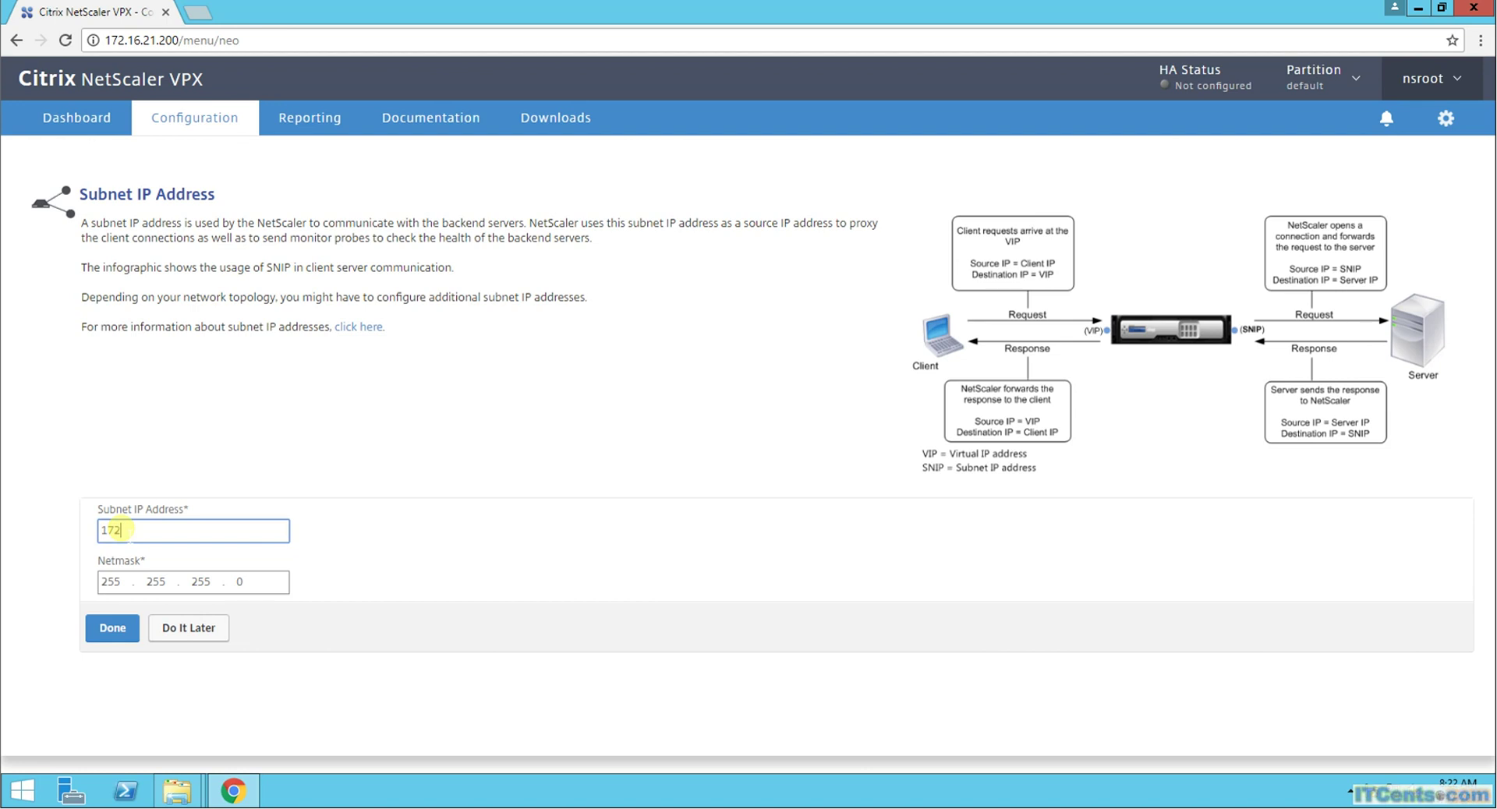
- Enter 172.16.21.210 as the subnet IP address, with netmask 255.255.255.0
text(.21.210)
click(427, 559)
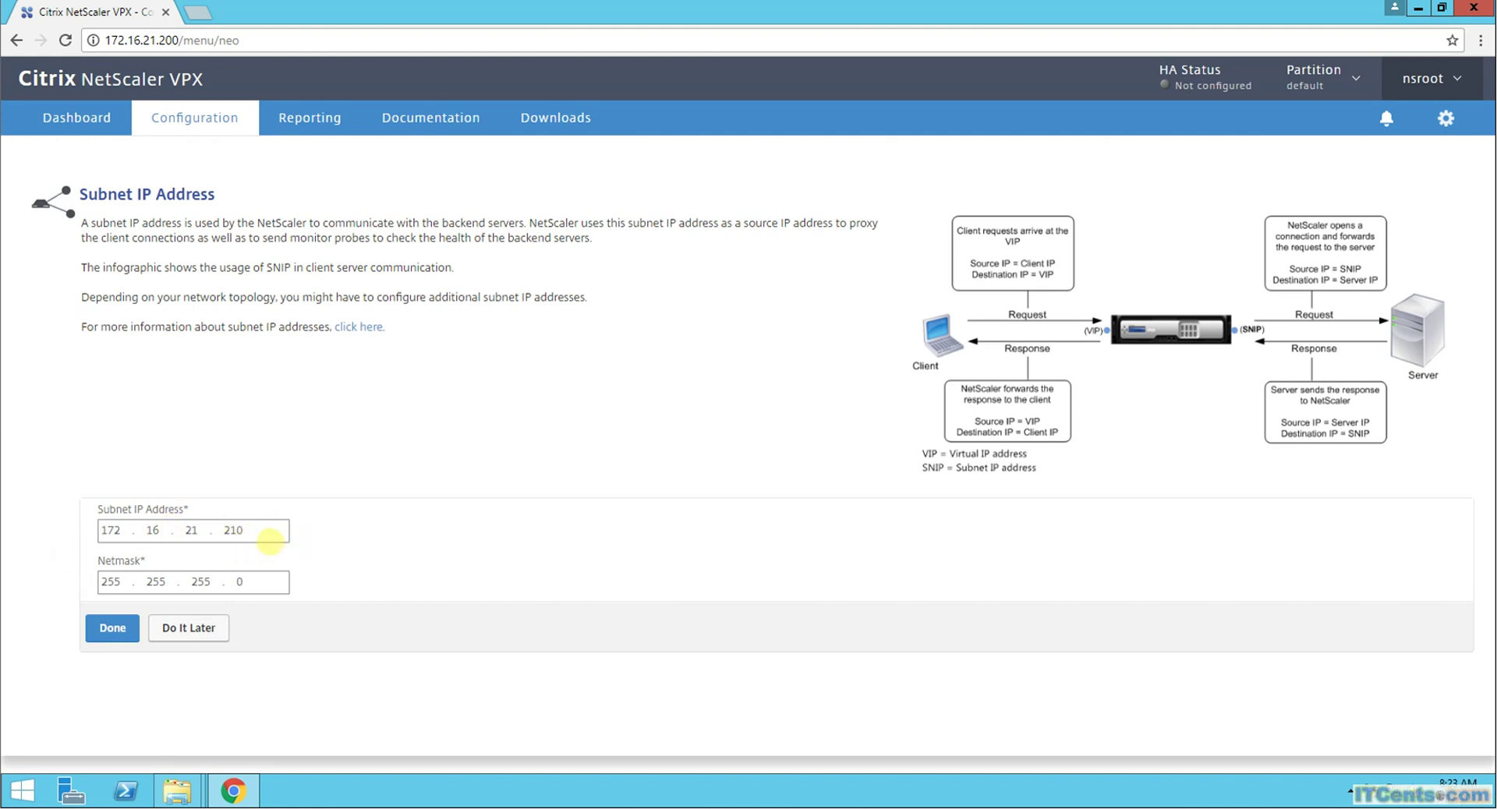
mouse_move(823, 795)
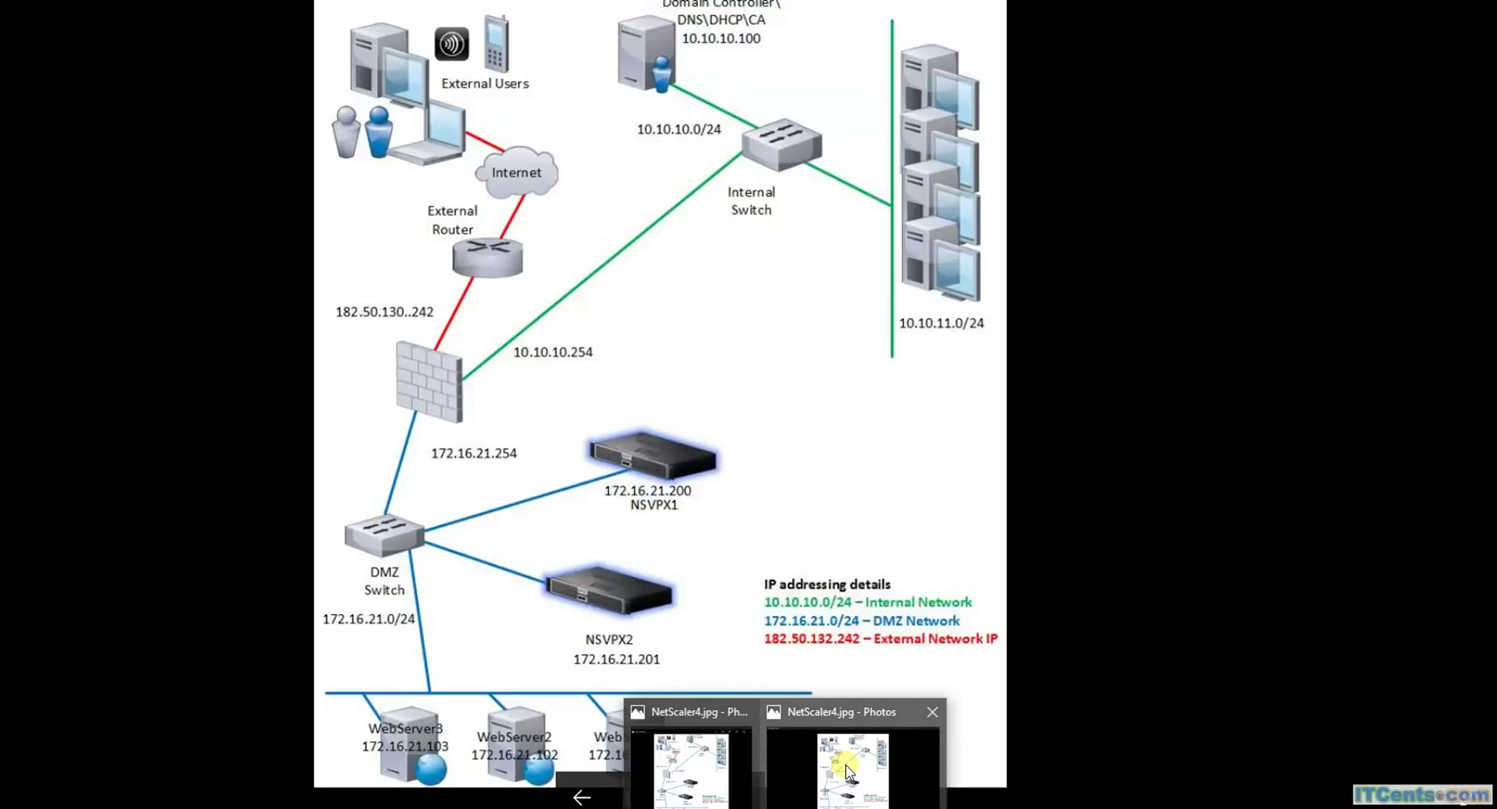
click(850, 772)
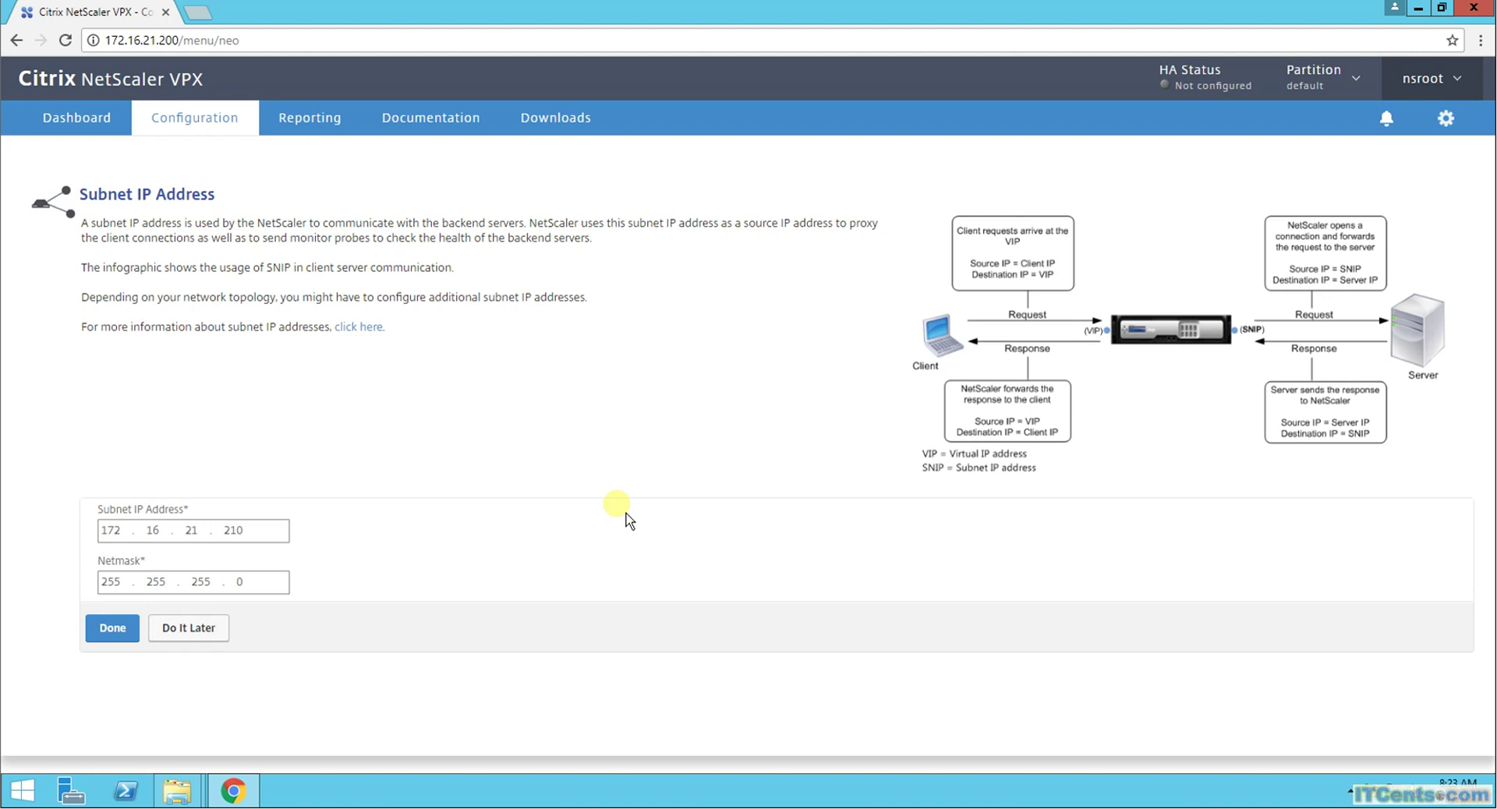
- Save the subnet IP, then set host name NSVPX1 and DNS server 172.16.21.254
click(113, 635)
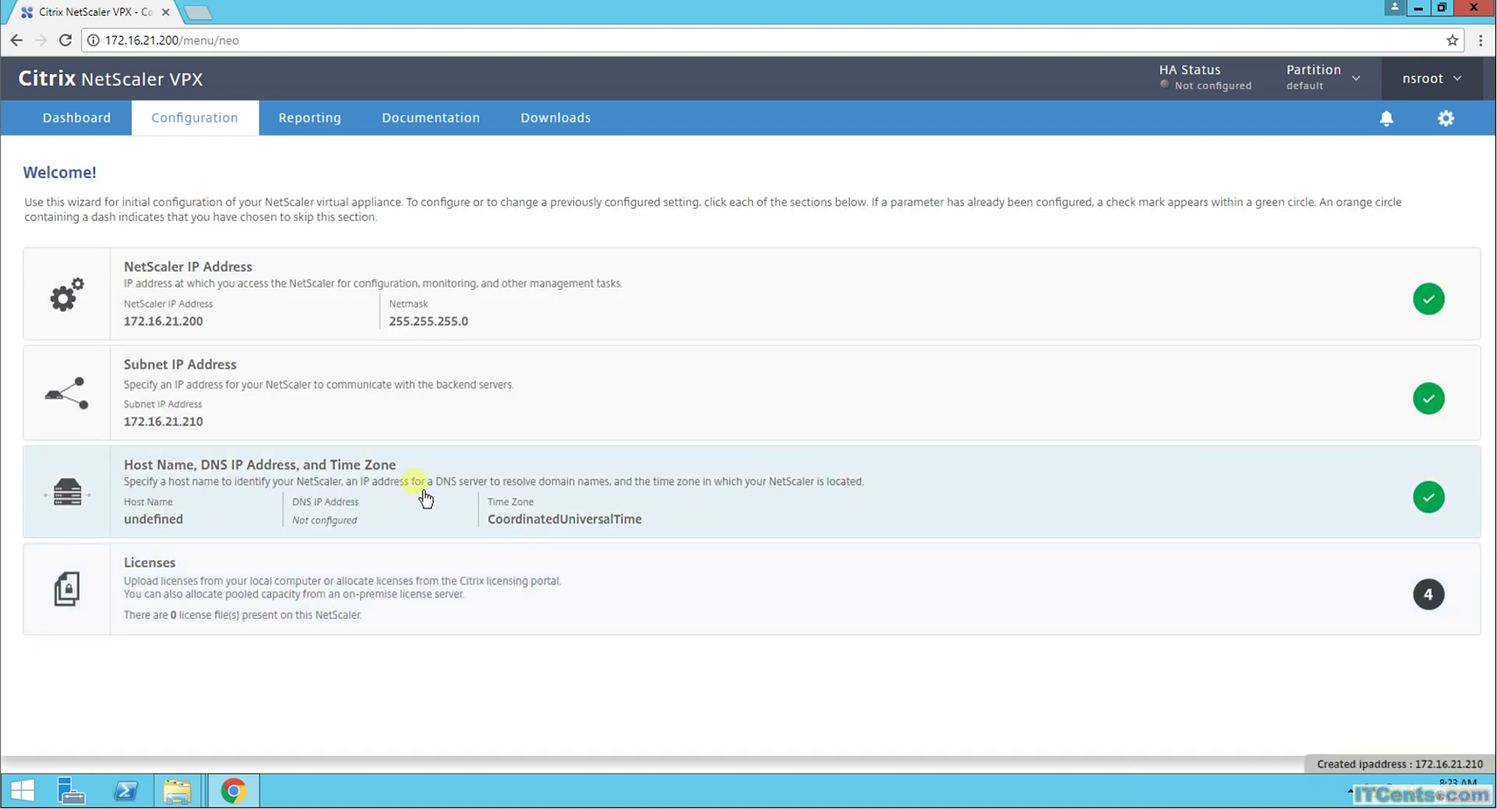
click(424, 494)
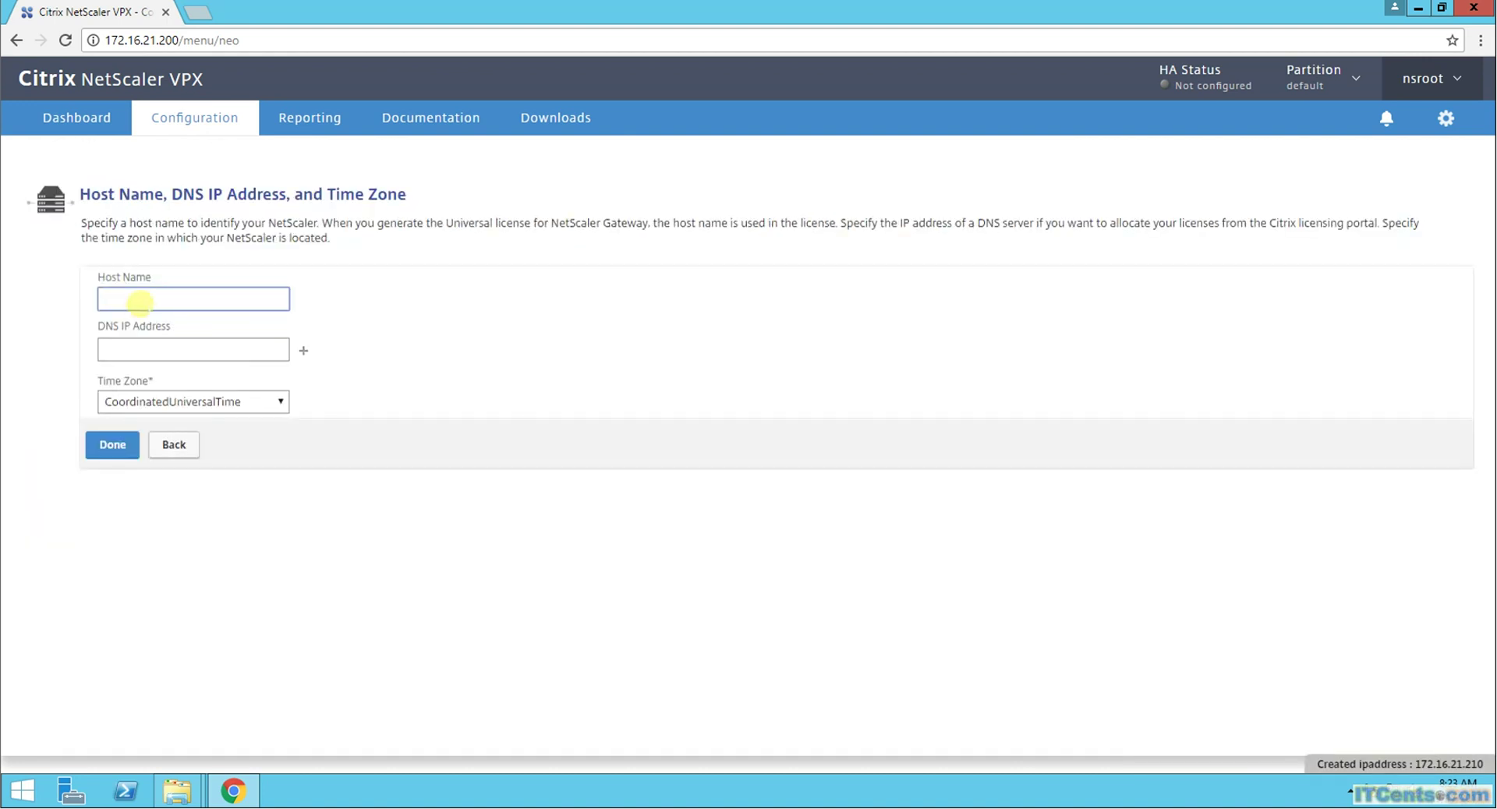
text(NSVPX1)
click(159, 353)
text(172.1)
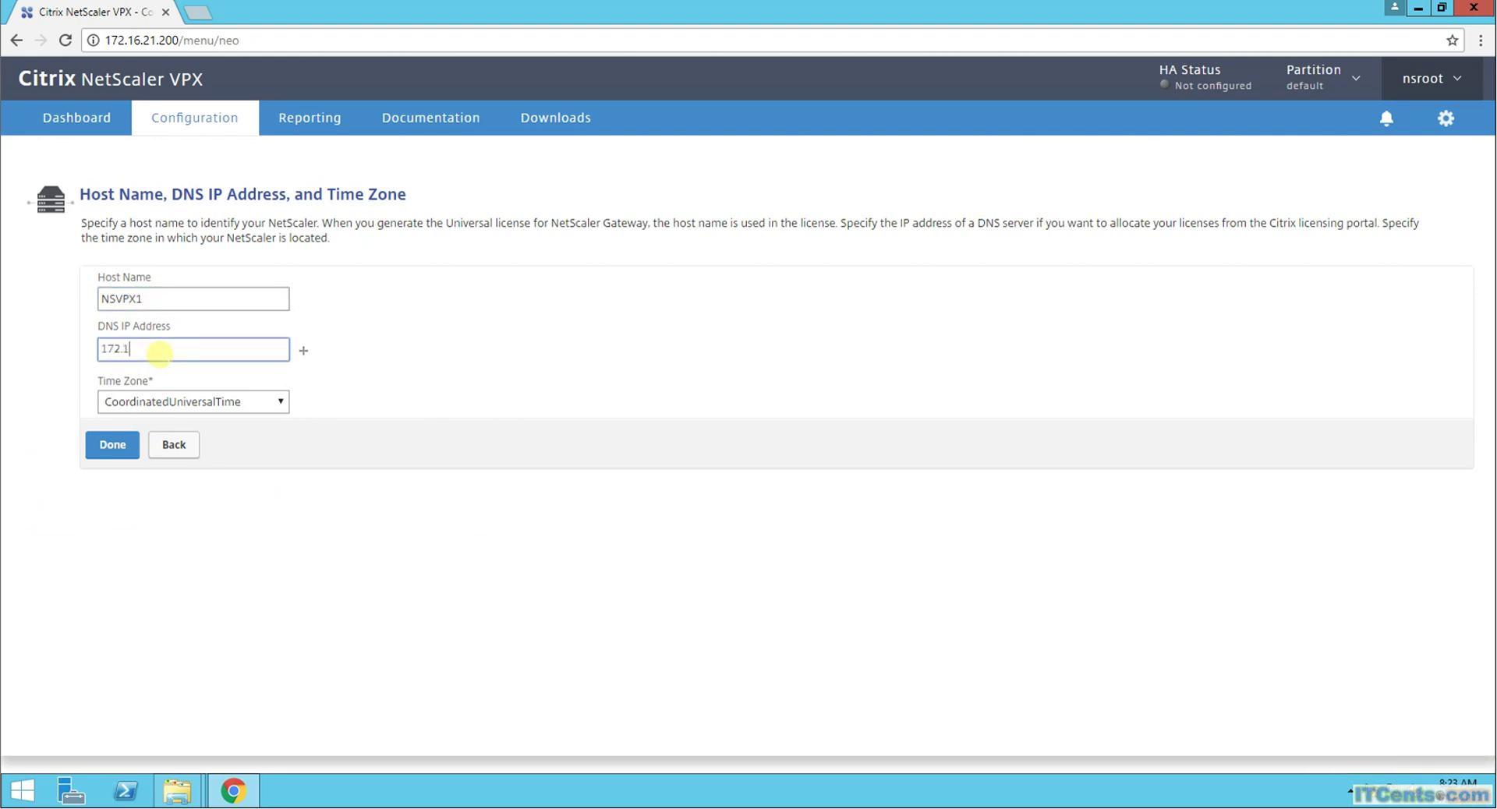
text(6.21.254)
click(119, 450)
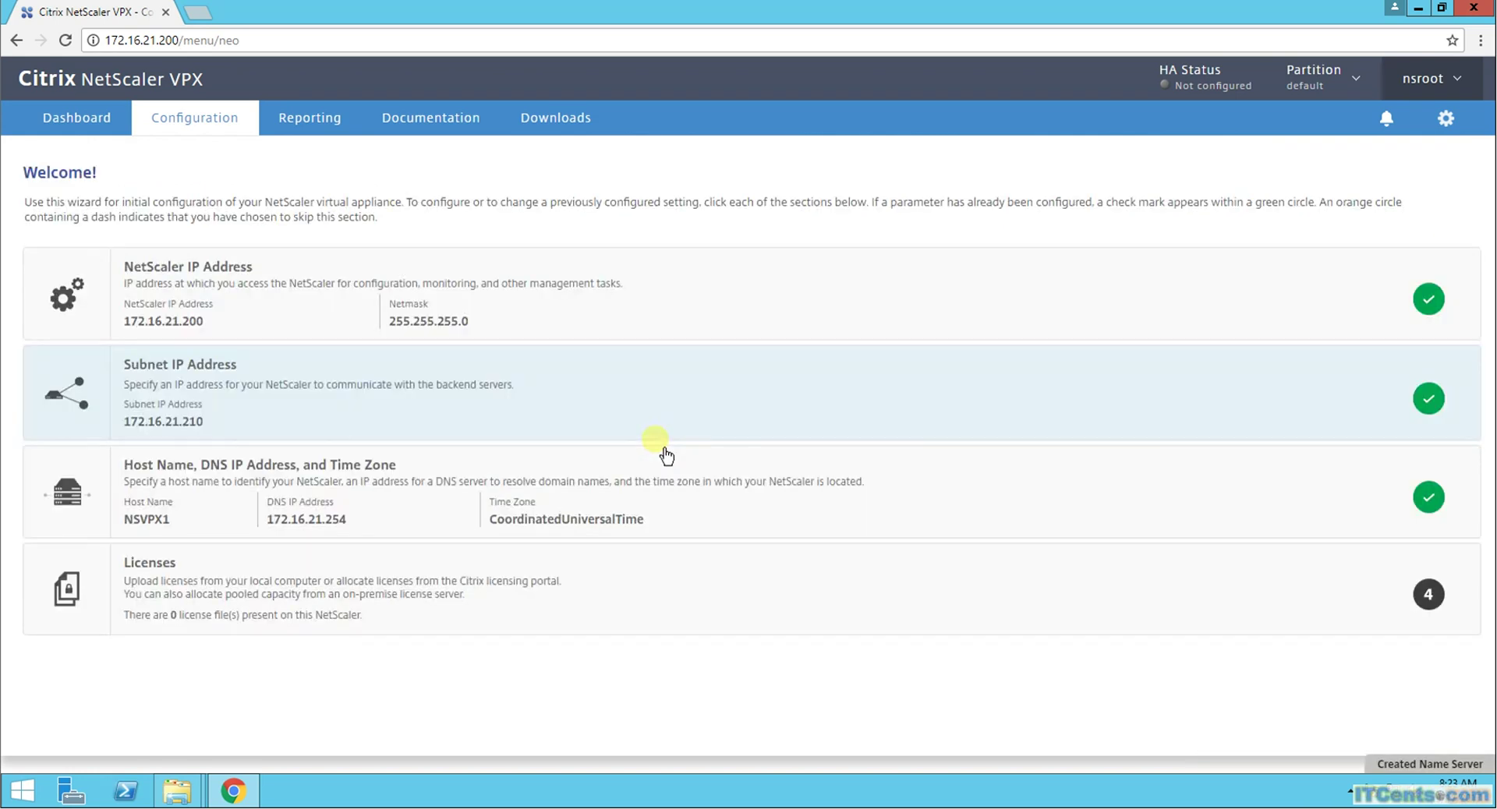
click(278, 612)
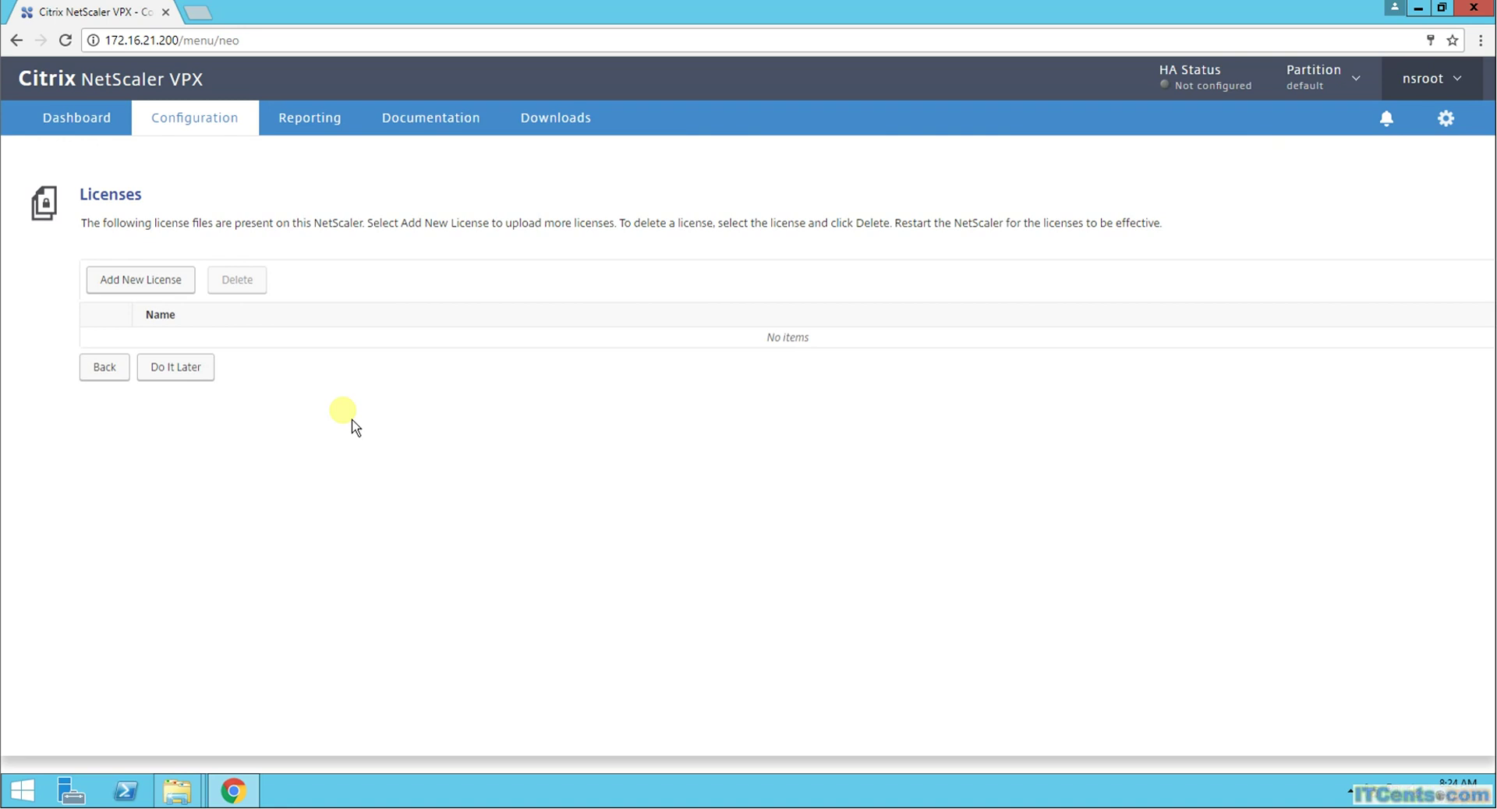
- Upload the .lic license file from the License folder, then save the configuration and reboot
click(148, 286)
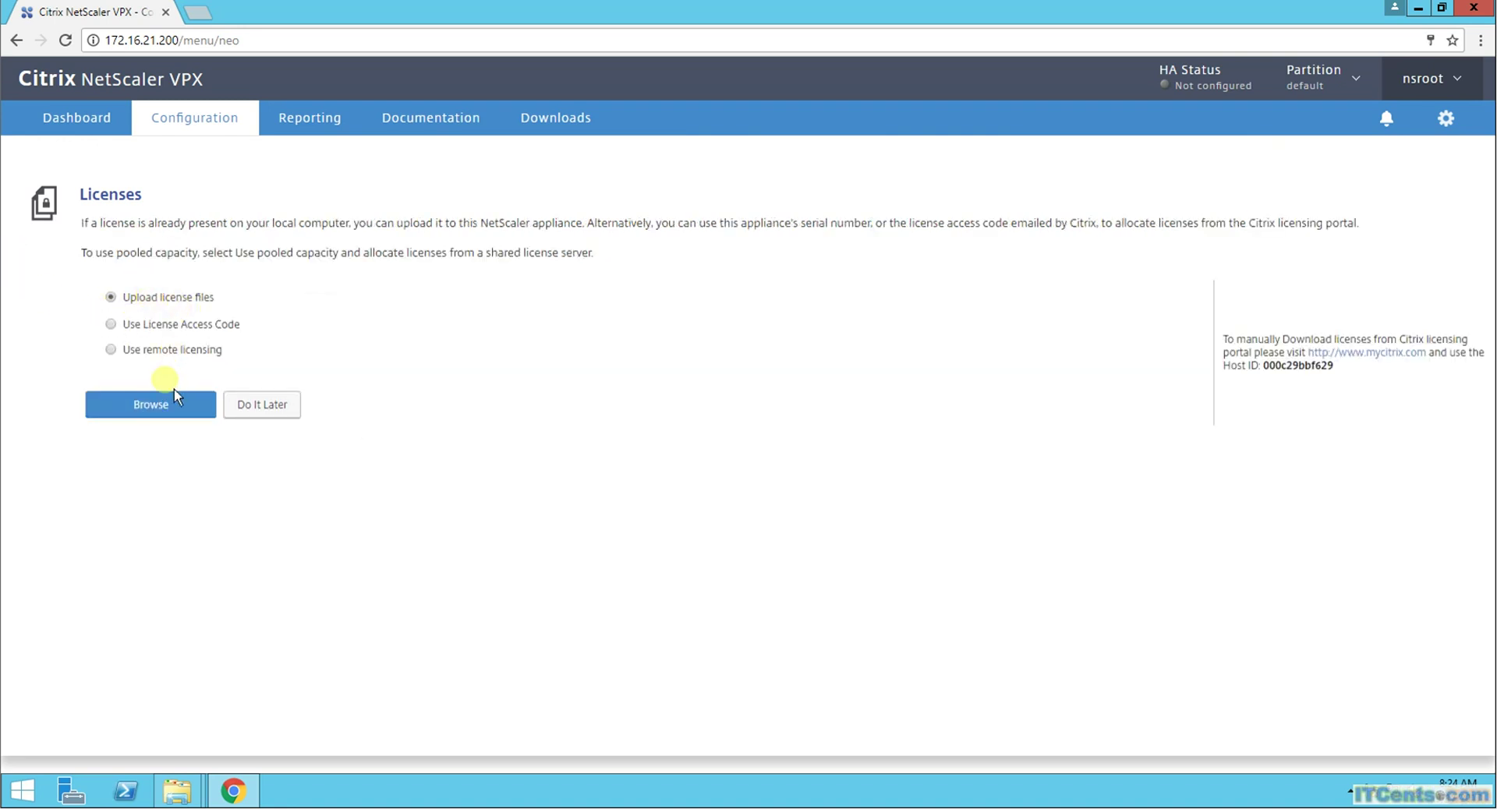
click(153, 406)
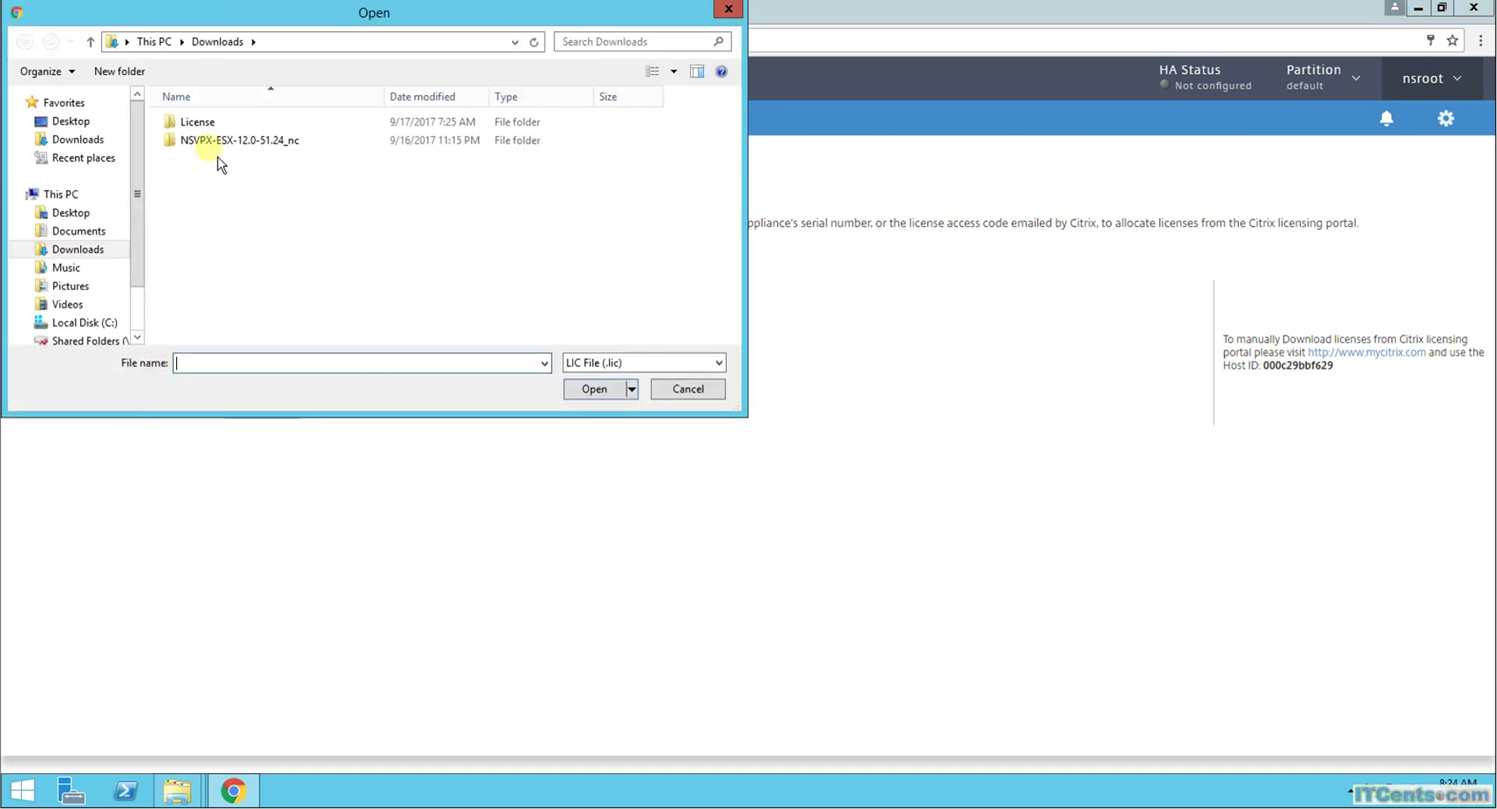
double_click(199, 123)
click(214, 123)
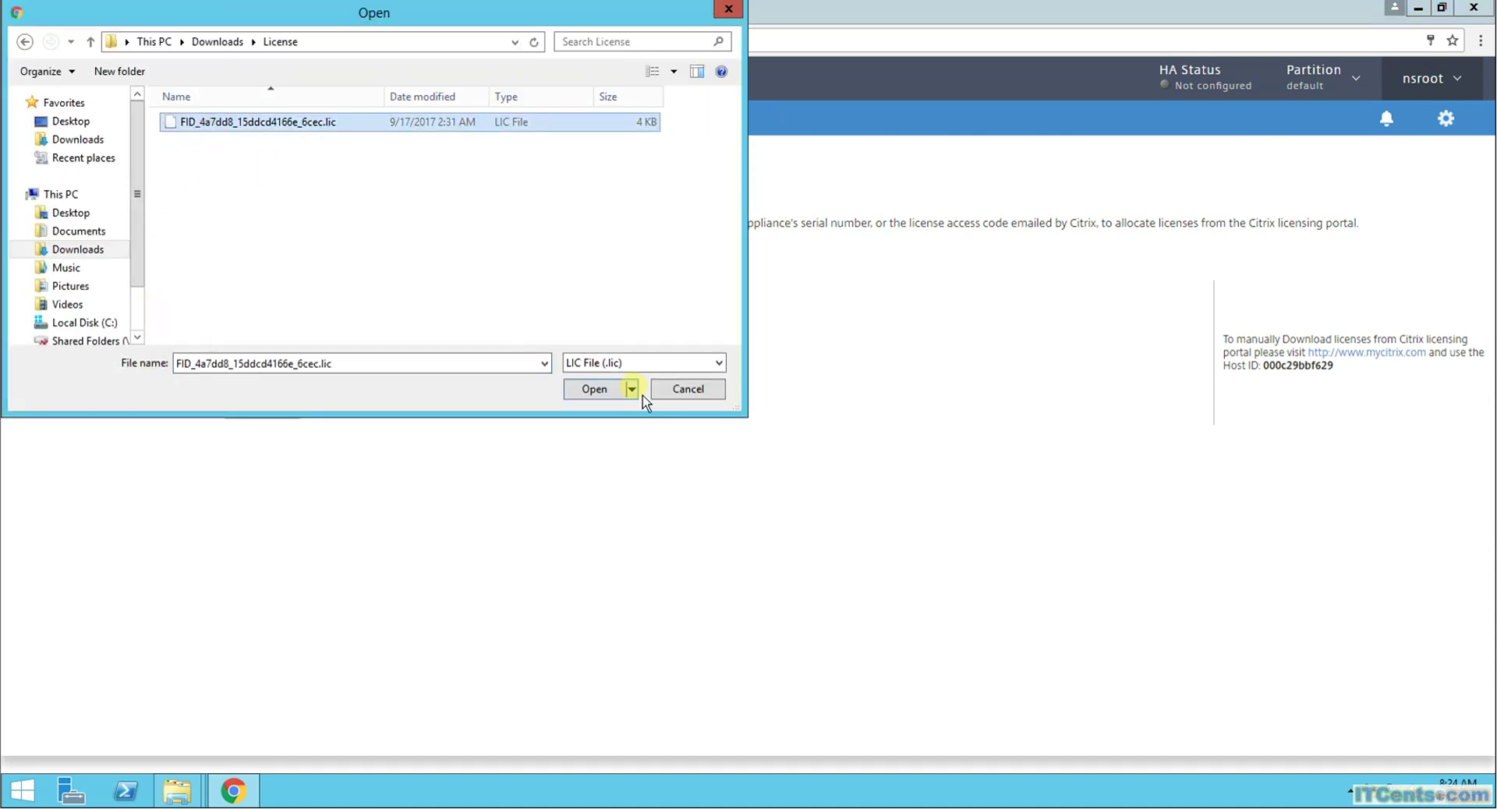
click(615, 392)
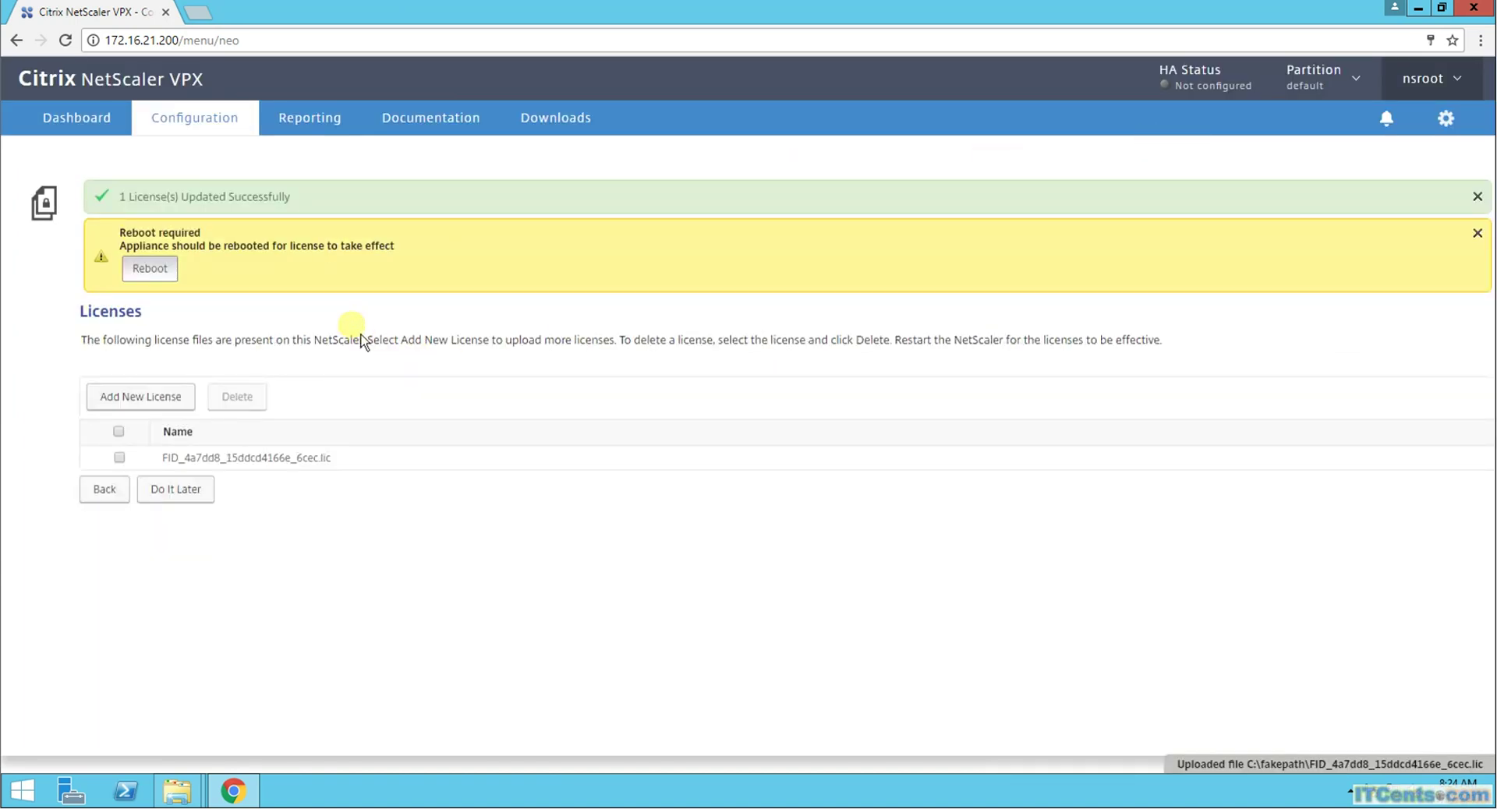
click(171, 275)
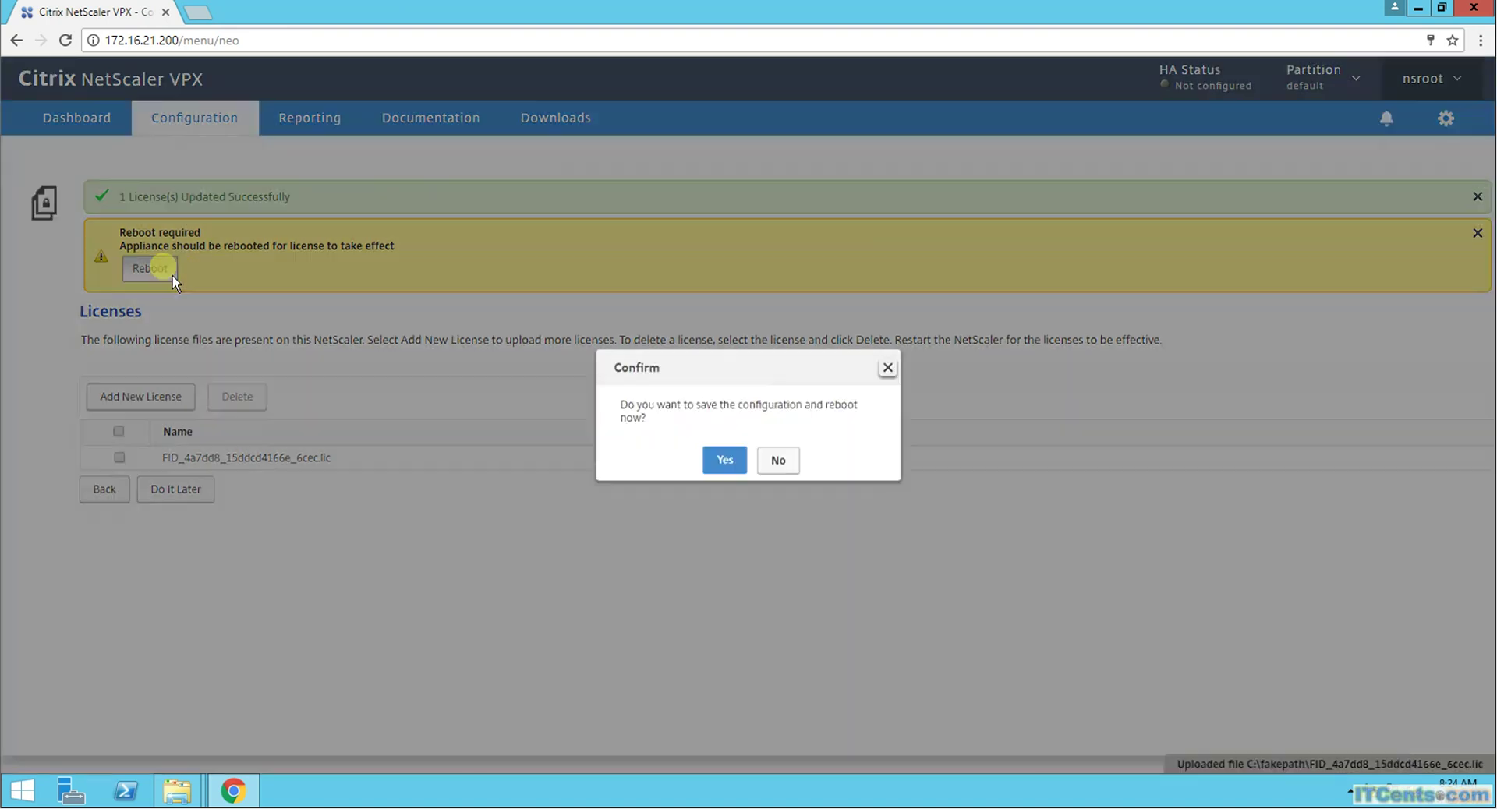
click(730, 466)
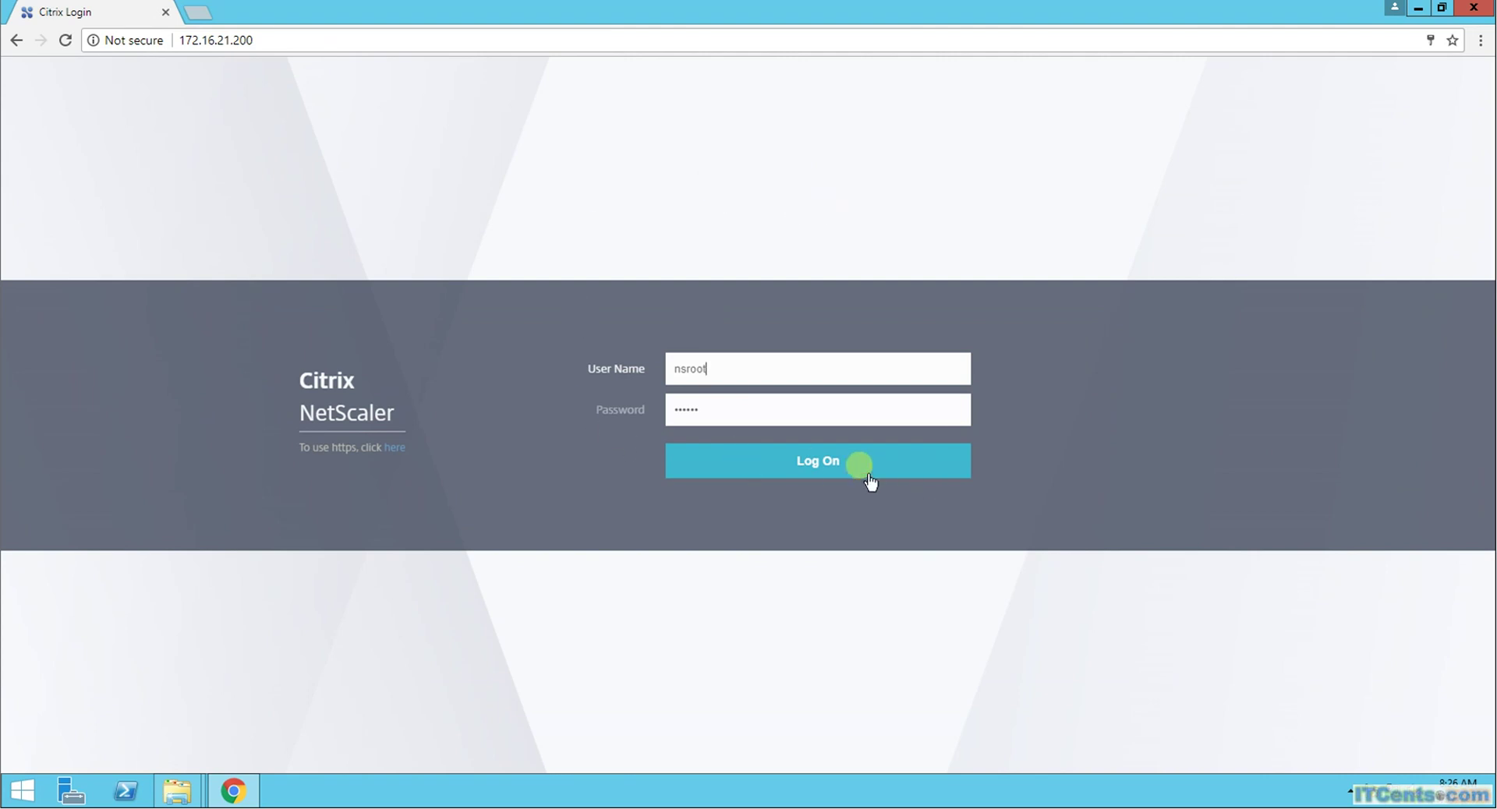
- Log back in as admin and dismiss the license summary to reveal System Information
click(829, 466)
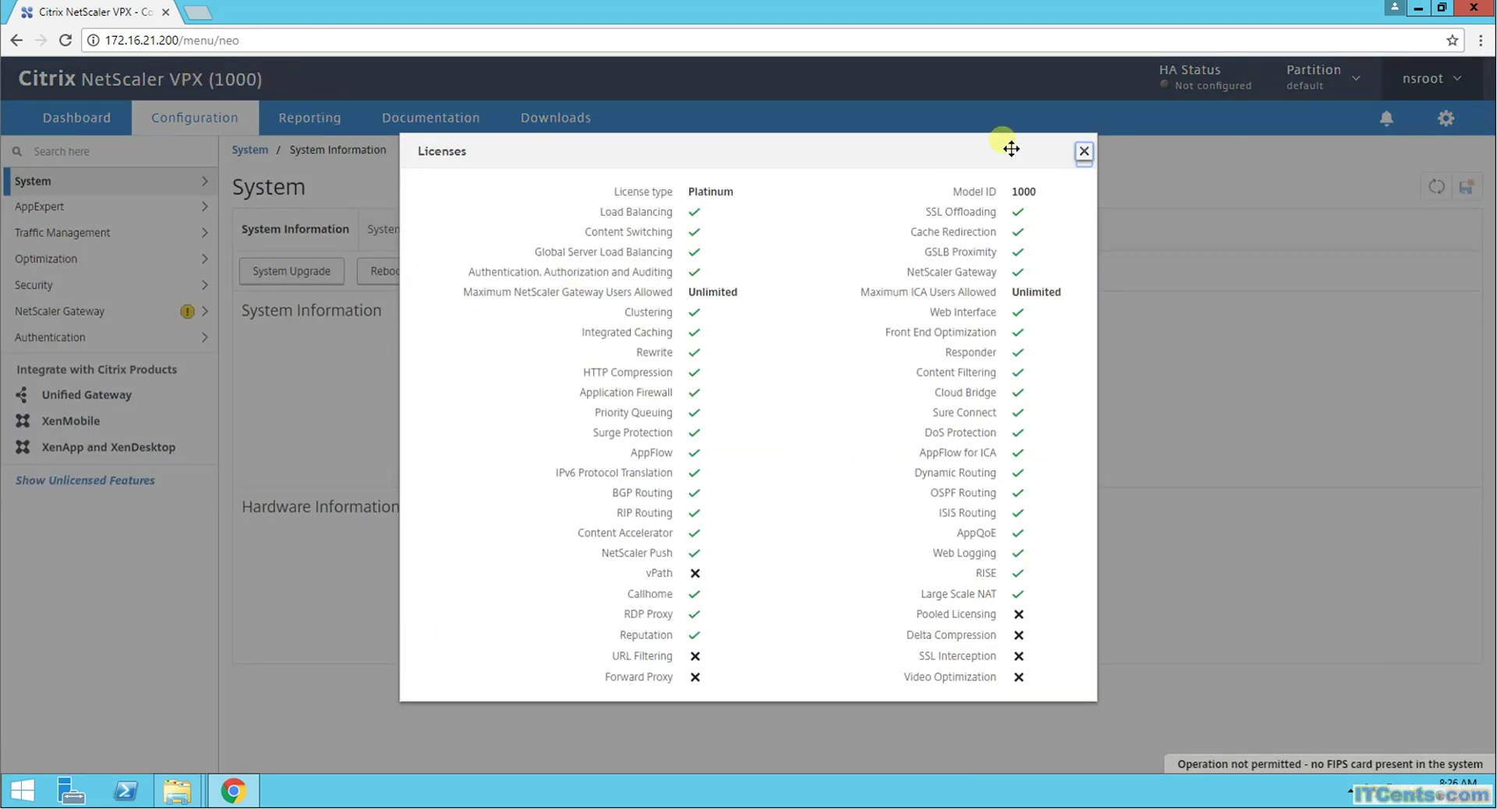
click(1083, 151)
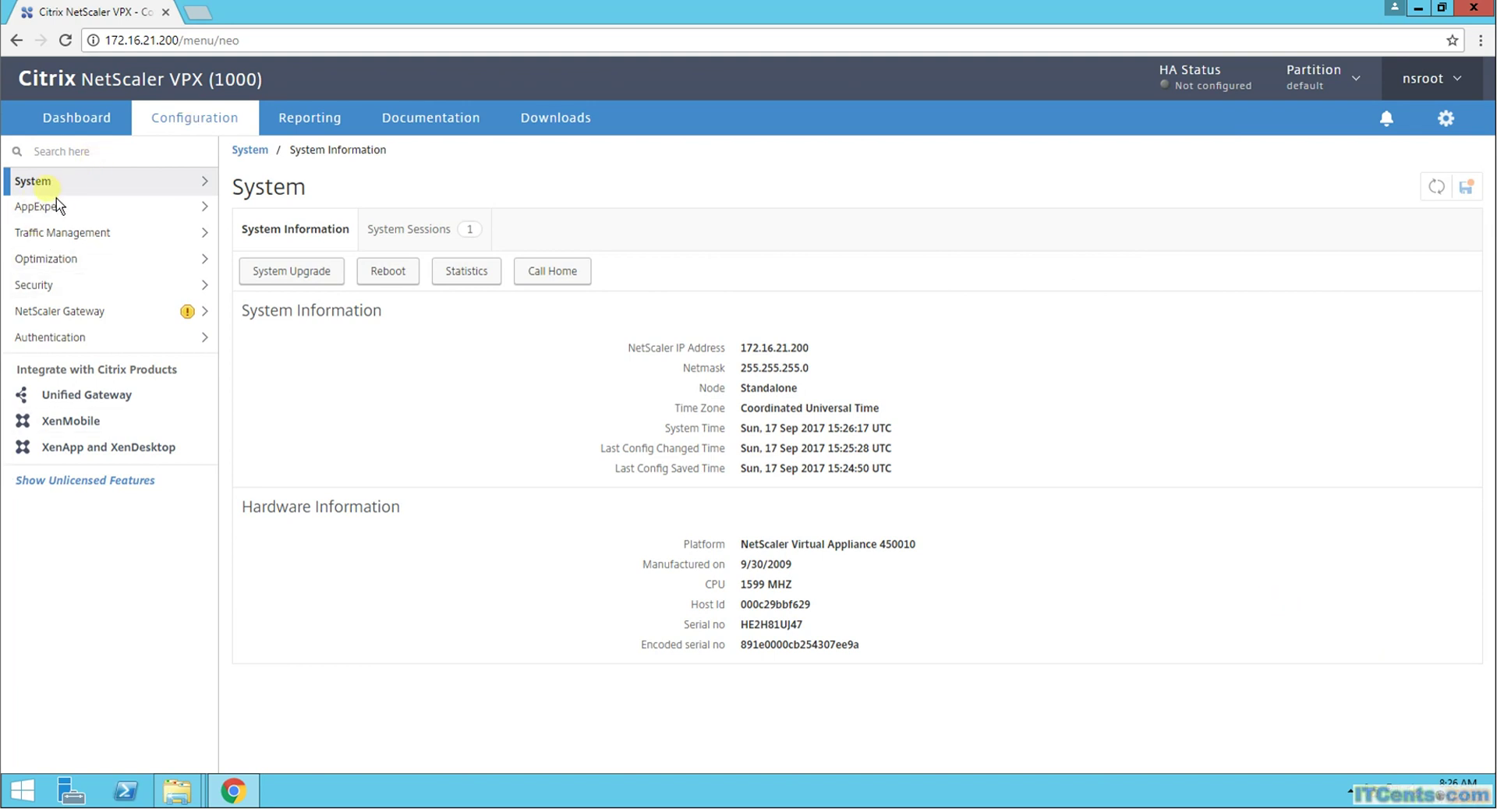
- In Basic Features, enable SSL Offloading, Load Balancing, Rewrite, AAA and Content Filter
click(208, 183)
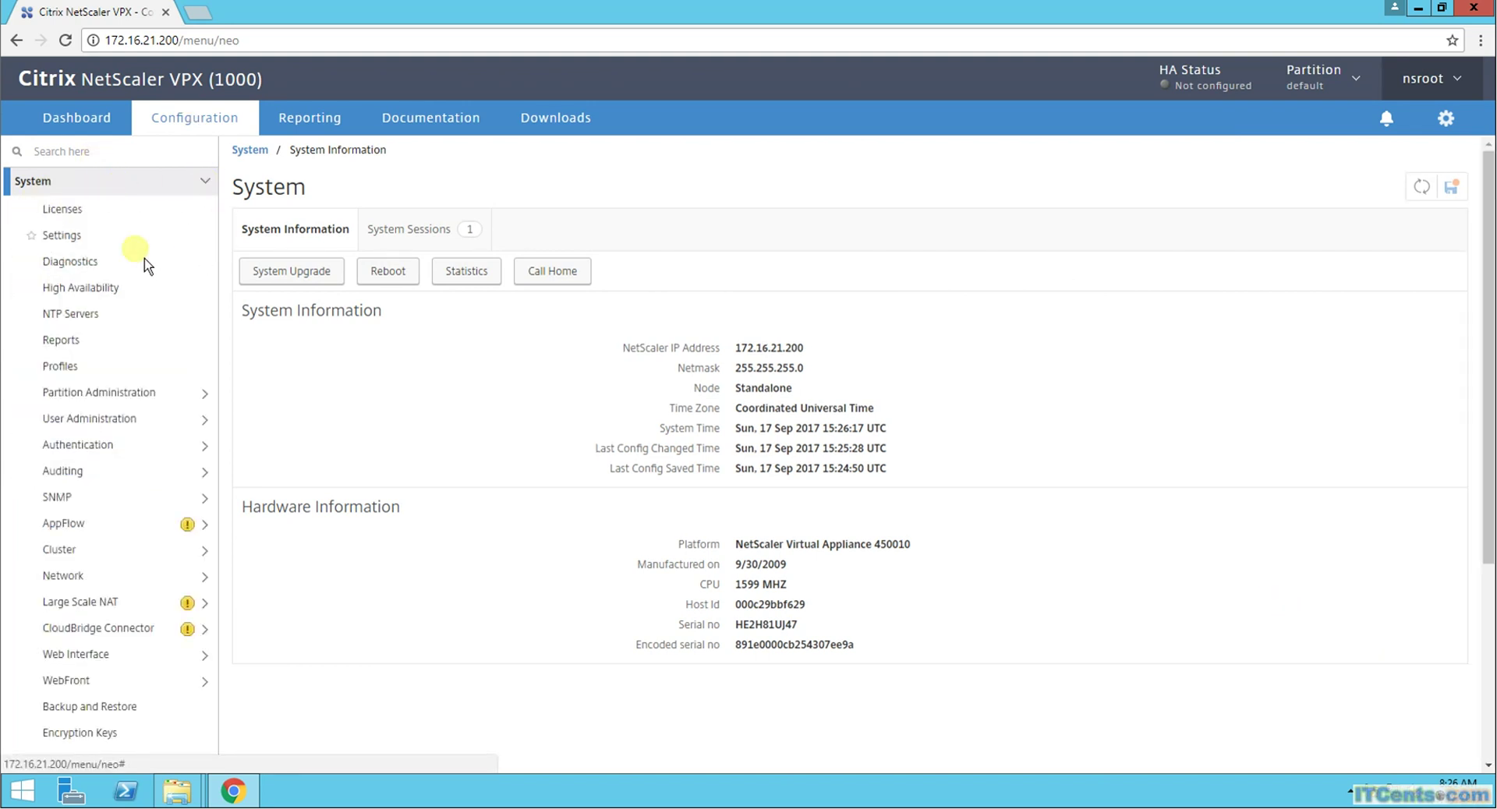
click(63, 237)
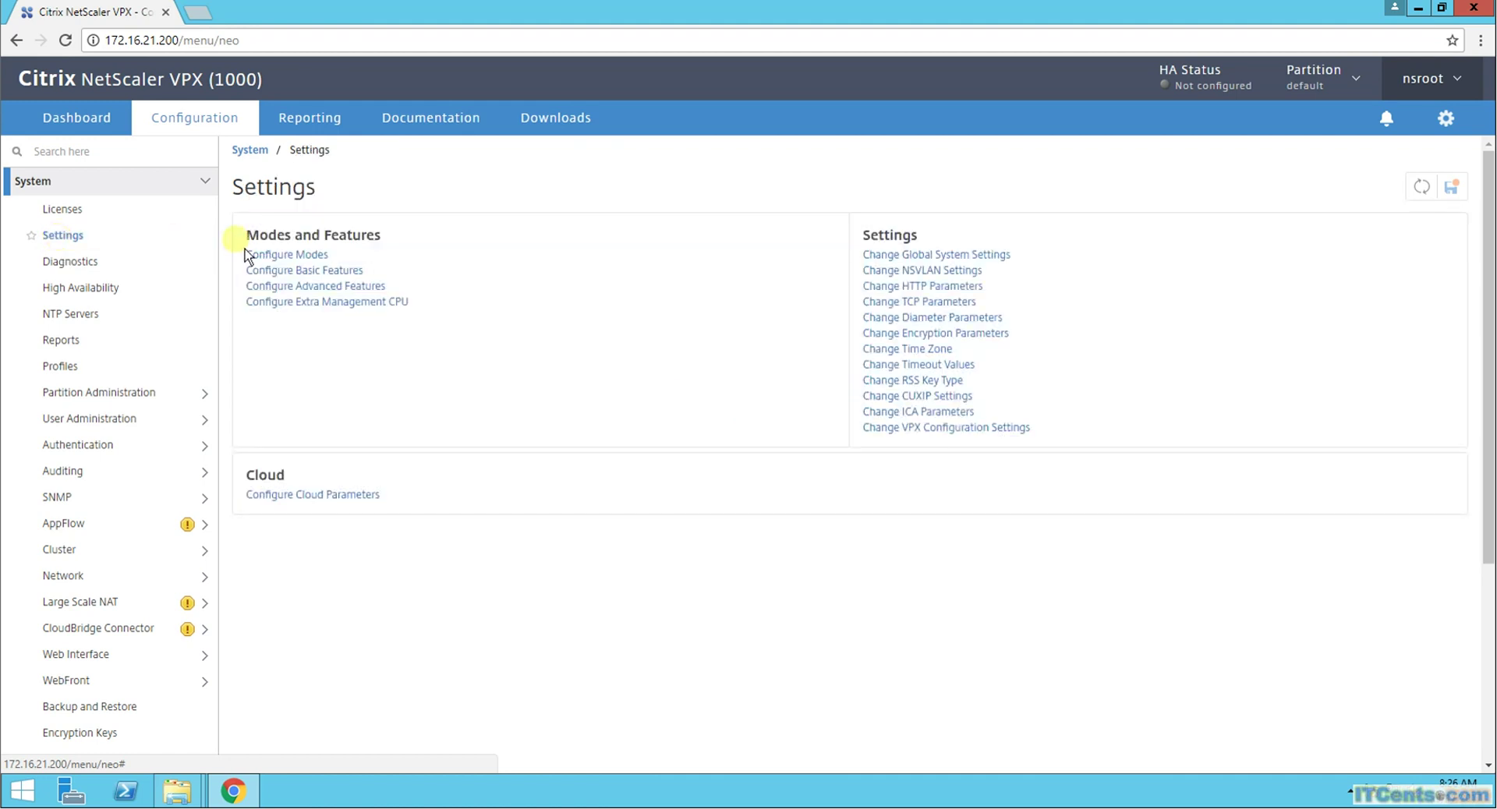
click(355, 273)
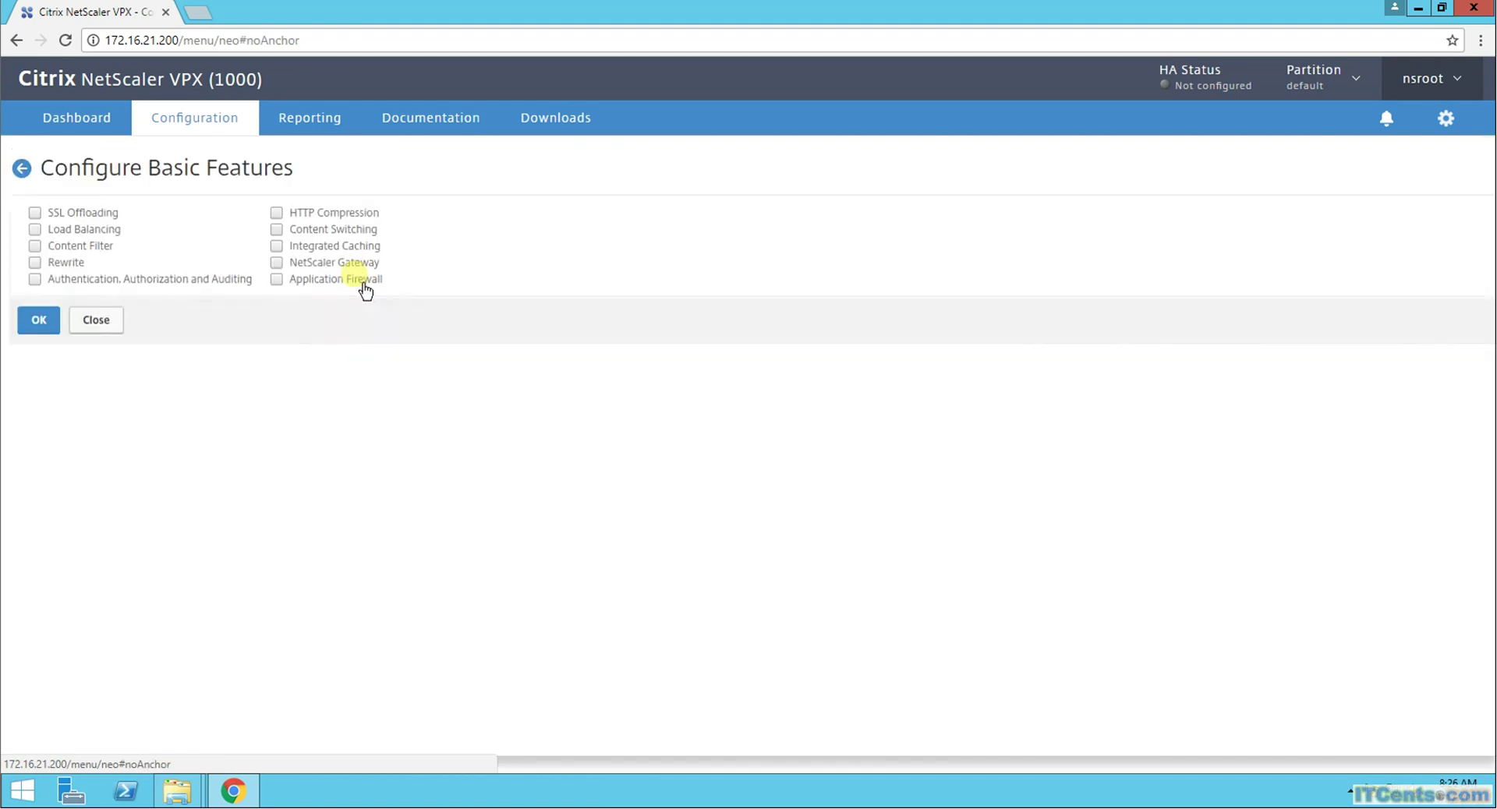
click(34, 213)
click(34, 229)
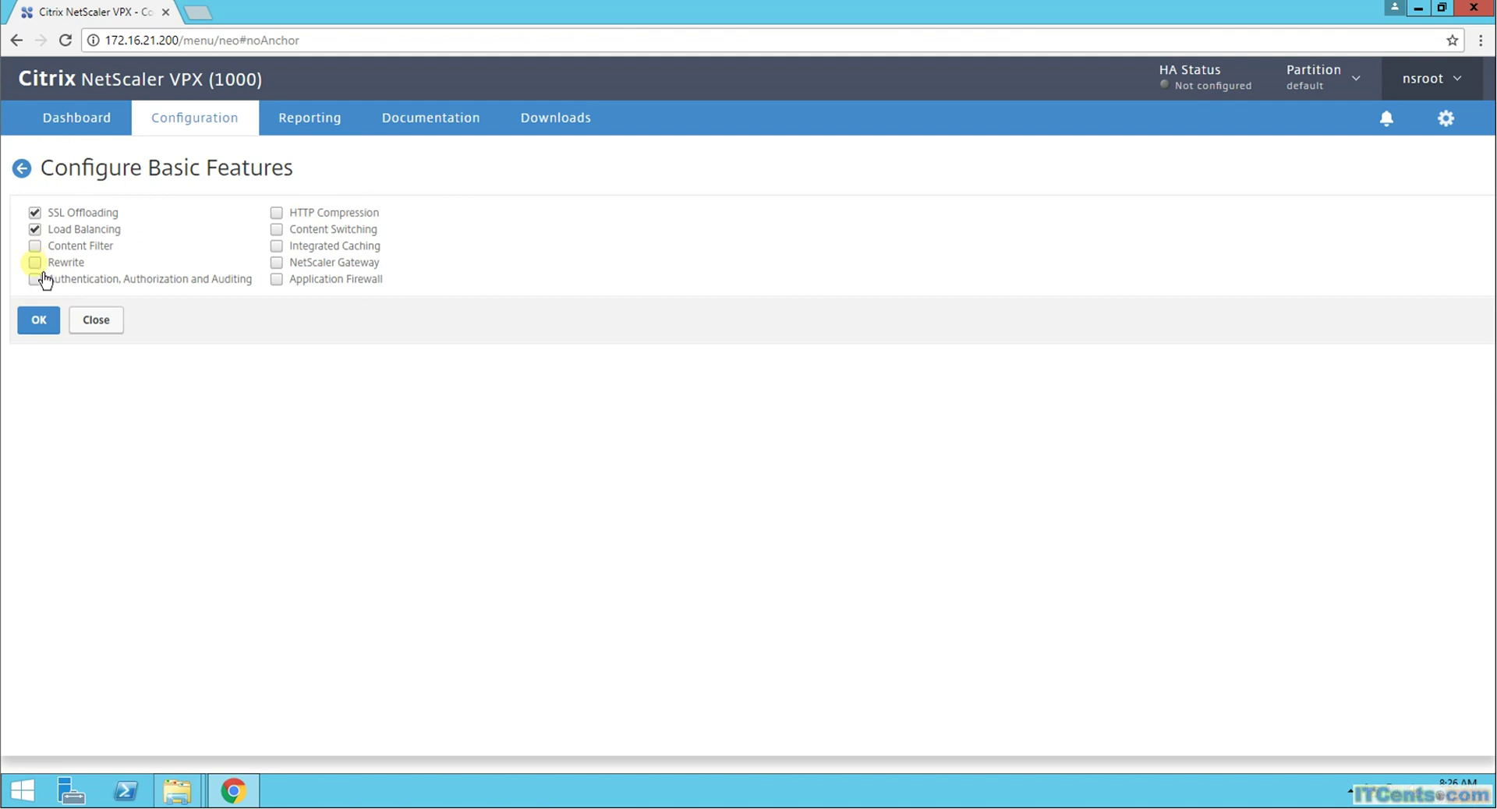
click(39, 279)
click(47, 264)
click(35, 246)
- Also enable HTTP Compression, Content Switching, Integrated Caching, NetScaler Gateway and Application Firewall, and apply
click(277, 212)
click(281, 231)
click(279, 246)
click(279, 263)
click(287, 281)
click(48, 325)
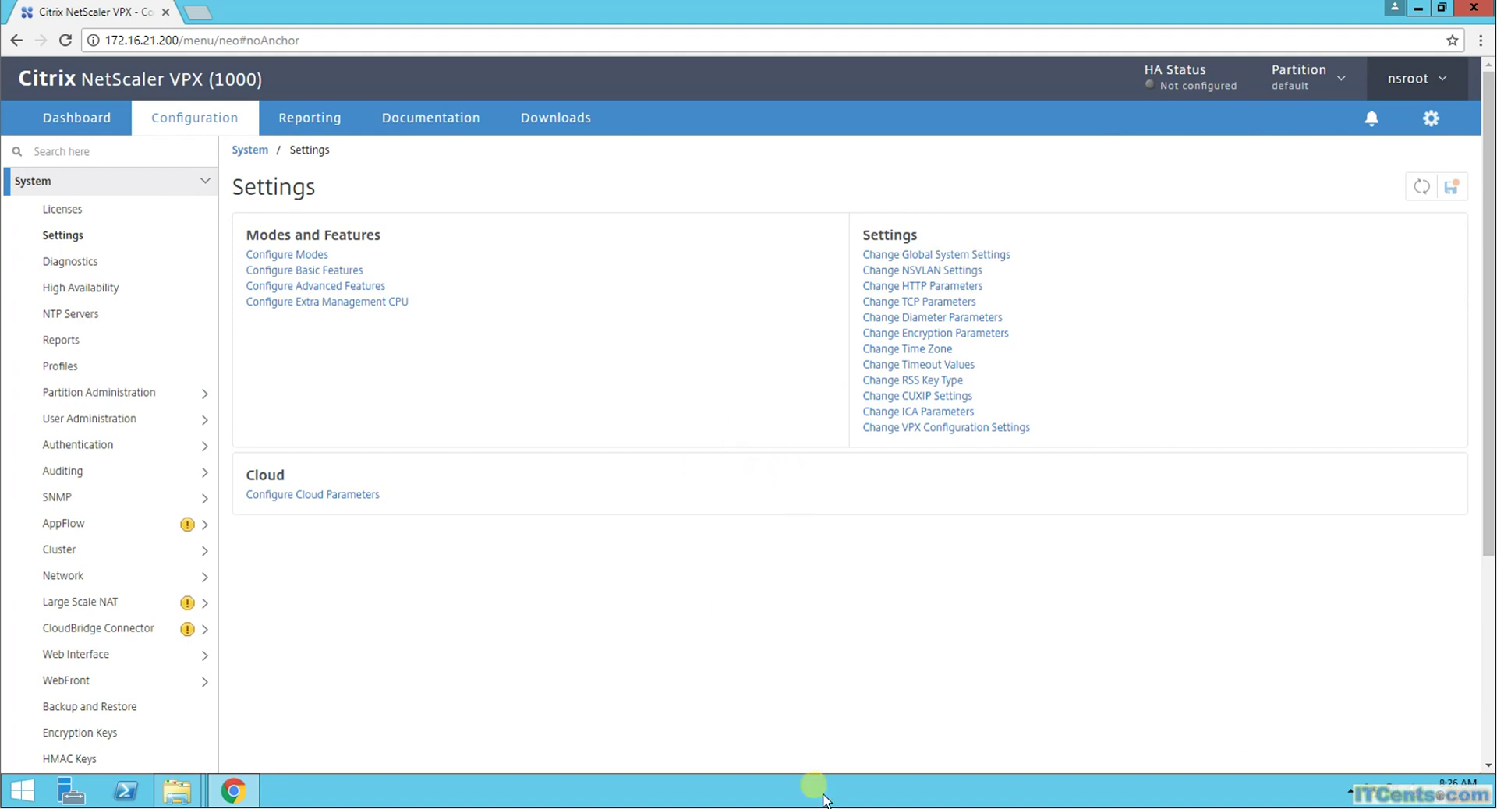
- Check the IPv4 list shows 172.16.21.200 and 172.16.21.210
scroll(164, 405, down, 2)
scroll(166, 411, down, 1)
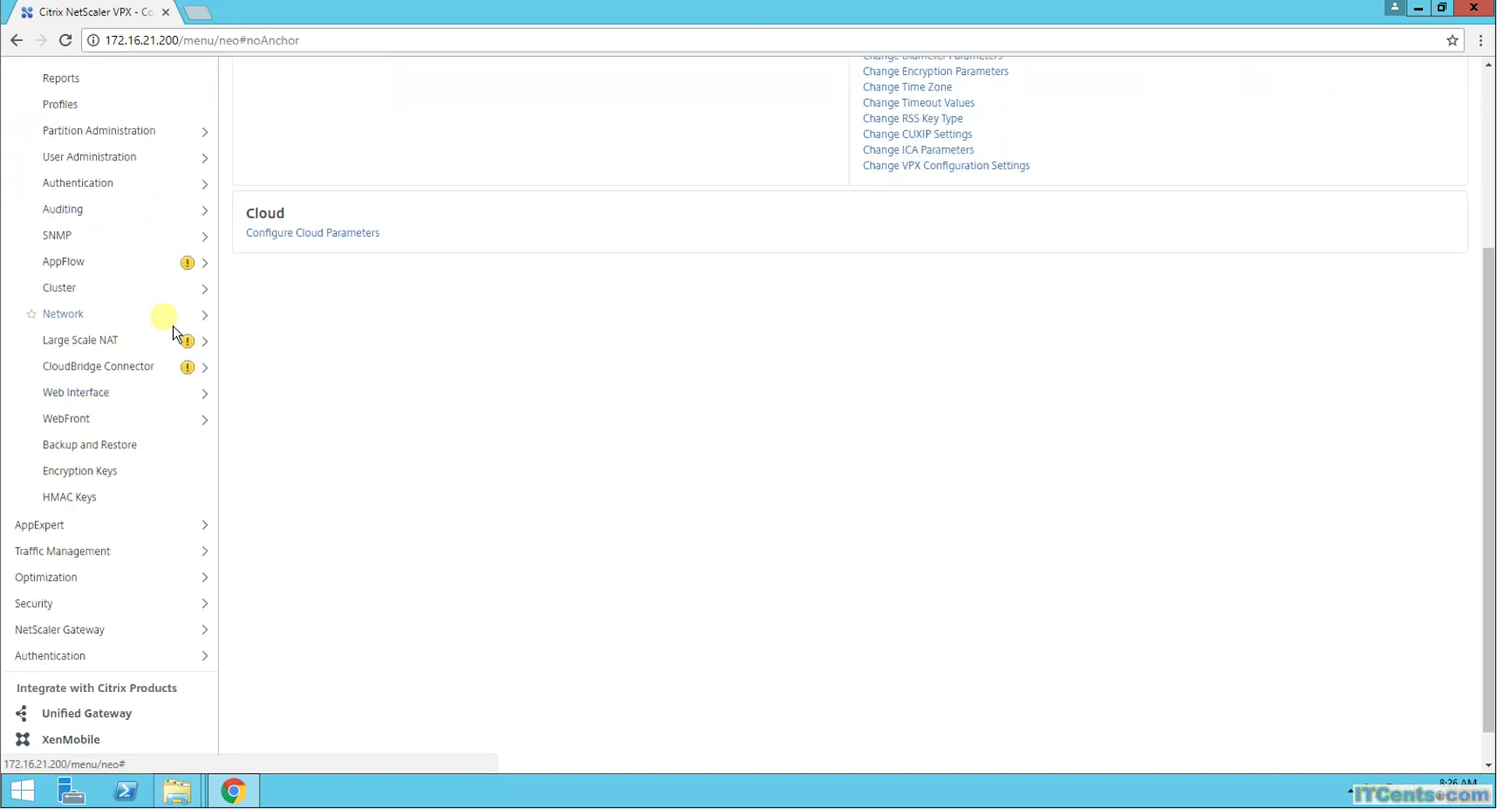
click(204, 315)
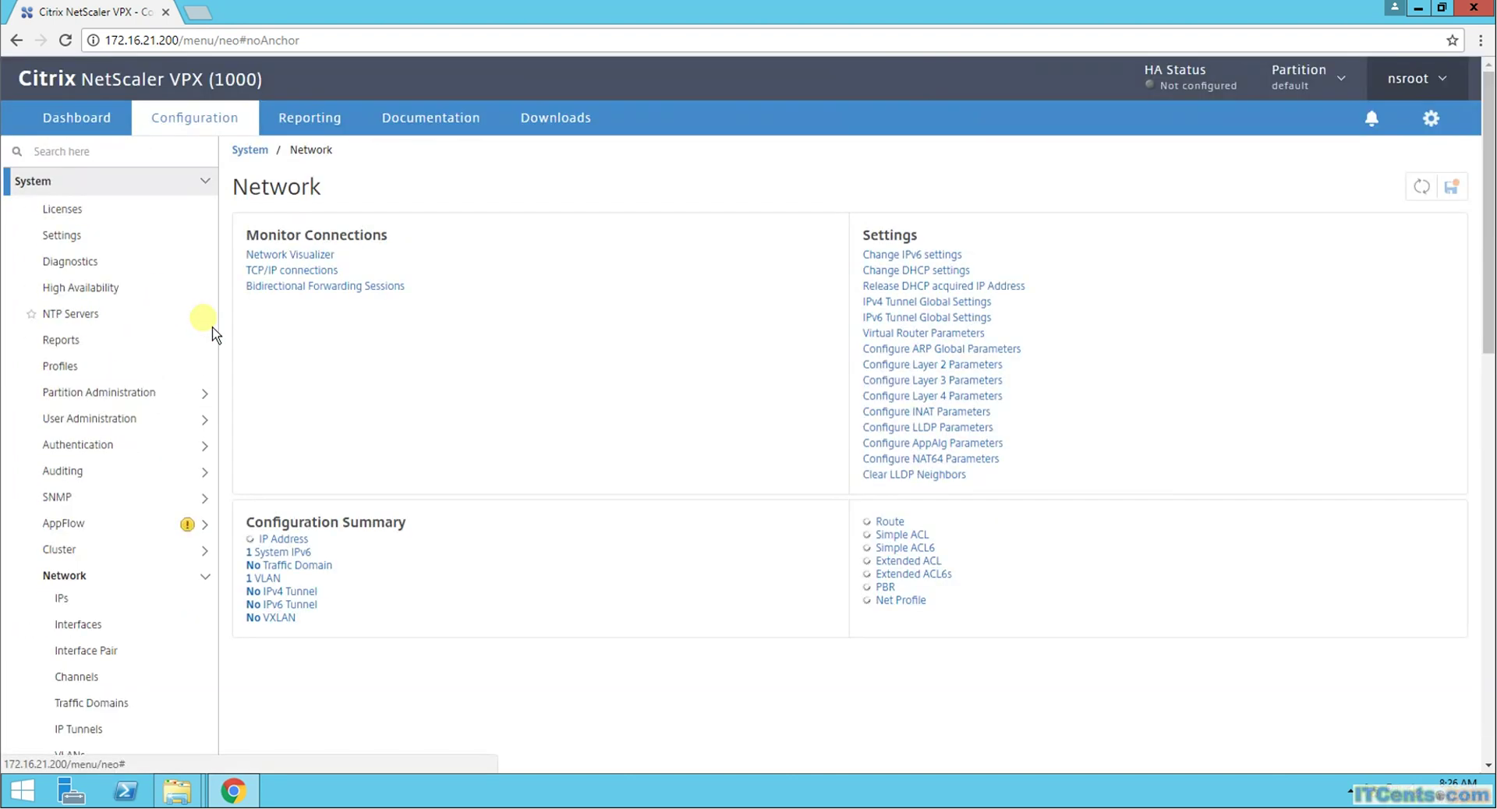
click(64, 600)
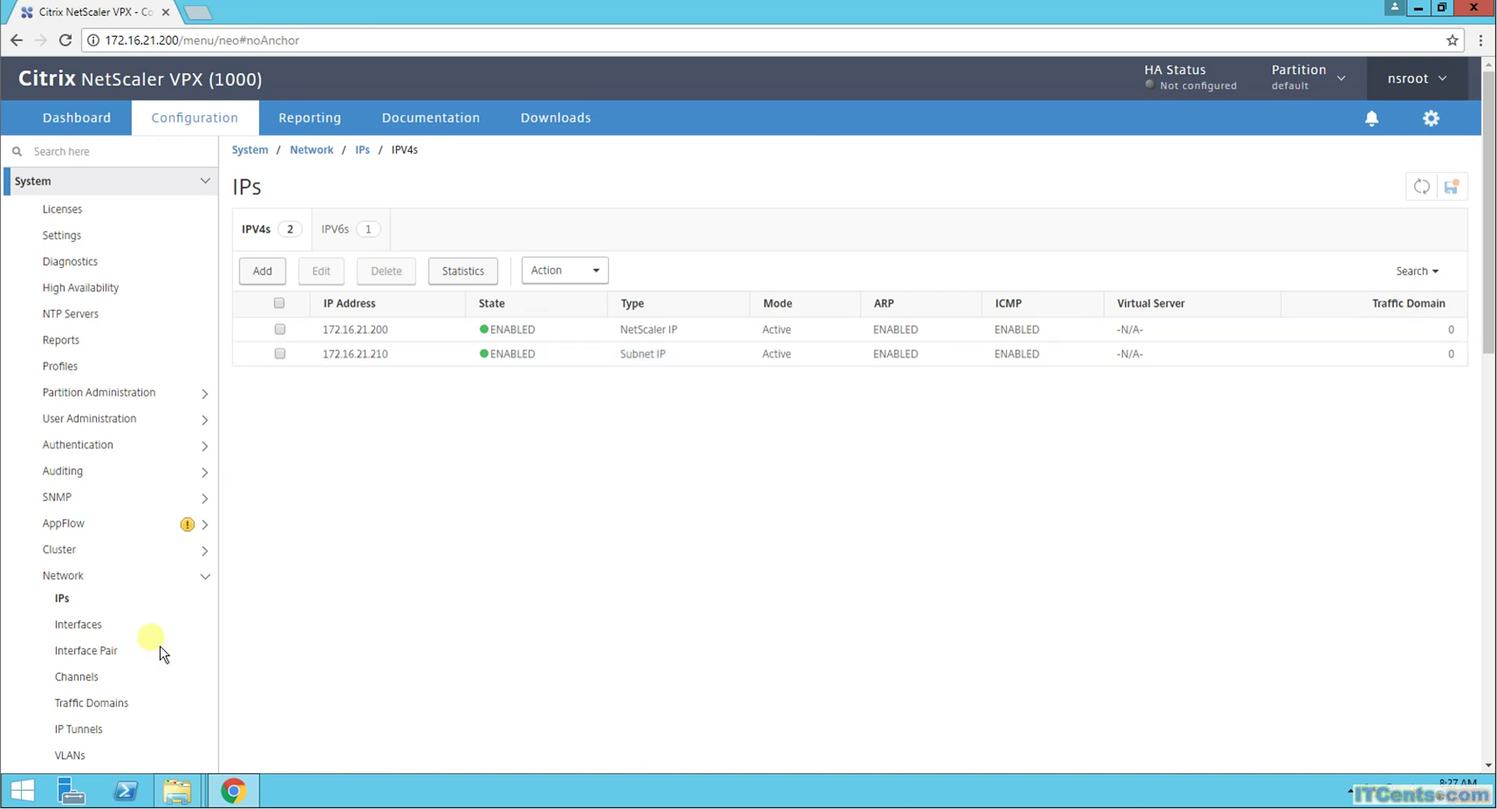
scroll(152, 653, down, 1)
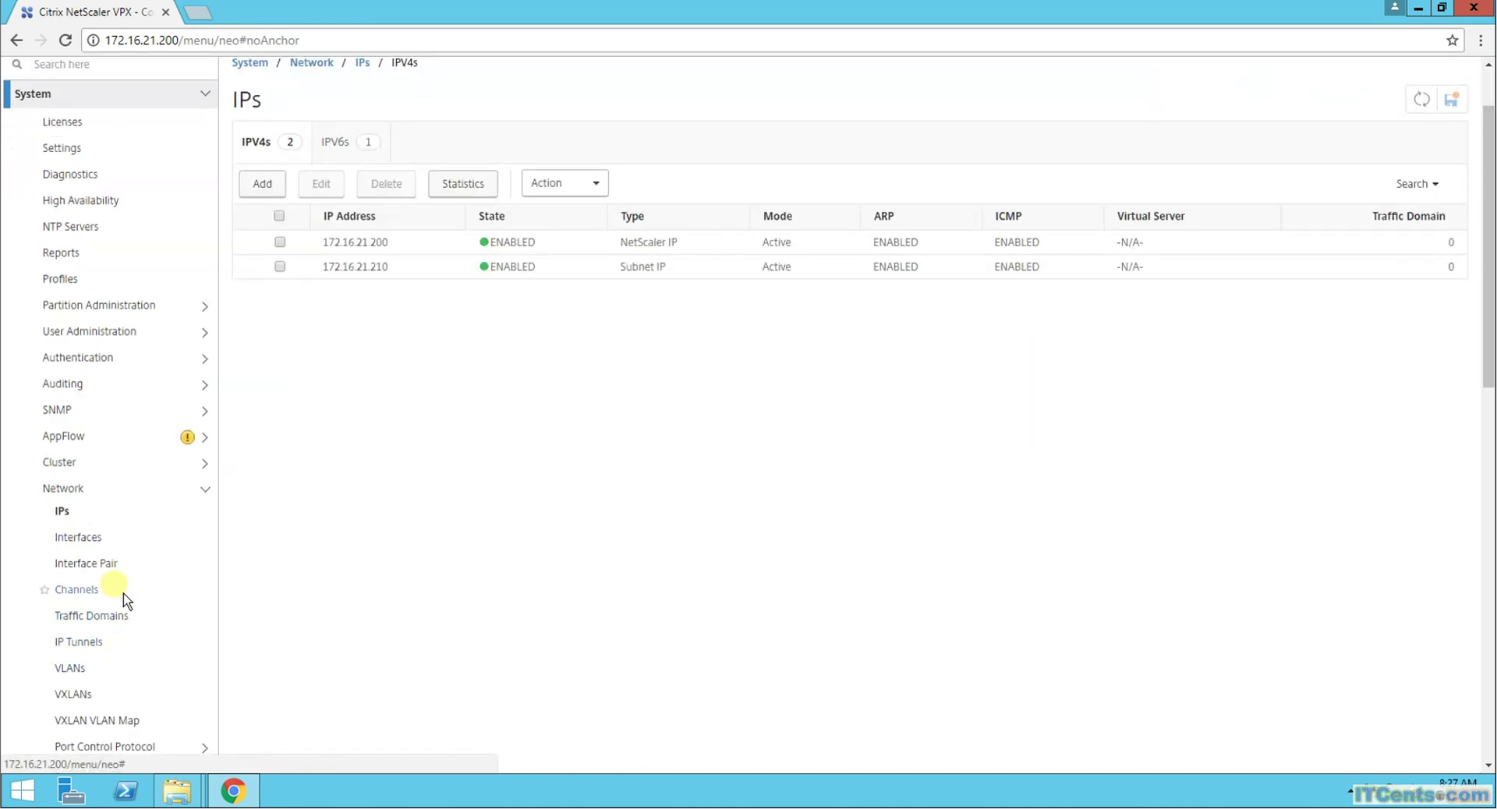
scroll(125, 600, down, 2)
scroll(170, 624, down, 1)
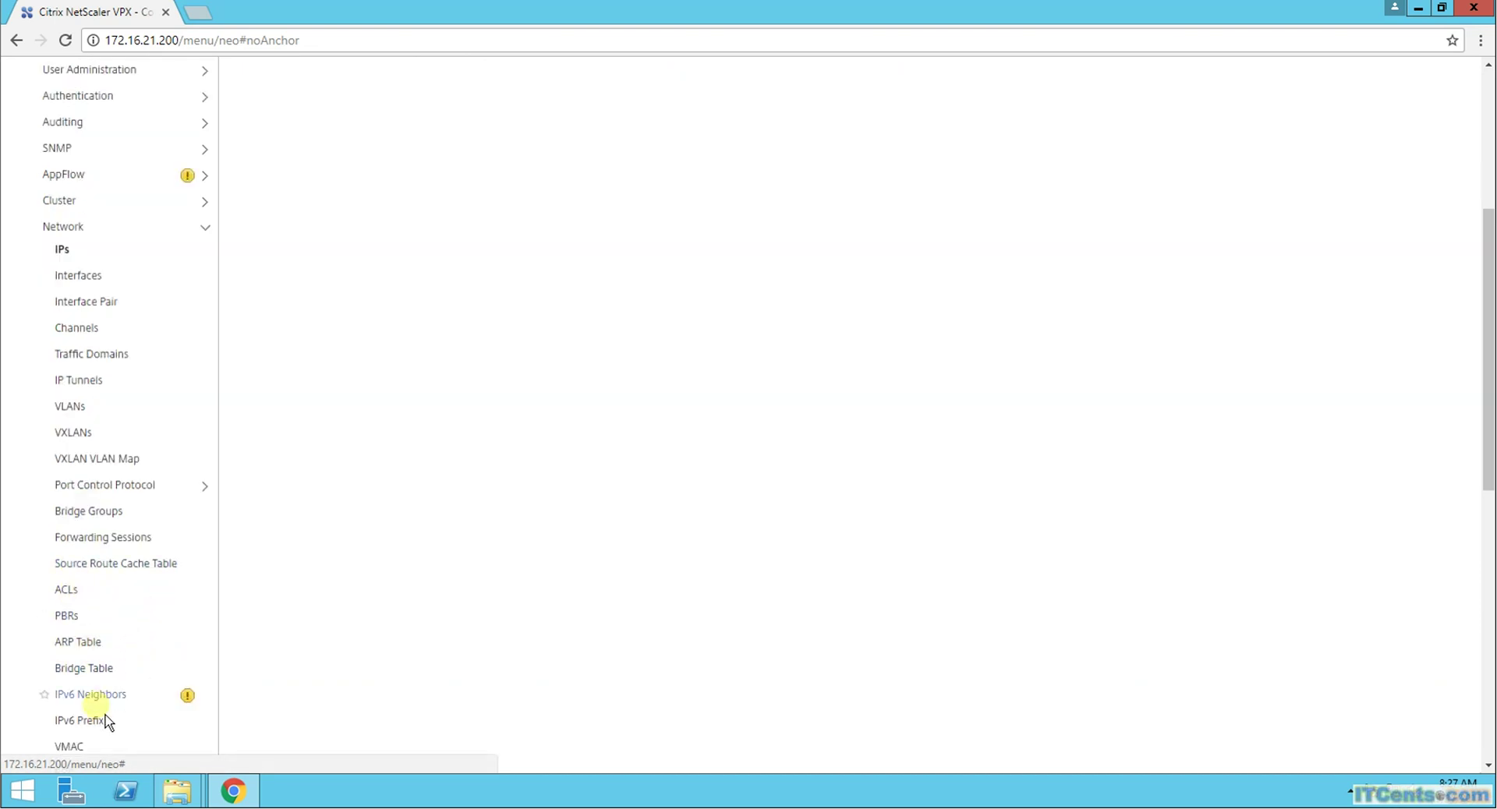
scroll(167, 654, down, 1)
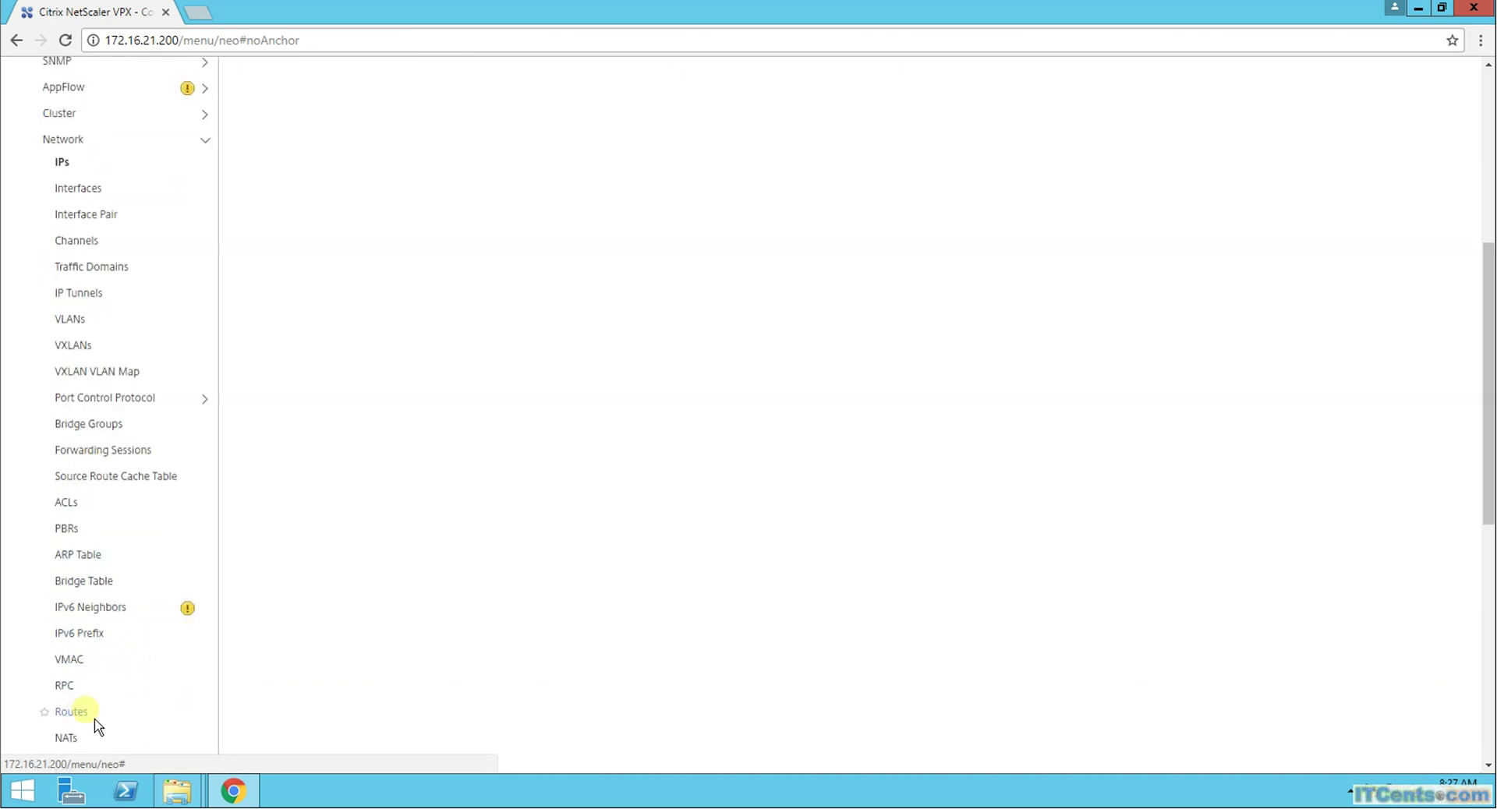
- Verify the routes, including the default route via 172.16.21.254, then return to the network diagram
click(93, 728)
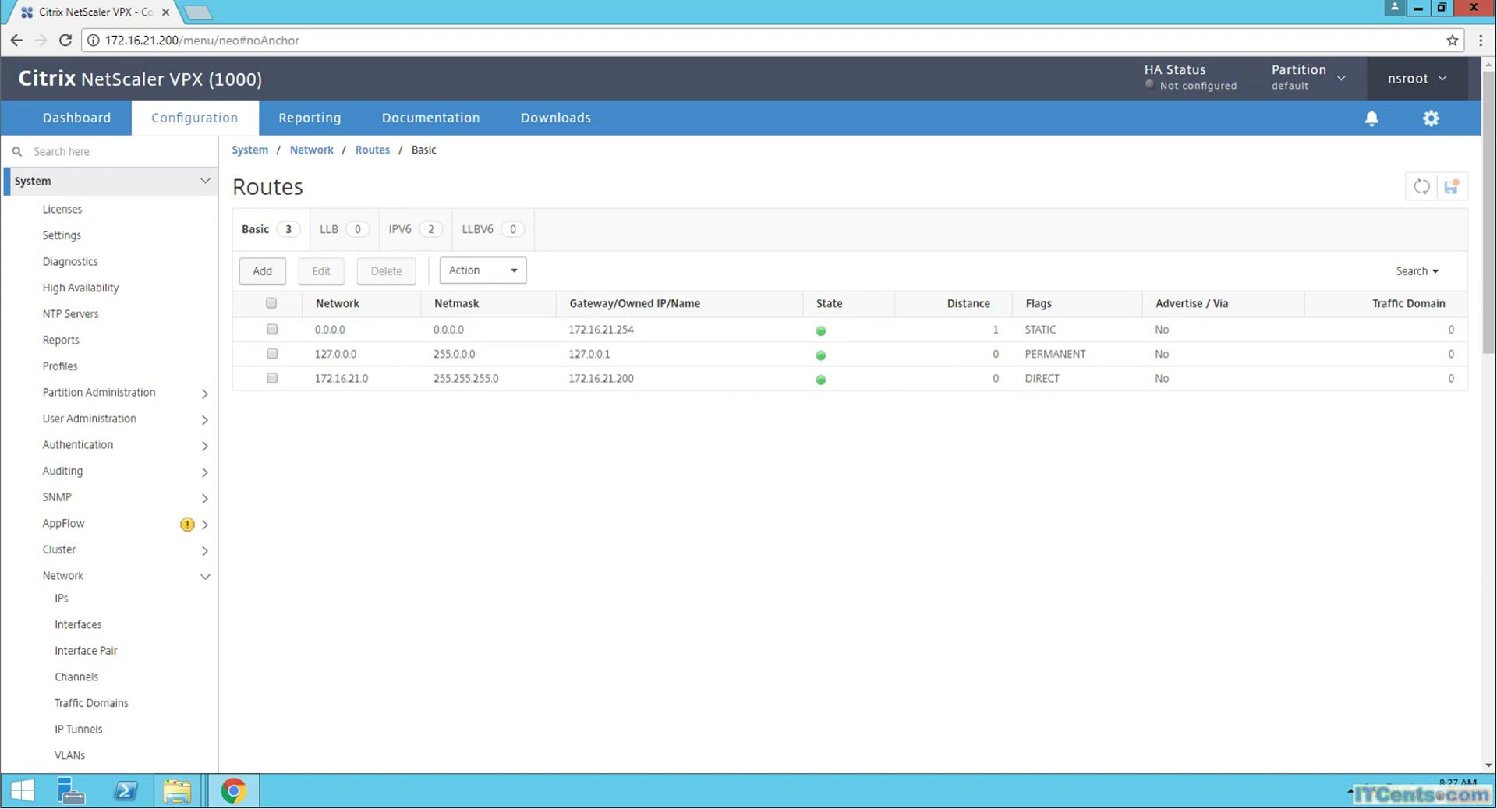
click(854, 748)
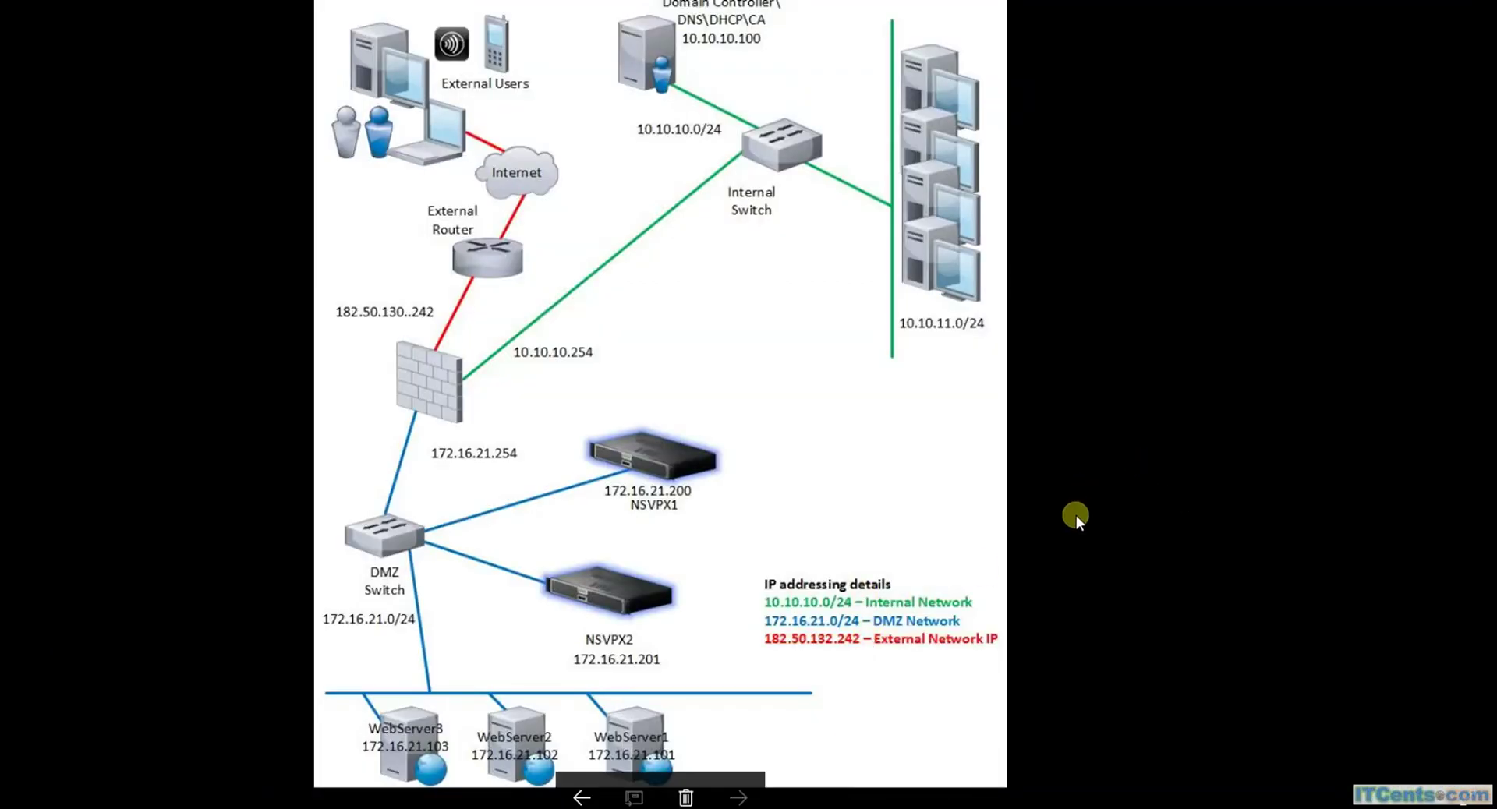
scroll(1076, 516, down, 1)
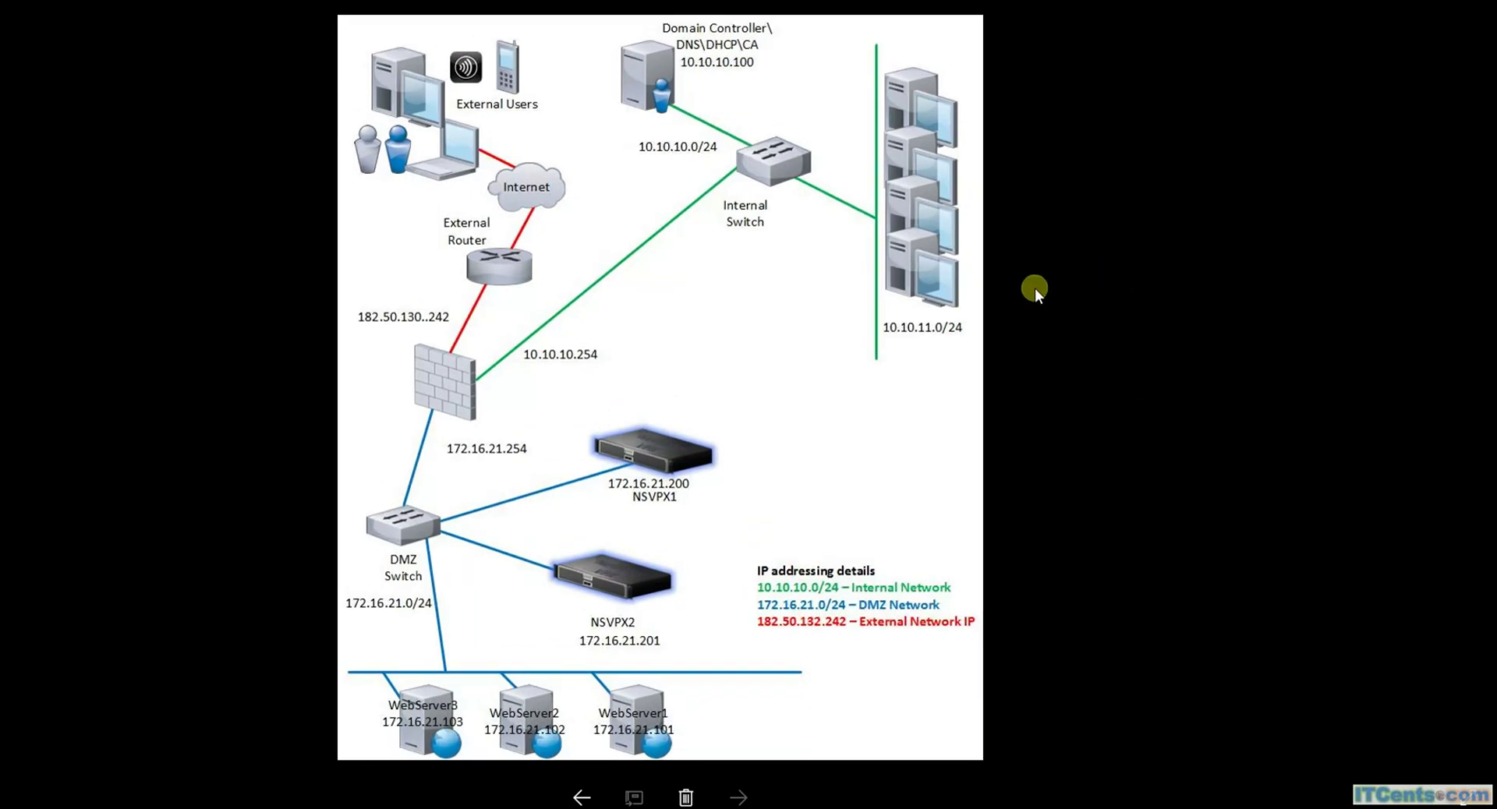
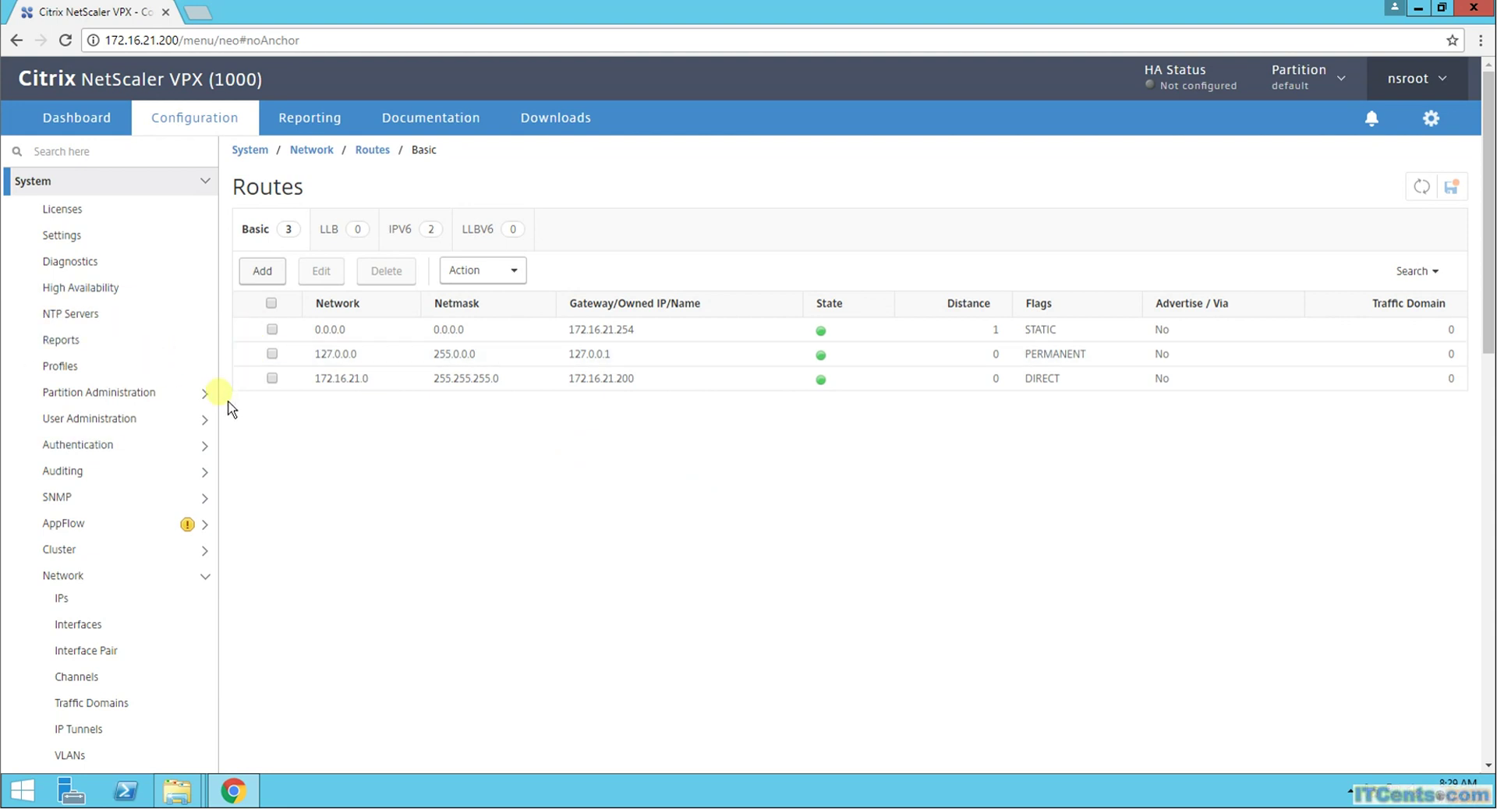
- Add au.pool.ntp.org as an NTP server, keeping the default poll intervals 6 and 10
click(90, 326)
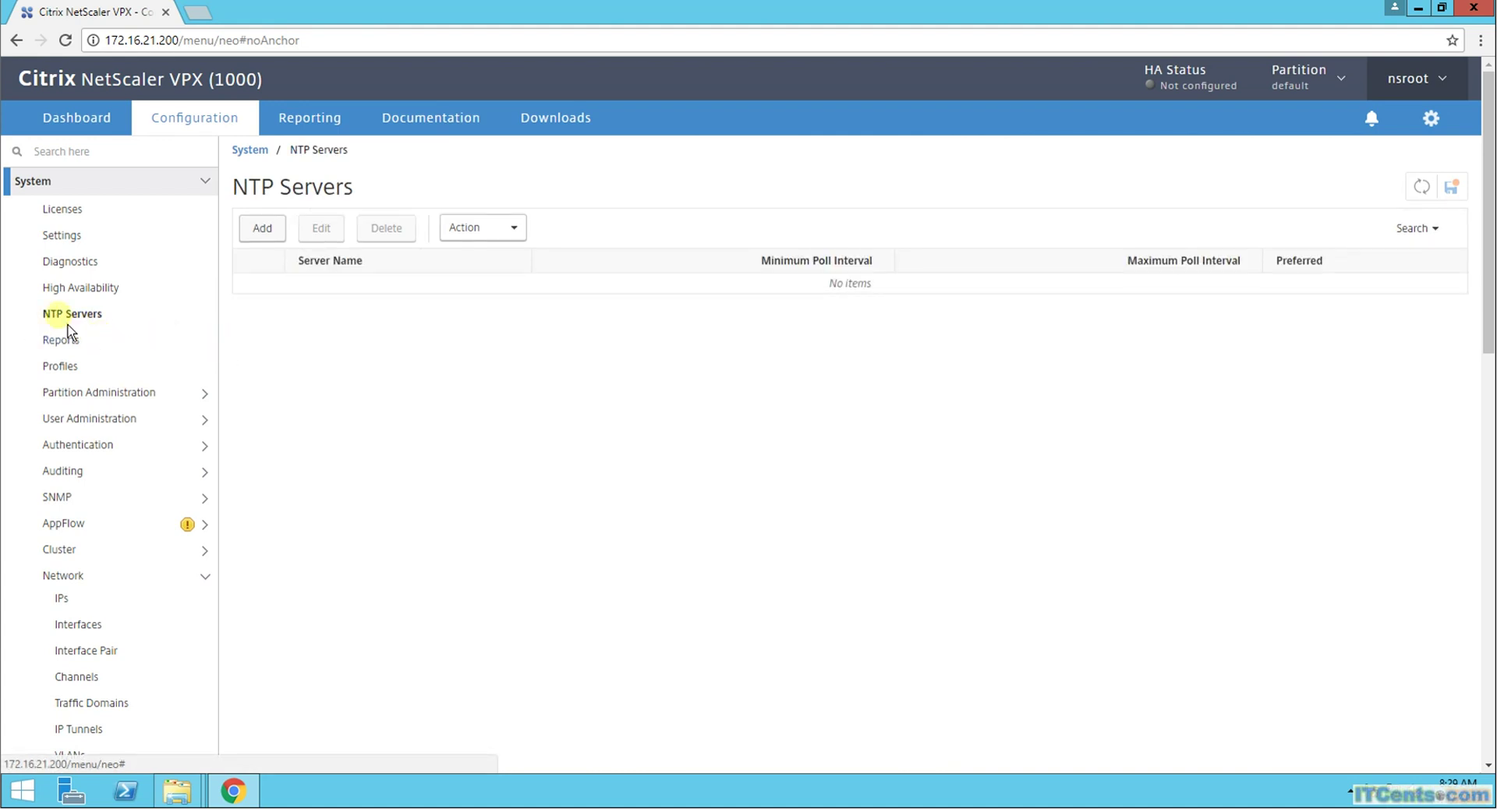
click(265, 234)
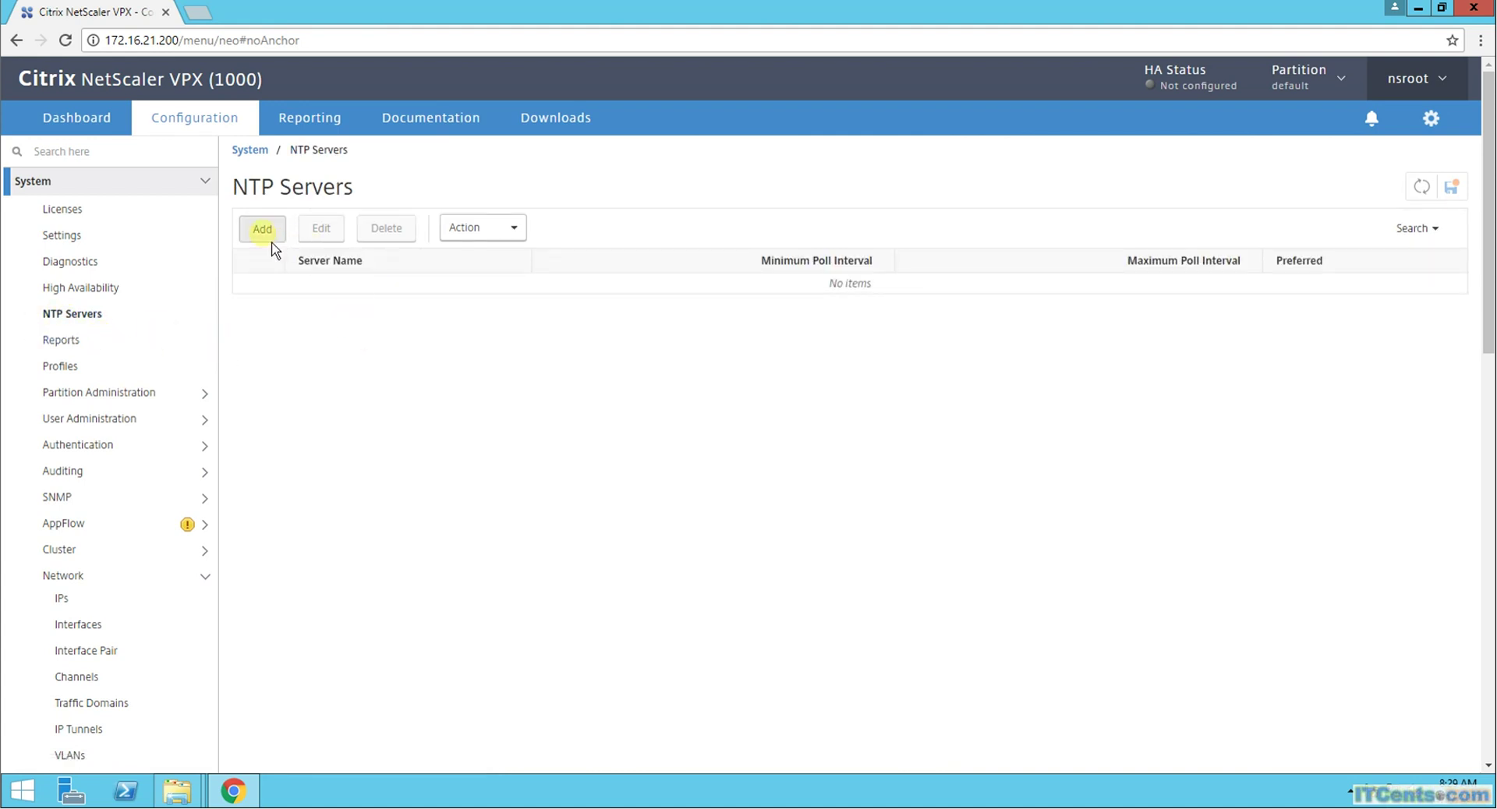
text(au)
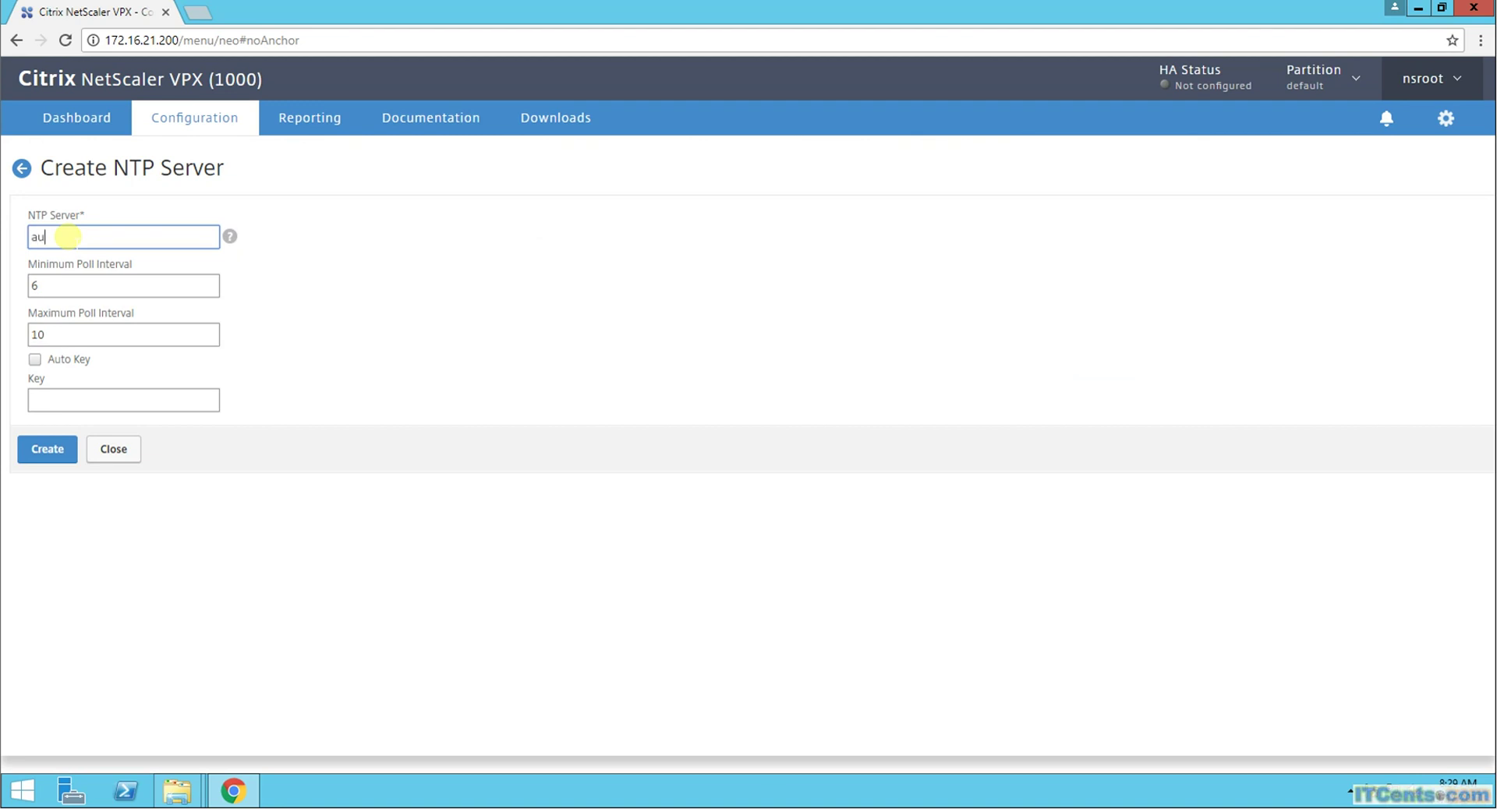
text(.n.pool.ntp.org)
click(46, 460)
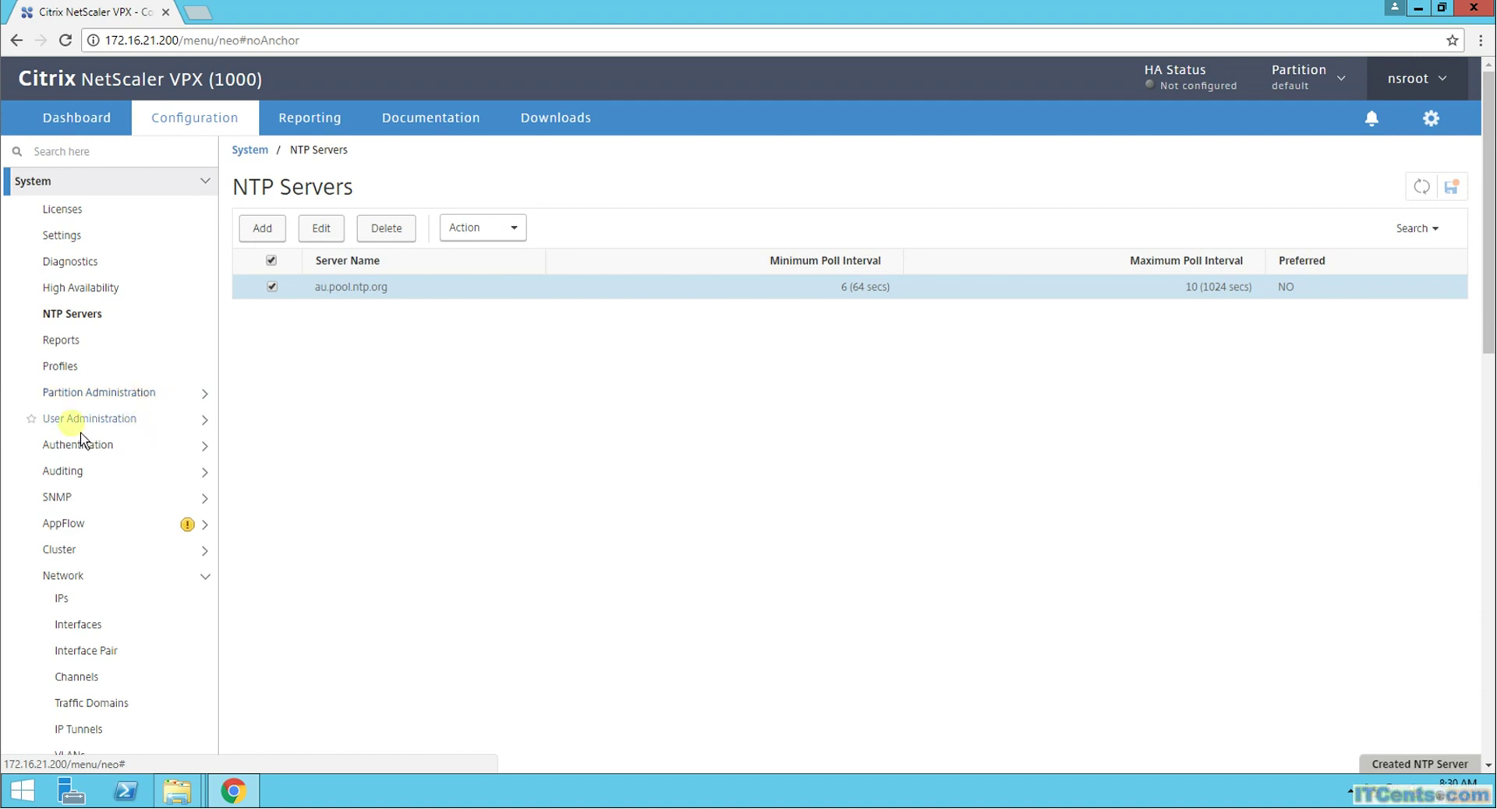
- Create system user nsadmin and enter its password twice
click(62, 419)
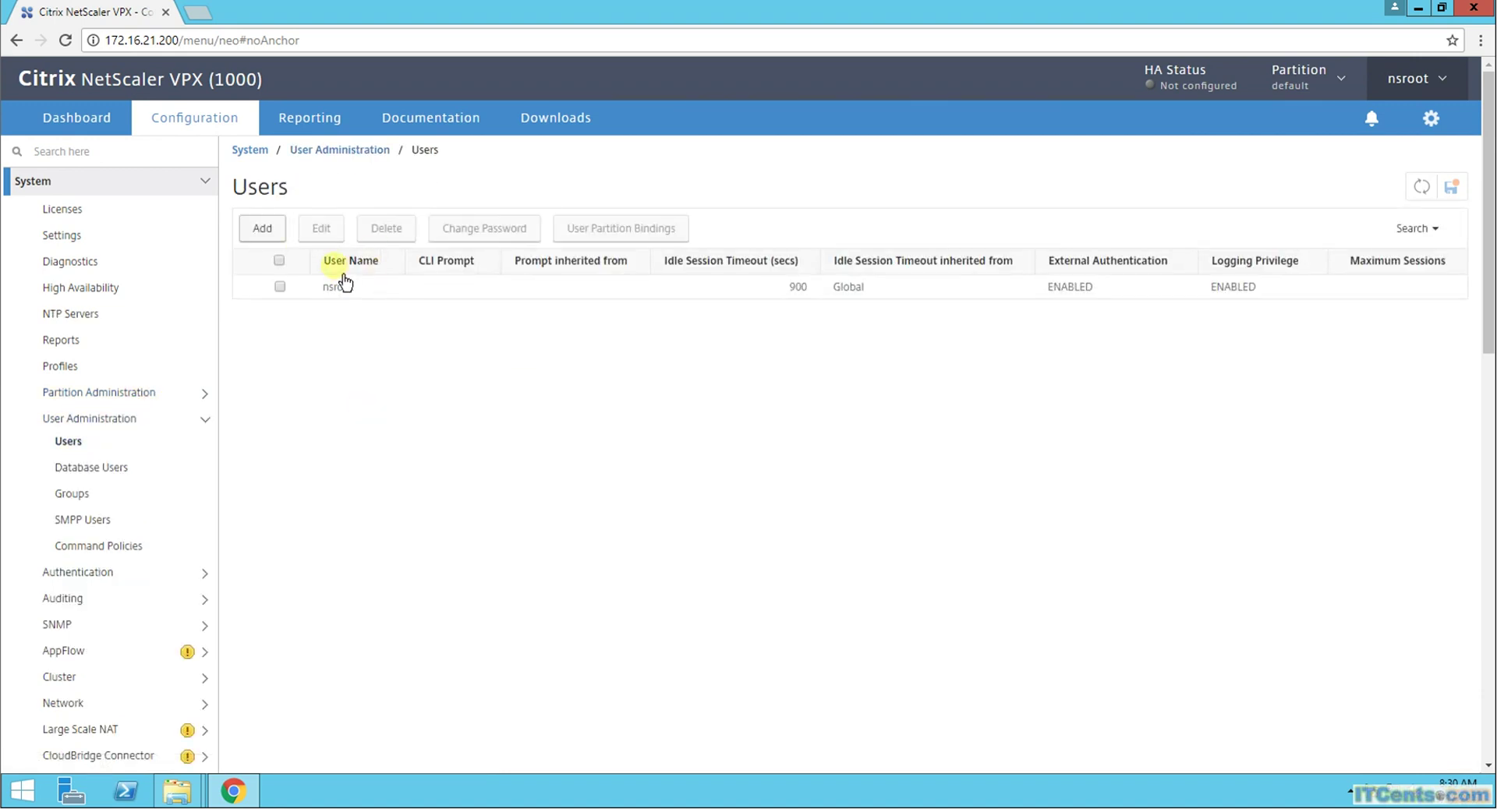
click(262, 234)
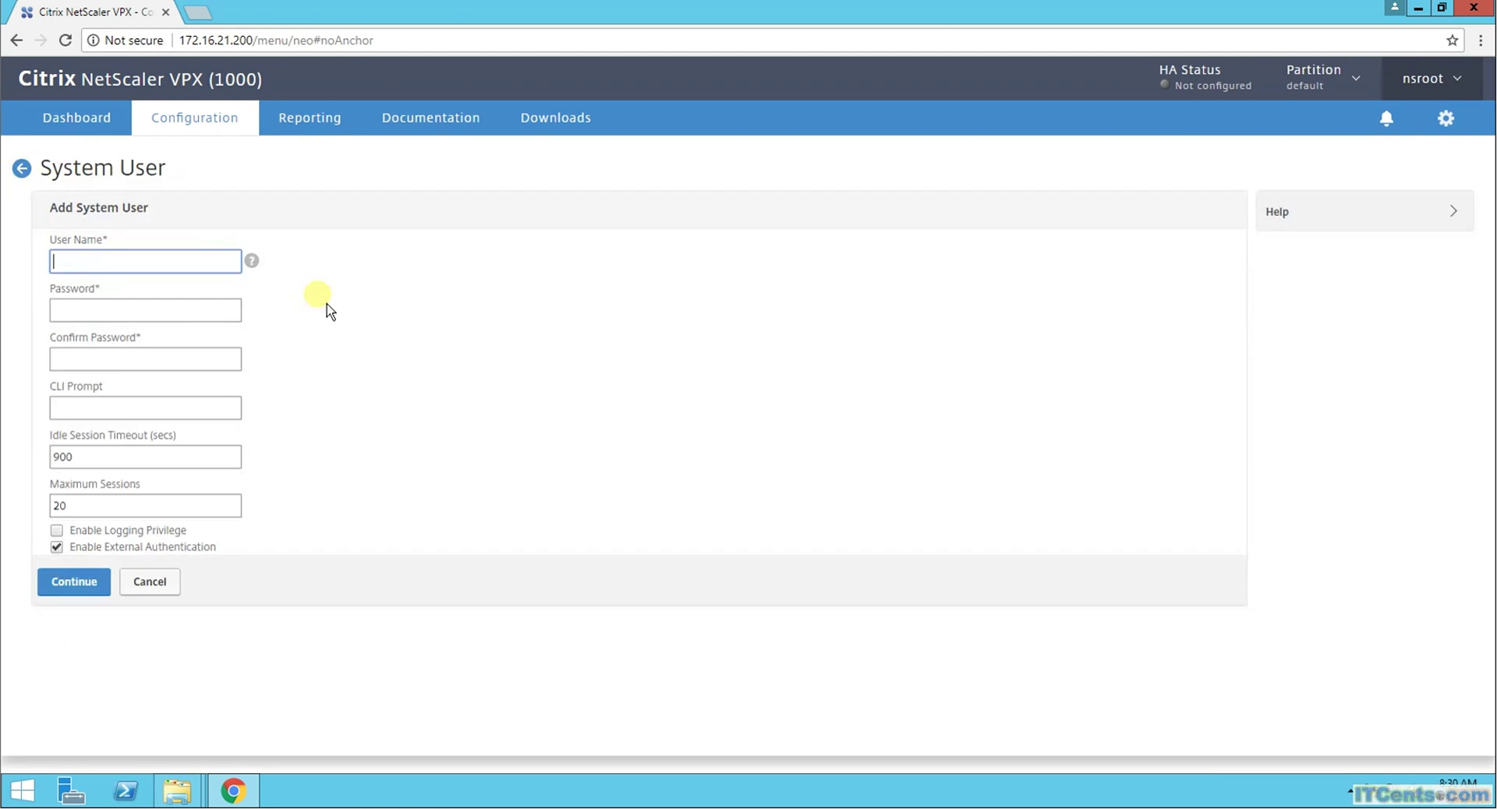
click(134, 265)
text(nsadmin)
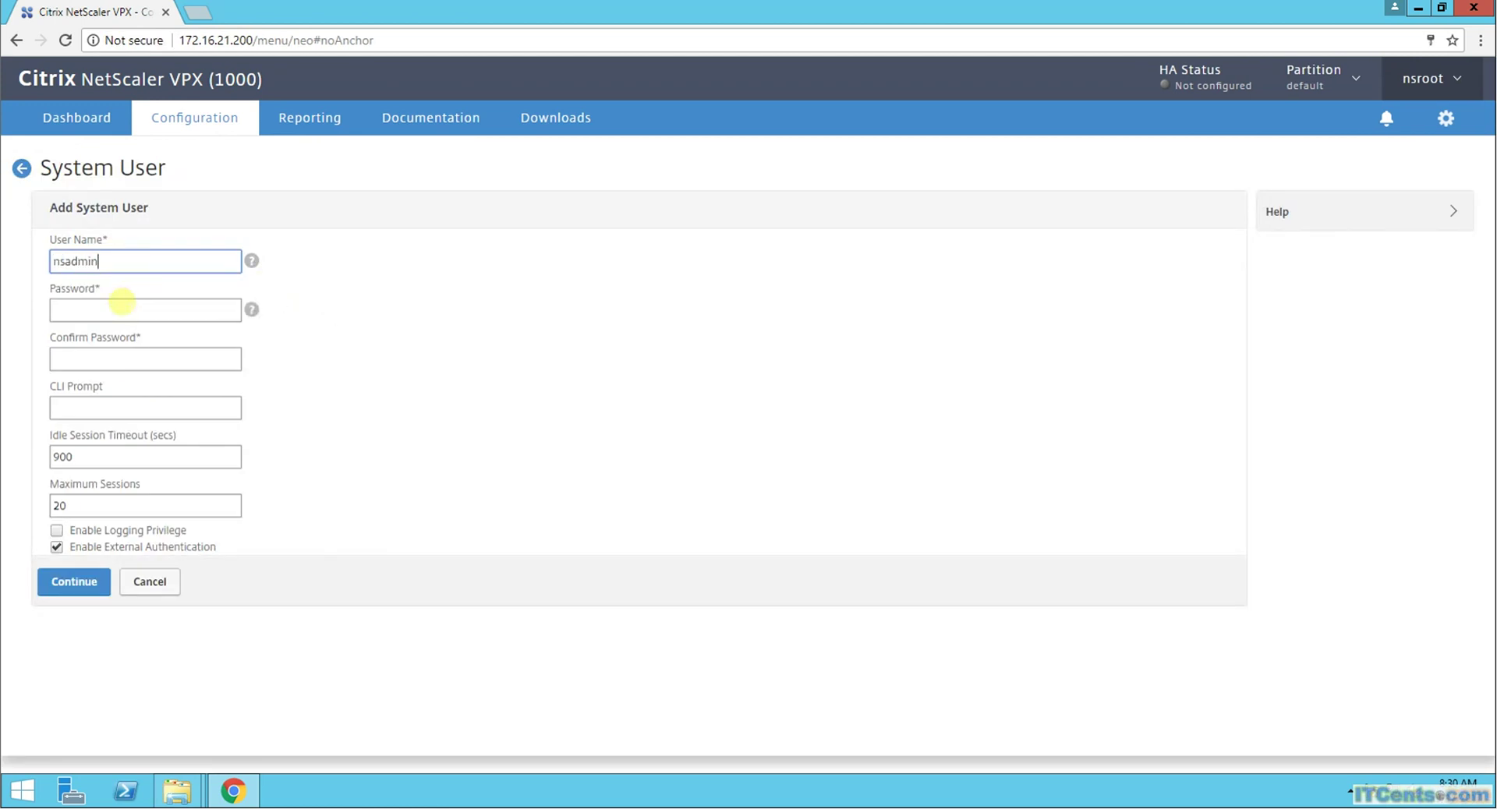
click(121, 302)
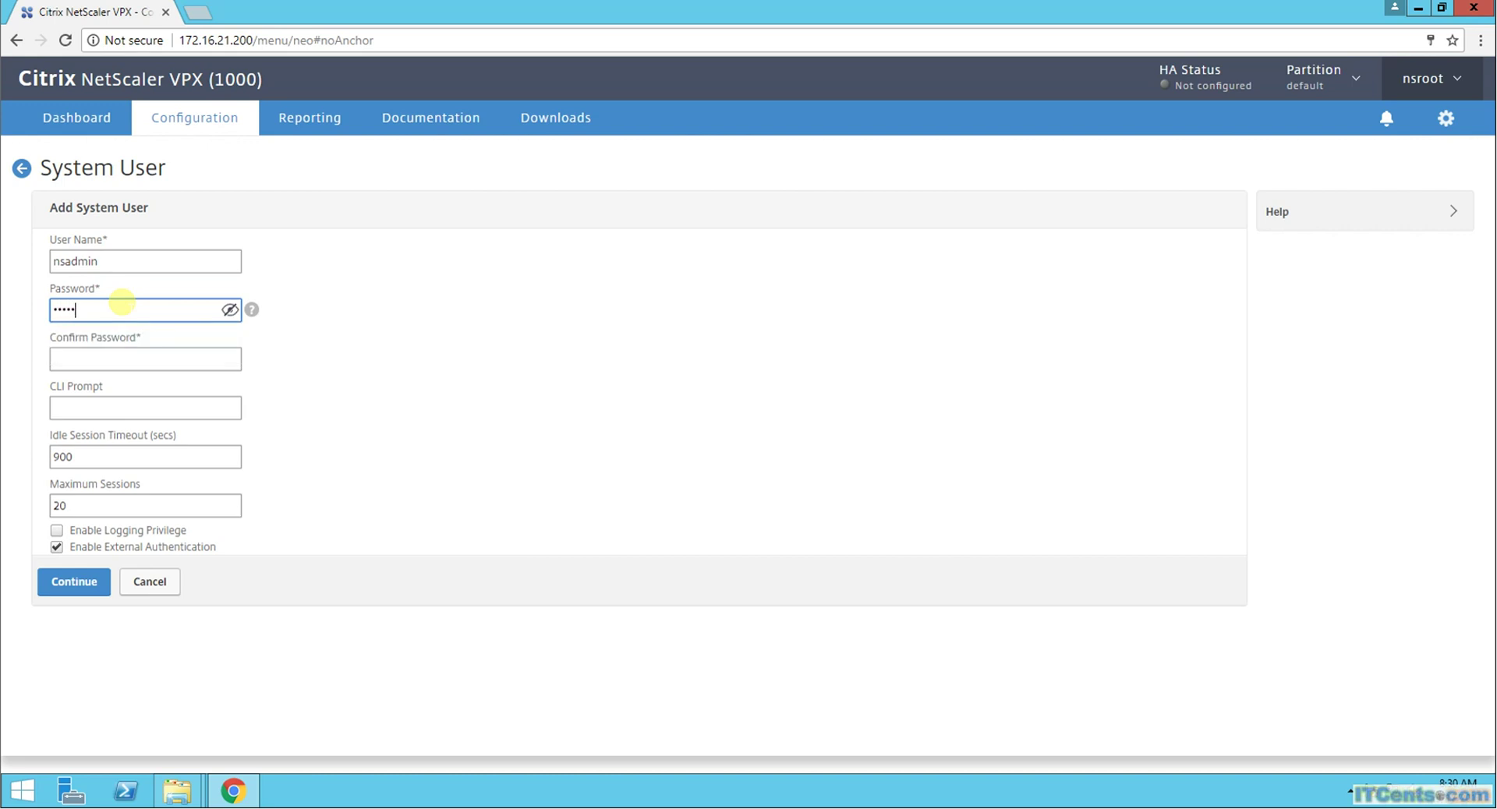
click(119, 351)
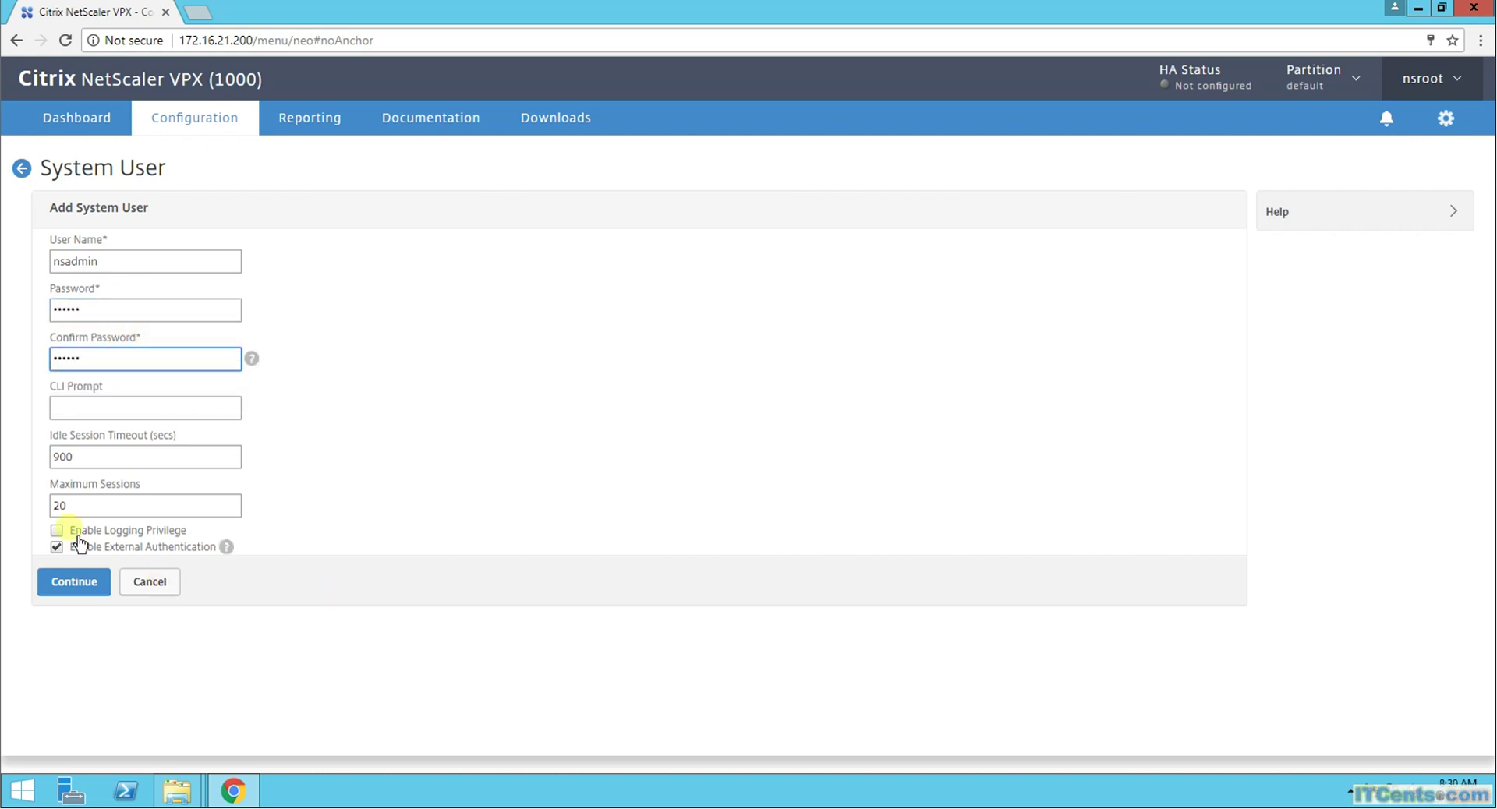
click(101, 586)
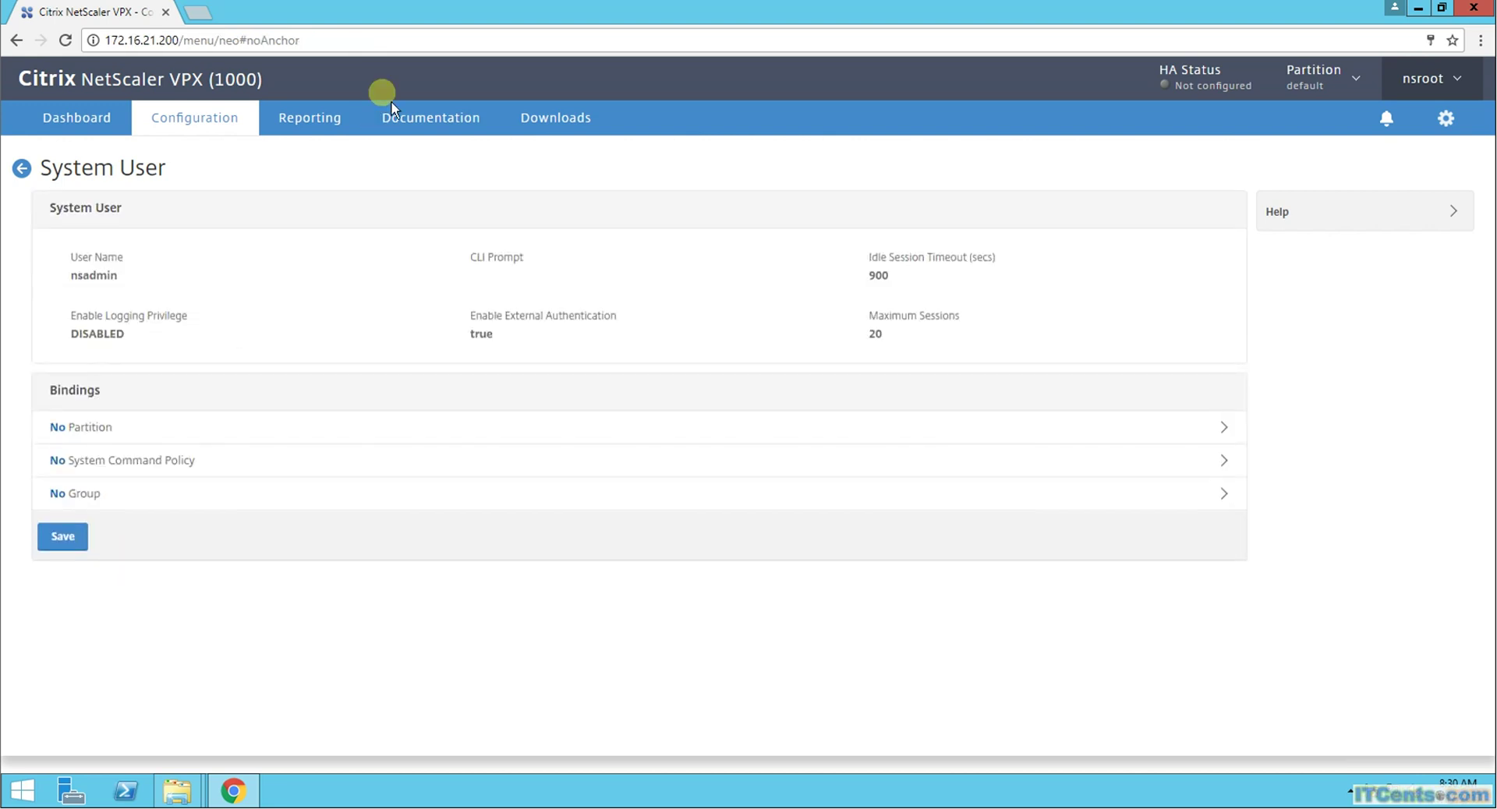
- Bind the superuser command policy to nsadmin and save the user
click(156, 464)
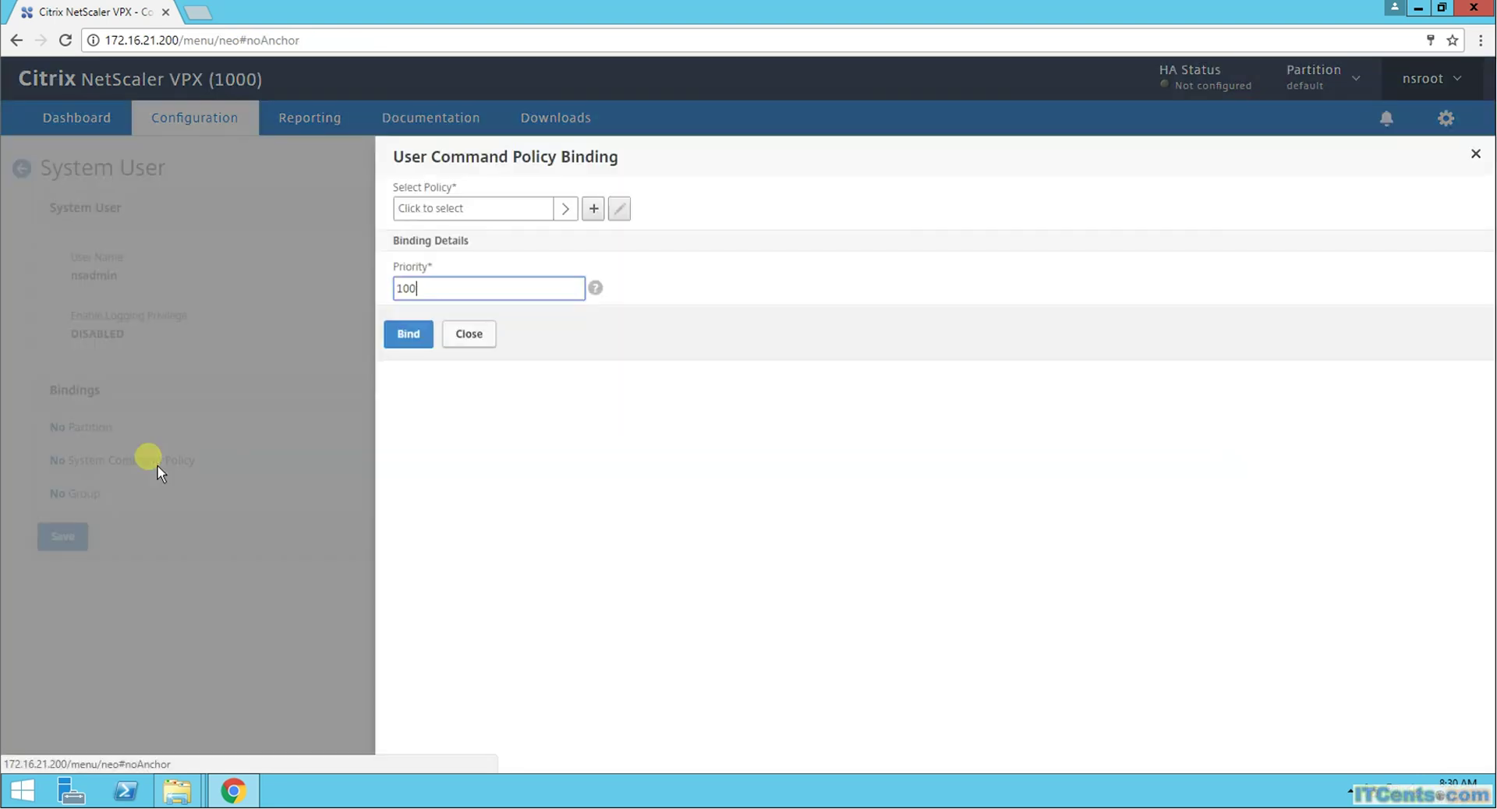
click(564, 210)
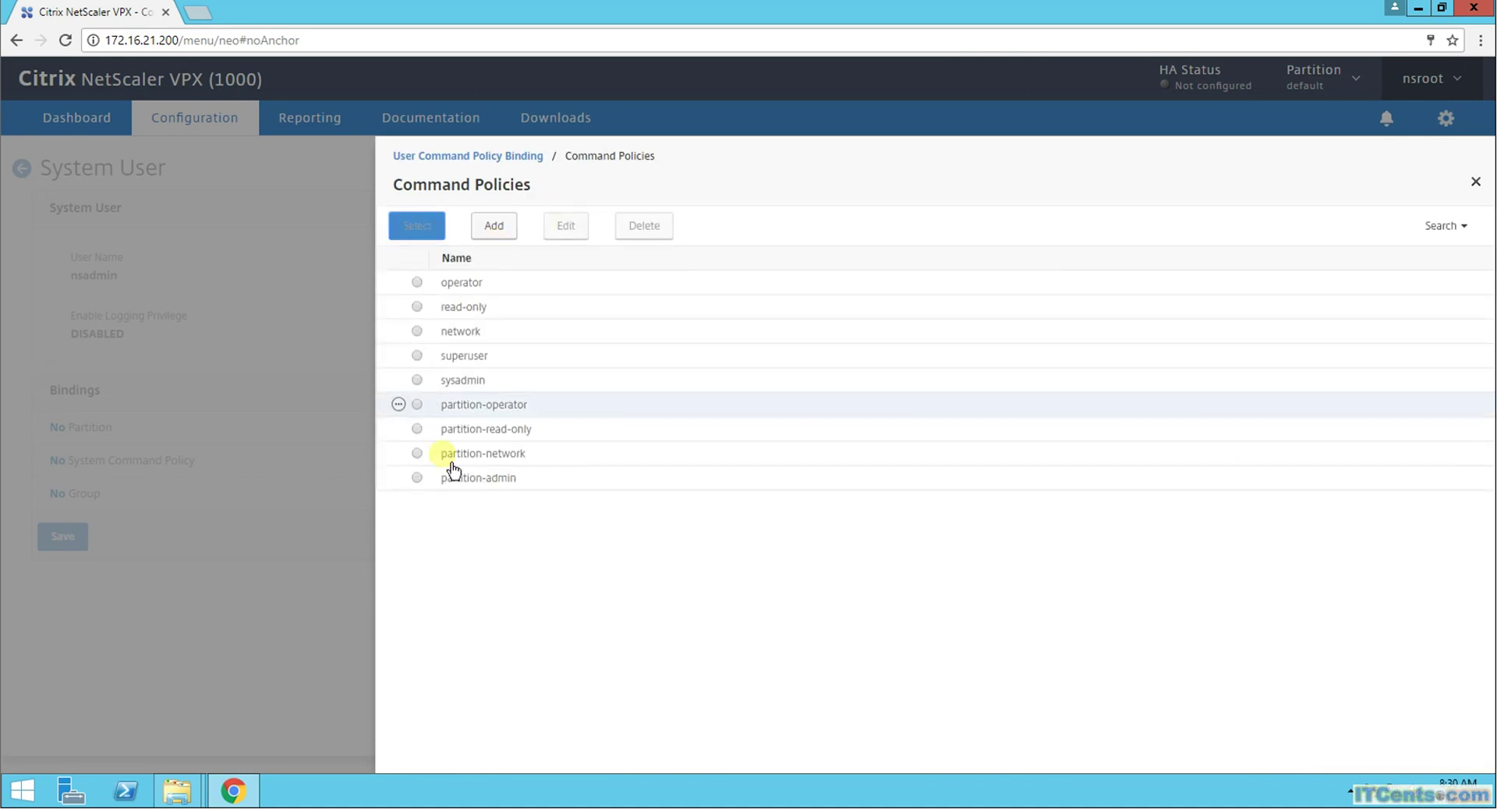
click(418, 357)
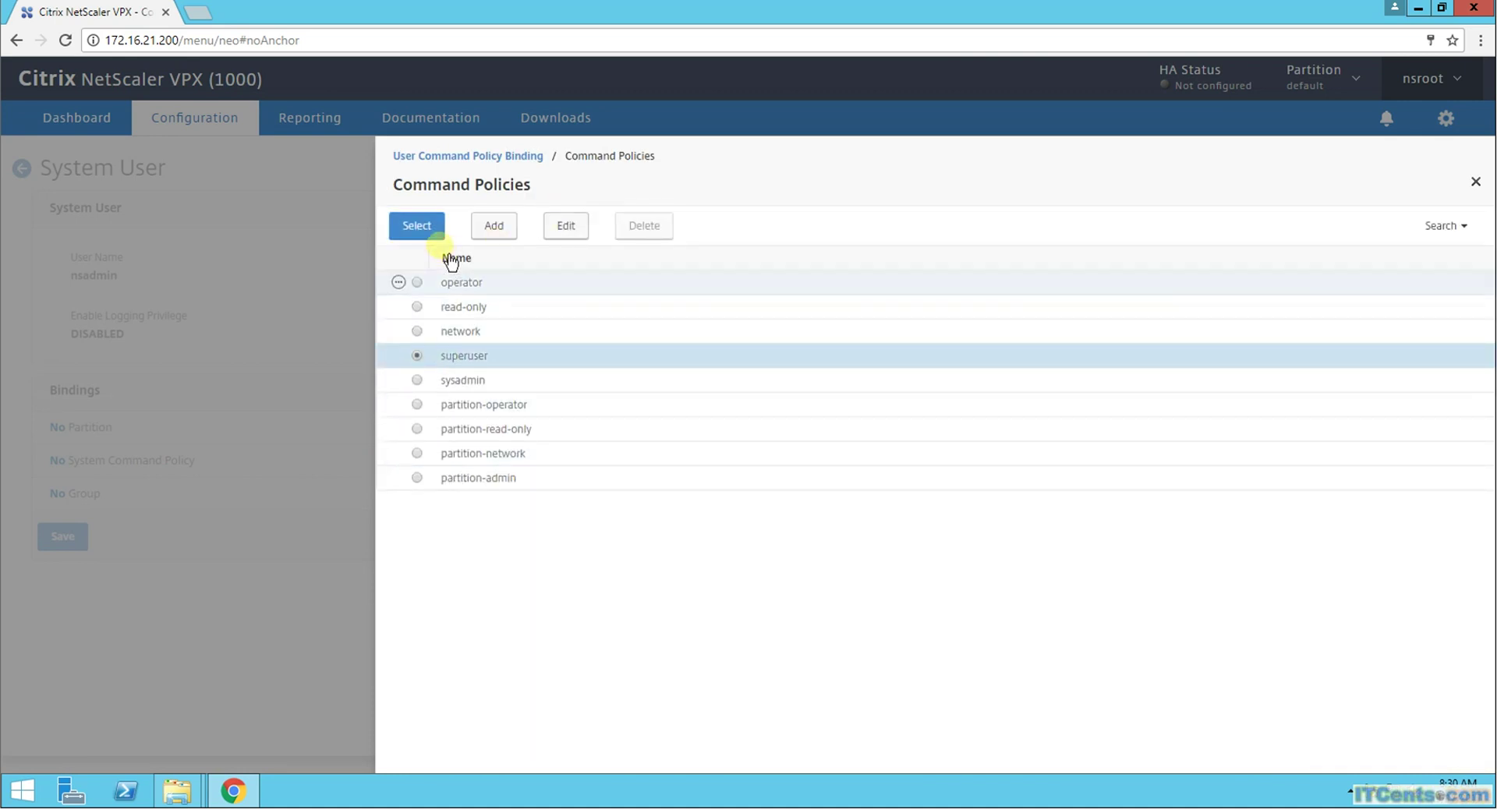
click(435, 234)
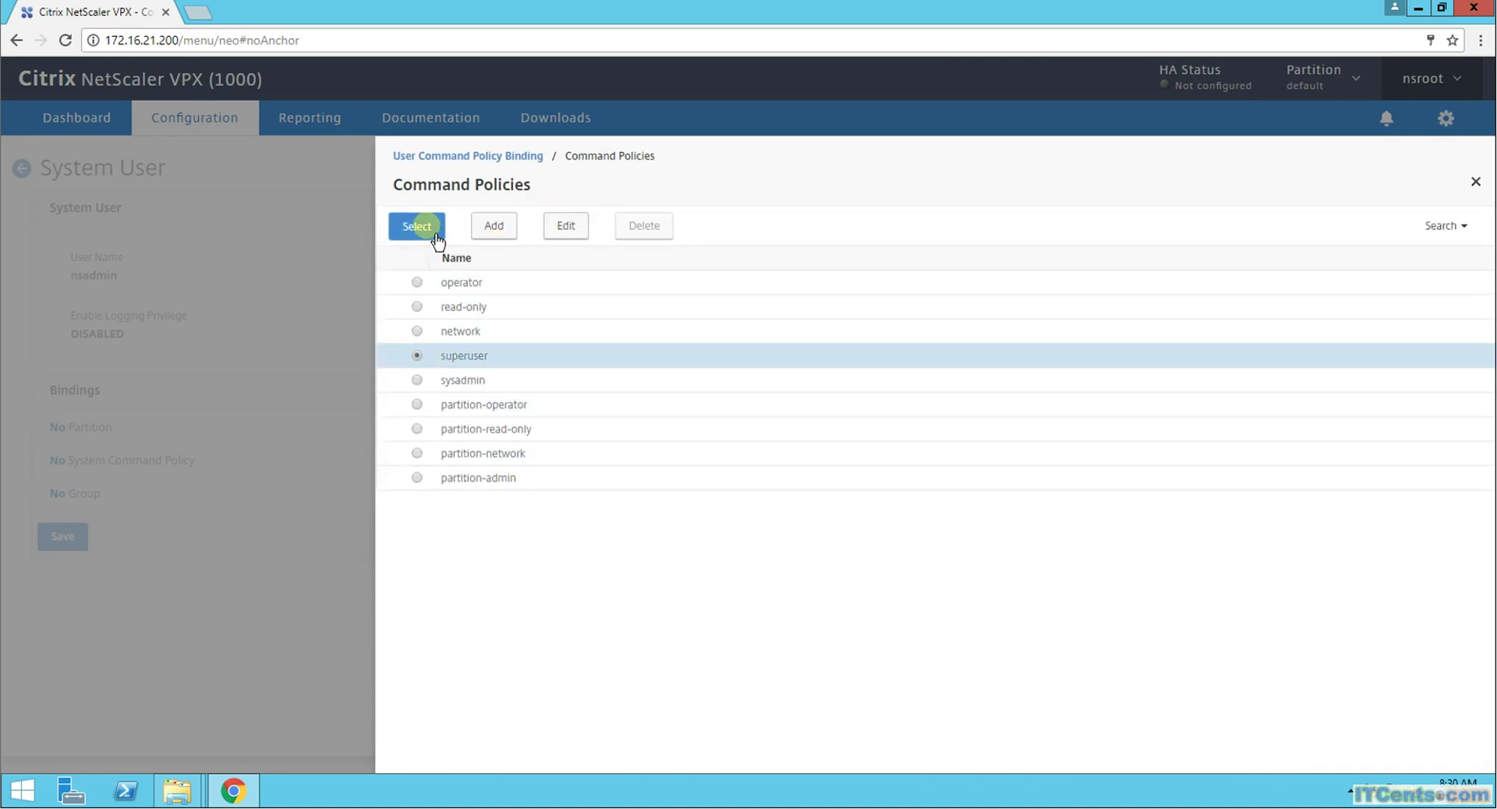
click(423, 371)
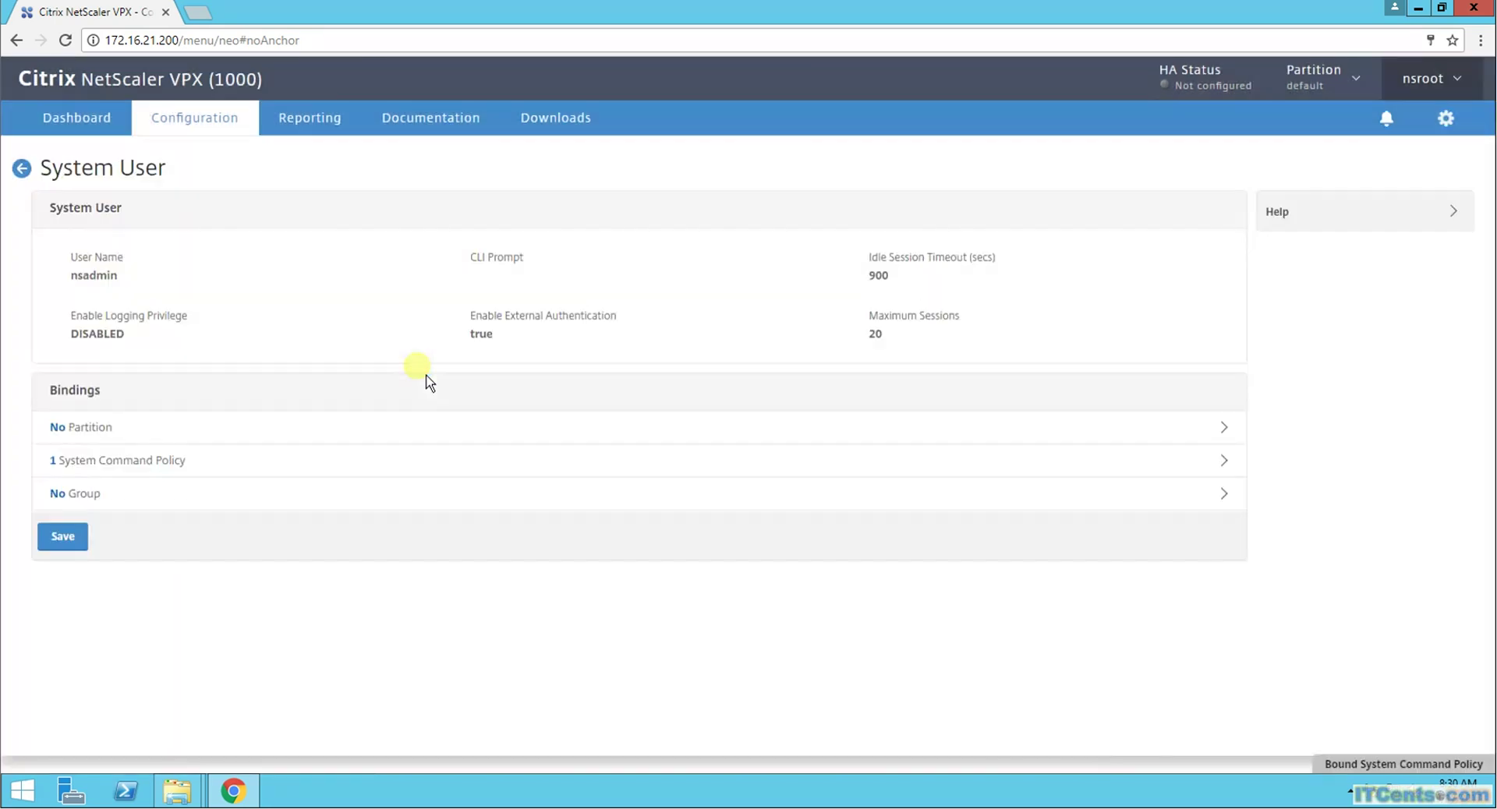
click(86, 536)
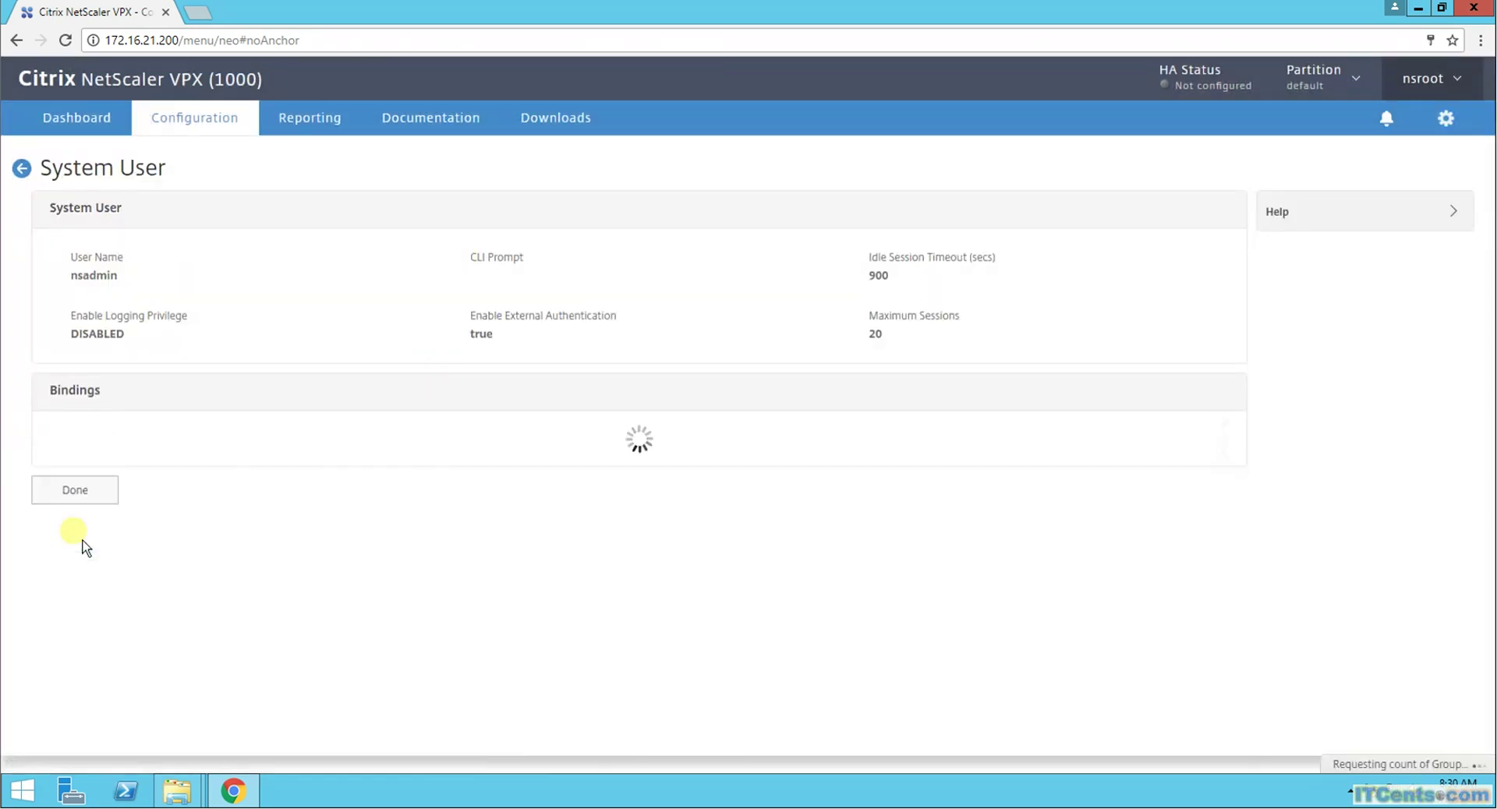
click(63, 546)
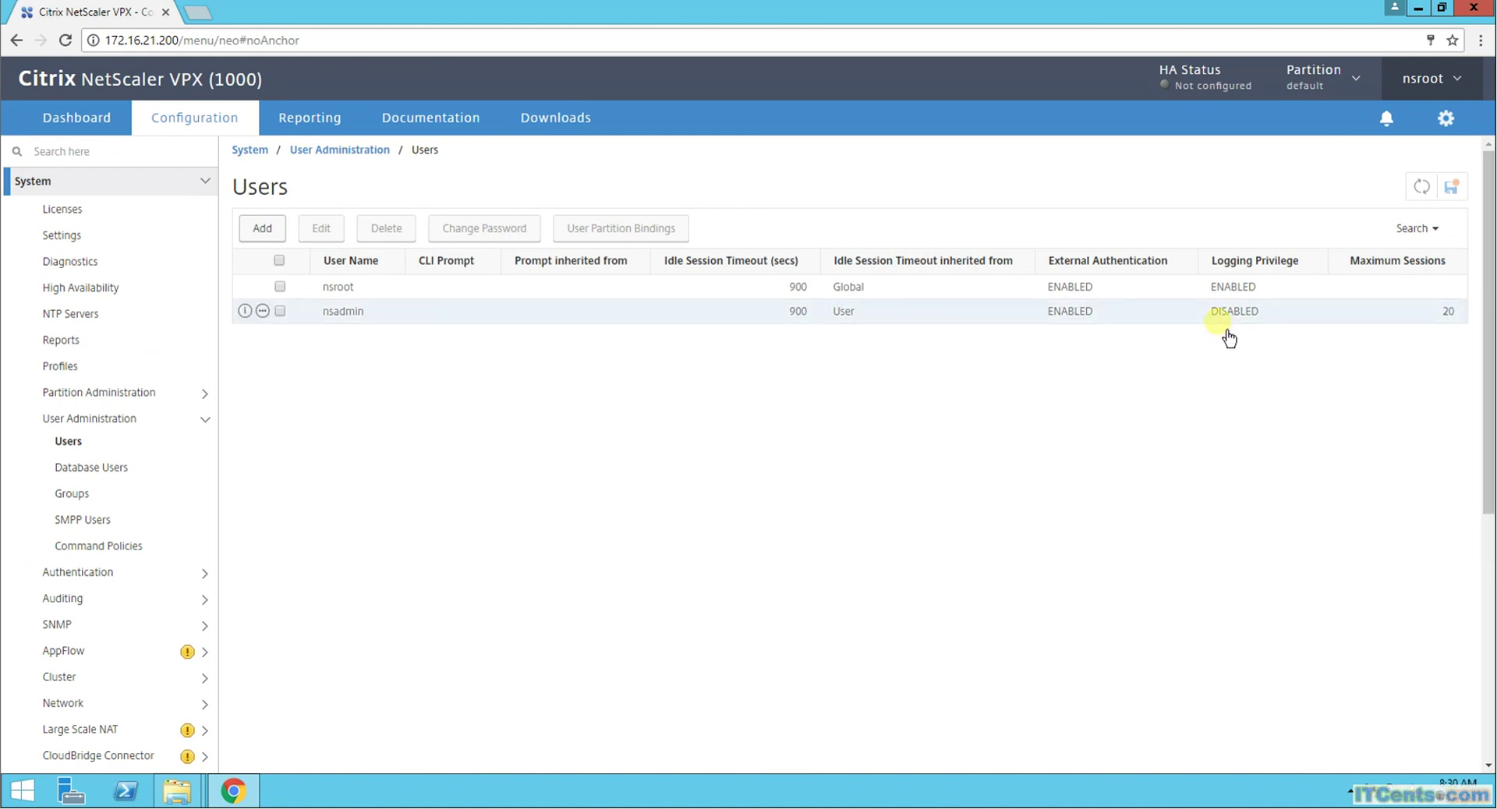
- Edit nsadmin to uncheck Enable External Authentication and save the change
double_click(438, 319)
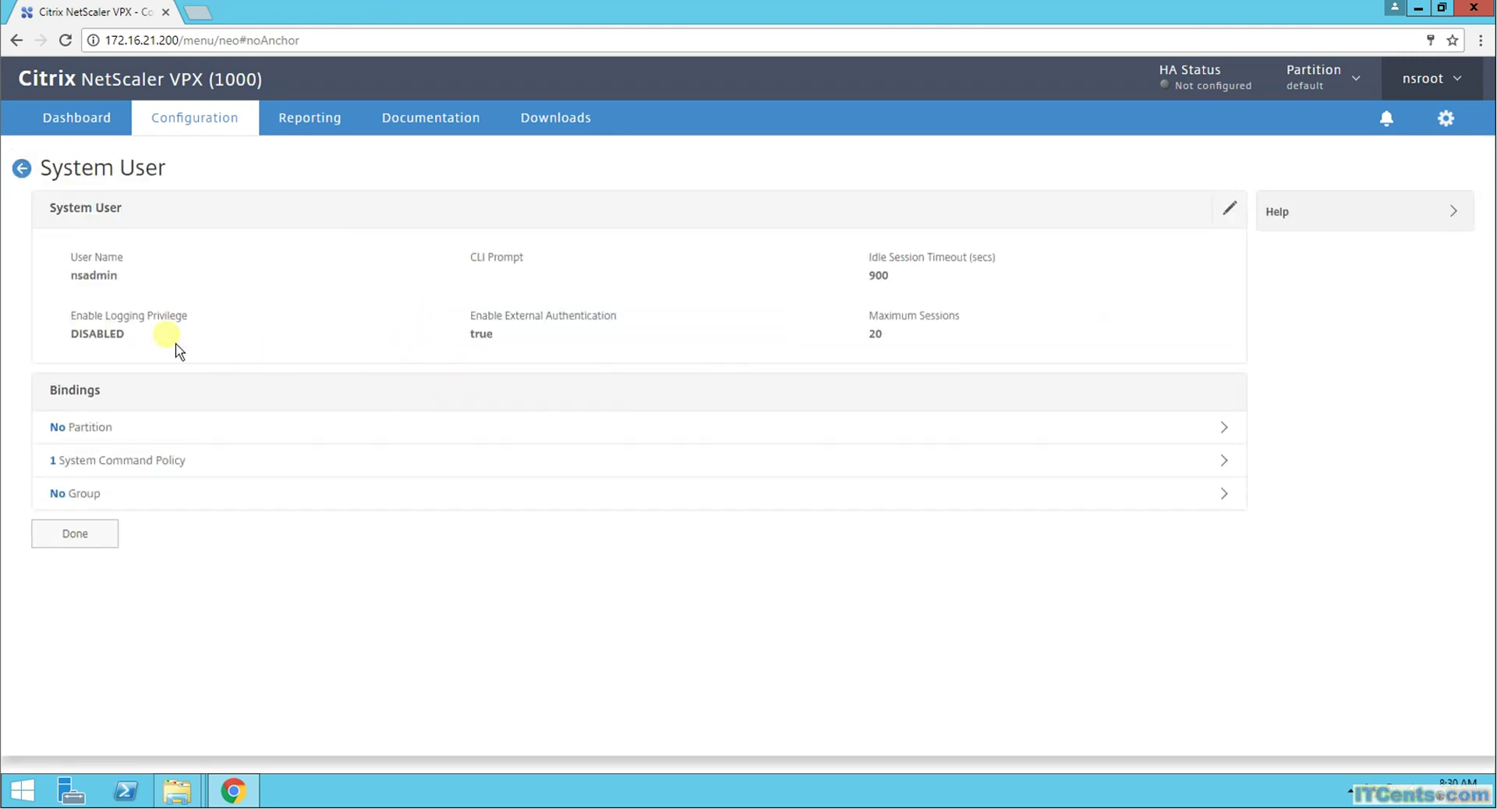
click(1230, 209)
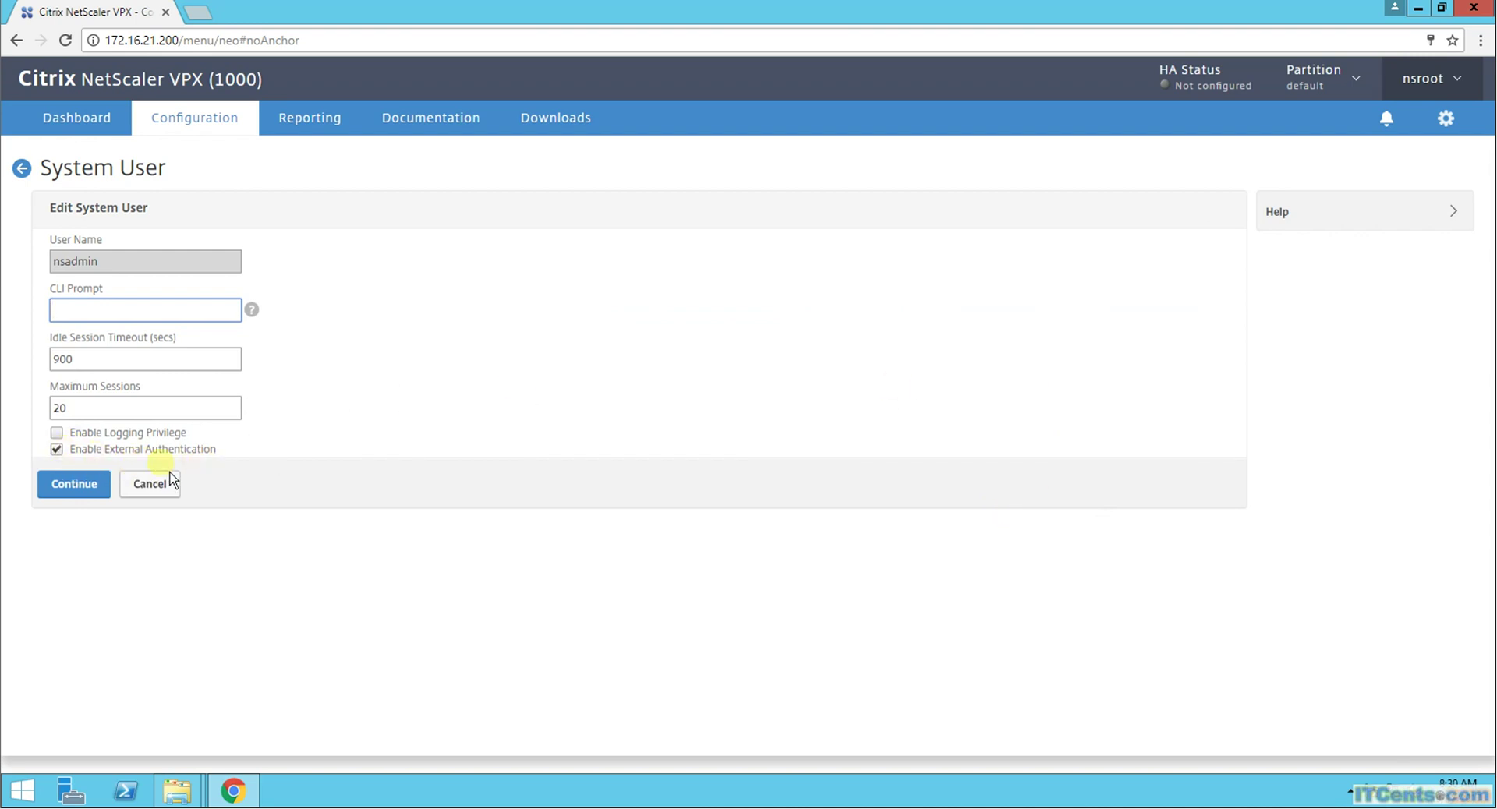
click(77, 459)
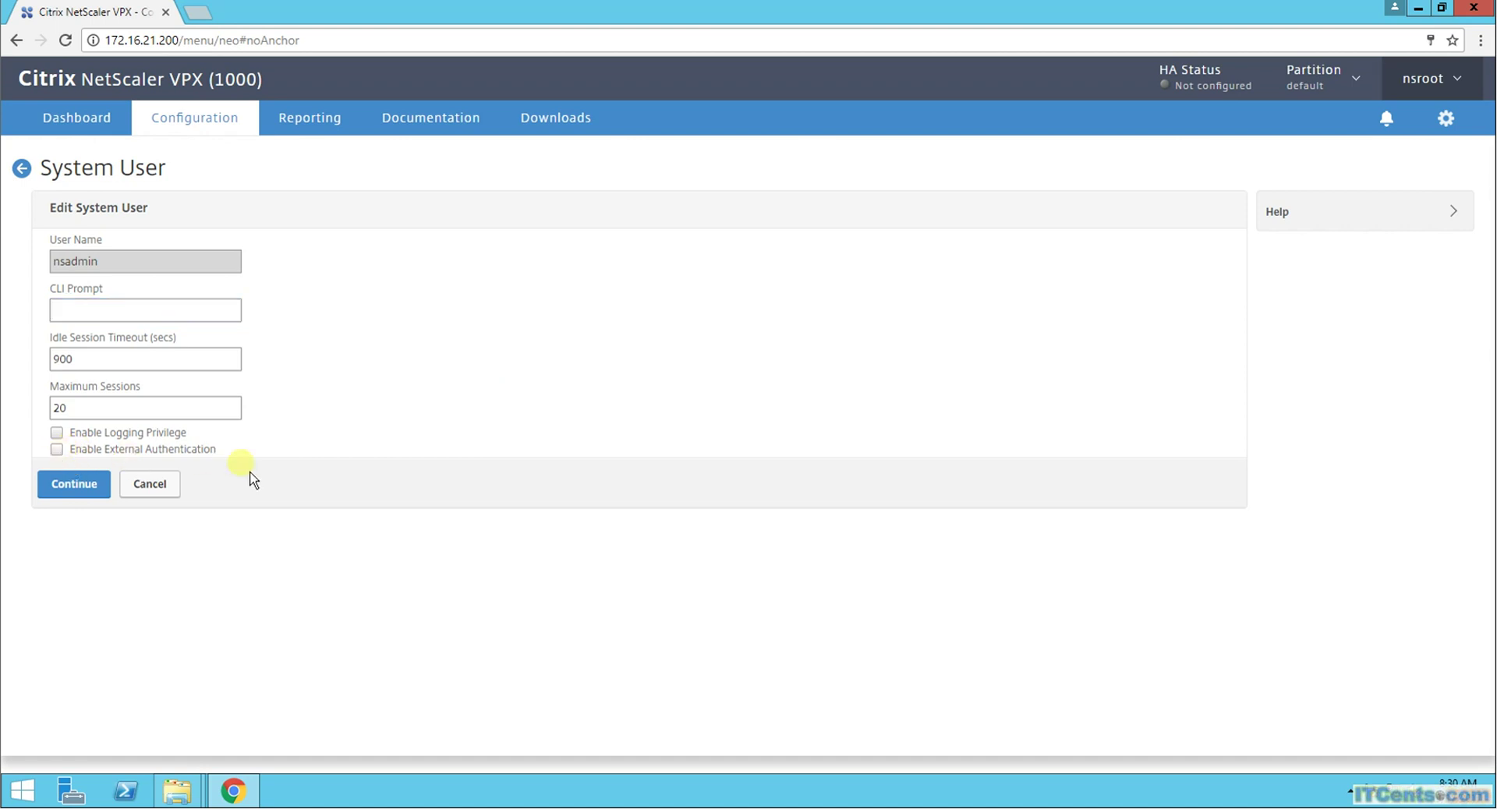
click(89, 495)
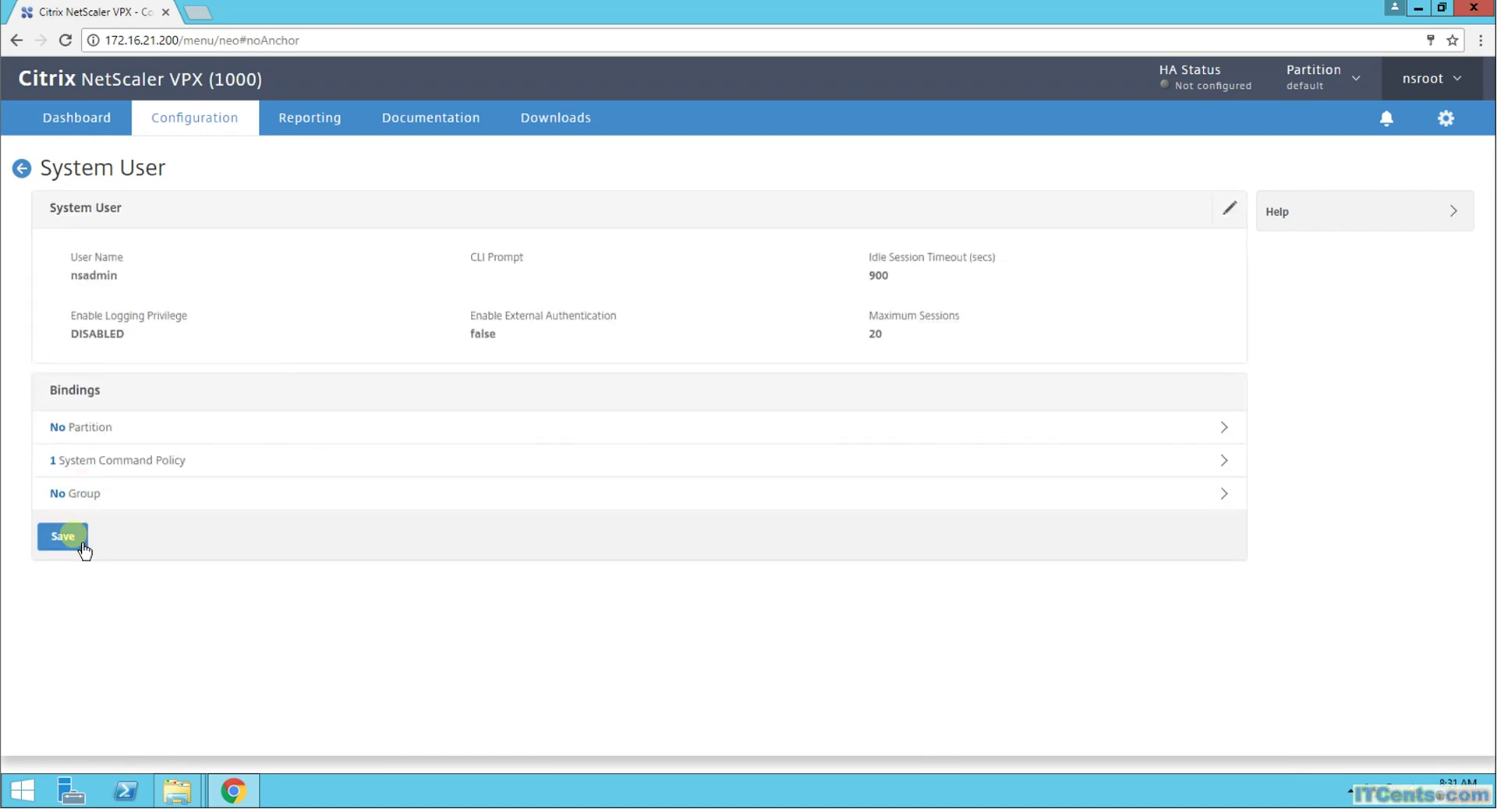
click(83, 546)
click(78, 537)
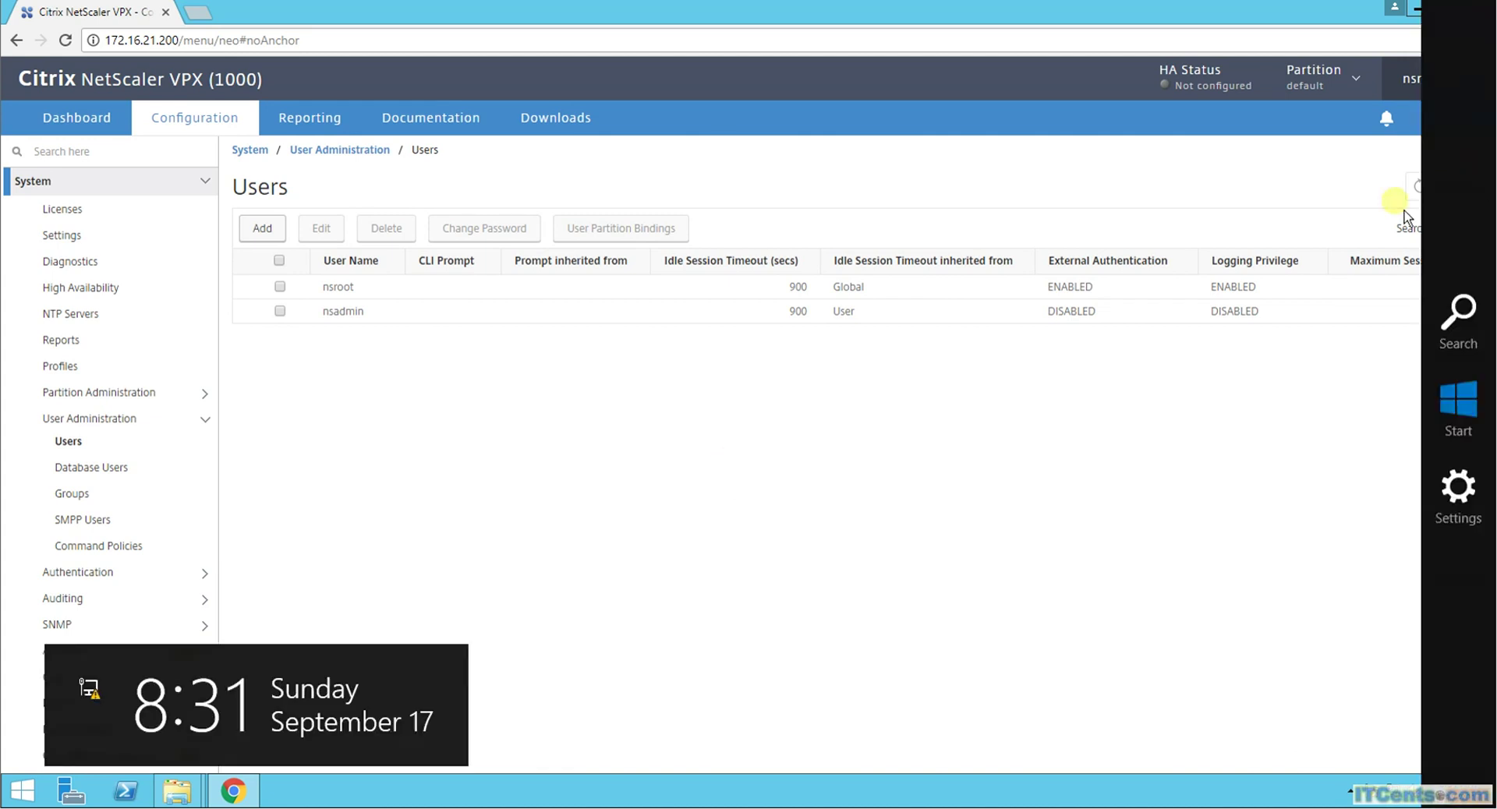
- Save the running configuration and start a configuration backup from Backup and Restore
click(1451, 188)
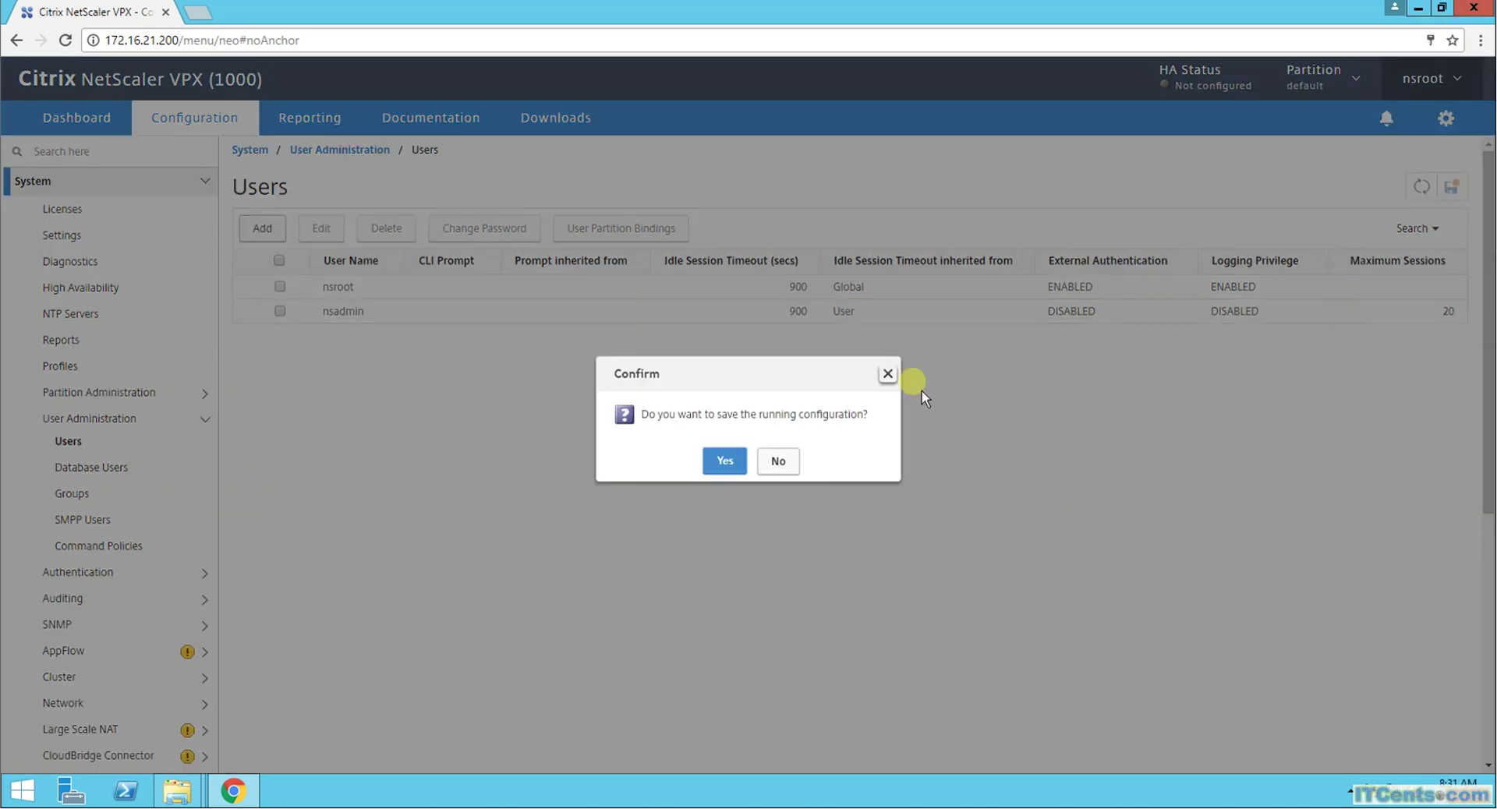
click(724, 461)
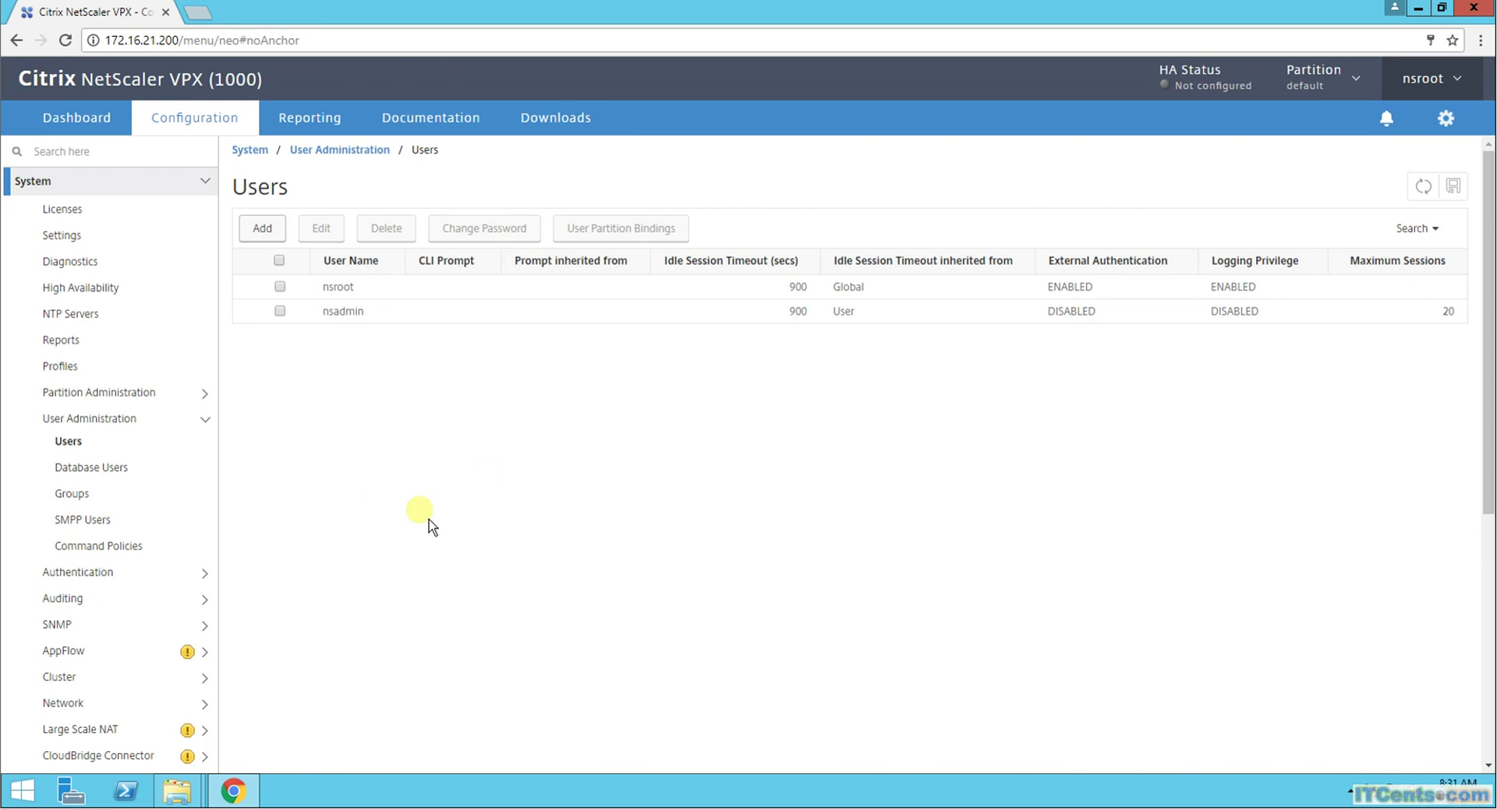
scroll(433, 527, down, 3)
click(64, 575)
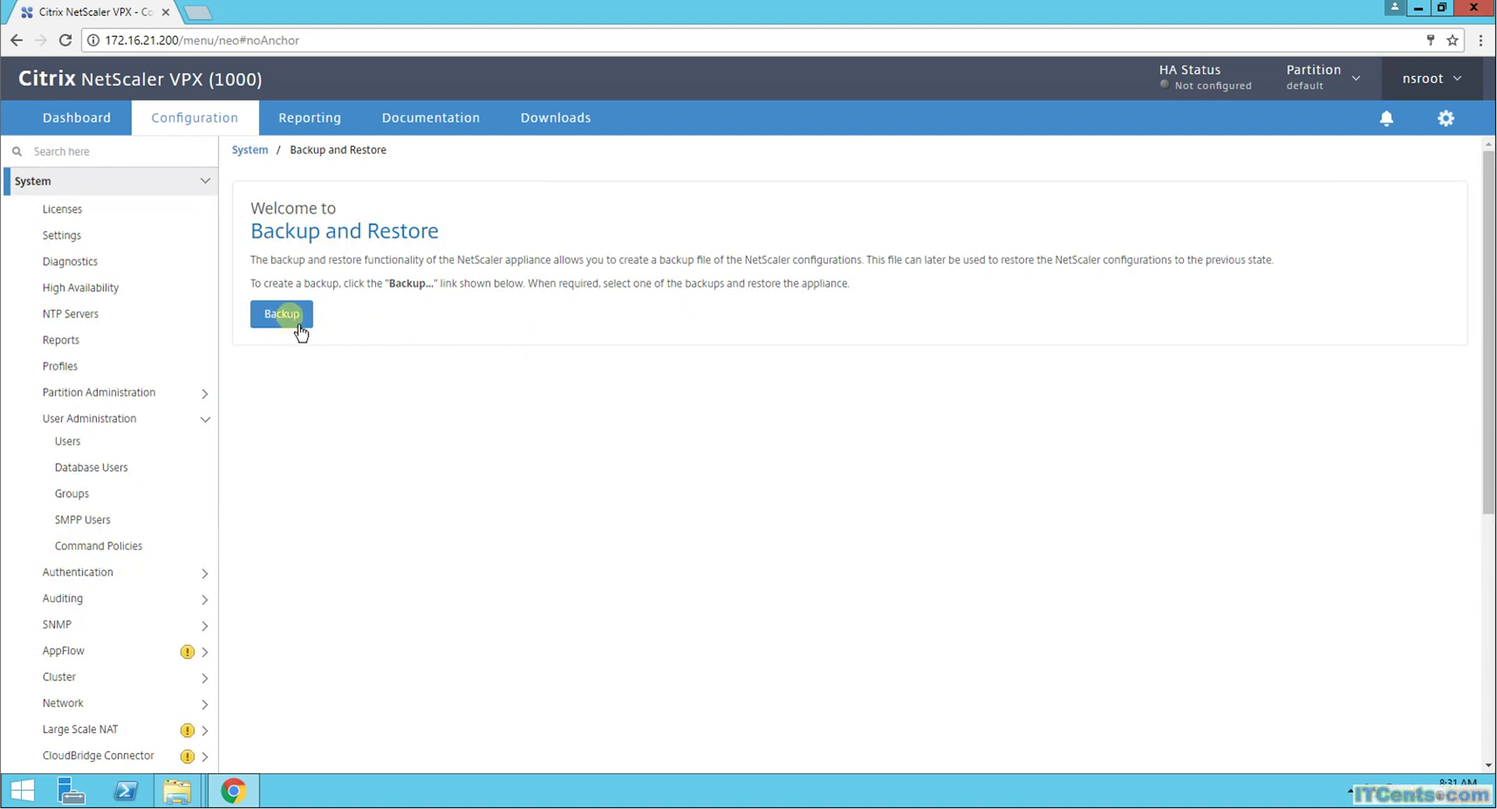
click(300, 326)
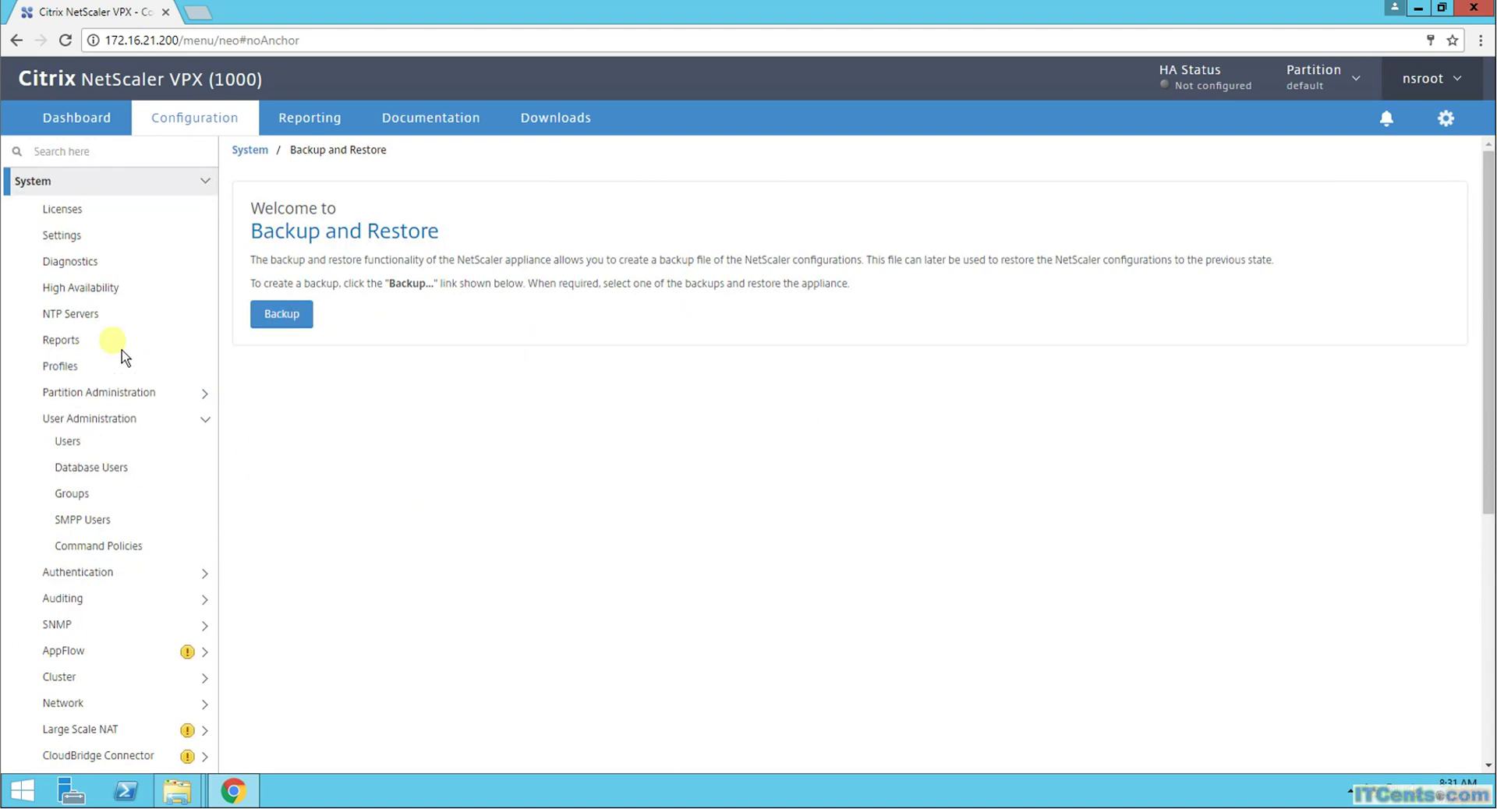
scroll(158, 418, down, 1)
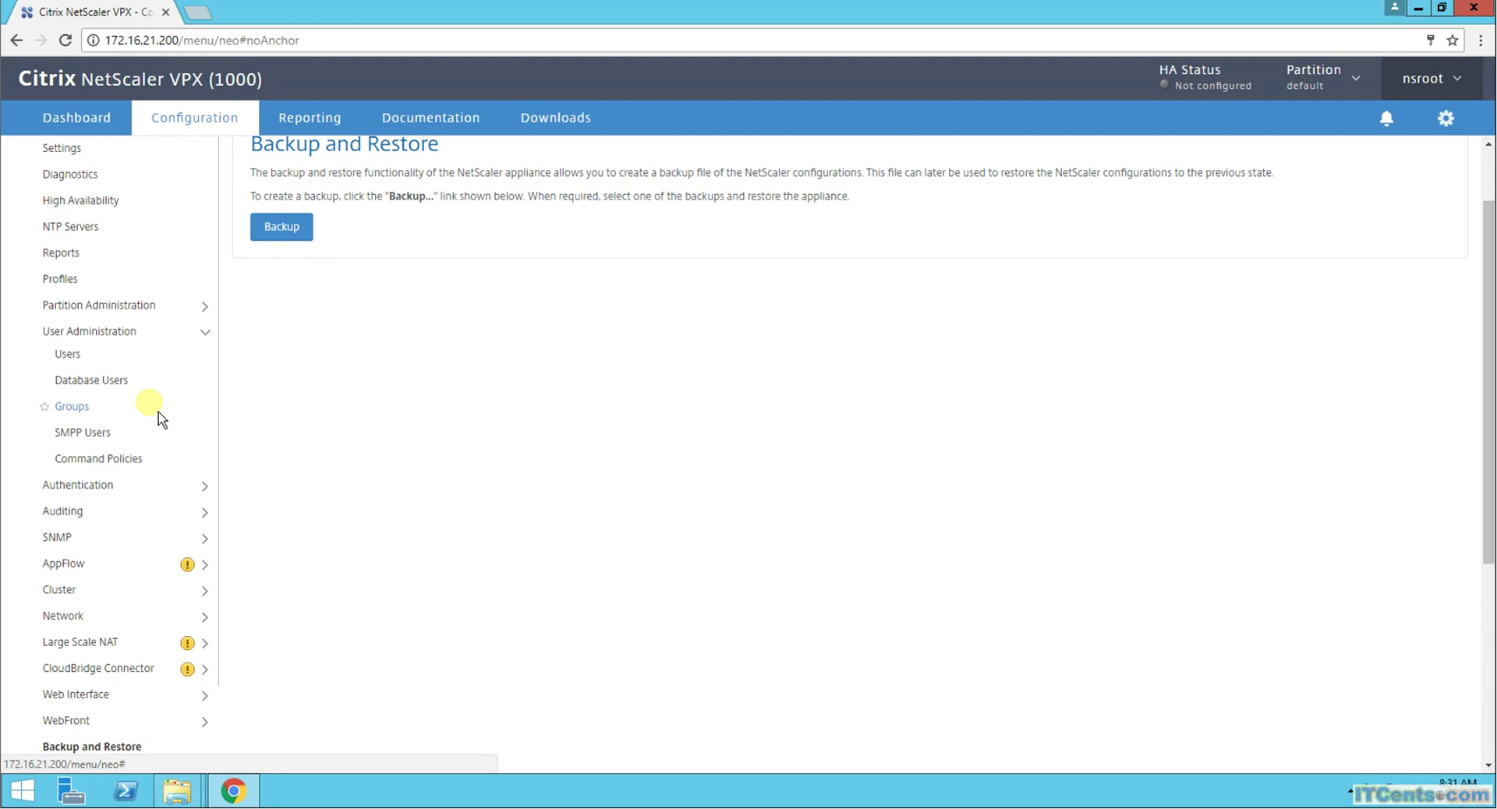
scroll(160, 418, up, 1)
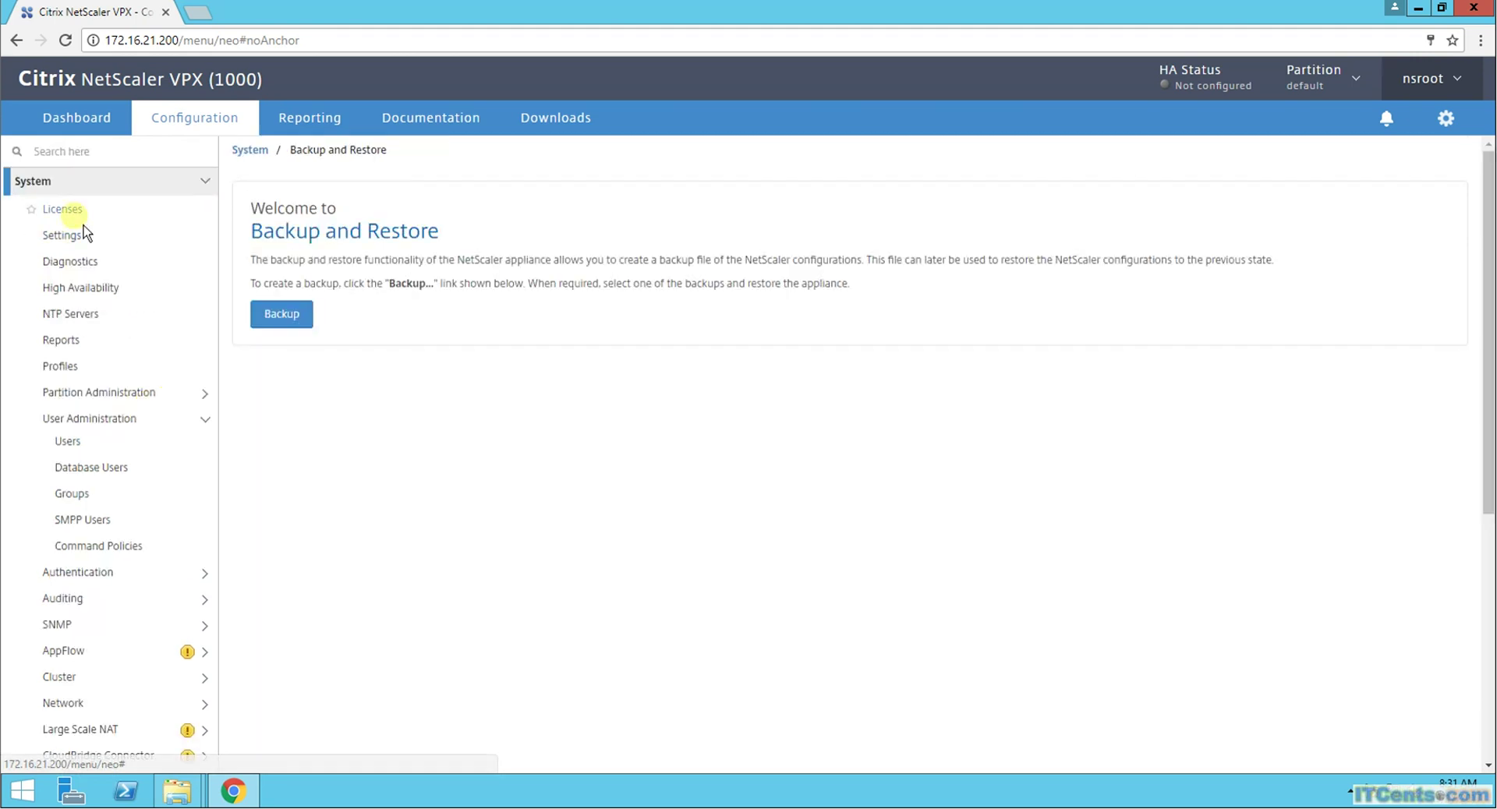
- Go to Traffic Management > Load Balancing > Virtual Servers
click(207, 182)
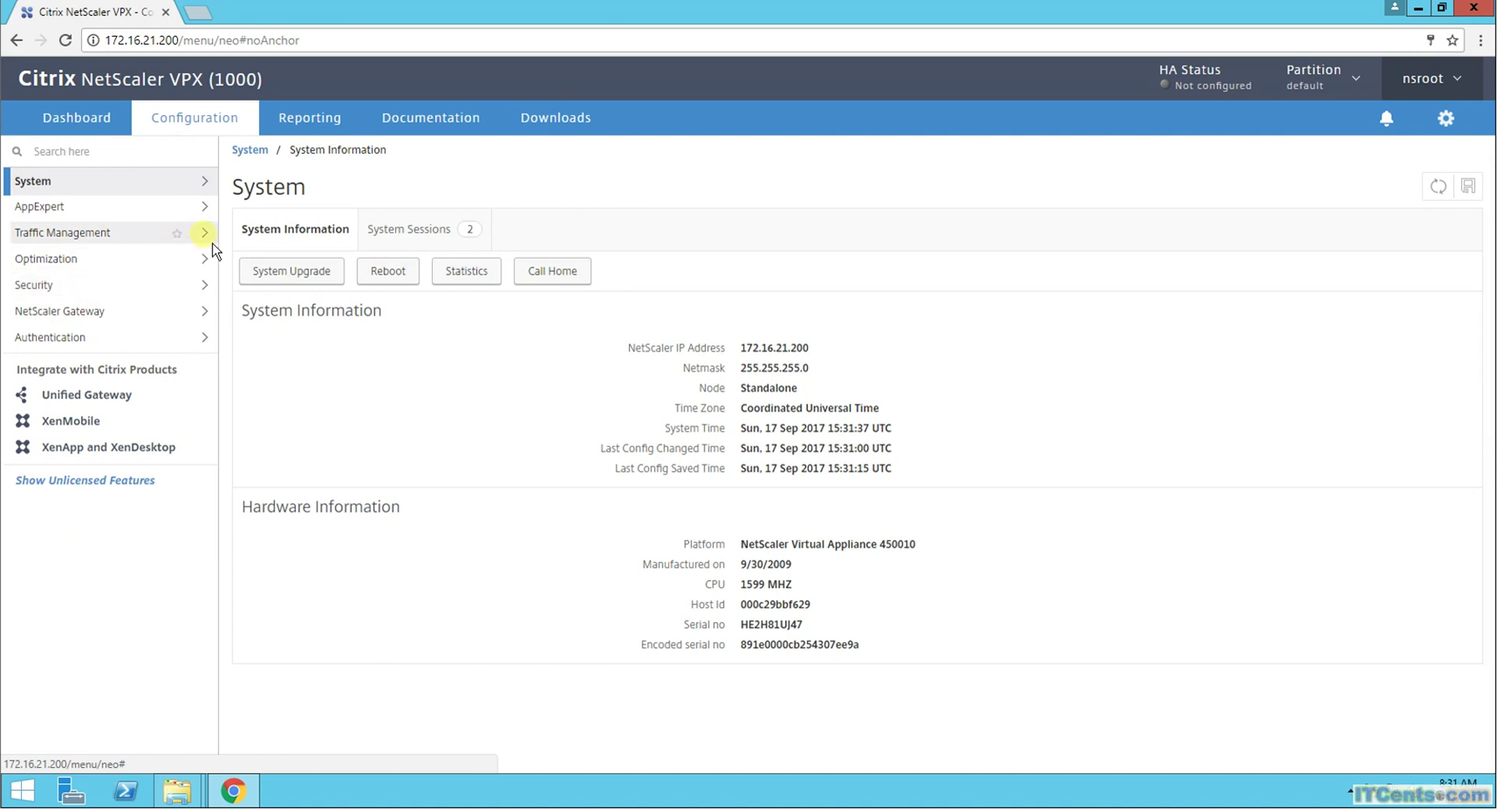
click(178, 233)
click(78, 263)
click(71, 284)
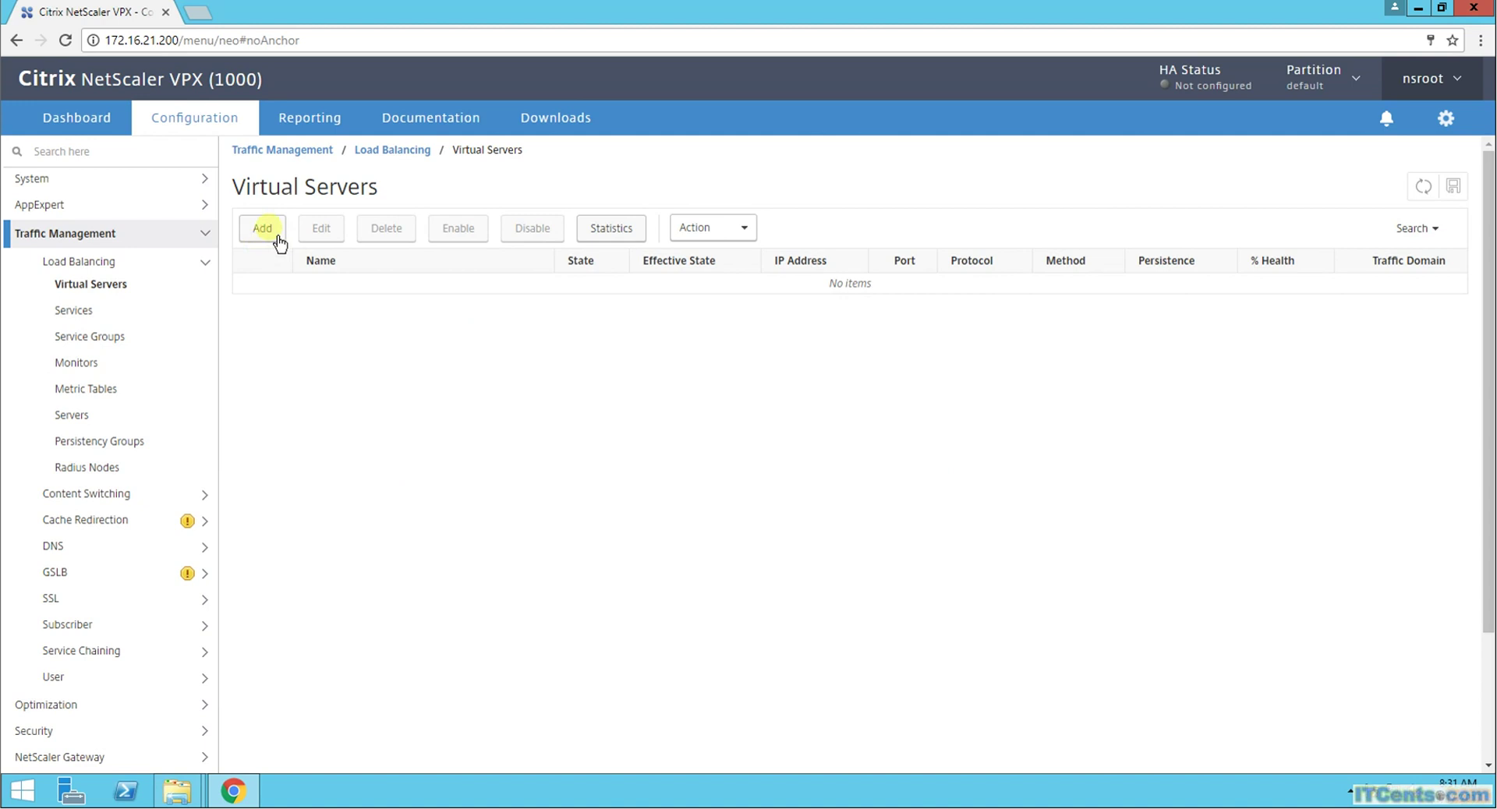
- Create HTTP virtual server VS-HTTP on 172.16.21.199 port 80 and open its service binding
click(263, 228)
click(81, 334)
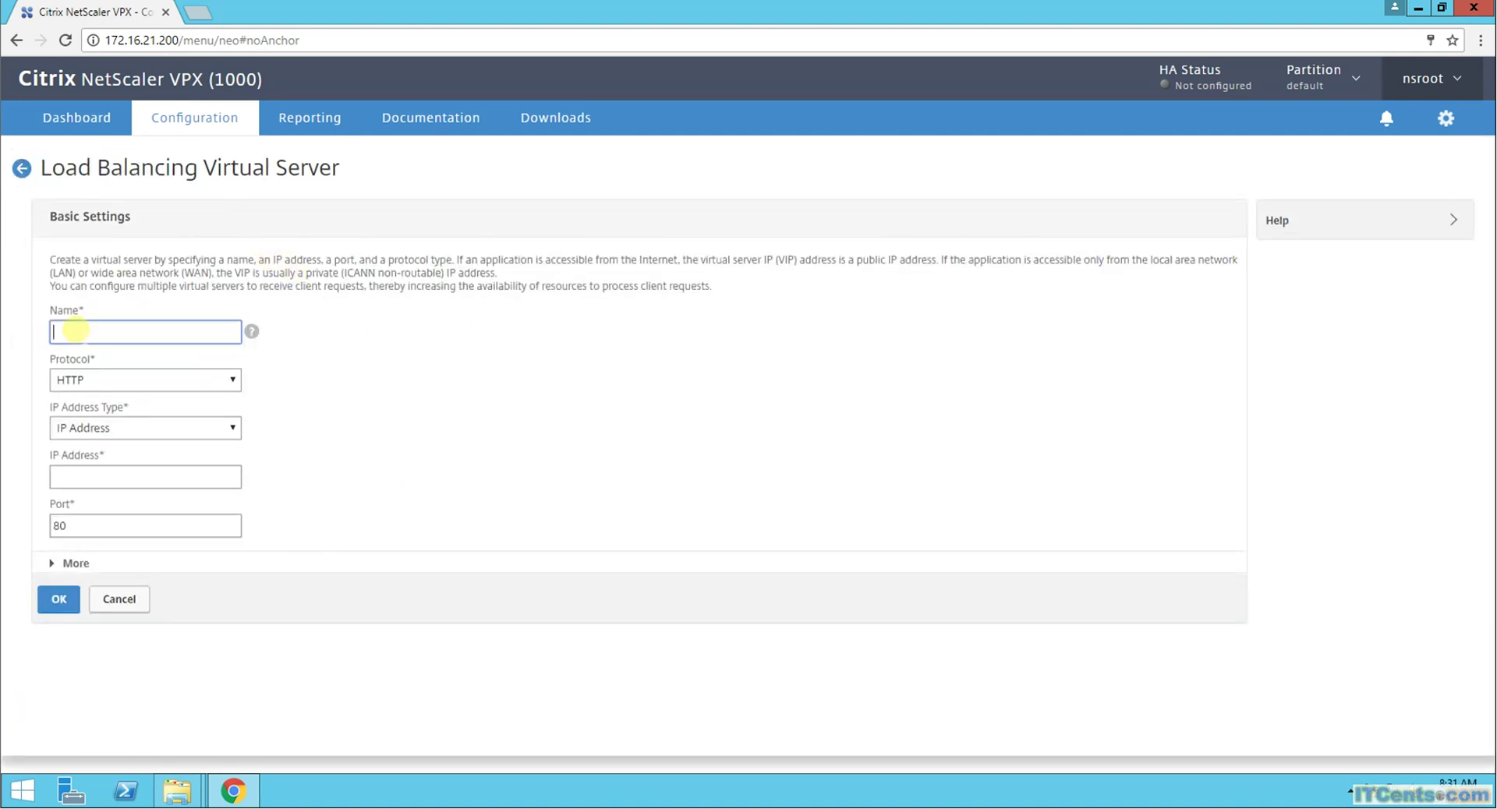
text(VS-HTTP)
click(99, 476)
text(172)
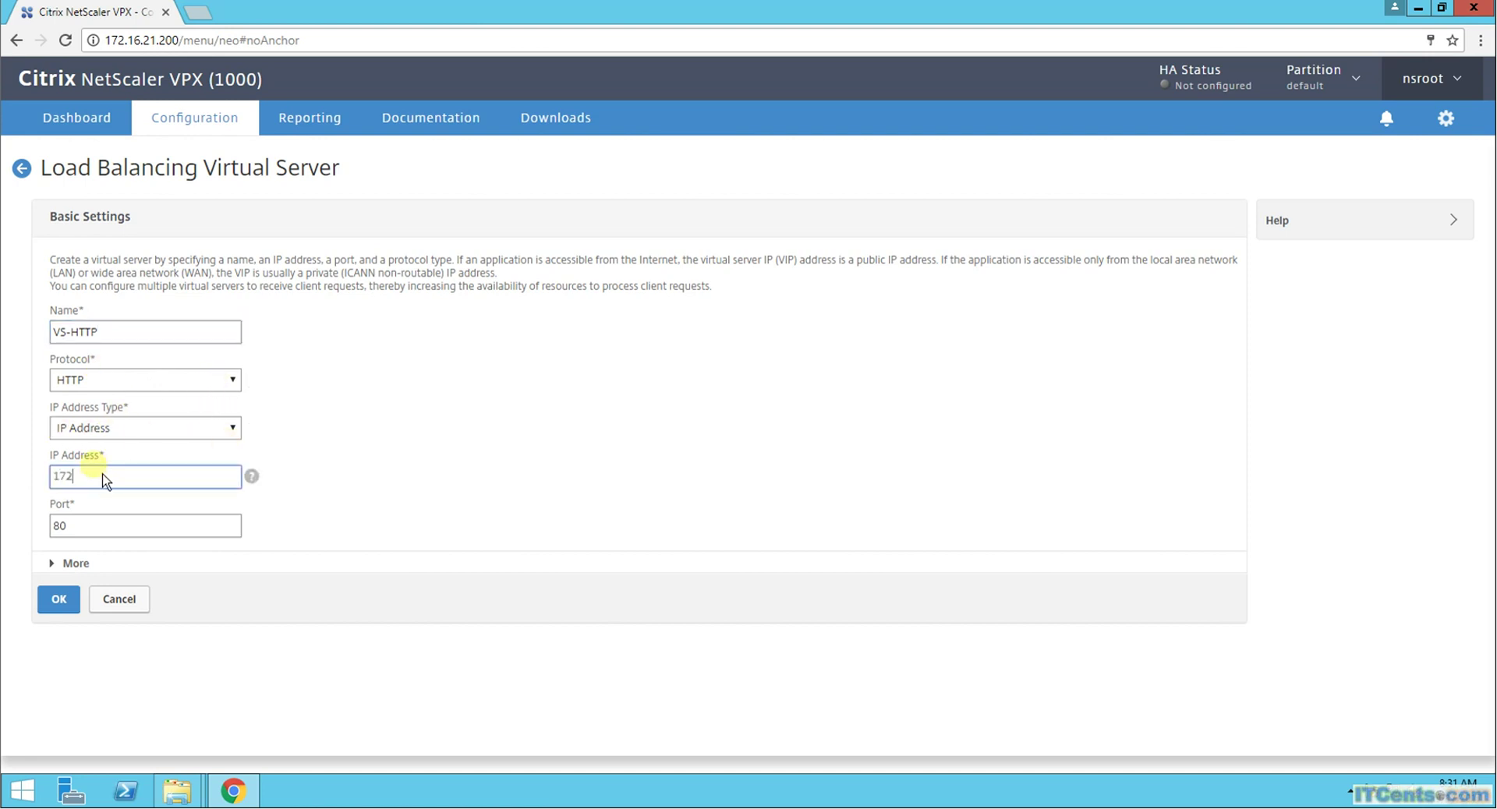
text(.16.21.99)
drag(131, 476, 53, 474)
click(141, 479)
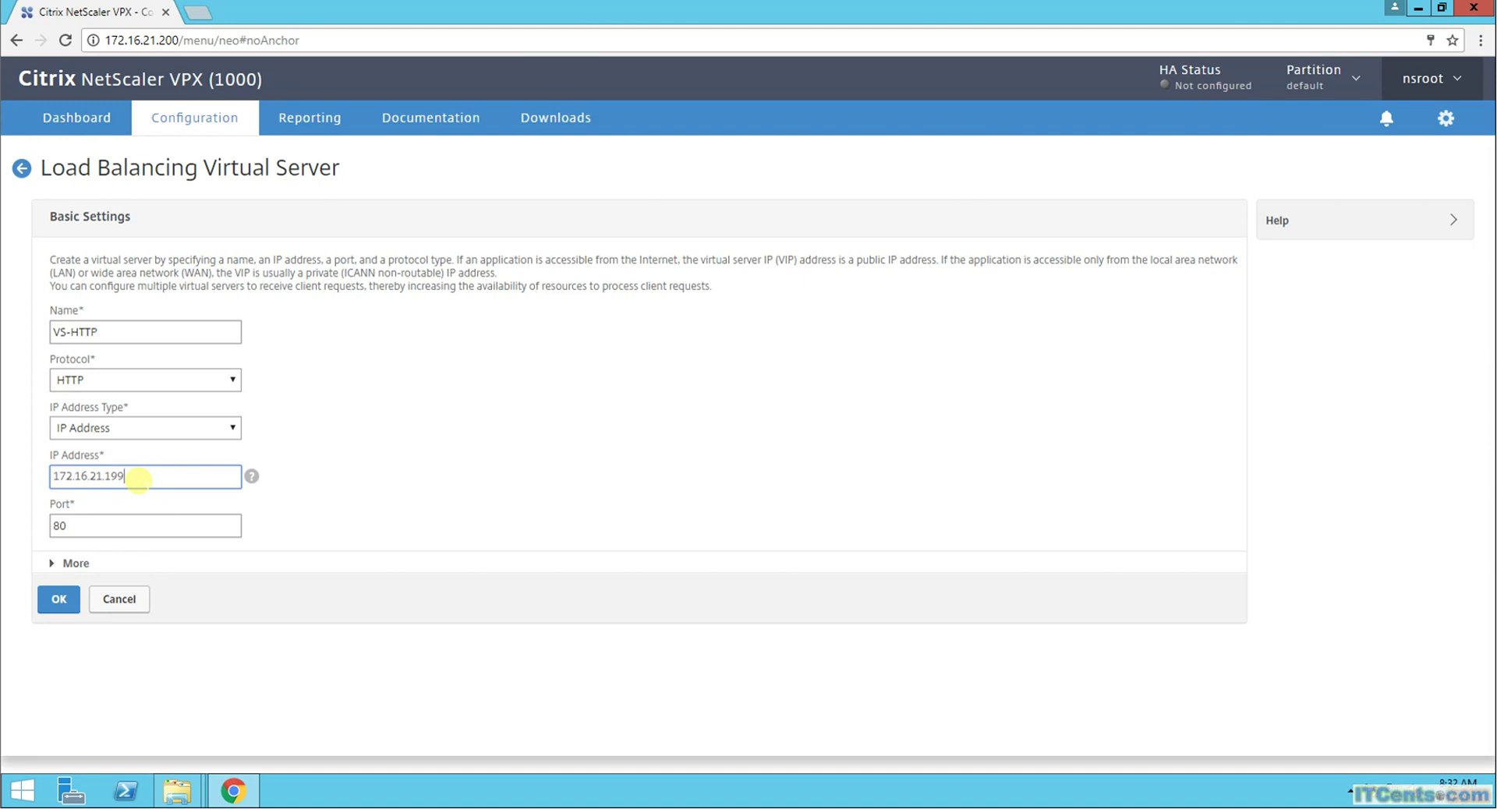
click(61, 601)
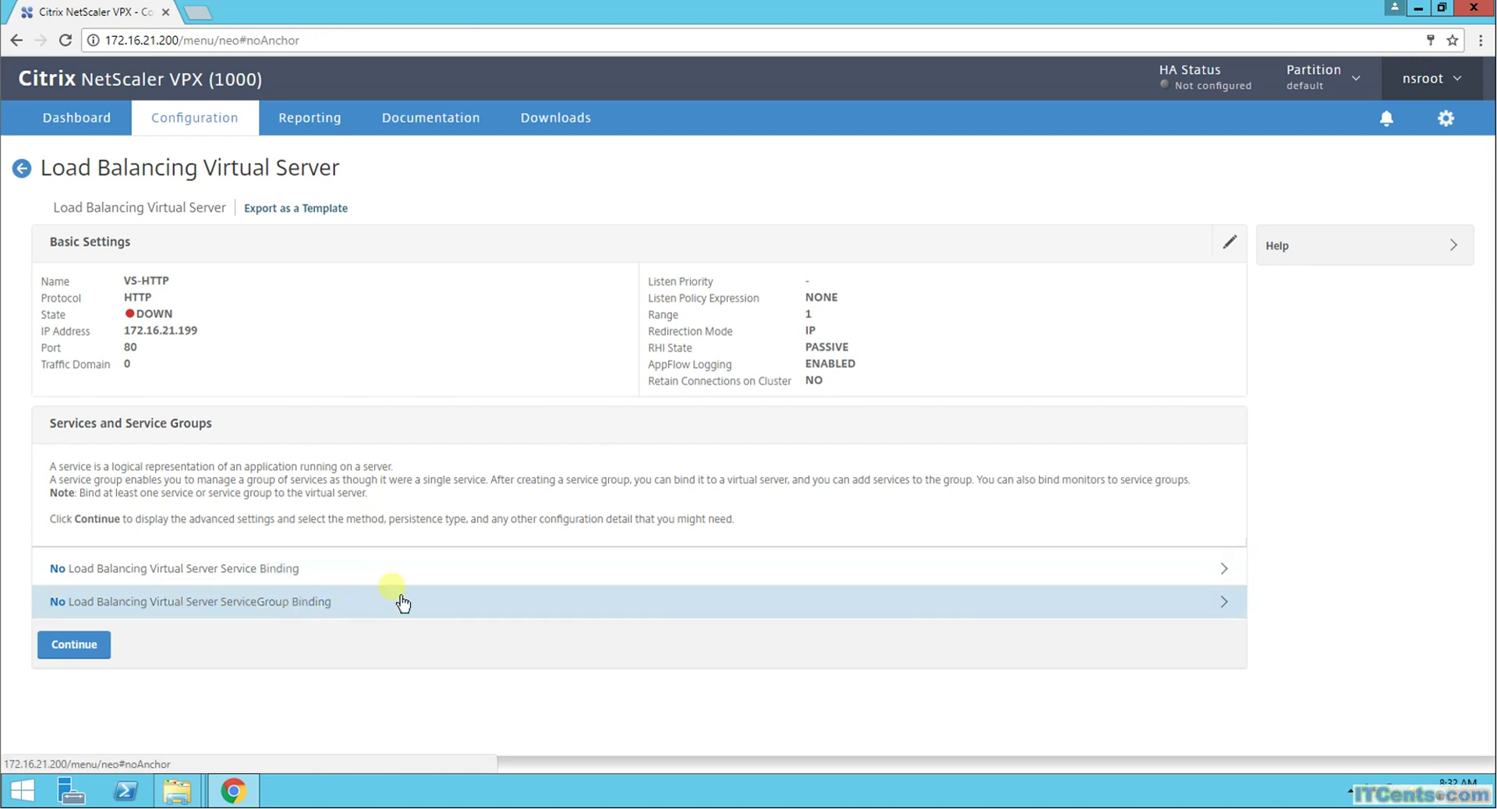
click(1223, 577)
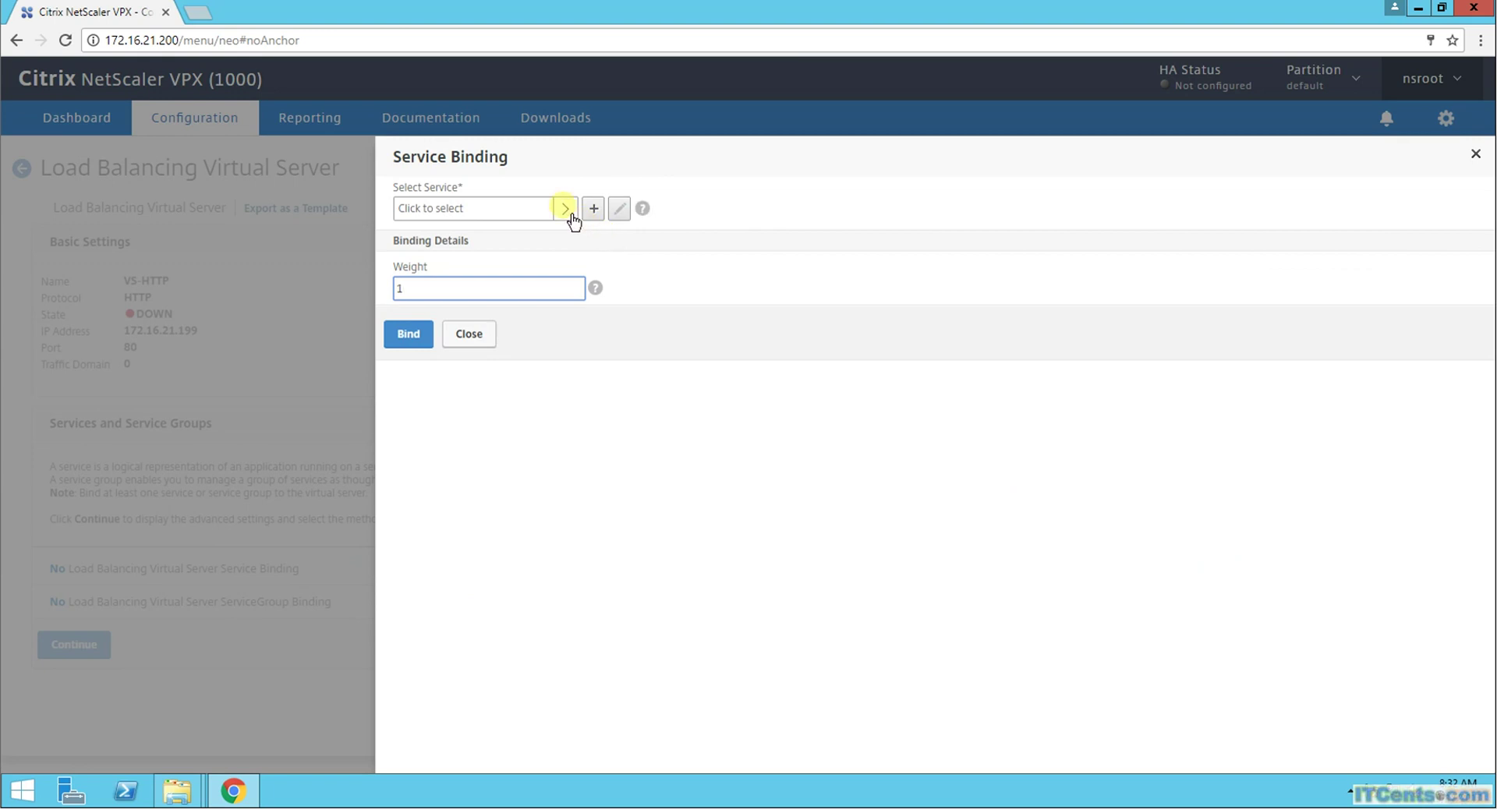
- Create HTTP port 80 service WebServer1 at 172.16.21.101
click(566, 209)
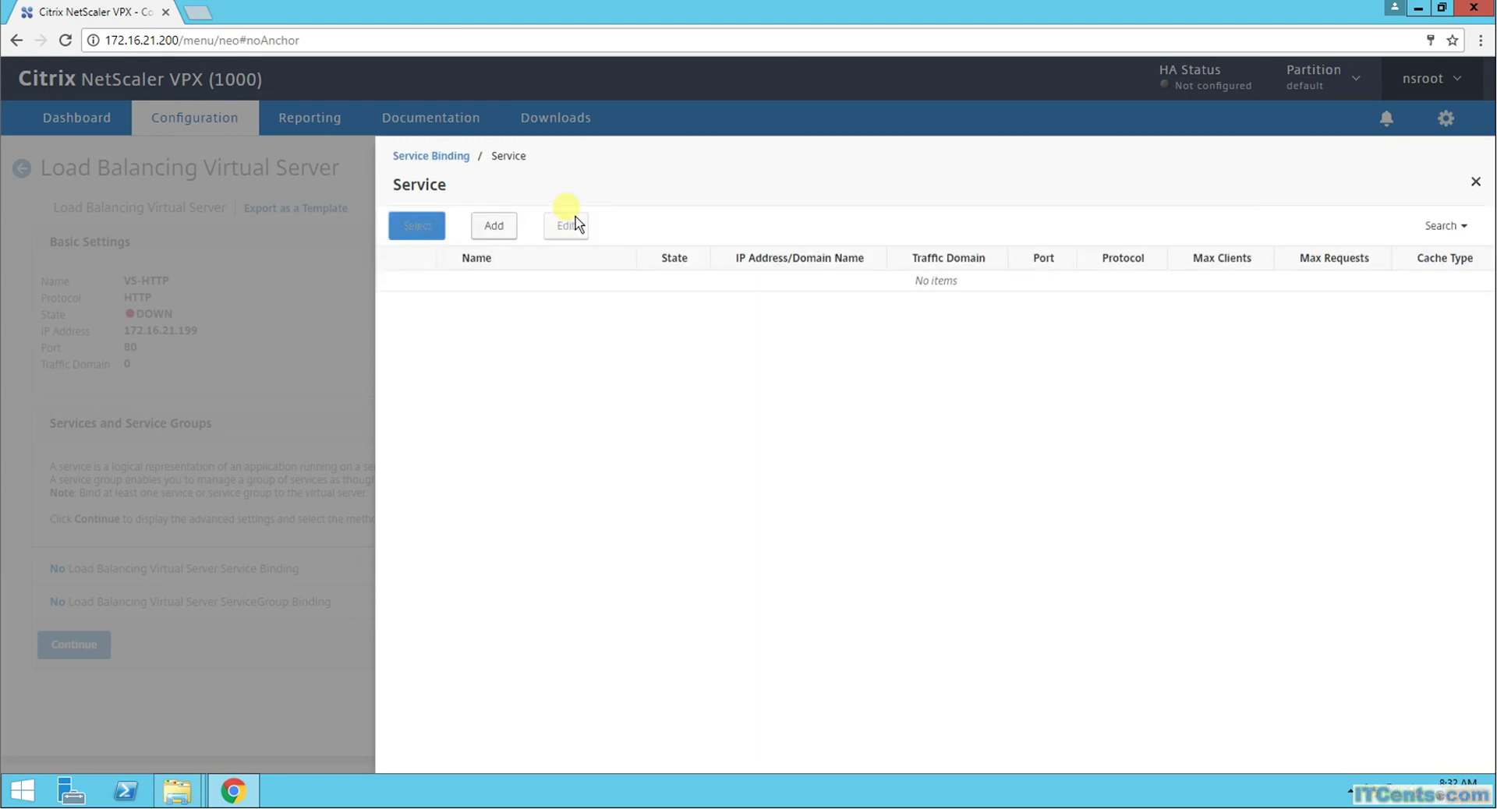
click(505, 243)
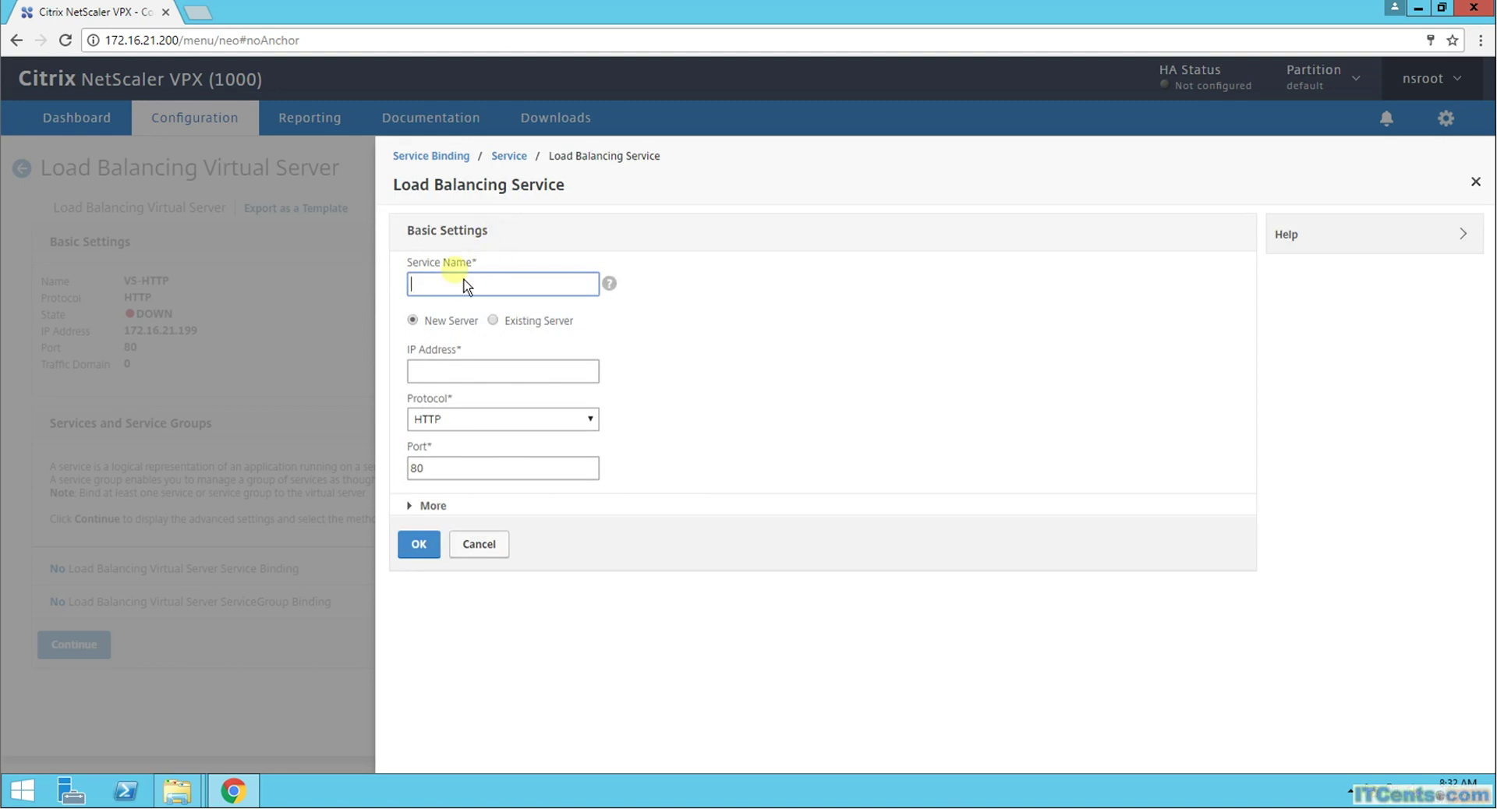
text(WebServer1)
click(425, 371)
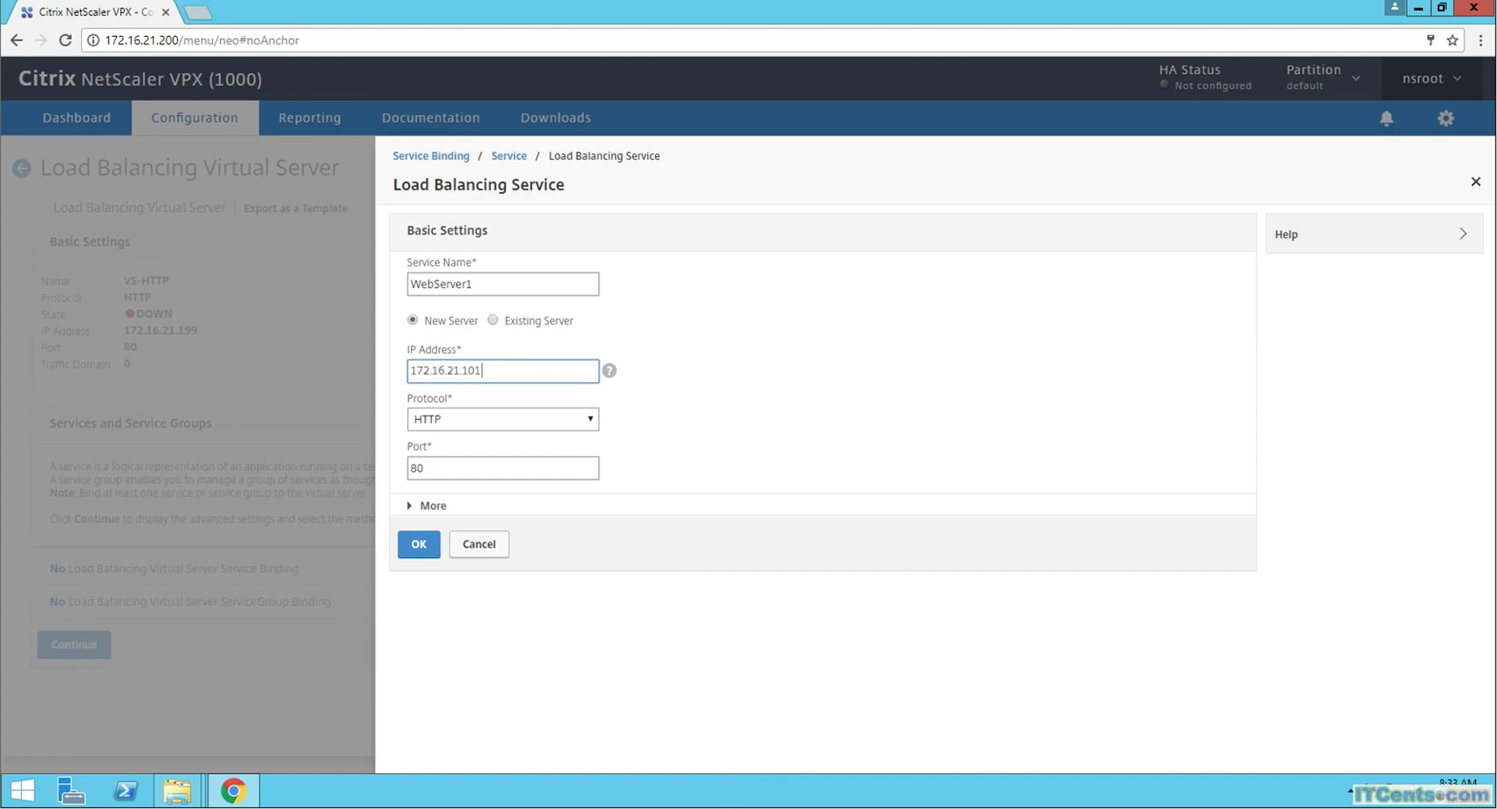
click(846, 792)
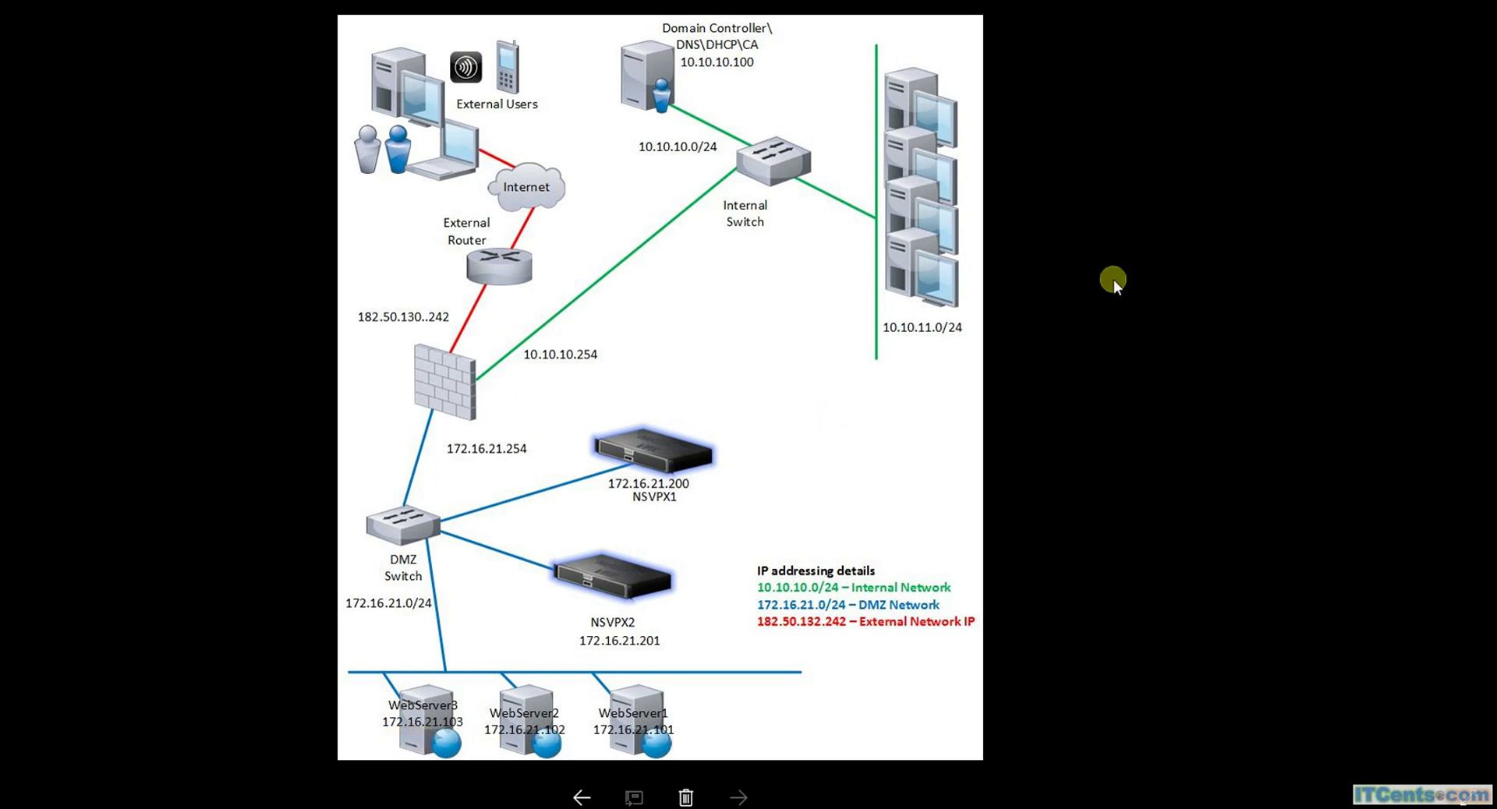
key(alt+Tab)
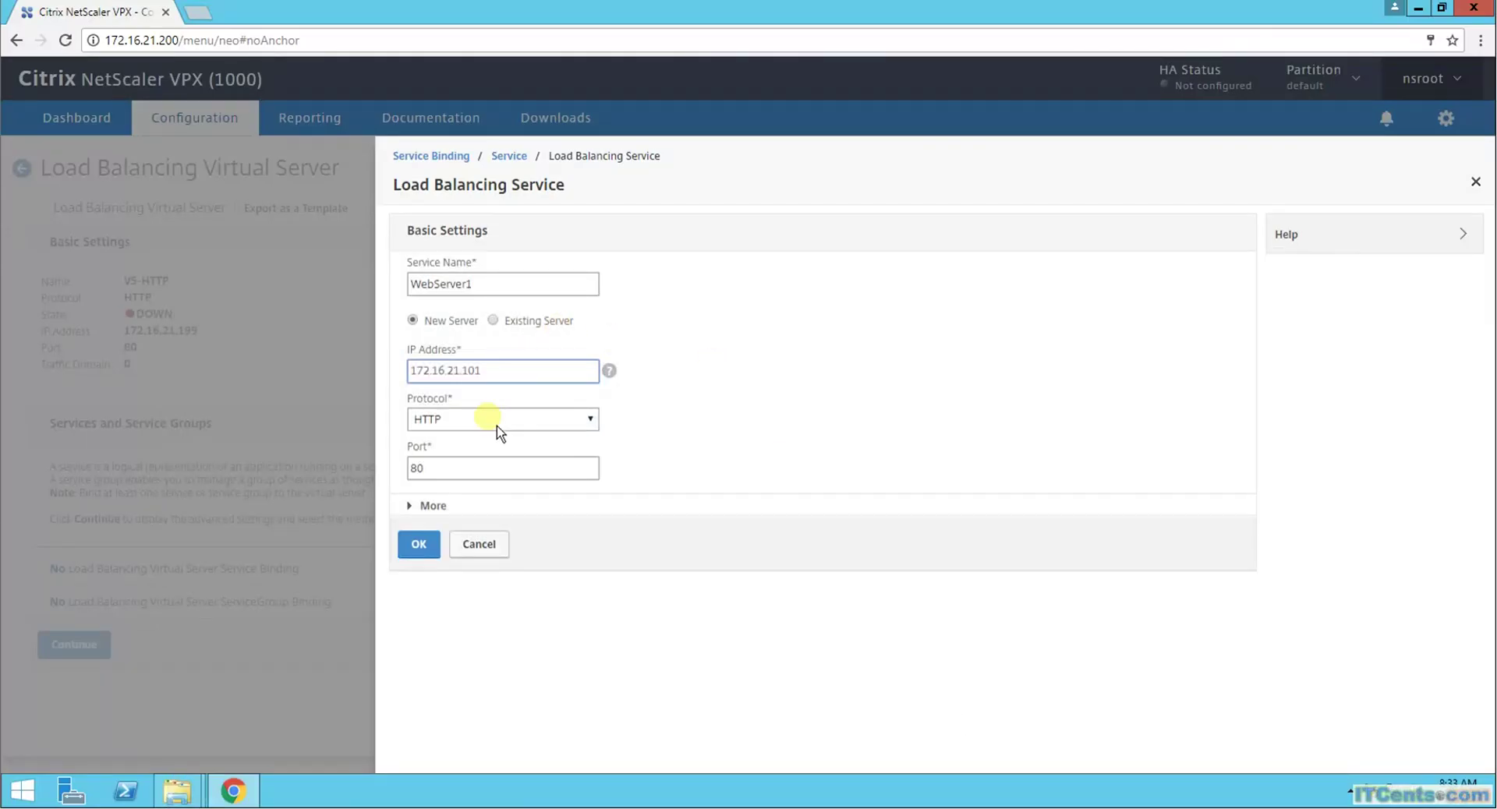
click(435, 548)
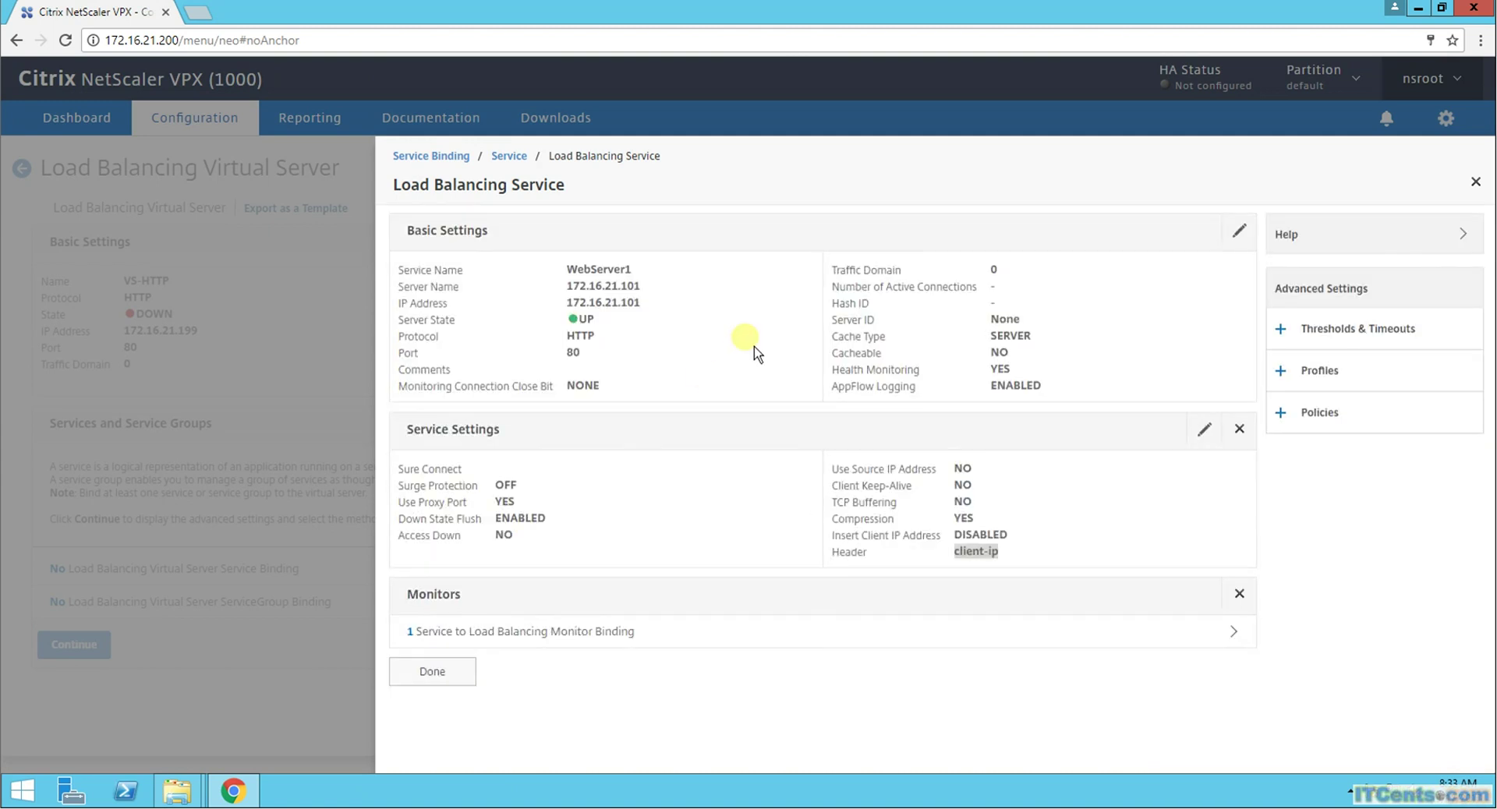
click(432, 672)
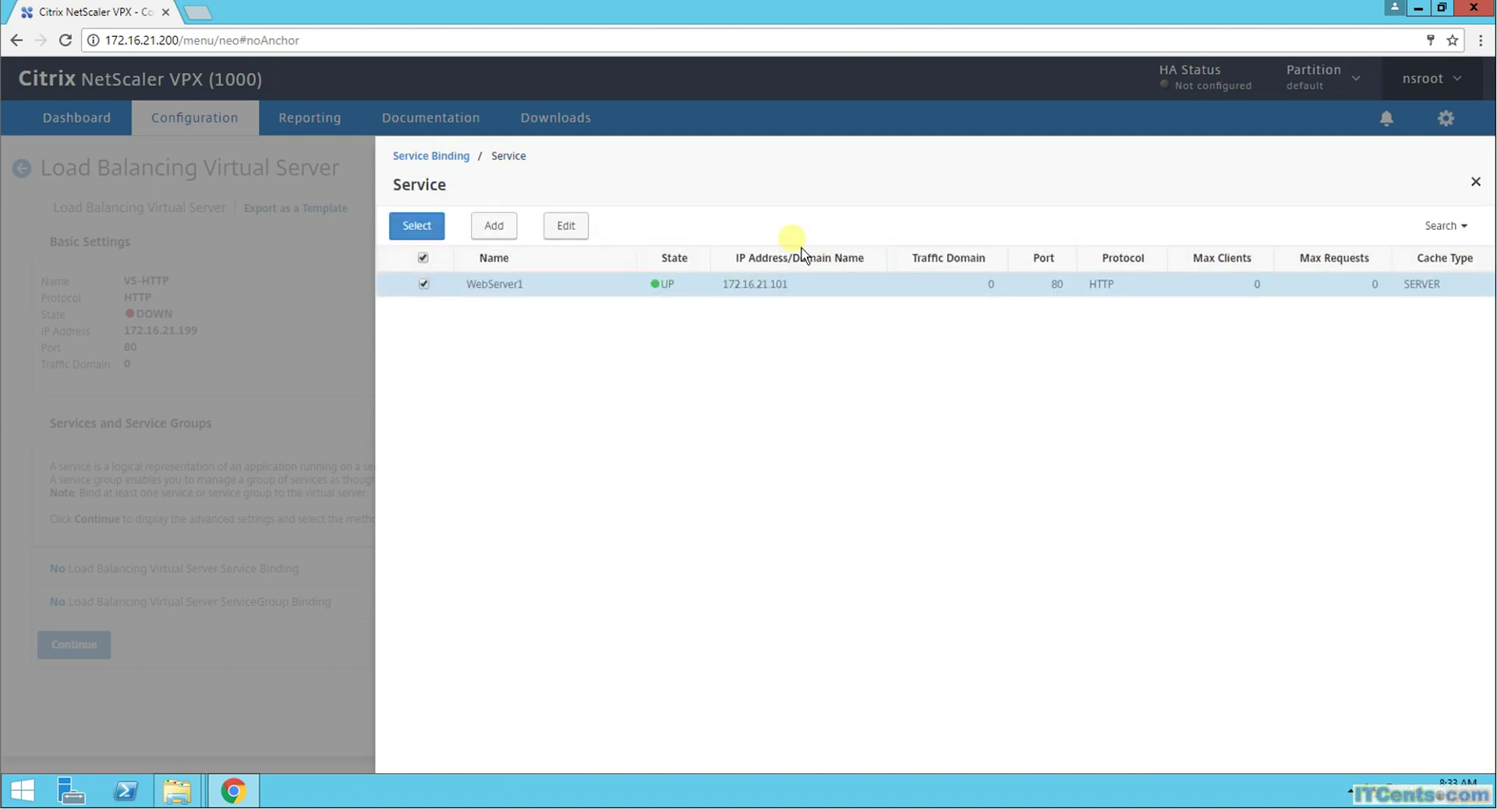
- Create a second HTTP port 80 service, WebServer2, at 172.16.21.102
click(511, 235)
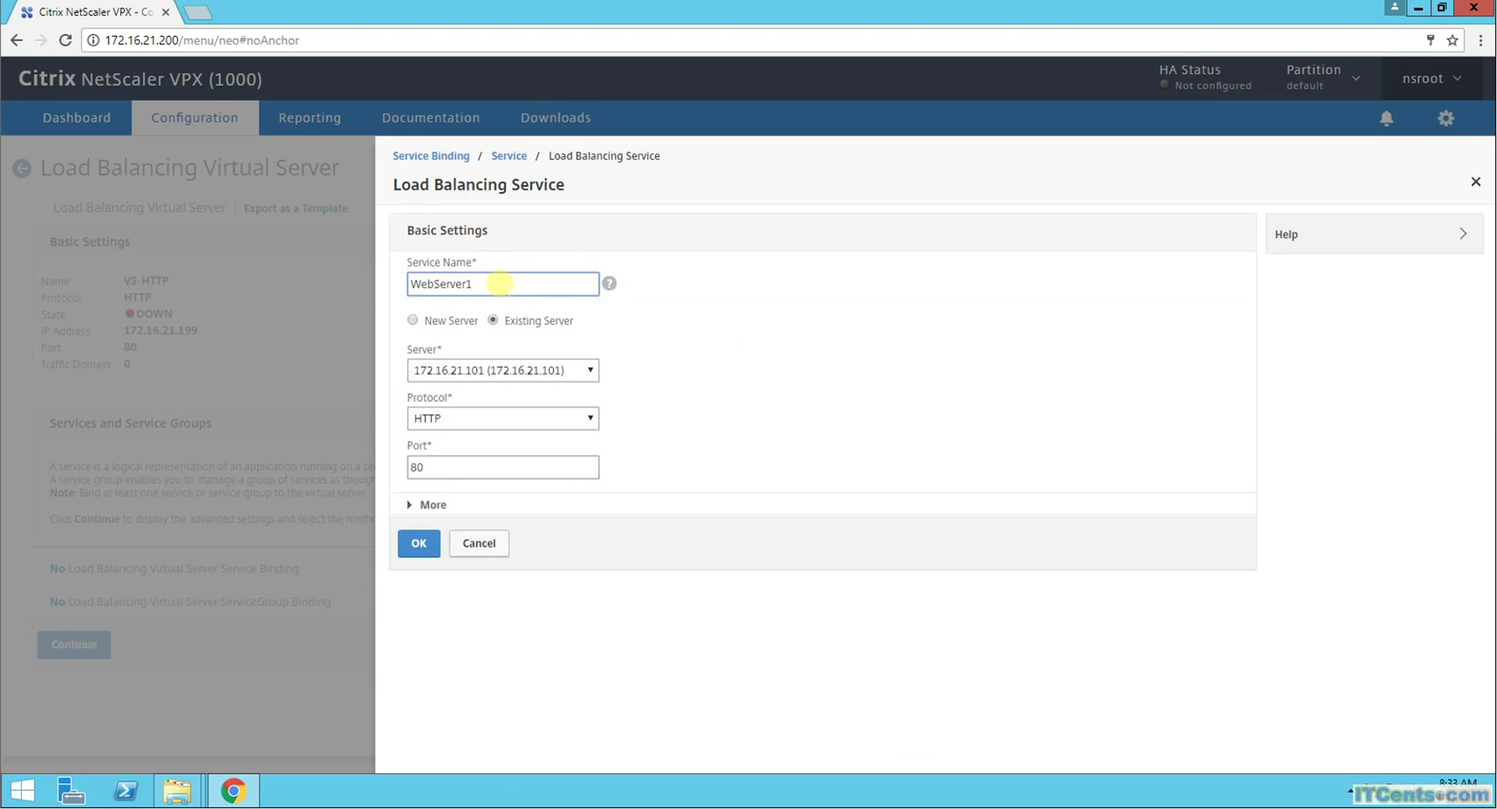
click(501, 548)
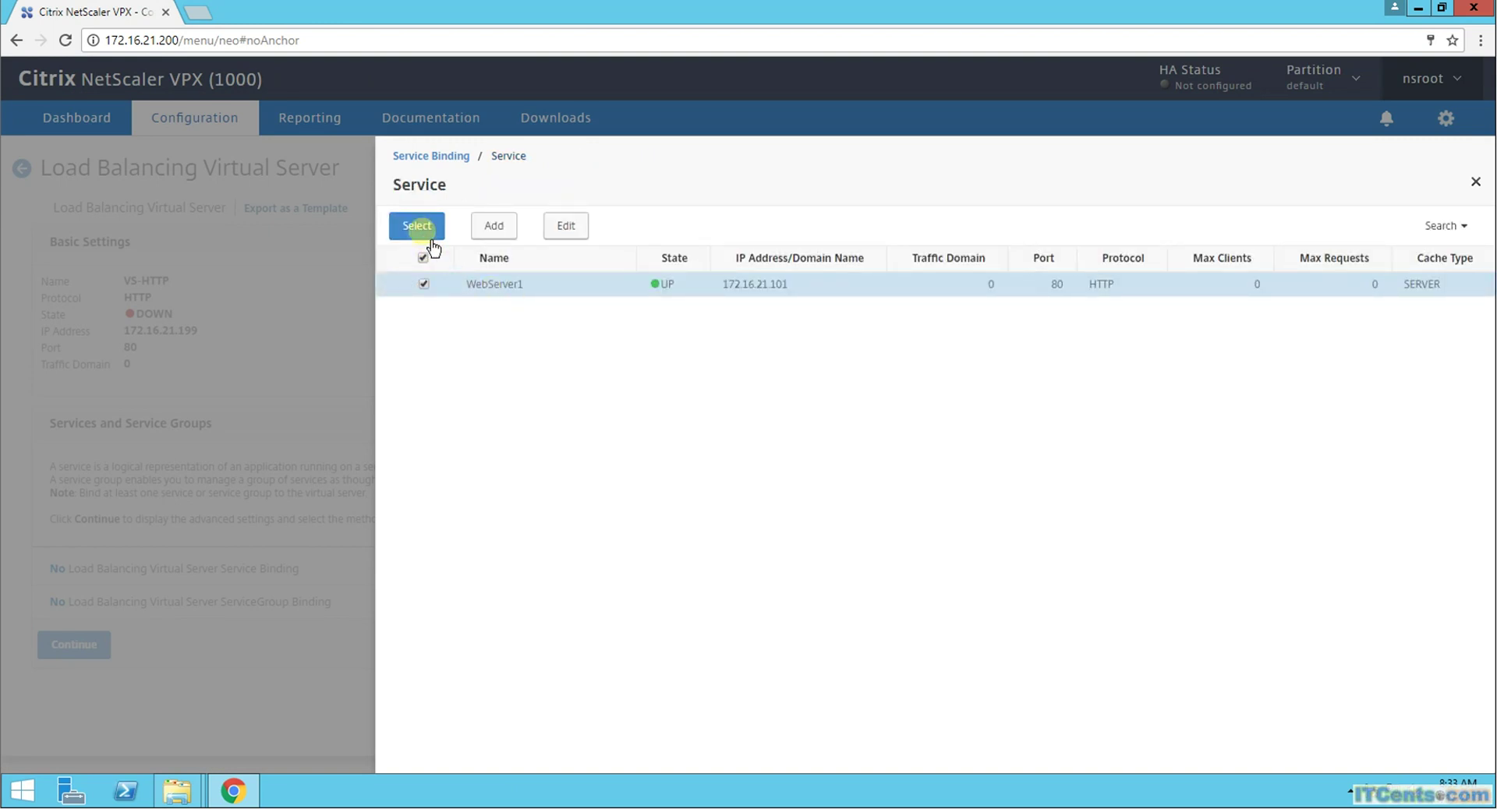
click(424, 284)
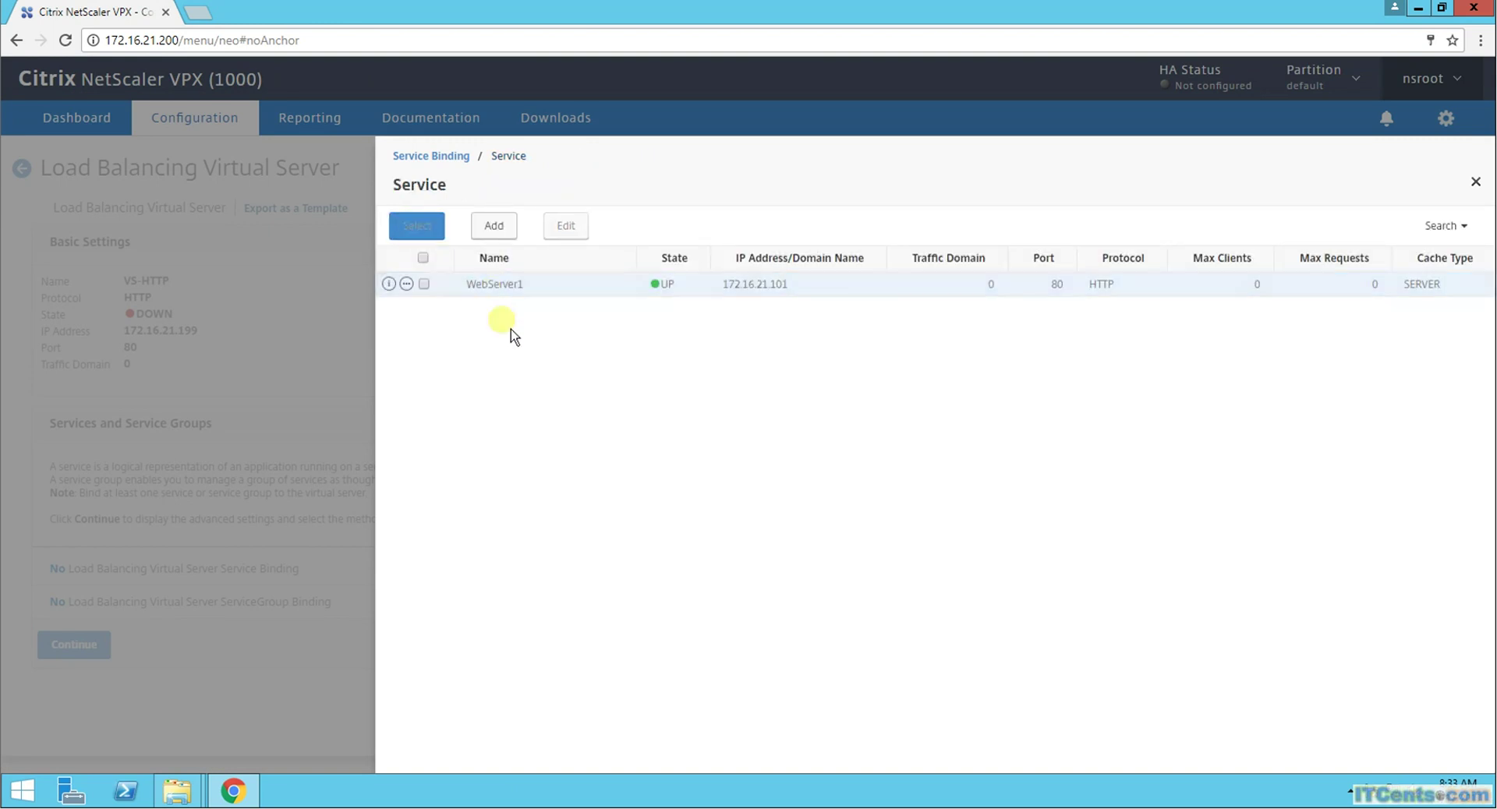
click(512, 234)
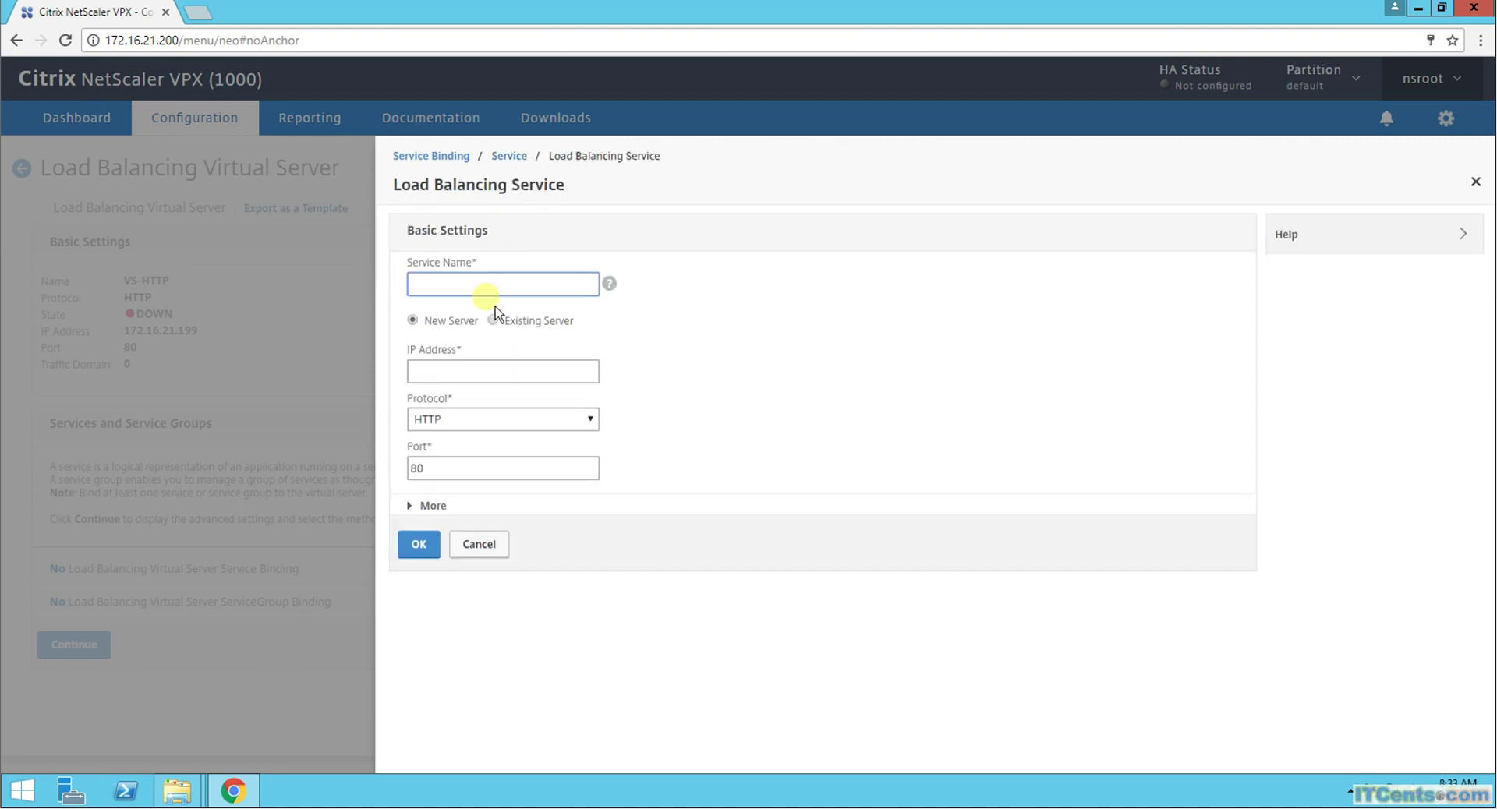
text(WebServer2)
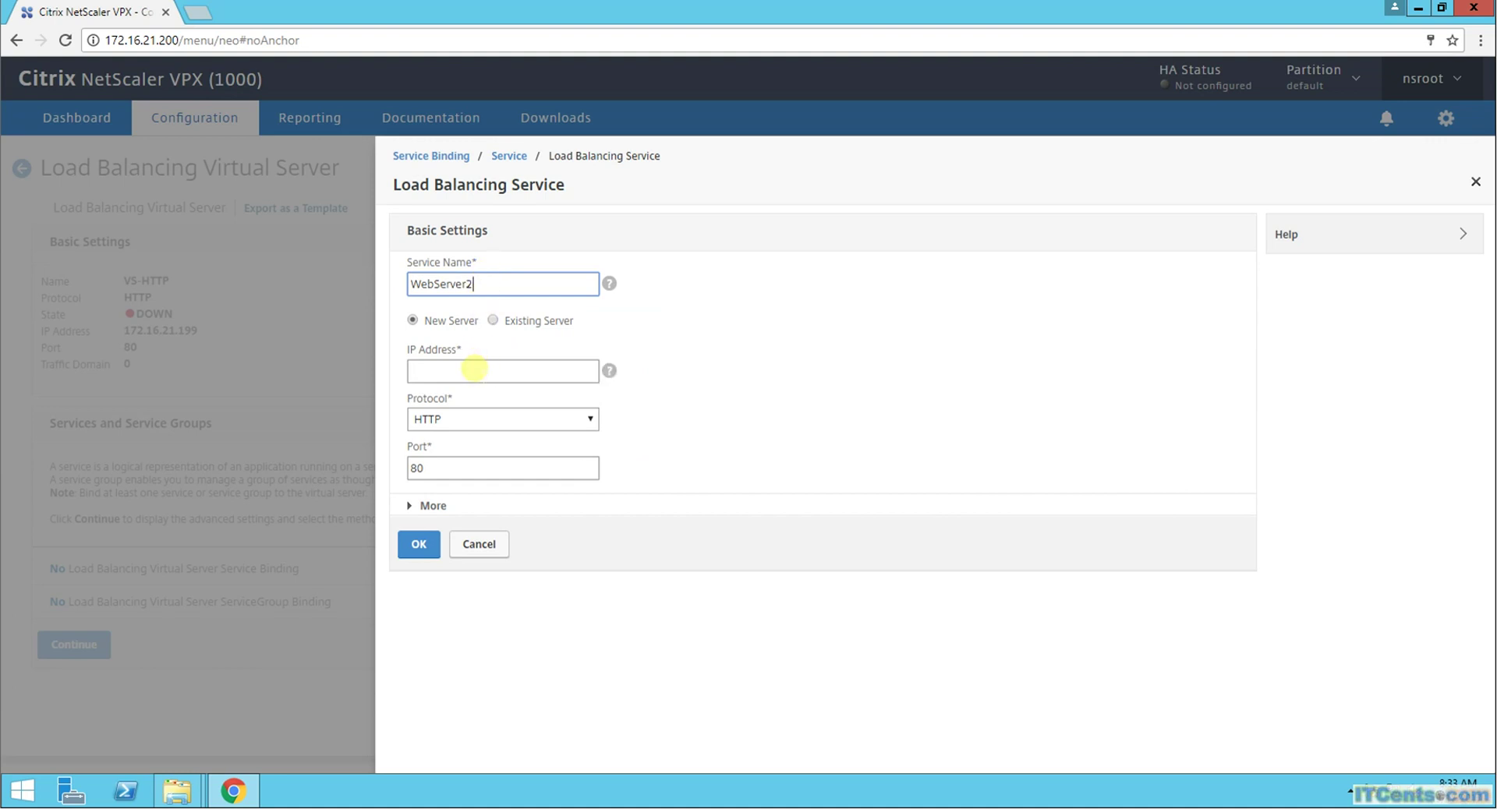
click(478, 371)
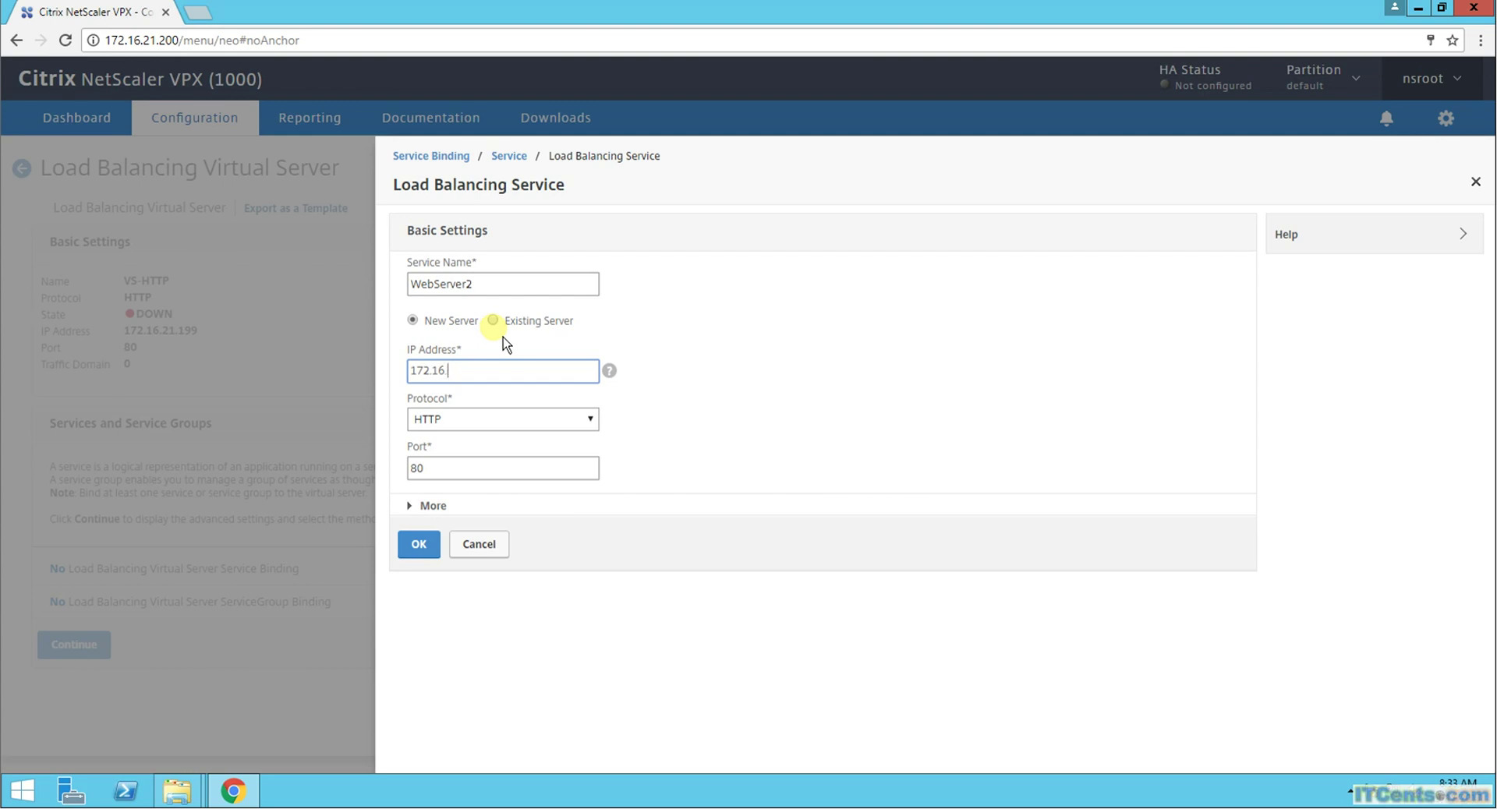
click(427, 551)
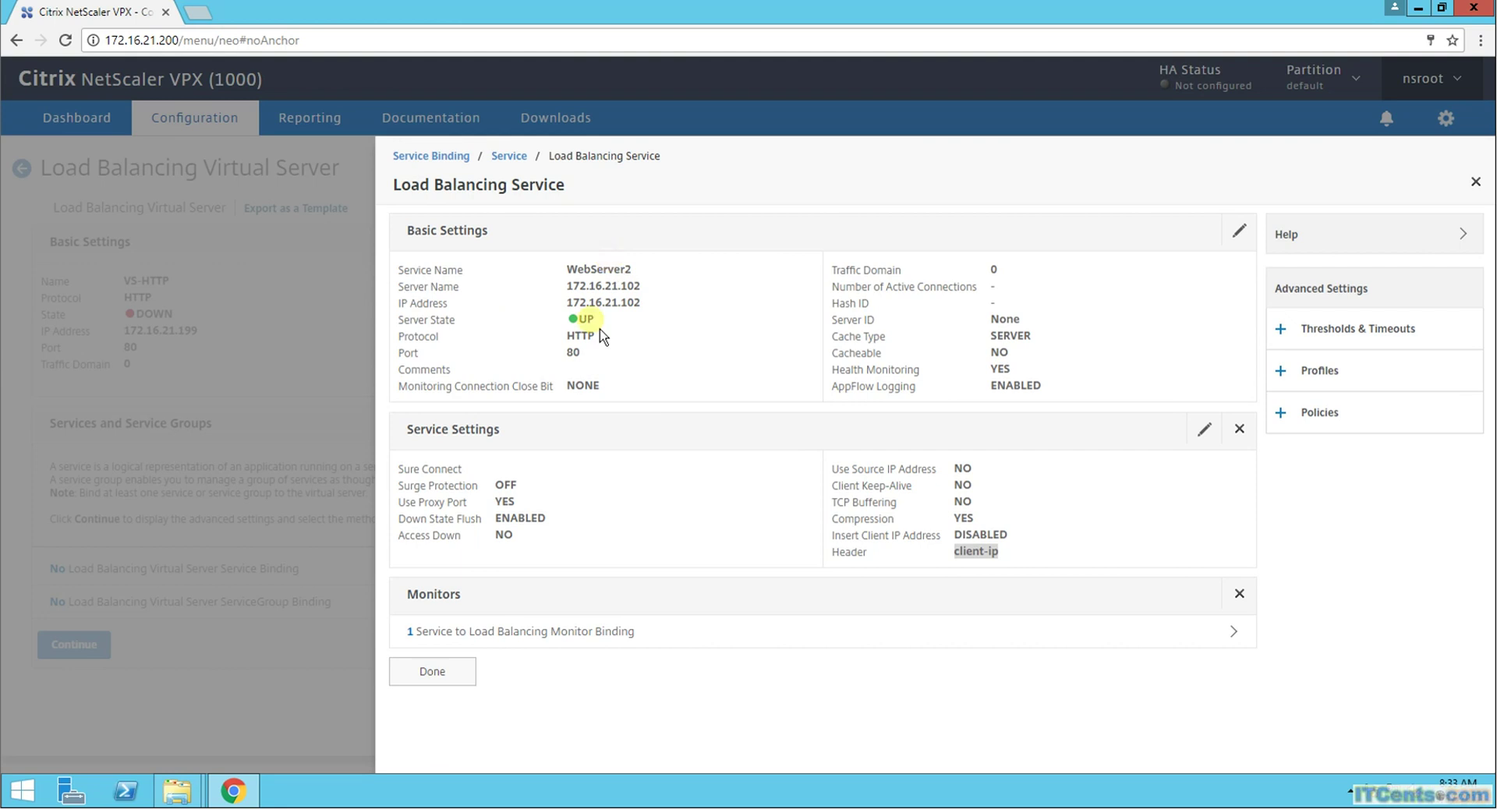
click(452, 683)
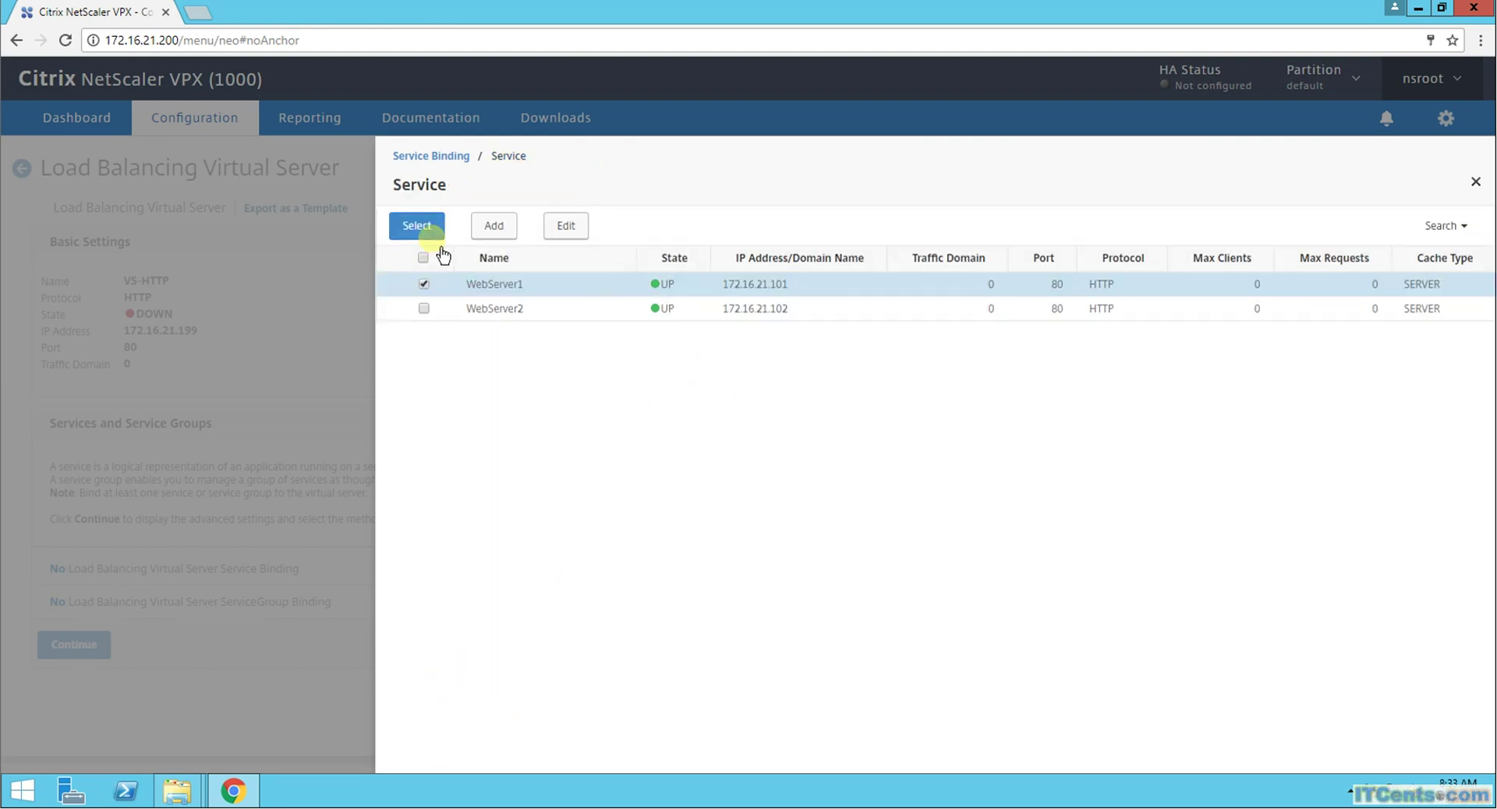
- Create WebServer3 at 172.16.21.103 and select all three services for binding
click(424, 284)
click(494, 226)
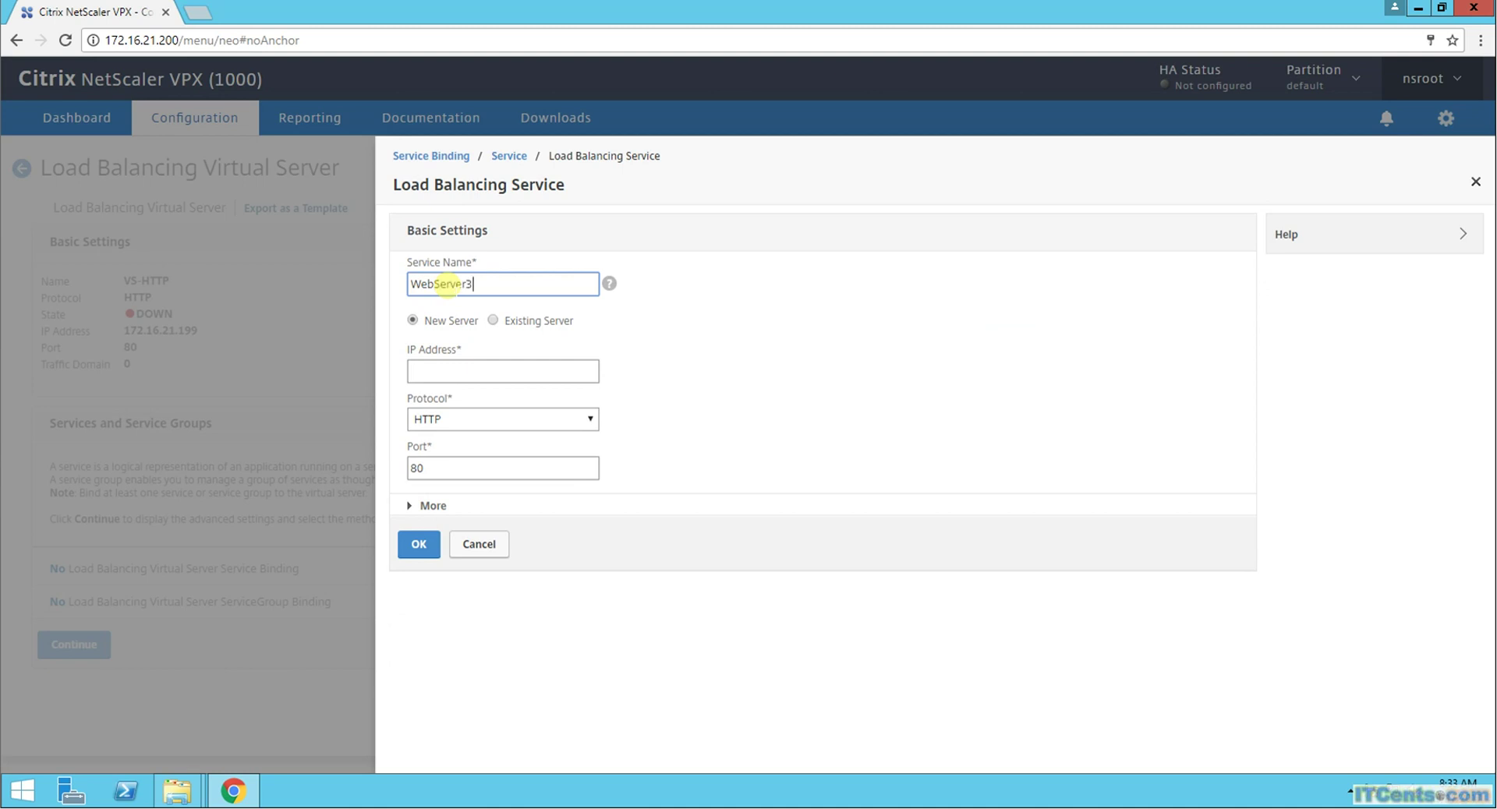
click(437, 371)
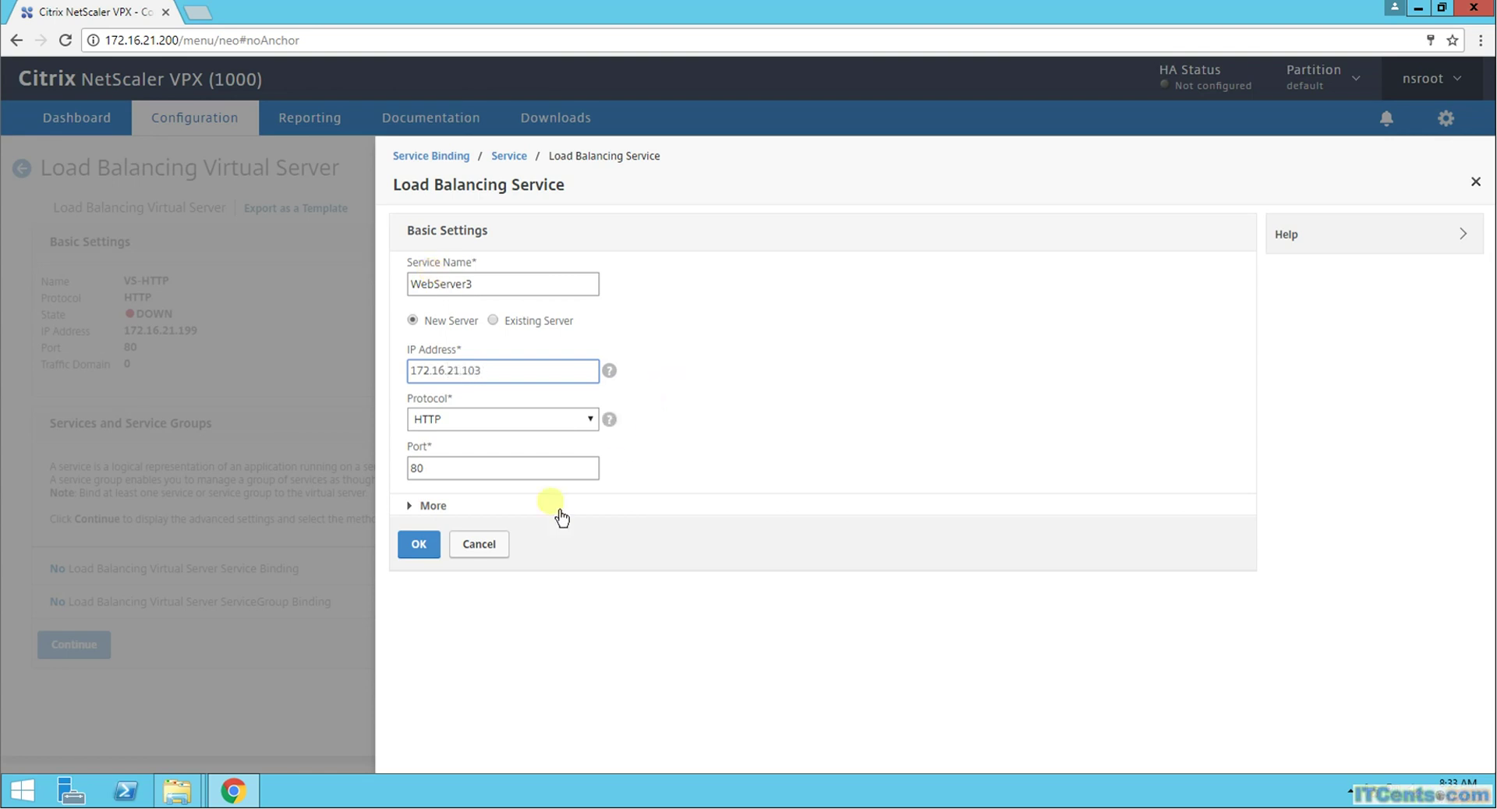
click(419, 544)
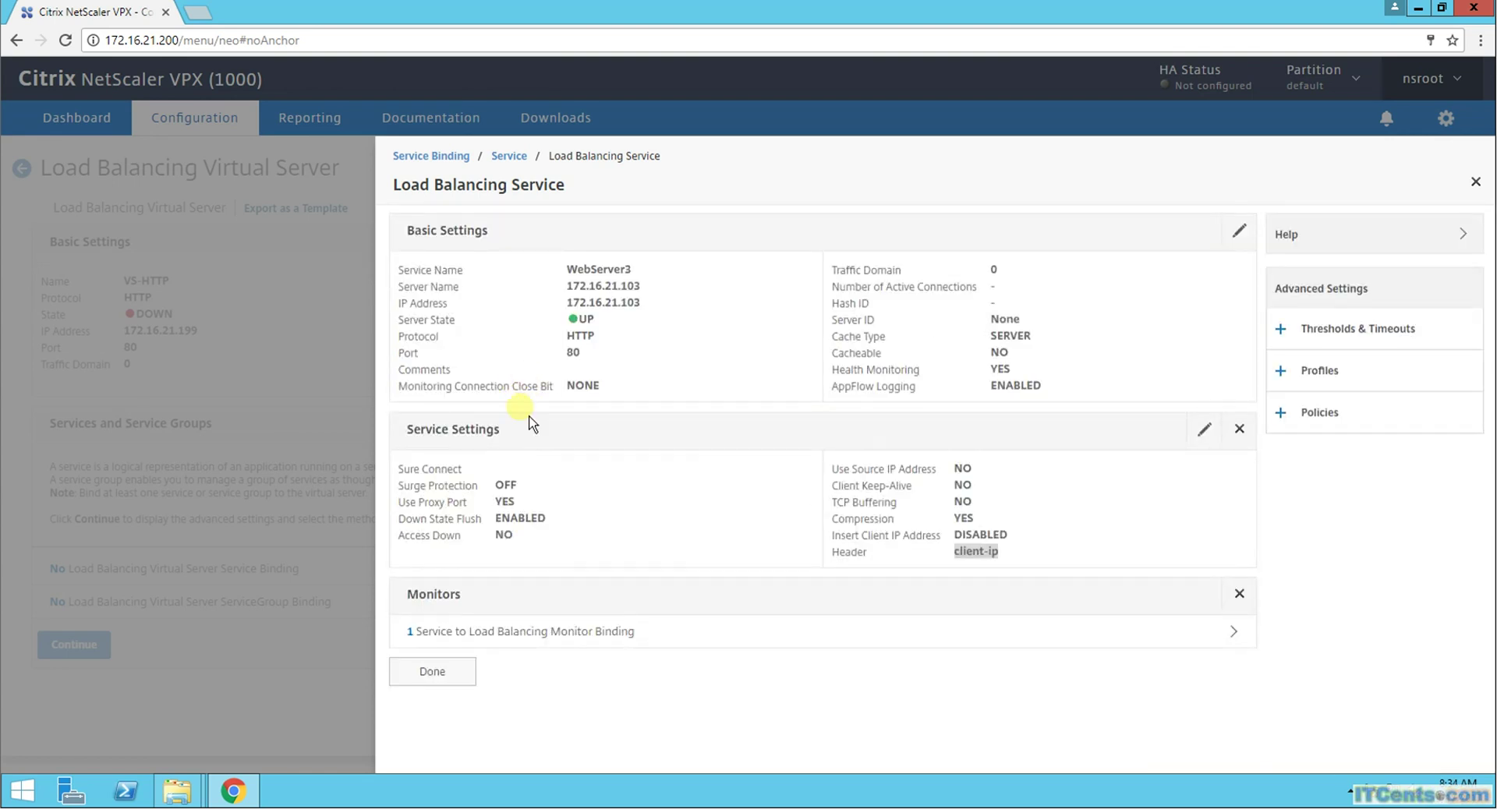
click(458, 687)
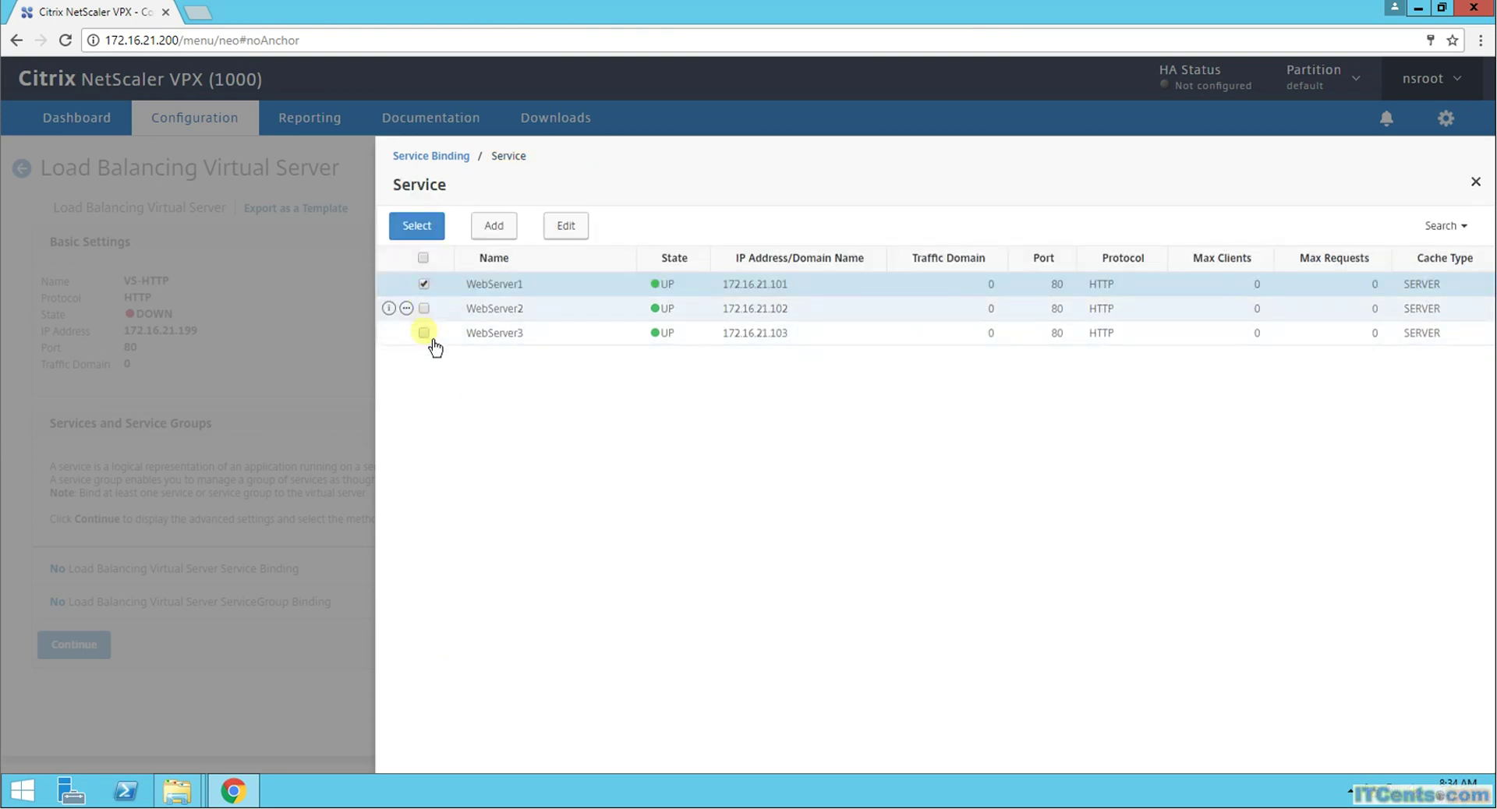
click(424, 283)
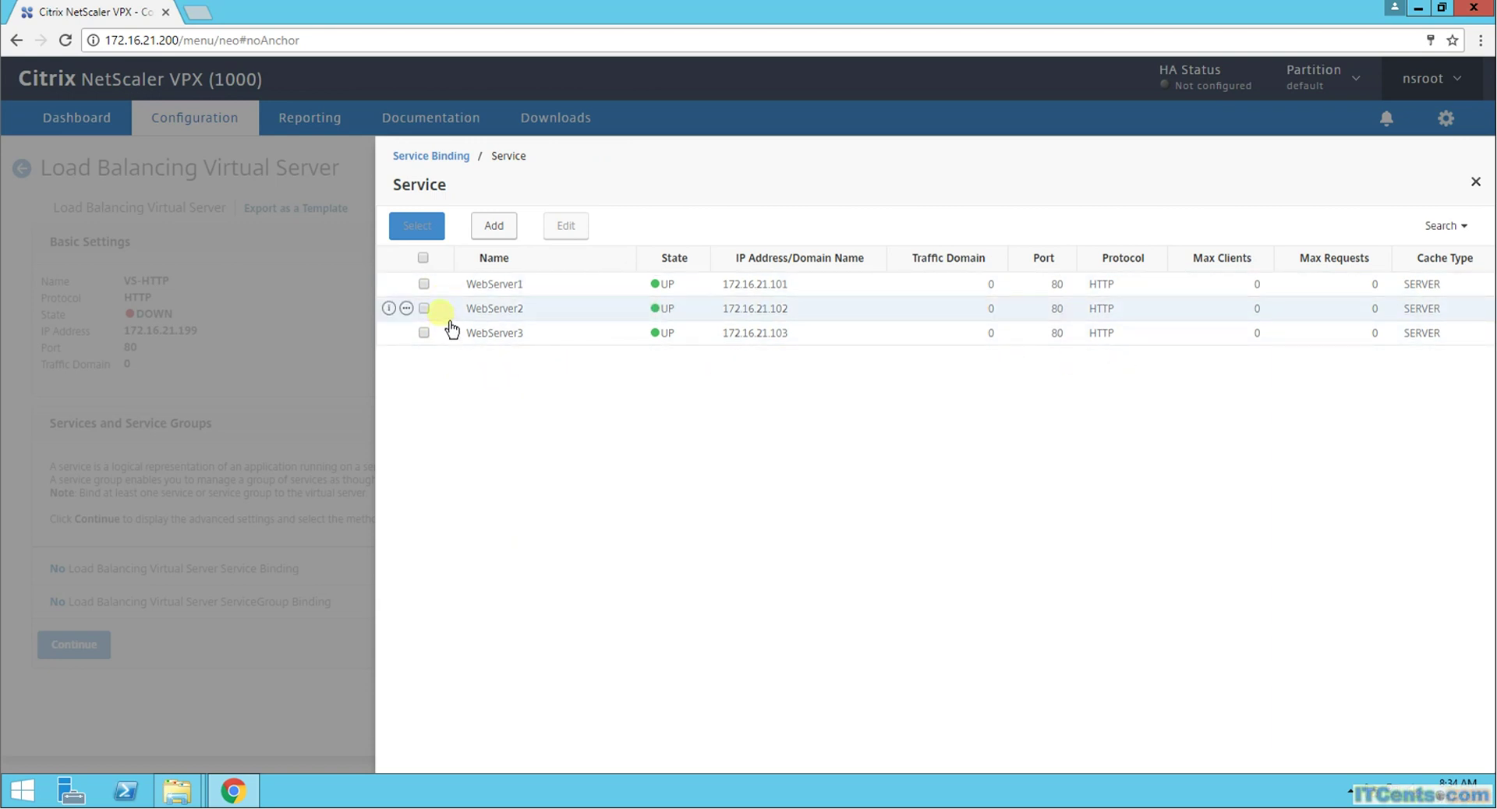
click(422, 257)
click(415, 226)
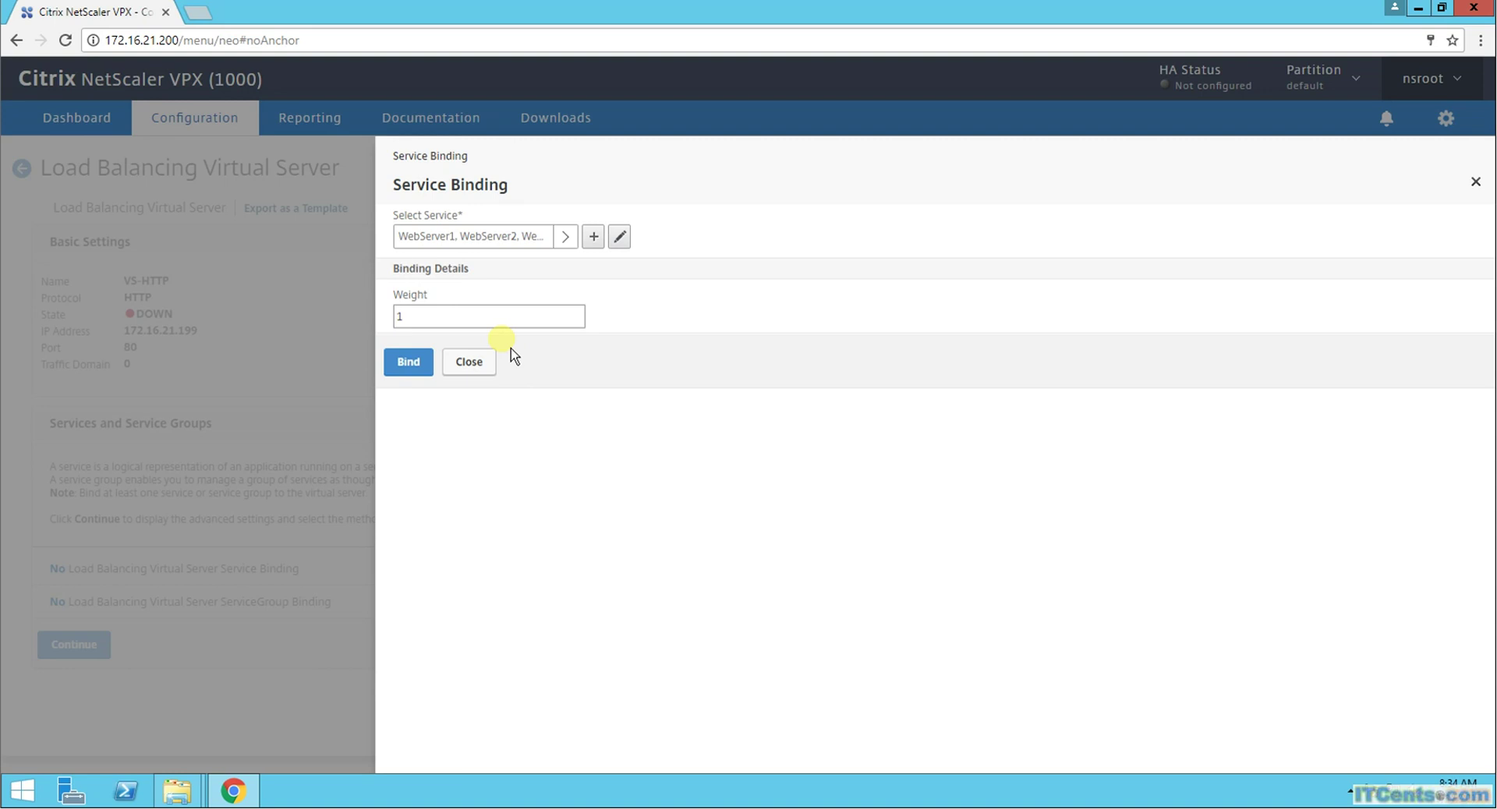
click(419, 370)
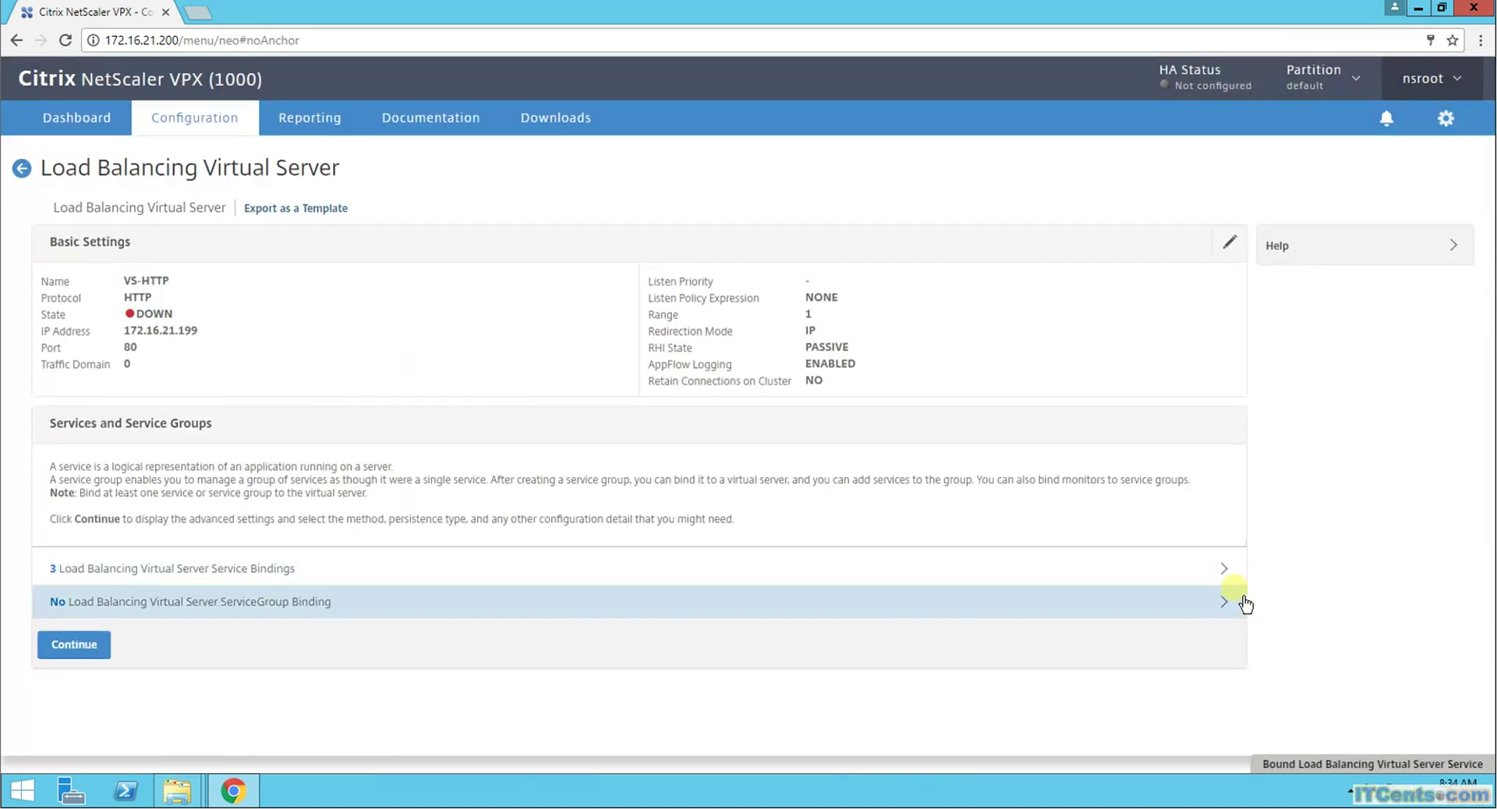
click(1241, 591)
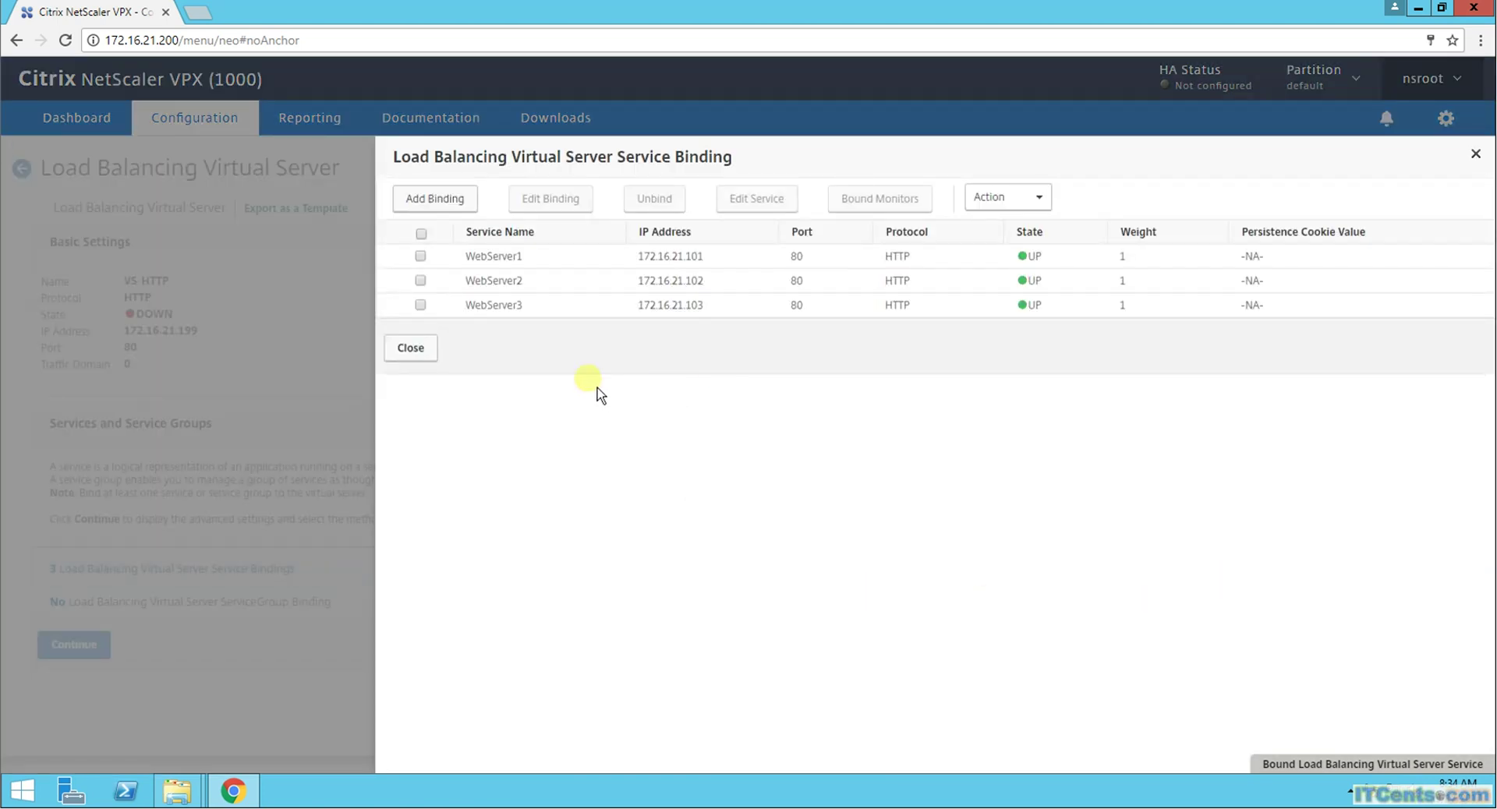
click(411, 351)
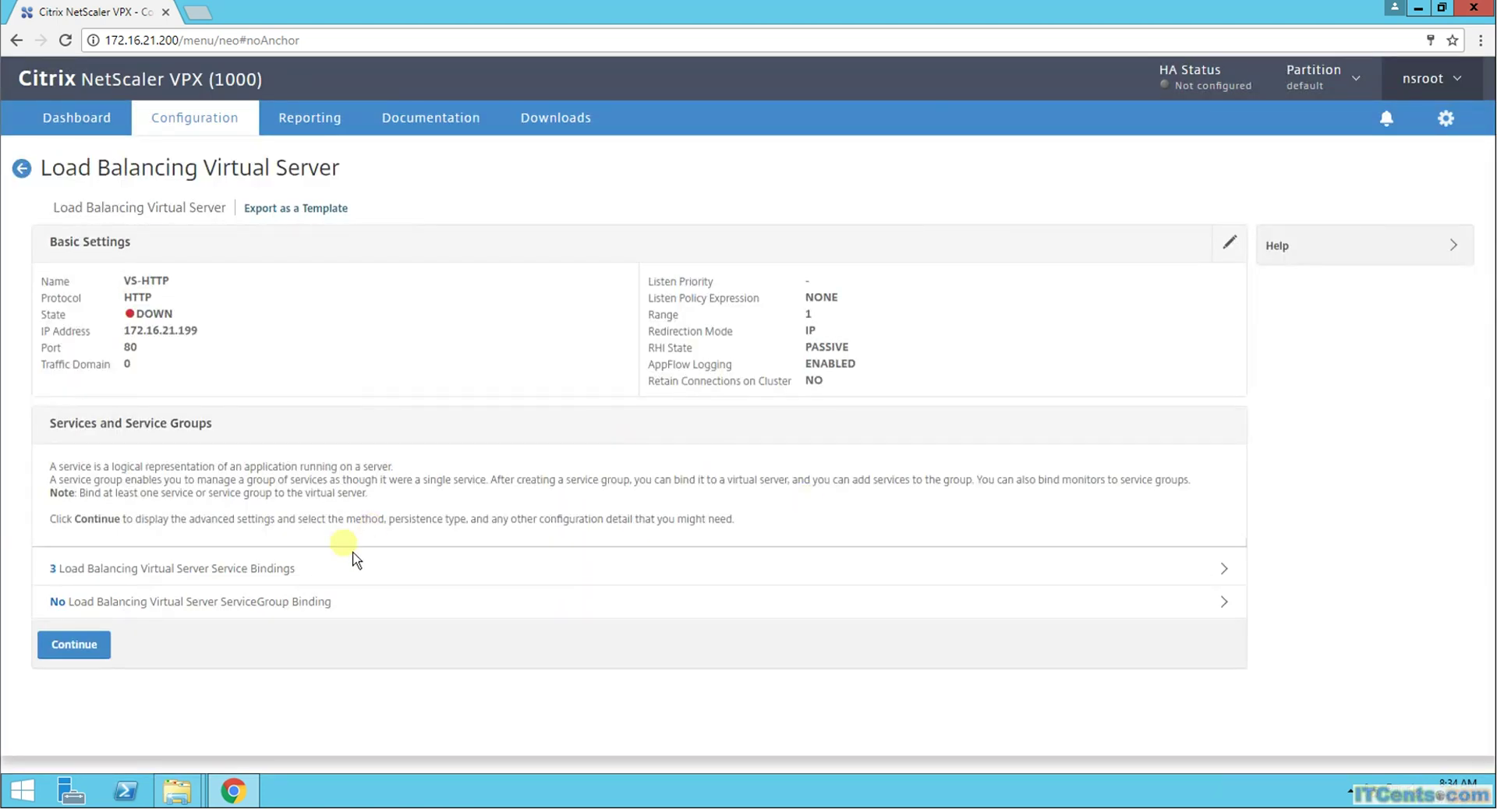
click(81, 647)
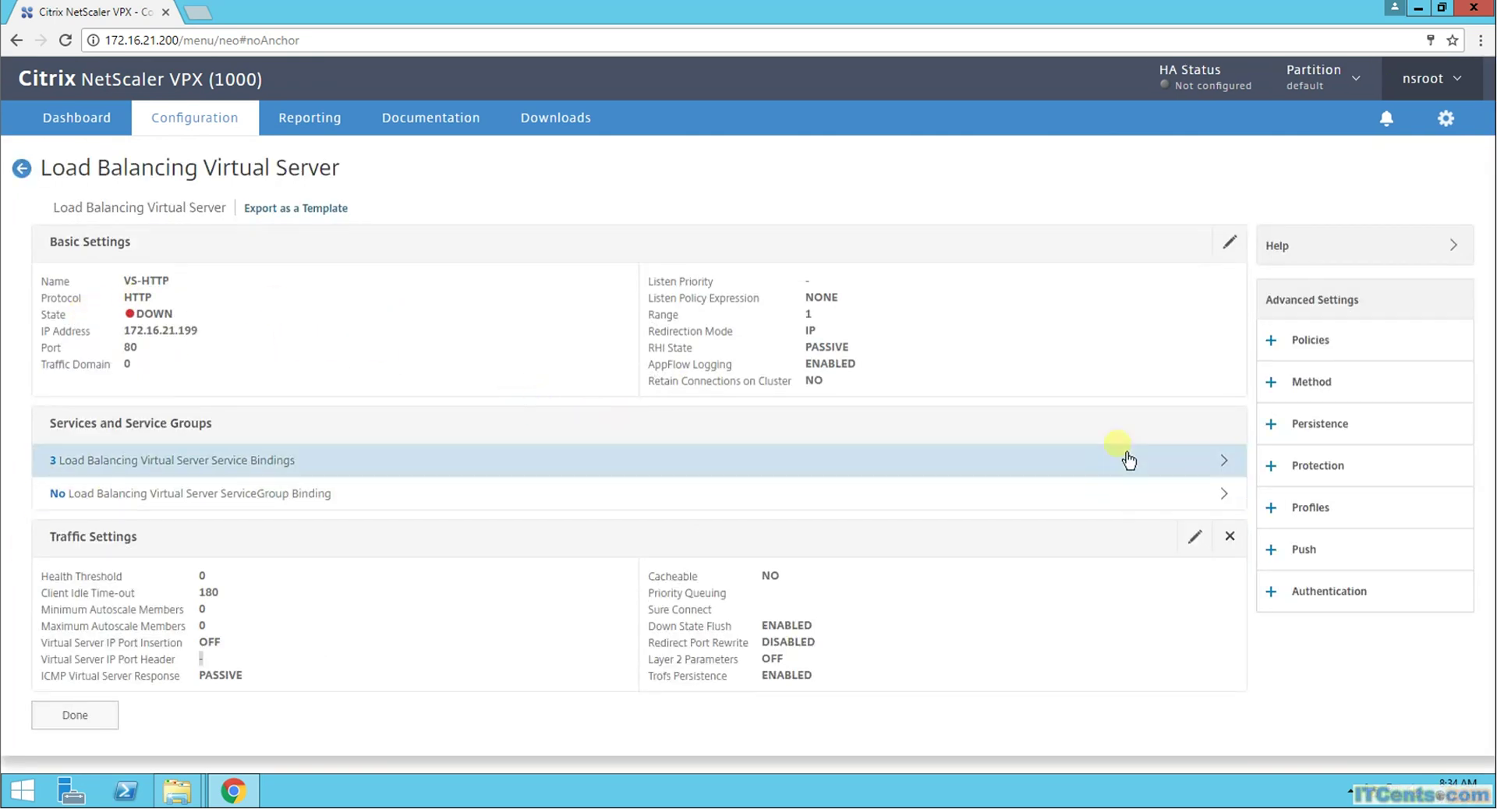
- Add a Method setting to VS-HTTP choosing ROUNDROBIN, then finish editing
click(1286, 392)
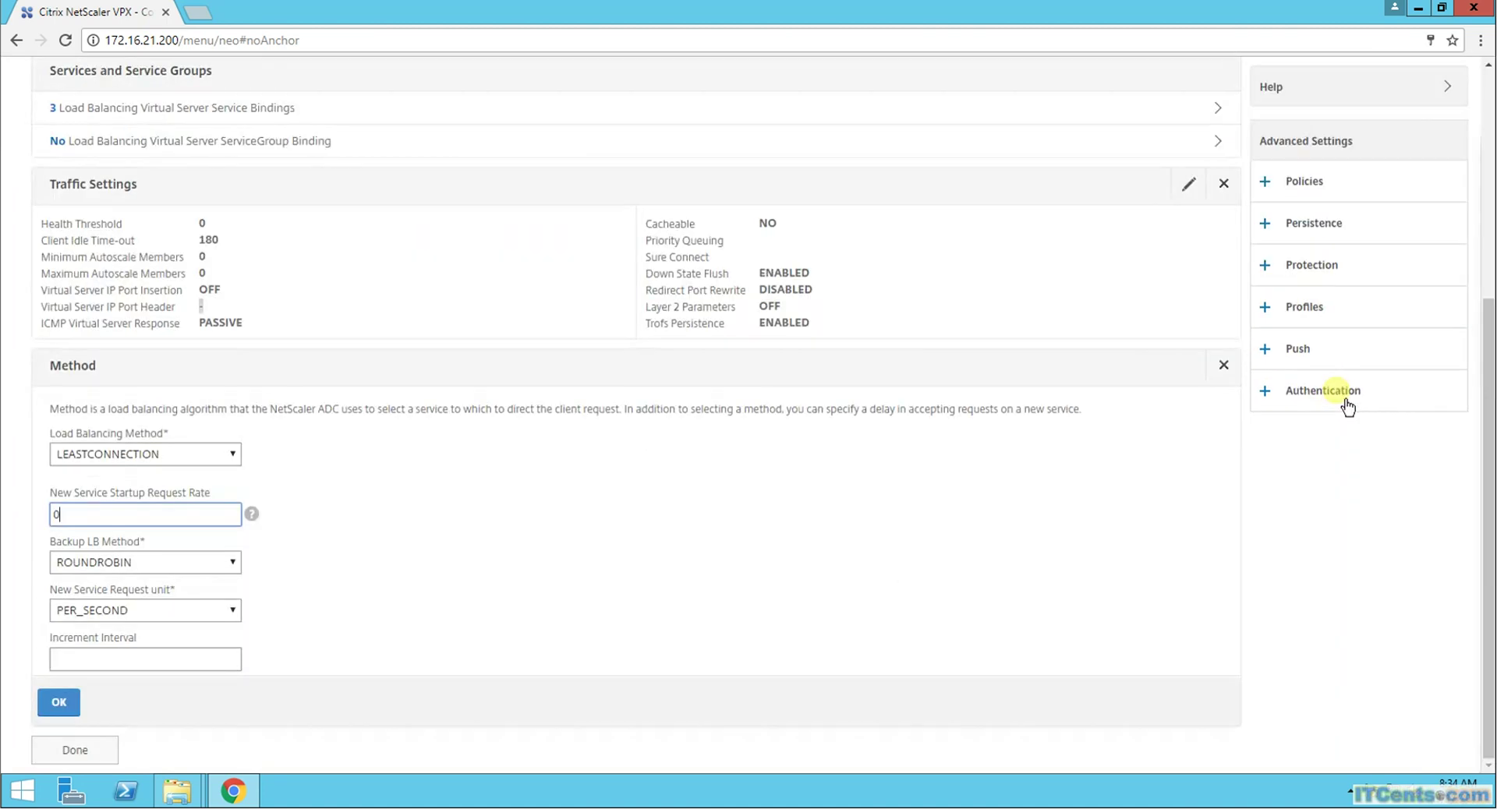
click(236, 462)
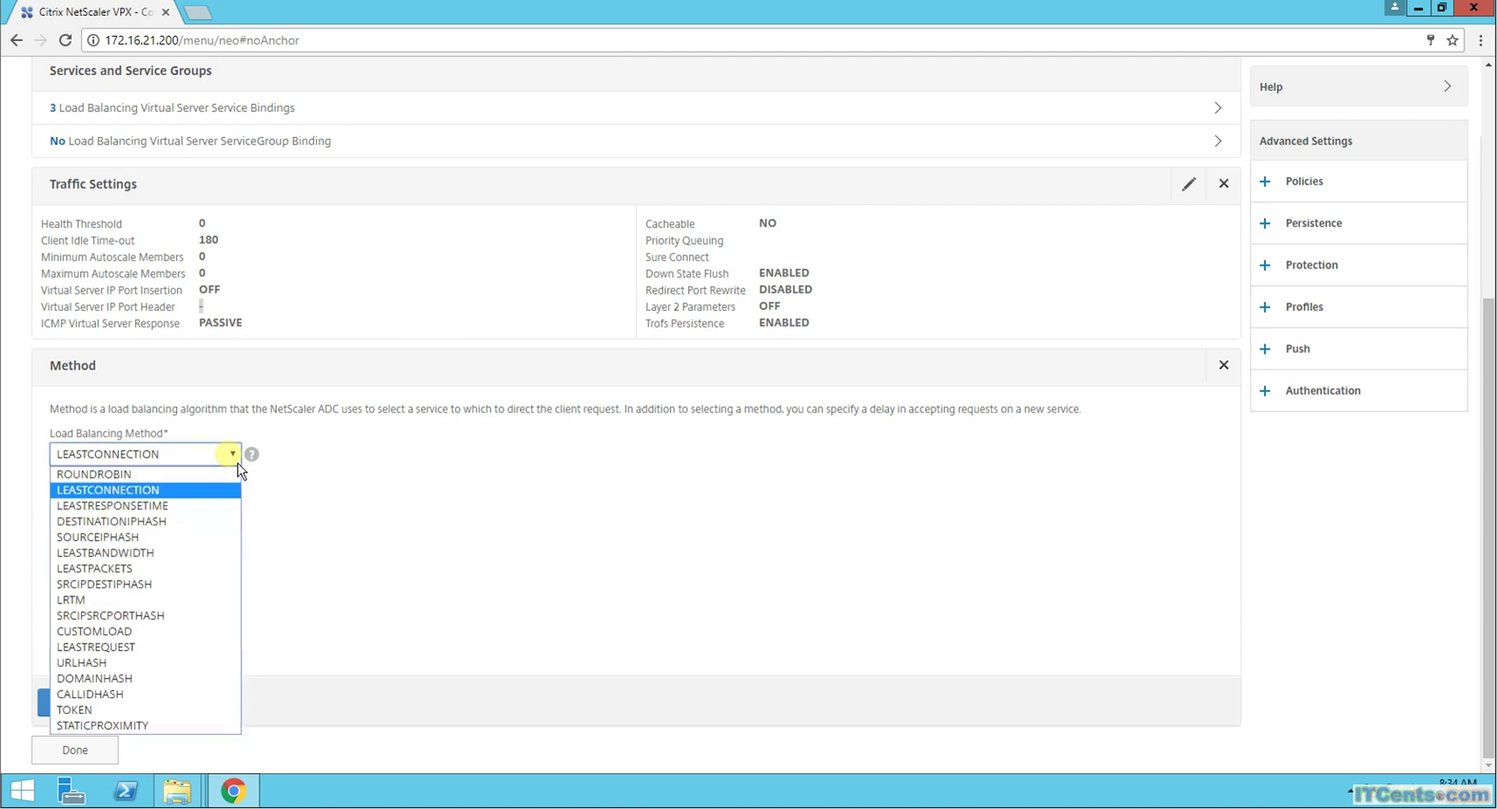
click(461, 496)
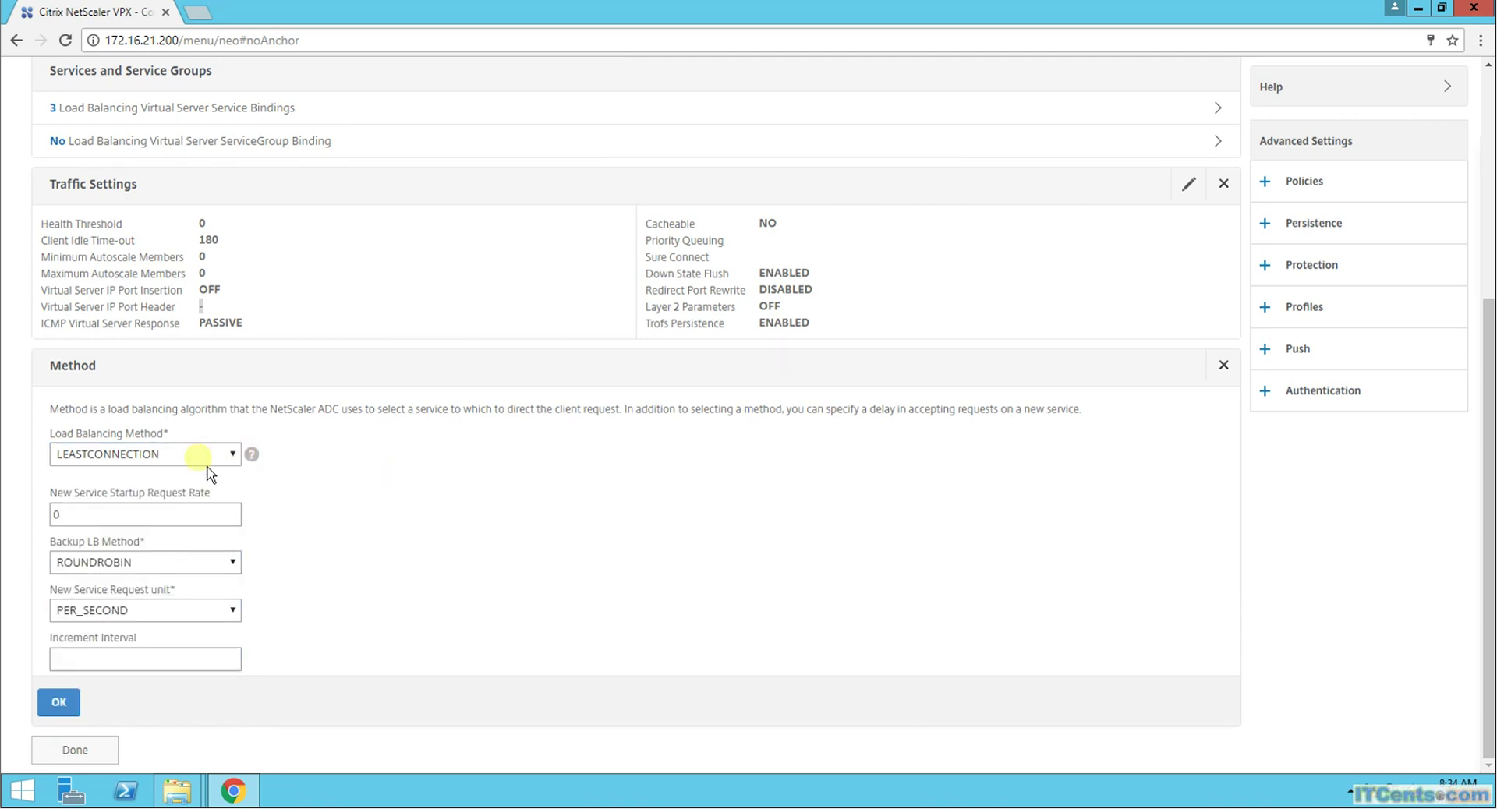
click(233, 454)
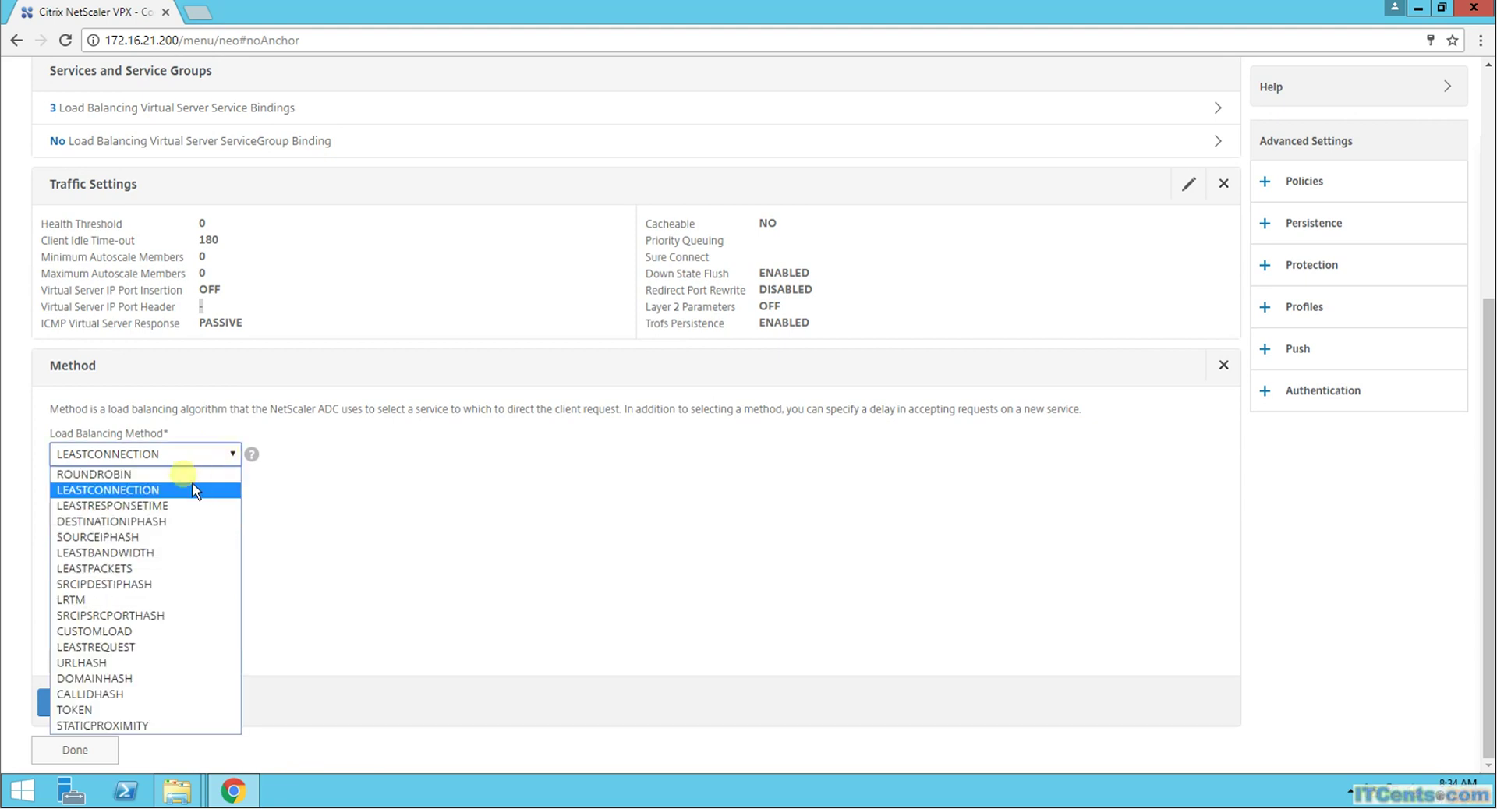
click(140, 468)
click(58, 702)
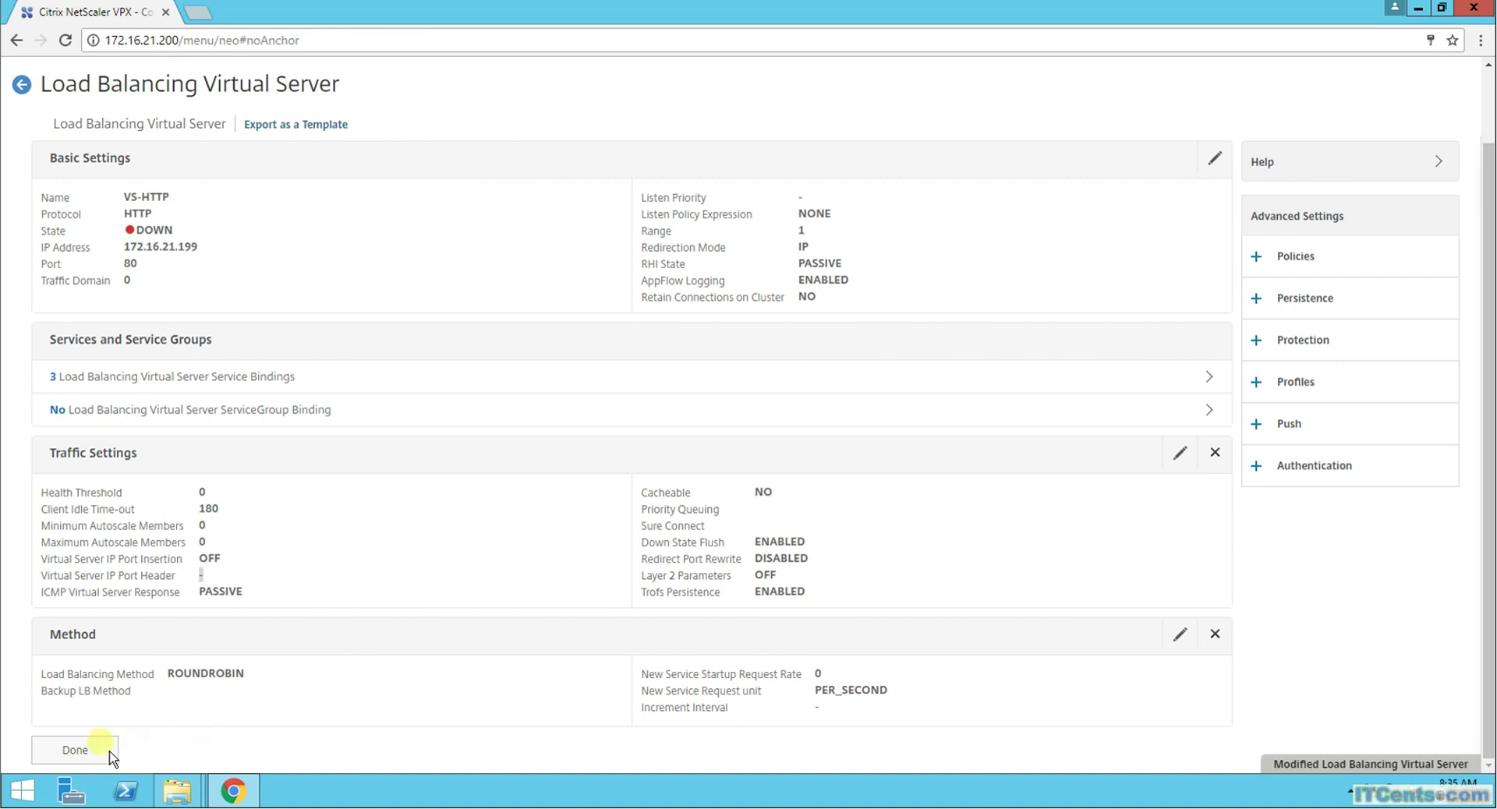
click(103, 753)
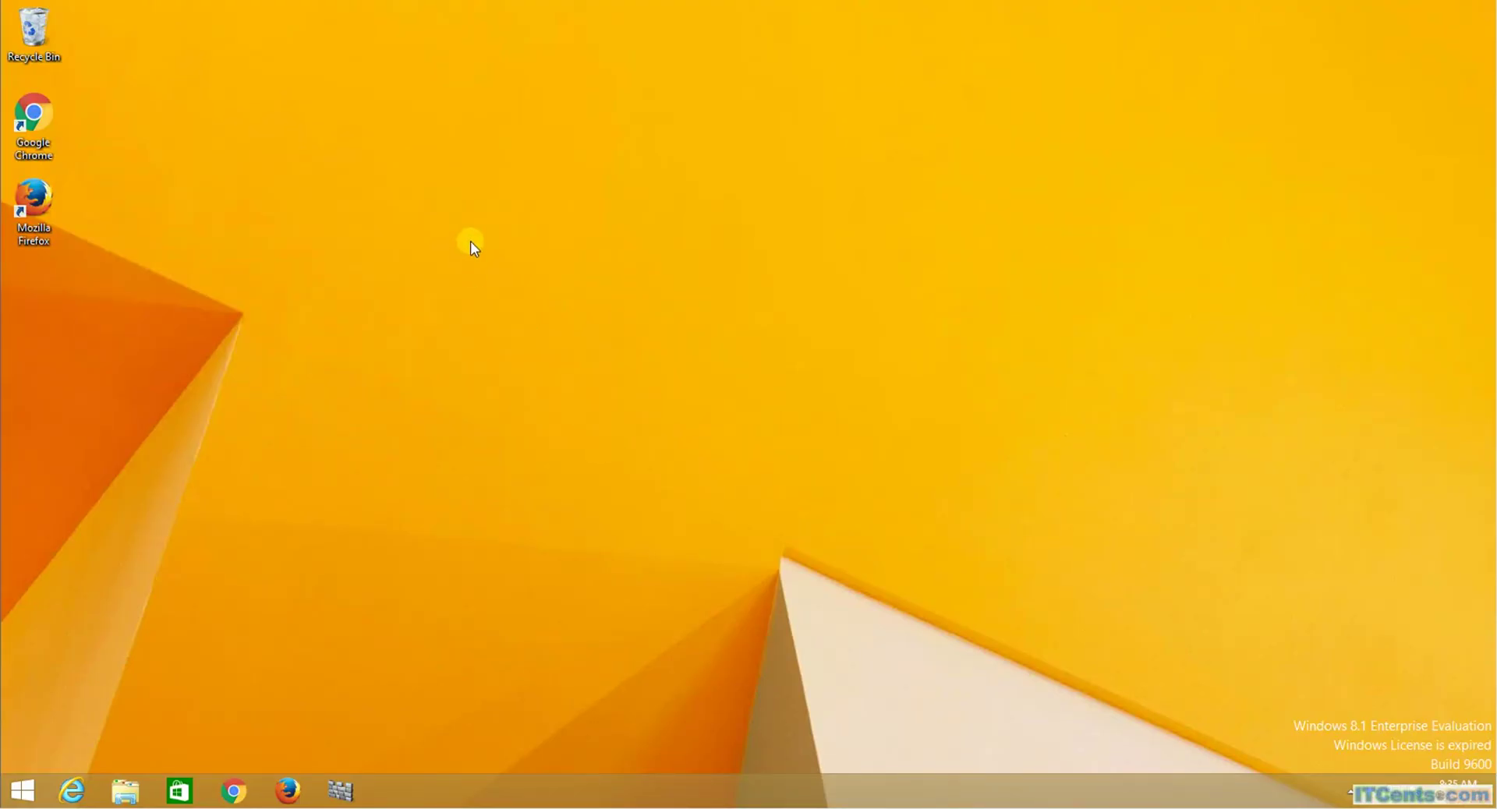
- Launch Internet Explorer and load portal.itcents.com
click(72, 791)
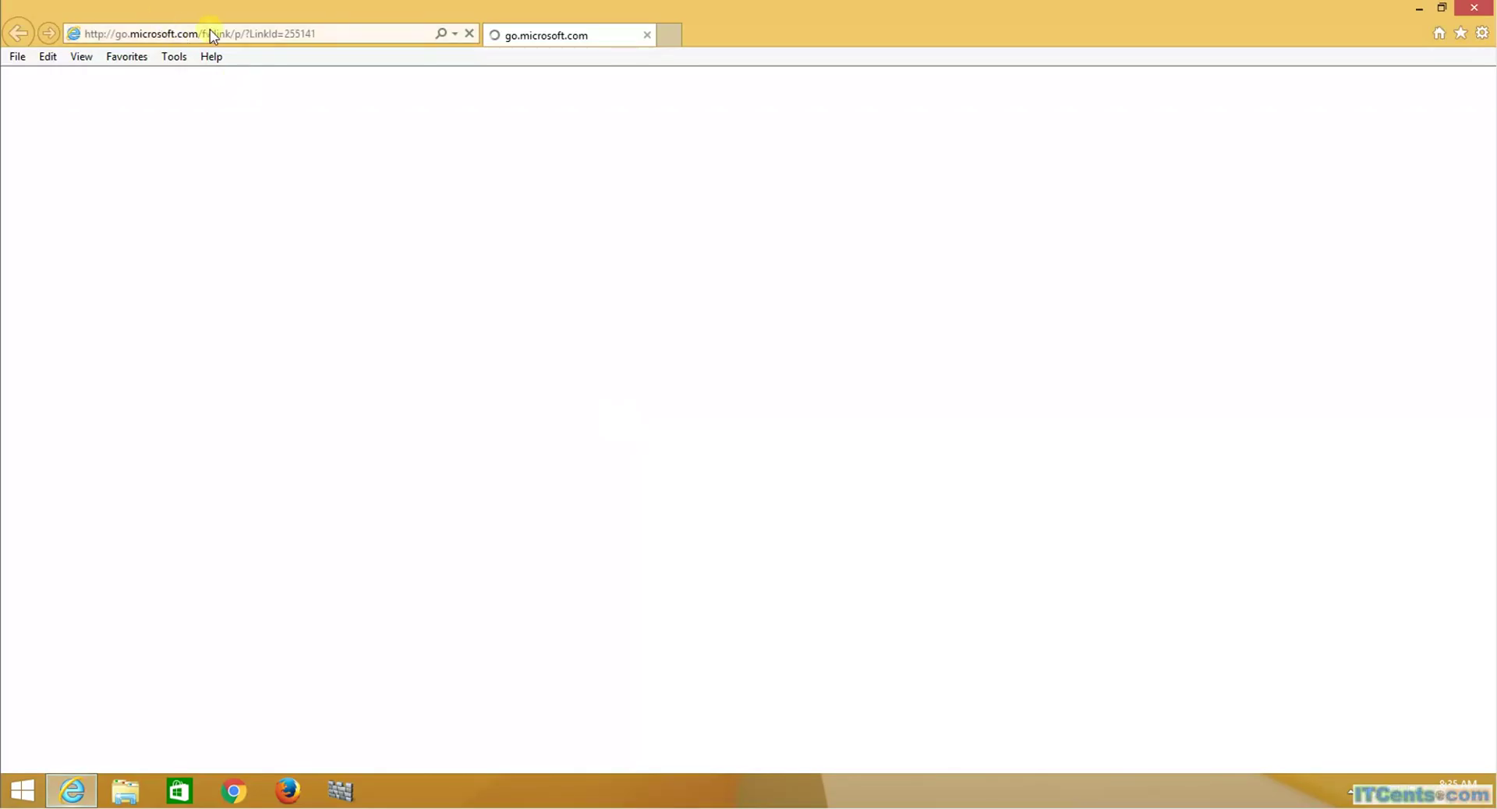
click(212, 33)
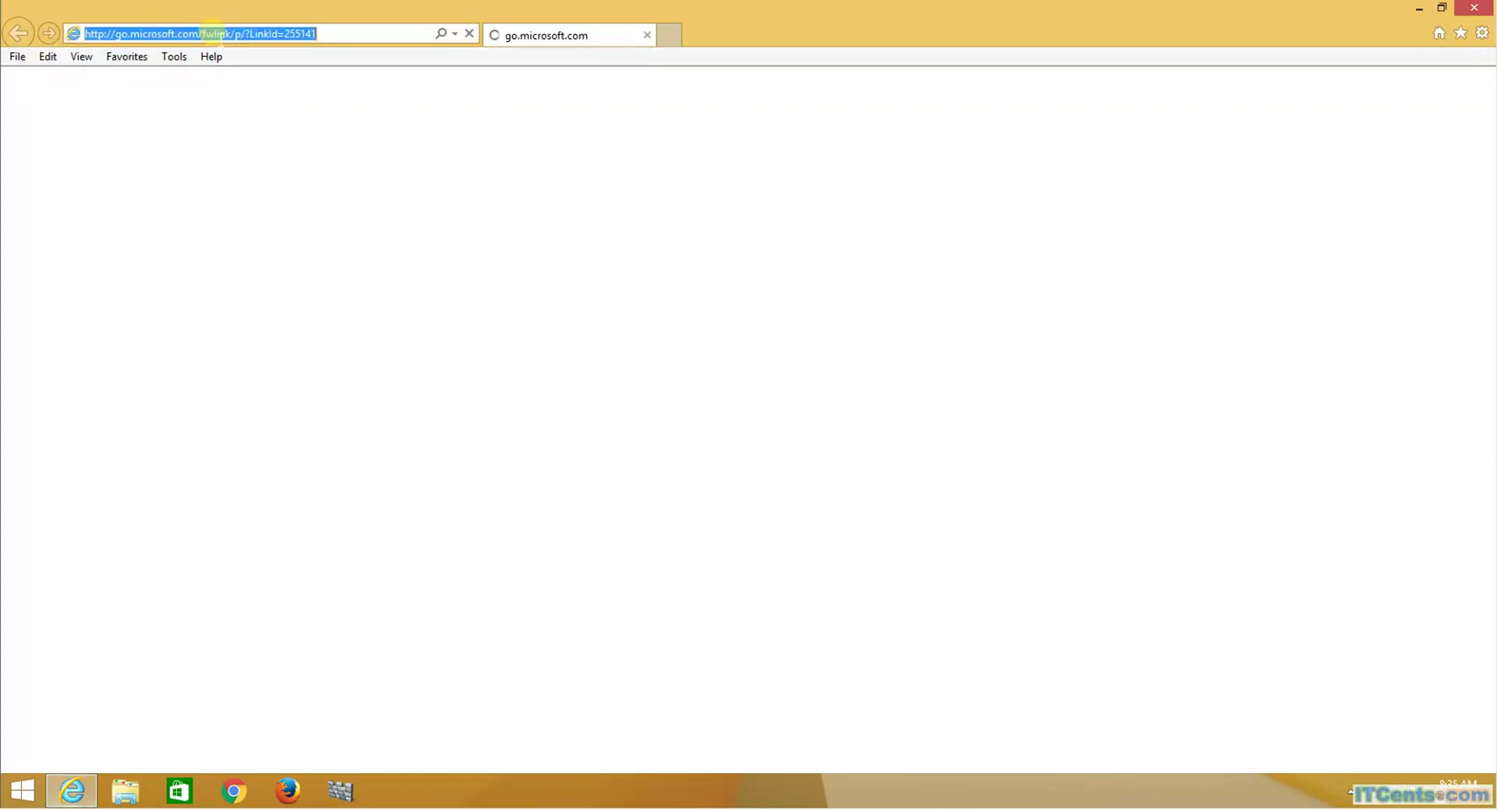
text(portal.itcents.com/)
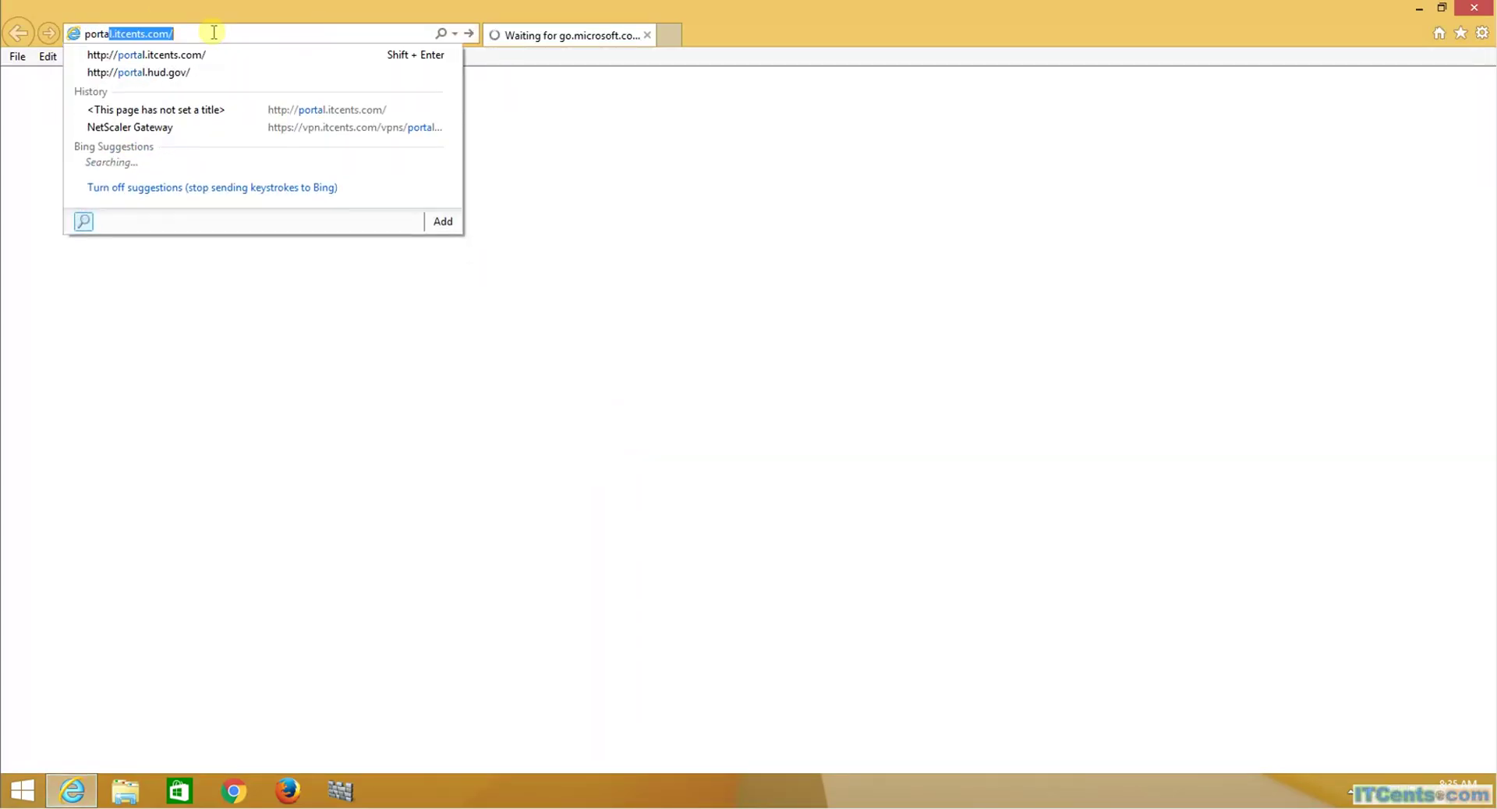
key(Return)
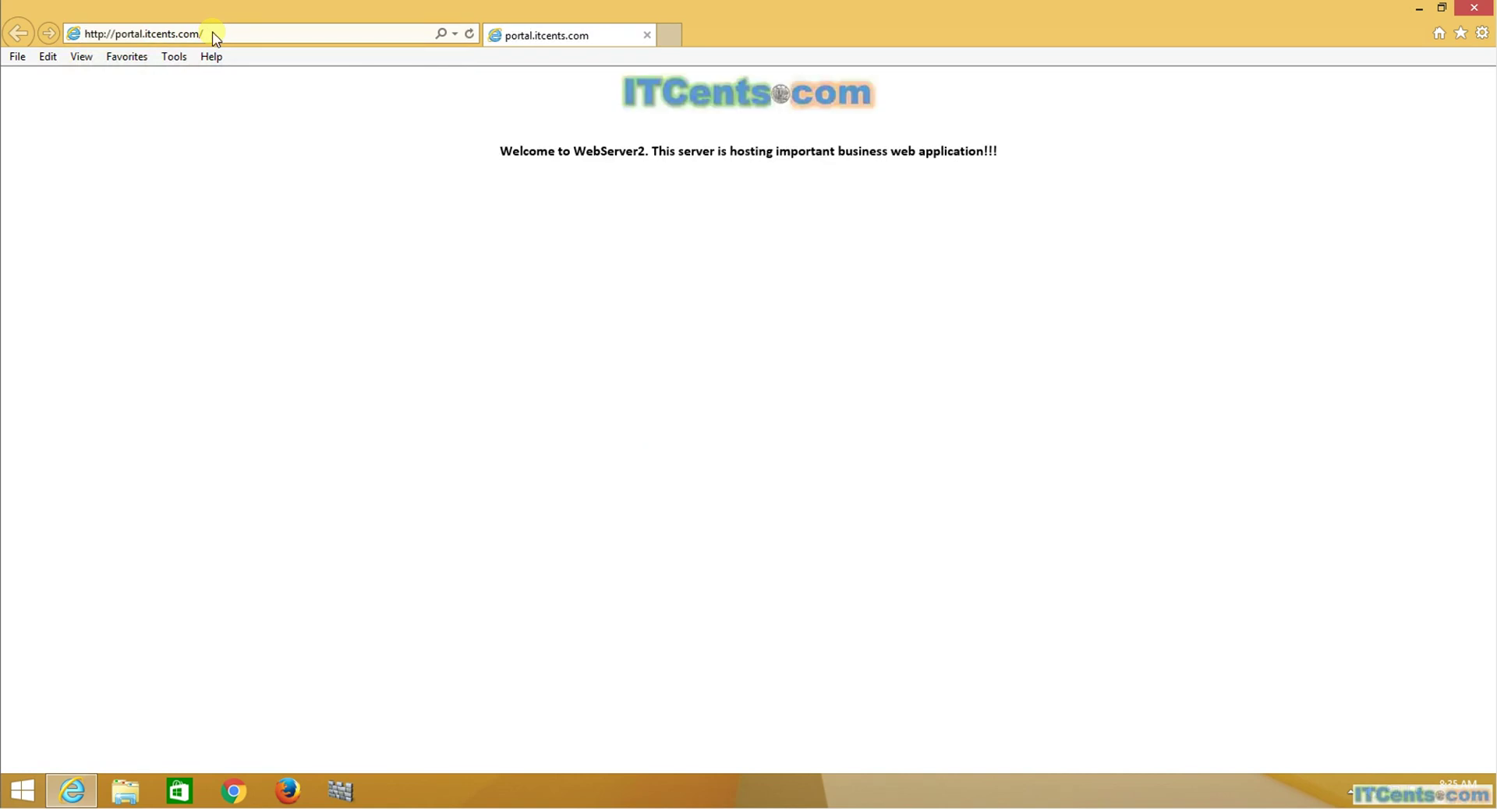
- Refresh the portal repeatedly to see WebServer1, WebServer2 and WebServer3 take turns answering
click(470, 35)
click(470, 36)
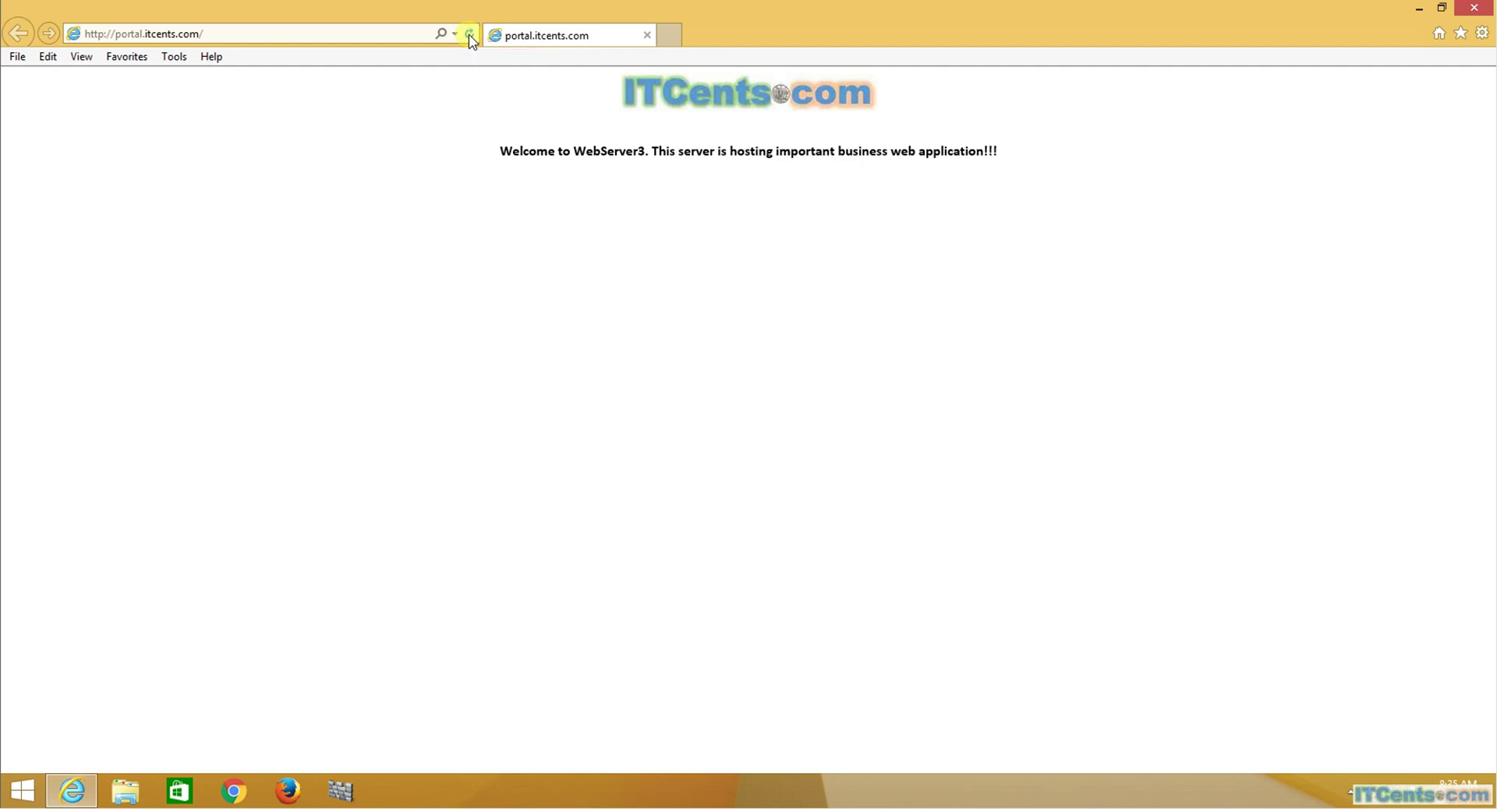
click(470, 36)
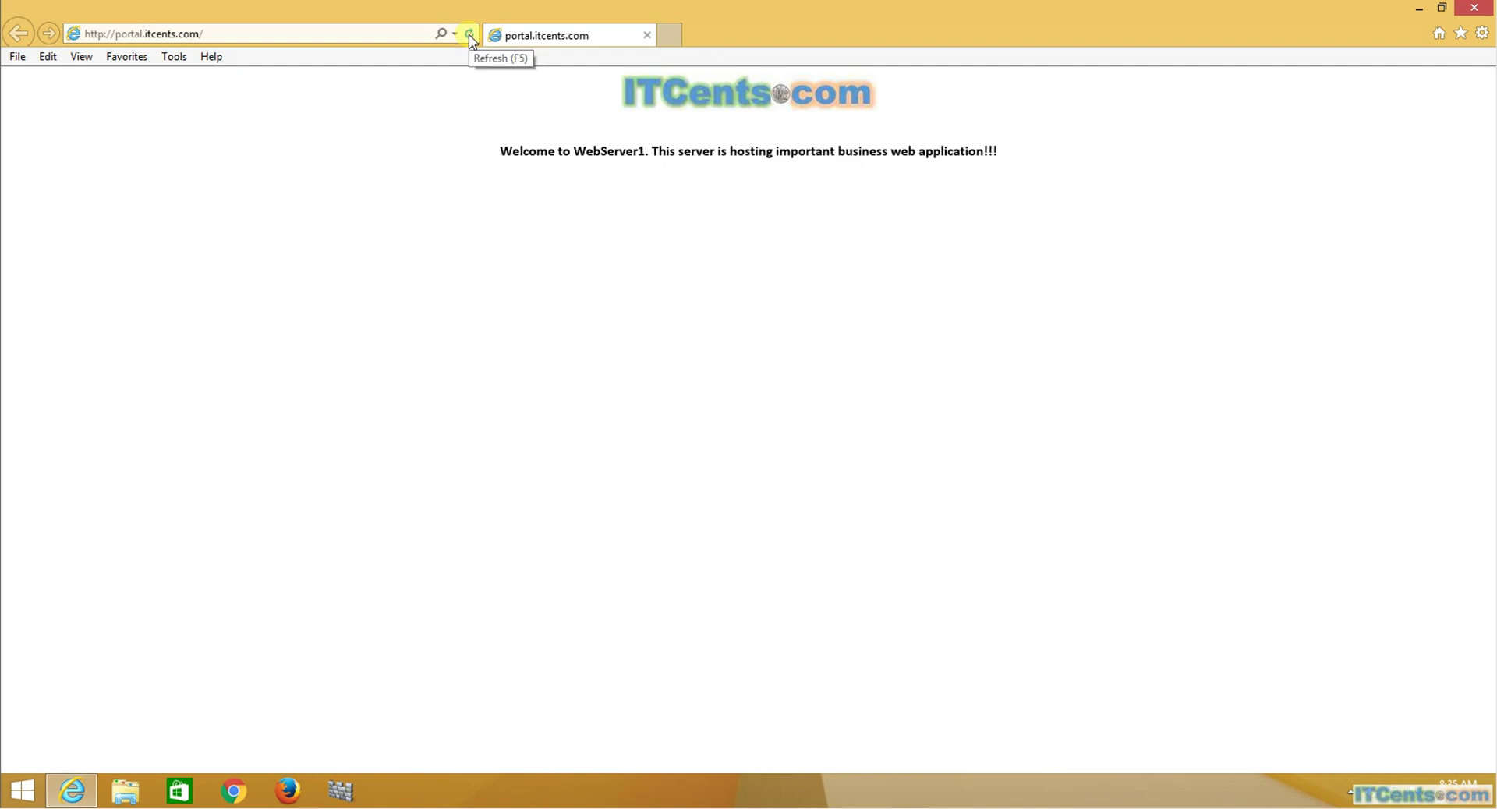
click(471, 36)
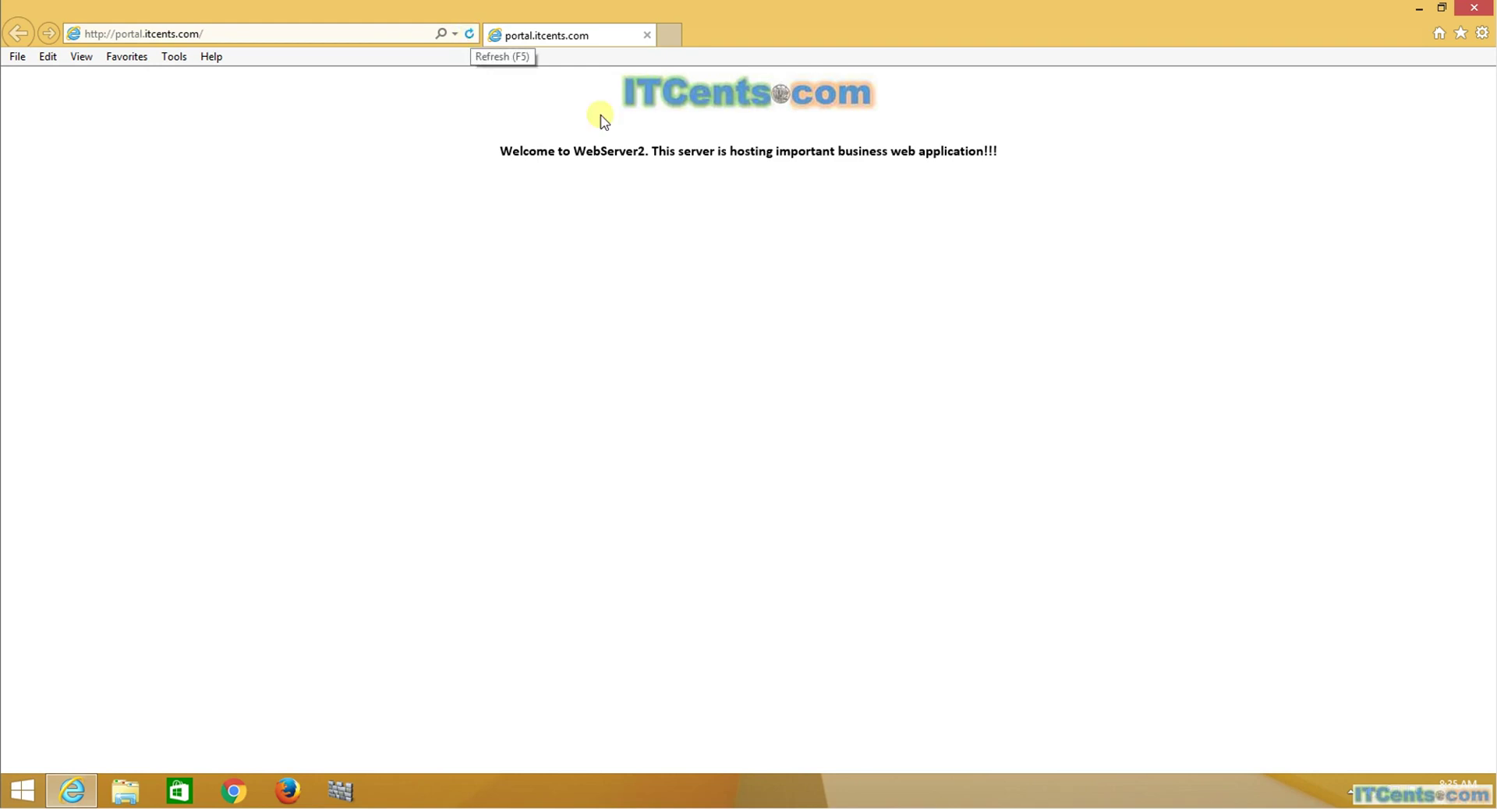
click(471, 41)
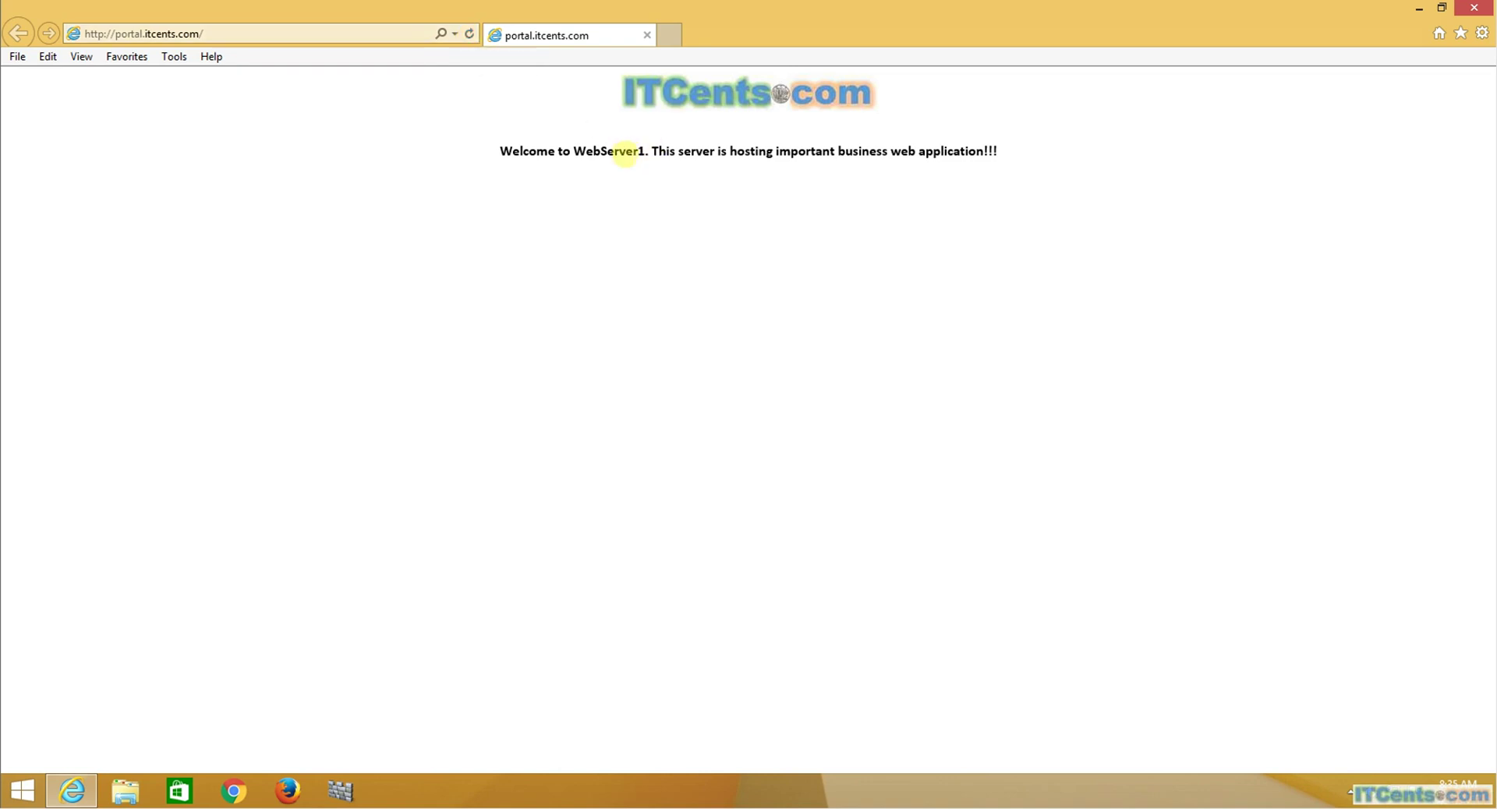
click(469, 34)
click(469, 34)
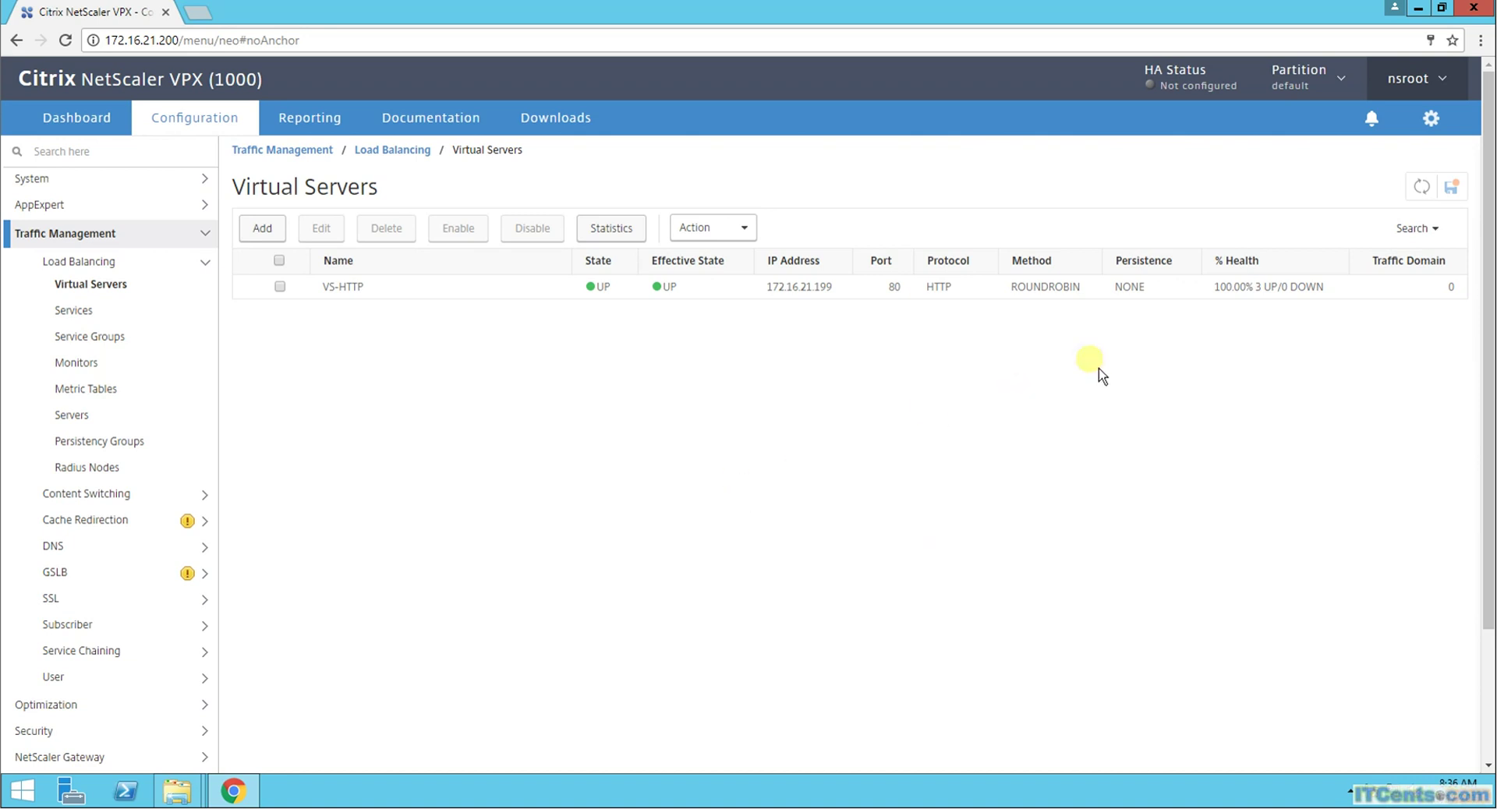
- Add SOURCEIP persistence with a 2-minute time-out to VS-HTTP and save the running configuration
click(344, 289)
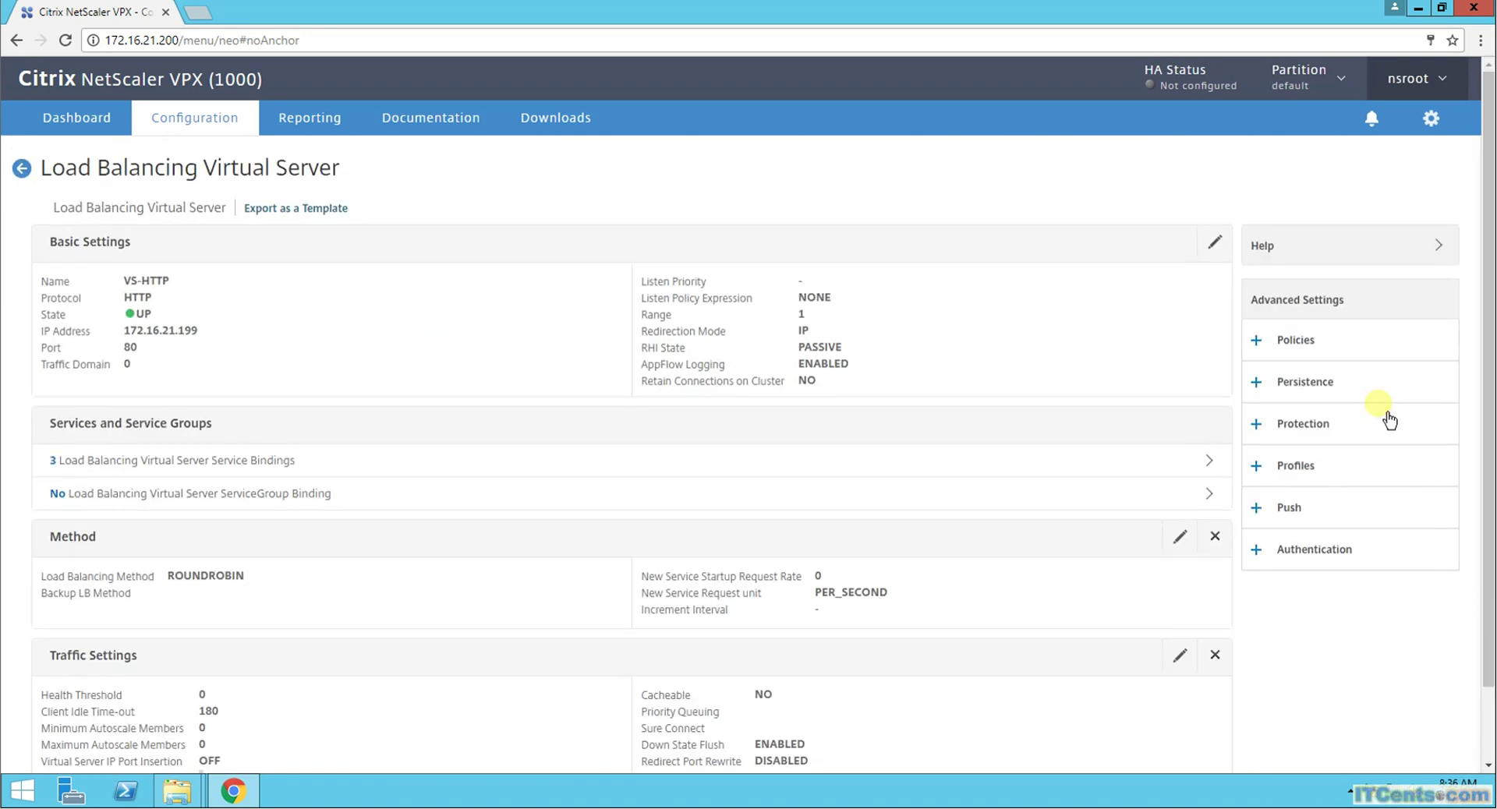
click(1266, 387)
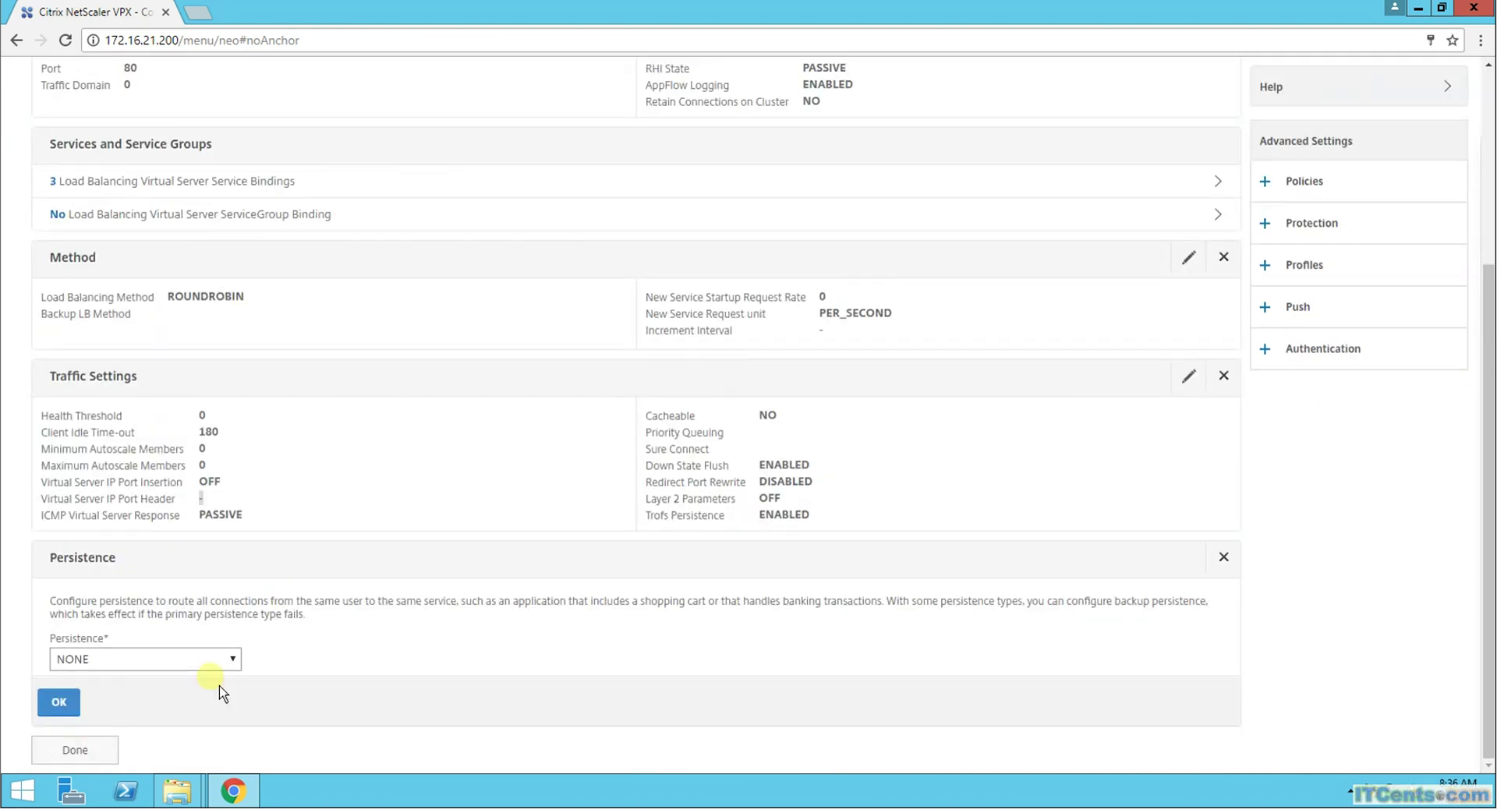
click(229, 659)
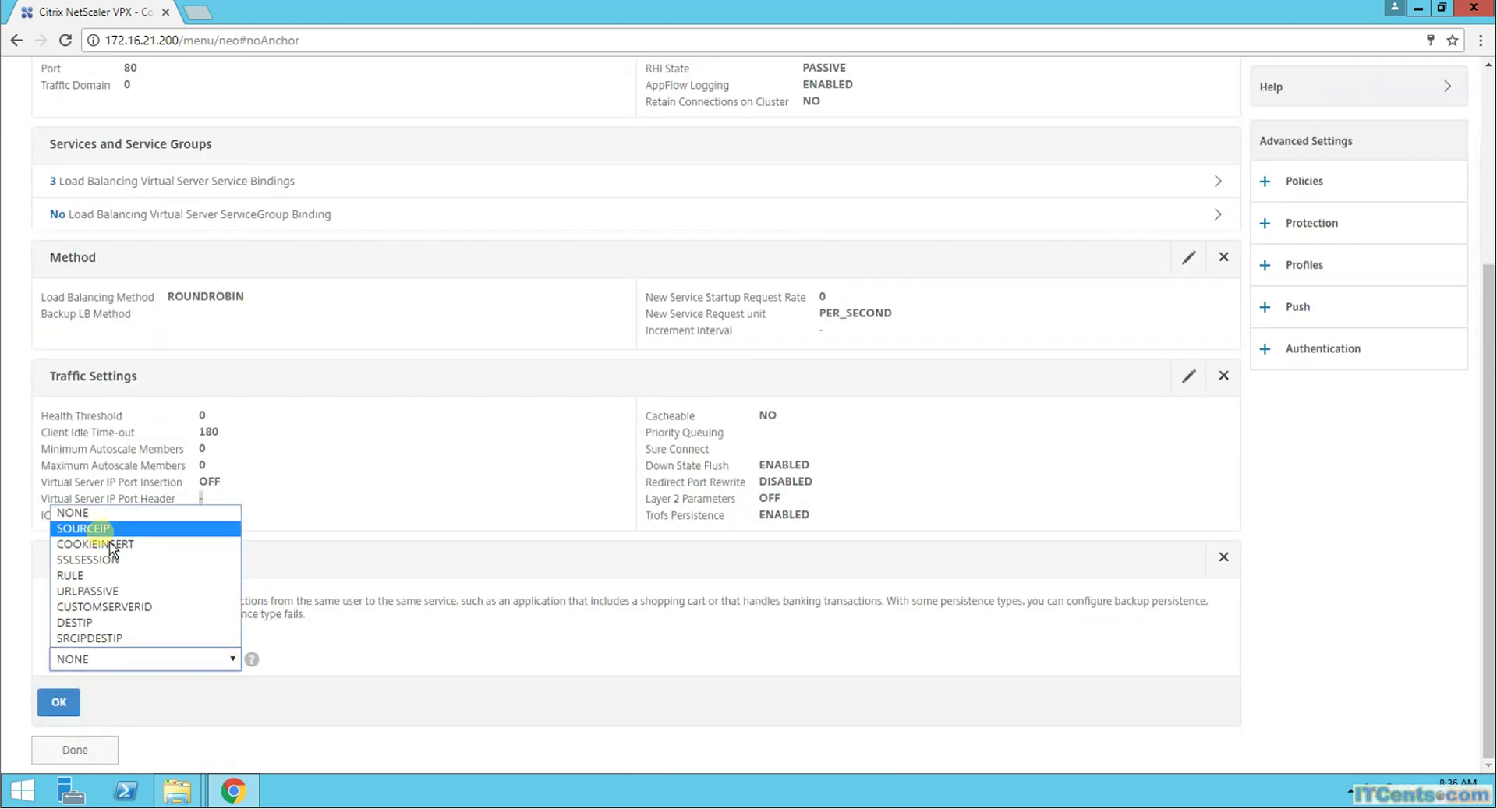
click(101, 528)
click(41, 711)
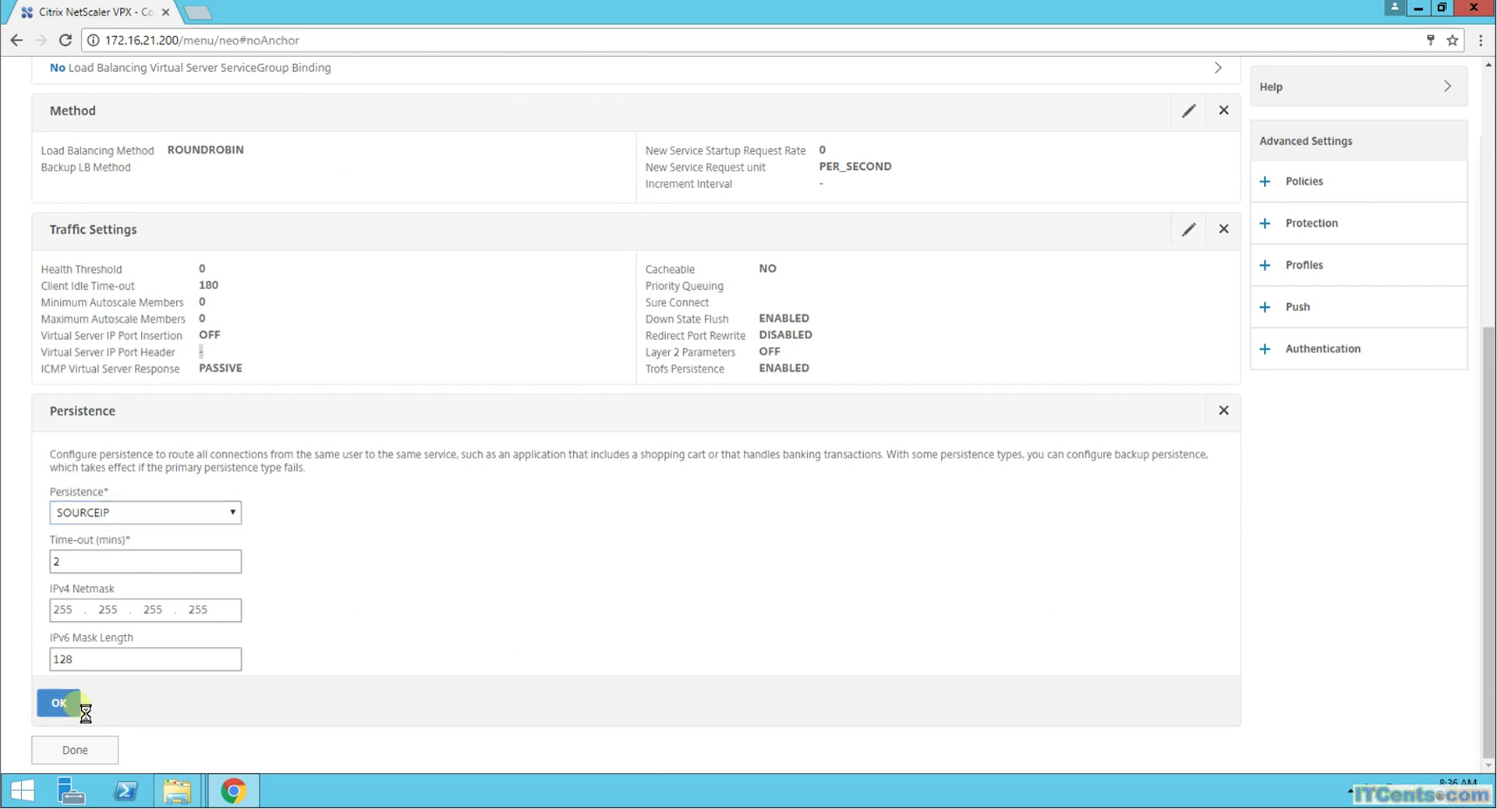
click(75, 751)
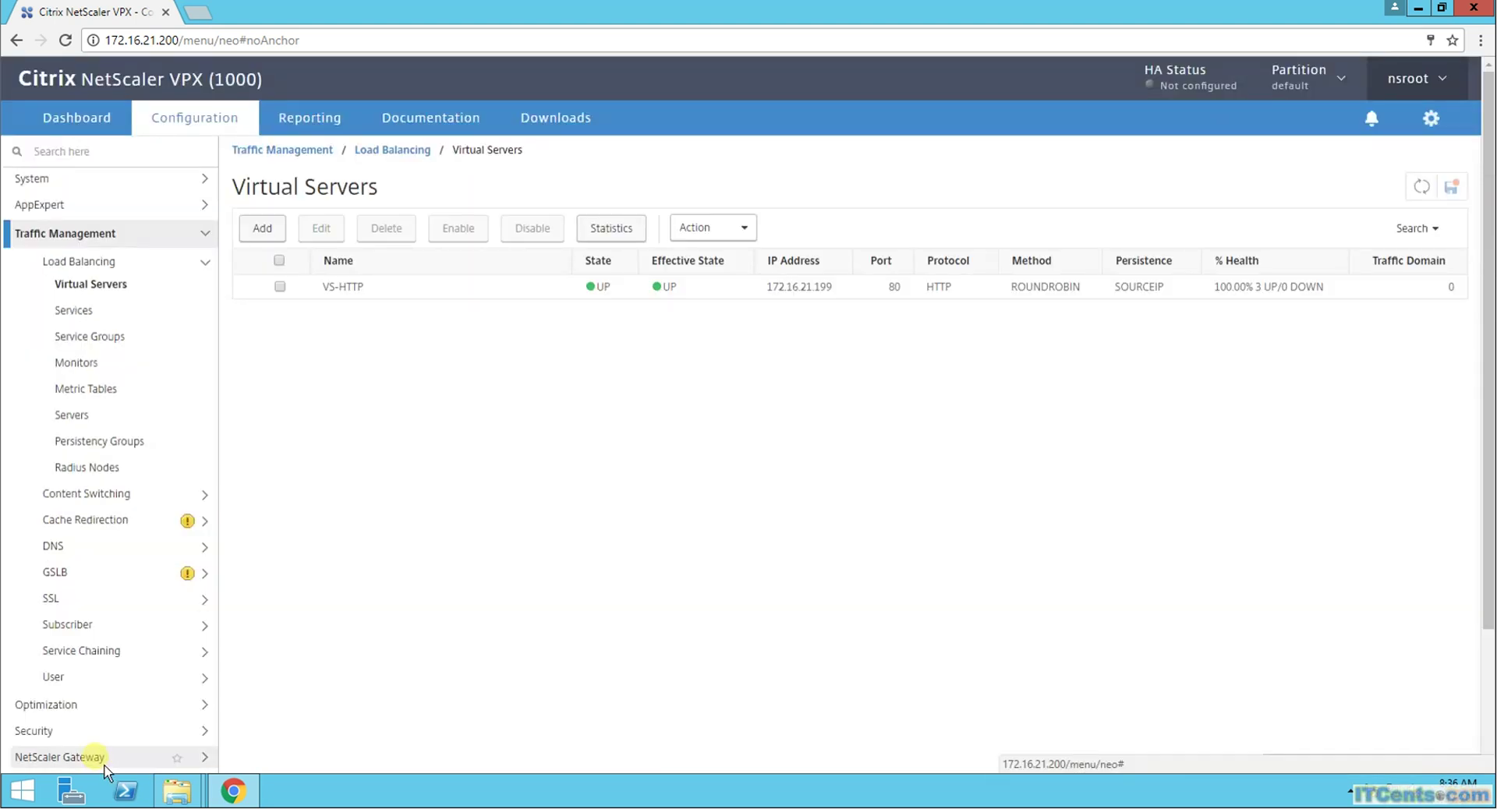
click(1463, 196)
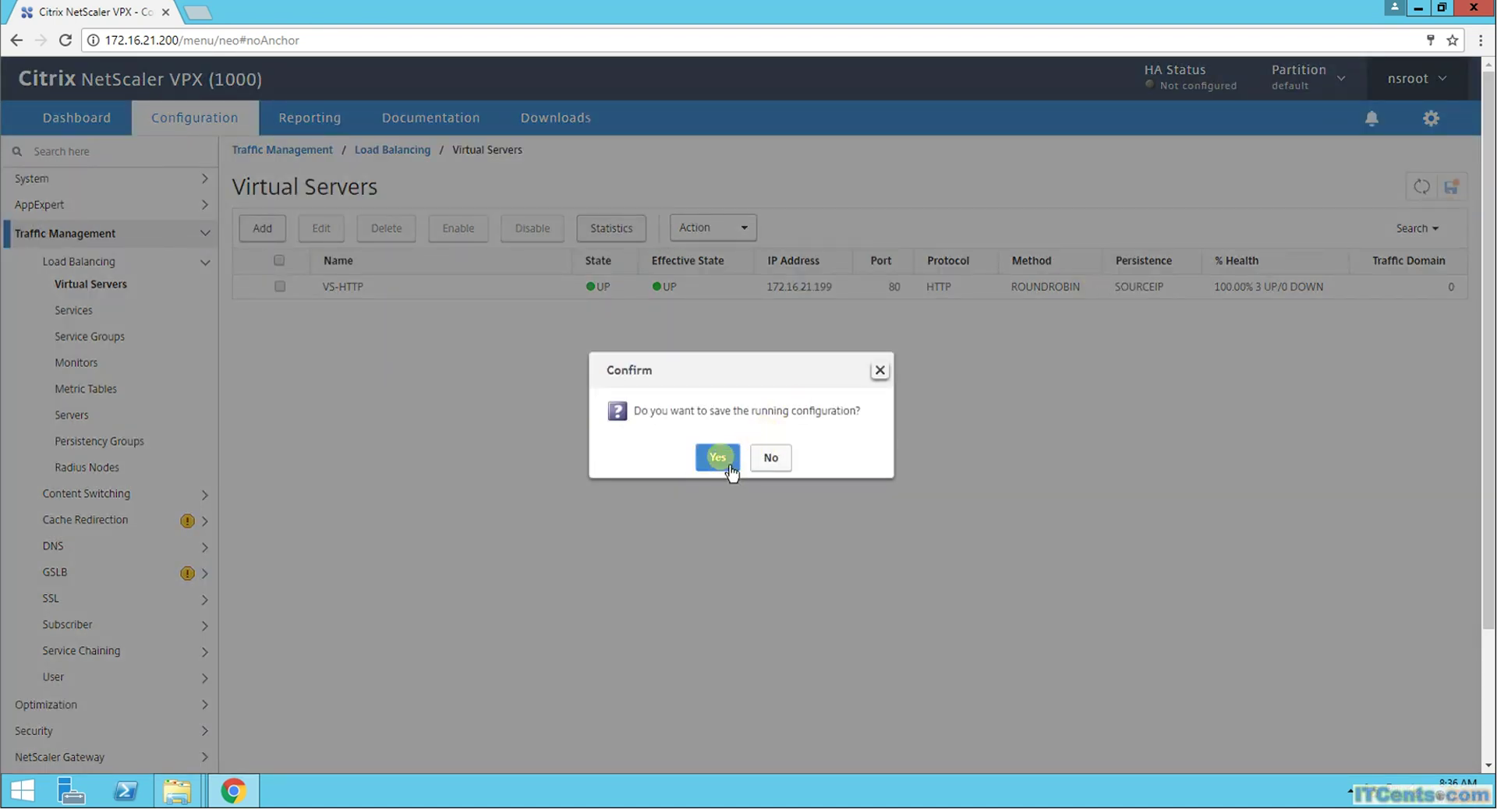
click(729, 460)
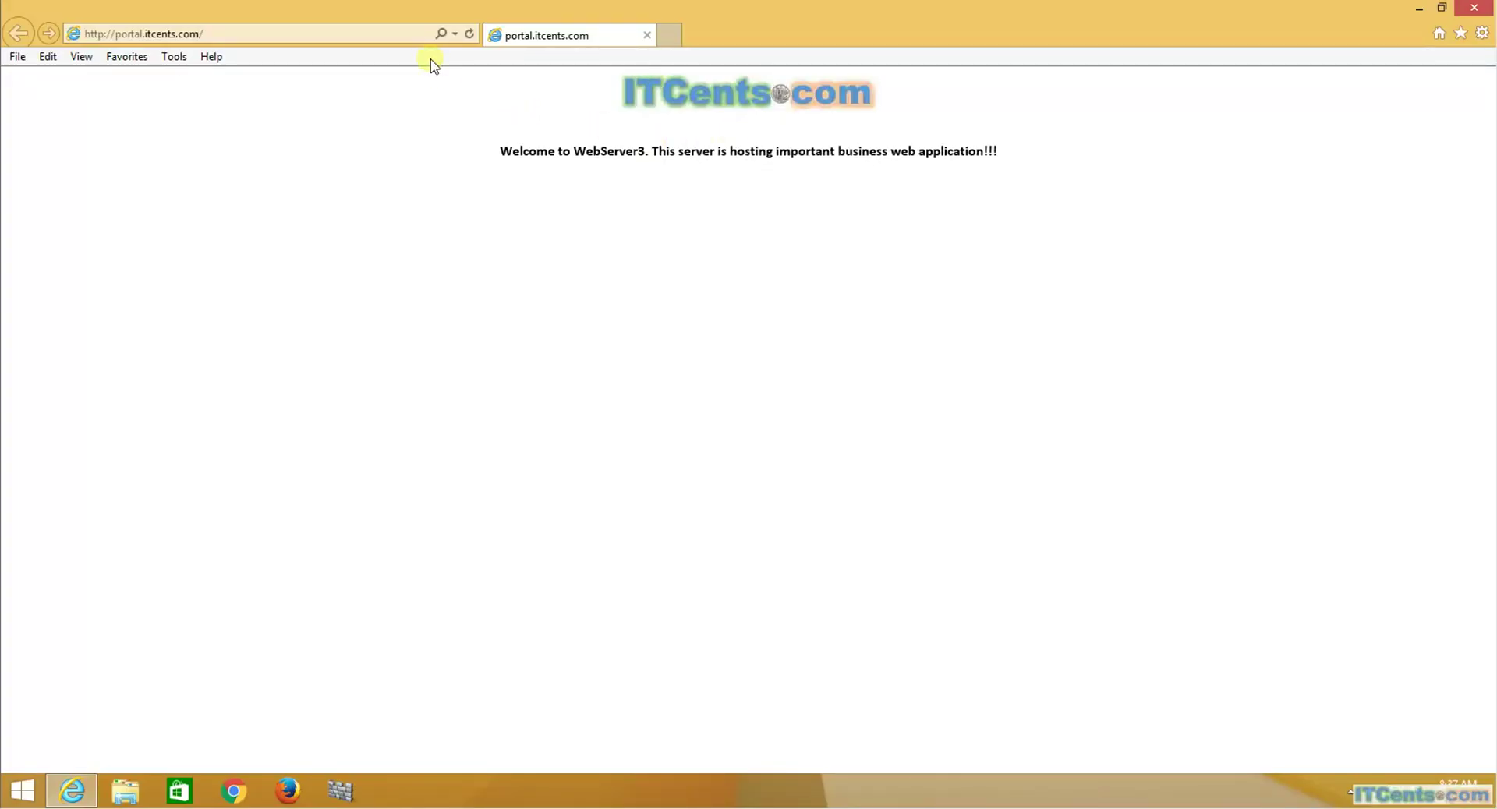
- Refresh the portal twice to confirm WebServer1 keeps answering, then return to NetScaler
click(468, 36)
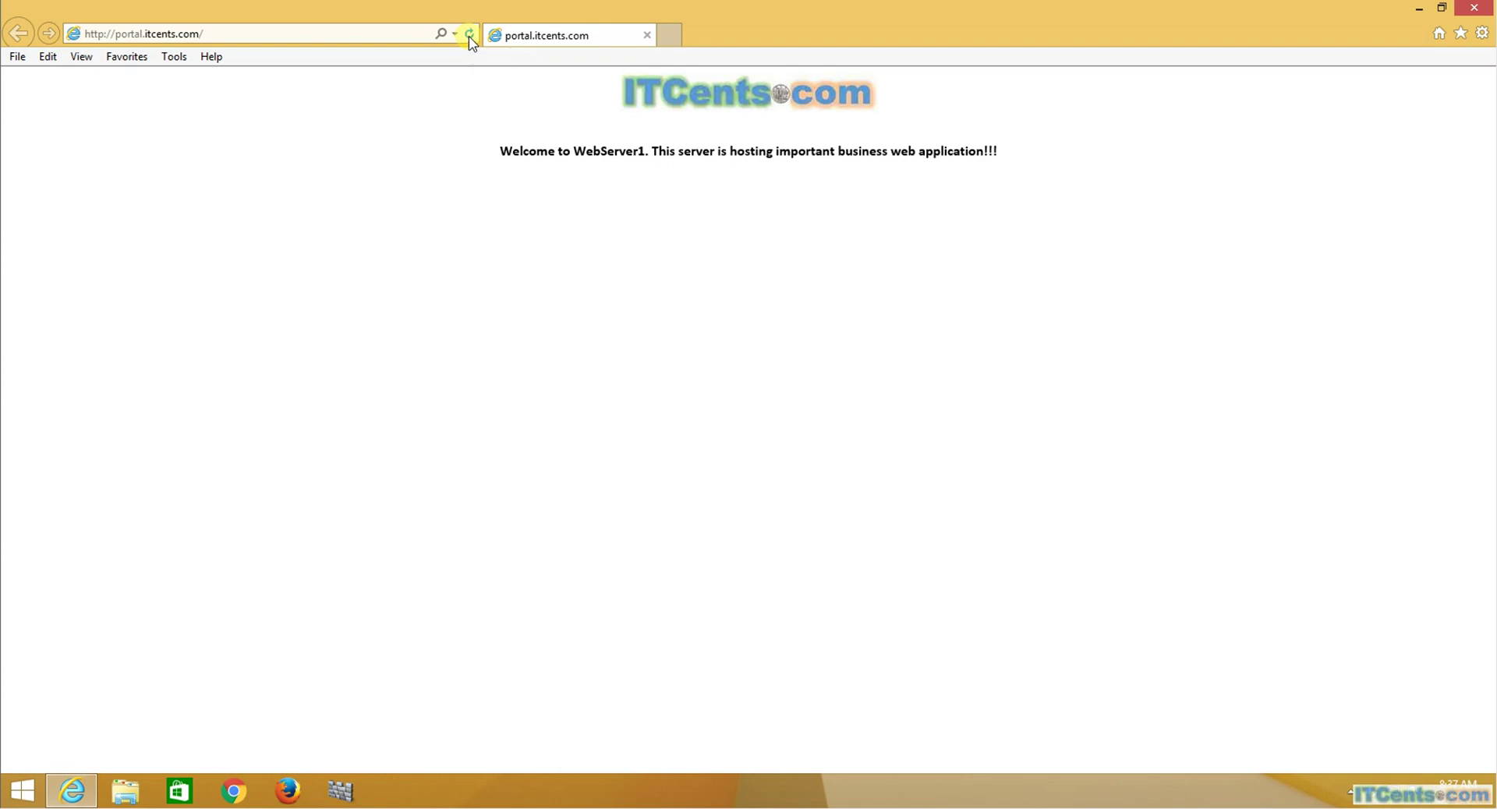
click(470, 37)
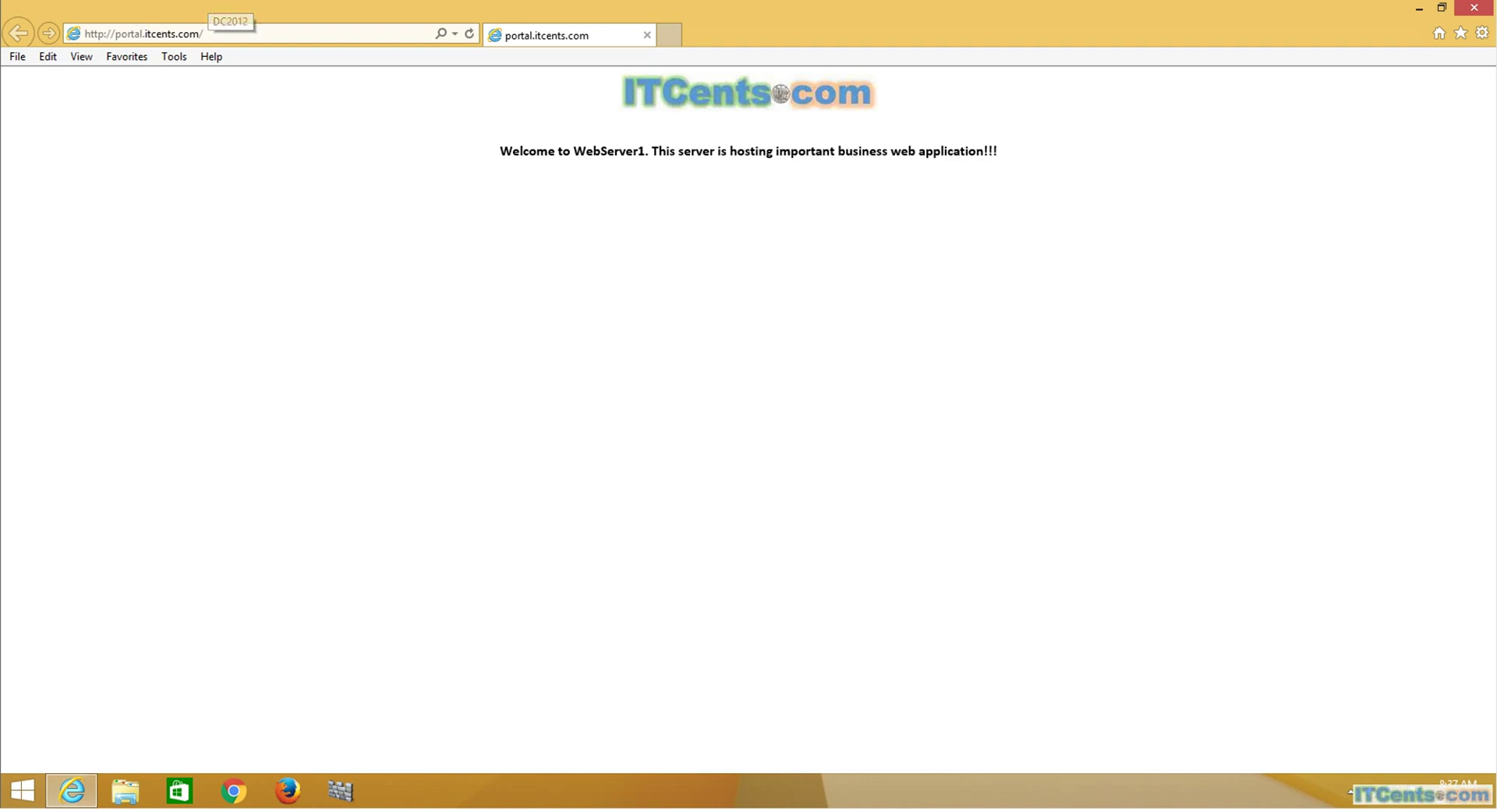
click(811, 11)
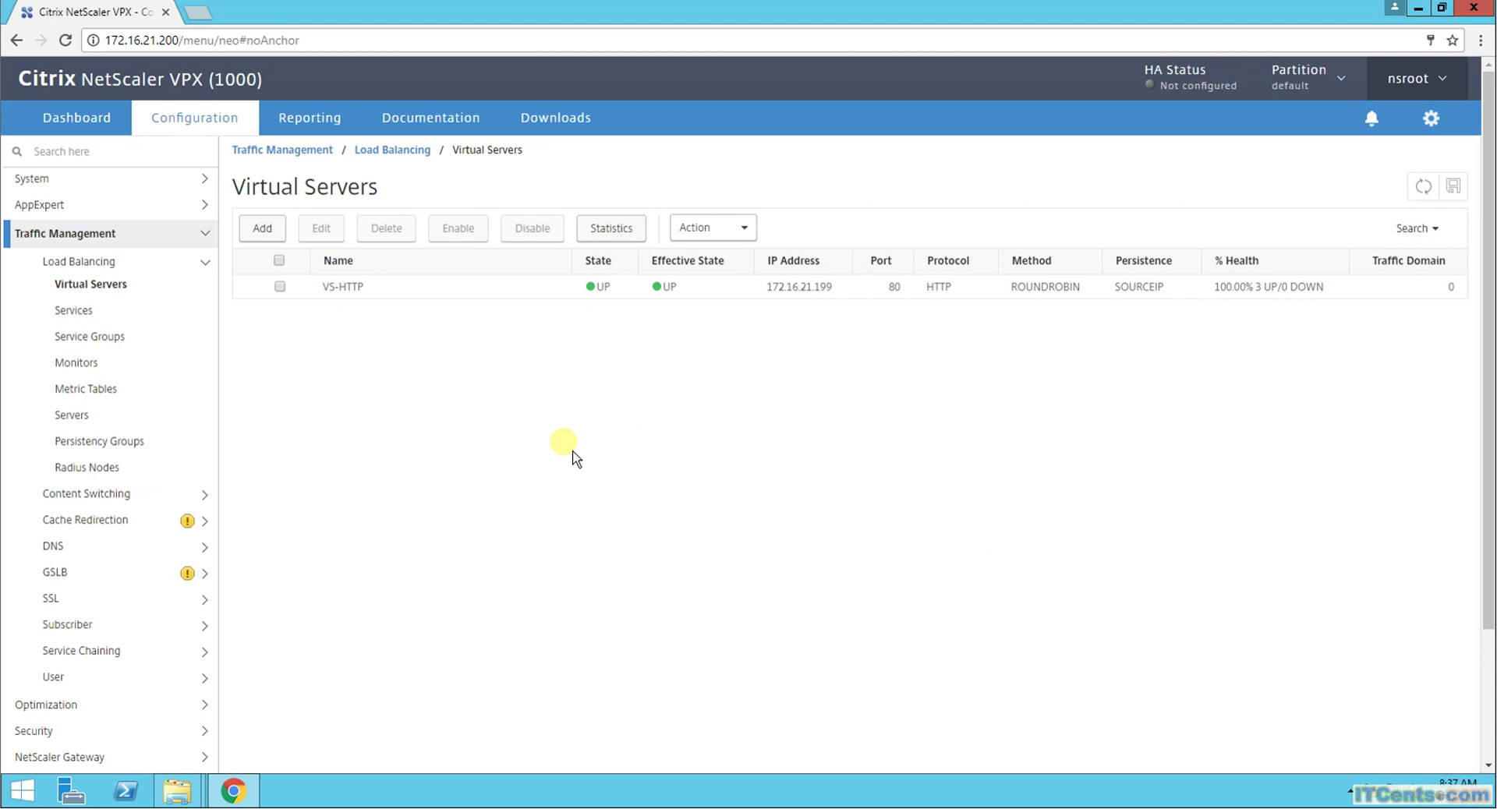
- Change HTTP compression quantum size from 57344 to 50 and disable server-side compression
click(35, 705)
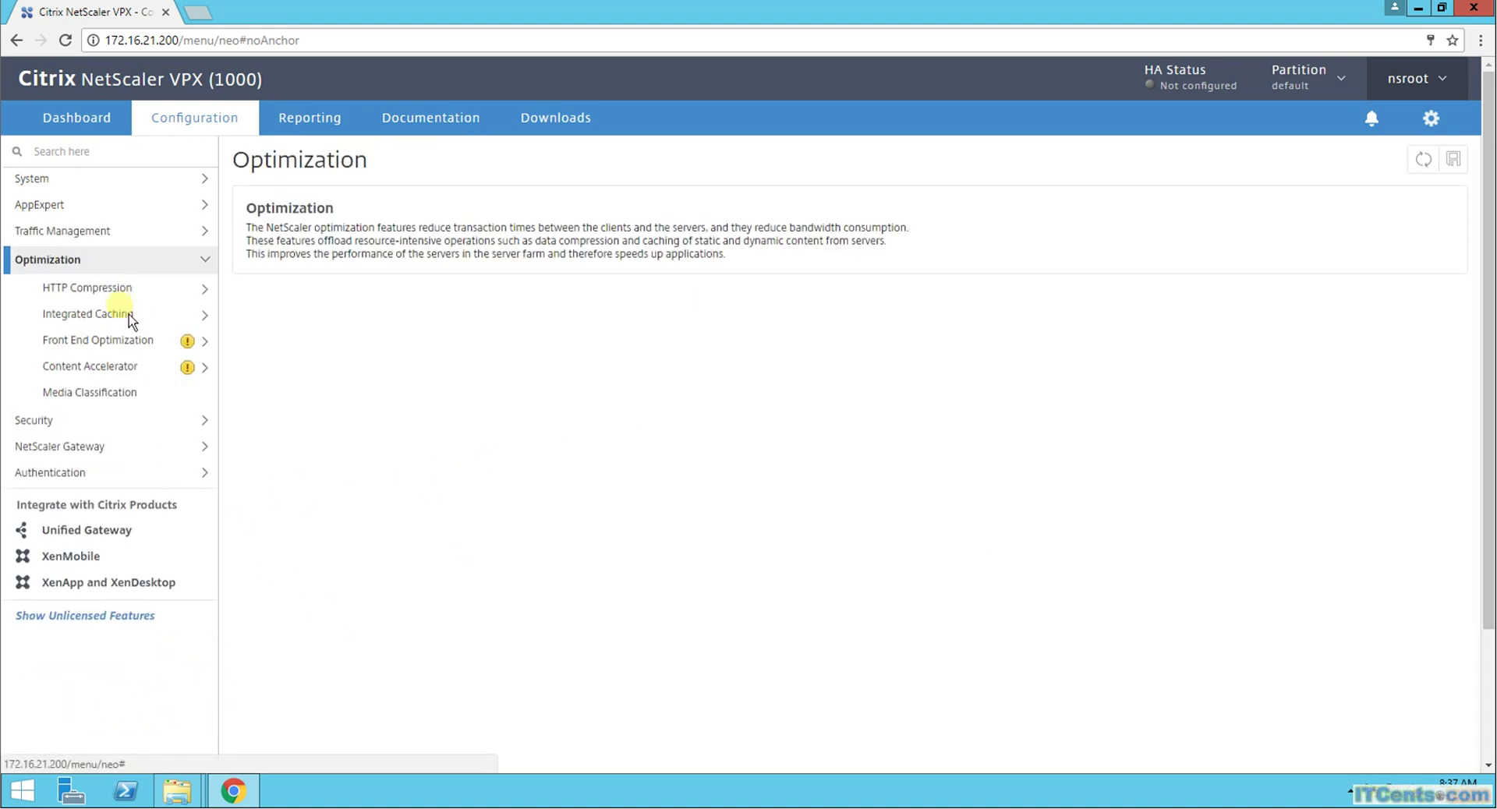
click(107, 290)
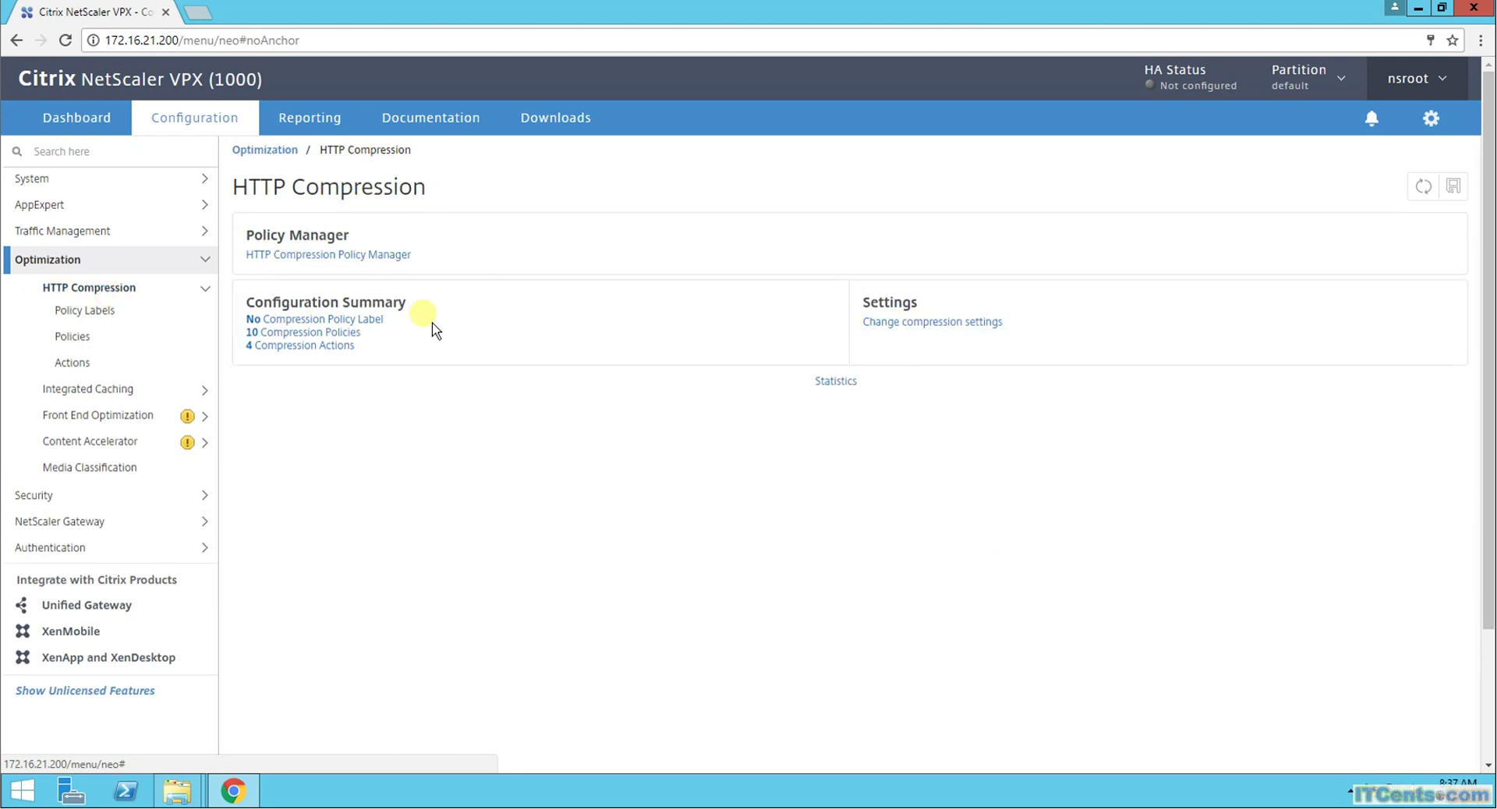
click(953, 323)
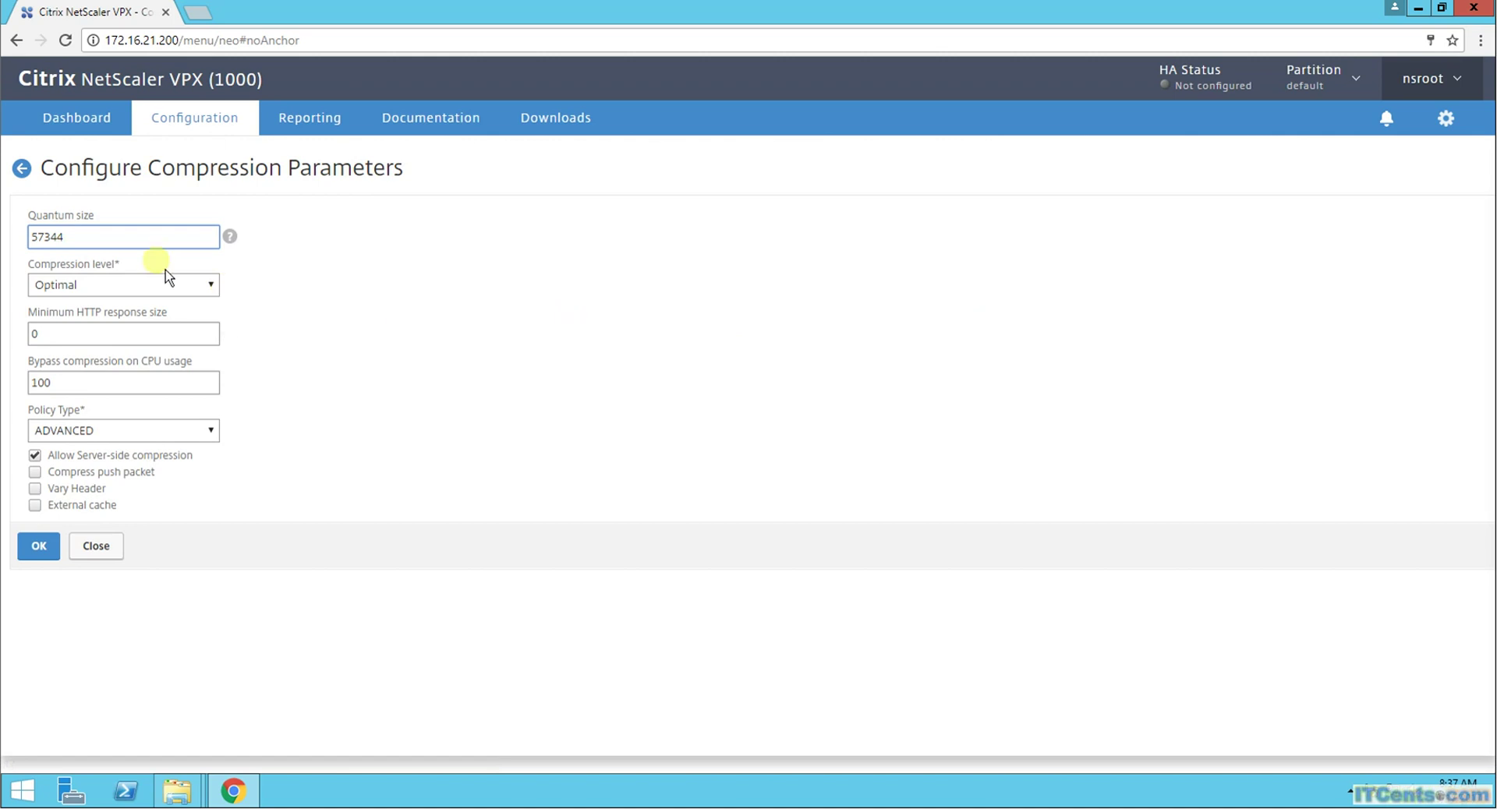
drag(74, 236, 24, 236)
text(50)
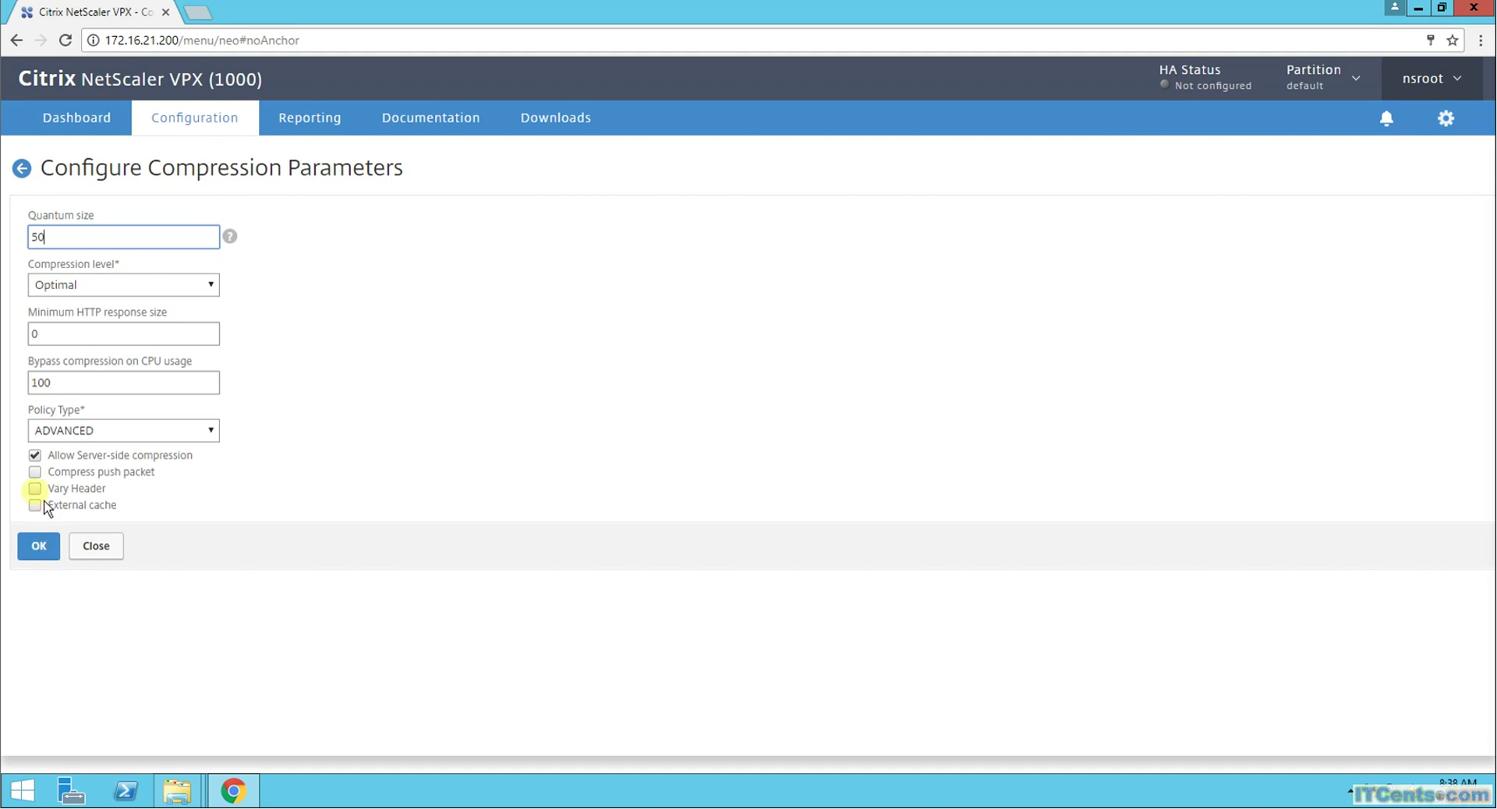
click(45, 472)
mouse_move(208, 466)
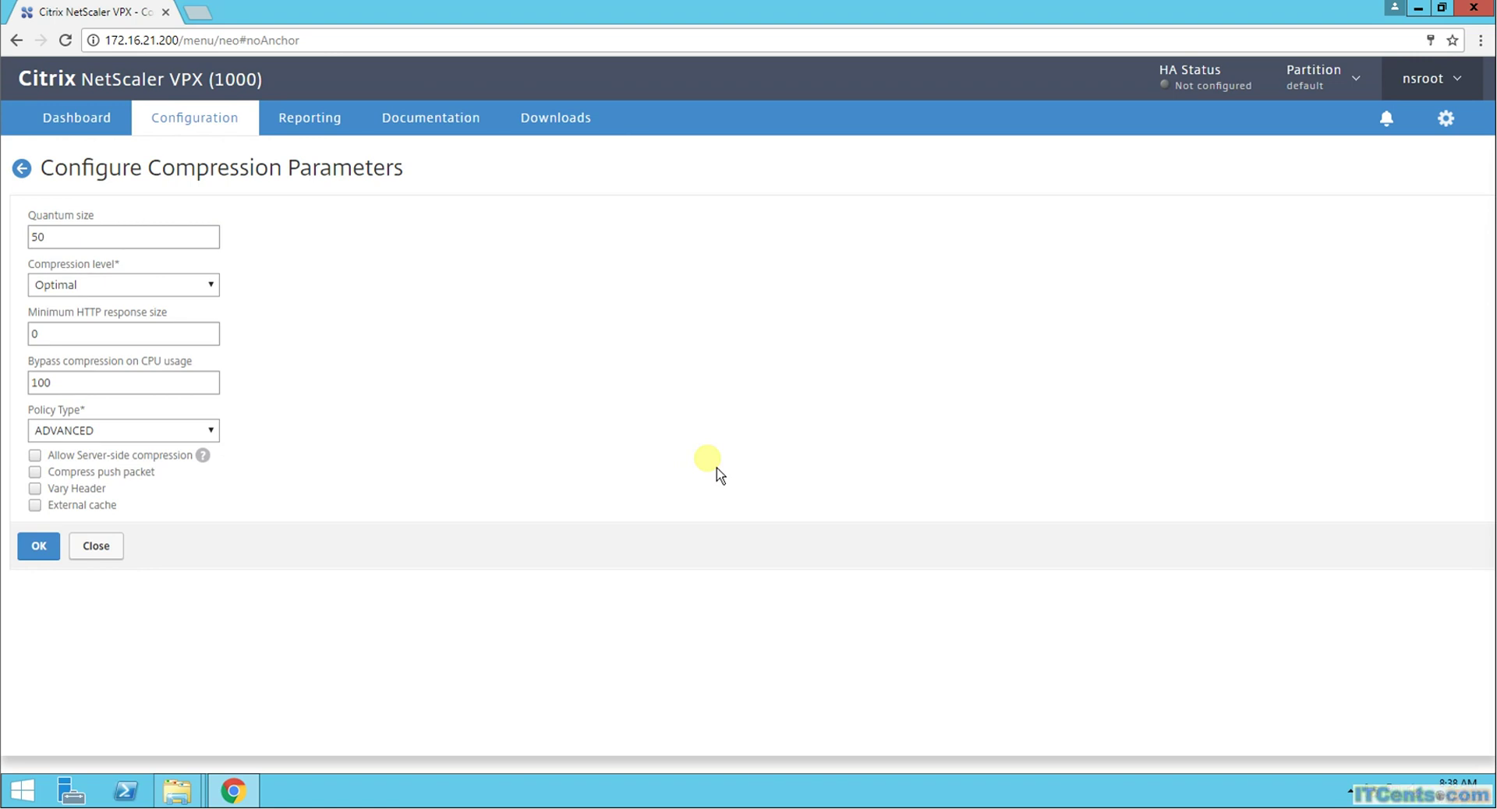
click(40, 548)
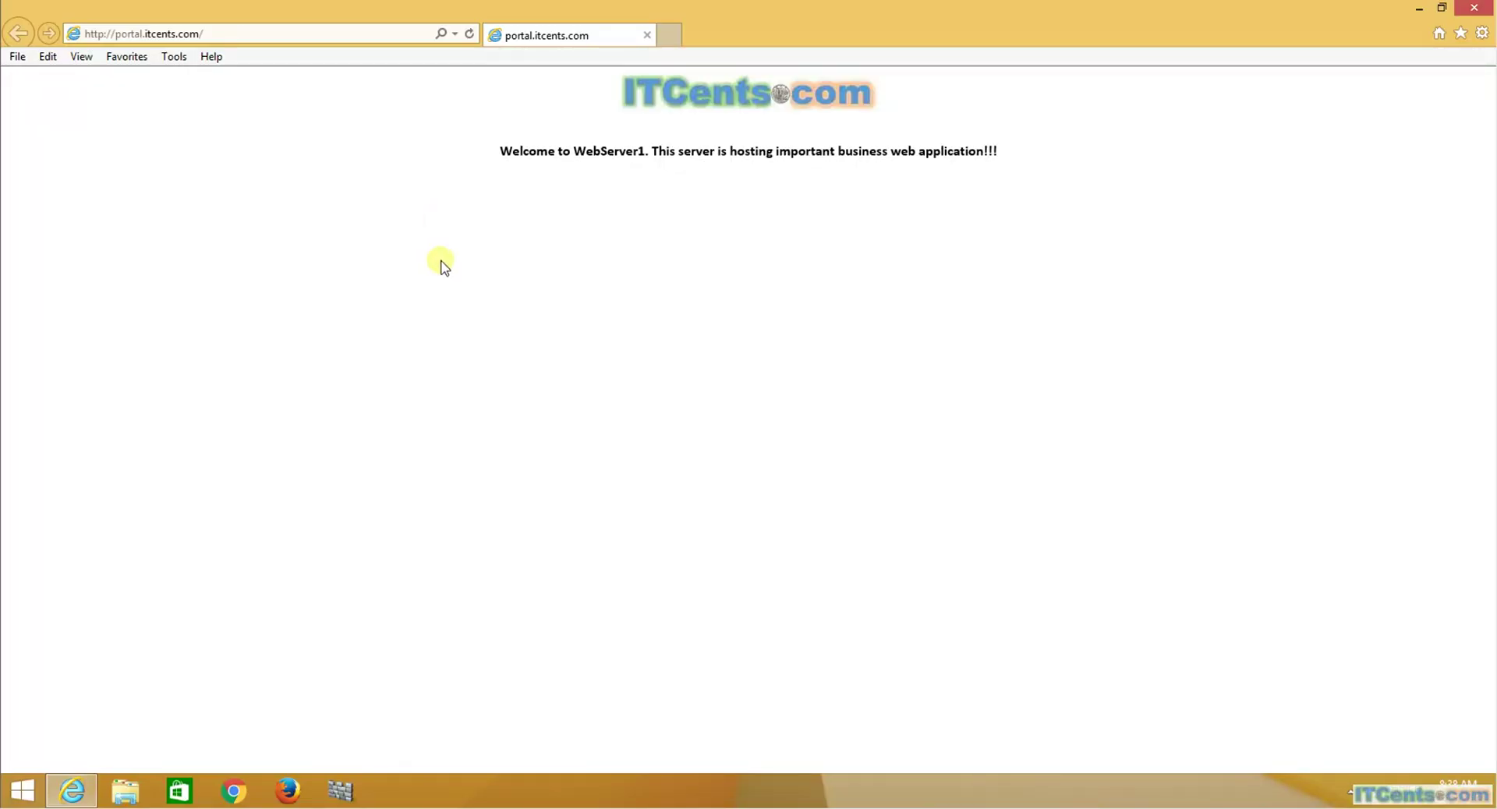
- Reload portal.itcents.com three times to confirm WebServer1 answers
click(471, 35)
click(471, 35)
click(471, 35)
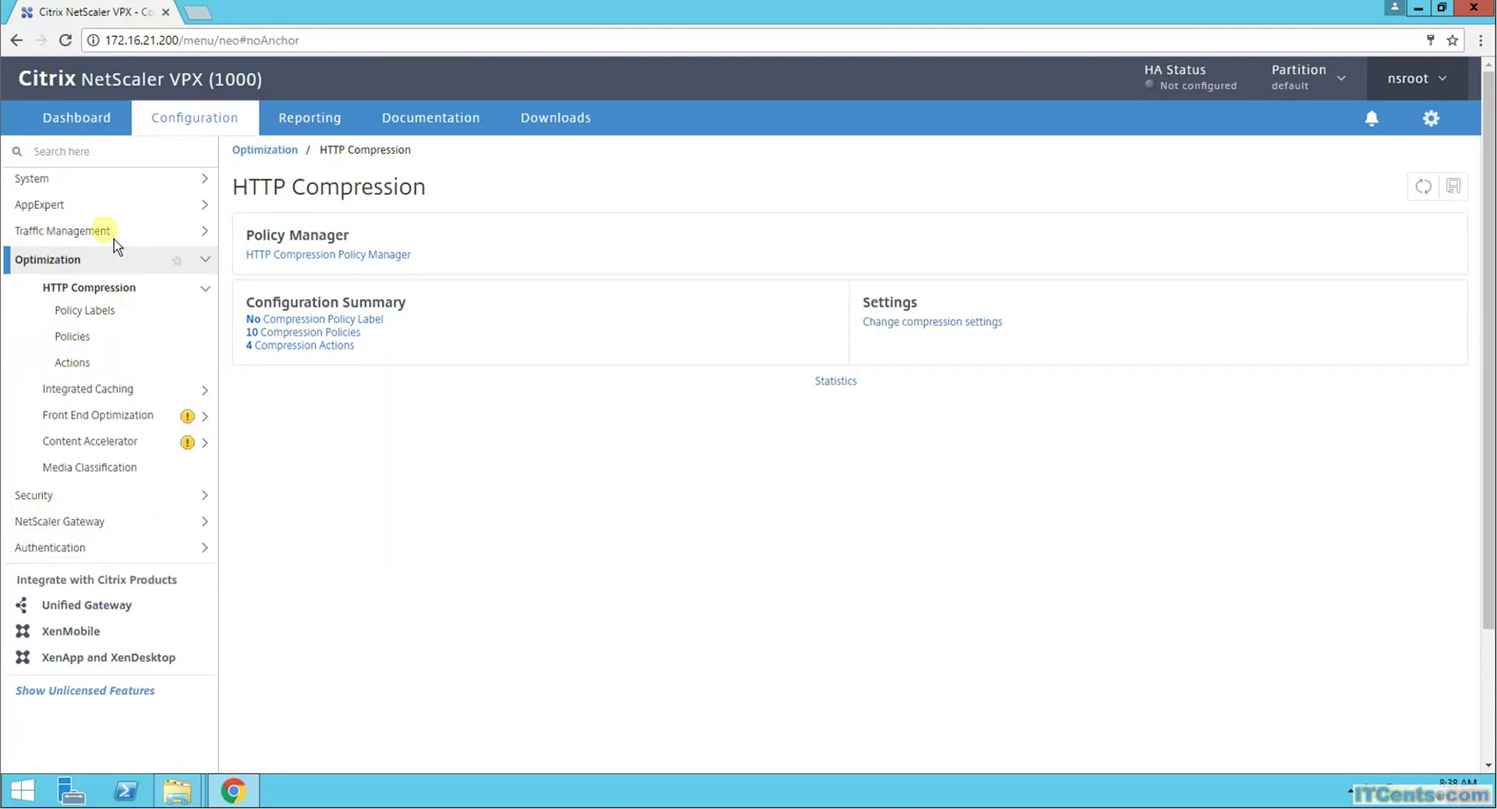
- Open the System Dashboard and review the overview statistics, including the Up since explanation
click(60, 184)
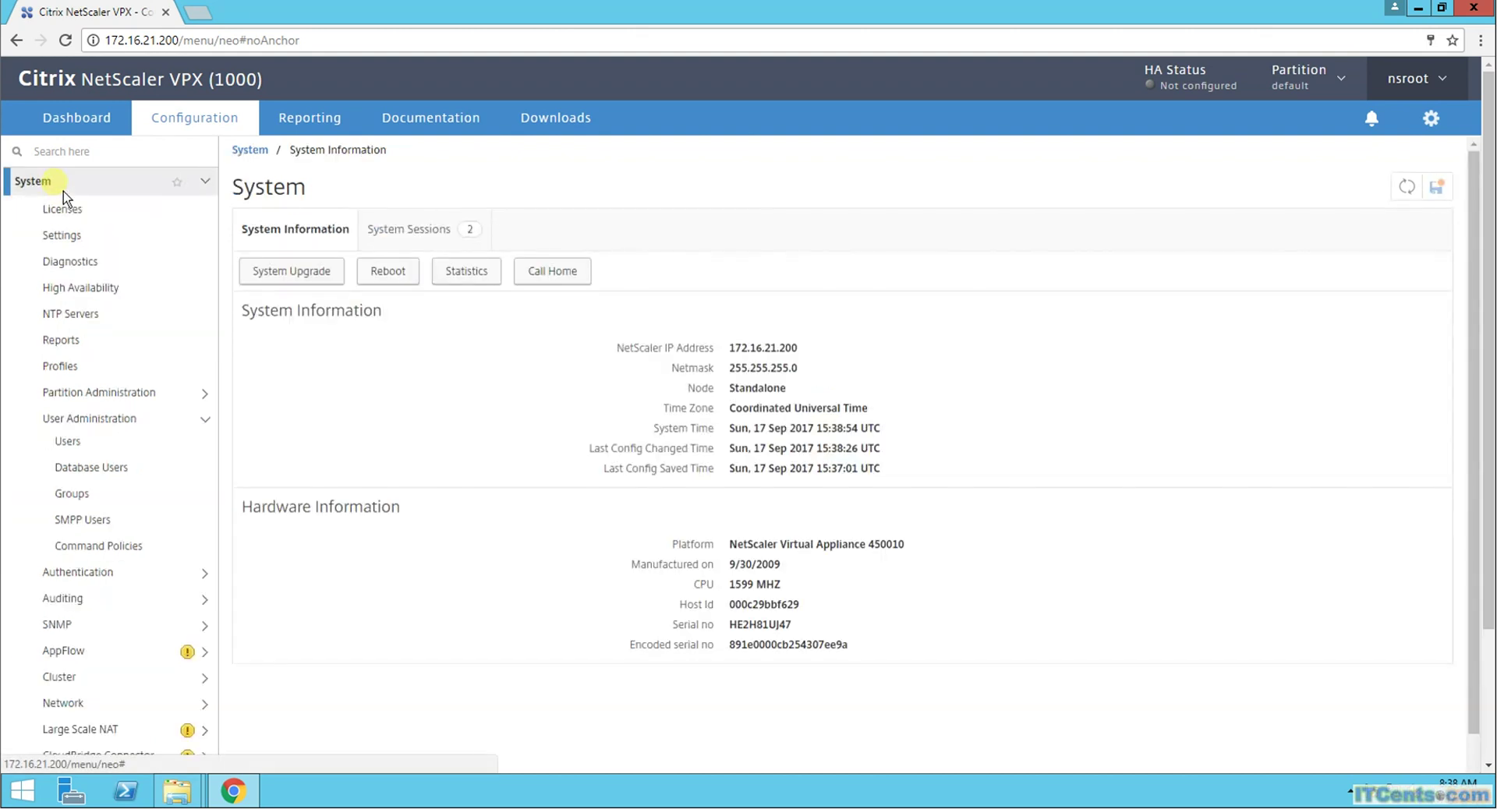
click(74, 115)
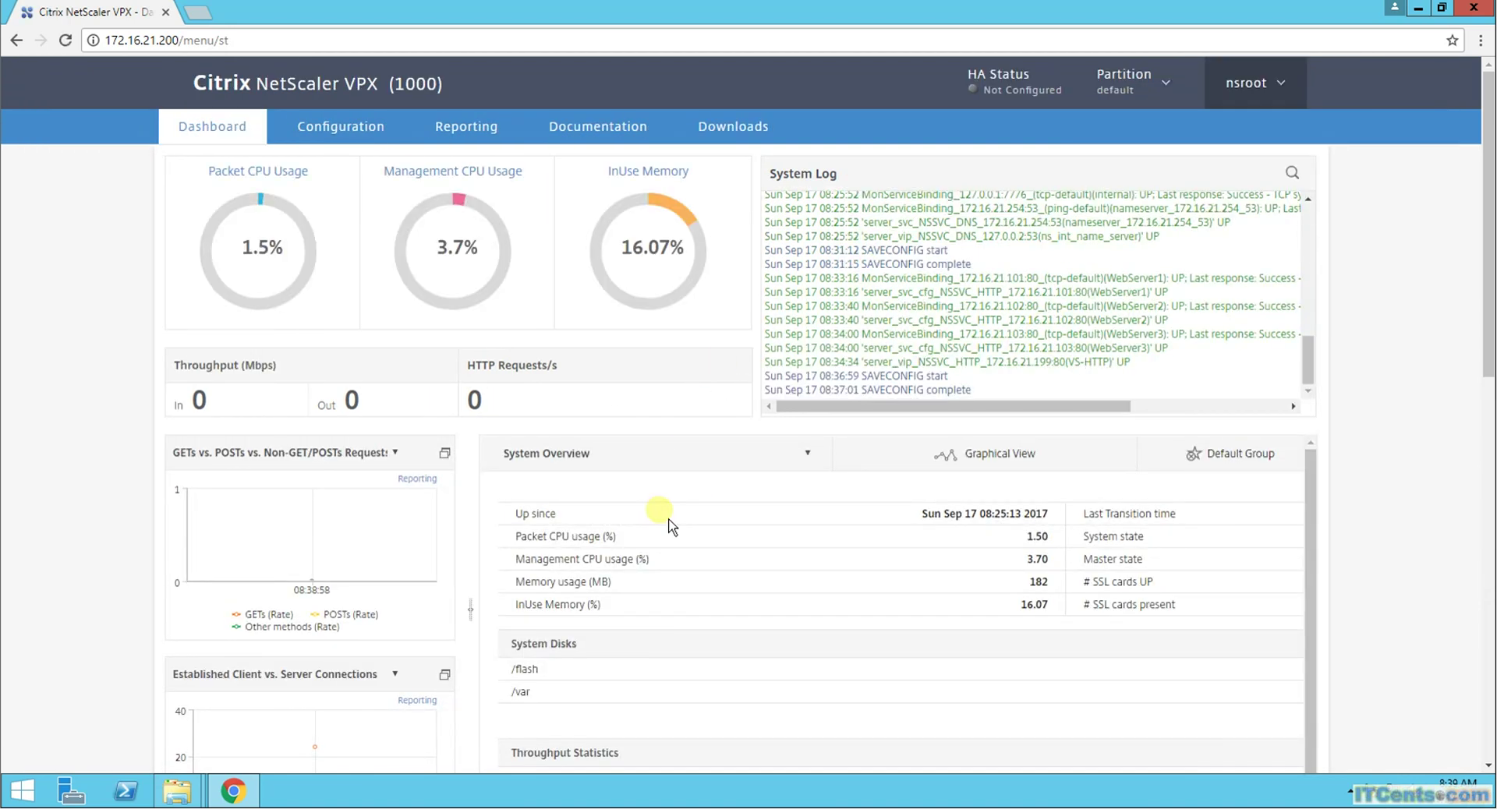
mouse_move(669, 524)
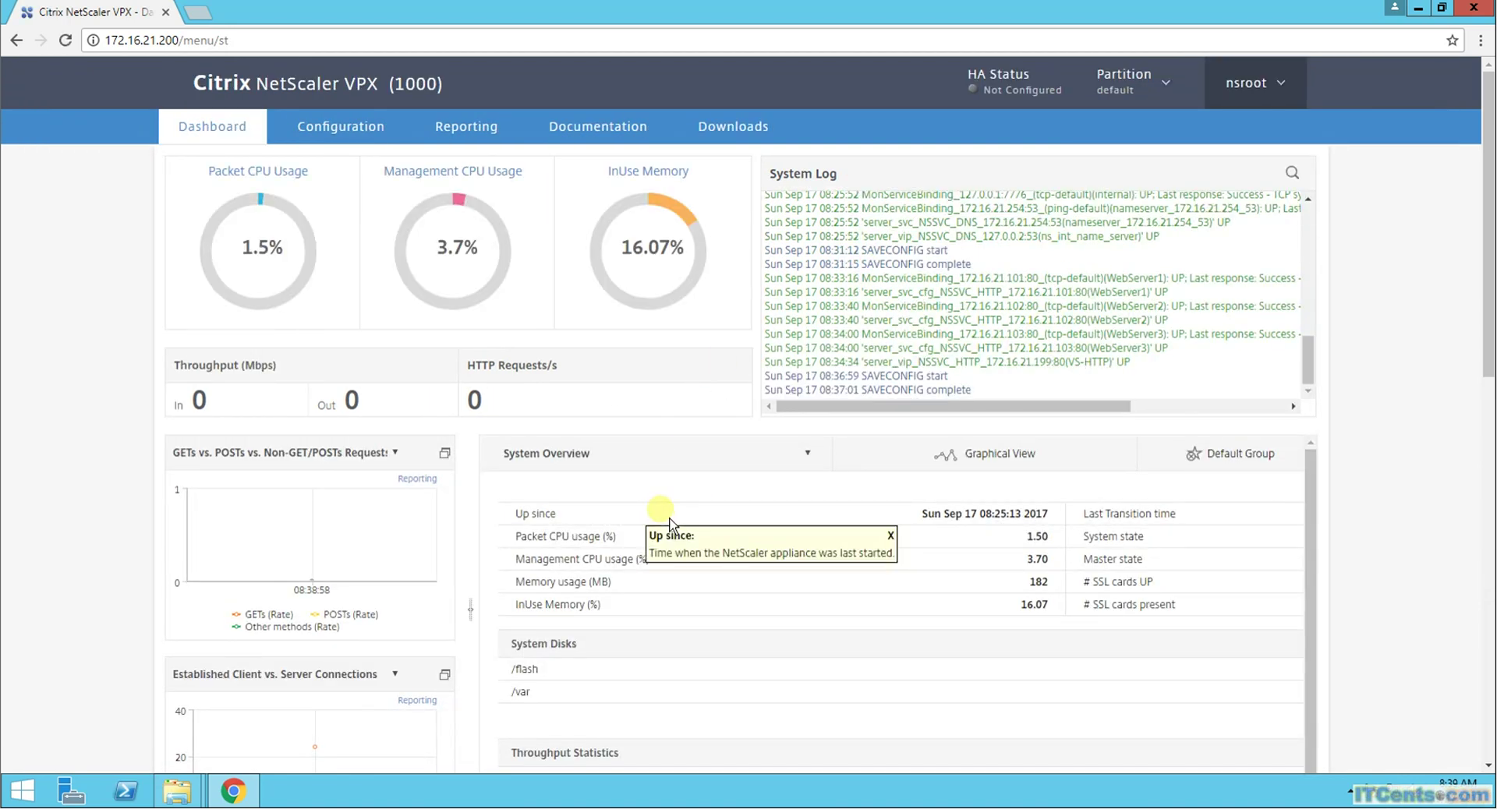
scroll(668, 524, down, 3)
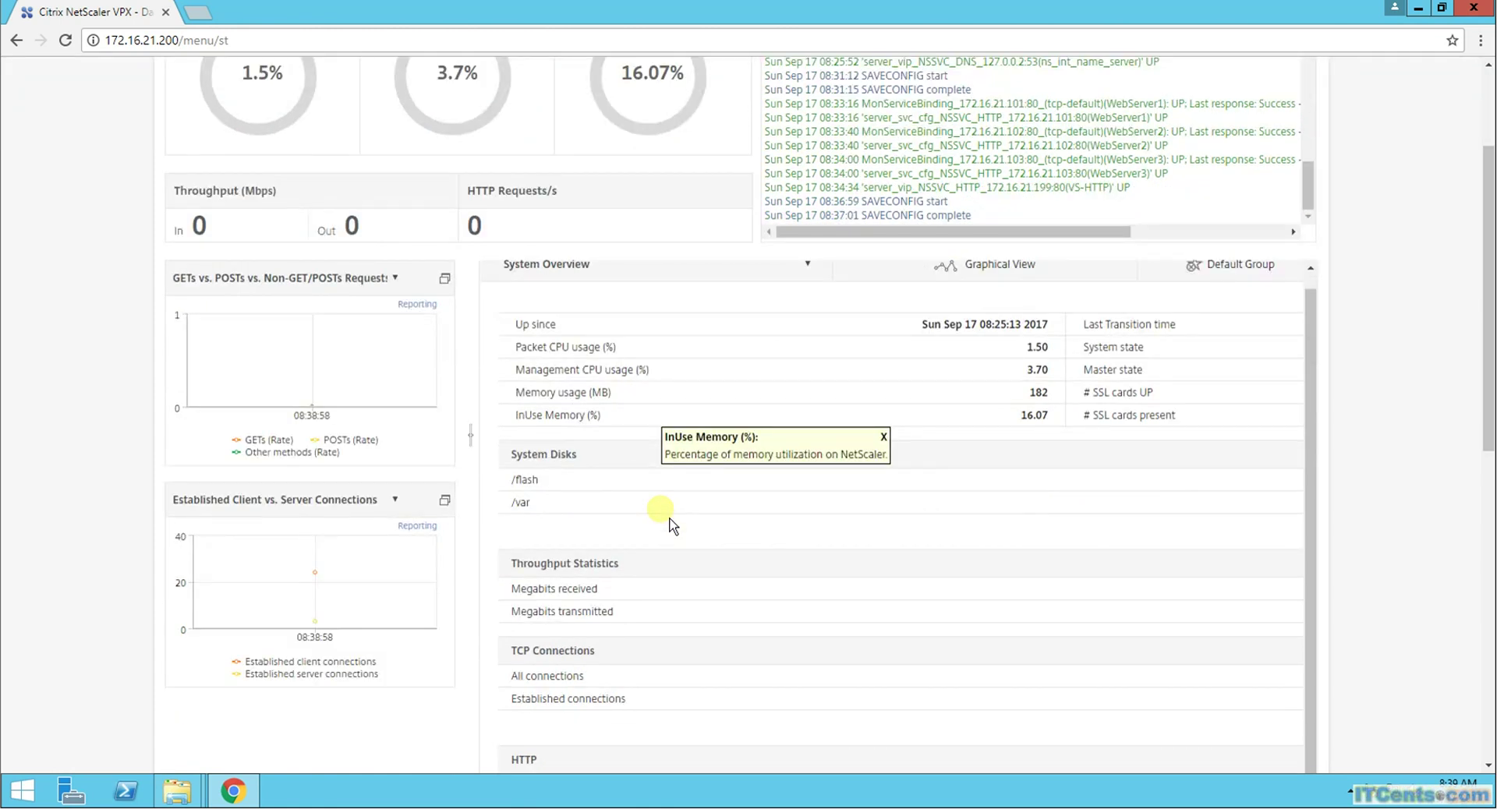
scroll(669, 524, down, 7)
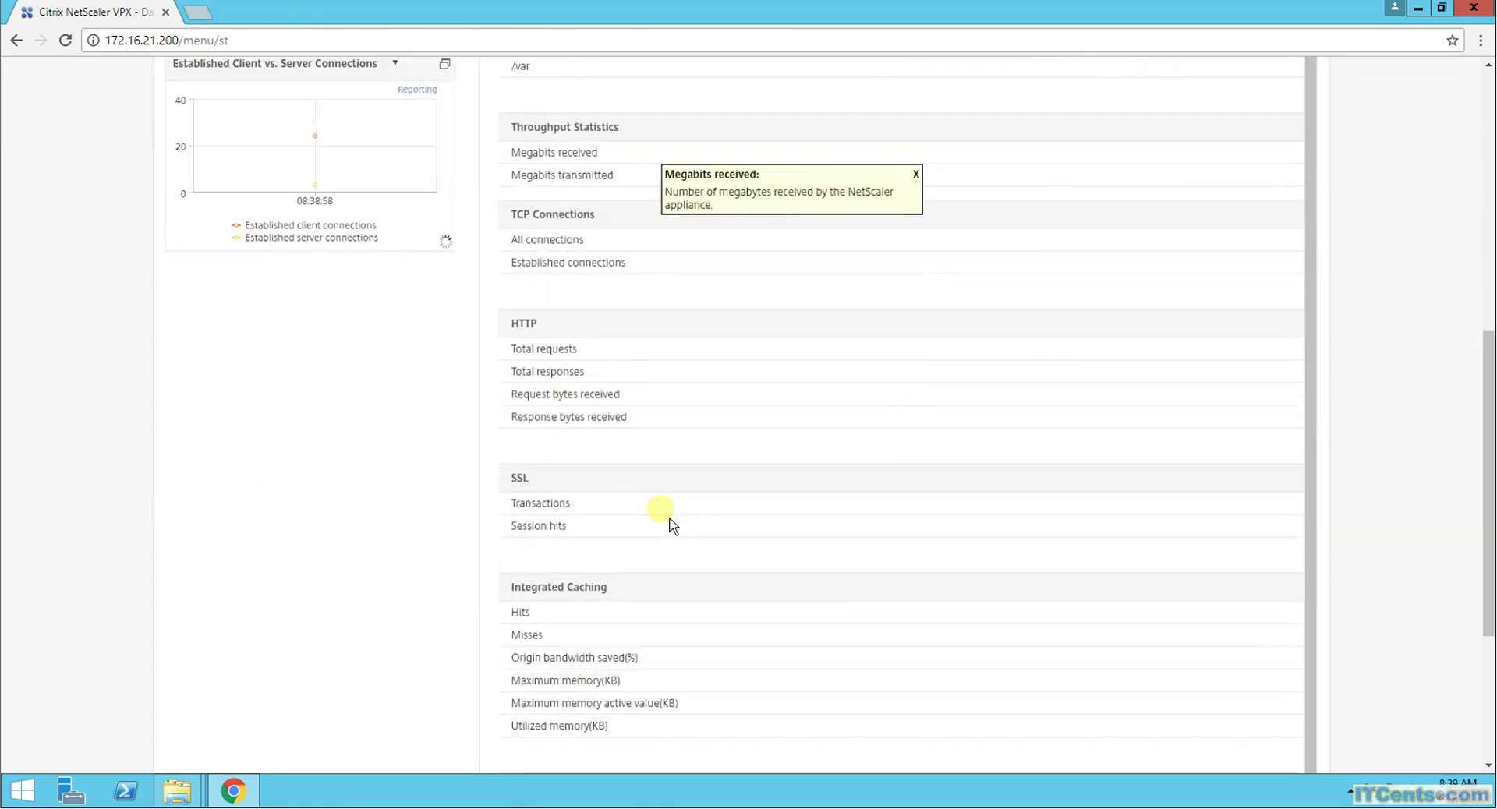
scroll(669, 523, down, 5)
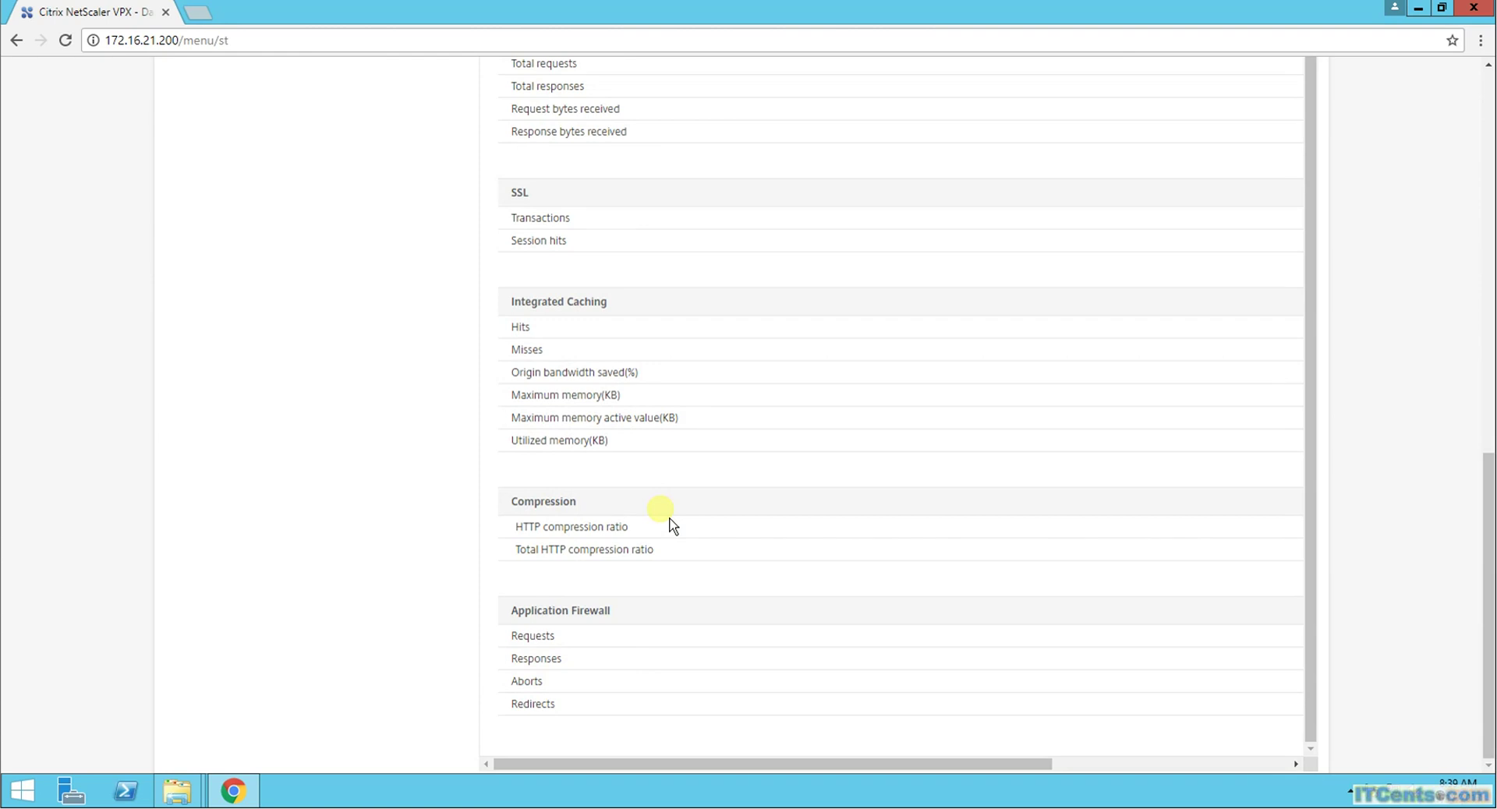
scroll(669, 523, up, 10)
scroll(669, 524, up, 5)
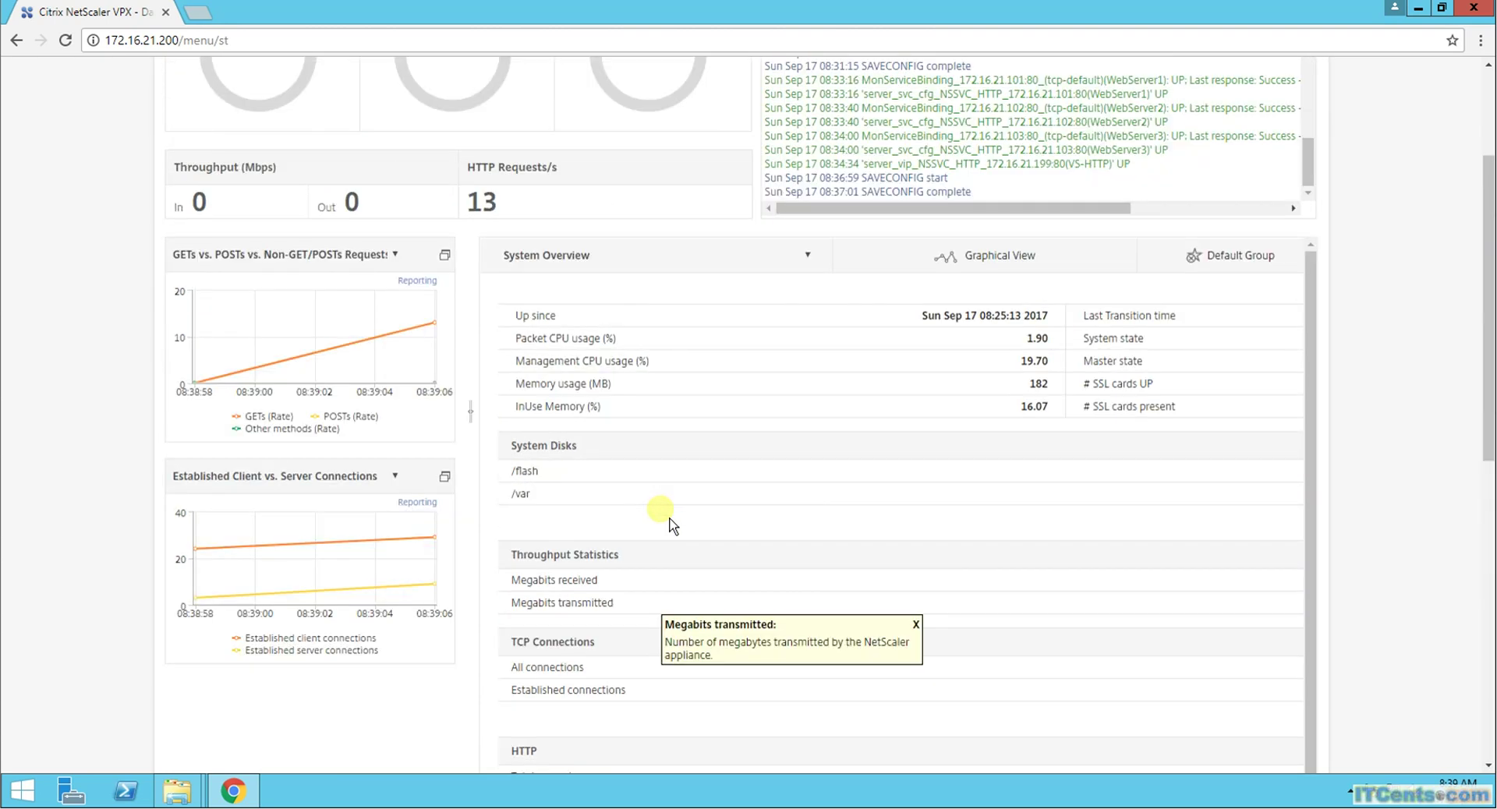
click(668, 519)
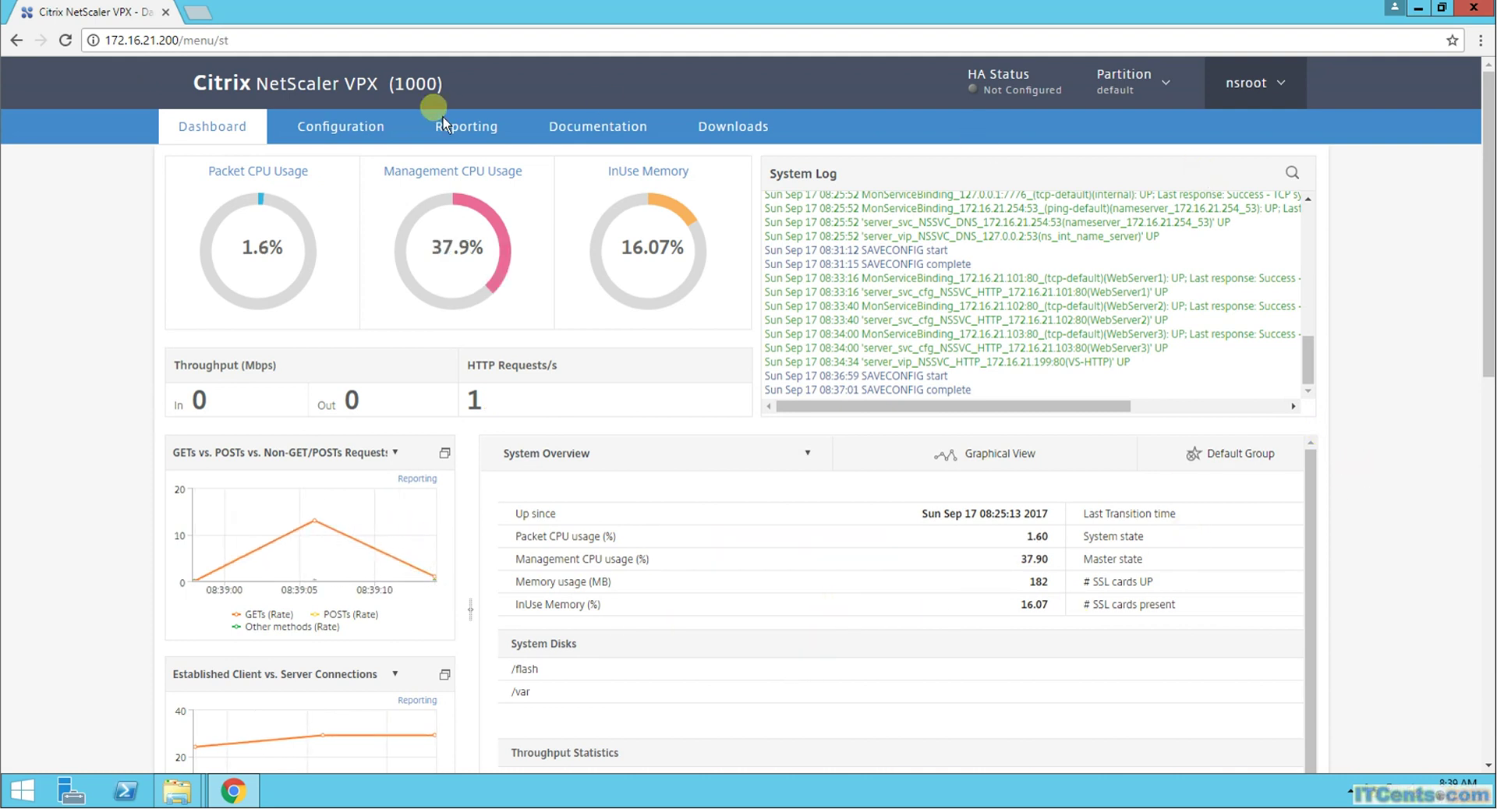
- Switch back to the Configuration tab to show the System Information page
click(375, 139)
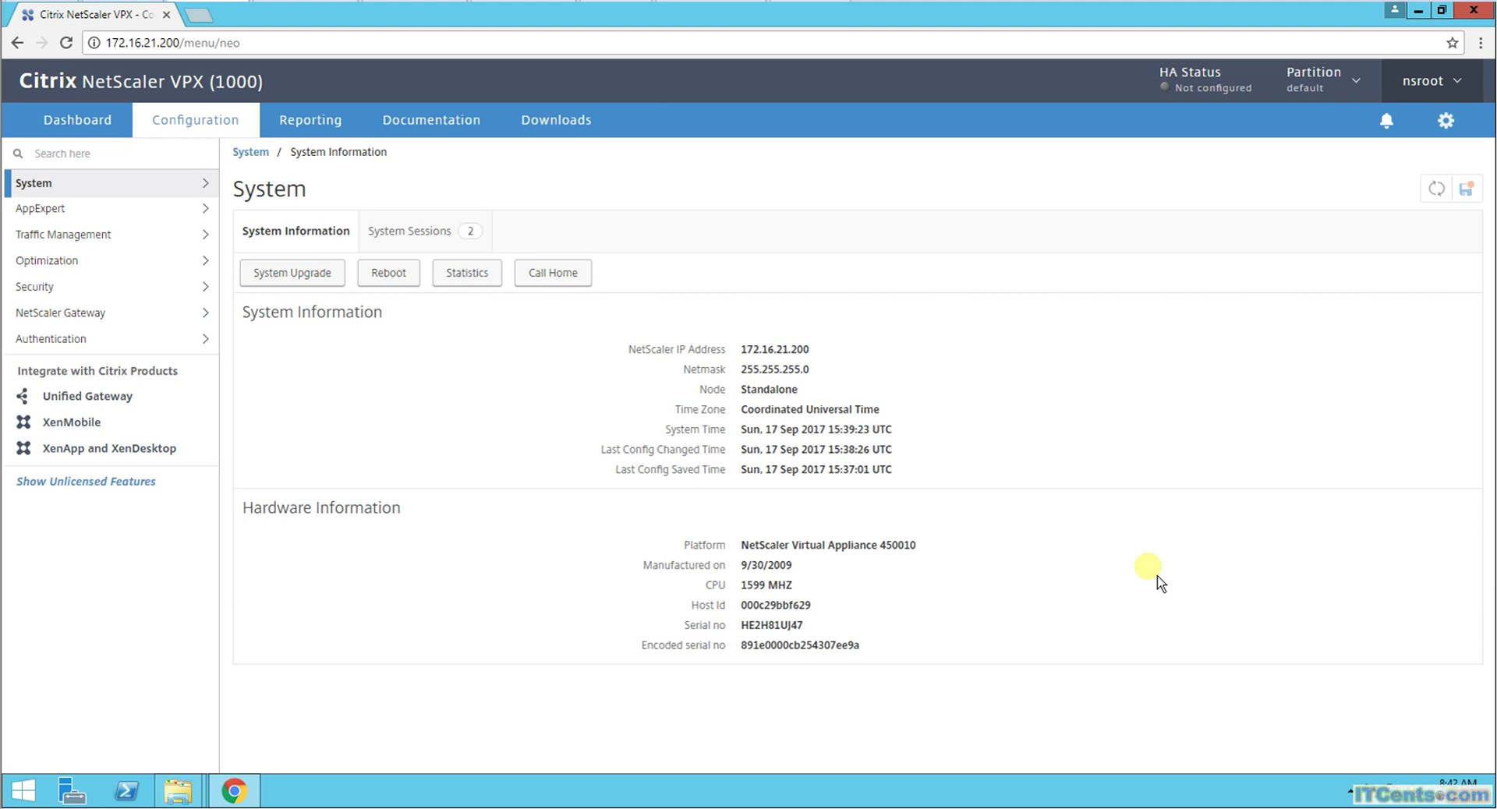
- Save the running configuration and go to System > Backup and Restore to begin a backup
click(1478, 204)
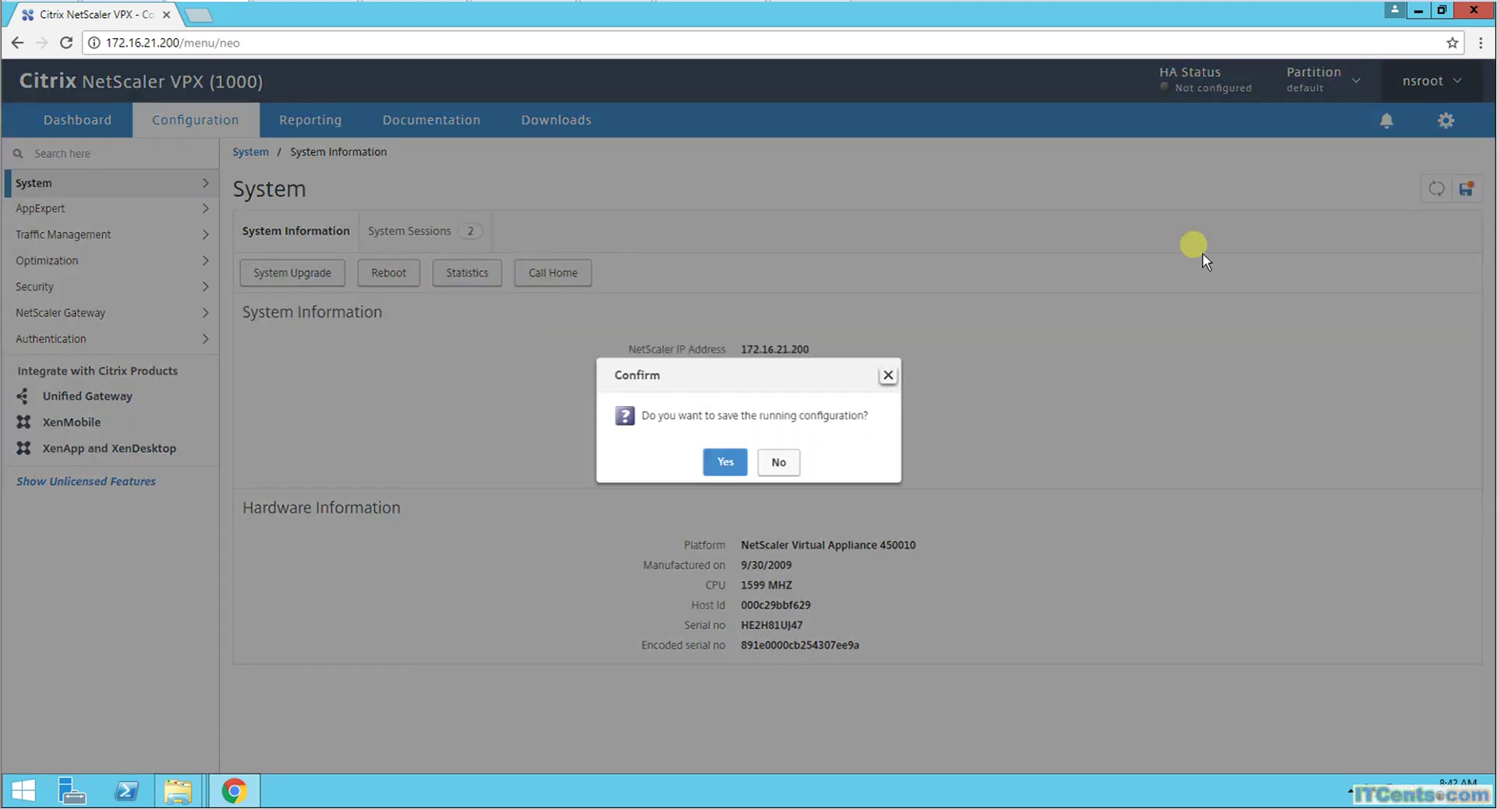
click(723, 462)
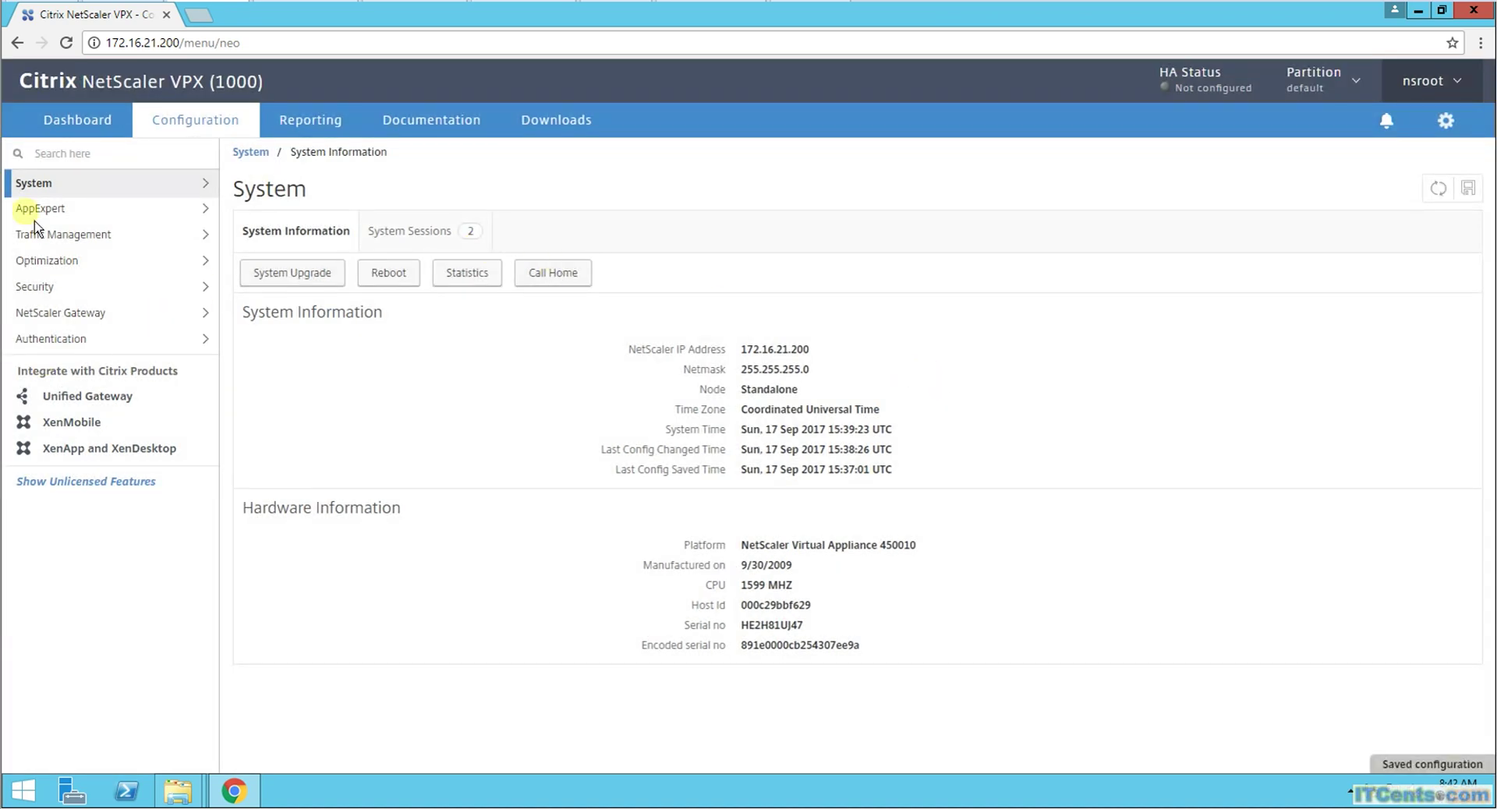
click(214, 193)
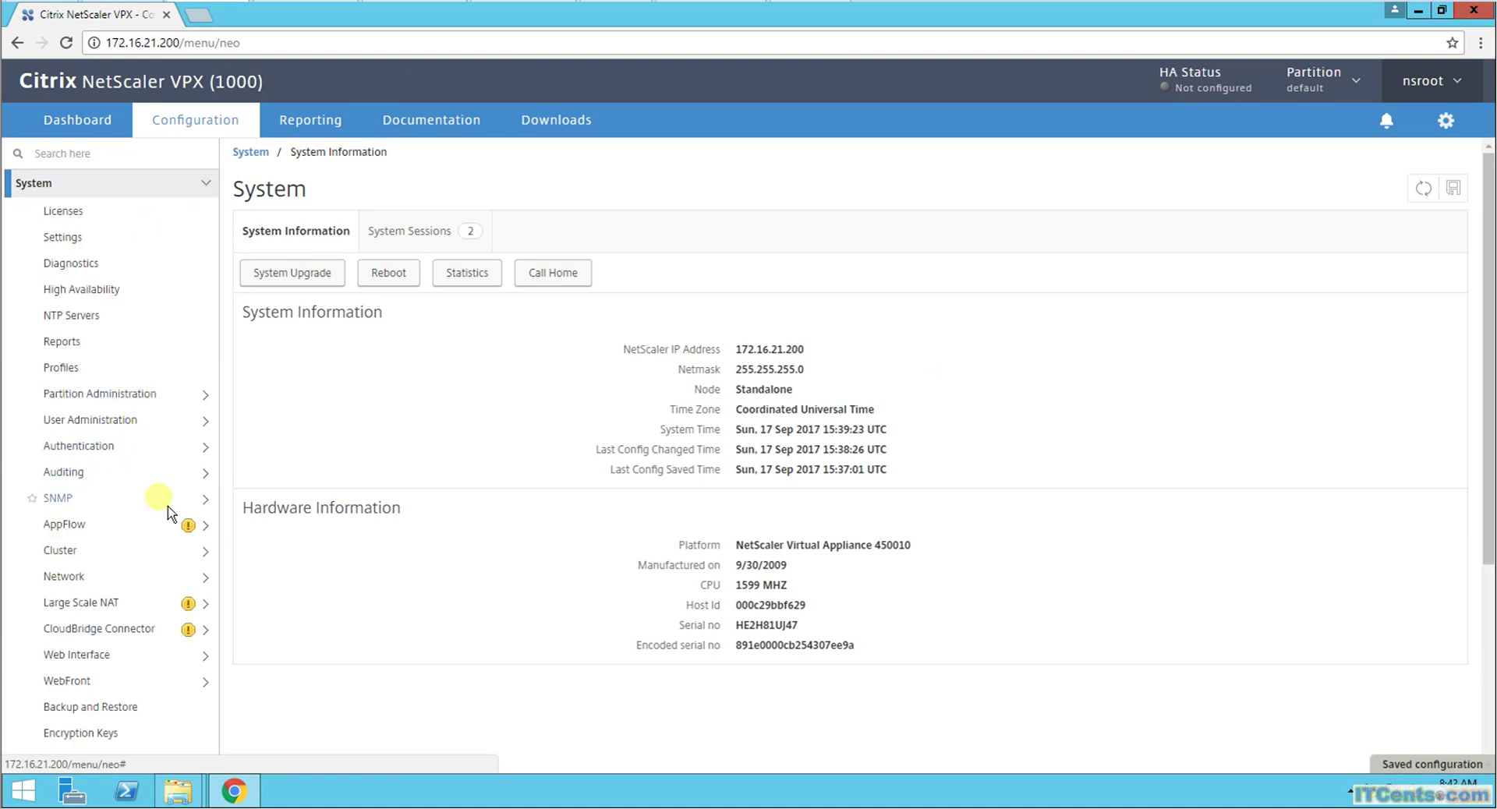
scroll(167, 499, down, 4)
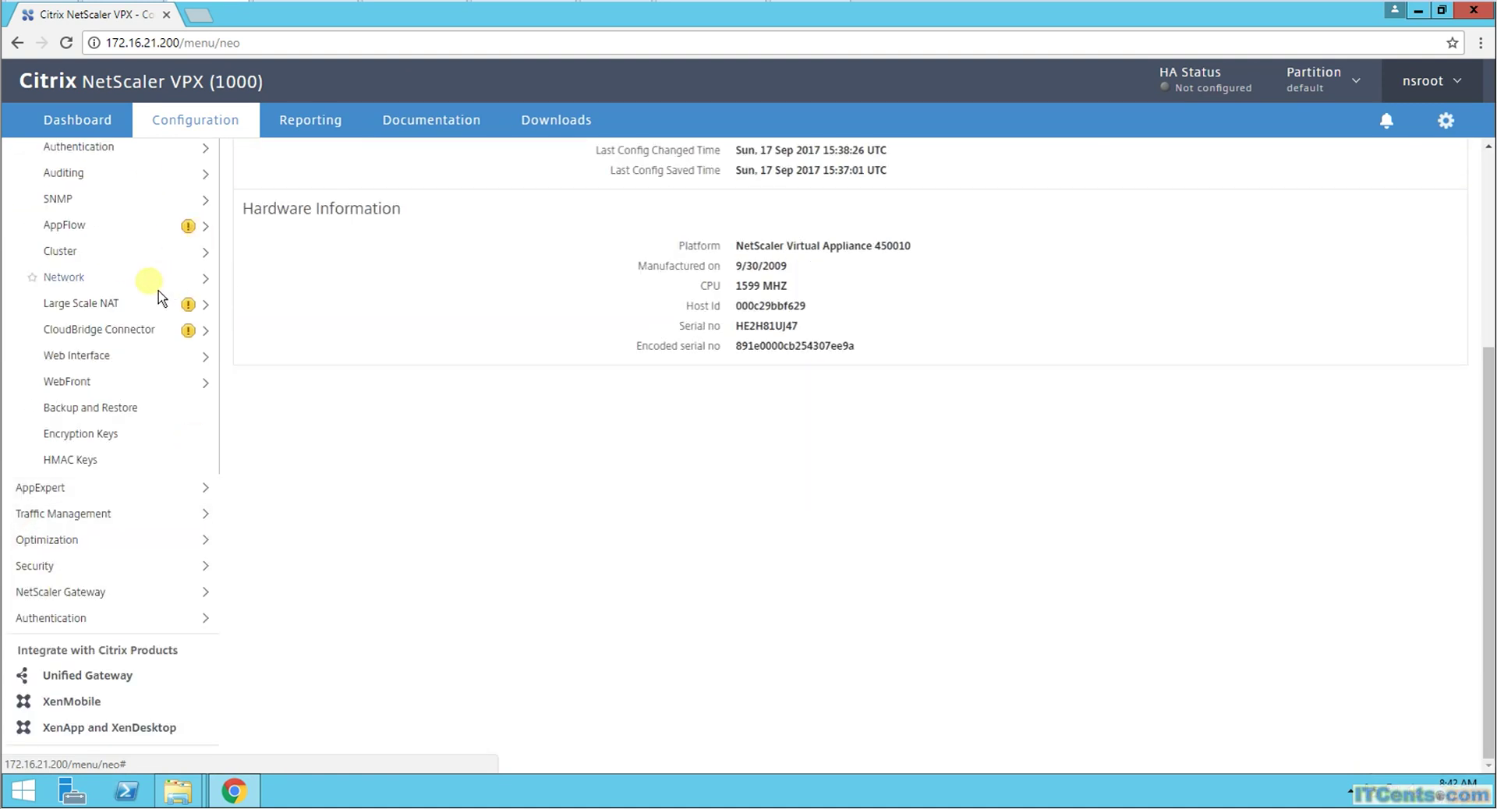
click(129, 408)
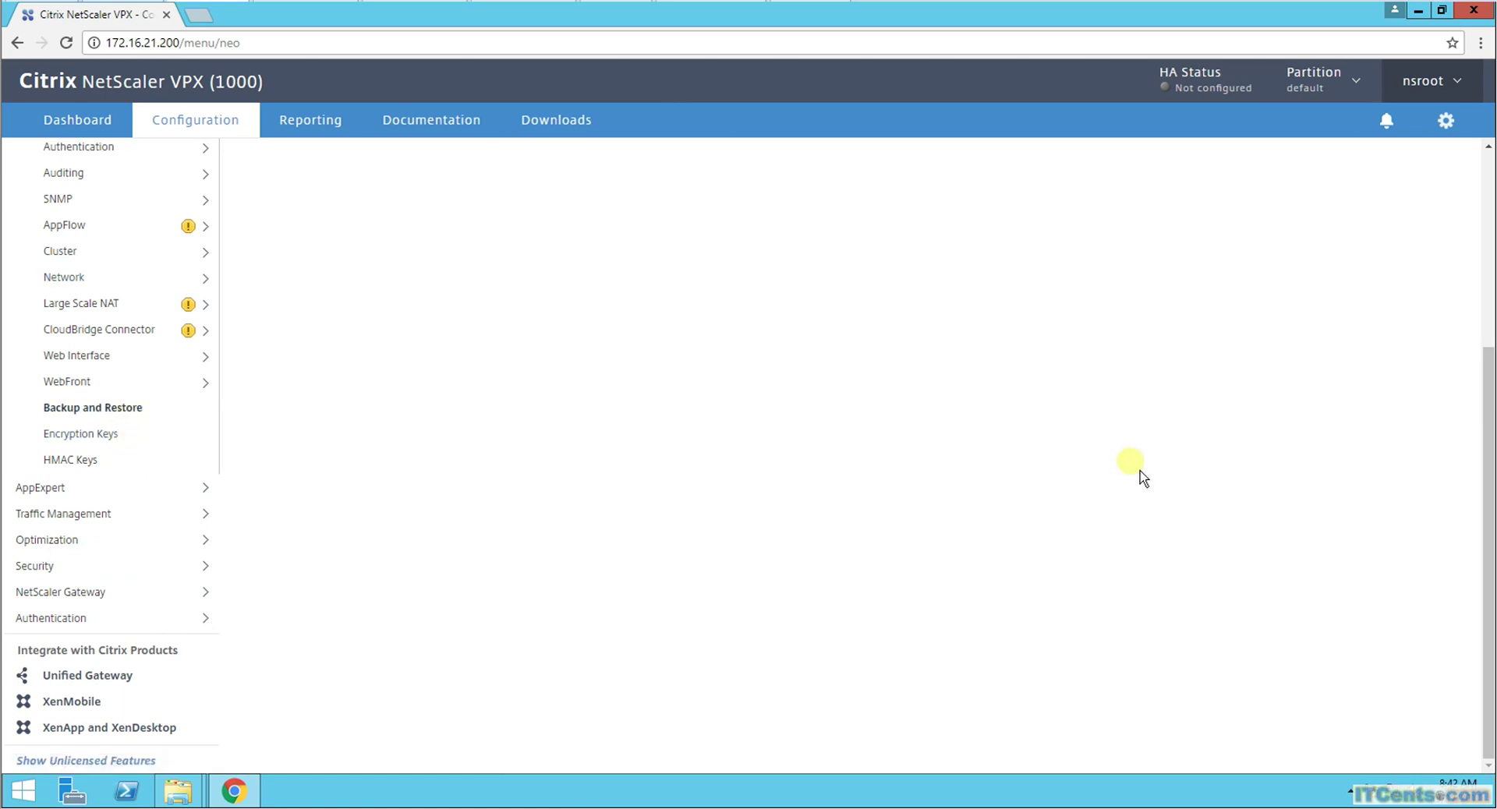
click(280, 324)
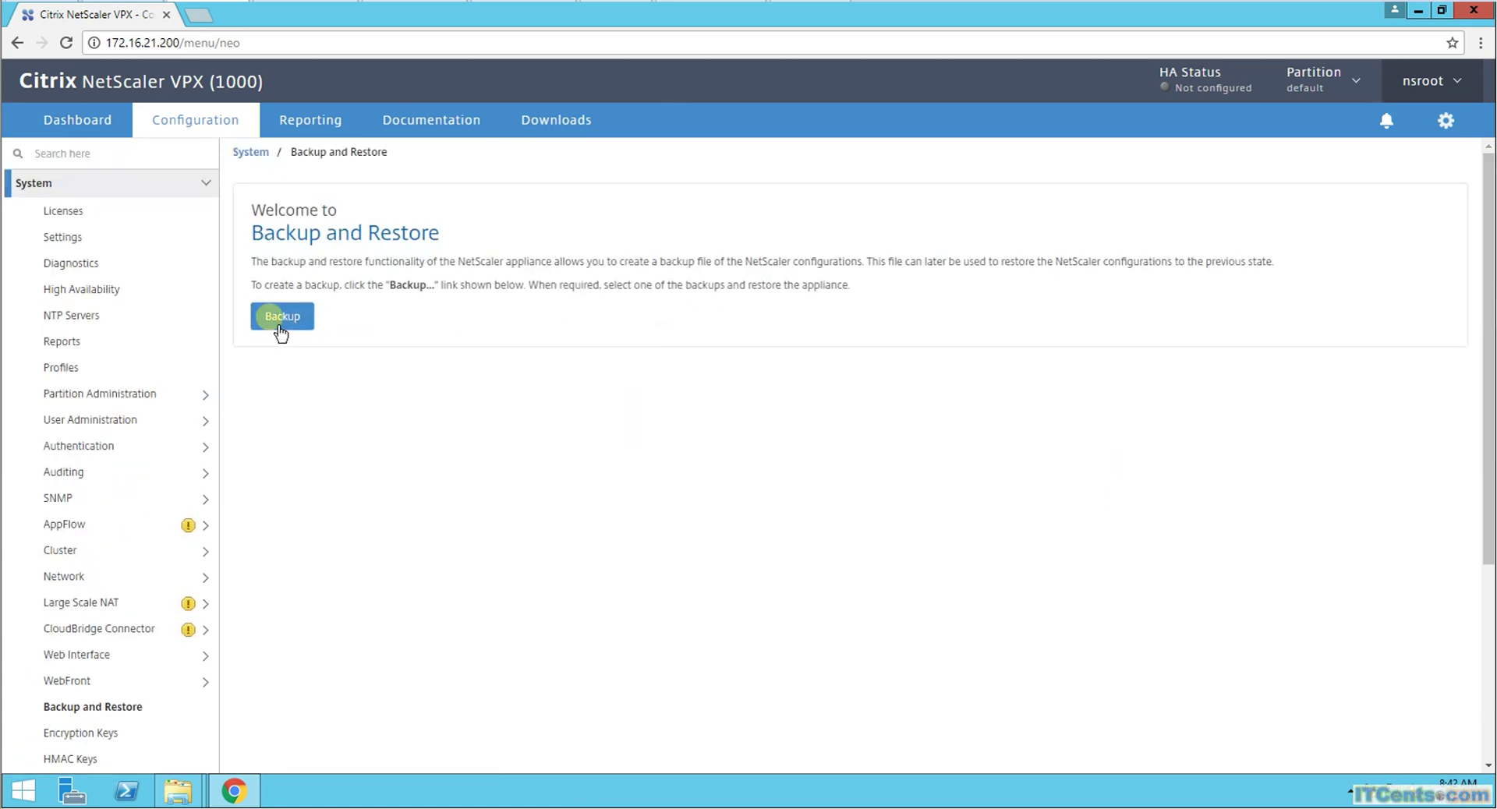
- Create a Full-level backup named NSVPX-BKP180917
click(292, 320)
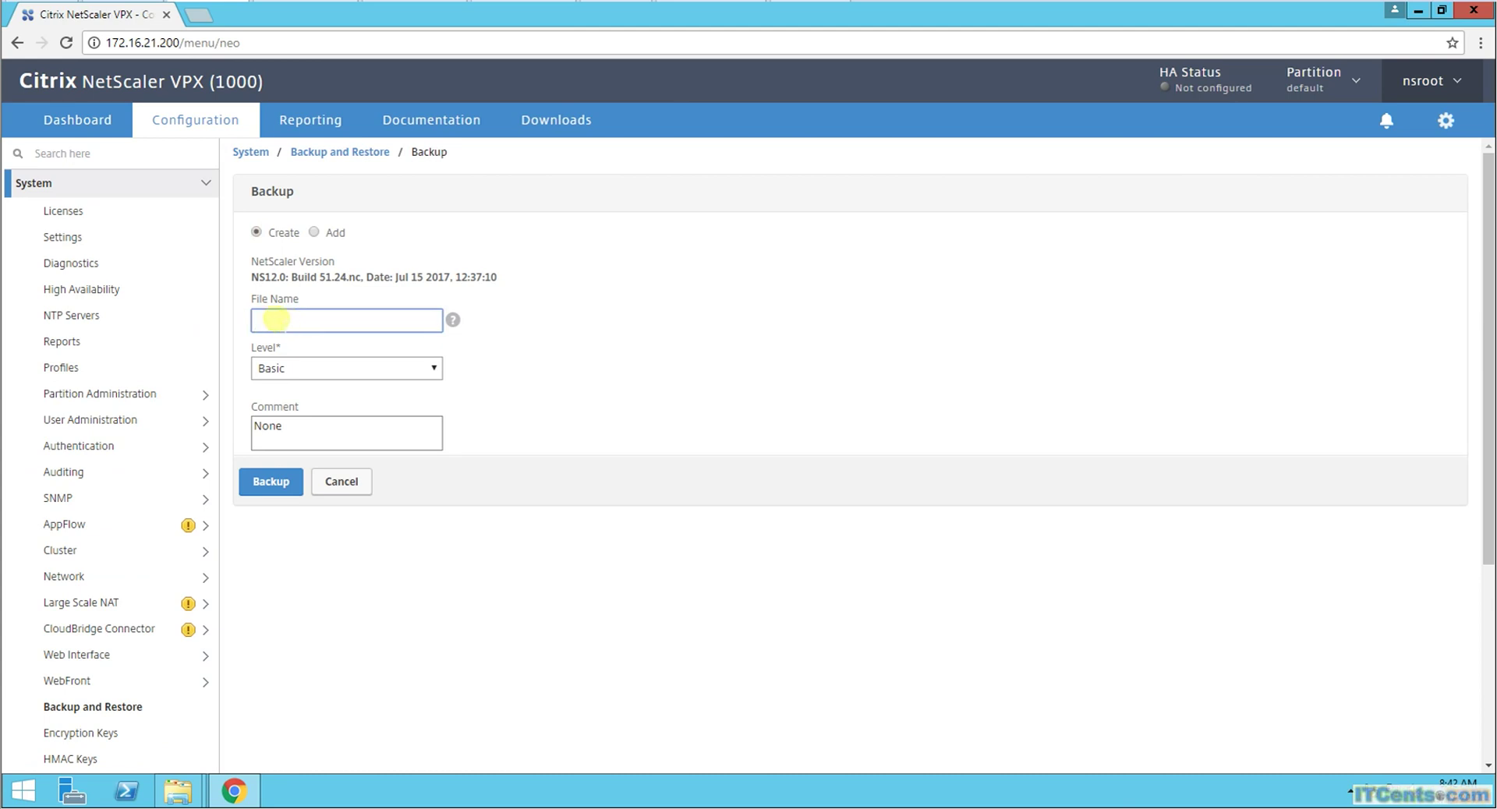
text(NSVPX-BKP180917)
click(394, 368)
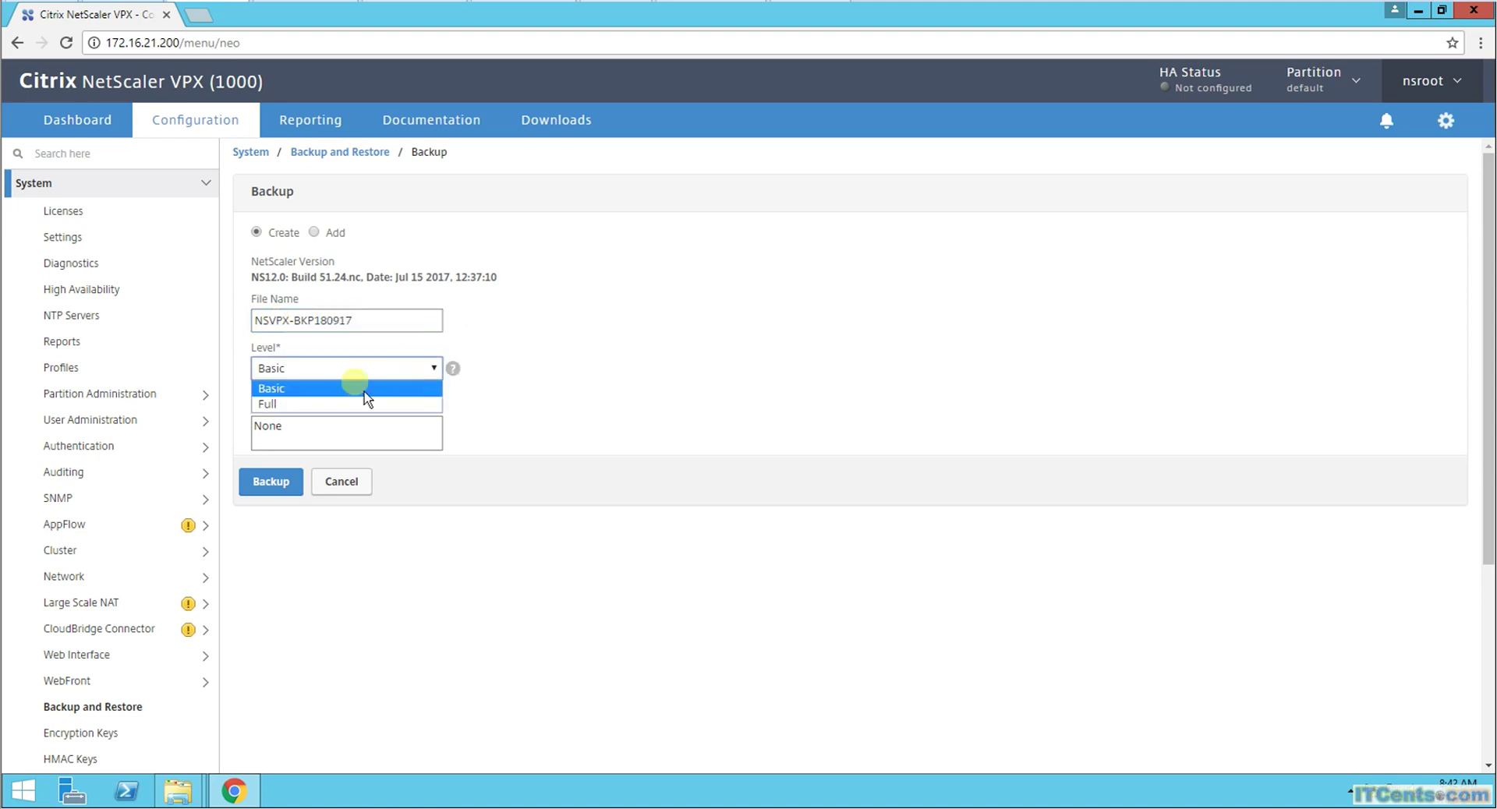
click(286, 403)
click(281, 487)
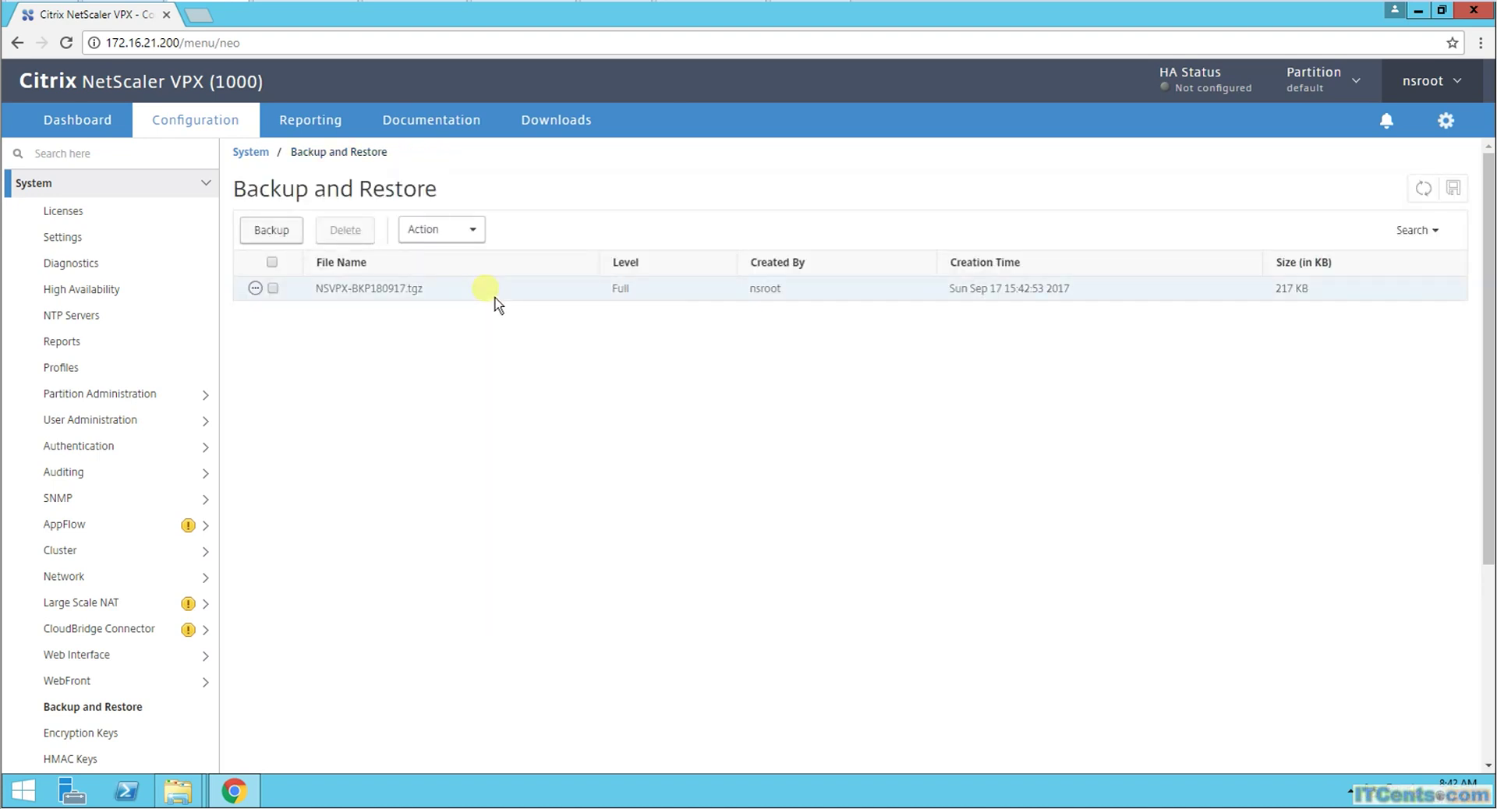
- Download NSVPX-BKP180917.tgz to this computer and return to the System overview
click(274, 290)
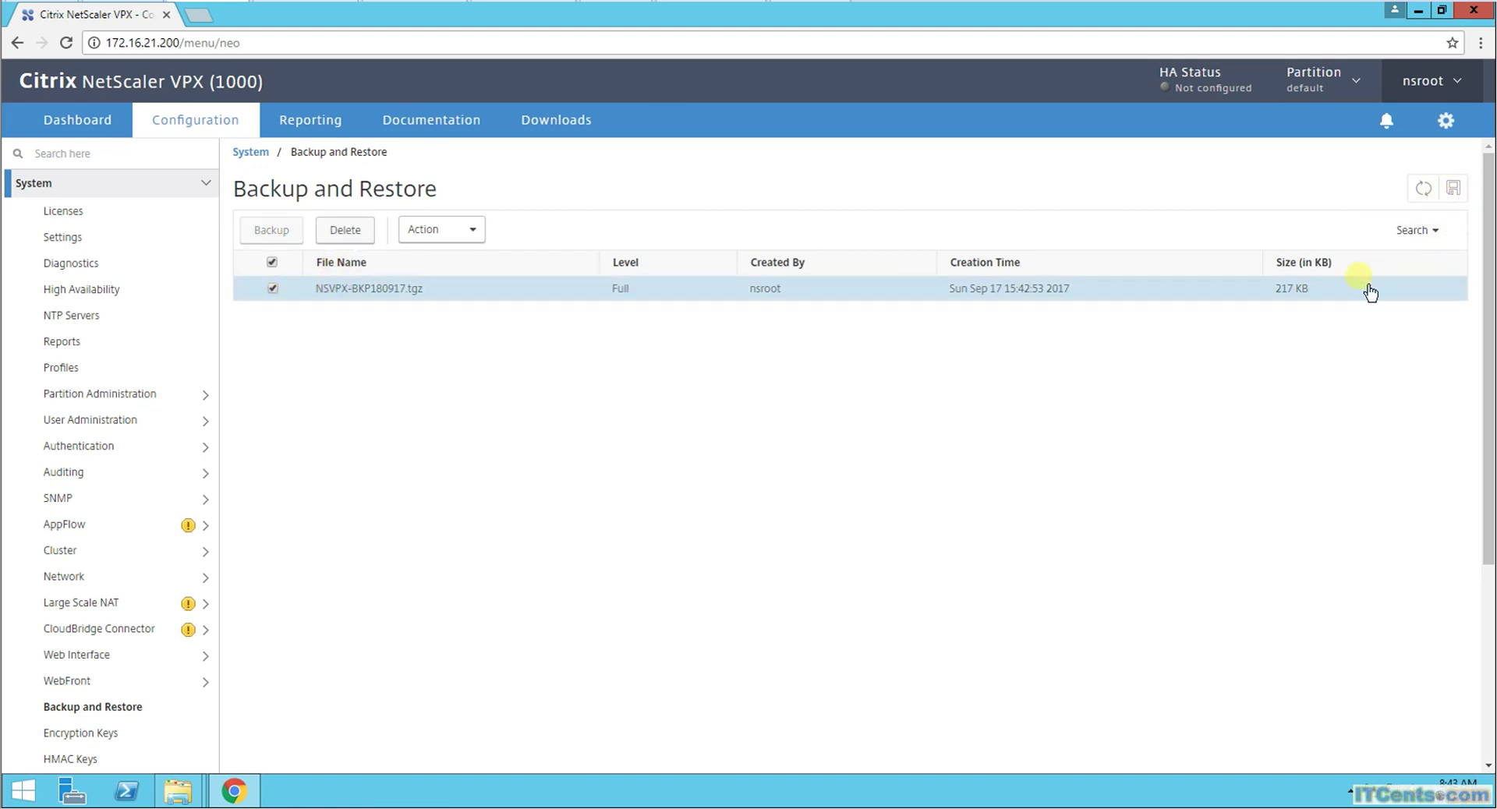
click(474, 237)
click(449, 264)
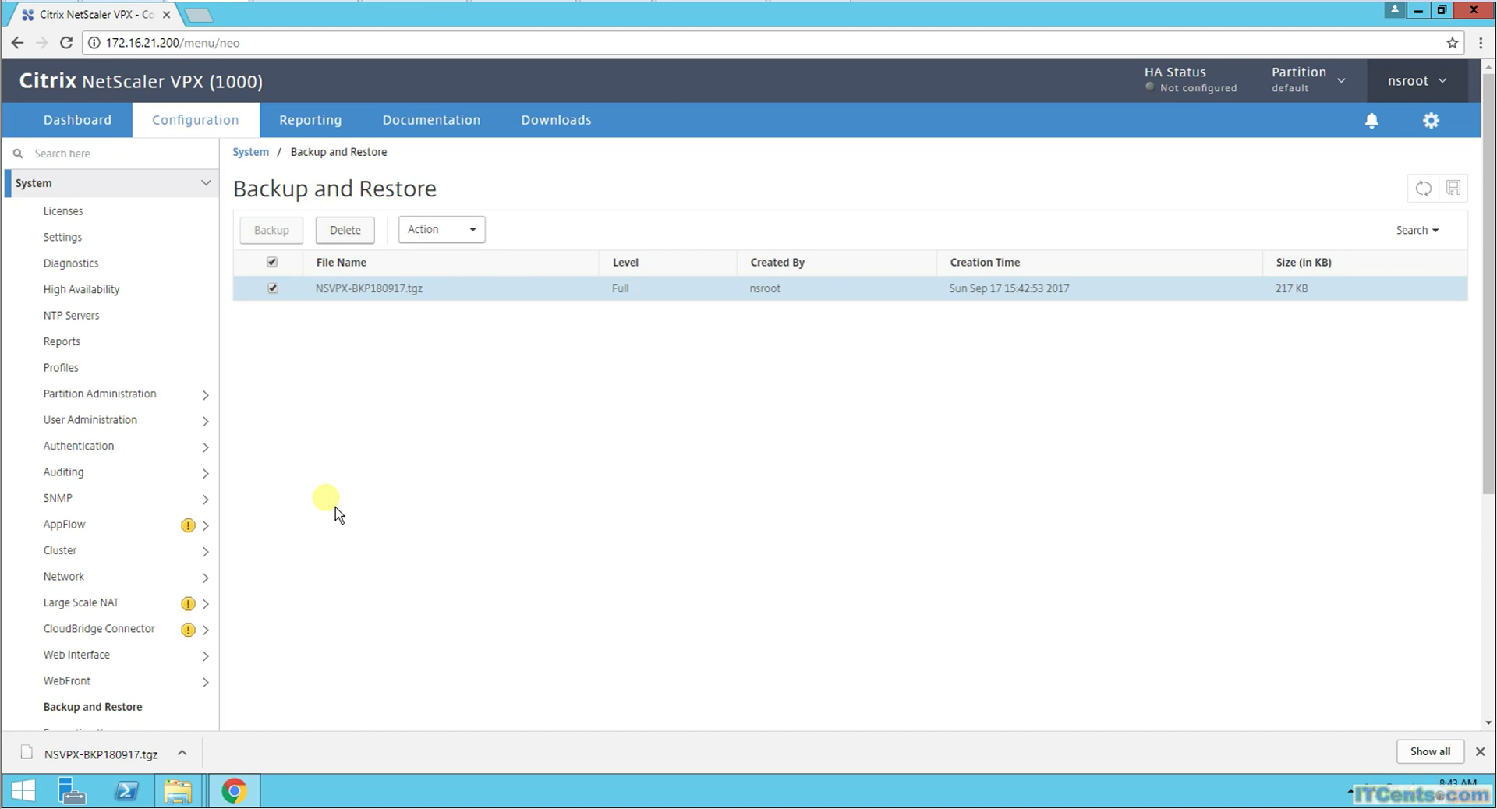
click(205, 182)
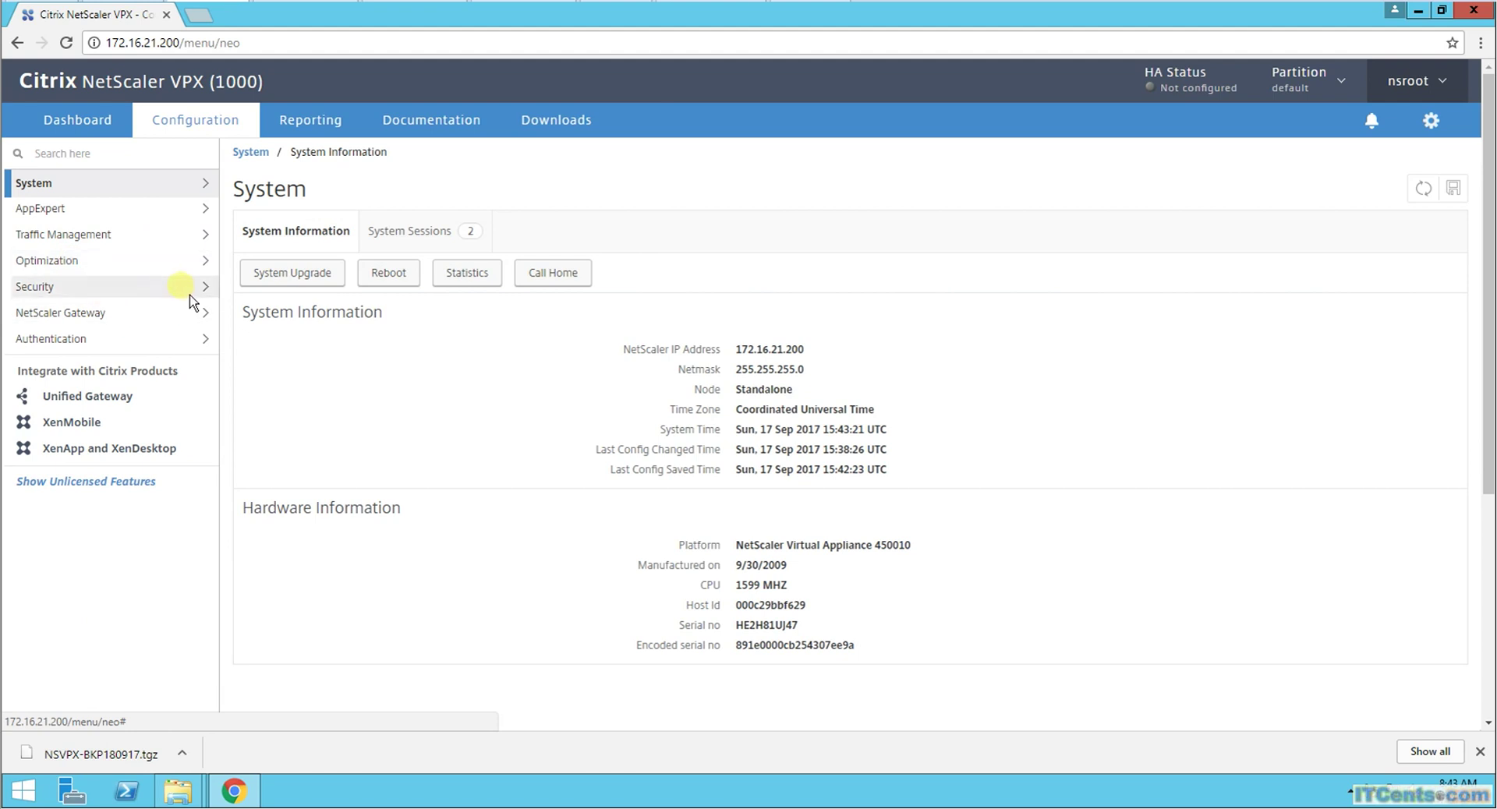
- Go to Traffic Management > SSL > SSL Files and start a new RSA key
click(186, 238)
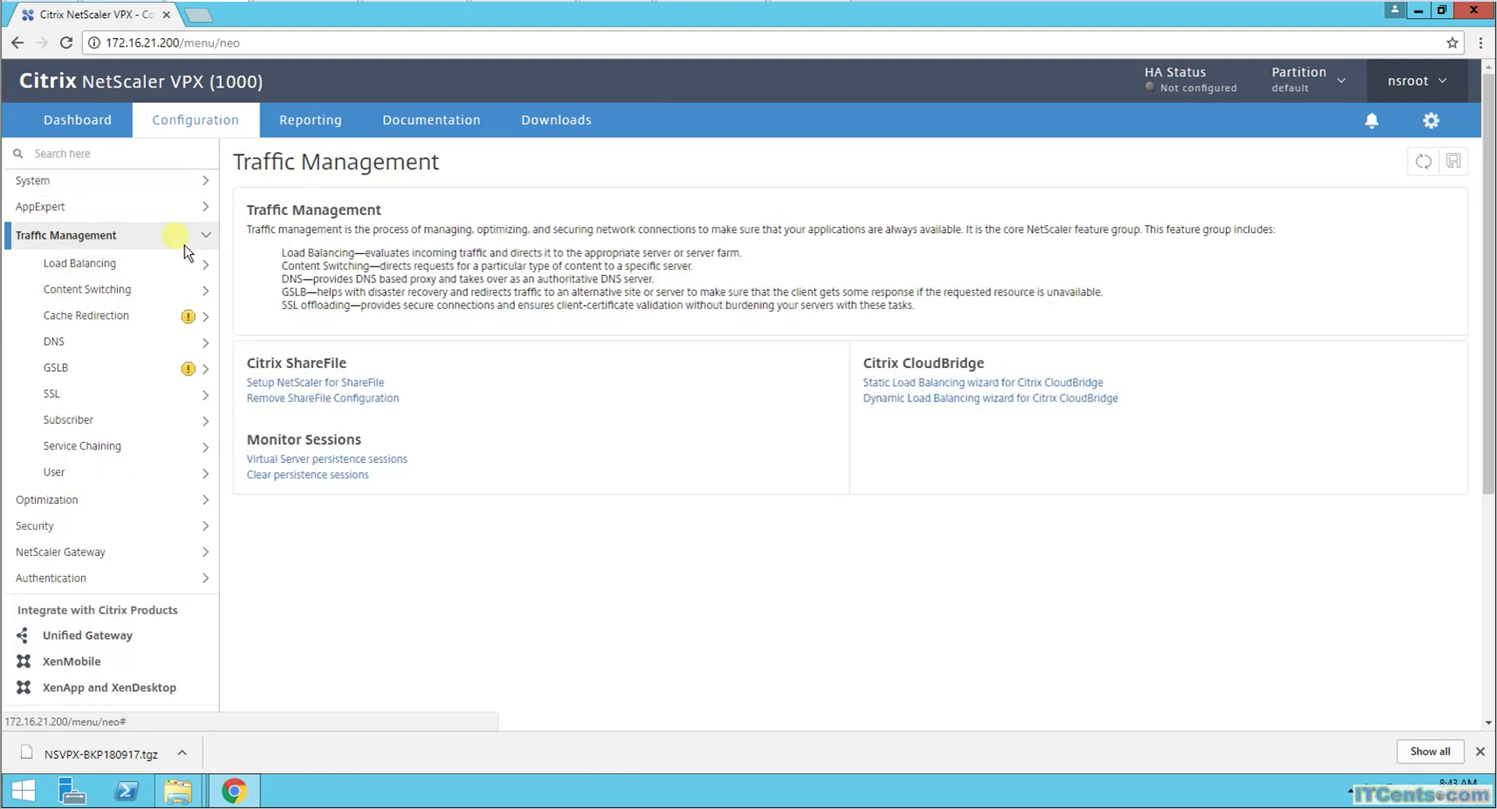
click(64, 395)
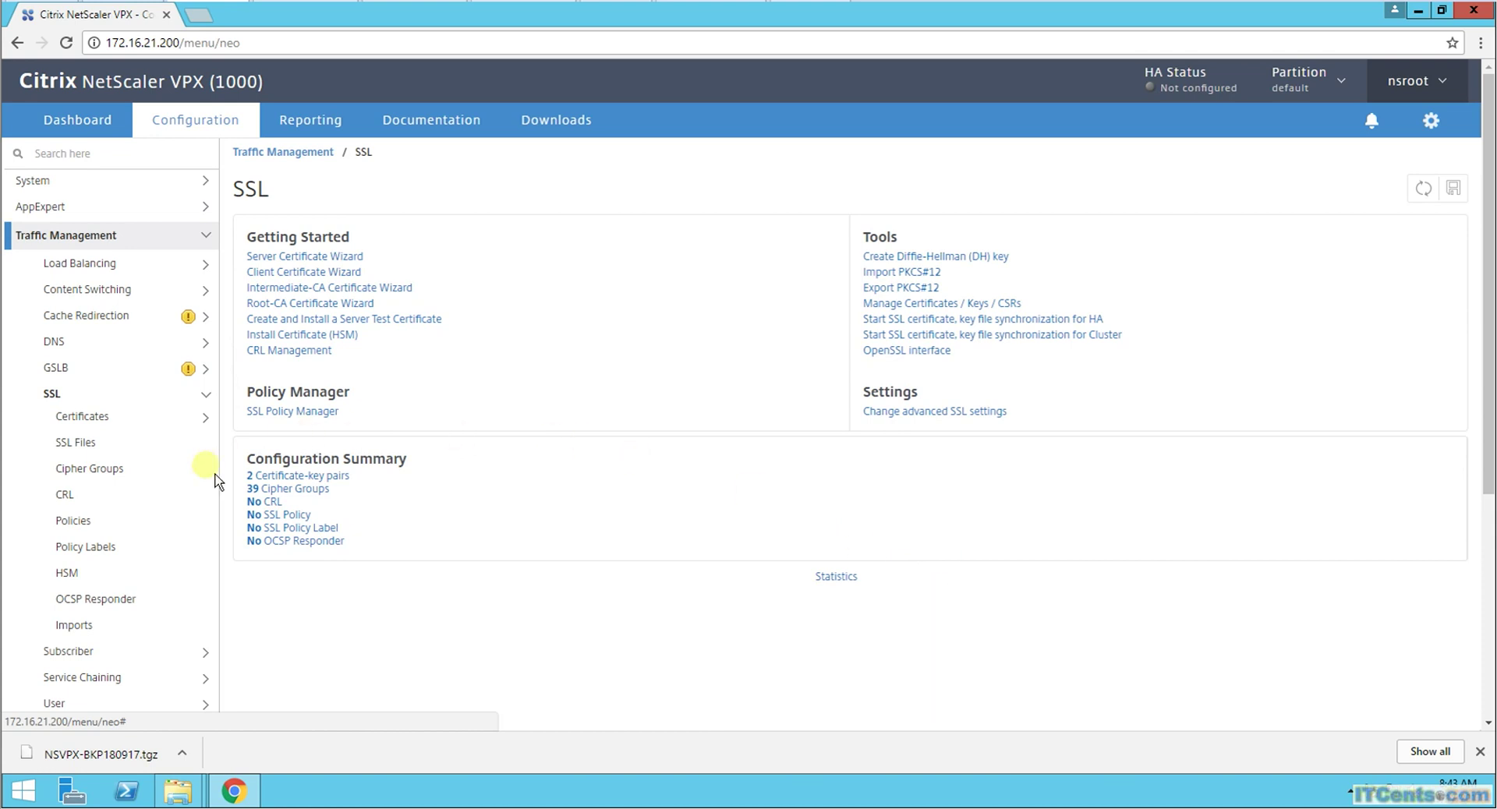
click(72, 443)
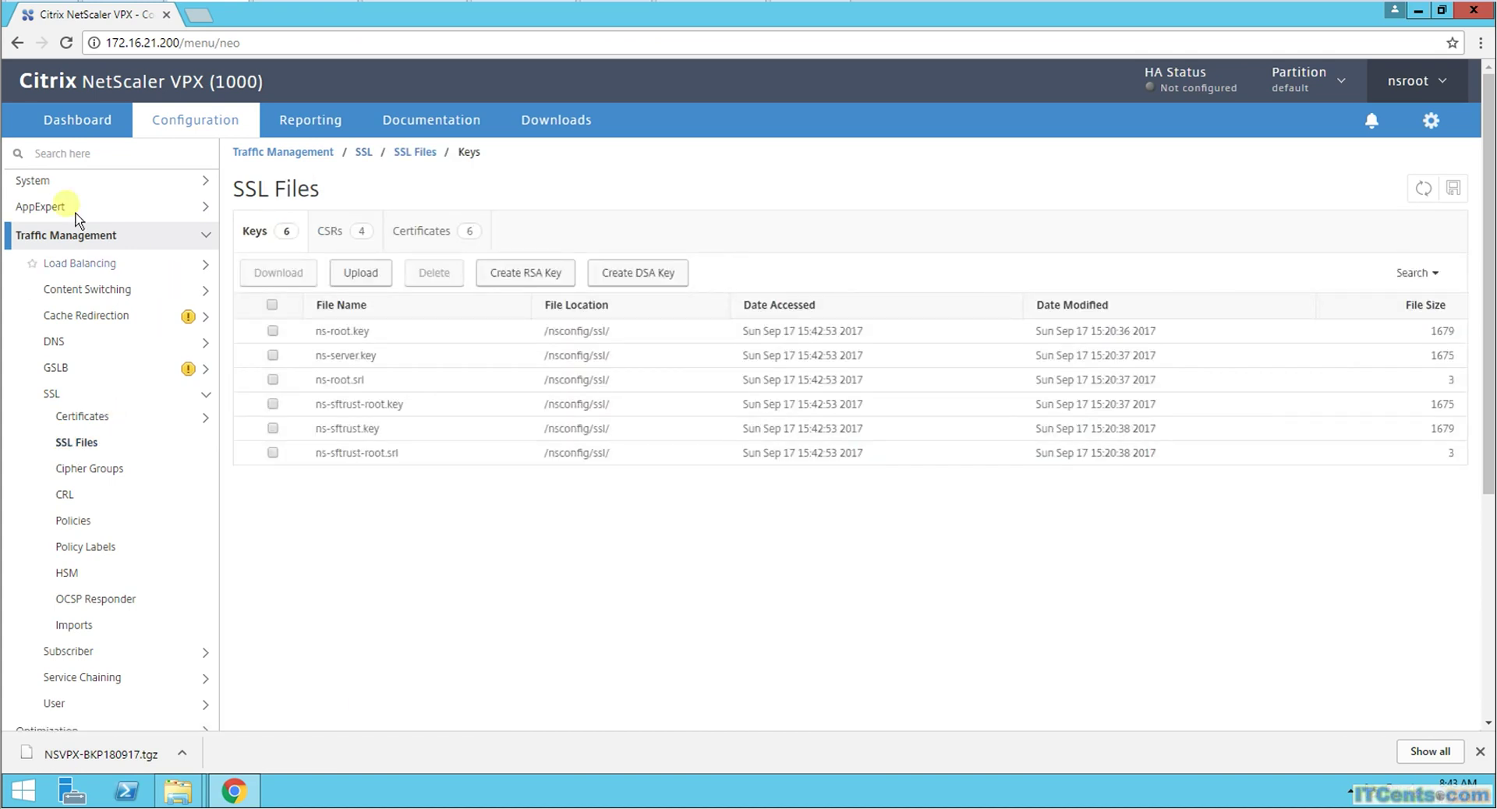
click(550, 285)
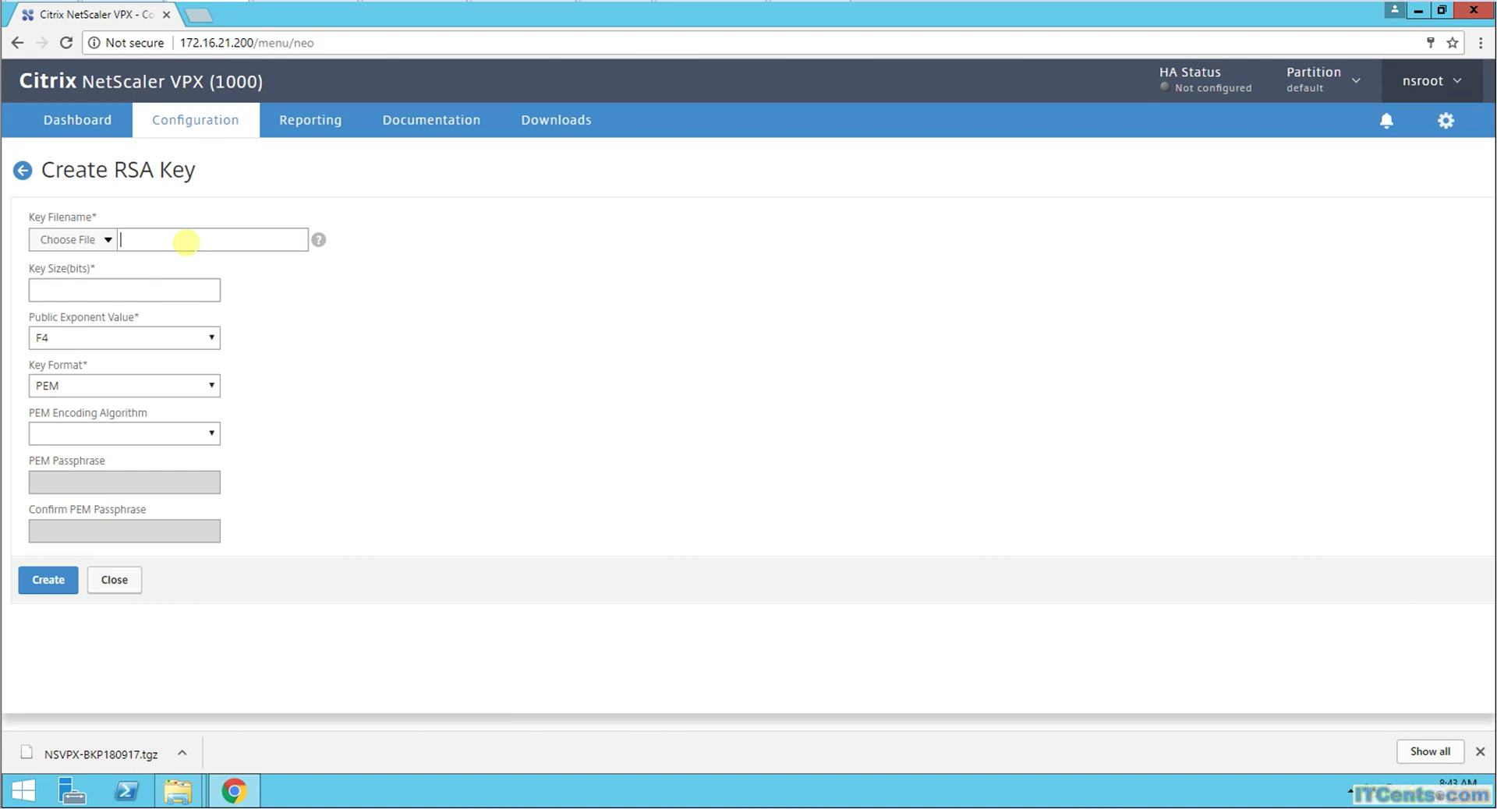
- Create RSA key SSL_KeyFile, 2048 bits, PEM, DES3-encrypted with a passphrase
text(SSL_KeyFile)
click(137, 290)
text(20)
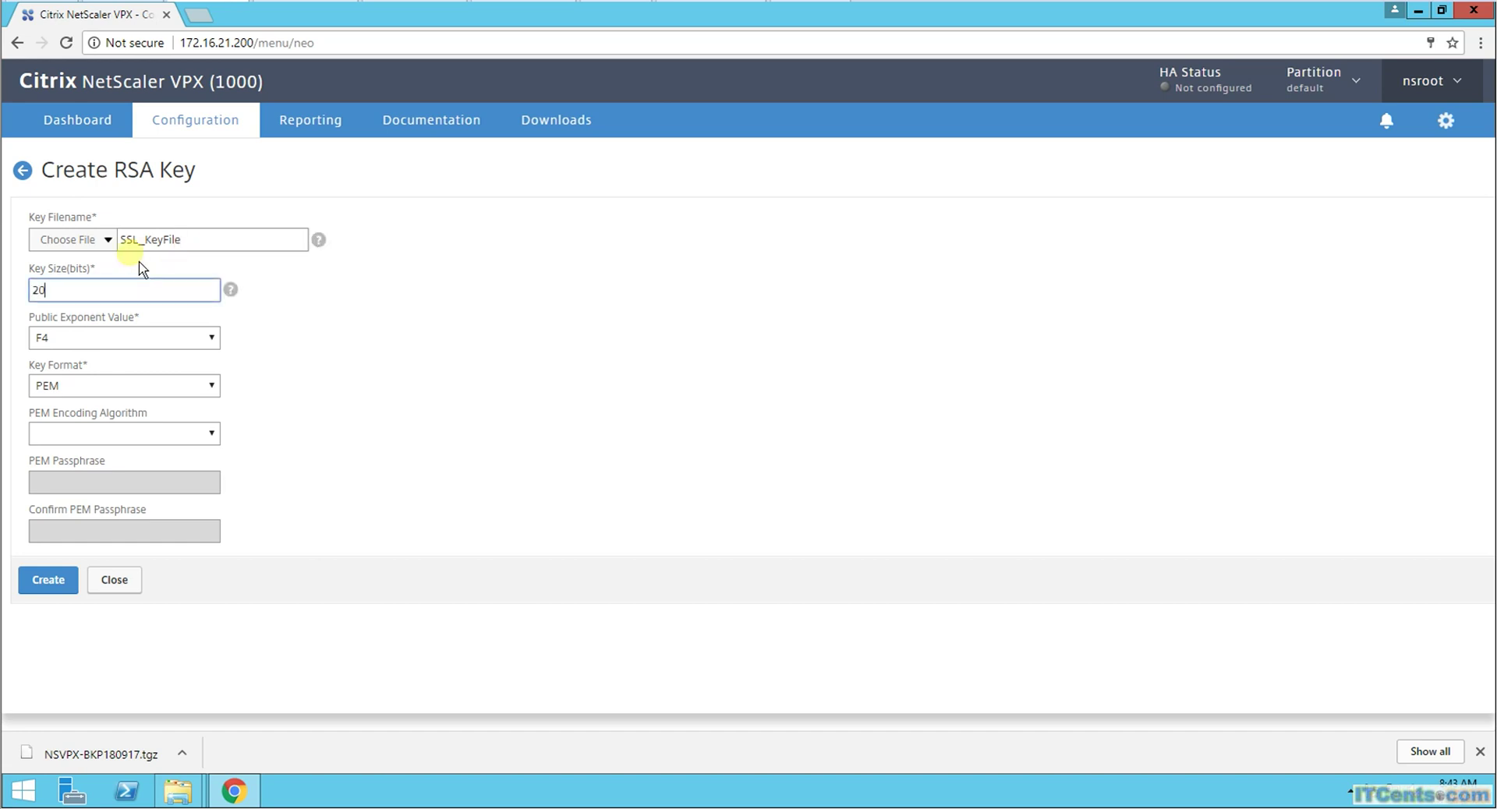
text(48)
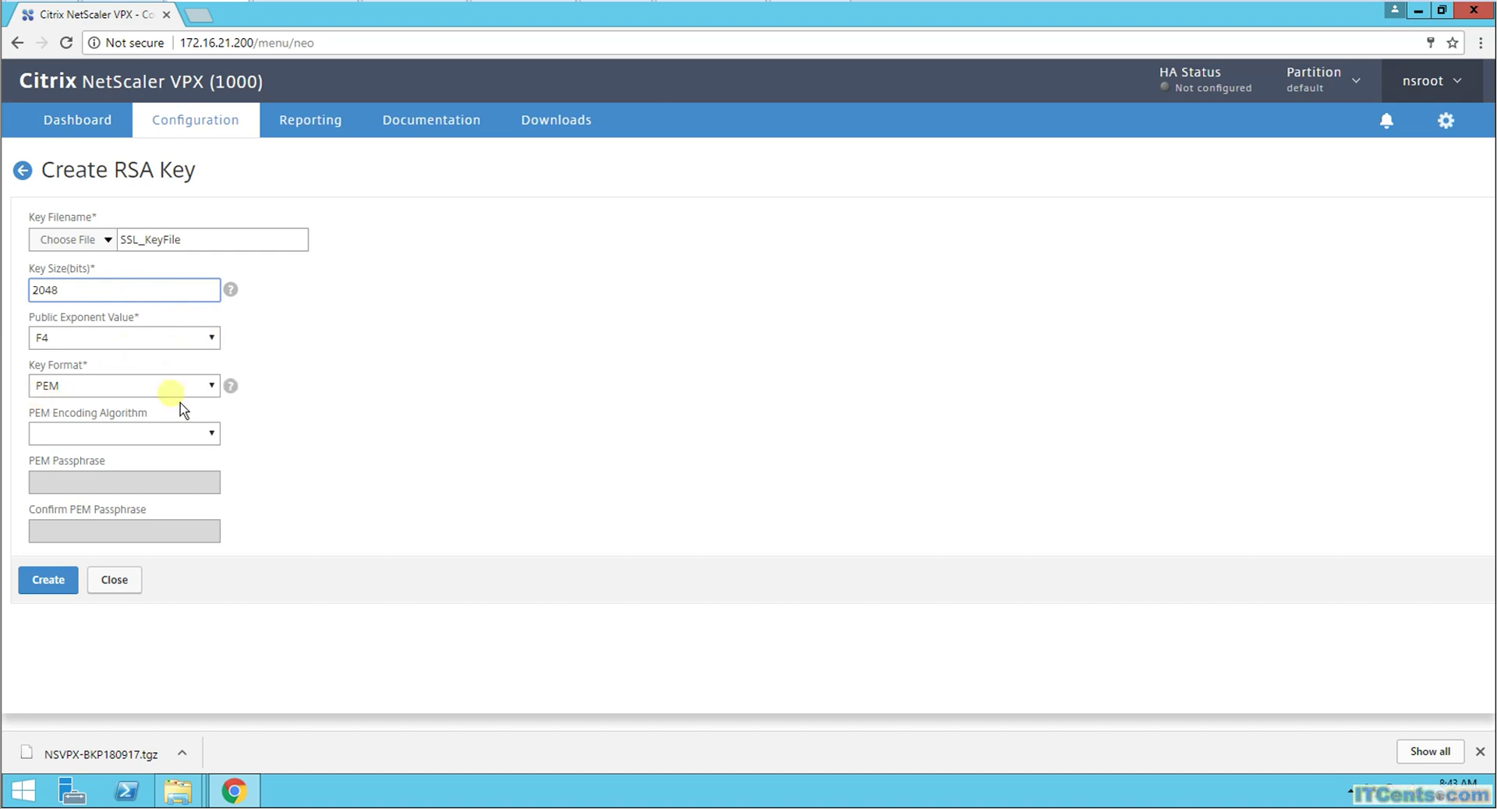
click(211, 435)
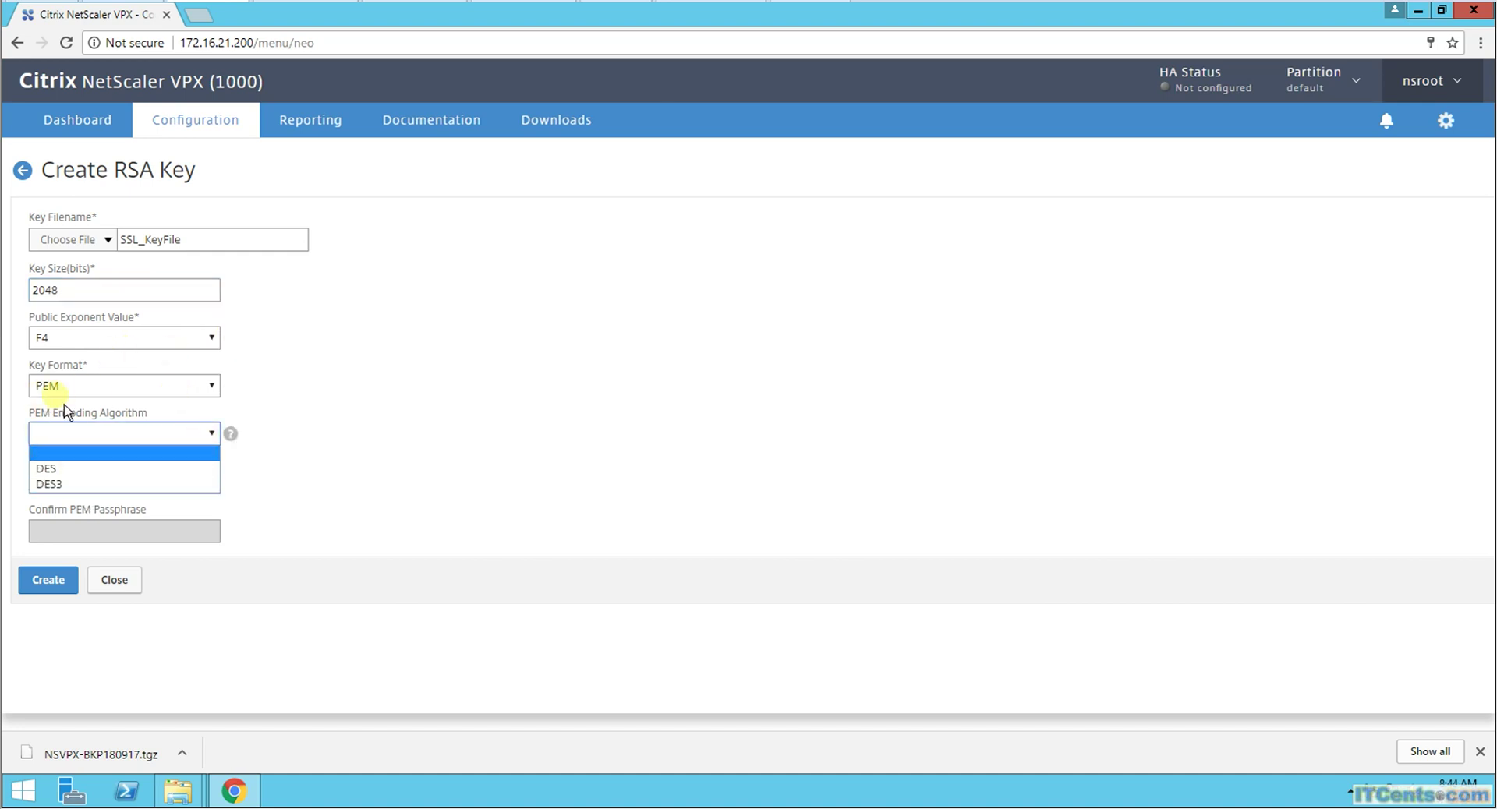
click(66, 485)
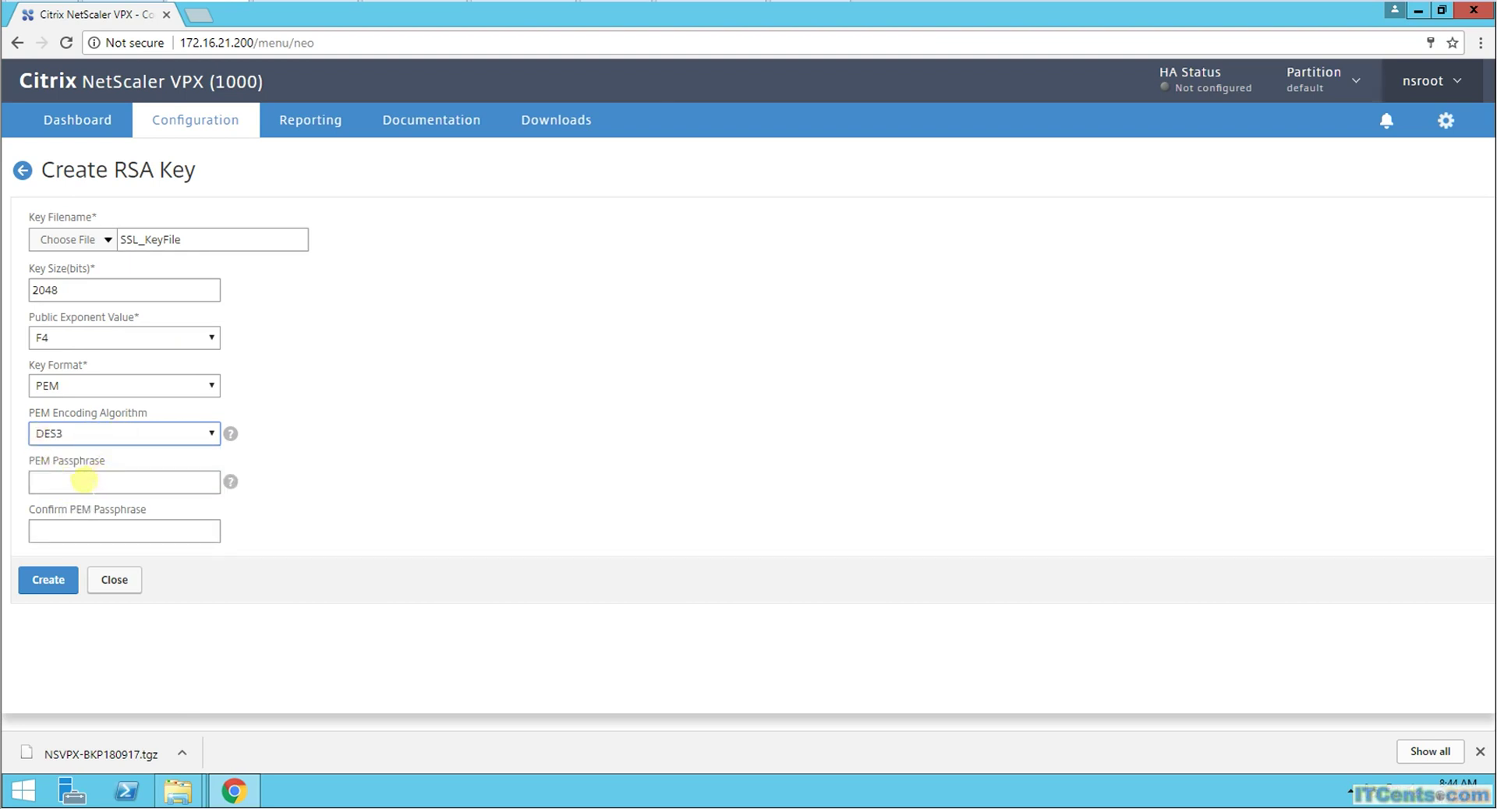
click(80, 481)
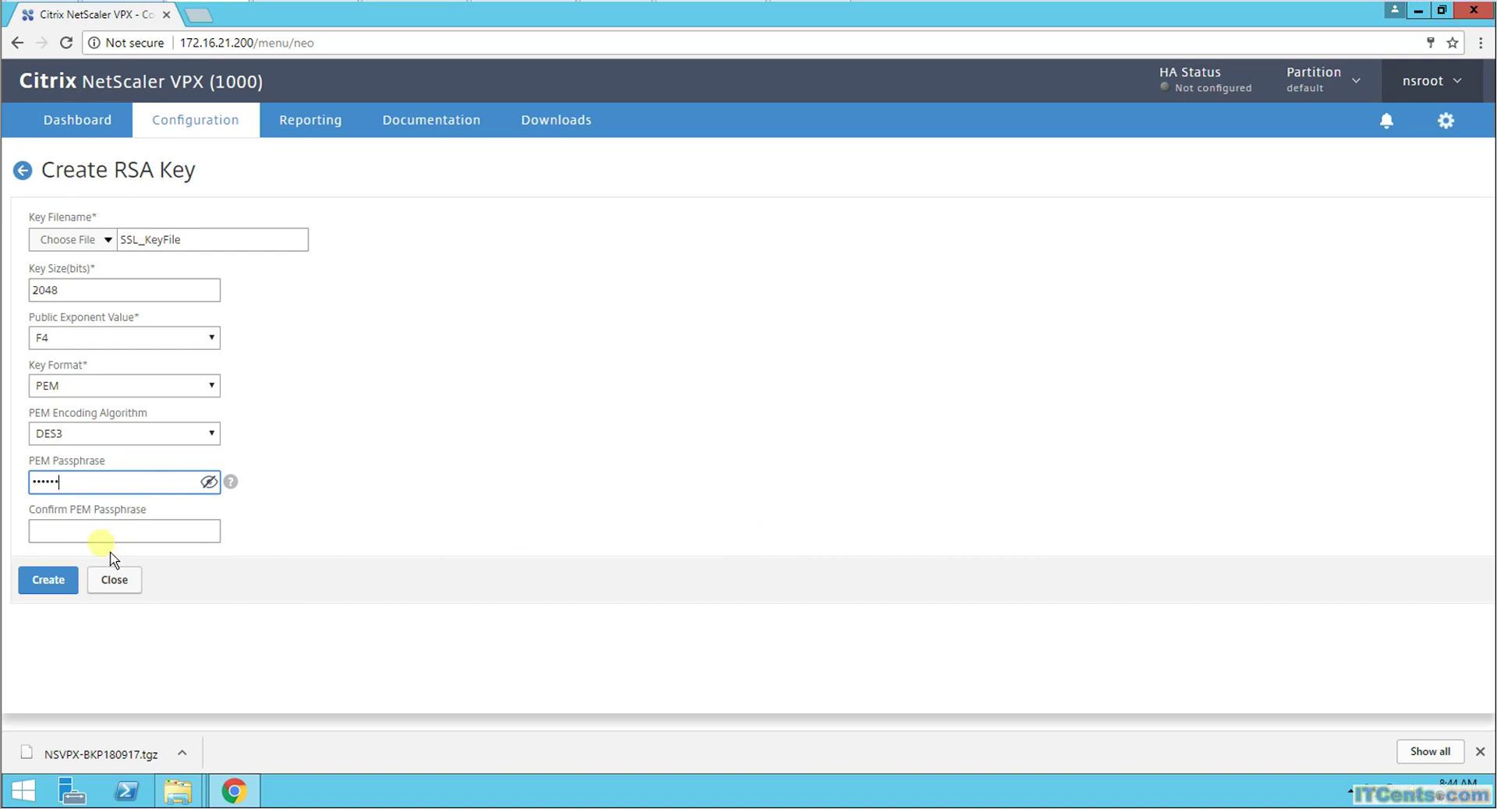
click(94, 532)
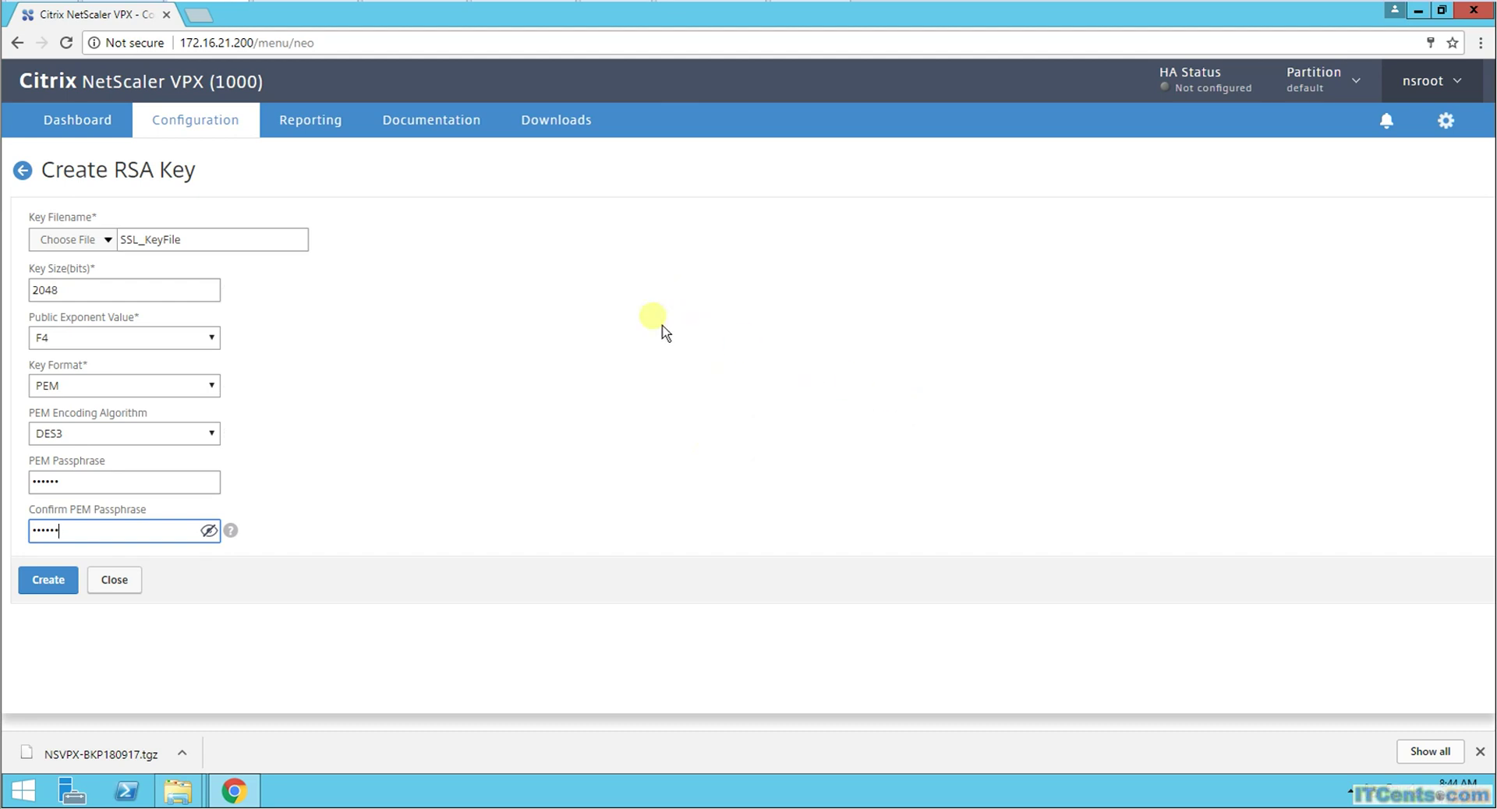
click(63, 585)
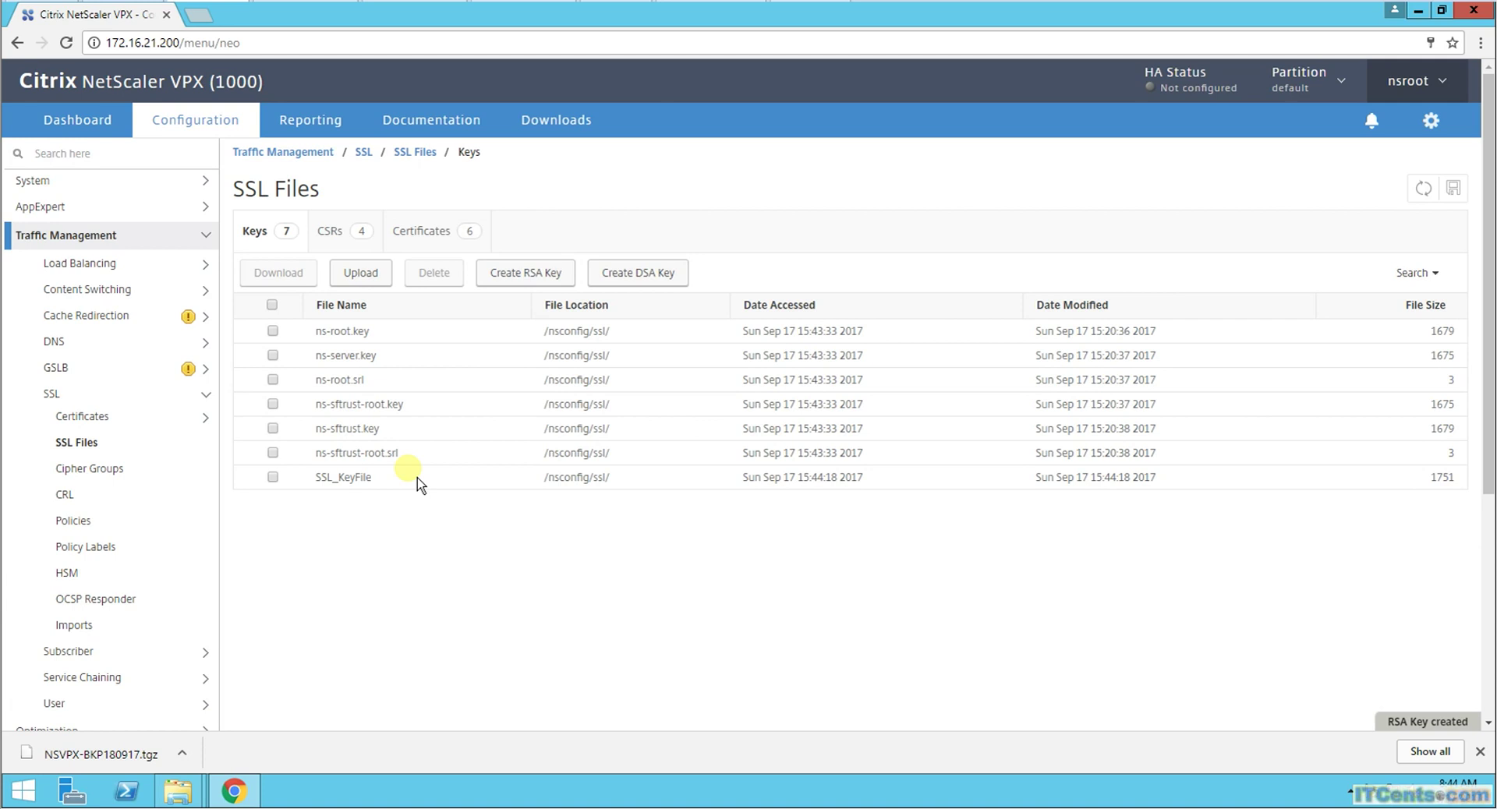
- Start a new certificate signing request with request file name SSL_CSR
click(343, 242)
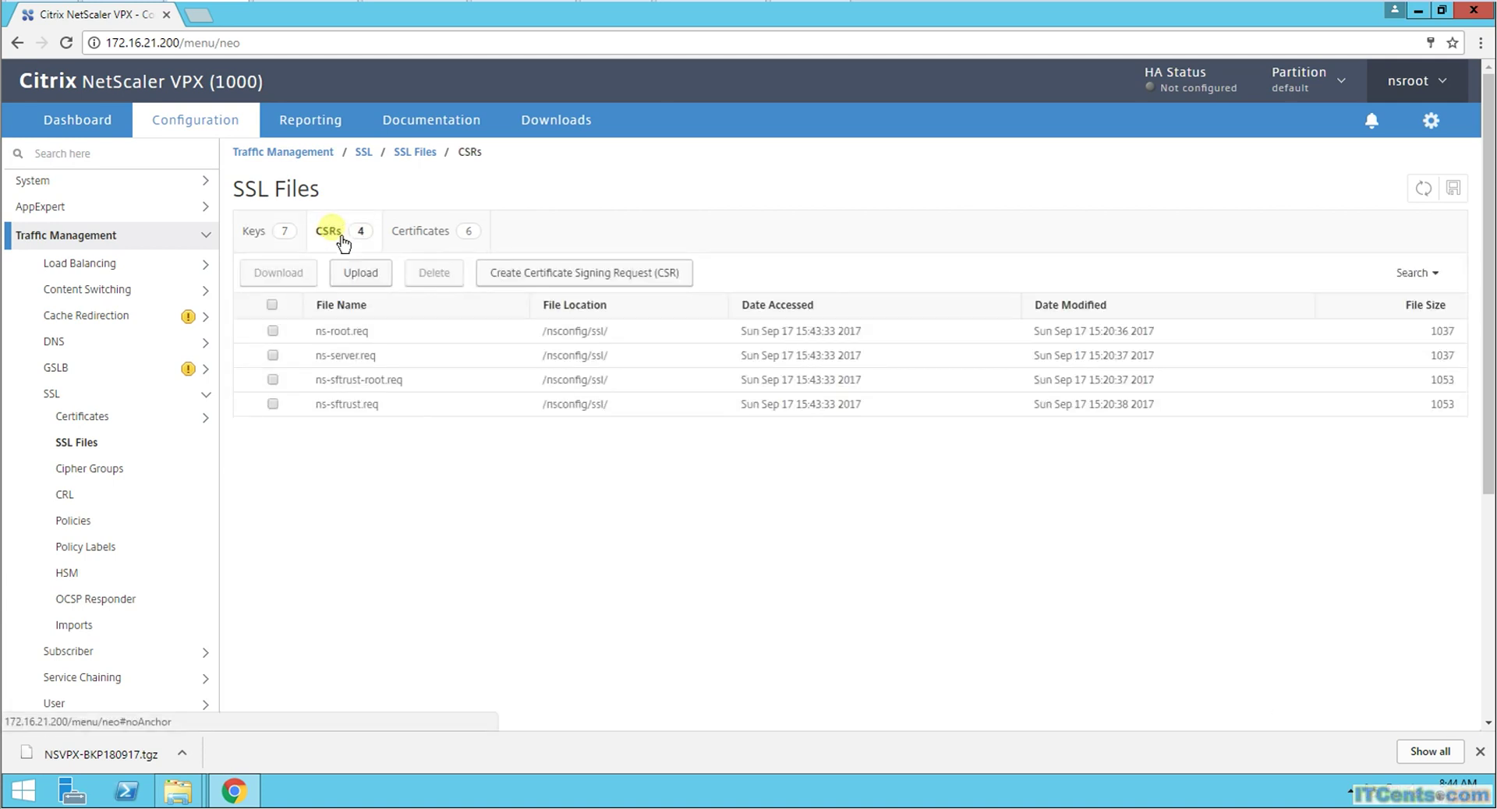
click(606, 274)
click(153, 238)
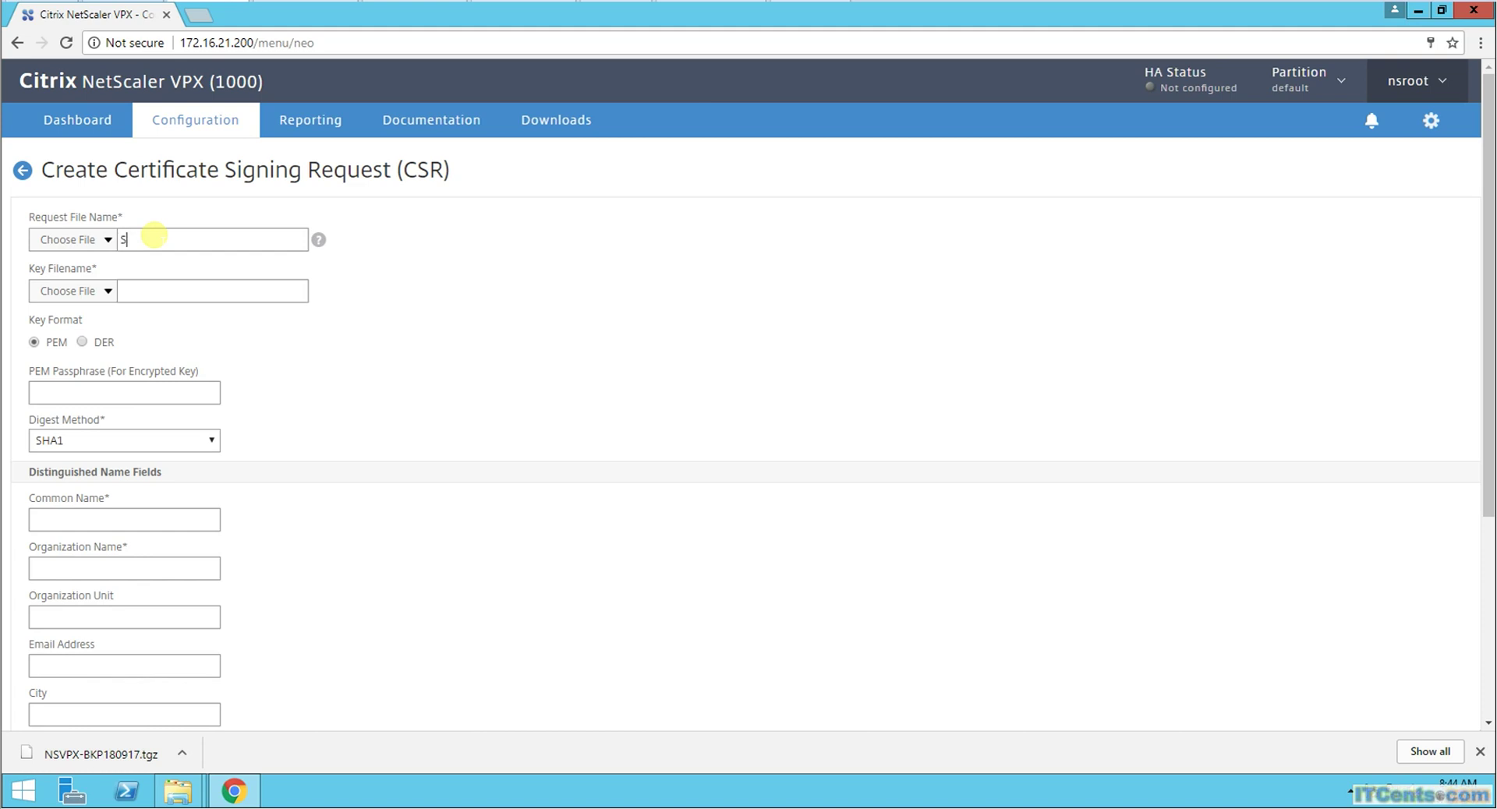
text(SSL_CSR)
- Use SSL_KeyFile as the key, enter its passphrase, and keep the SHA1 digest
click(86, 293)
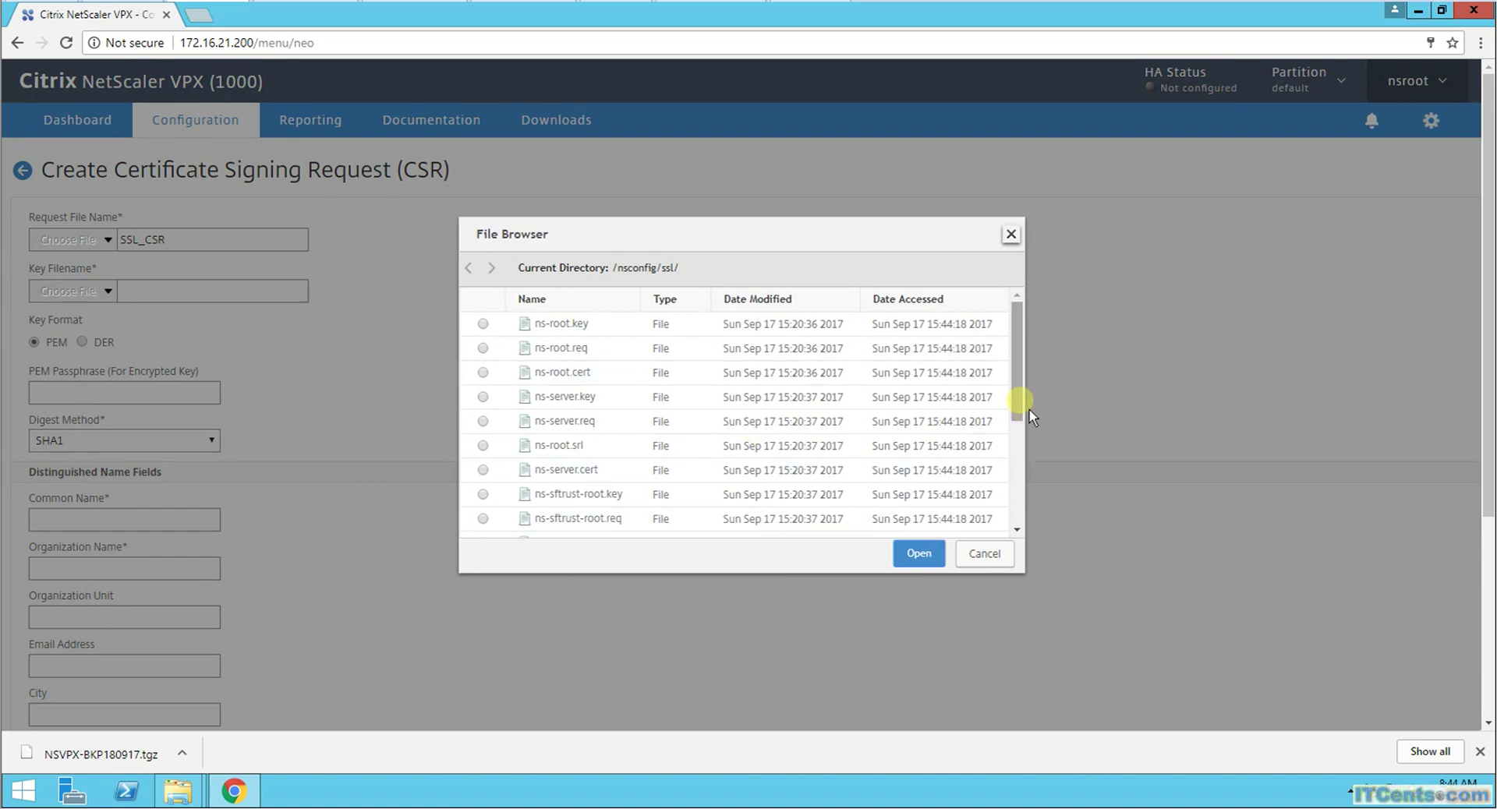
drag(1018, 408, 1019, 511)
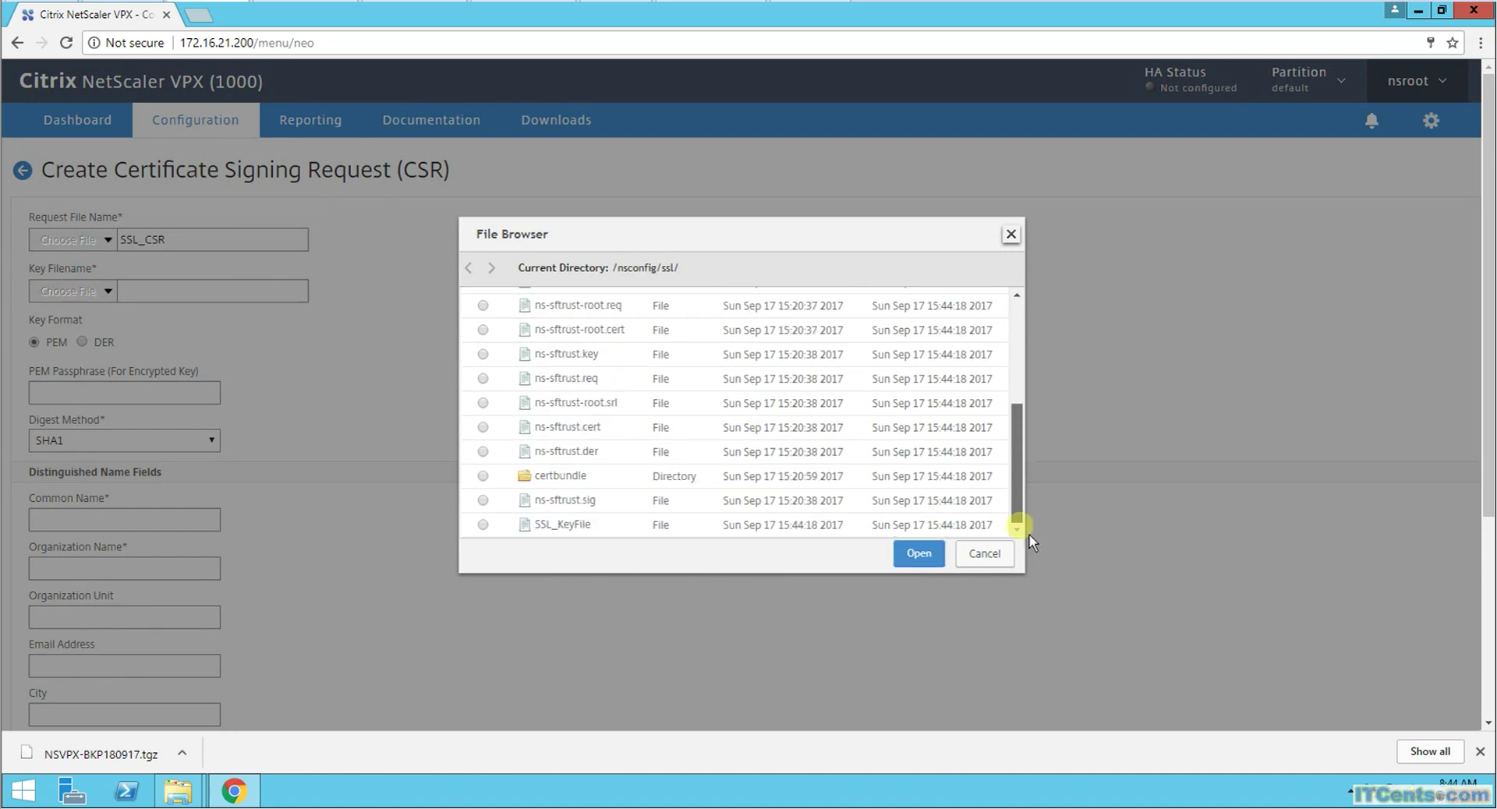
click(483, 525)
click(918, 554)
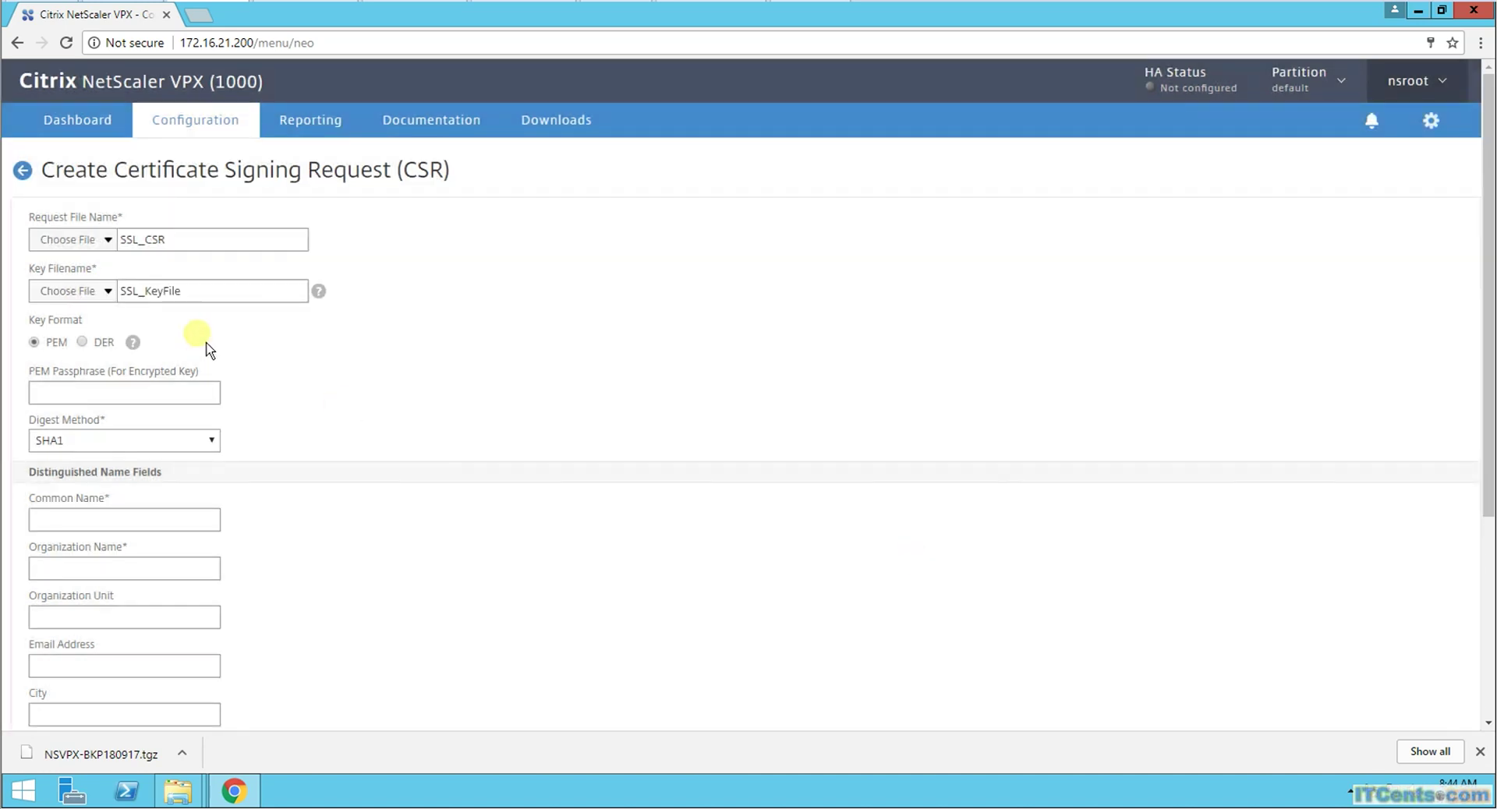
click(74, 392)
text(ns)
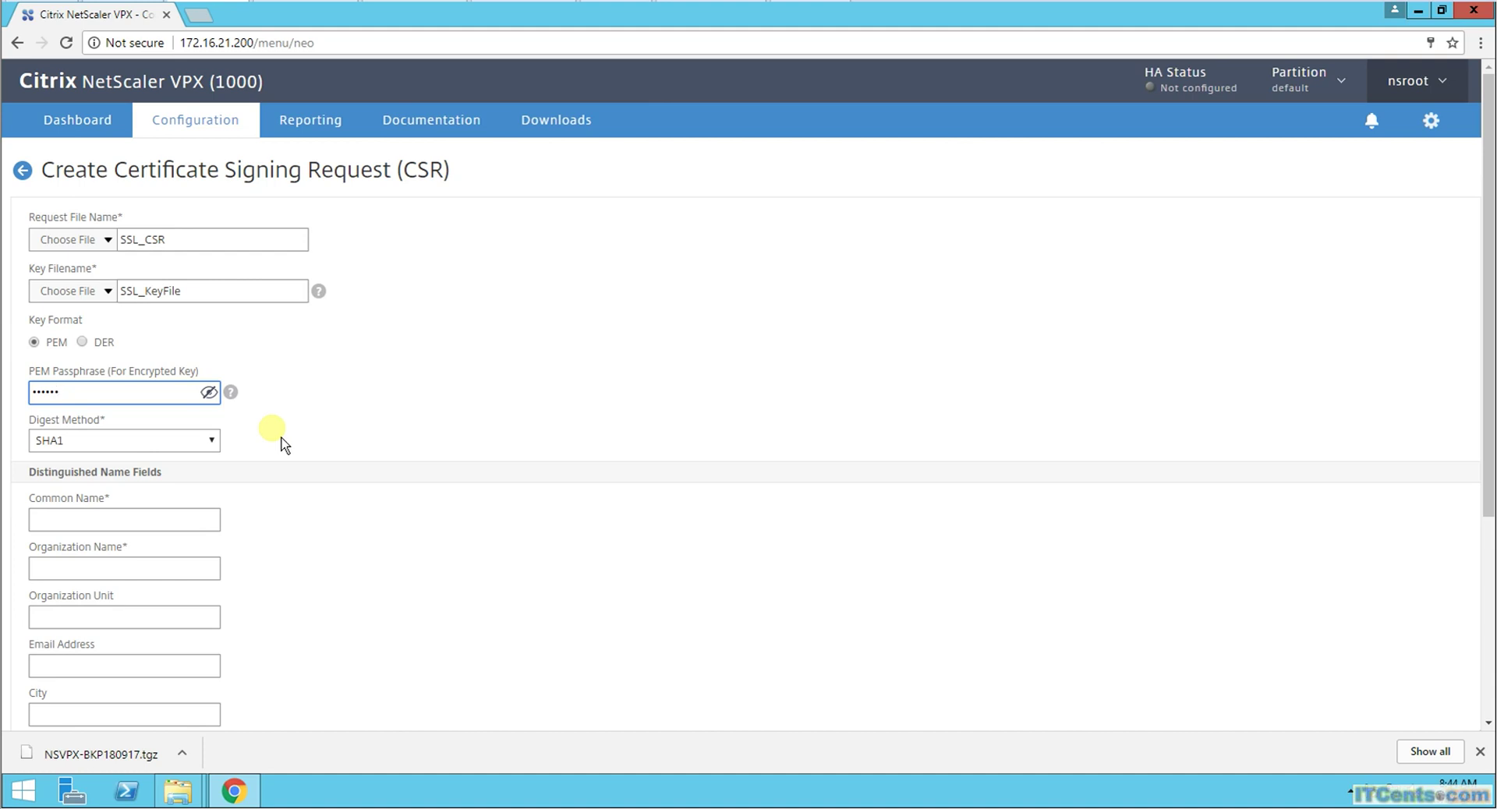
click(208, 441)
click(218, 460)
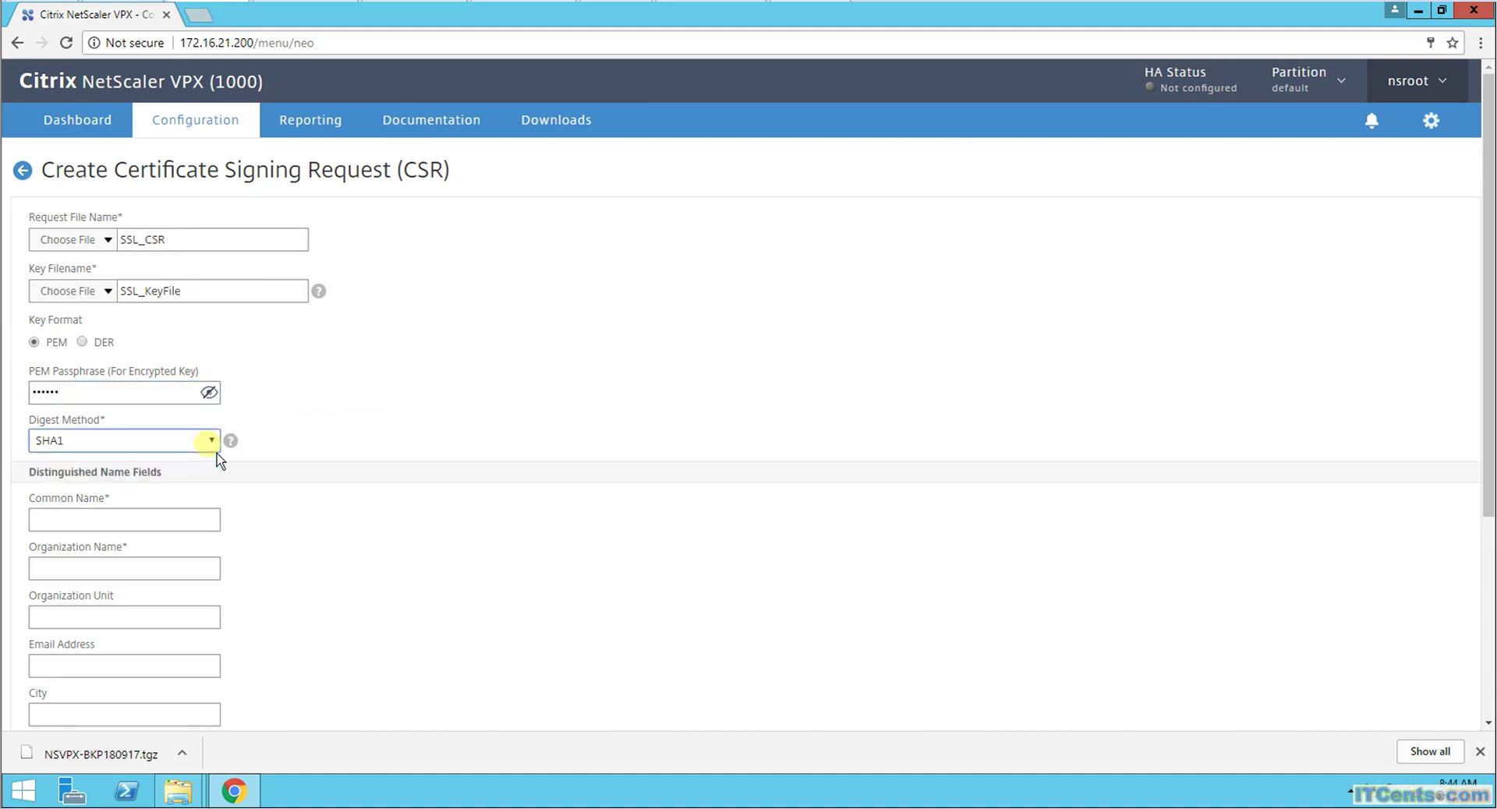
- Enter common name secure.itcents.com, organization ITCents, unit Trainings, contact e-mail, and city Sydney
click(94, 520)
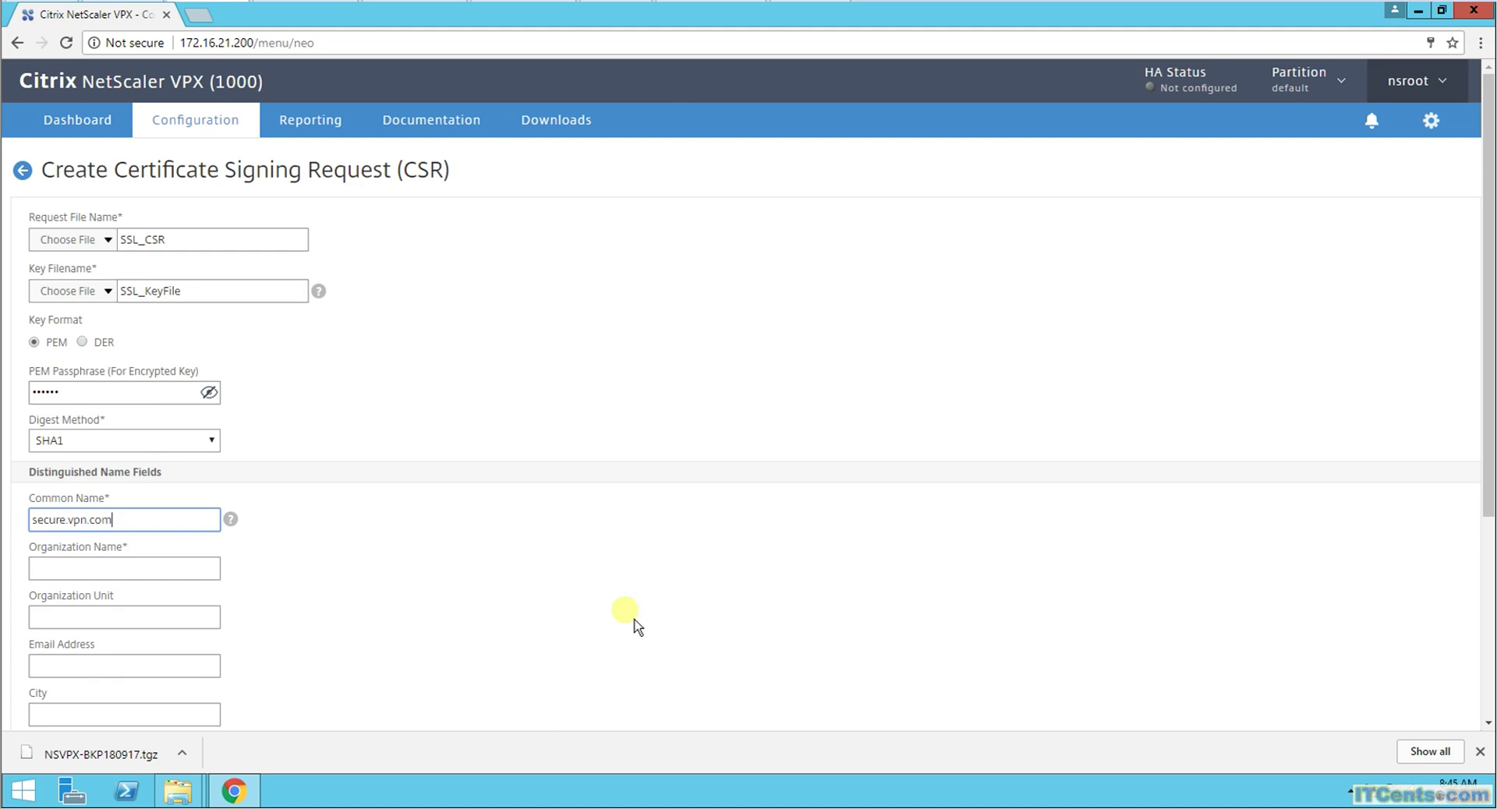
click(85, 567)
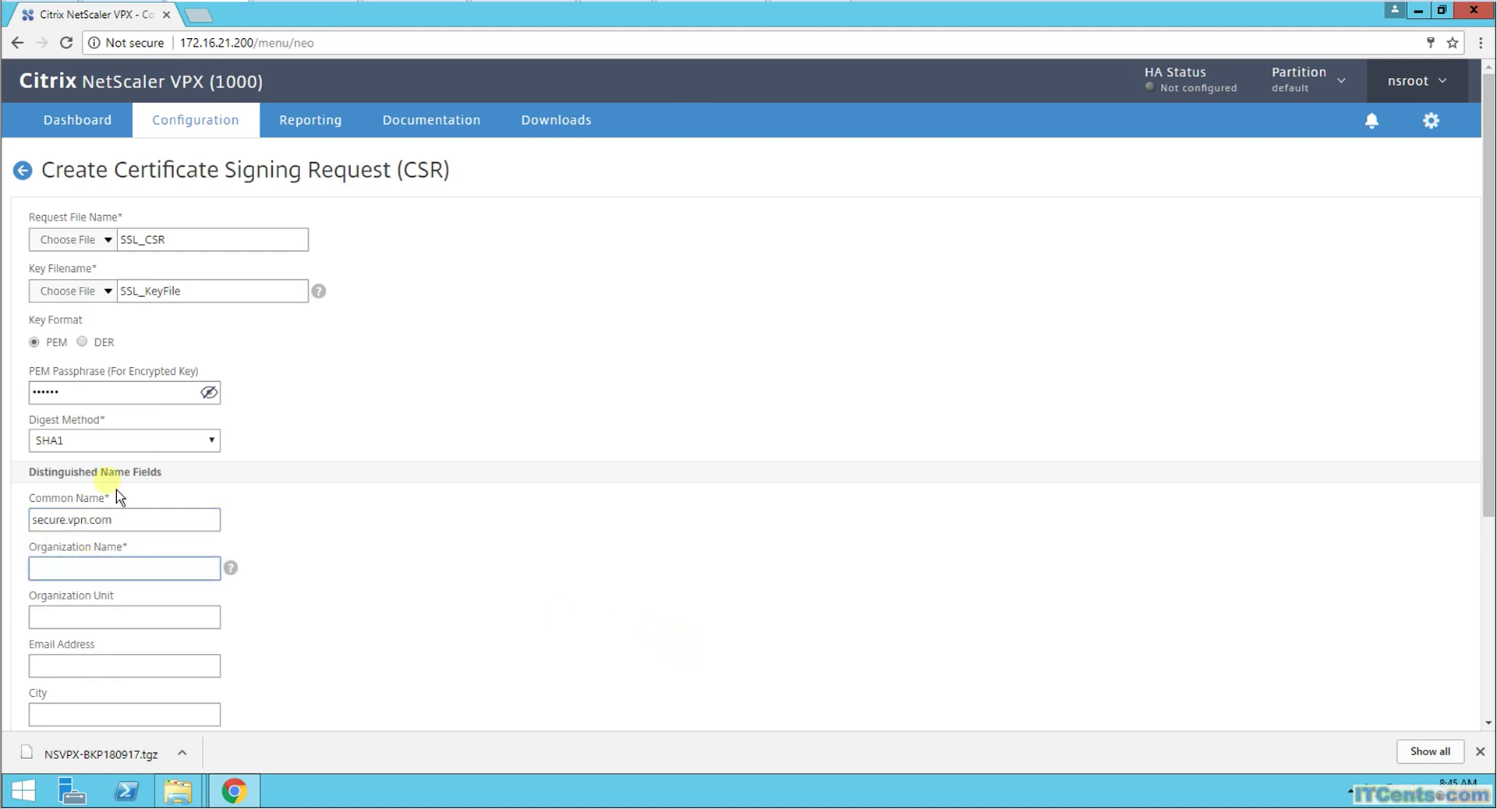
click(86, 520)
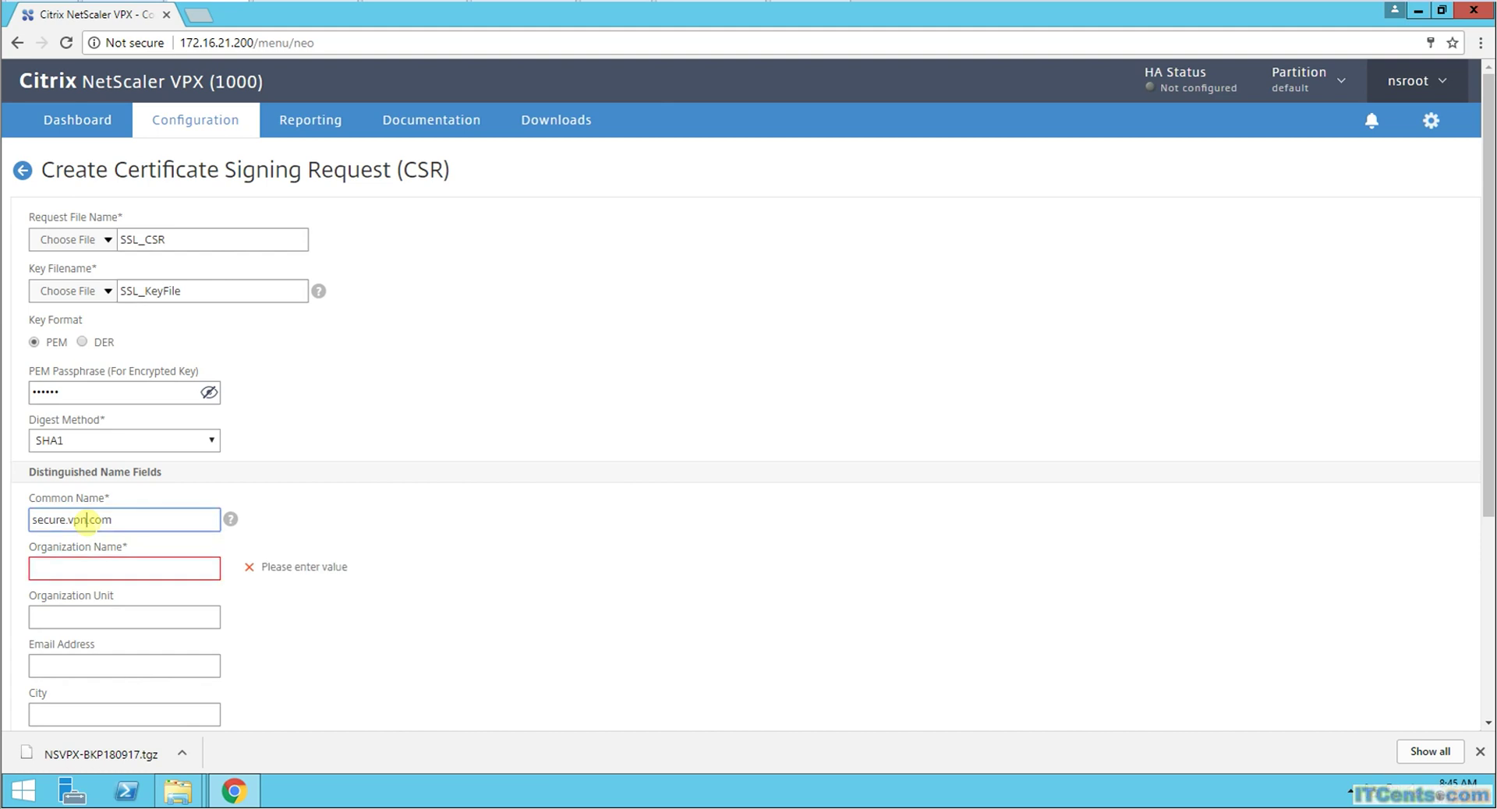
key(BackSpace)
key(BackSpace)
text(.itcents)
click(165, 567)
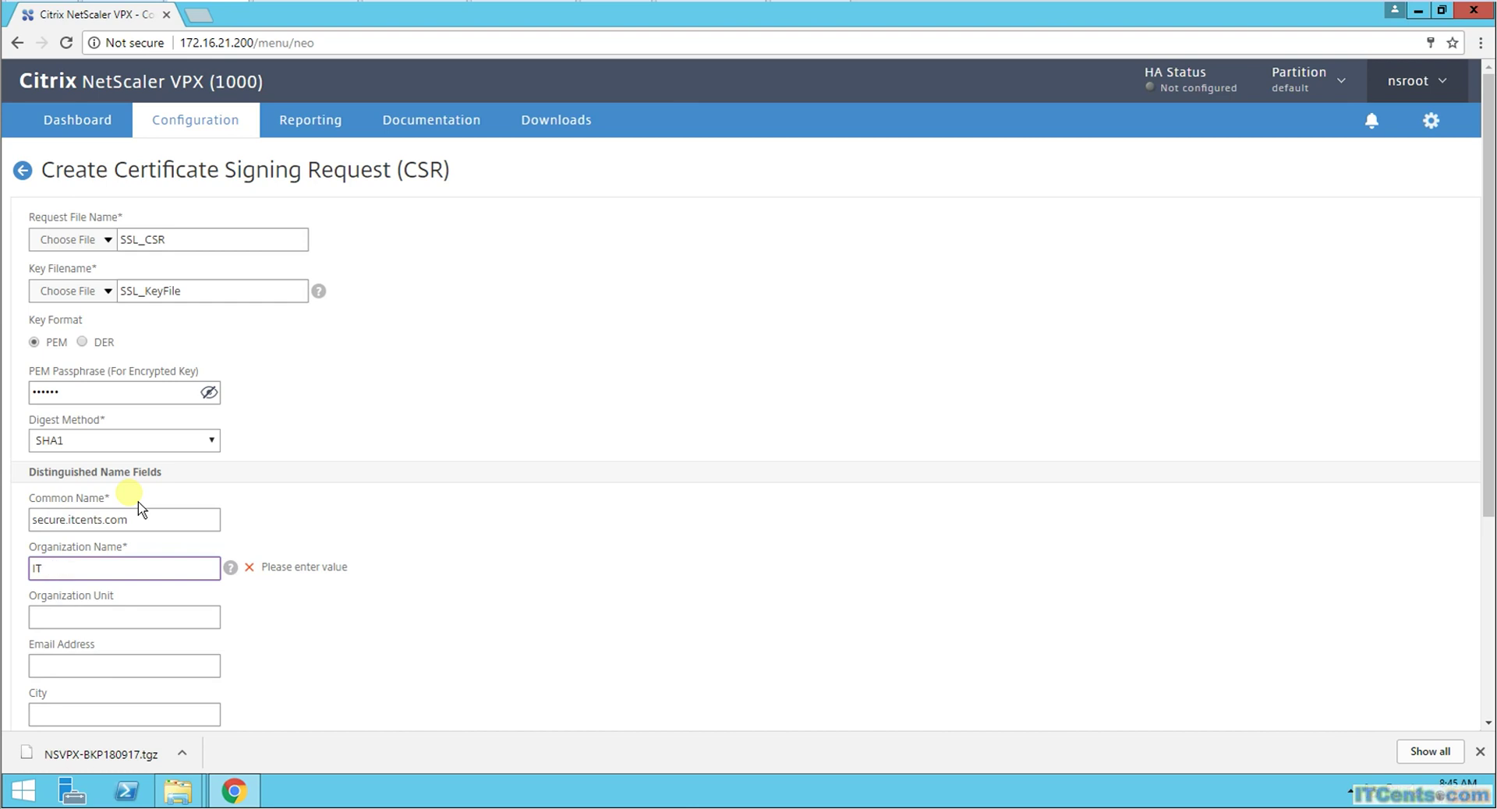
click(92, 616)
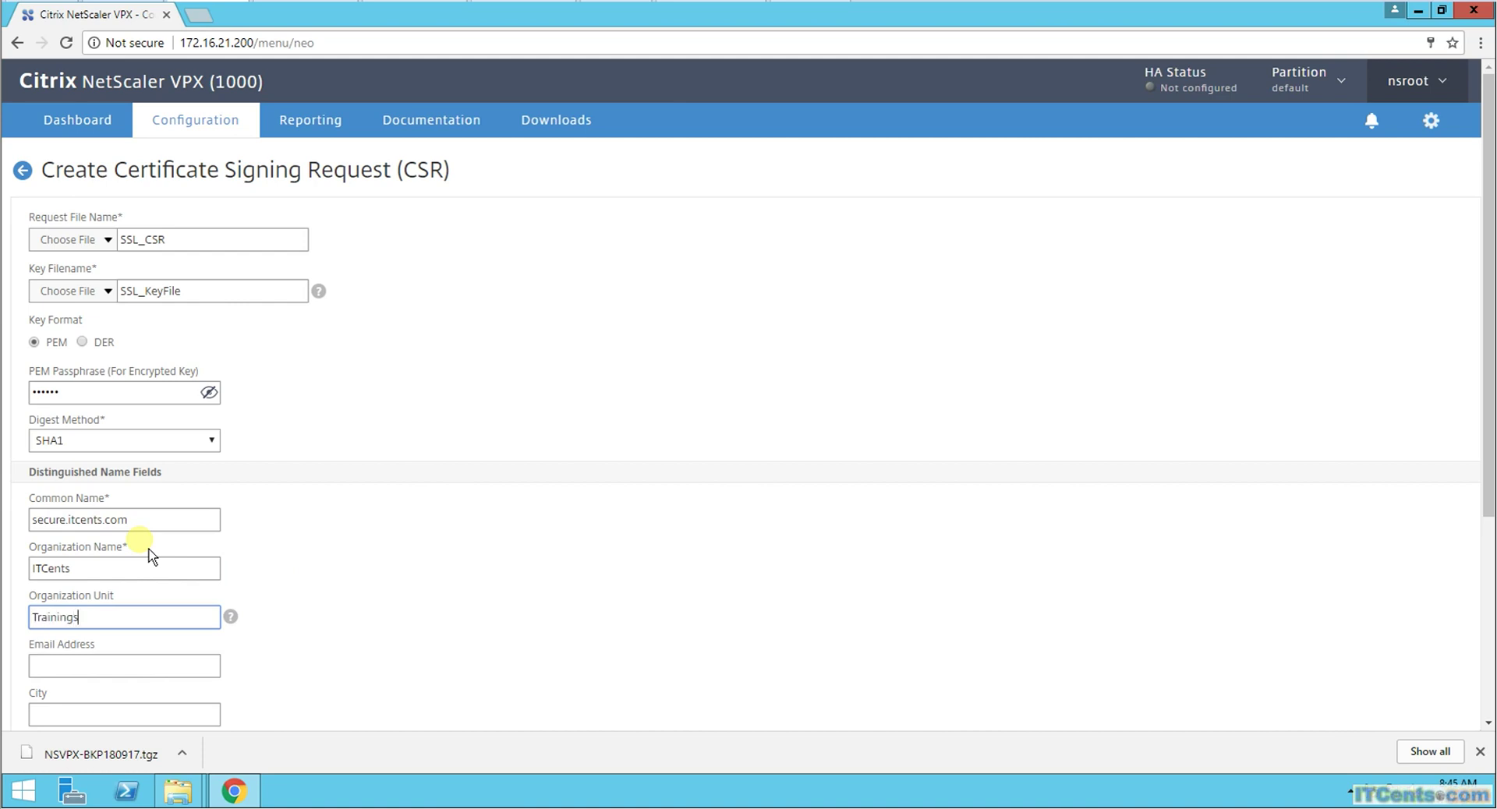
key(BackSpace)
click(106, 664)
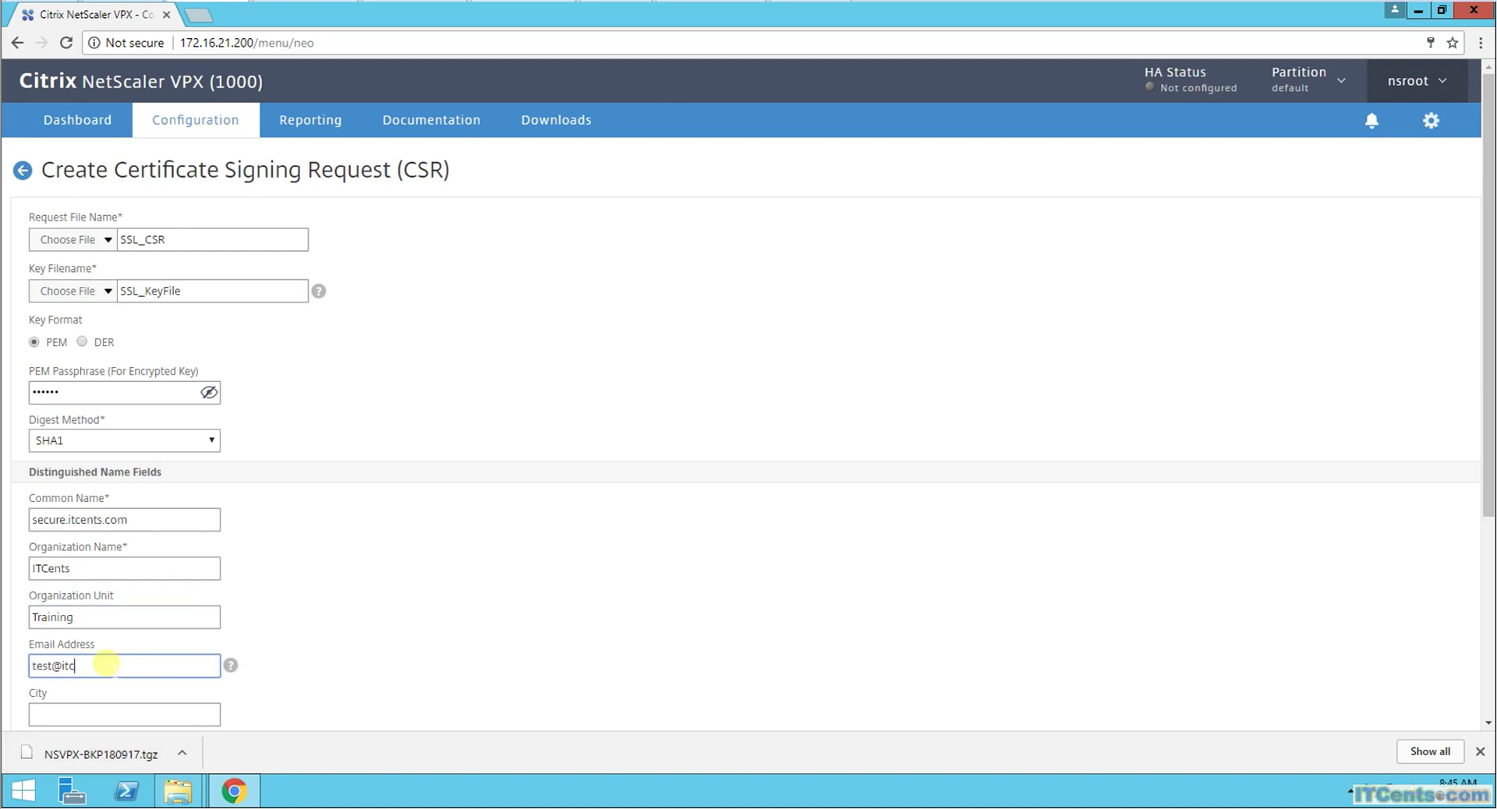
key(Tab)
text(Sy)
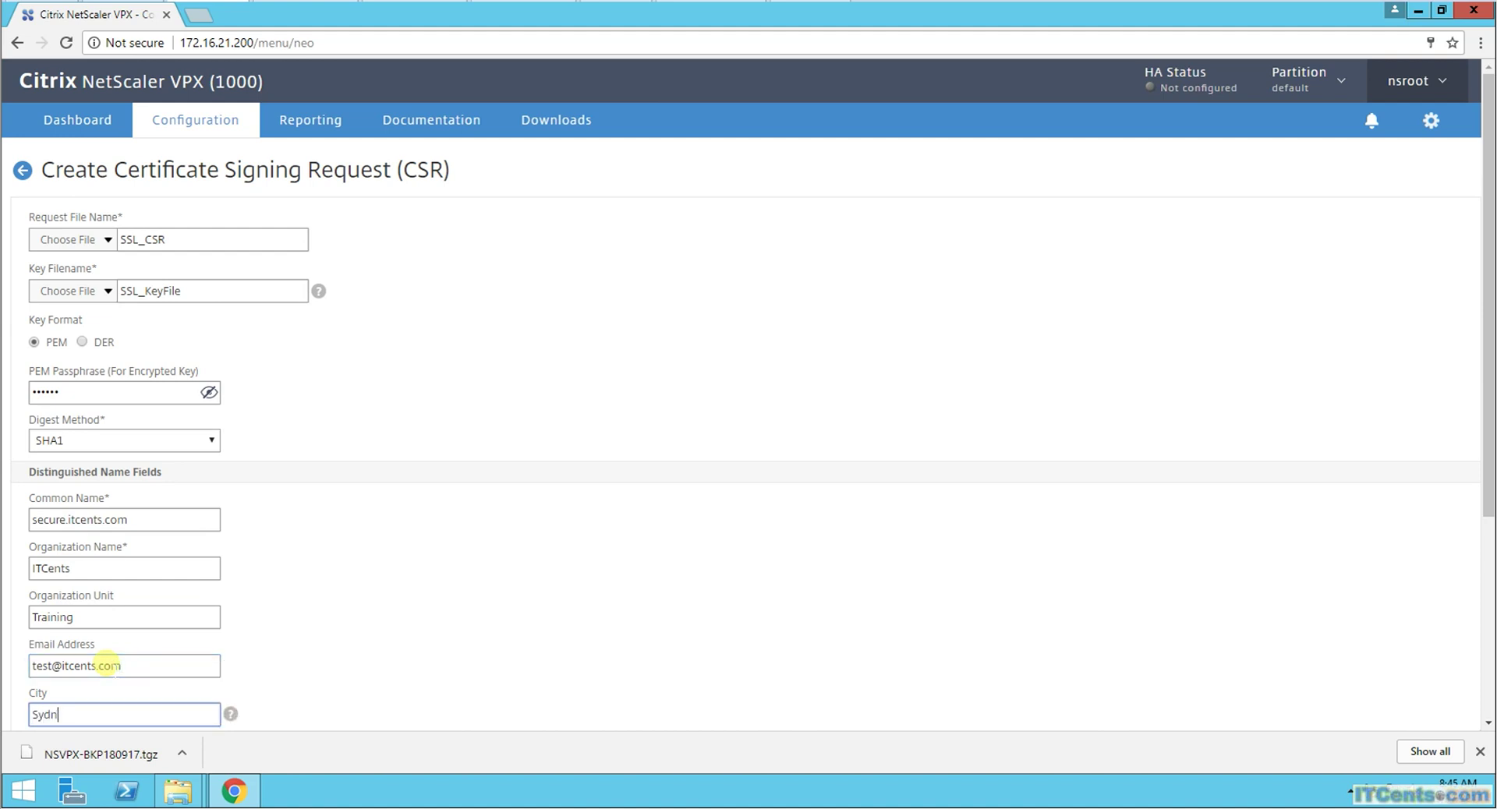
text(dney)
- Fill in state NSW, country AUSTRALIA, challenge password and company name, then create the CSR
click(1485, 722)
click(54, 659)
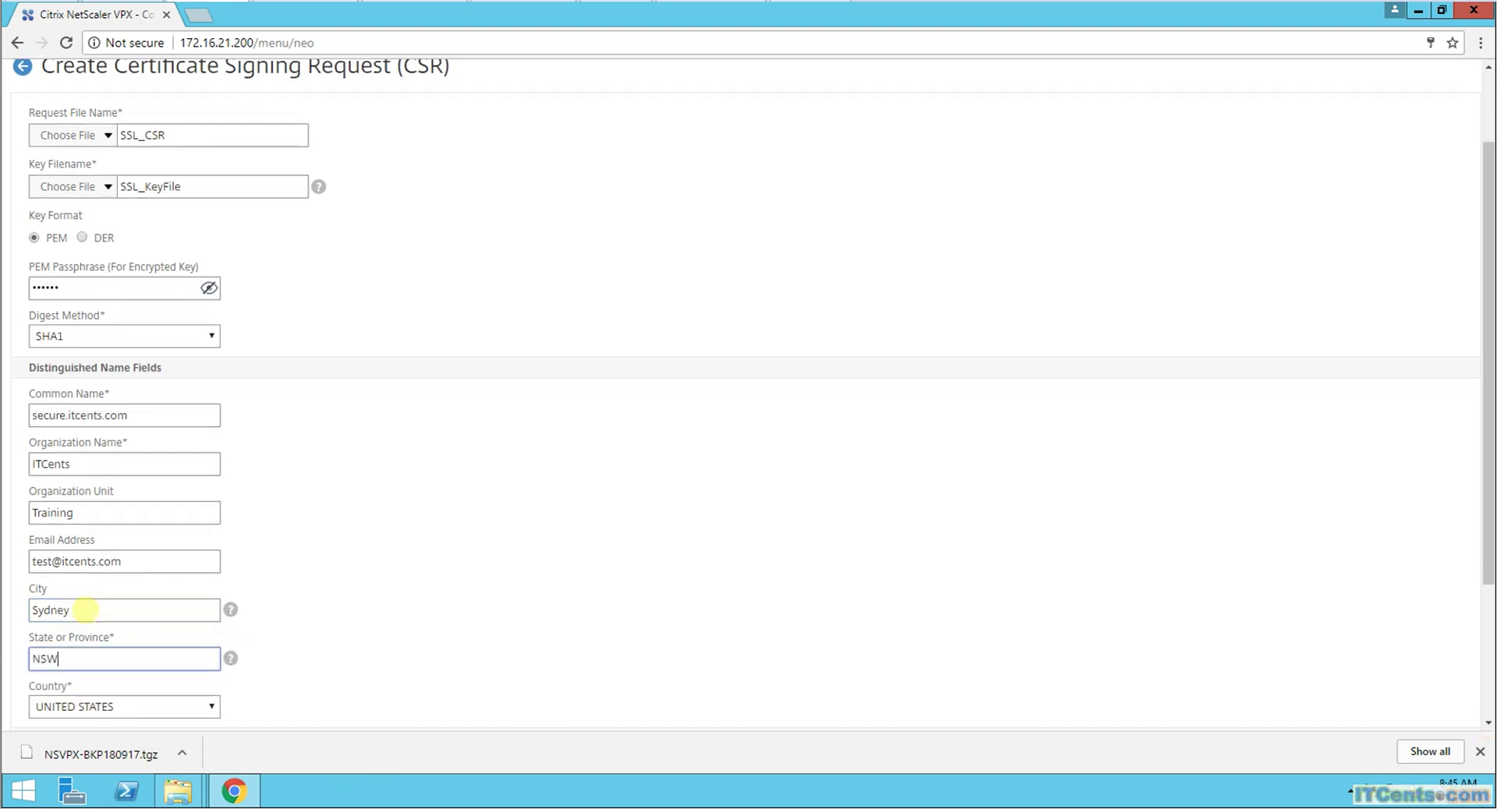
click(210, 707)
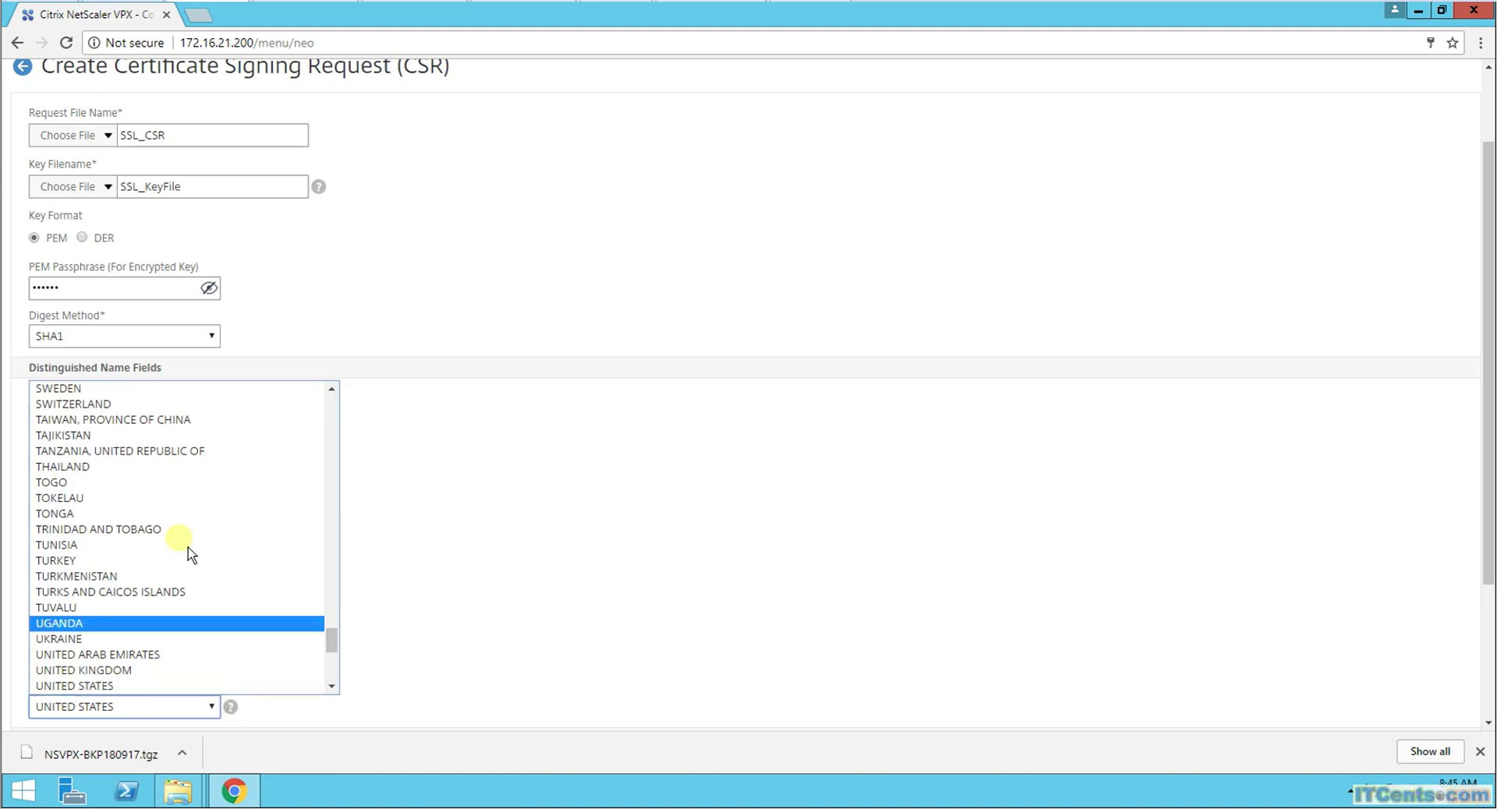
drag(335, 652, 351, 434)
click(152, 477)
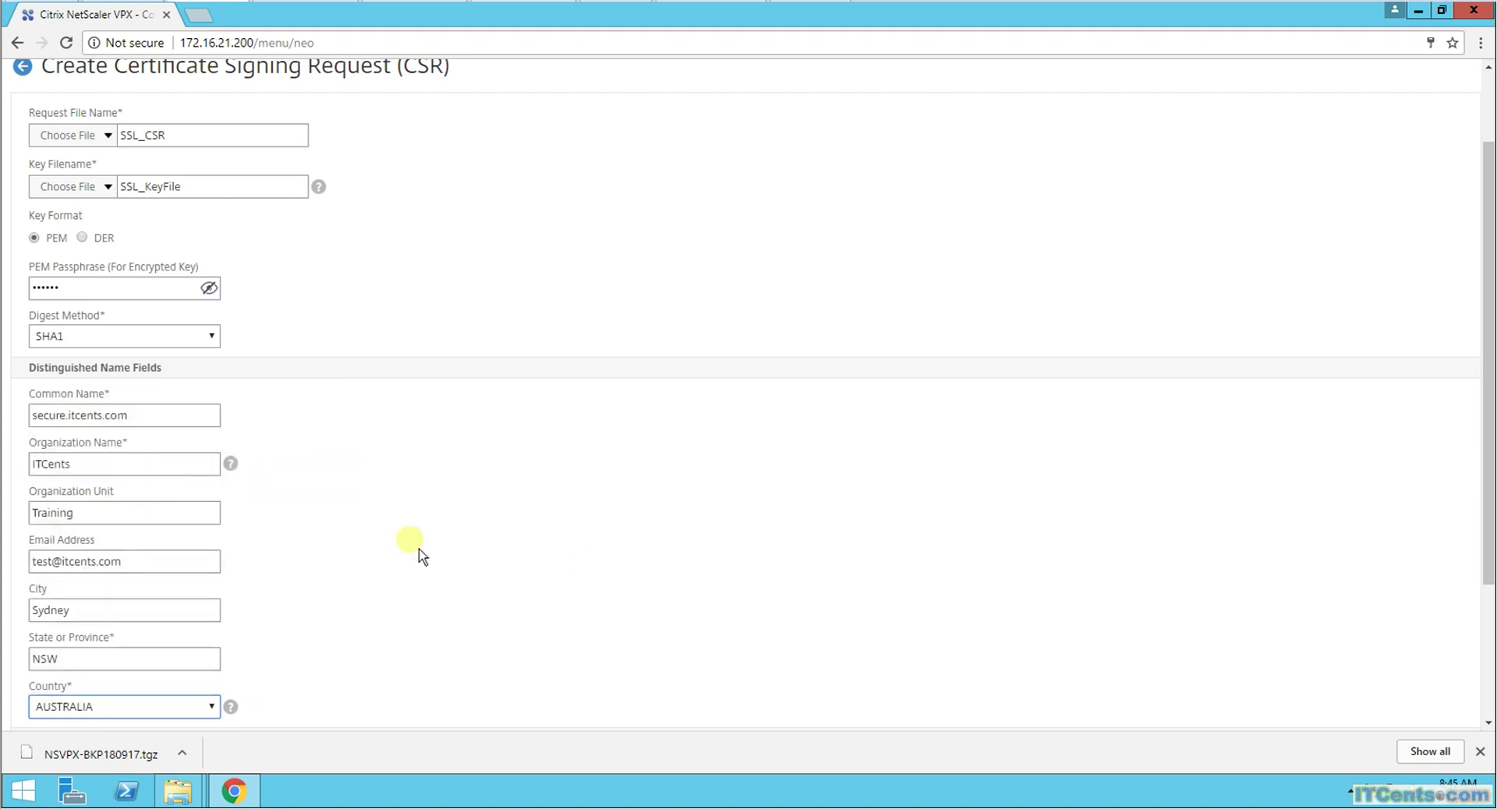
drag(1487, 515, 1487, 704)
click(105, 587)
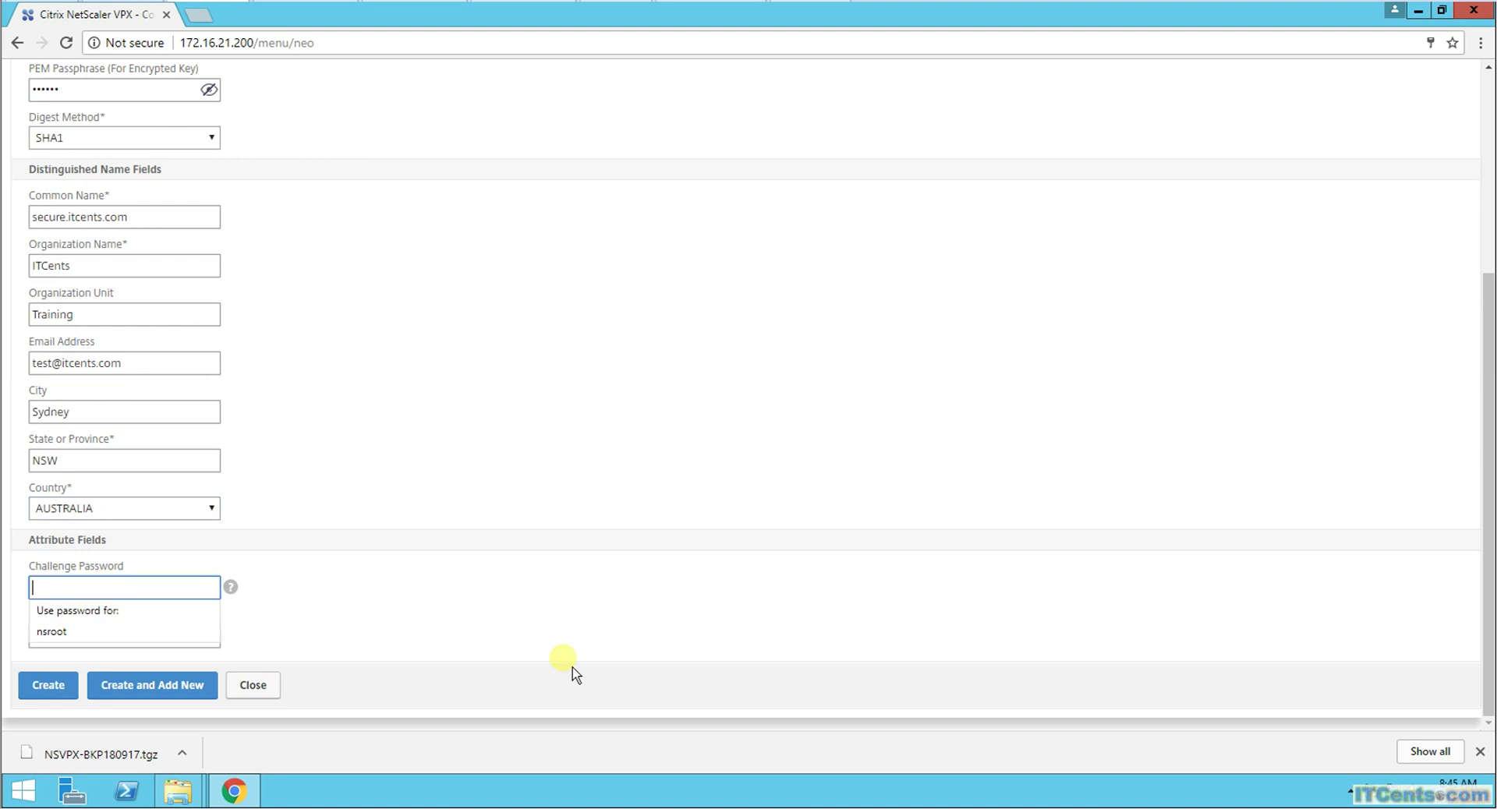
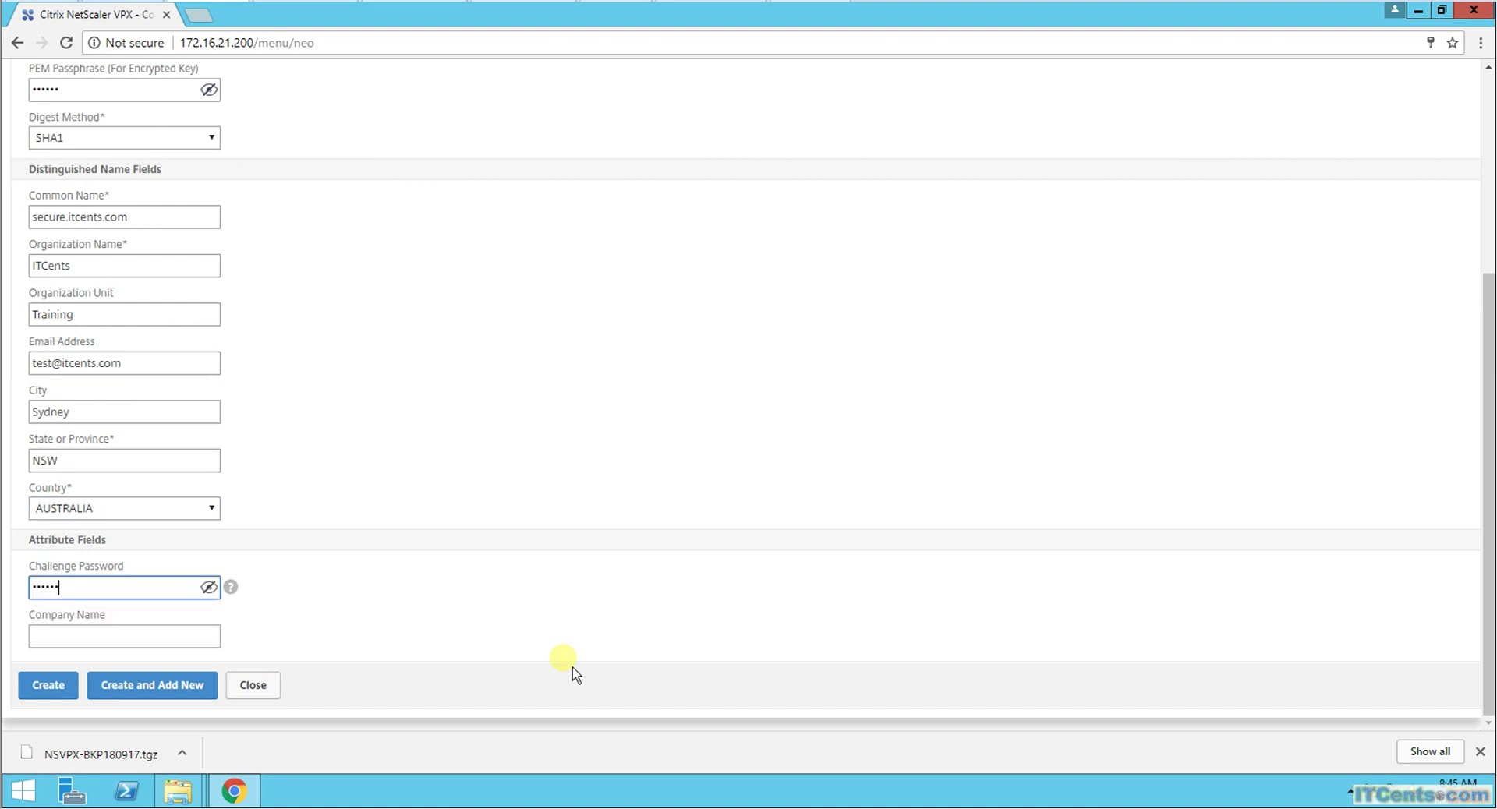
click(177, 636)
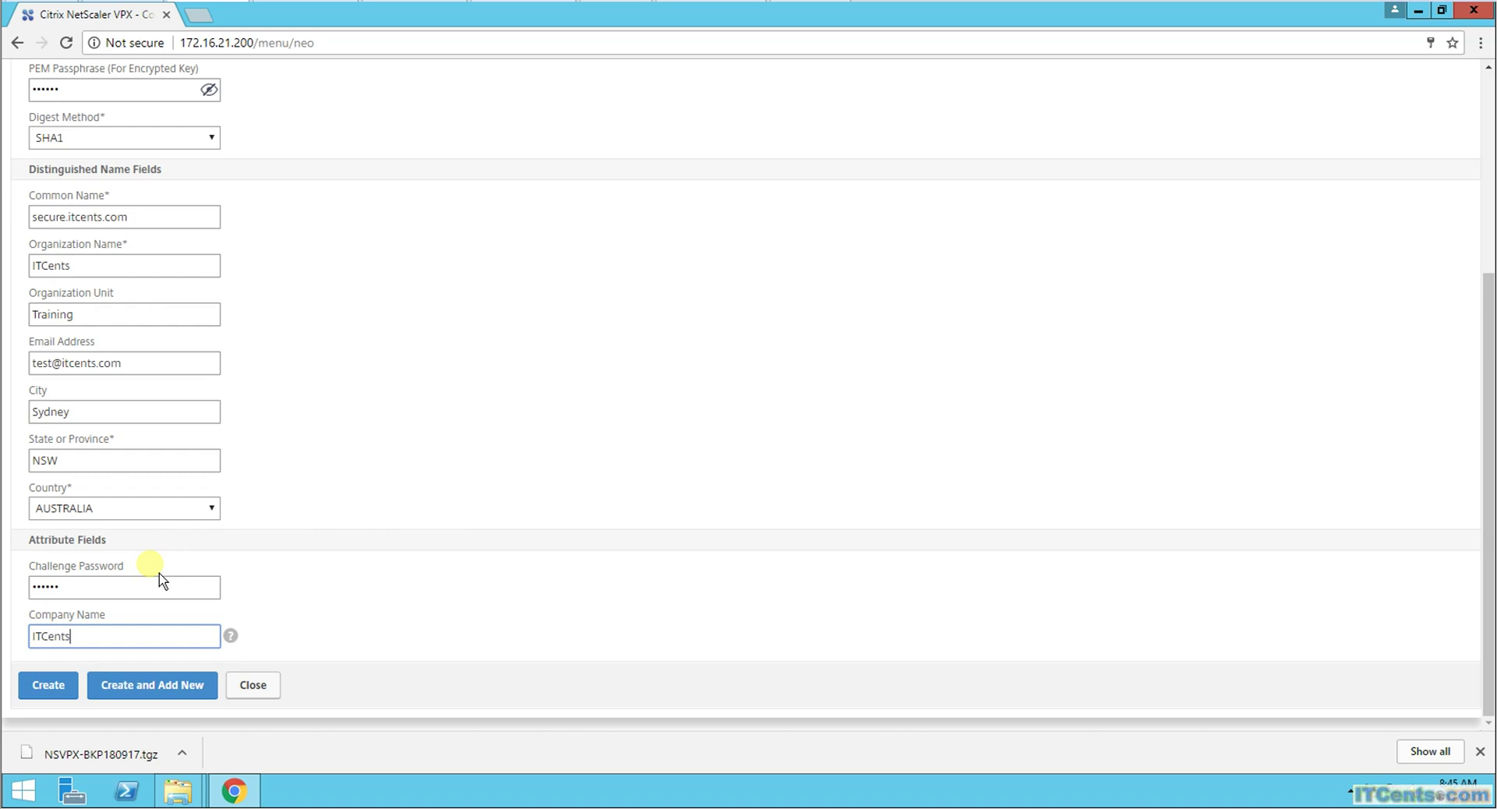
click(48, 687)
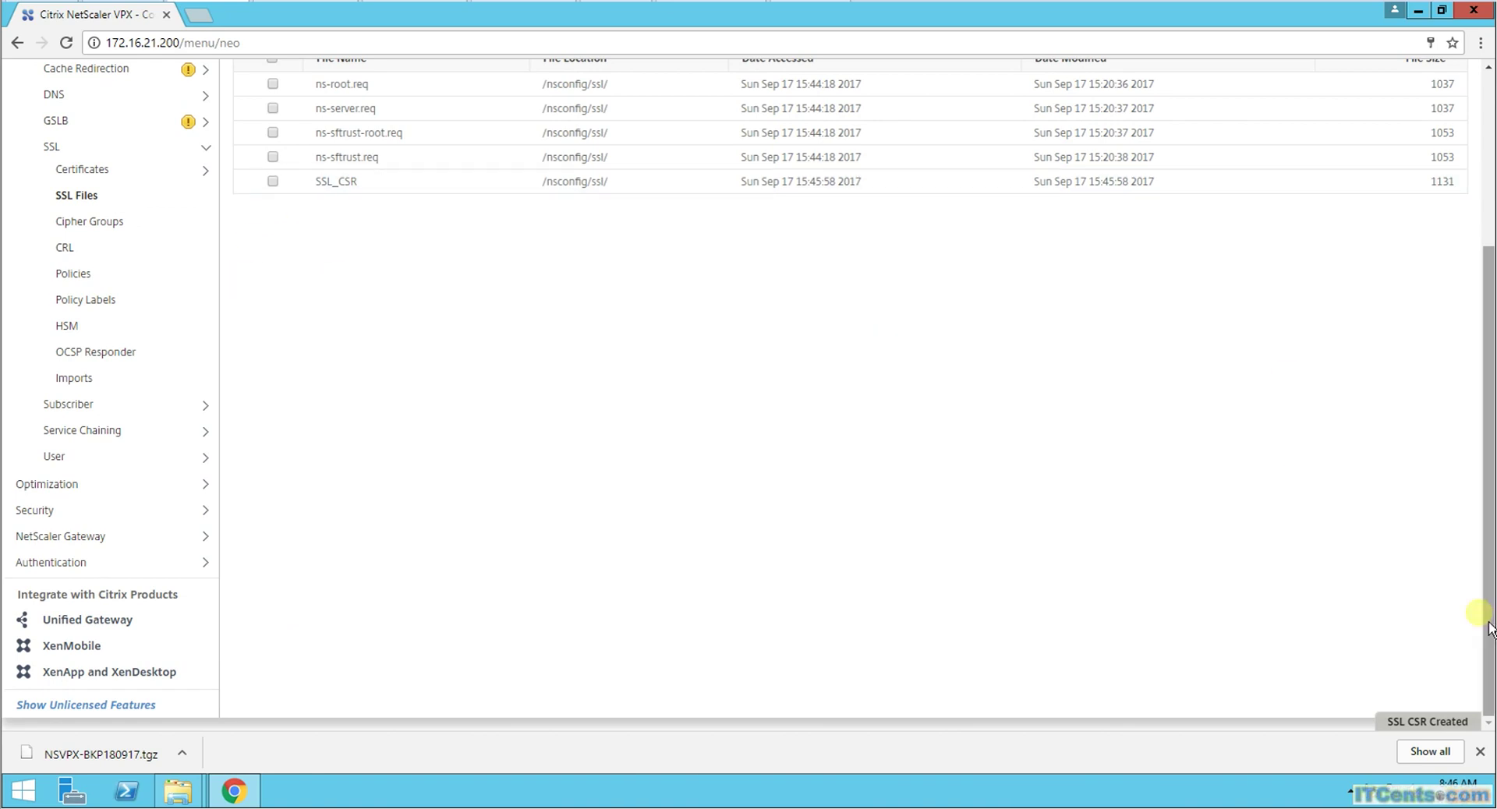
scroll(1489, 627, up, 3)
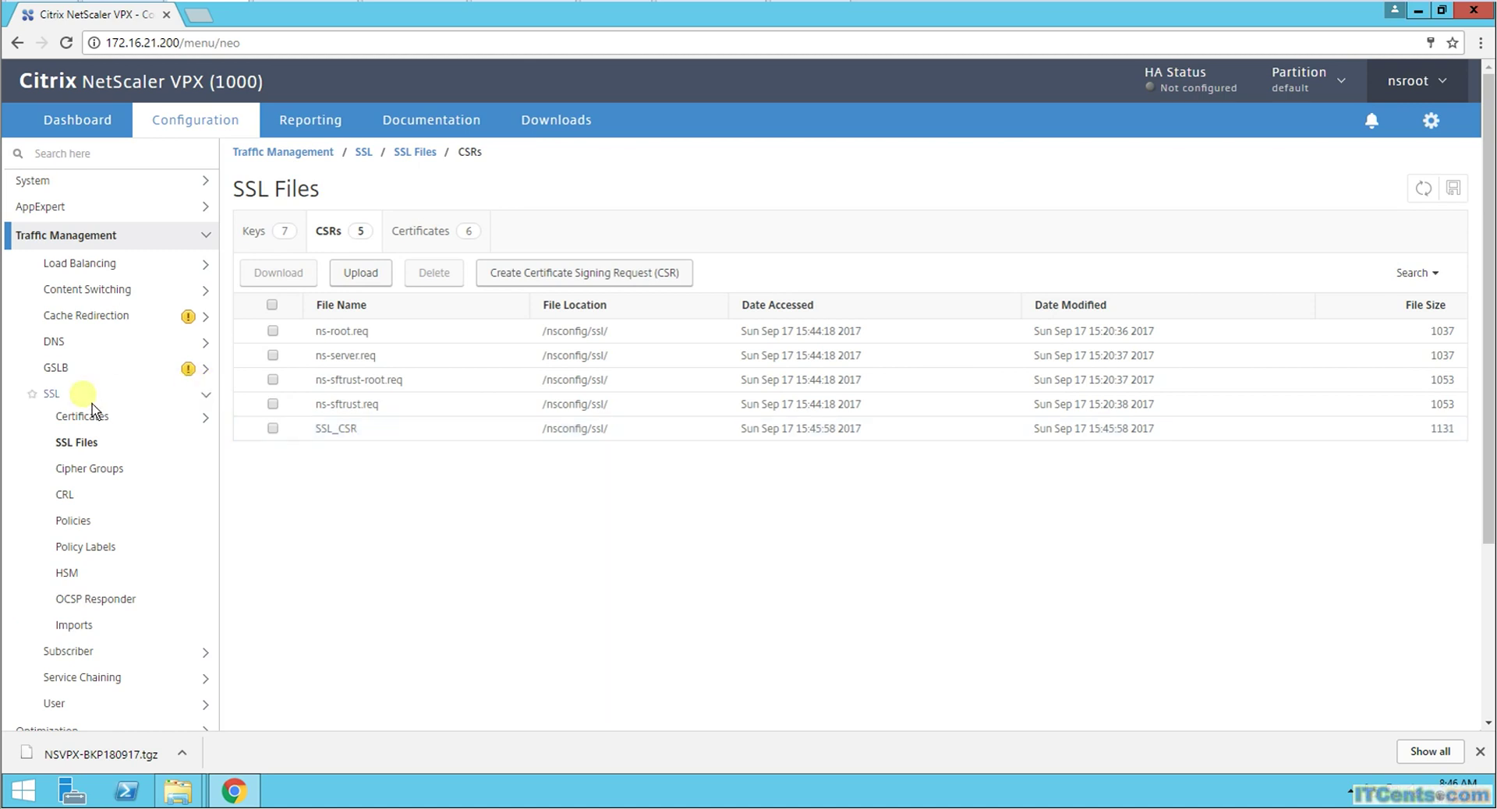
- View SSL_CSR in the certificates/keys/CSRs manager and copy its full request text
click(48, 395)
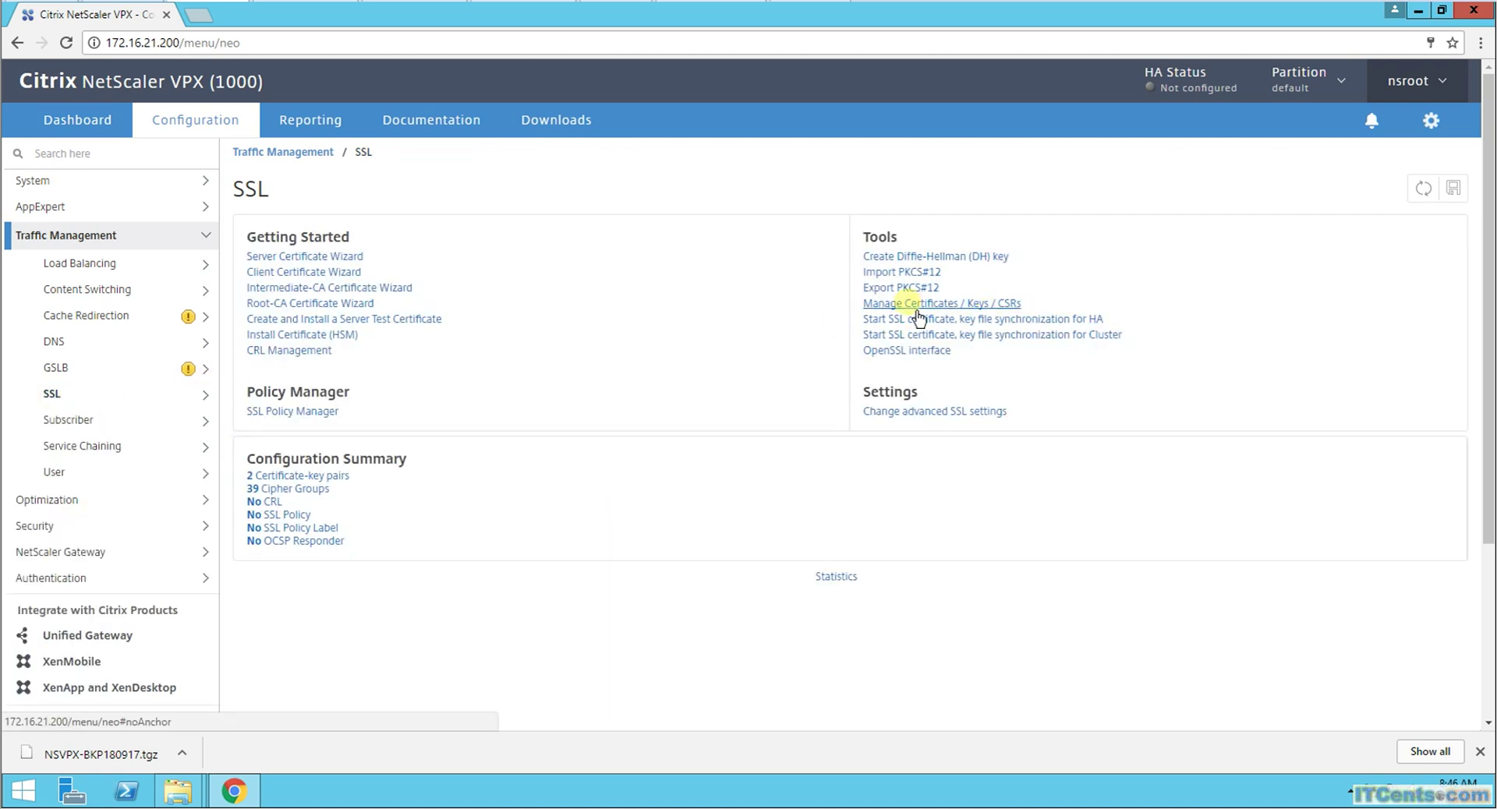
click(1009, 305)
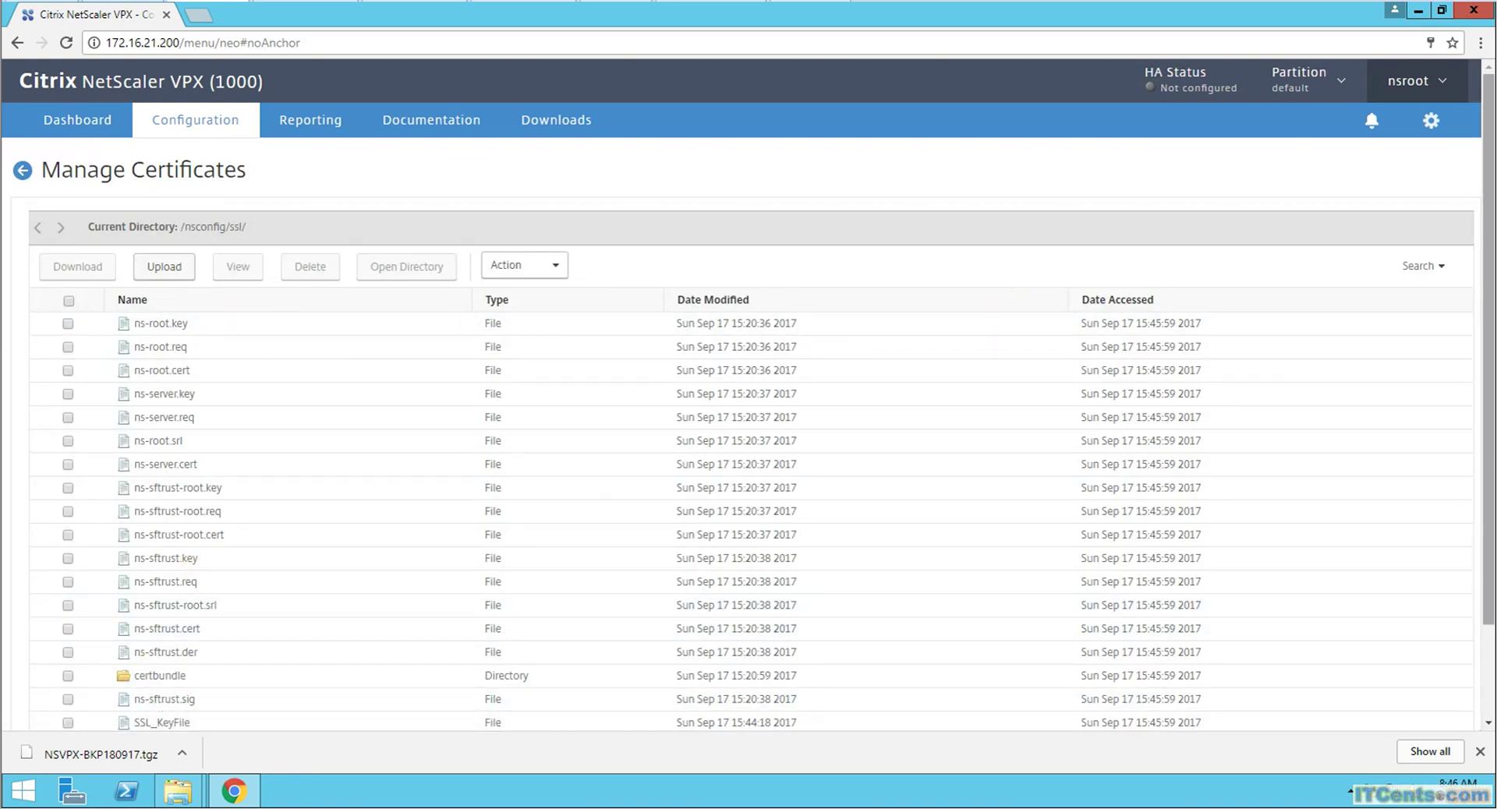
drag(1486, 425, 1485, 608)
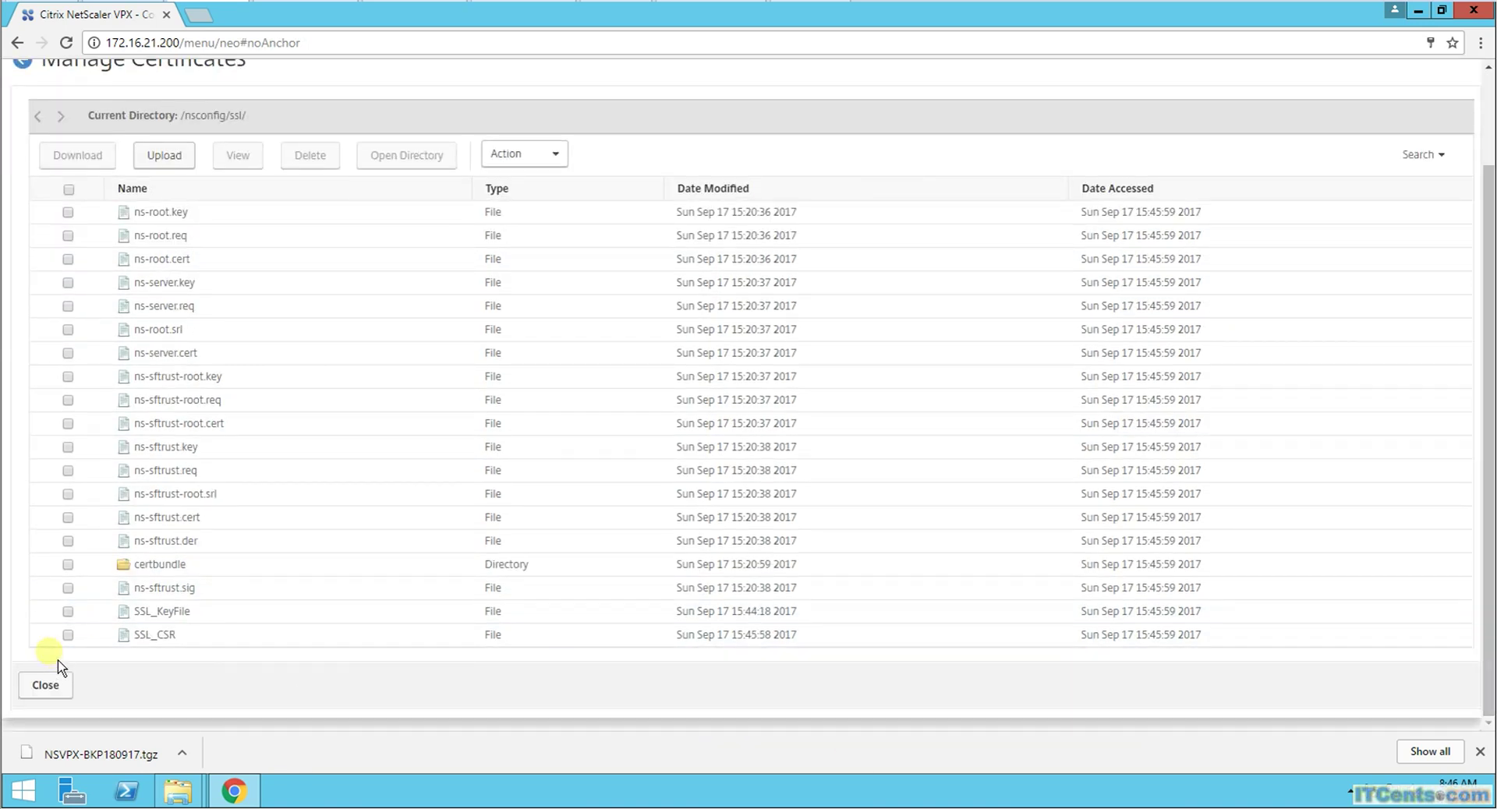
click(134, 641)
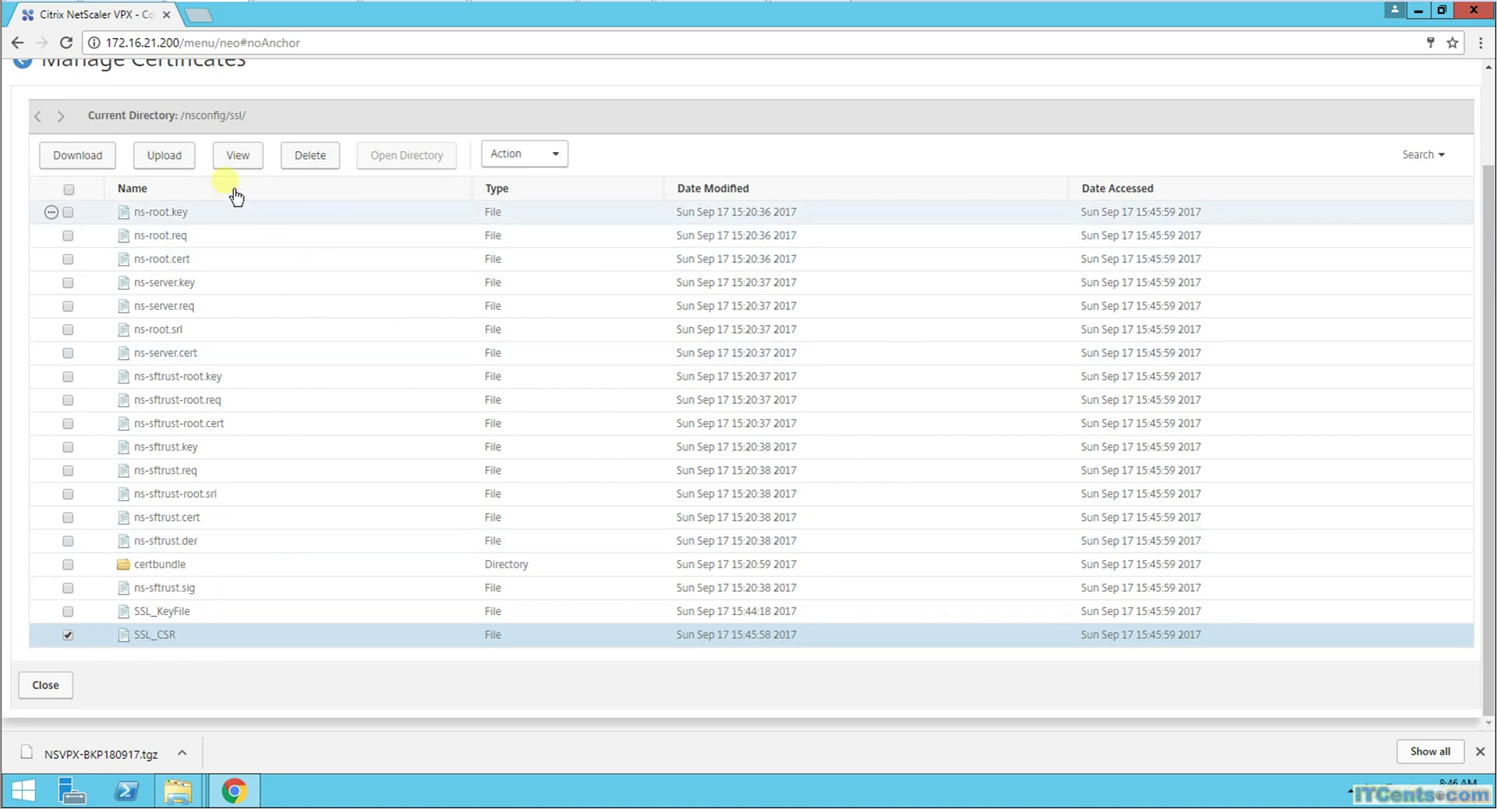
click(248, 166)
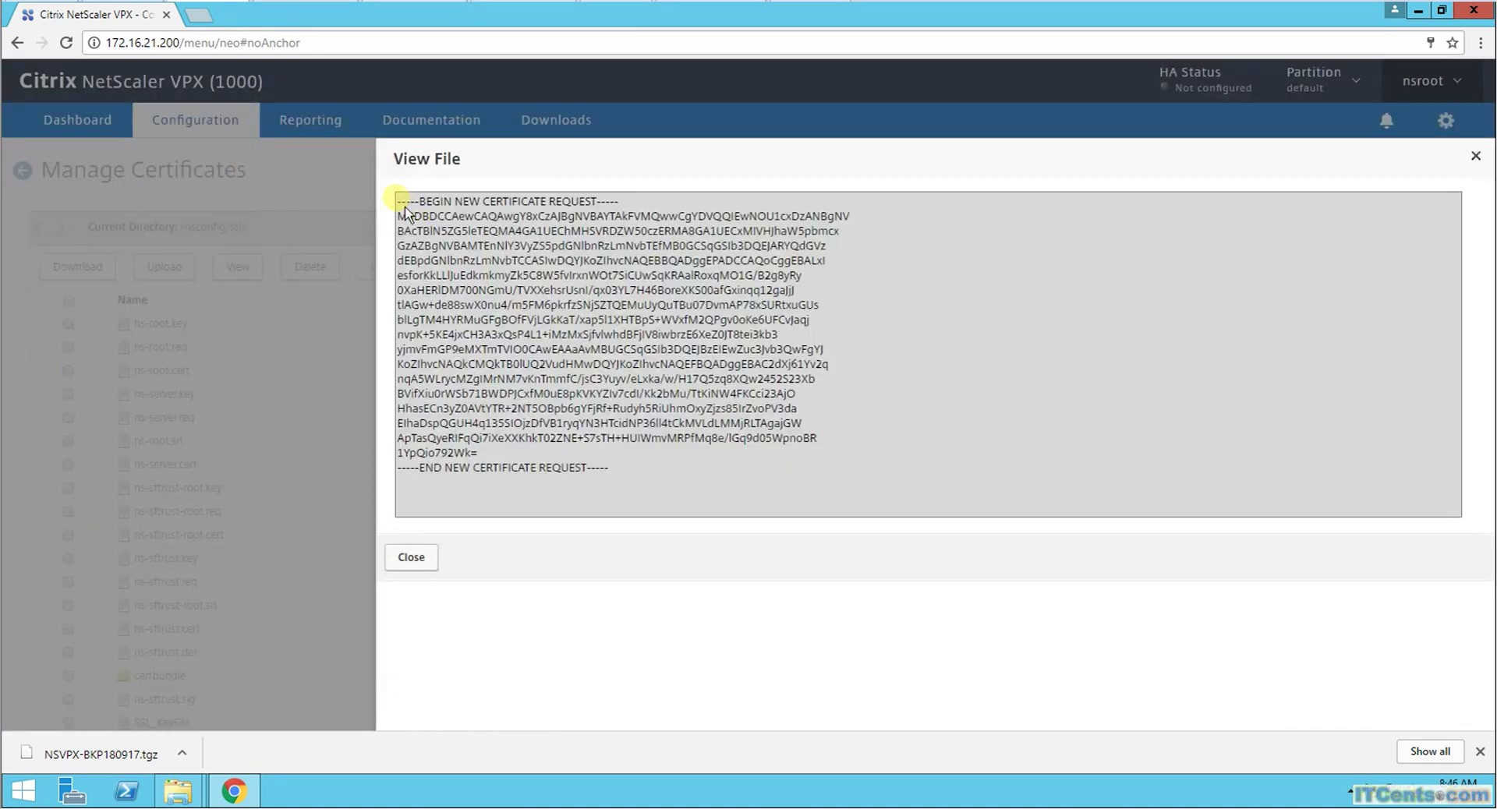
drag(396, 199, 671, 511)
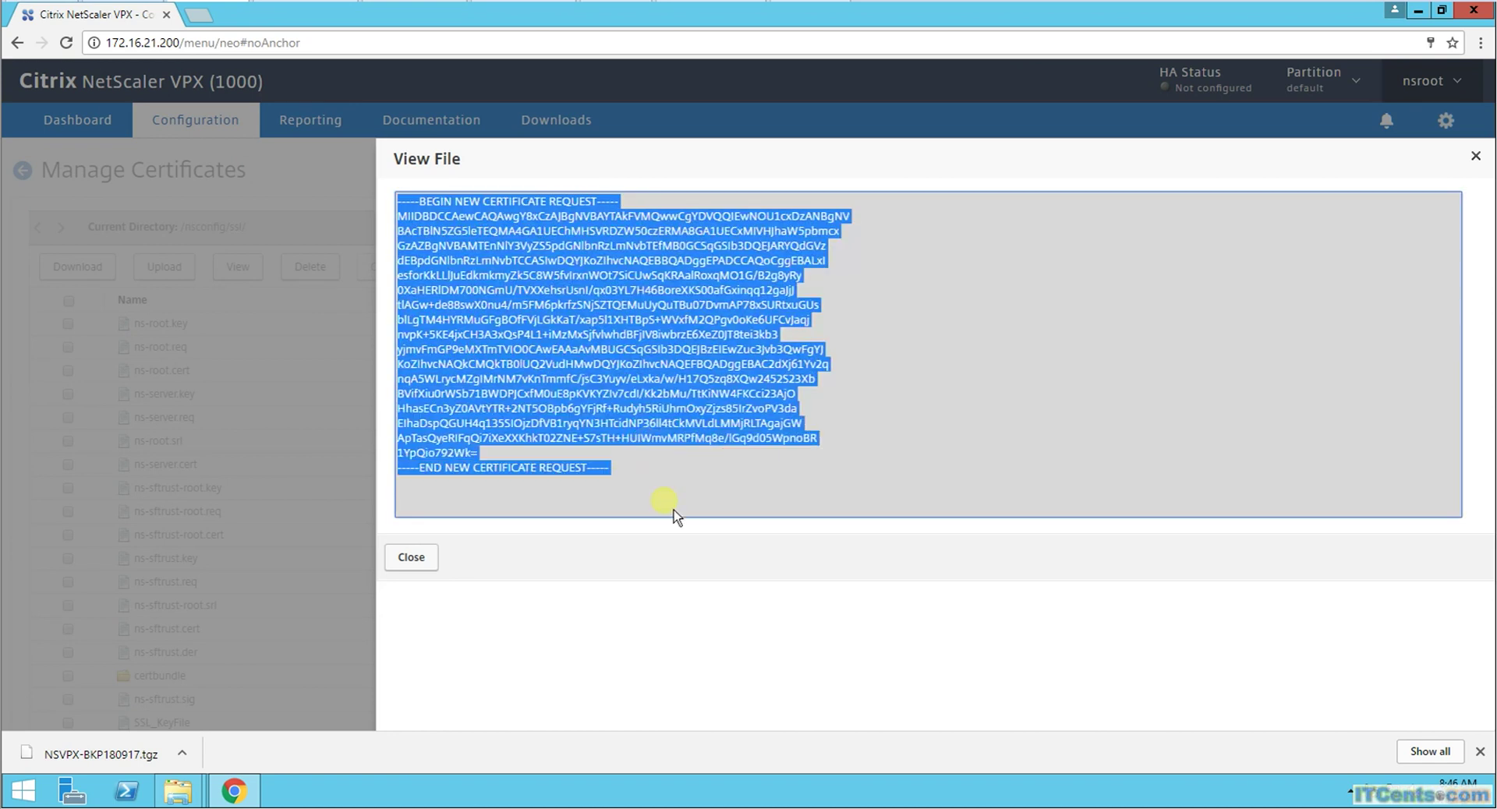
right_click(466, 289)
click(498, 302)
click(200, 15)
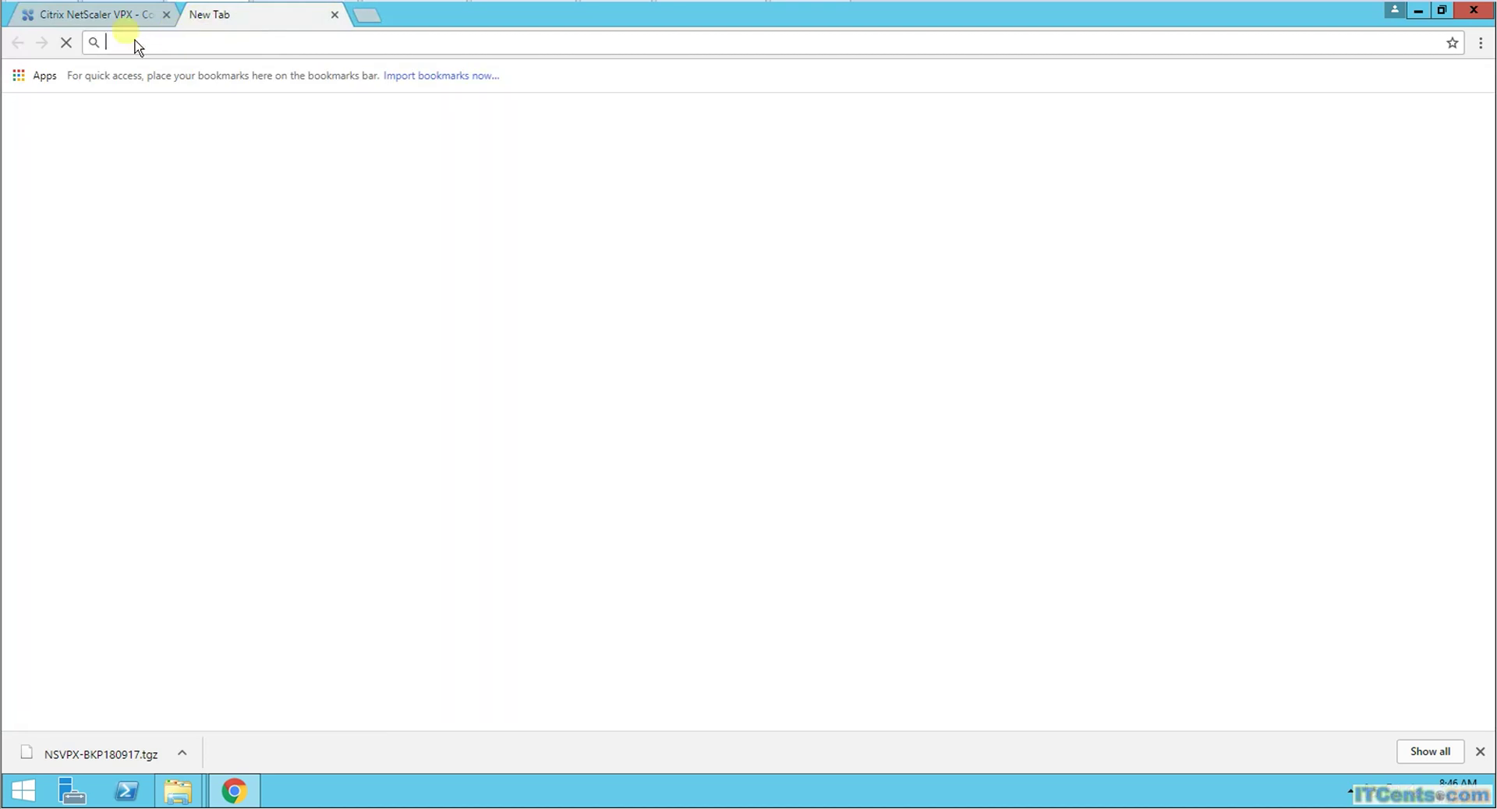
- Load dc/certsrv and paste the copied CSR into an advanced certificate request
text(dc)
key(Return)
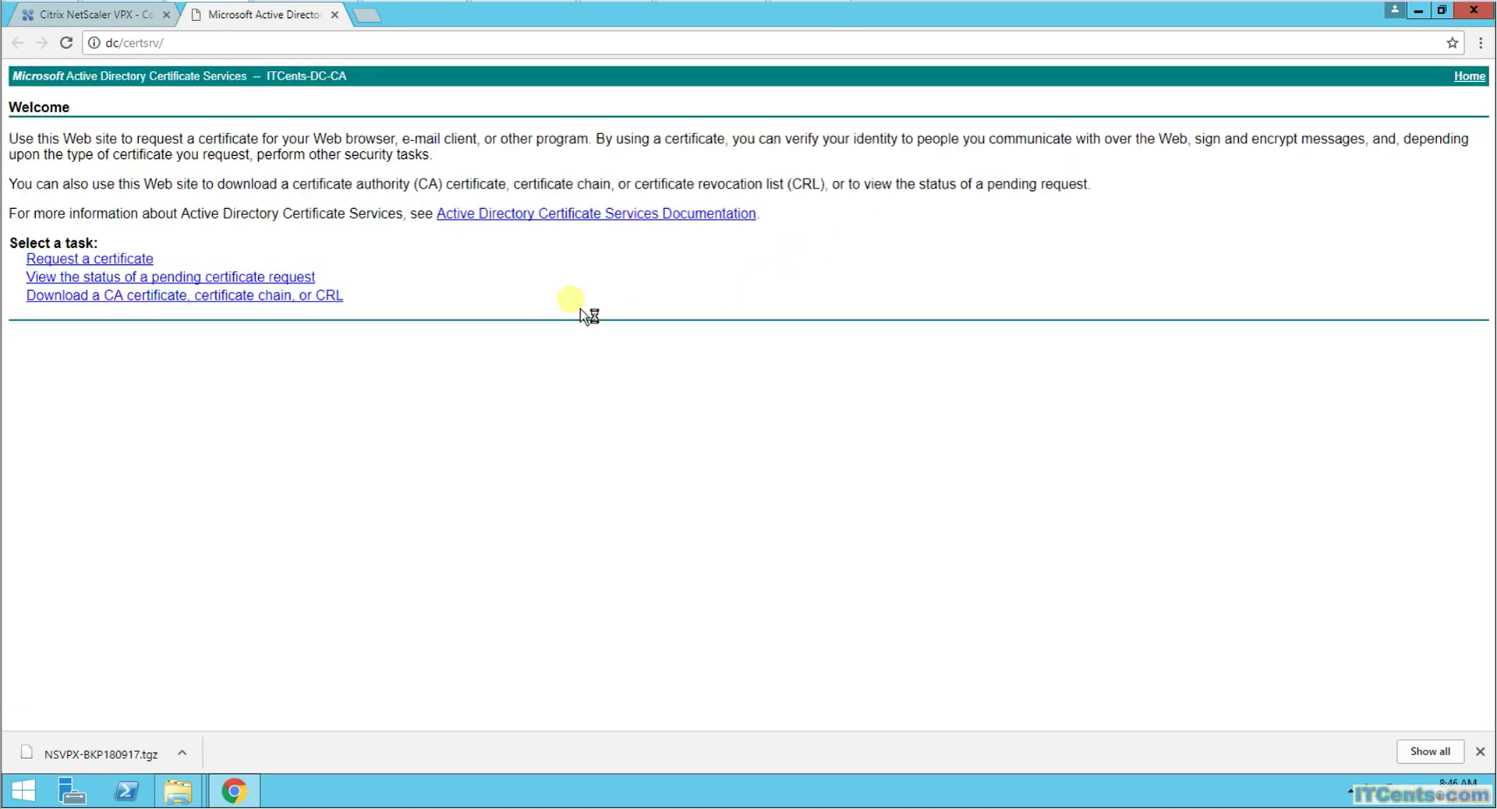
click(111, 265)
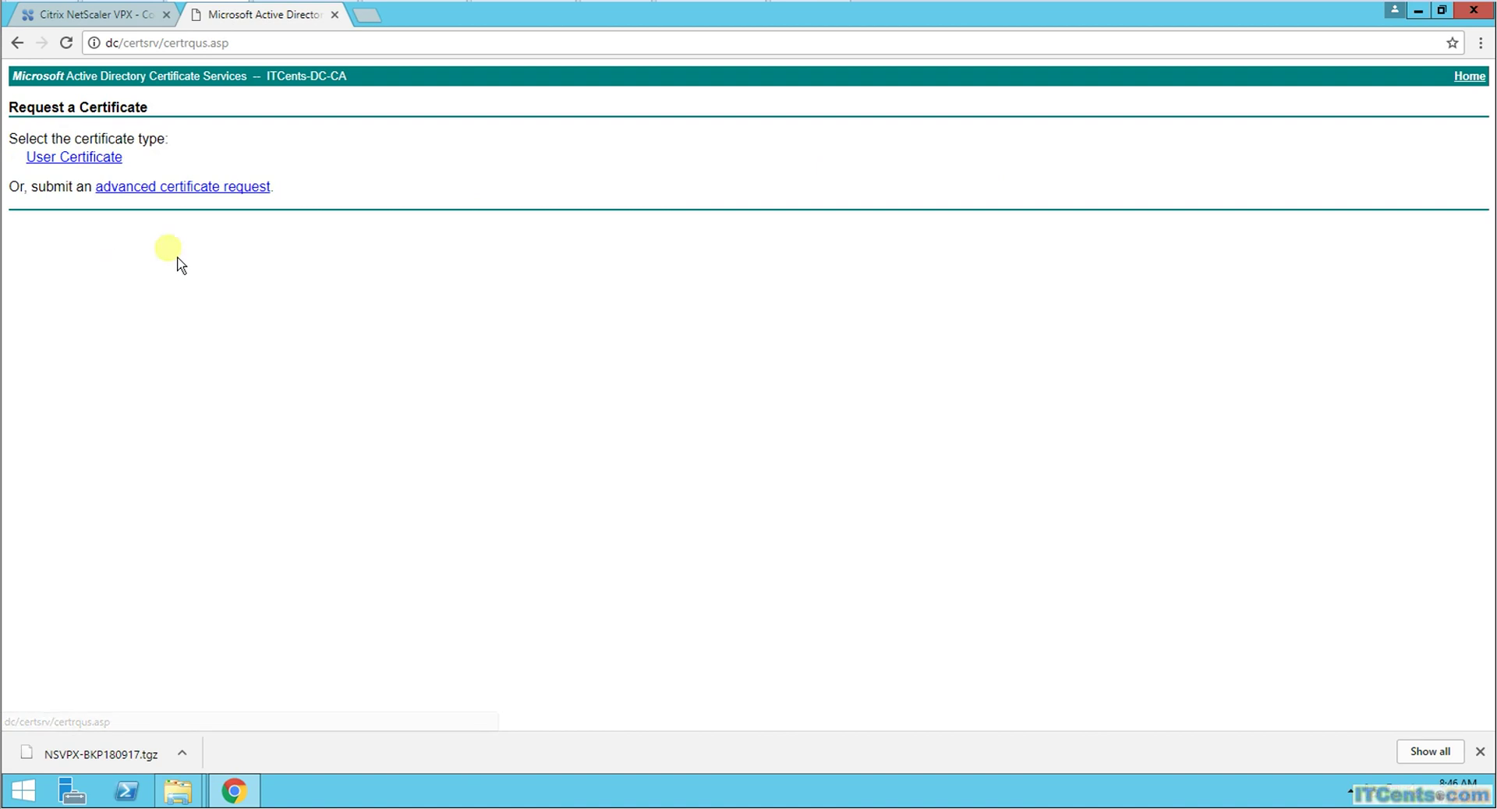
click(139, 190)
right_click(137, 198)
click(173, 300)
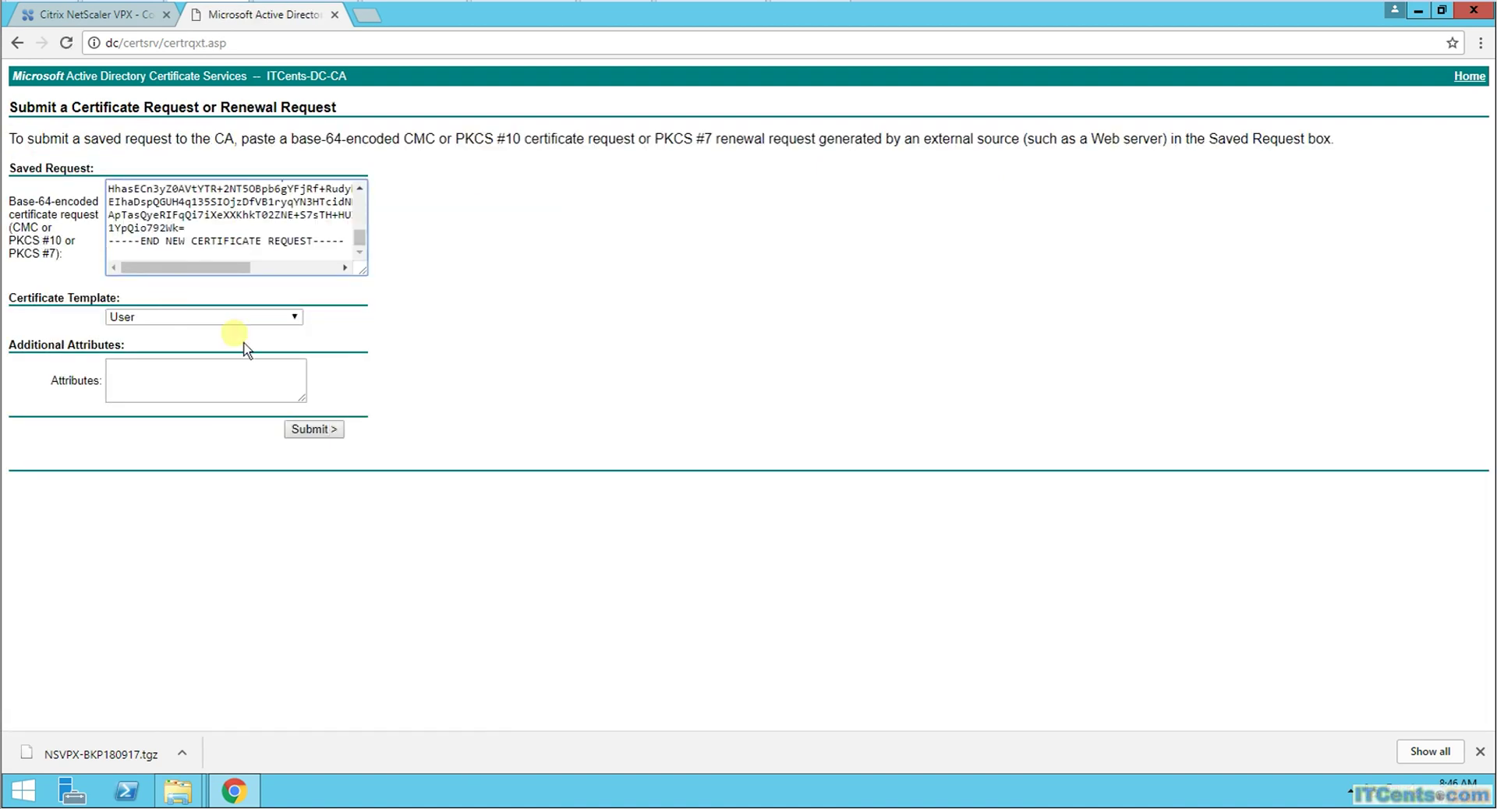
- Submit the request with the Web Server template and download certnew.cer Base 64 encoded
click(289, 318)
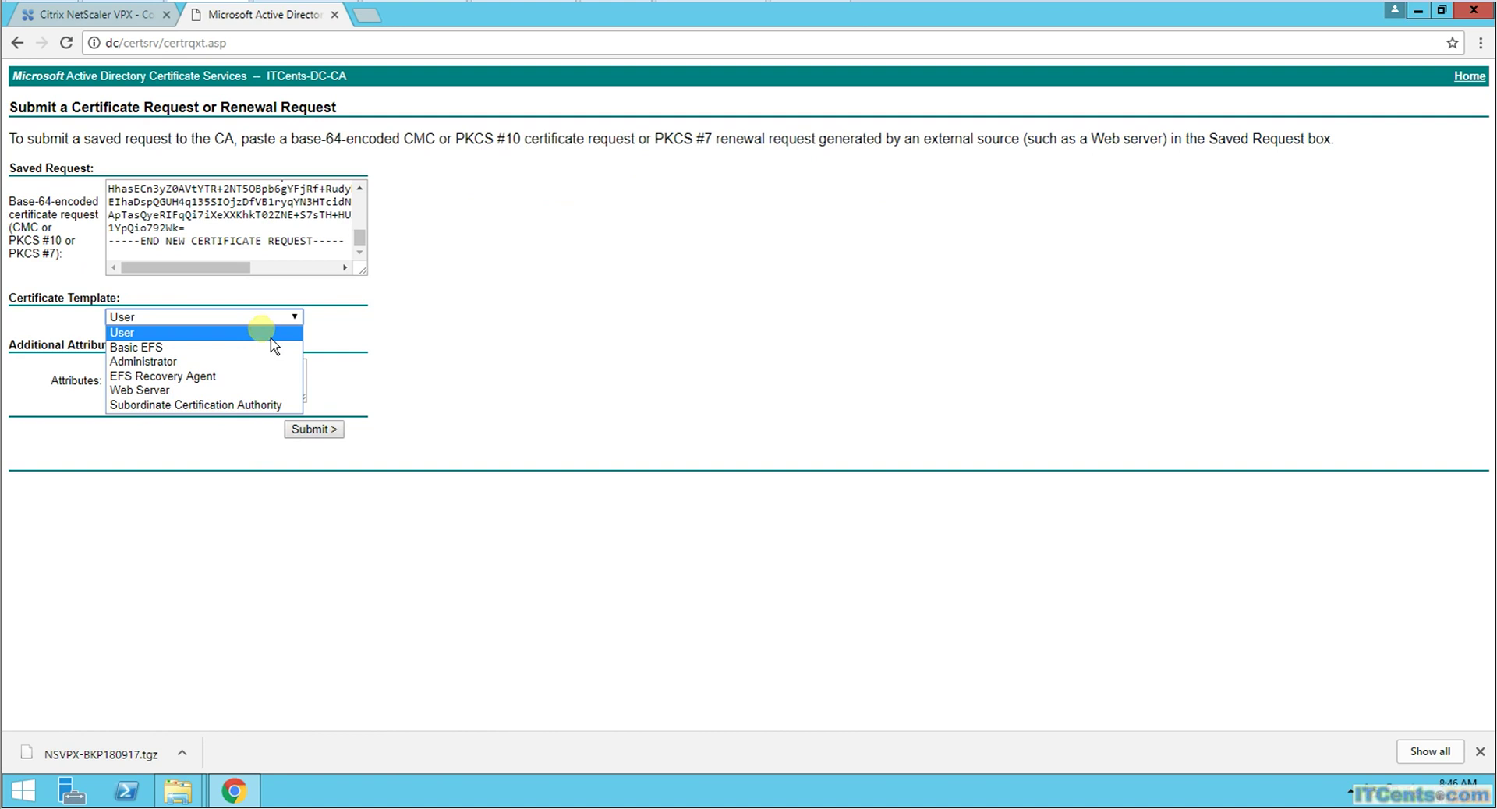
click(152, 390)
click(315, 430)
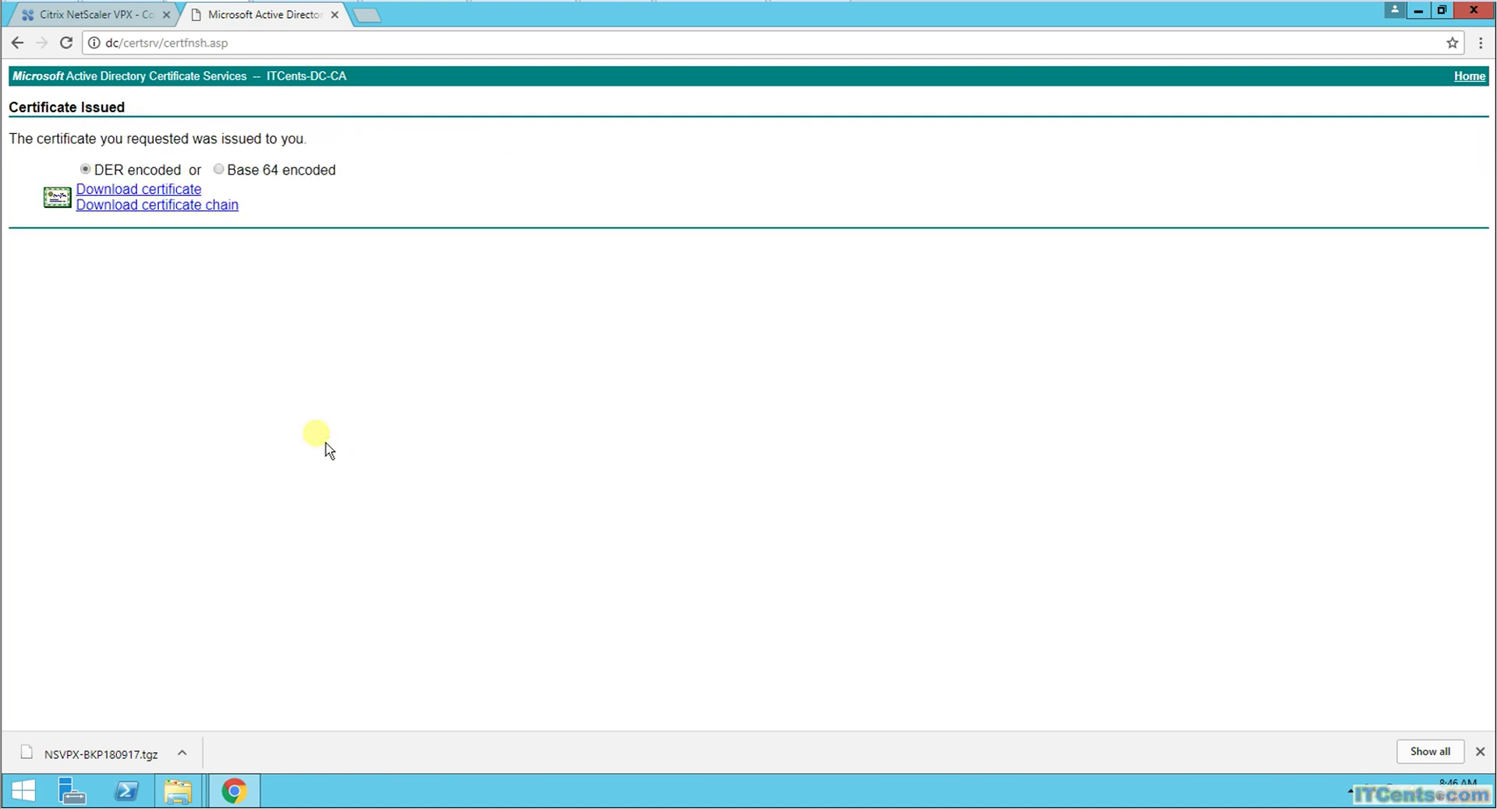
click(233, 176)
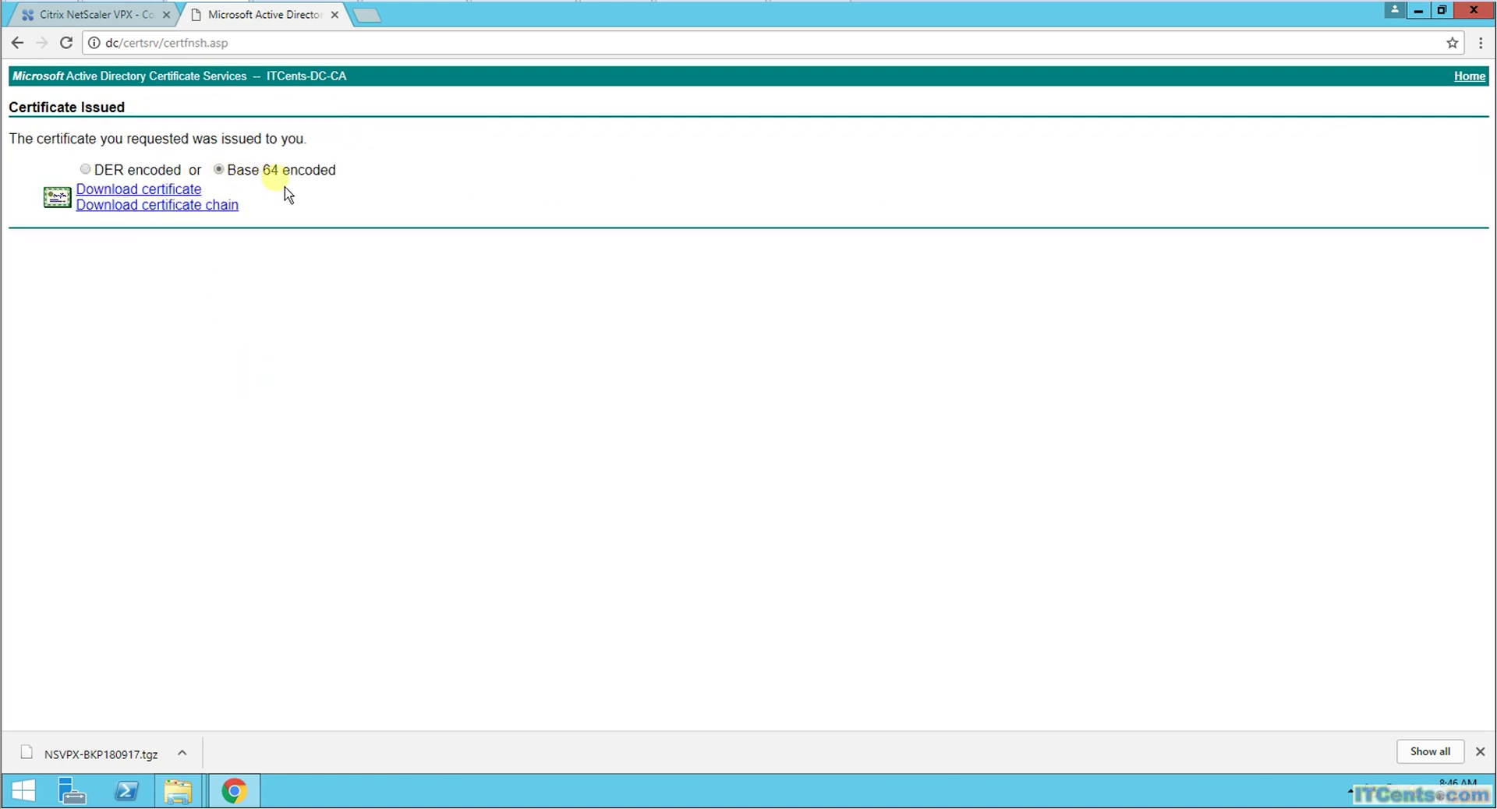
click(119, 192)
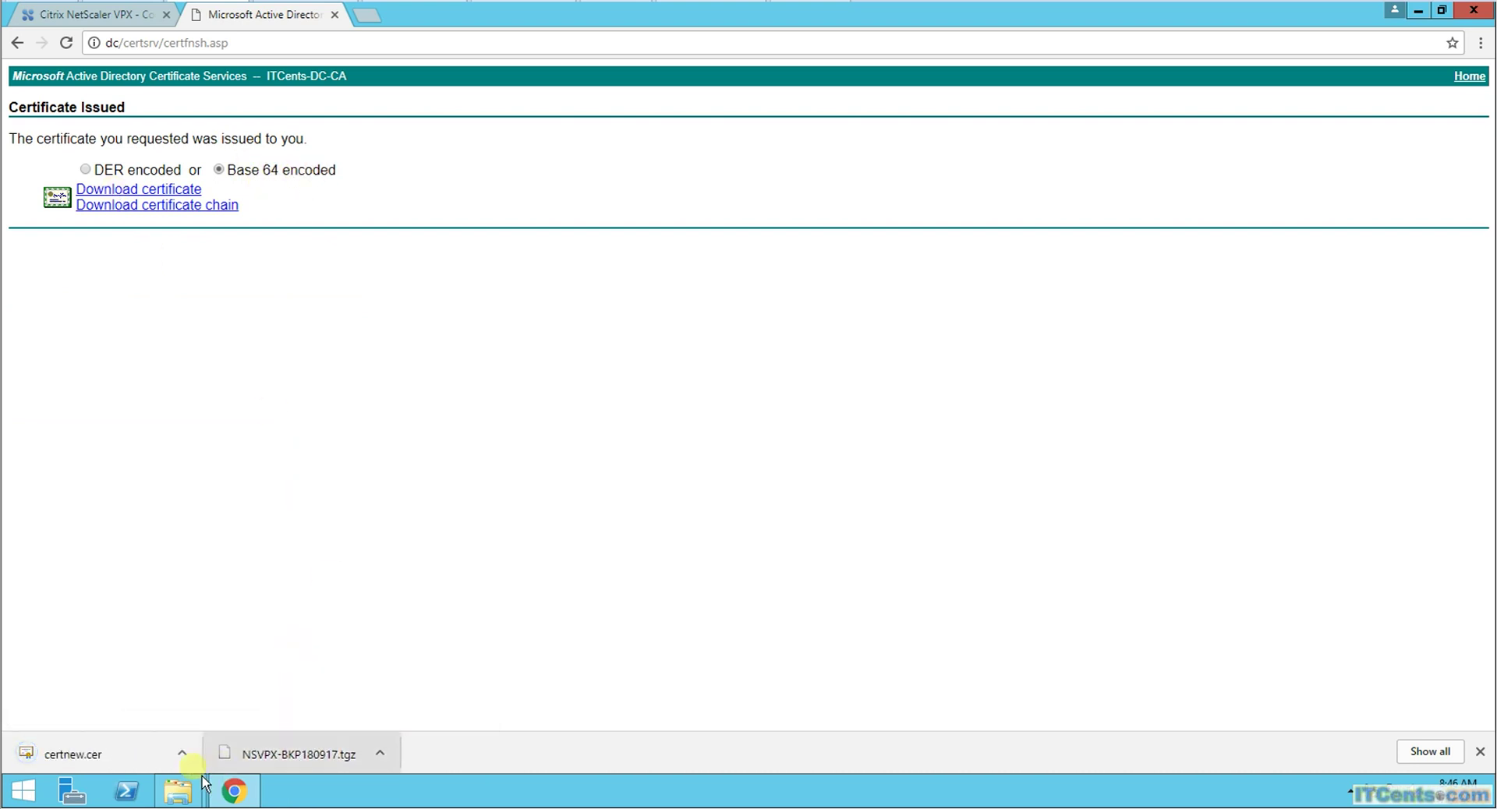
click(181, 753)
click(219, 704)
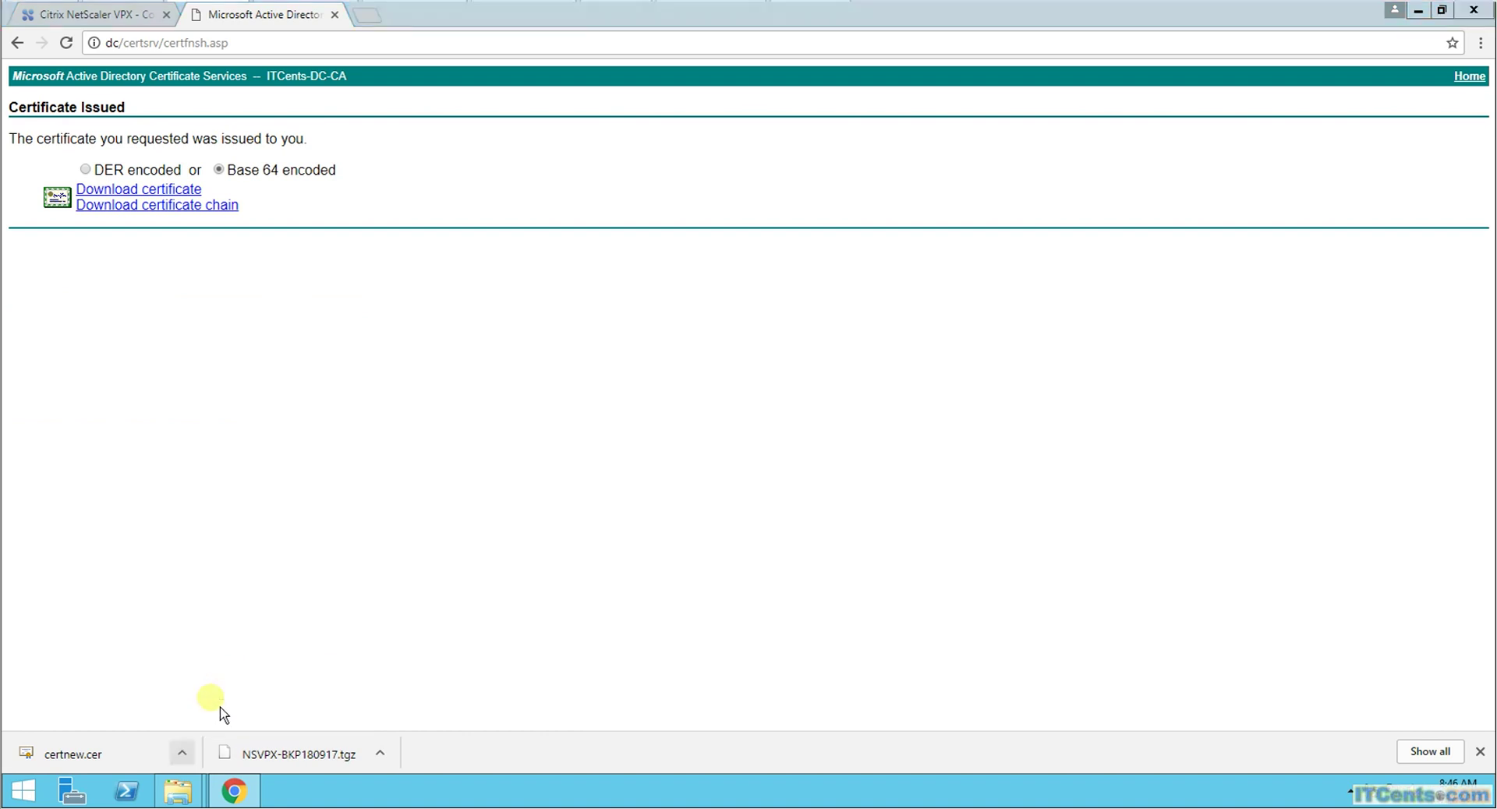
- Rename the downloaded certnew file to secure.itcents.com and return to the NetScaler tab
right_click(498, 310)
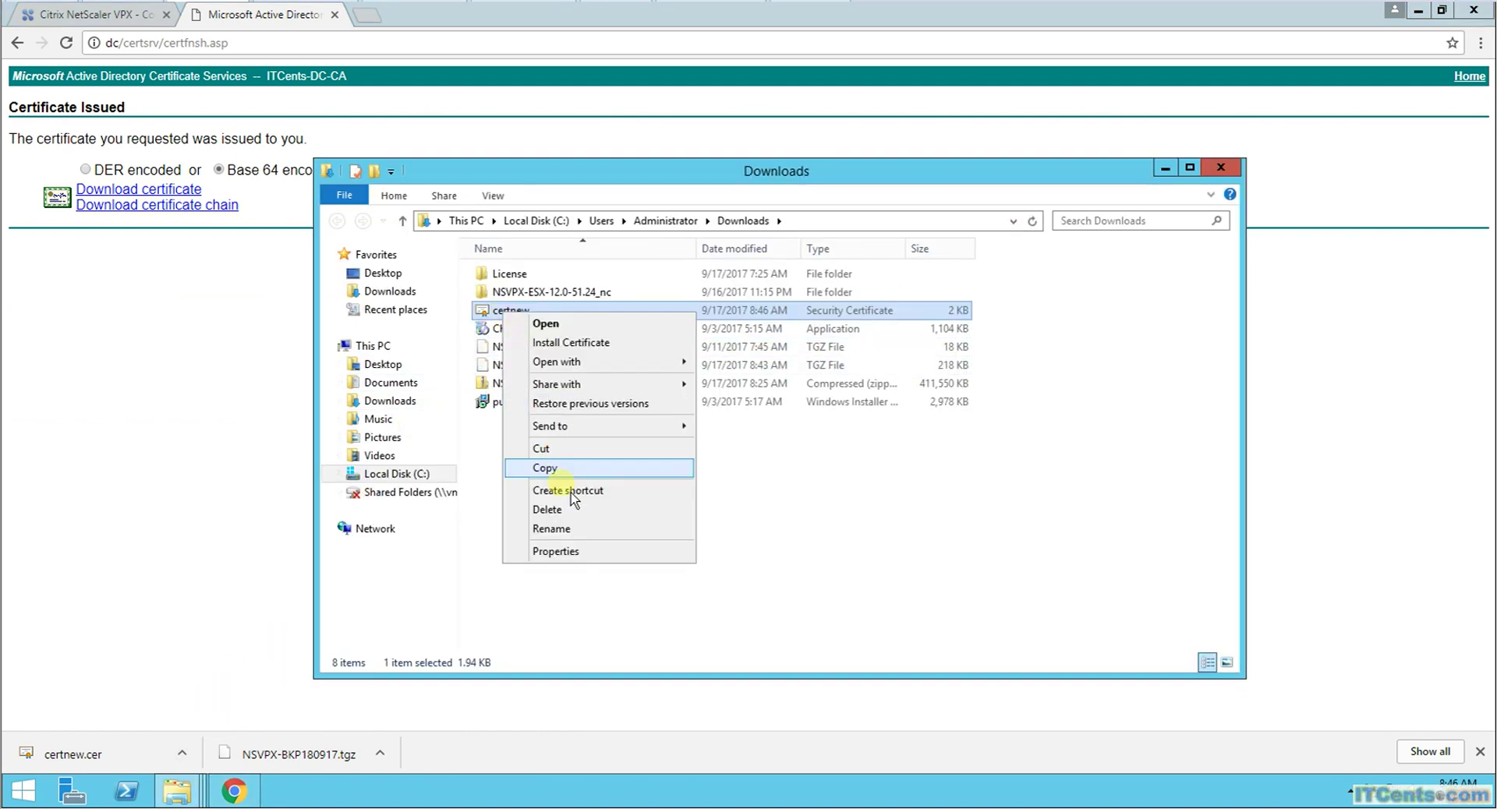
click(562, 533)
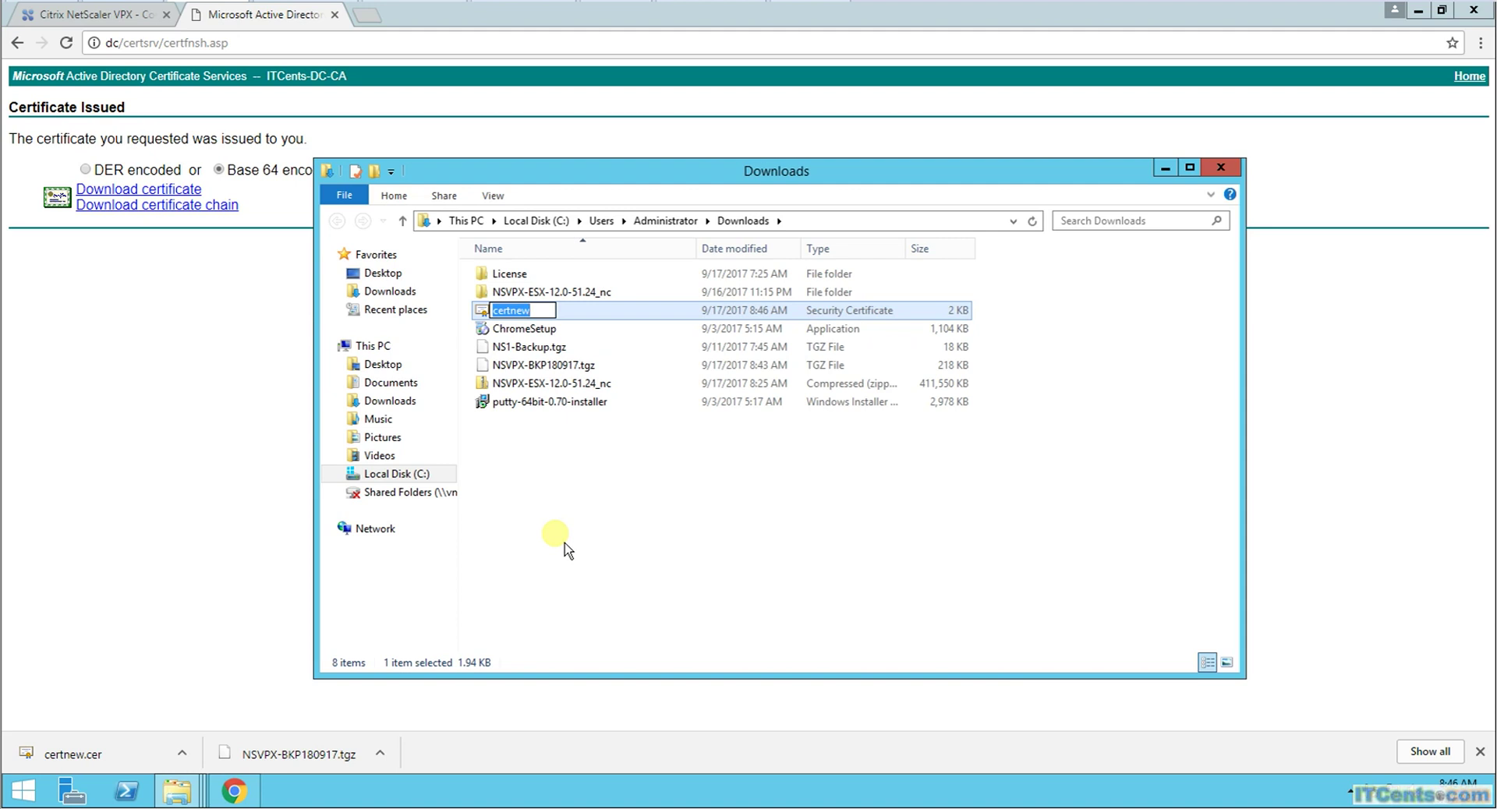
text(secure.itcents.com)
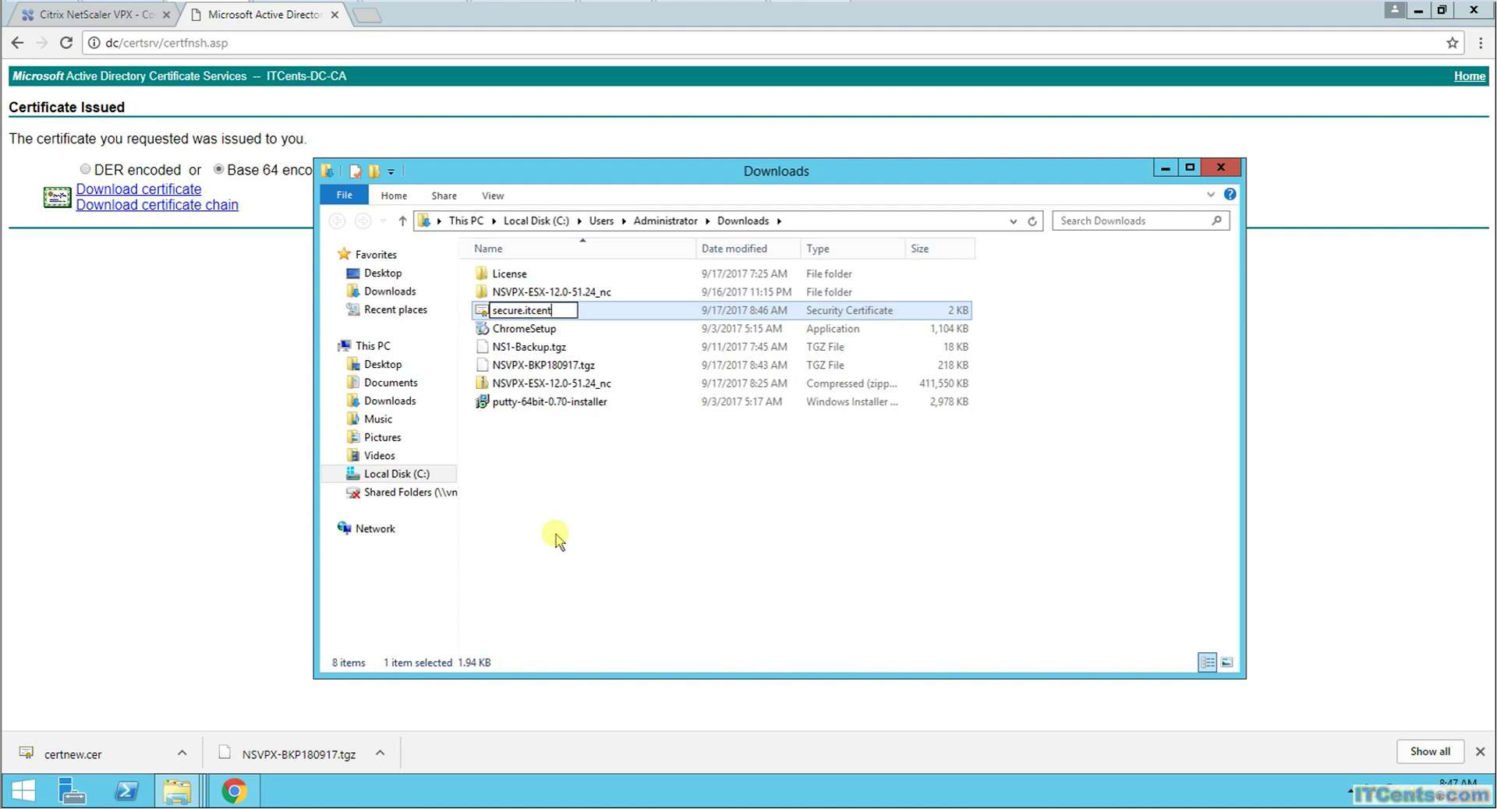
click(568, 546)
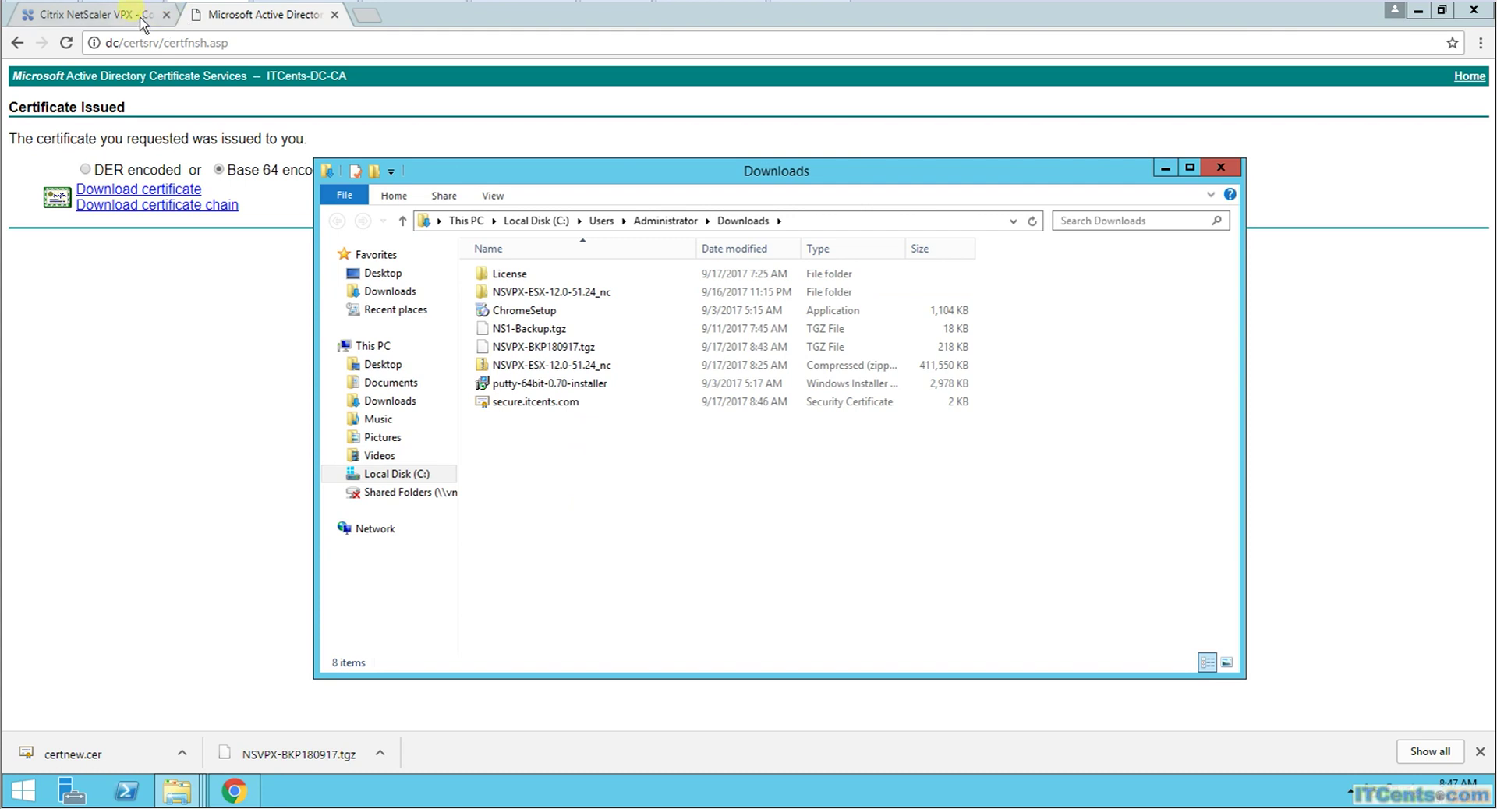
click(122, 22)
click(122, 18)
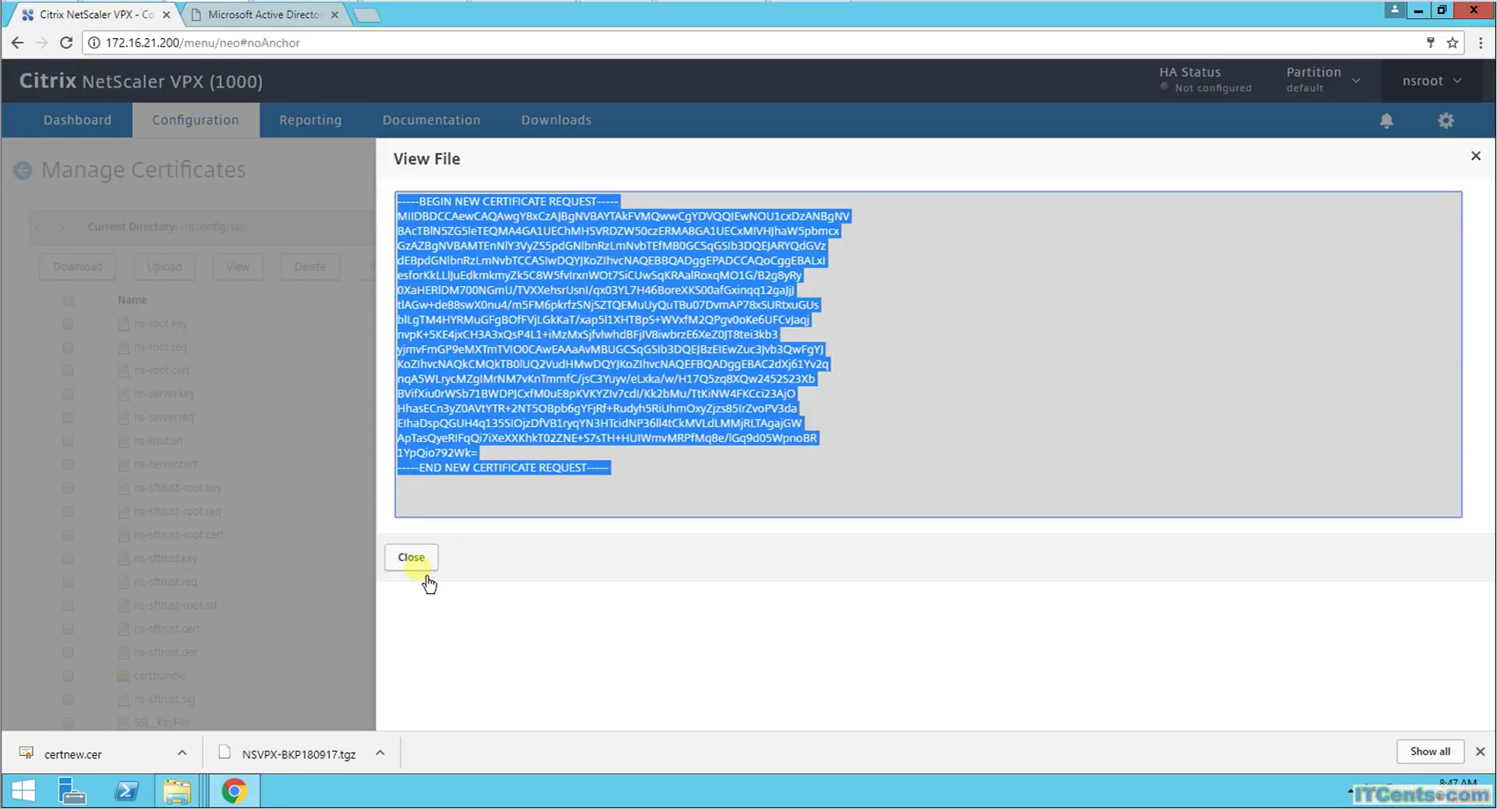
- Close the certificate request viewer and go to the SSL Files page
click(409, 555)
click(22, 170)
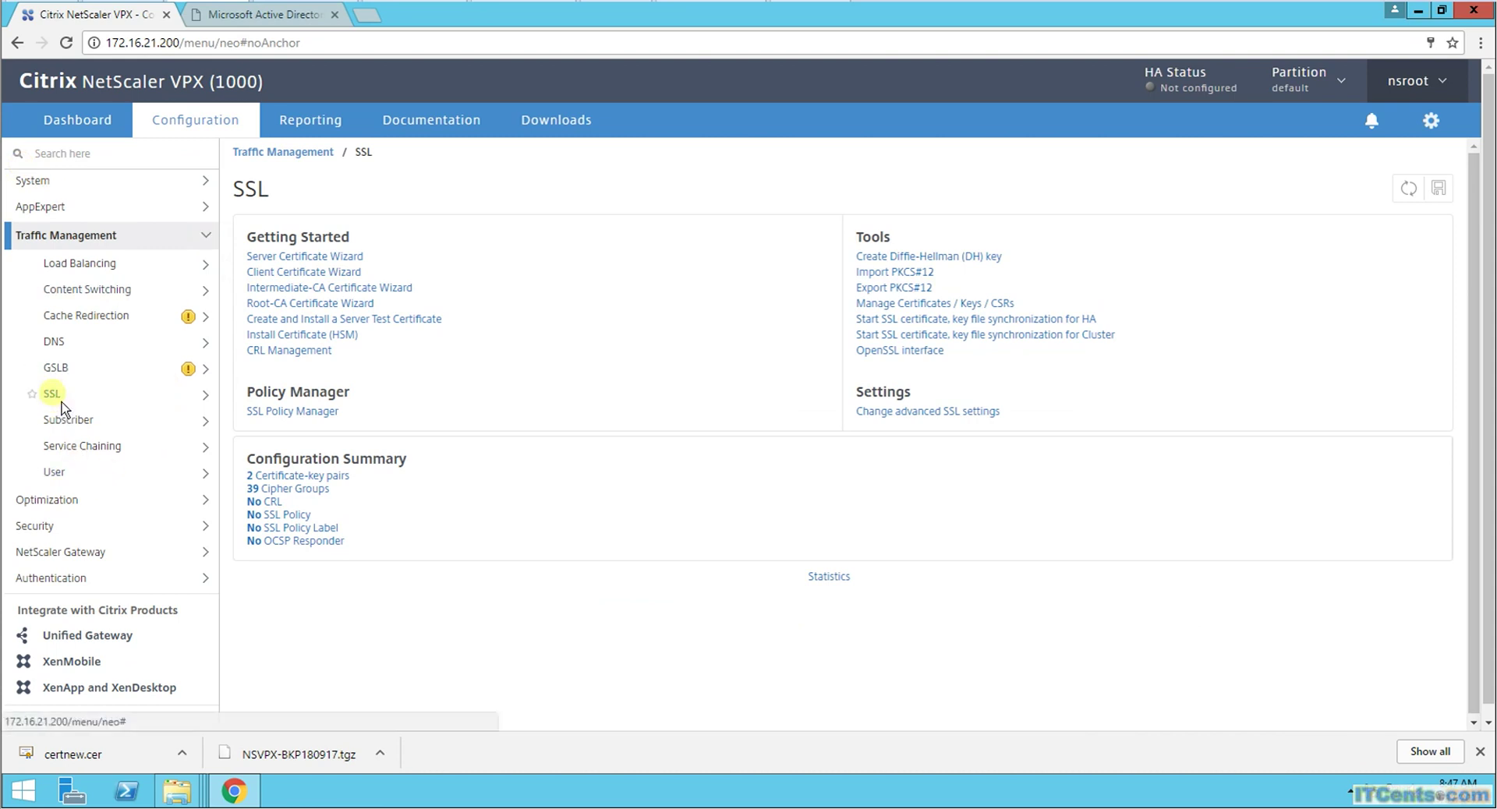
click(53, 394)
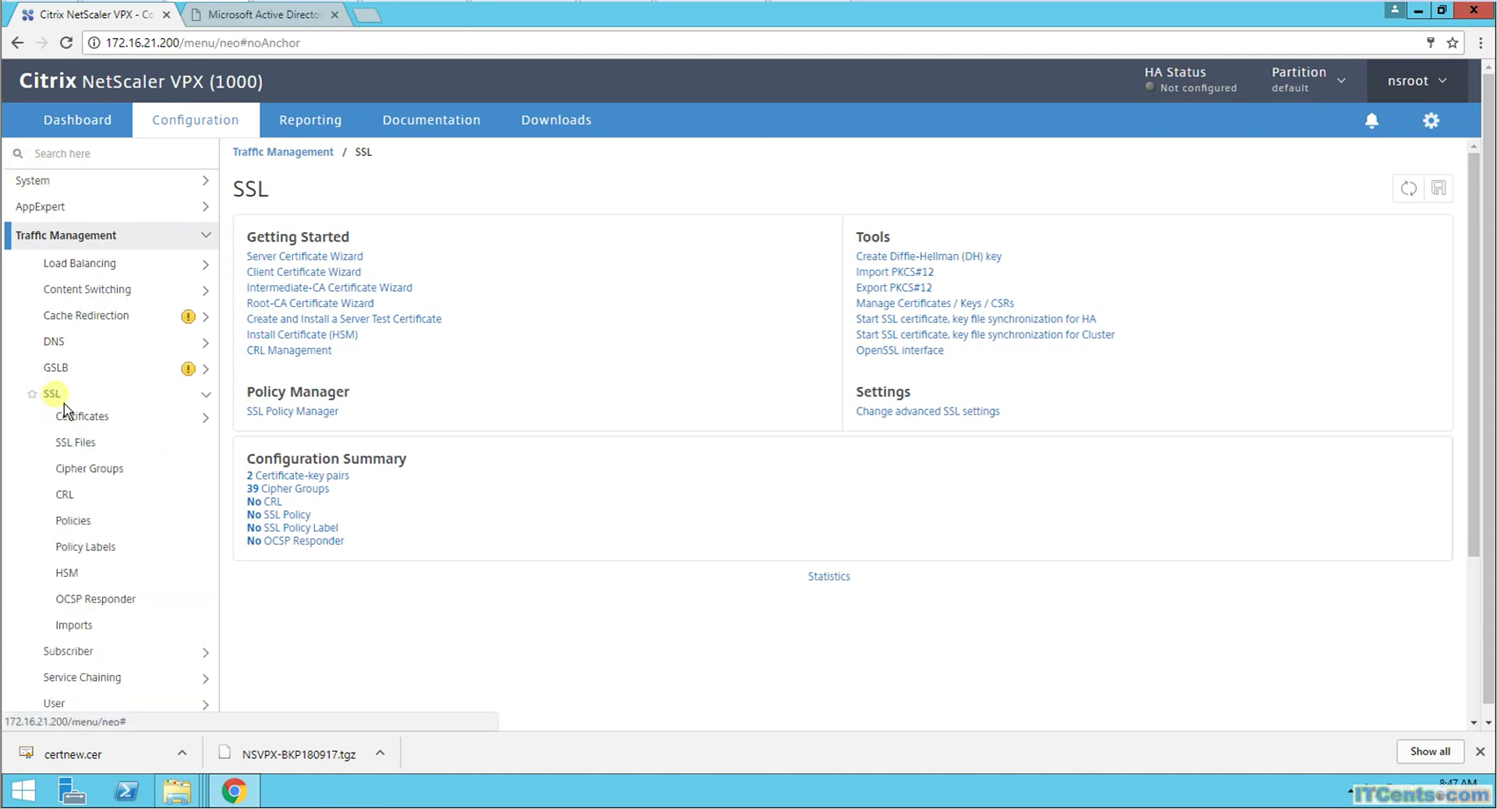
click(78, 443)
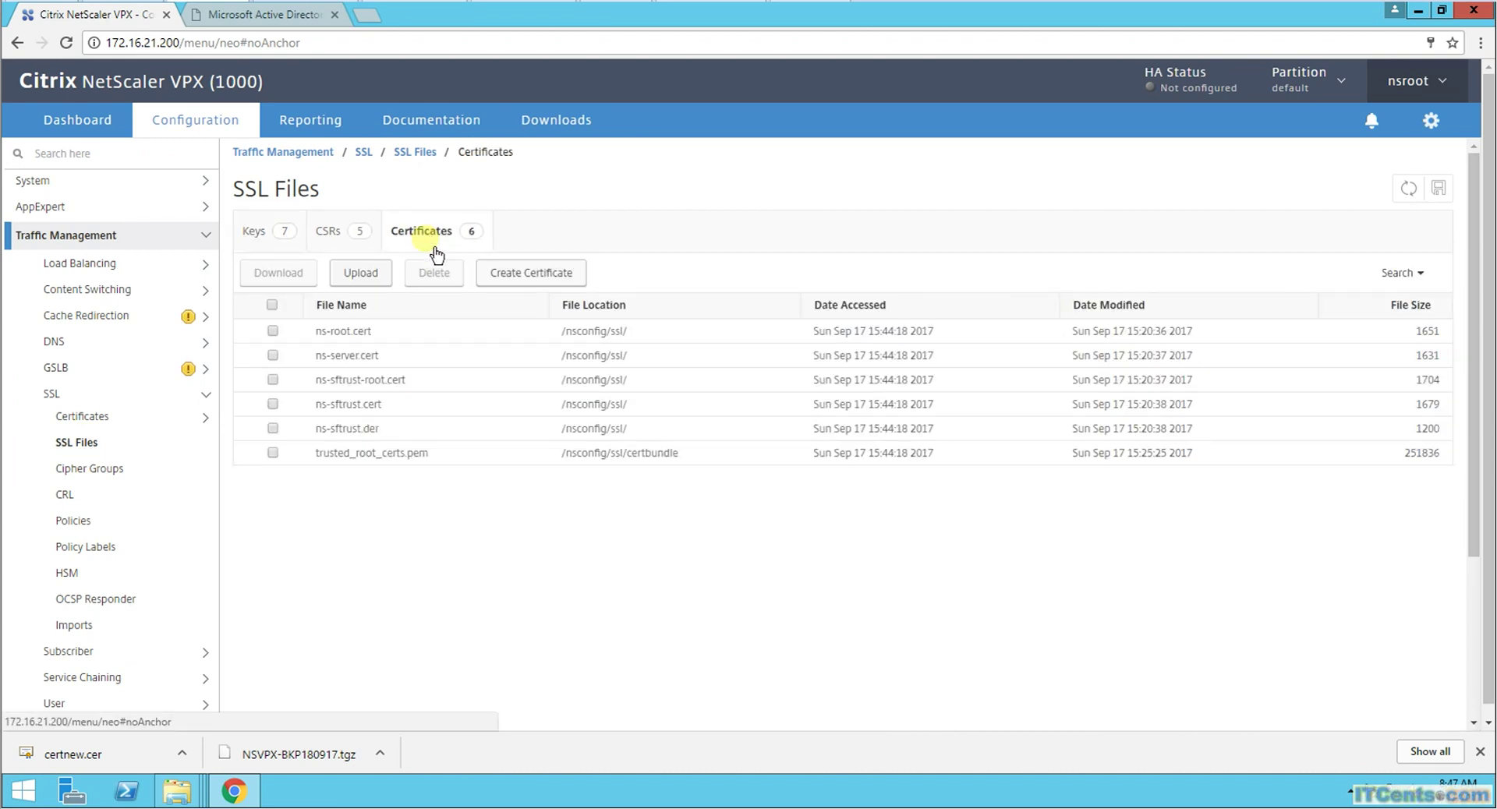
- Upload secure.itcents.com from Downloads as an SSL certificate file
click(378, 279)
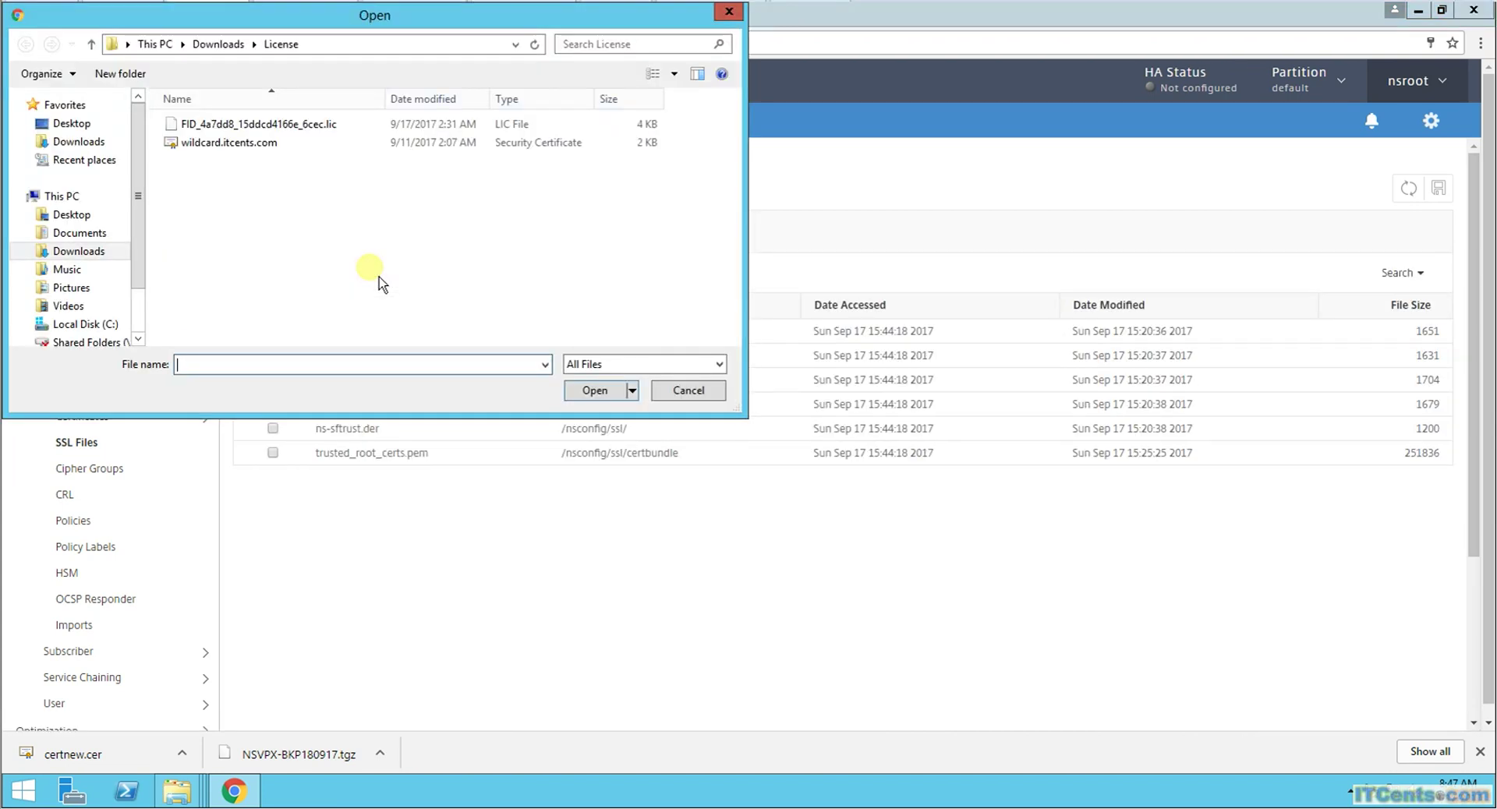
click(220, 45)
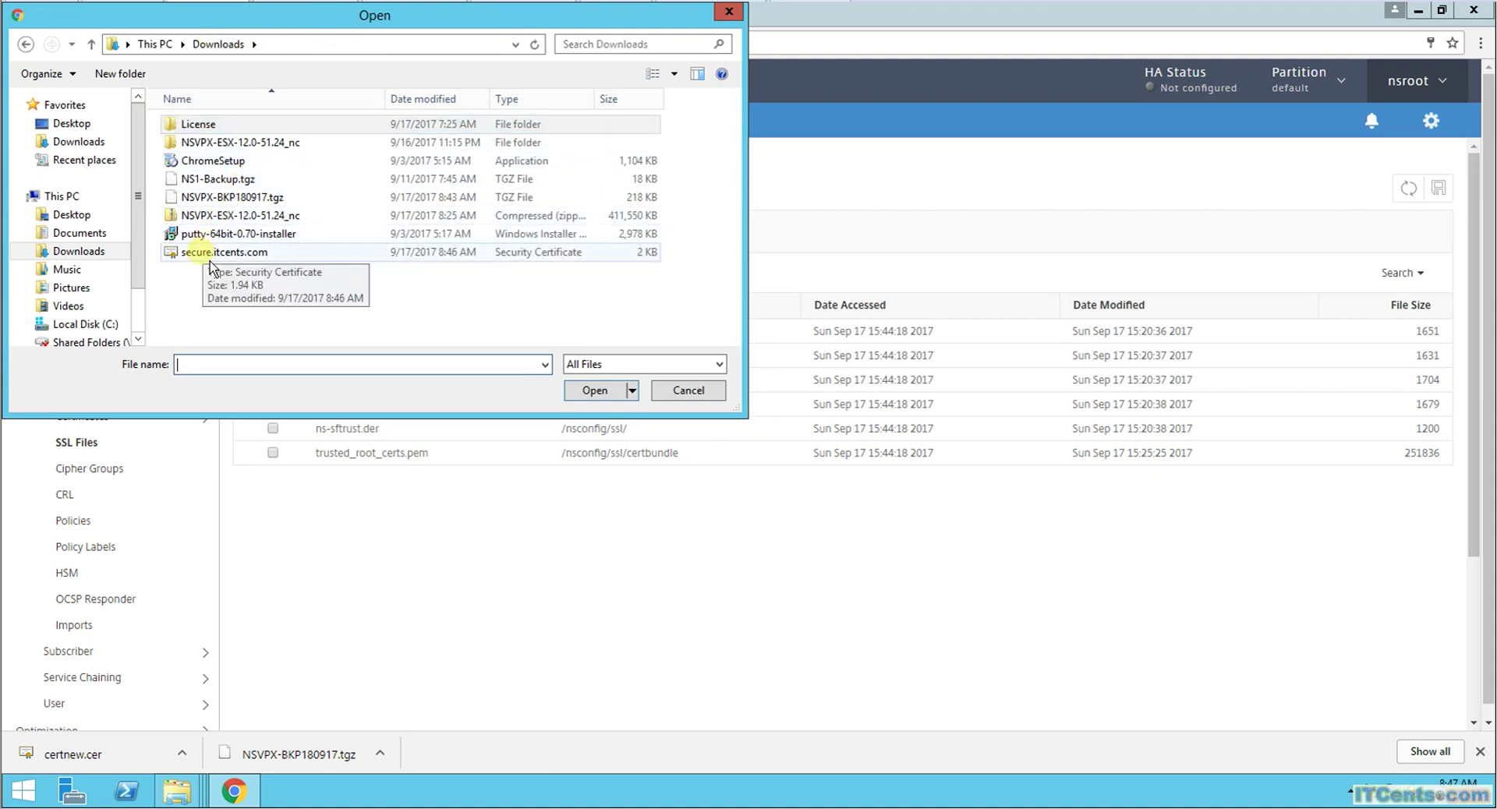
click(282, 254)
click(595, 390)
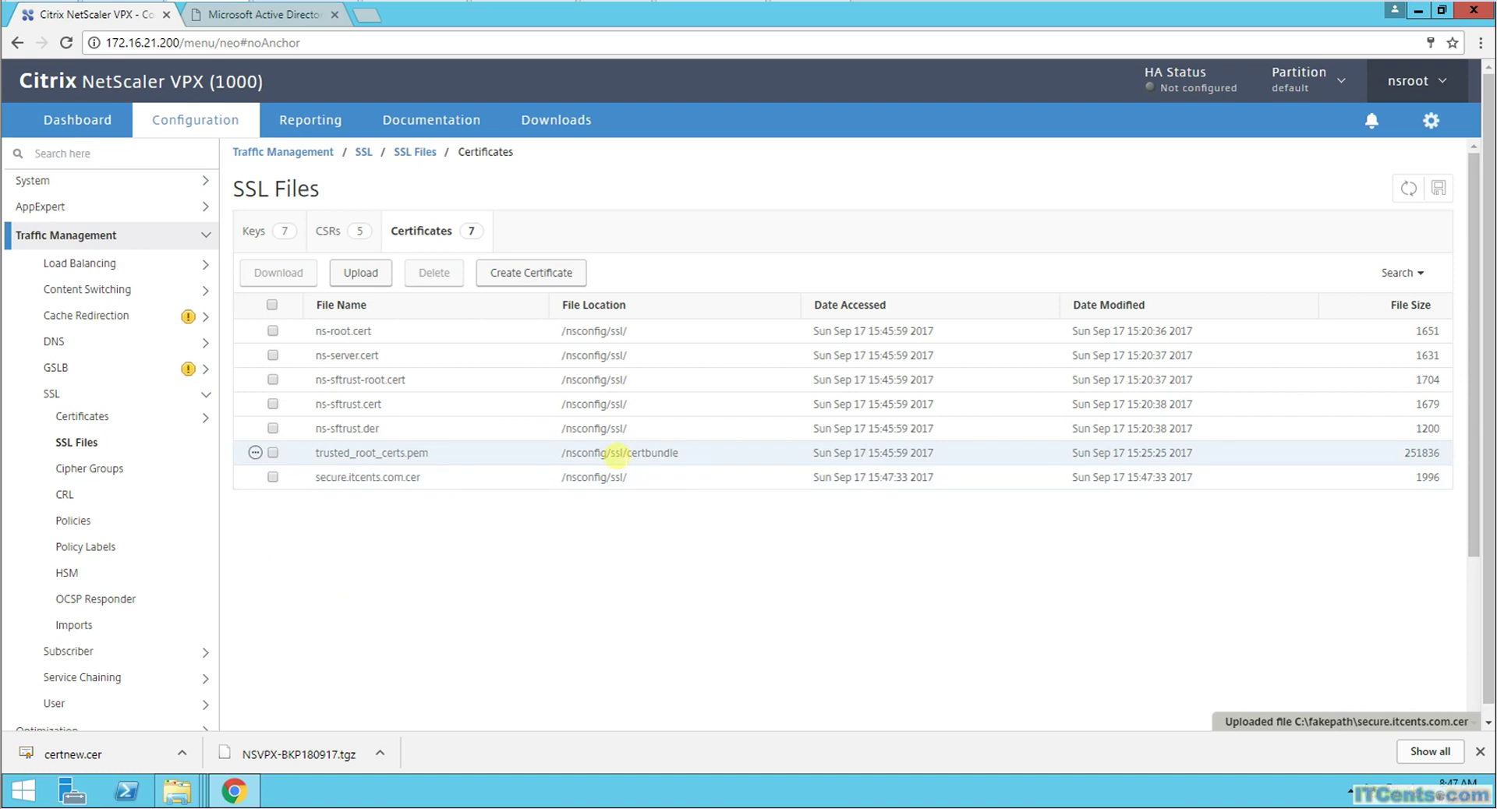
click(80, 417)
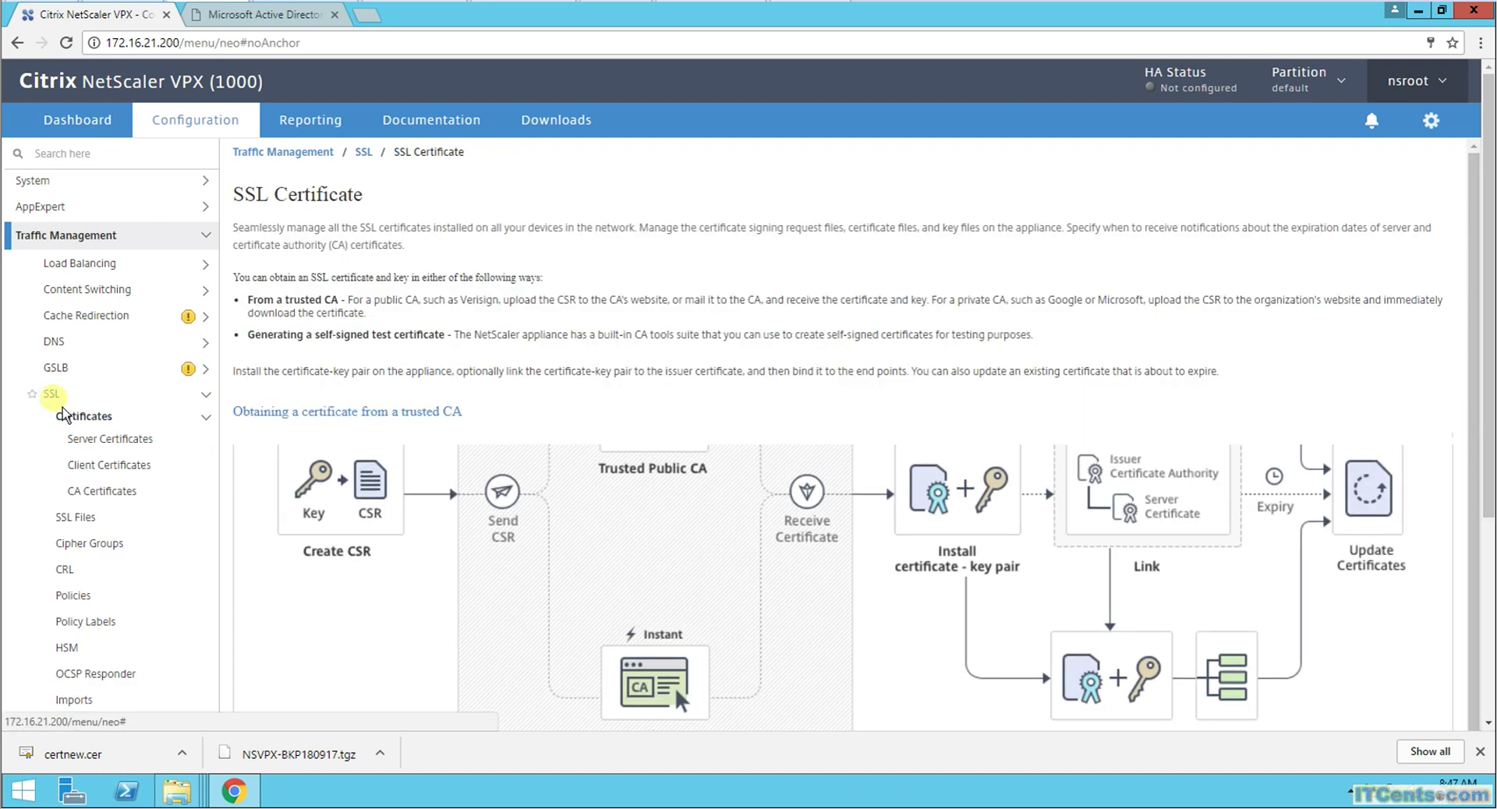
- Start a server certificate named Install_SSL_Cert using the appliance's secure.itcents.com.cer file
click(107, 440)
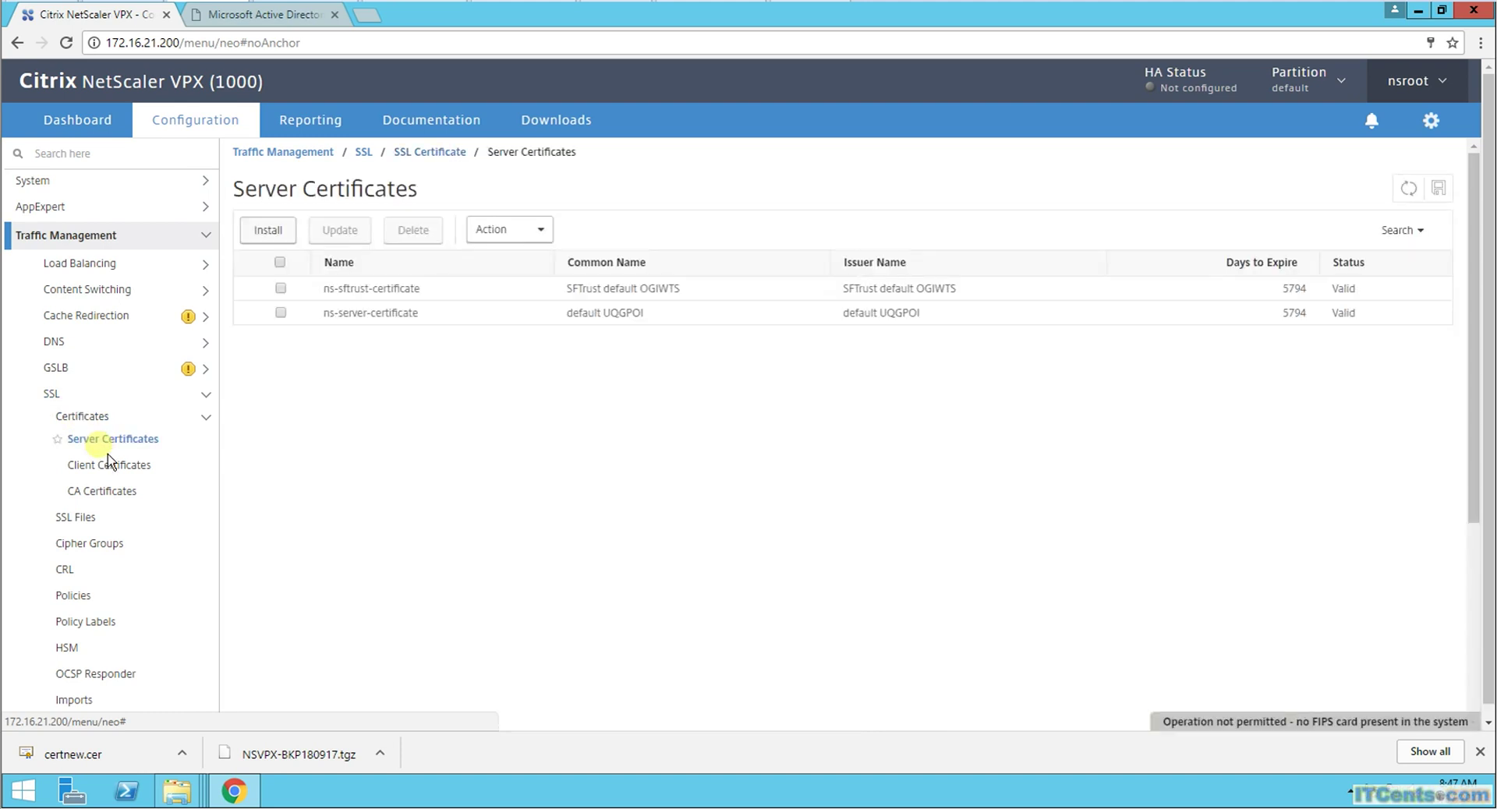
click(287, 238)
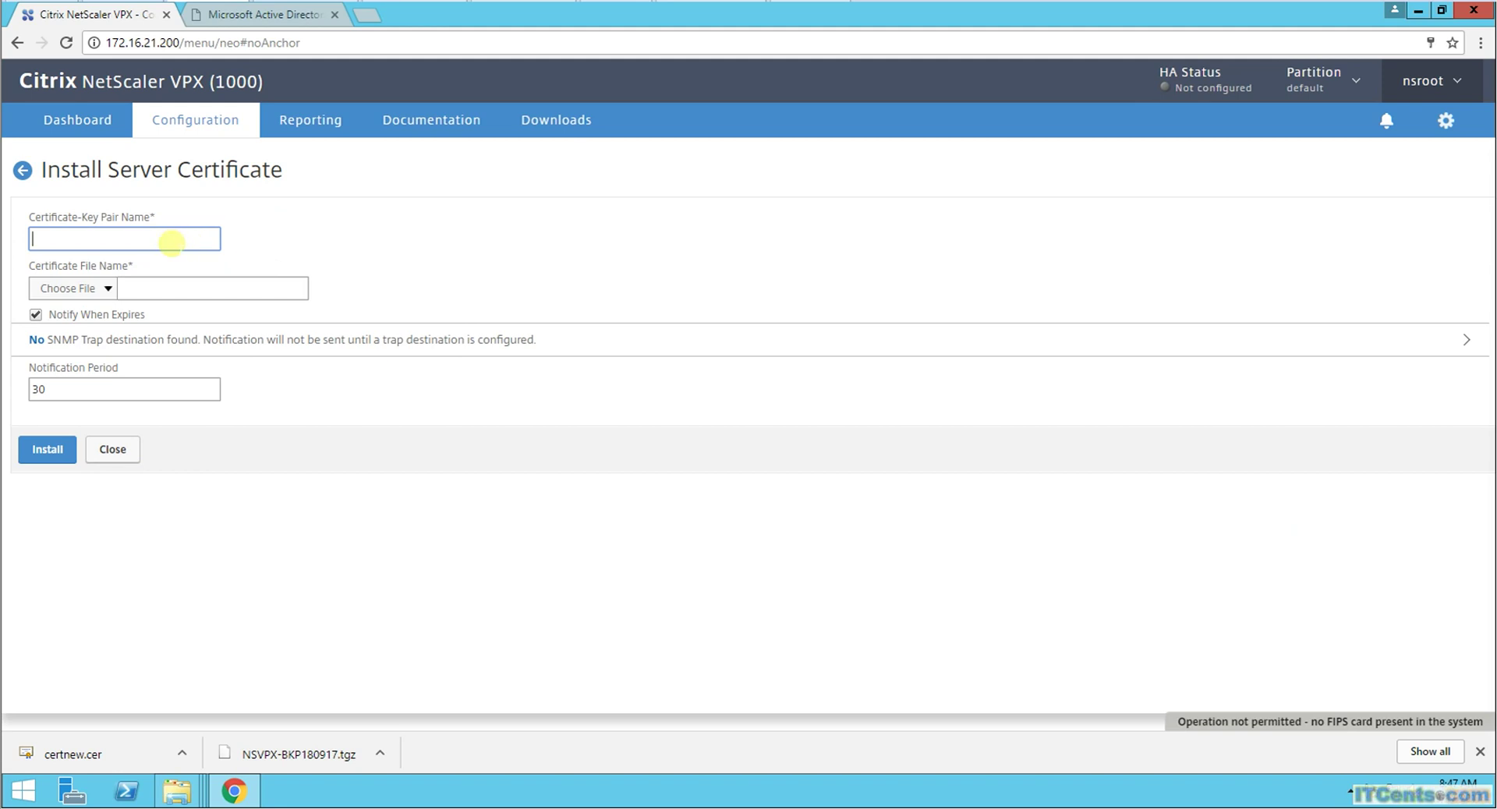
text(Install_SSL_Cert)
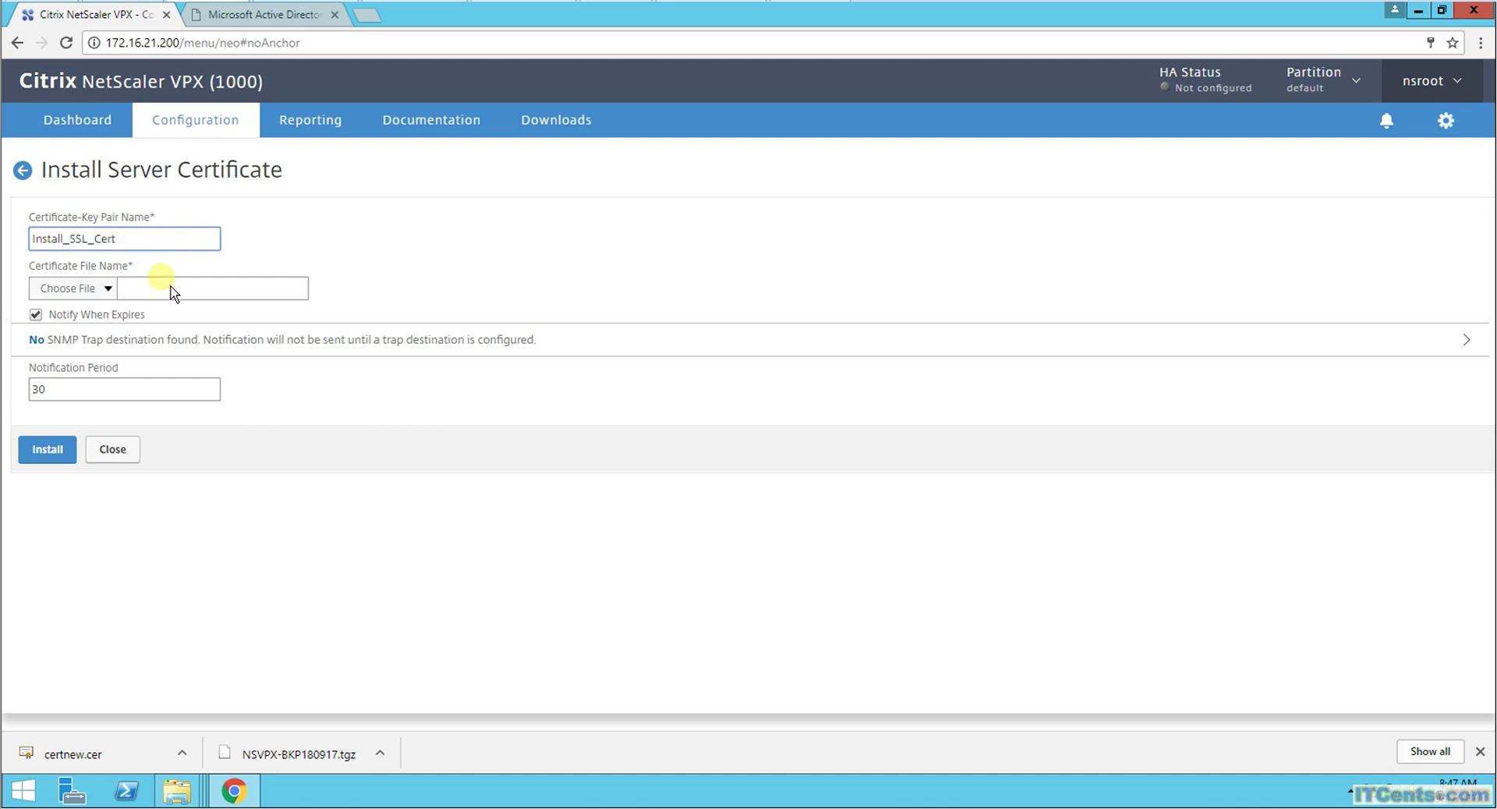
click(108, 288)
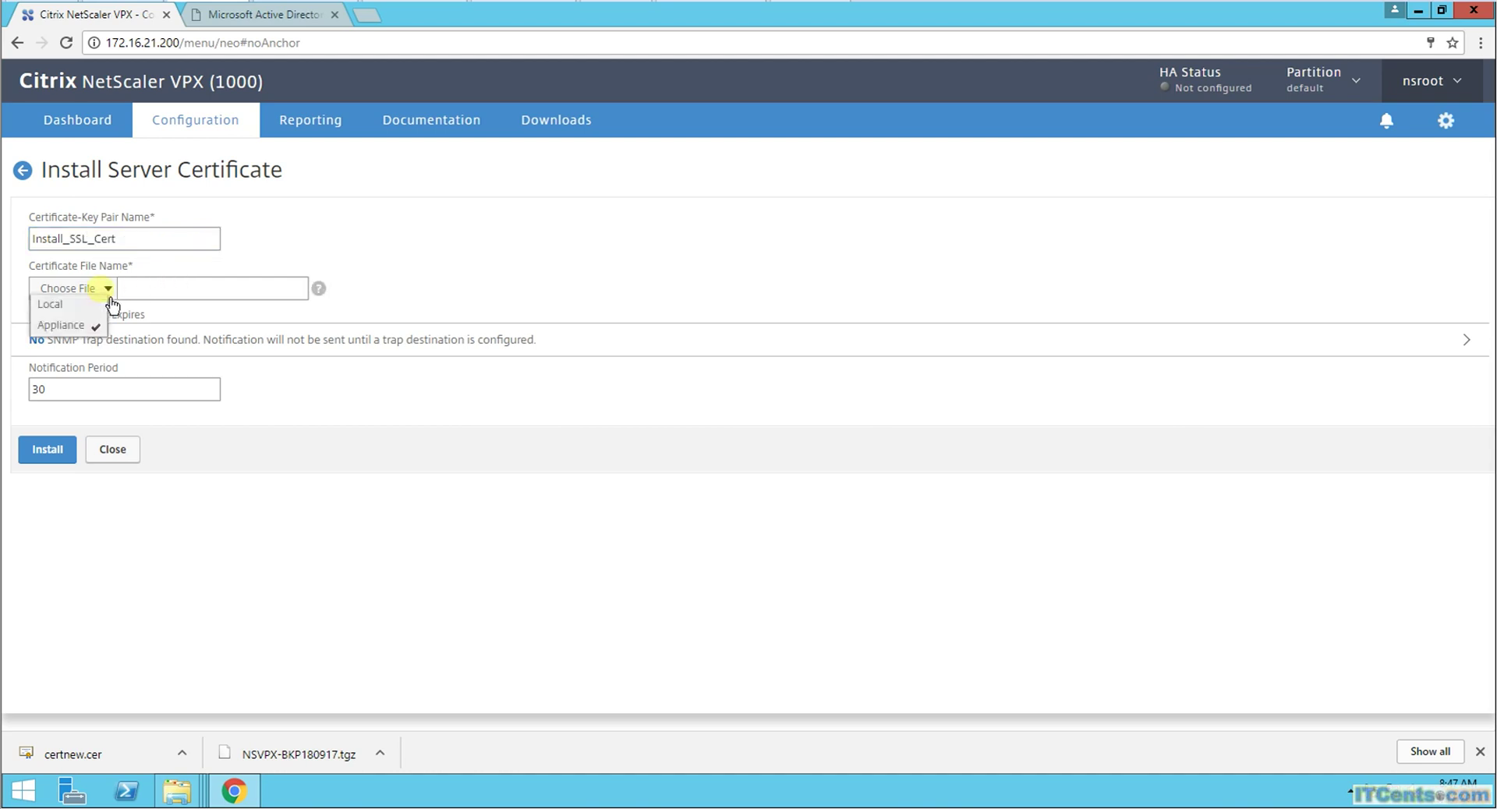
click(62, 325)
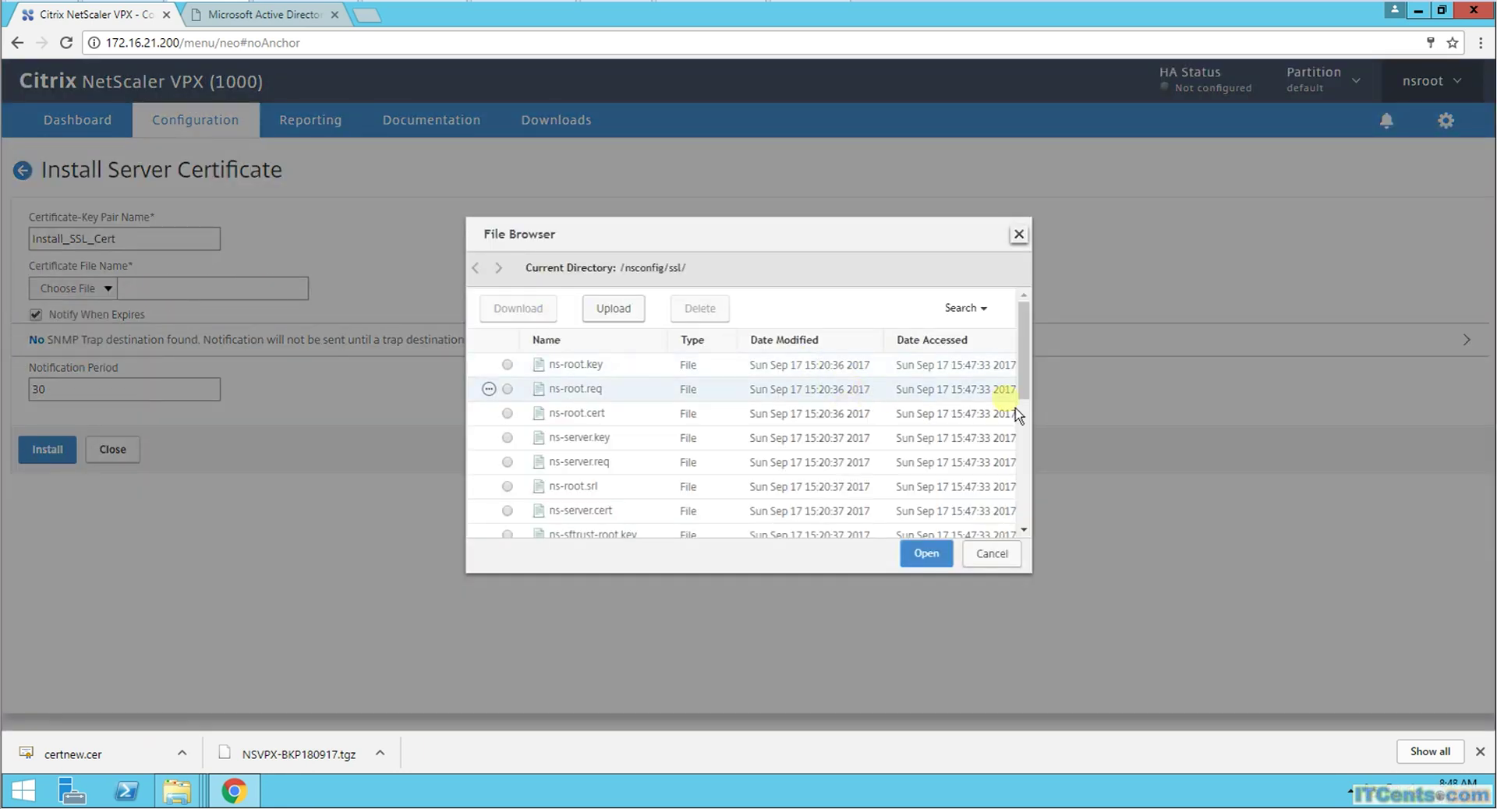
drag(1025, 388, 1034, 511)
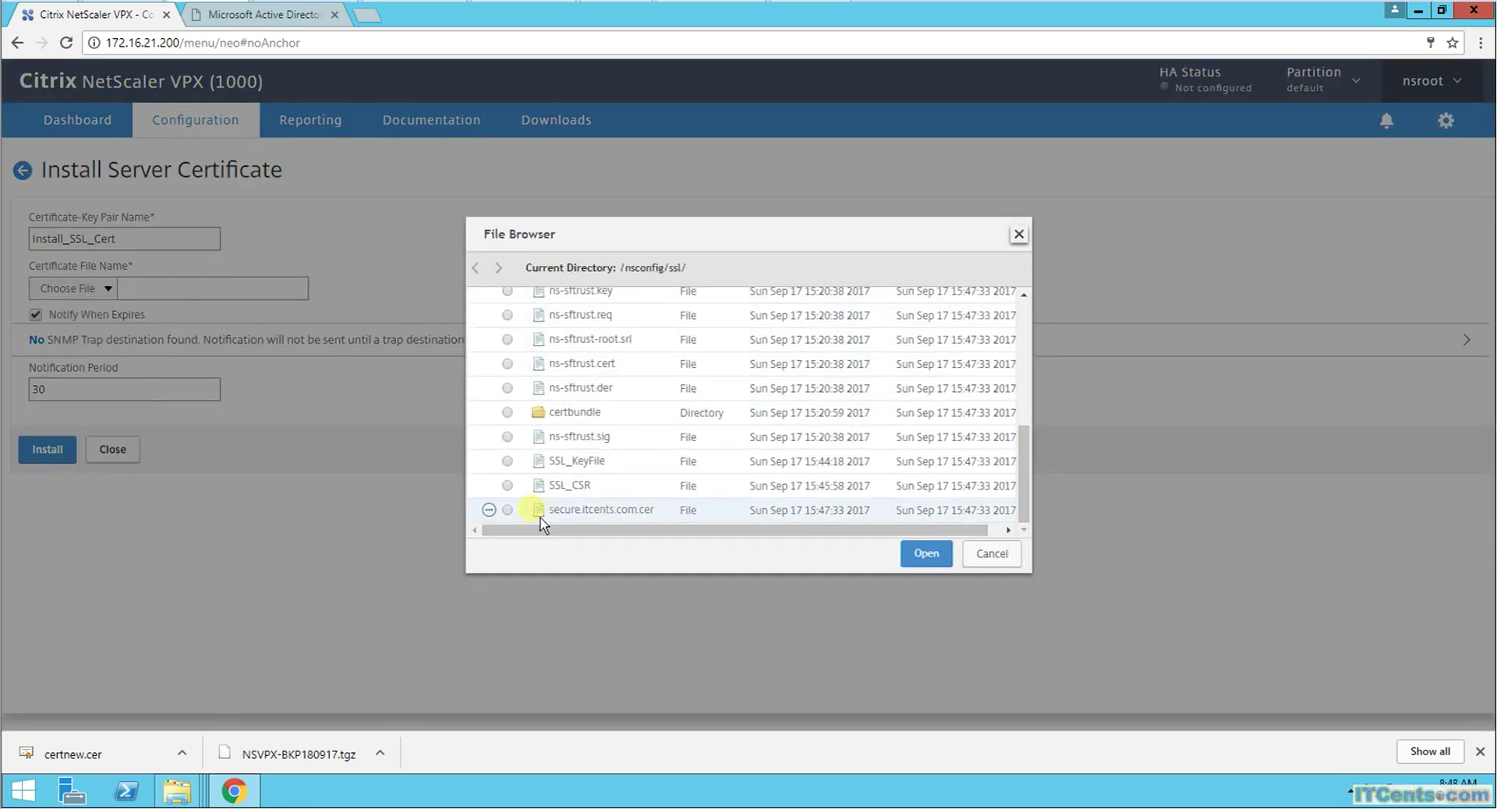
click(508, 512)
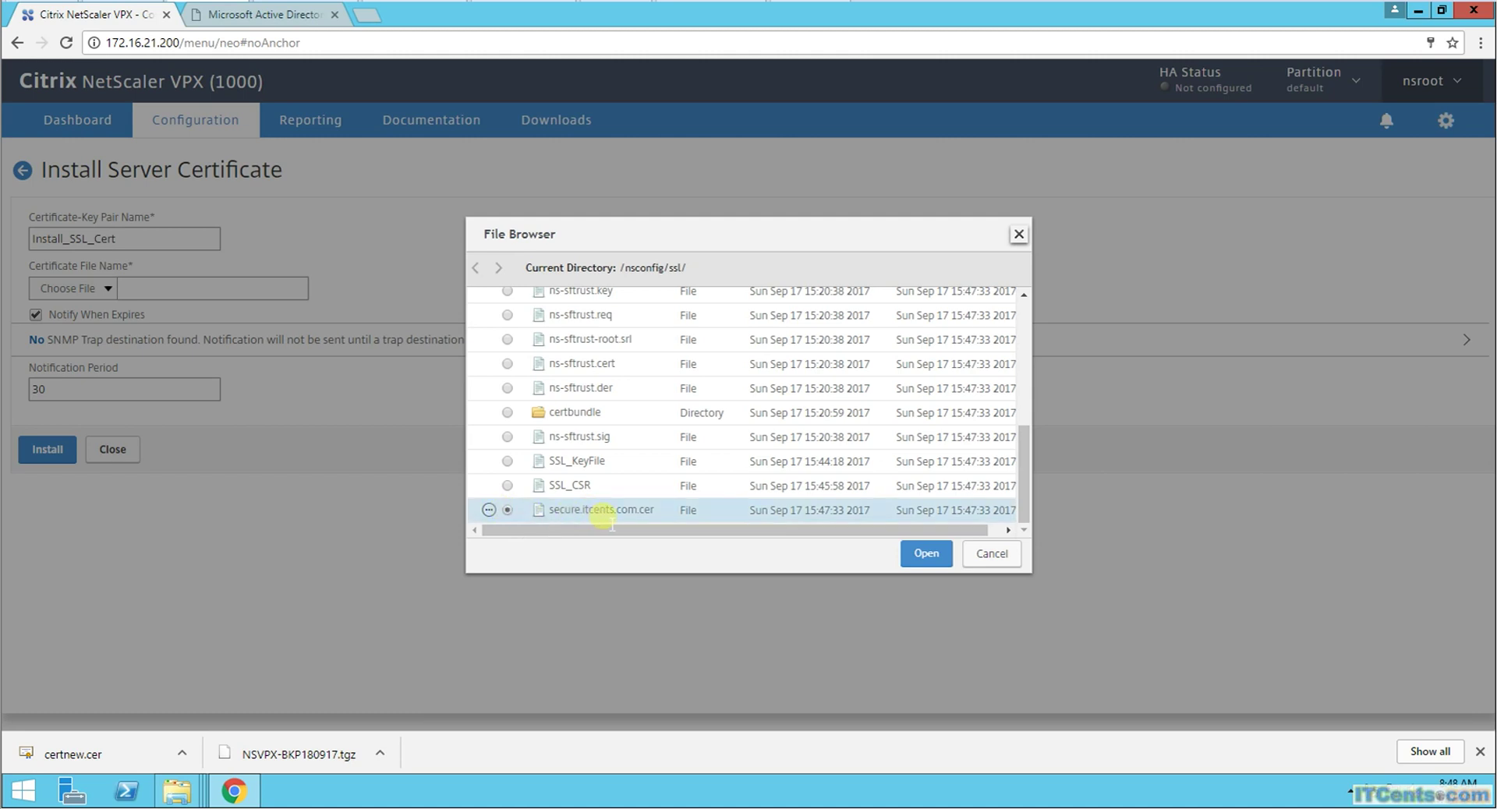
click(926, 554)
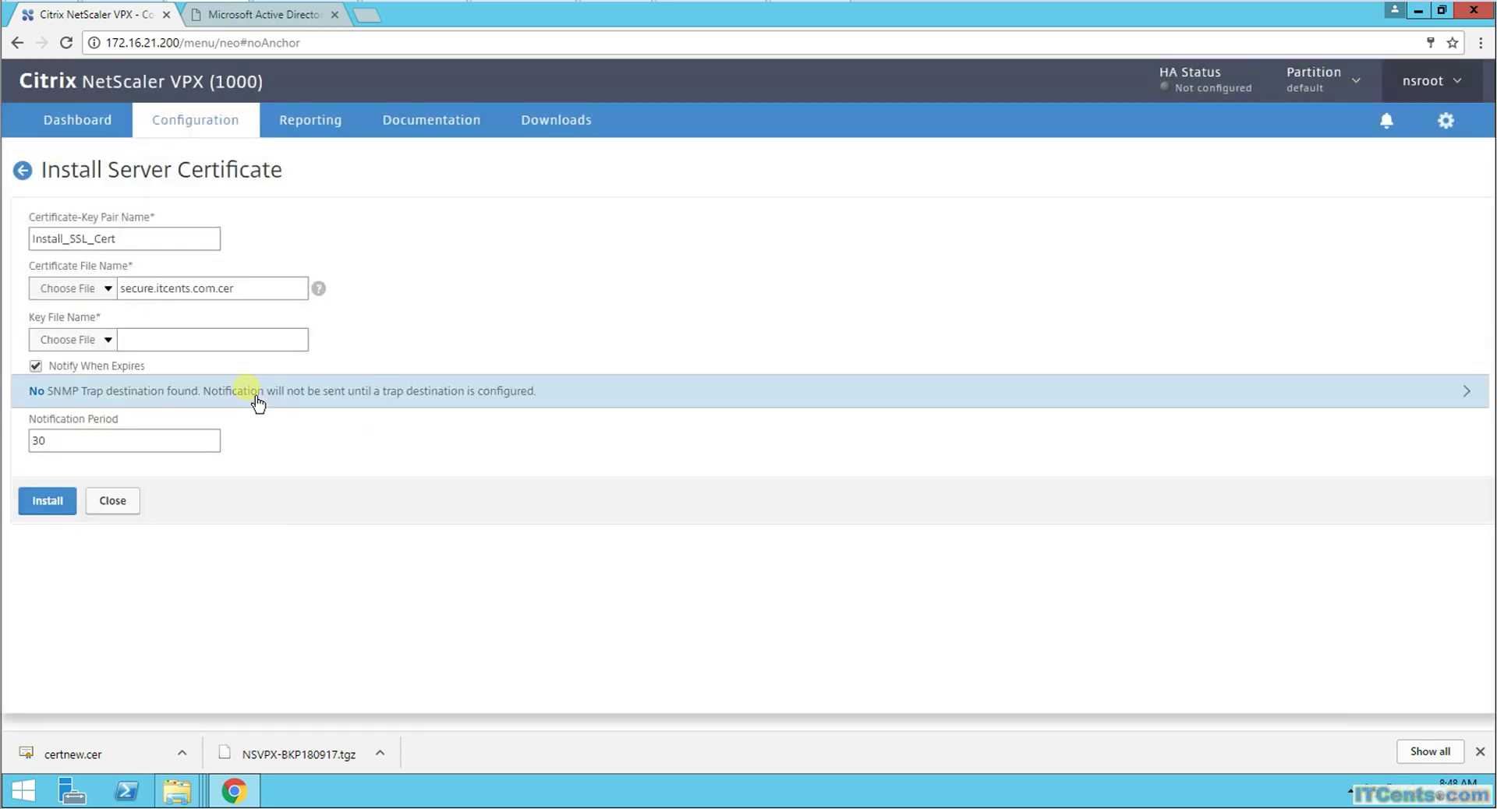
- Add key file SSL_KeyFile with its password and install the certificate-key pair
click(86, 347)
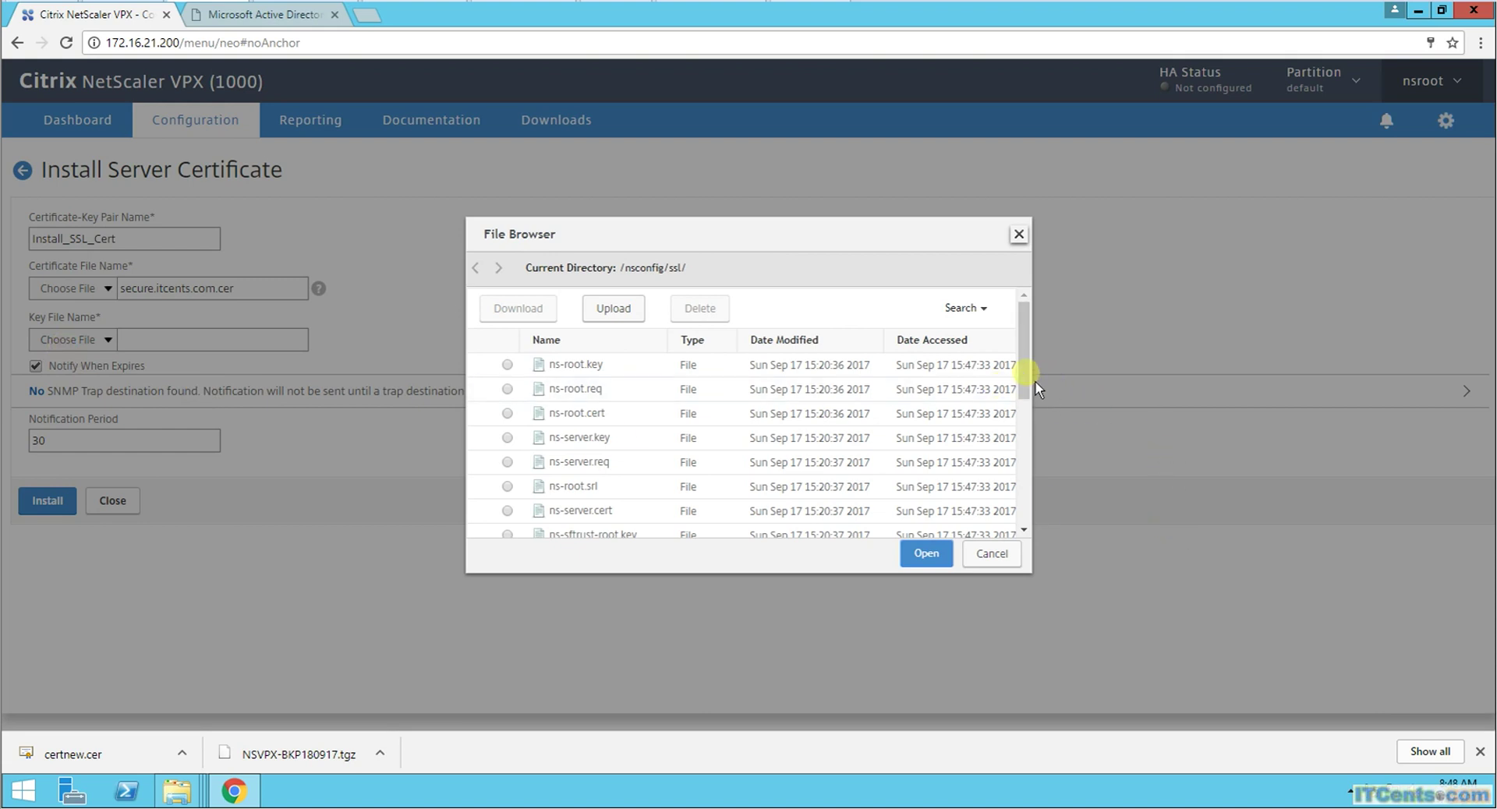
drag(1035, 380, 1039, 507)
click(507, 461)
click(927, 552)
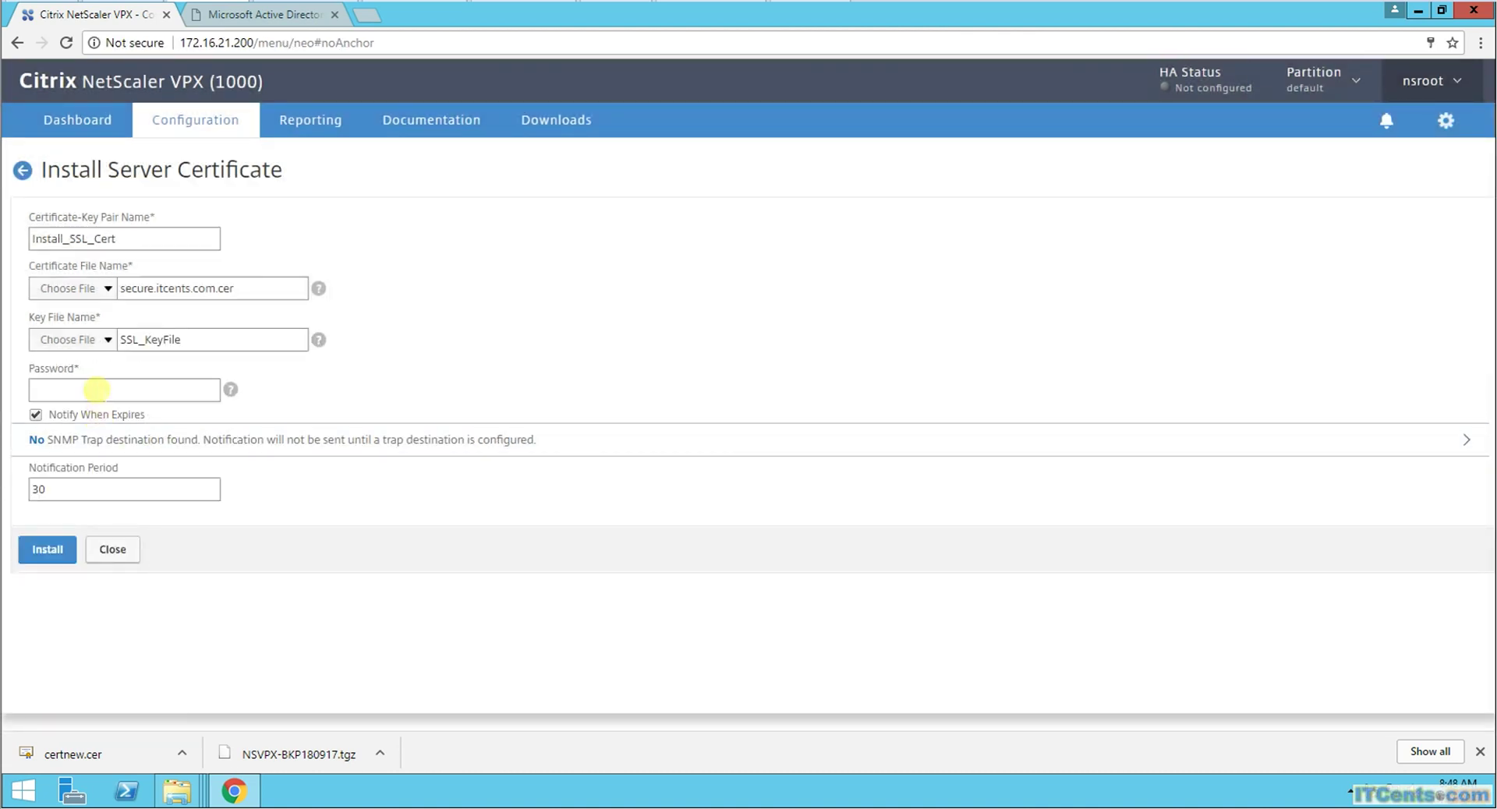
click(96, 389)
text(******)
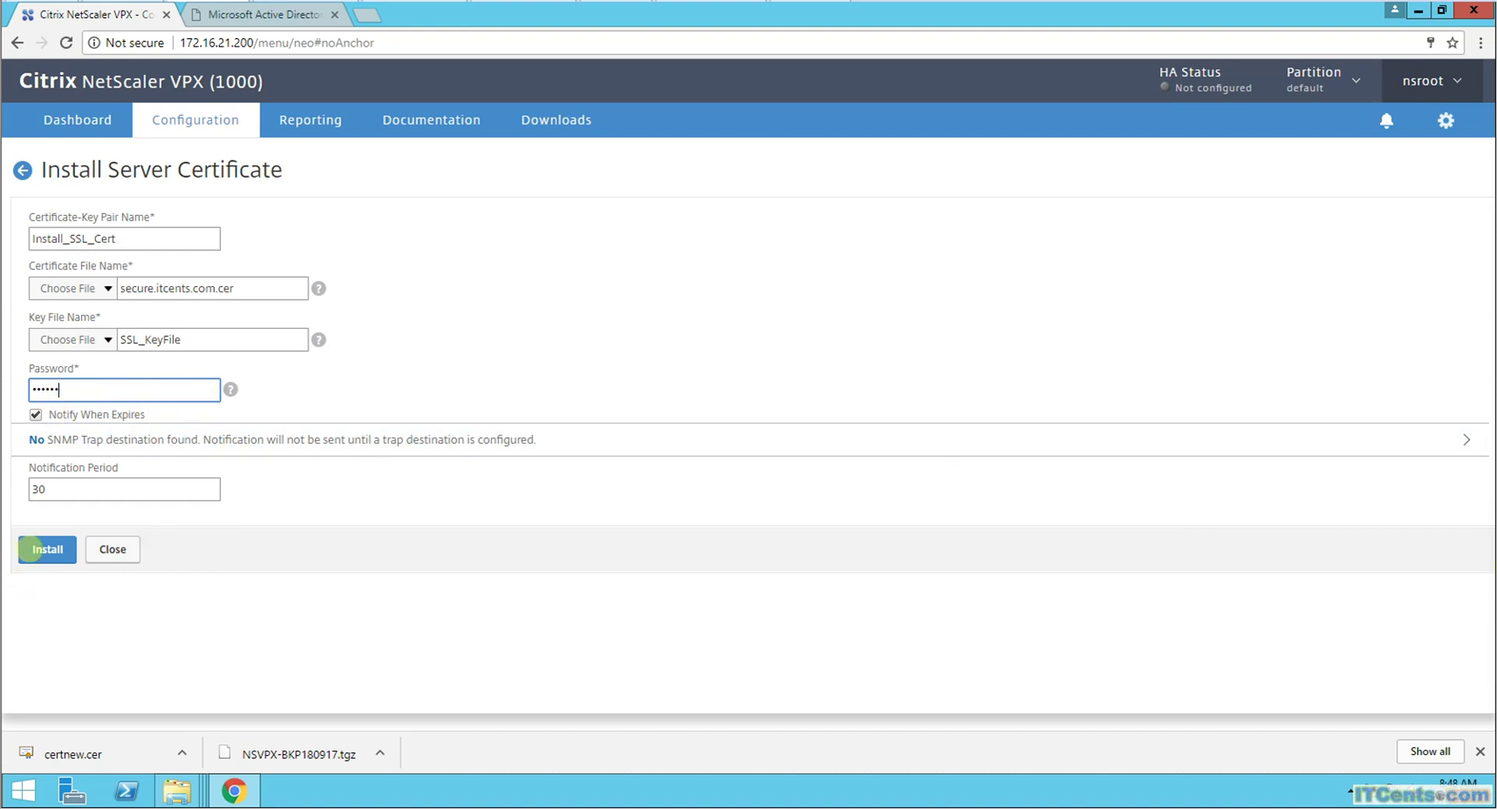
click(37, 550)
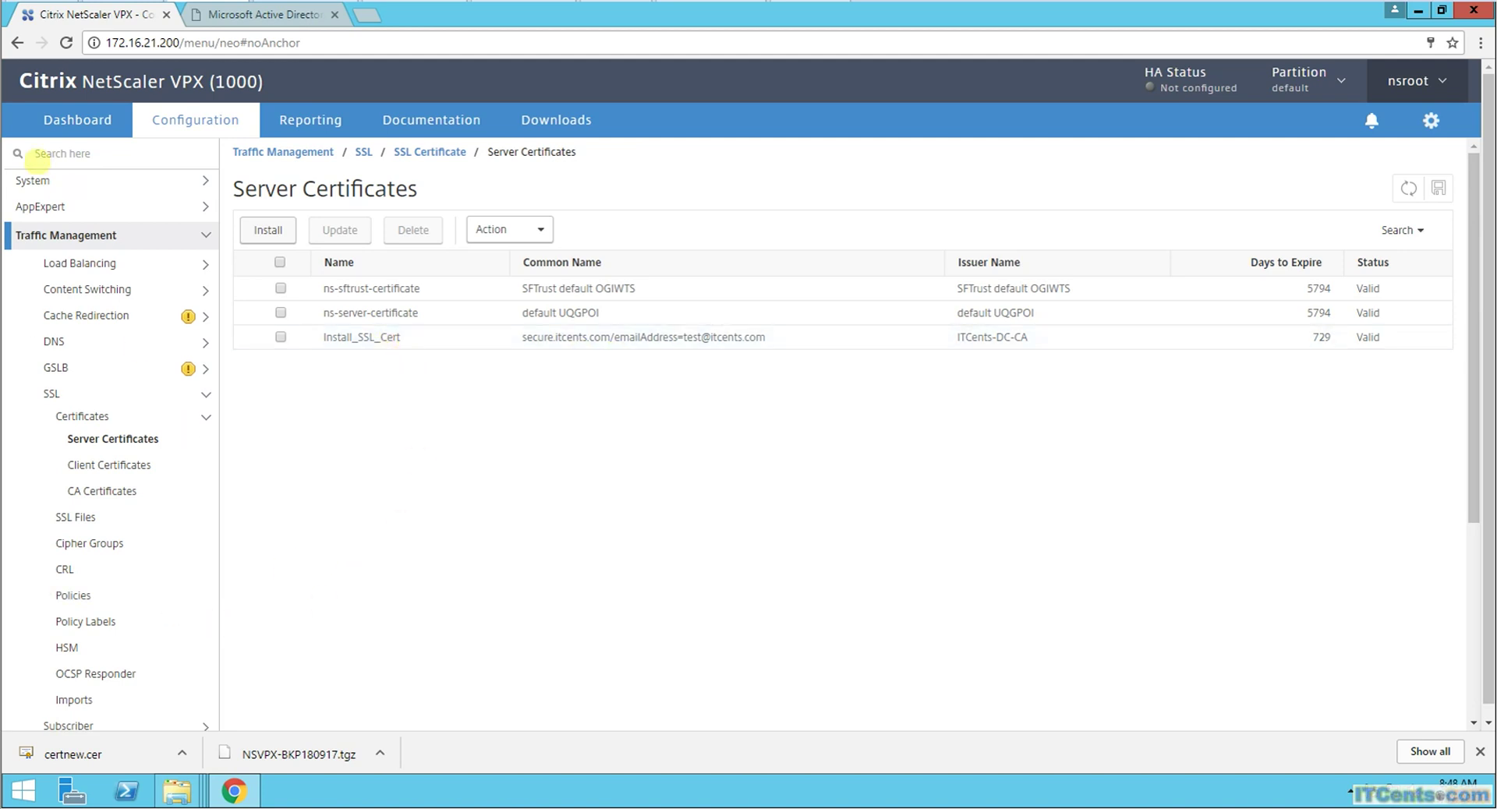
- Add a new virtual server from Load Balancing > Virtual Servers
click(128, 264)
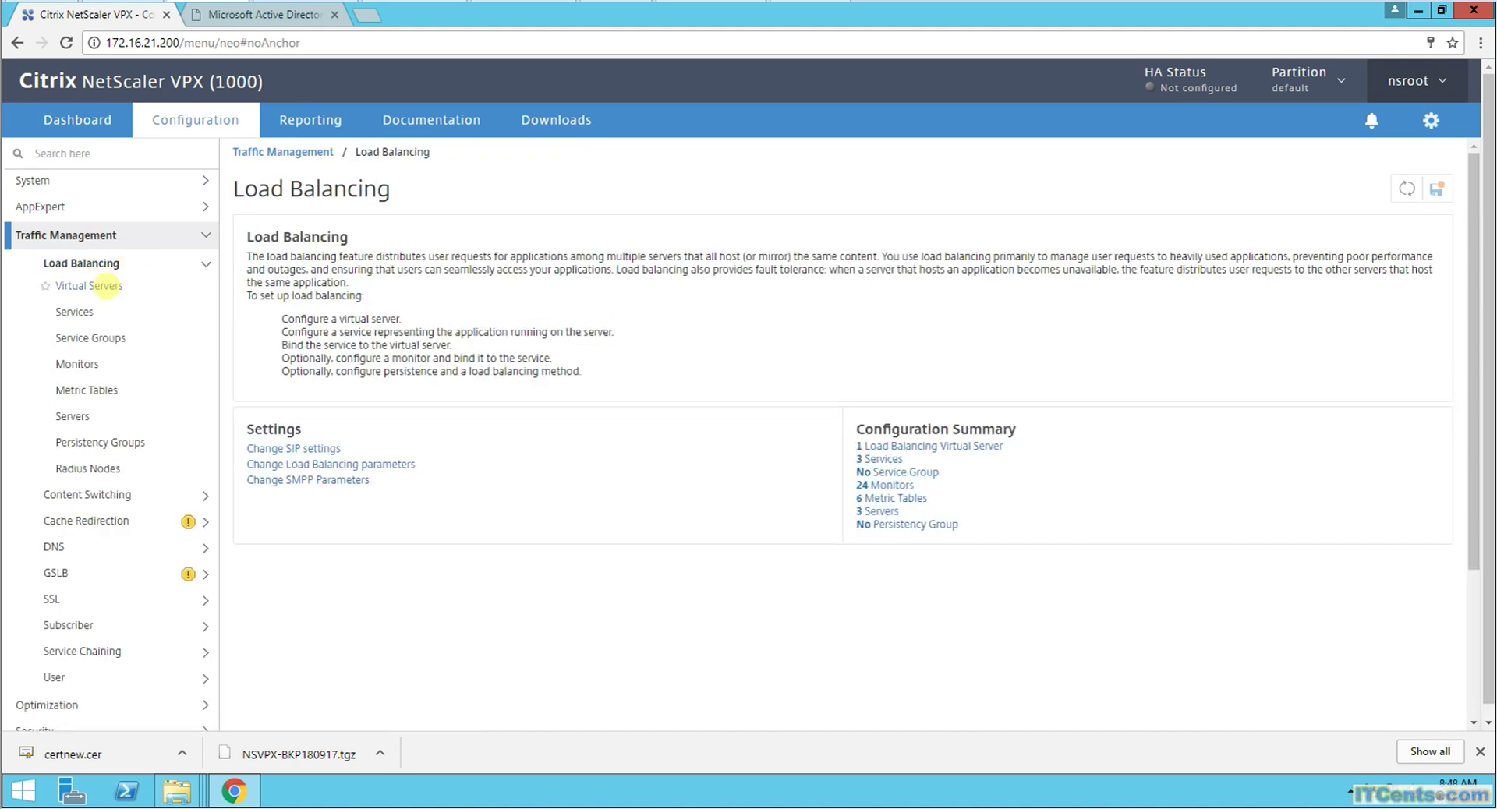
click(94, 286)
click(263, 230)
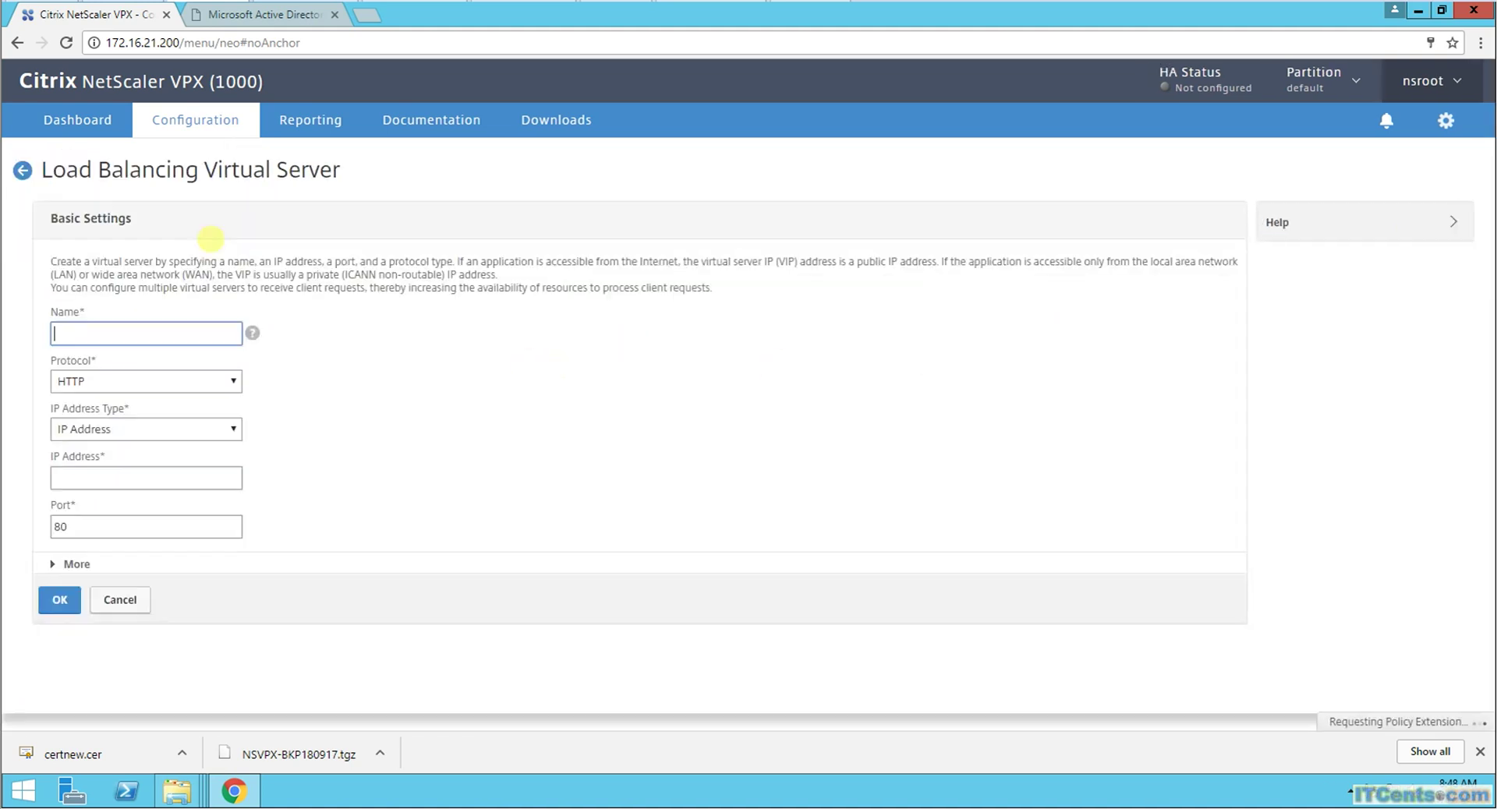
- Create VS-SSL with protocol SSL, IP 172.16.21.198 and port 443
text(VS-SSL)
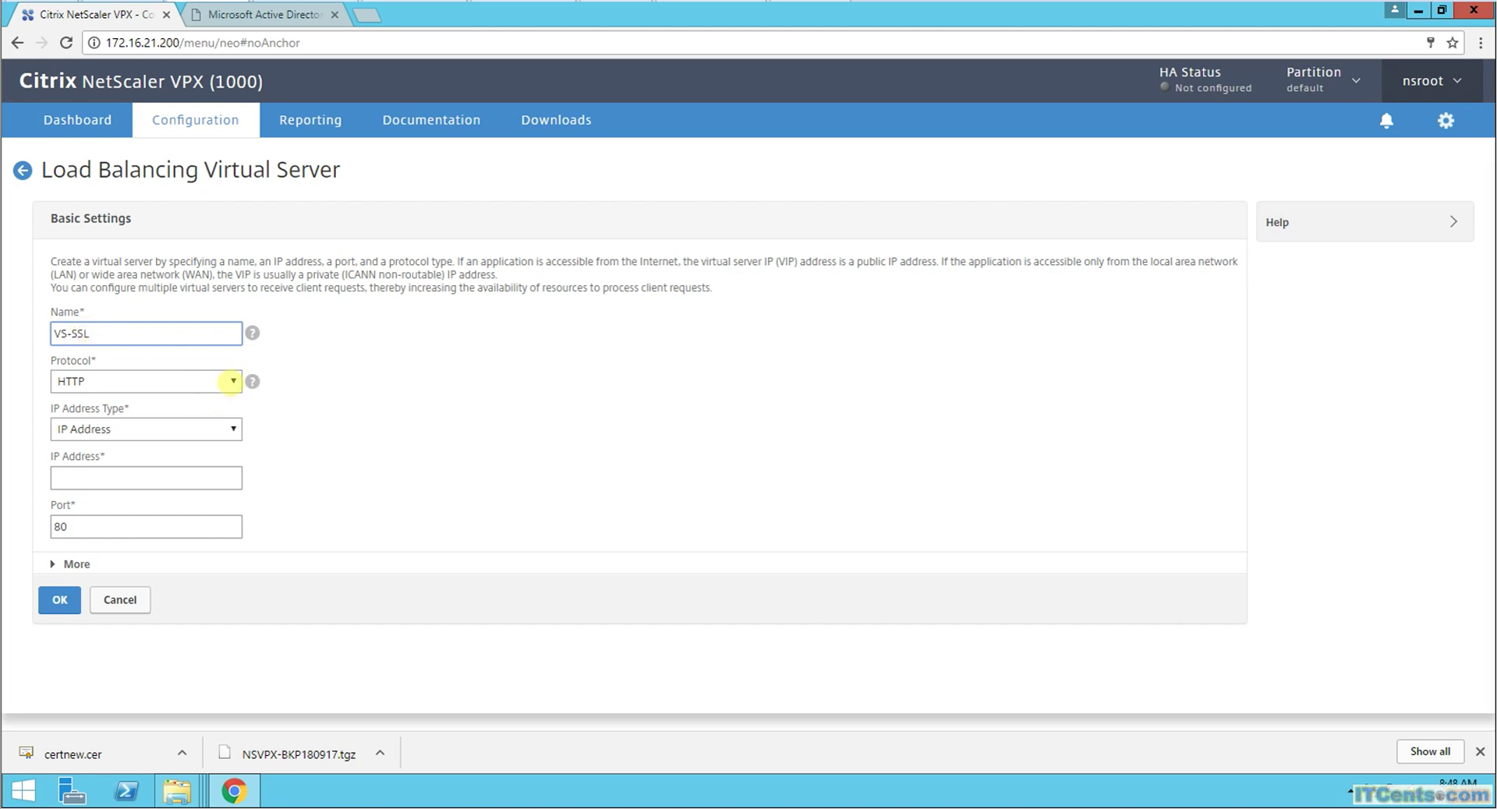
click(231, 381)
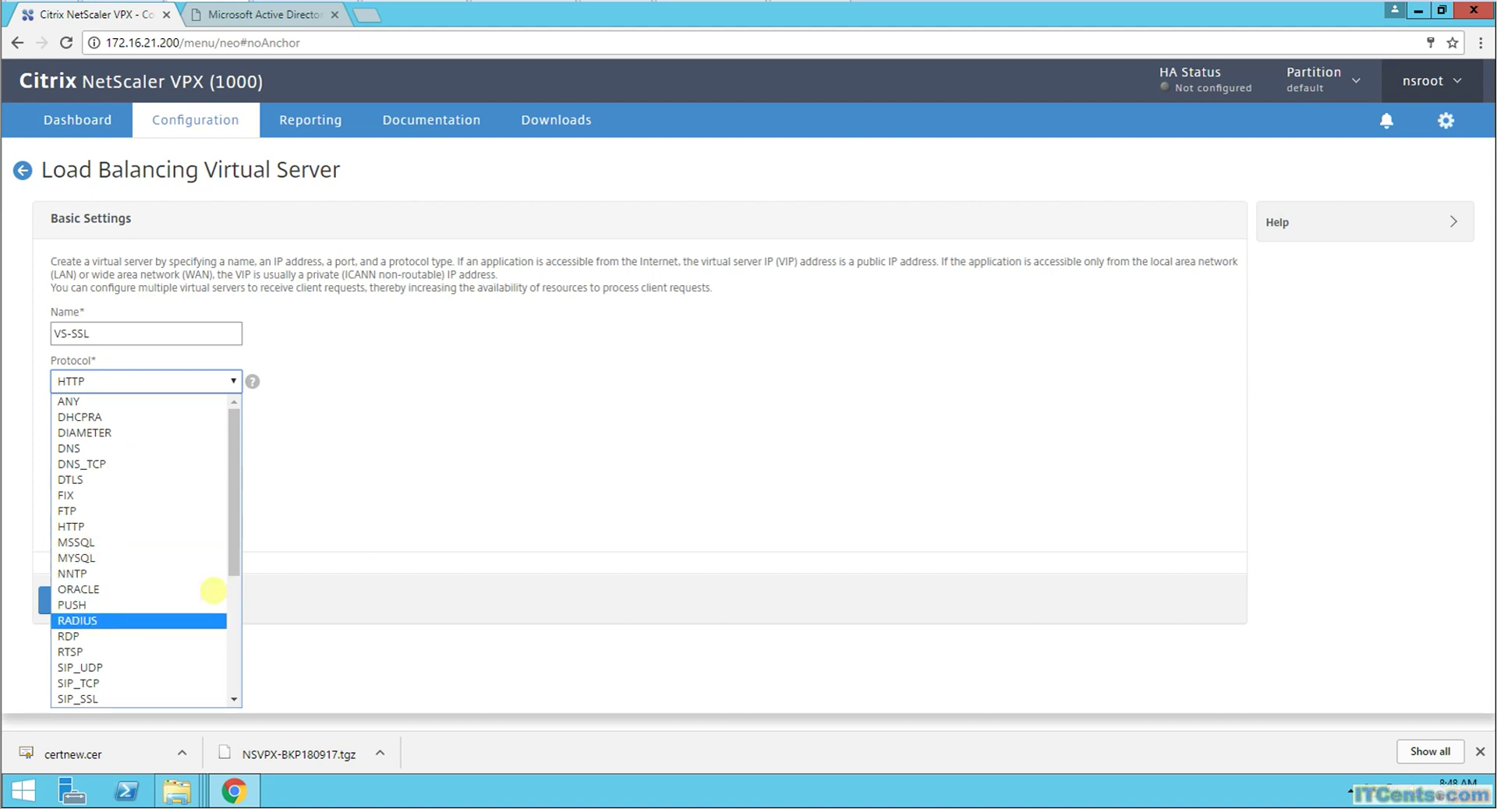
drag(232, 535, 234, 602)
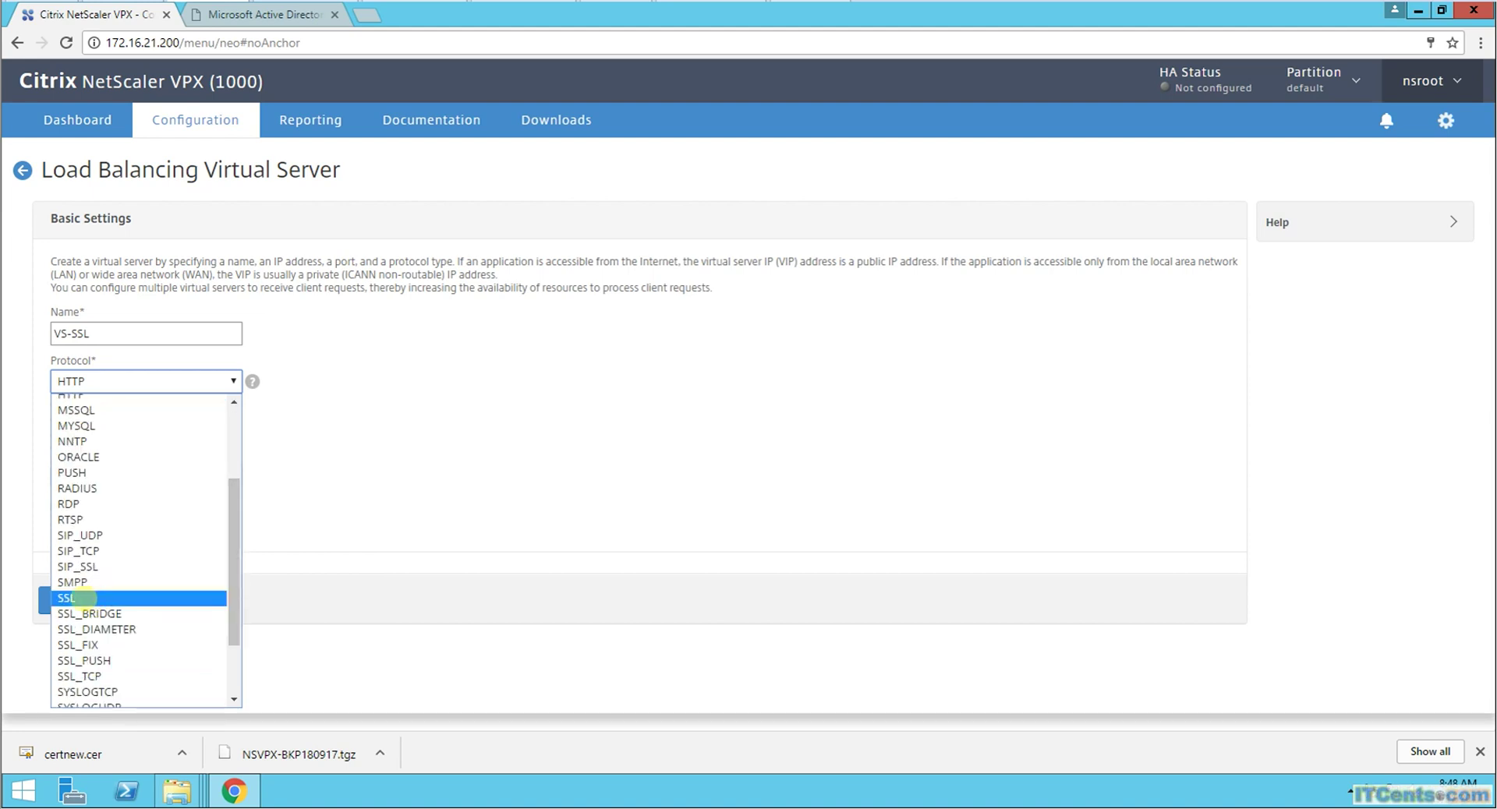
click(94, 597)
click(69, 477)
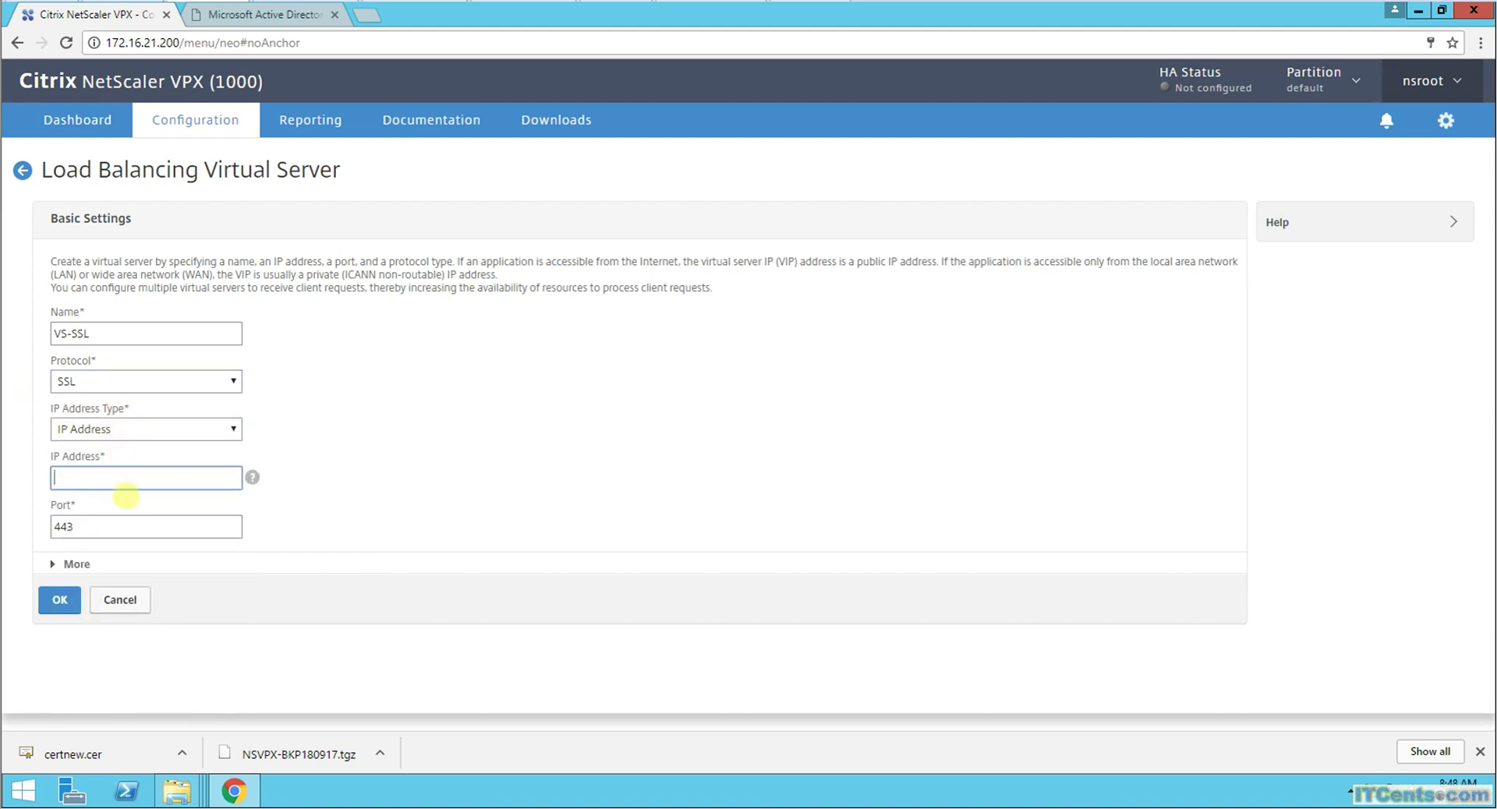
text(172.16.21.198)
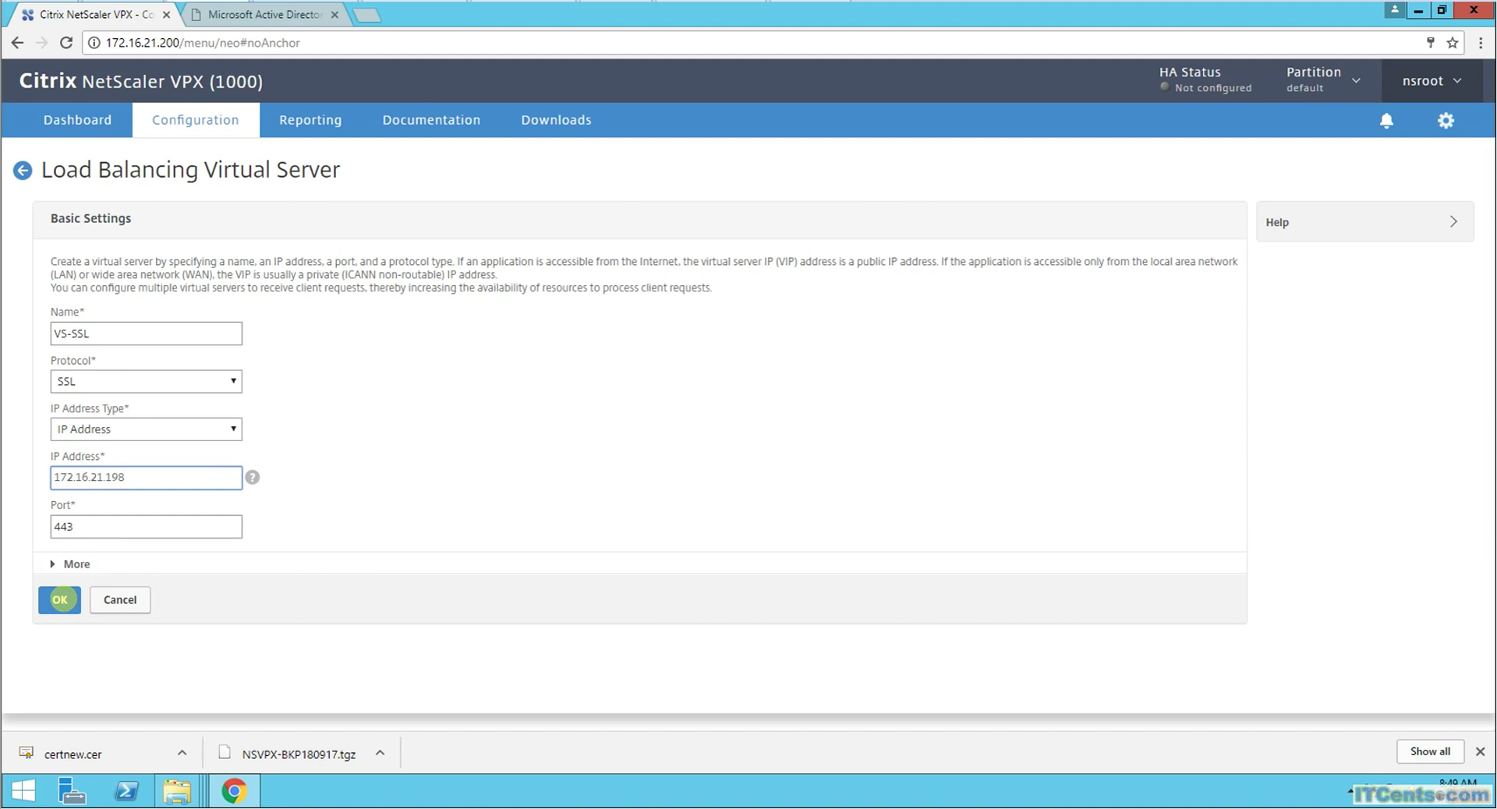
click(61, 599)
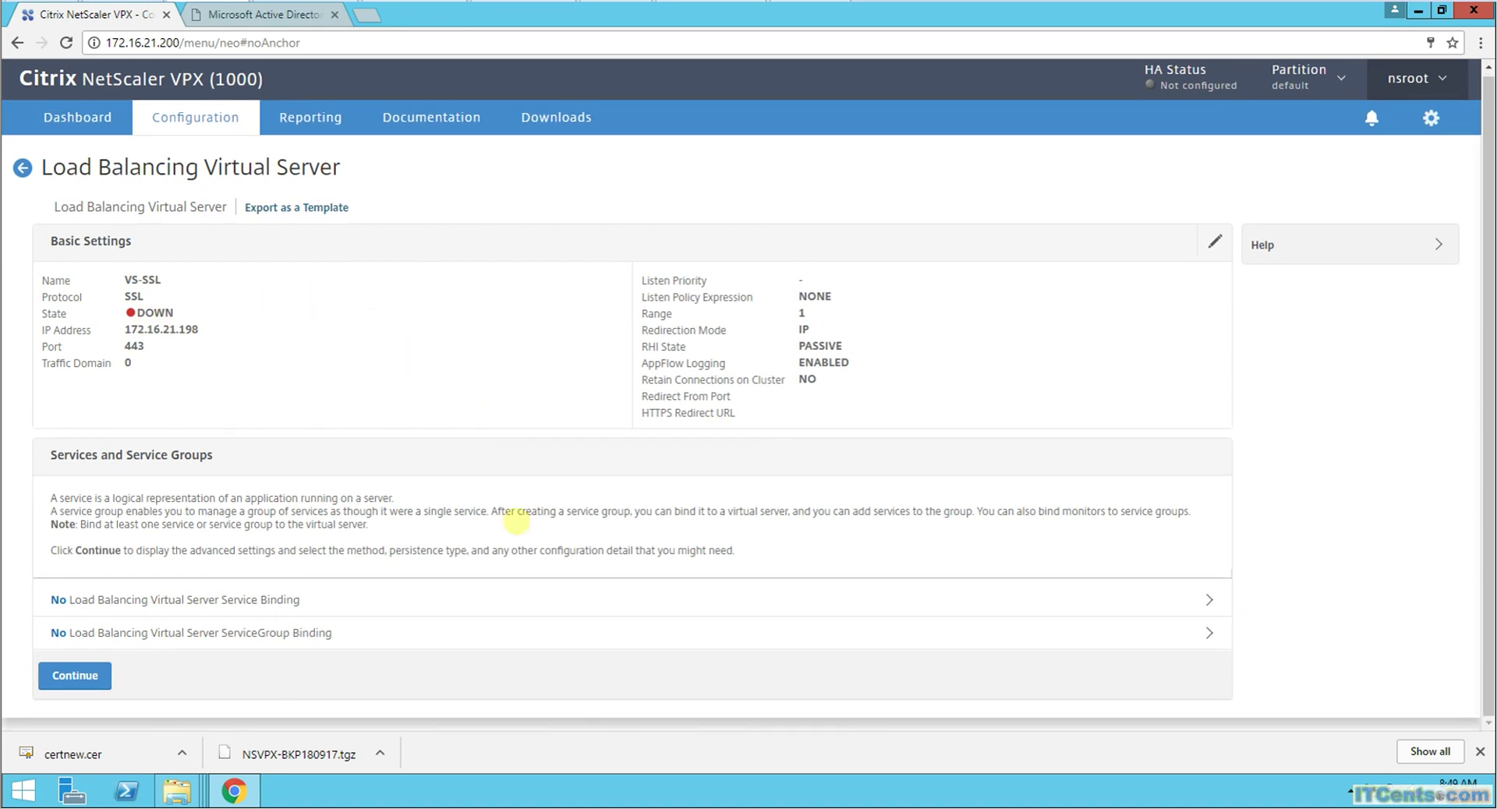
click(211, 597)
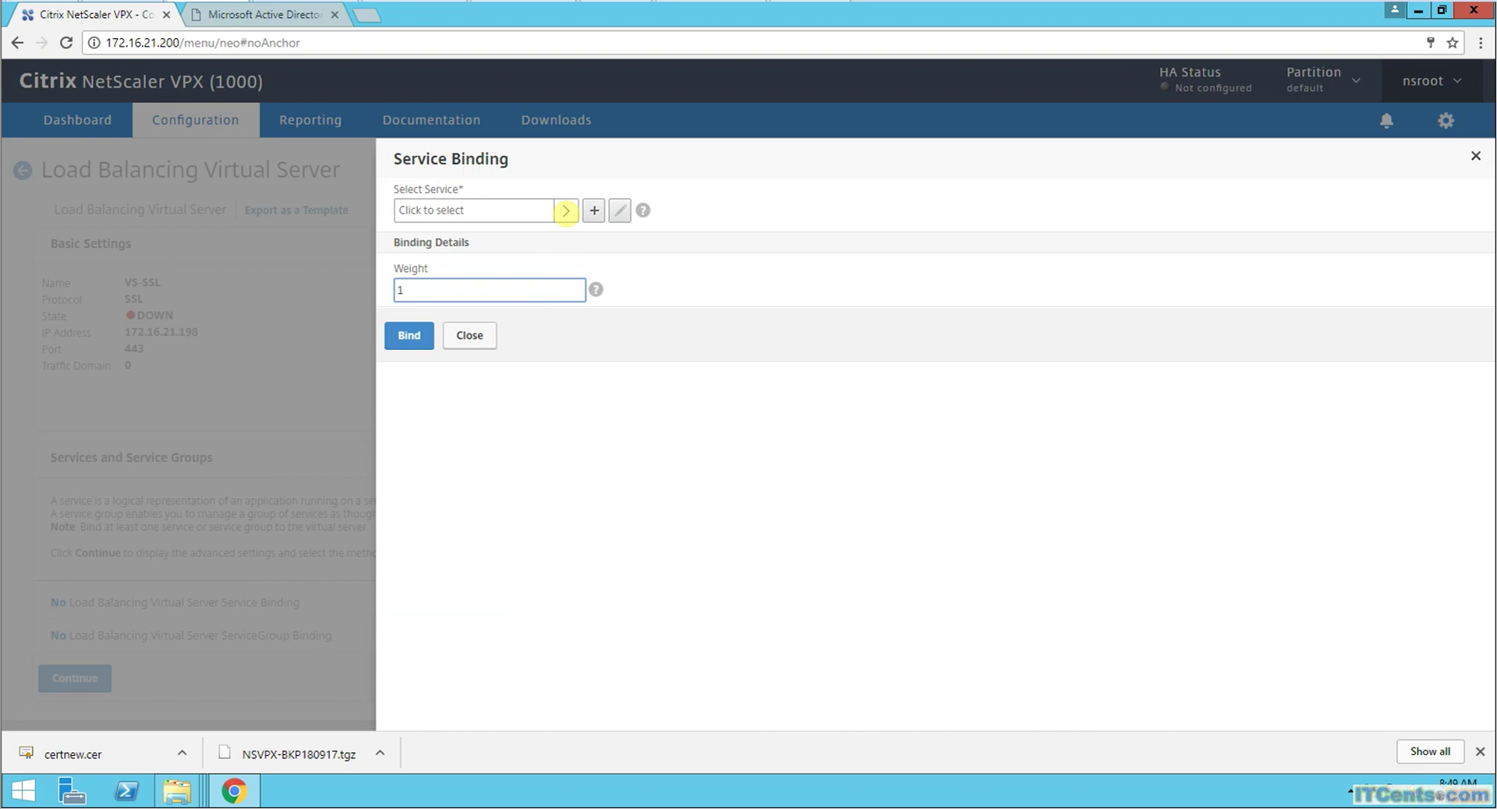
- Select WebServer1, WebServer2 and WebServer3 and bind them to VS-SSL
click(565, 211)
click(425, 285)
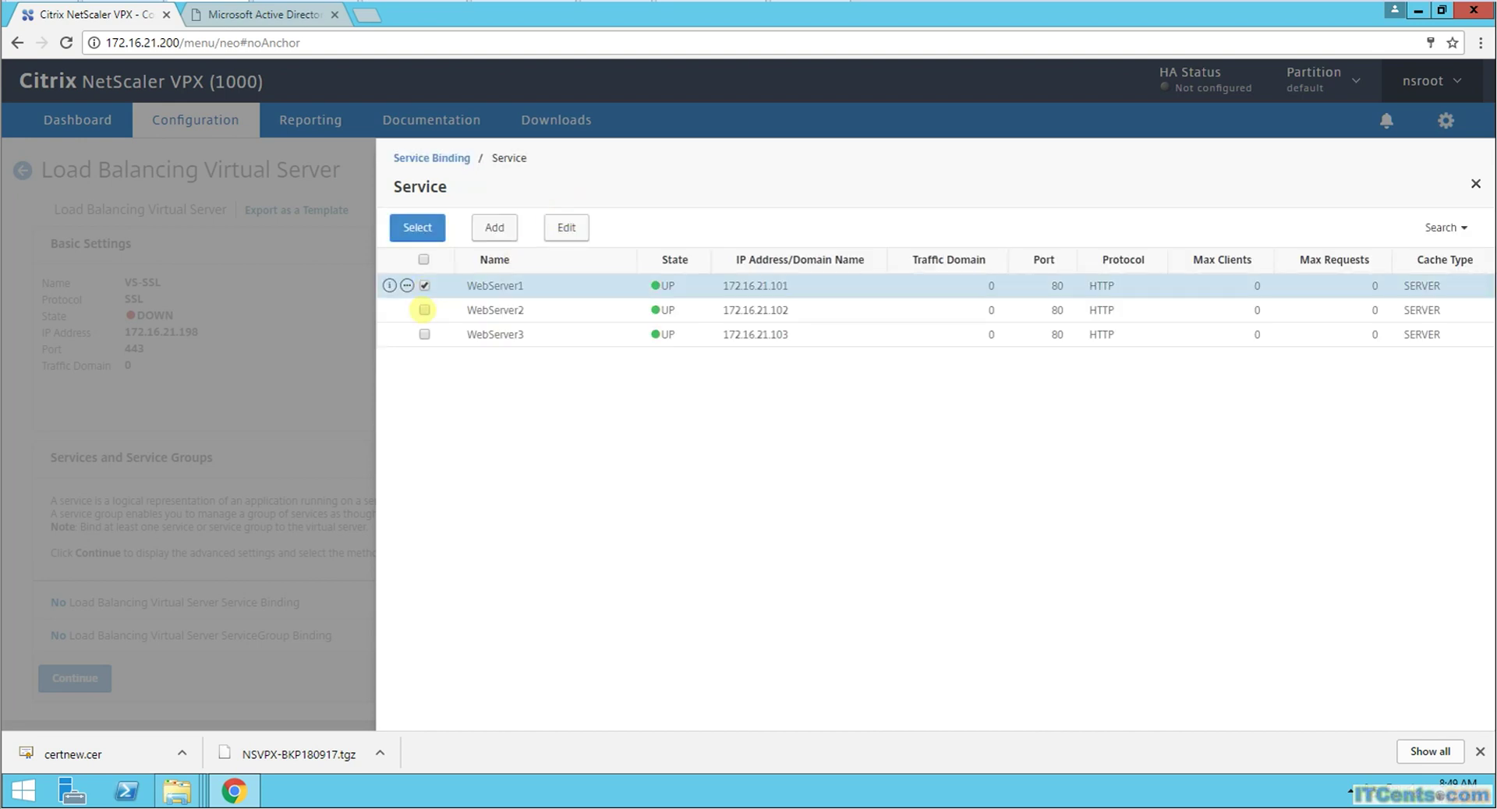
click(425, 309)
click(425, 334)
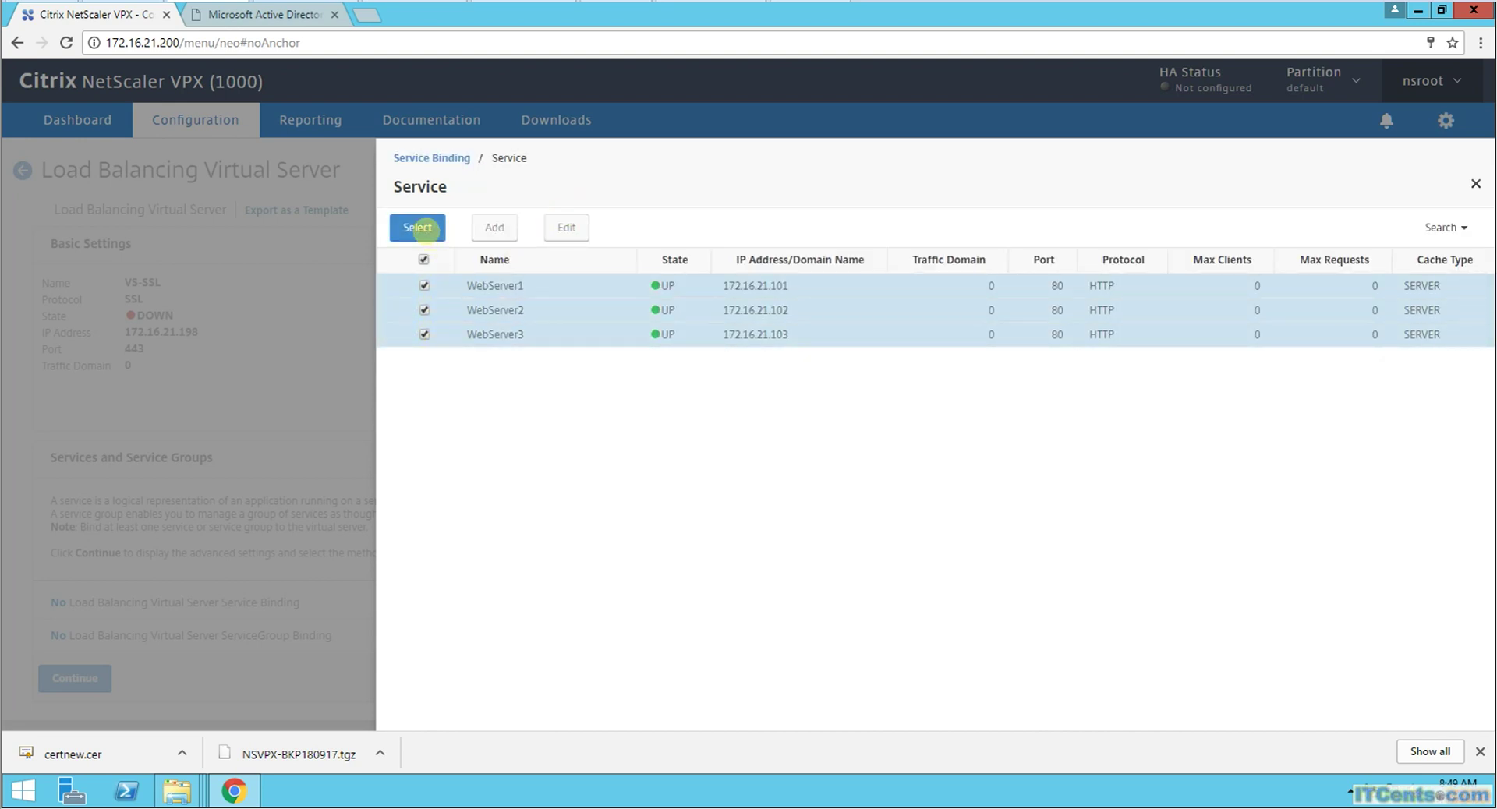
click(417, 227)
click(400, 363)
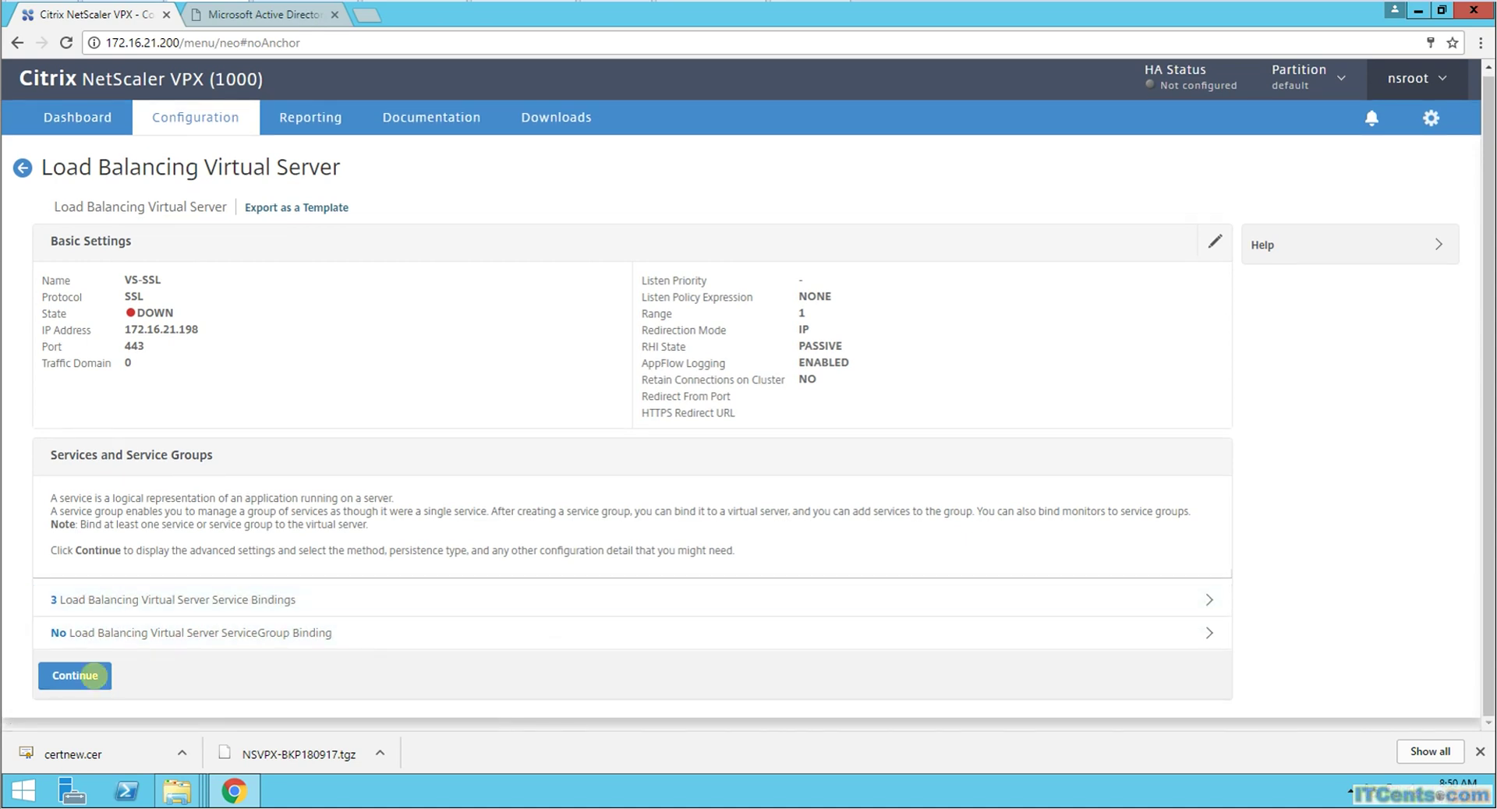
click(92, 674)
- Pick Install_SSL_Cert from the server certificate list and bind it to VS-SSL
click(204, 607)
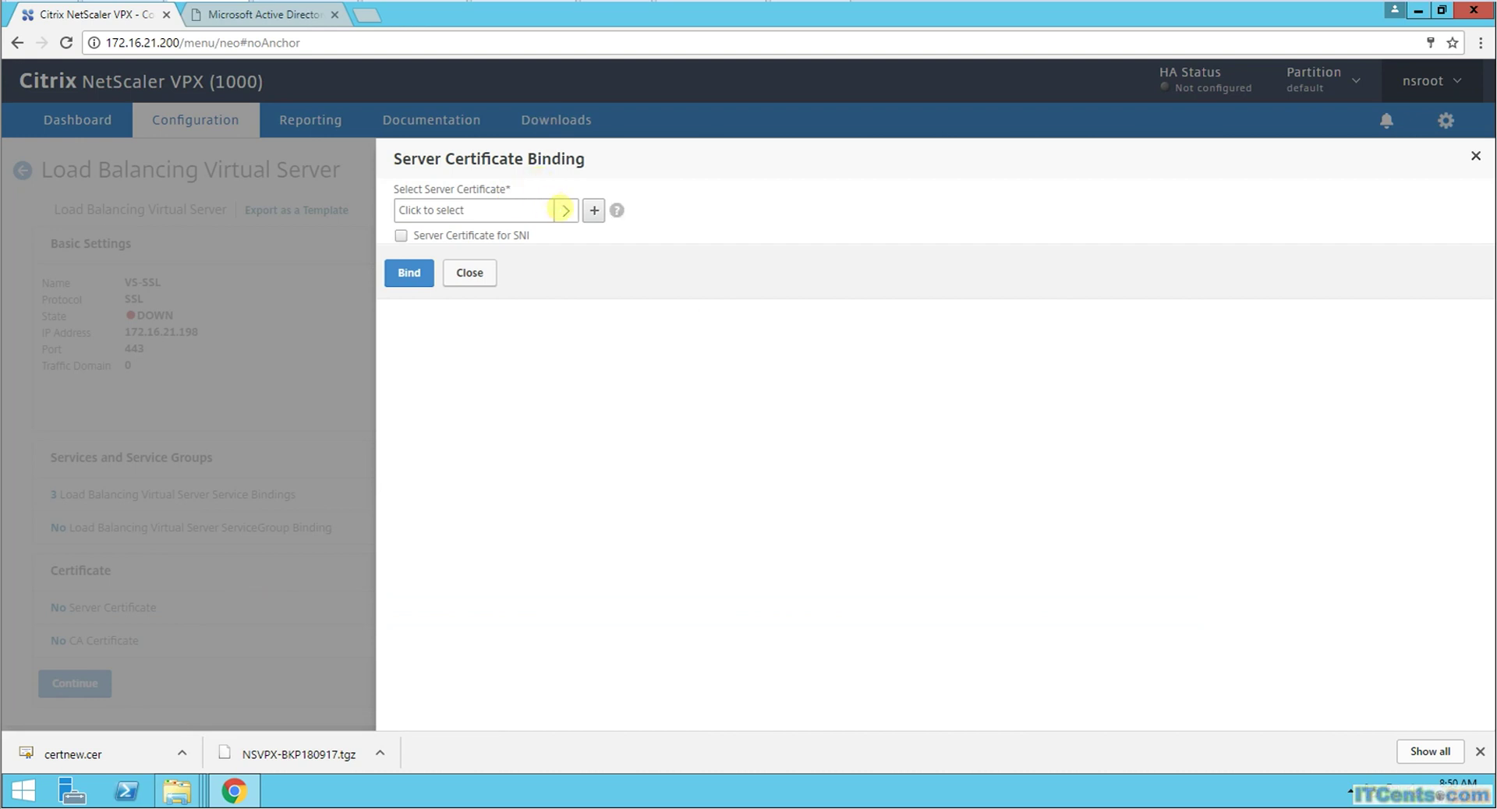
click(565, 209)
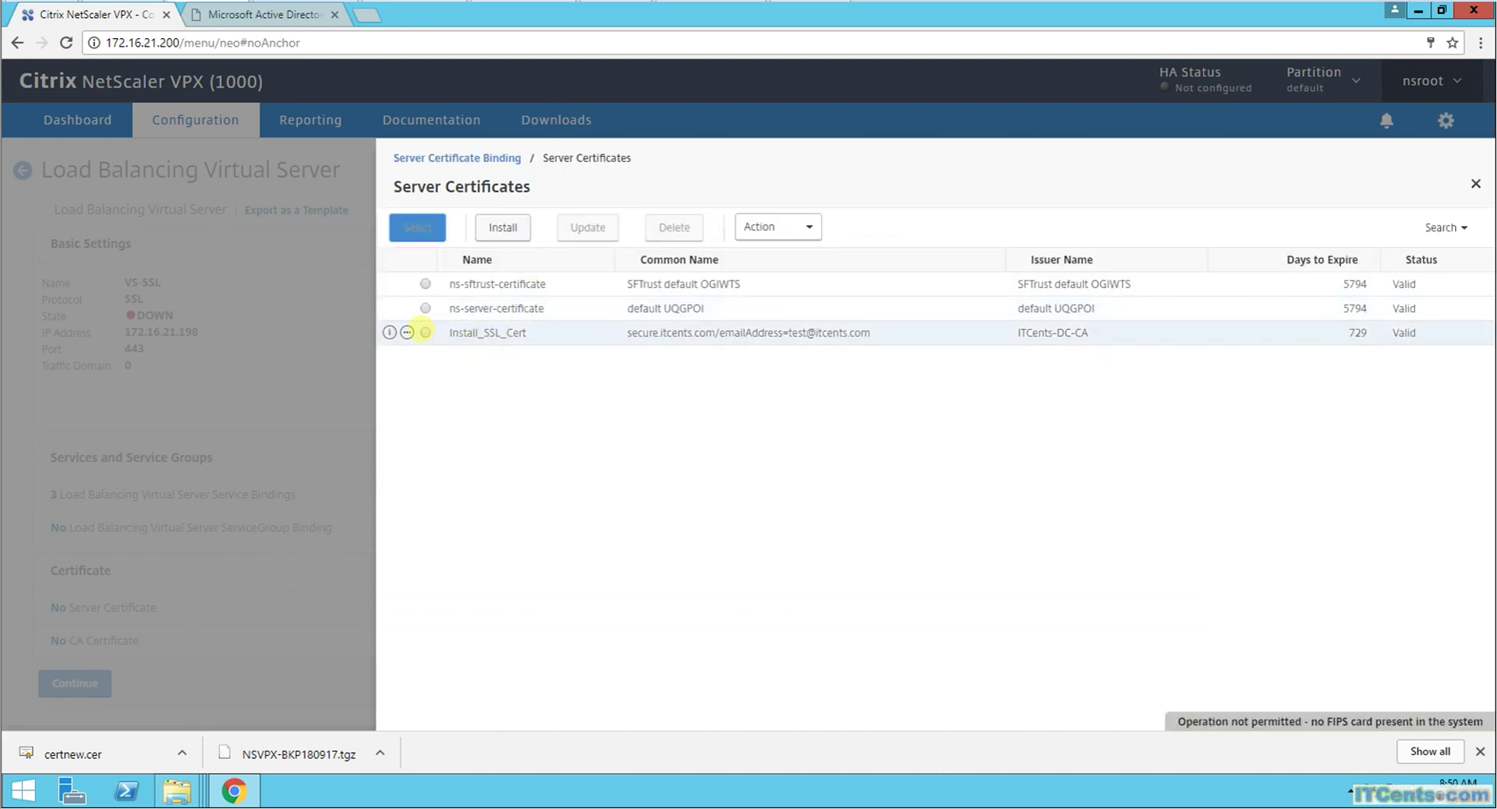
click(425, 332)
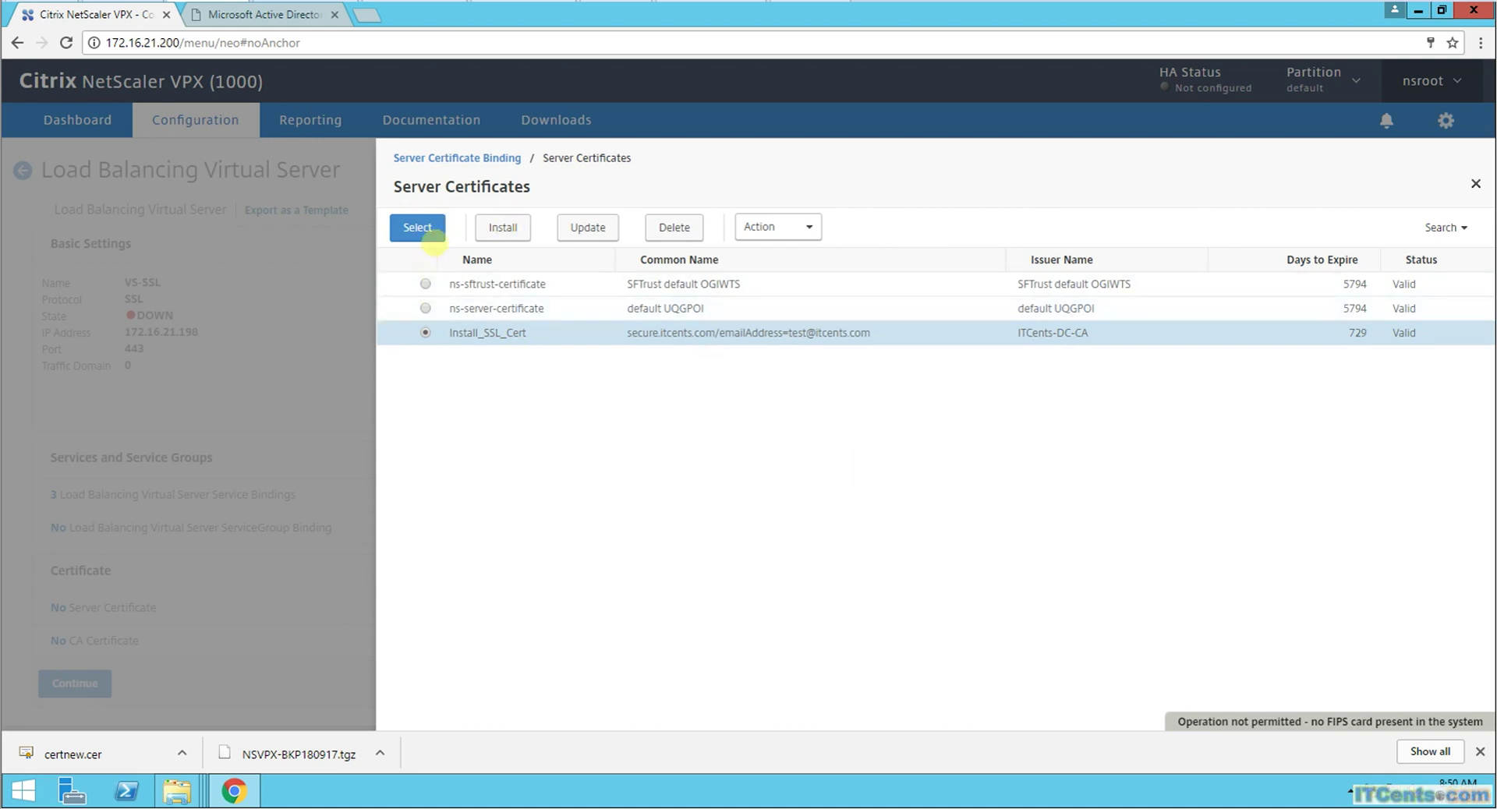
click(417, 227)
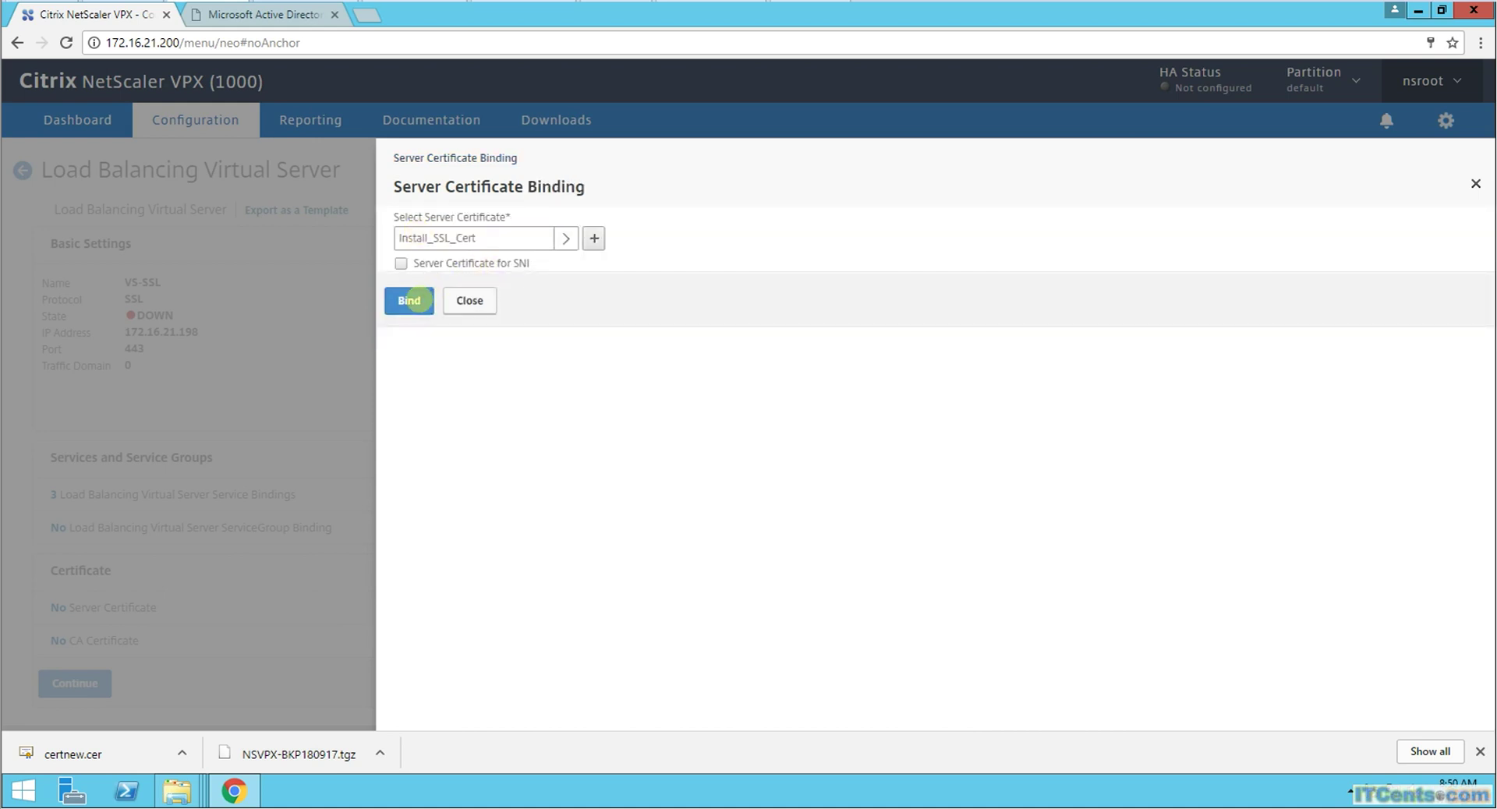
click(419, 298)
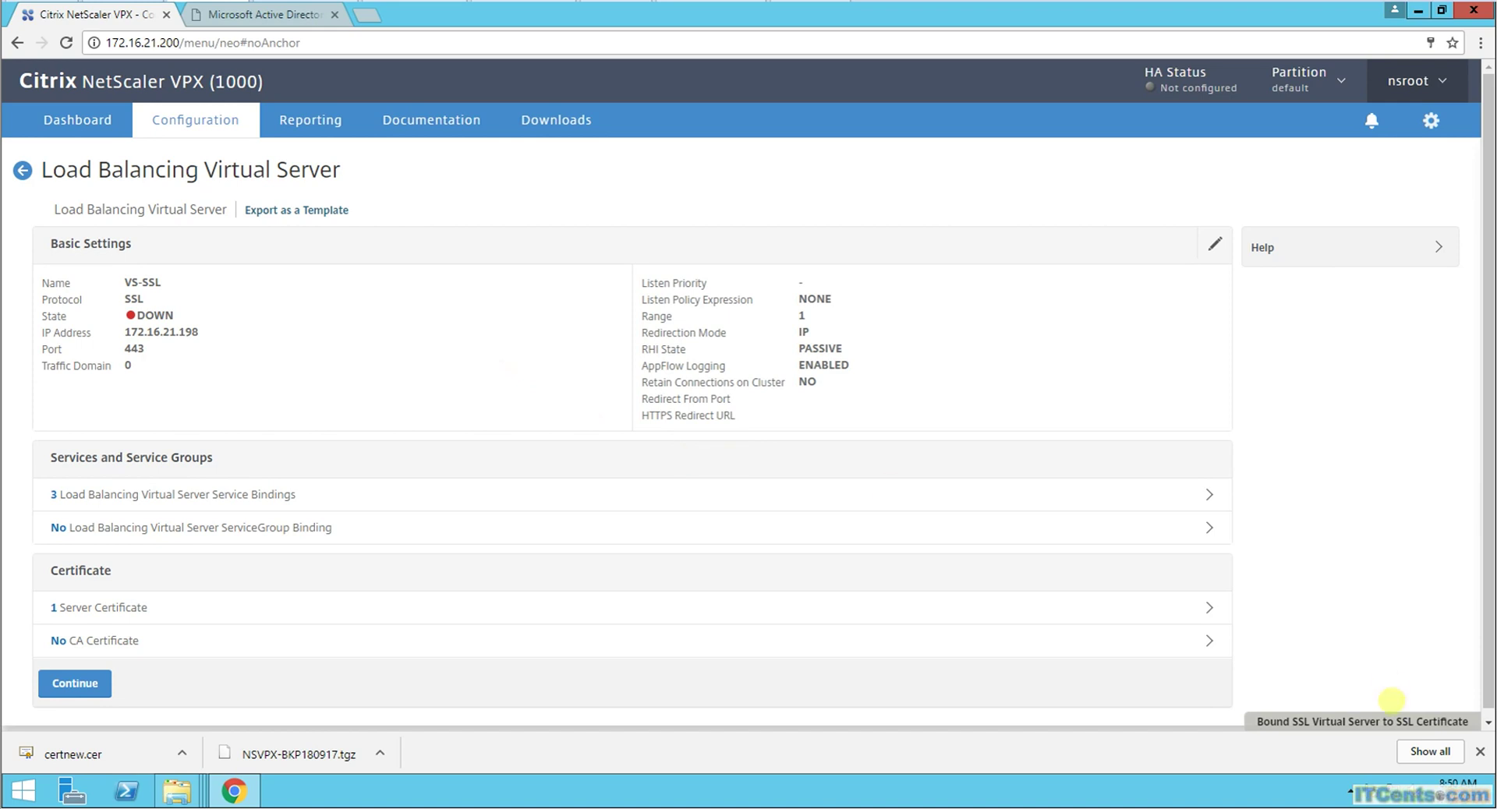
click(97, 683)
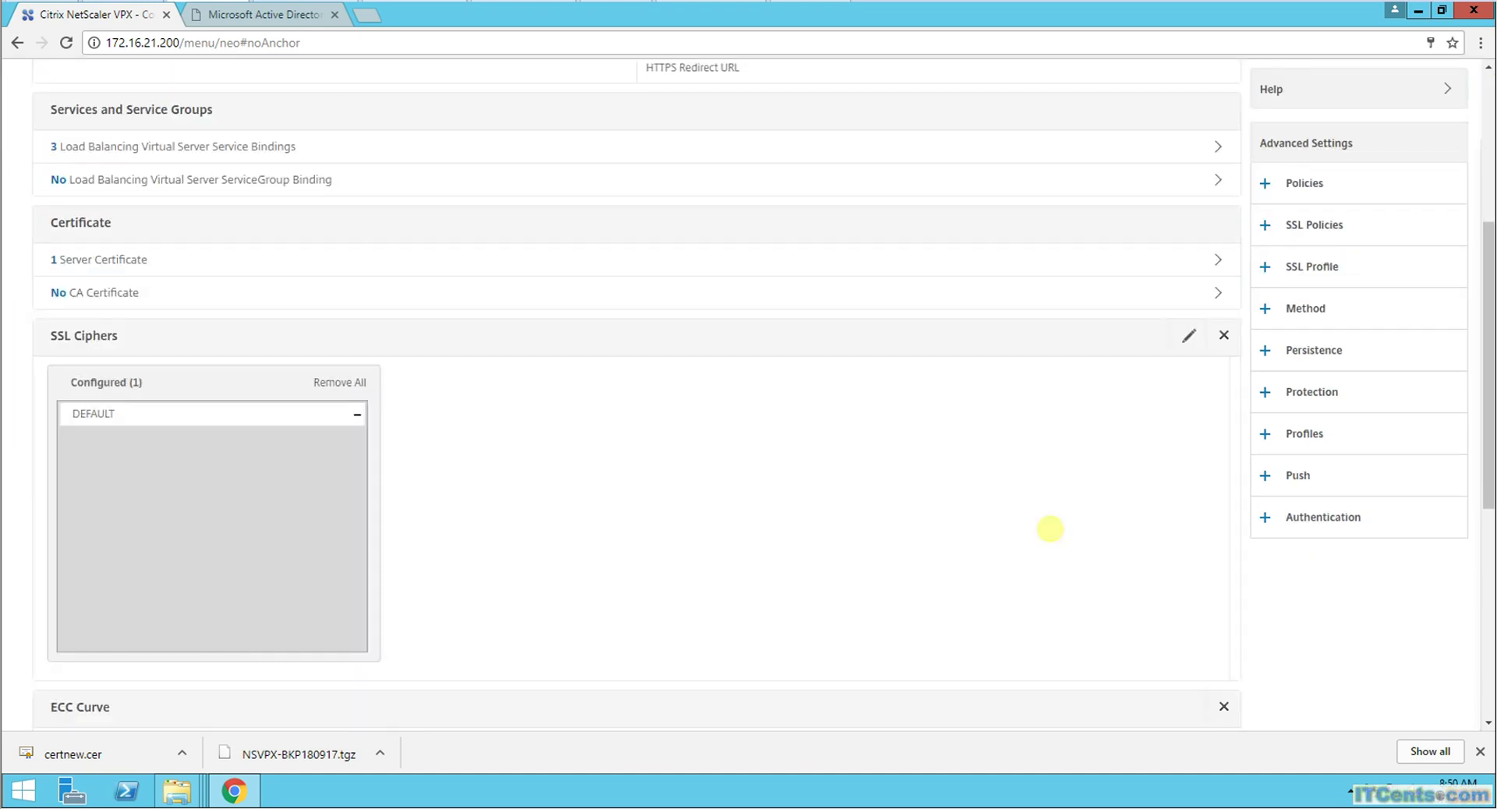
- Give VS-SSL SOURCEIP persistence with a 2-minute time-out
scroll(1049, 529, up, 3)
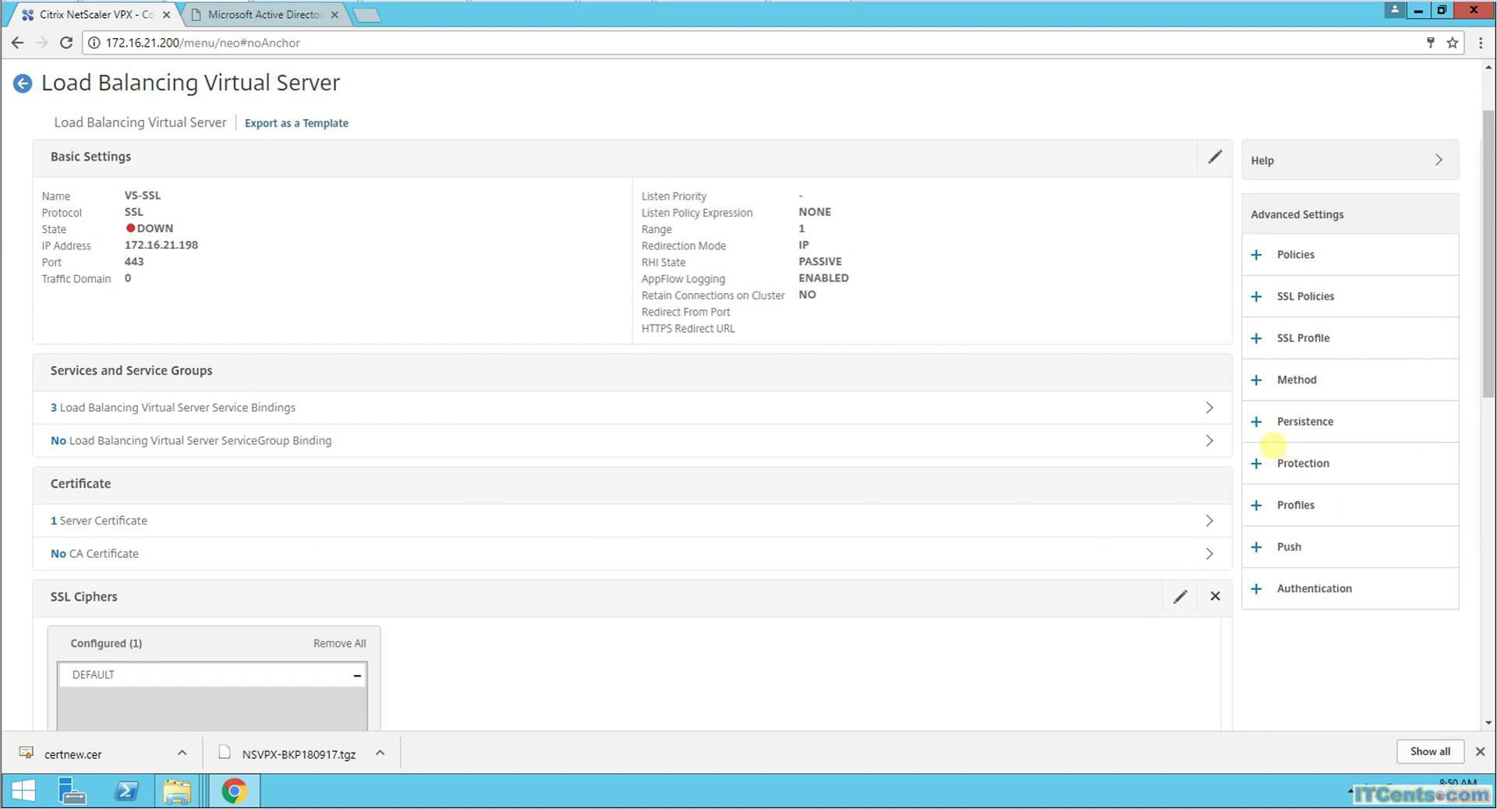
click(1256, 422)
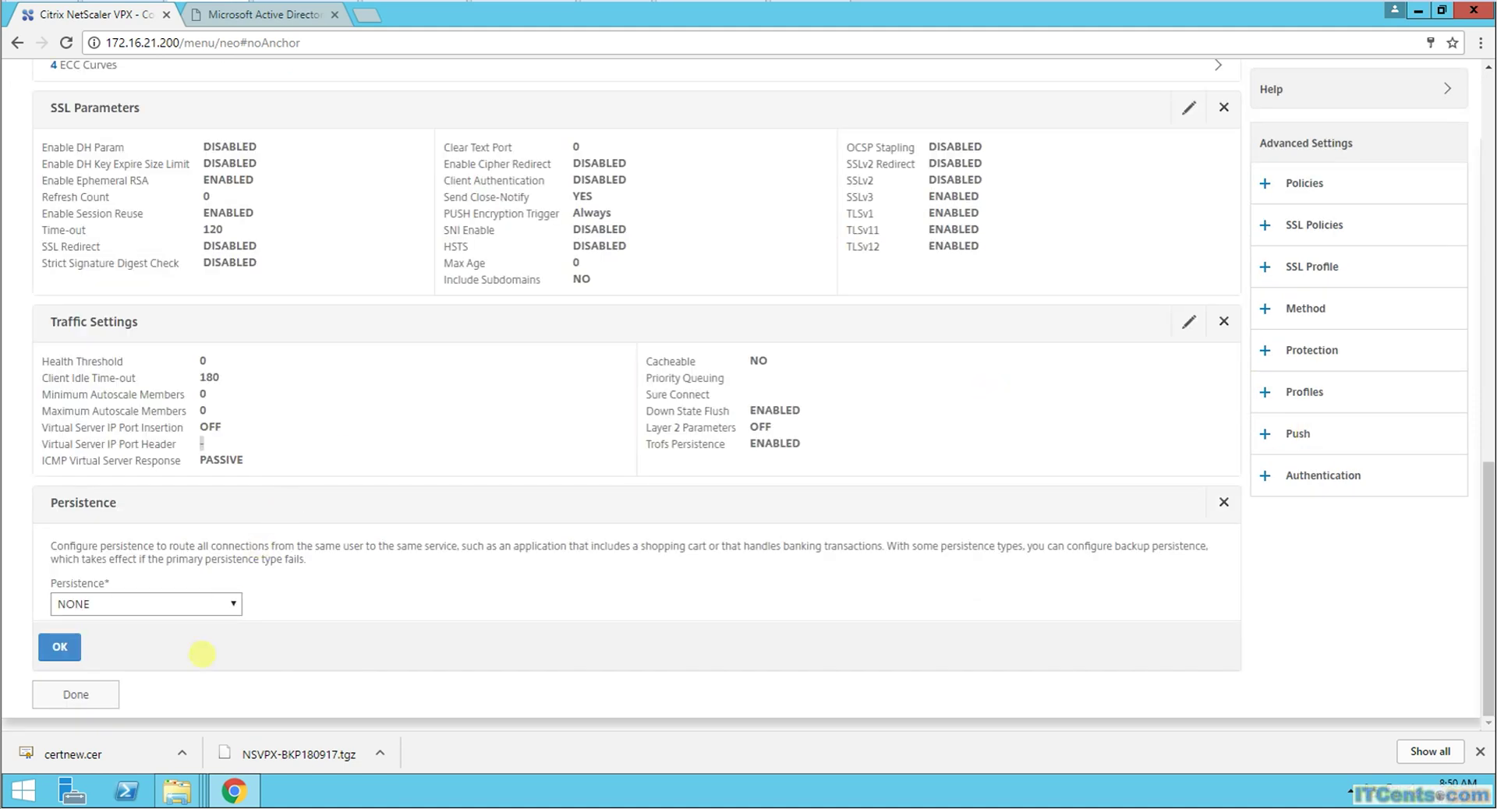
click(219, 605)
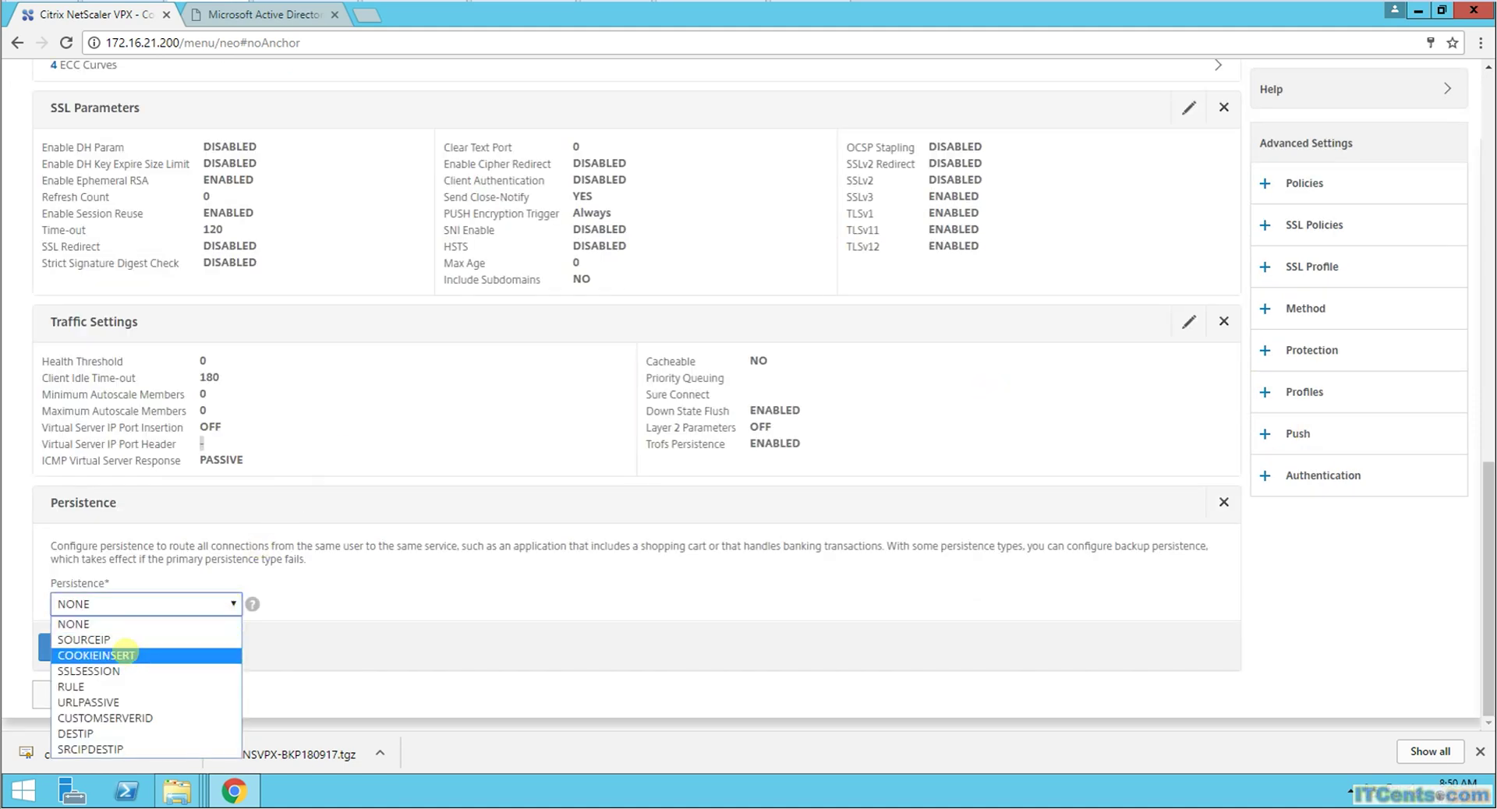
click(117, 626)
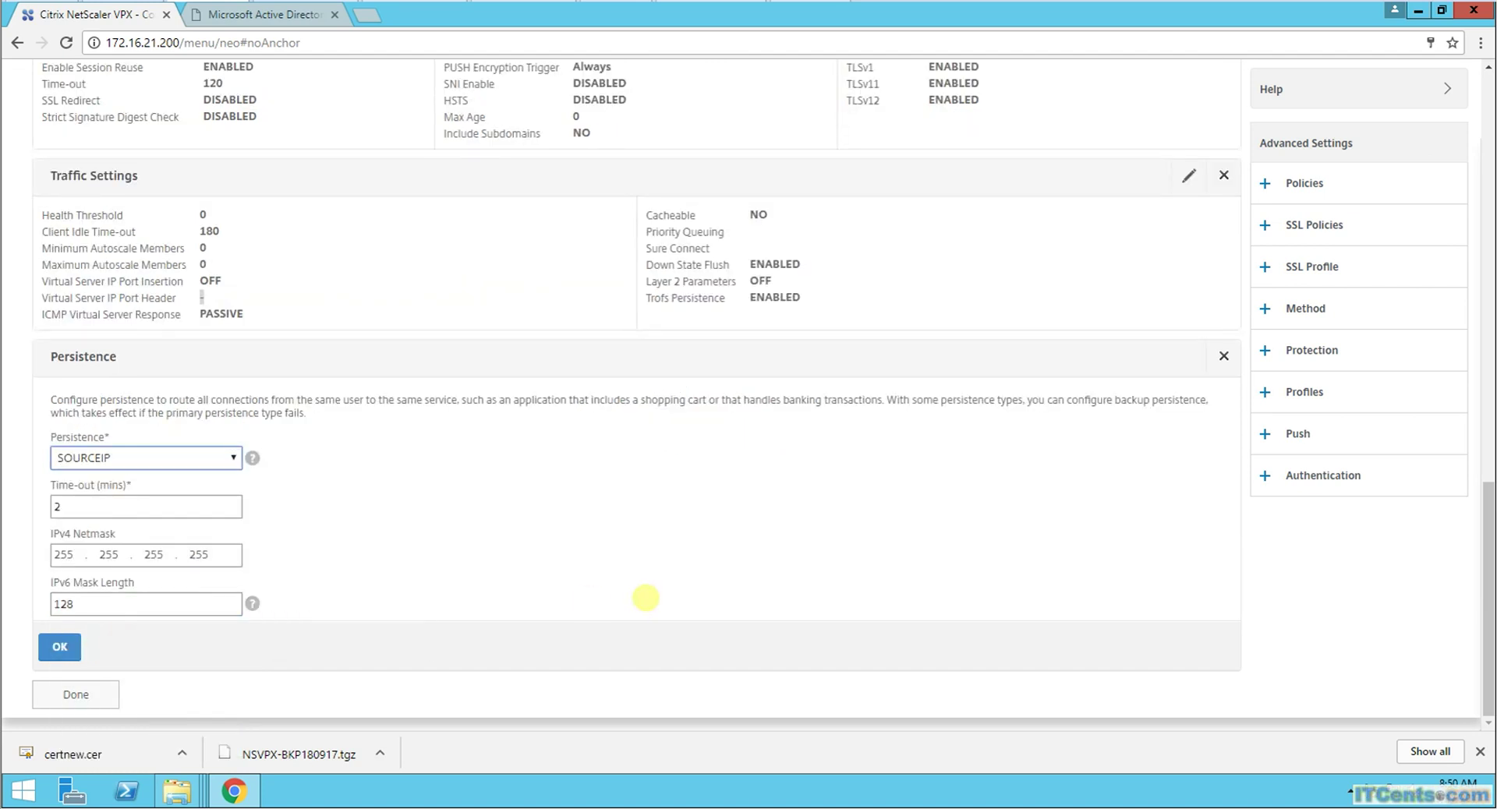
click(59, 646)
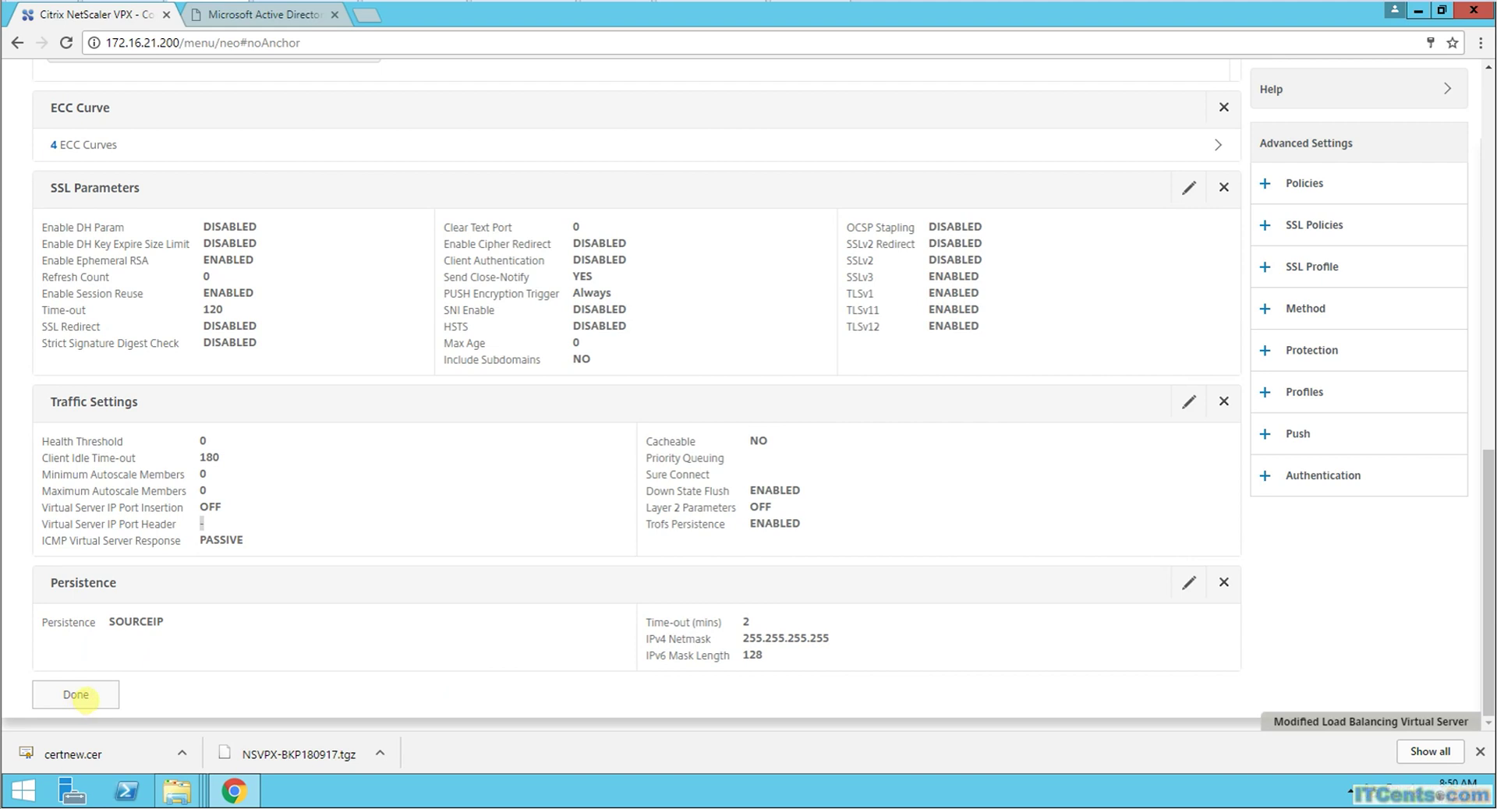
click(1271, 308)
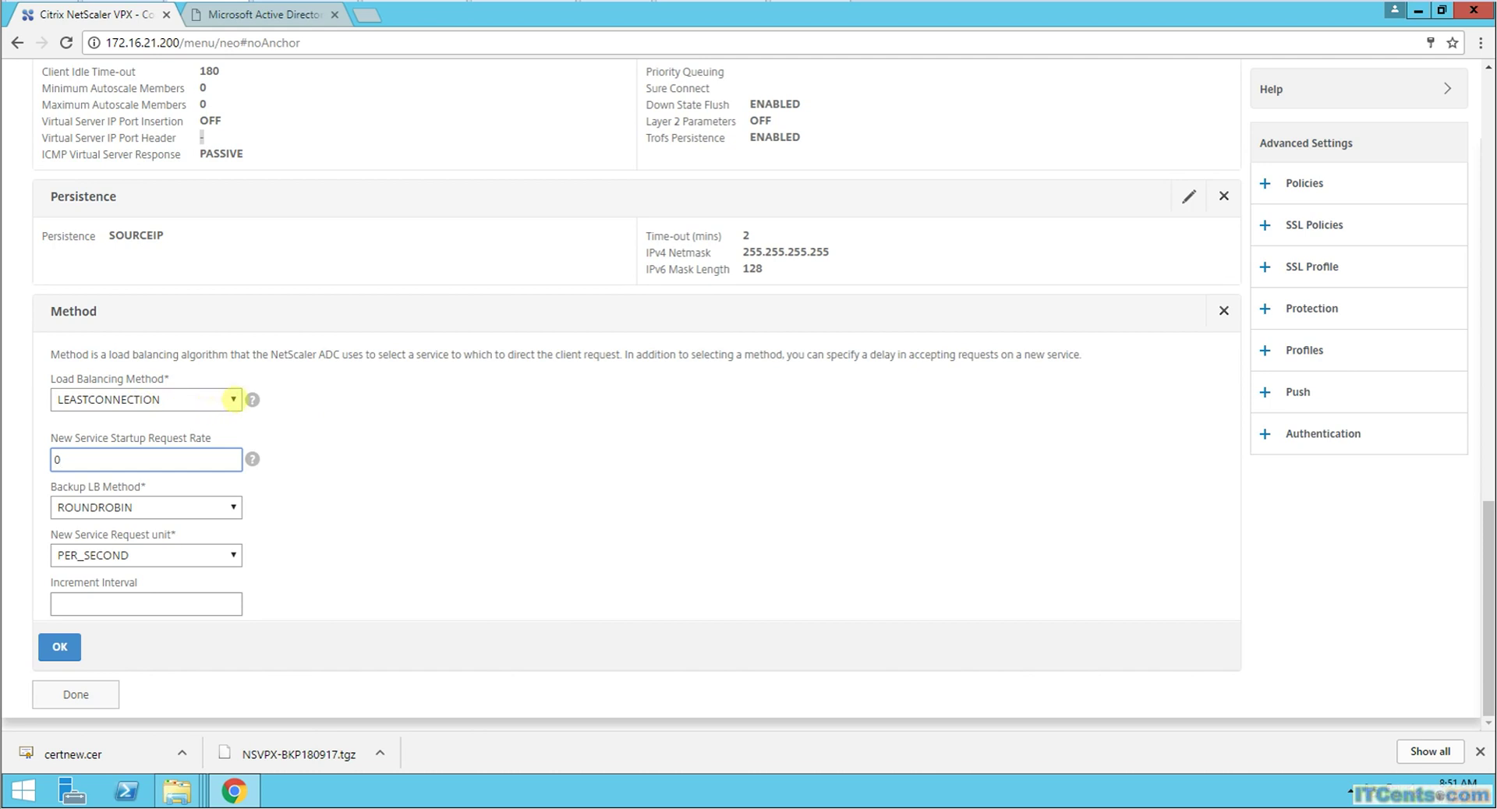
- Set VS-SSL's load-balancing method to ROUNDROBIN and finish back at the Virtual Servers list
click(233, 399)
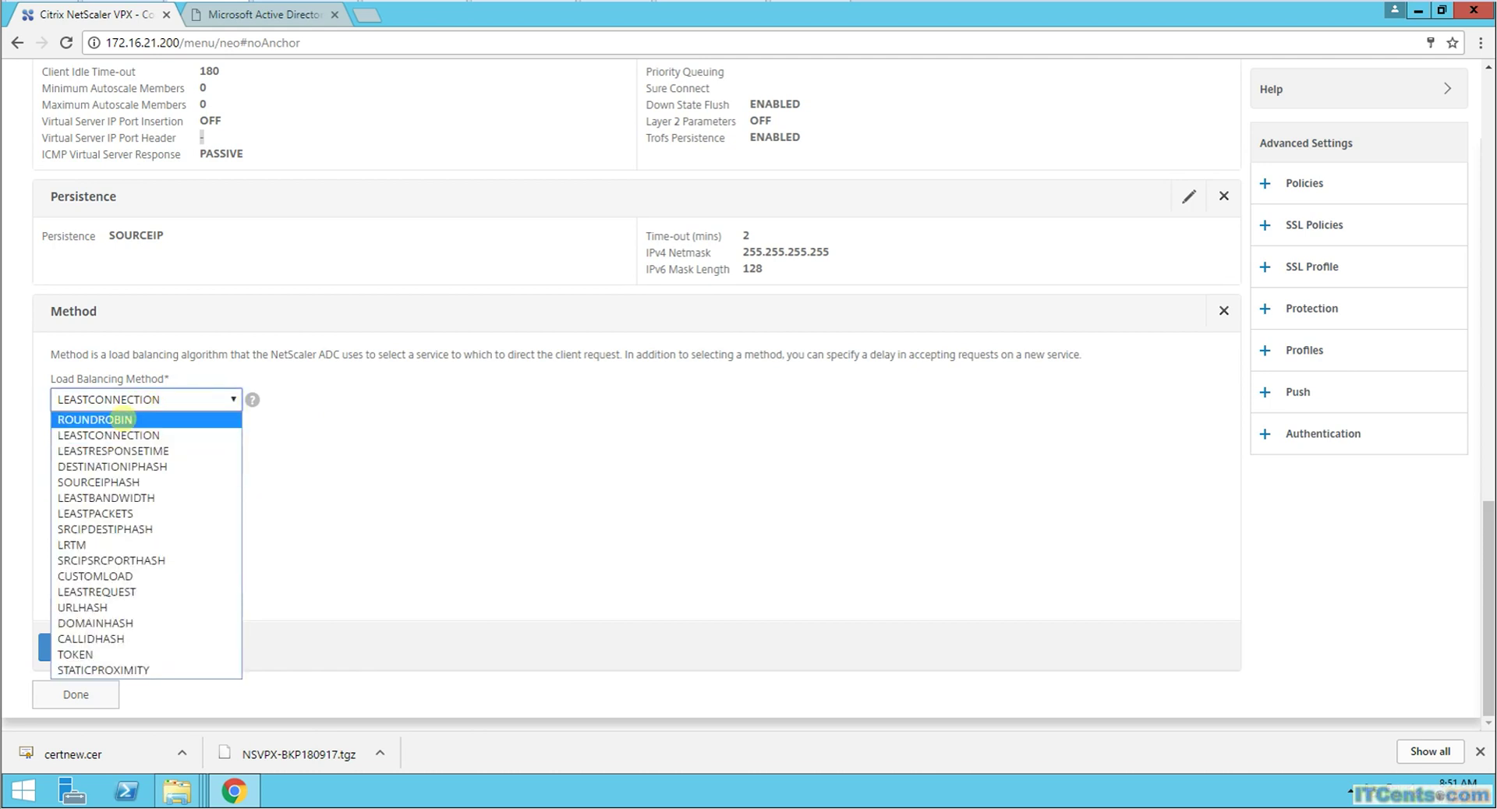
click(117, 419)
click(59, 647)
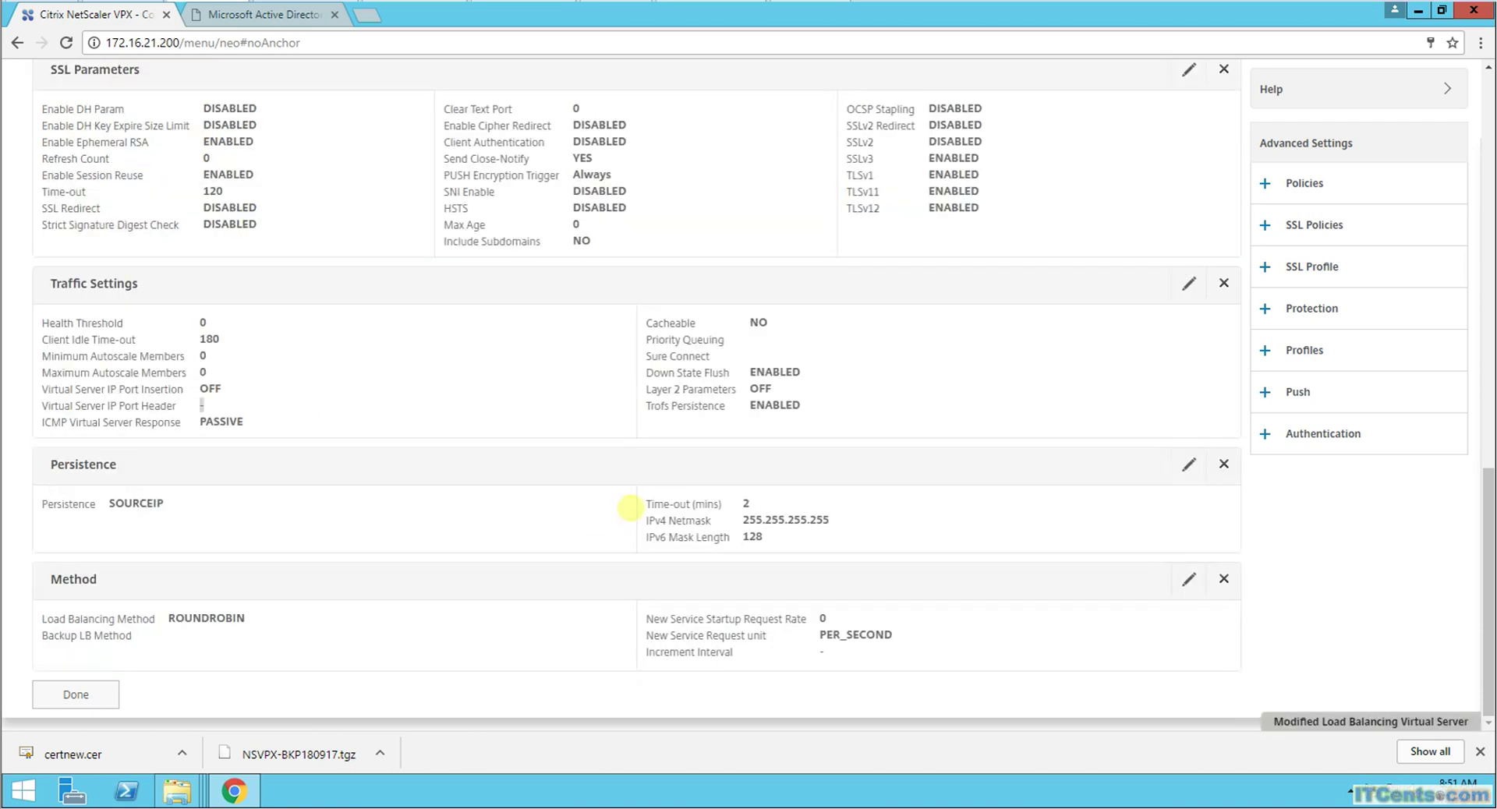
click(76, 693)
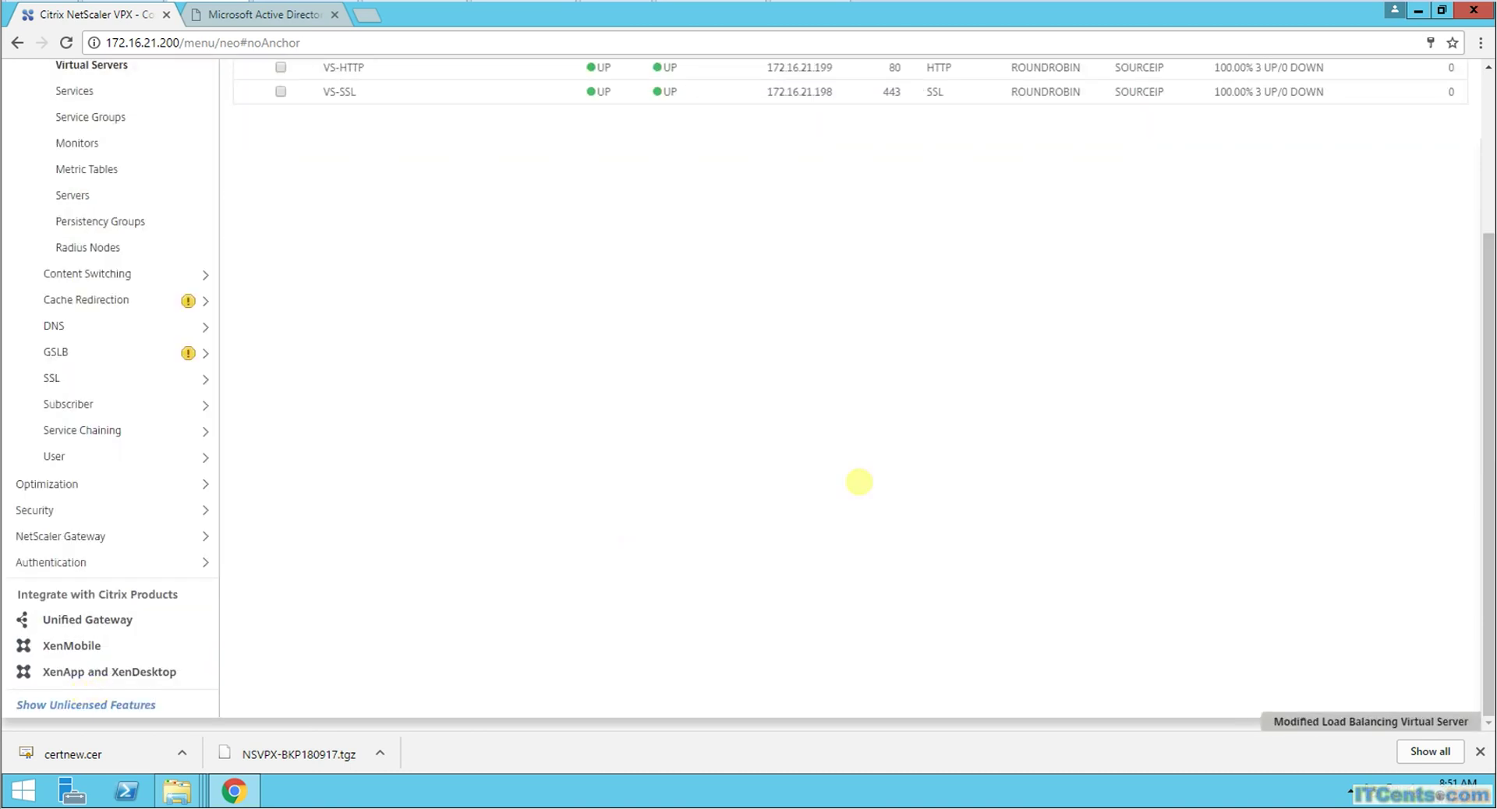
scroll(1028, 518, up, 3)
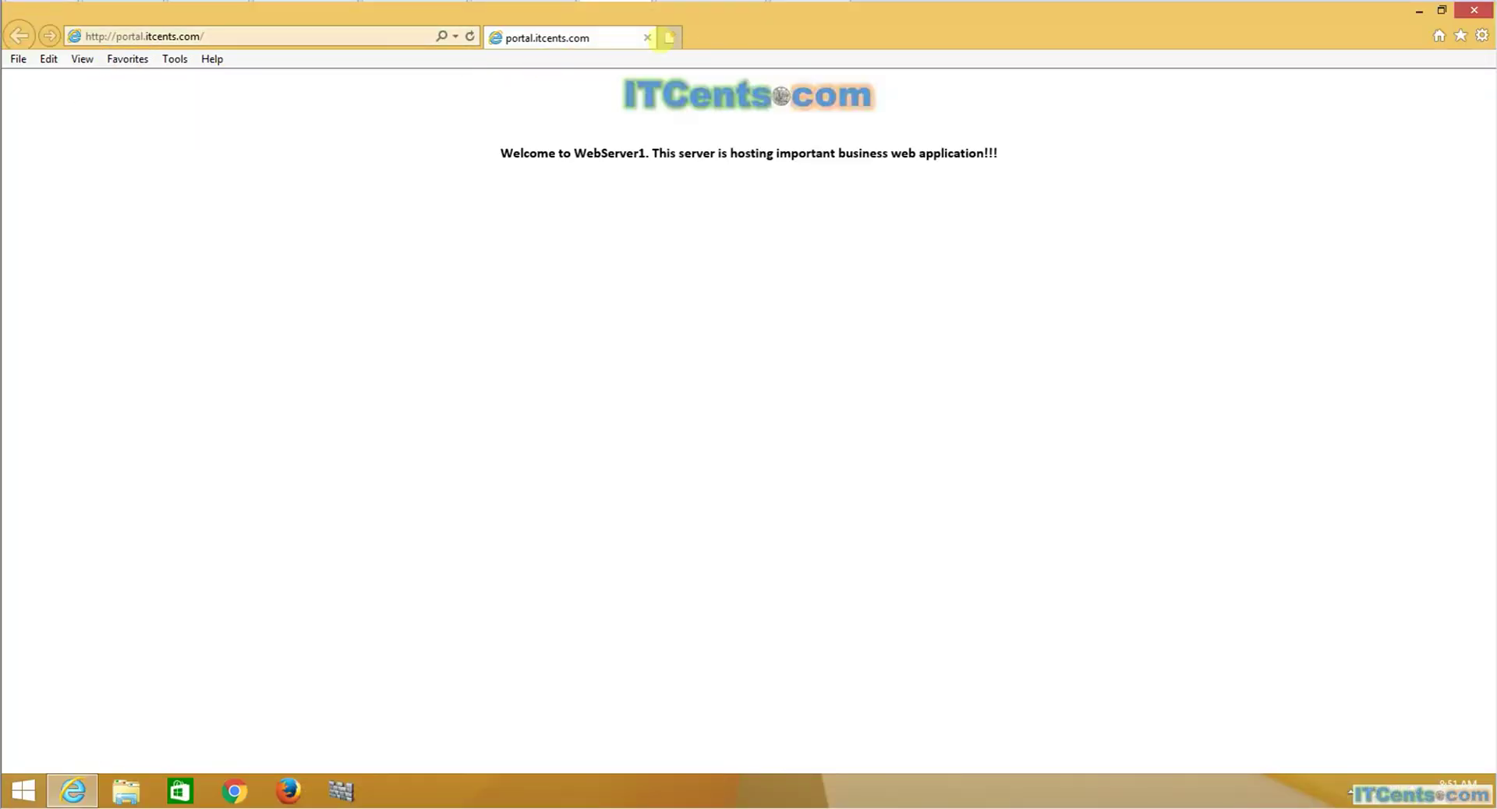
click(669, 38)
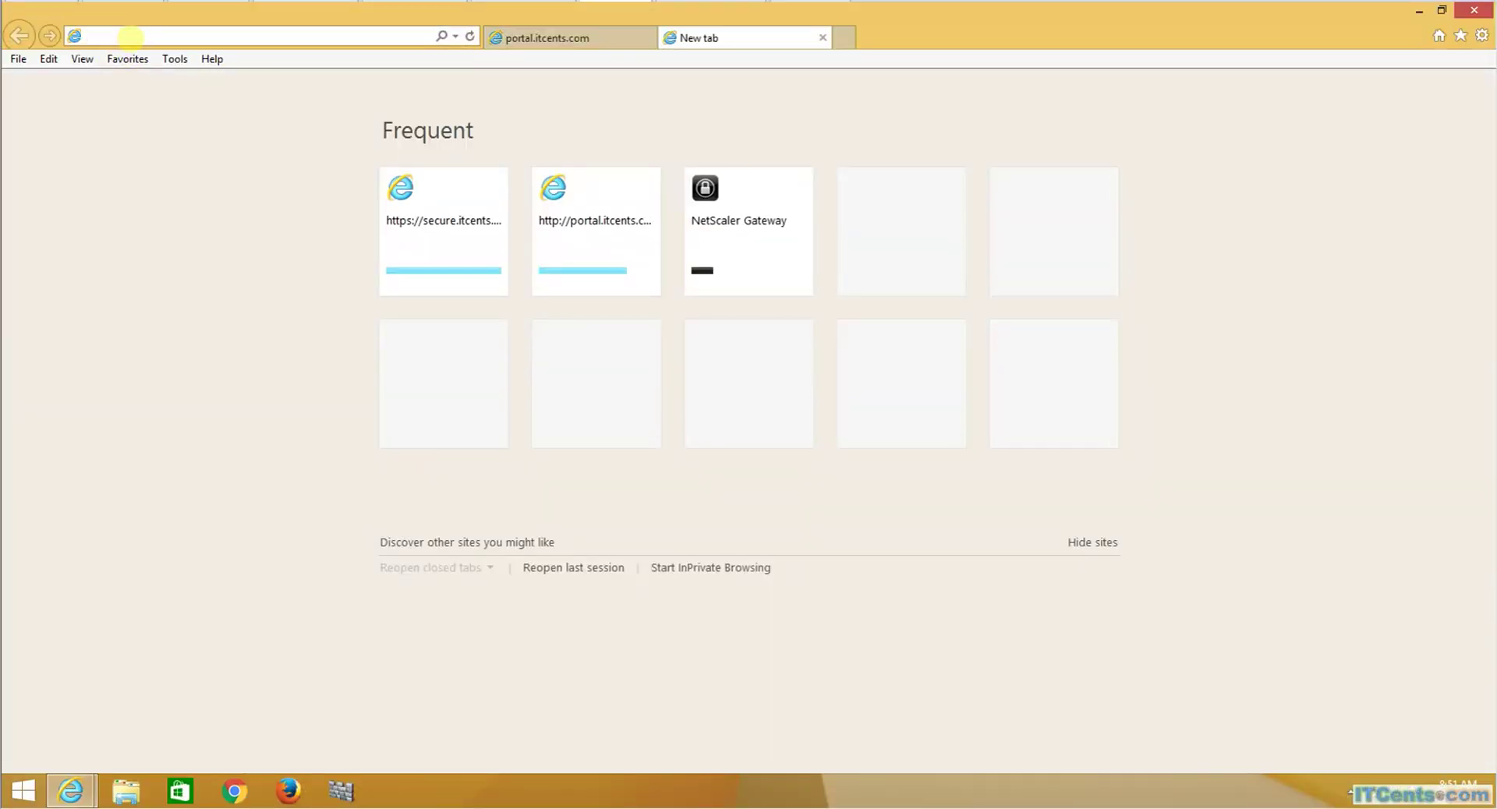
text(https://)
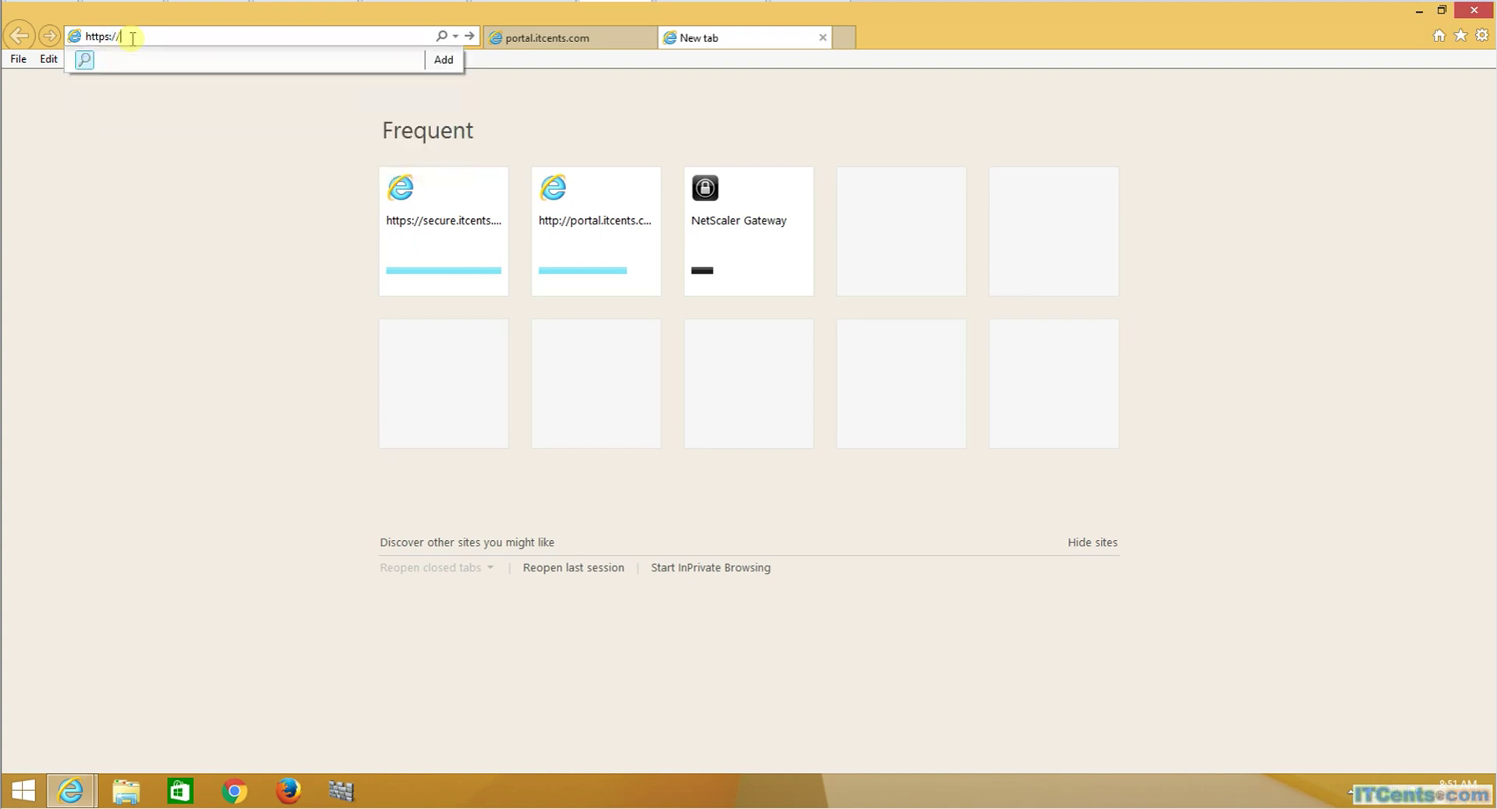
text(secure)
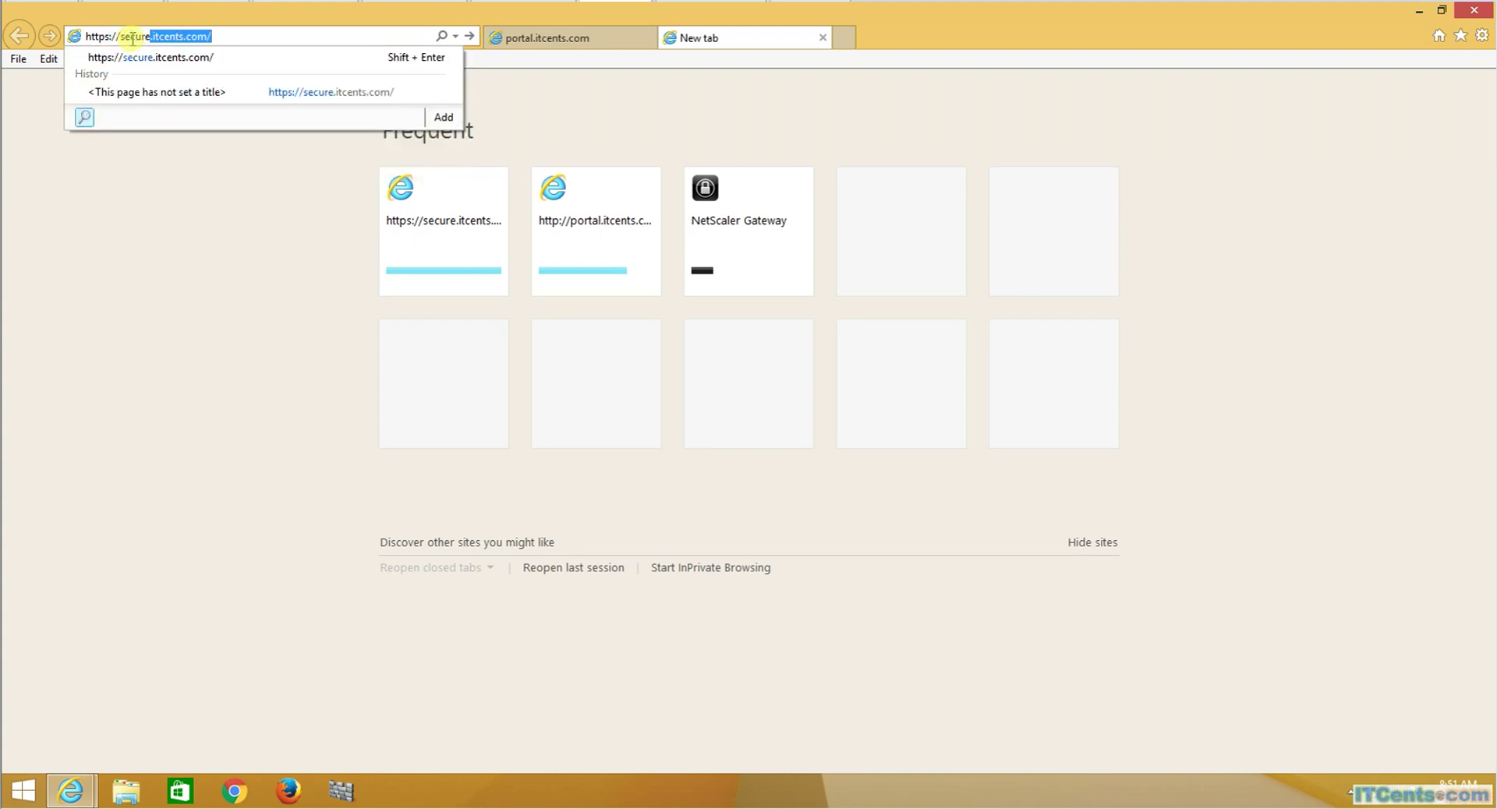
text(.itcents.com)
key(Return)
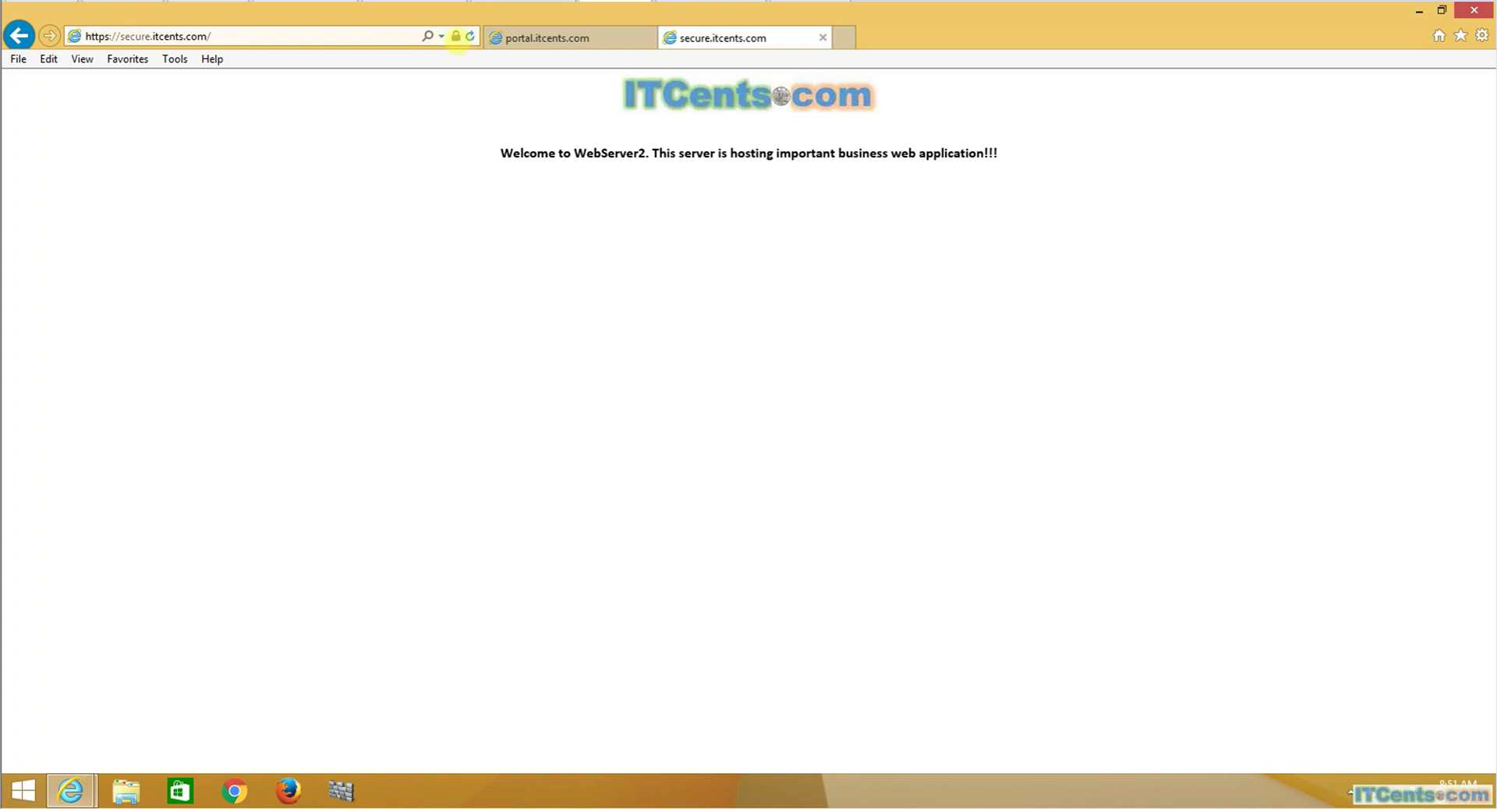
- Check that the site certificate is issued by ITCents-DC-CA, then reload the secure page
click(455, 36)
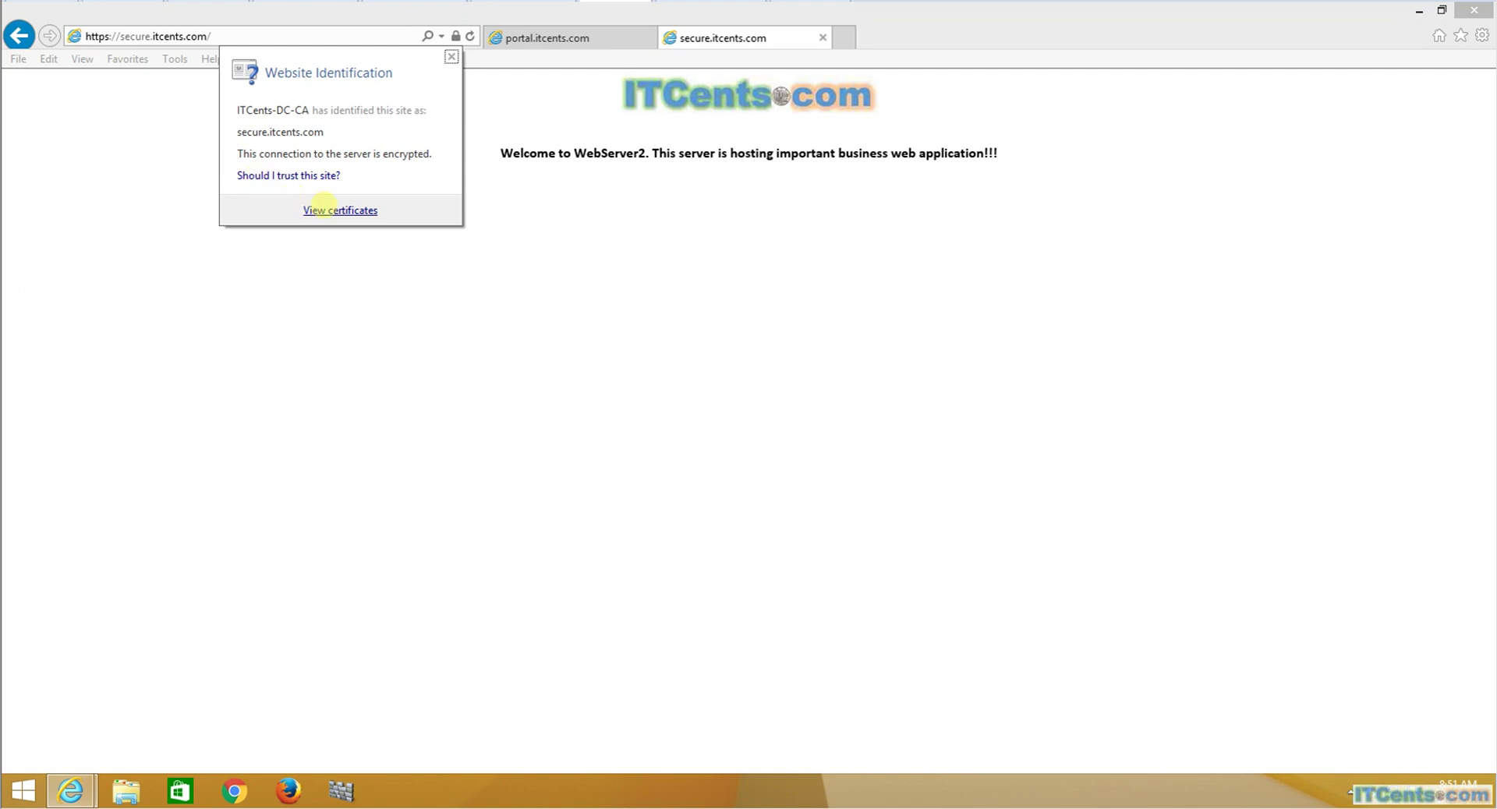
click(325, 209)
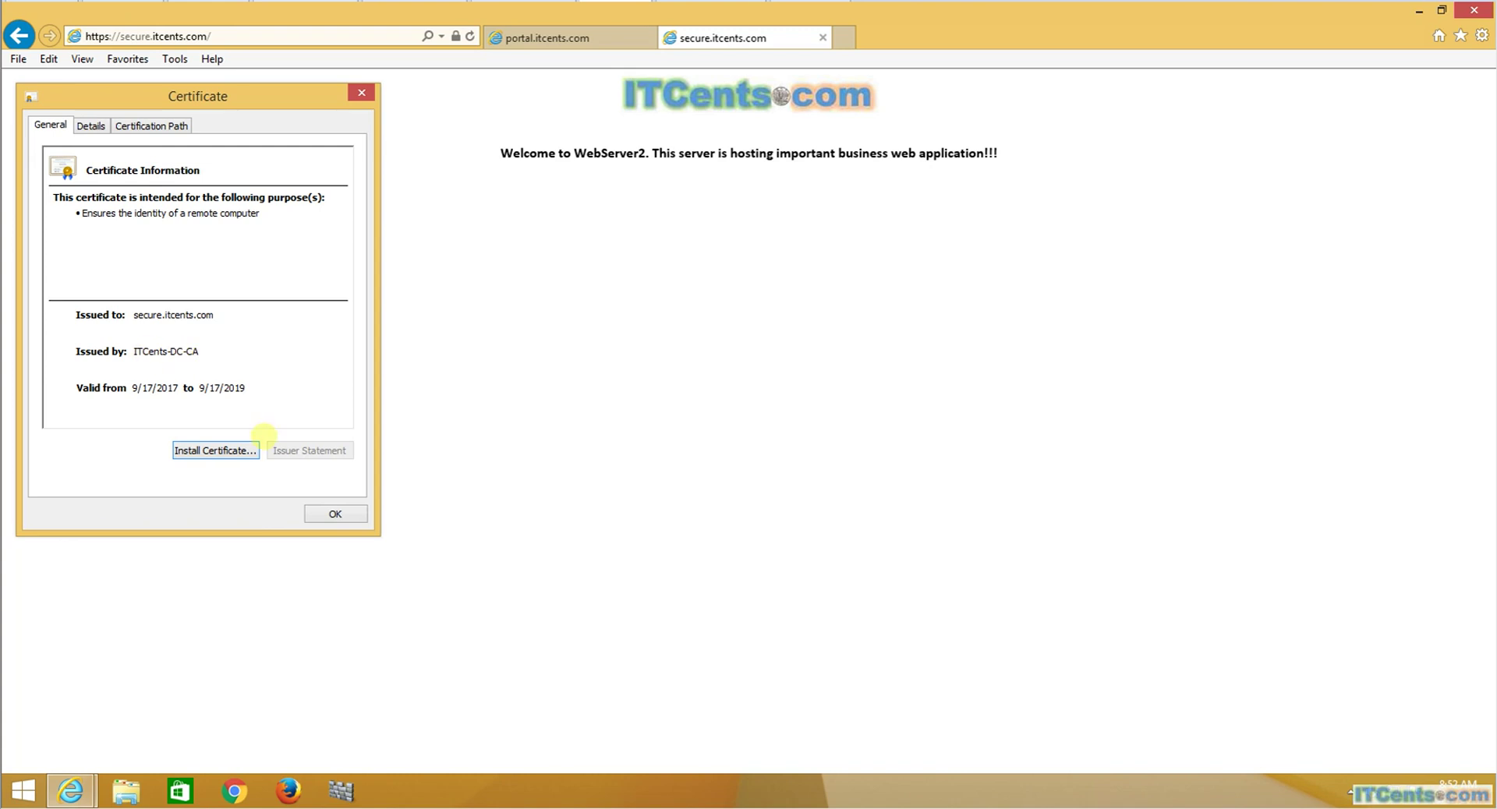
click(335, 514)
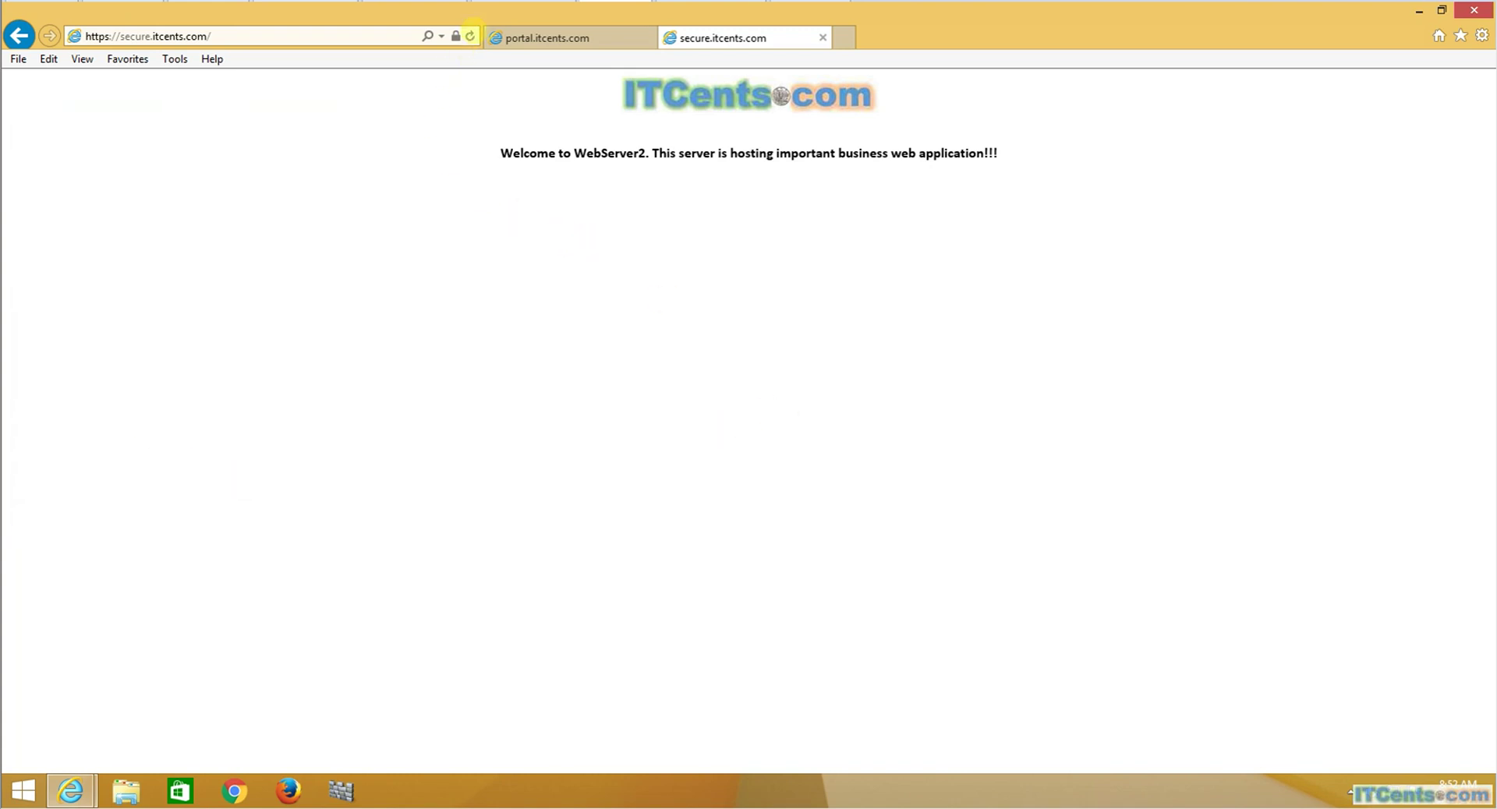
click(470, 35)
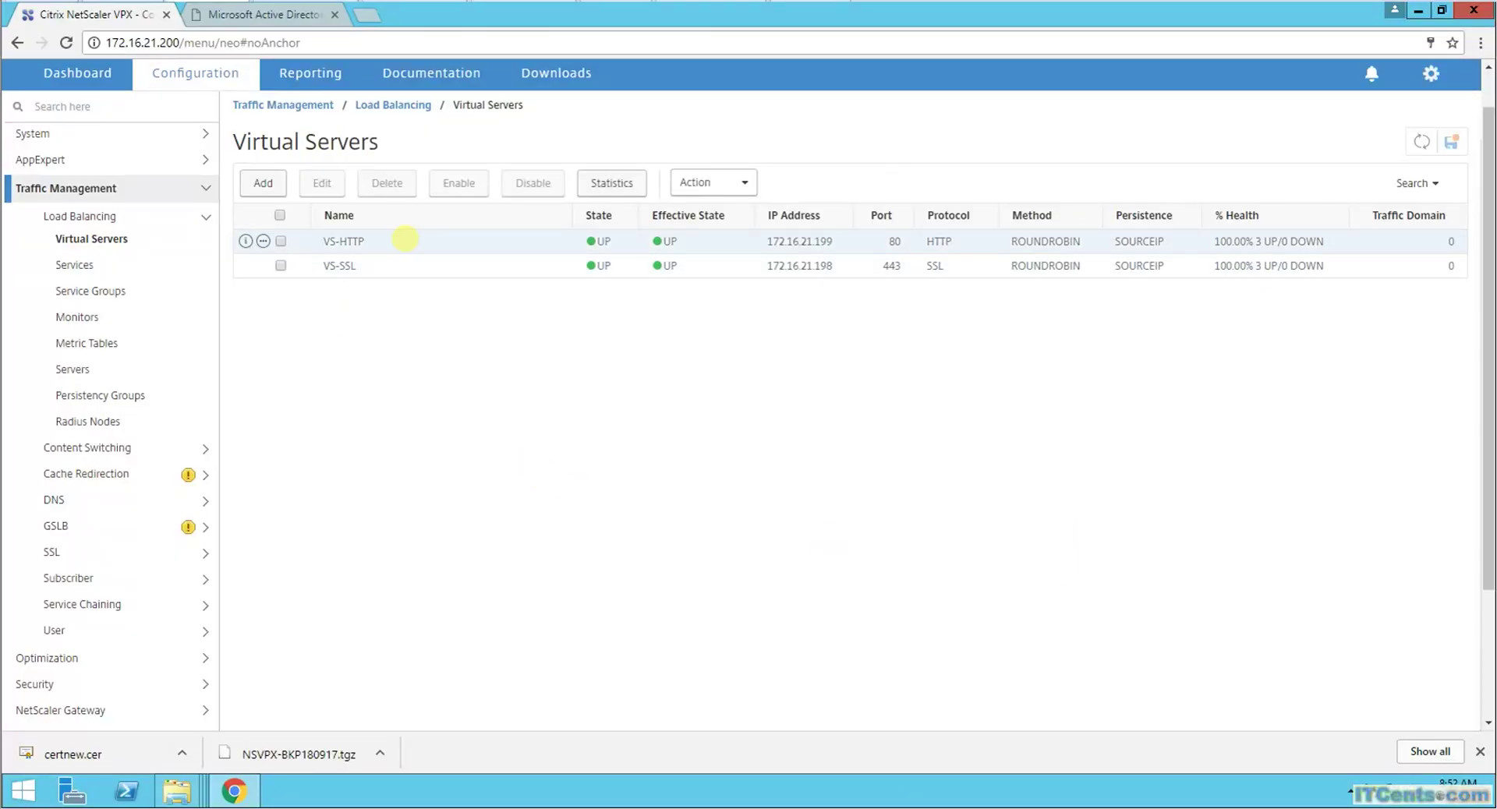
- Open the VS-HTTP virtual server details, then return to the virtual servers list
double_click(405, 239)
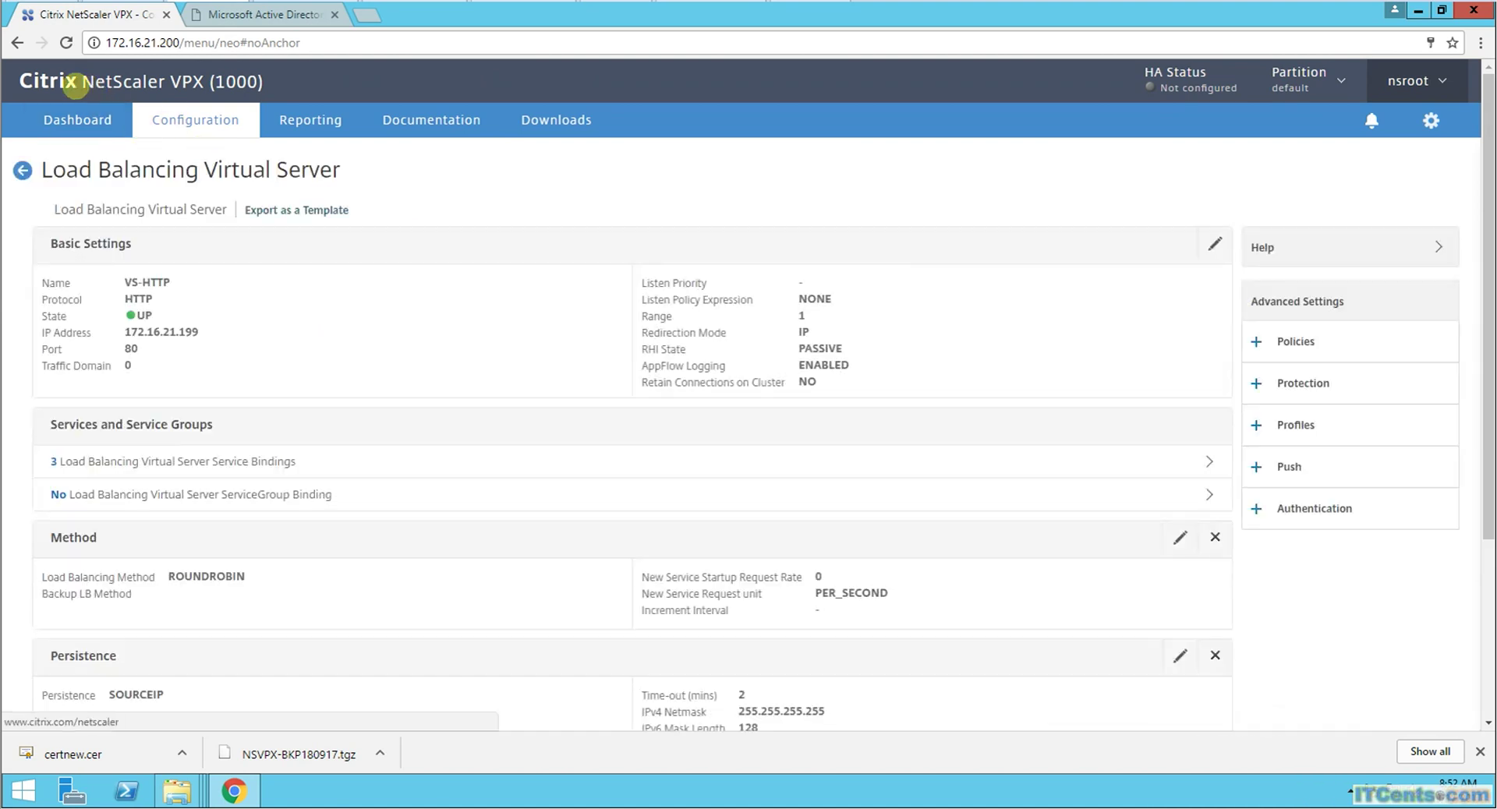
click(17, 43)
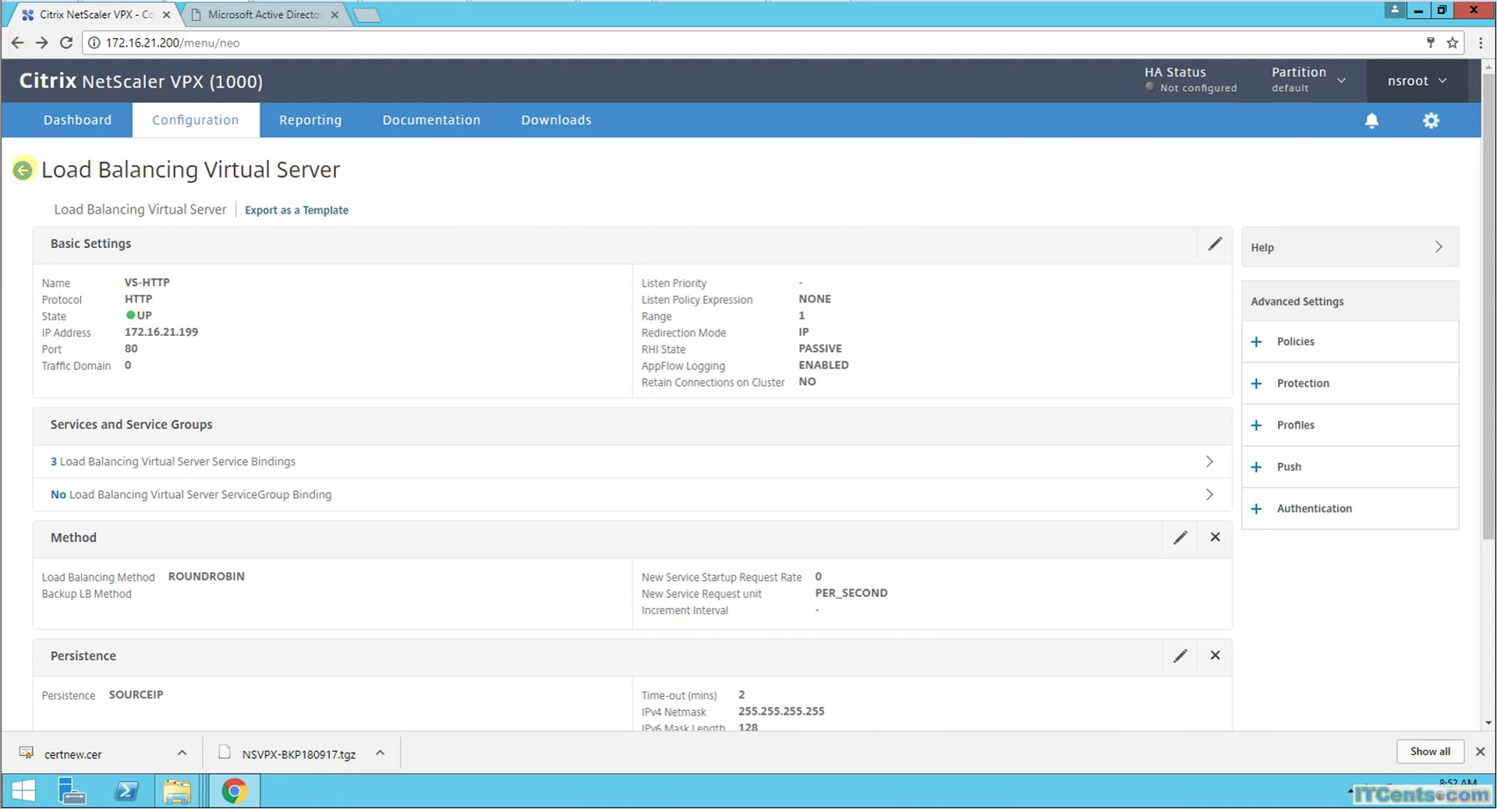
click(22, 170)
- Show the WebServer1 service's monitor binding, with tcp-default UP
click(74, 311)
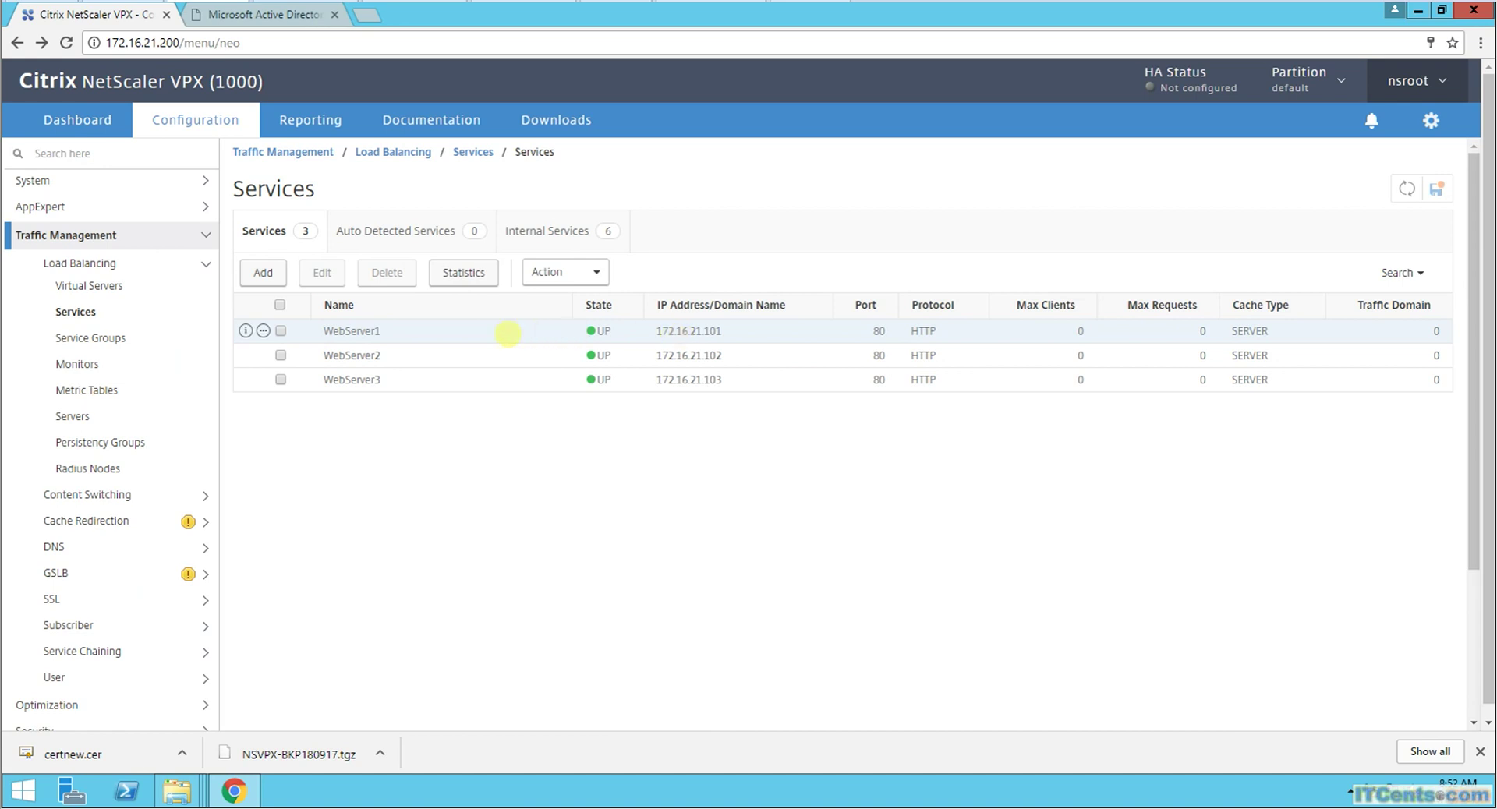
double_click(463, 323)
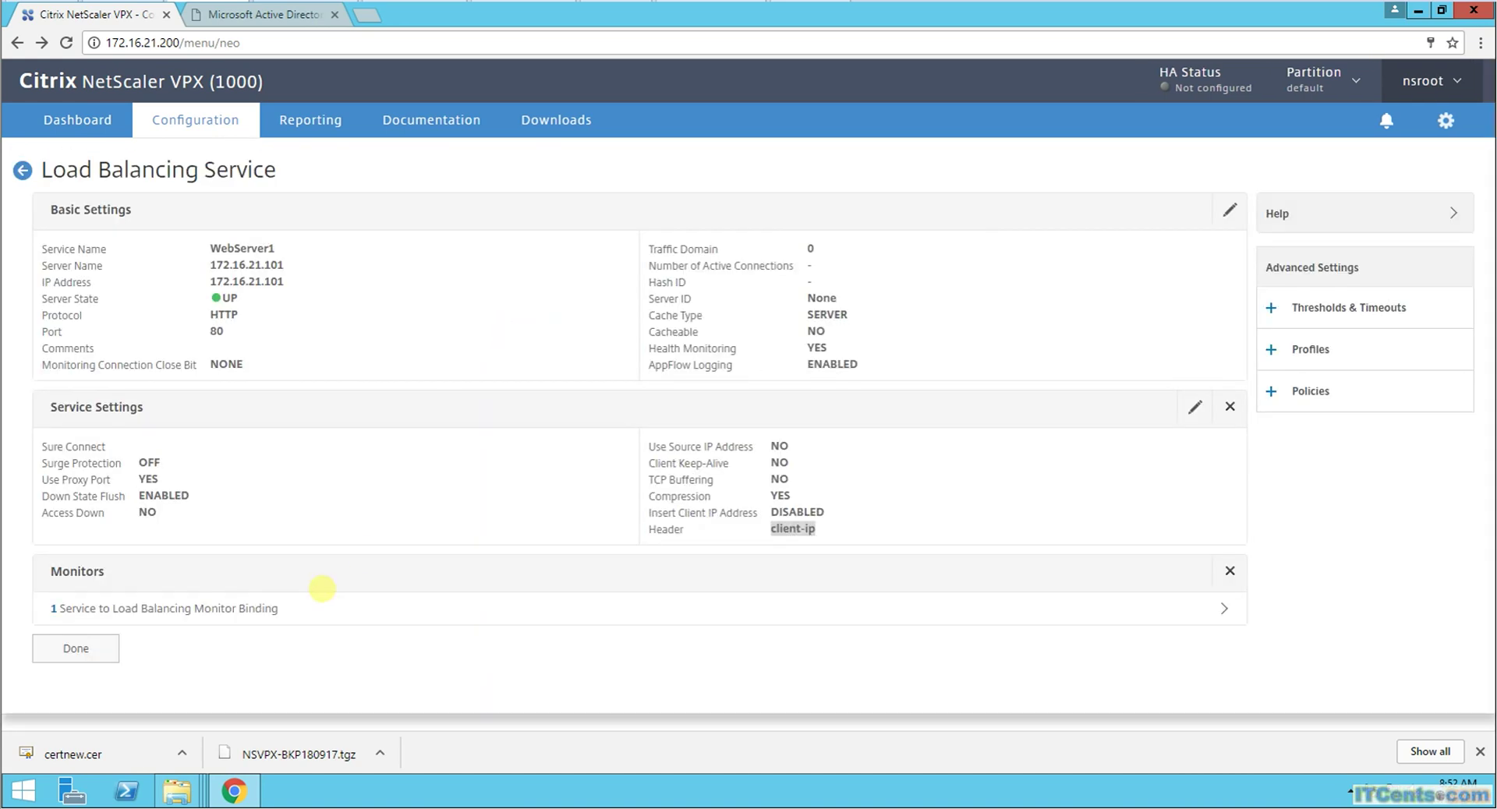
click(241, 606)
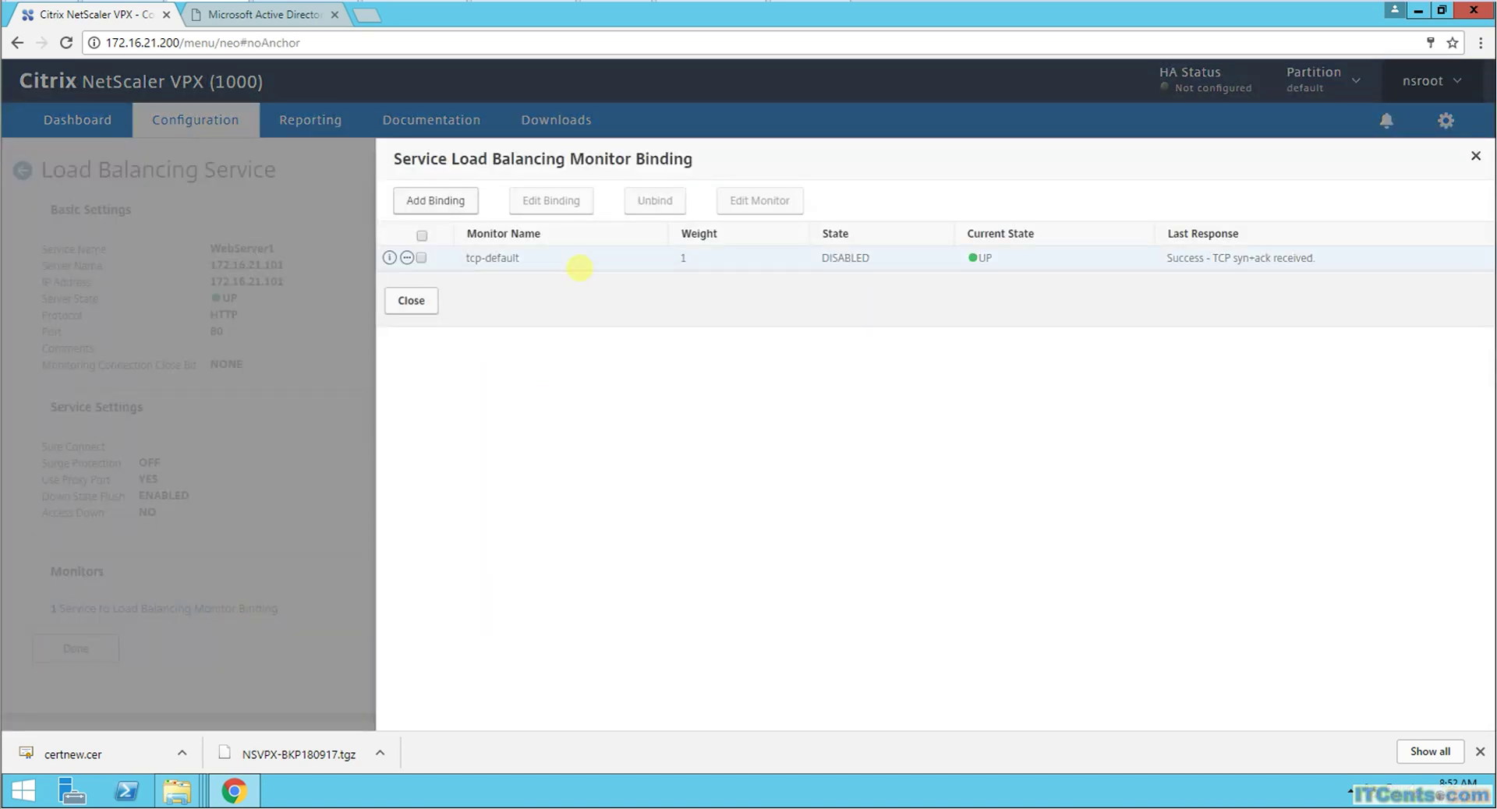
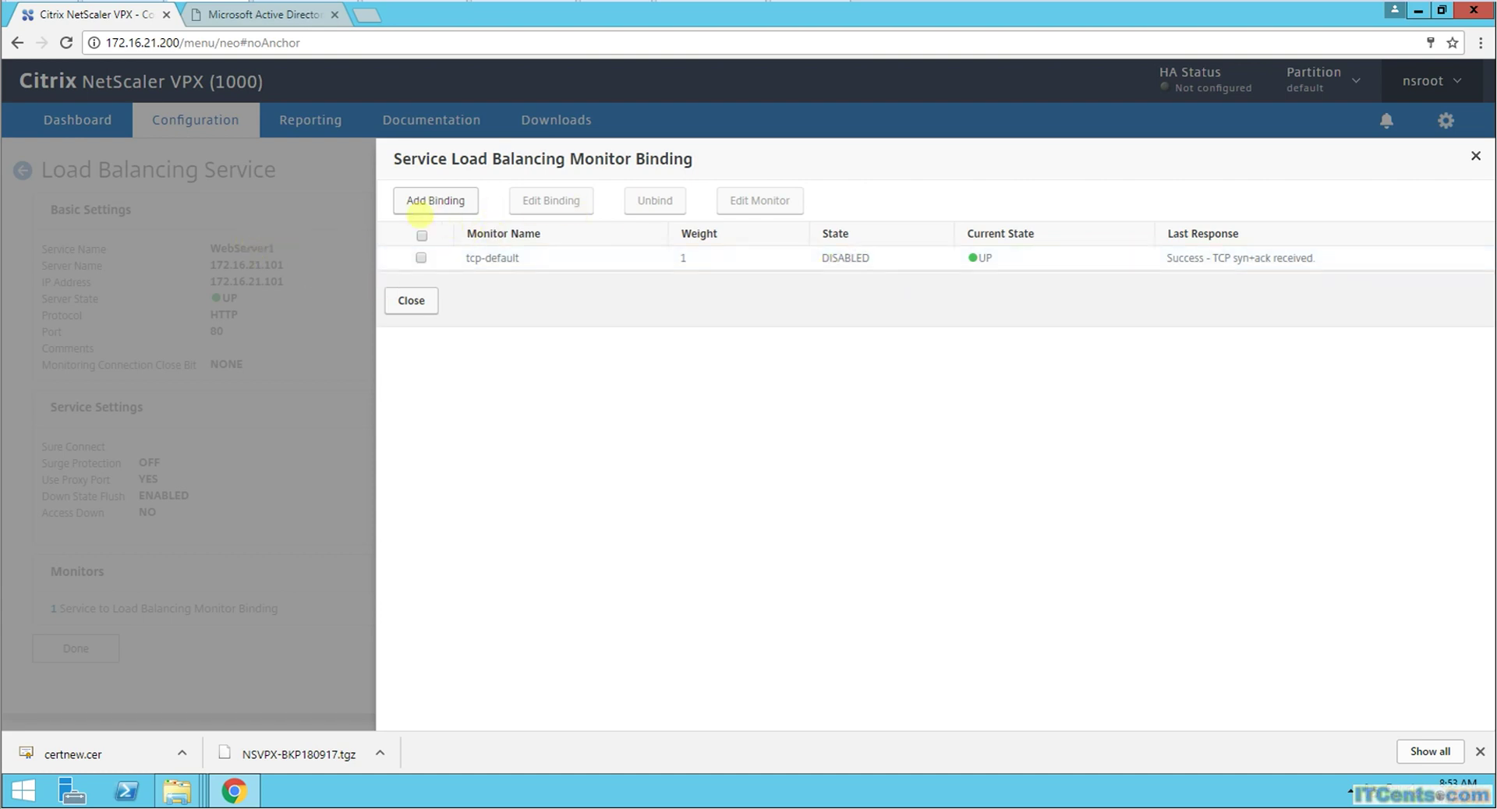
- Bind the http monitor to WebServer1 at weight 1, save the service, and open WebServer2
click(435, 201)
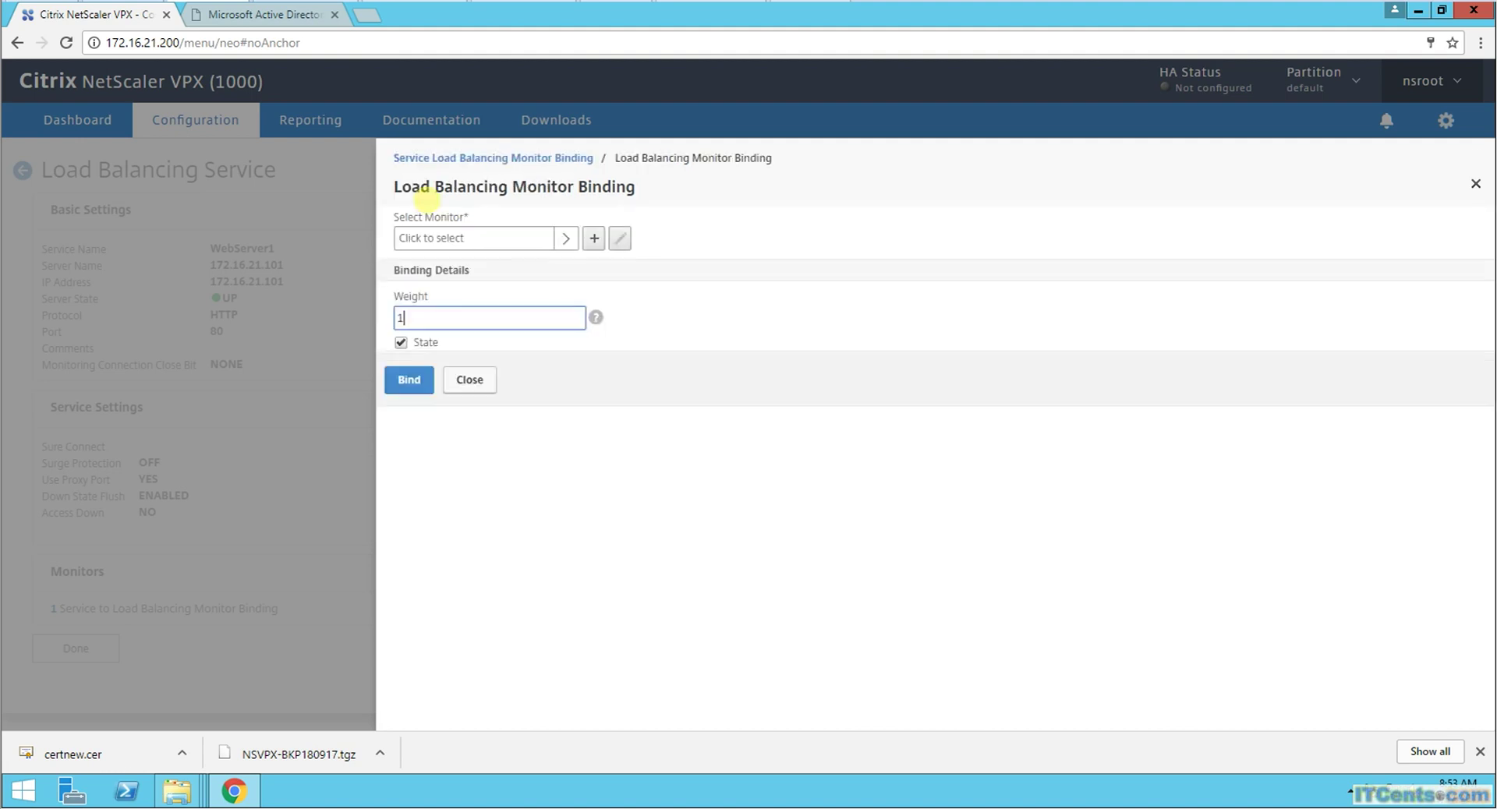
click(565, 238)
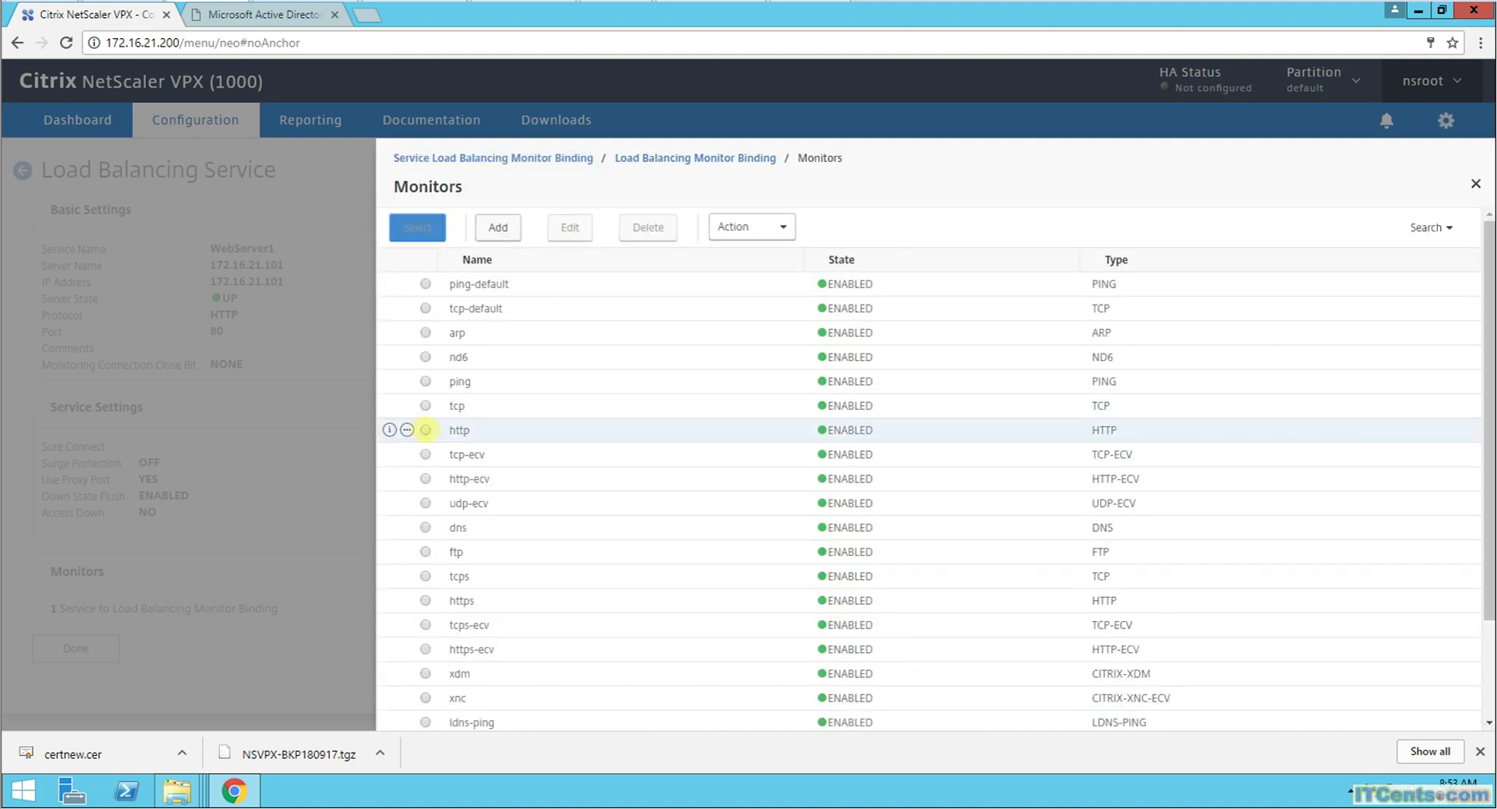
click(425, 430)
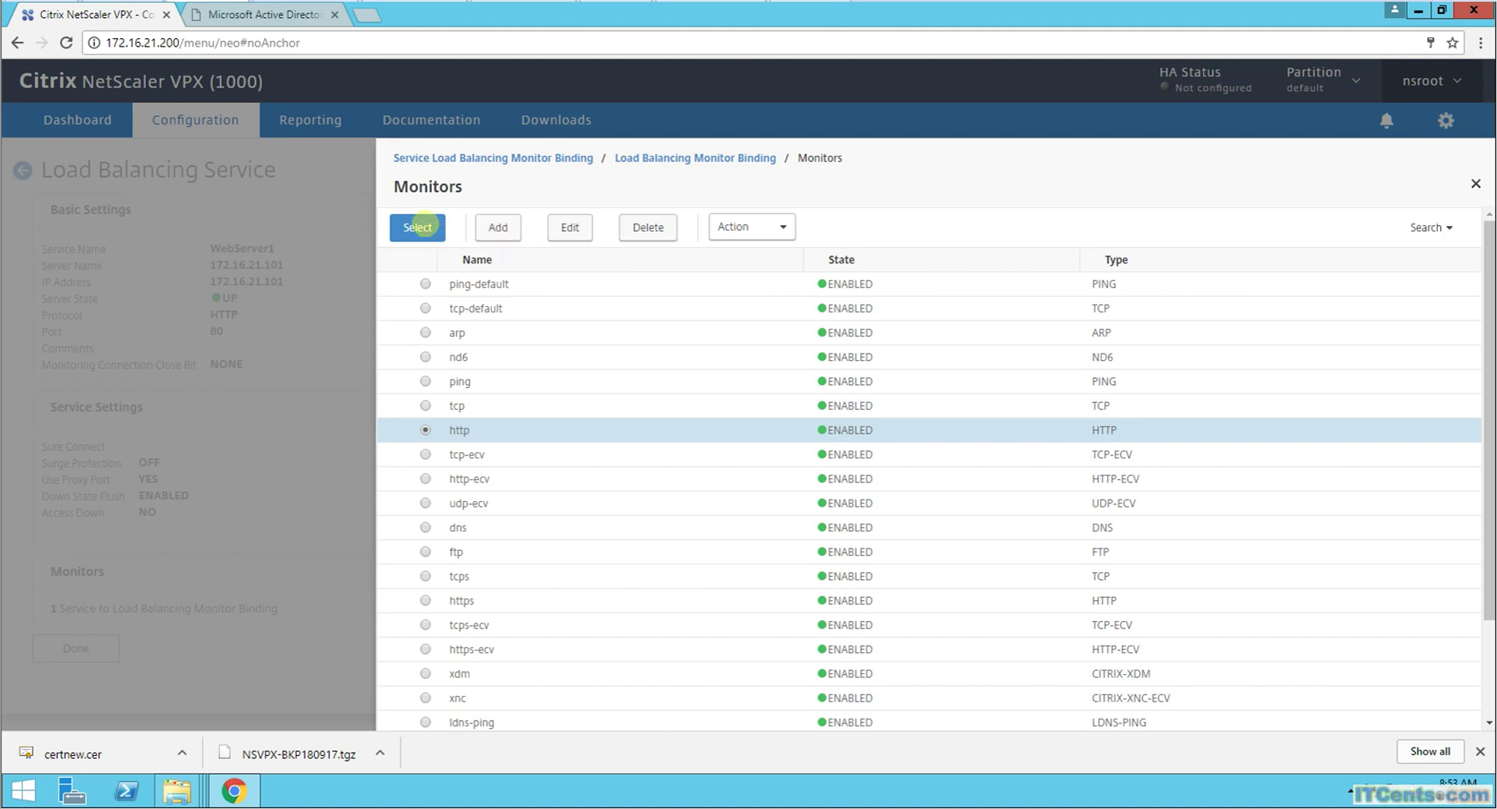
click(417, 227)
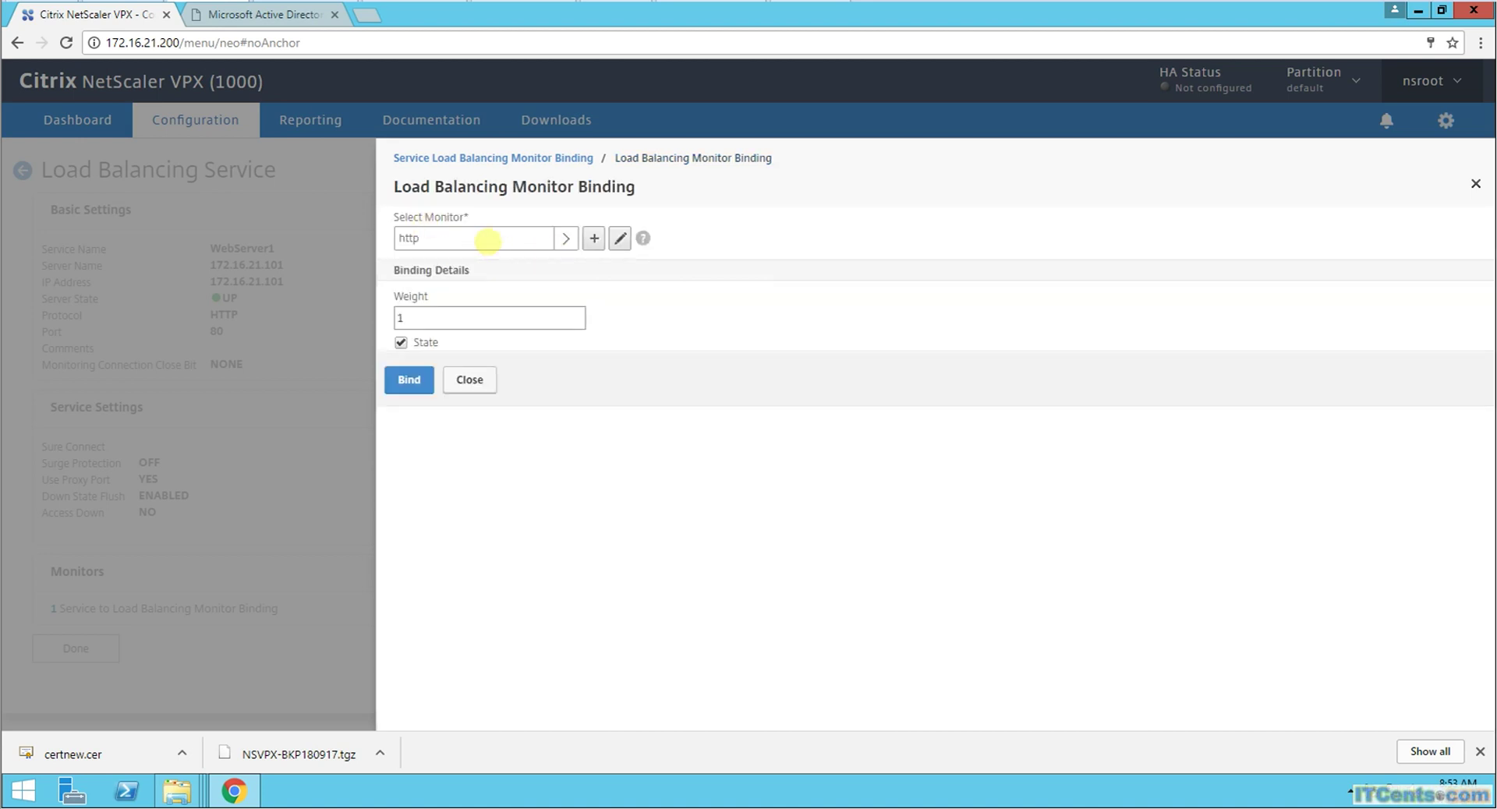
click(409, 379)
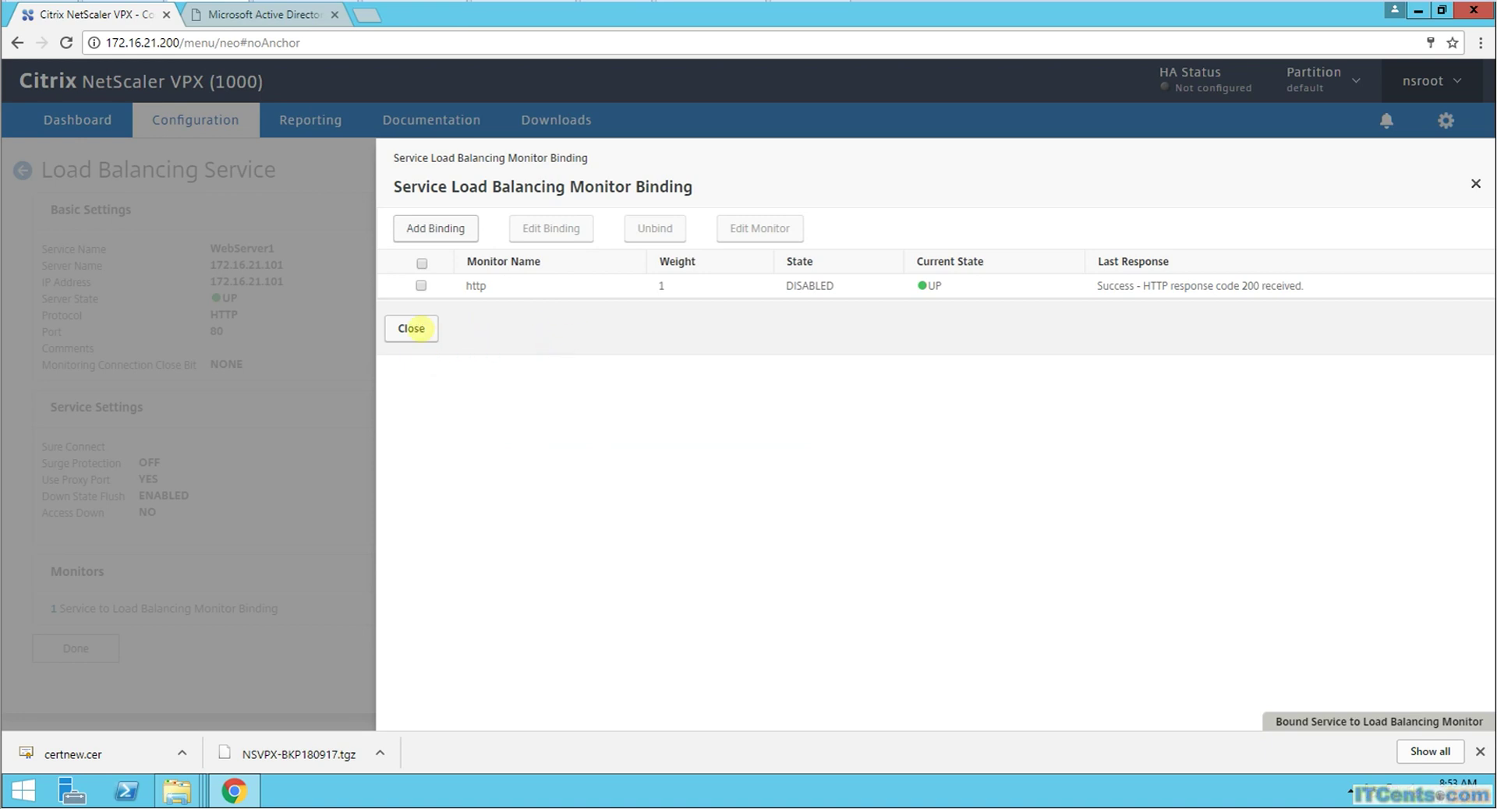
click(411, 328)
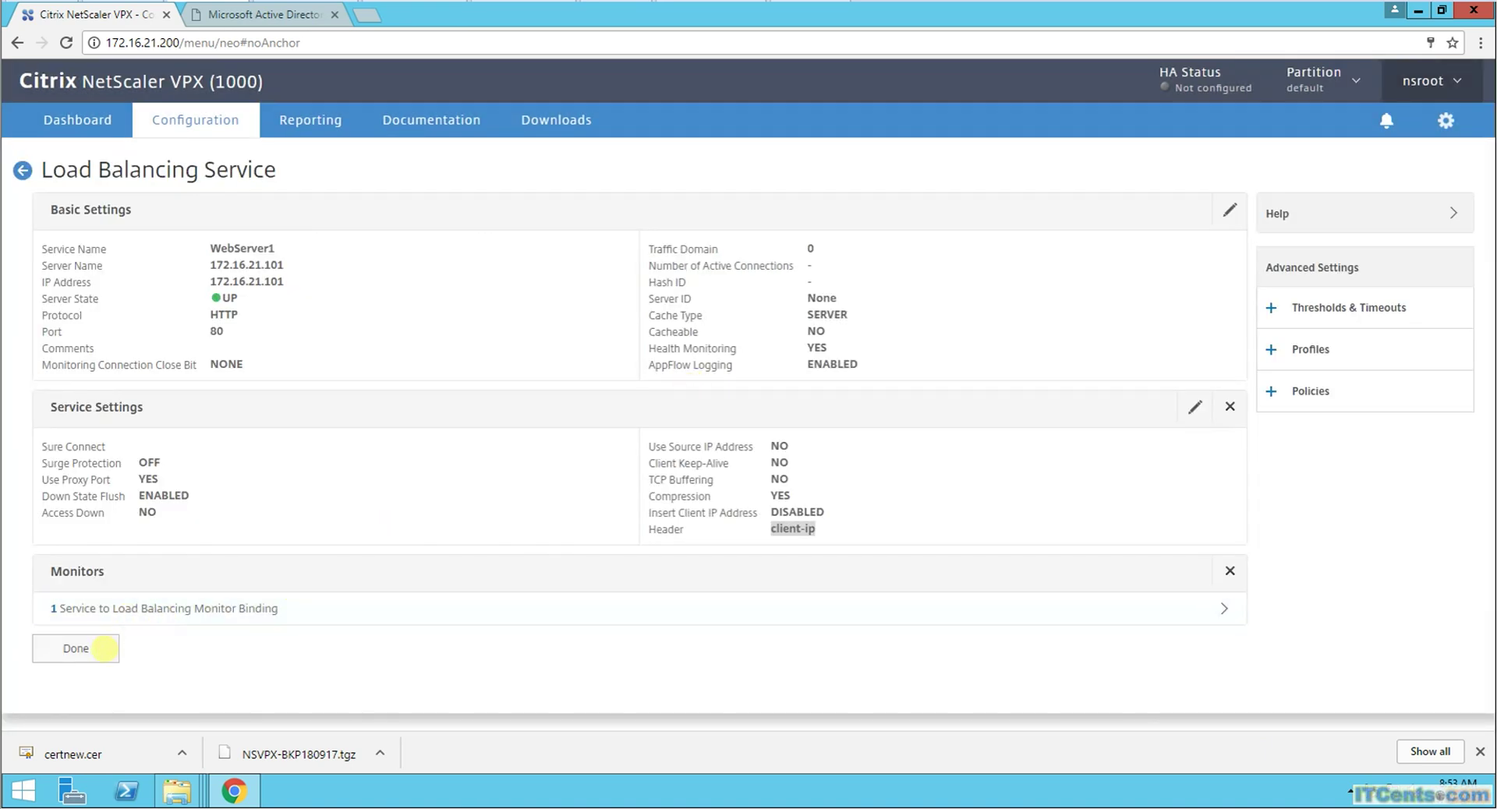
click(104, 648)
double_click(343, 355)
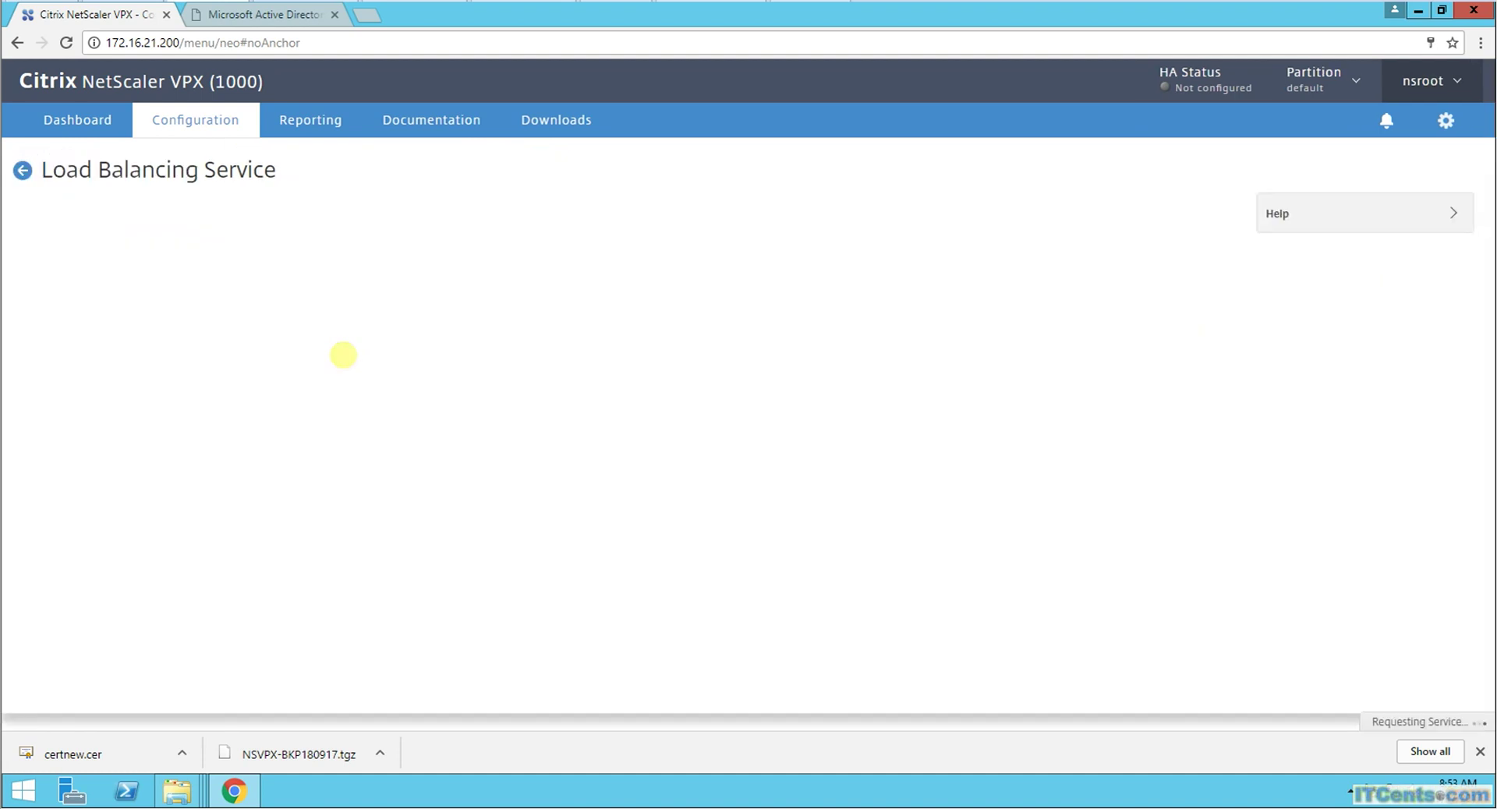
- Bind the existing http monitor to WebServer2 and finish editing the service
click(172, 607)
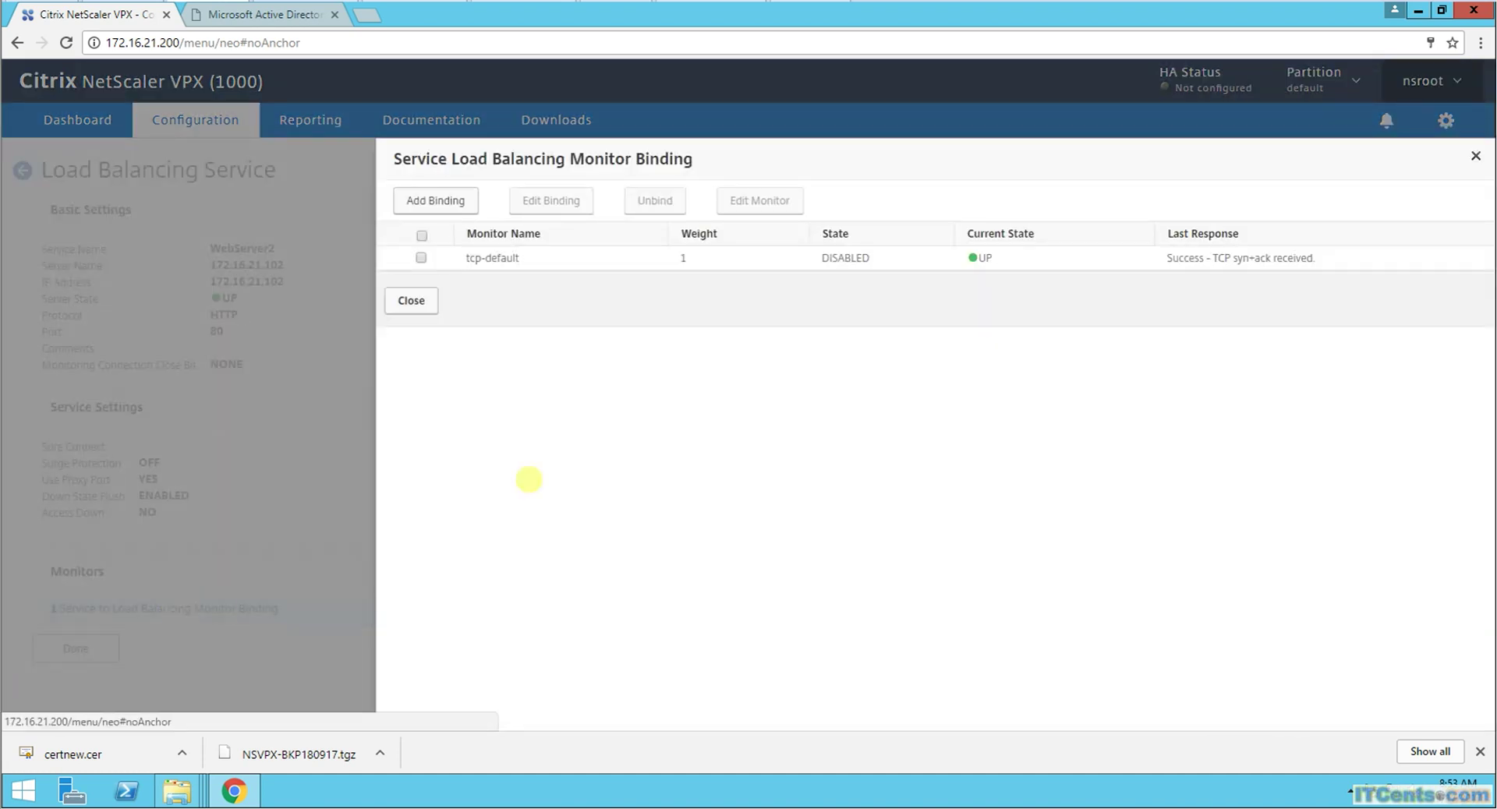
click(461, 202)
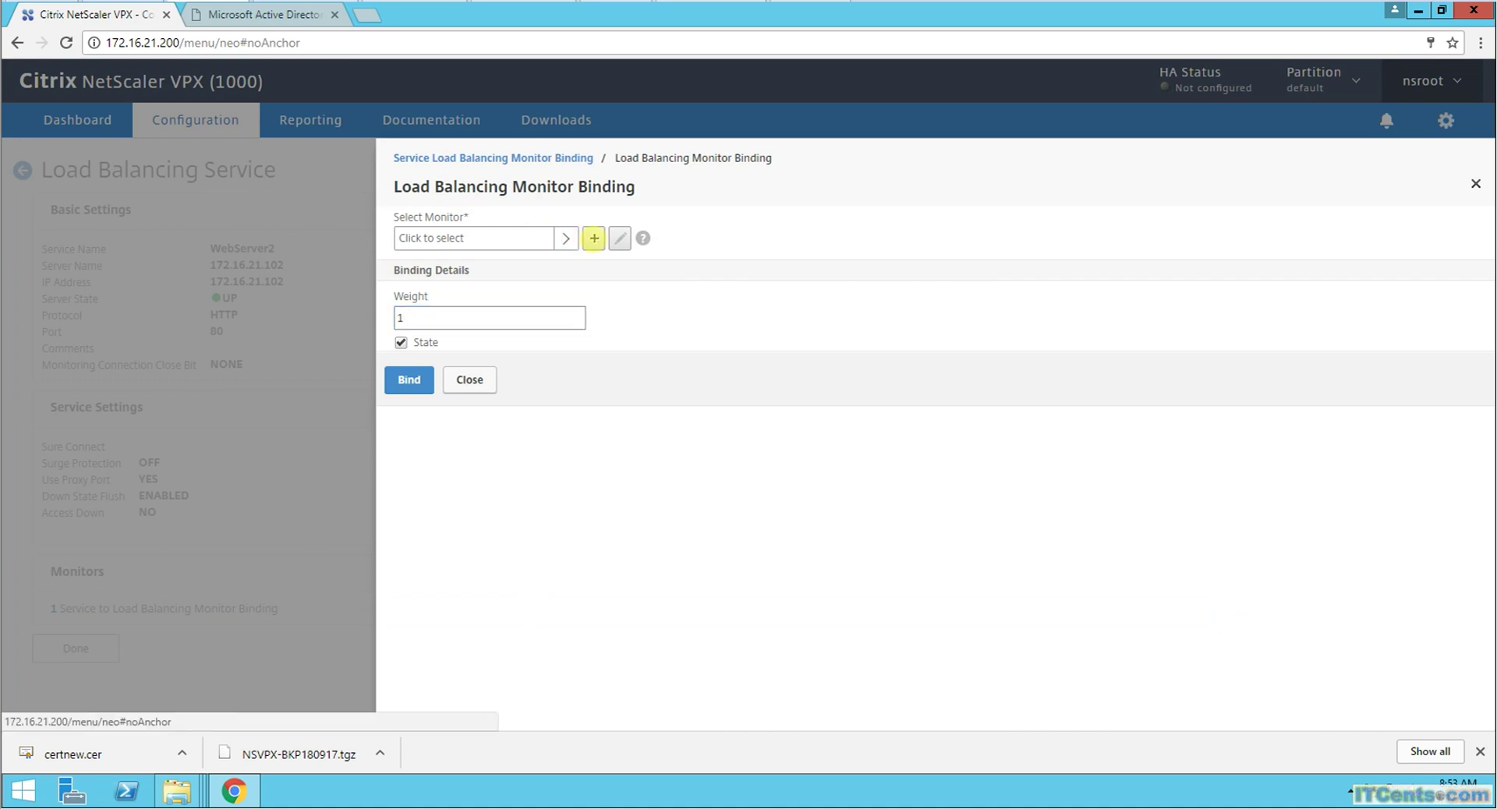
click(593, 237)
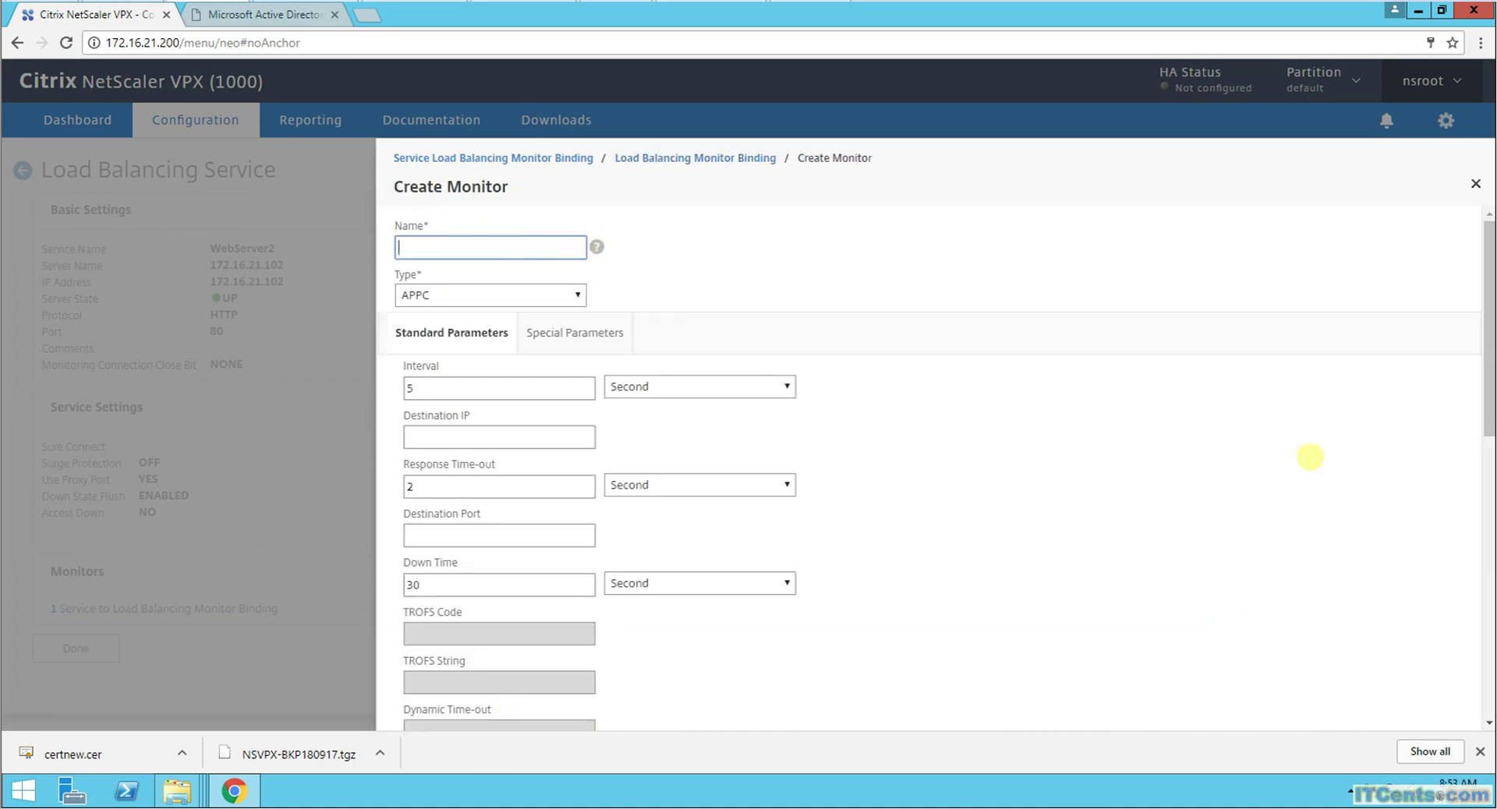
click(1475, 183)
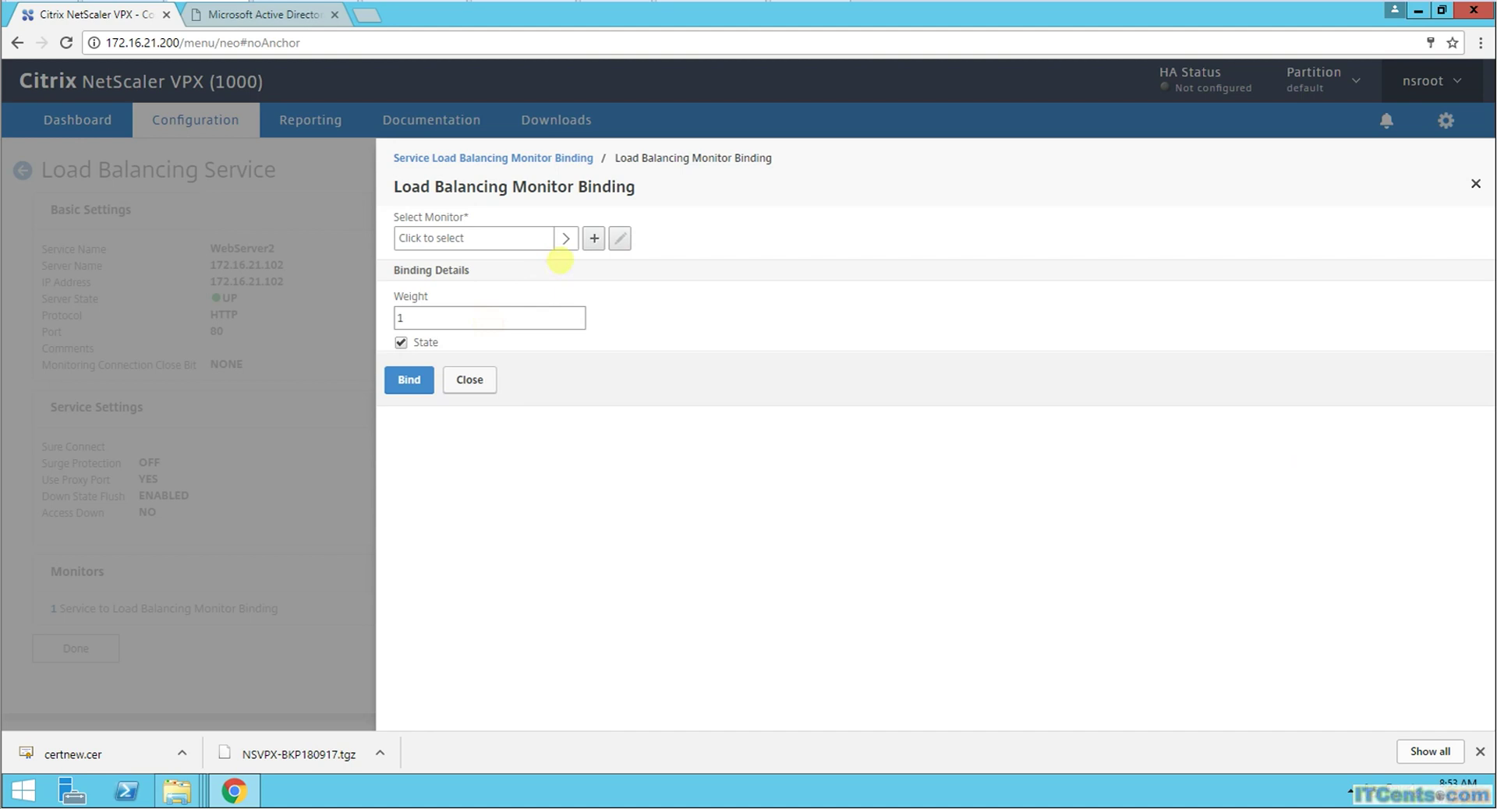
click(565, 238)
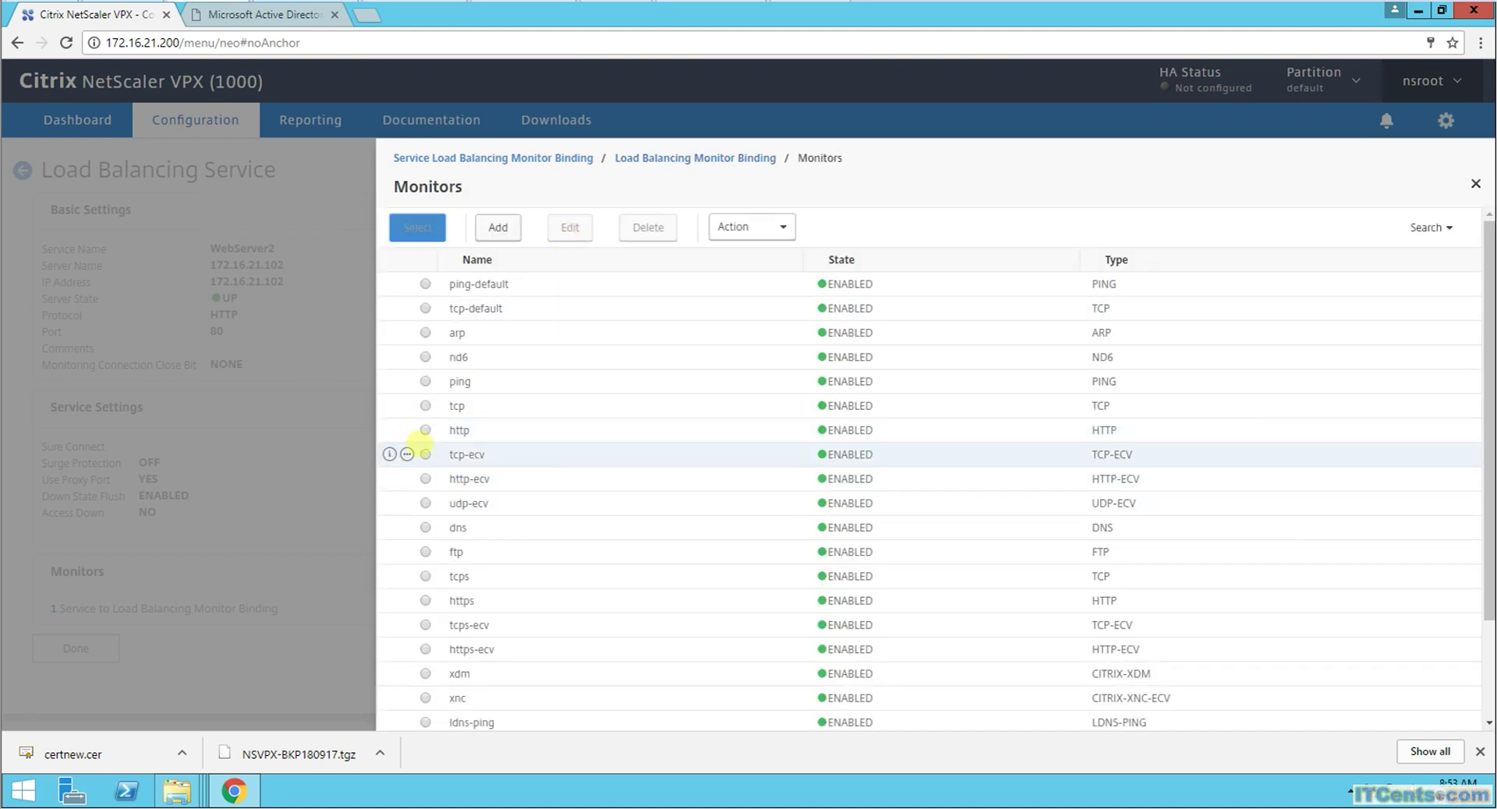
click(425, 430)
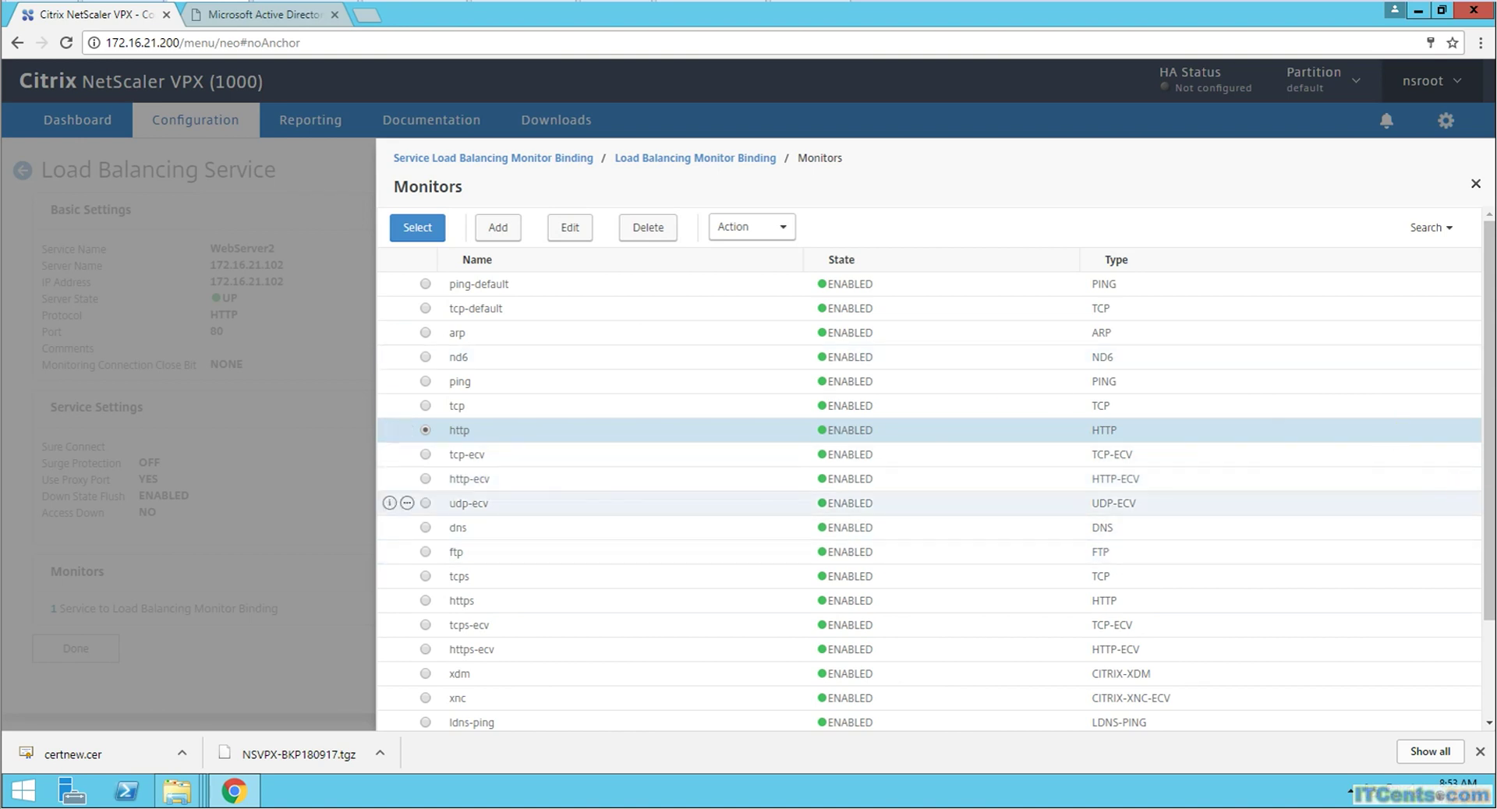
scroll(1489, 505, down, 1)
scroll(1489, 505, up, 1)
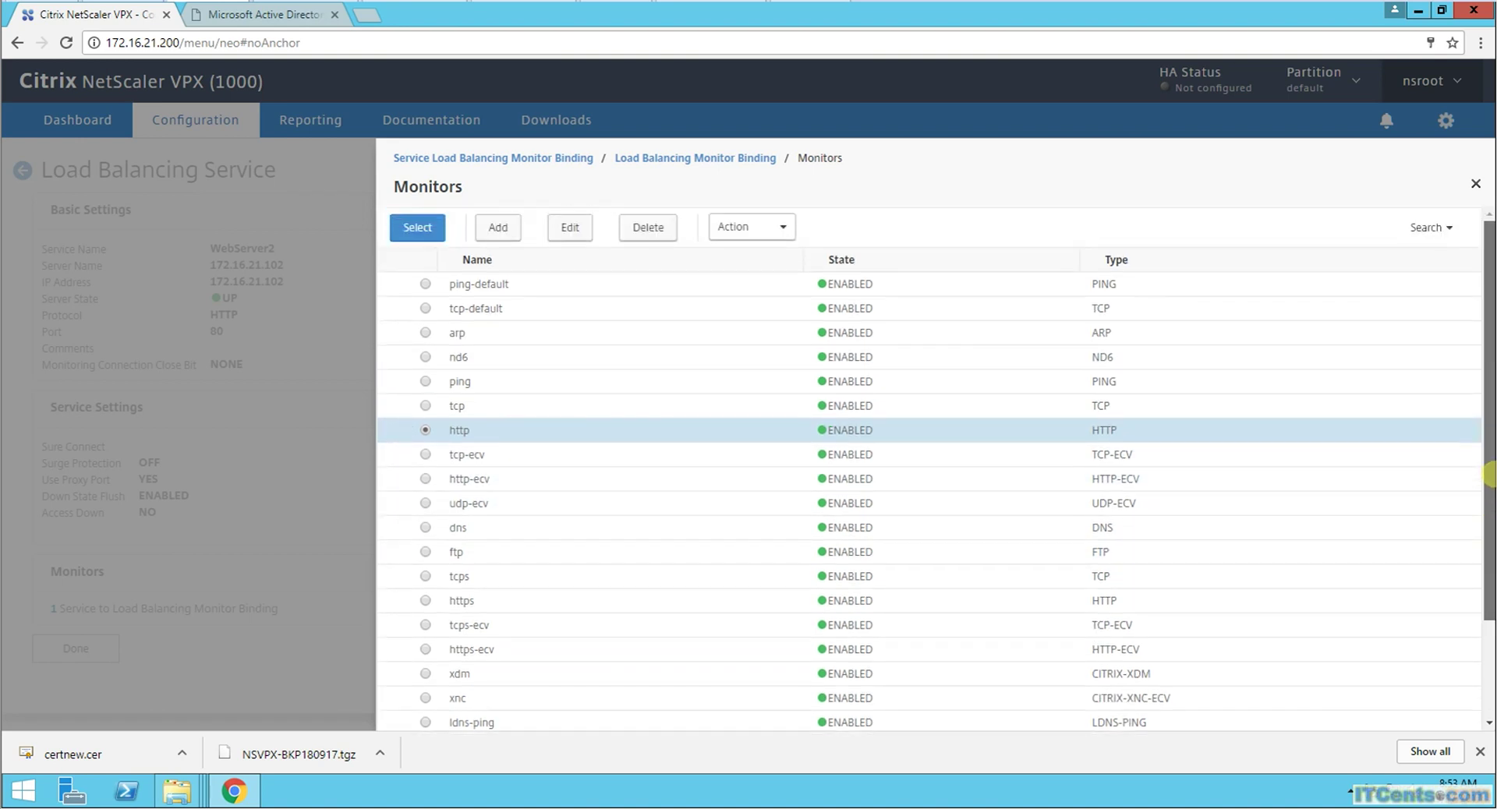
click(418, 228)
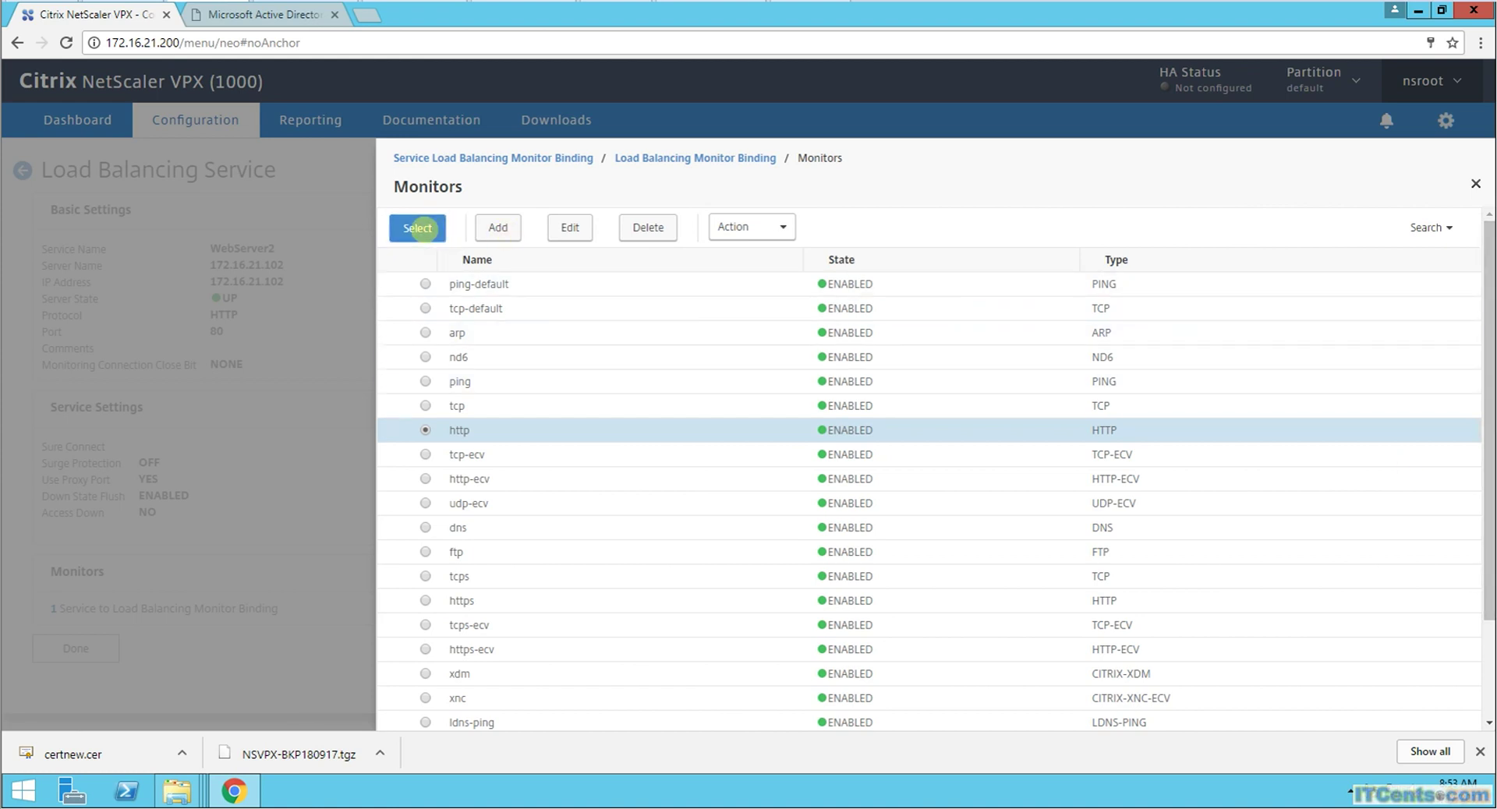
click(408, 381)
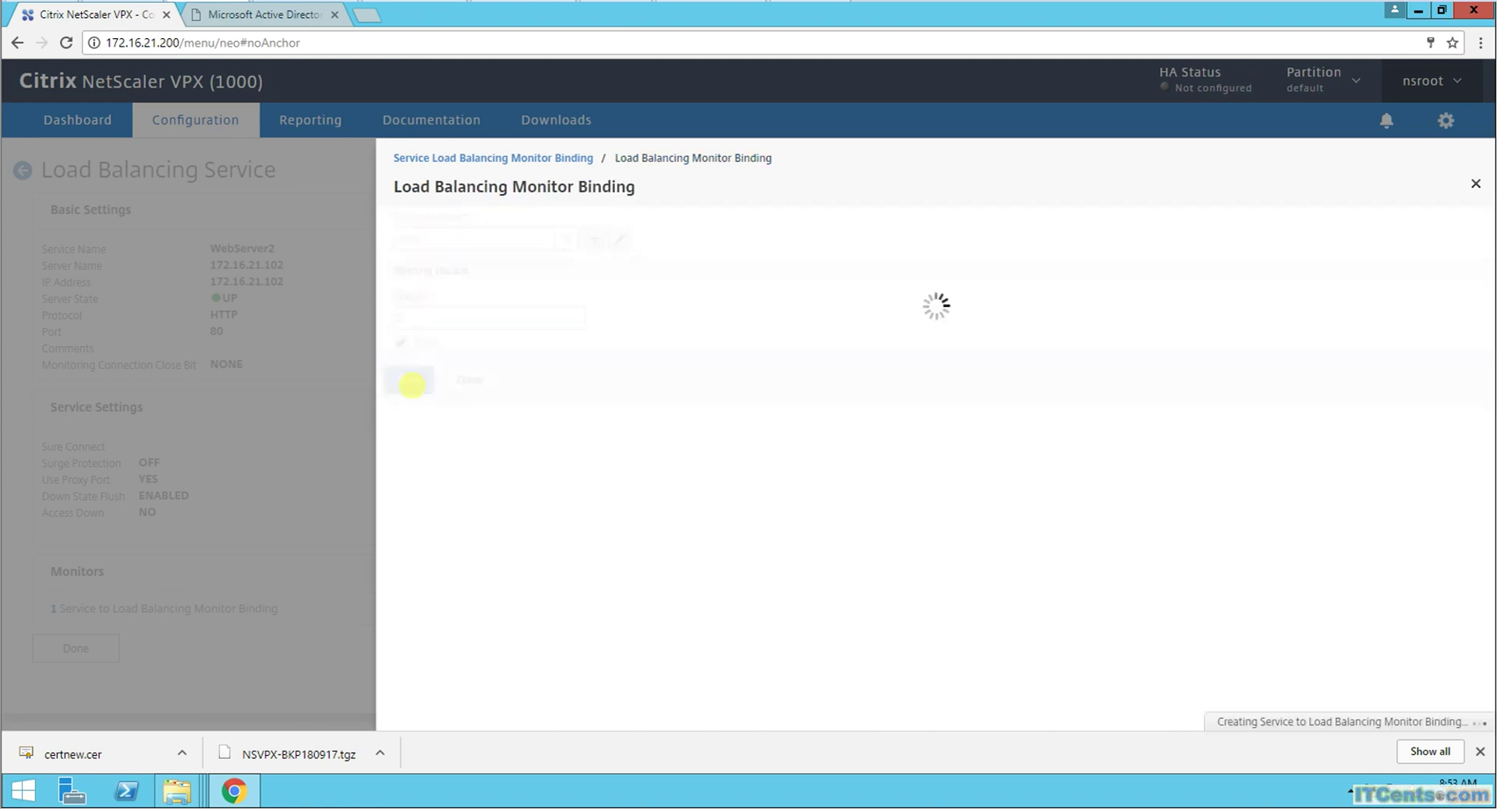
click(410, 328)
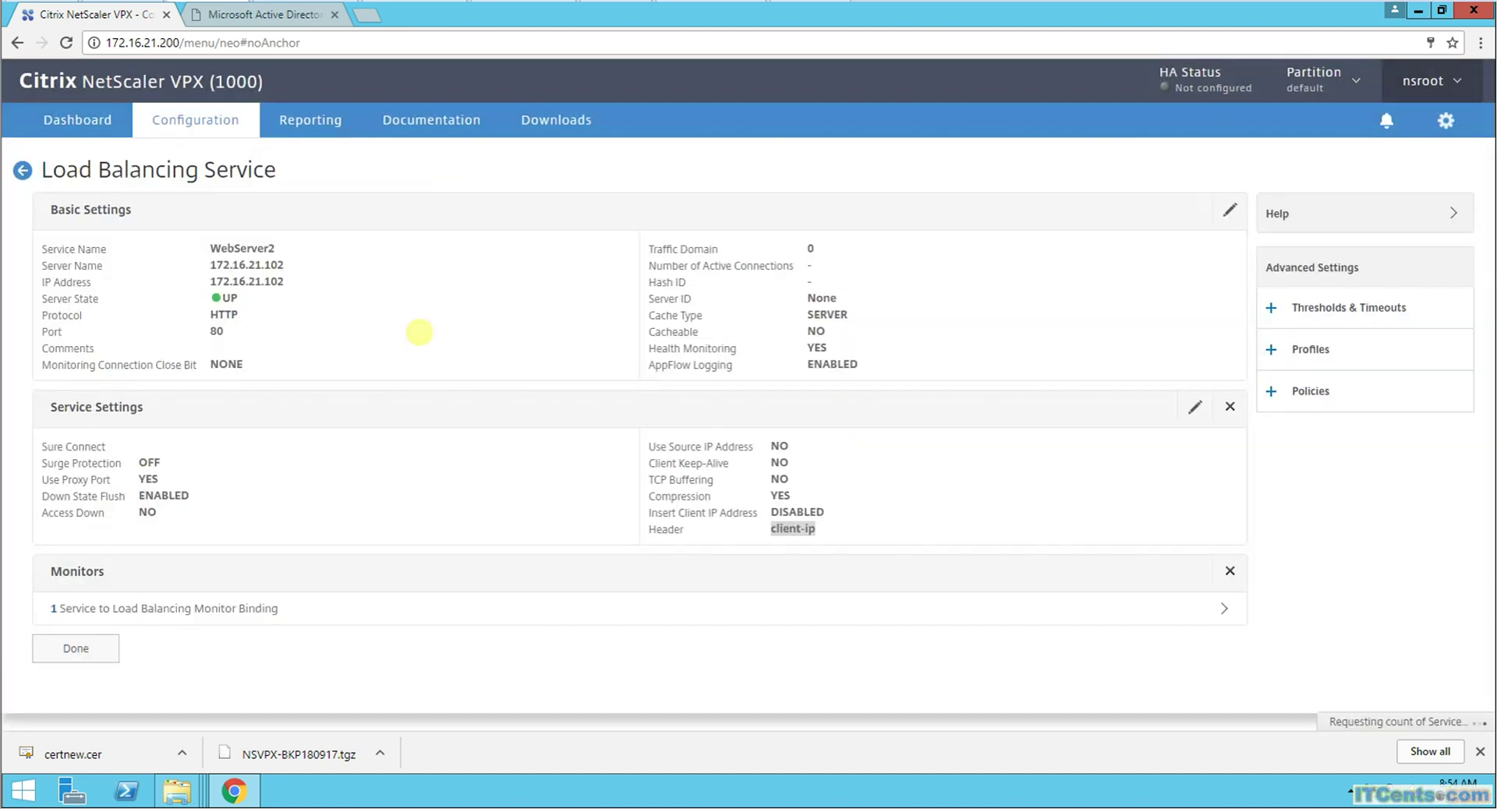
click(103, 646)
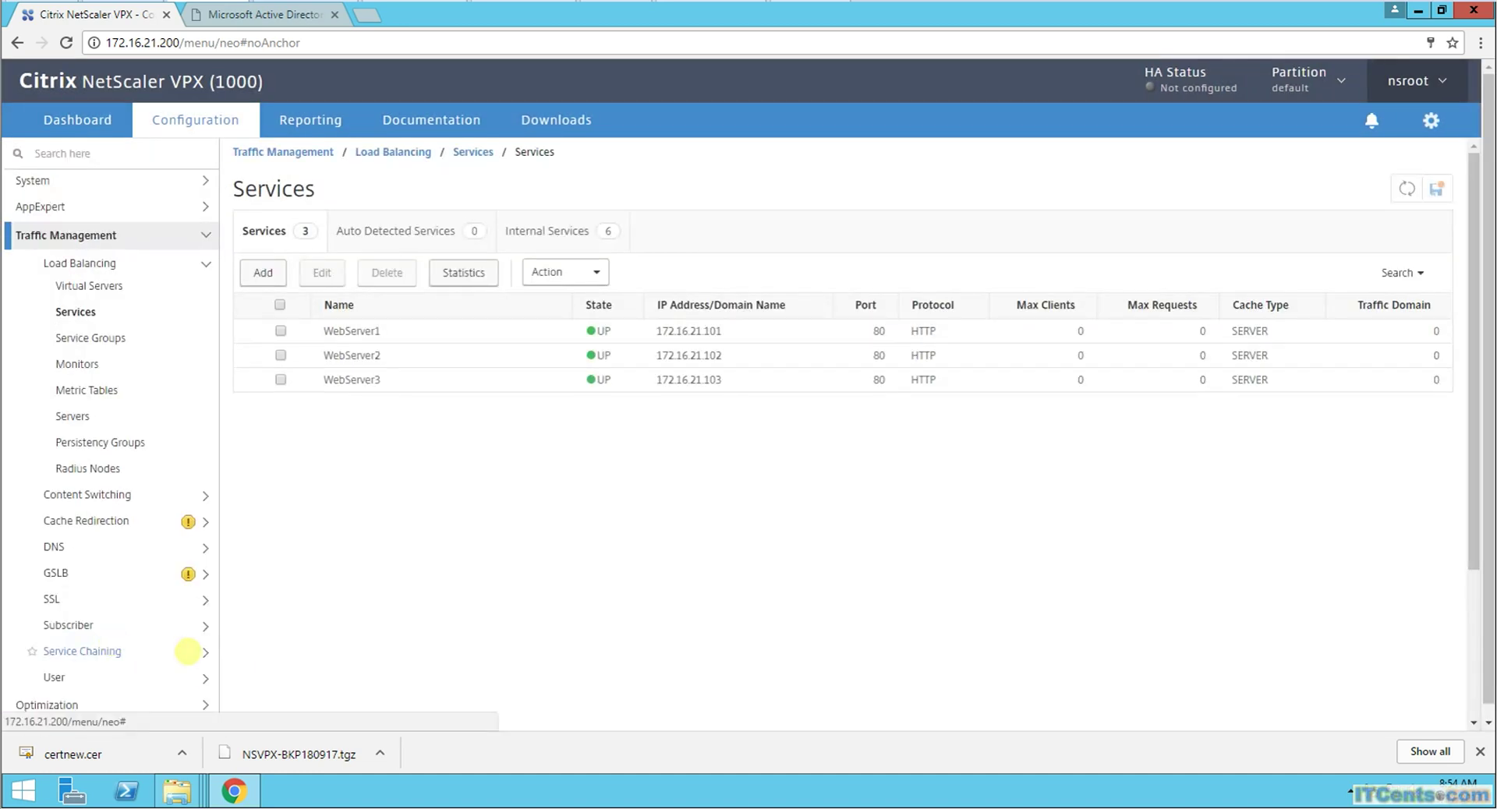
- Bind the http monitor to the WebServer3 service and finish editing it
double_click(391, 377)
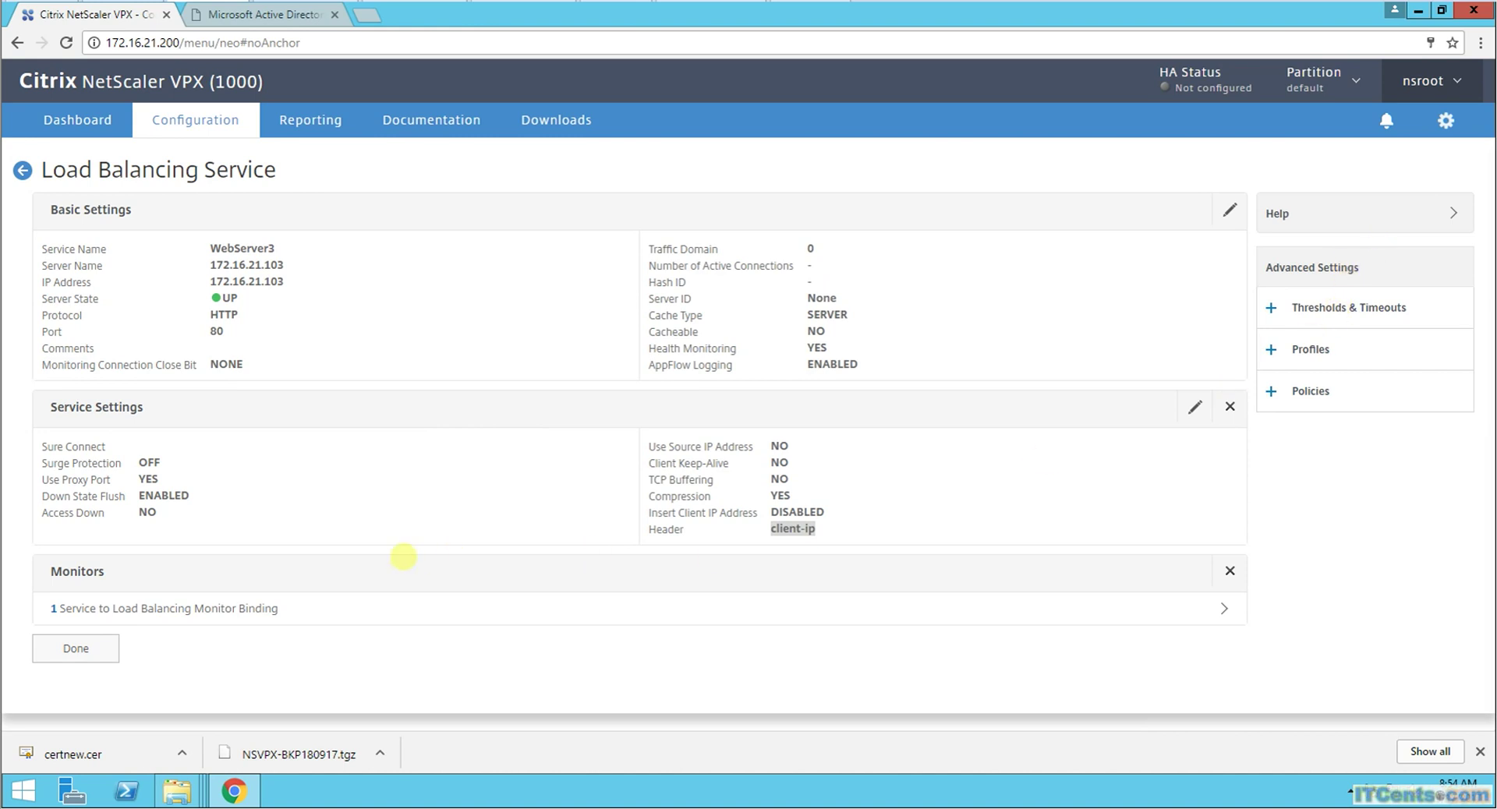
click(347, 608)
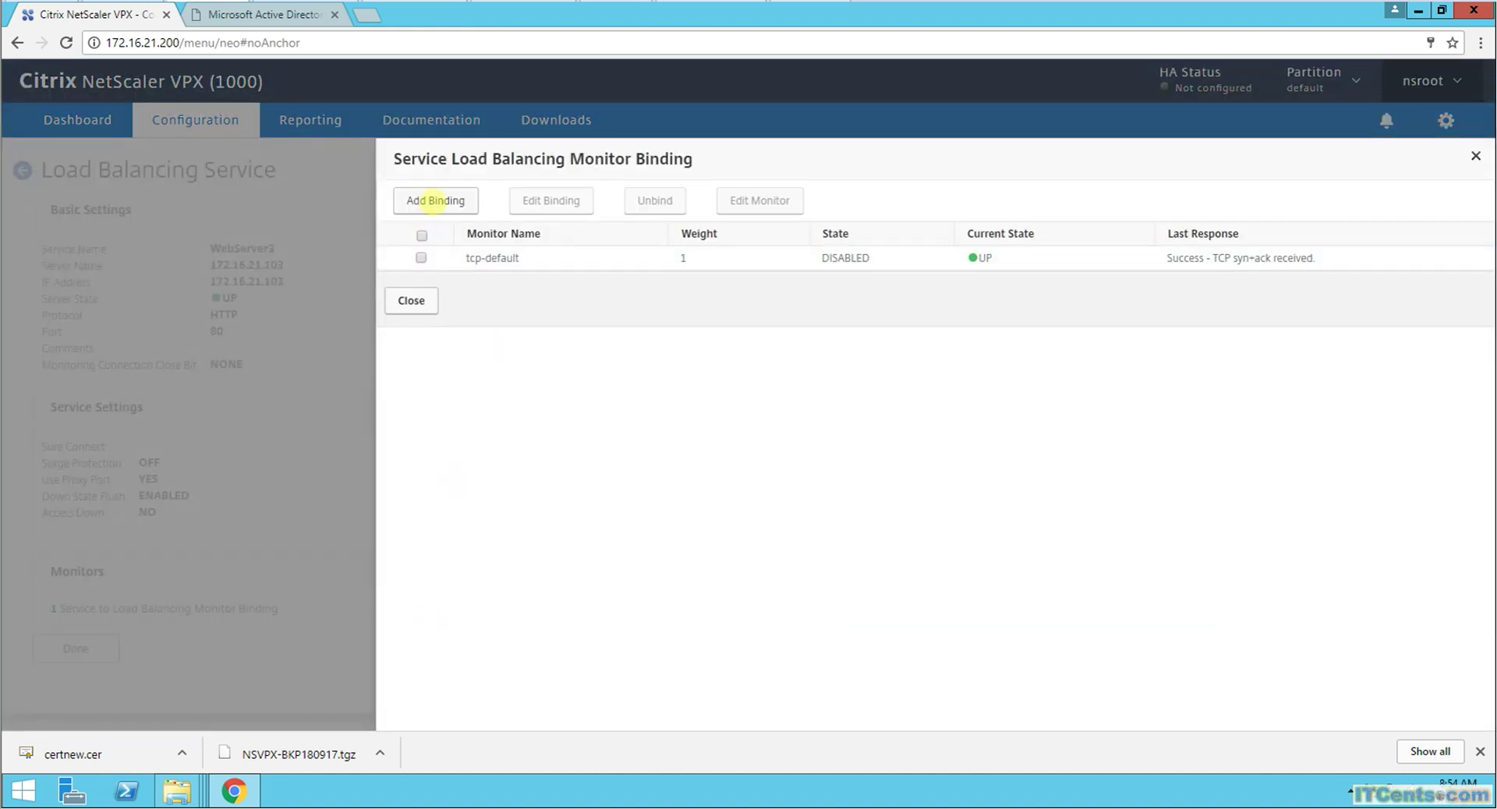
click(435, 201)
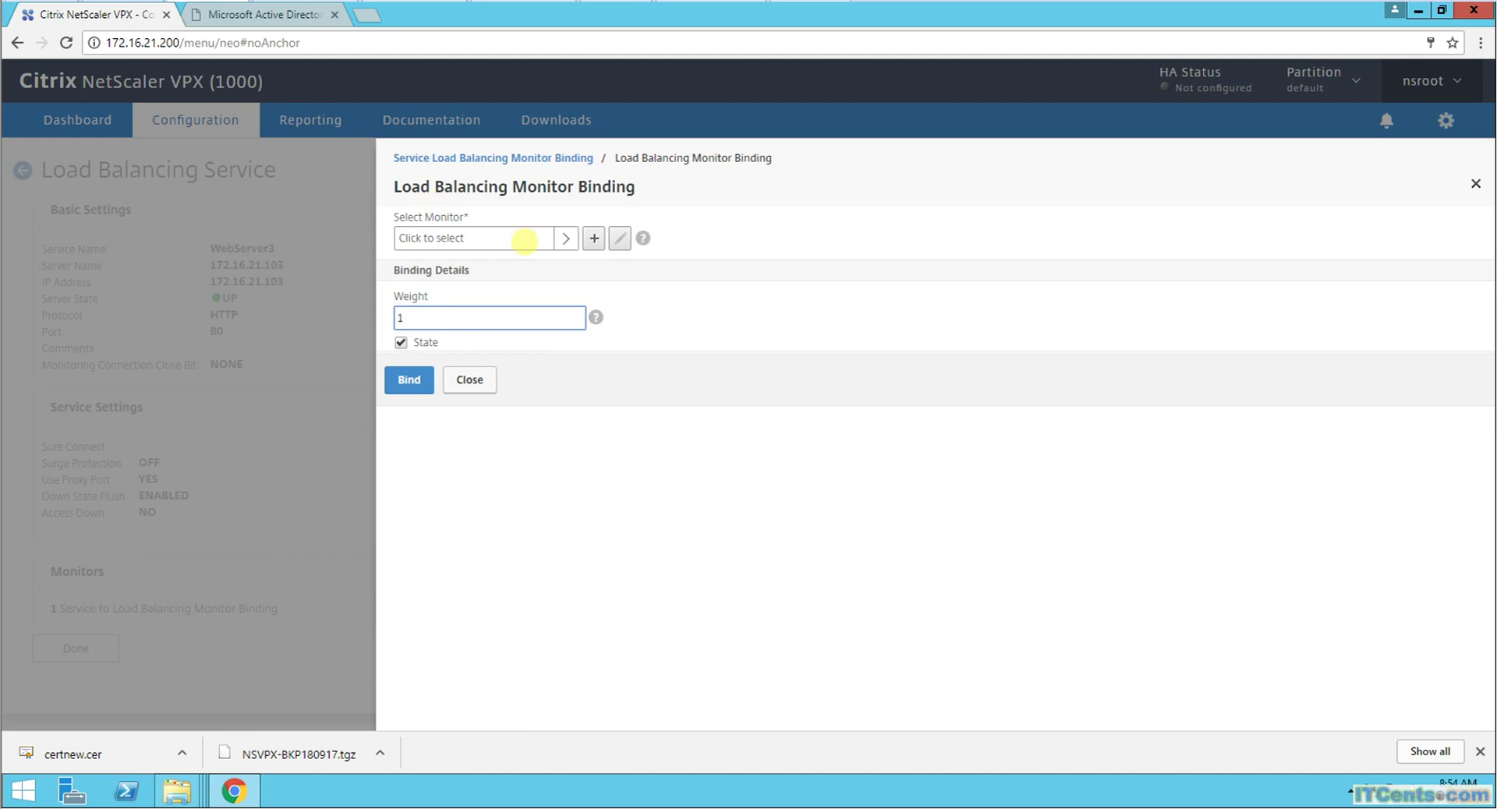
click(566, 238)
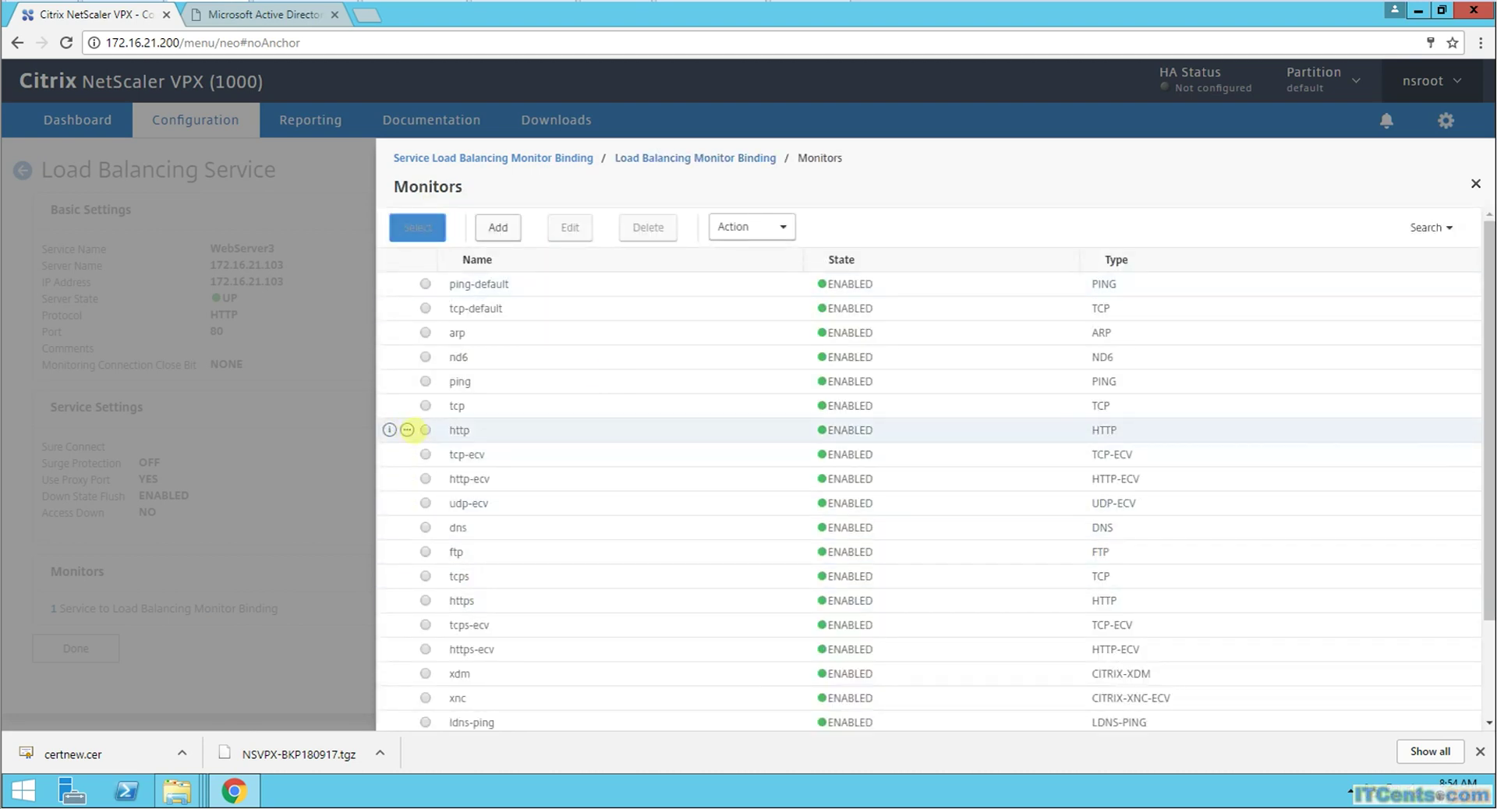
click(426, 429)
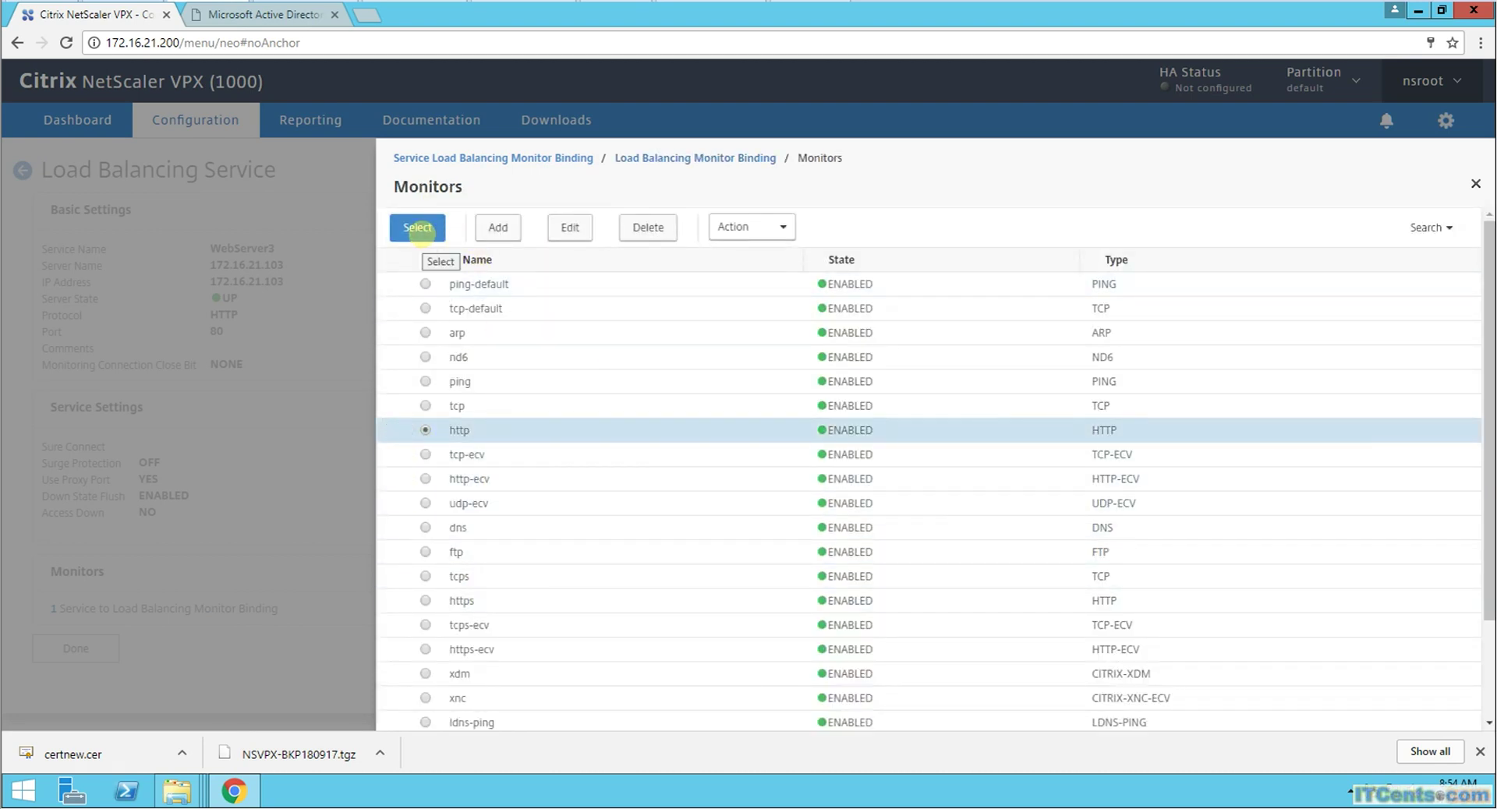
click(417, 228)
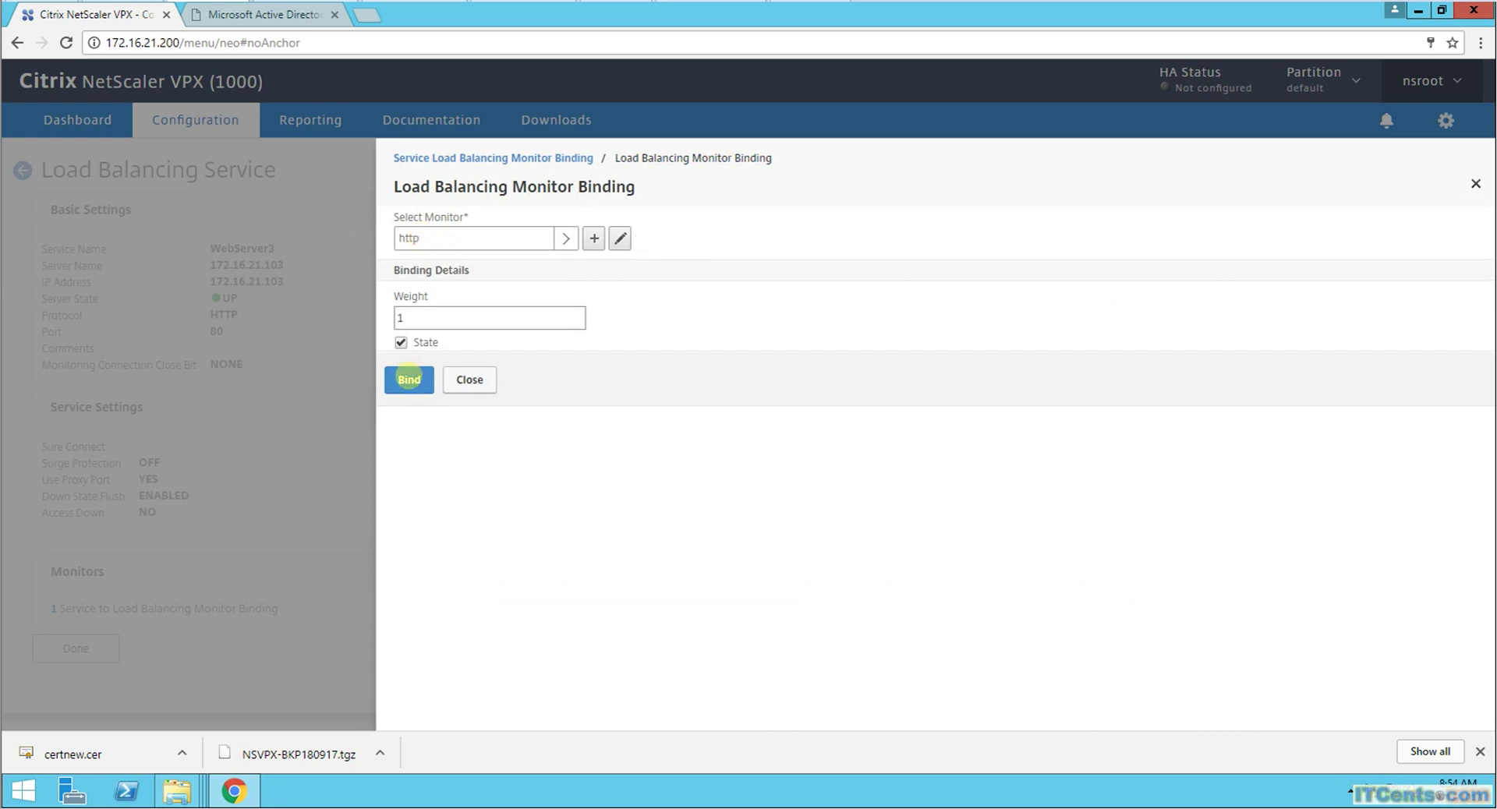
click(410, 377)
click(404, 328)
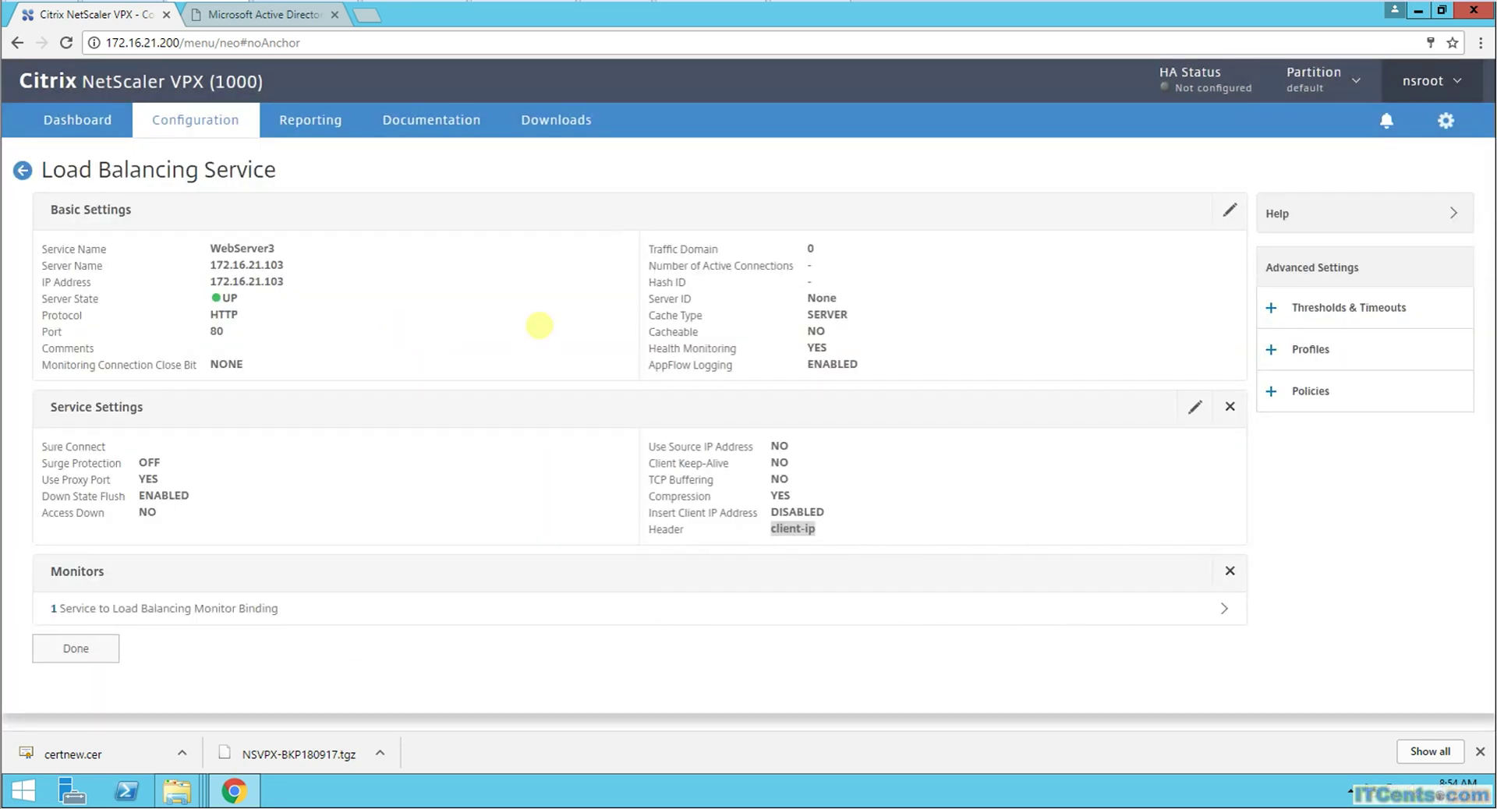
click(76, 648)
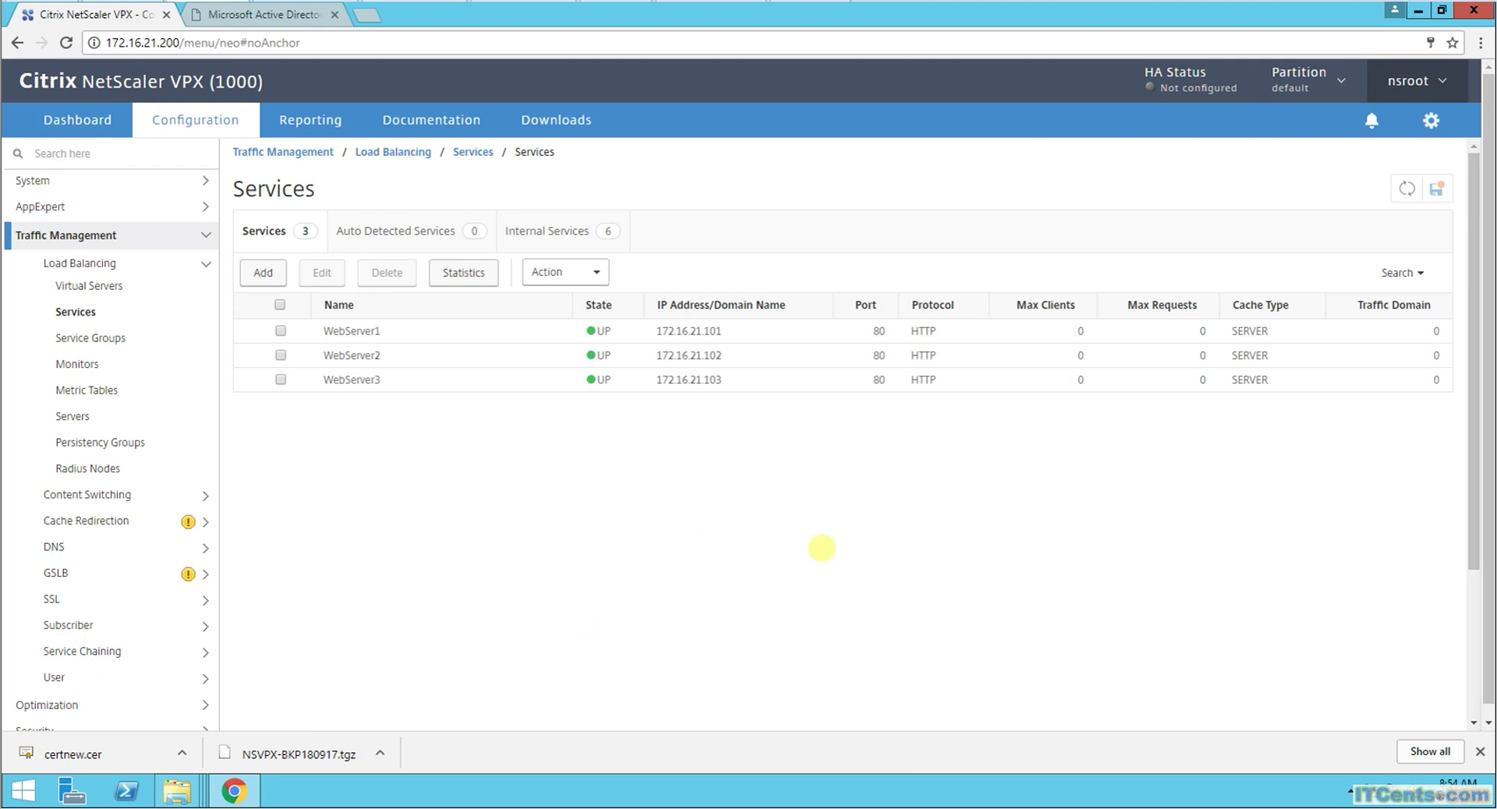
- Save the NetScaler running configuration, confirming with Yes
click(1436, 188)
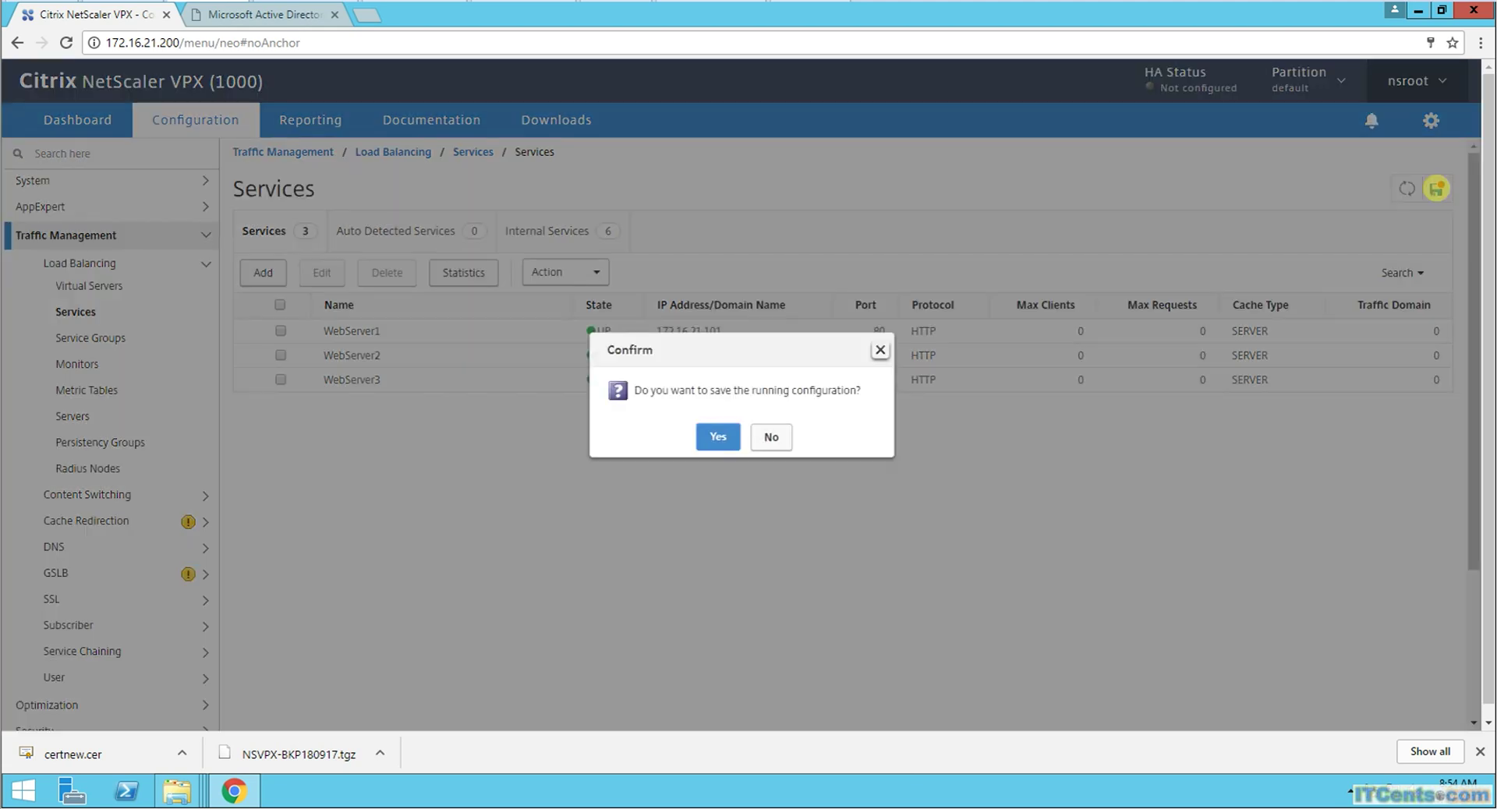
click(717, 436)
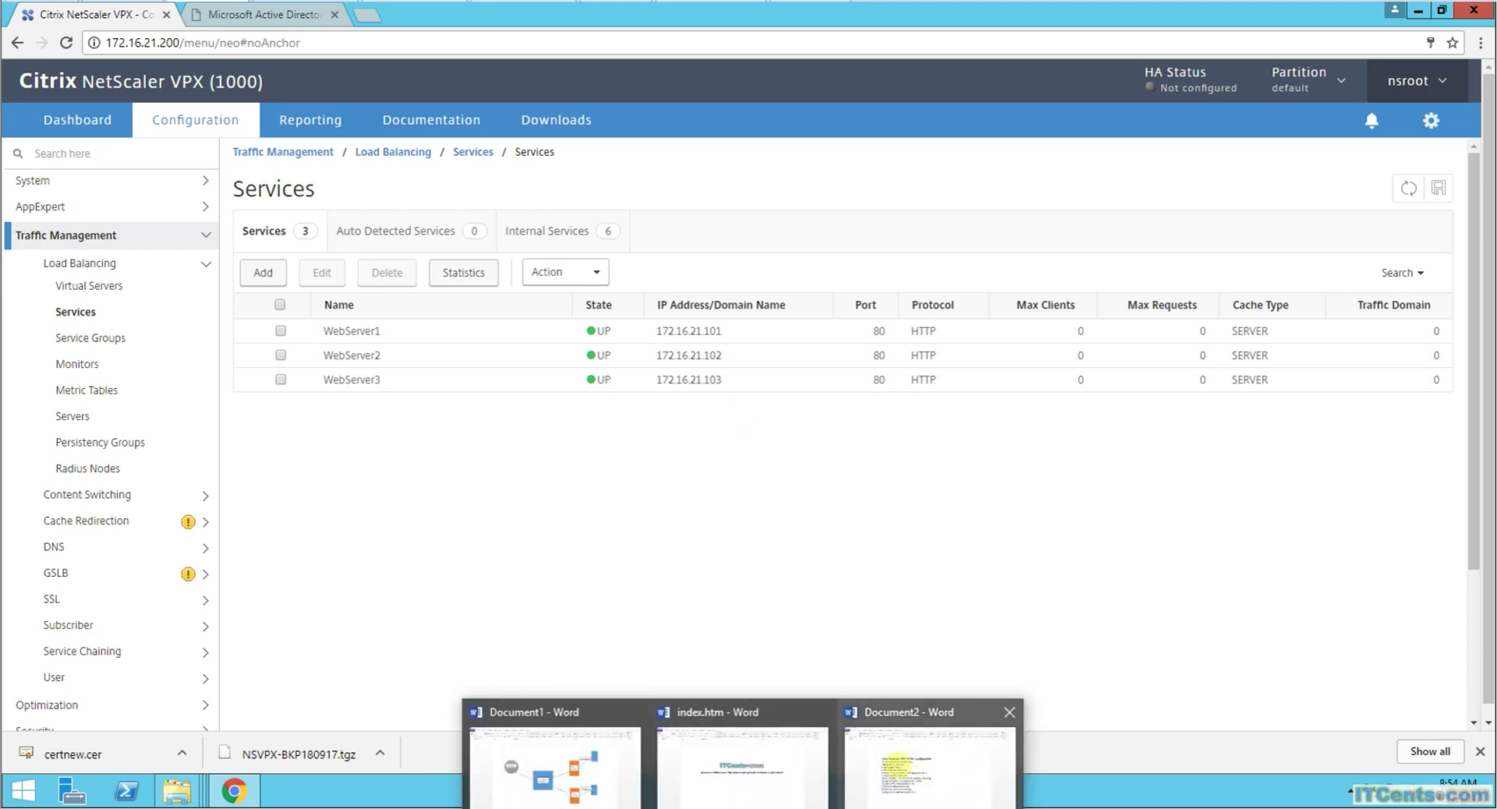
click(975, 760)
- Append 'done' to the licensing, DNS/NTP, Basic Features and Load Balancing checklist lines
click(536, 266)
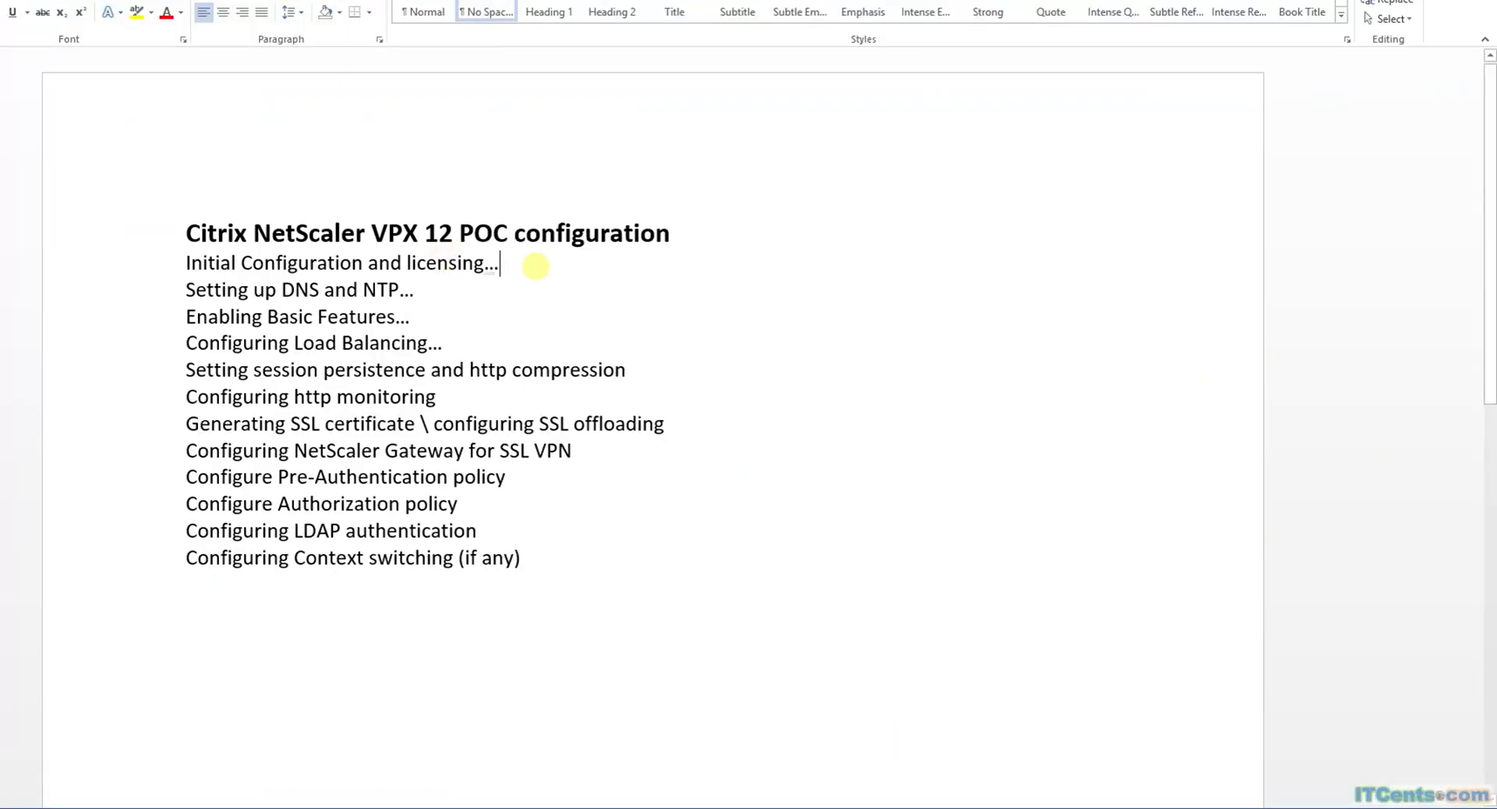
text(done)
click(458, 283)
text(done)
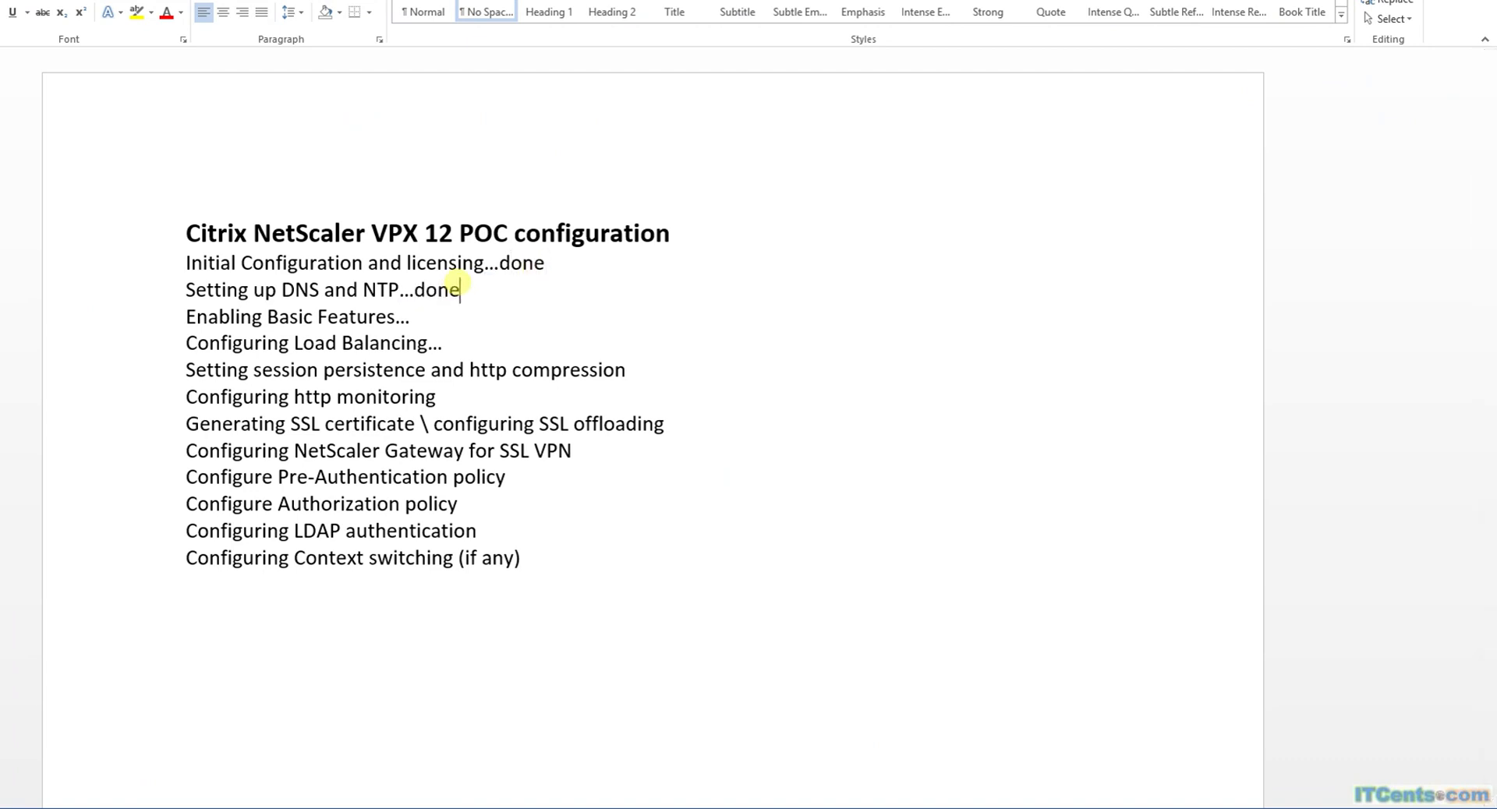
click(449, 320)
text(done)
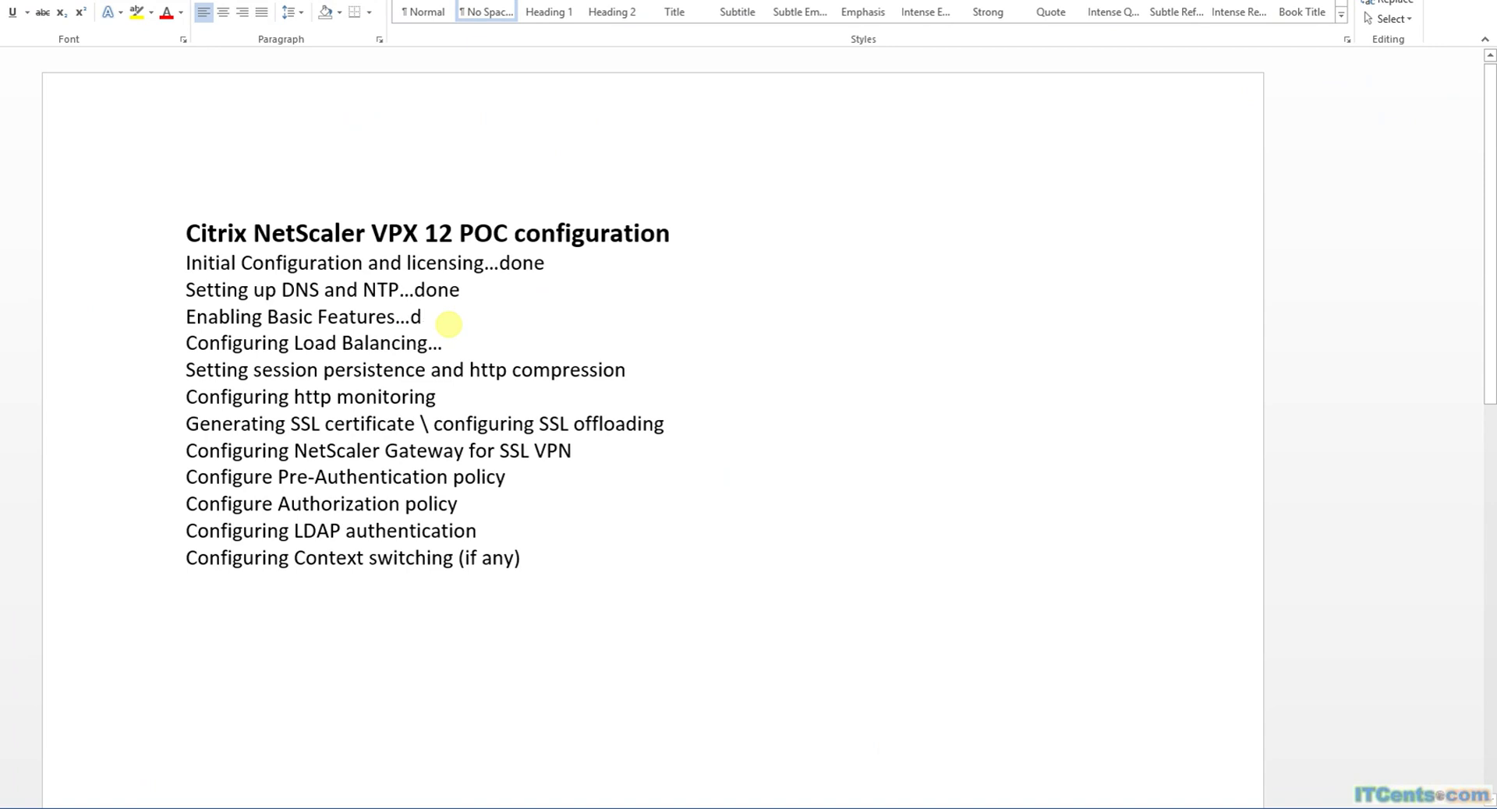
click(466, 343)
text(done)
- Append '..done' to the session persistence, http monitoring and SSL offloading lines, '...' to SSL VPN
click(652, 367)
text(..done)
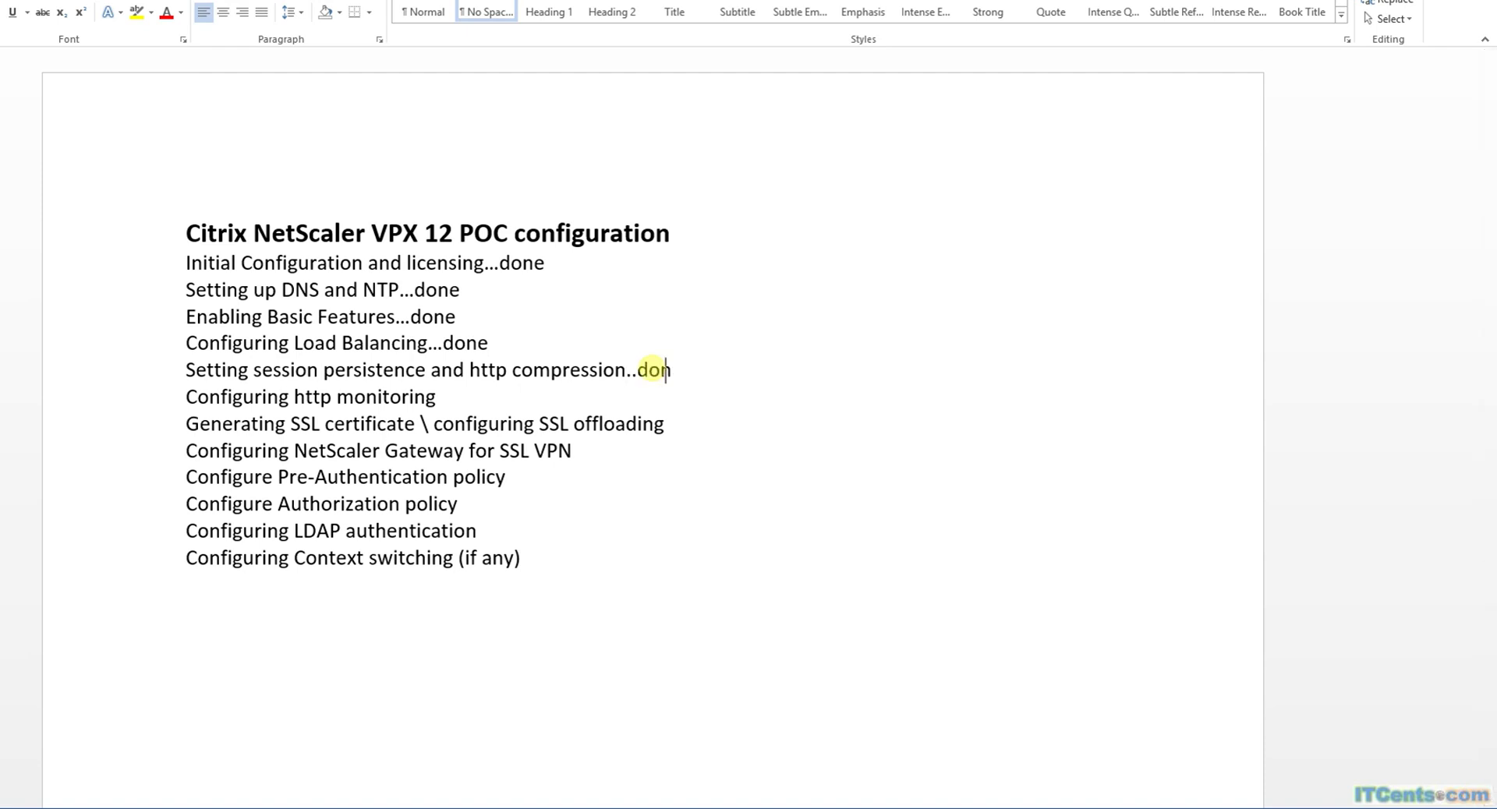
click(446, 398)
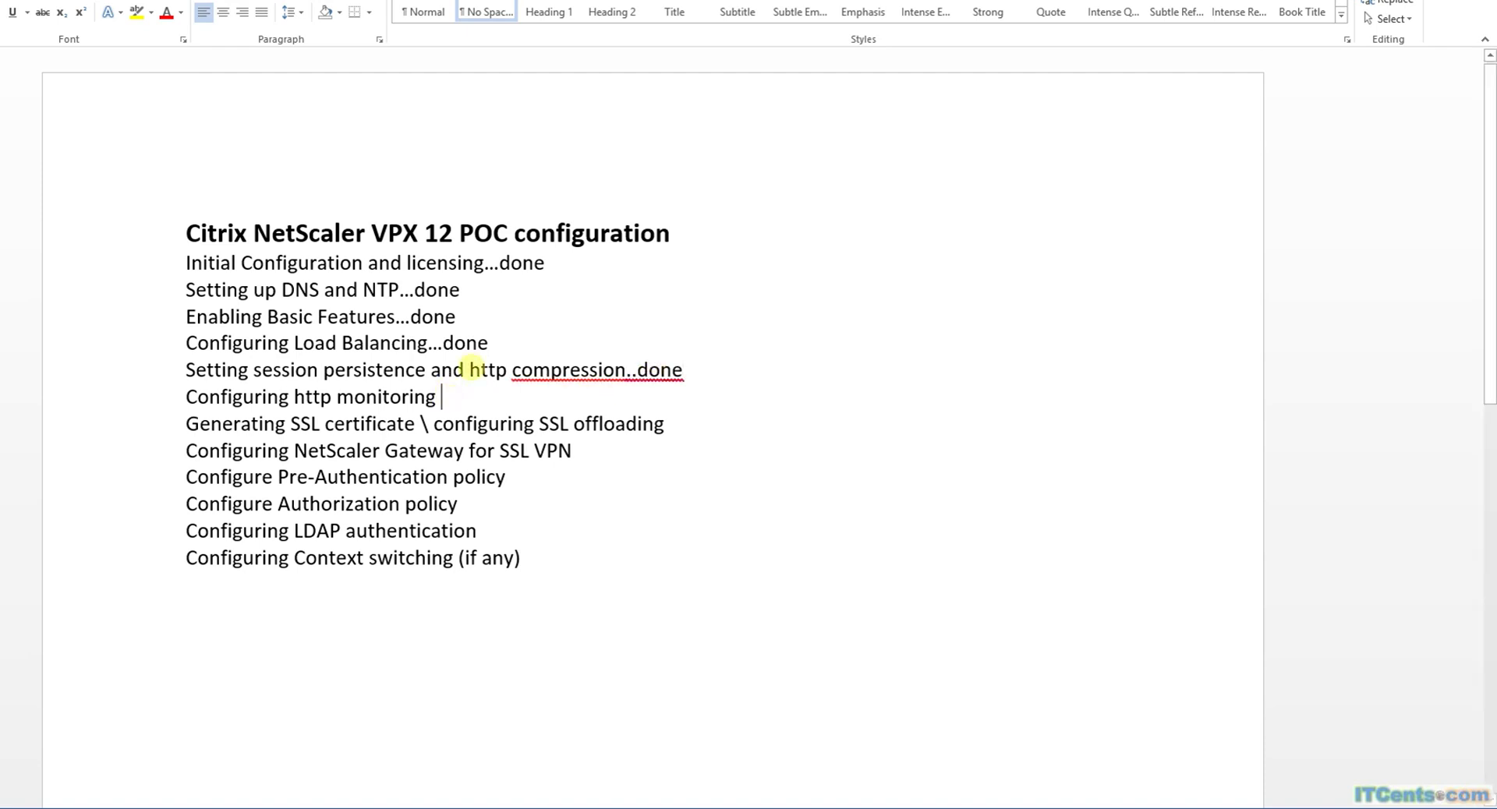
text(..done)
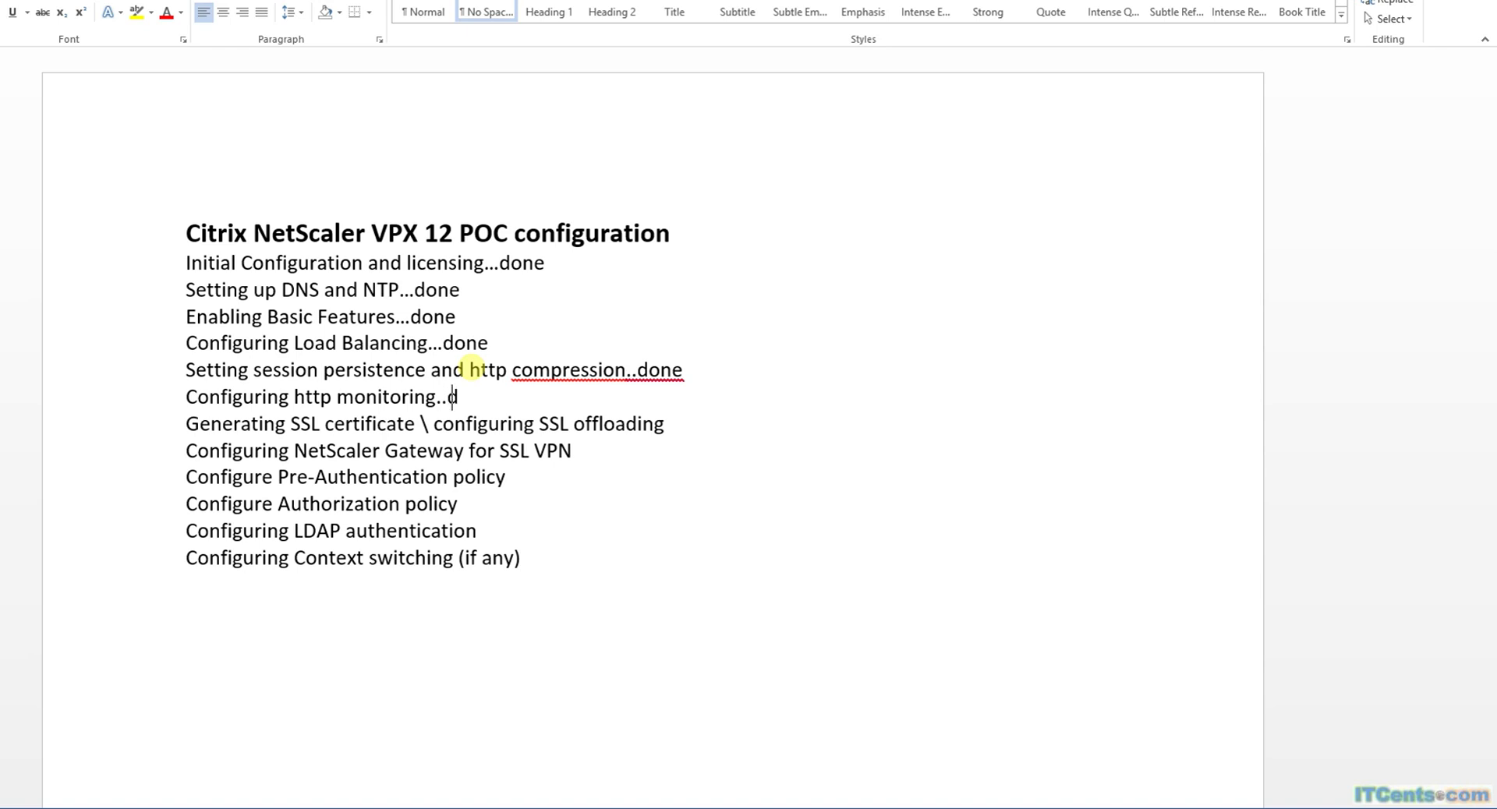
click(663, 426)
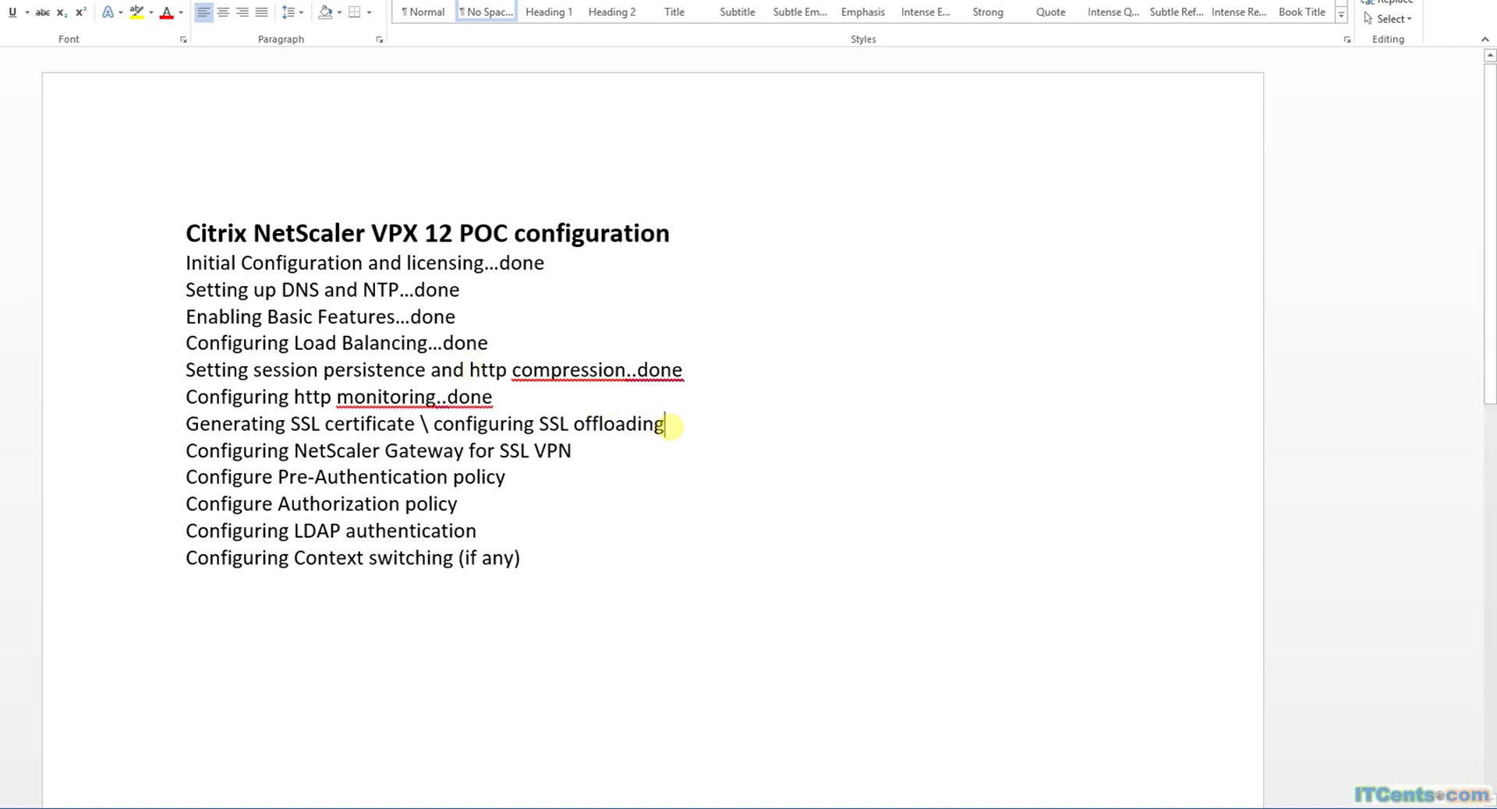
text(..done)
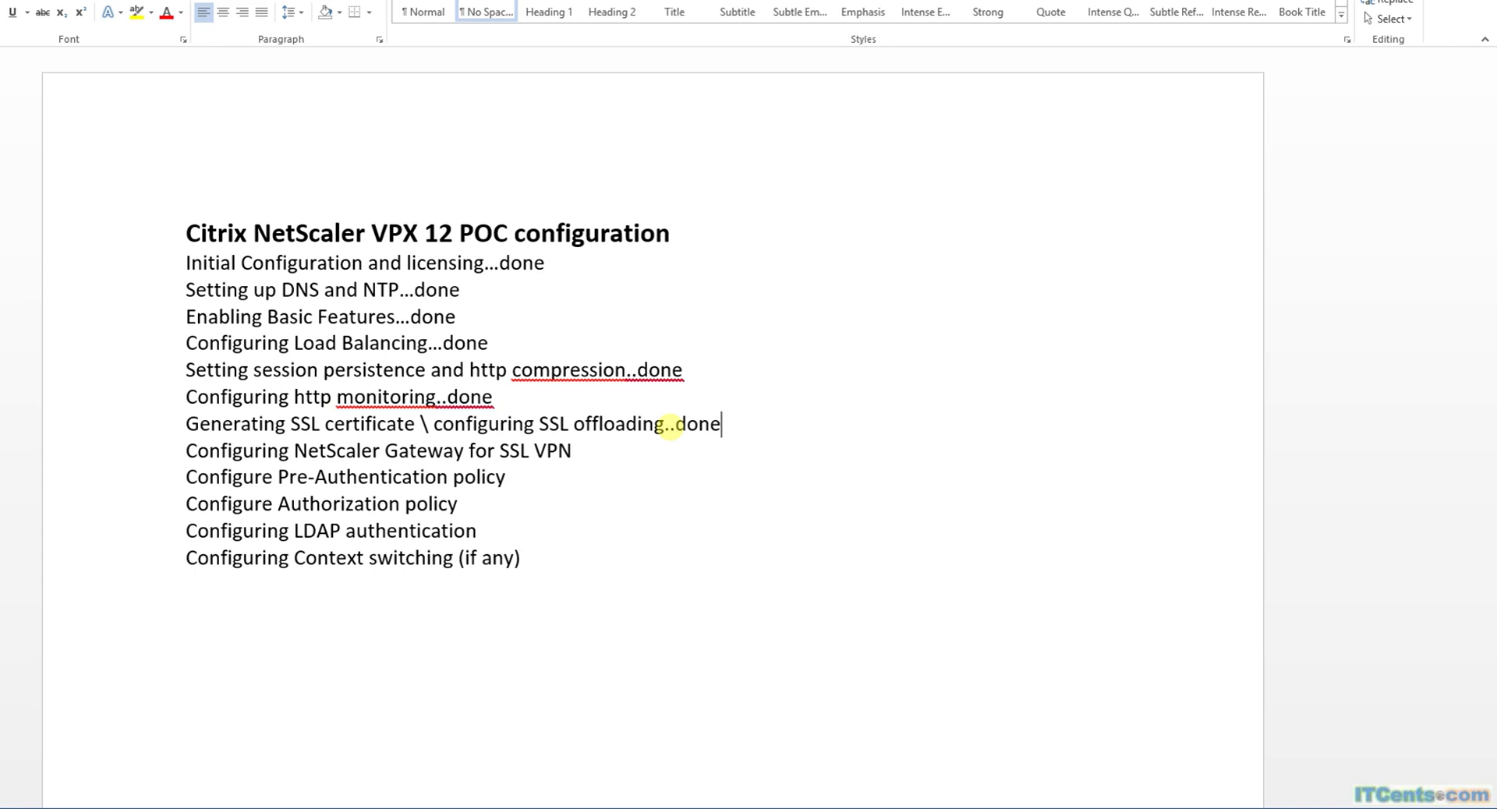
click(585, 453)
text(..)
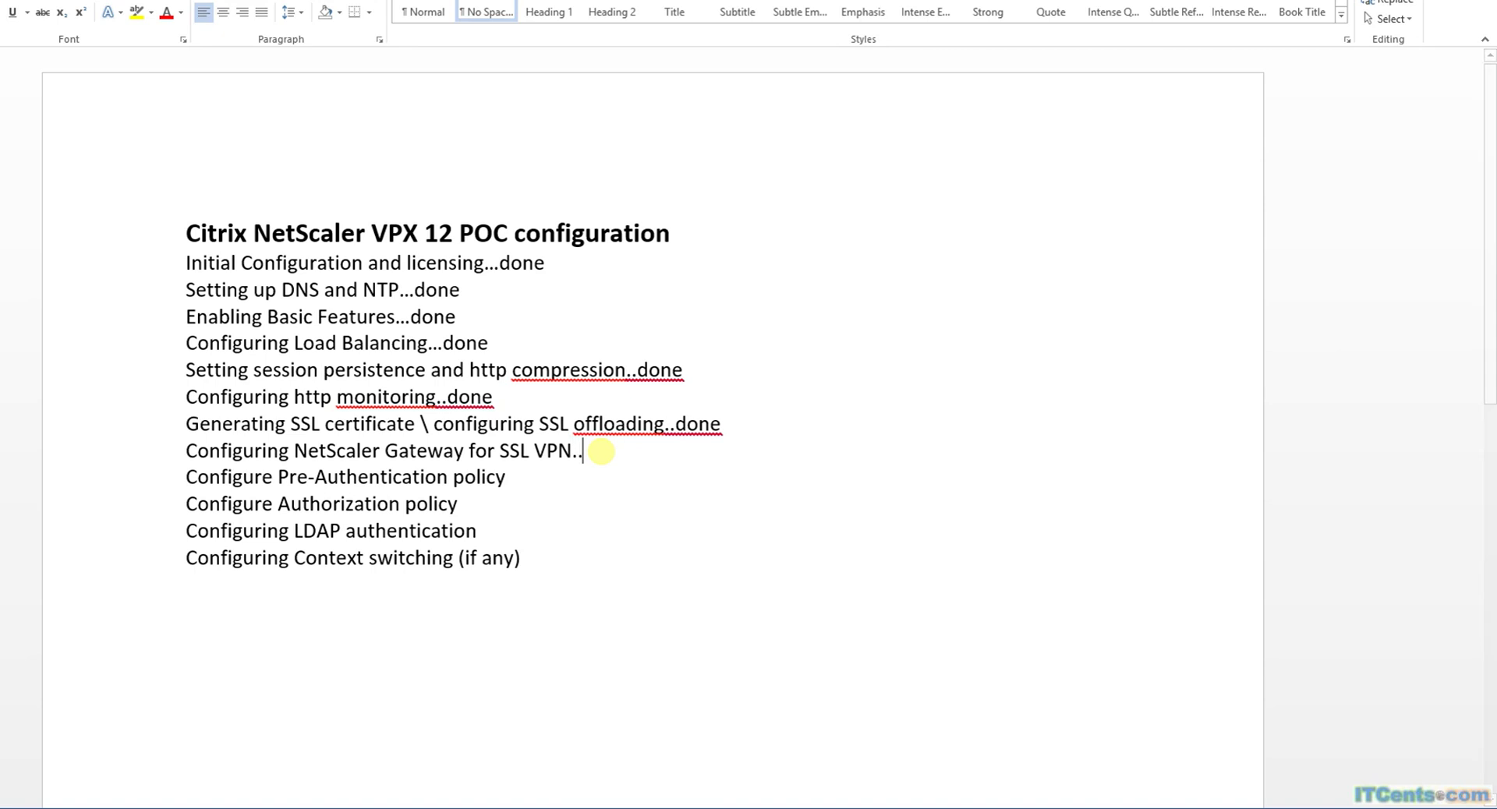
text(.)
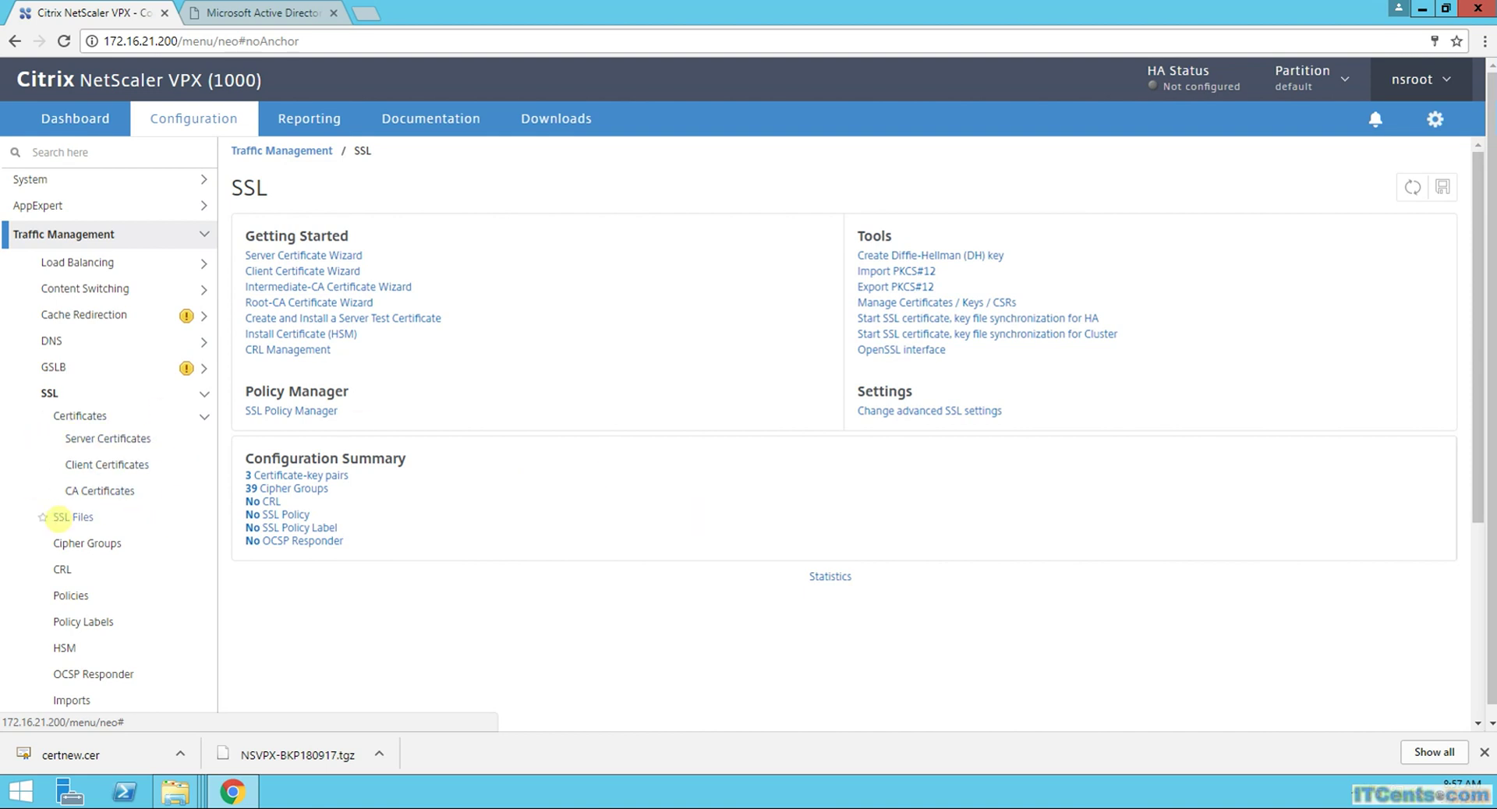
- Start a new RSA key in SSL Files named WildCard_Cert_Keys with 2048-bit size
click(62, 517)
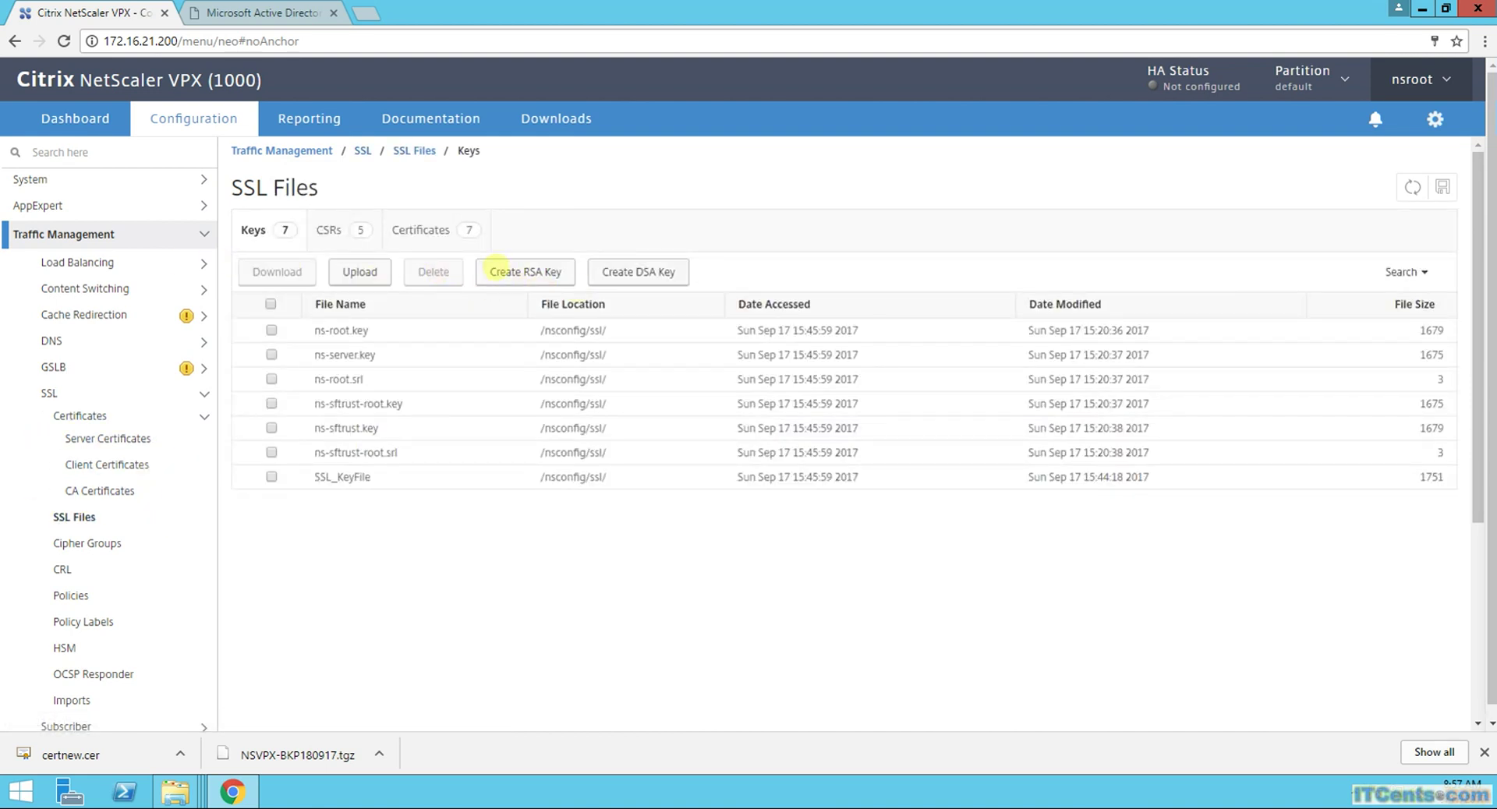
click(509, 268)
click(150, 236)
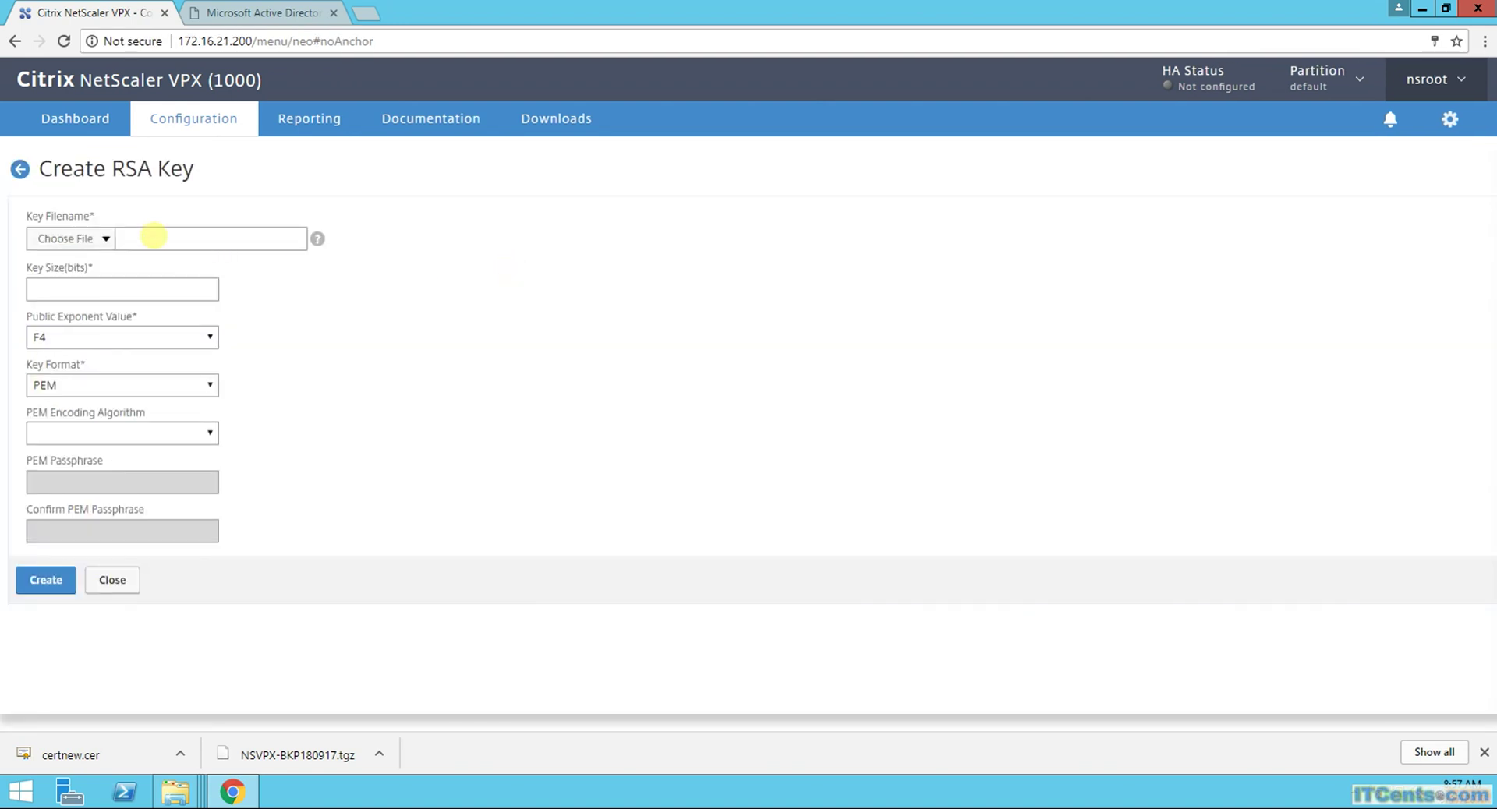
text(WildCard_Cert_Keys)
click(119, 289)
text(2048)
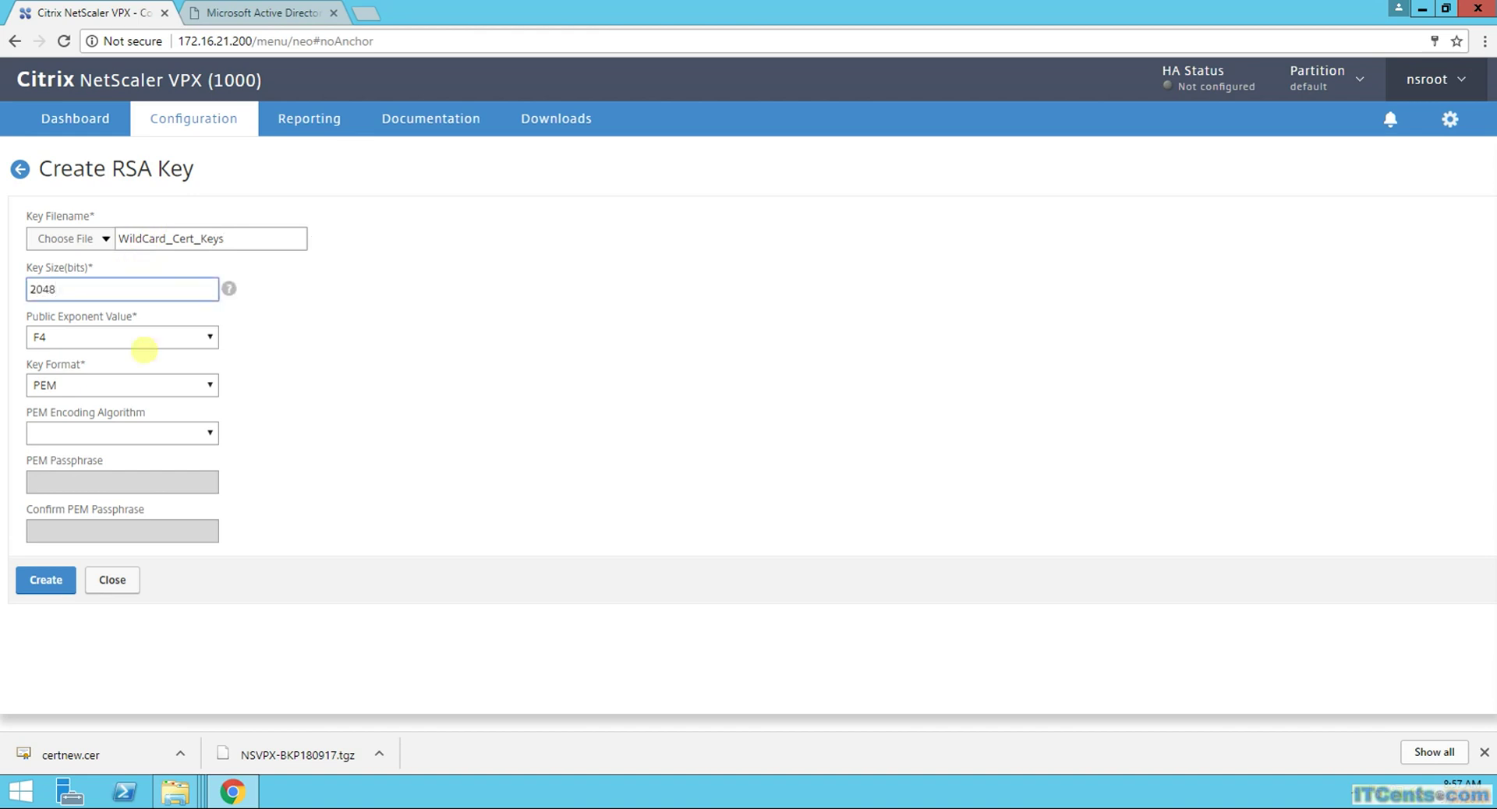
- Protect the key with DES3 and a passphrase, create it, then begin a new CSR
click(110, 432)
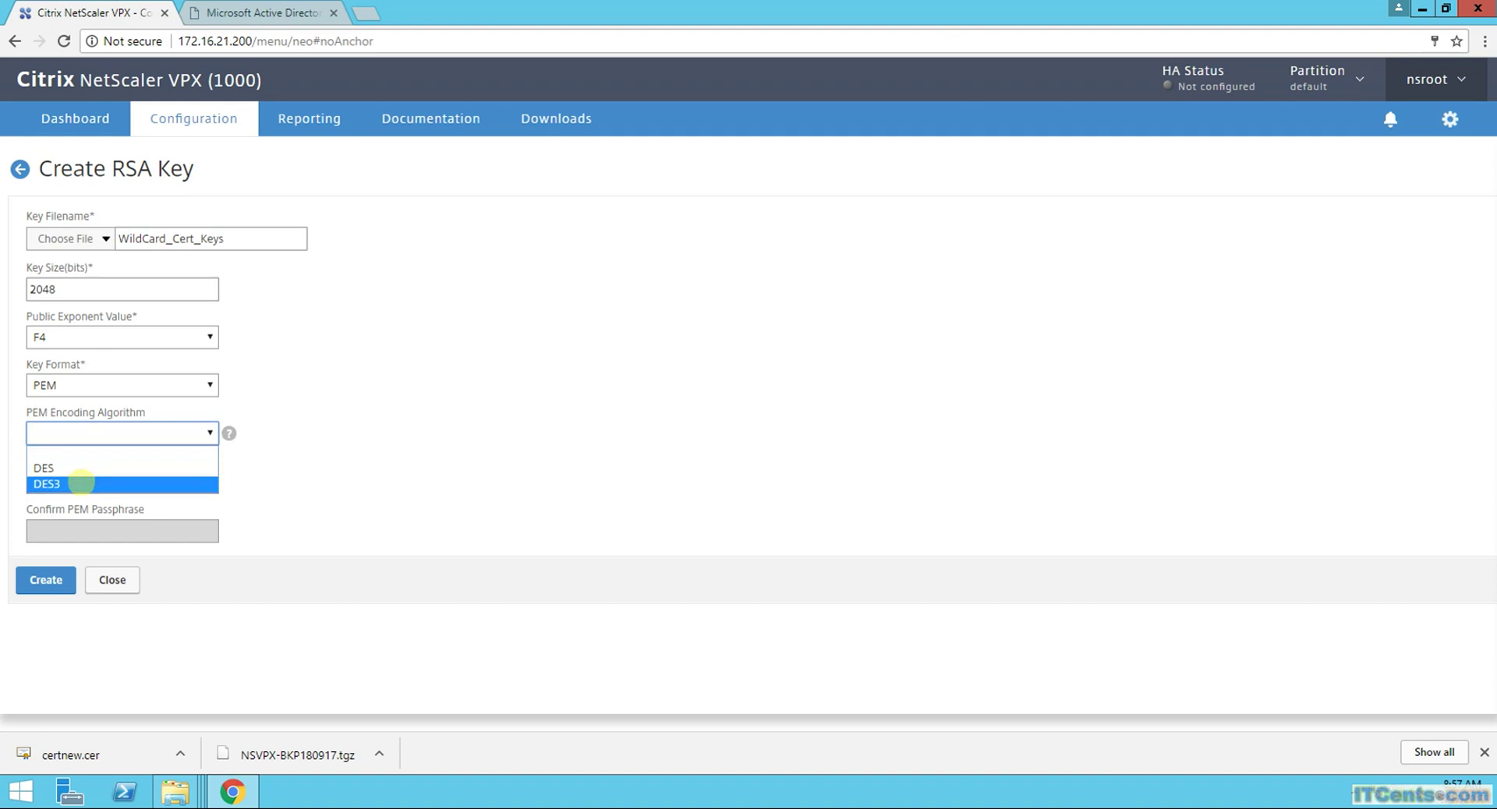
click(81, 483)
click(120, 479)
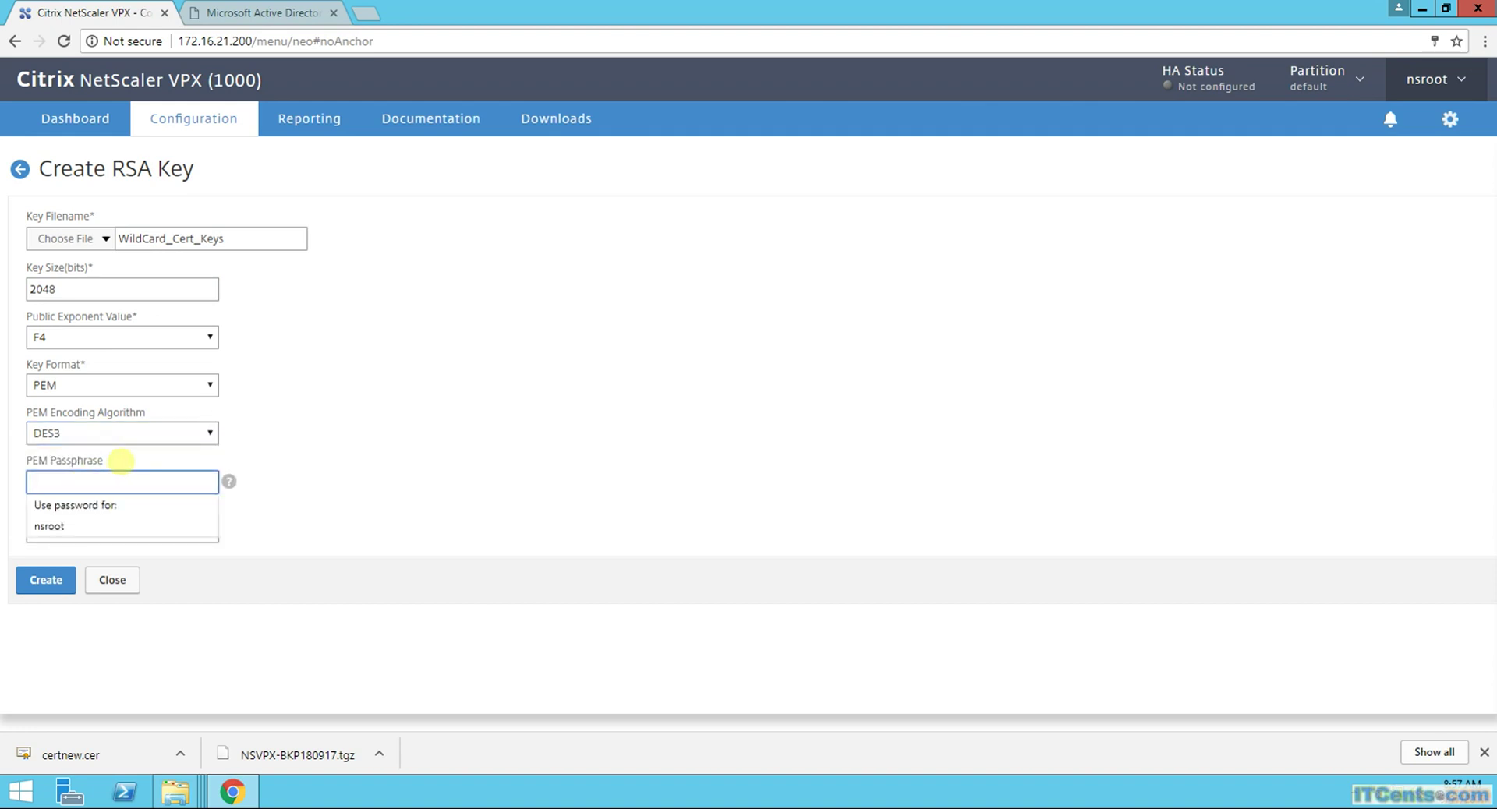
text(••••••)
click(109, 531)
text(••••••)
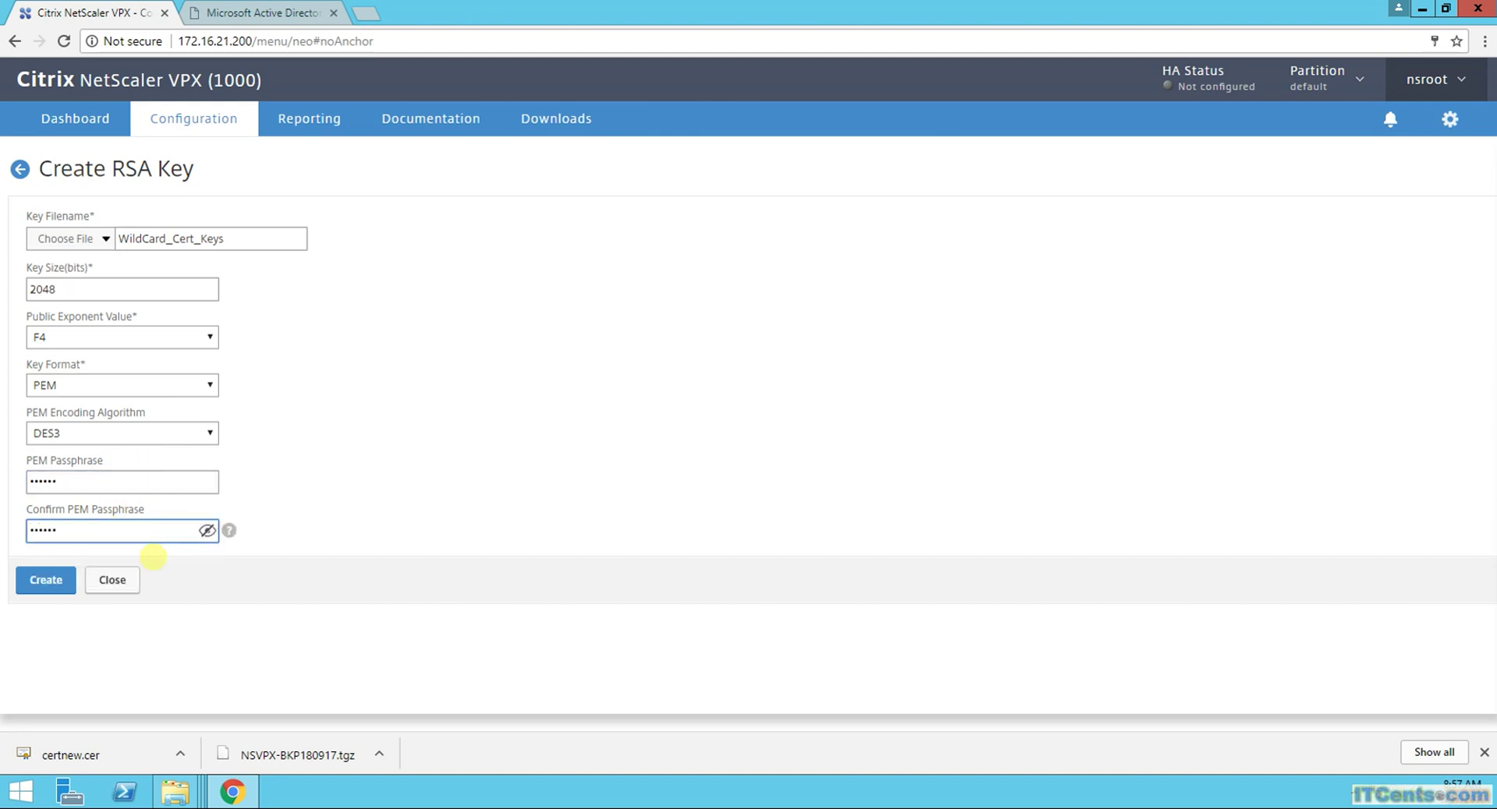
click(35, 581)
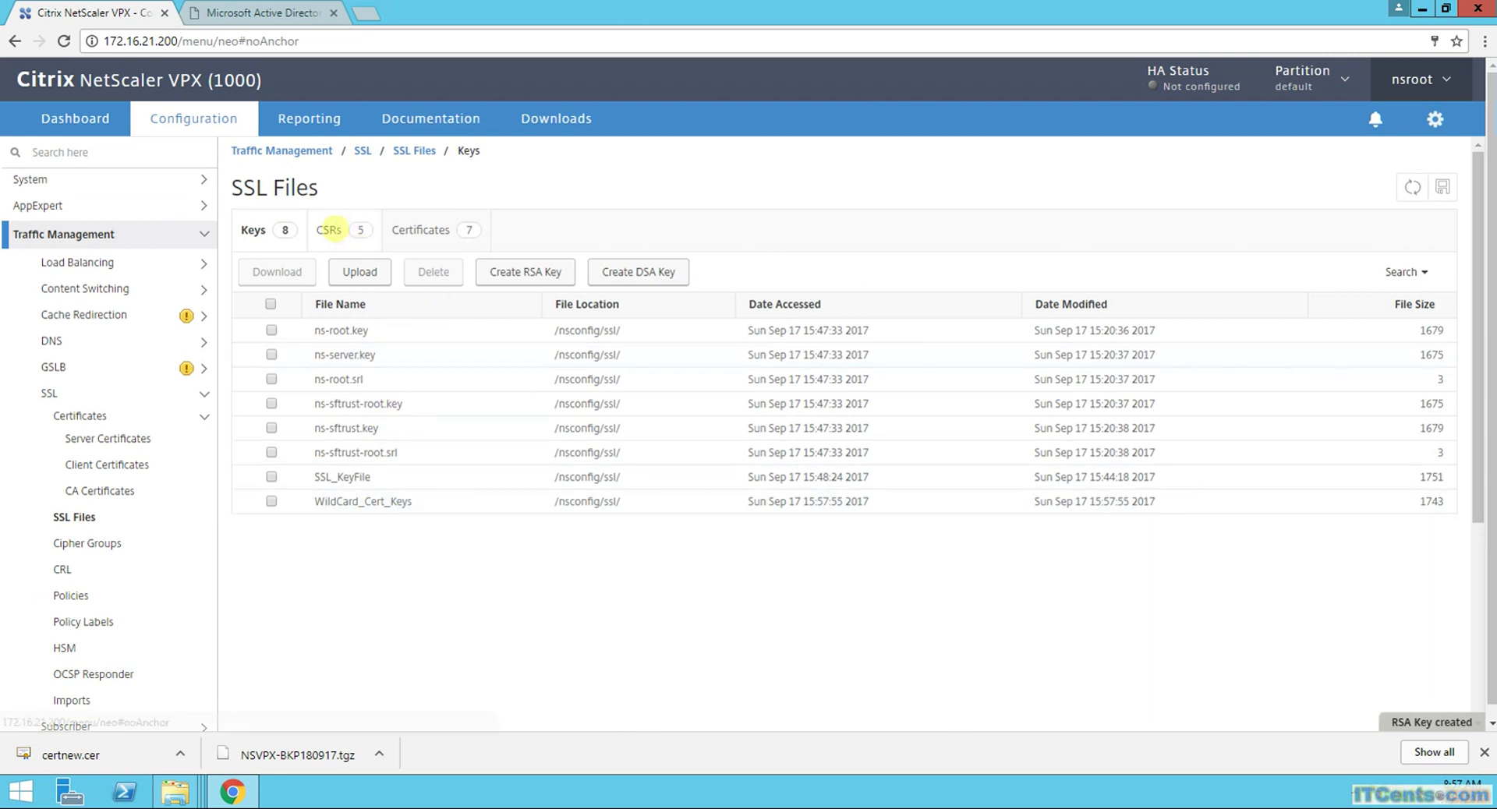
click(328, 229)
click(576, 273)
- Name the request WildCard_Cert_Req and use key file WildCard_Cert_Keys with its passphrase
click(129, 237)
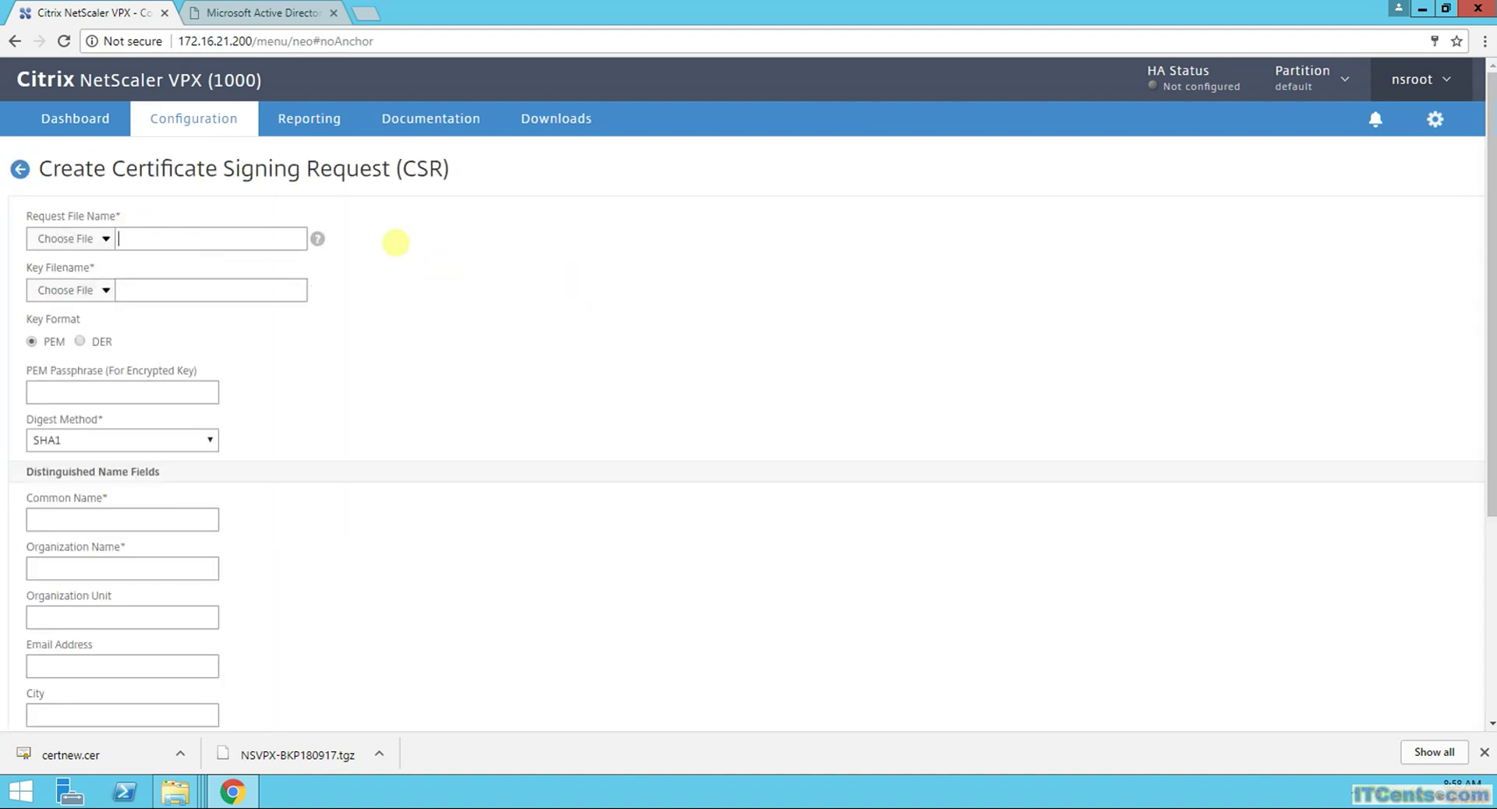
text(WildCard_Cert_Req)
click(86, 289)
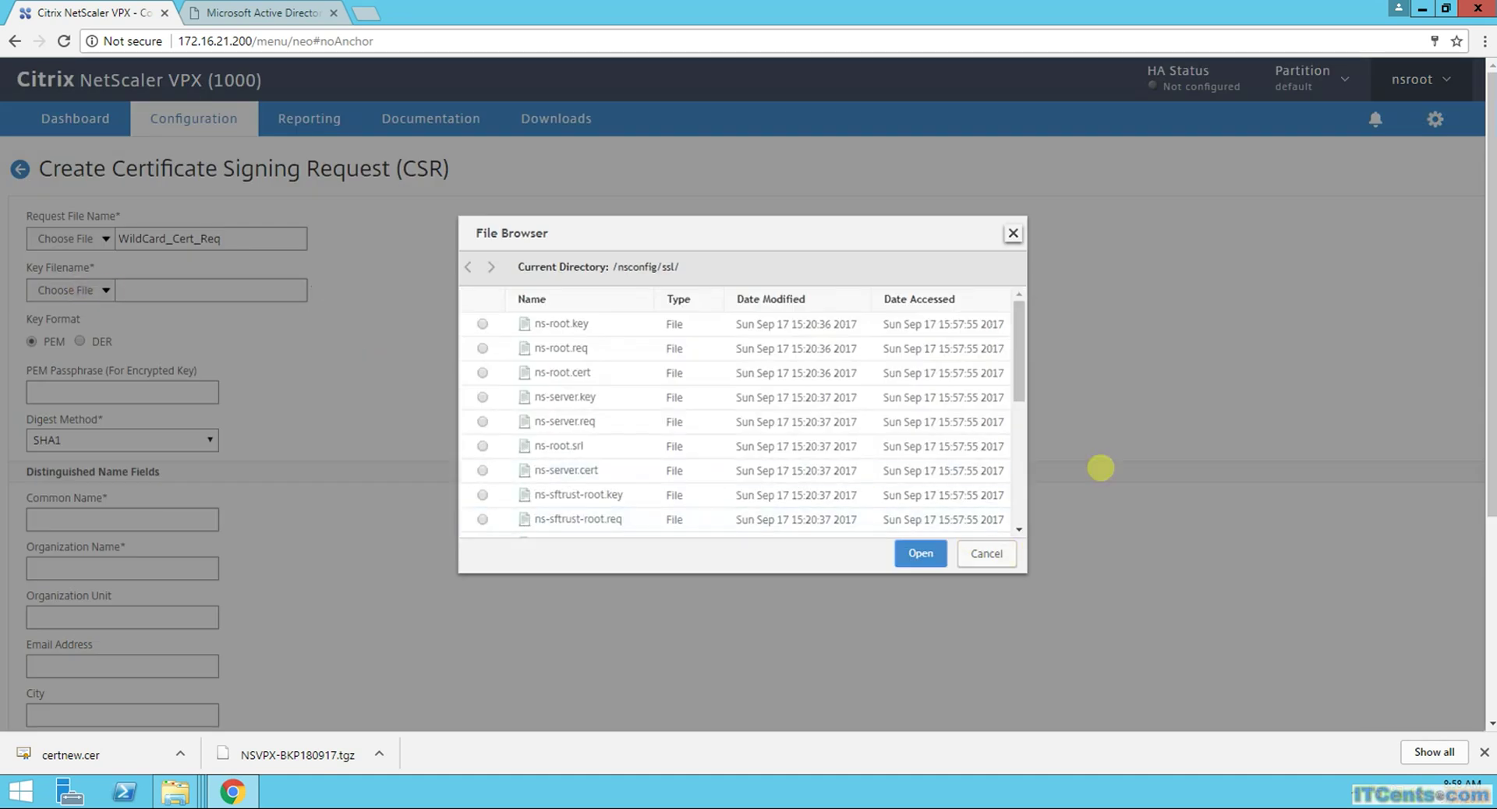
drag(1026, 327, 1026, 503)
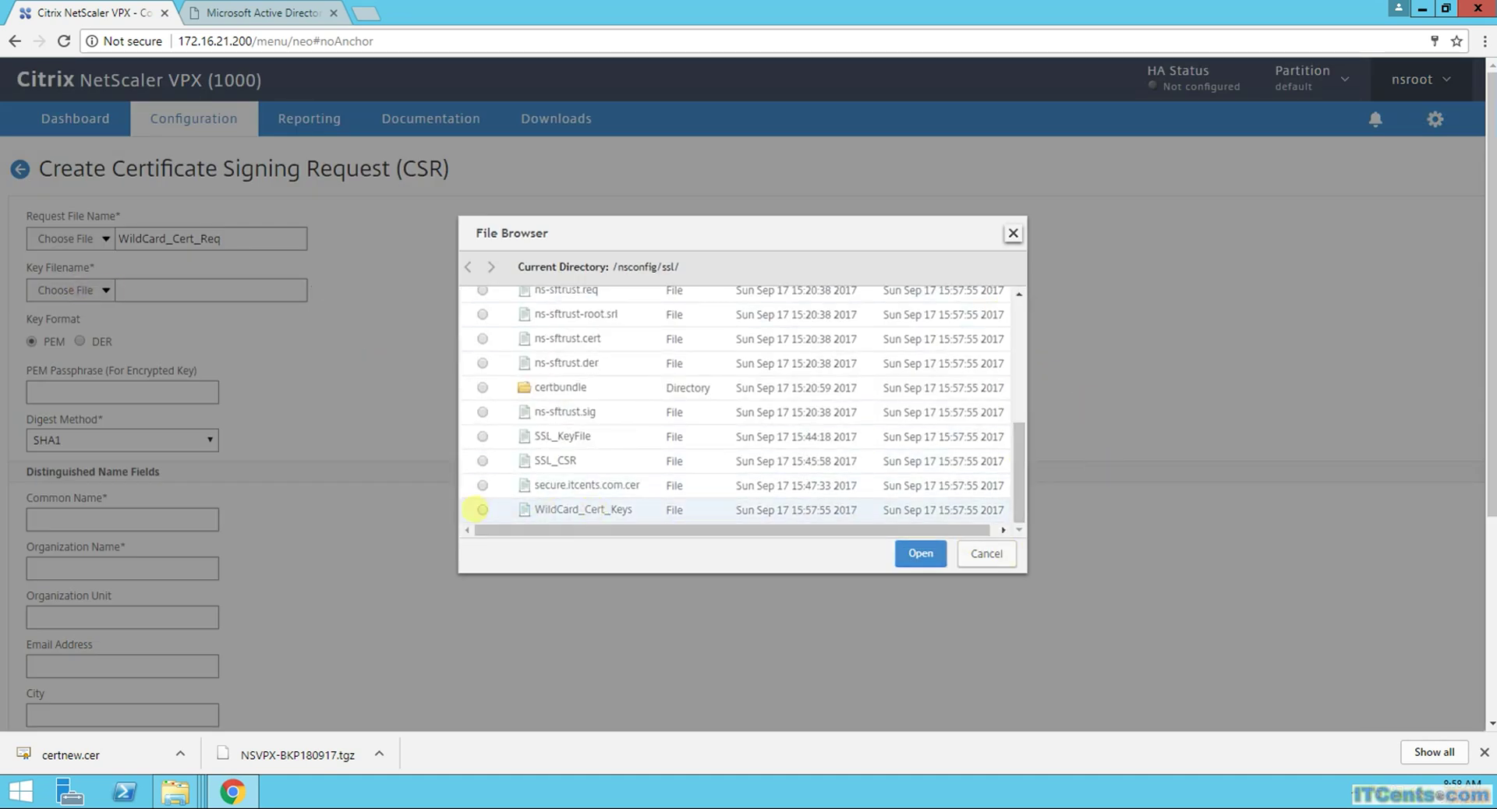
click(481, 509)
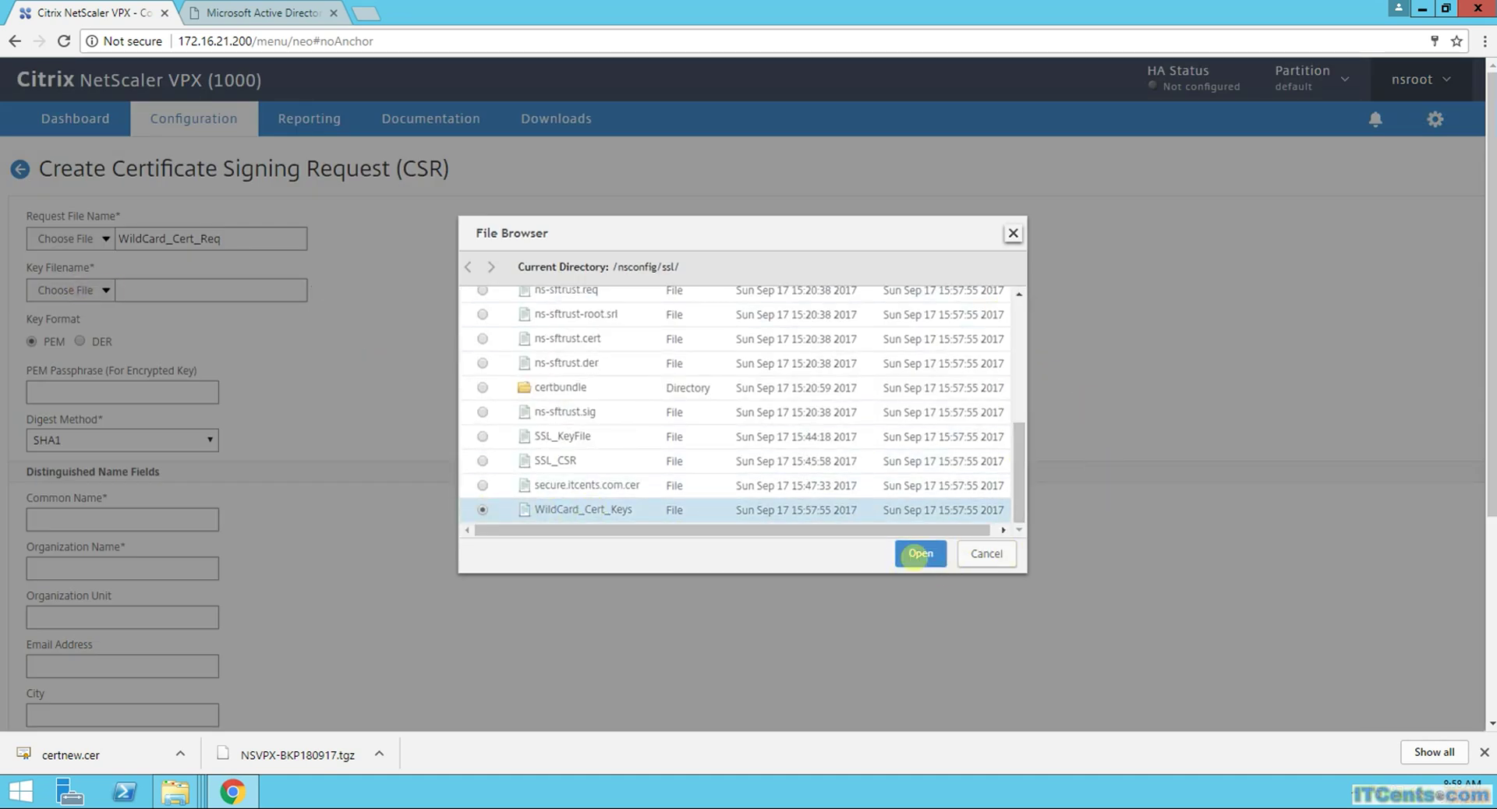
click(911, 554)
click(73, 393)
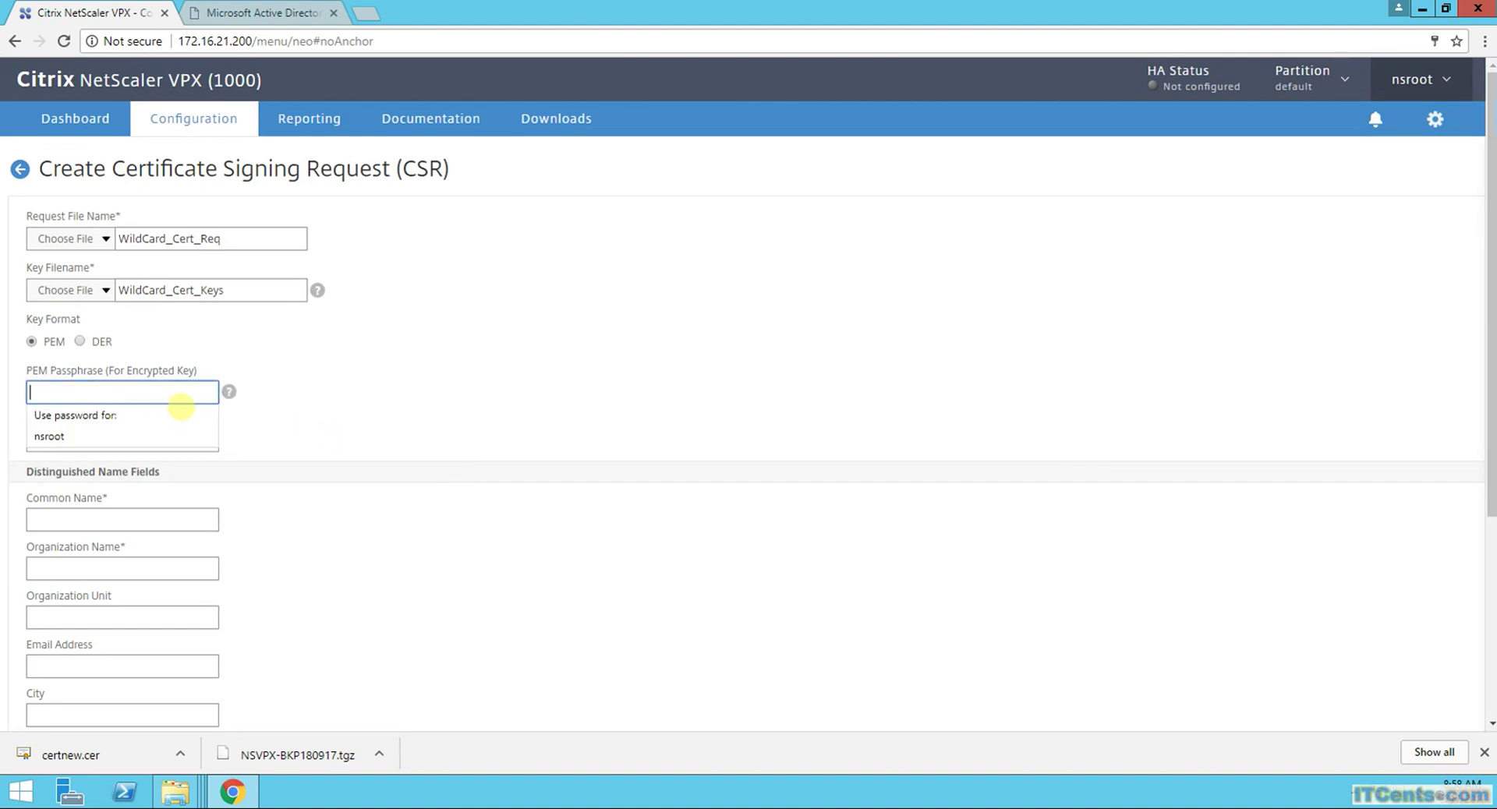
text(••••••)
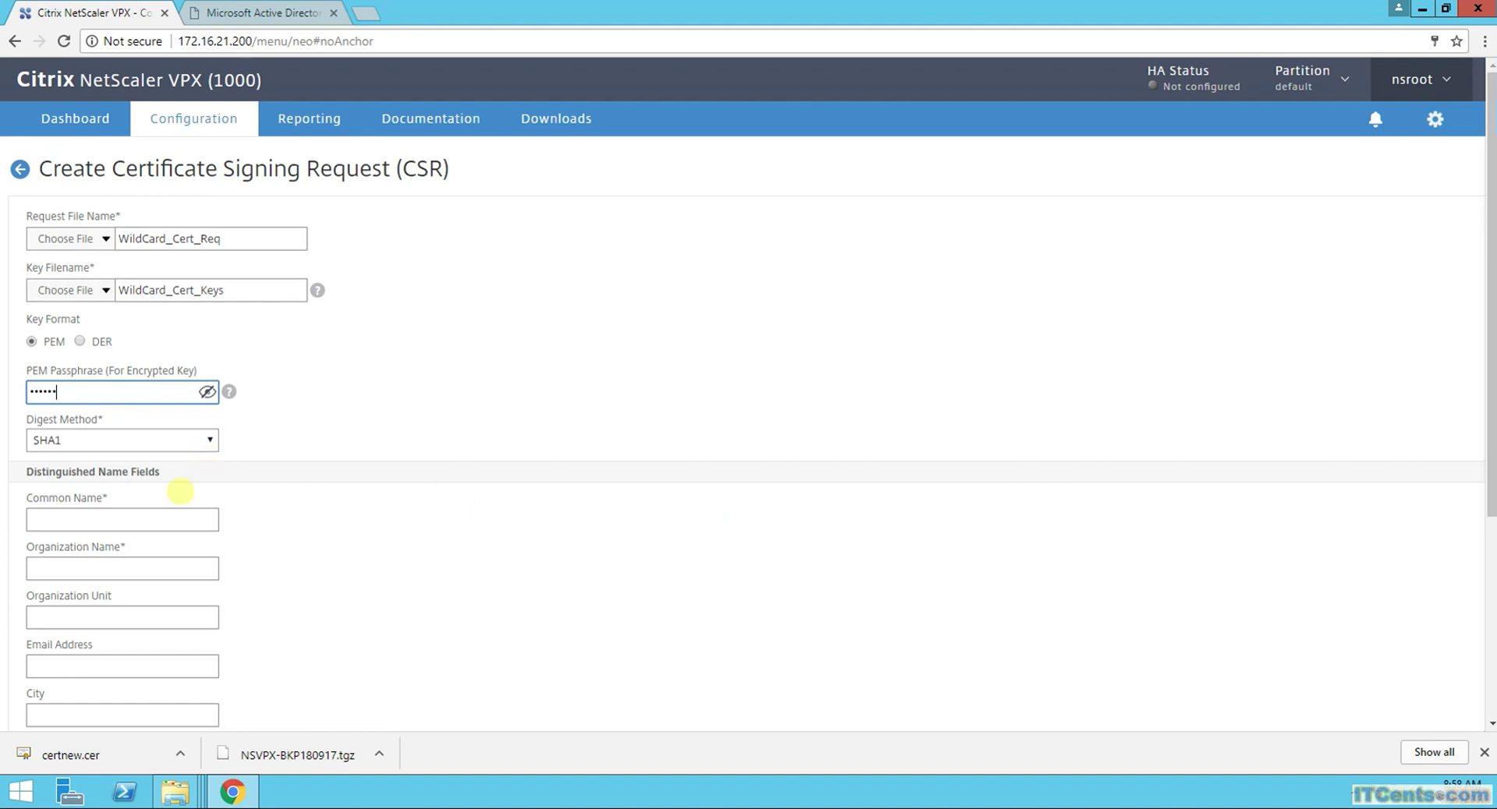
- Enter common name *.itcents.com, organization ITCents, unit Training, an email address, city Sydney
click(93, 520)
text(*.itcents.com)
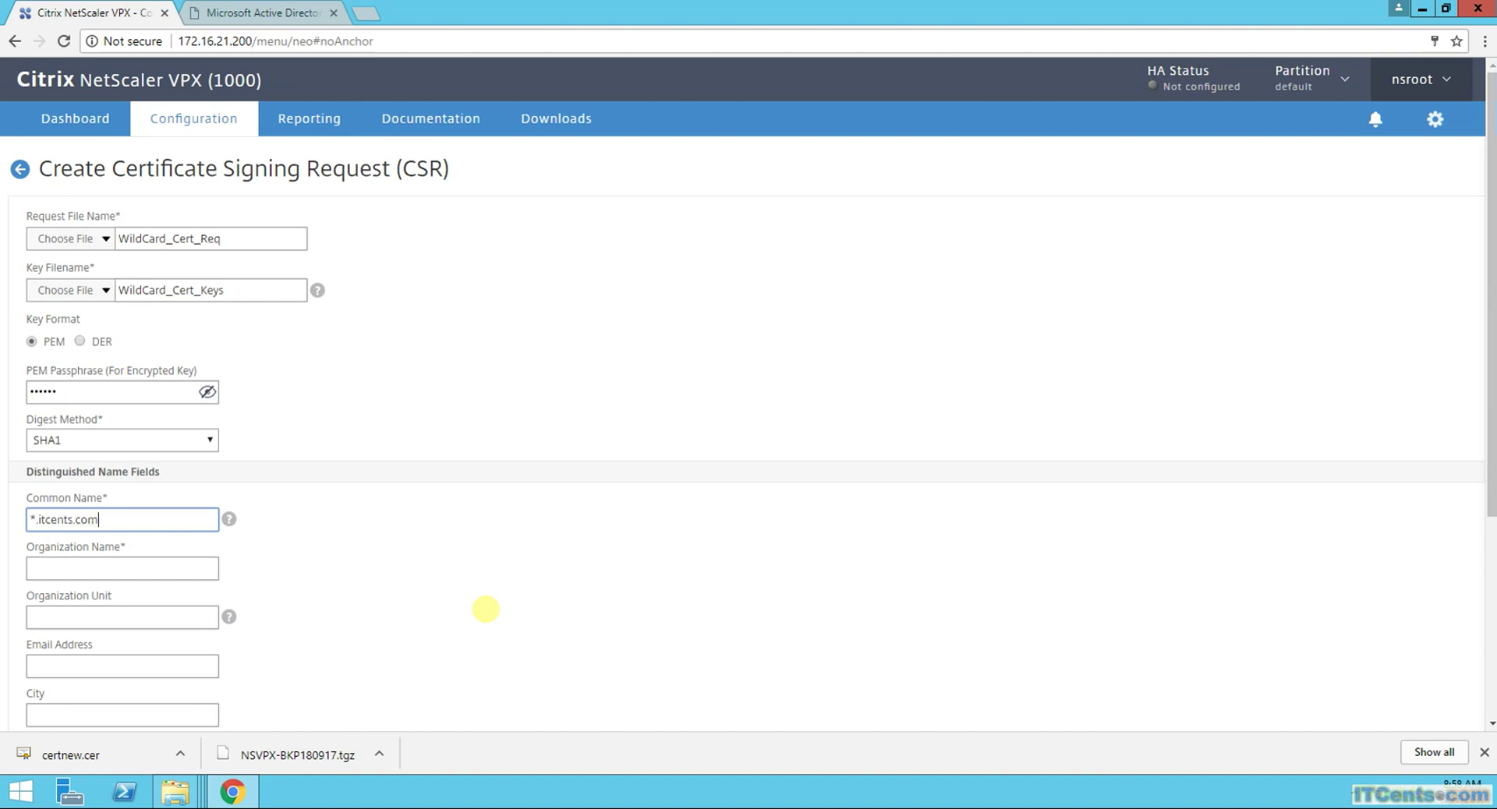
click(141, 569)
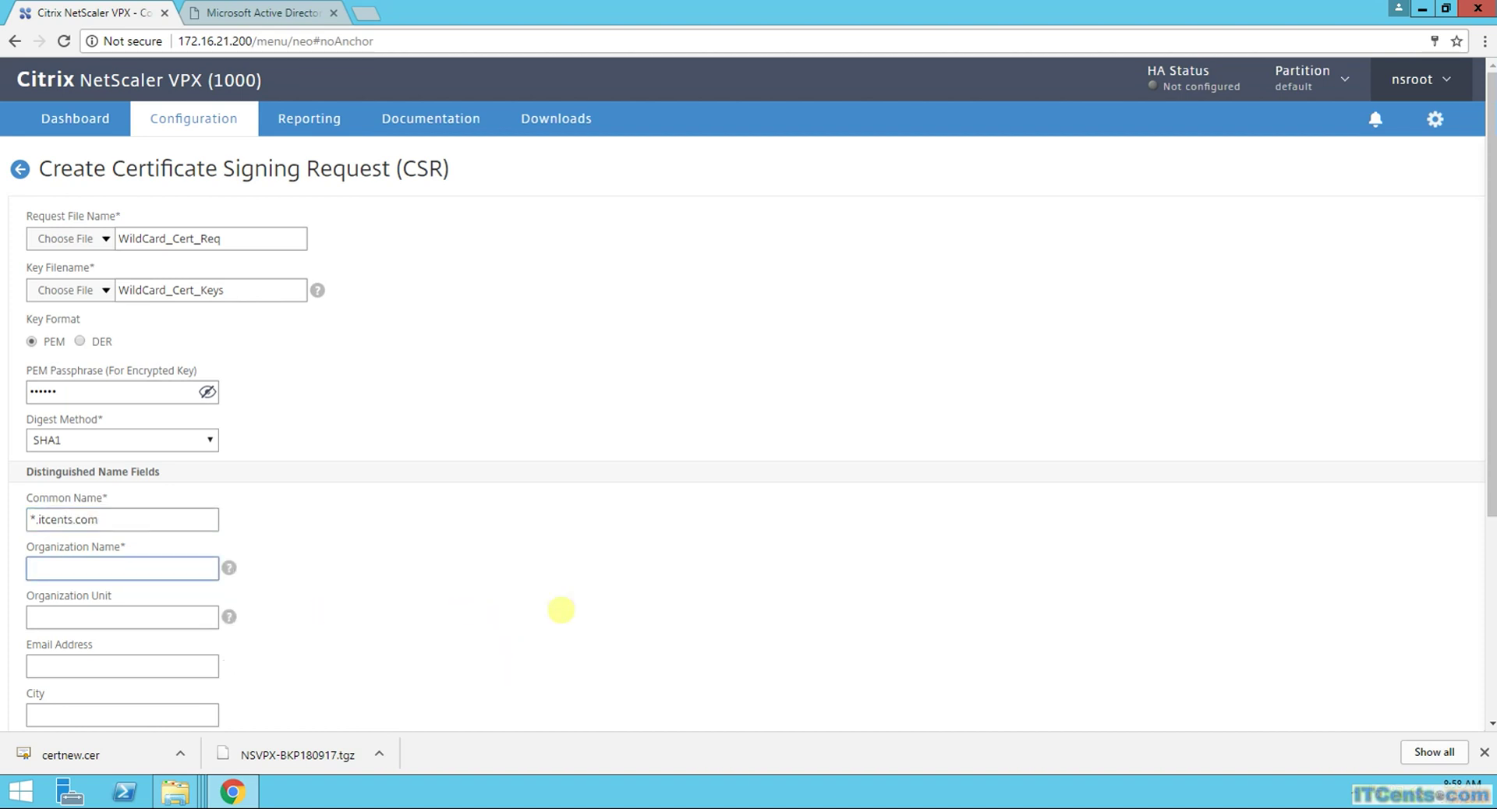
text(ITCents)
click(148, 617)
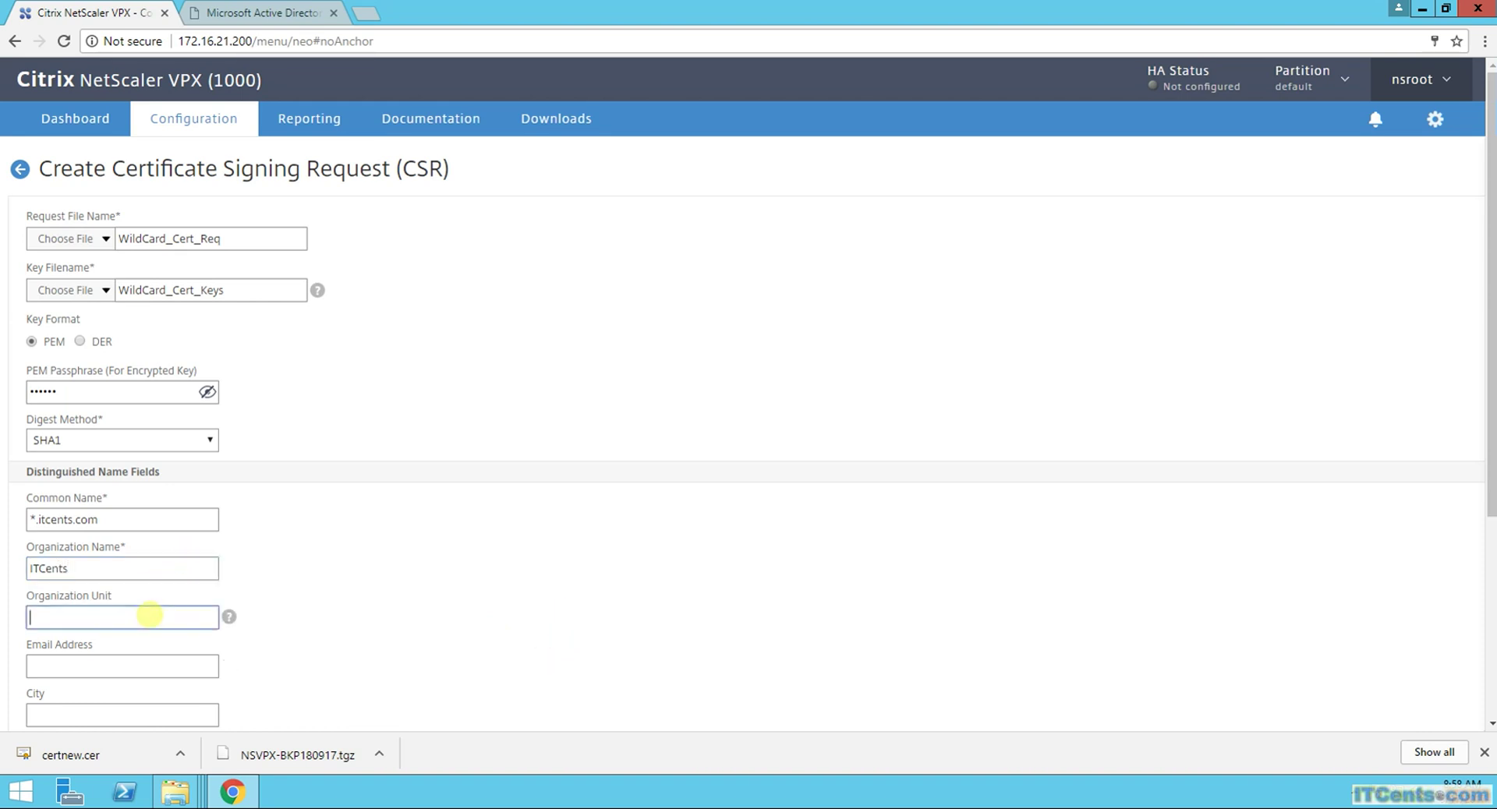
text(Training)
key(Tab)
text(ts)
key(BackSpace)
key(Tab)
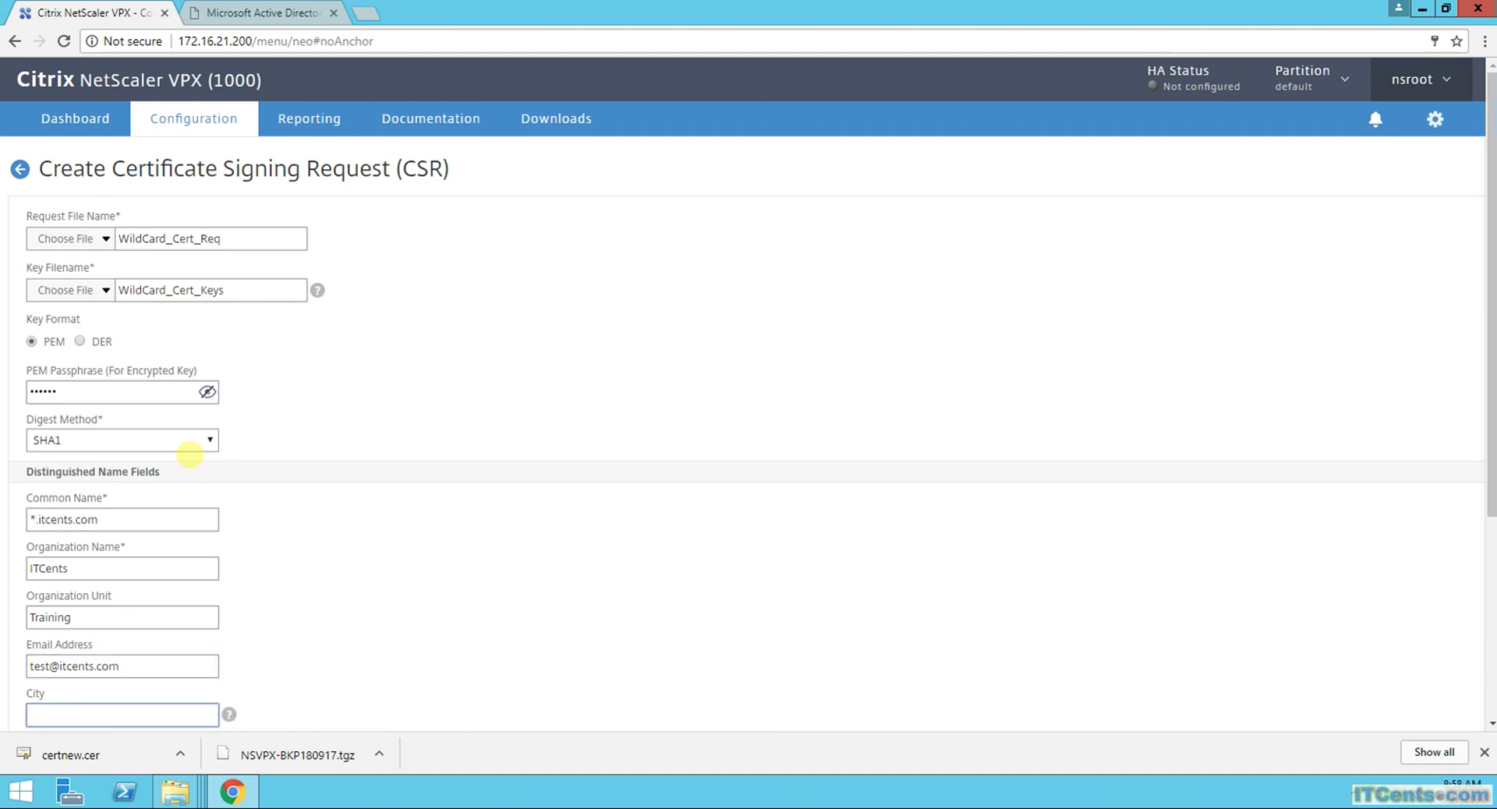
text(Sydney)
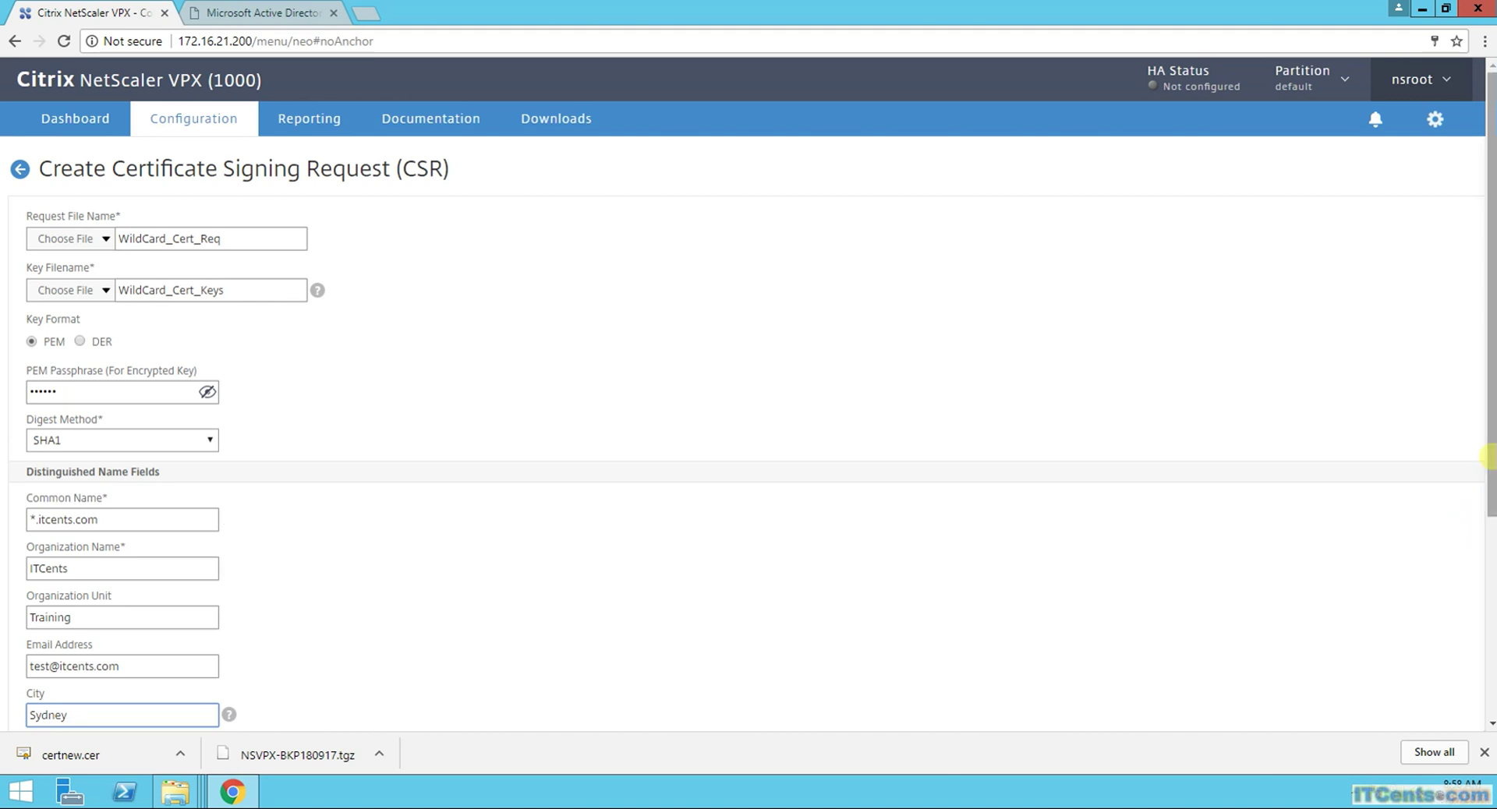
- Set the state to NSW and the country to AUSTRALIA
scroll(1492, 491, down, 1)
scroll(1446, 637, down, 3)
click(156, 490)
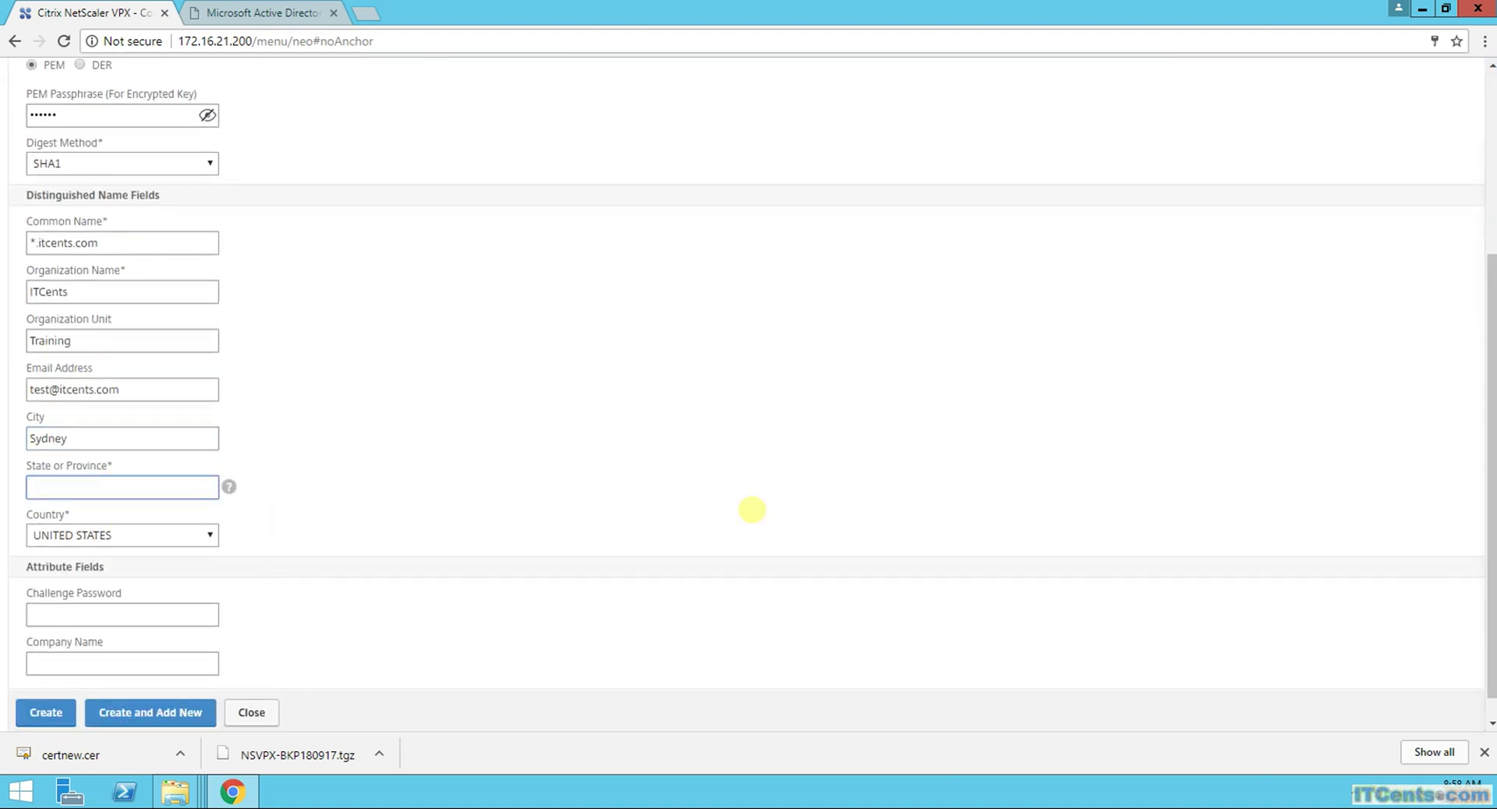
text(NSW)
key(Tab)
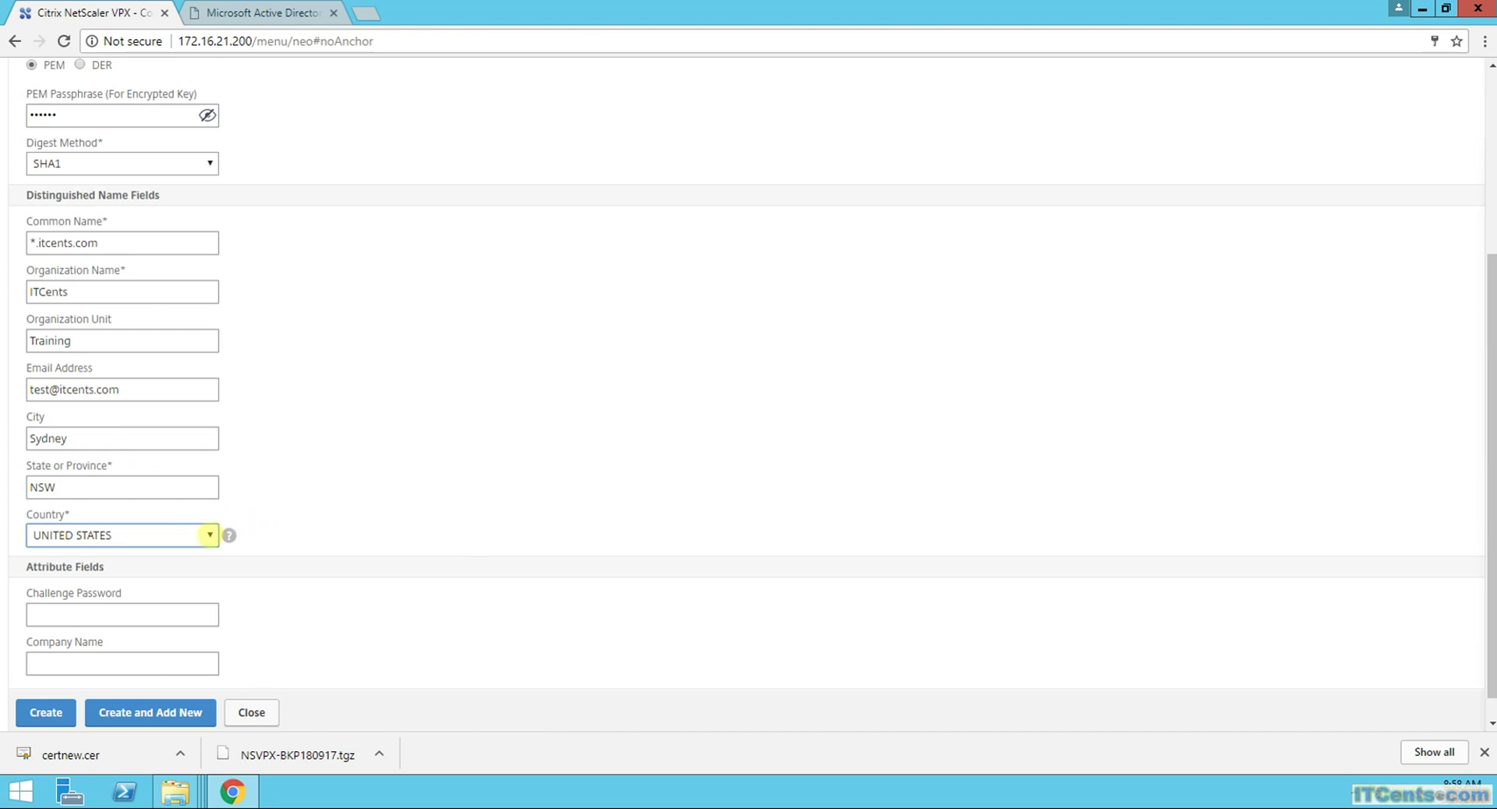
click(209, 534)
drag(330, 468, 375, 223)
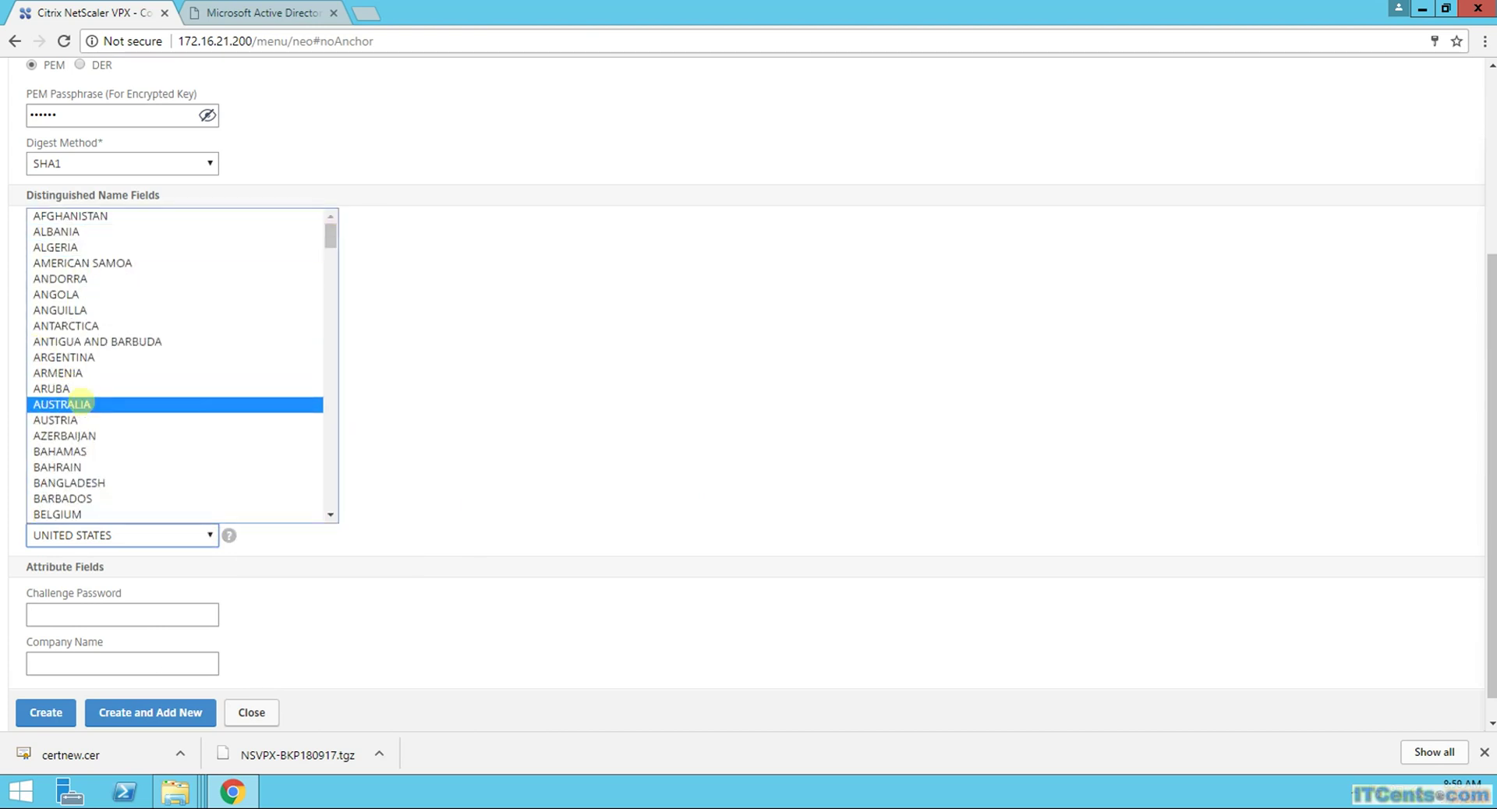
click(78, 404)
- Add a challenge password and company name ITCents, then create the certificate signing request
click(31, 614)
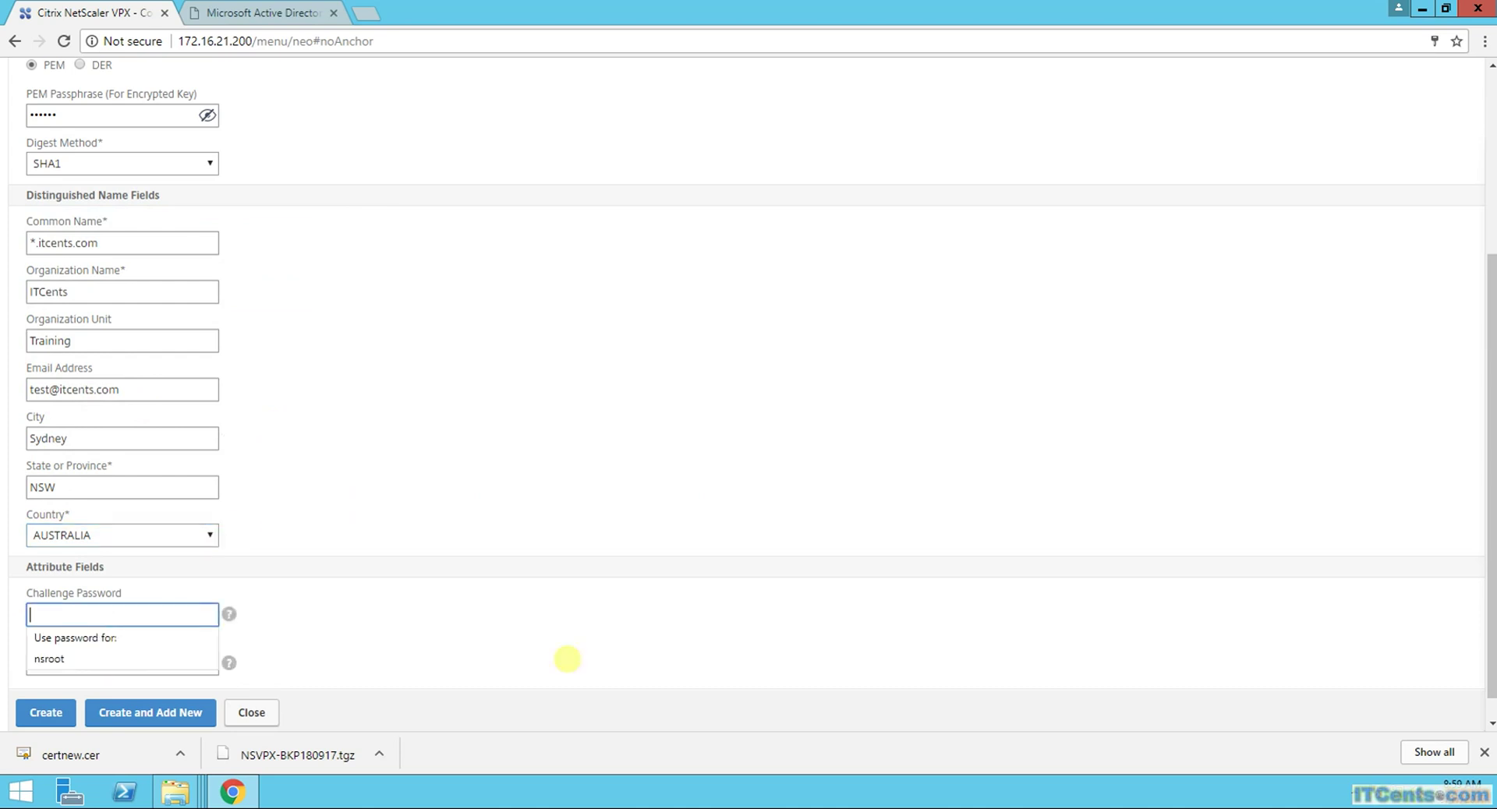
text(******)
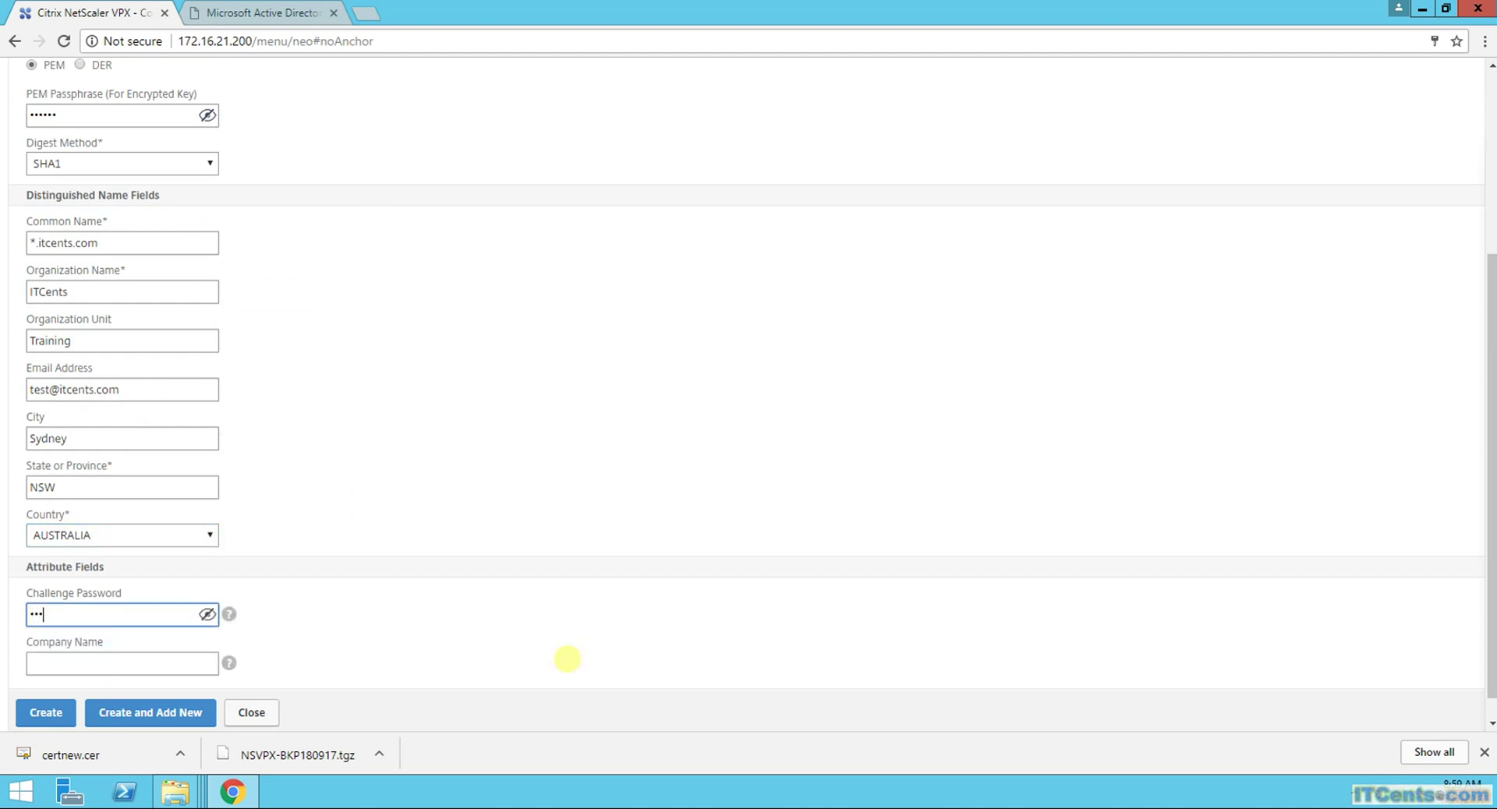
click(184, 667)
text(ITCents)
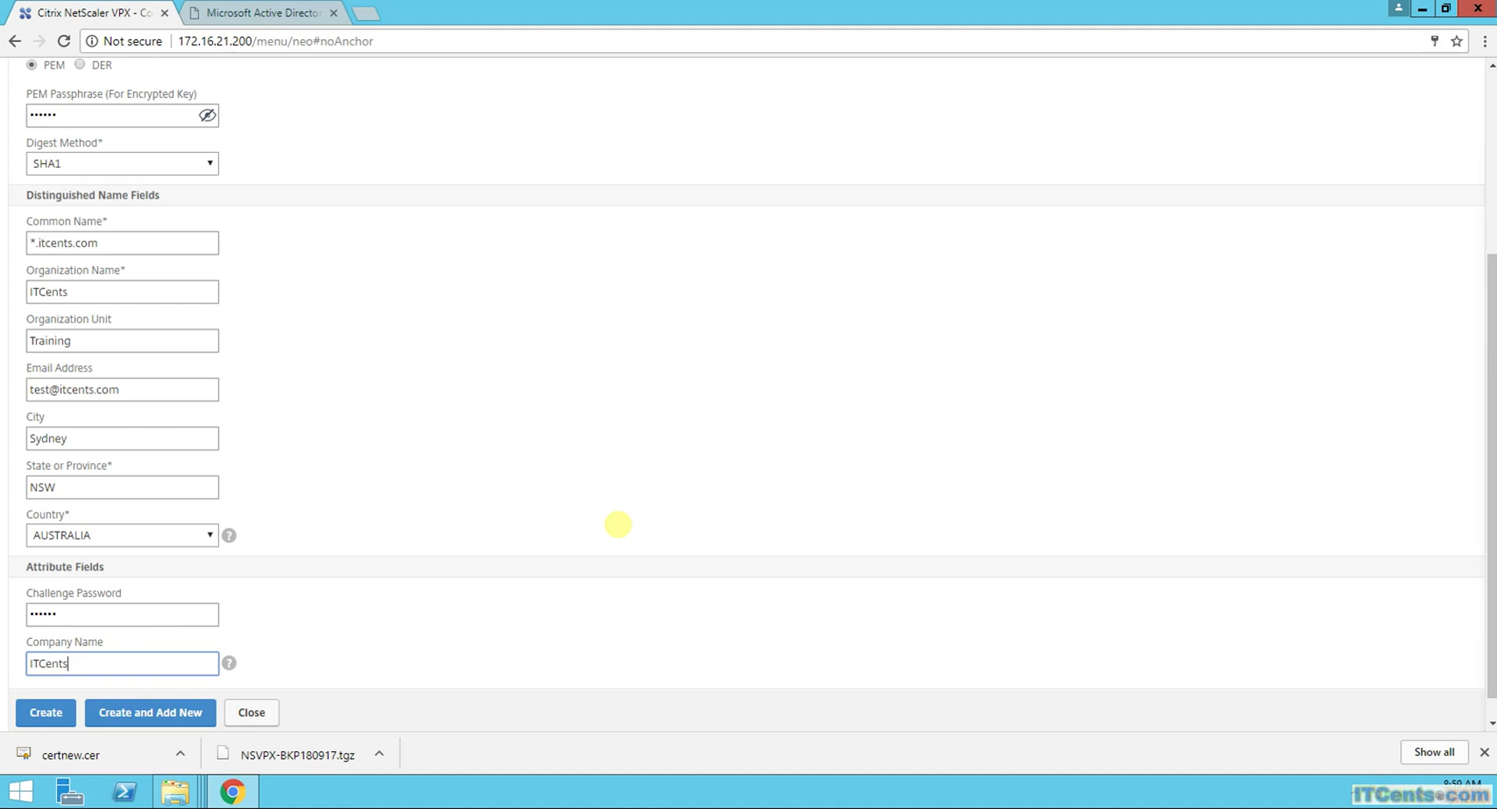
click(45, 711)
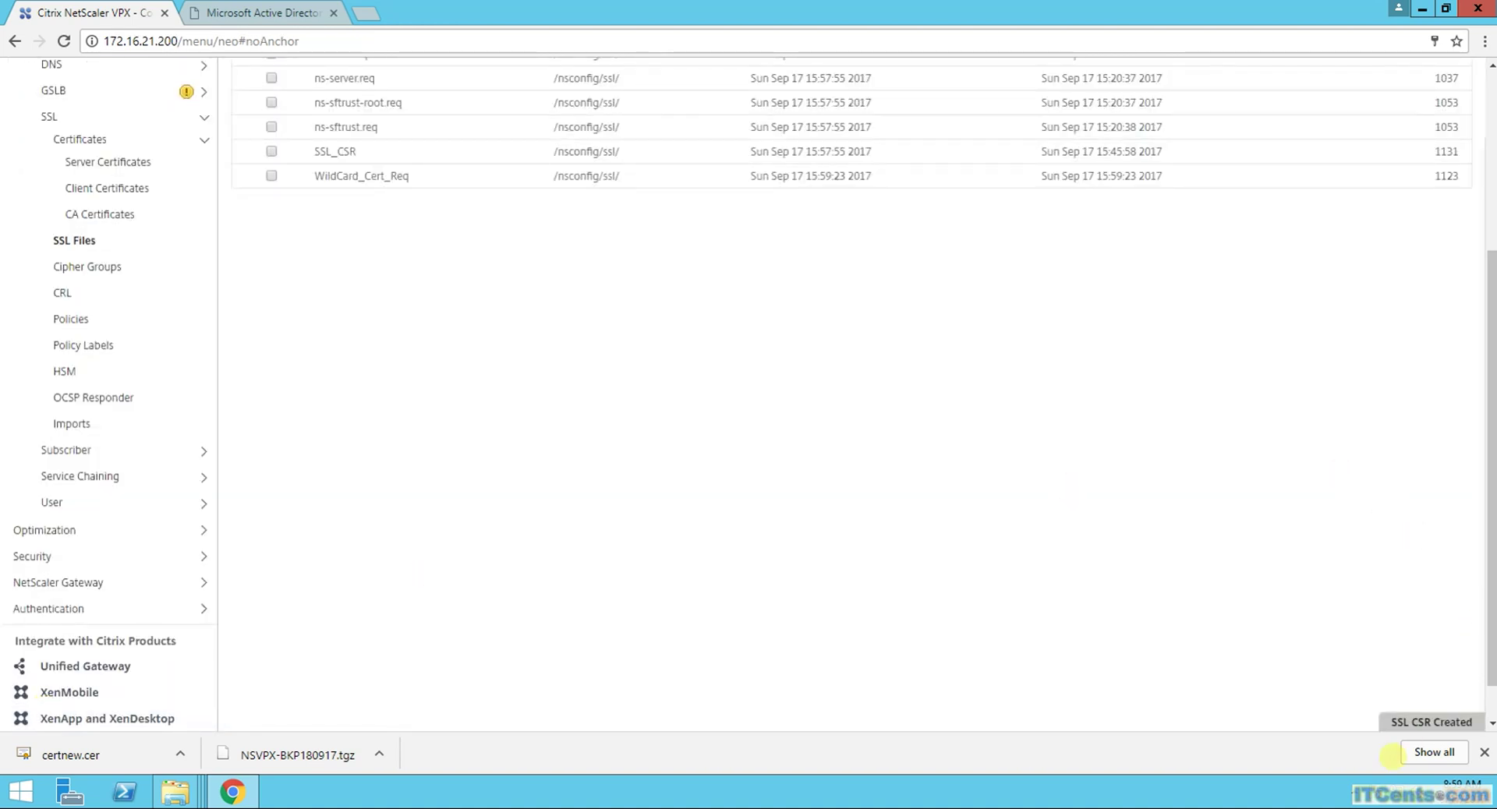
- View the WildCard_Cert_Req file from SSL's Manage Certificates / Keys / CSRs page
drag(1489, 602, 1489, 424)
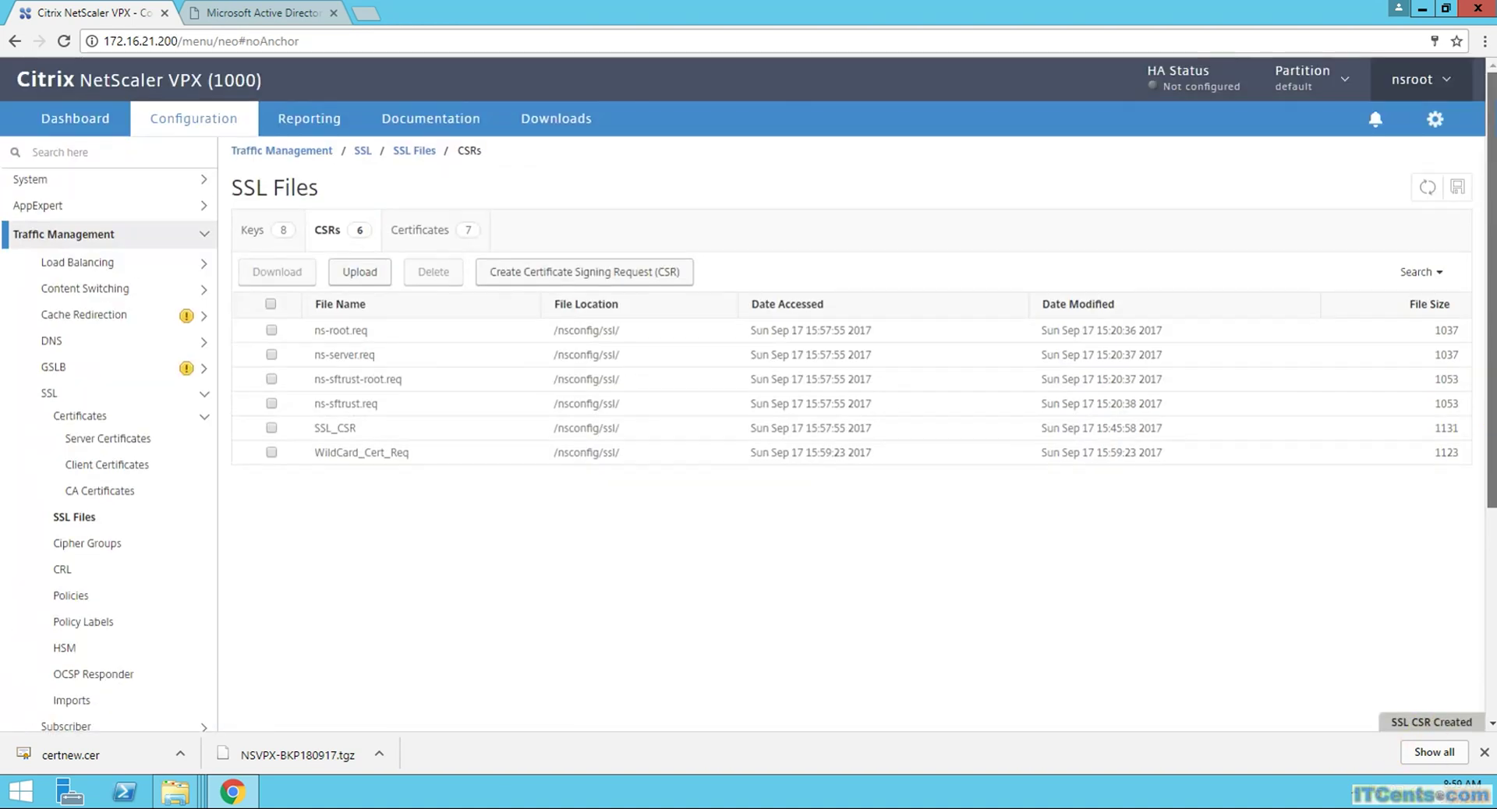
click(48, 395)
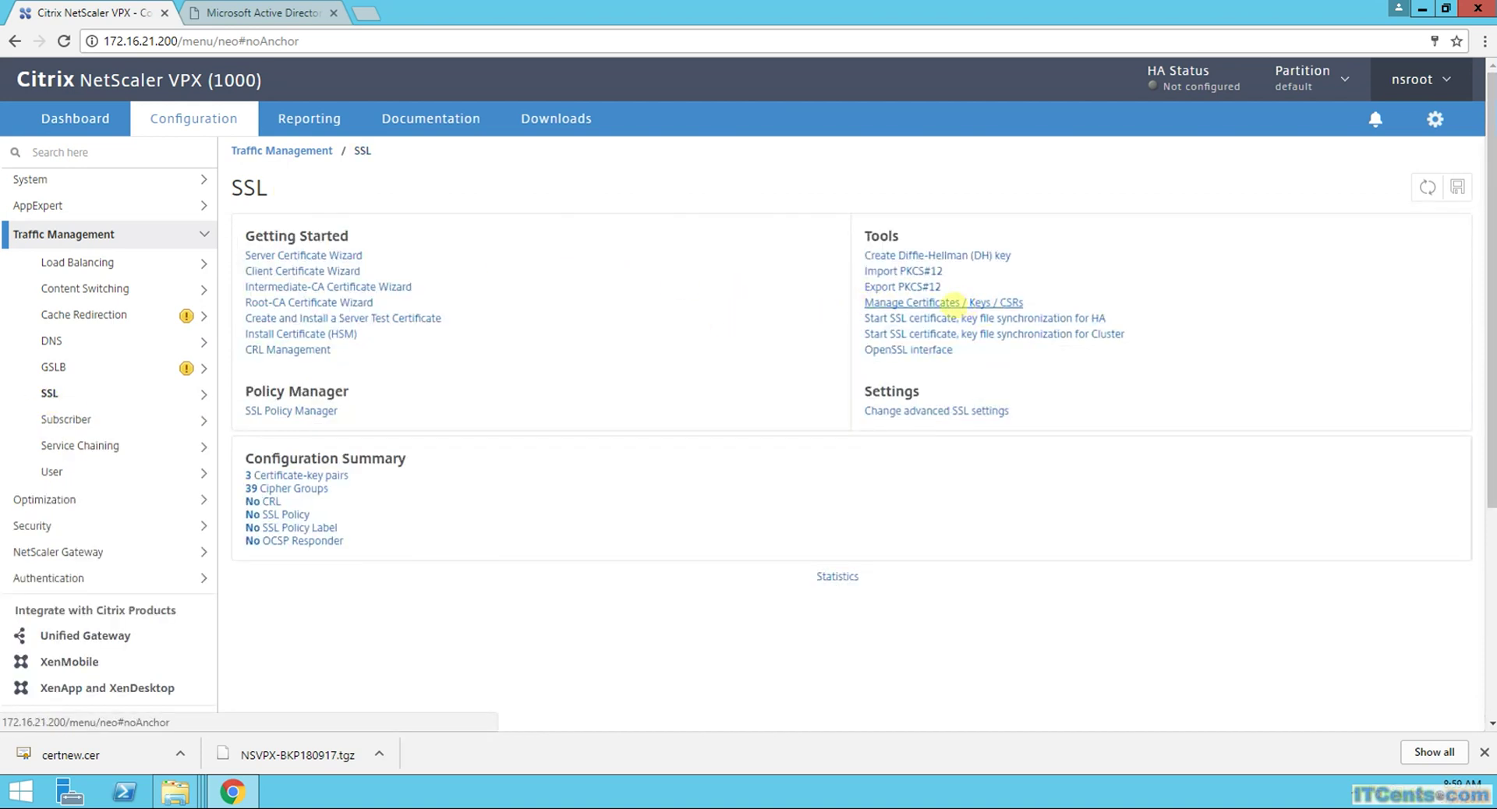
click(983, 302)
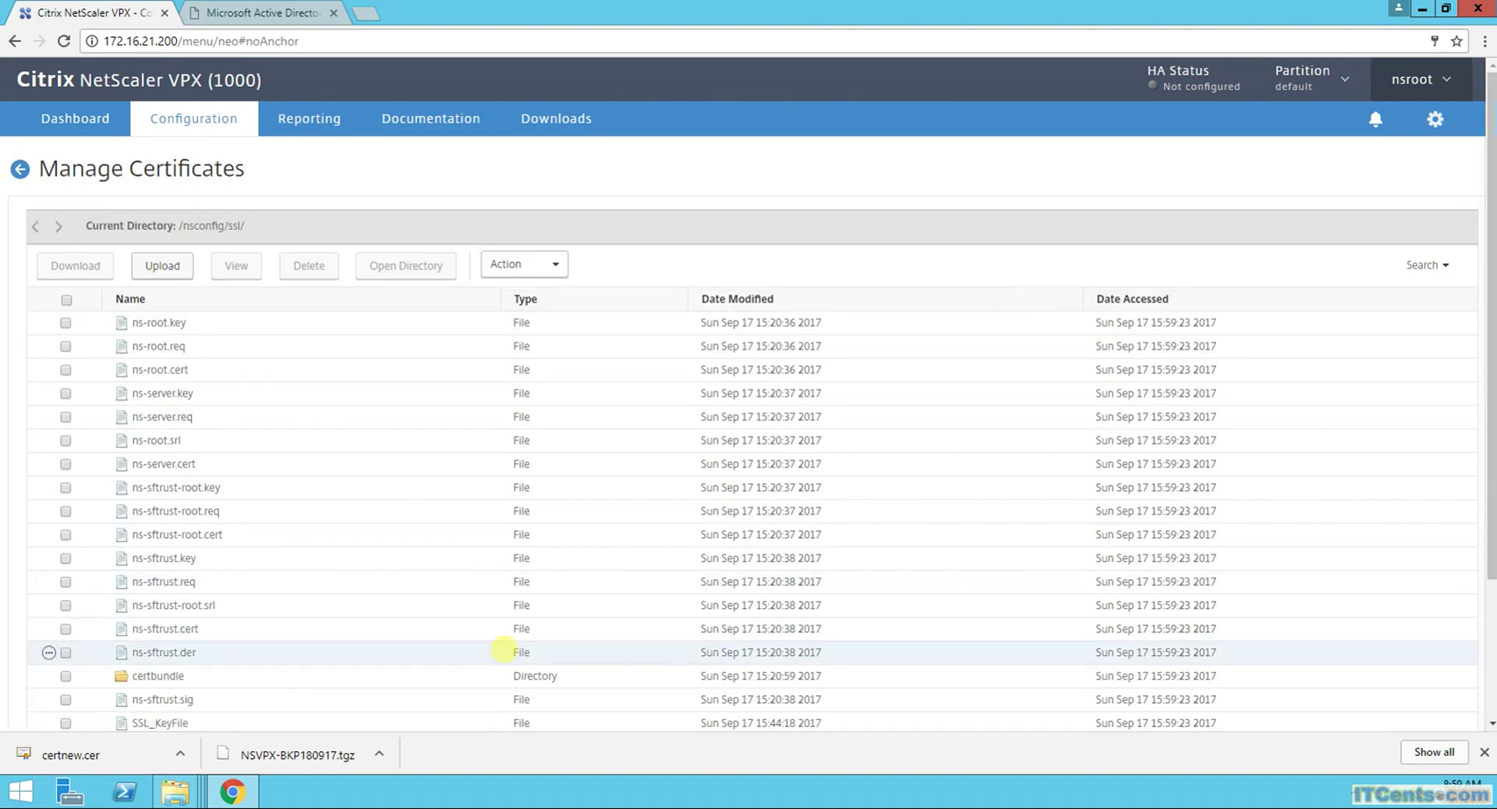
scroll(501, 647, down, 3)
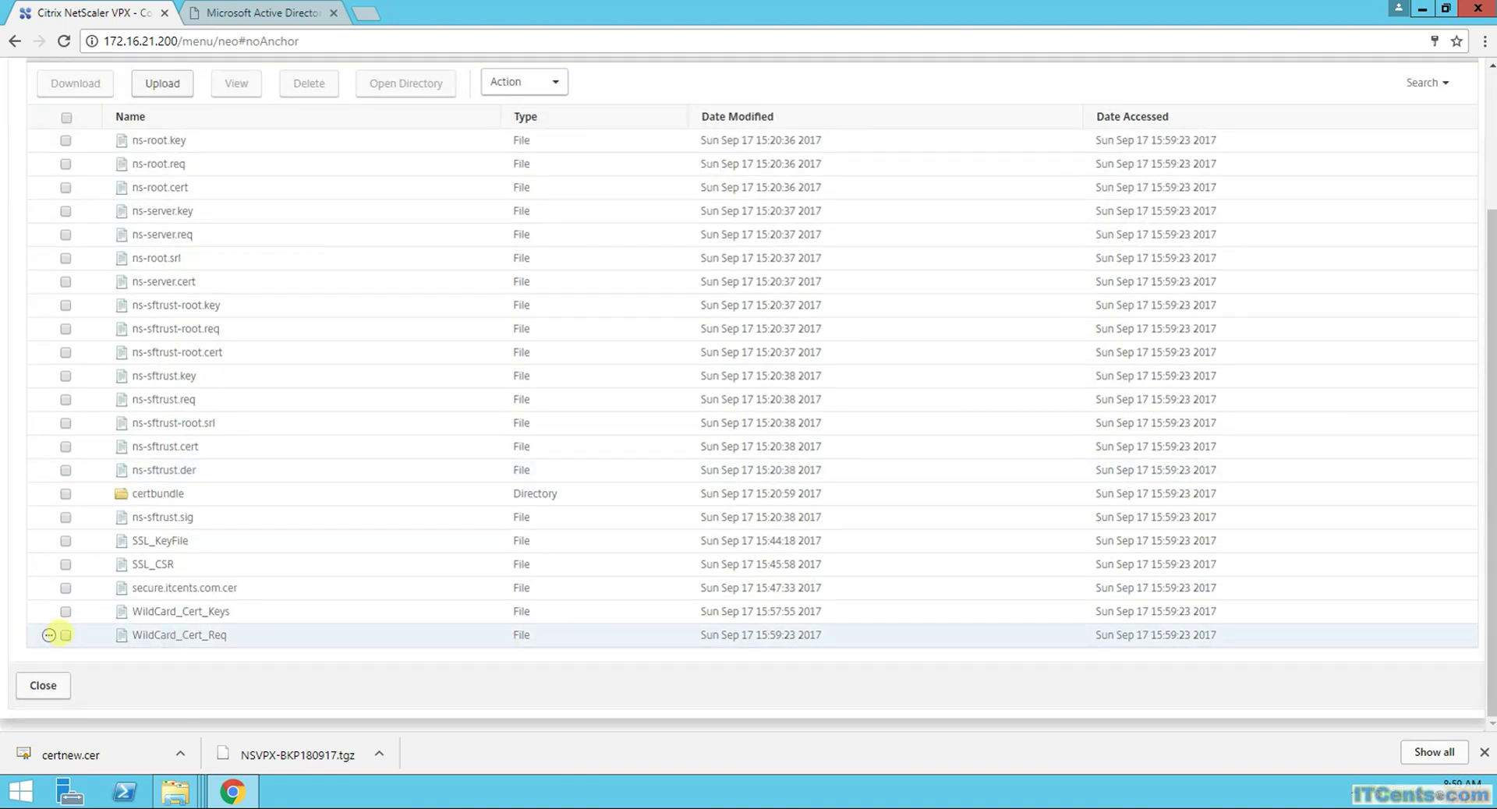
scroll(284, 534, up, 3)
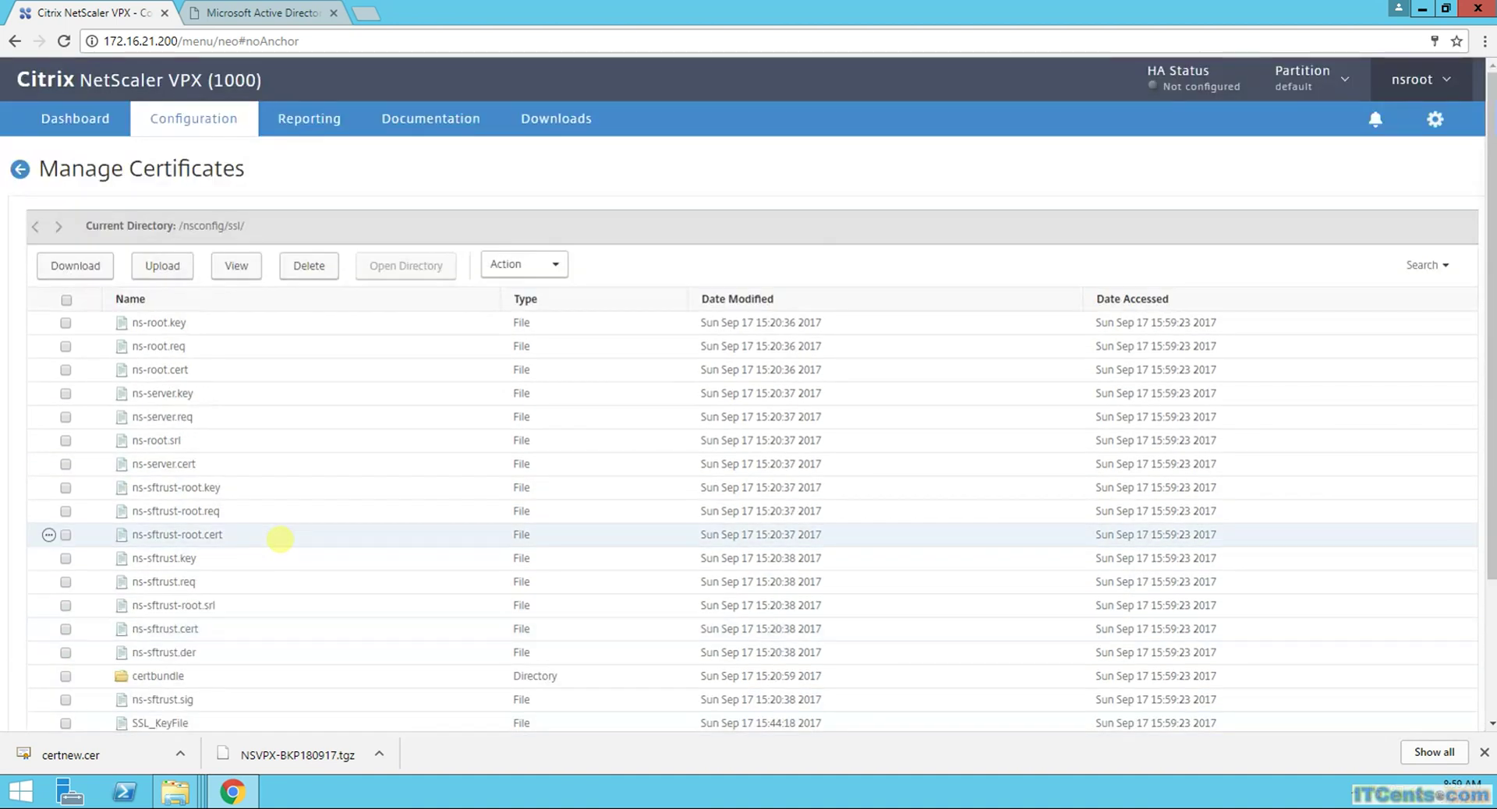
click(237, 267)
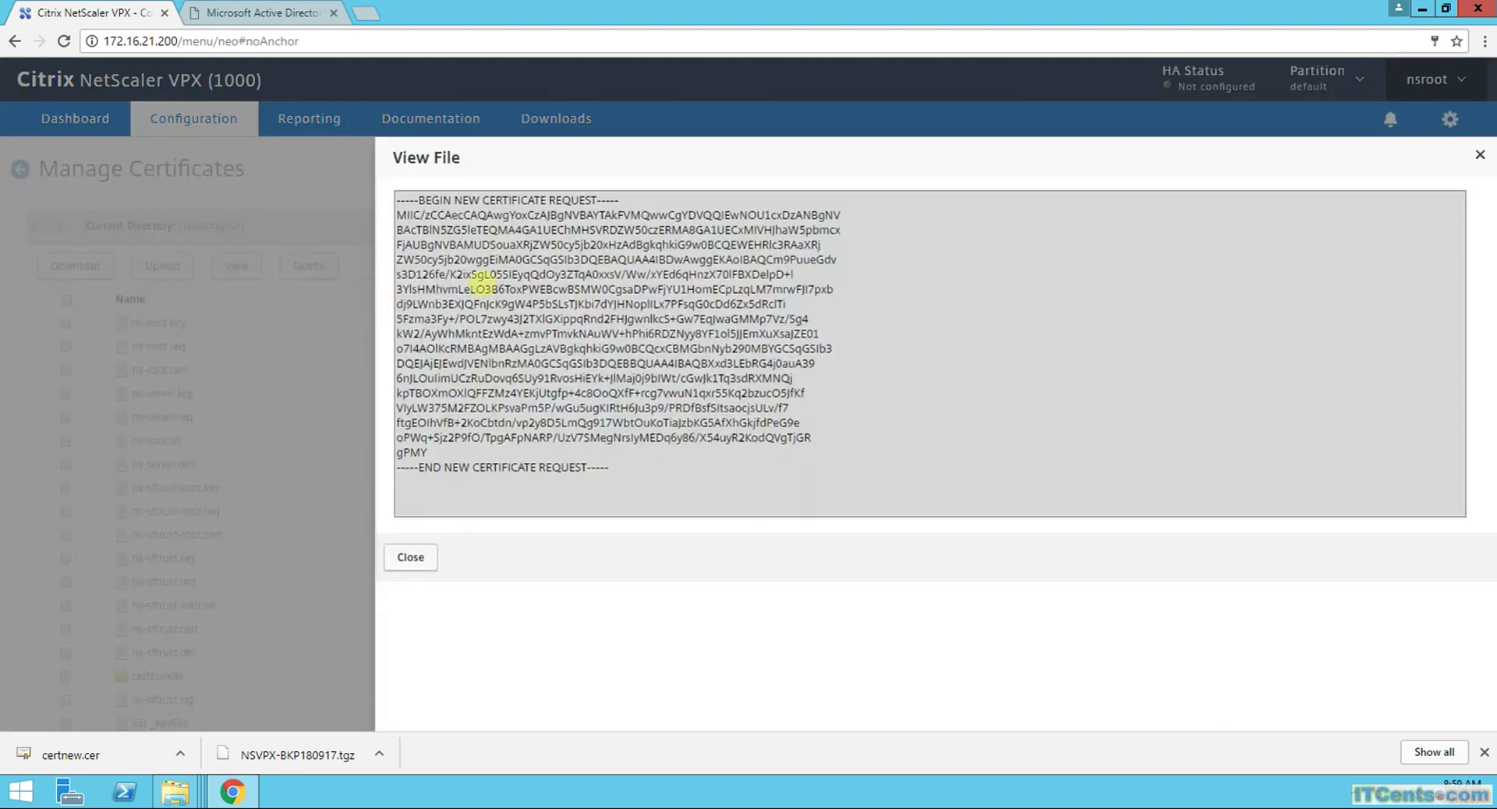
- Copy the full CSR text and return to the AD Certificate Services web page
drag(389, 199, 616, 469)
right_click(577, 329)
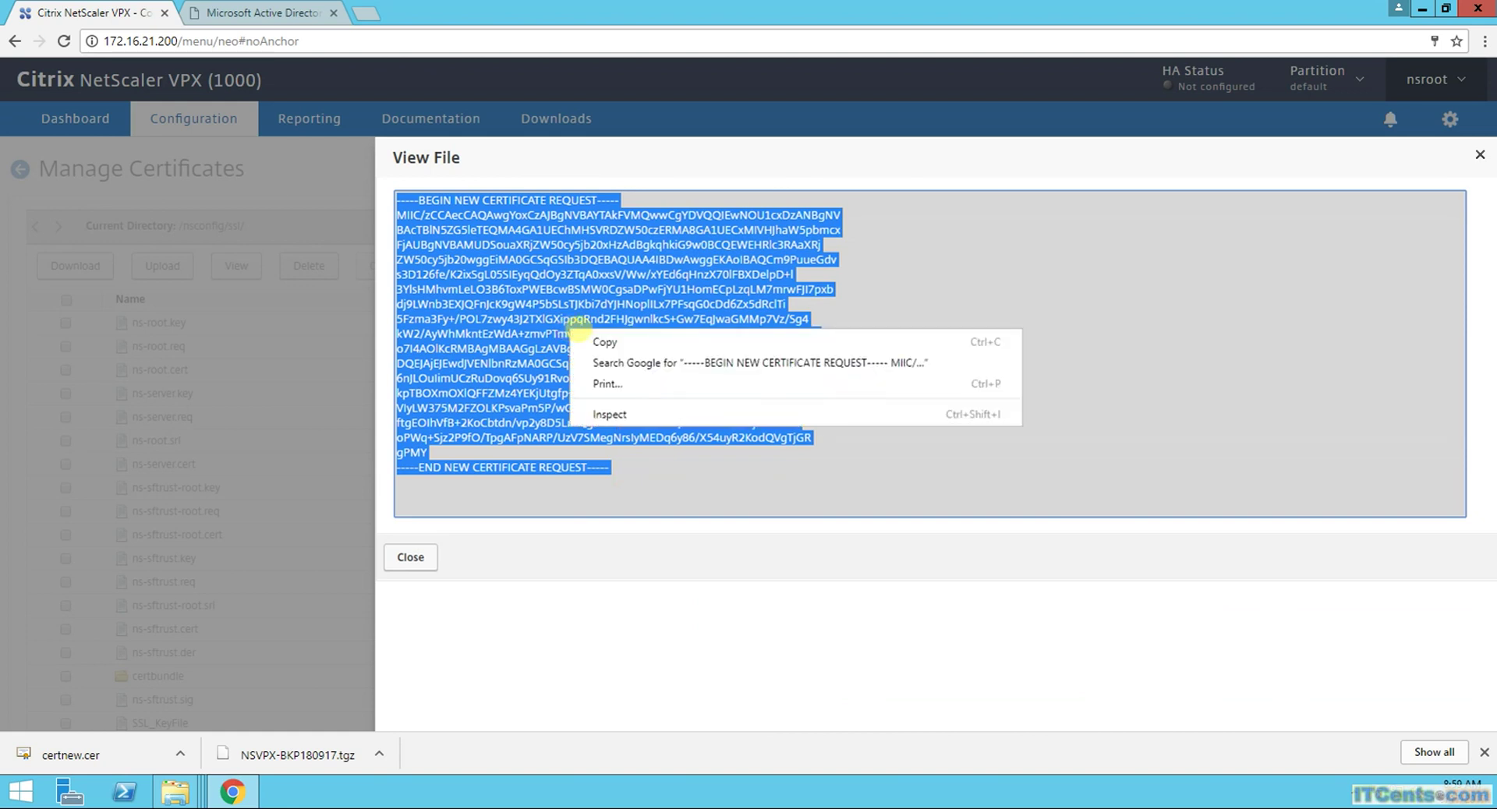
click(604, 342)
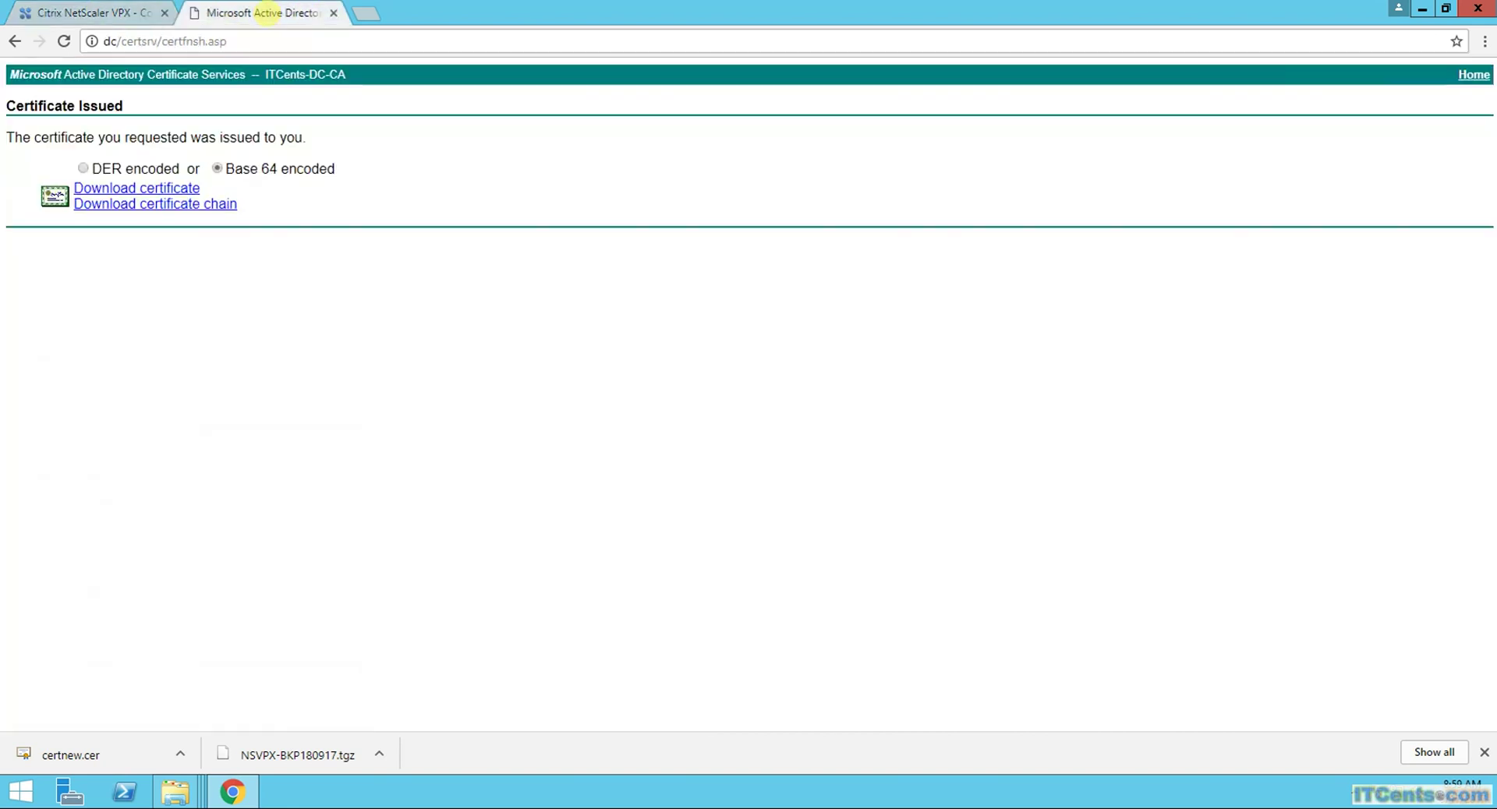
click(261, 12)
click(14, 40)
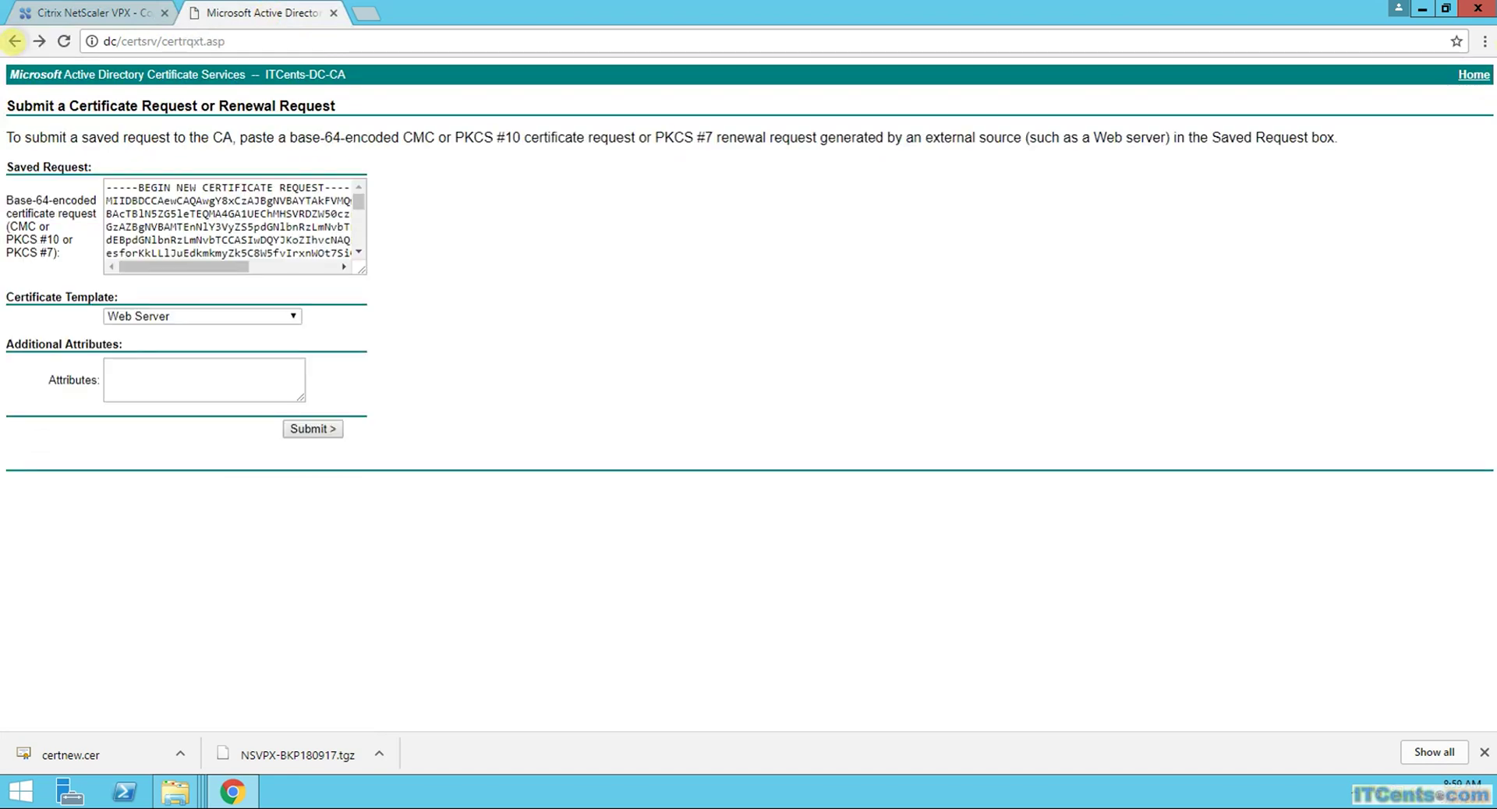
- Paste the copied CSR into a new advanced certificate request in AD Certificate Services
click(14, 41)
click(14, 41)
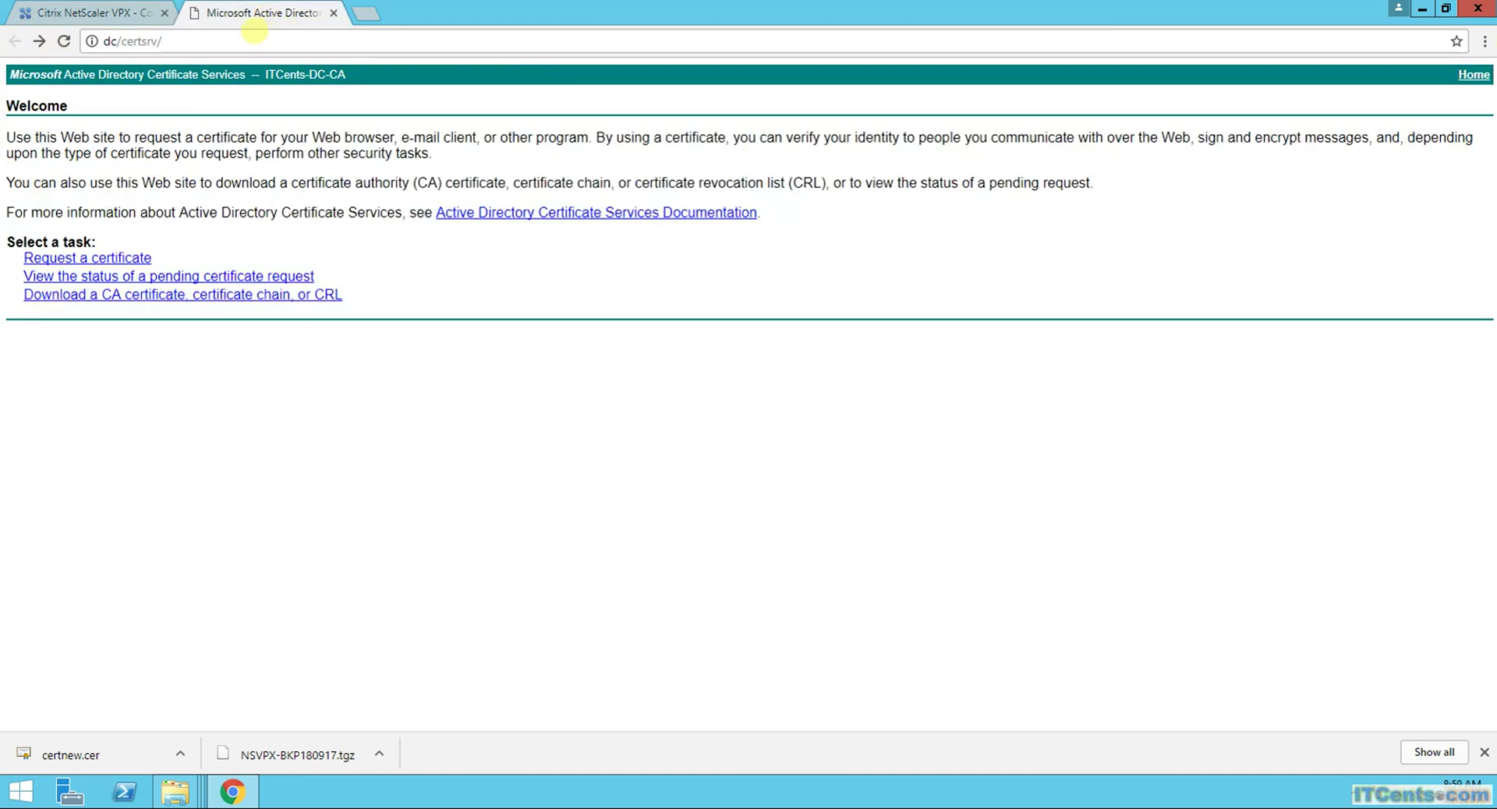
click(196, 40)
click(197, 41)
click(118, 255)
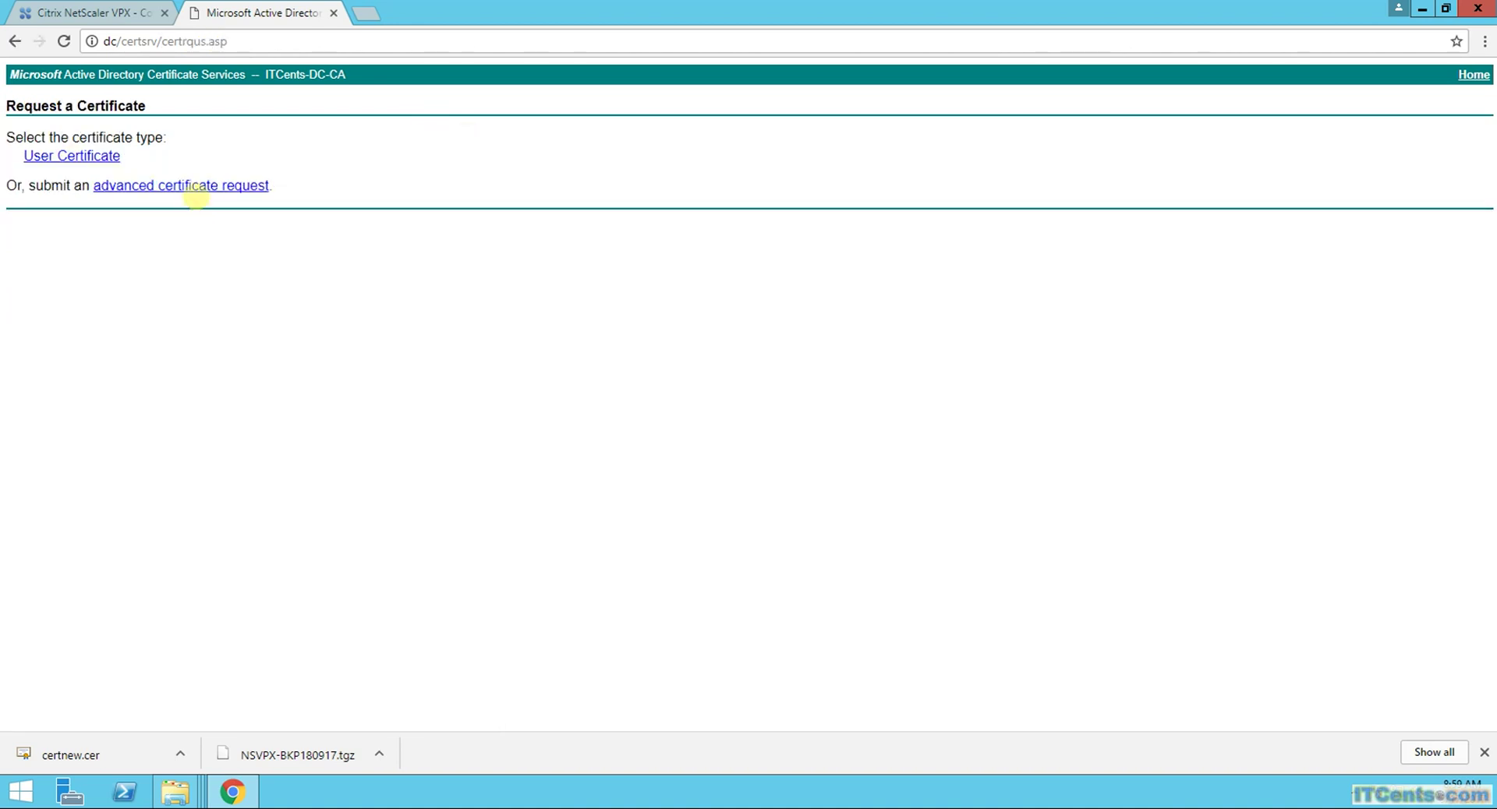
click(201, 185)
right_click(125, 189)
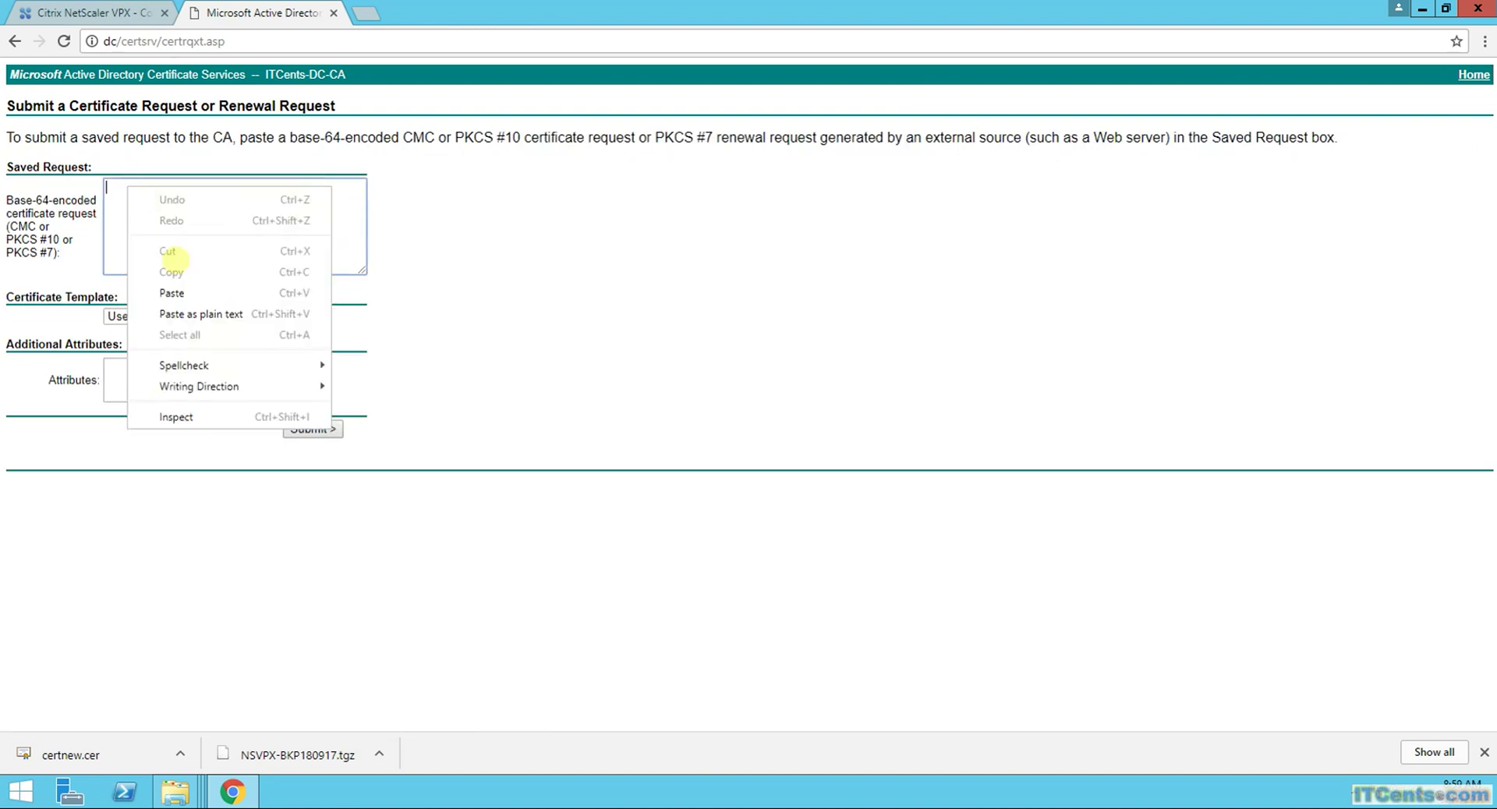
click(172, 292)
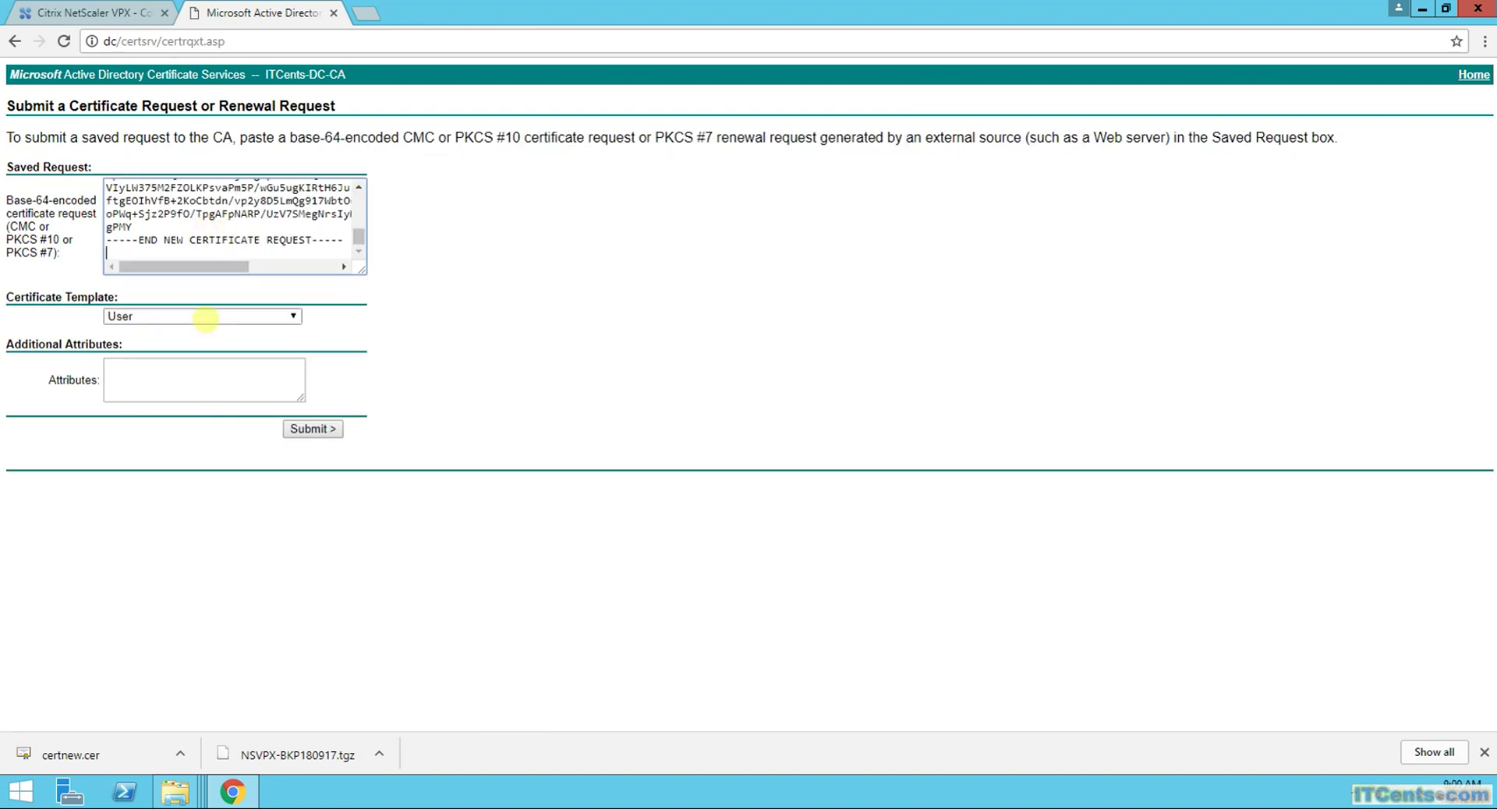
- Submit with the Web Server template, download the Base 64 certificate, and show it in its folder
click(204, 316)
click(144, 389)
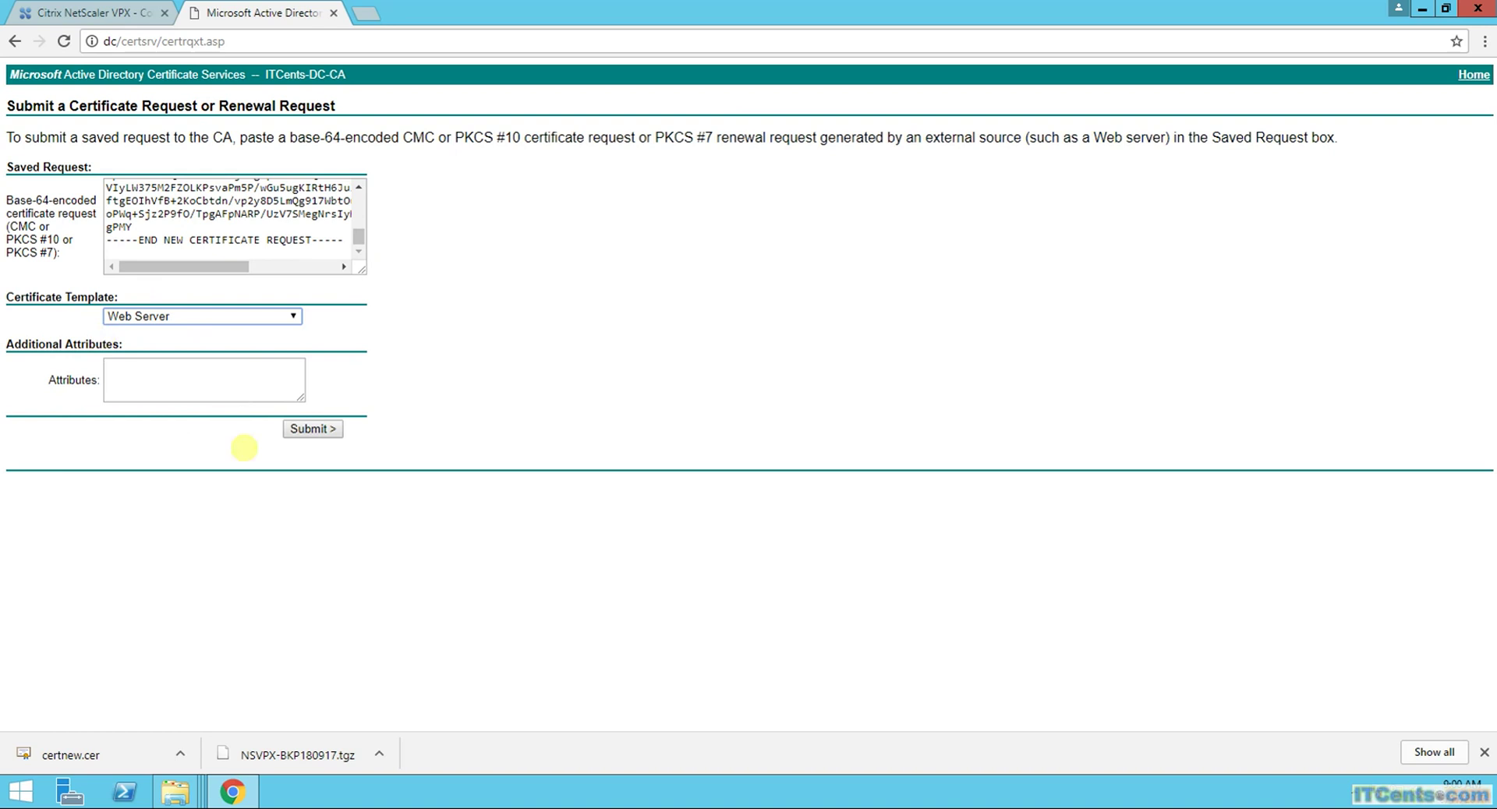
click(312, 429)
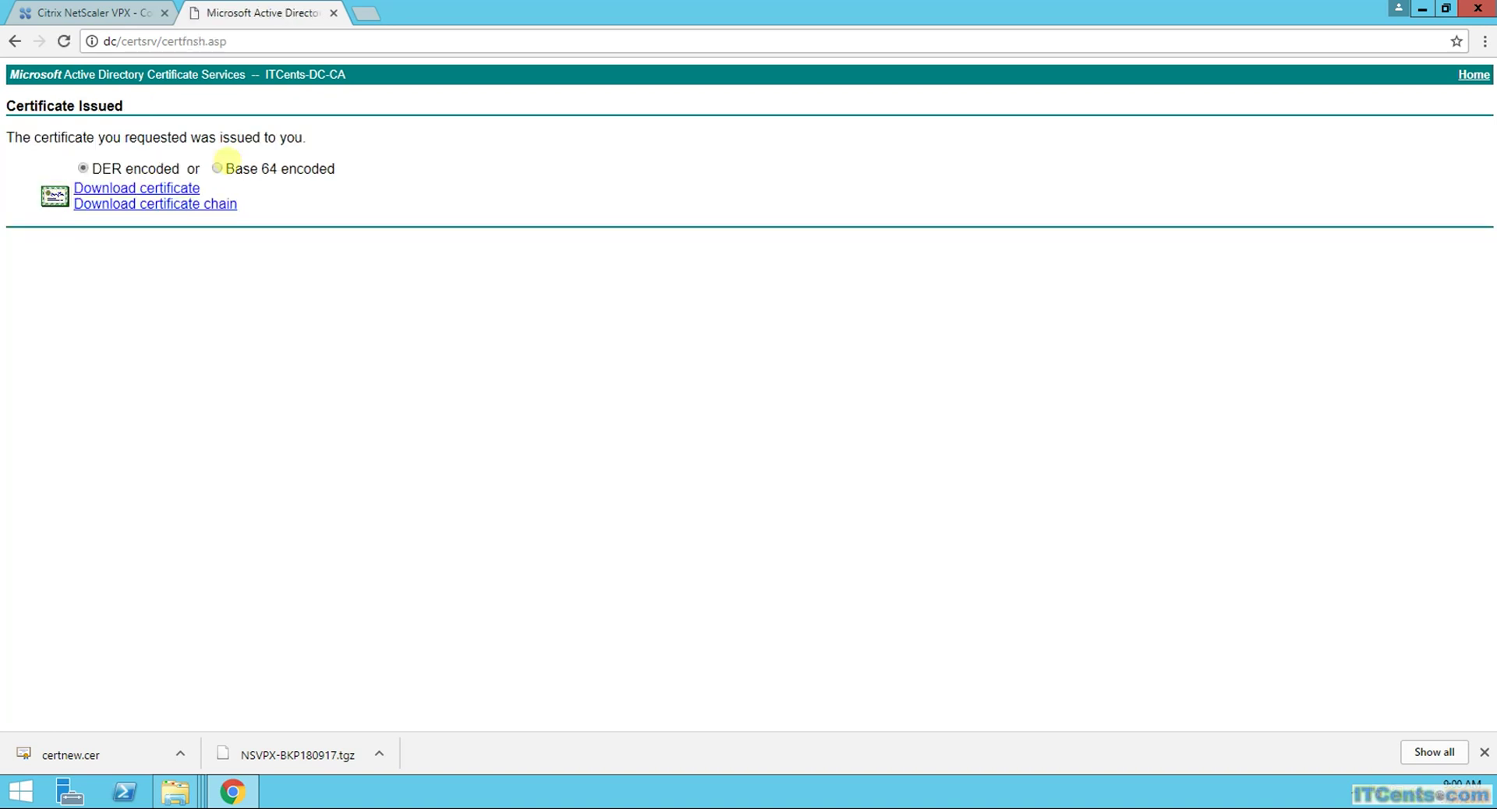
click(142, 190)
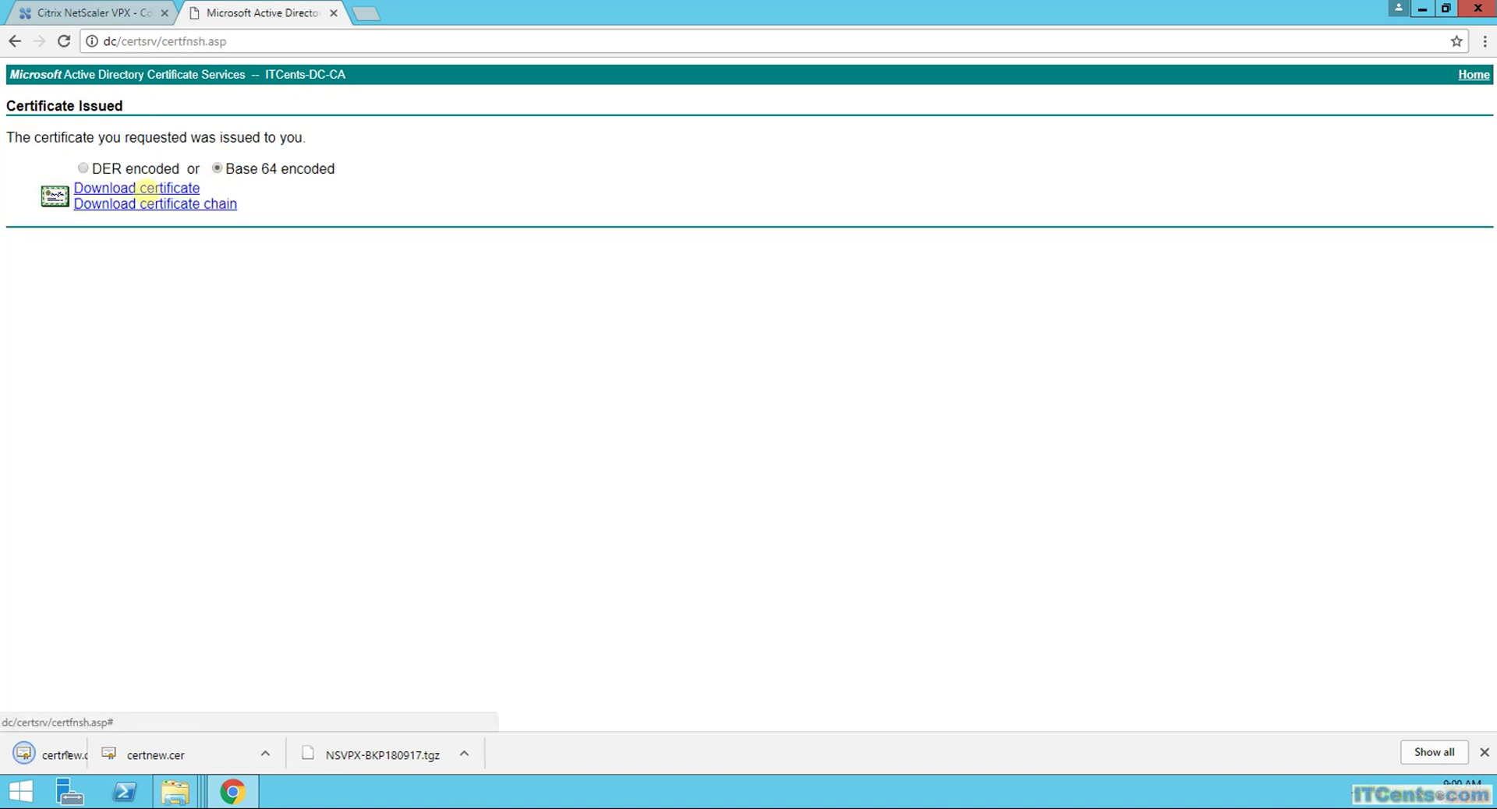
click(180, 753)
click(201, 695)
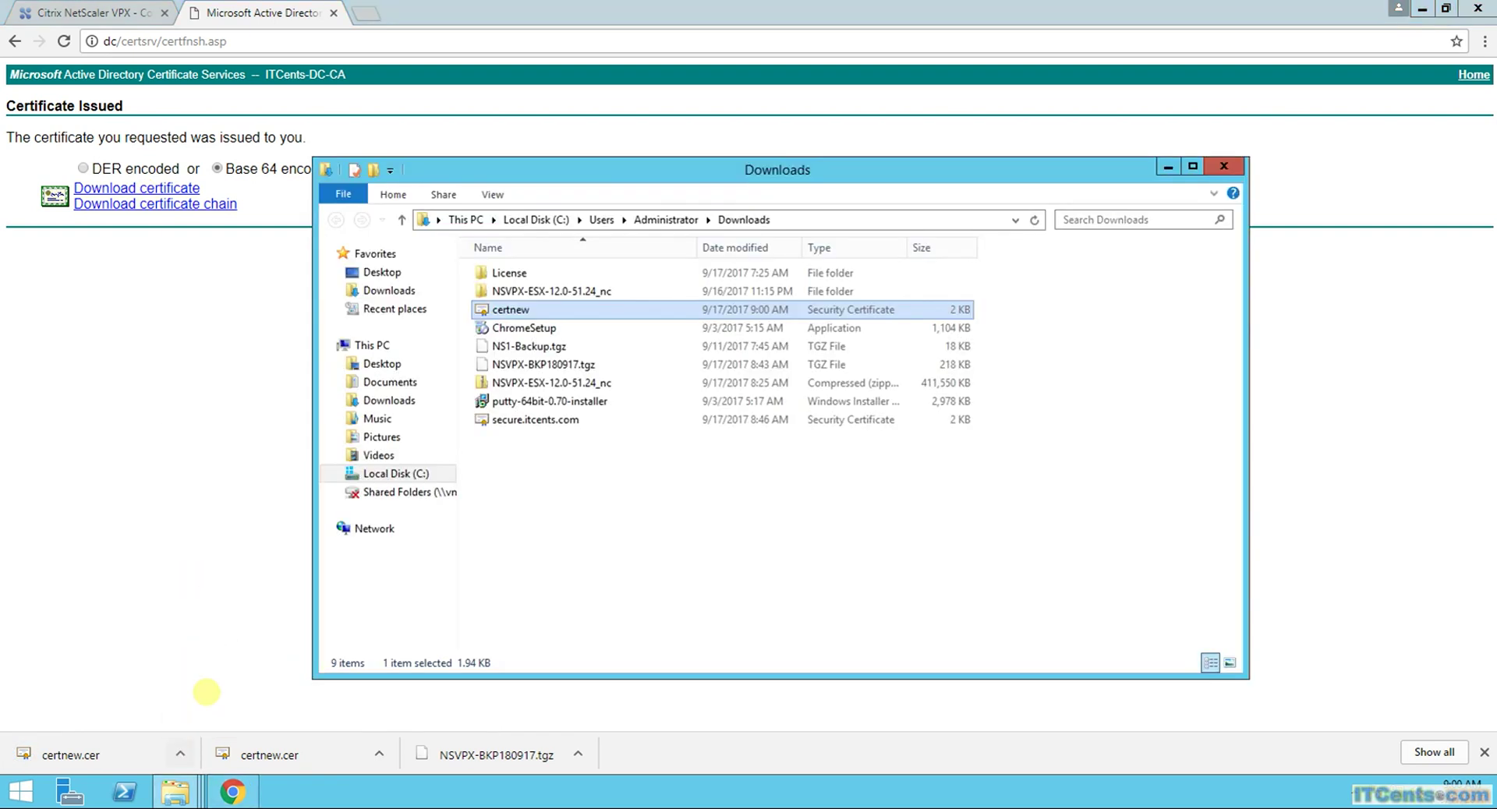
- Rename the downloaded certnew certificate to wildcard.itcents.com
right_click(515, 310)
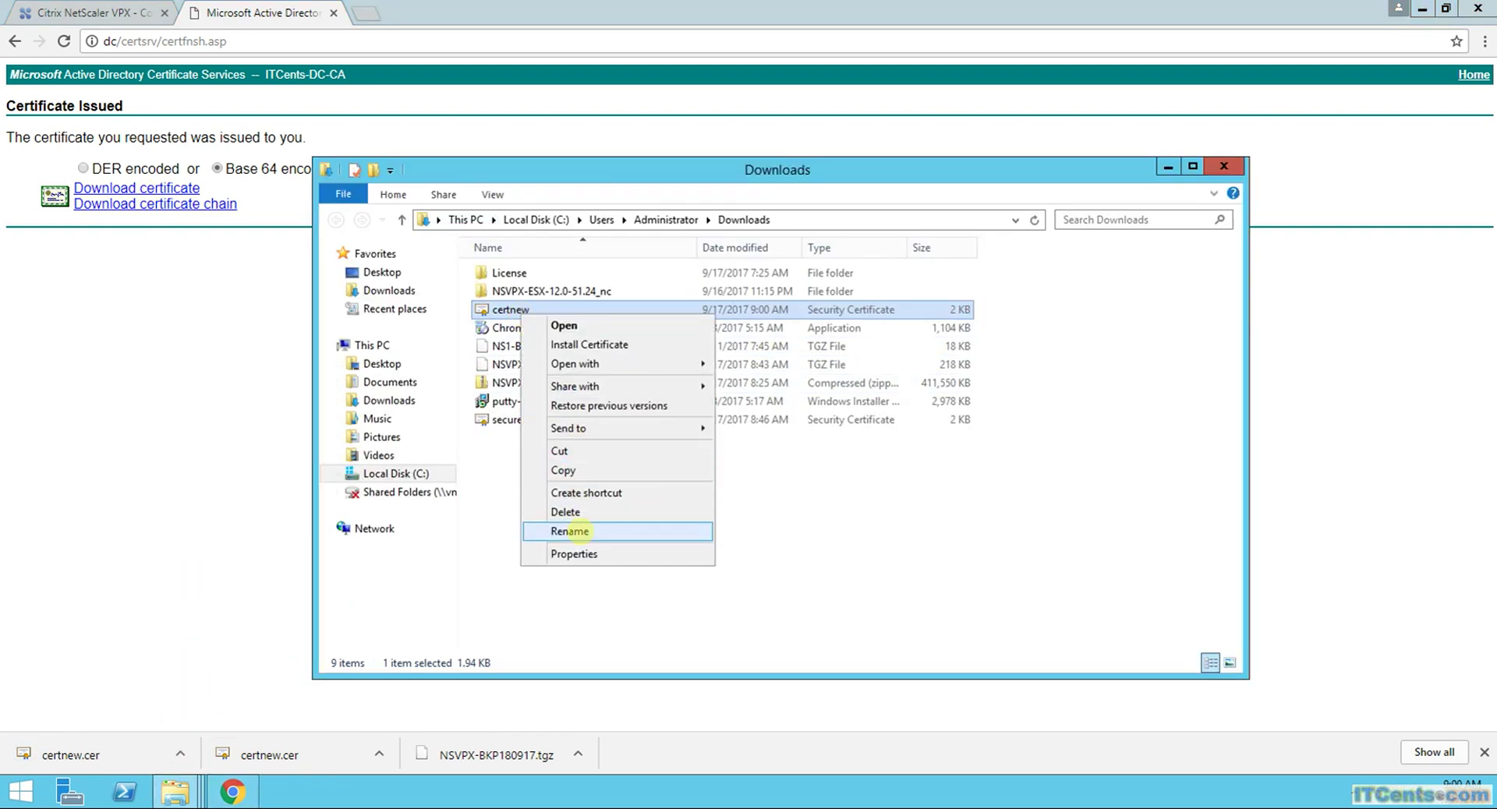
click(613, 522)
text(wild)
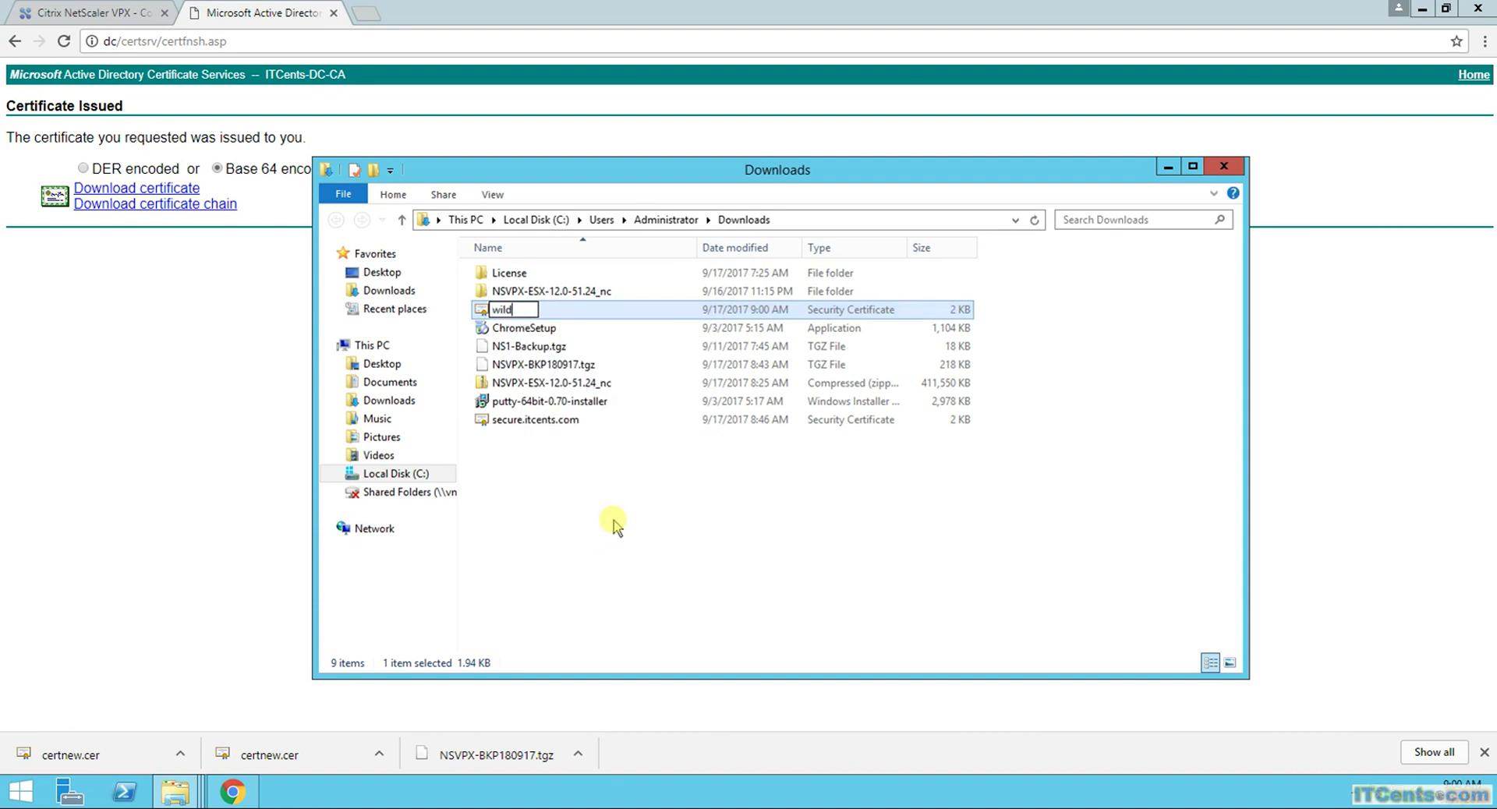
text(card.itcents.com)
click(616, 526)
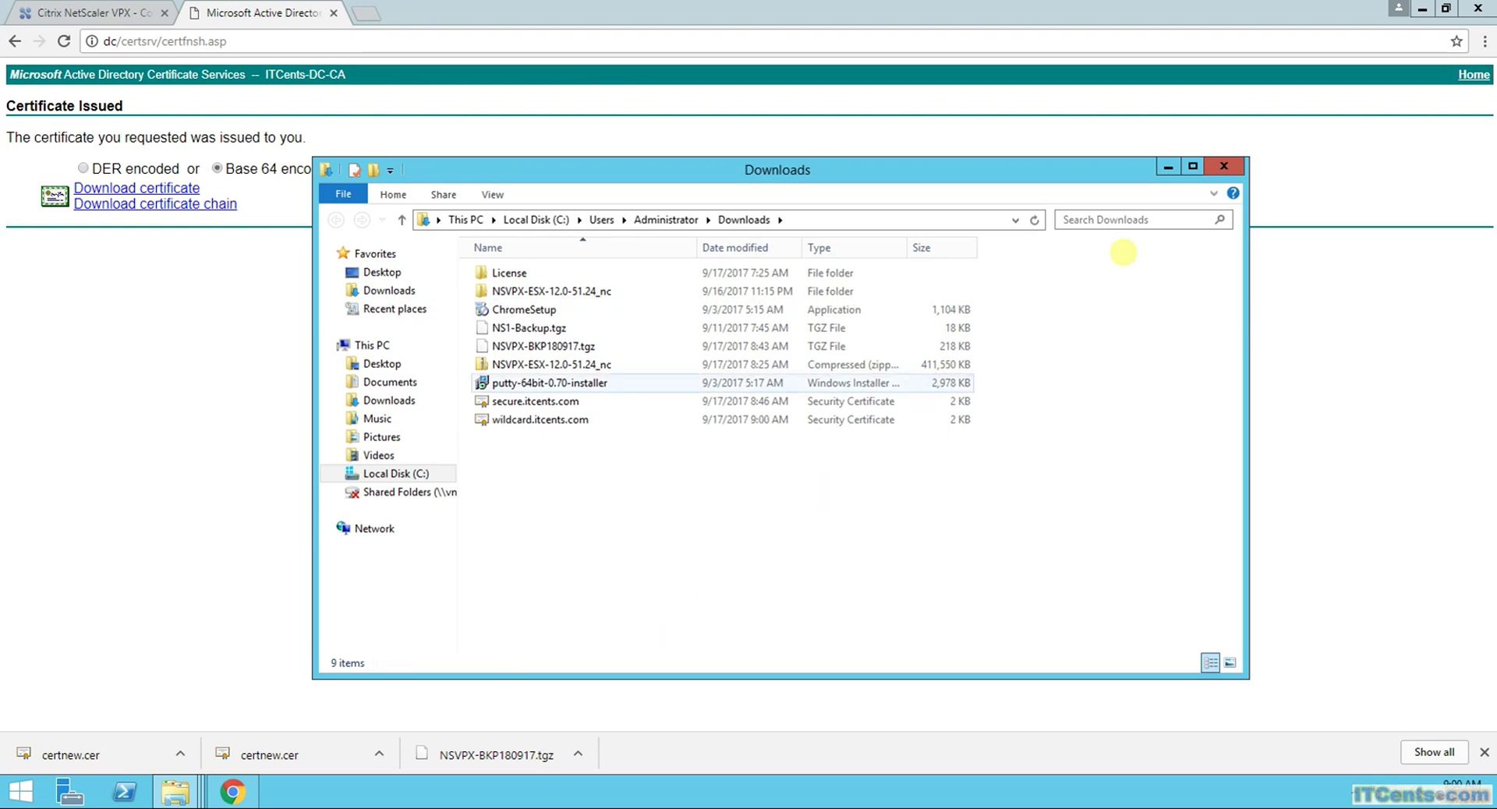
- Return to the NetScaler page and close the CSR text viewer
click(1168, 166)
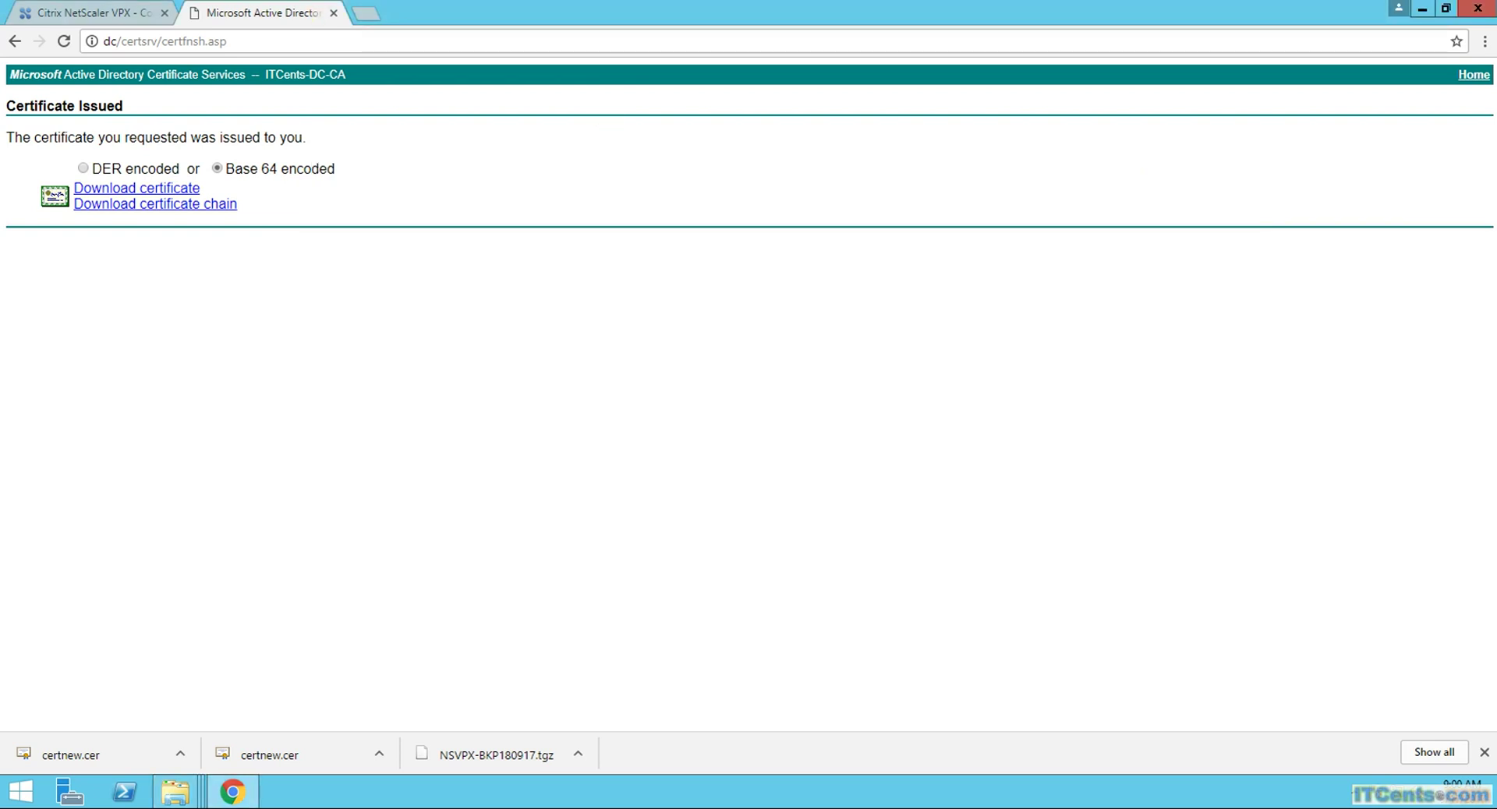
click(94, 12)
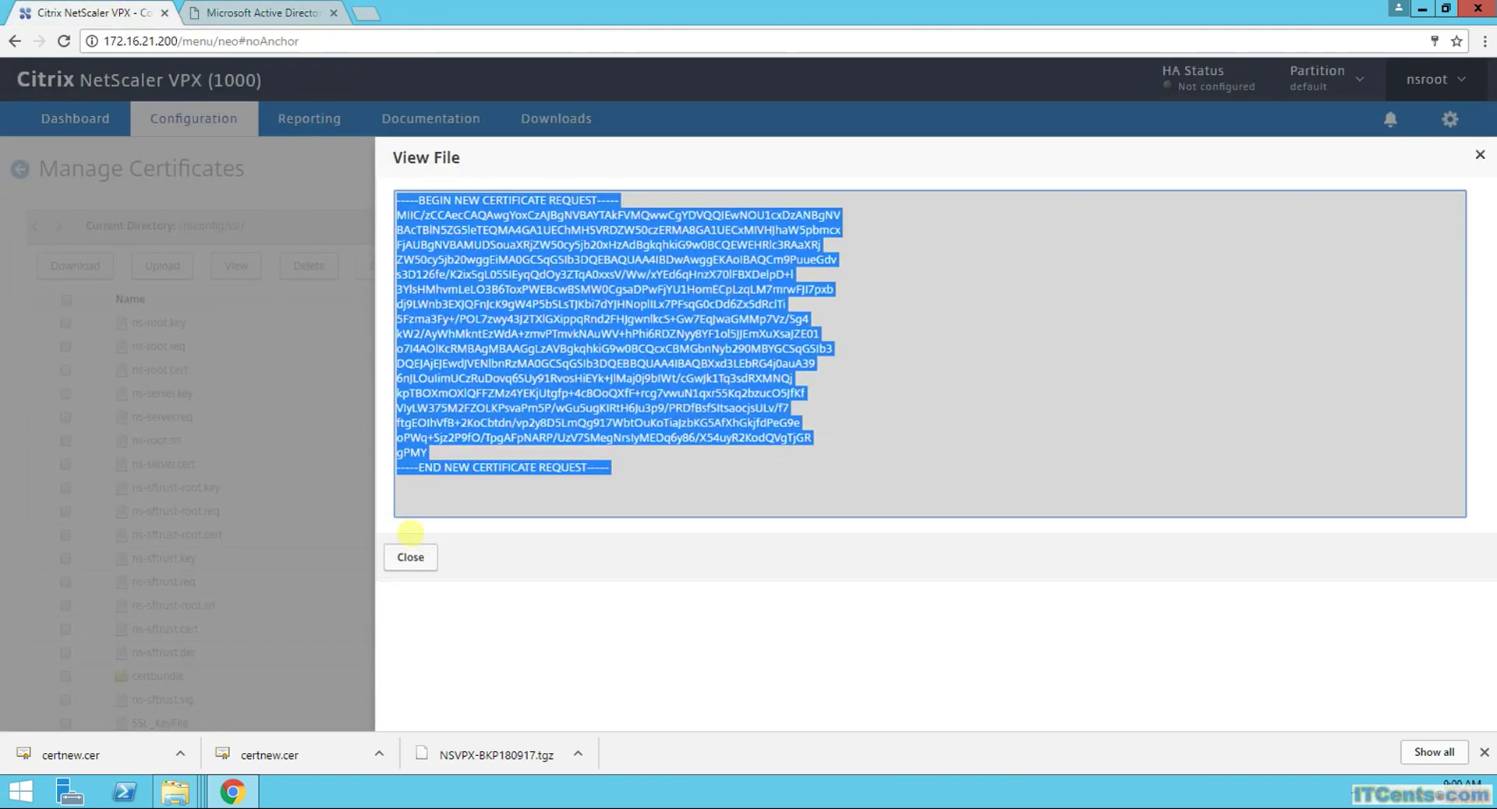
click(410, 557)
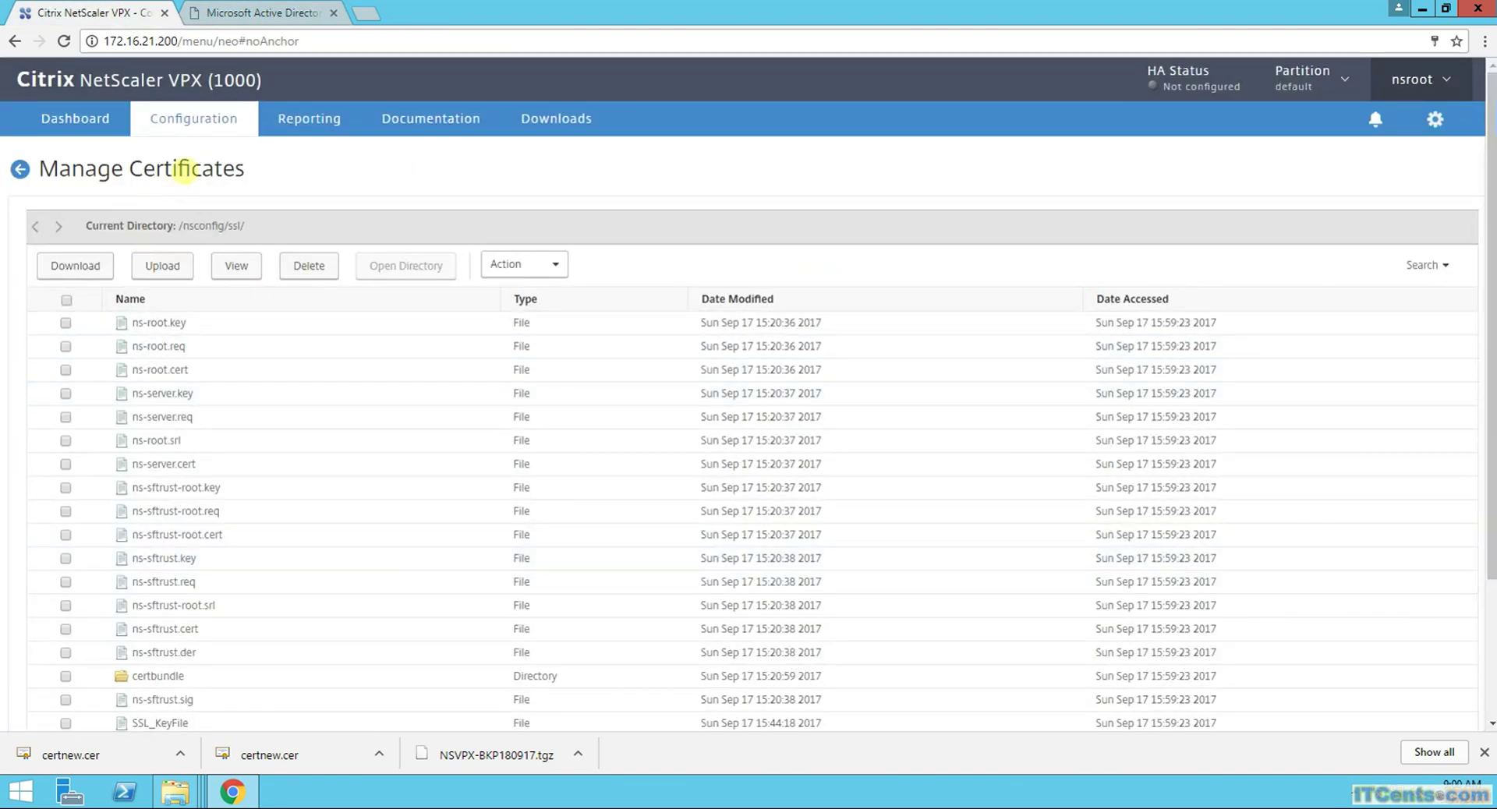
- Start installing a new server certificate named Wildcard_Cert
click(20, 169)
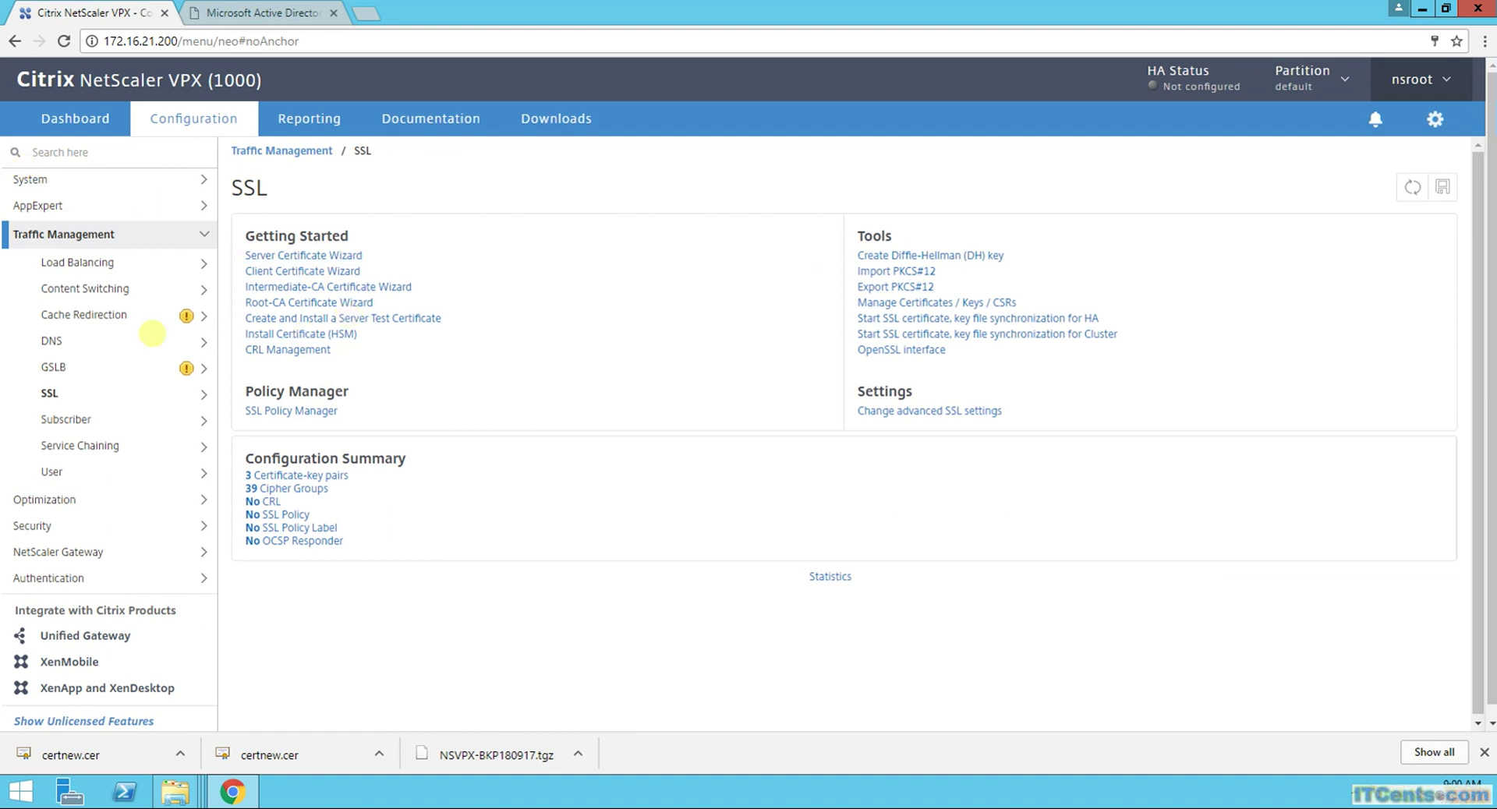
click(49, 393)
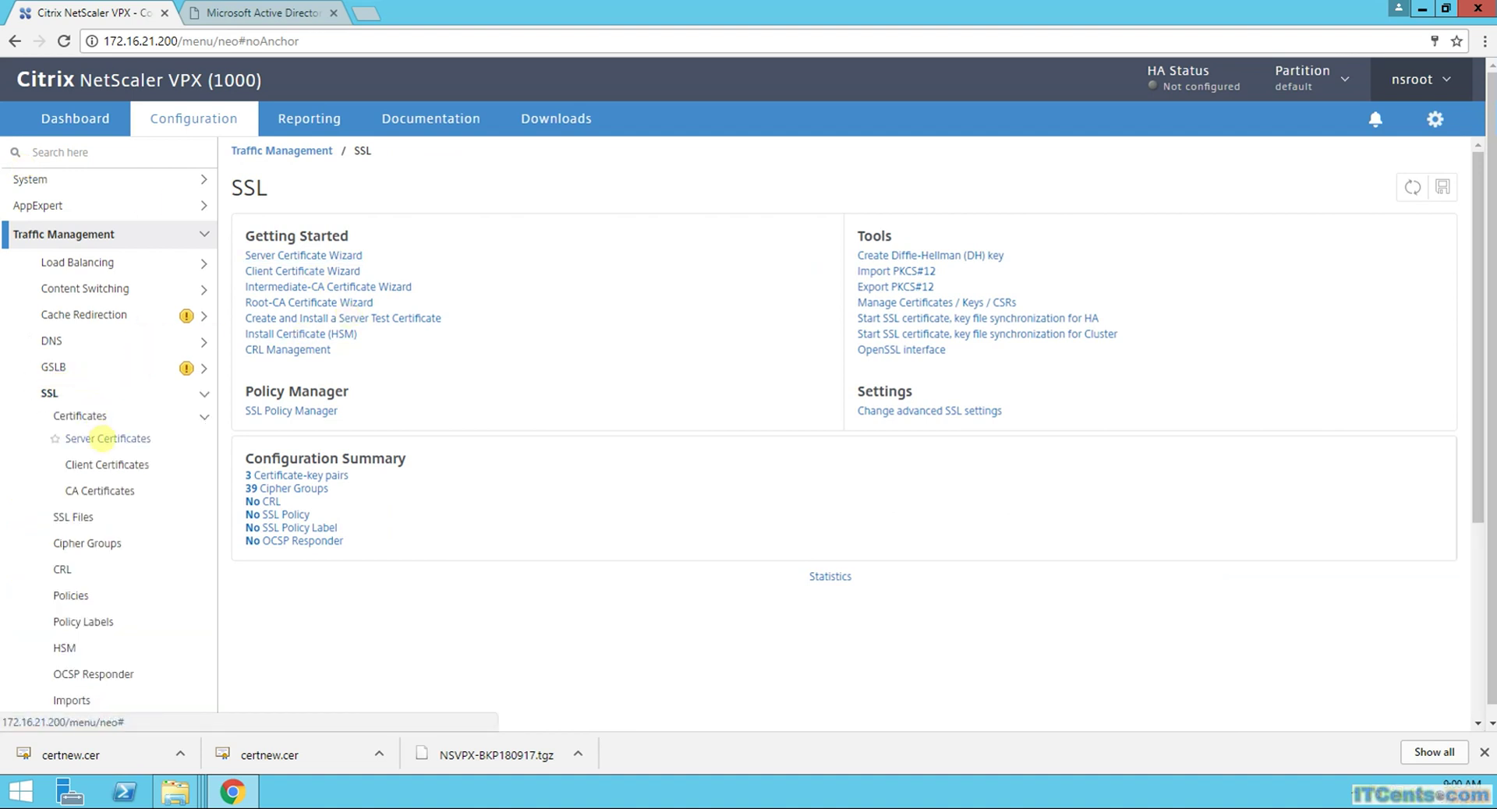
click(102, 438)
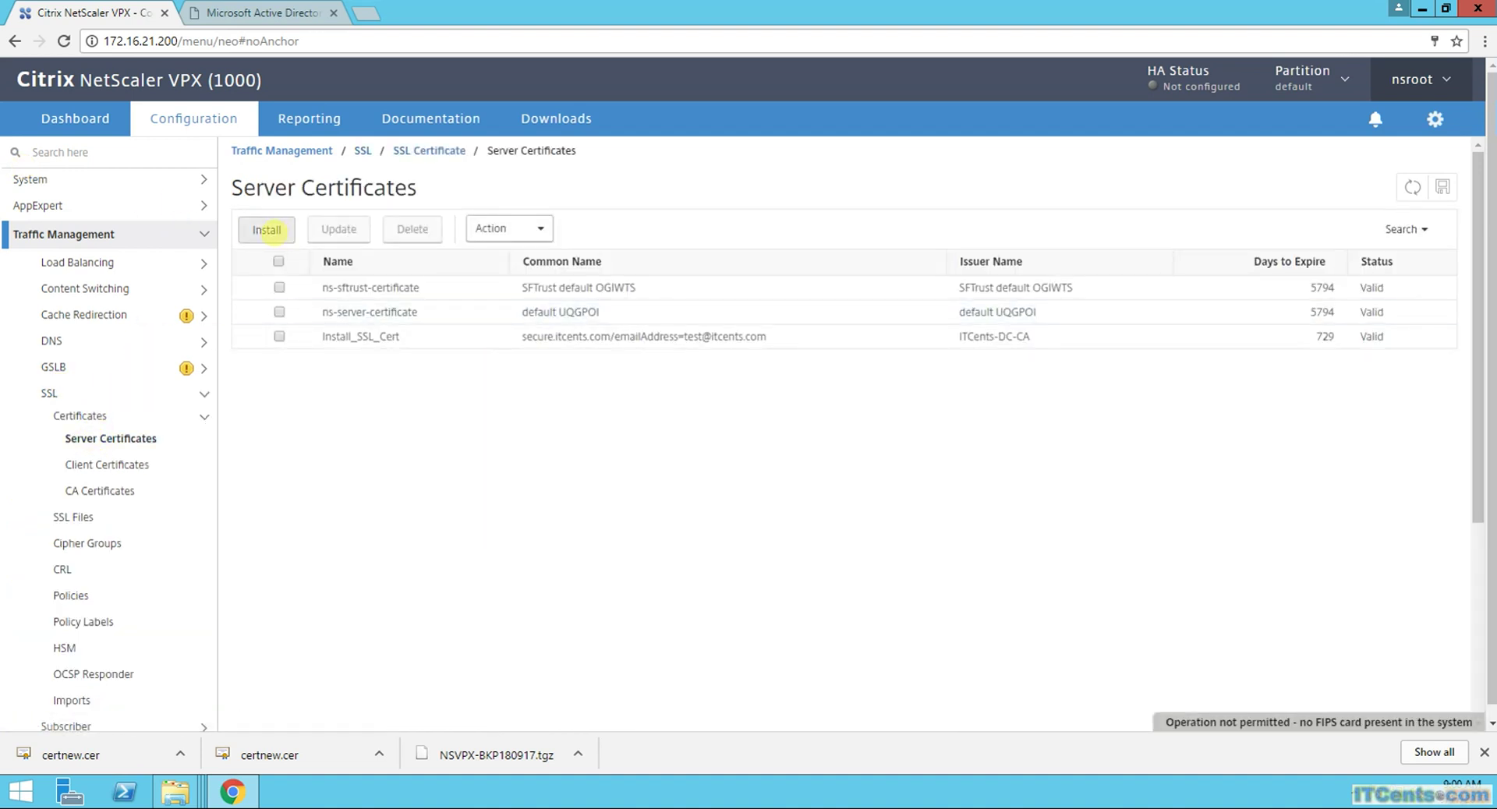
click(266, 230)
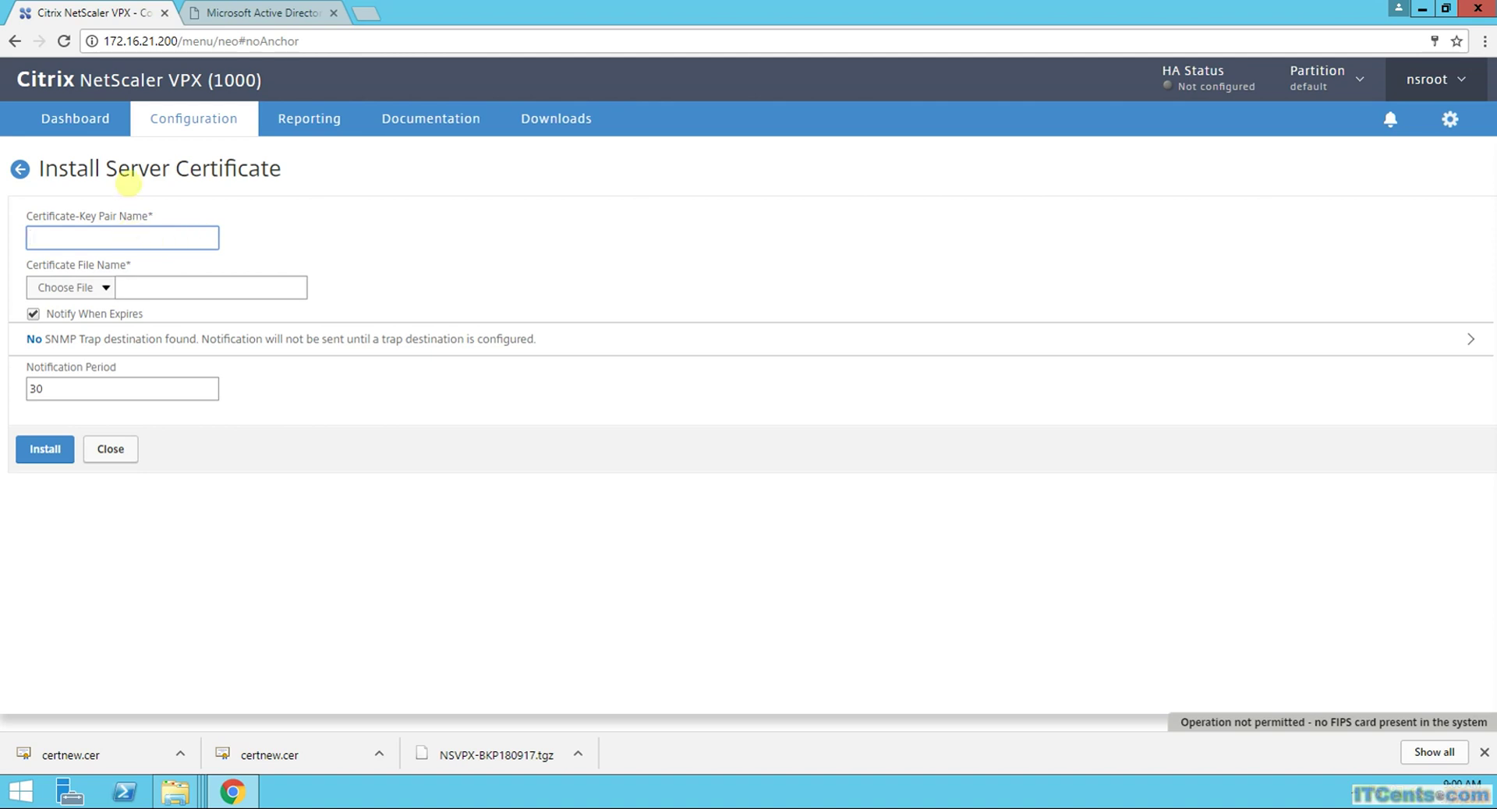
text(Wildcard_Cer)
- Upload wildcard.itcents.com.cer to the appliance and use it as the certificate file
click(67, 286)
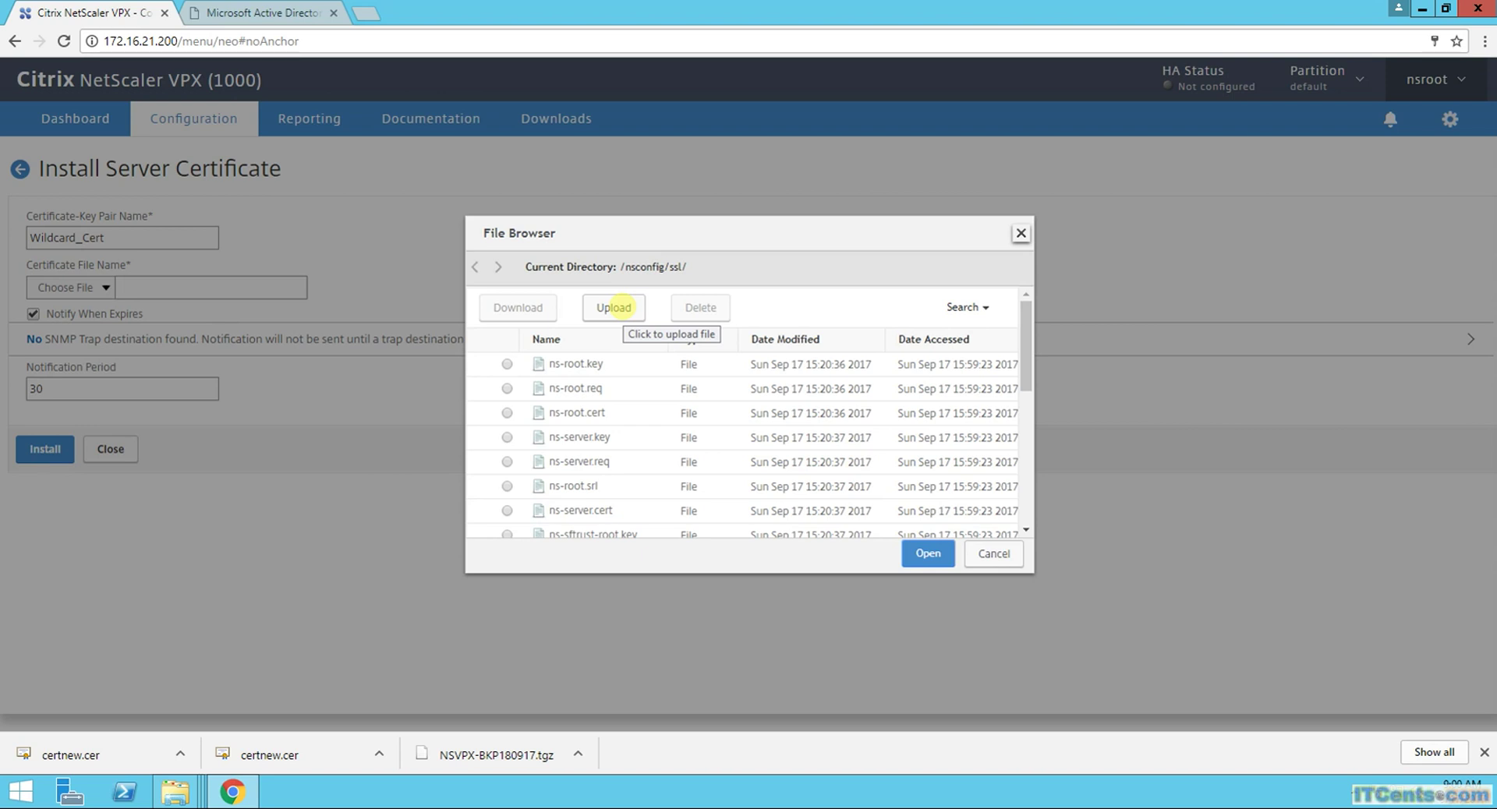
click(614, 307)
click(227, 269)
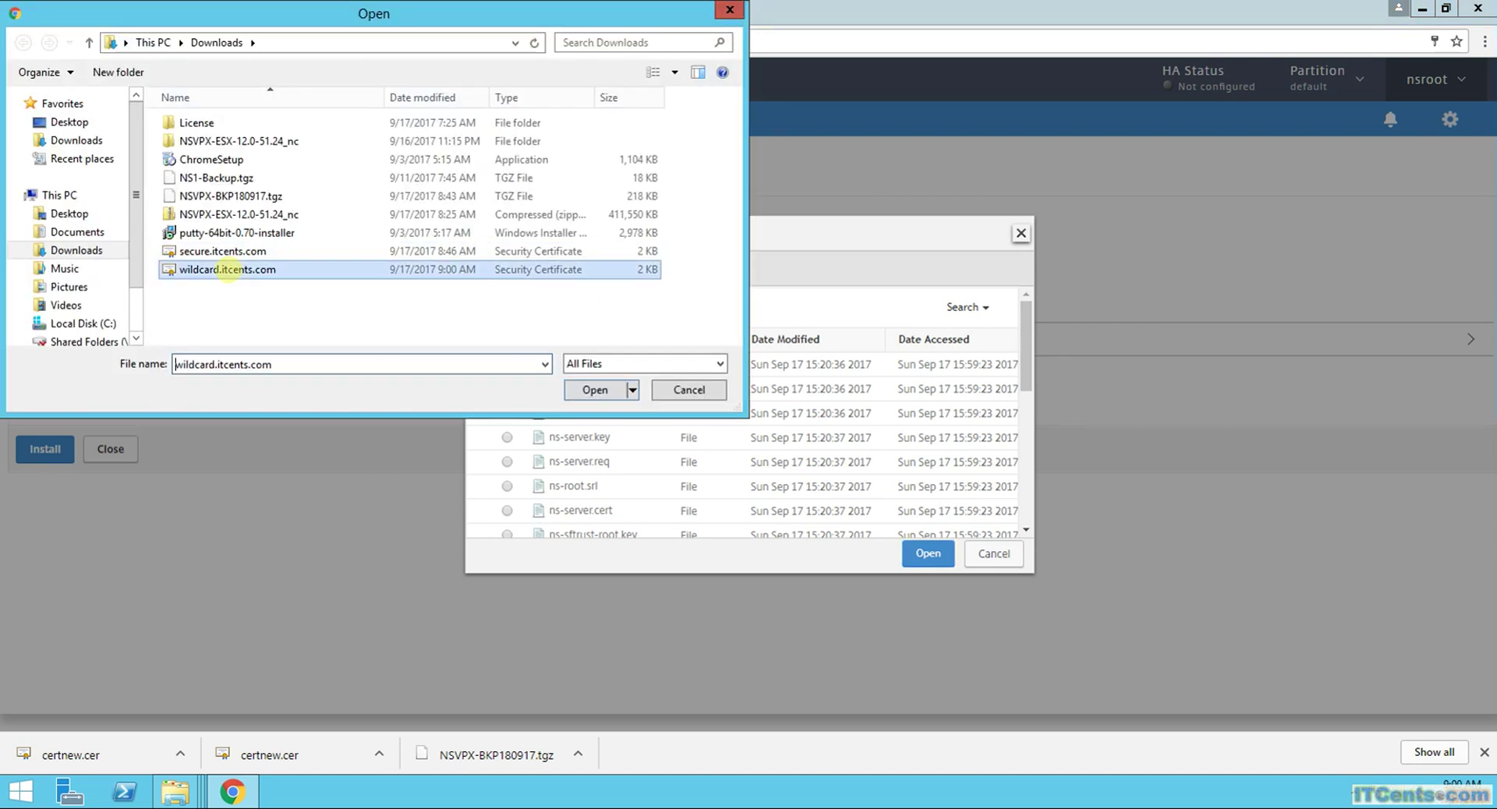
click(595, 389)
click(930, 554)
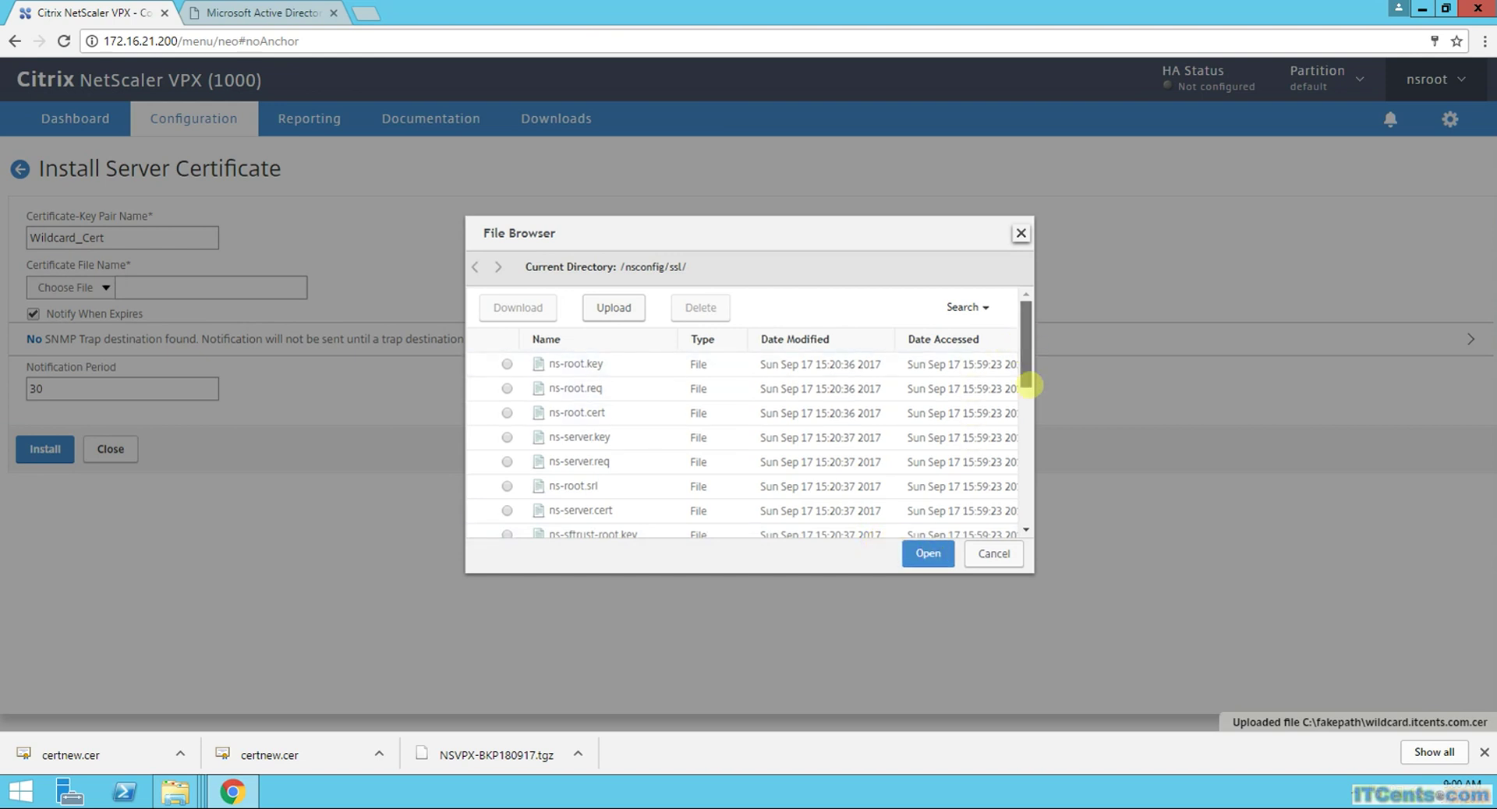
drag(1029, 377, 1030, 501)
click(507, 509)
click(914, 552)
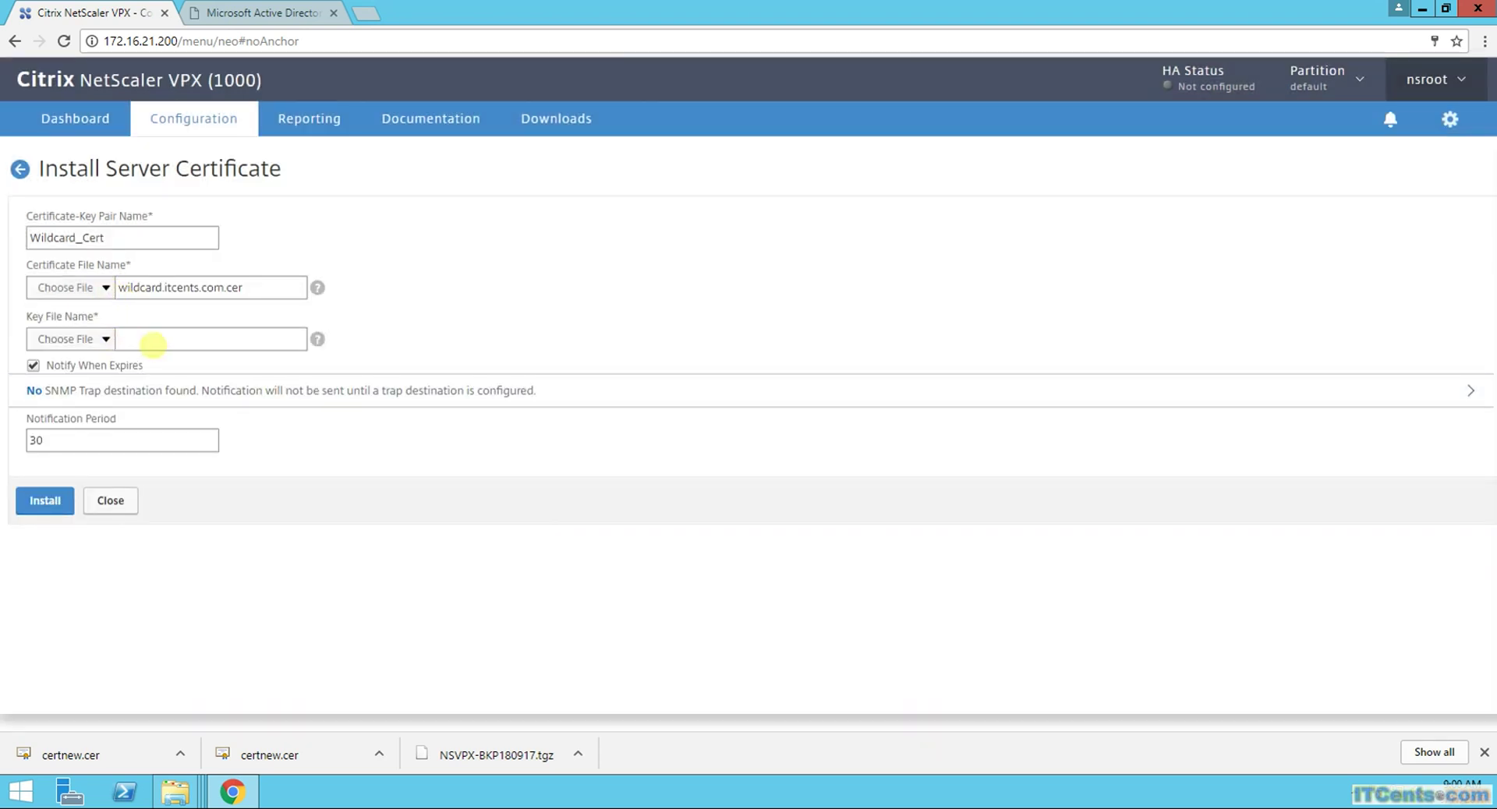
click(105, 338)
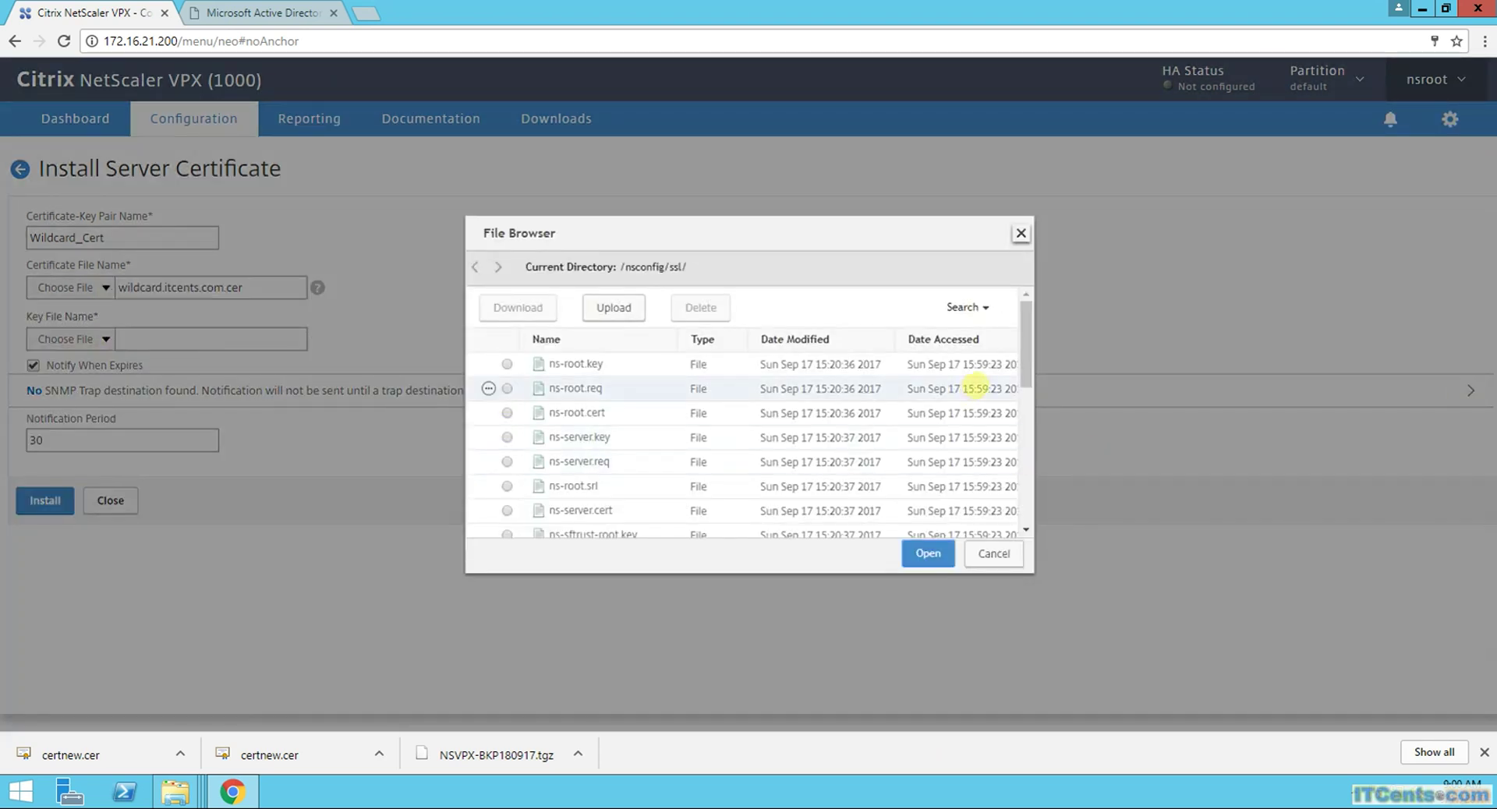
- Choose WildCard_Cert_Keys as the key file, enter its password, and install the pair
drag(1025, 335, 1059, 525)
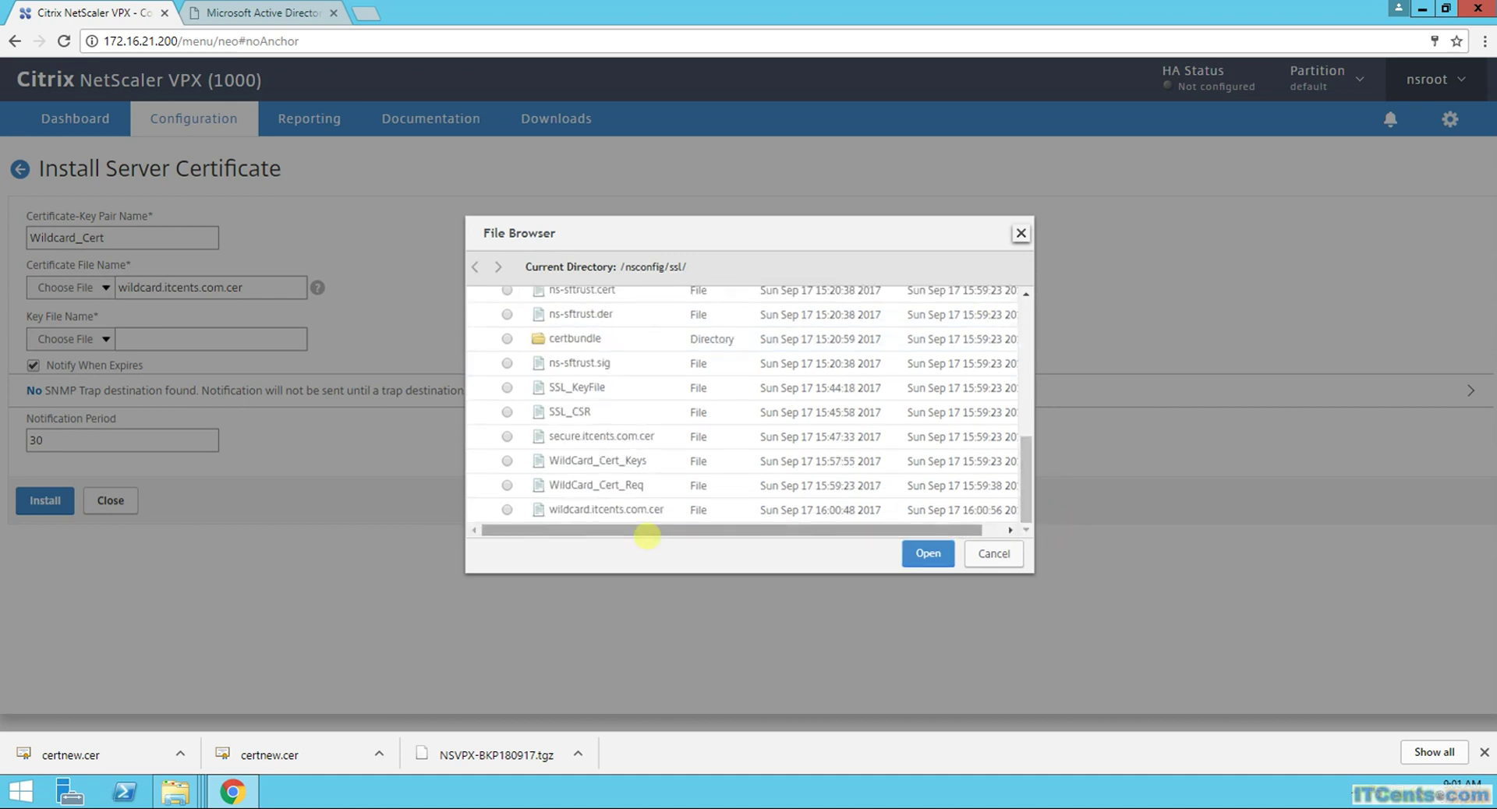
click(507, 461)
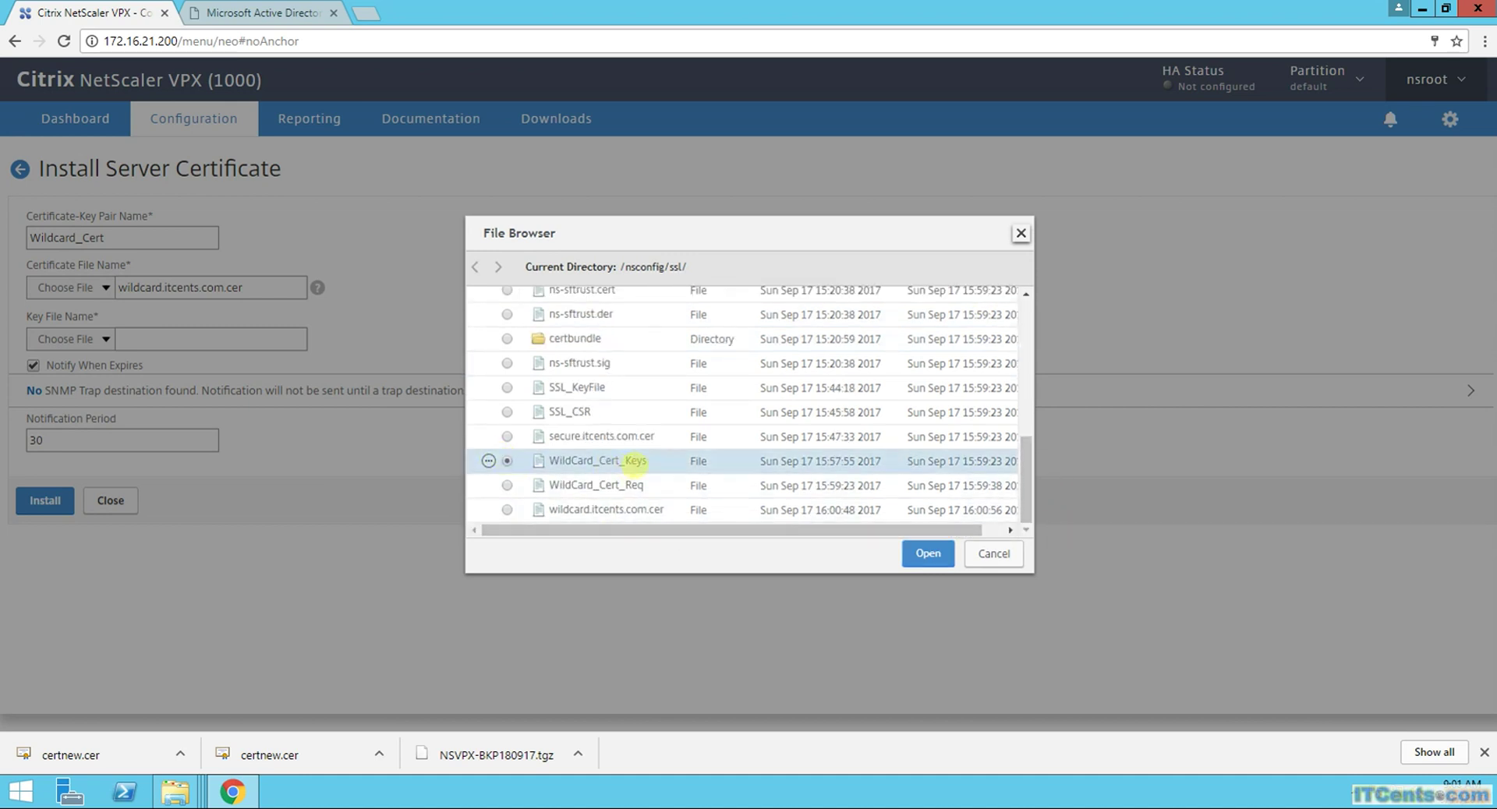
click(928, 553)
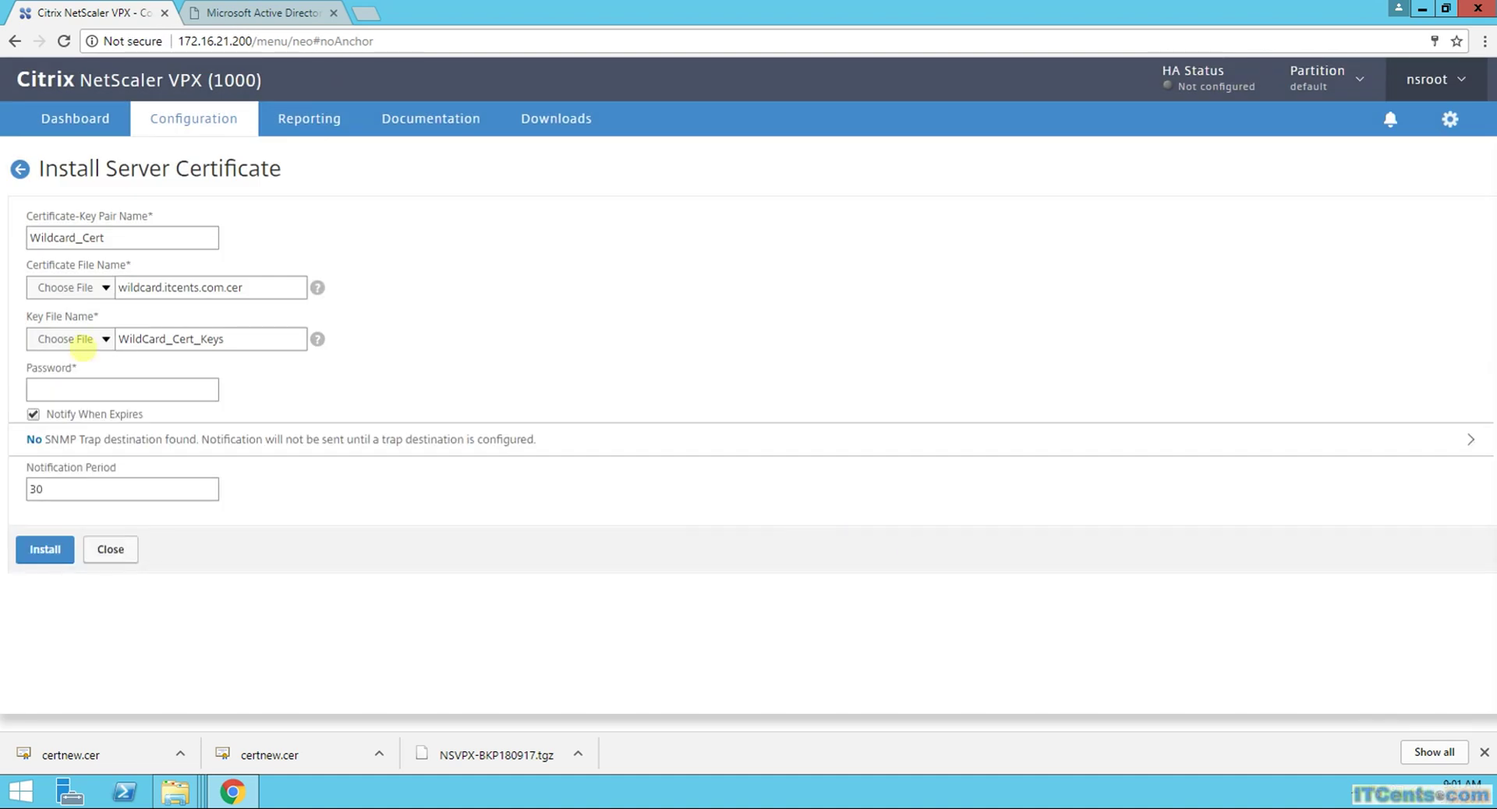
click(61, 389)
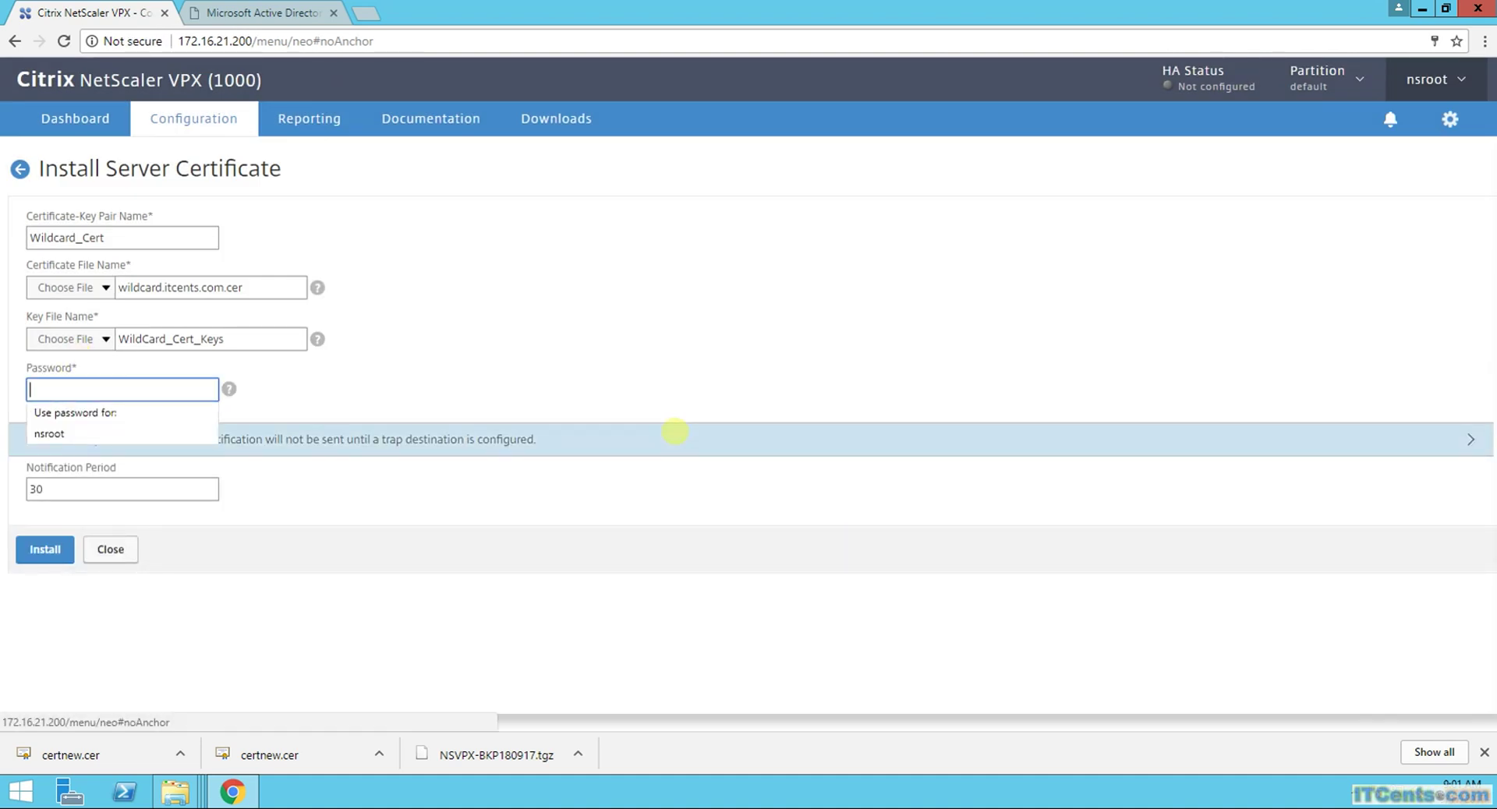
text(••)
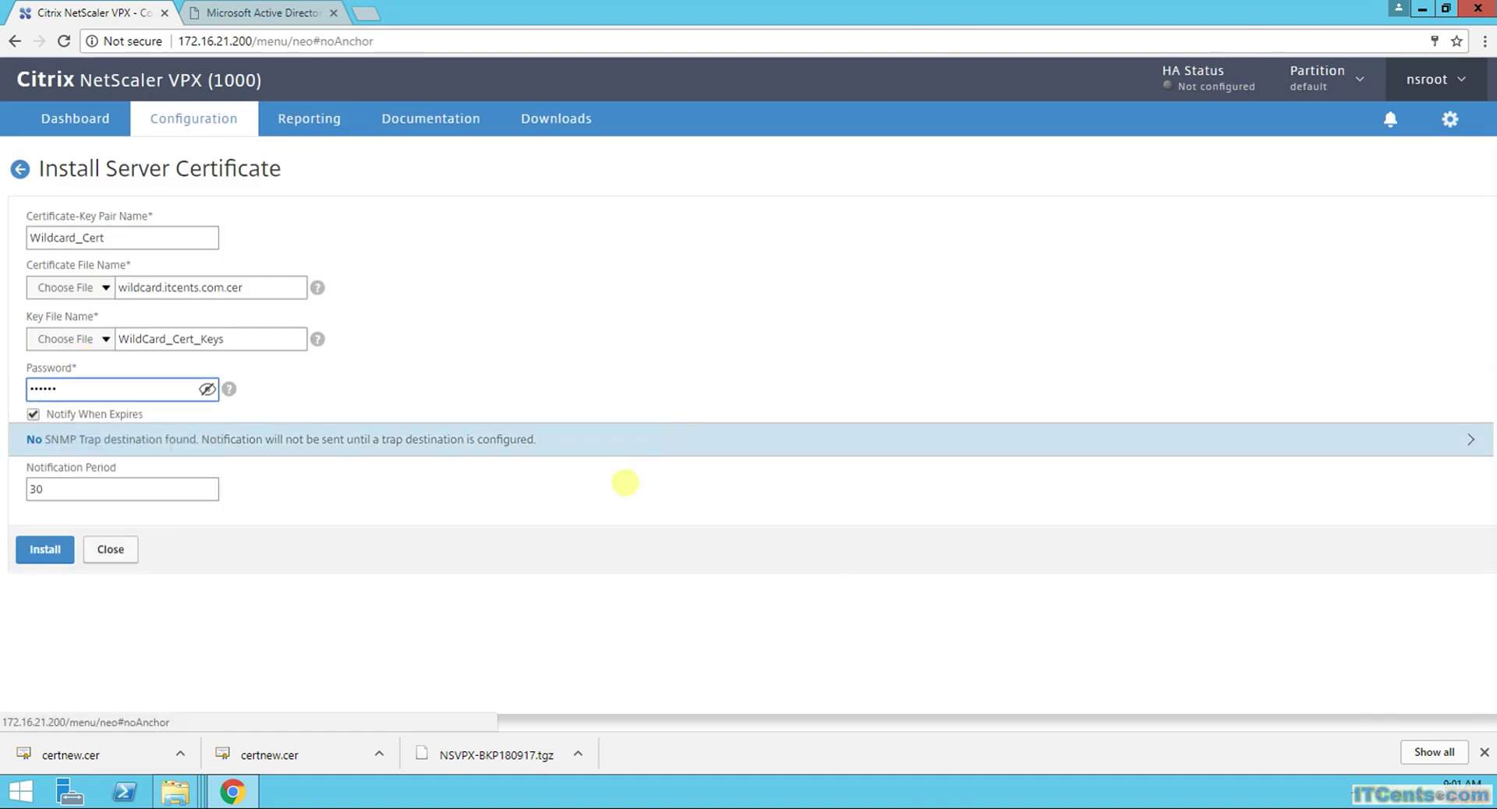
click(45, 549)
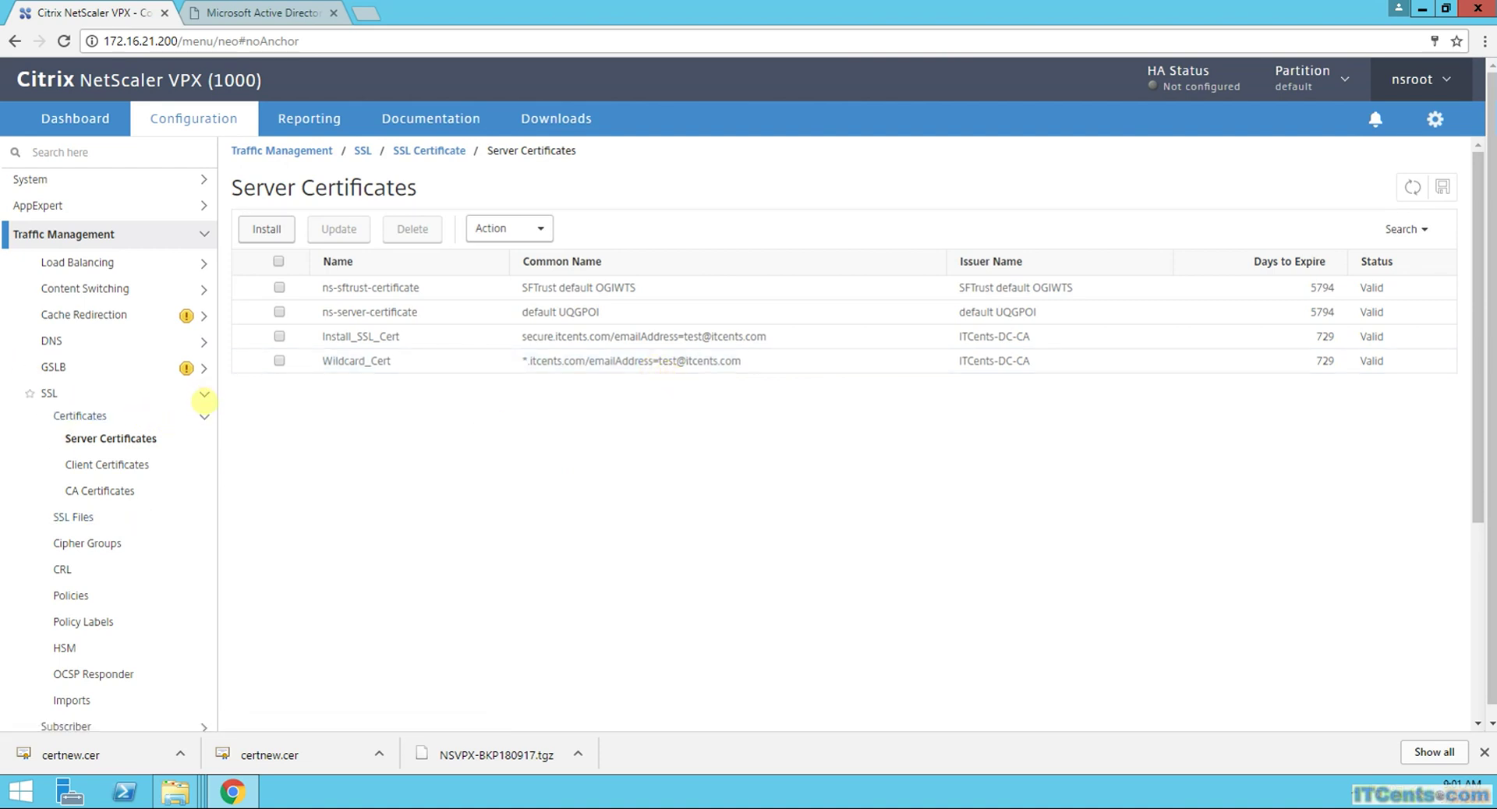
- Launch the NetScaler Gateway Wizard from the Gateway node and reach its Gateway Settings form
click(202, 416)
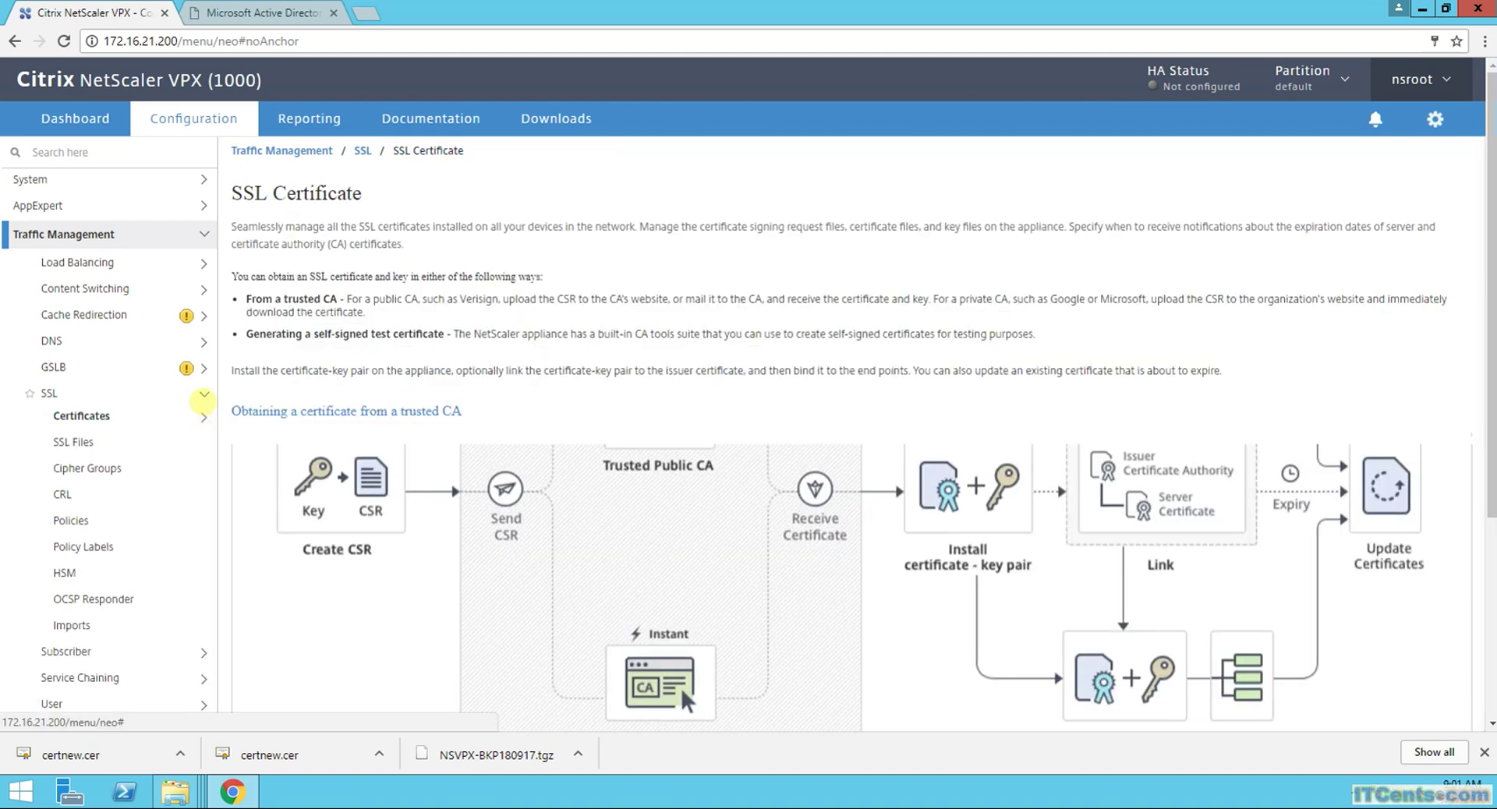
click(203, 394)
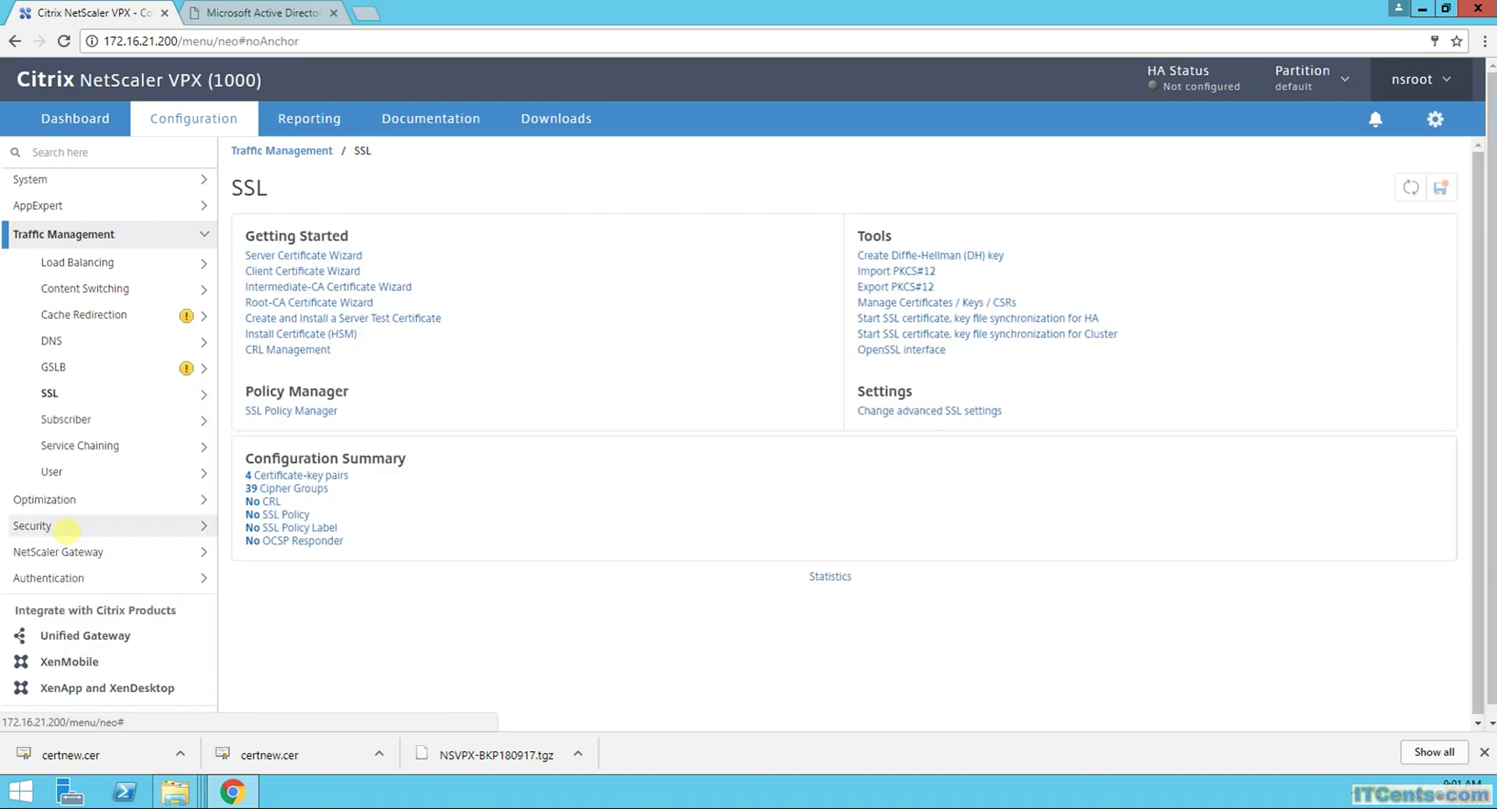
click(56, 551)
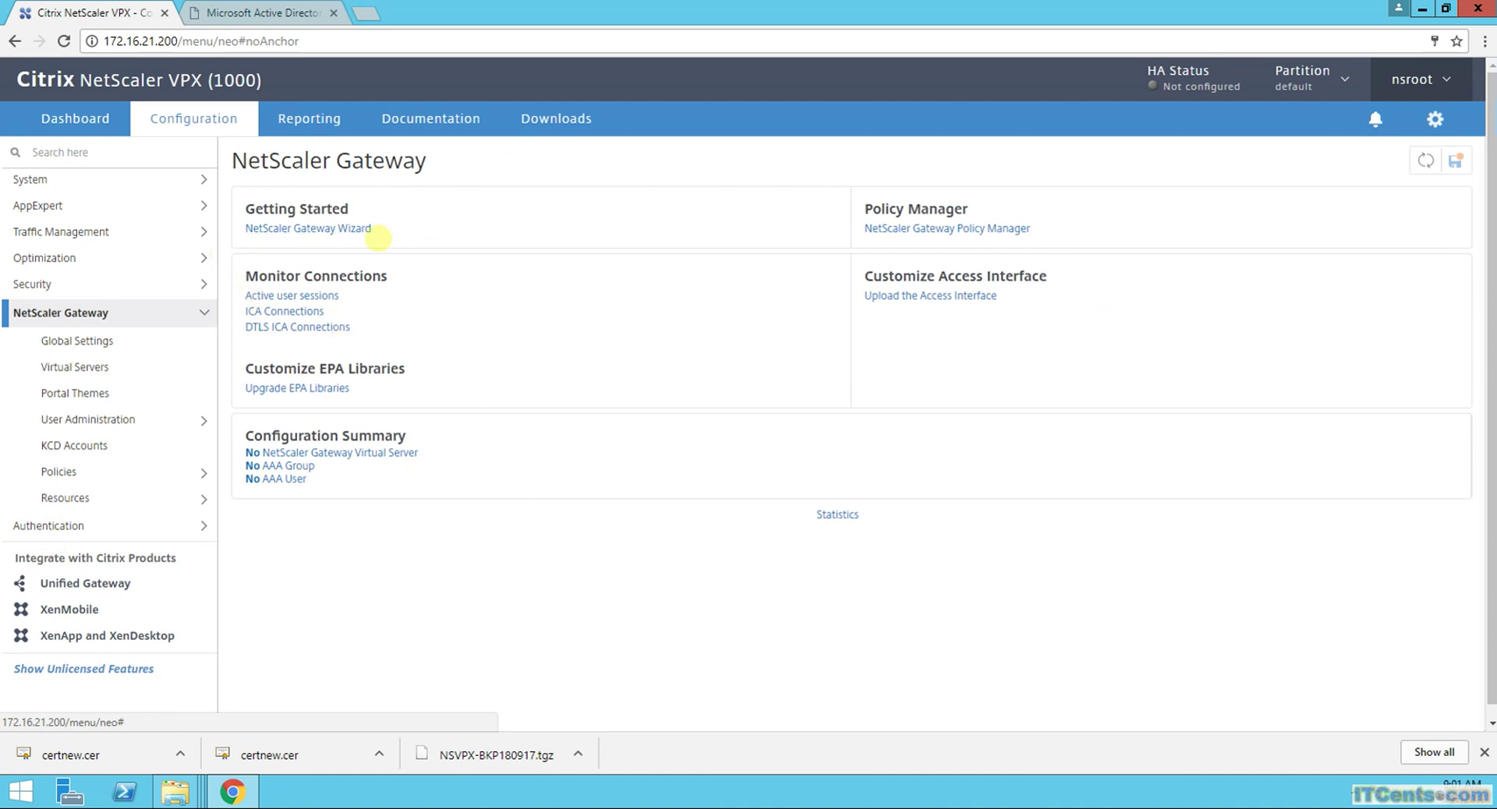
click(306, 228)
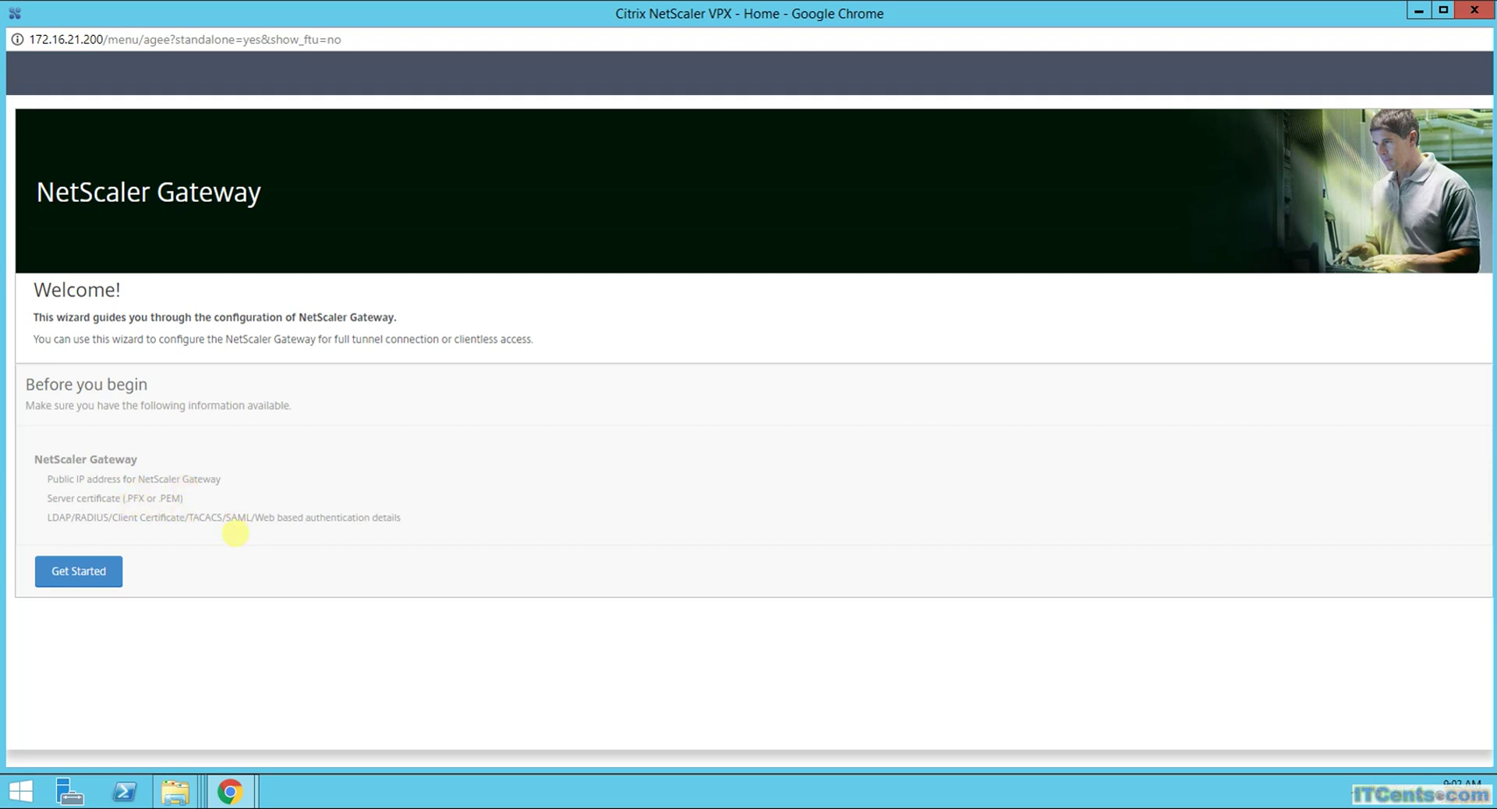
click(79, 571)
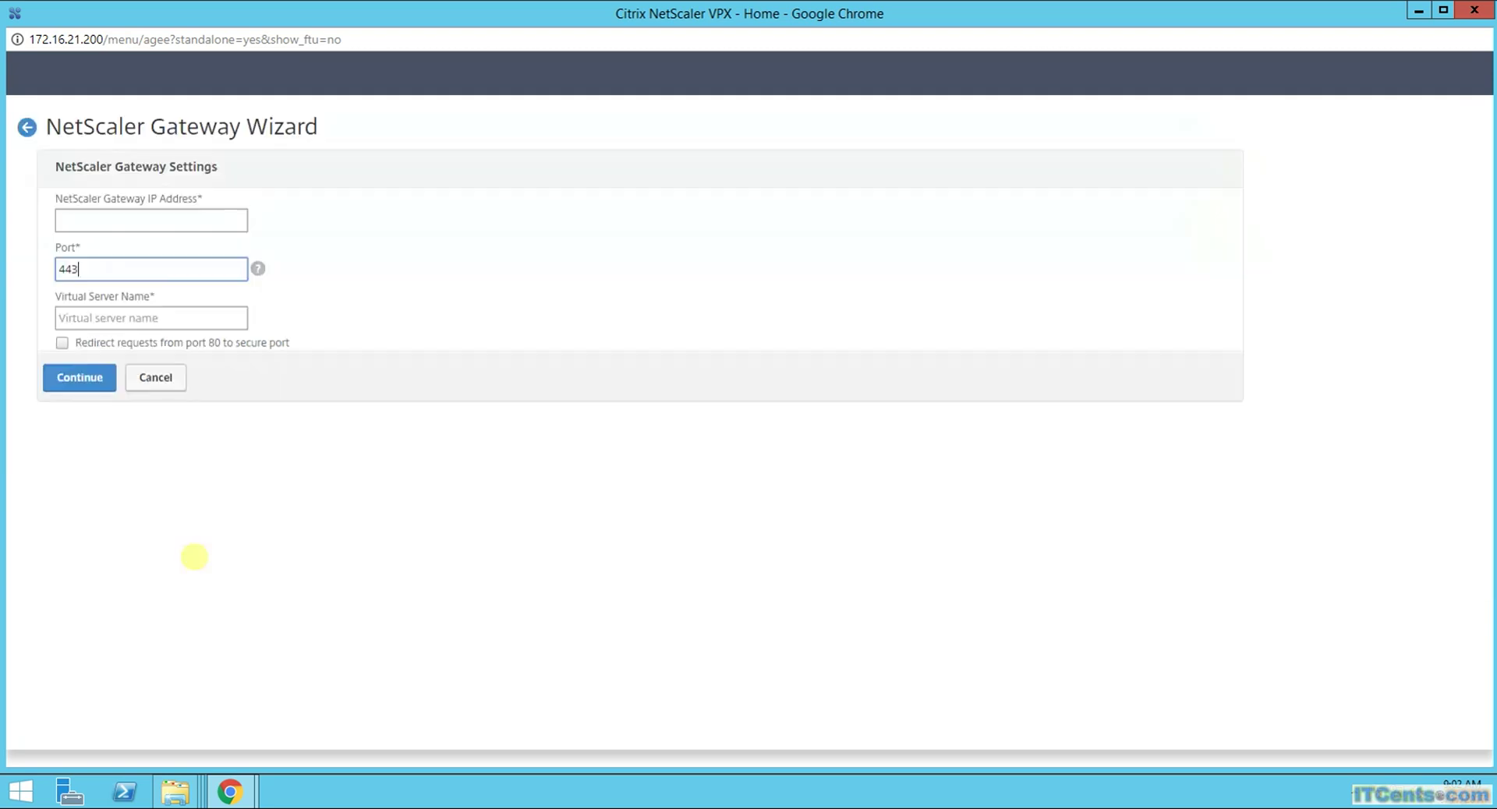
- Enter gateway IP 172.16.21.197, port 443, name vpn.itcents.com, and enable port-80 redirect
click(94, 222)
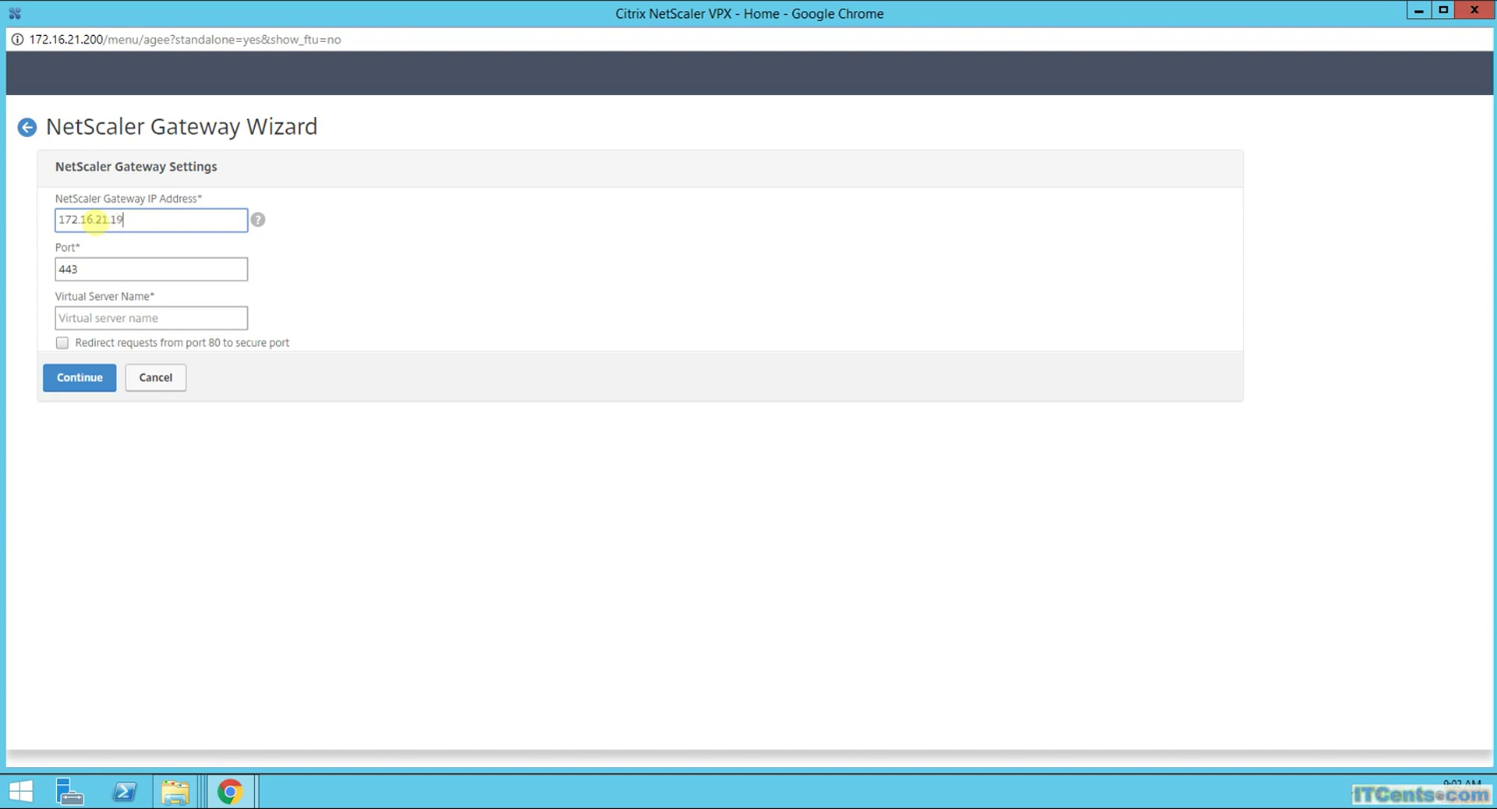
click(98, 318)
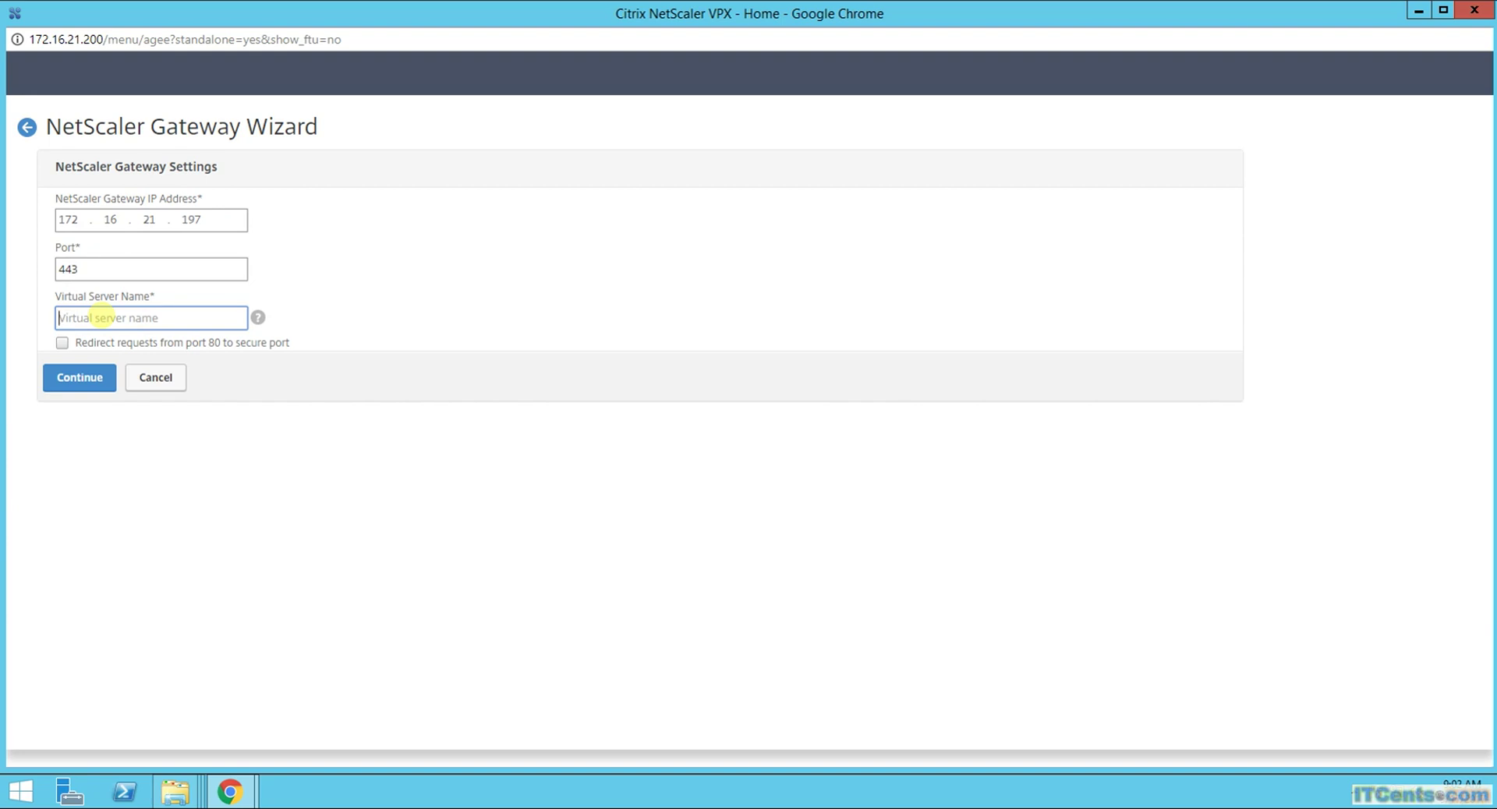
text(vpn.itcents.com)
click(62, 343)
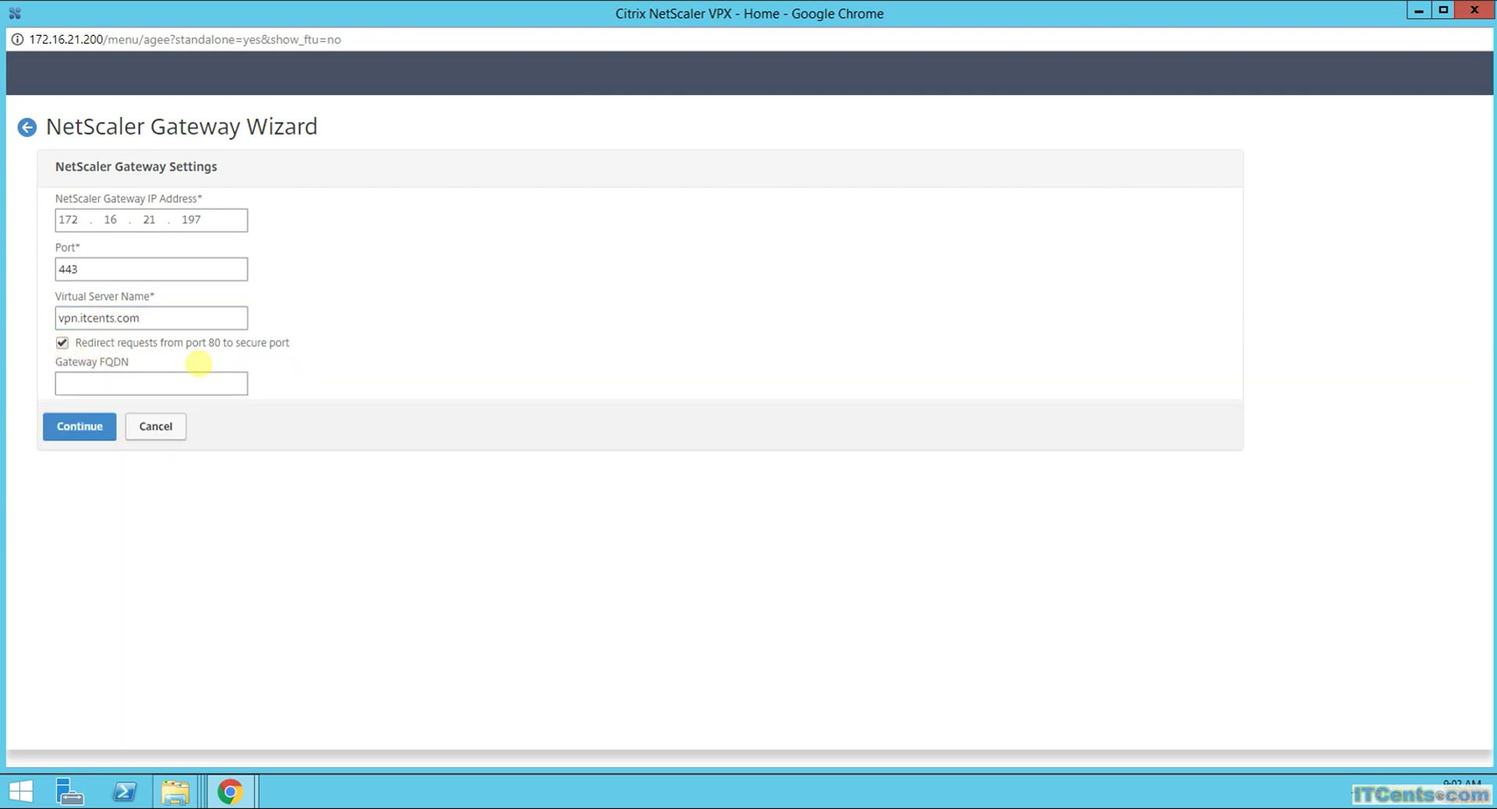
click(129, 380)
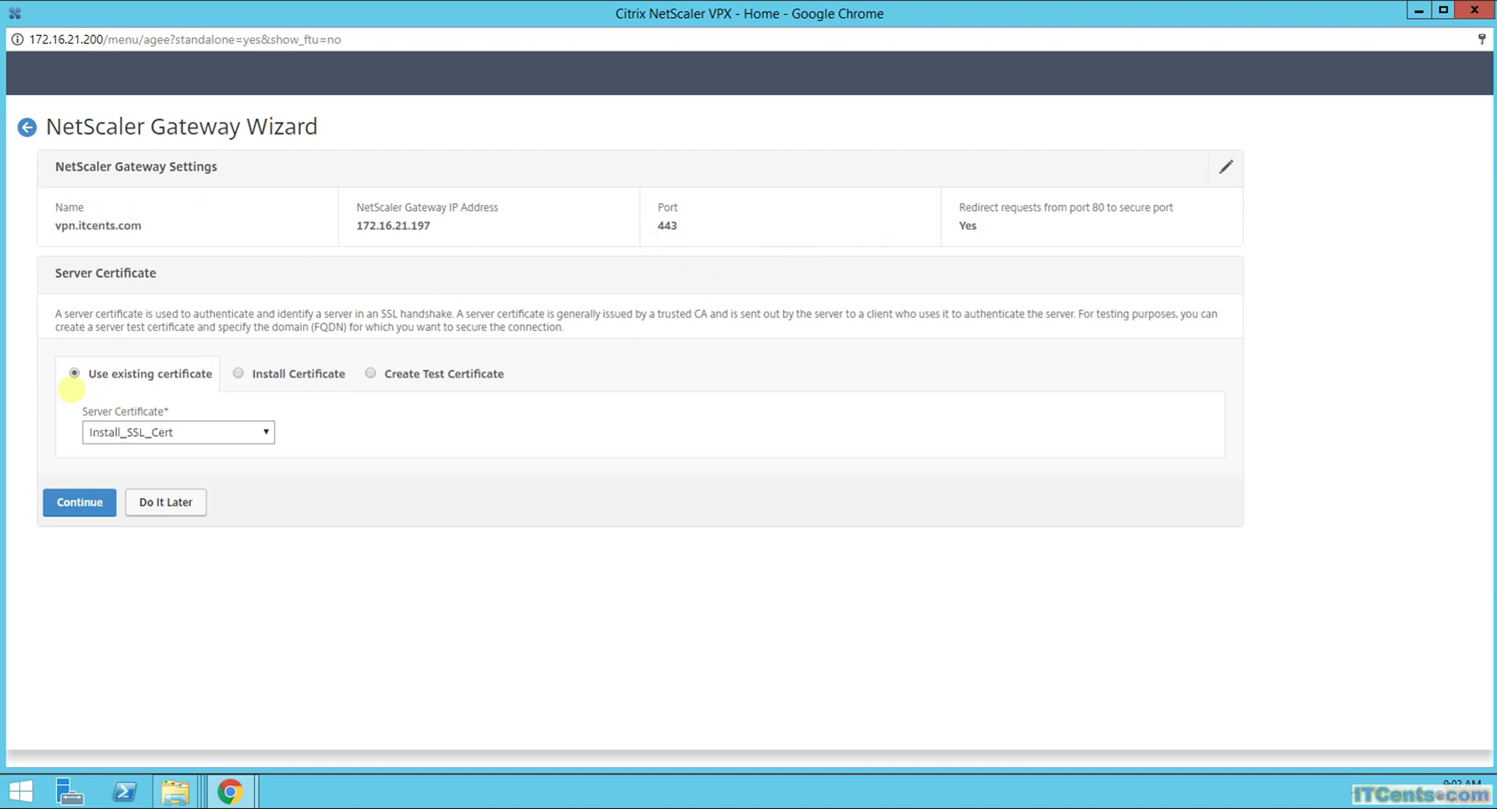
- Select Wildcard_Cert as the gateway's server certificate
click(261, 434)
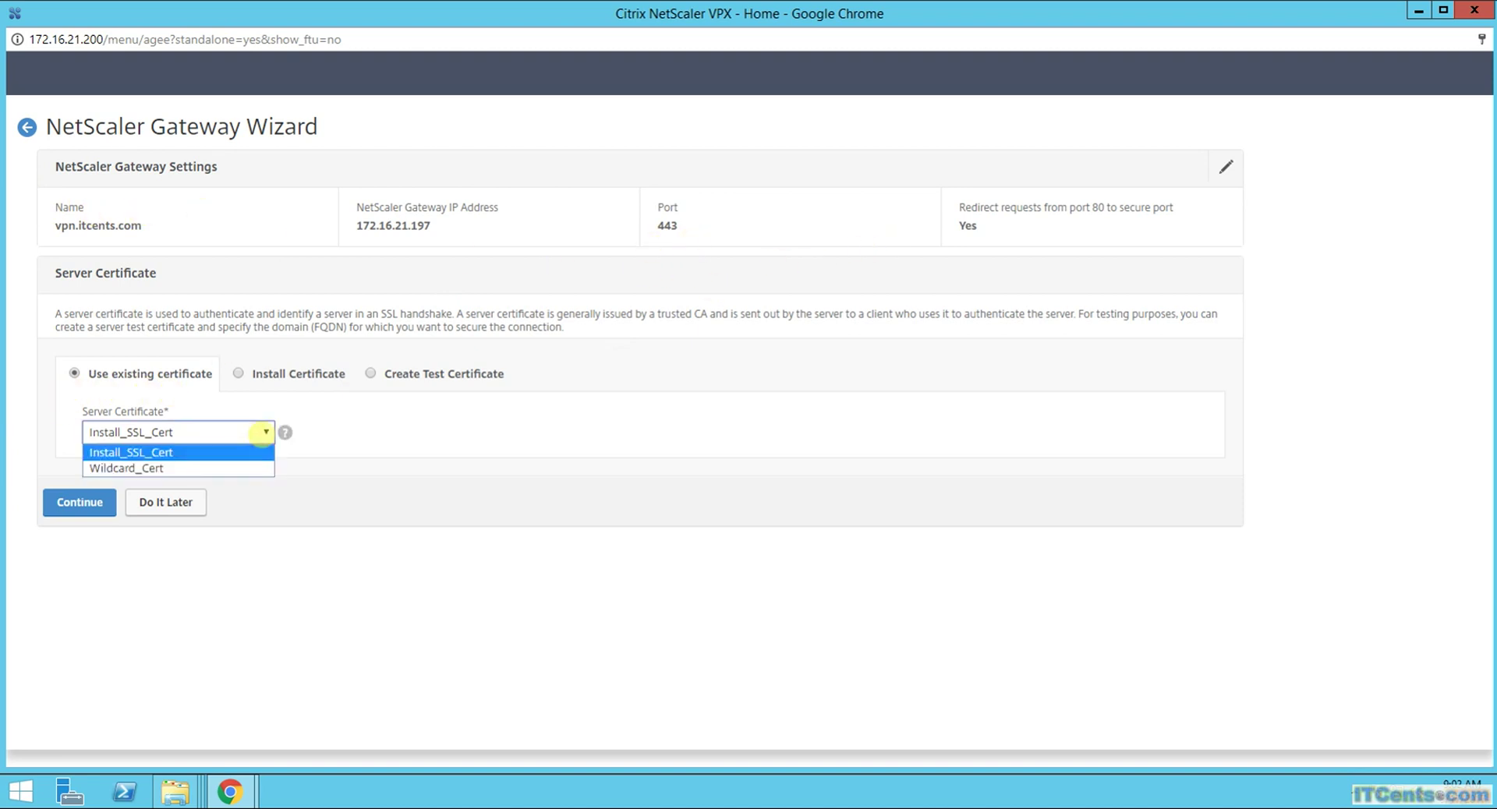
click(183, 466)
click(81, 503)
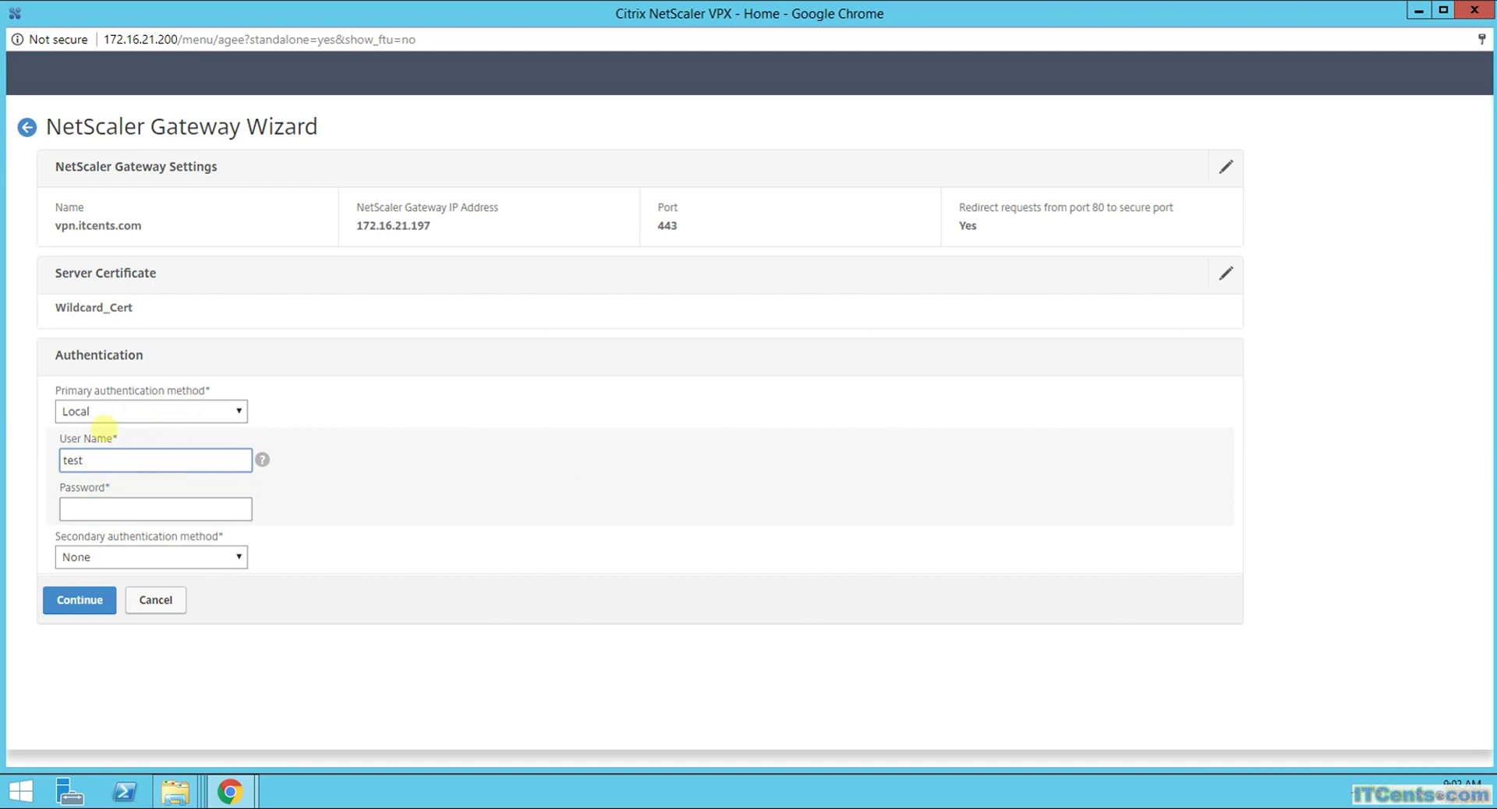
- Set Local authentication with a test user name and password, then finish the wizard
text(user)
key(Tab)
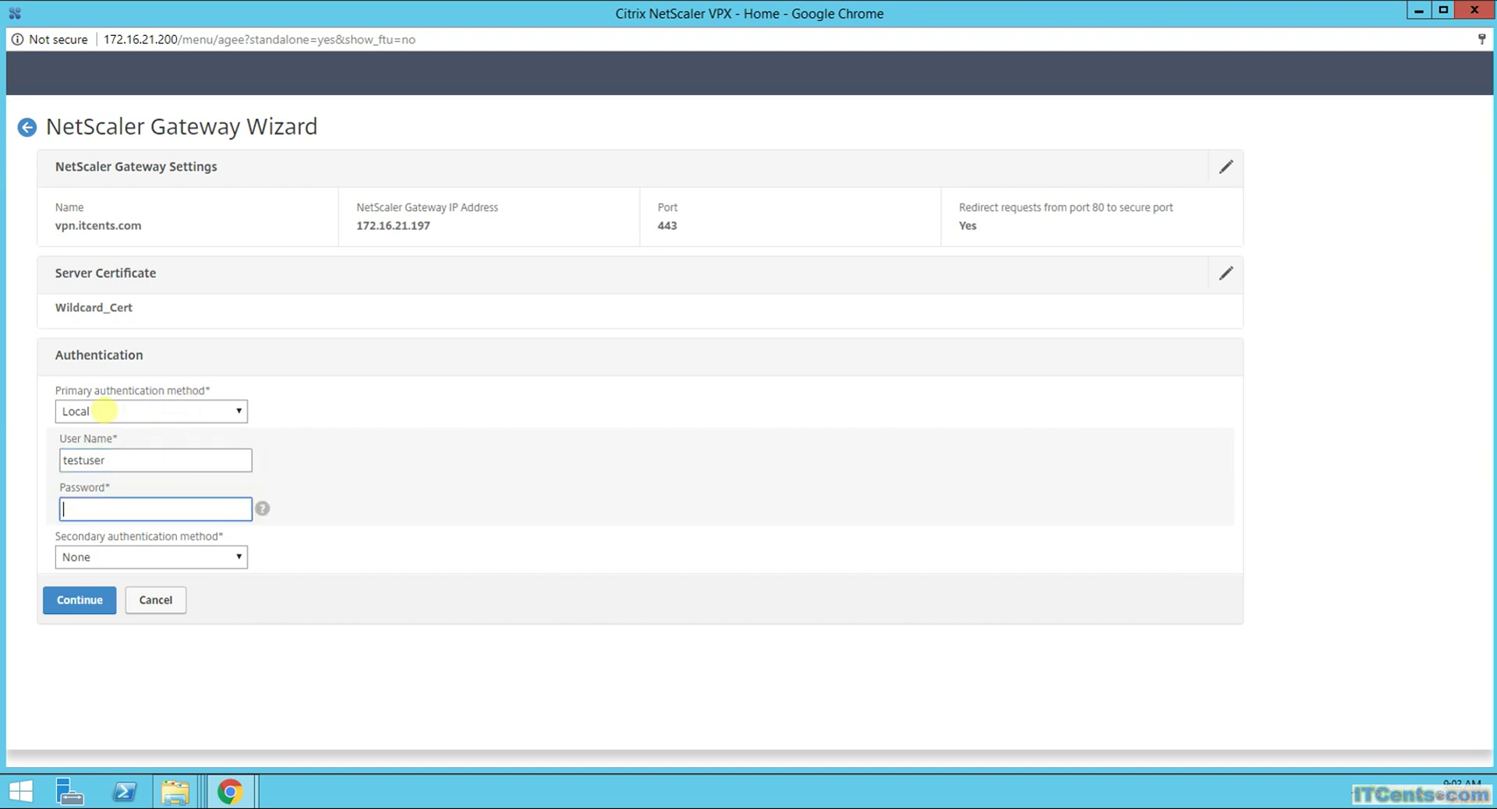
text(•••)
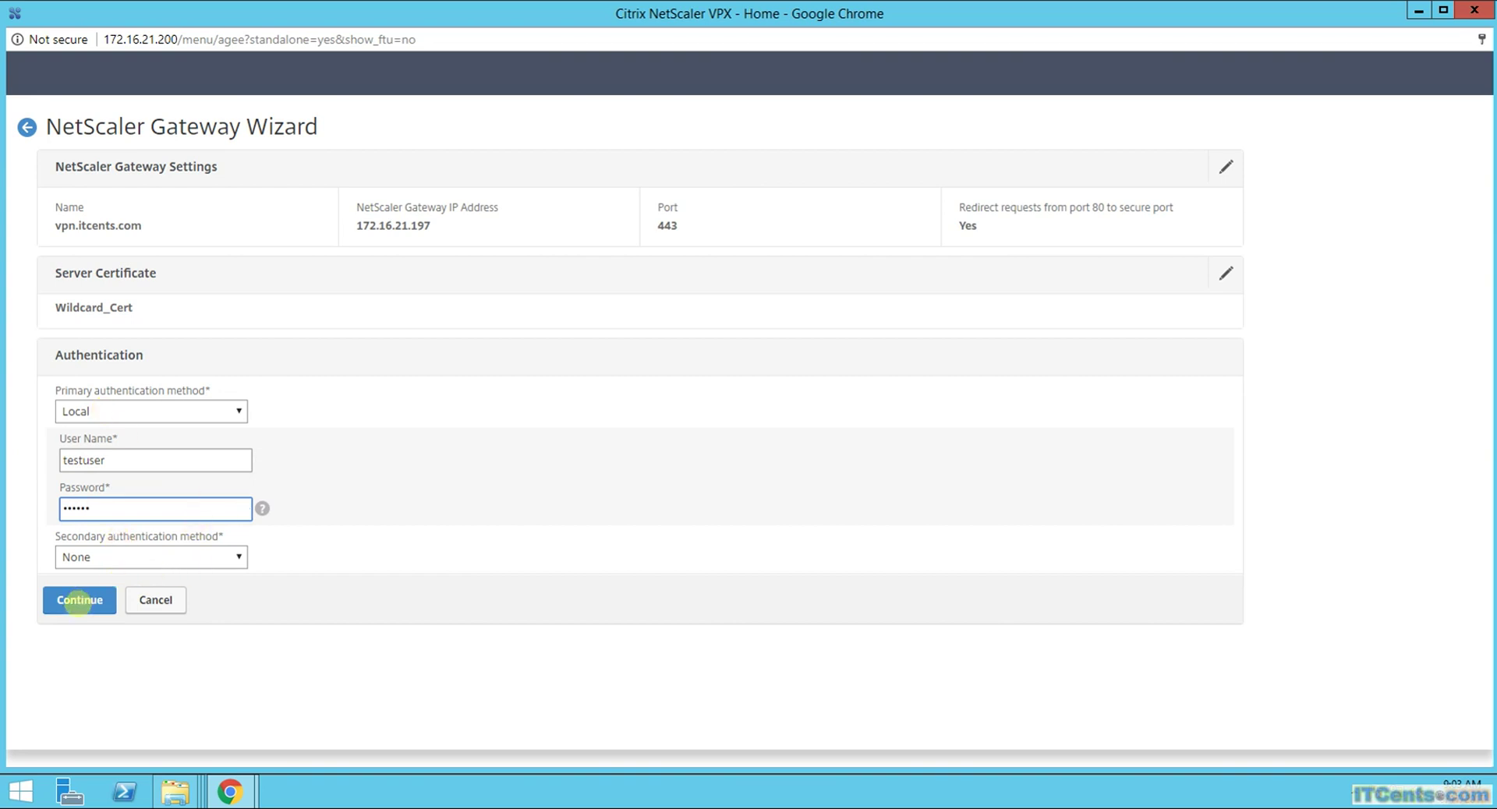
click(78, 600)
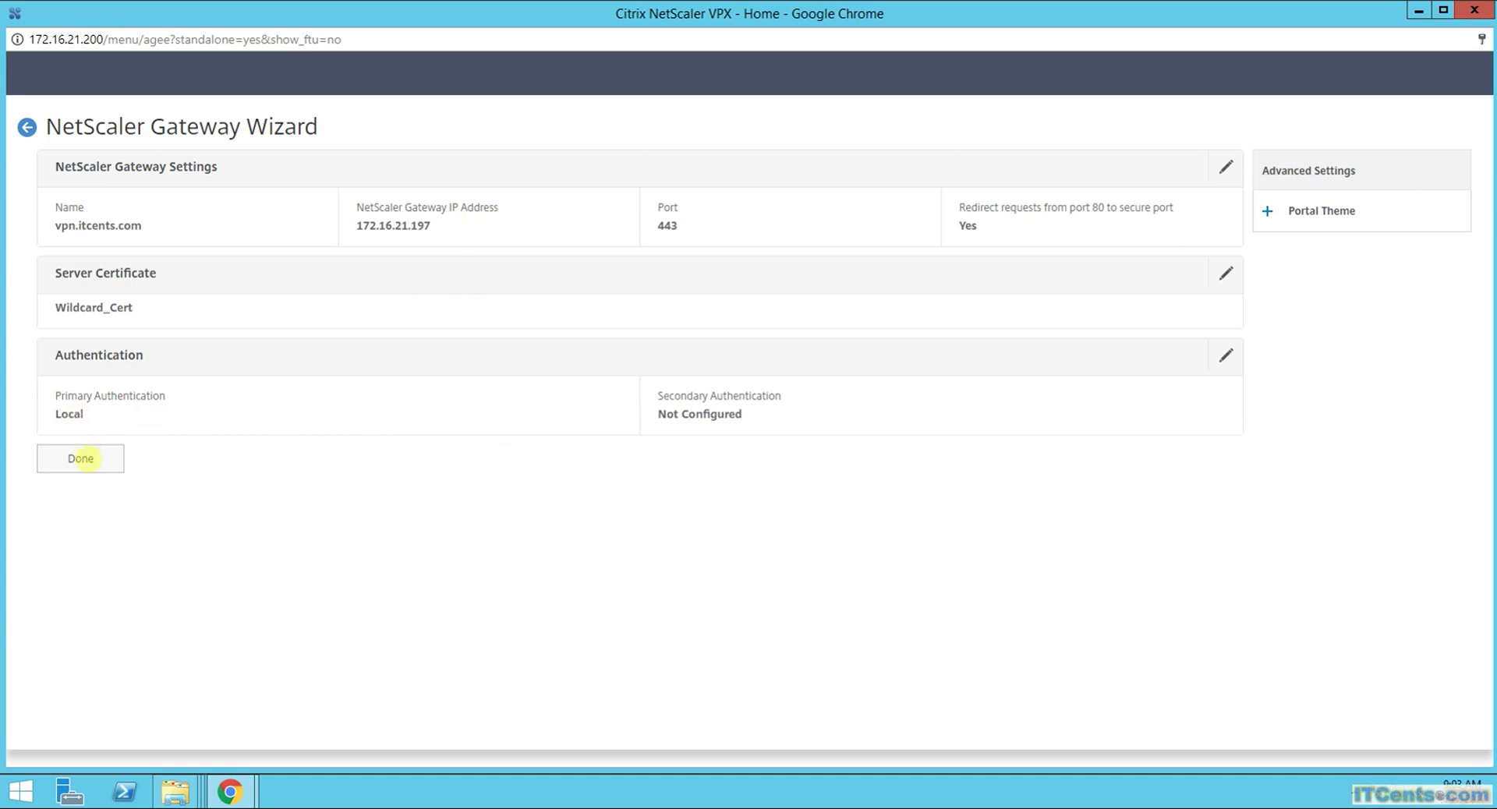
click(80, 458)
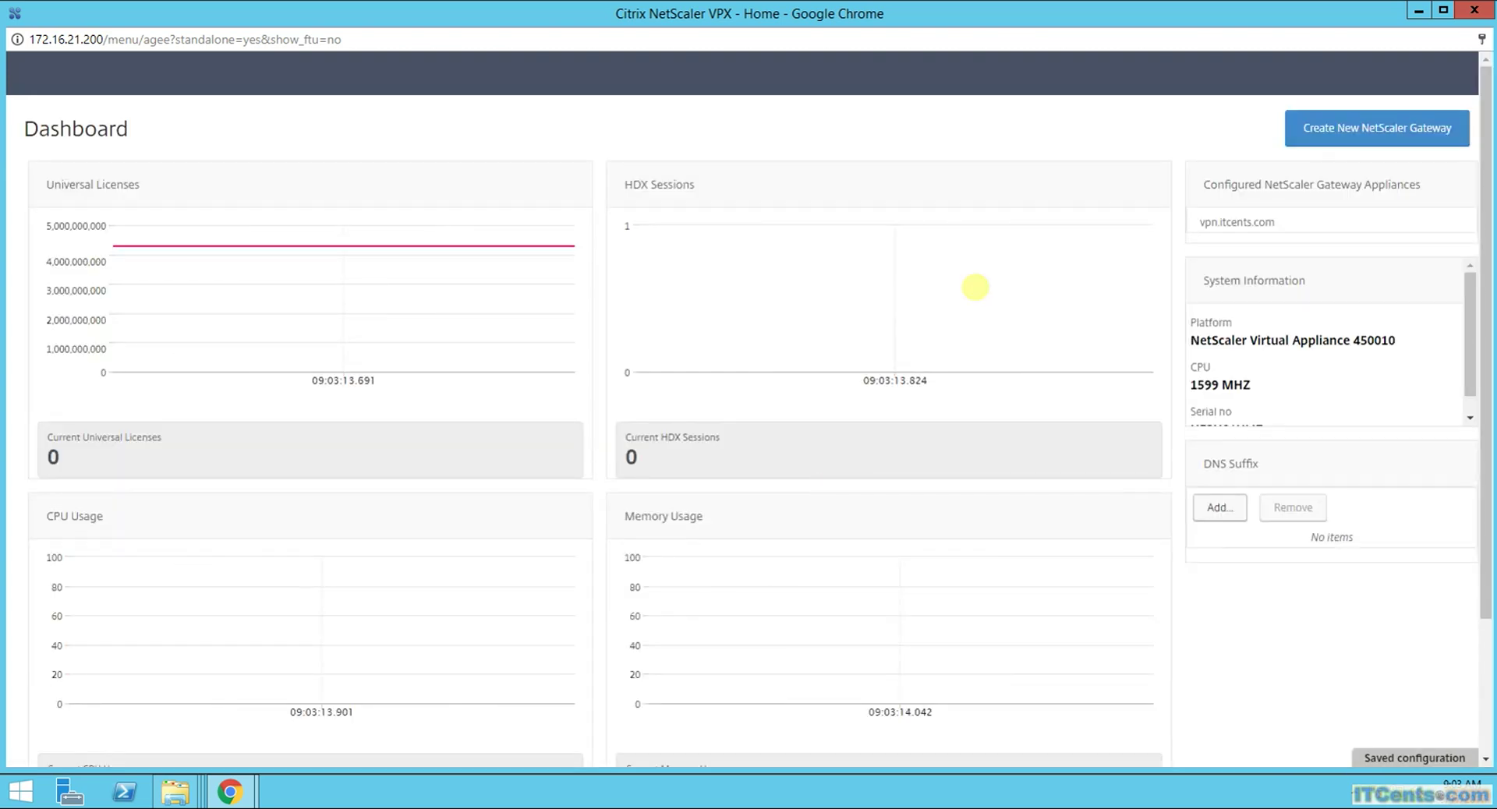
click(1473, 9)
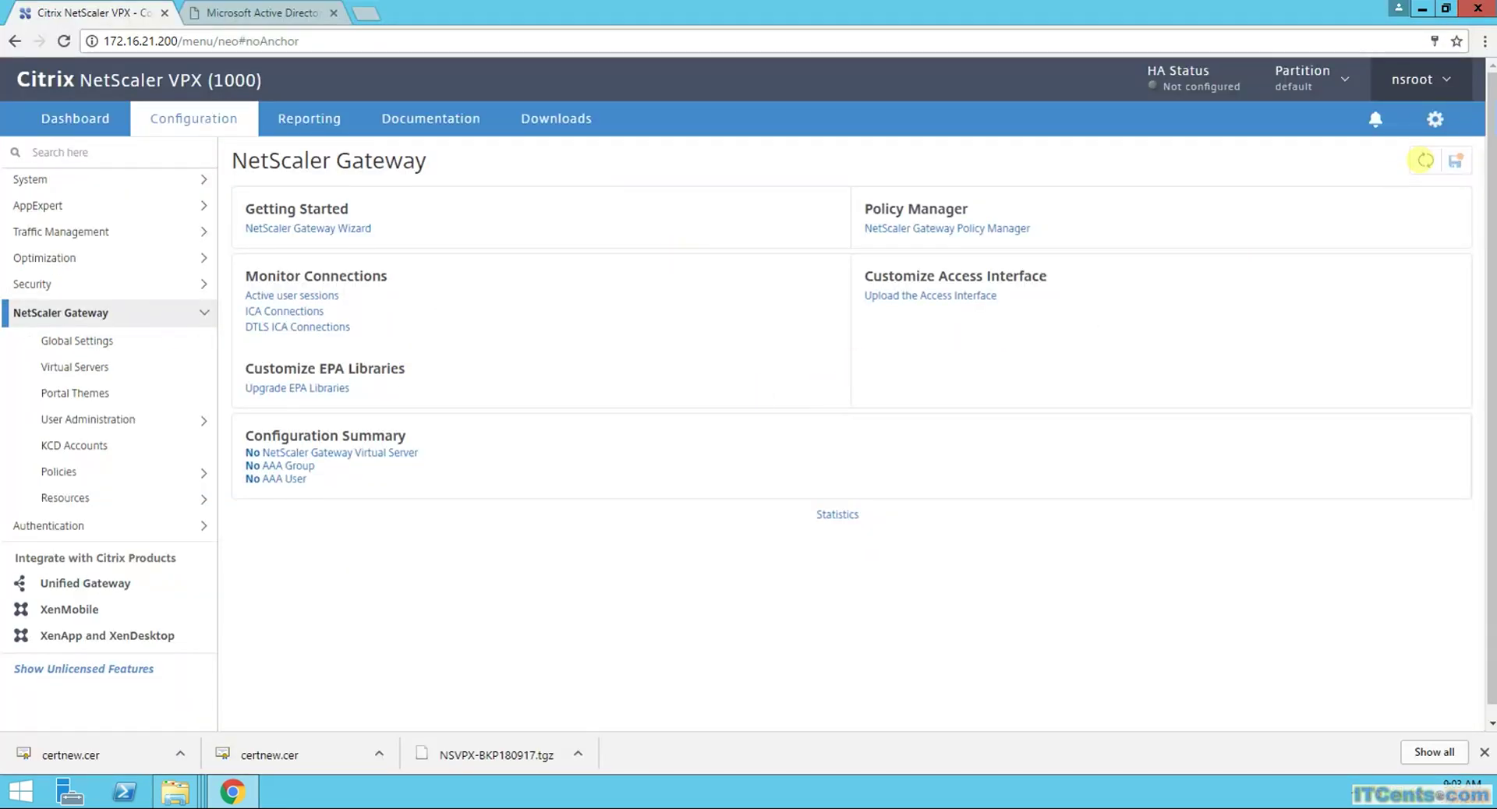
- Save the NetScaler running configuration, confirming the prompt
click(1454, 161)
click(718, 436)
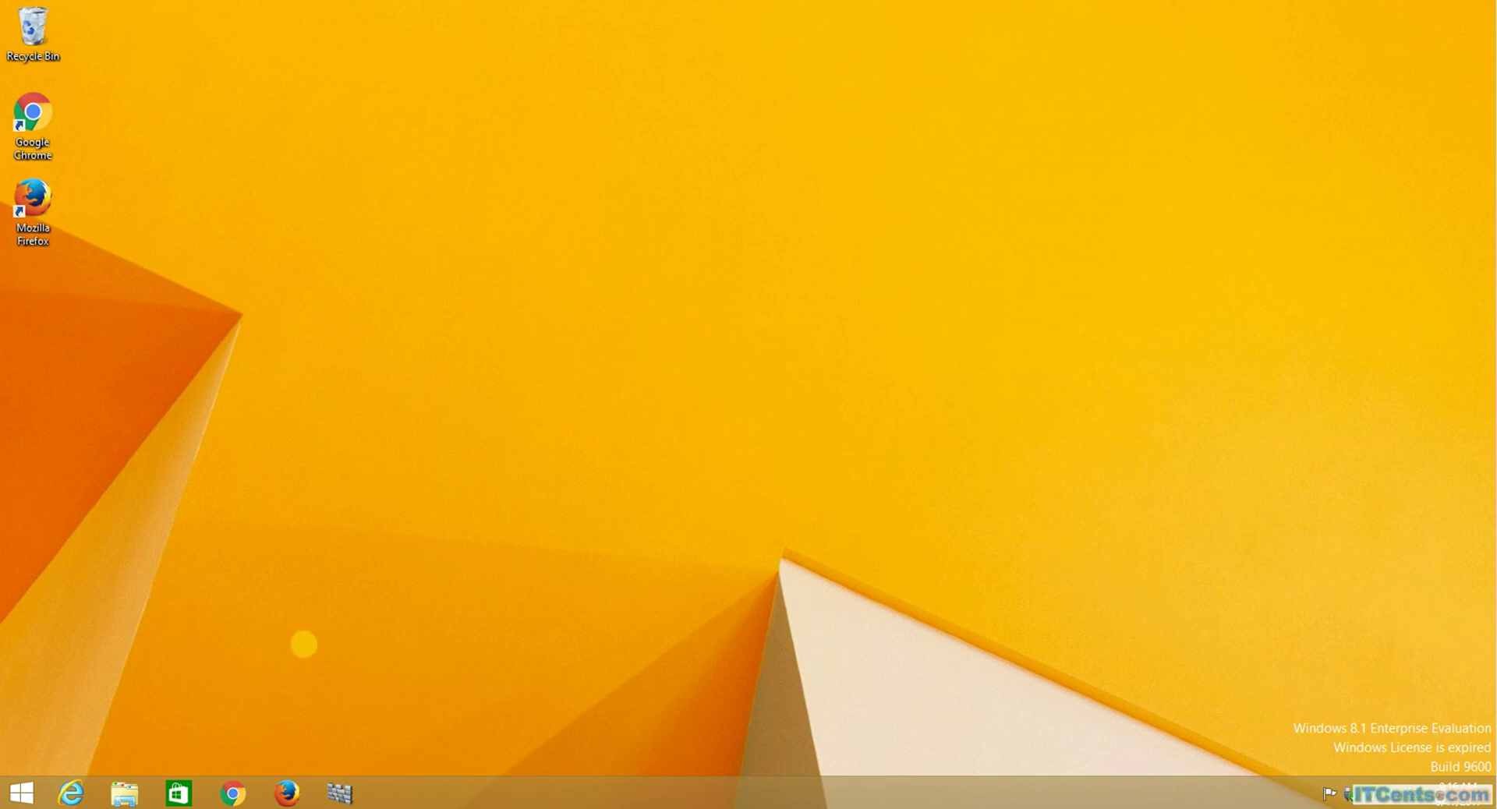
- Browse to vpn.itcents.com in Internet Explorer and log on with the test user's credentials
click(72, 793)
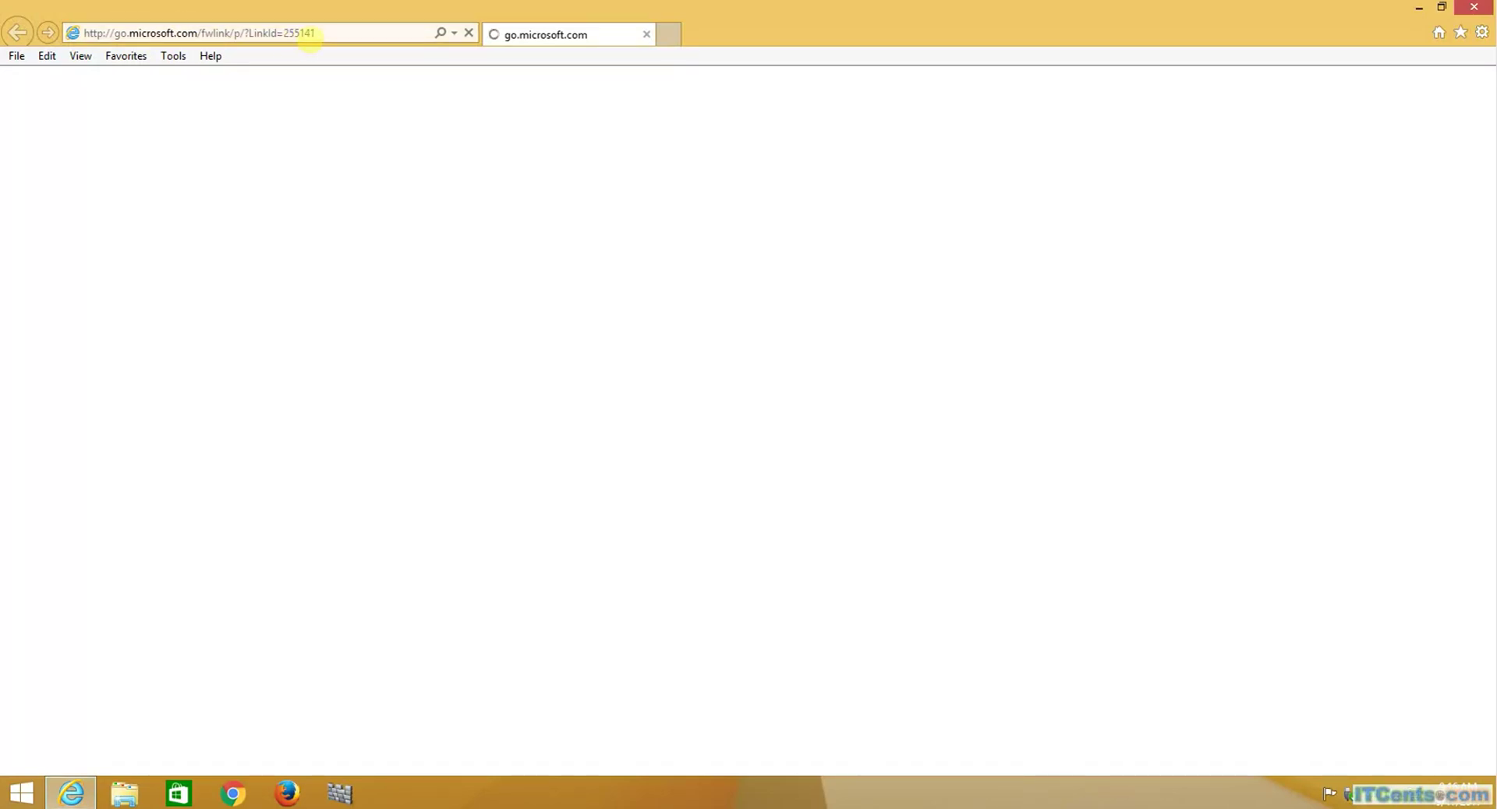
click(322, 32)
text(vp)
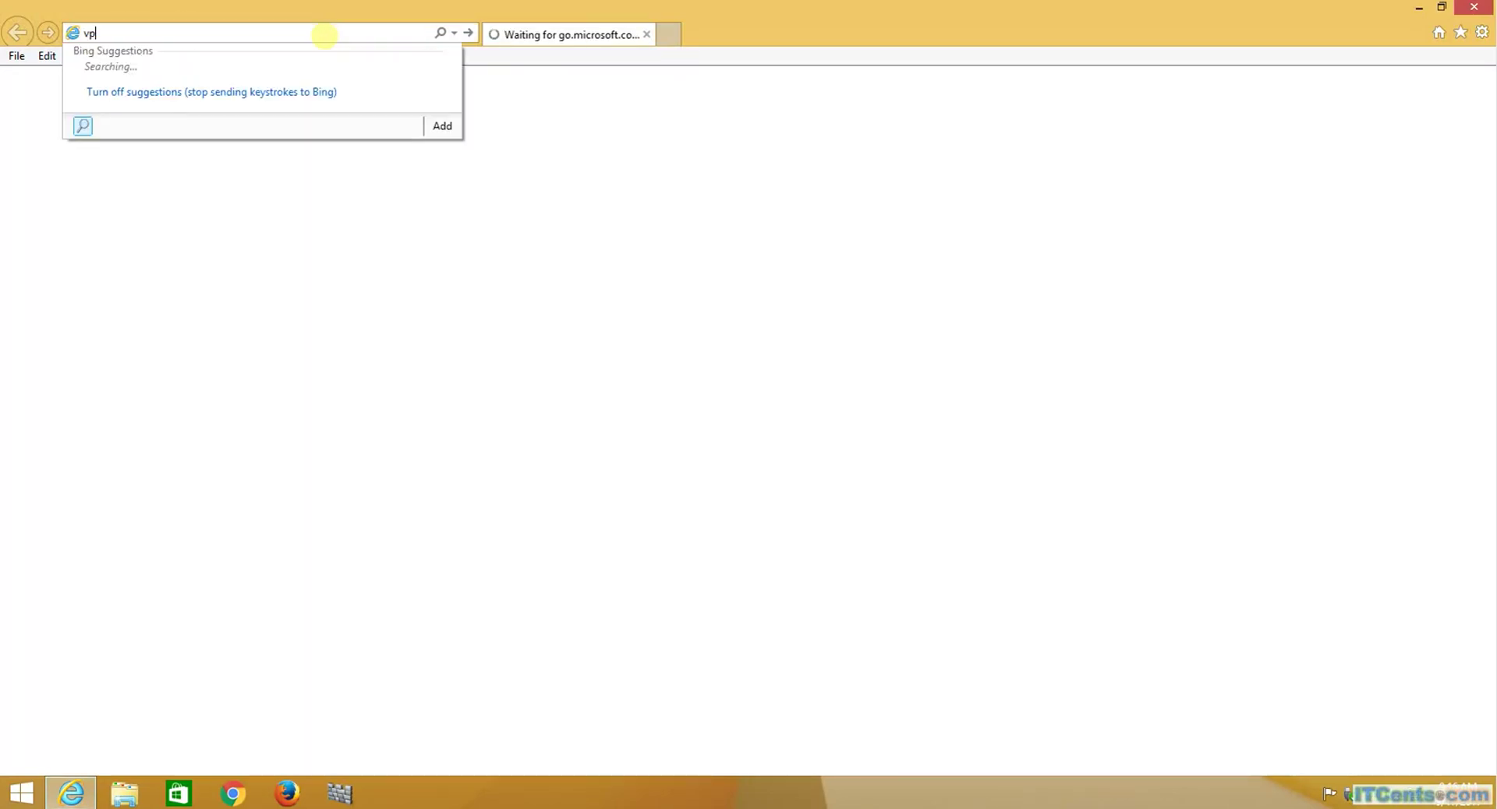
text(n.itcents.com)
key(Return)
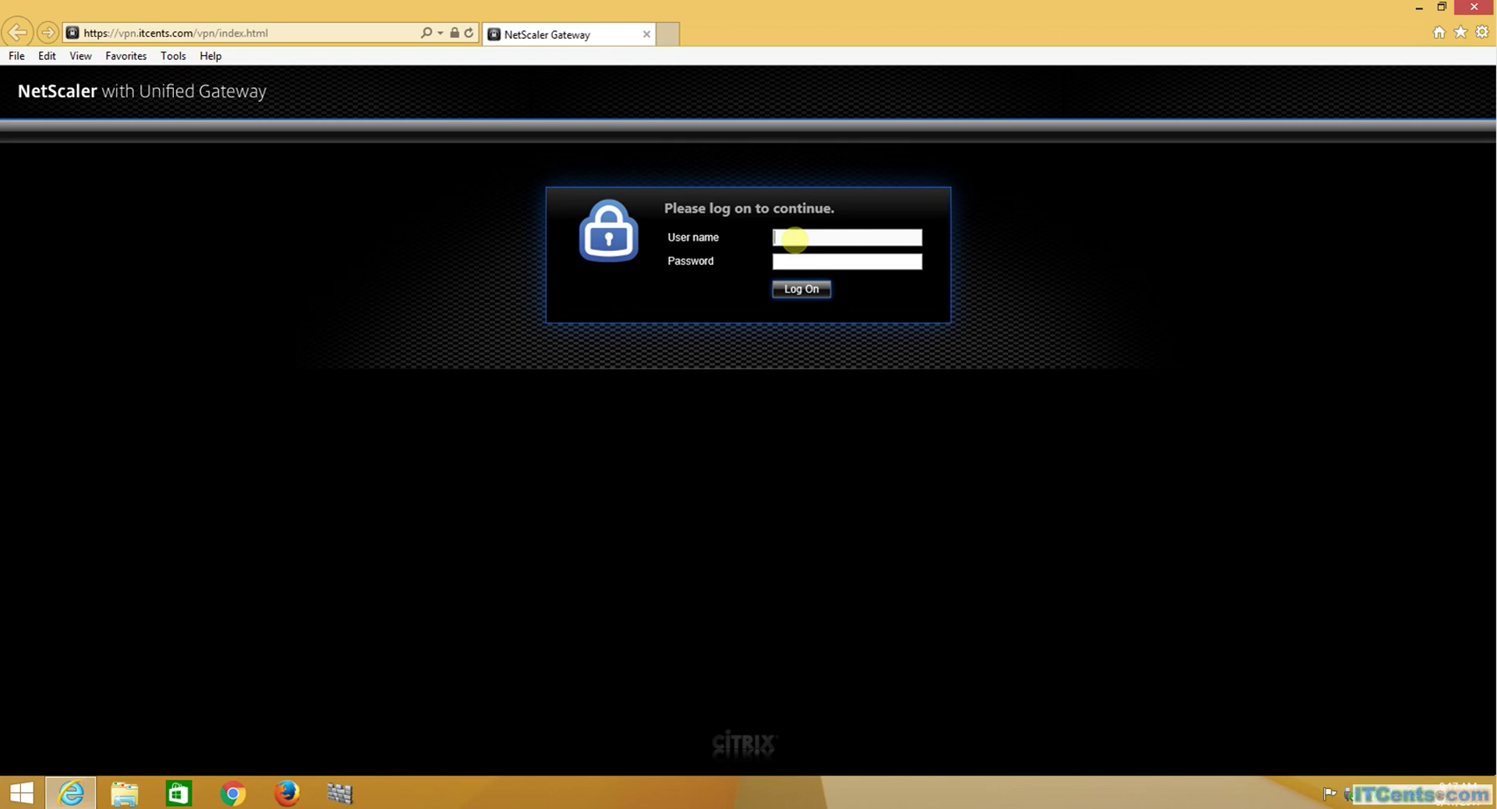
text(te)
text(stuse)
text(••••••)
click(794, 290)
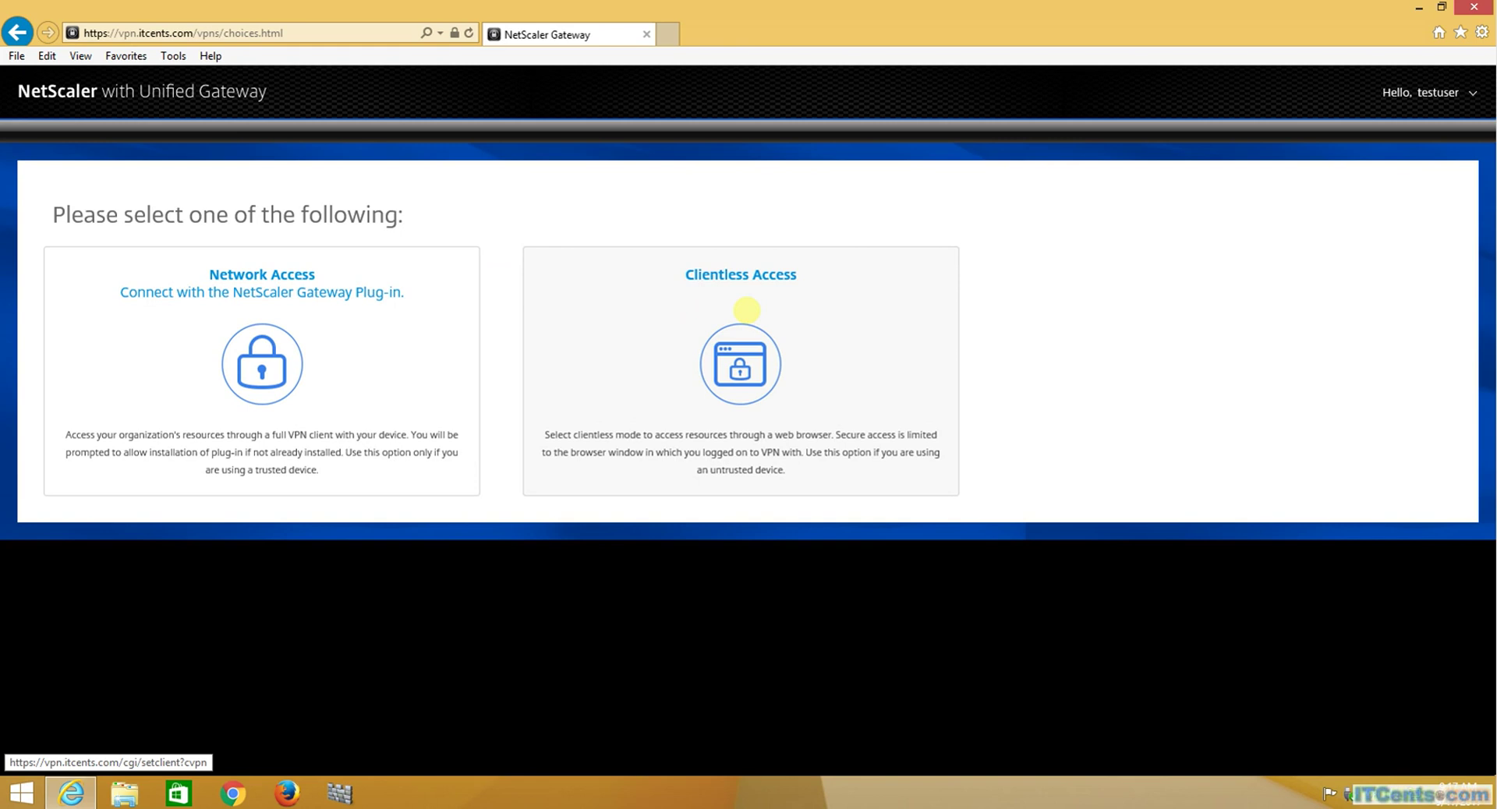
- Choose Clientless Access to enter the gateway portal home page
click(265, 372)
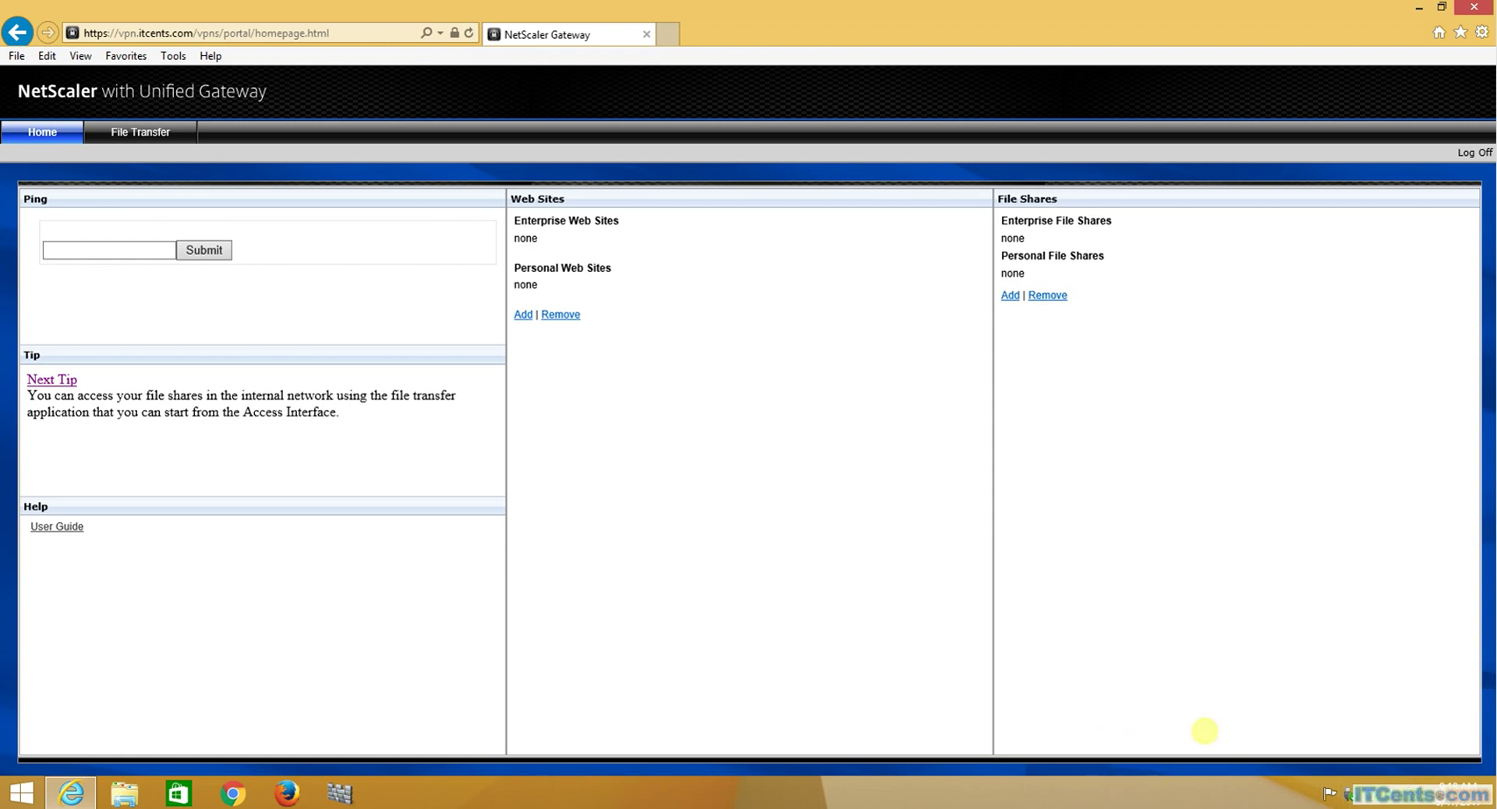
- Ping 10.10.10.100 from the portal, then open the Windows Start screen
click(117, 251)
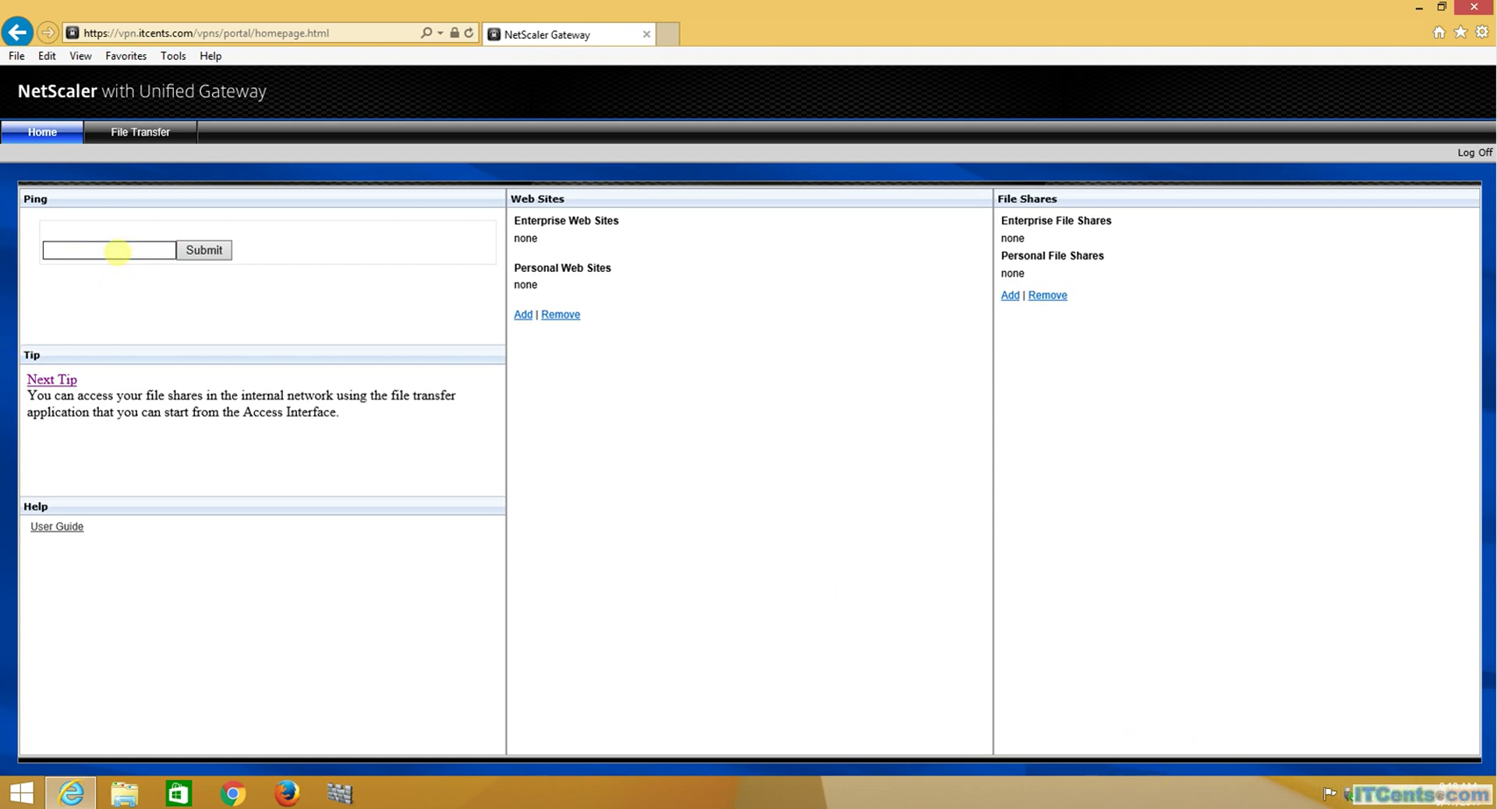
text(10.10.)
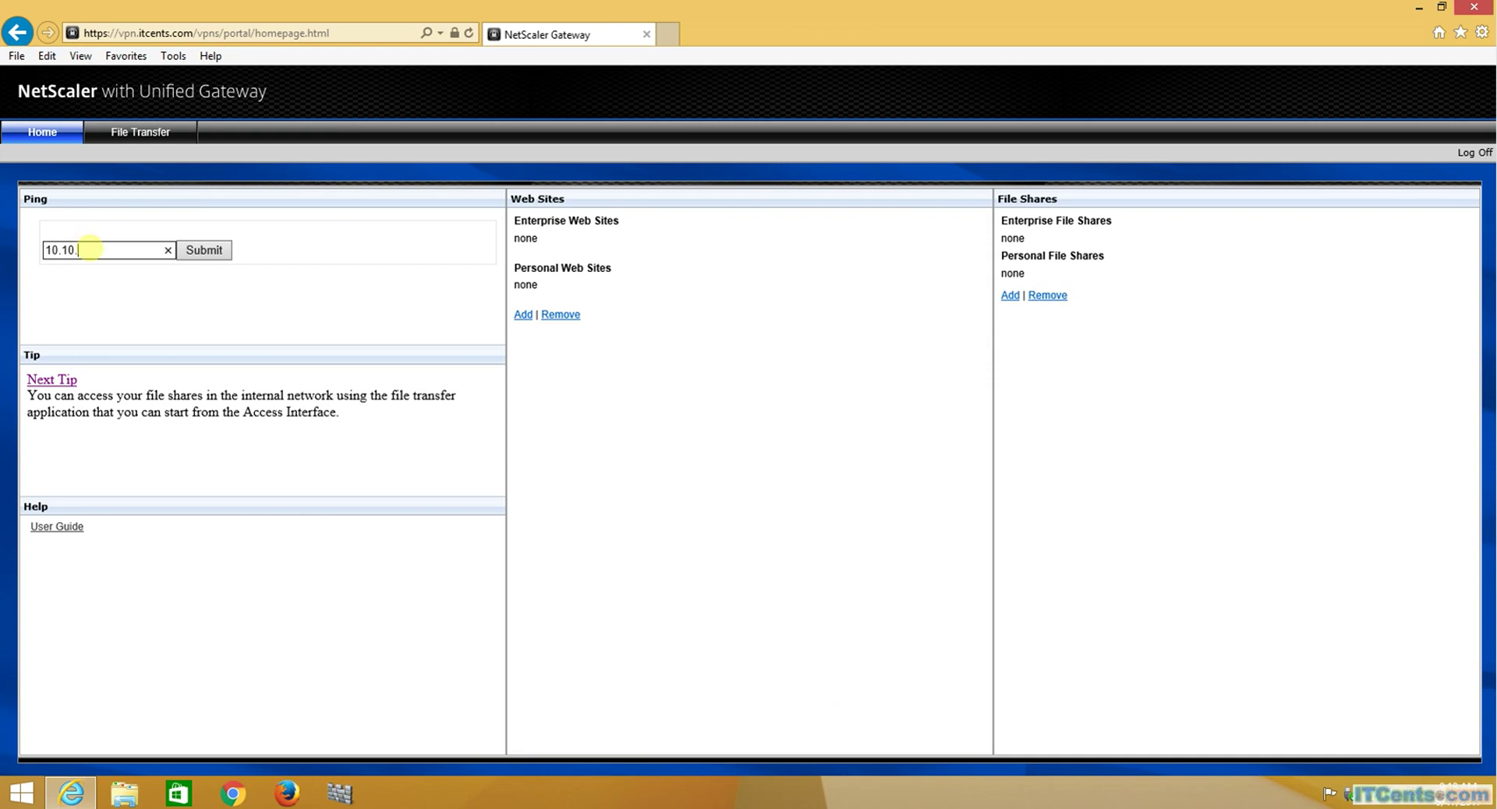
text(10.100)
click(199, 250)
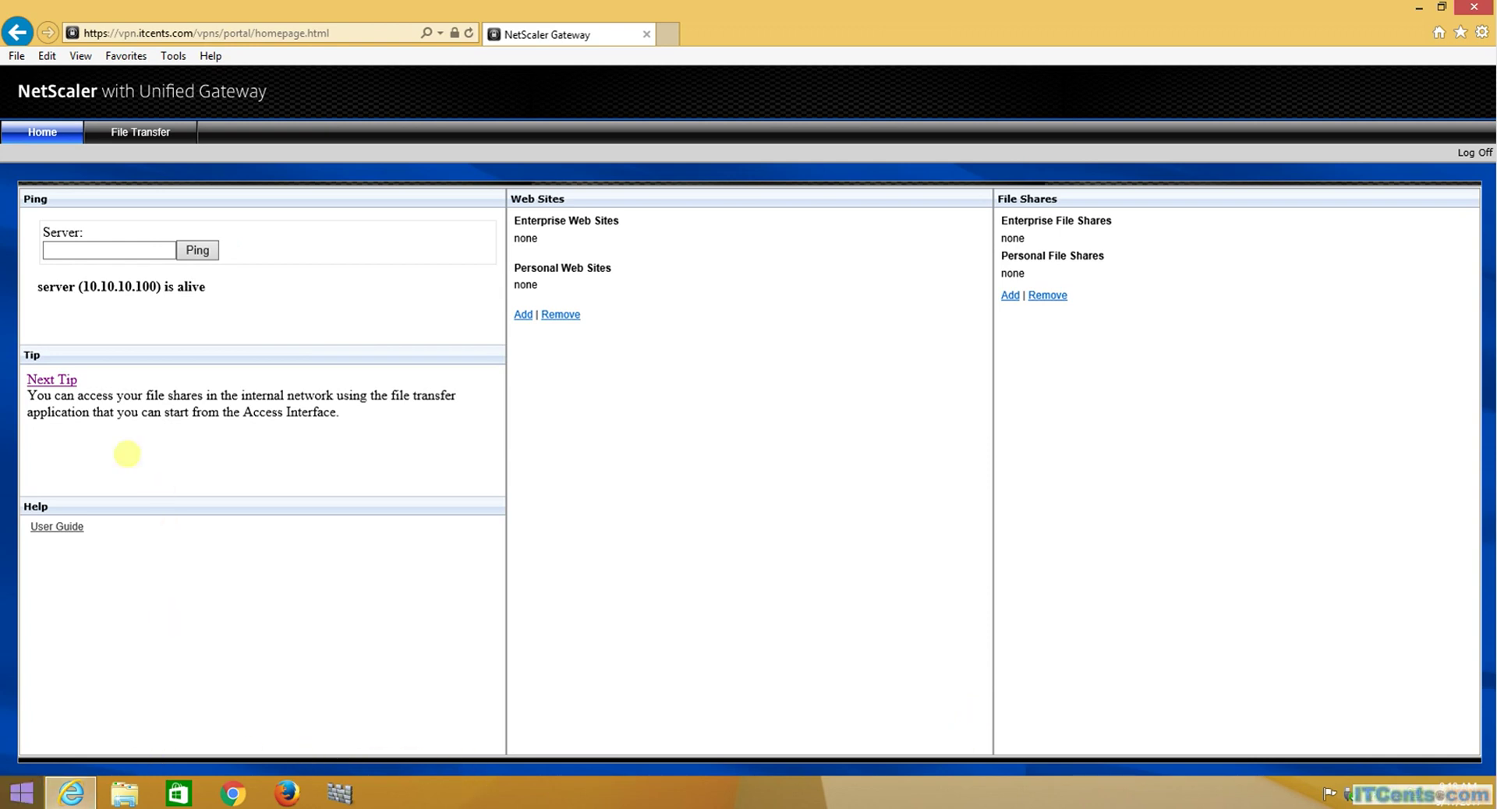
click(18, 792)
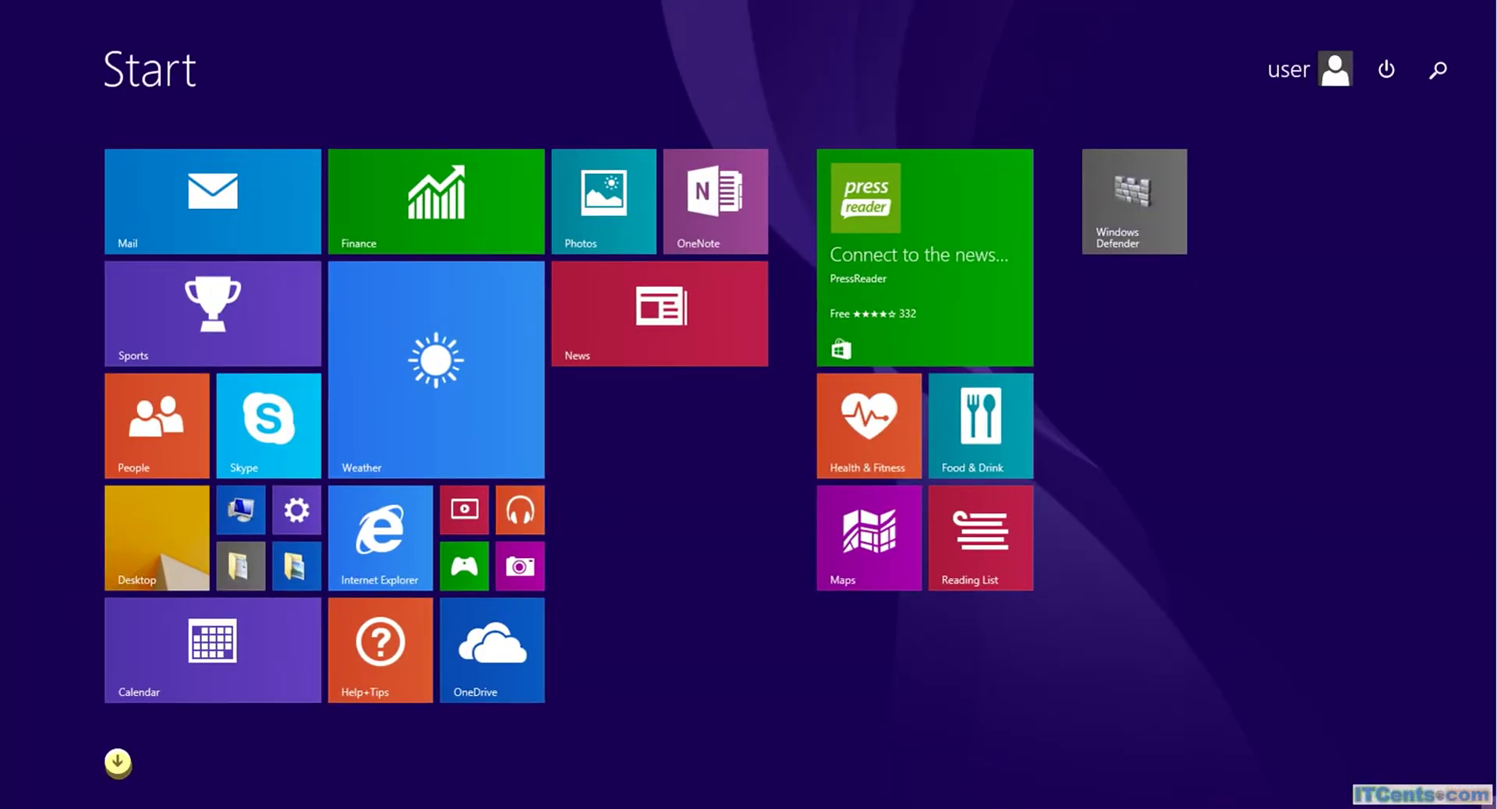
- Launch the NetScaler Gateway plug-in to view session status, then return to the portal page
click(117, 758)
click(1207, 184)
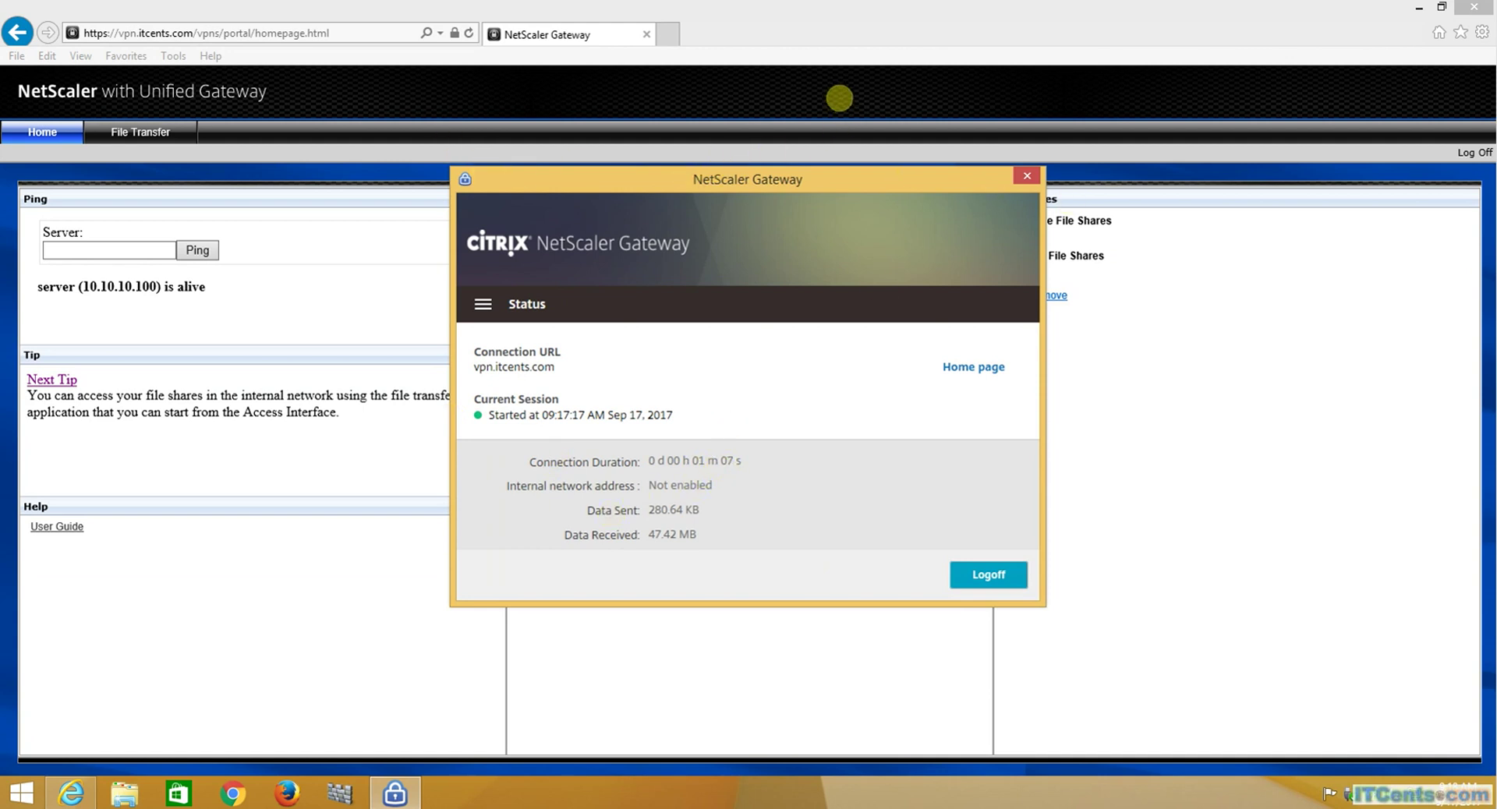
click(838, 95)
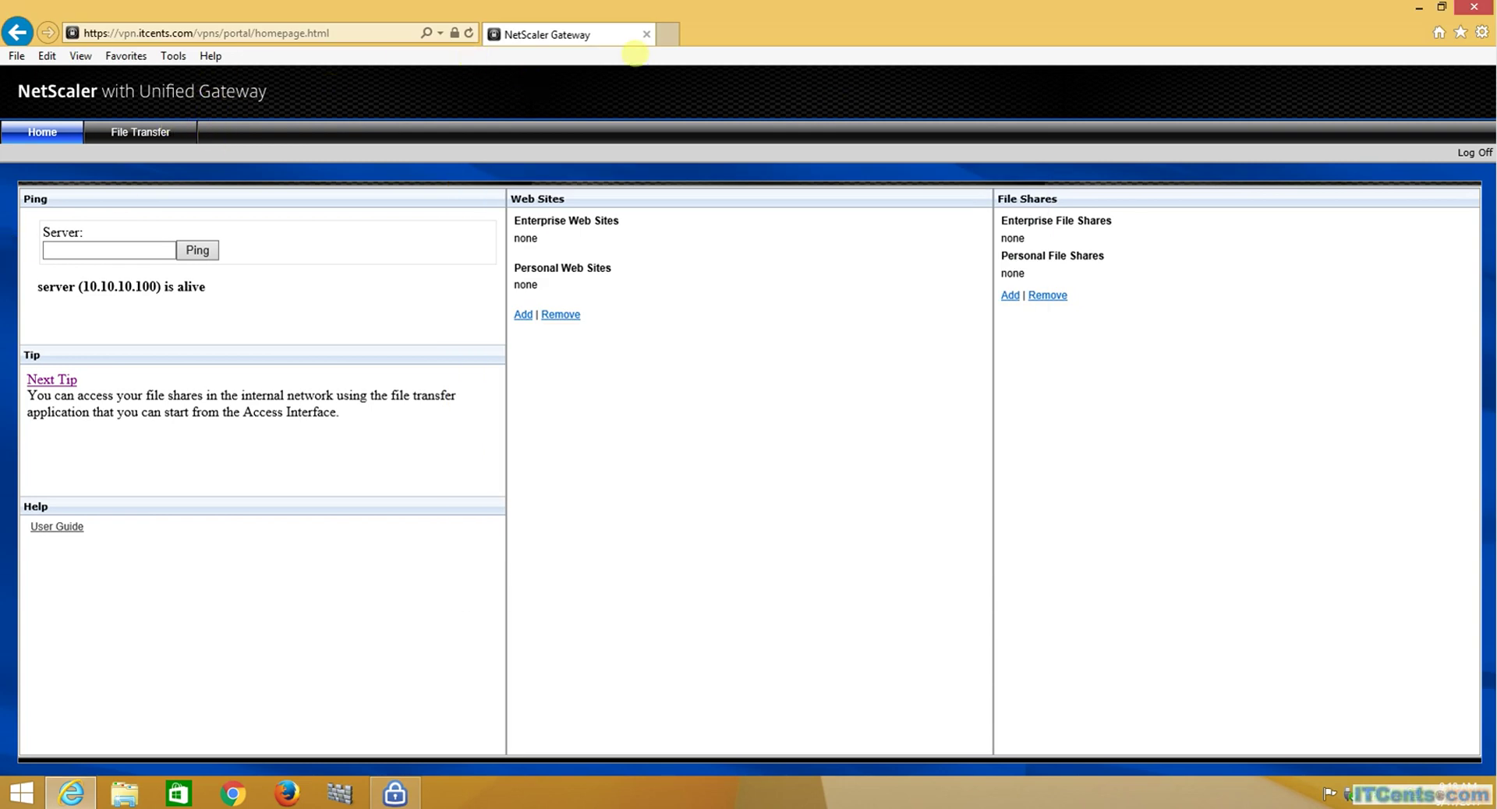
- In a new tab, load WebServer1 at 172.16.21.101
click(666, 34)
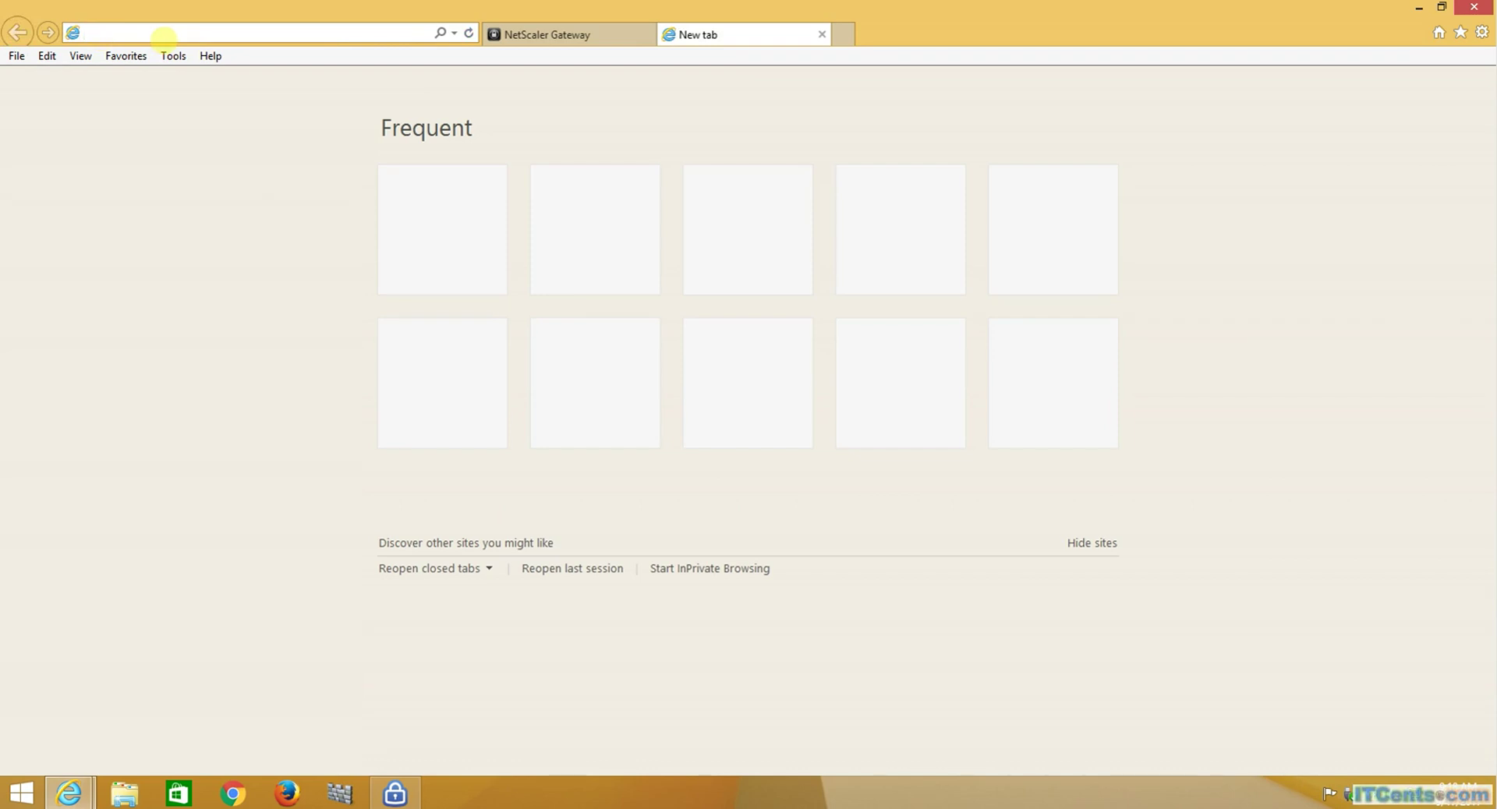
text(10.1)
key(BackSpace)
key(BackSpace)
key(BackSpace)
text(72)
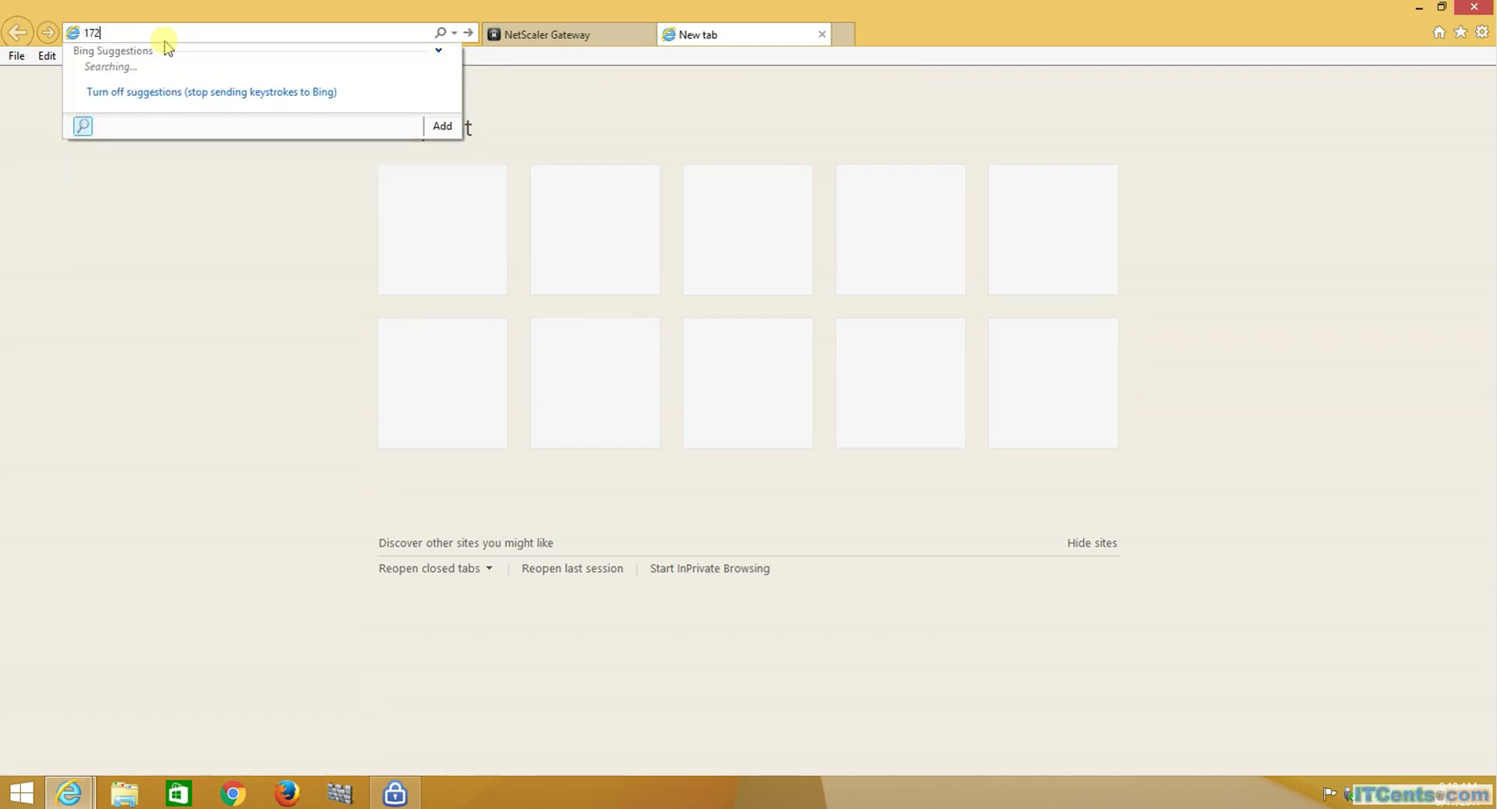
text(.16.21.101)
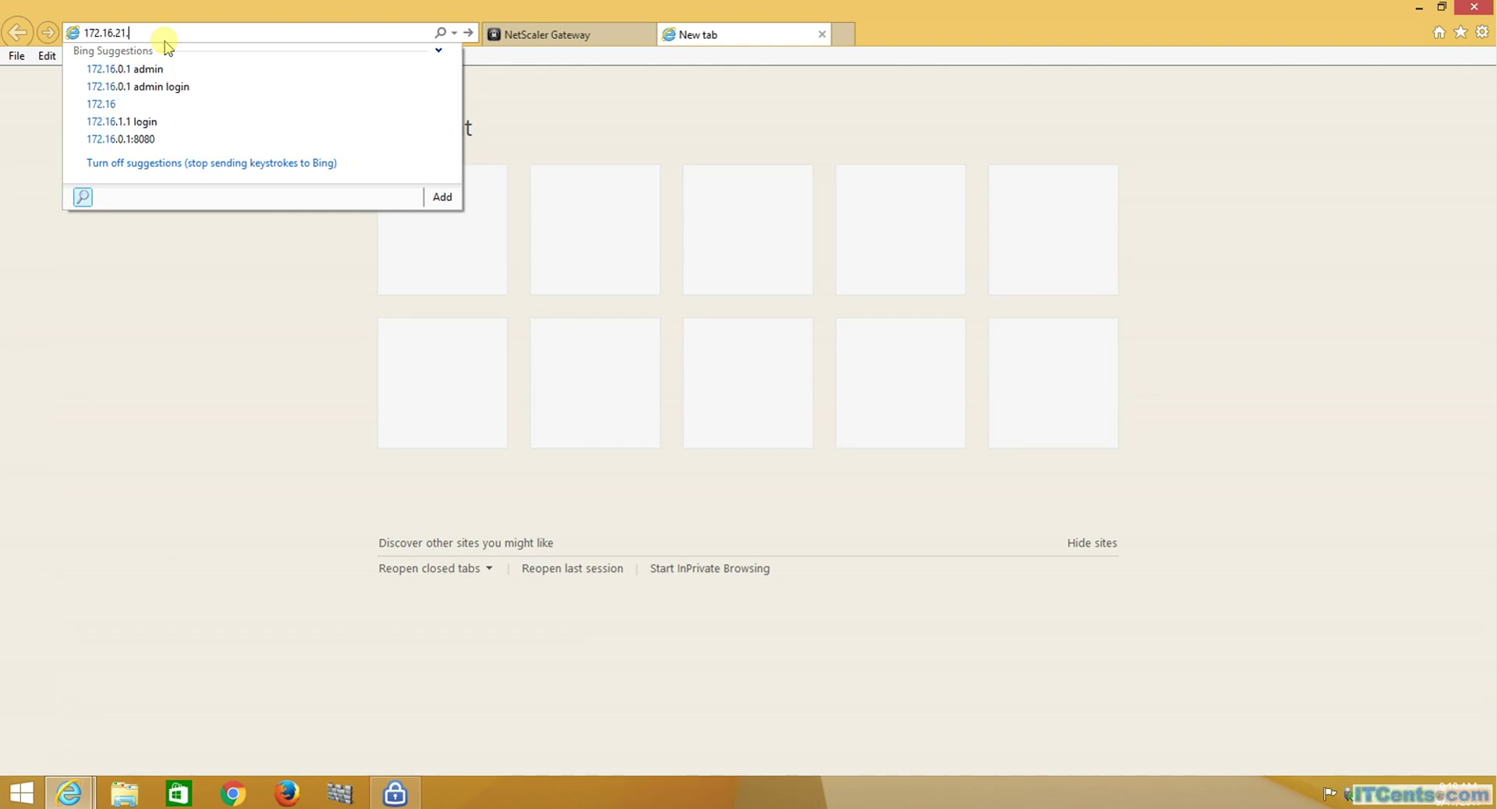
key(Return)
- Change the address to 172.16.21.102 to load WebServer2
click(195, 32)
click(196, 32)
key(BackSpace)
key(BackSpace)
text(2/)
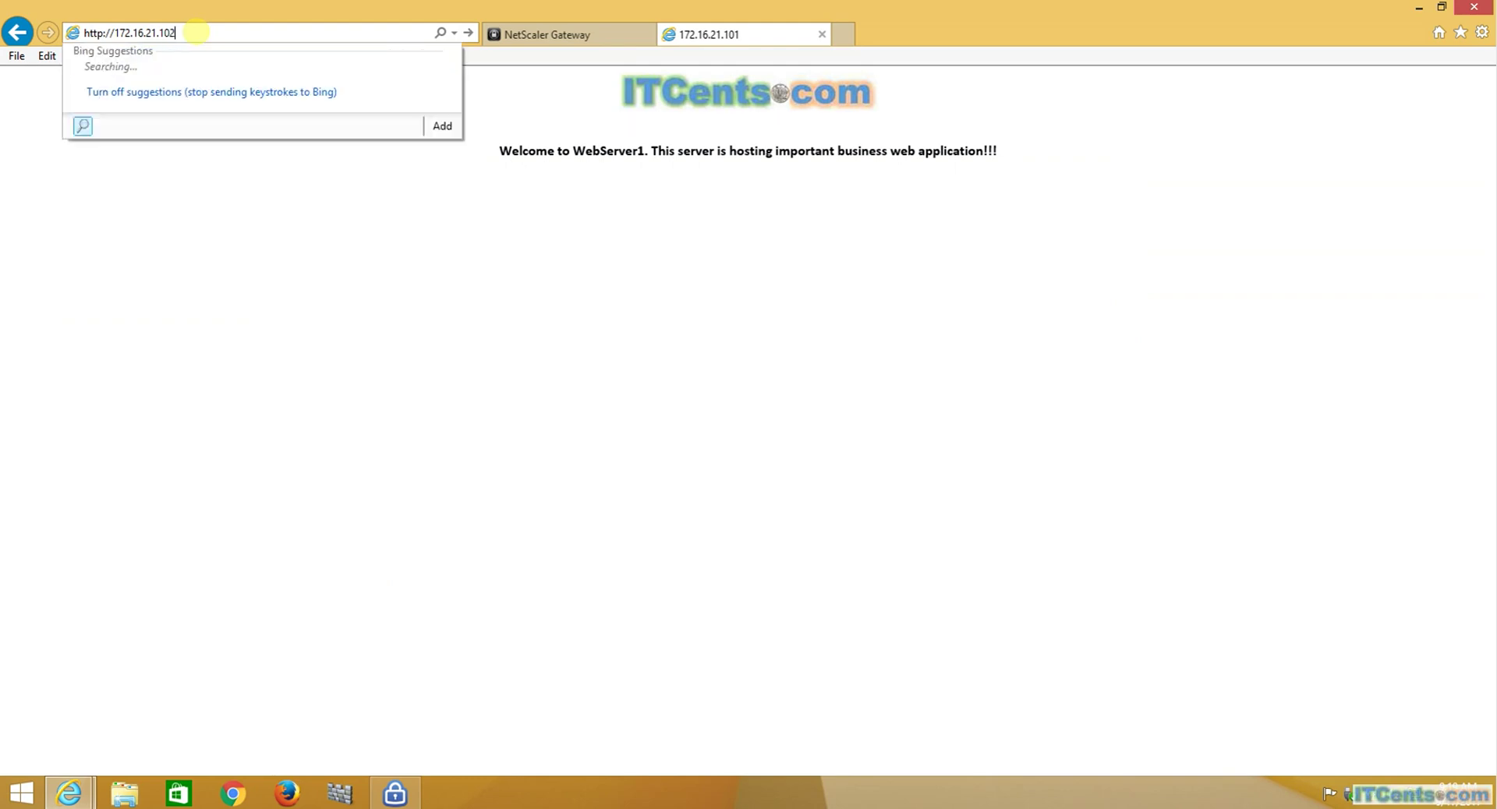
key(Return)
click(196, 31)
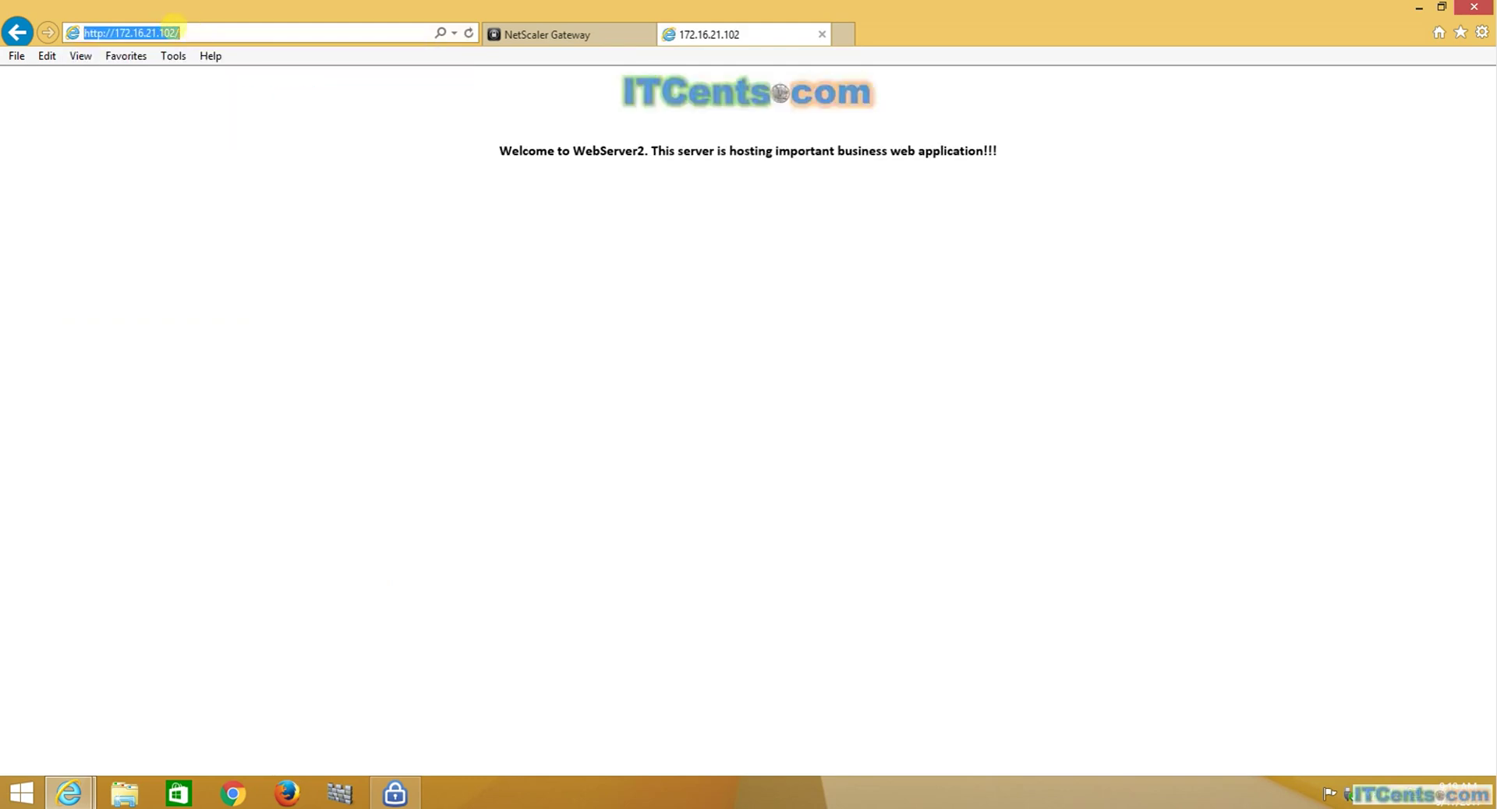
click(196, 32)
key(BackSpace)
key(BackSpace)
text(3)
key(Return)
click(181, 32)
text(h)
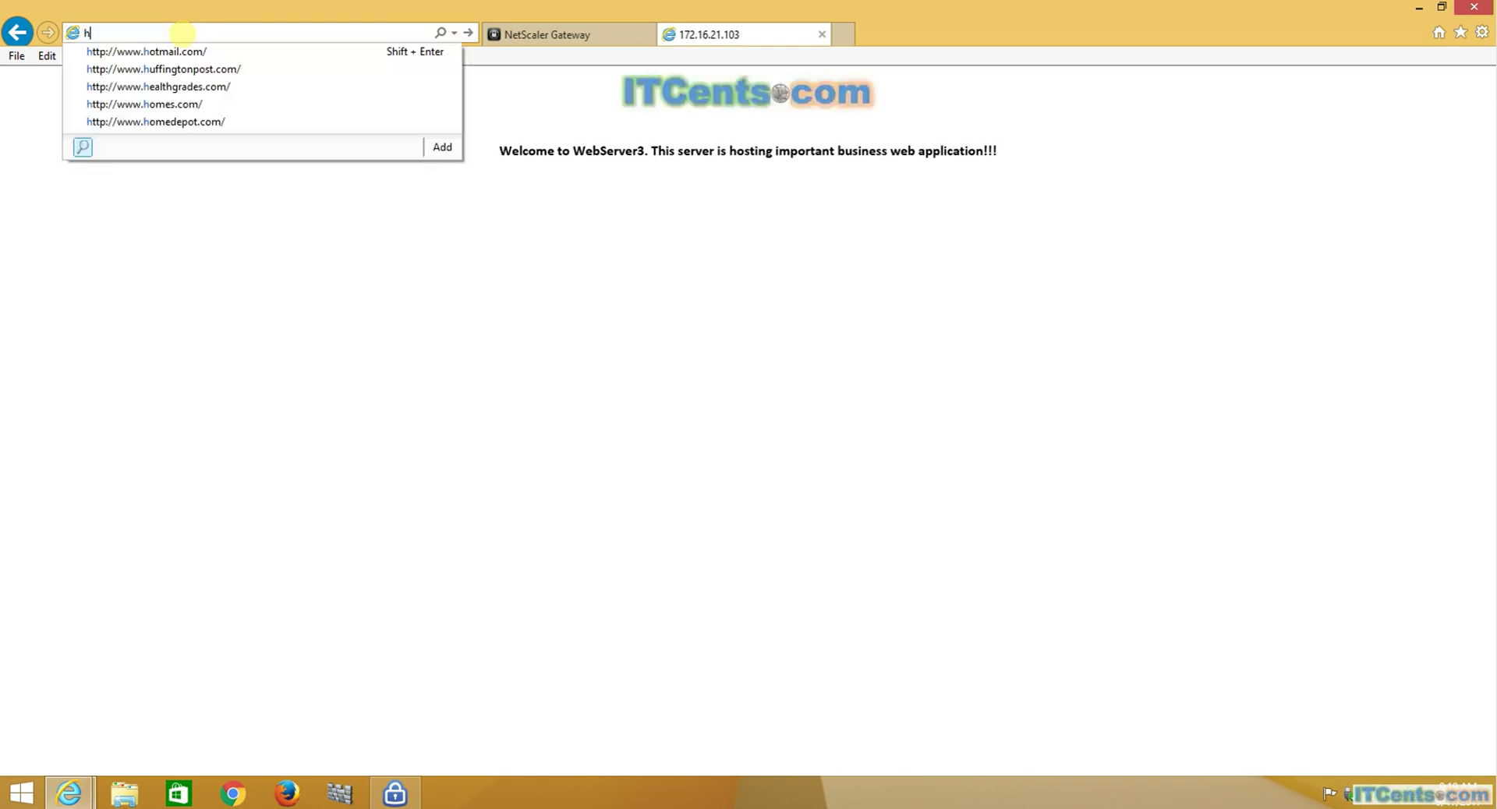
text(ttps://)
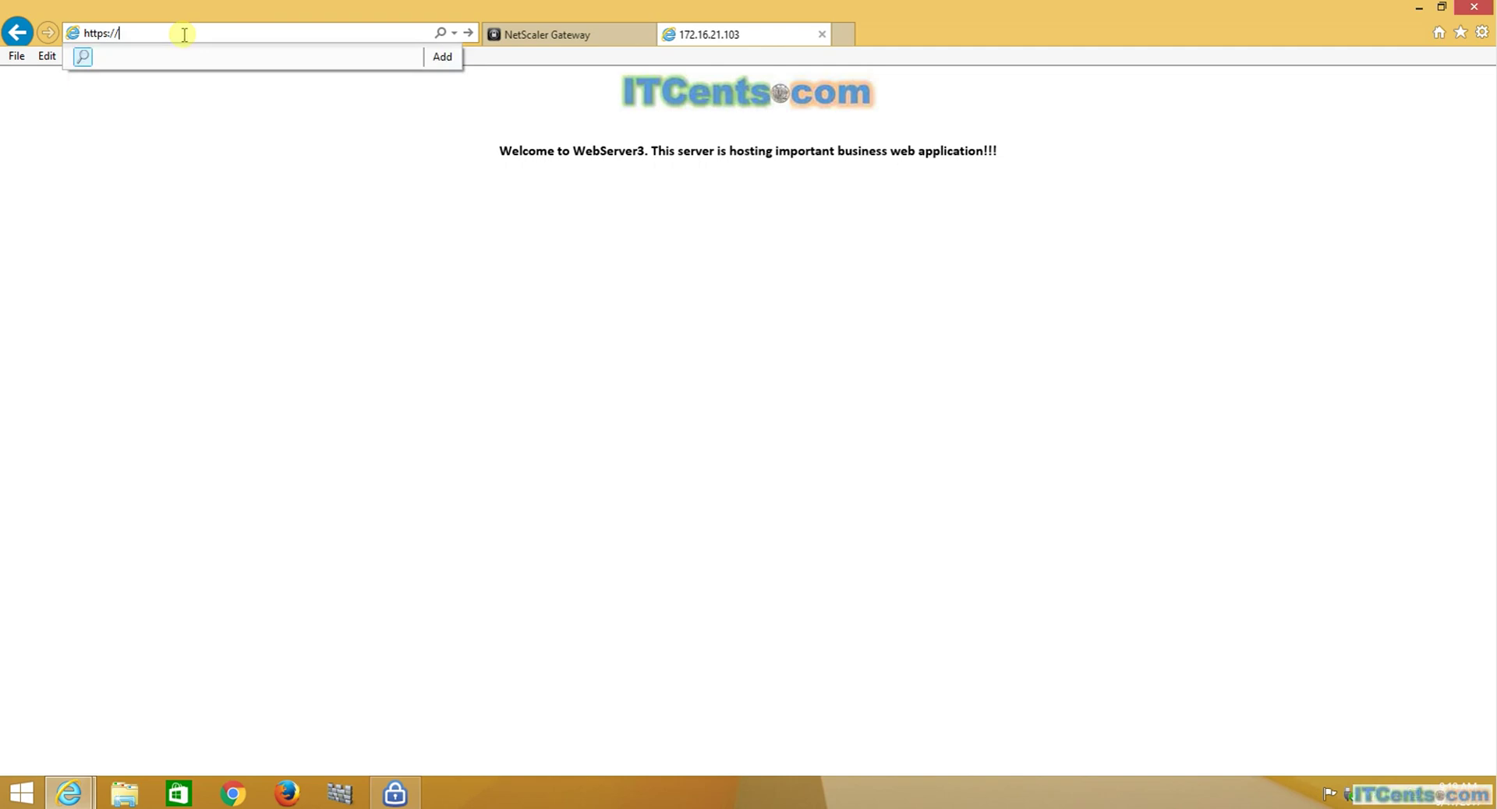
text(dc.itcents.com/certsrv/)
key(Return)
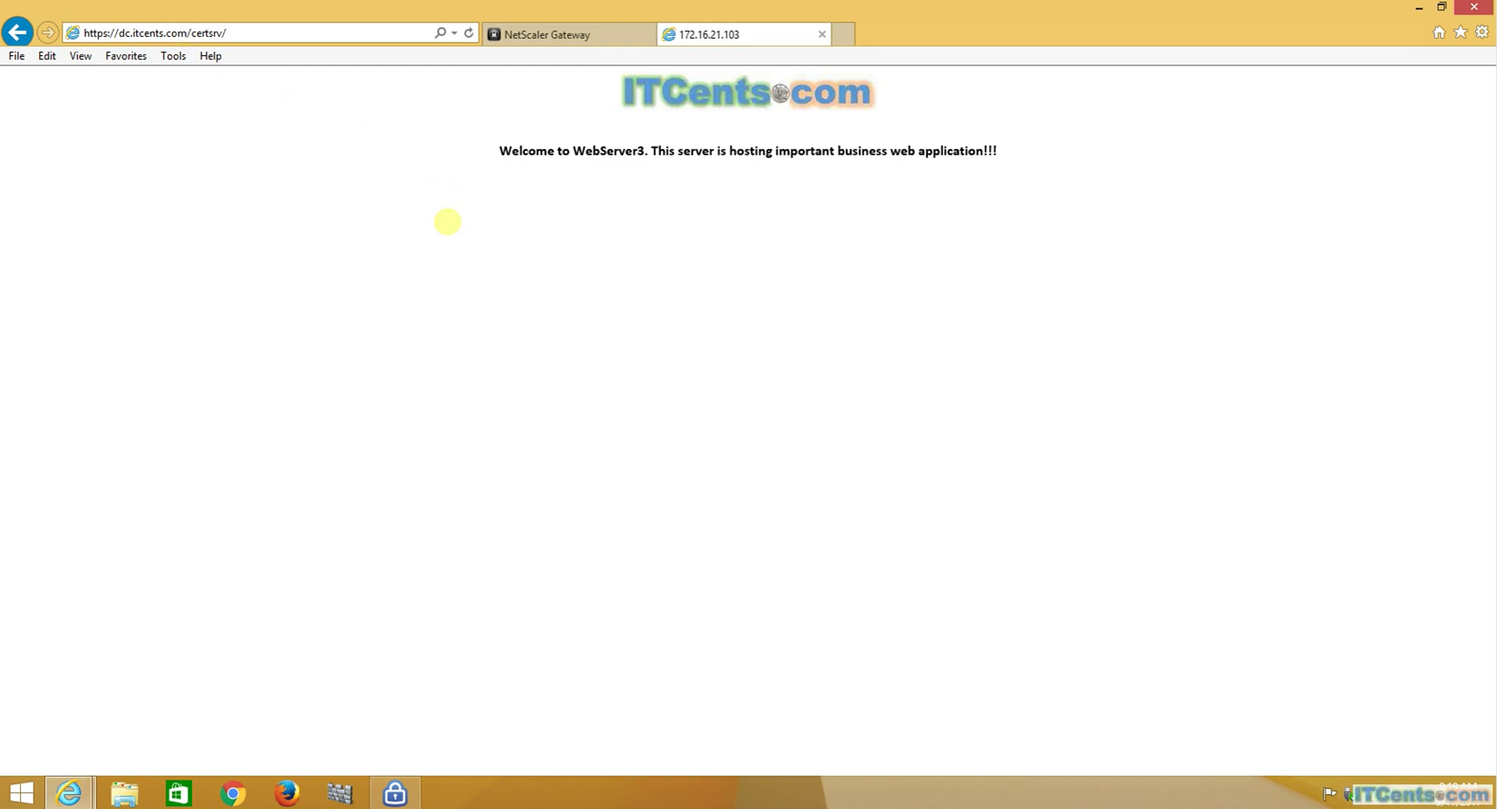
click(22, 794)
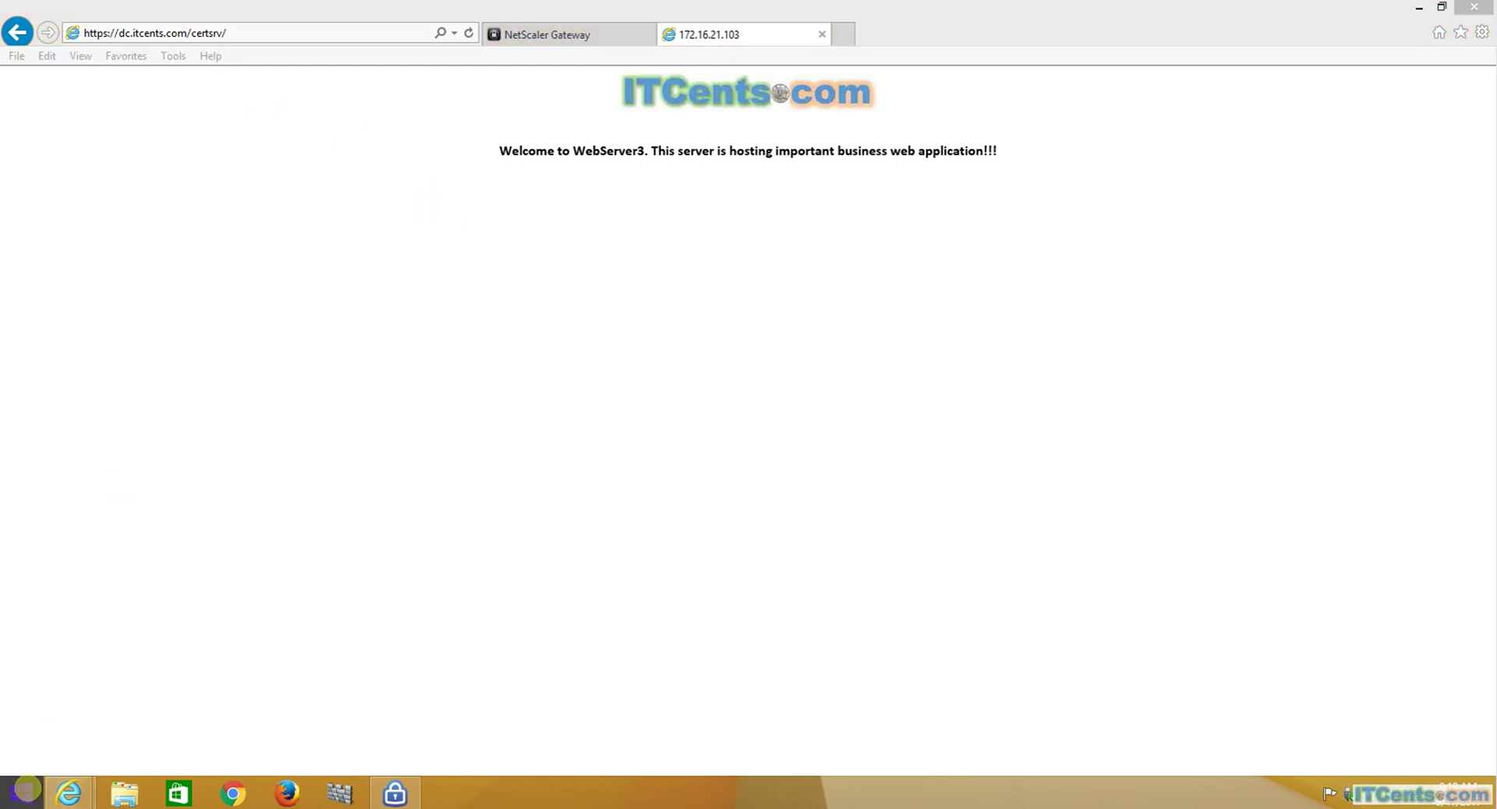
click(134, 558)
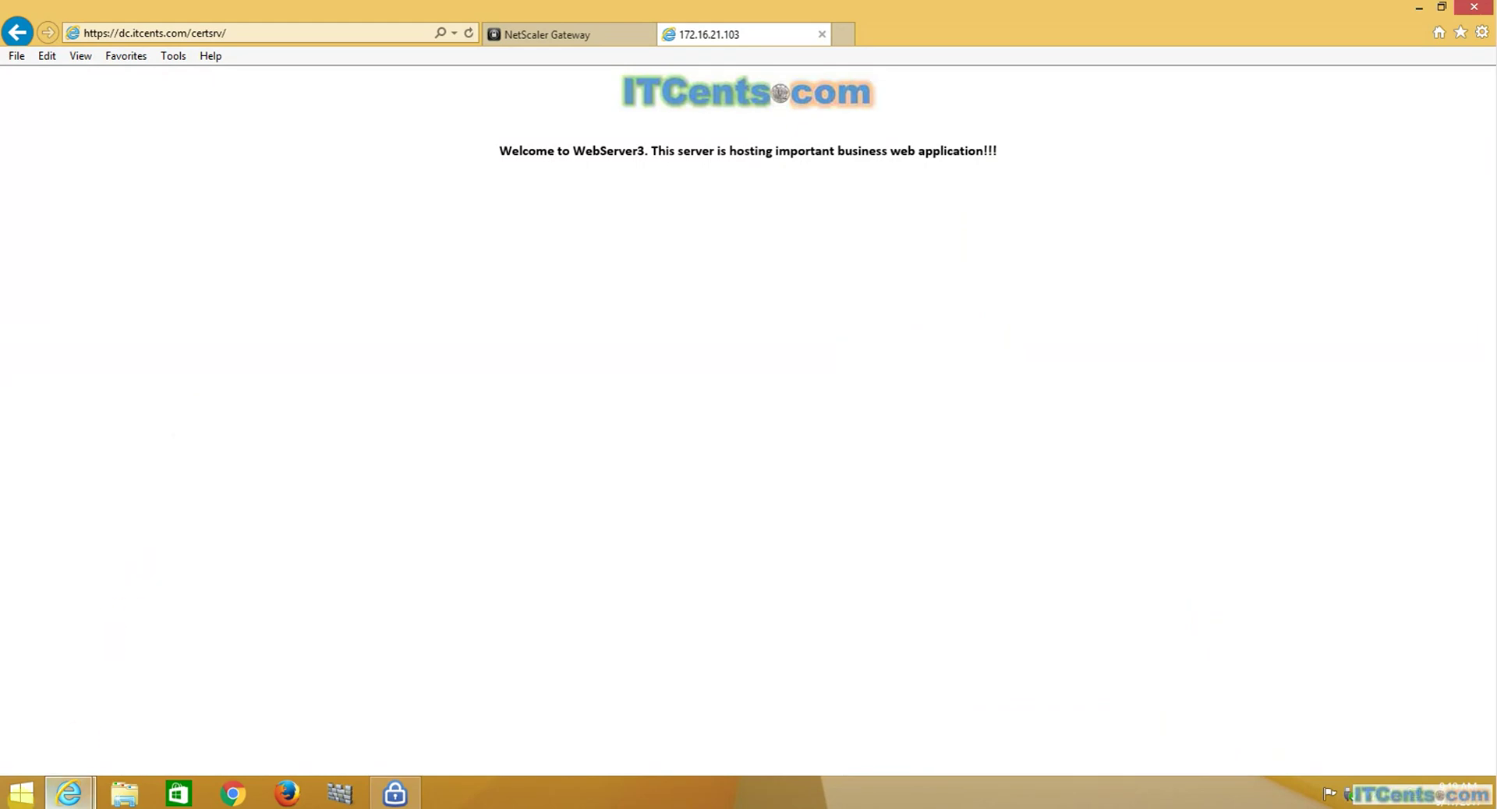
- Try opening \\dc.itcents.com from Run and dismiss the network error
right_click(22, 794)
click(63, 737)
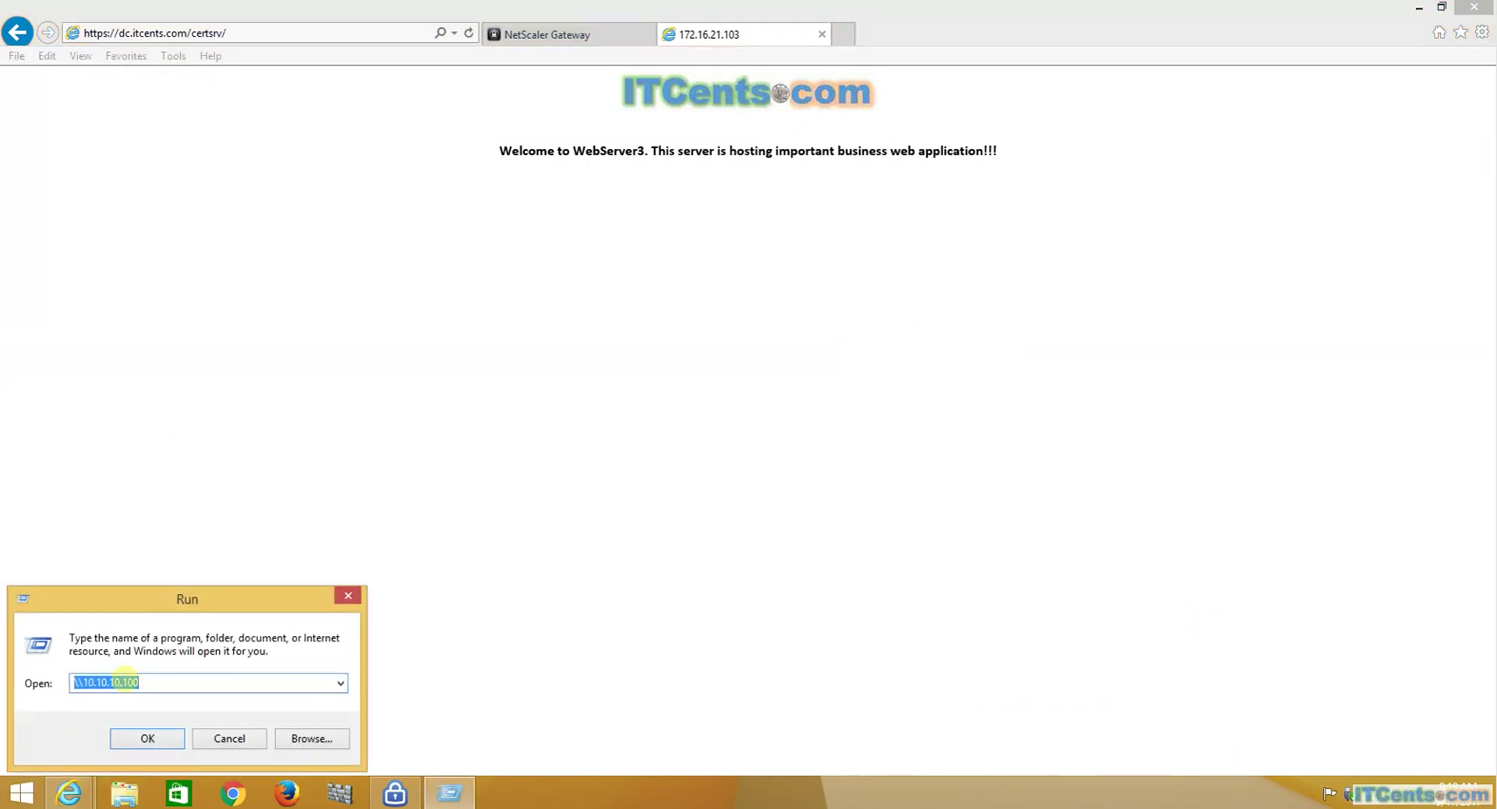
text(\\)
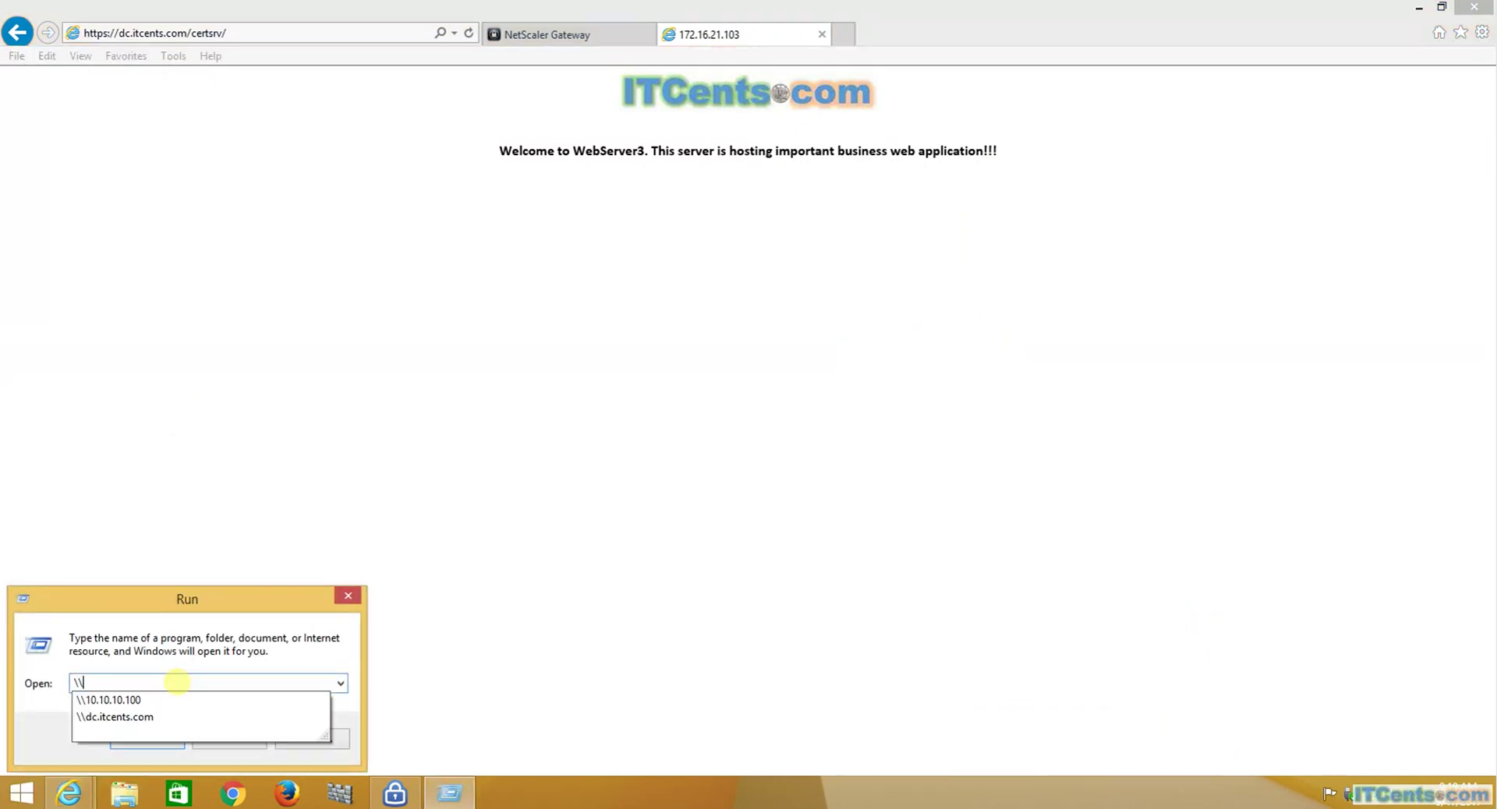
text(dc.itcents.com)
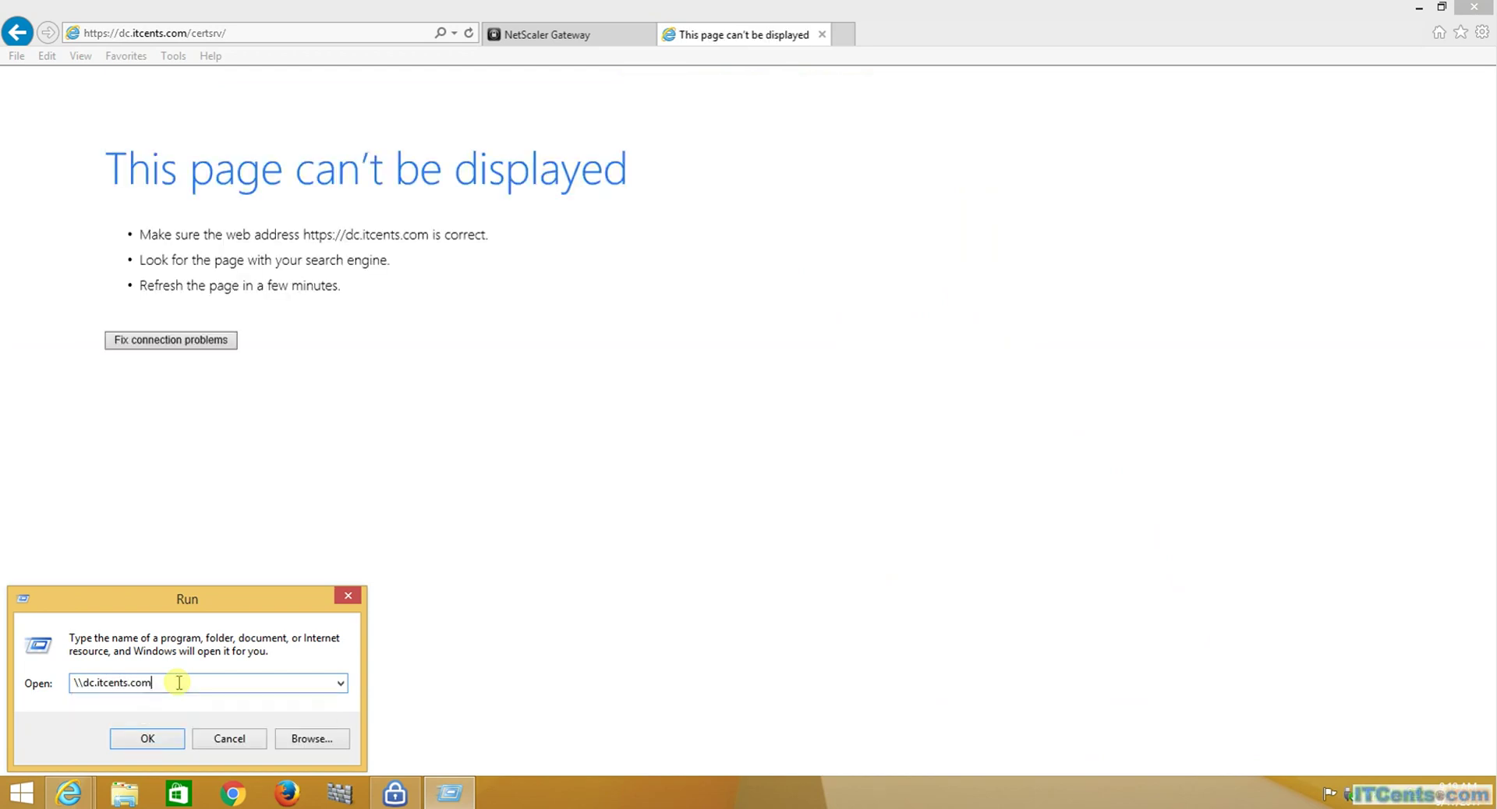
key(Return)
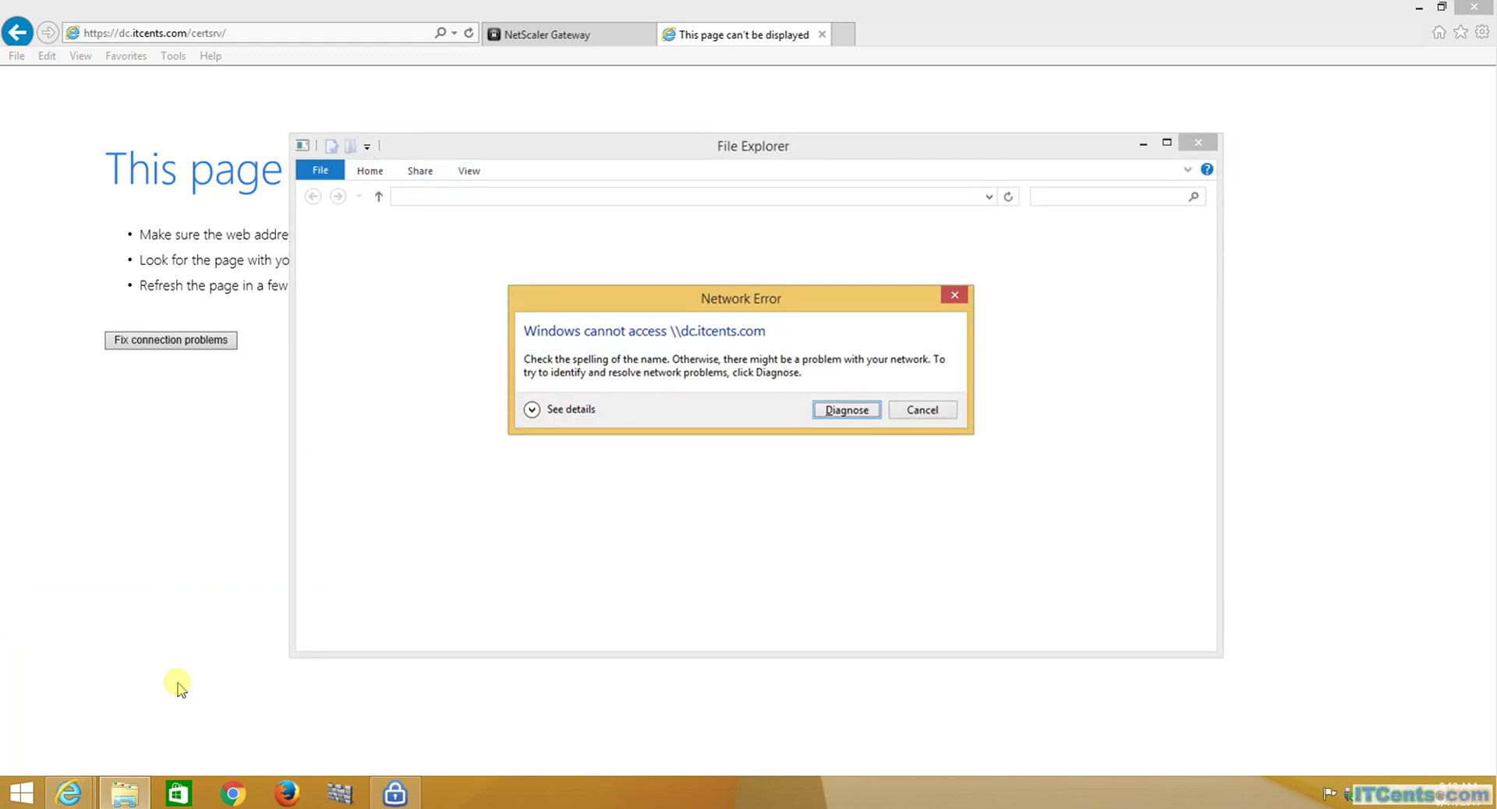
click(955, 293)
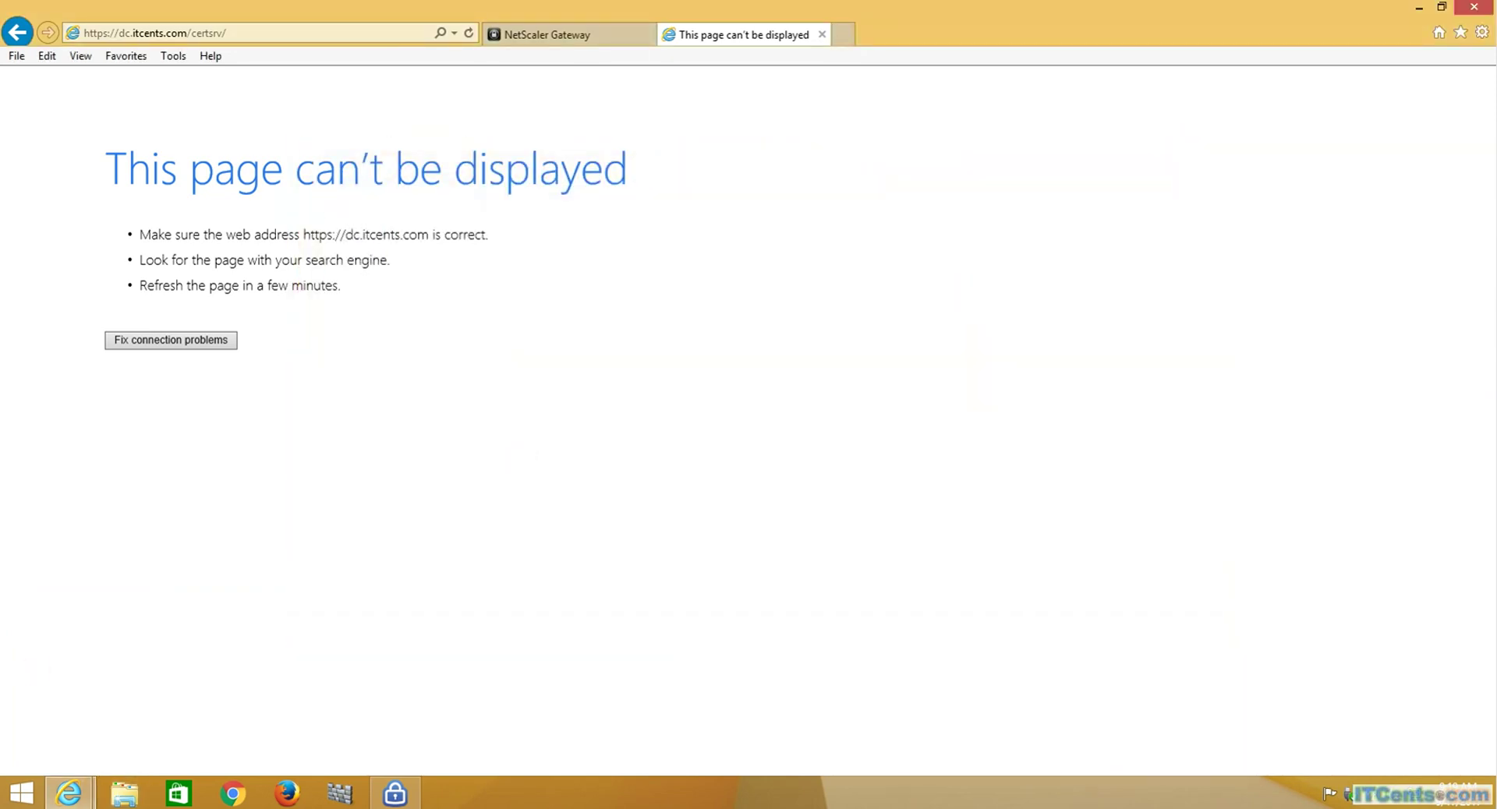
- Open \\10.10.10.100 from Run with domain administrator credentials, then close File Explorer
right_click(21, 794)
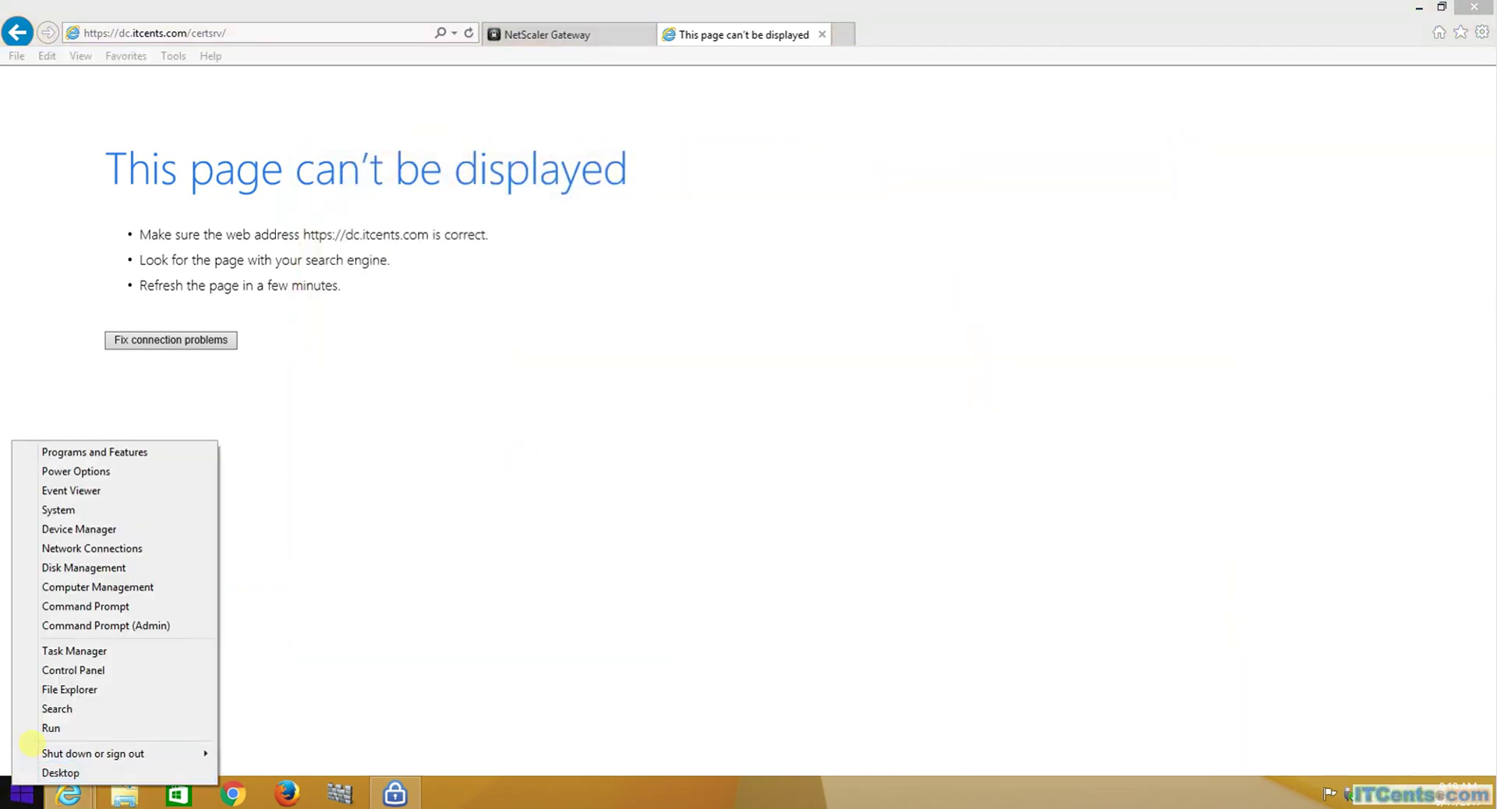
click(46, 728)
text(\\10.10.10.100)
key(Return)
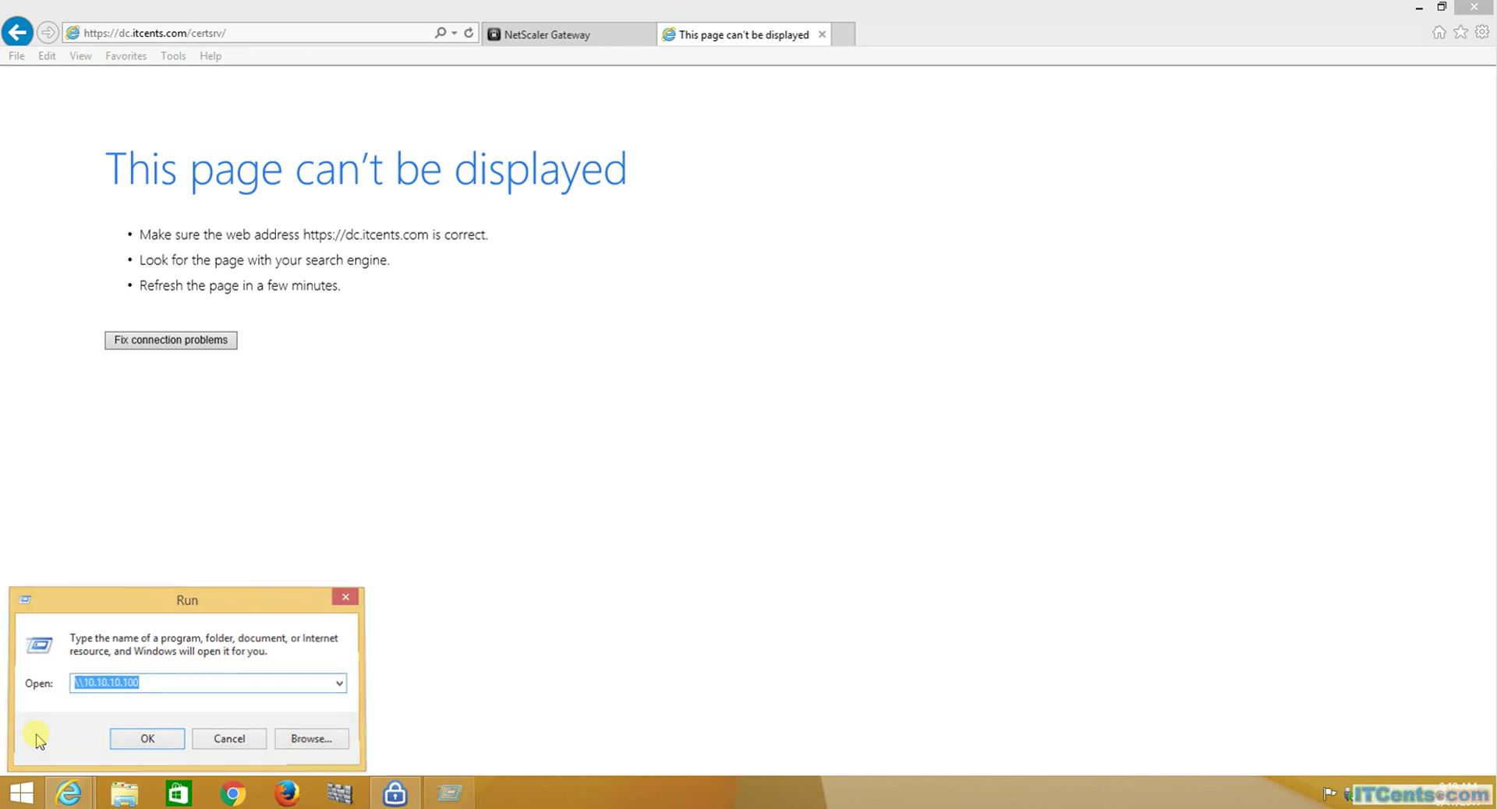
text(ITcents\administrator)
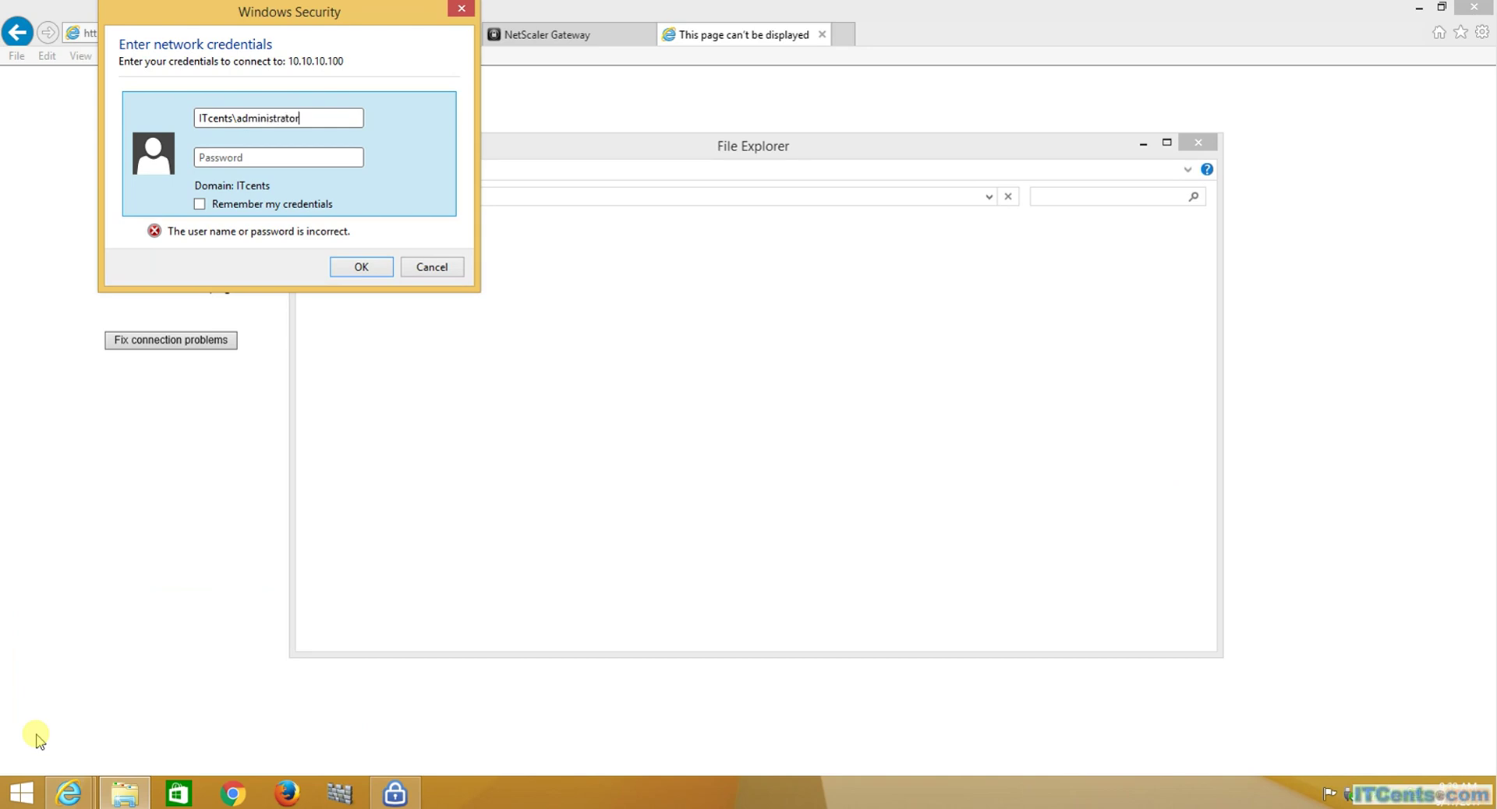
key(Return)
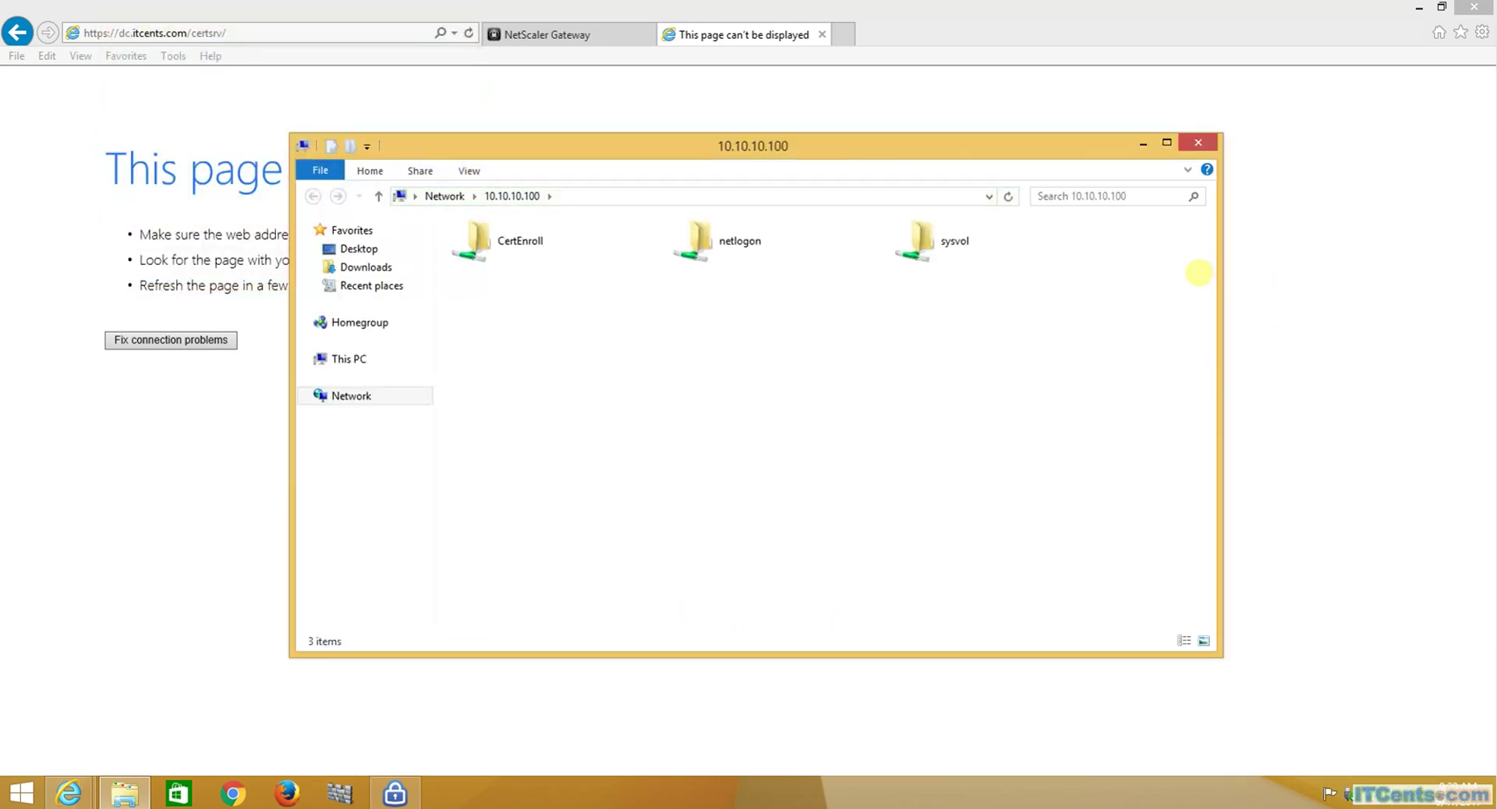
click(1197, 142)
click(261, 32)
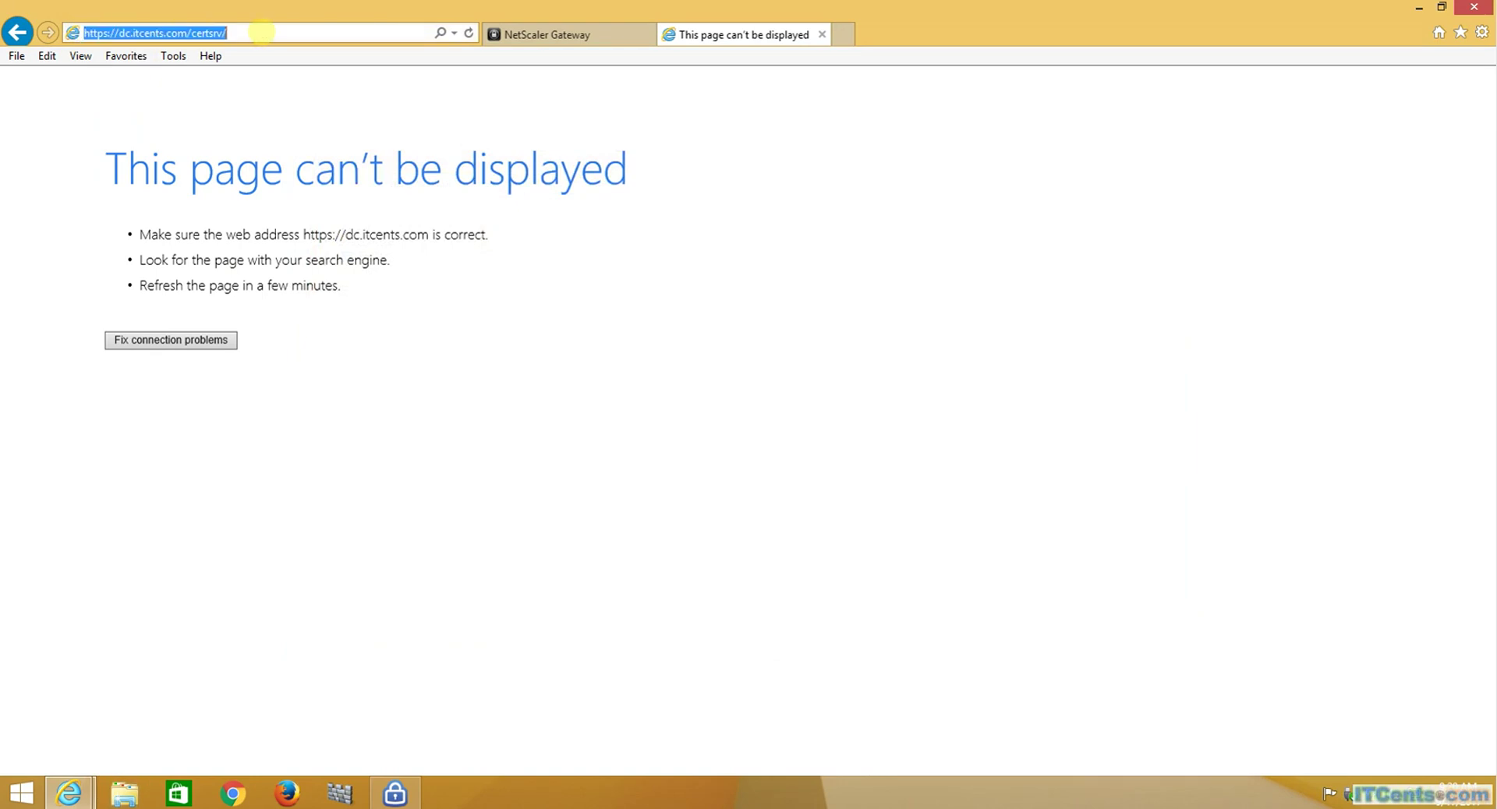
- Load 10.10.10.100\certsrv and sign in with the domain administrator account and password
text(10.10.10)
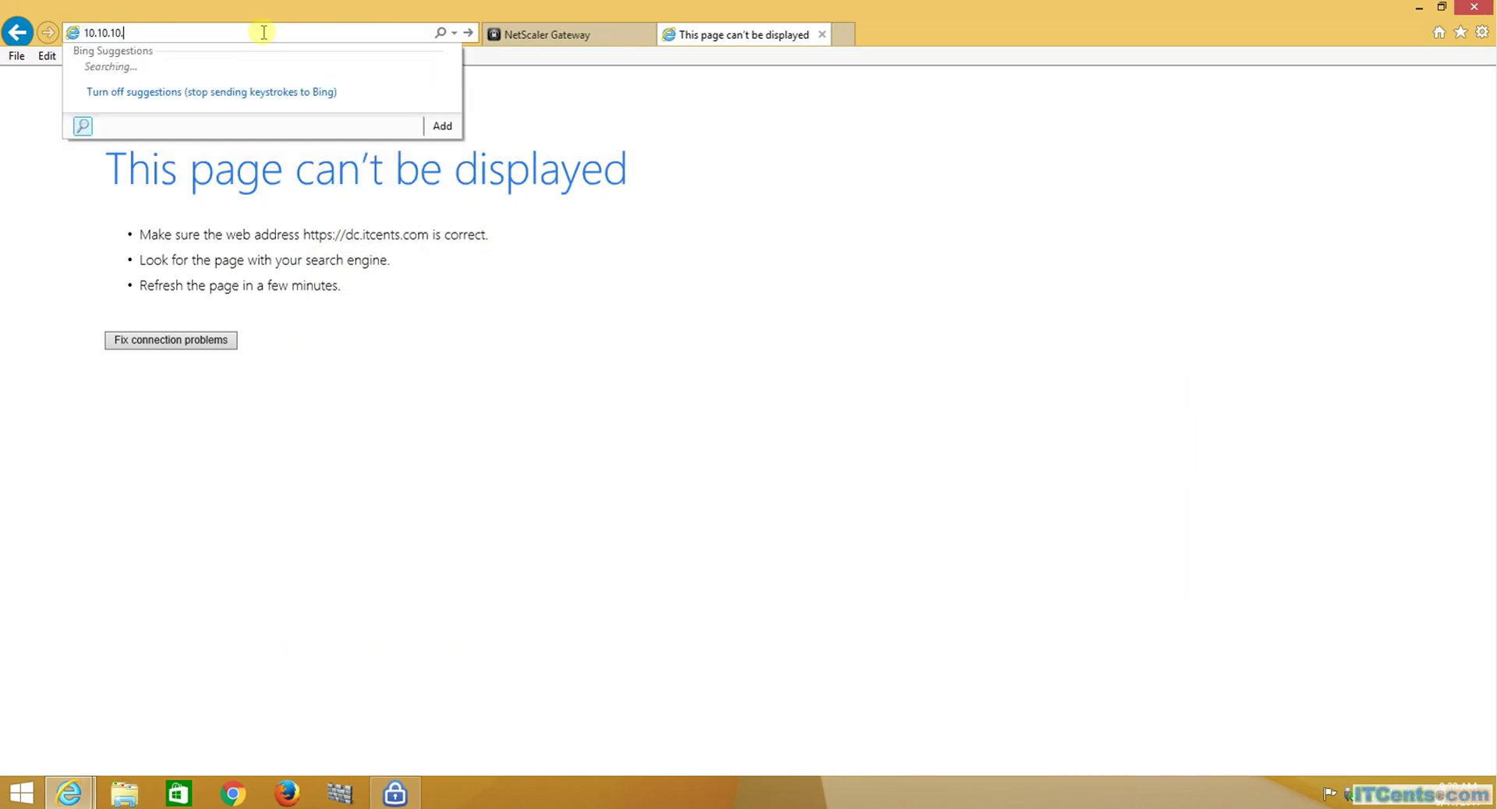
text(.100\cert)
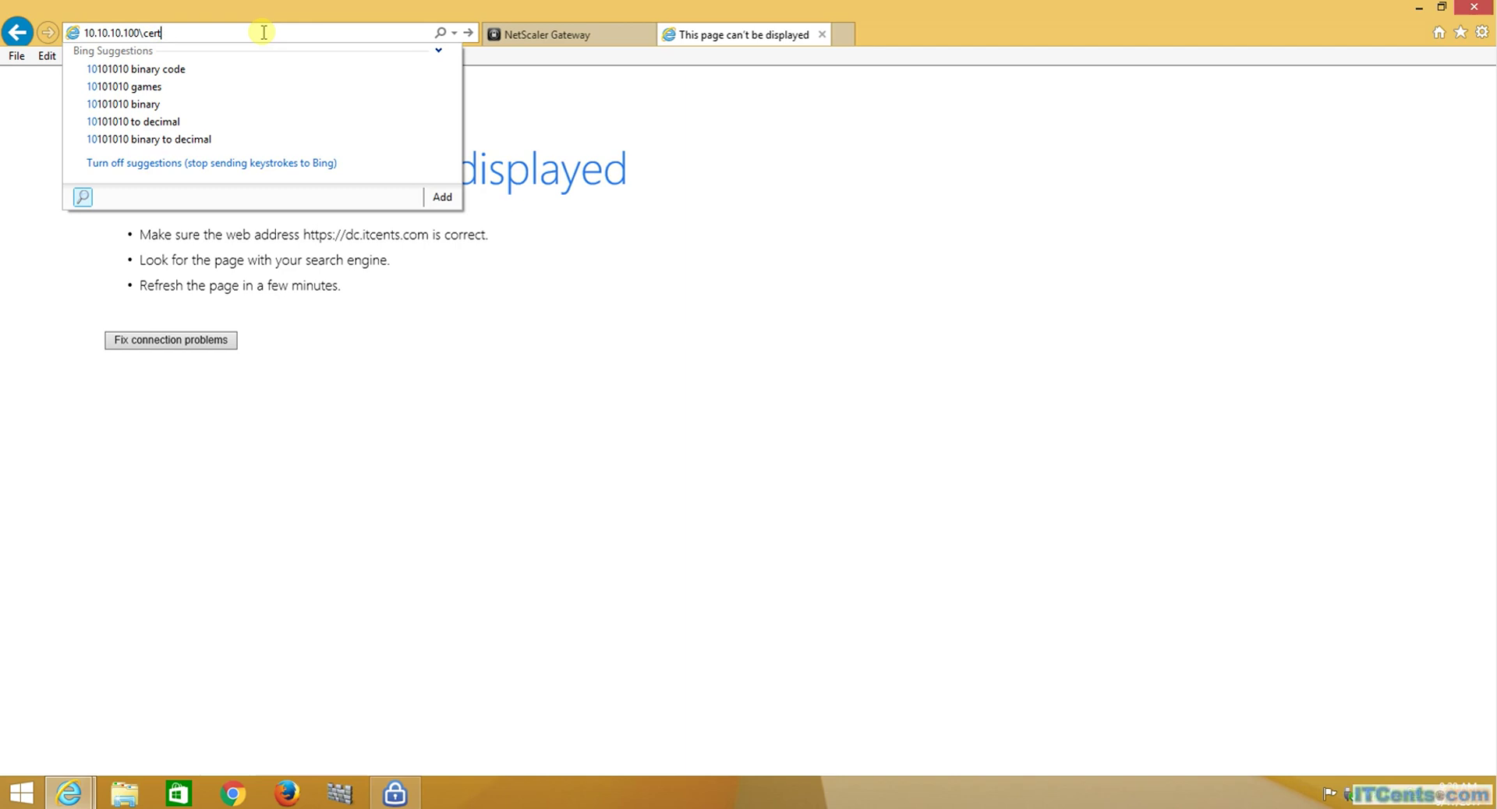
text(srv)
key(Return)
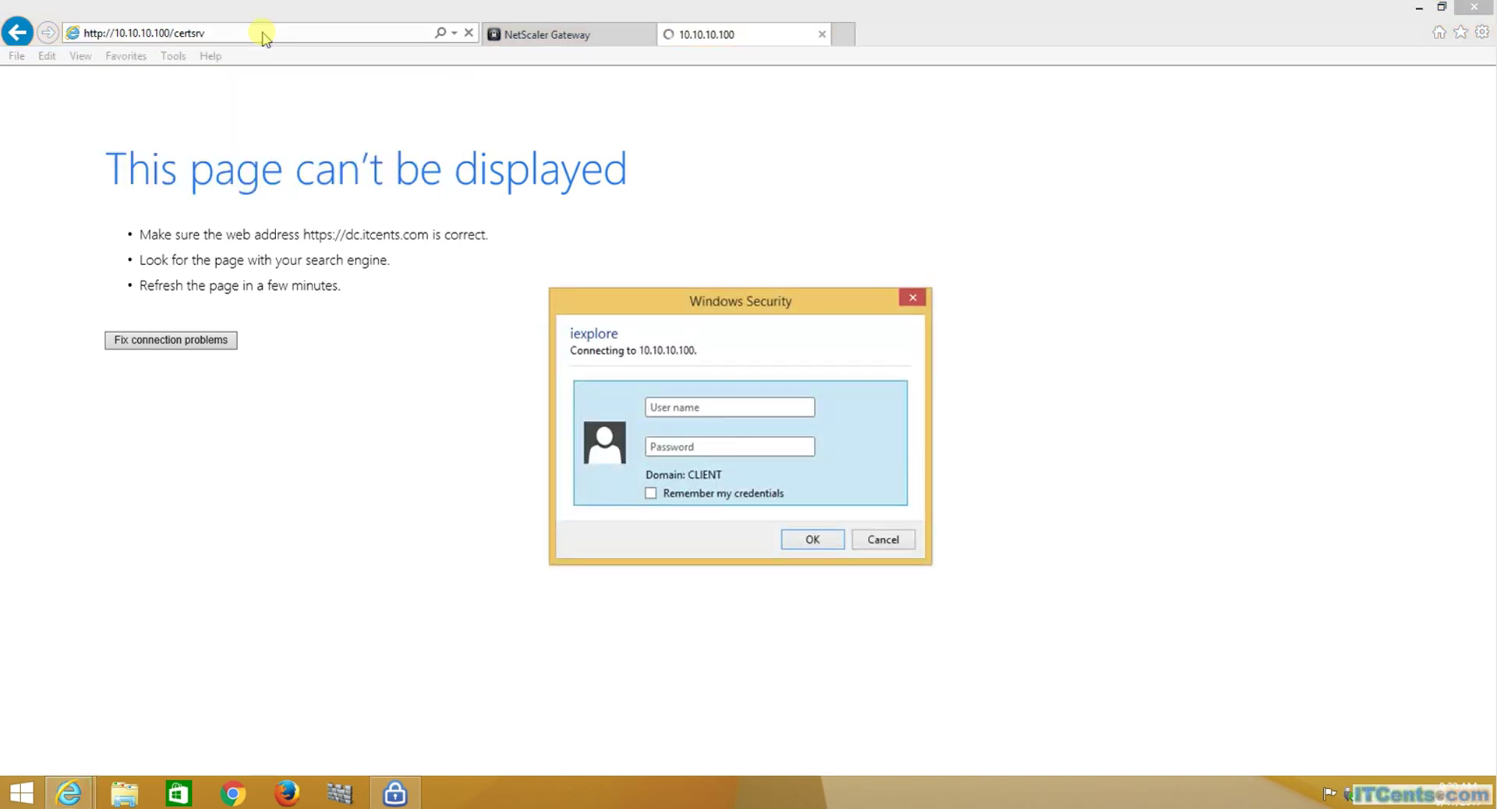
text(itcents)
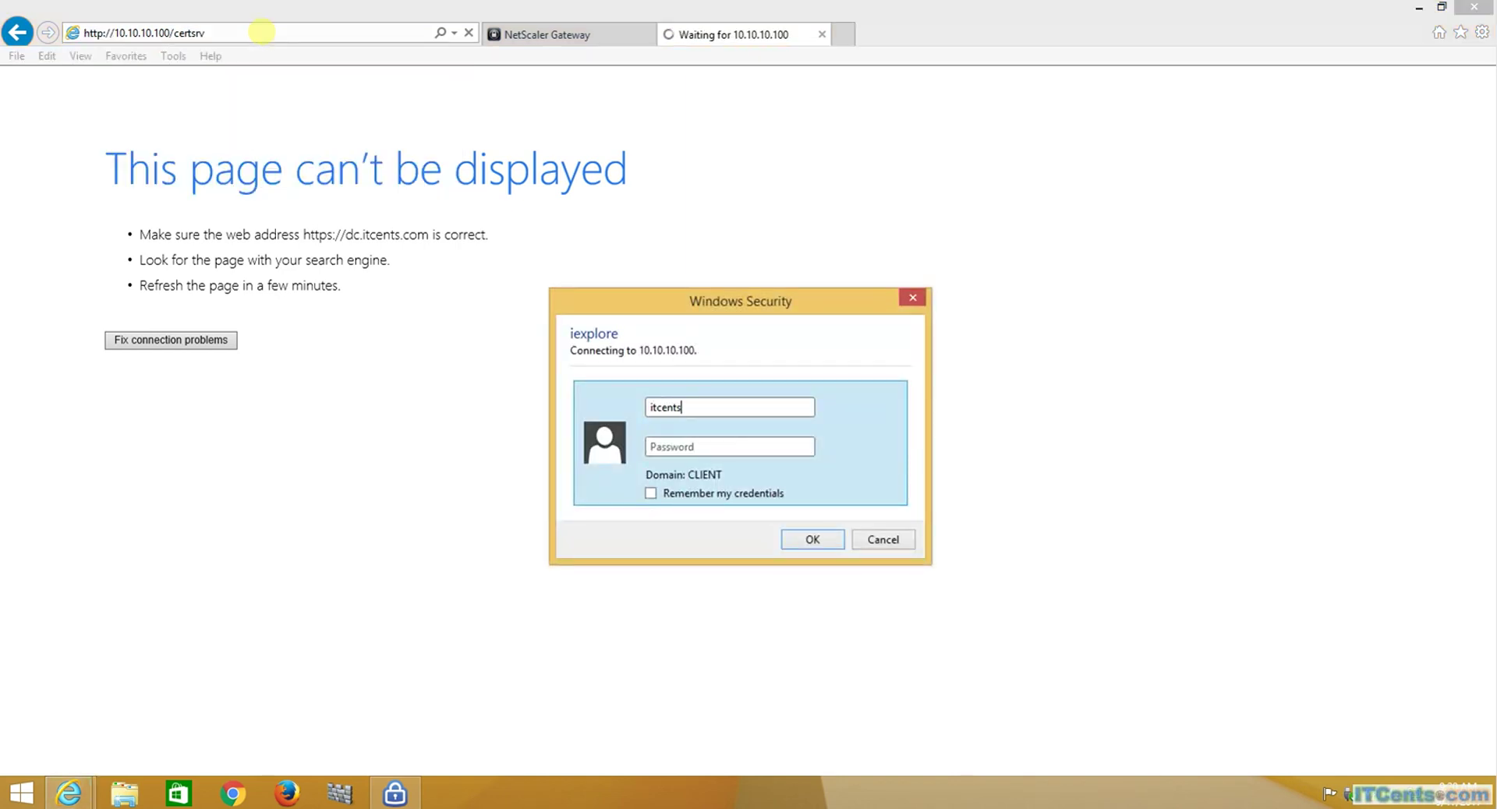
text(\administrator)
key(Tab)
click(265, 37)
key(Return)
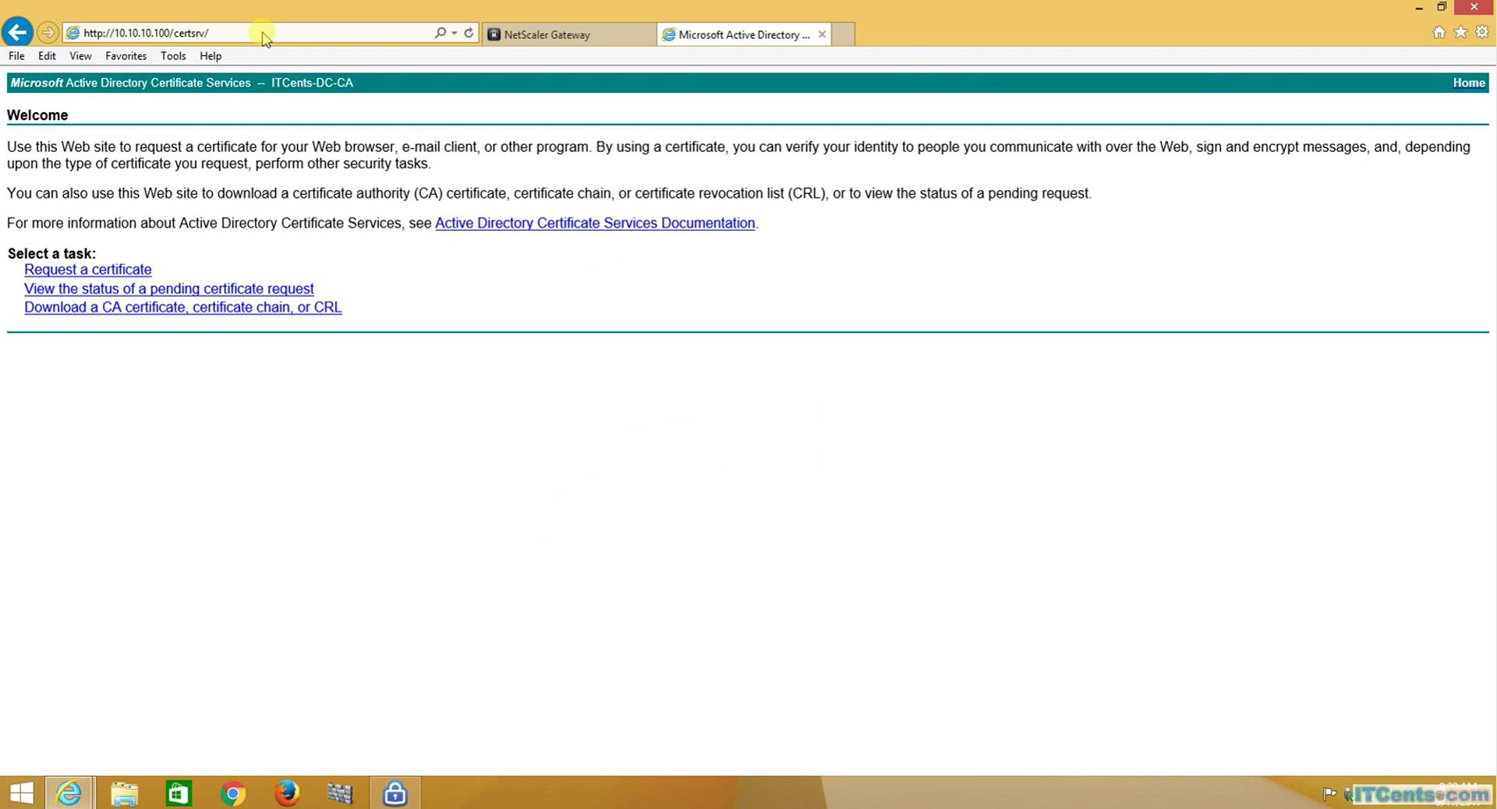
right_click(20, 791)
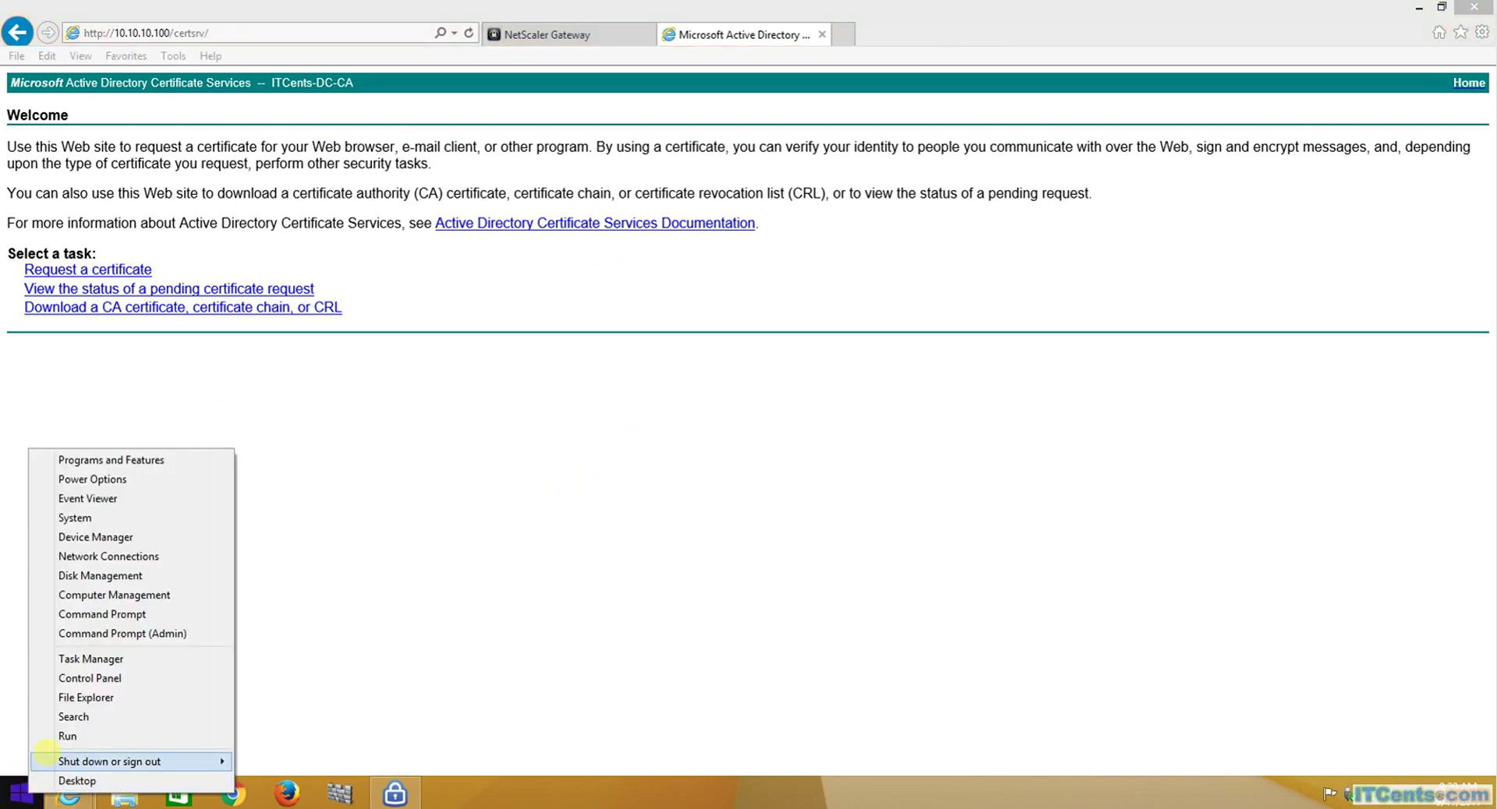
click(125, 633)
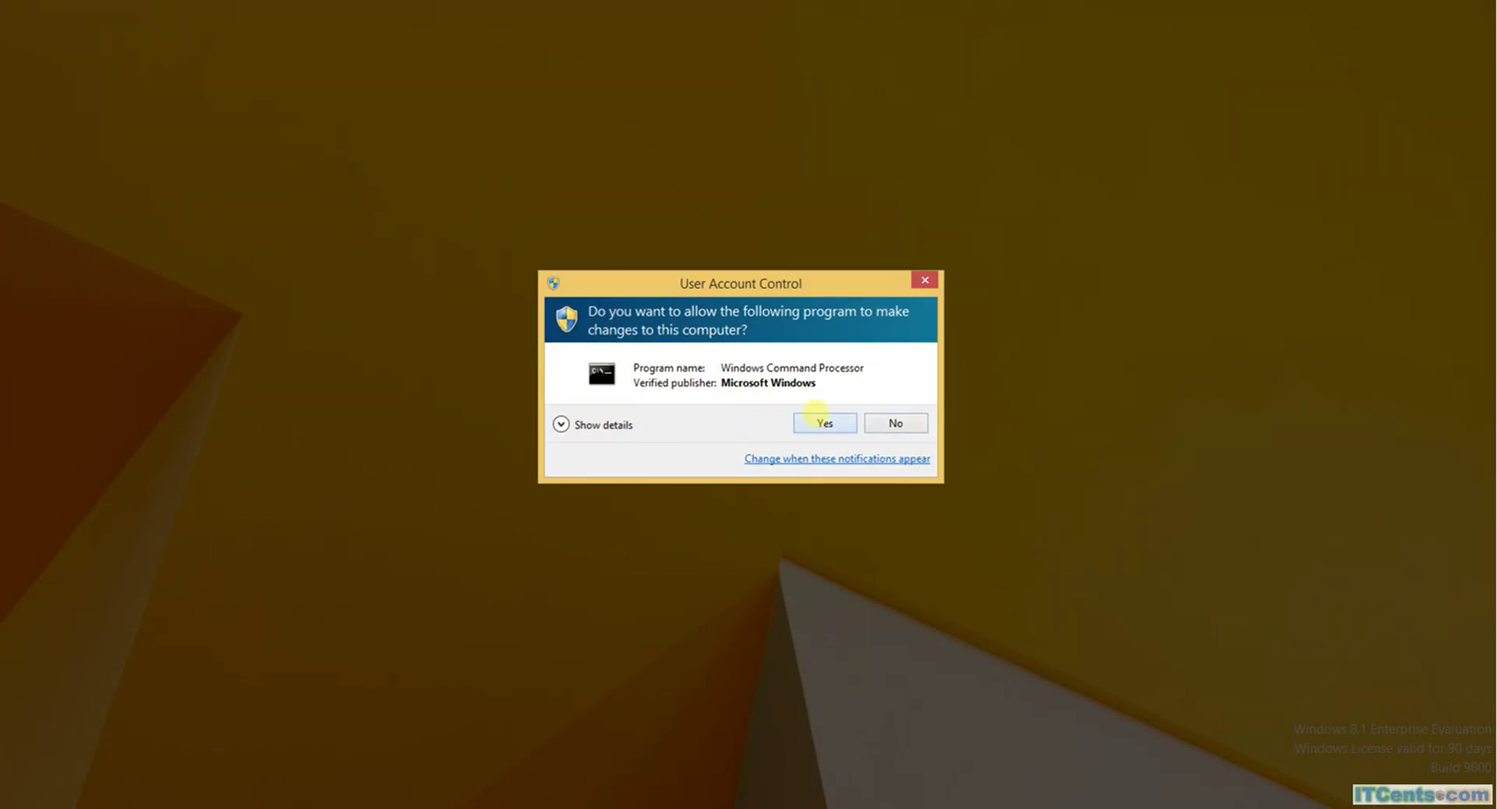
click(818, 421)
text(ping 1)
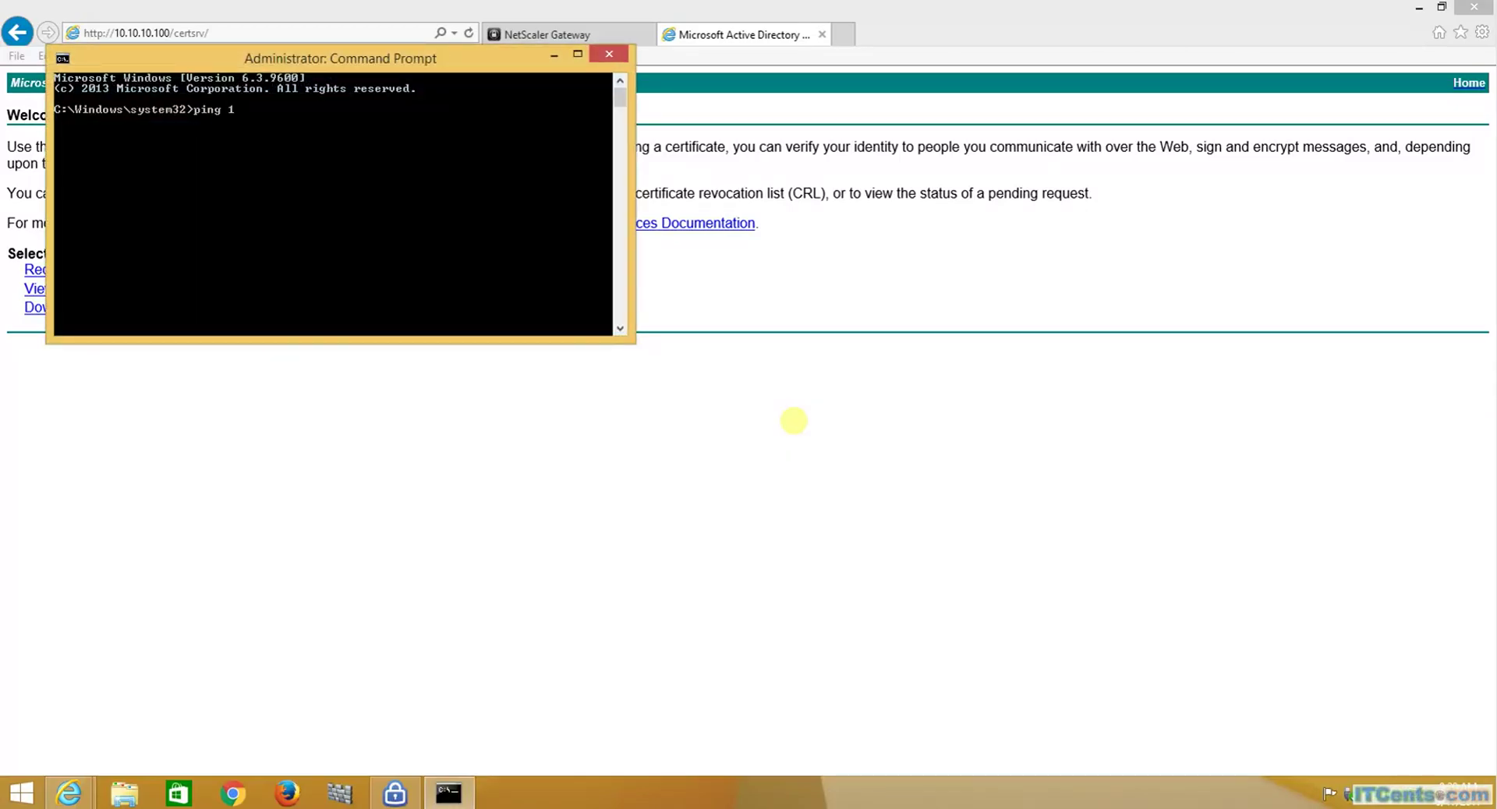
text(0.10.10.100)
key(Return)
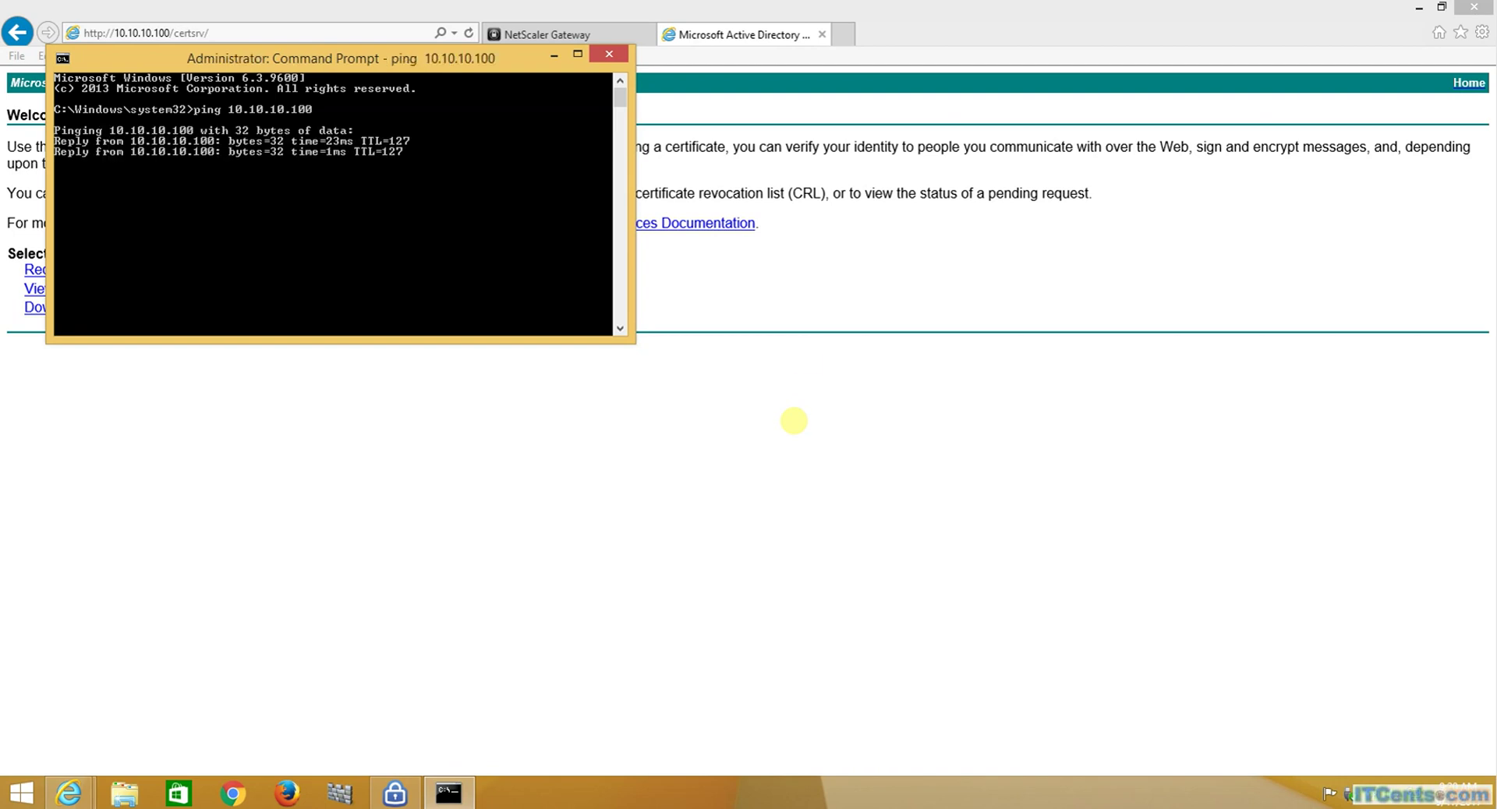
click(608, 53)
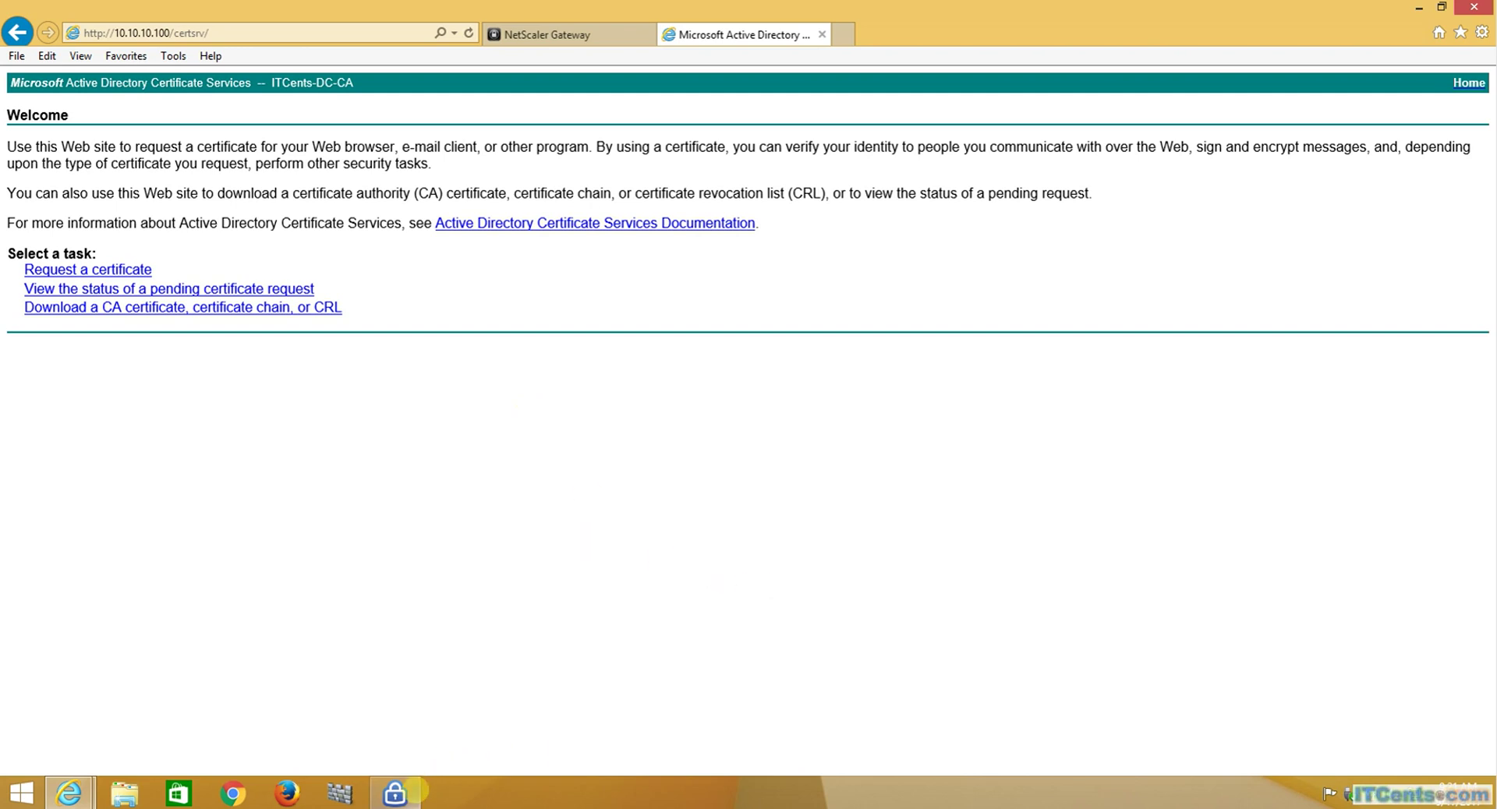
- Log off the VPN and run Cleanup to remove saved client browsing data
click(409, 791)
click(977, 572)
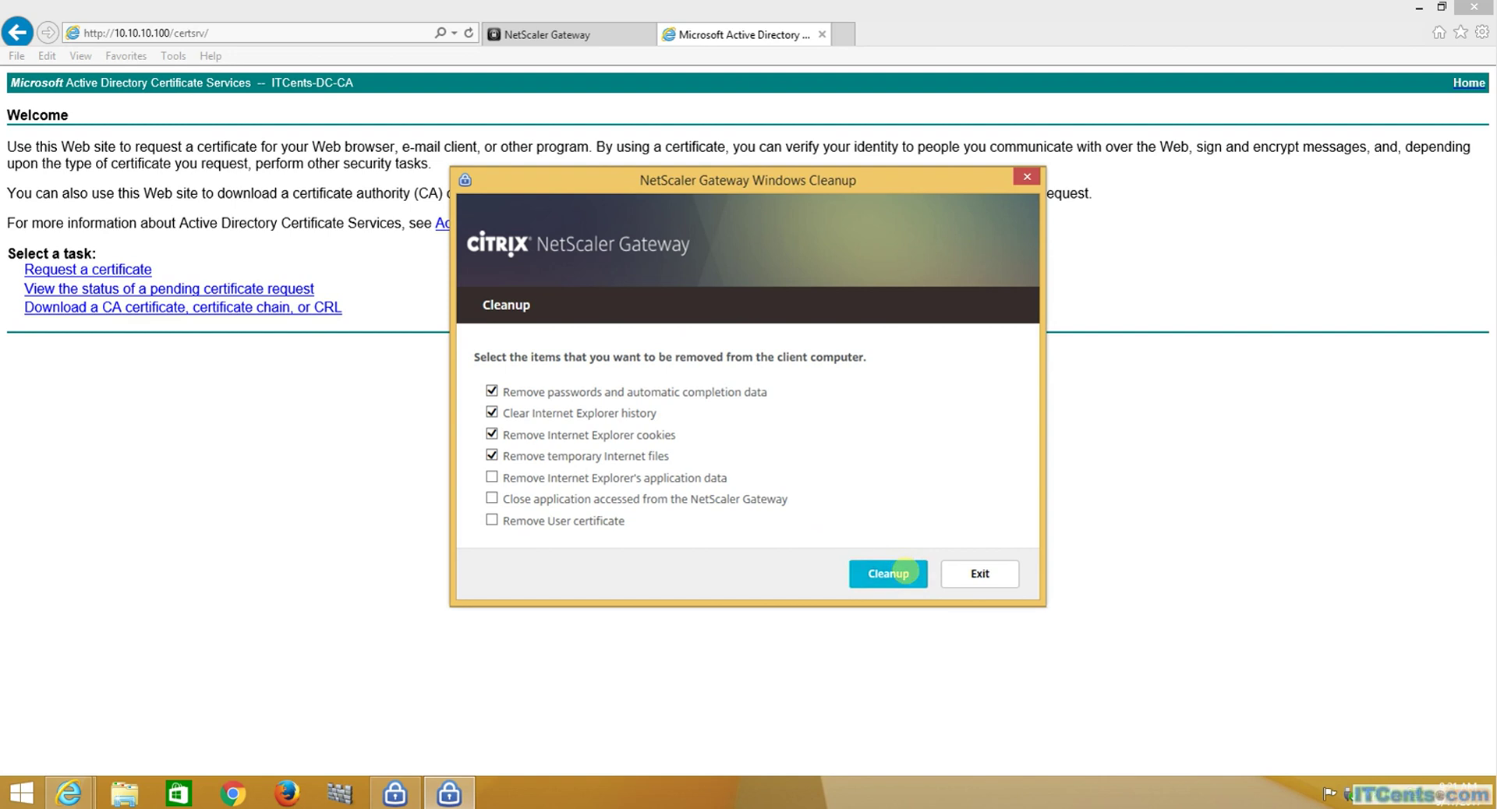
click(900, 574)
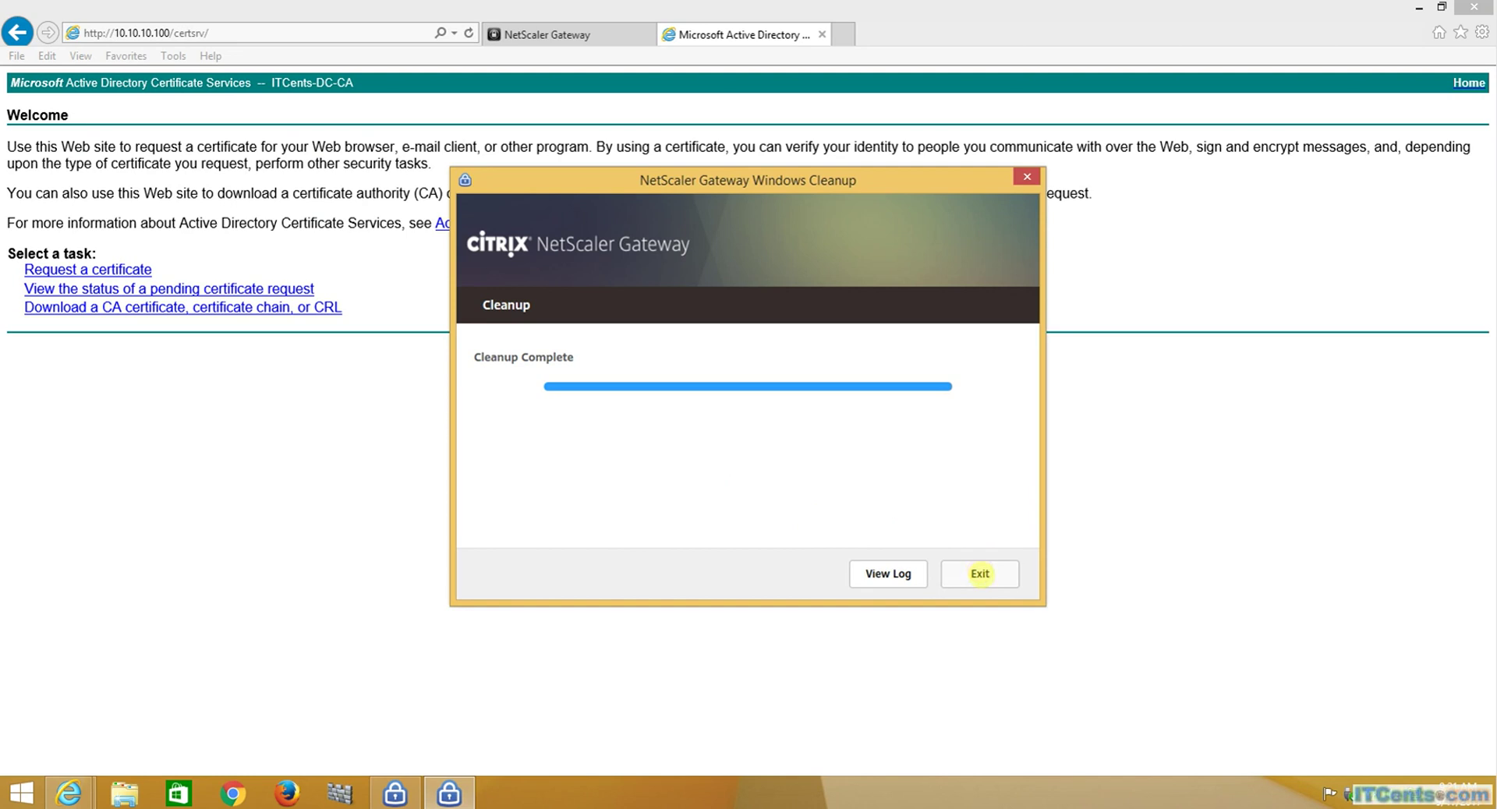
click(980, 574)
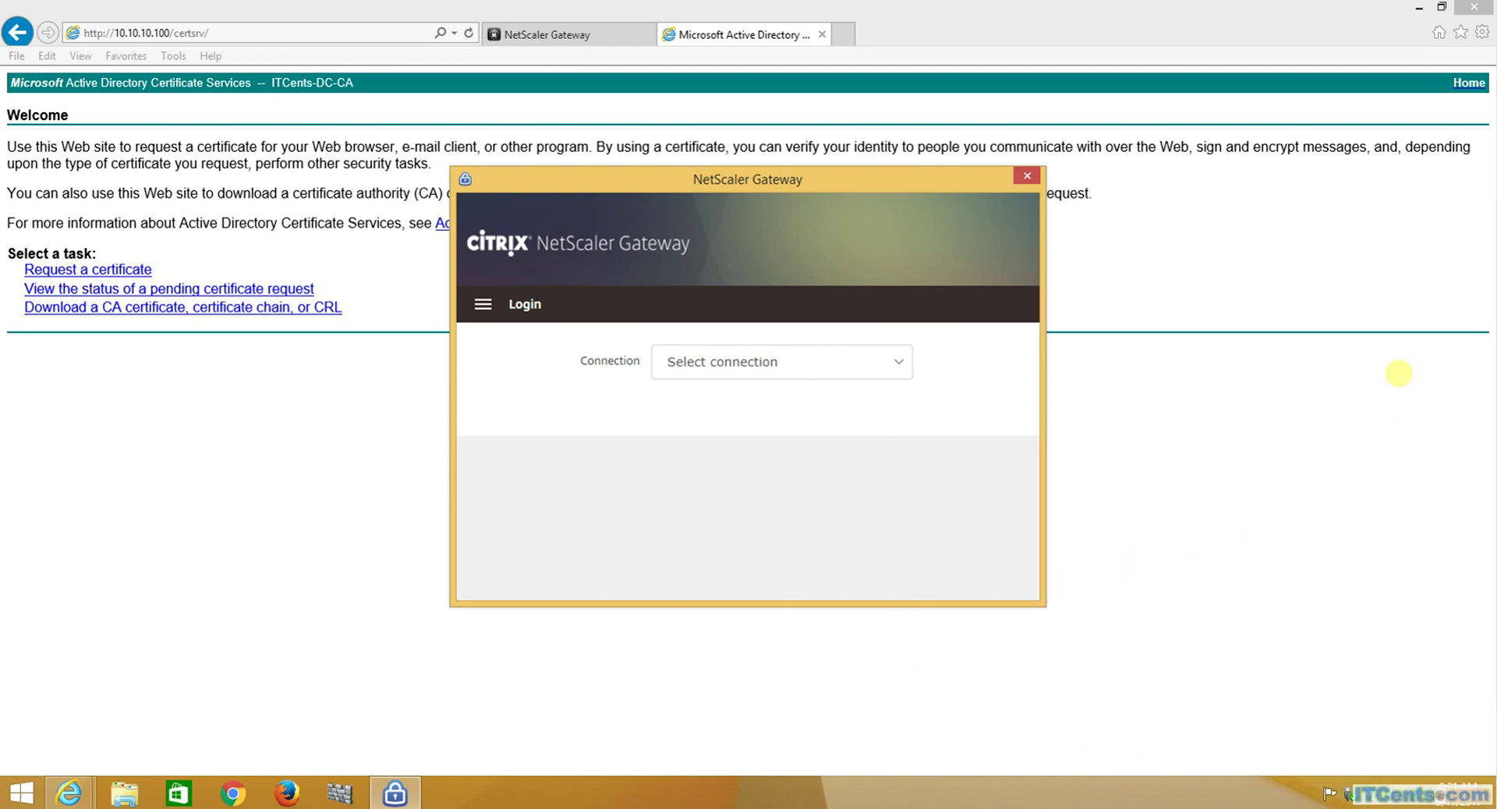
- Close Internet Explorer with all its tabs, and close the Gateway login window
click(1473, 8)
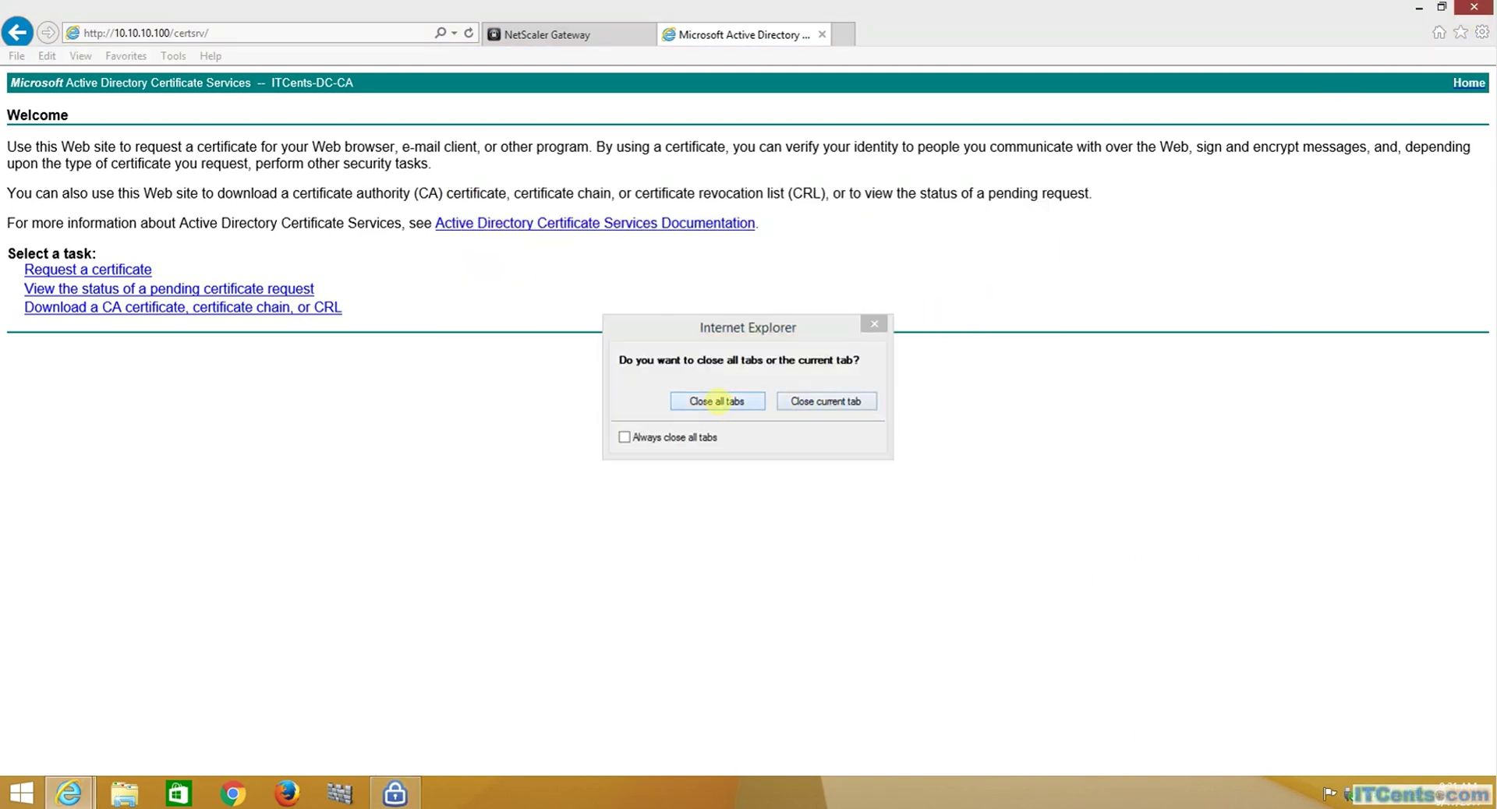
click(716, 400)
click(1027, 176)
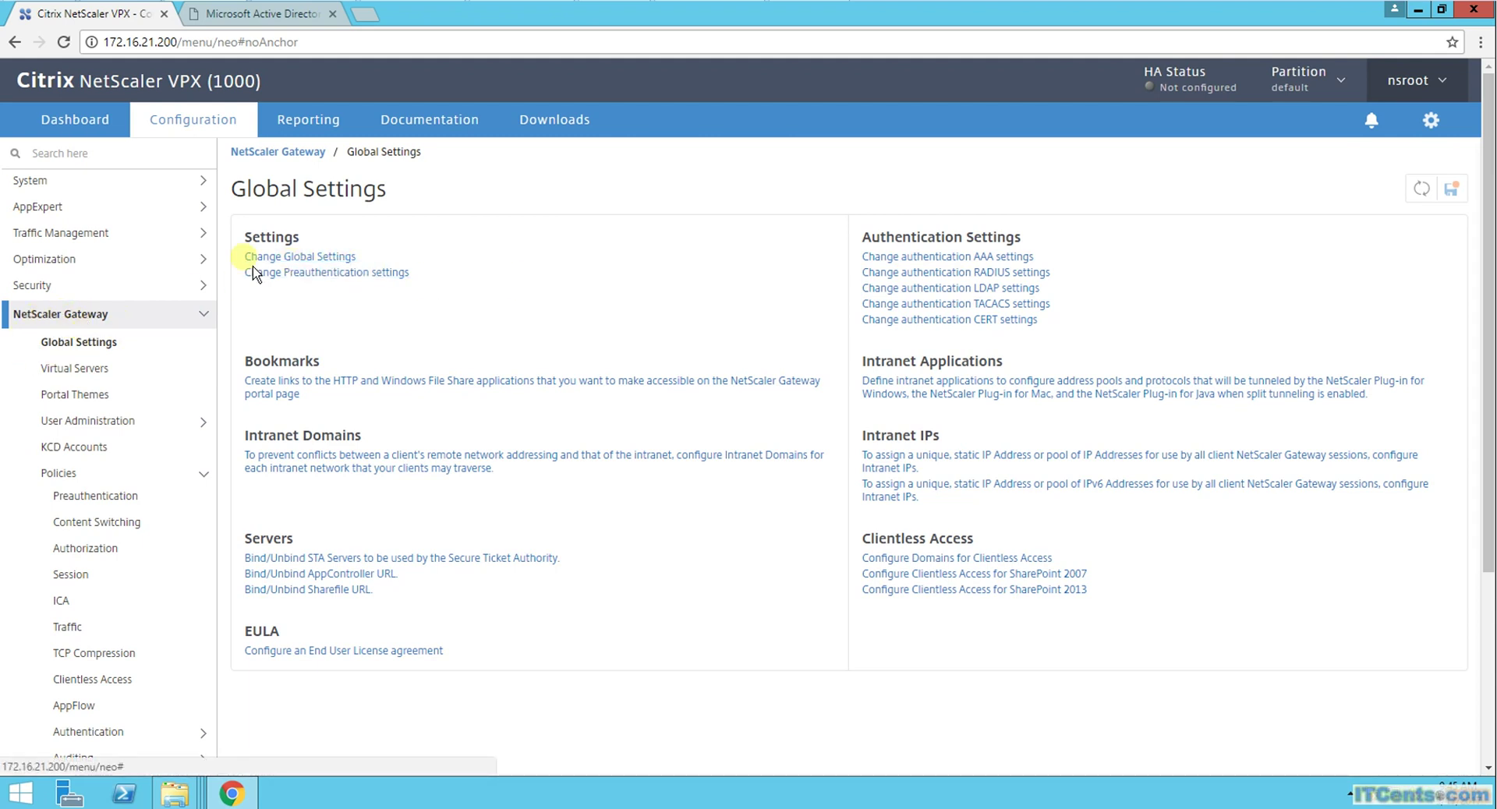
- Review the NetScaler Gateway Change Global Settings form and close it without changes
click(303, 261)
mouse_move(171, 368)
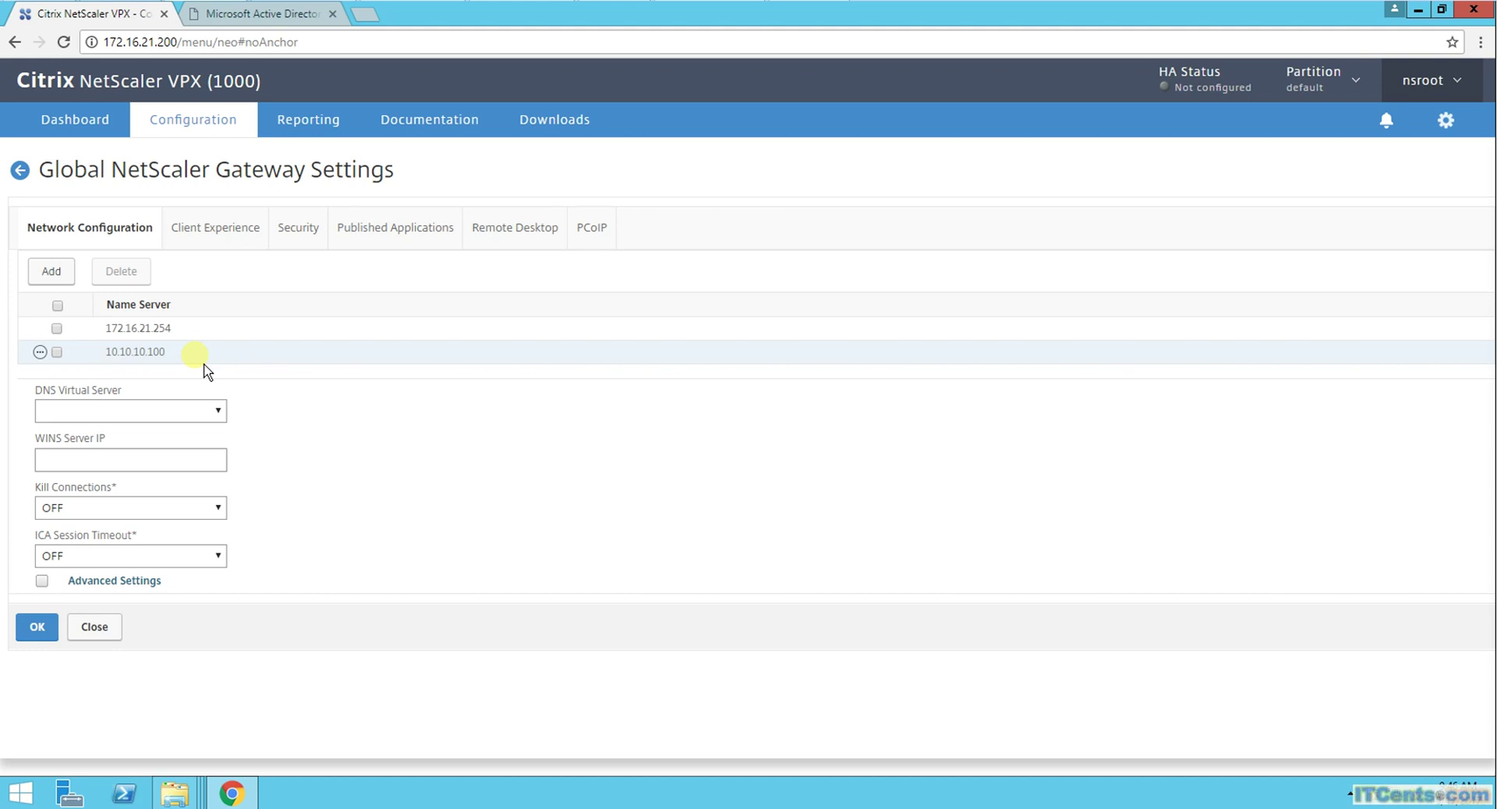
click(97, 633)
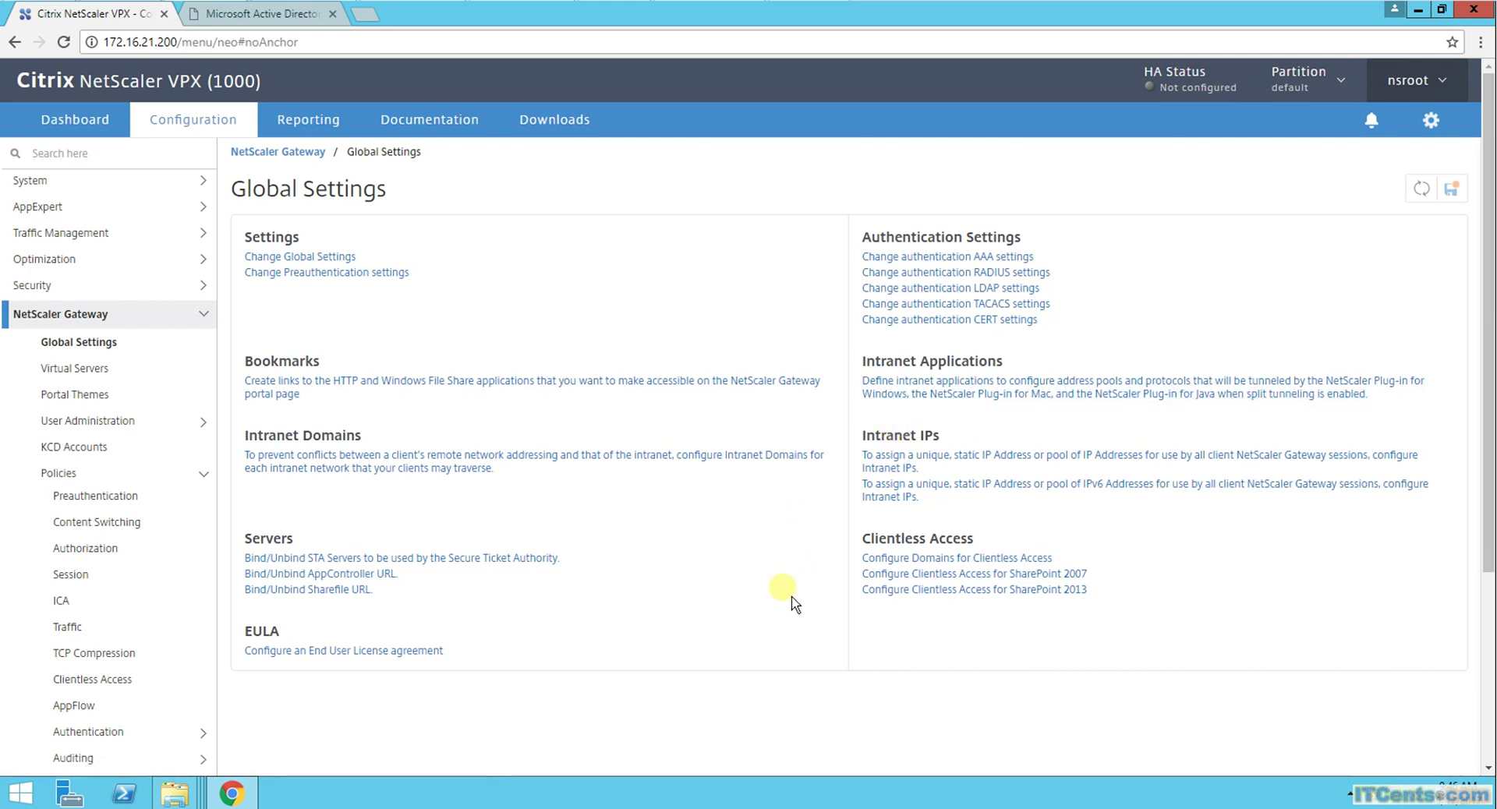
- View Portal Themes and the empty Preauthentication policies list, then return to Global Settings
click(111, 396)
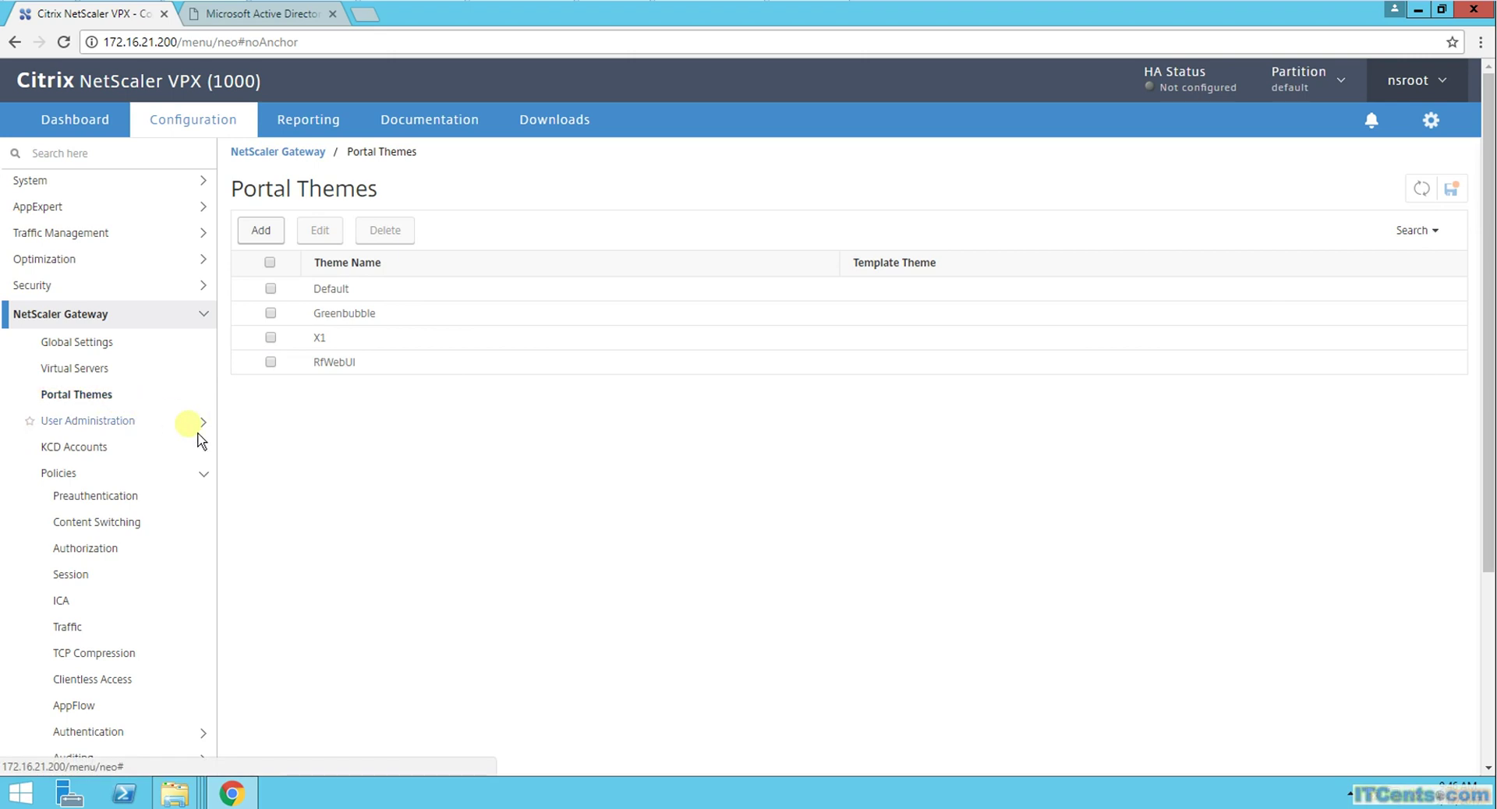
click(100, 513)
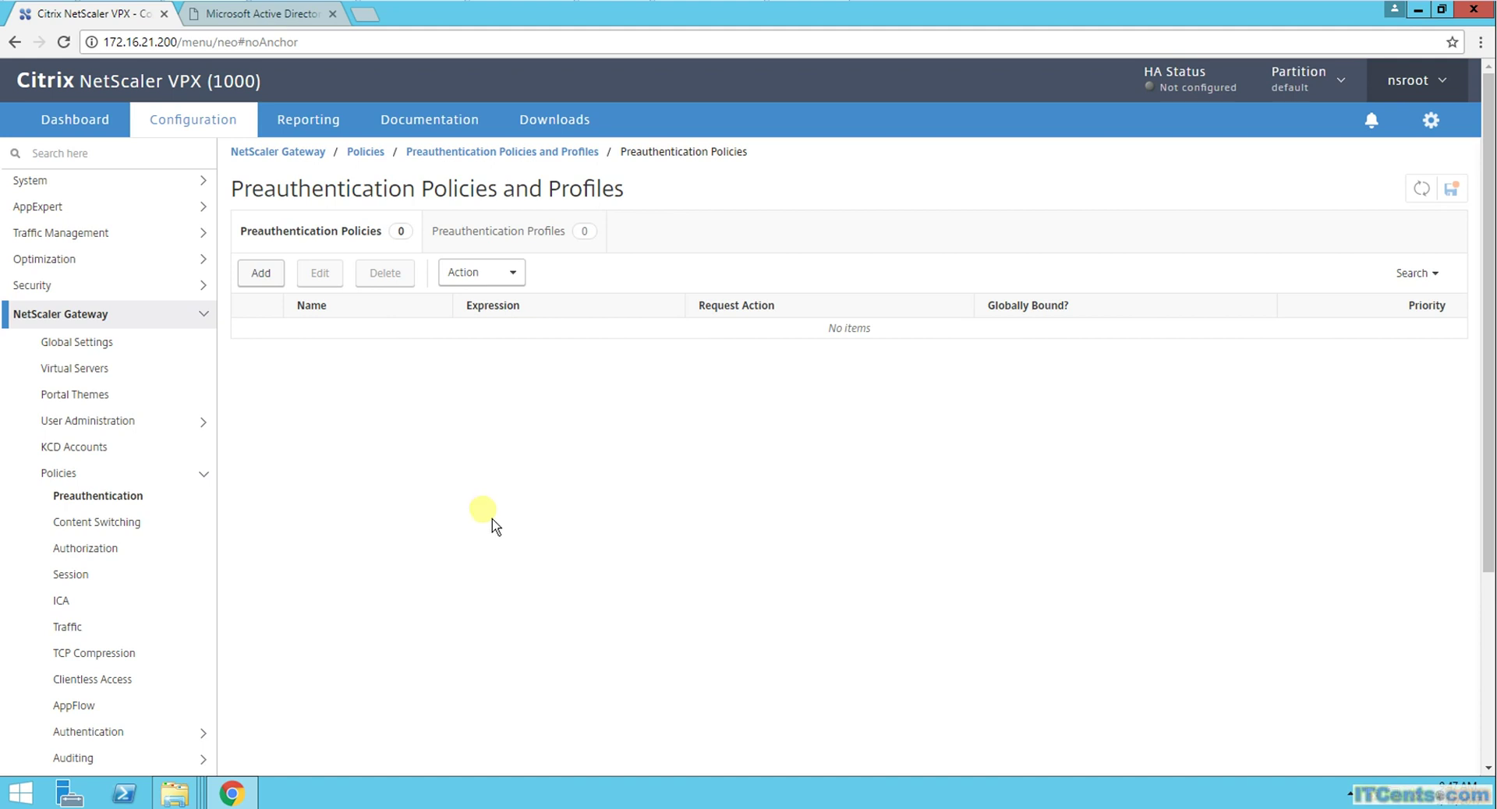
click(102, 343)
- Set the global preauthentication action to DENY
click(359, 275)
click(207, 239)
click(67, 288)
click(39, 507)
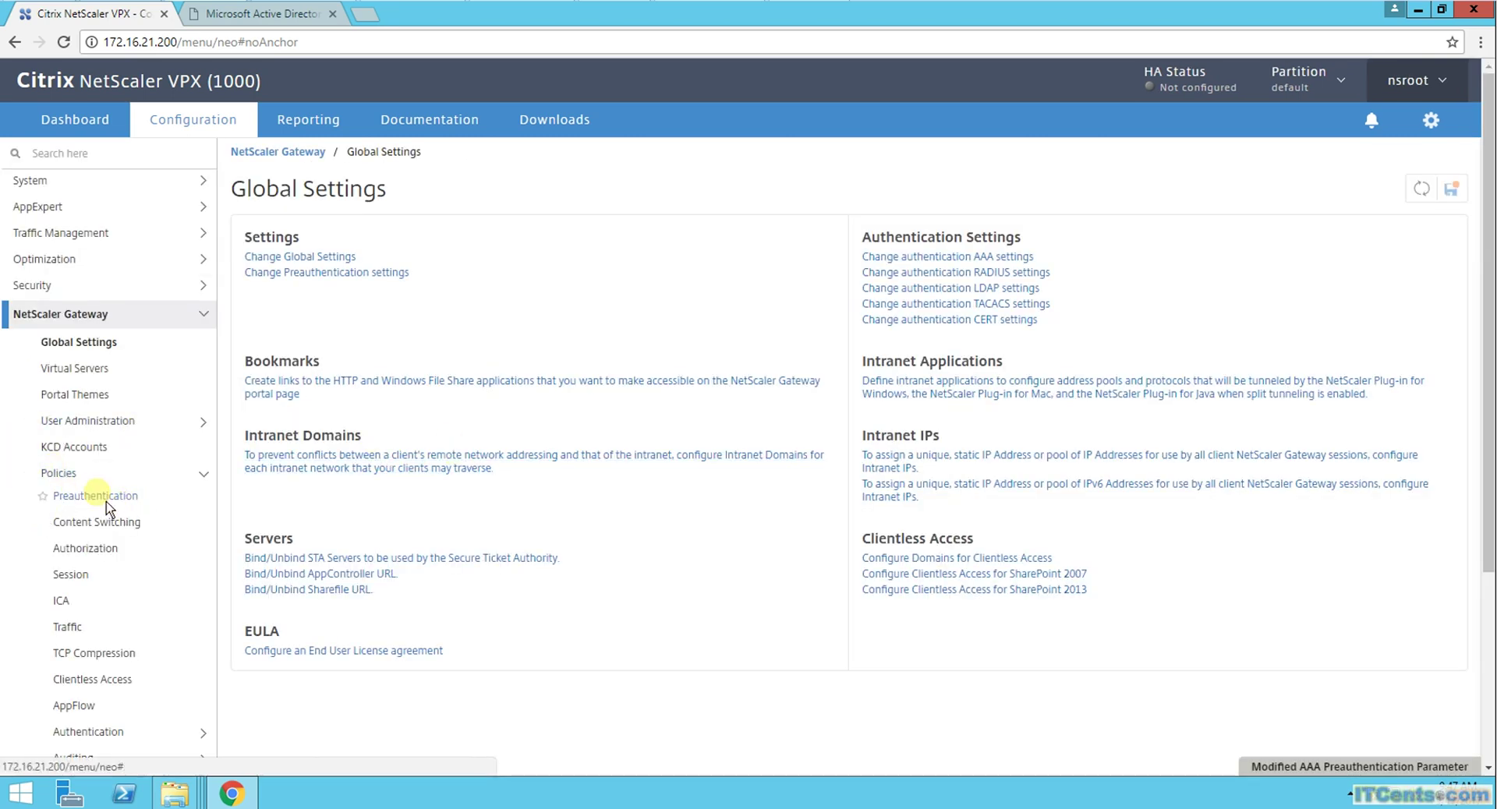
- Start a new preauthentication policy PRE-AUTHPOL with a new ALLOW-ACCESS request profile
click(106, 499)
click(262, 275)
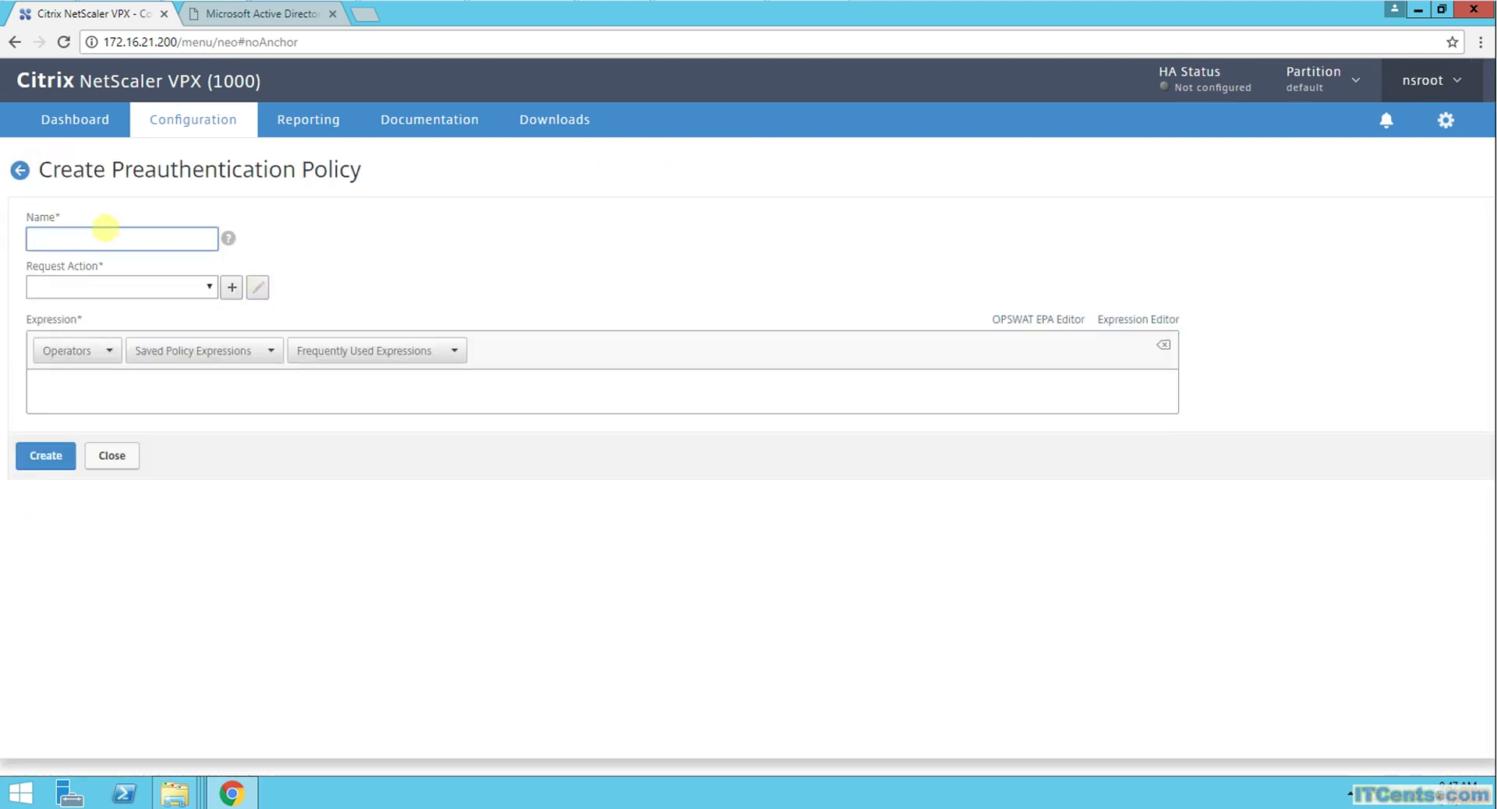
text(PRE-AUTHPOL)
click(233, 288)
text(ALLOW)
key(BackSpace)
key(BackSpace)
key(BackSpace)
text(LOW-ACCESS)
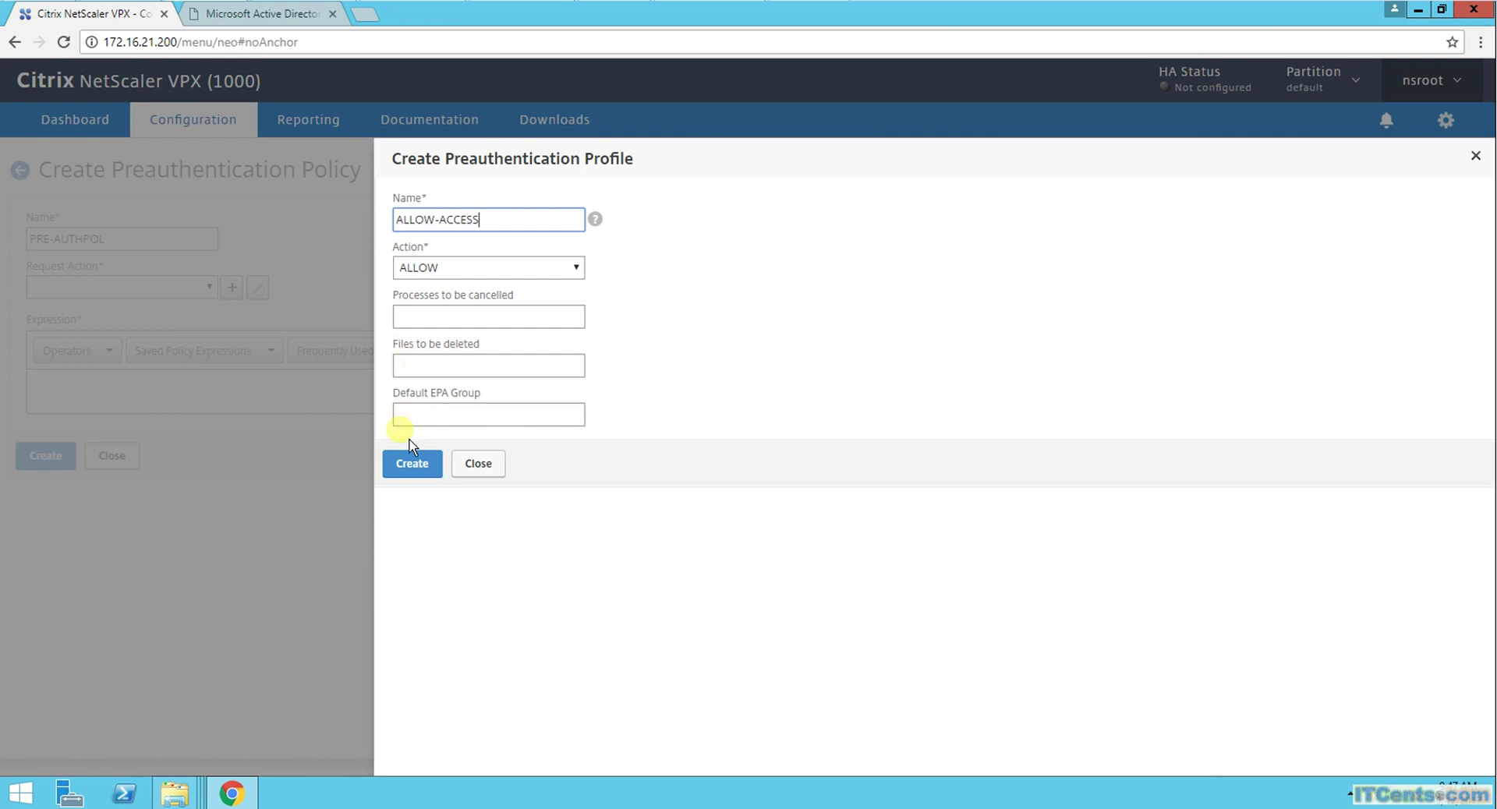
click(412, 463)
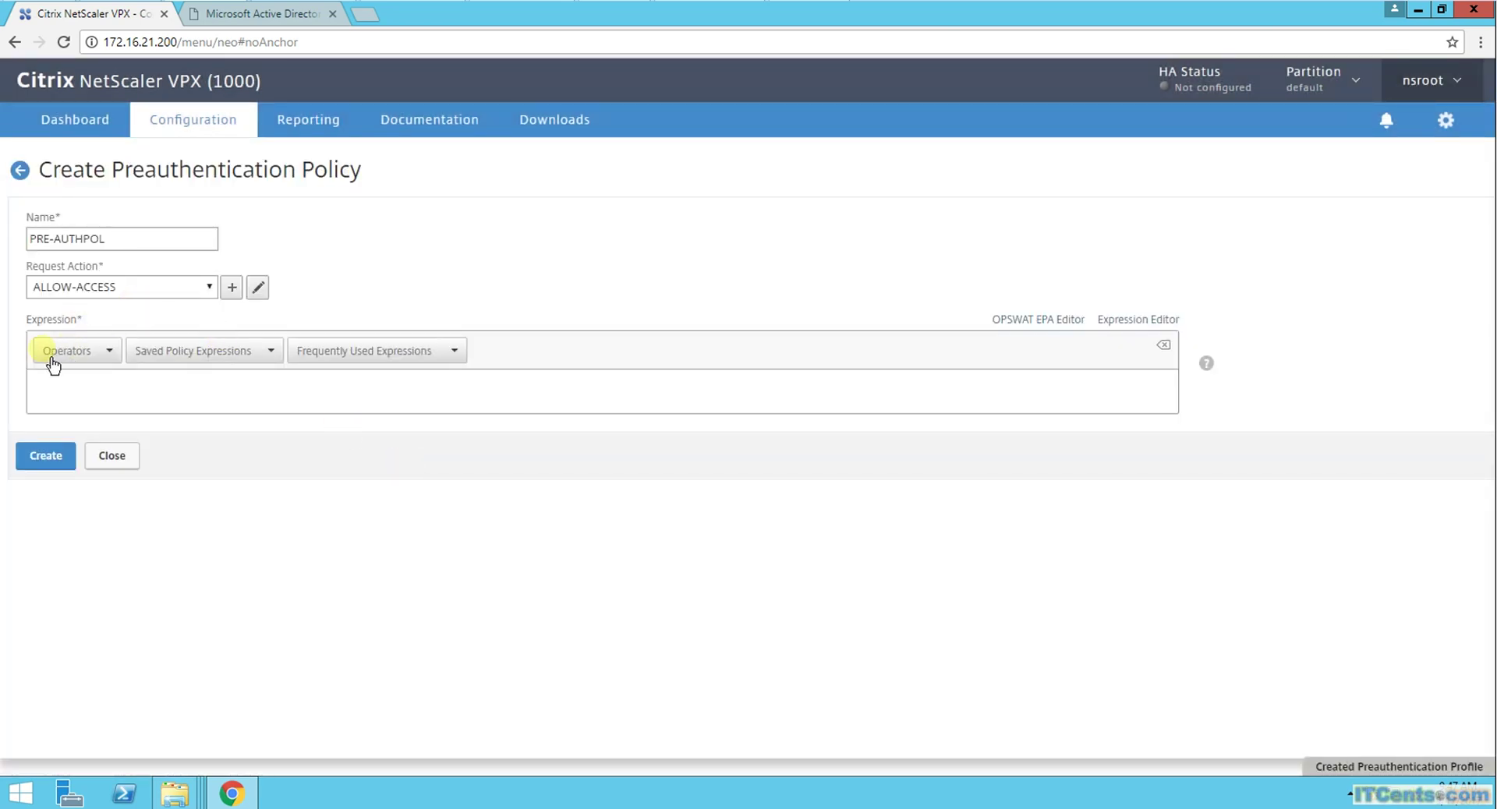
- Build the Client Security expression CLIENT.SVC(WinDefend) EXISTS and create the policy
click(1122, 326)
click(619, 230)
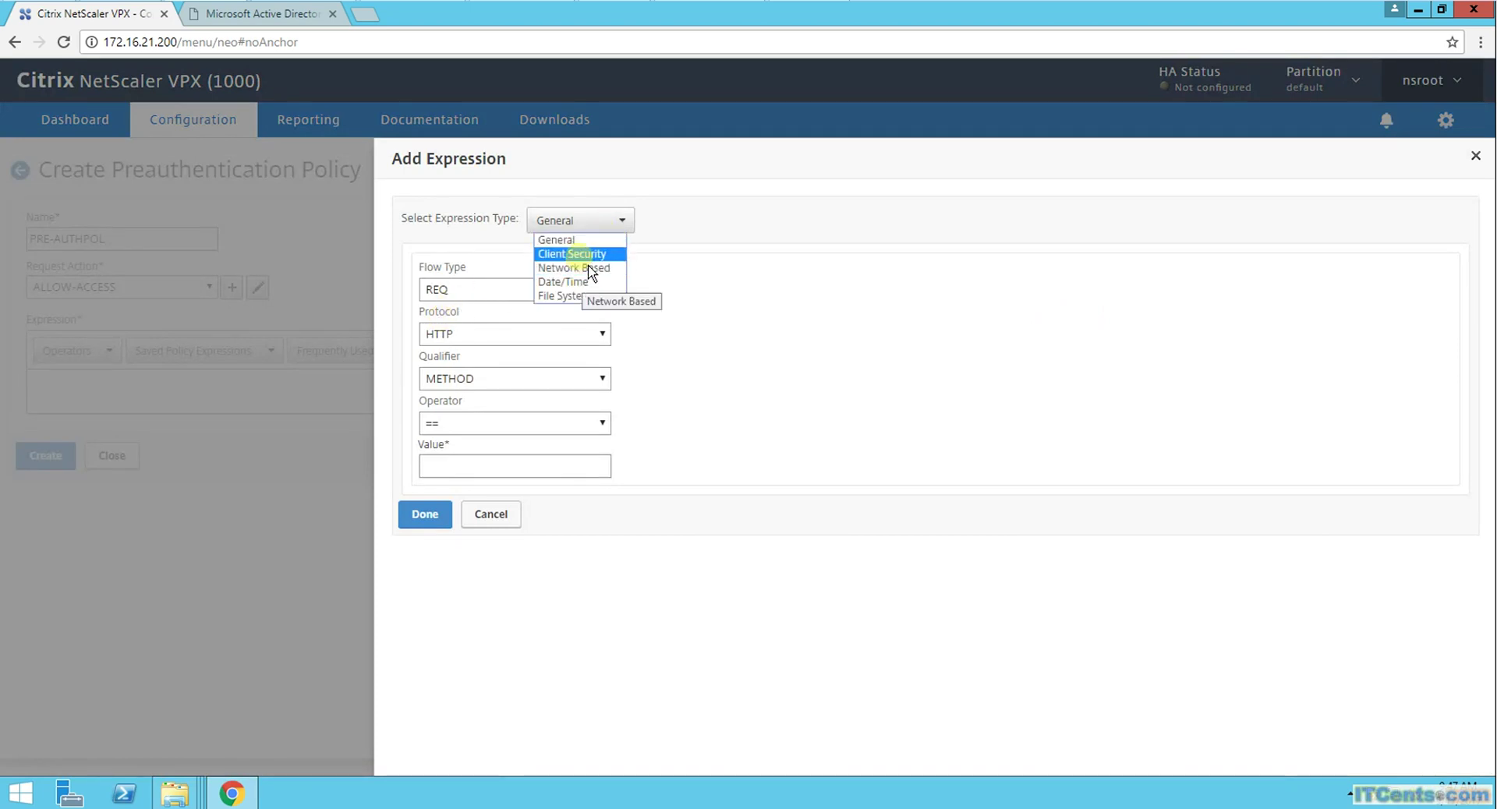
click(576, 254)
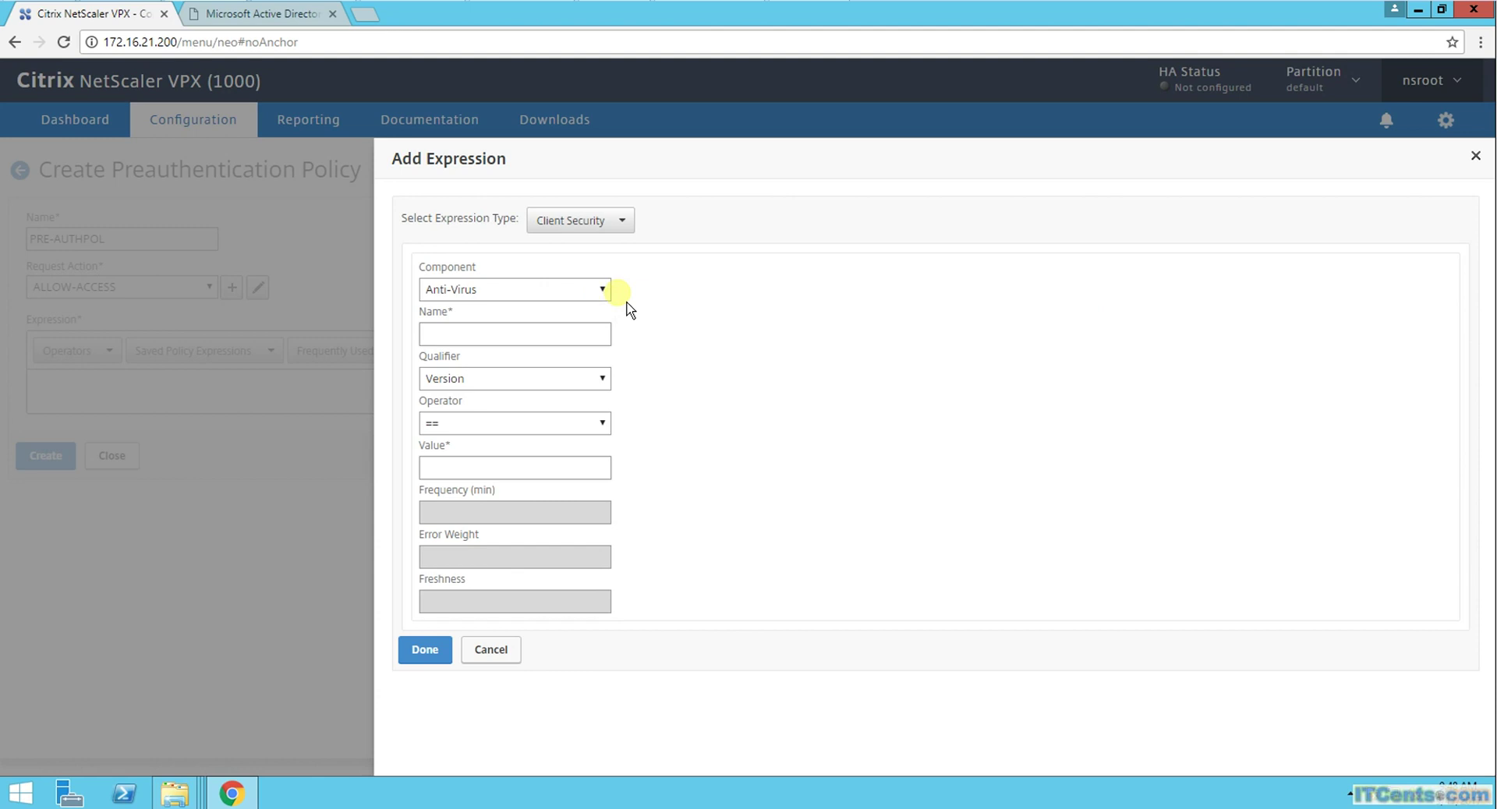
click(592, 290)
click(476, 388)
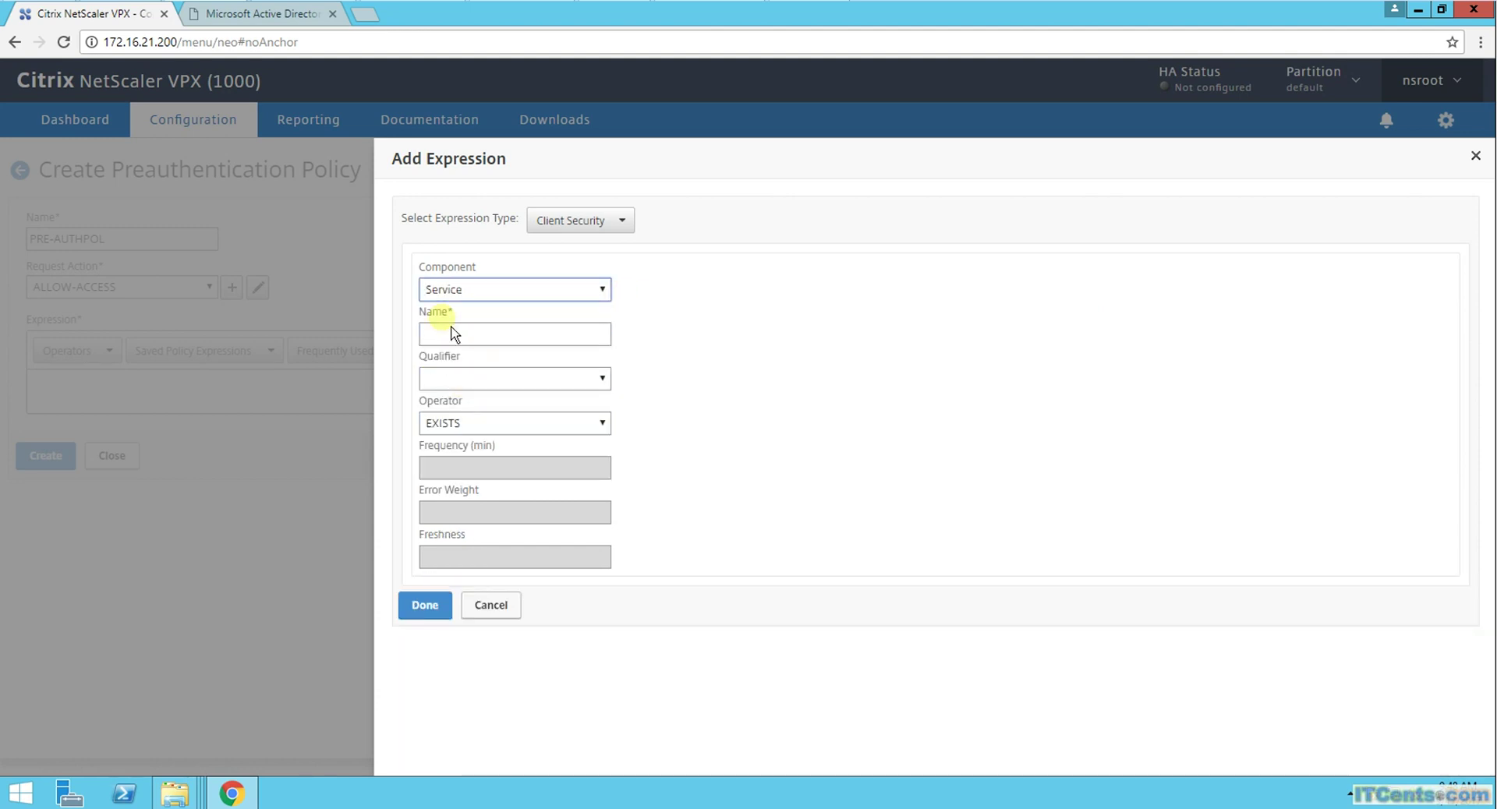
click(454, 334)
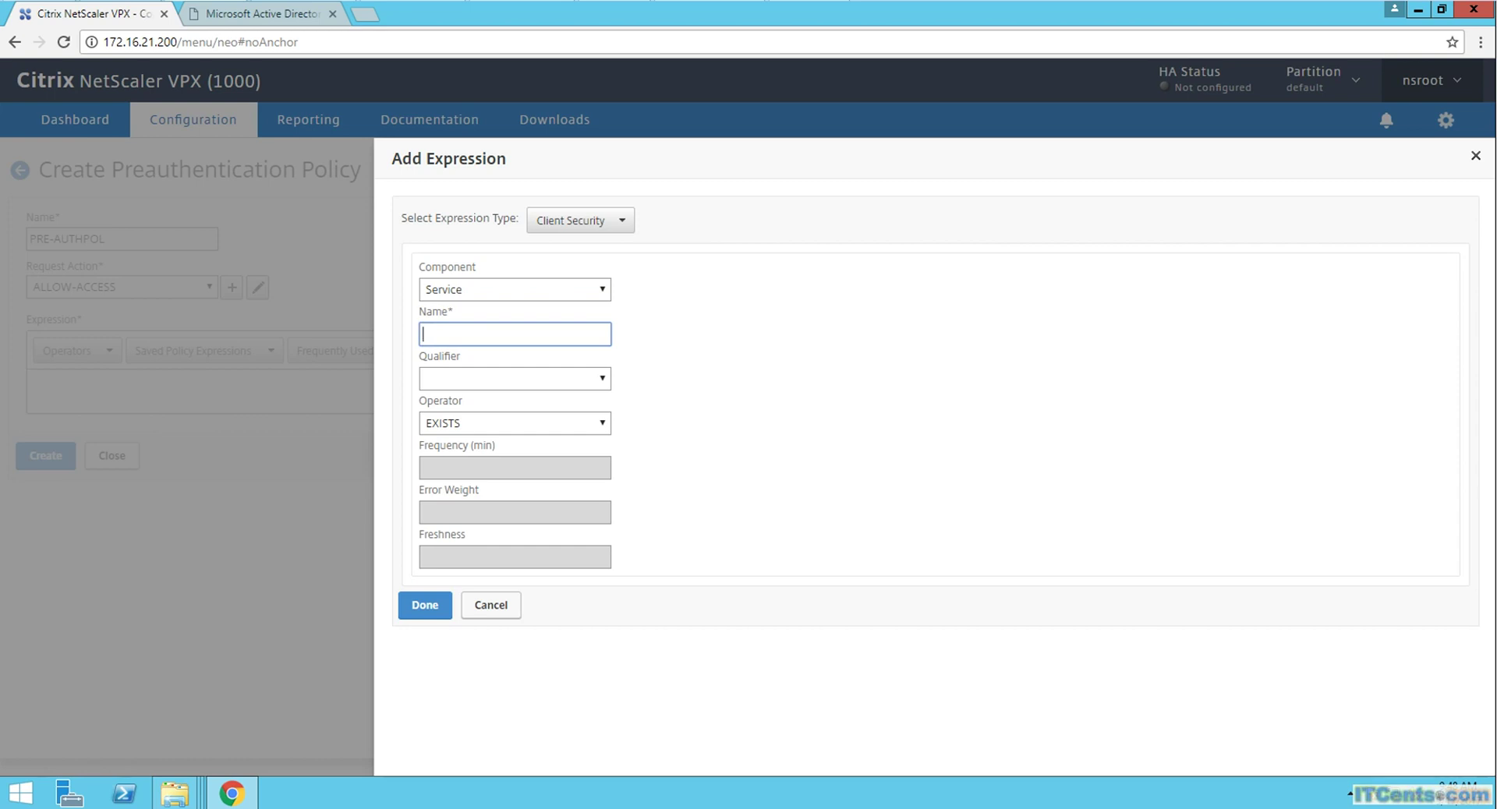
right_click(441, 334)
click(485, 438)
click(429, 610)
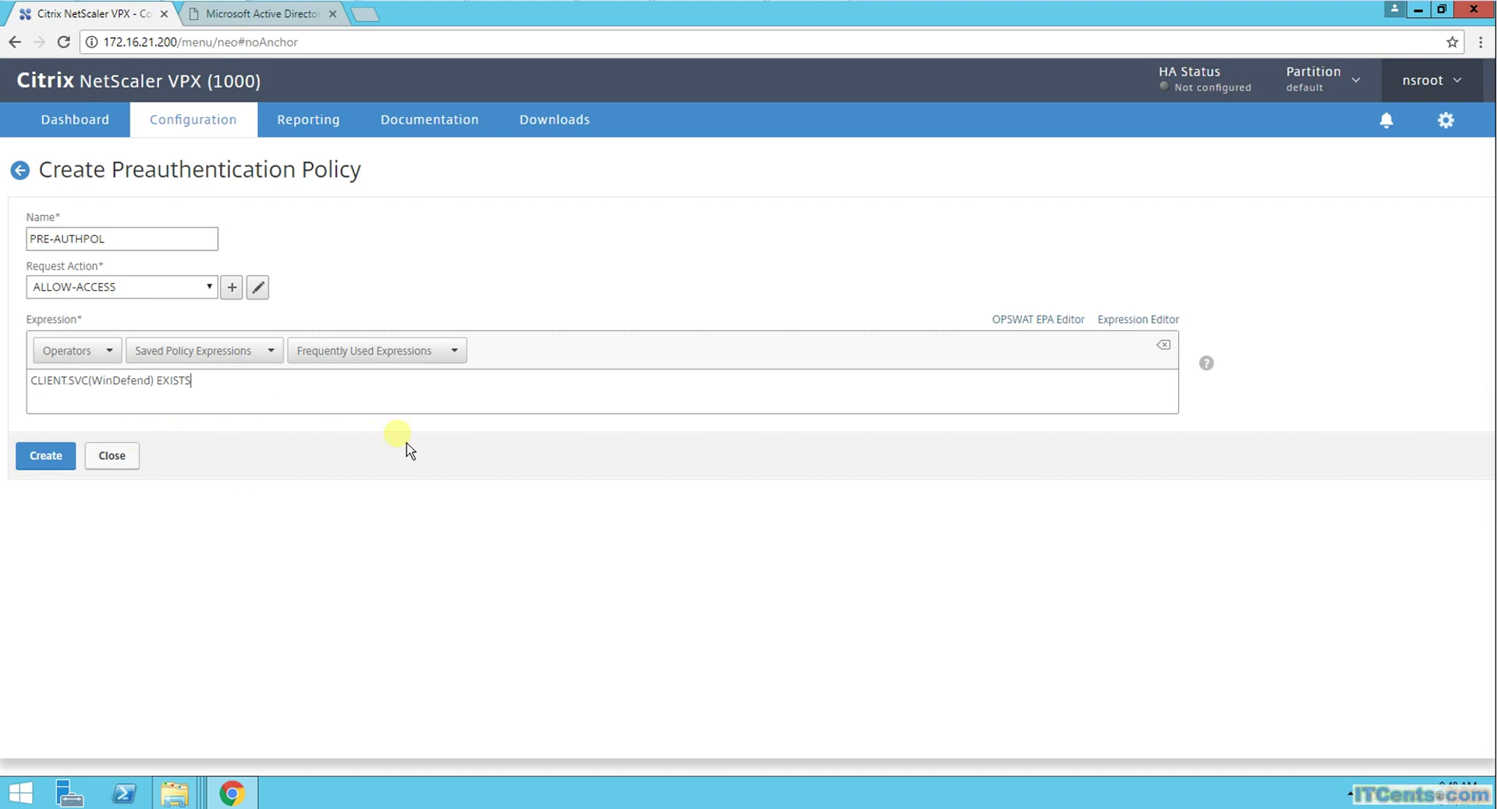
click(49, 458)
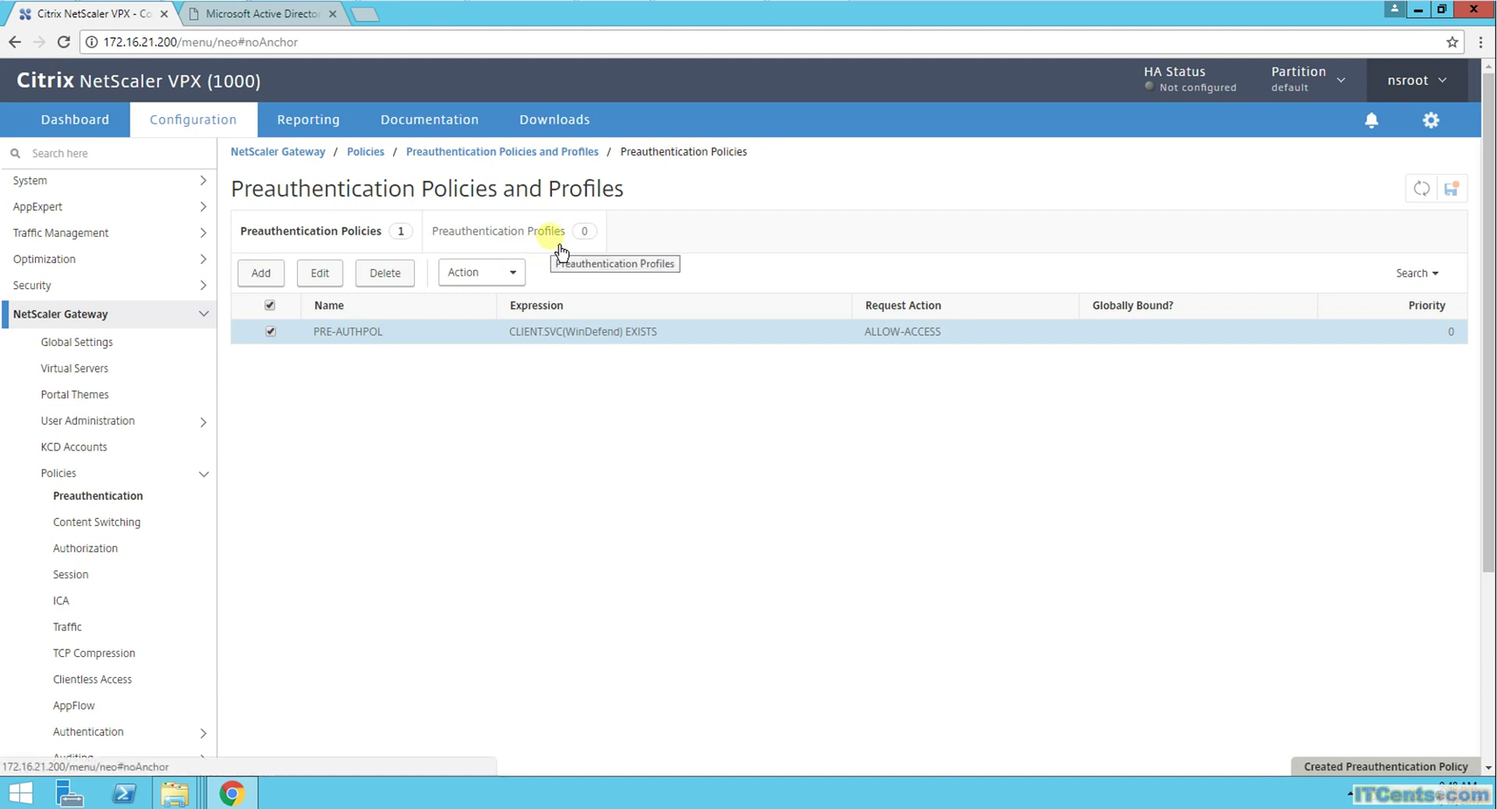
- Check the ALLOW-ACCESS profile and PRE-AUTHPOL policy lists, then edit the vpn.itcents.com virtual server
click(505, 245)
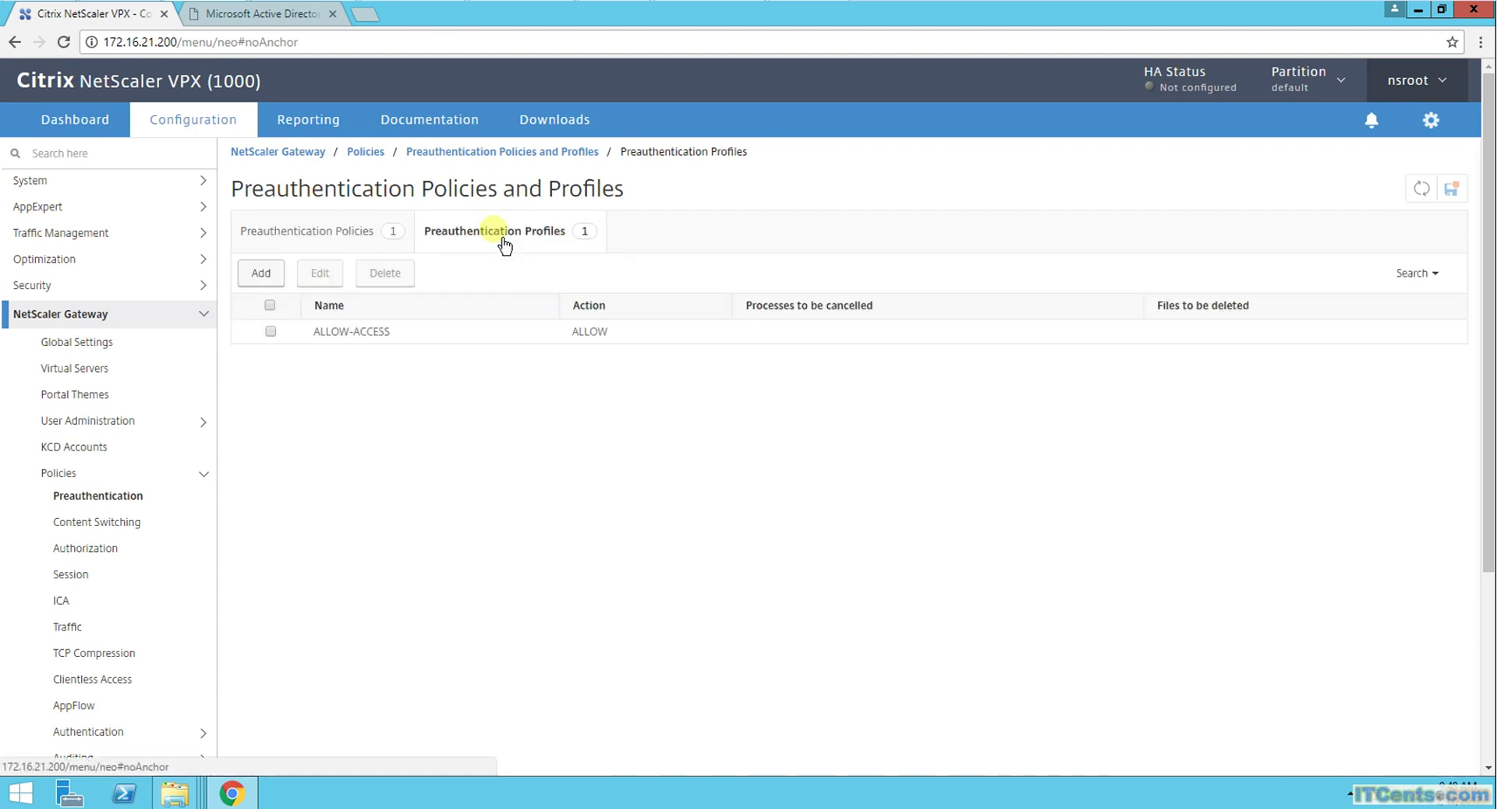
click(295, 242)
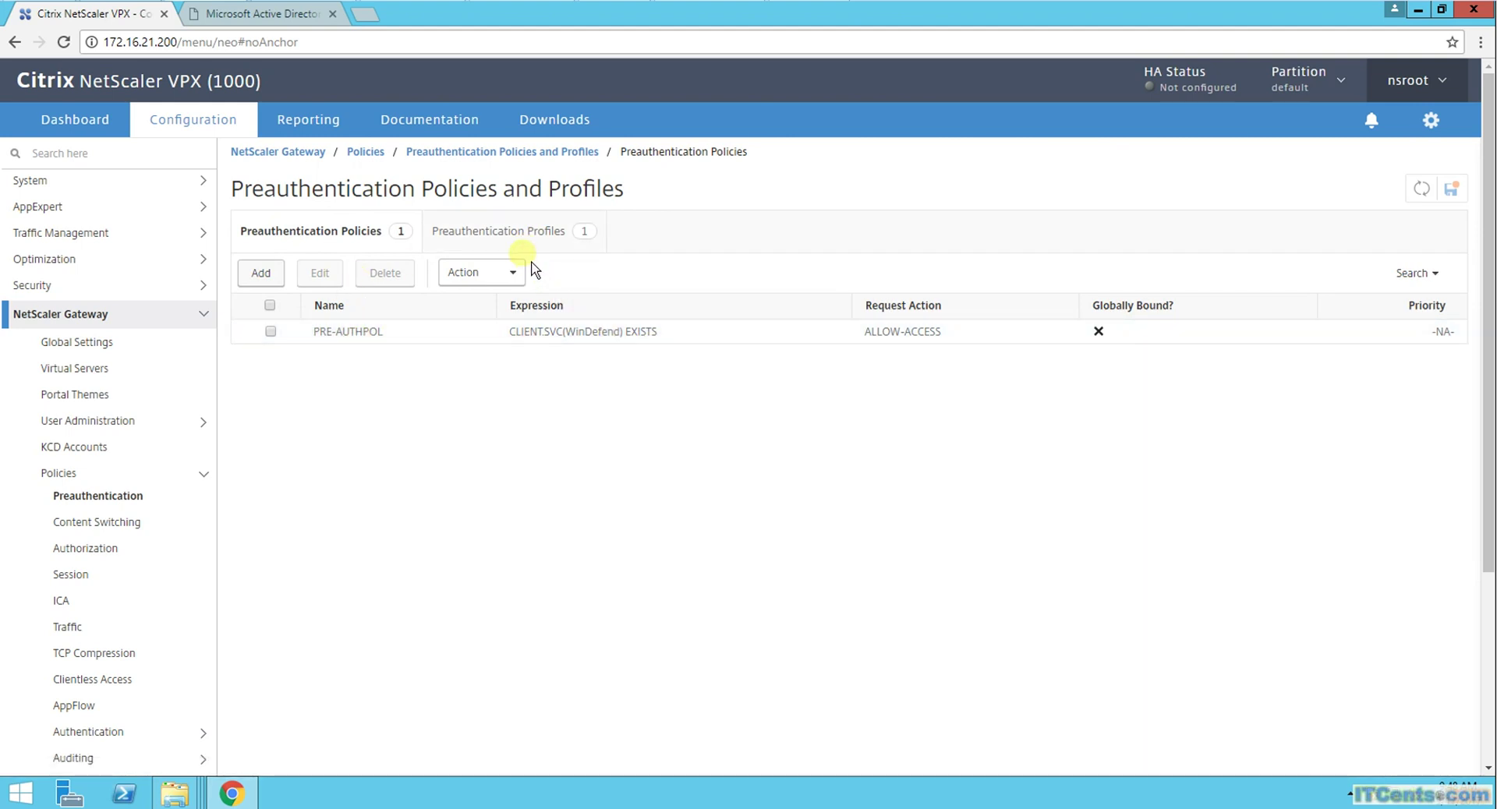
click(85, 371)
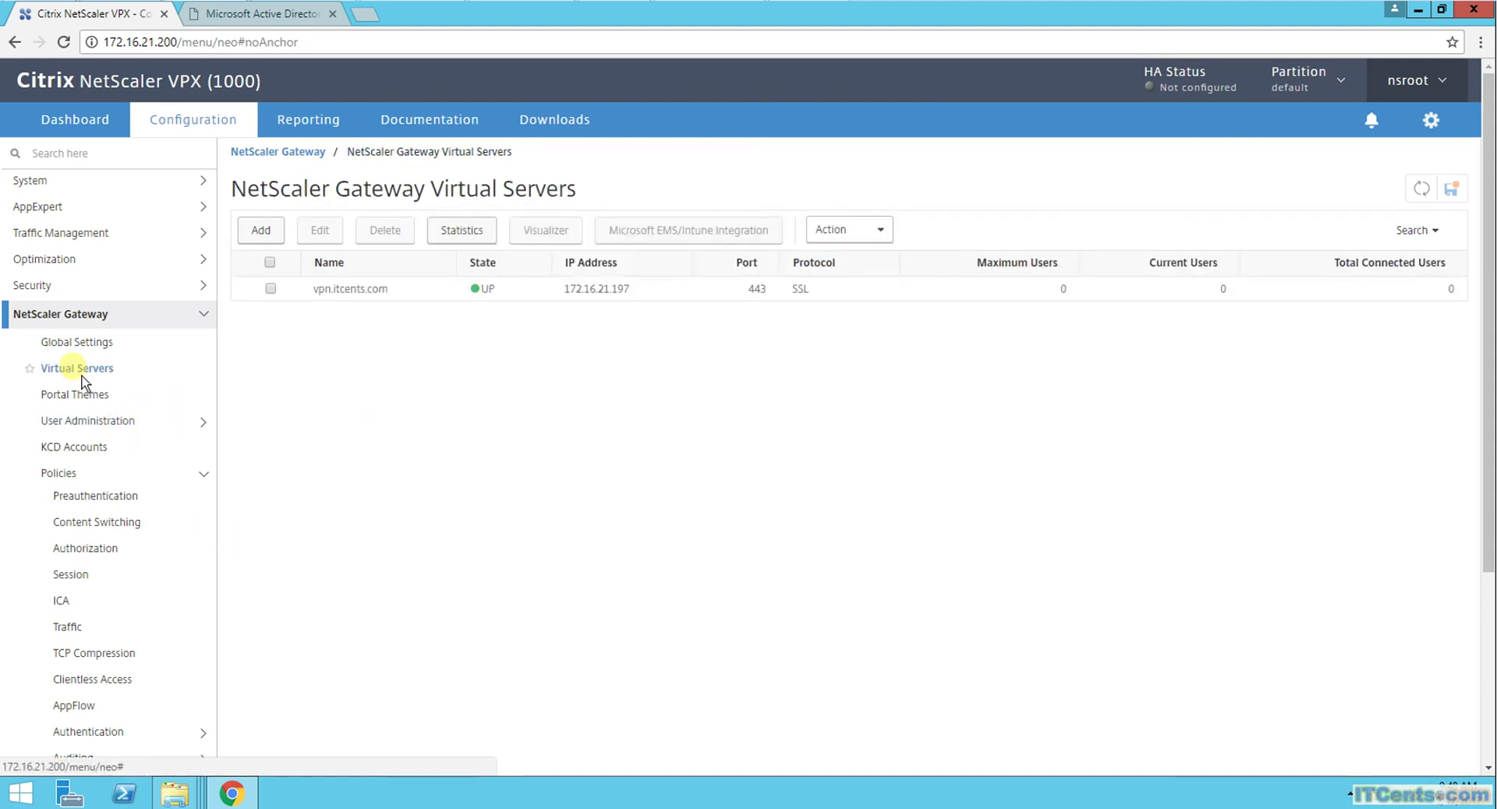
double_click(527, 295)
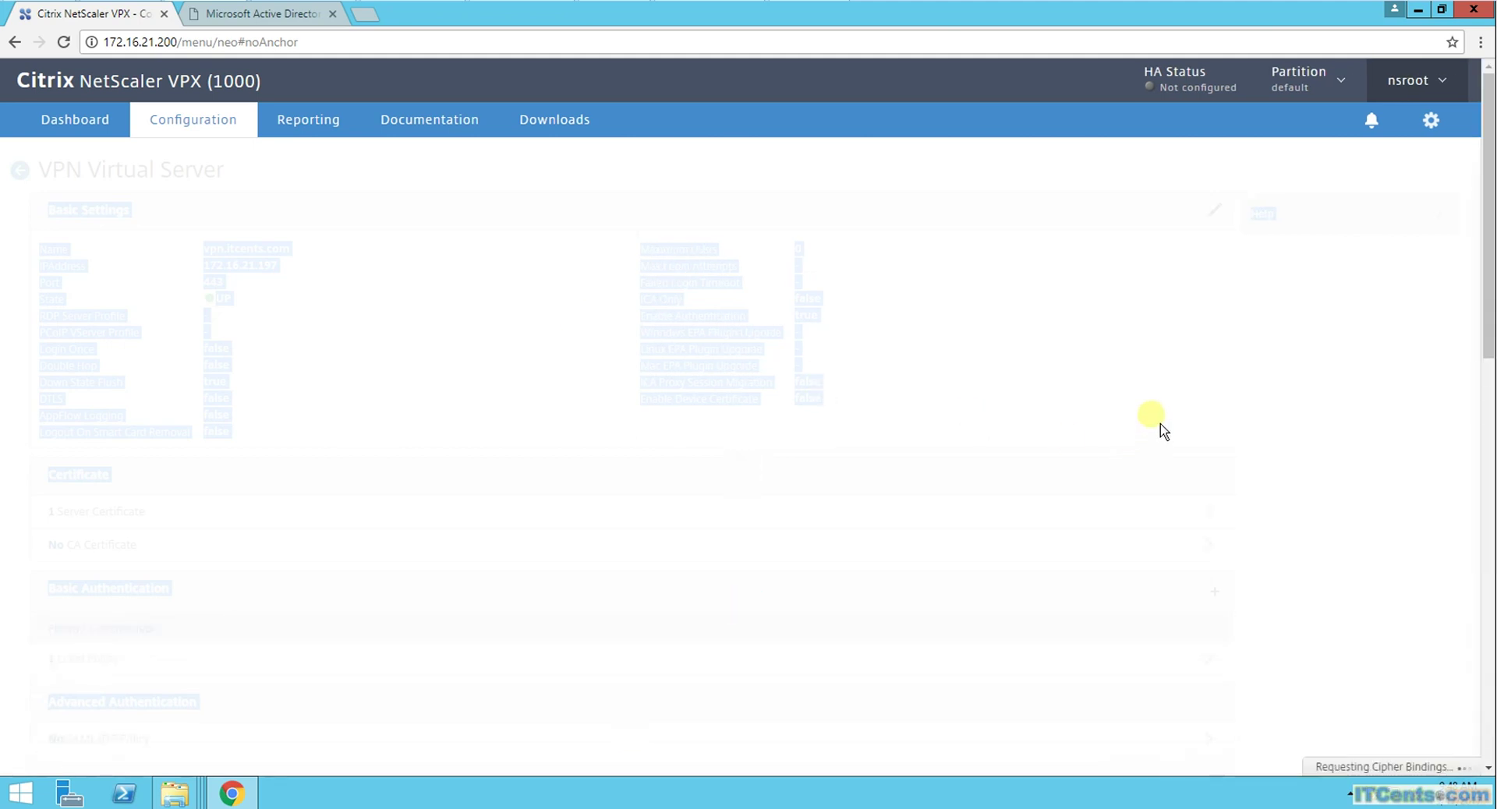
- Review the session policy currently bound to vpn.itcents.com
scroll(1163, 431, down, 13)
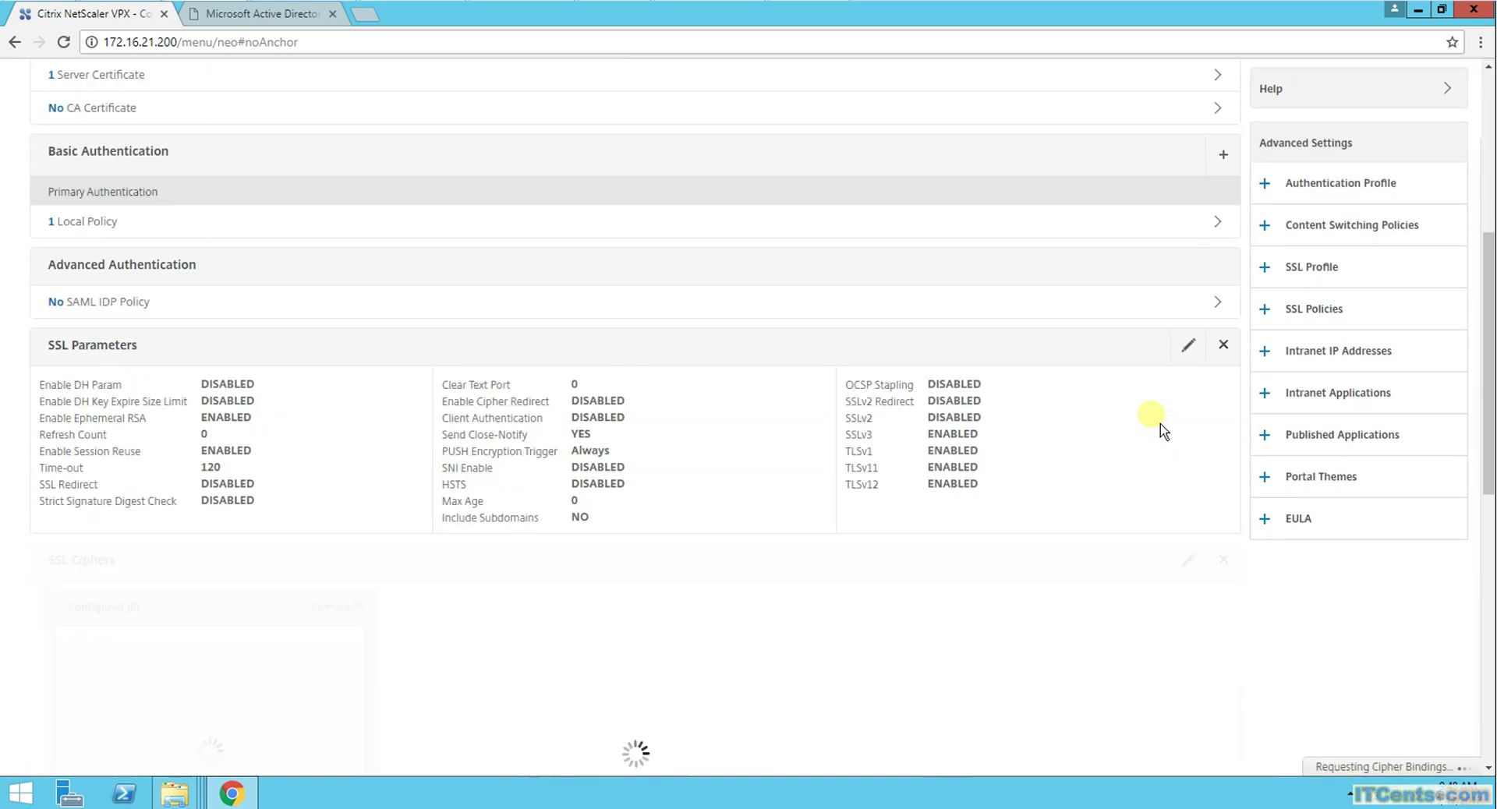
scroll(1163, 431, down, 4)
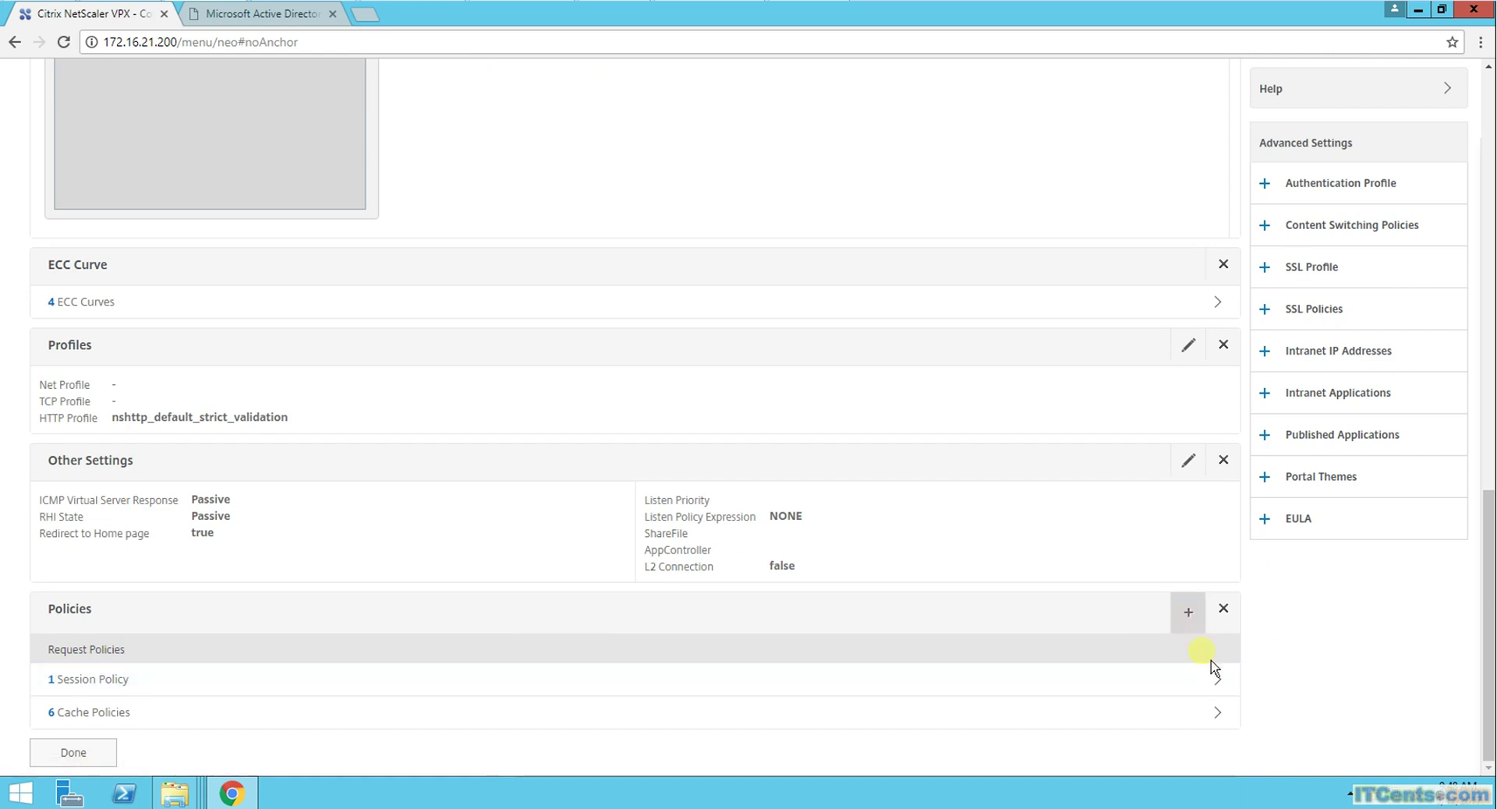
click(1220, 692)
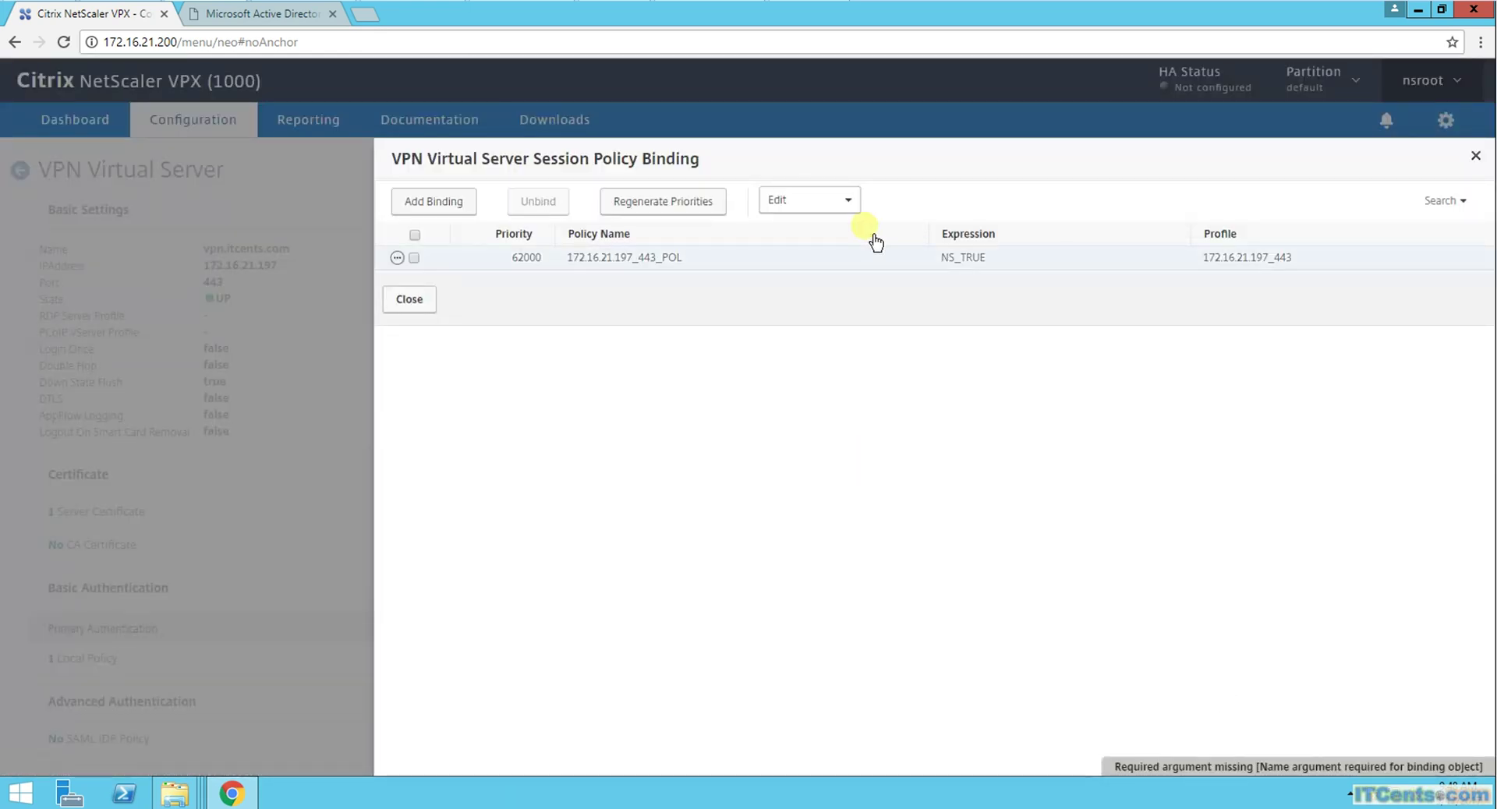
click(1475, 157)
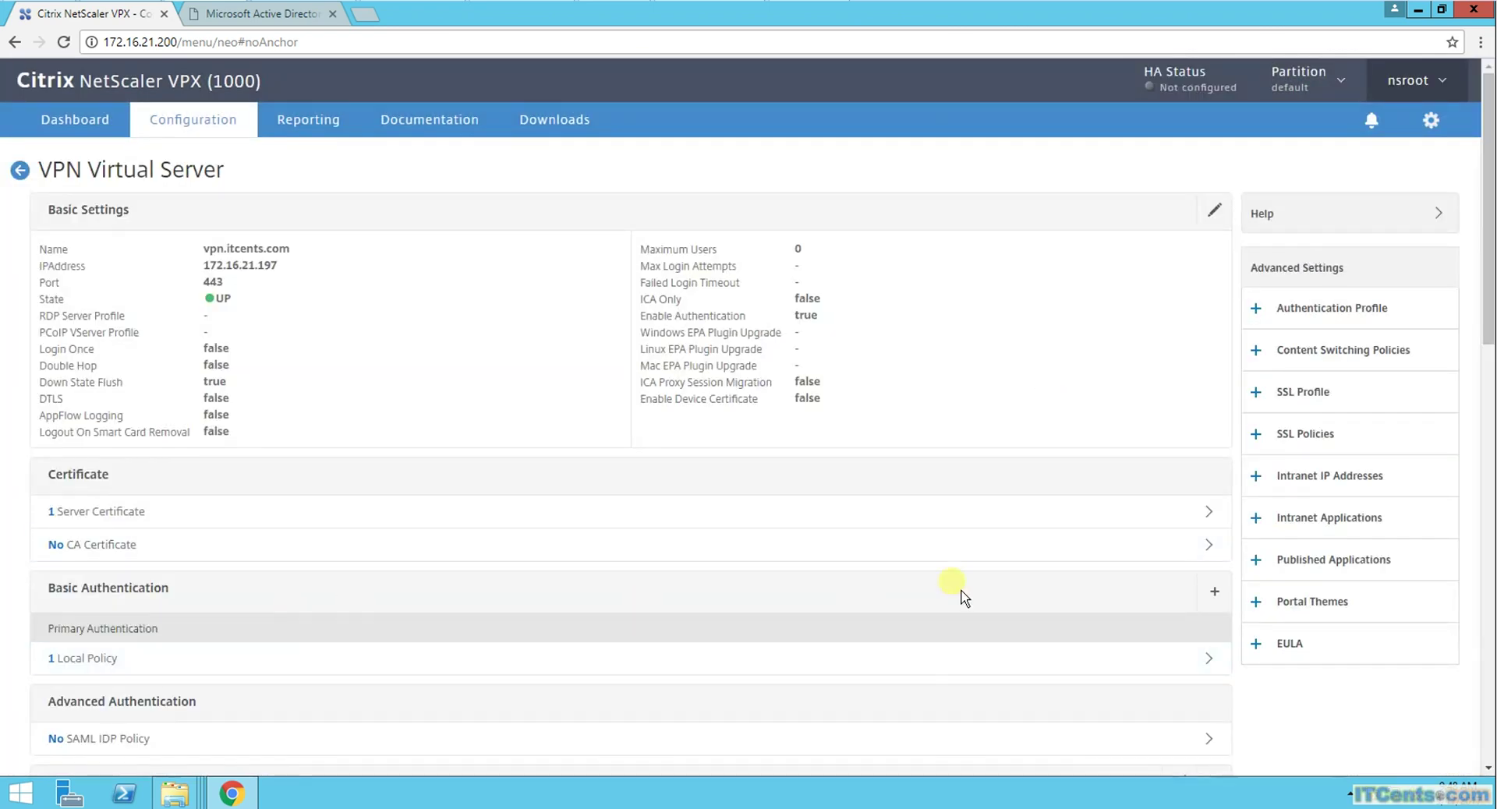
scroll(998, 612, down, 15)
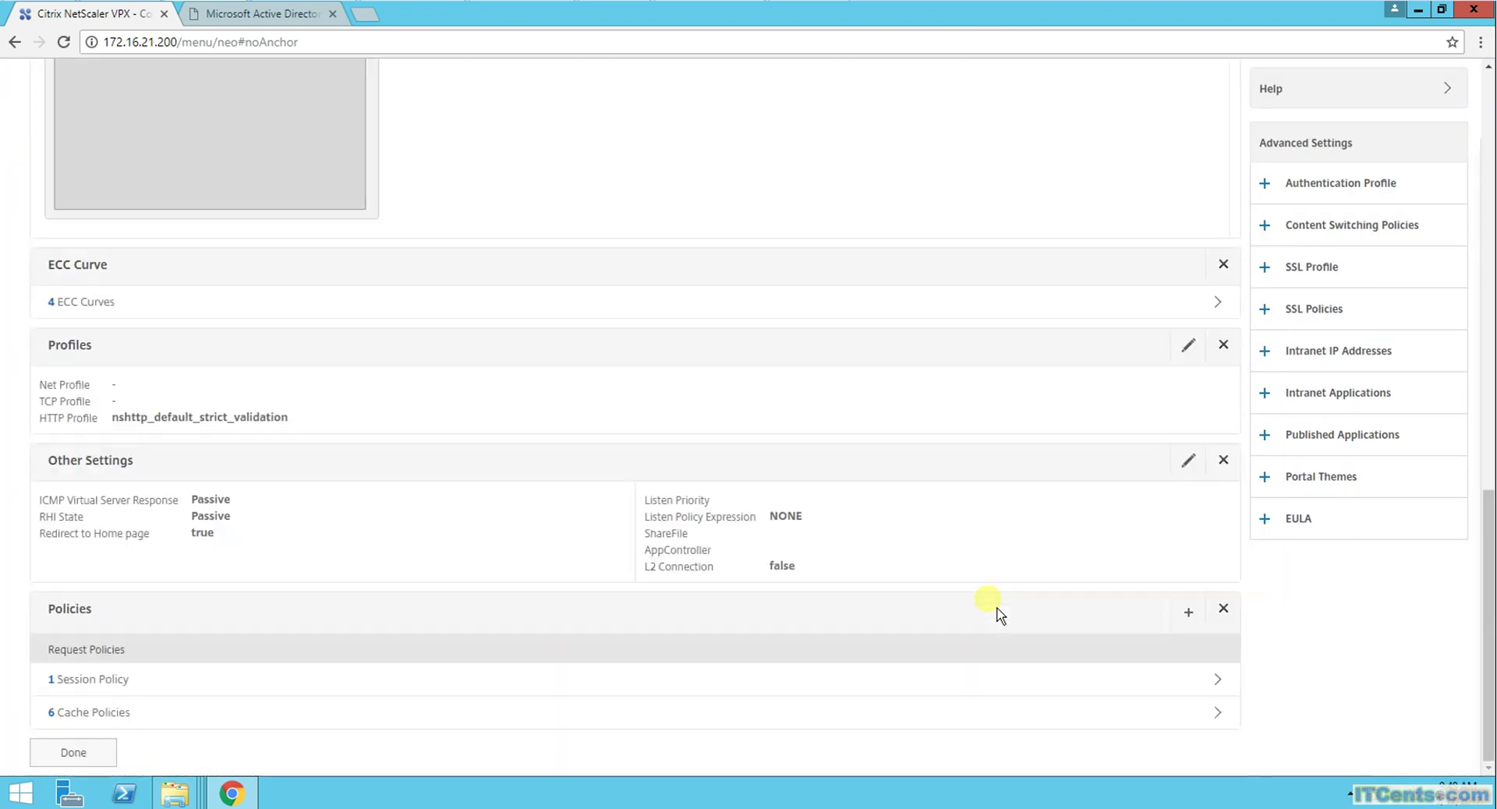
- Bind PRE-AUTHPOL as a Preauthentication policy to the virtual server and finish editing
click(1188, 612)
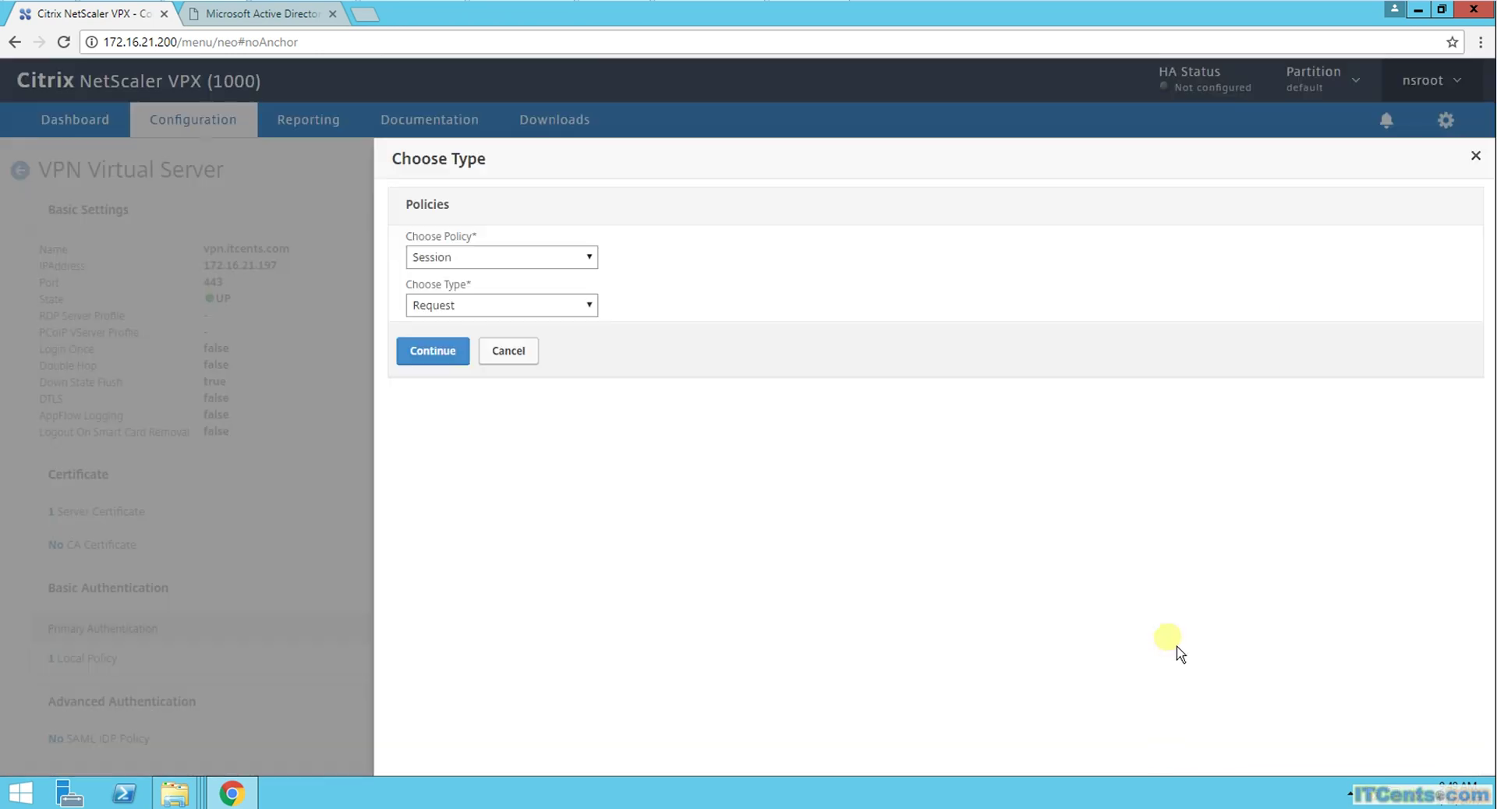
click(594, 264)
click(464, 340)
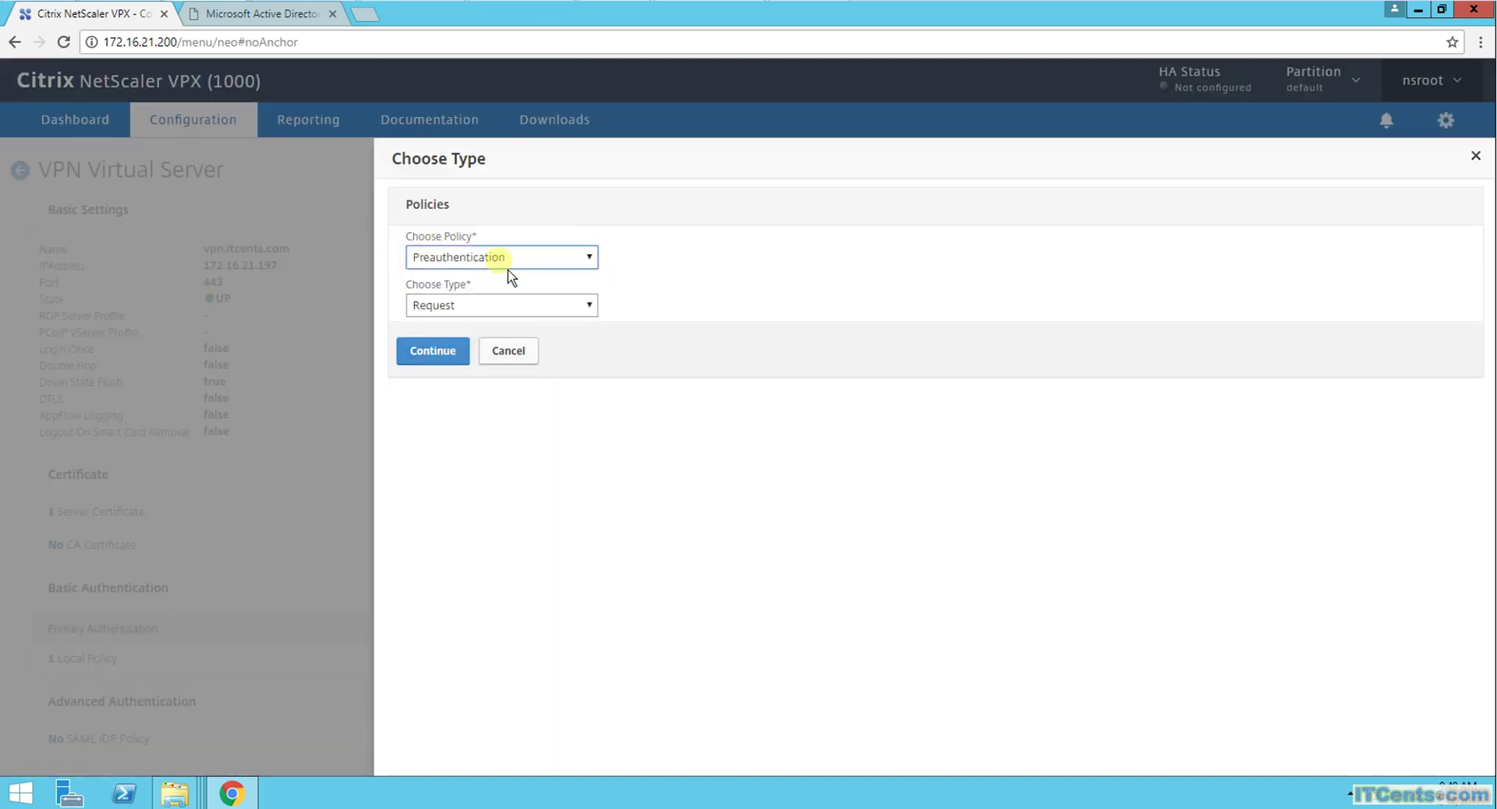
click(431, 352)
click(578, 366)
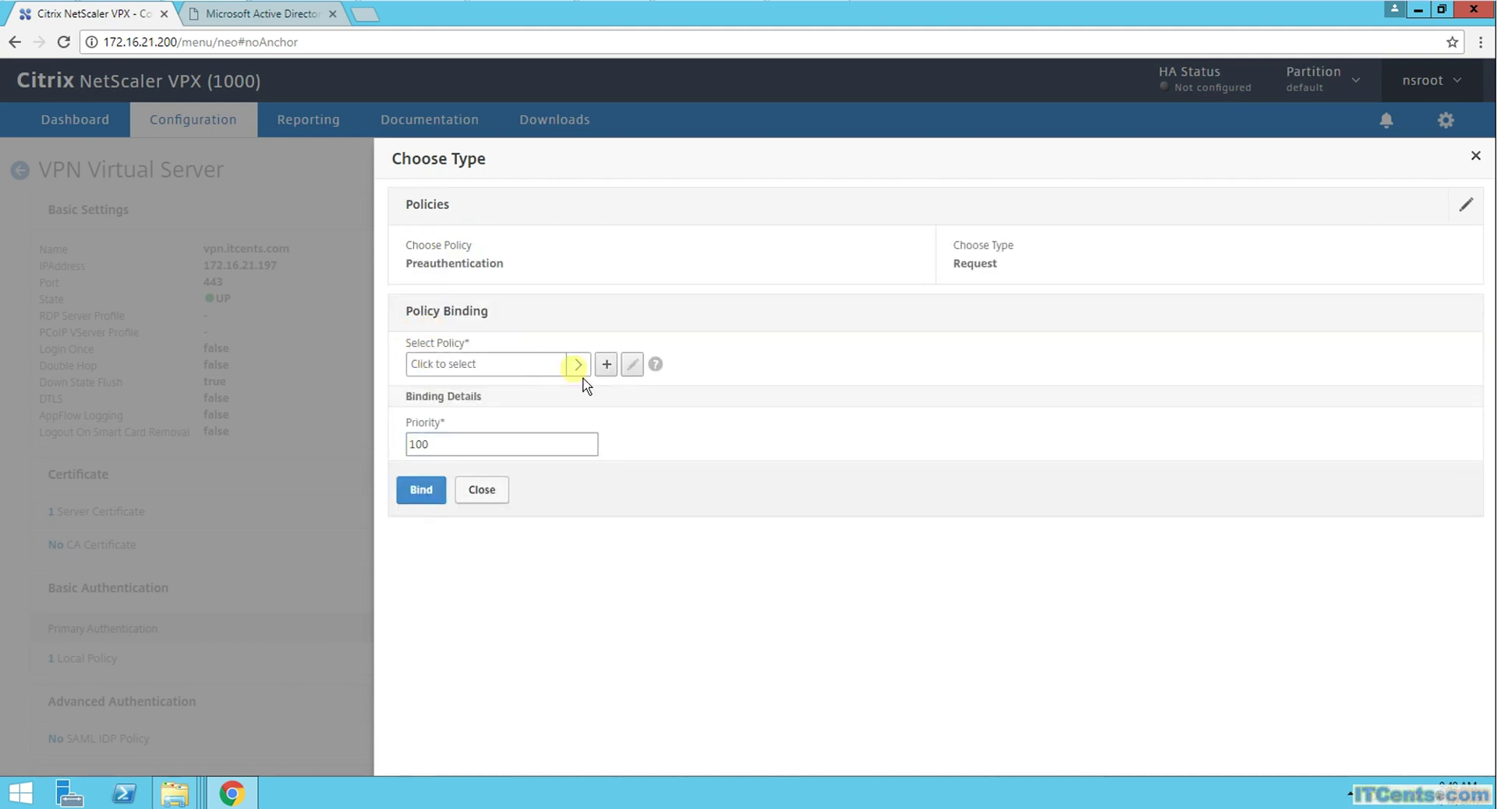
click(424, 288)
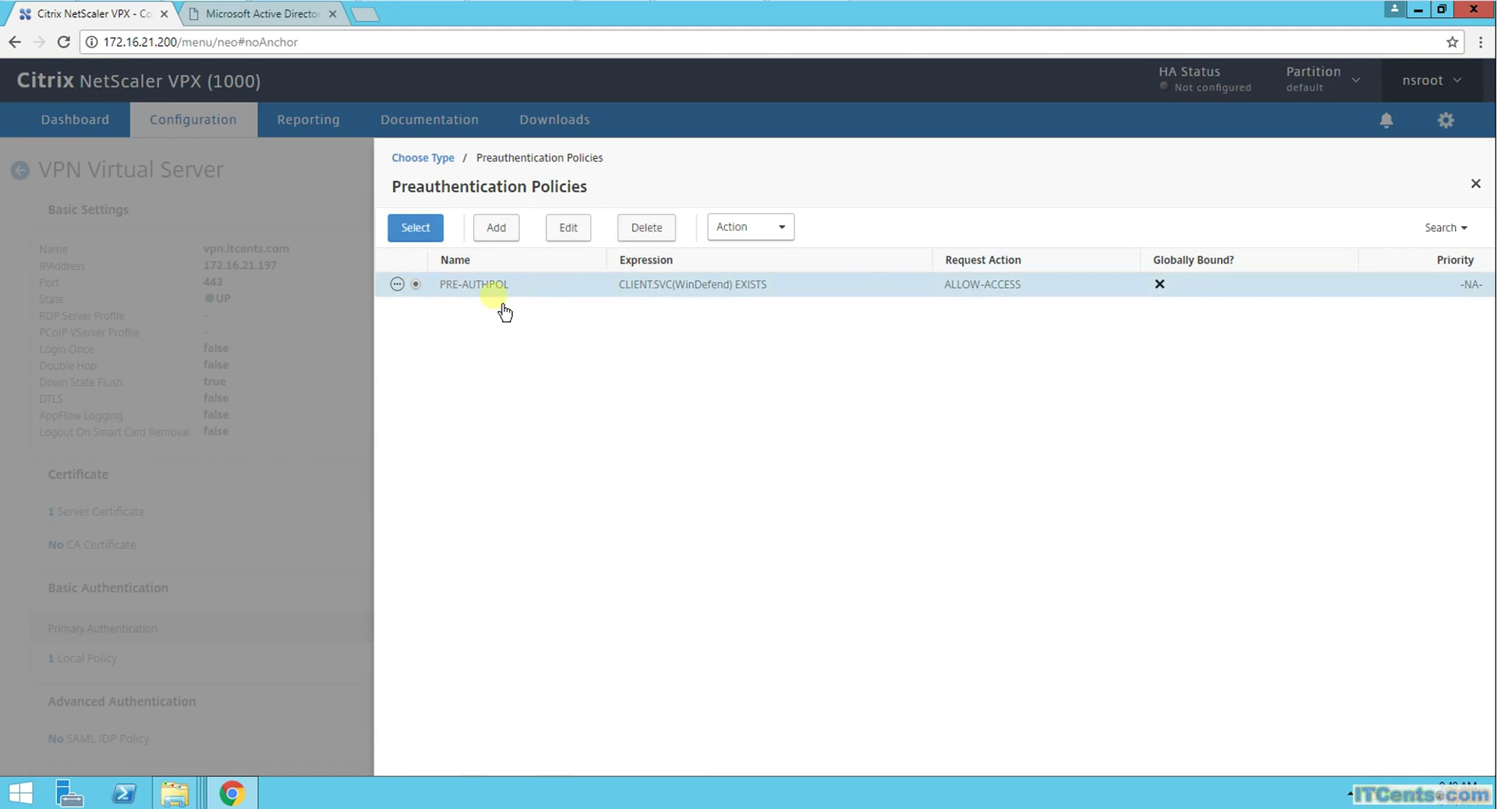
click(417, 230)
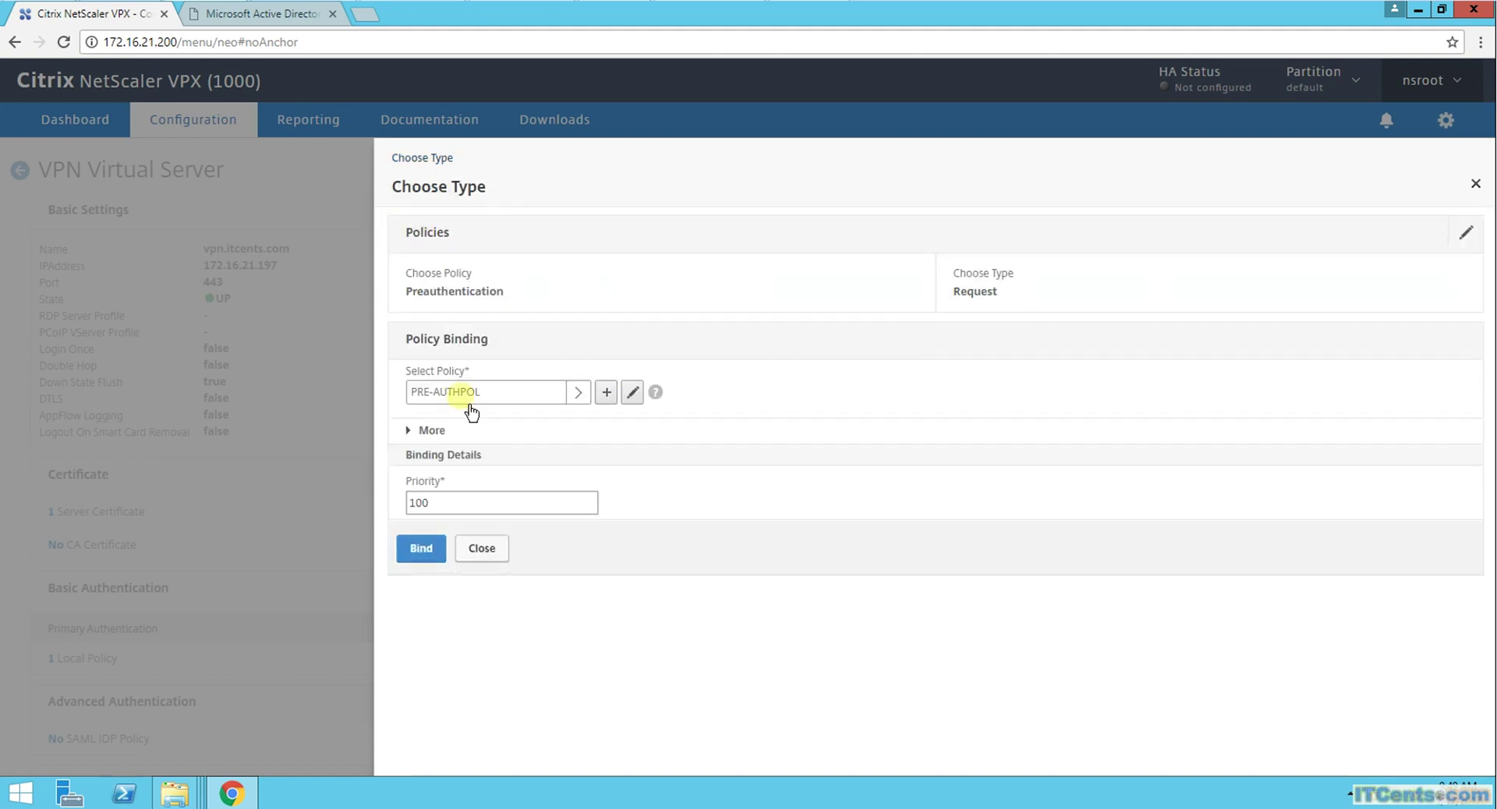
click(421, 548)
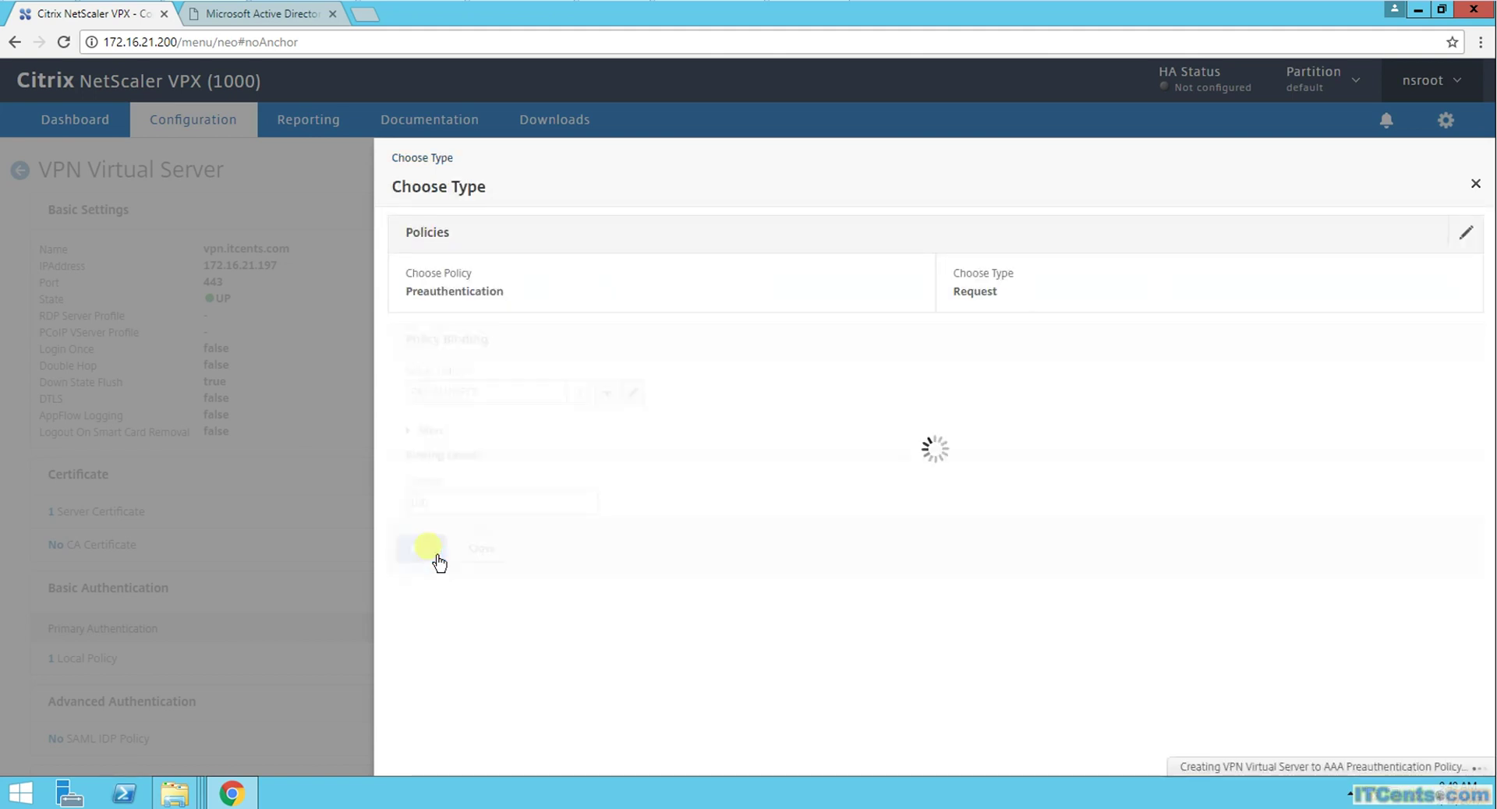
scroll(774, 616, down, 3)
scroll(774, 616, down, 10)
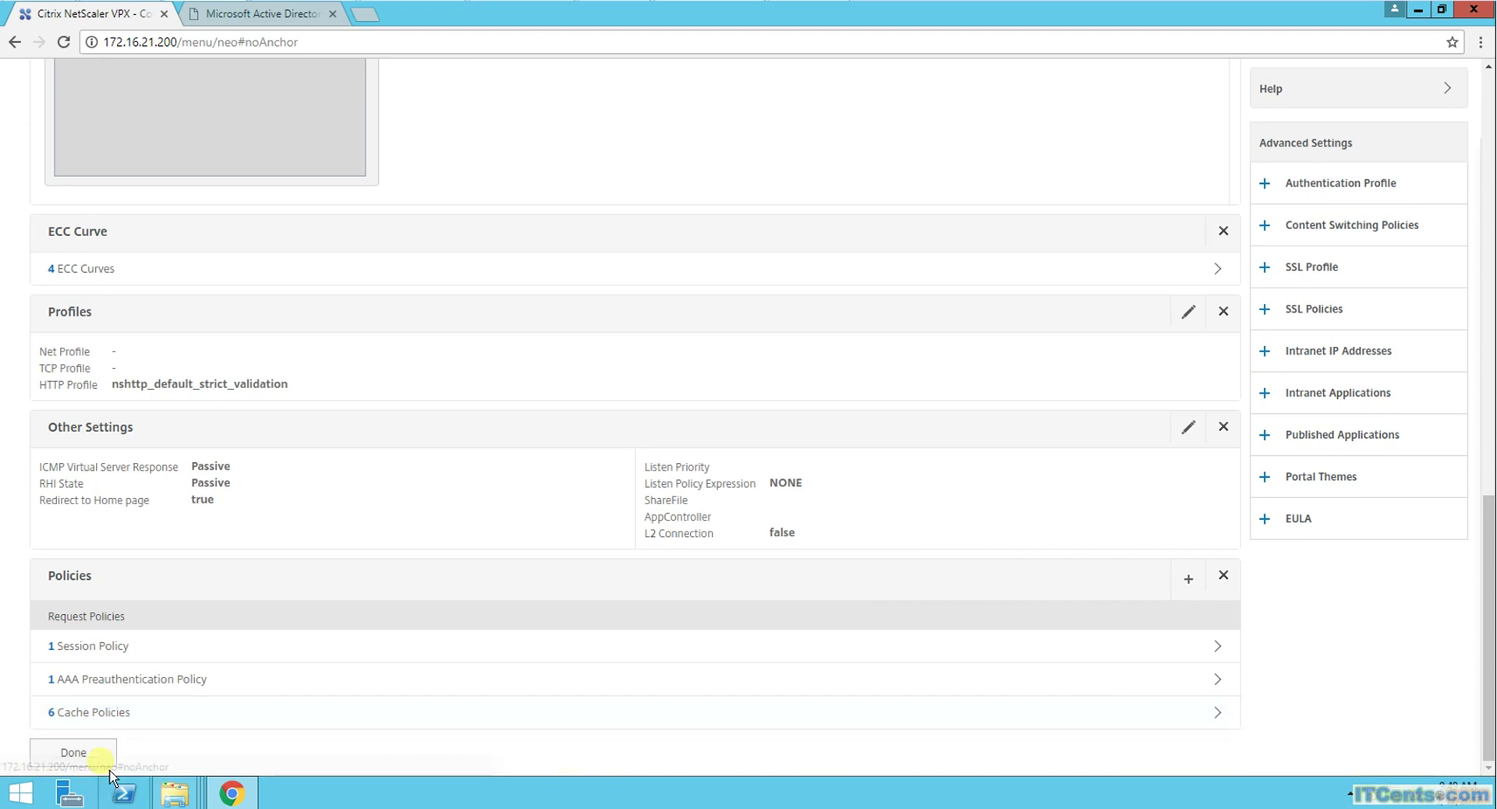
click(90, 755)
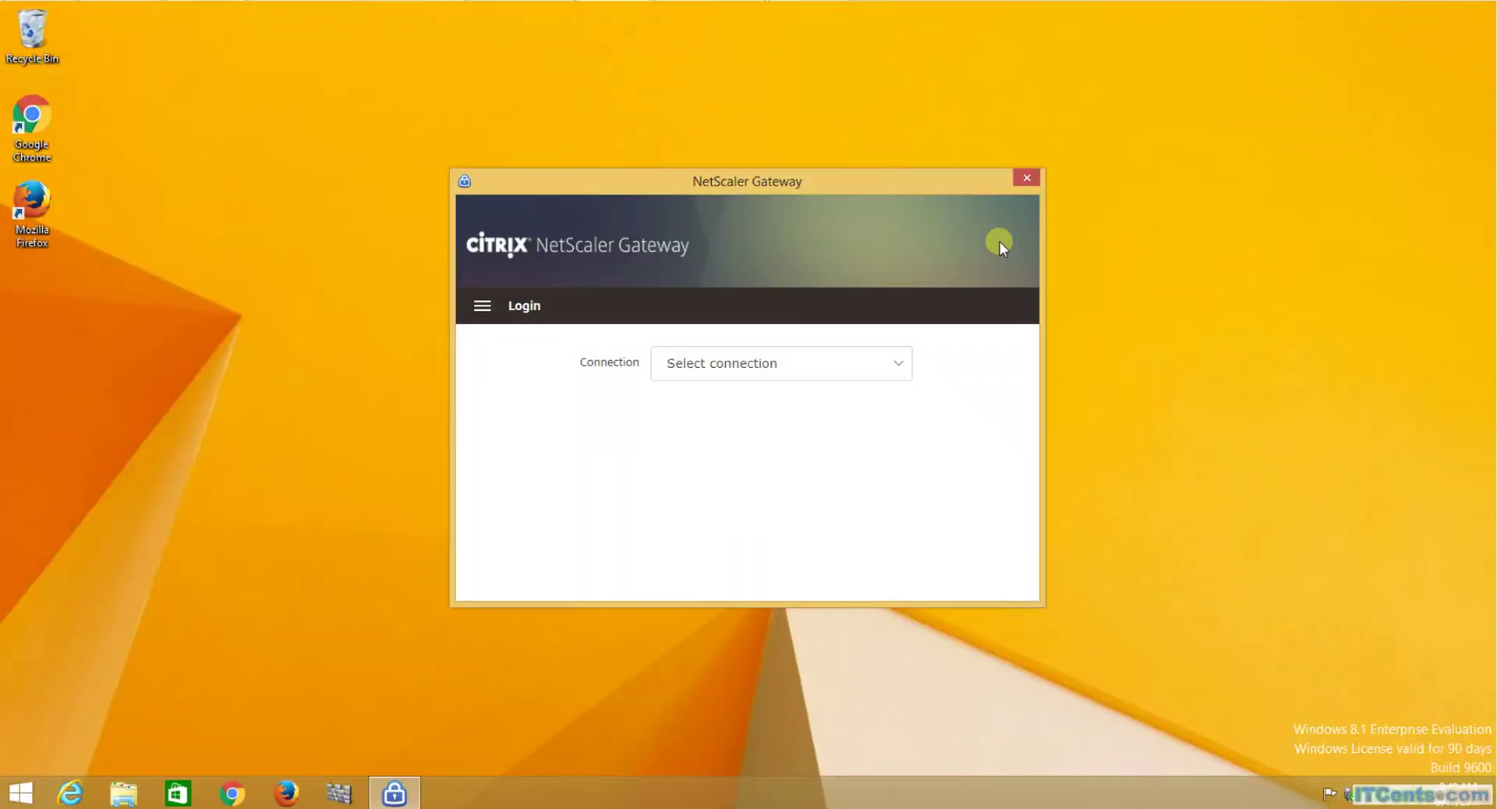
- Close the Gateway plug-in and turn Windows Defender off by unchecking its Administrator 'Turn on this app' setting
click(1026, 176)
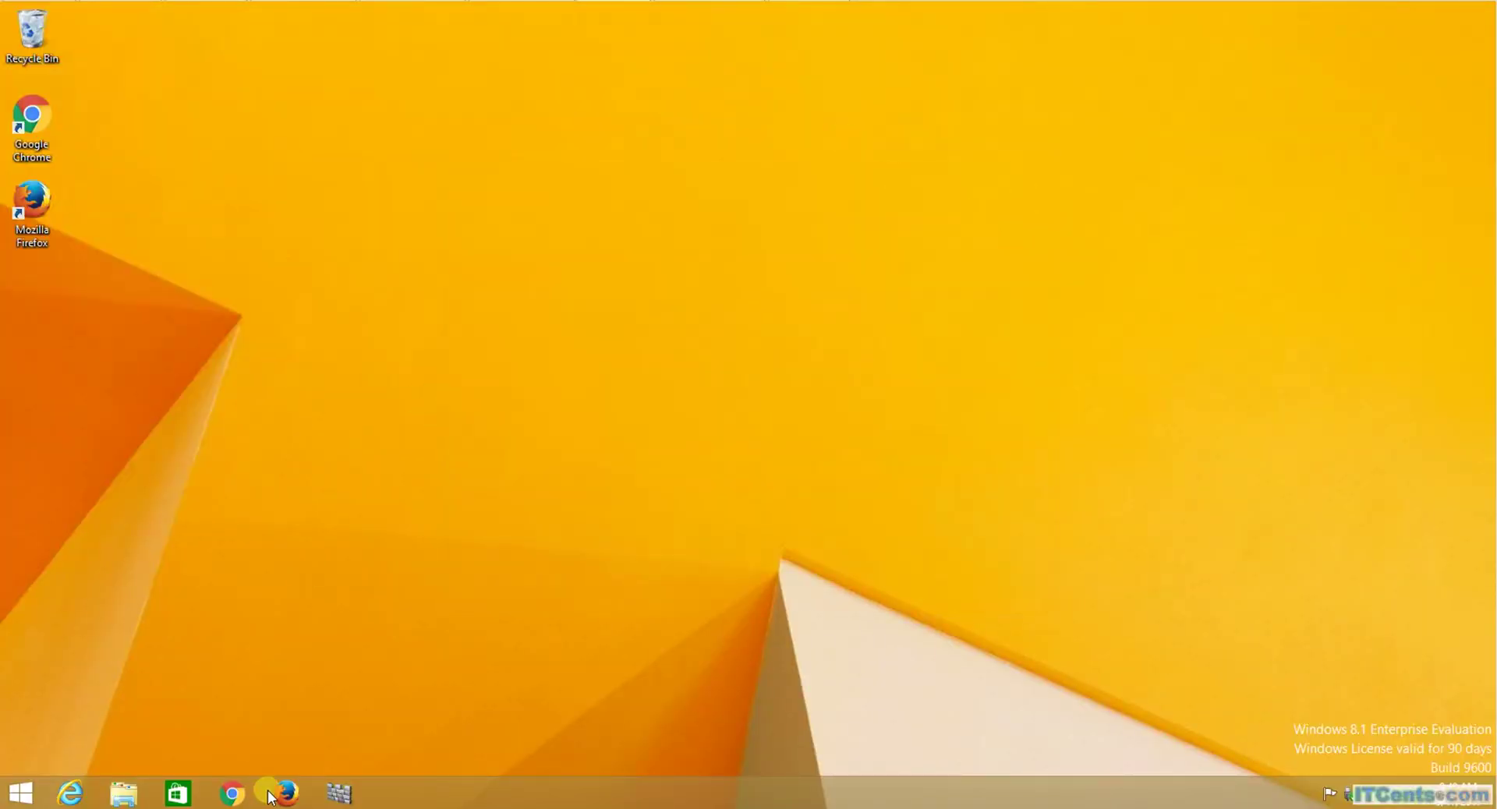
click(341, 795)
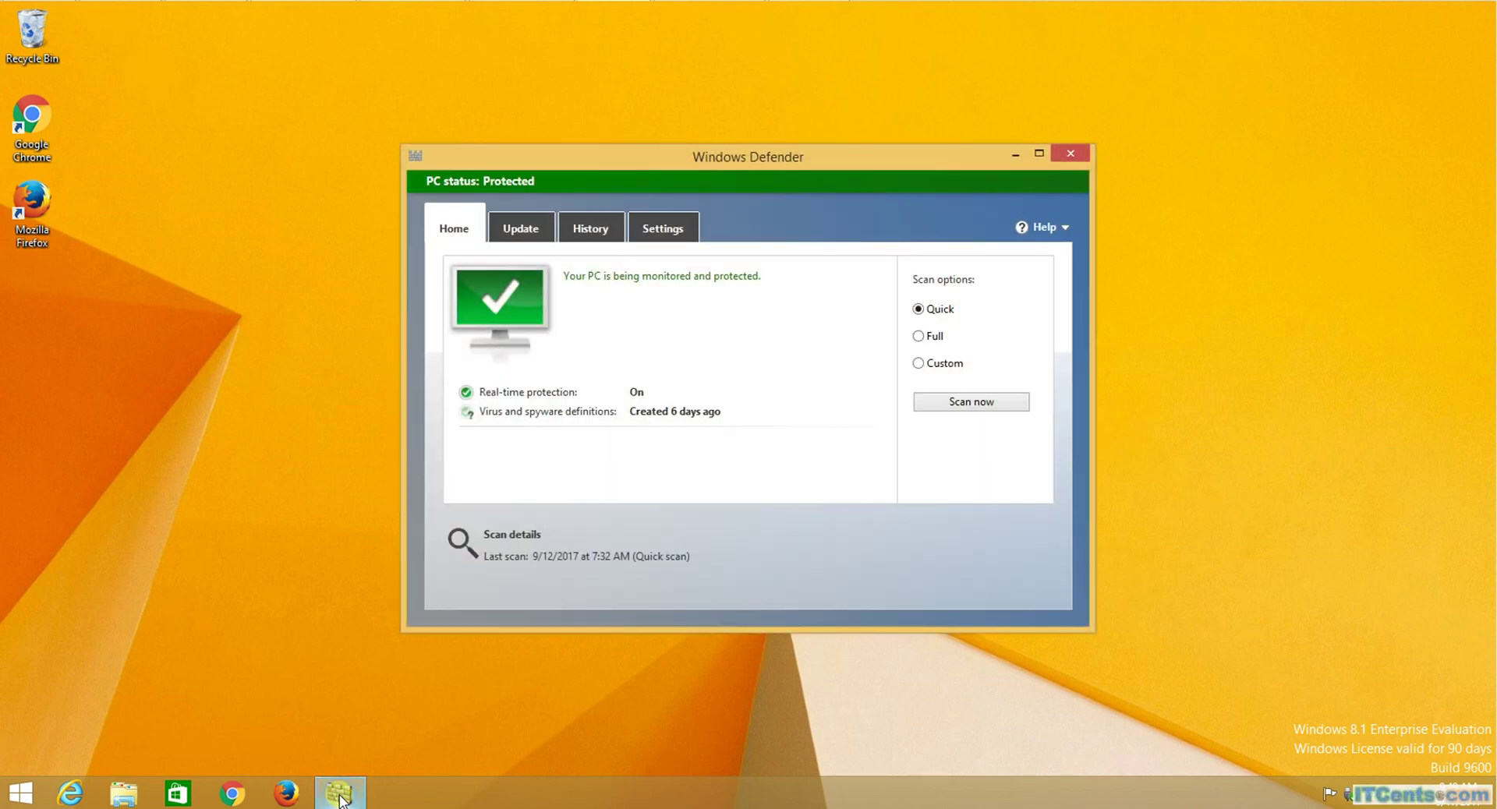
click(669, 227)
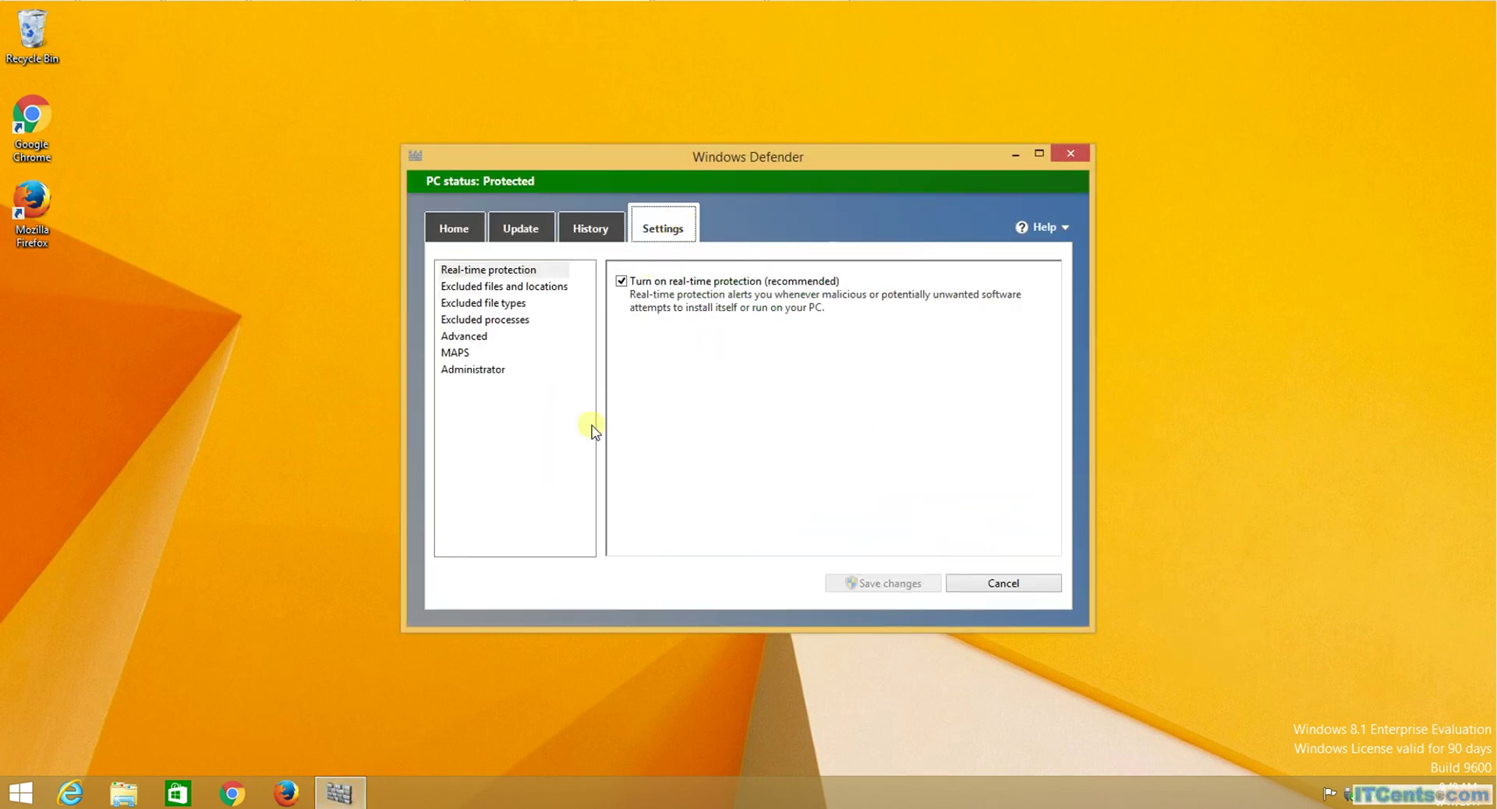
click(460, 369)
click(621, 284)
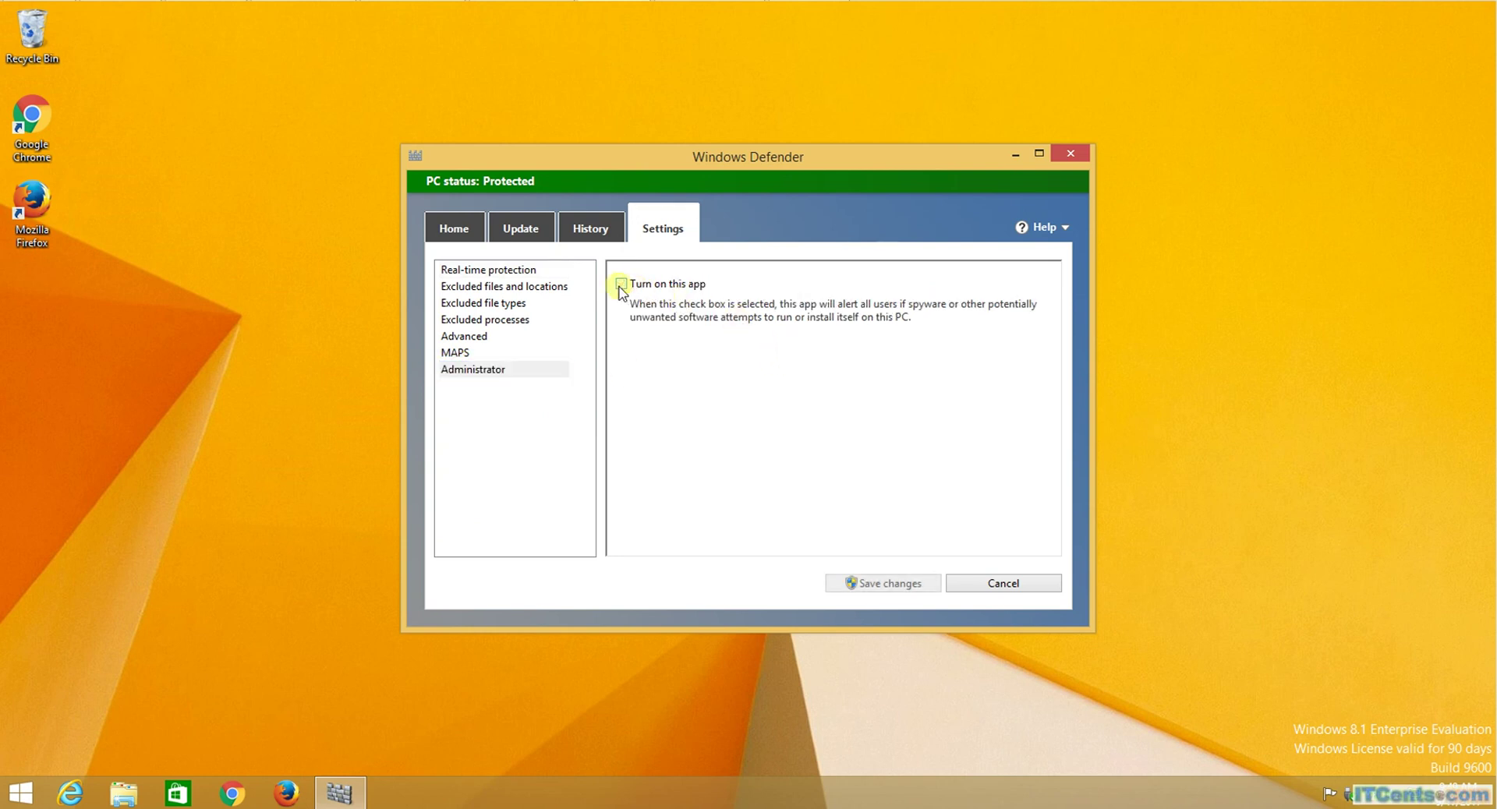
click(881, 583)
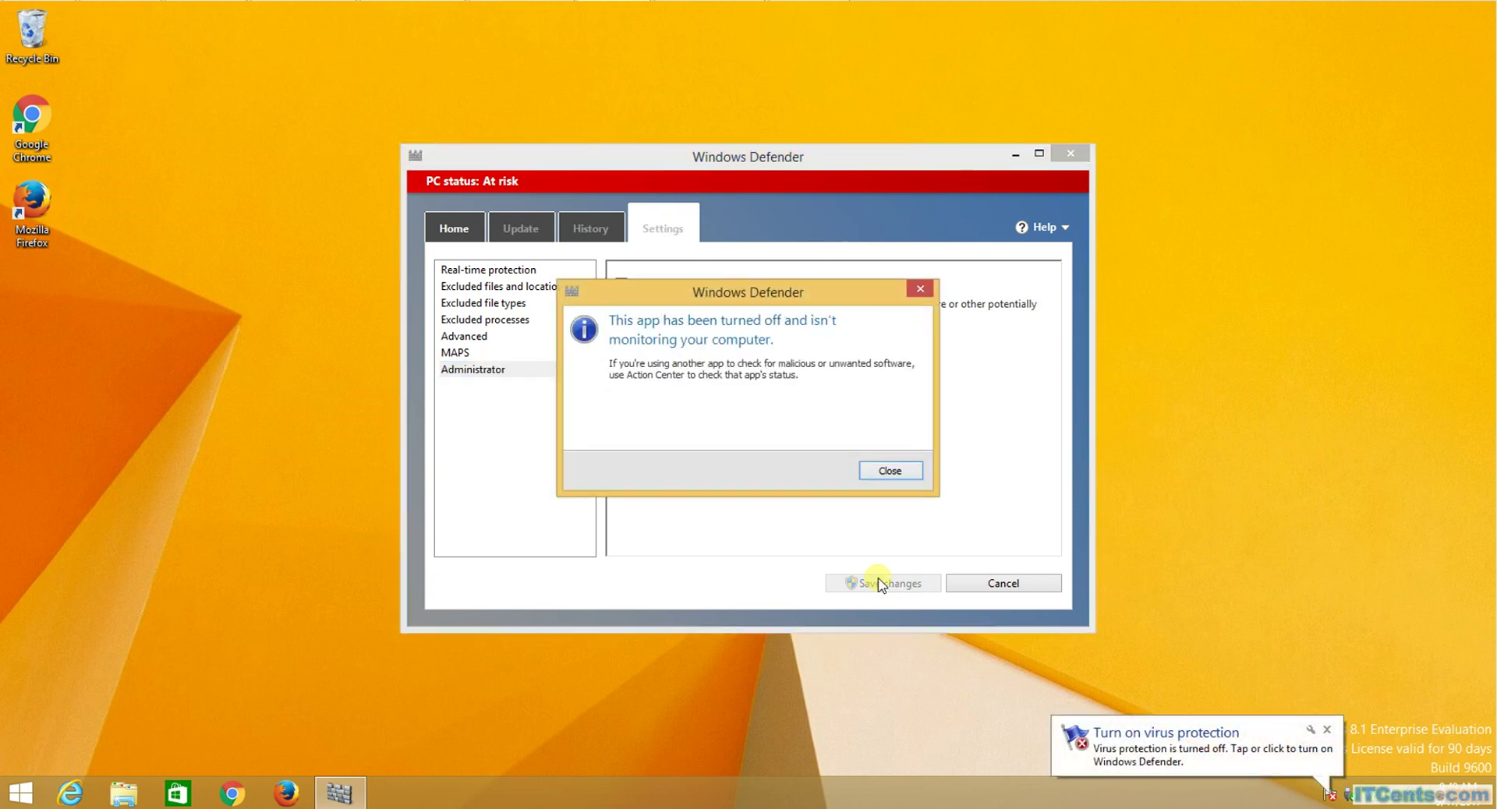
click(890, 471)
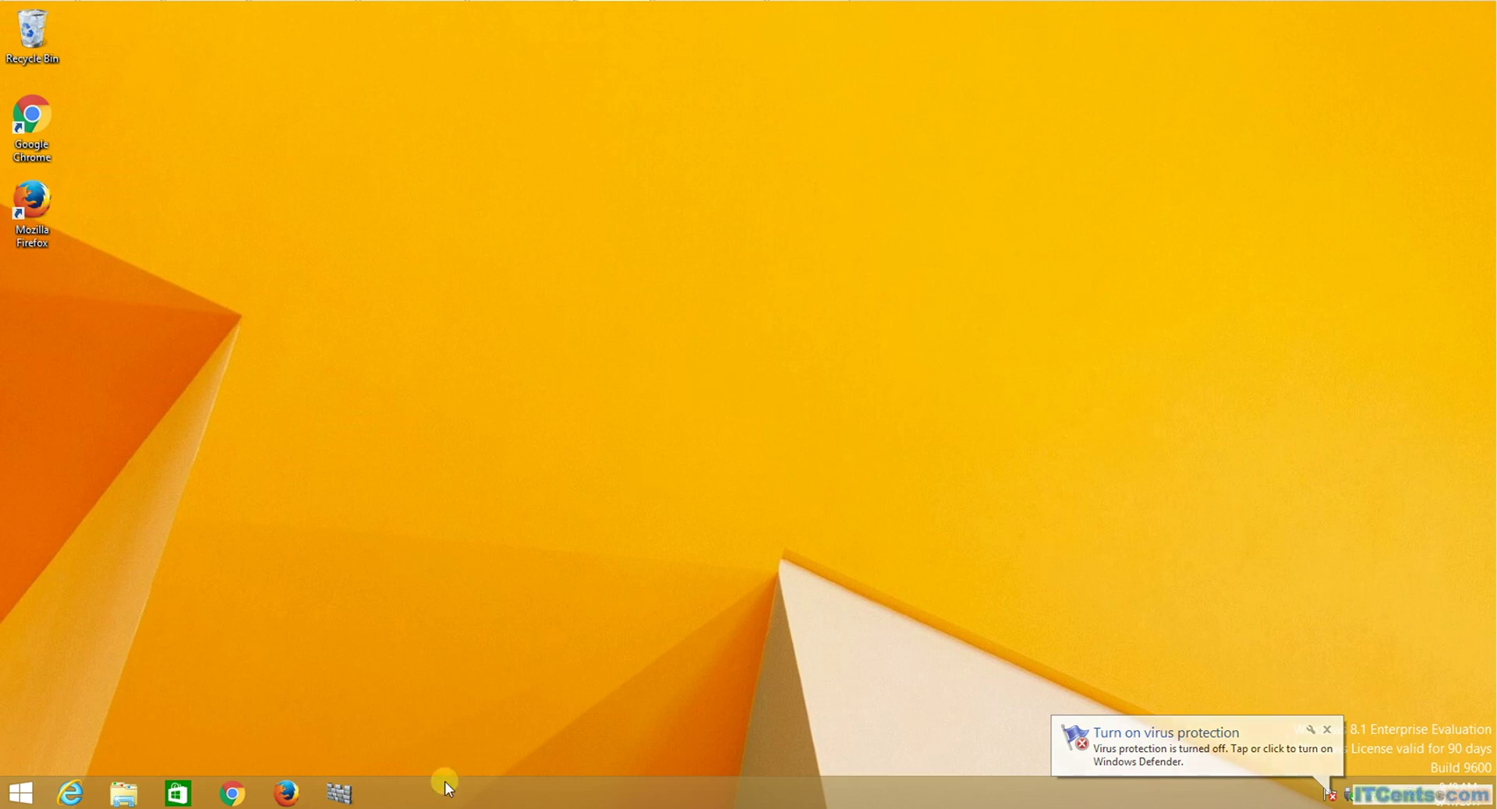
click(70, 794)
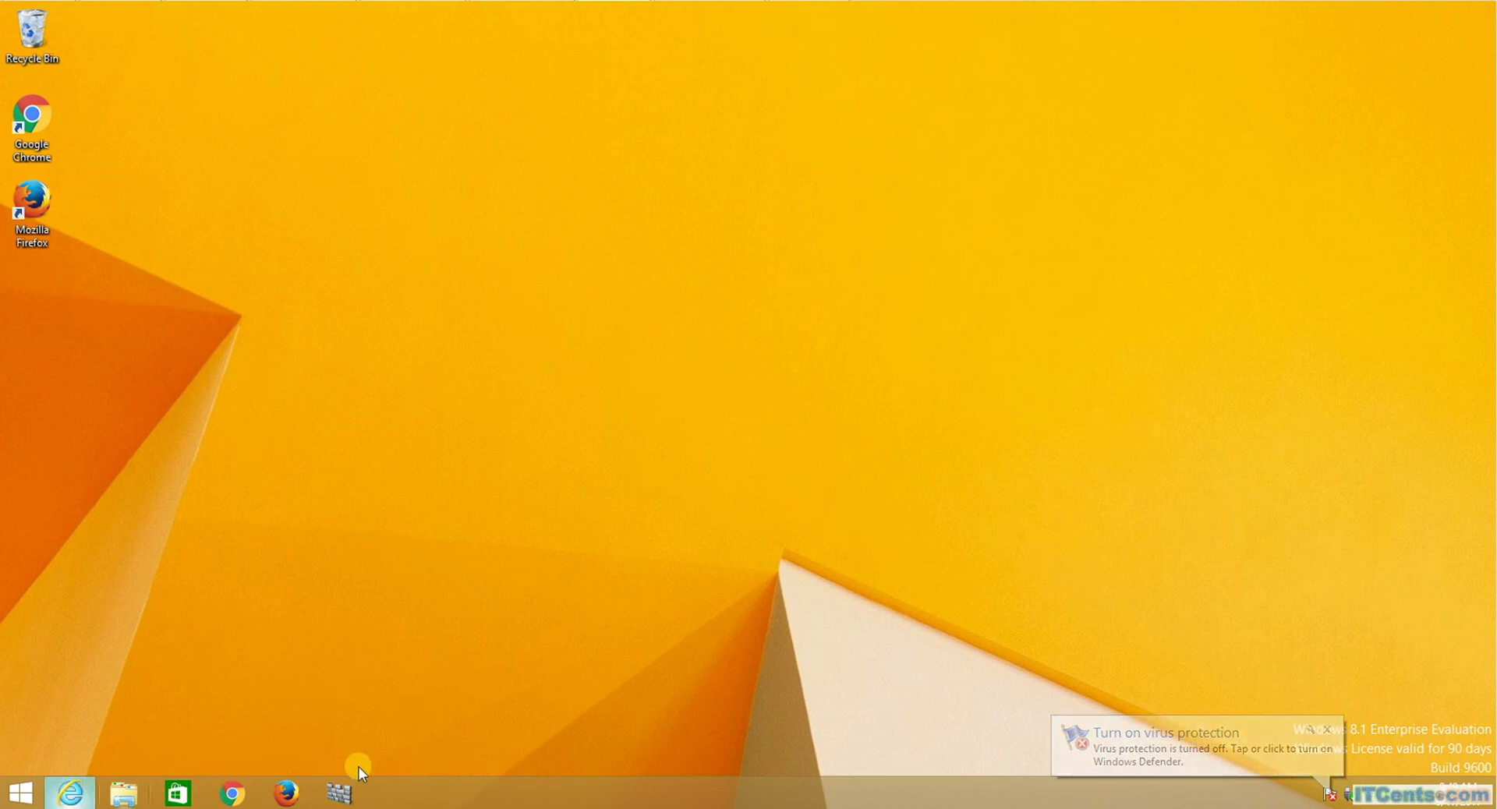
- Browse to the vpn.itcents.com gateway and always allow its endpoint analysis scan
click(300, 35)
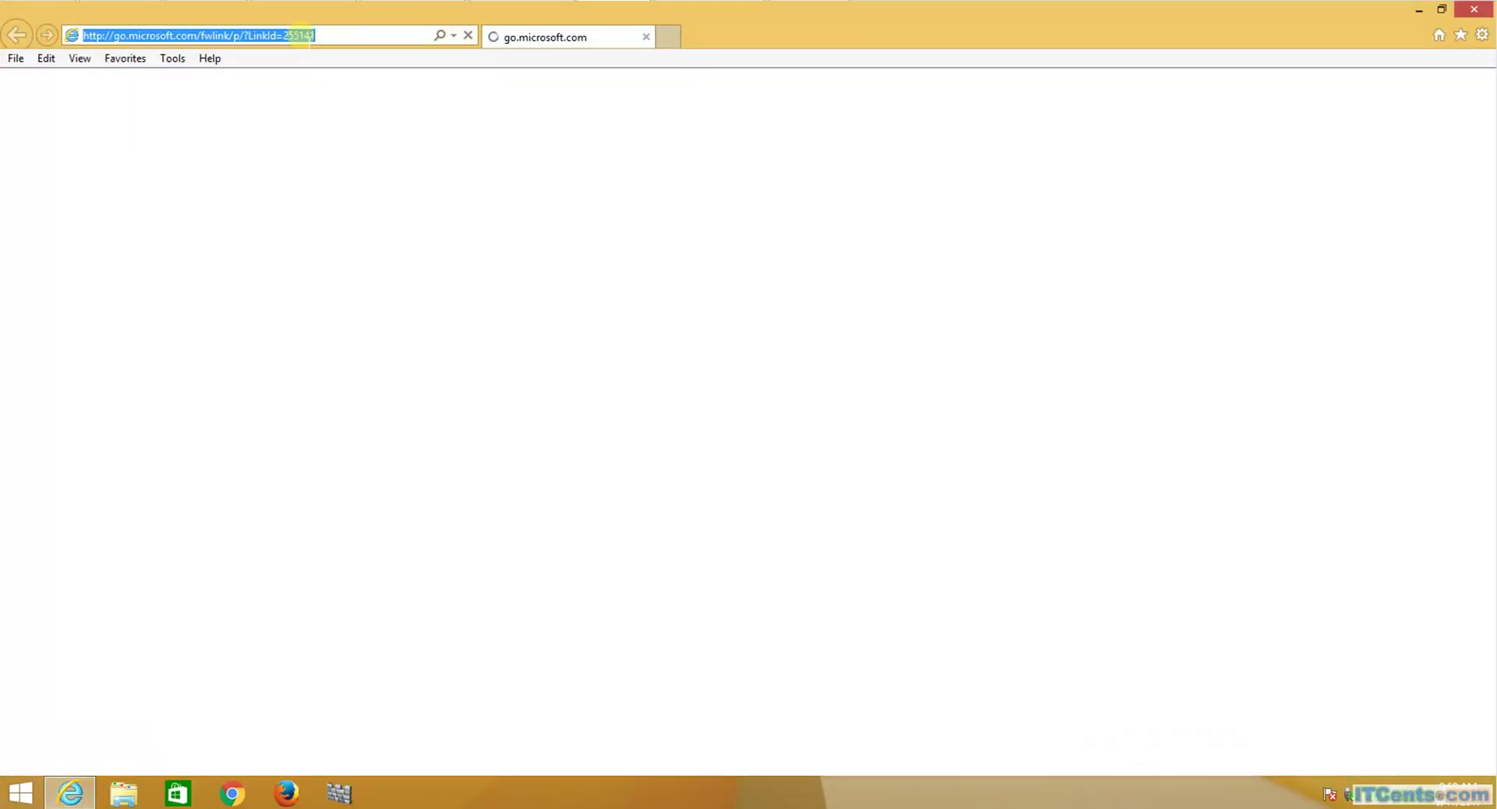
text(vpn.itcents.com/)
key(Return)
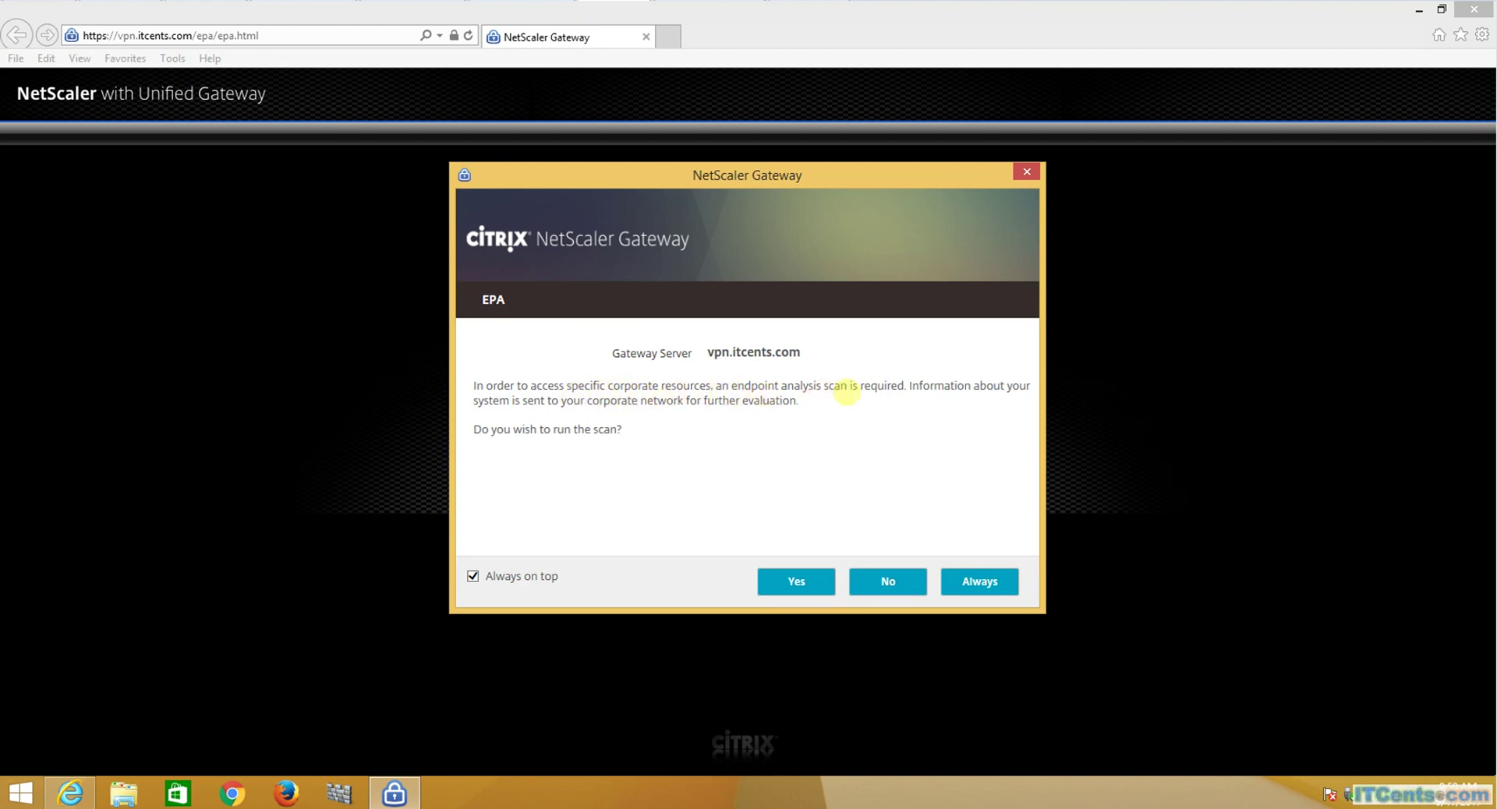
click(777, 582)
click(979, 584)
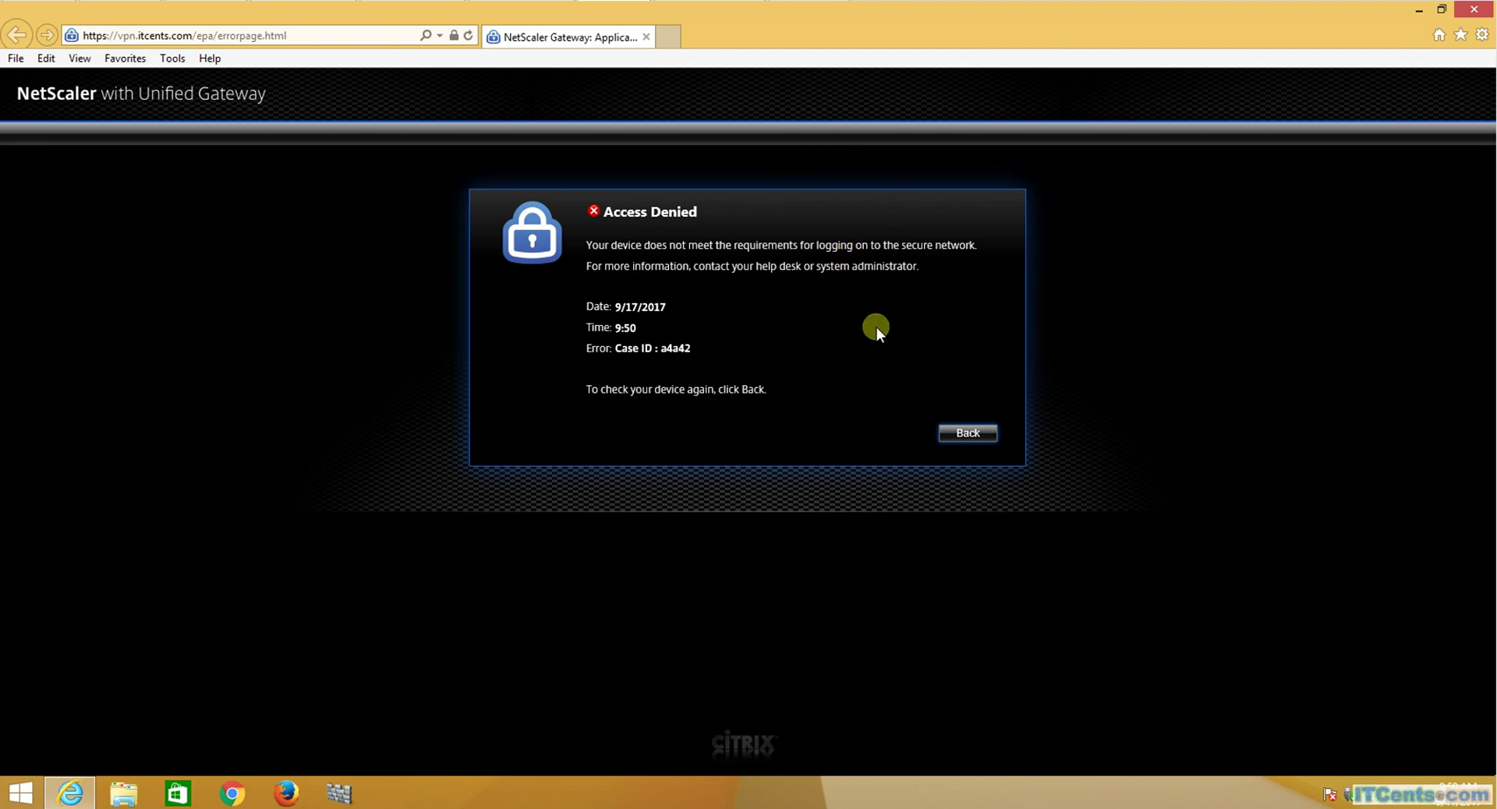
- Re-check the denied device and turn virus protection back on from Action Center
click(967, 435)
click(1325, 795)
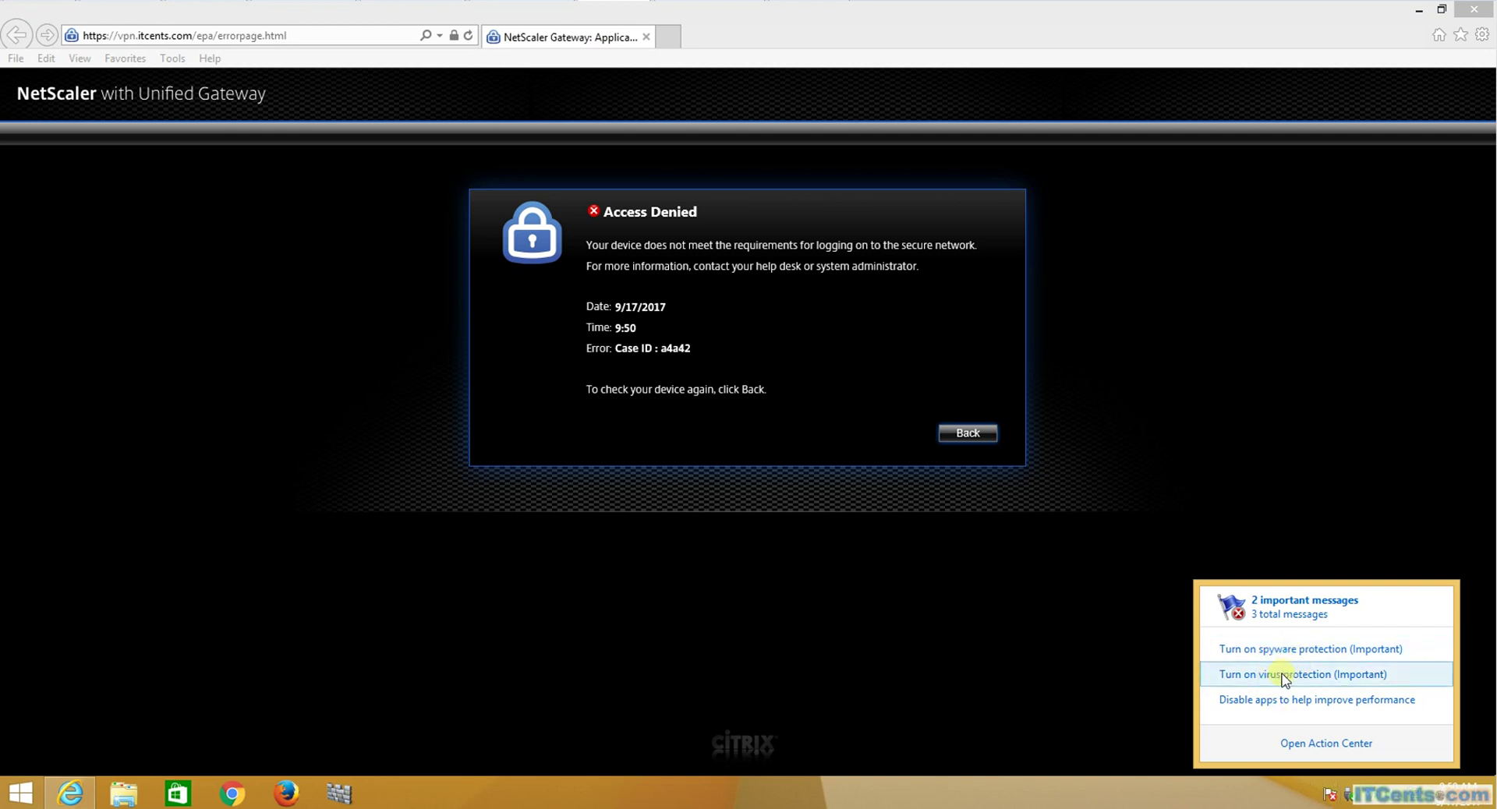
click(1283, 675)
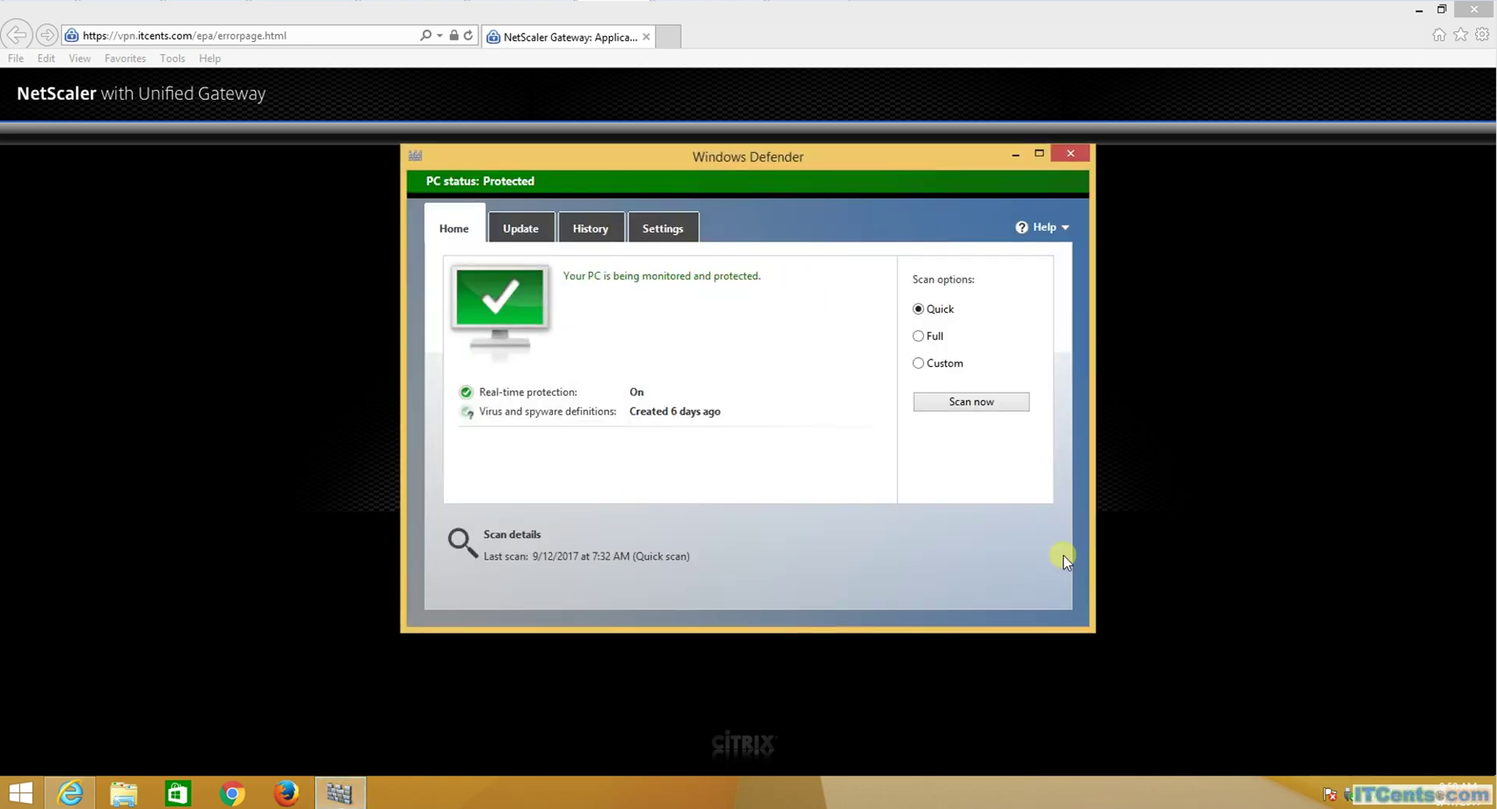
- Confirm Defender's Administrator setting shows the app on, close Defender, and re-check the device
click(676, 225)
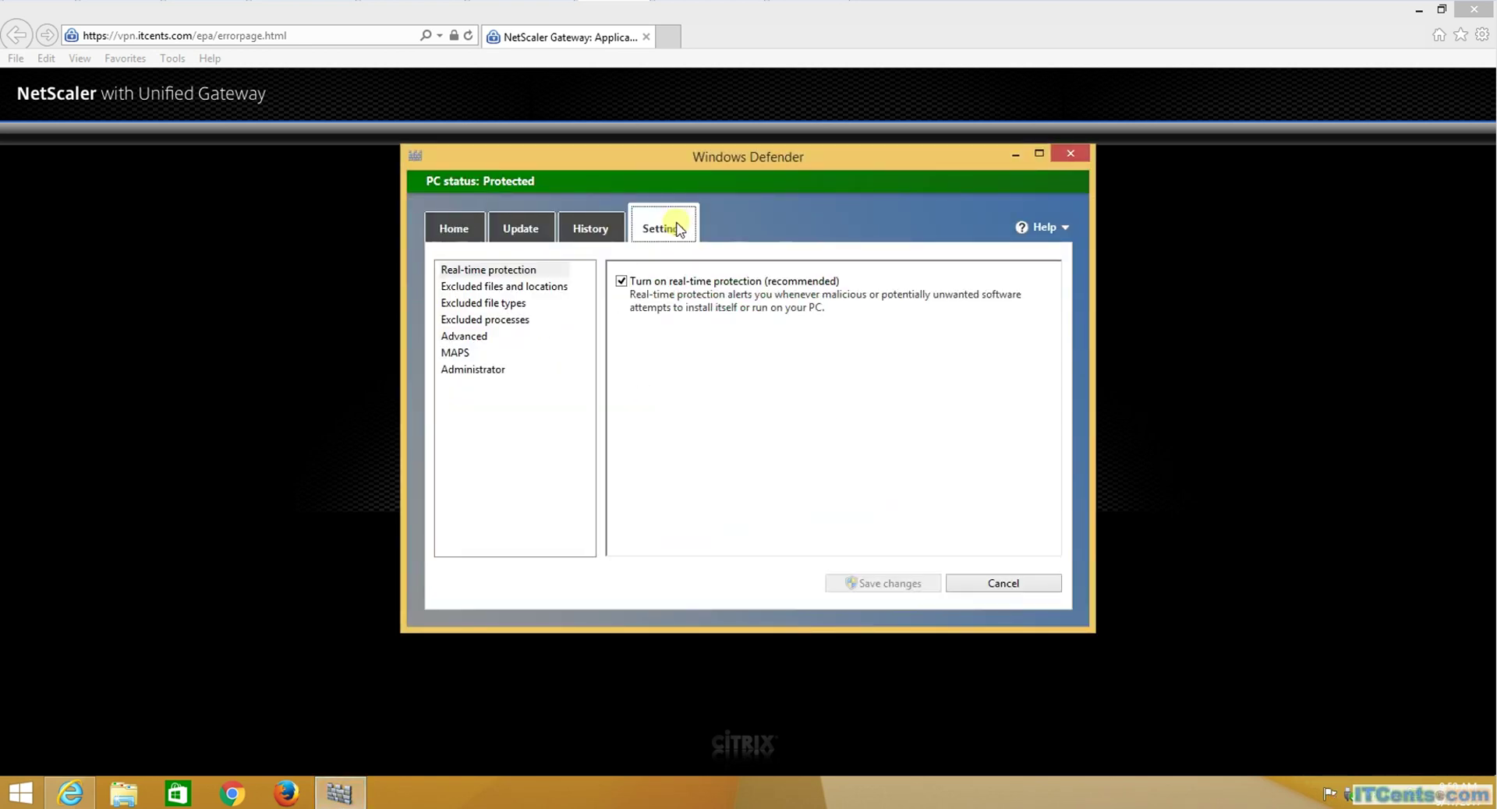
click(487, 369)
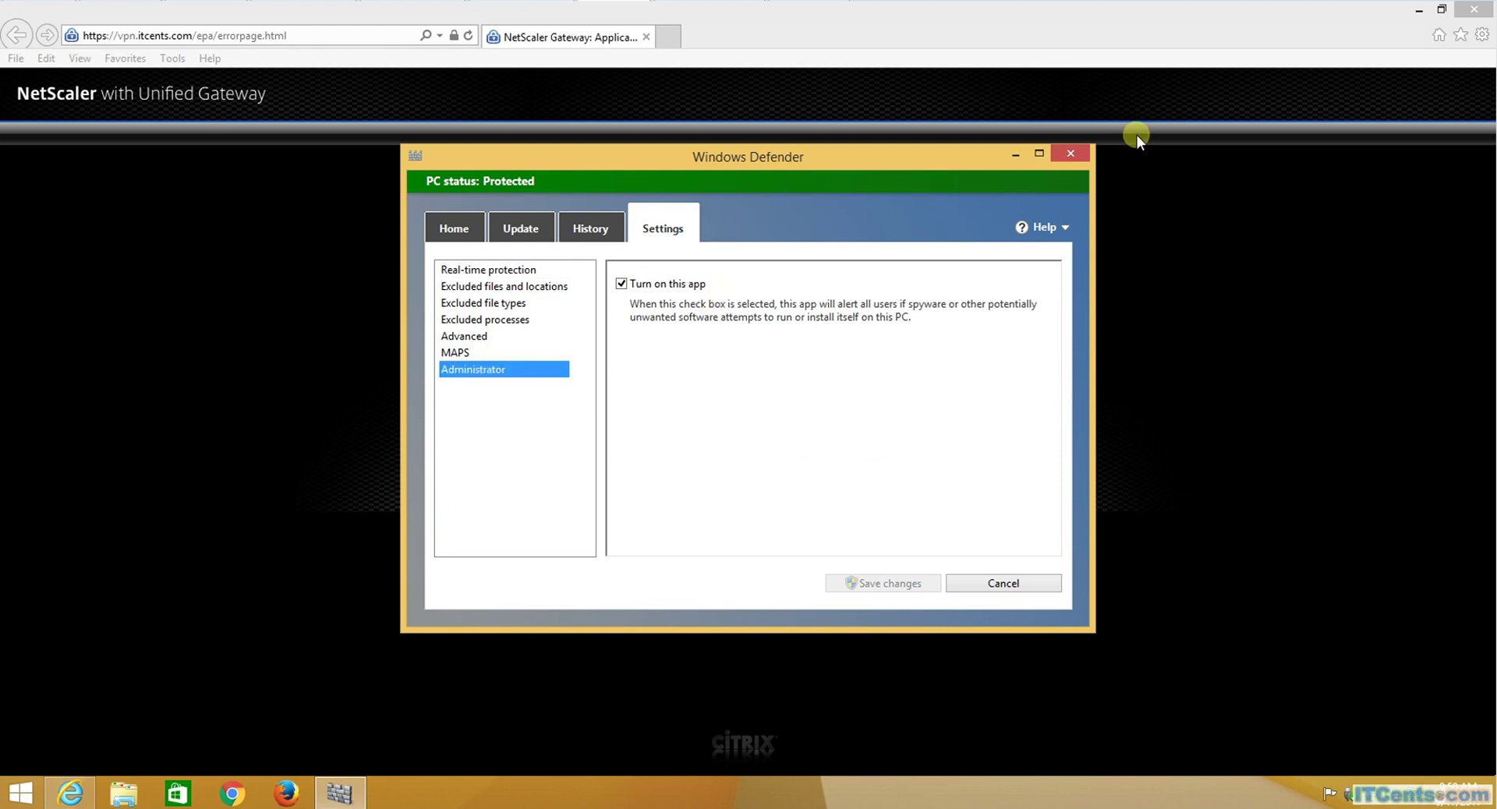
click(1075, 155)
click(981, 433)
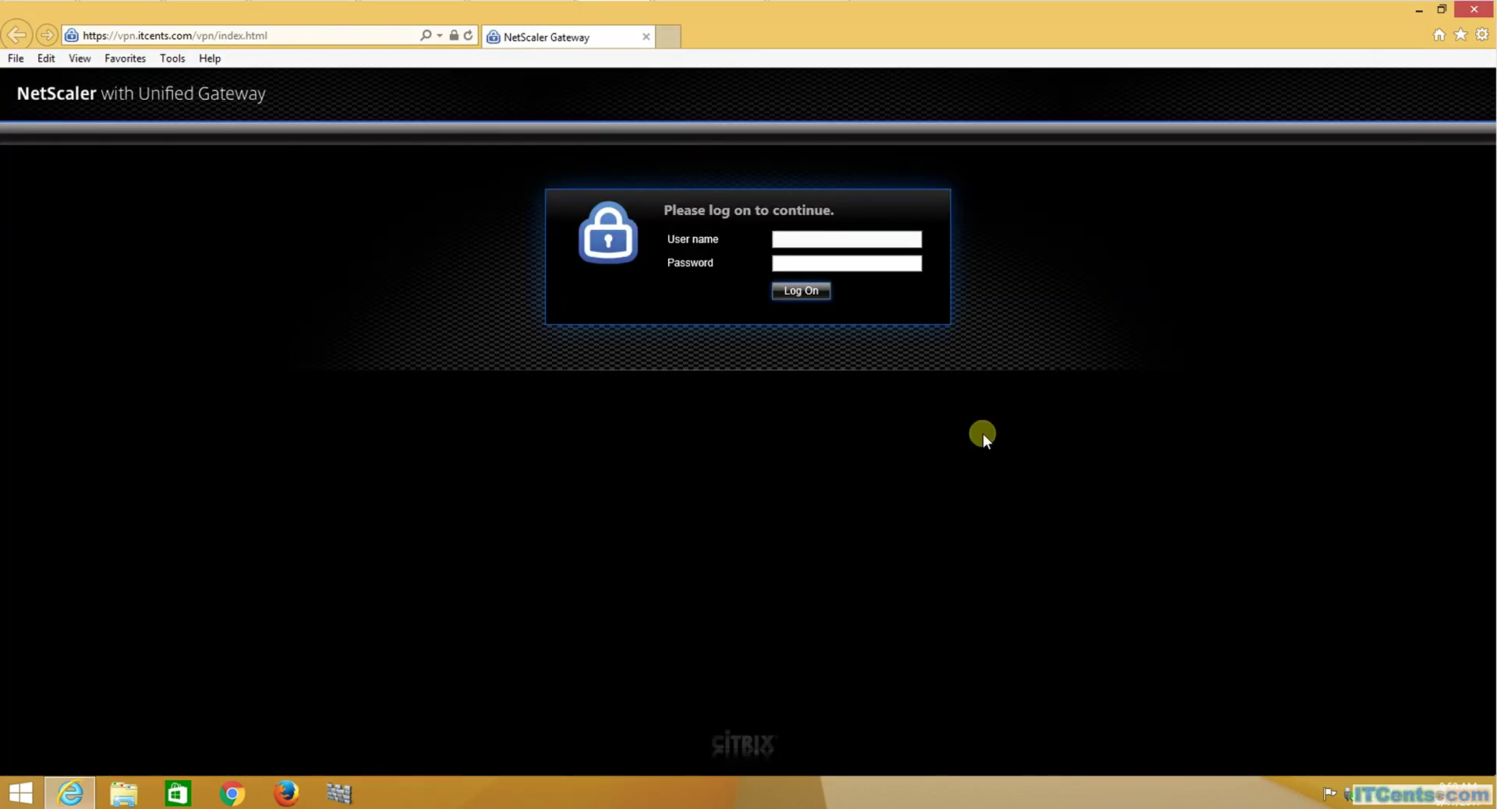
- Log on to the gateway with the test user's credentials and start a Network Access session
text(test)
text(us)
text(••••••)
click(803, 291)
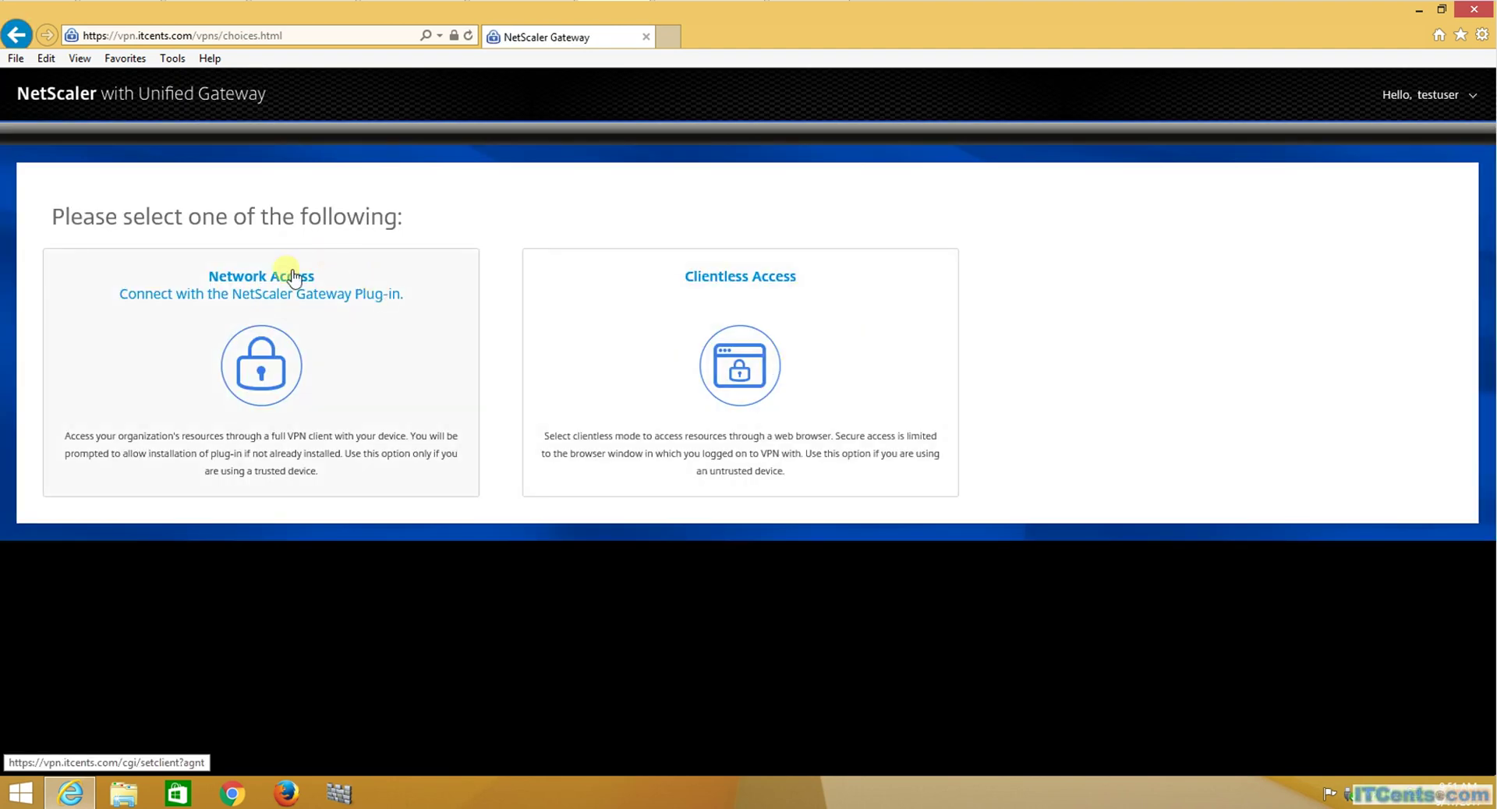
click(275, 376)
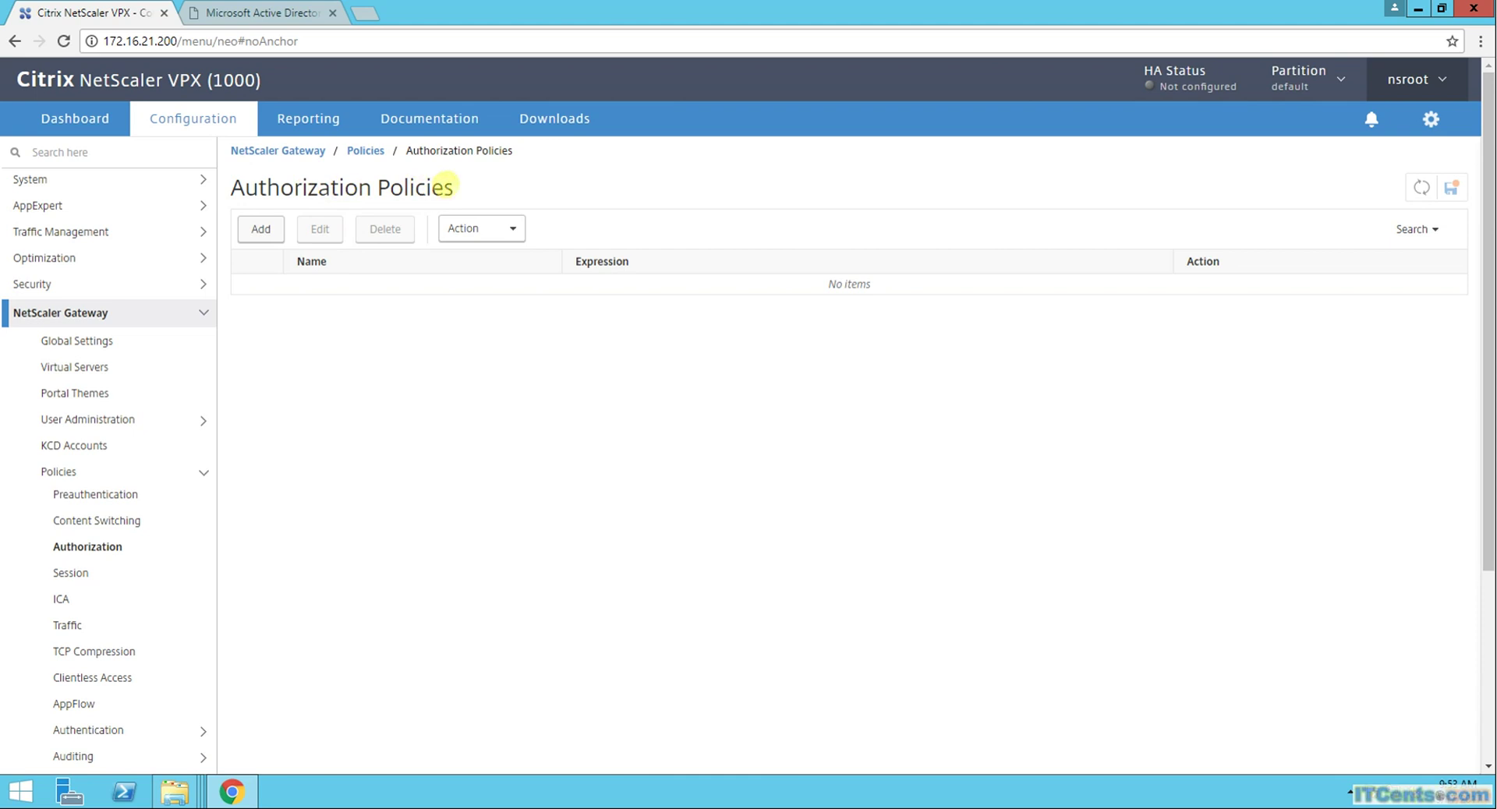
click(82, 342)
click(304, 258)
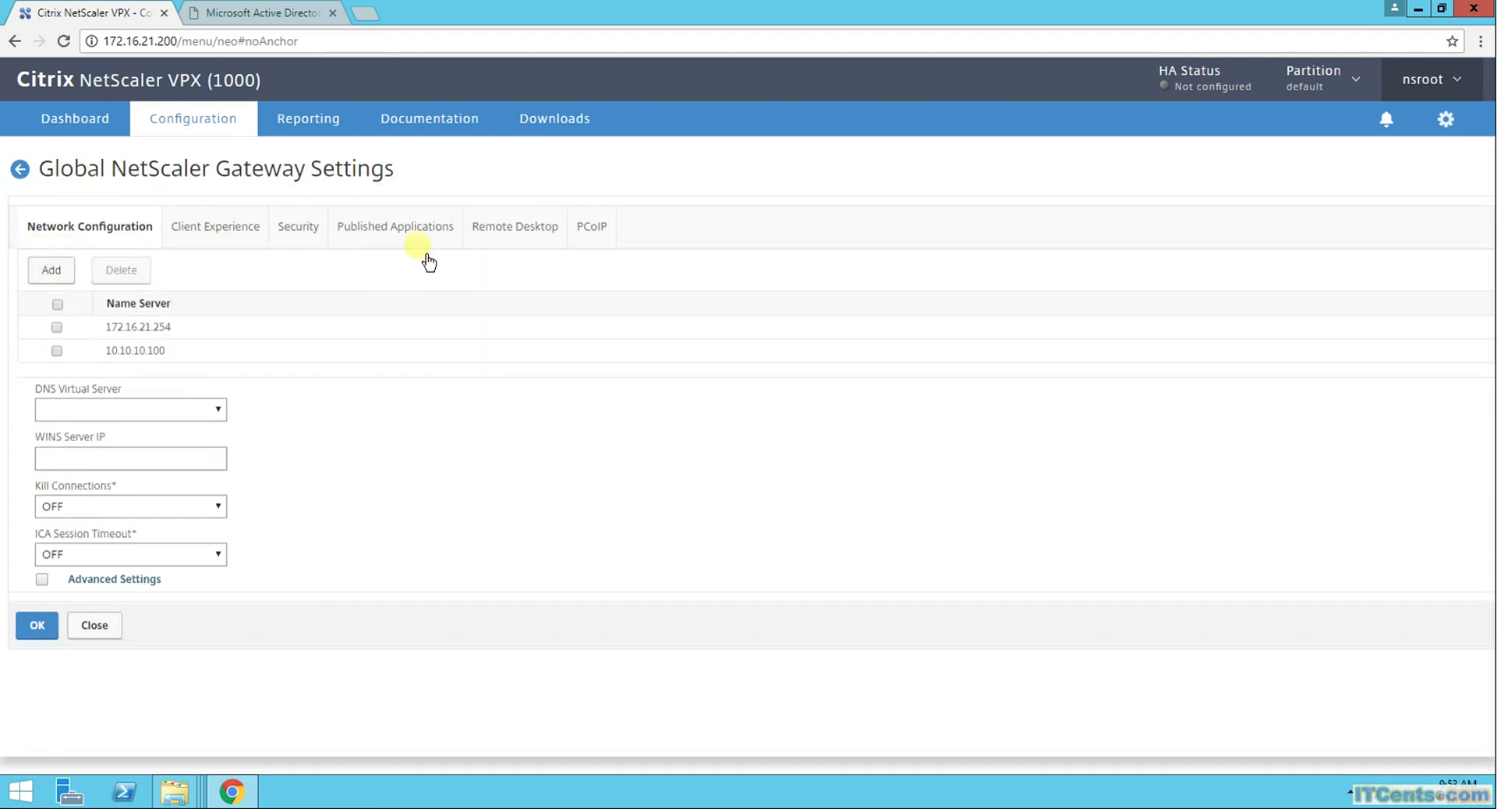
click(231, 244)
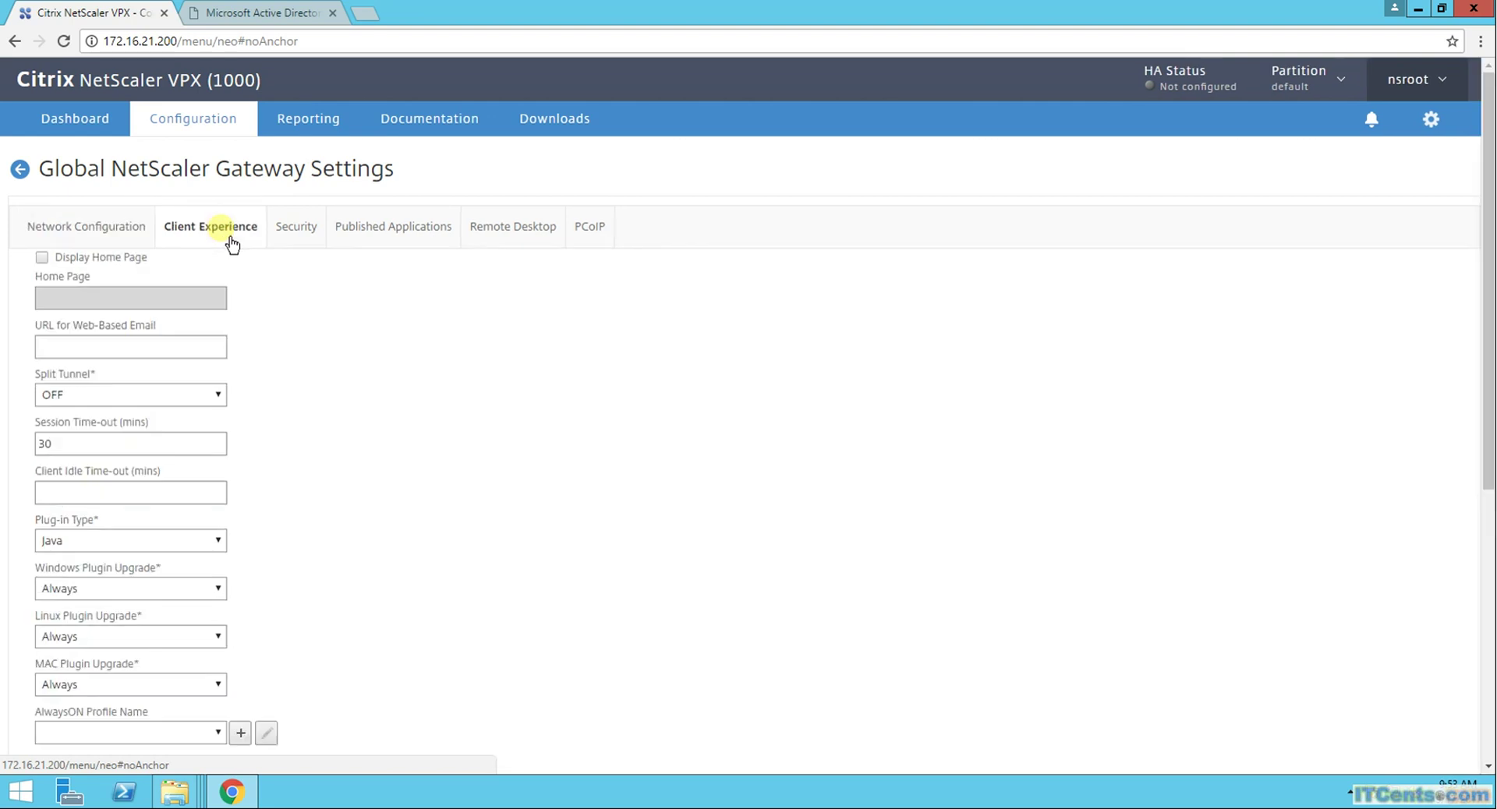
click(290, 239)
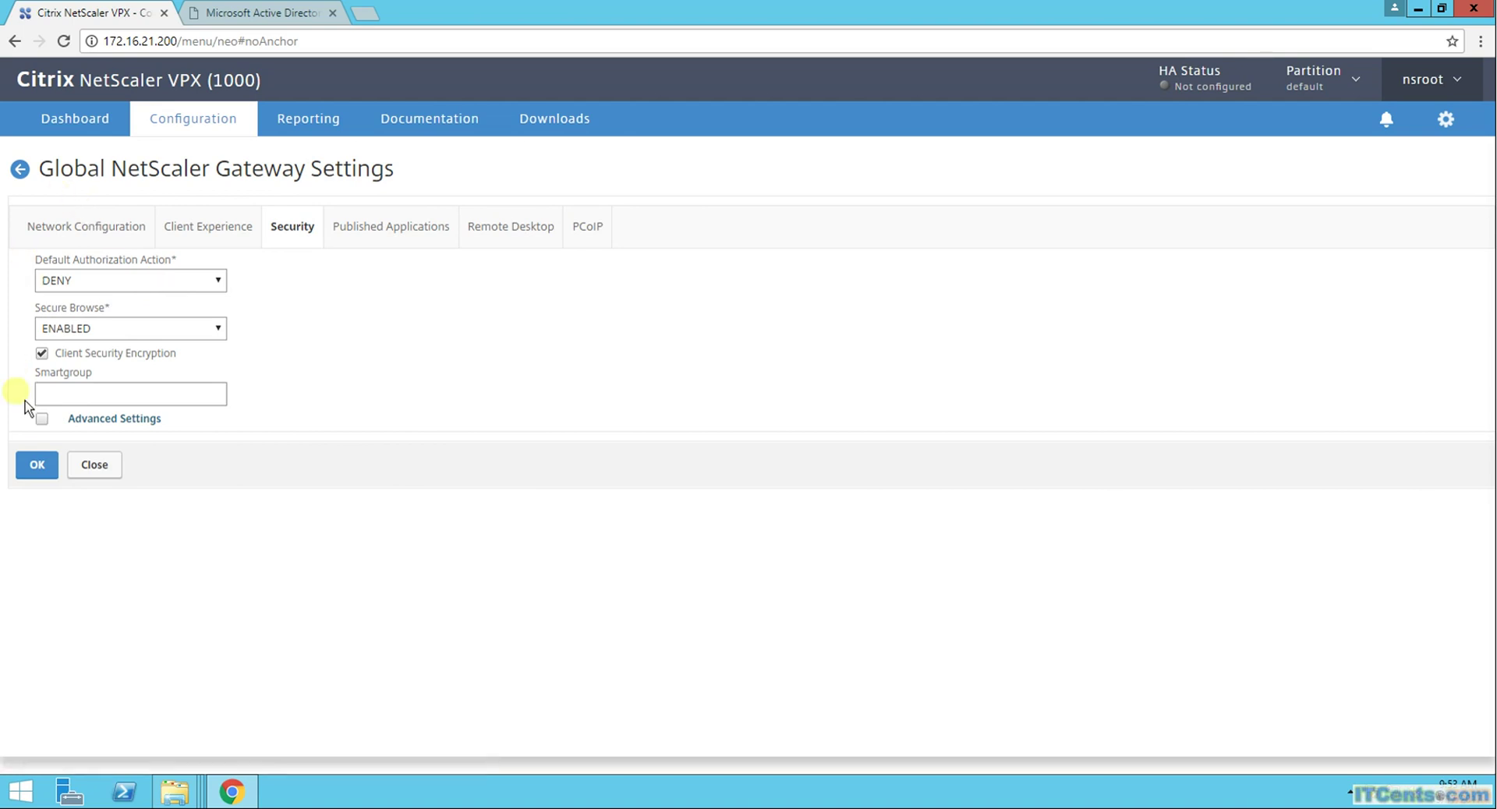
click(20, 169)
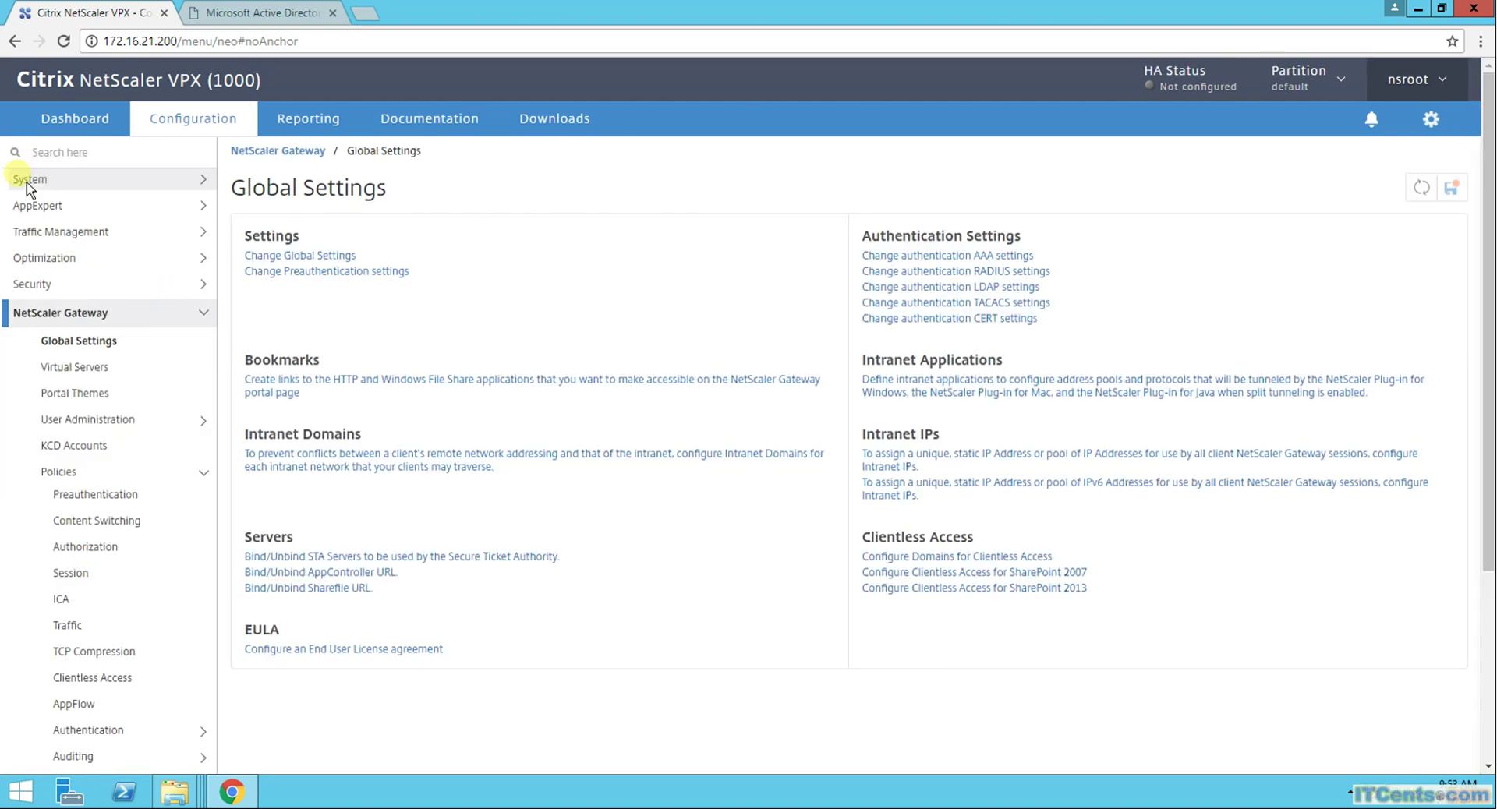
click(87, 547)
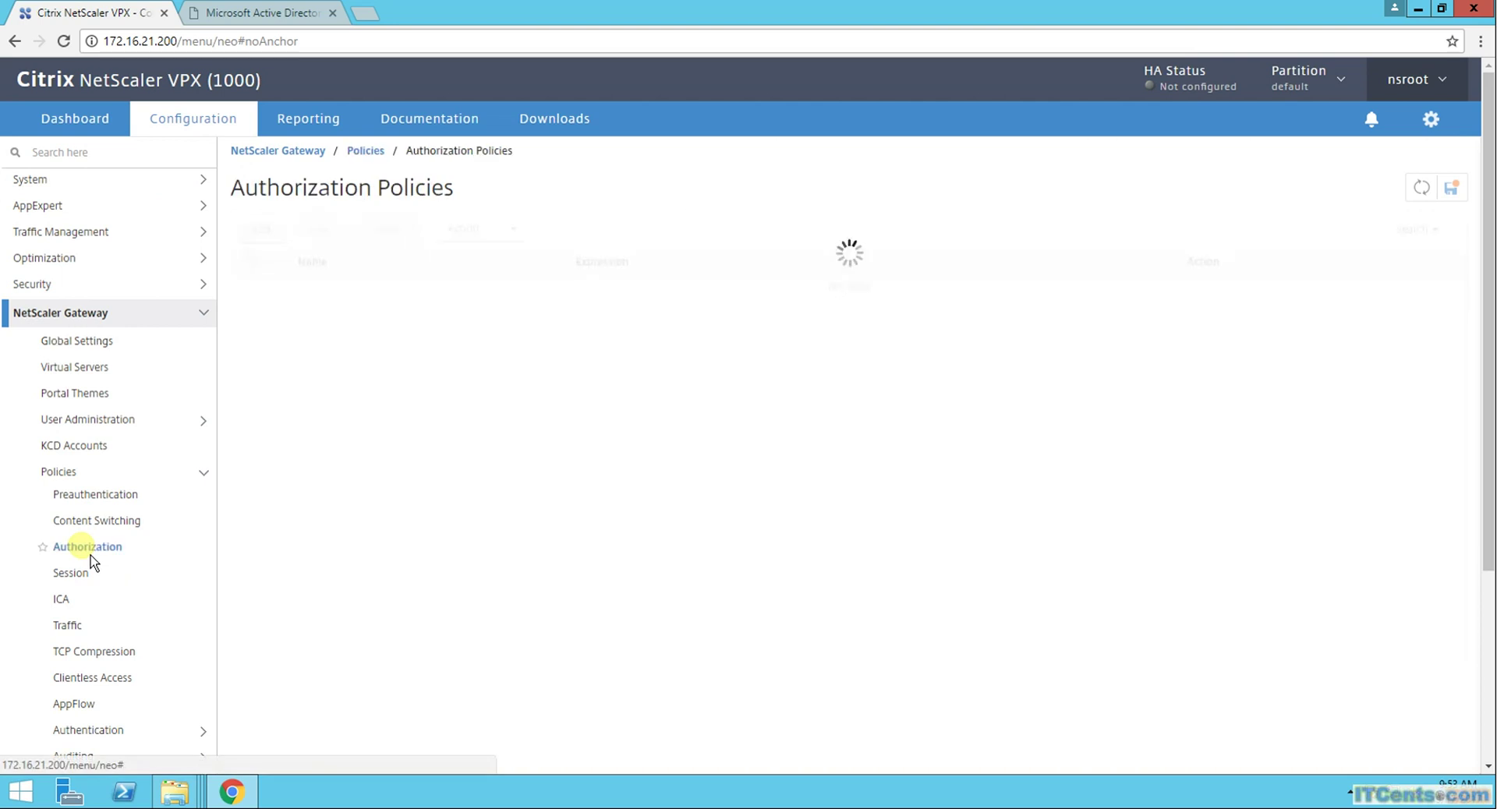
- Start a new authorization policy named Contrator-Access
click(261, 229)
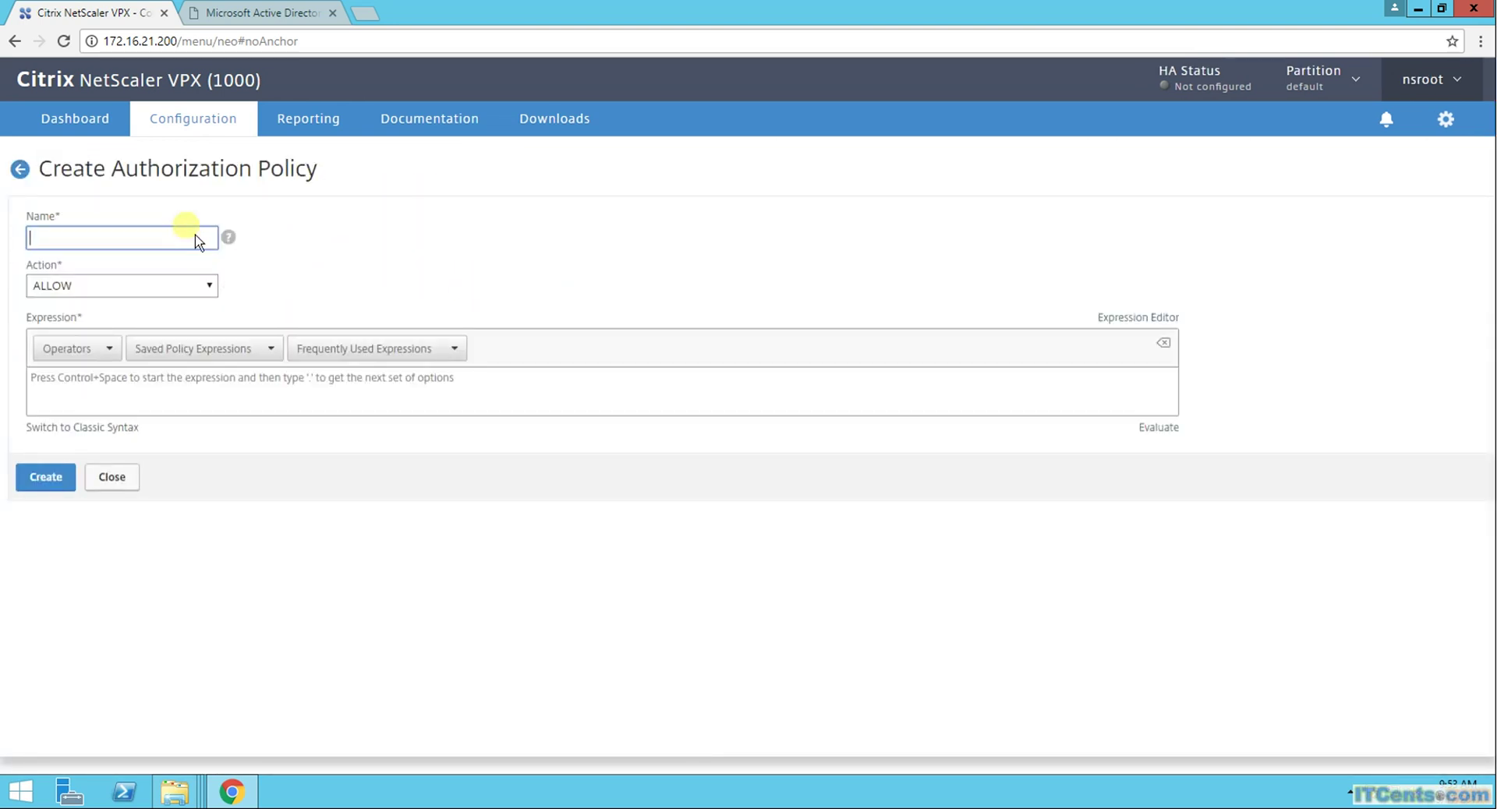
text(Contrator-Access)
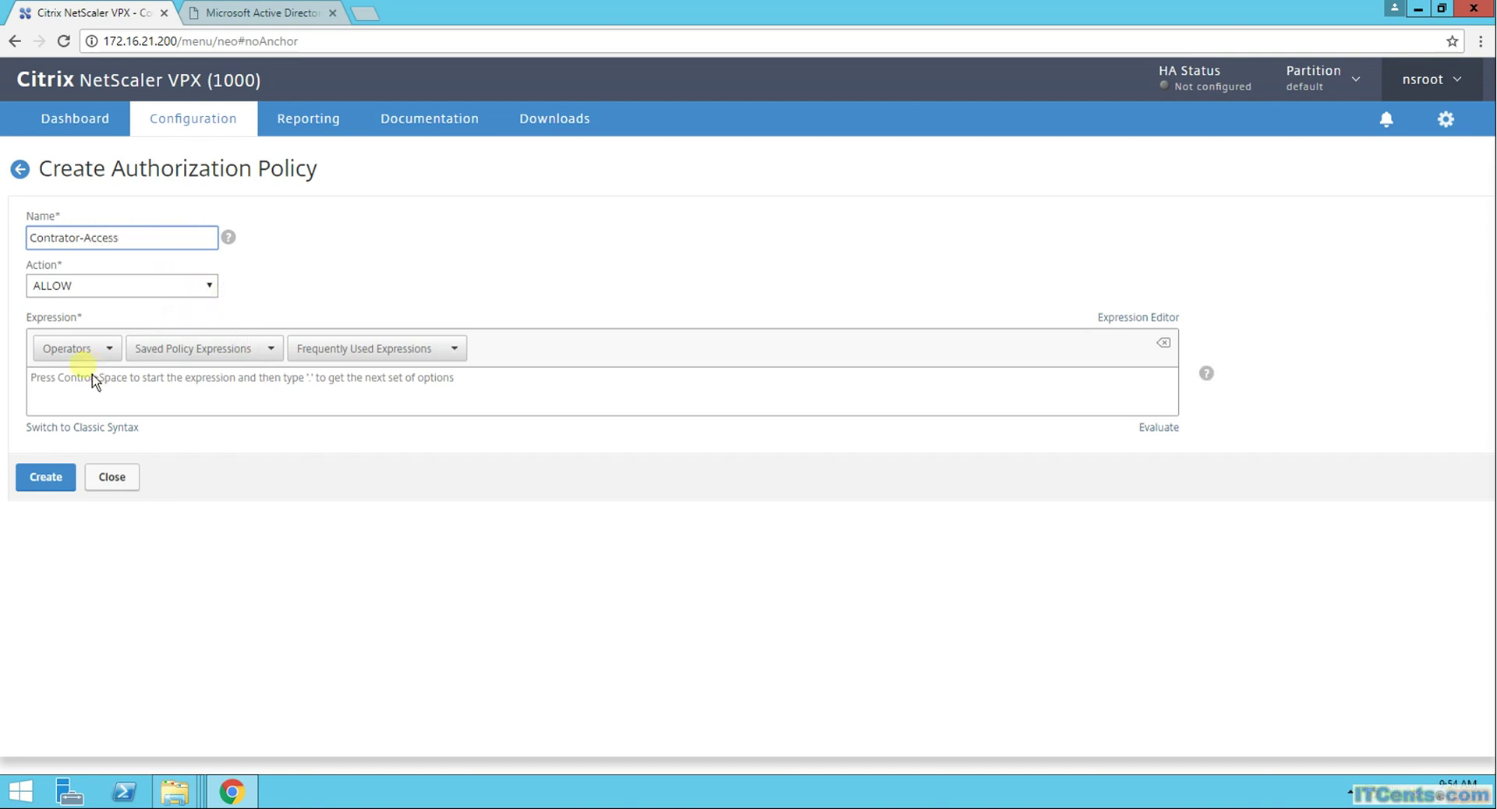
click(1113, 326)
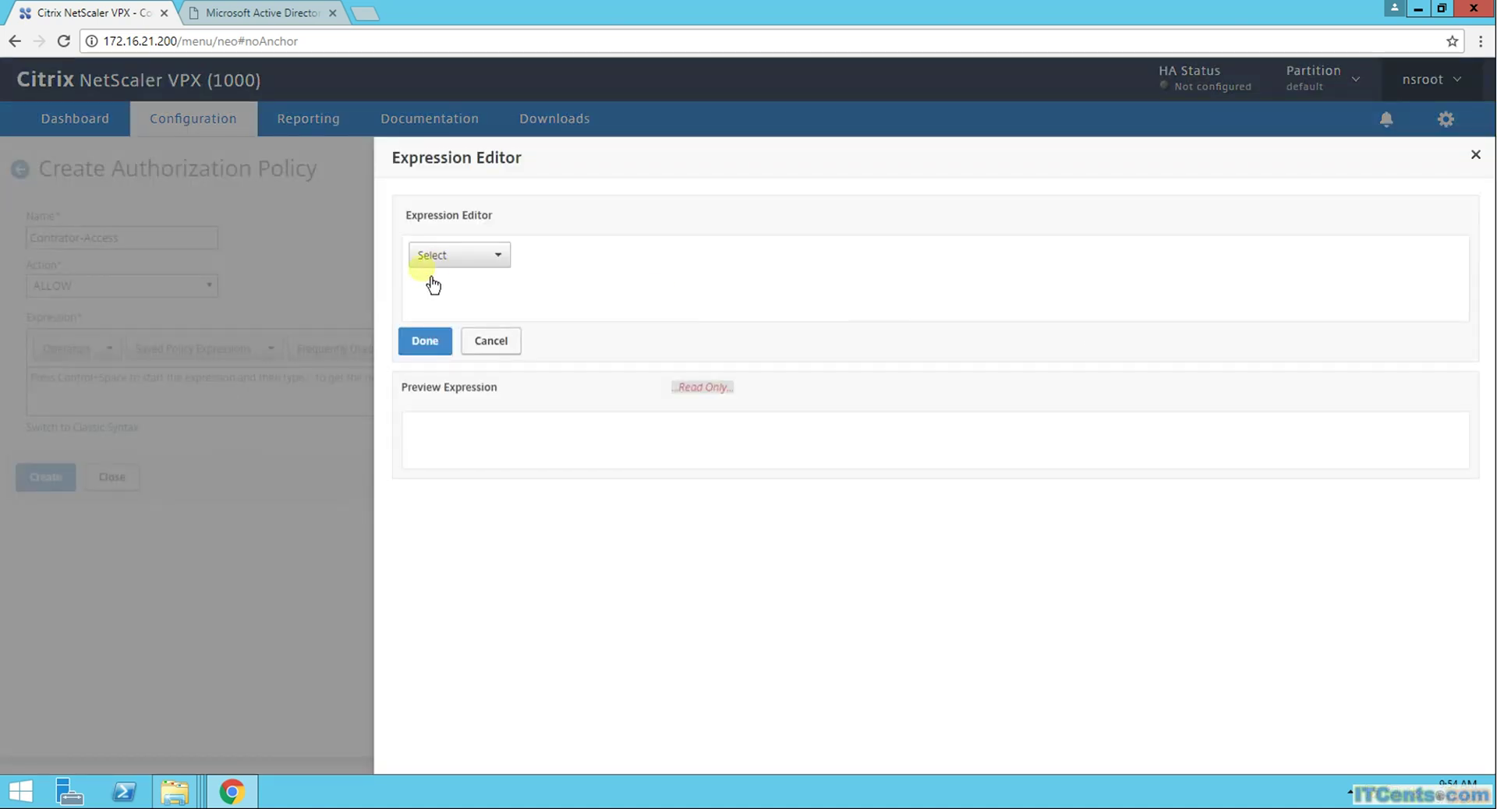
- Cancel the default expression editor, switch to classic syntax, and open Add Expression
click(494, 261)
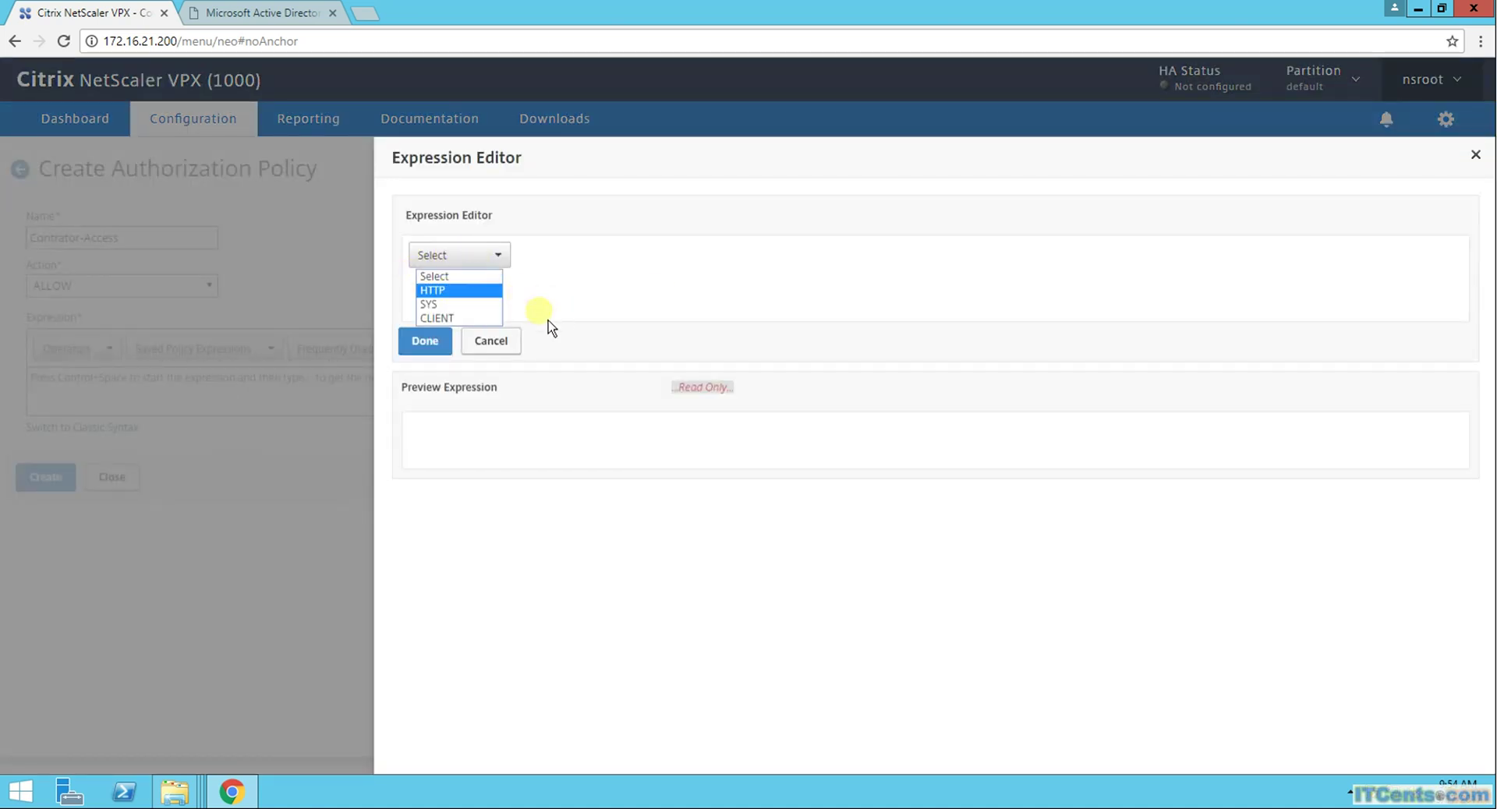
click(515, 355)
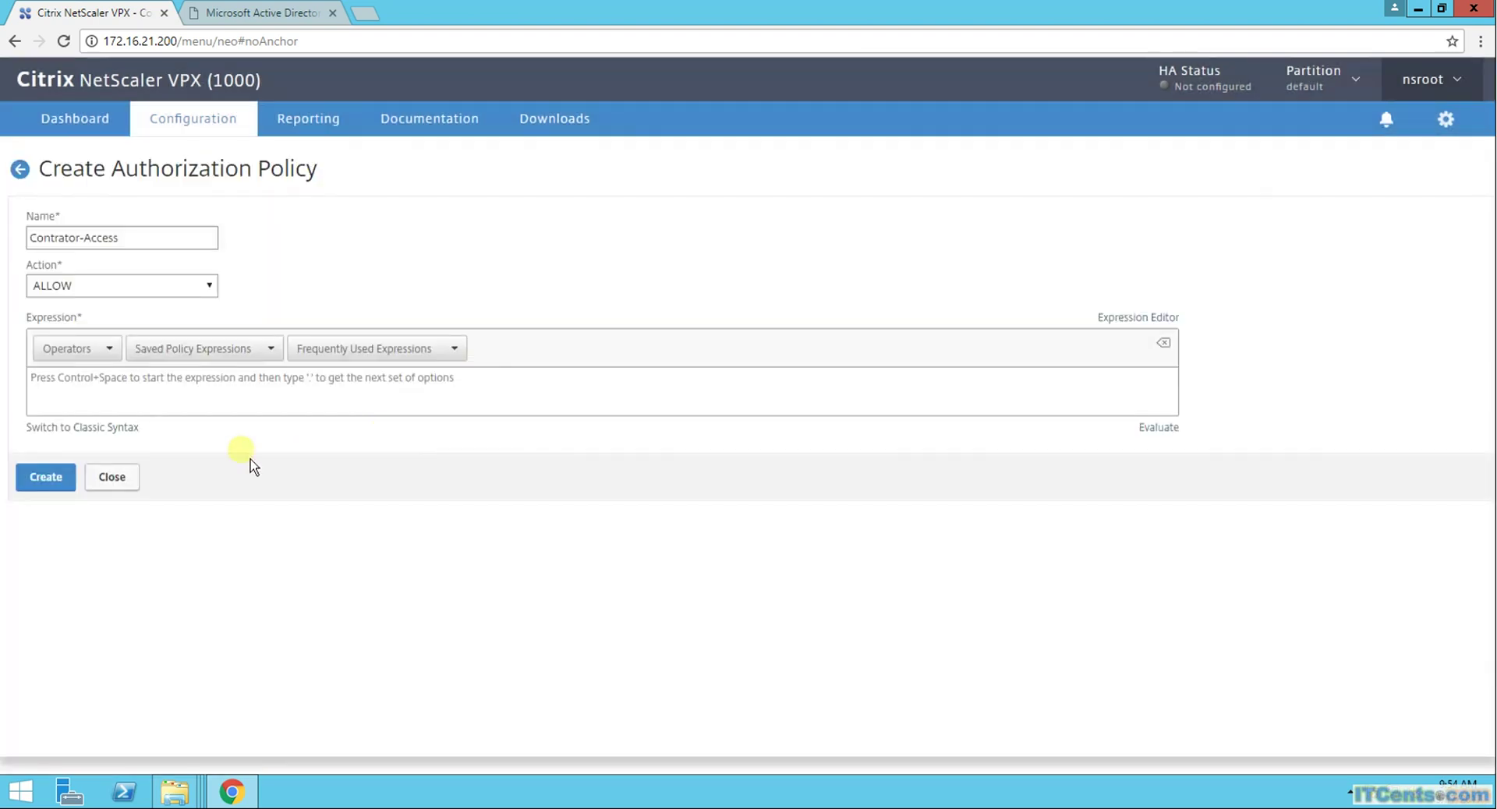
click(124, 428)
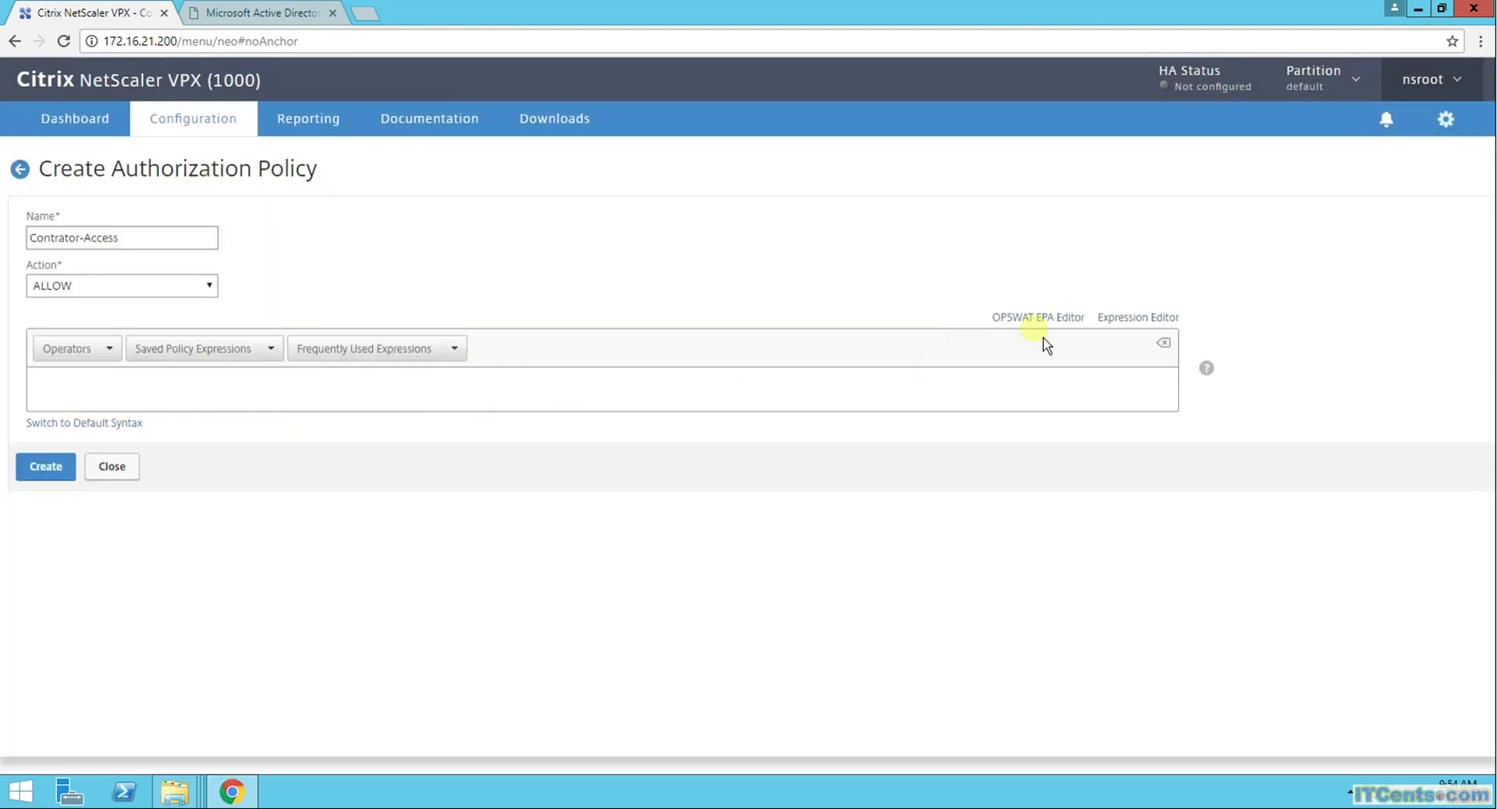
click(1146, 320)
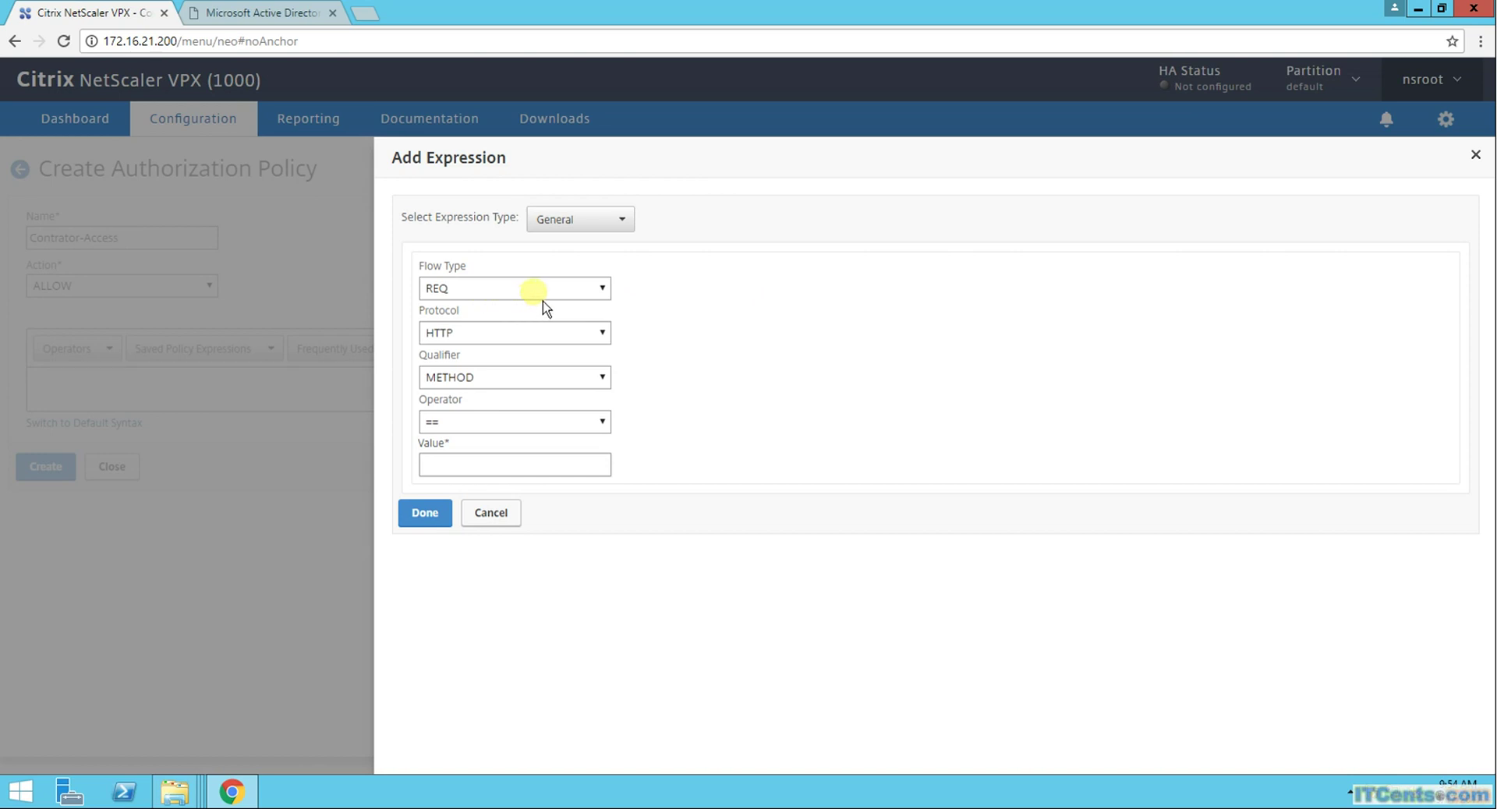
- Build a General expression on protocol IP with qualifier DESTIP, flow type REQ
click(586, 295)
click(586, 295)
click(591, 231)
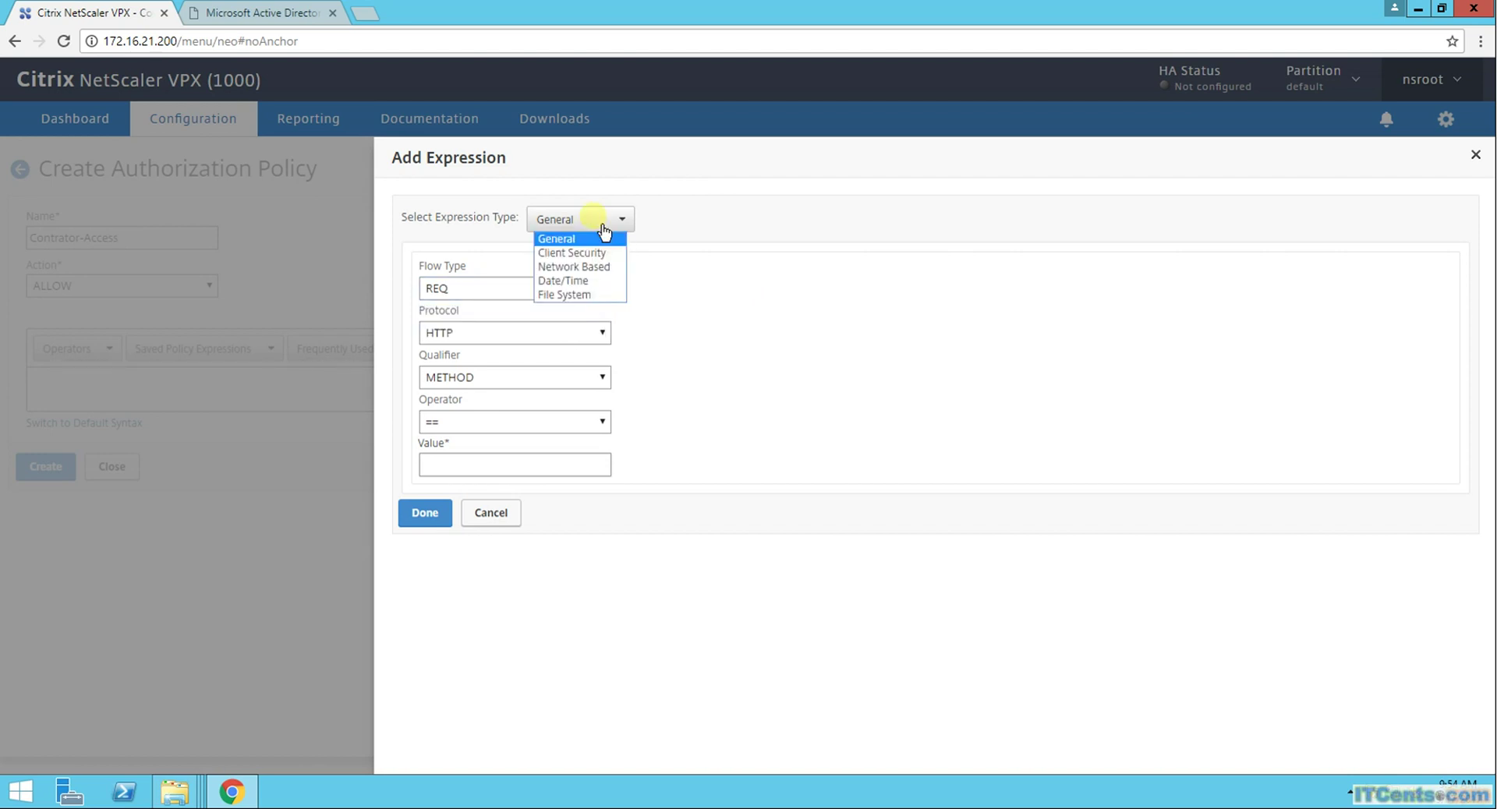
click(585, 273)
click(547, 339)
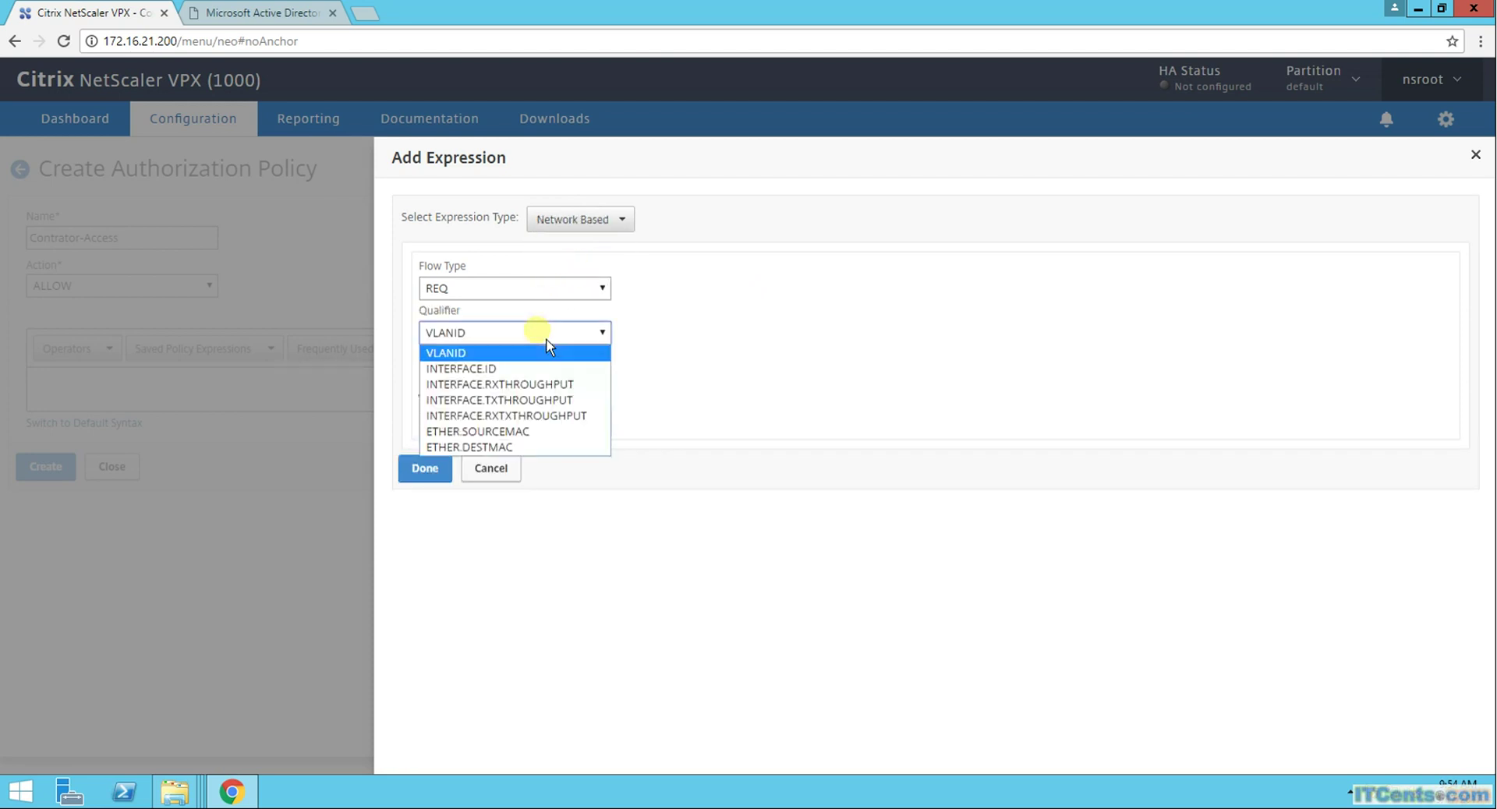
click(548, 348)
click(582, 223)
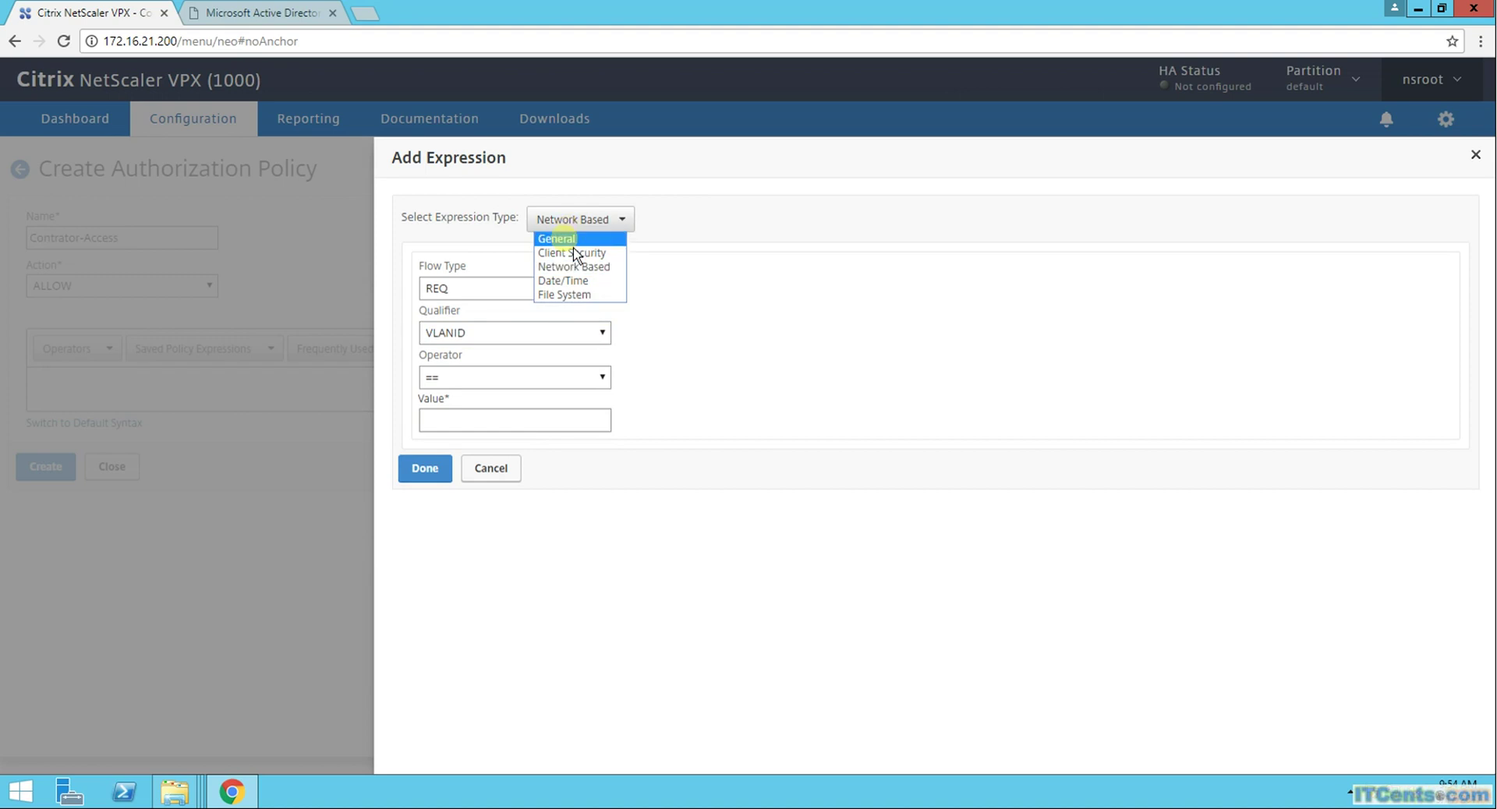
click(573, 234)
click(508, 339)
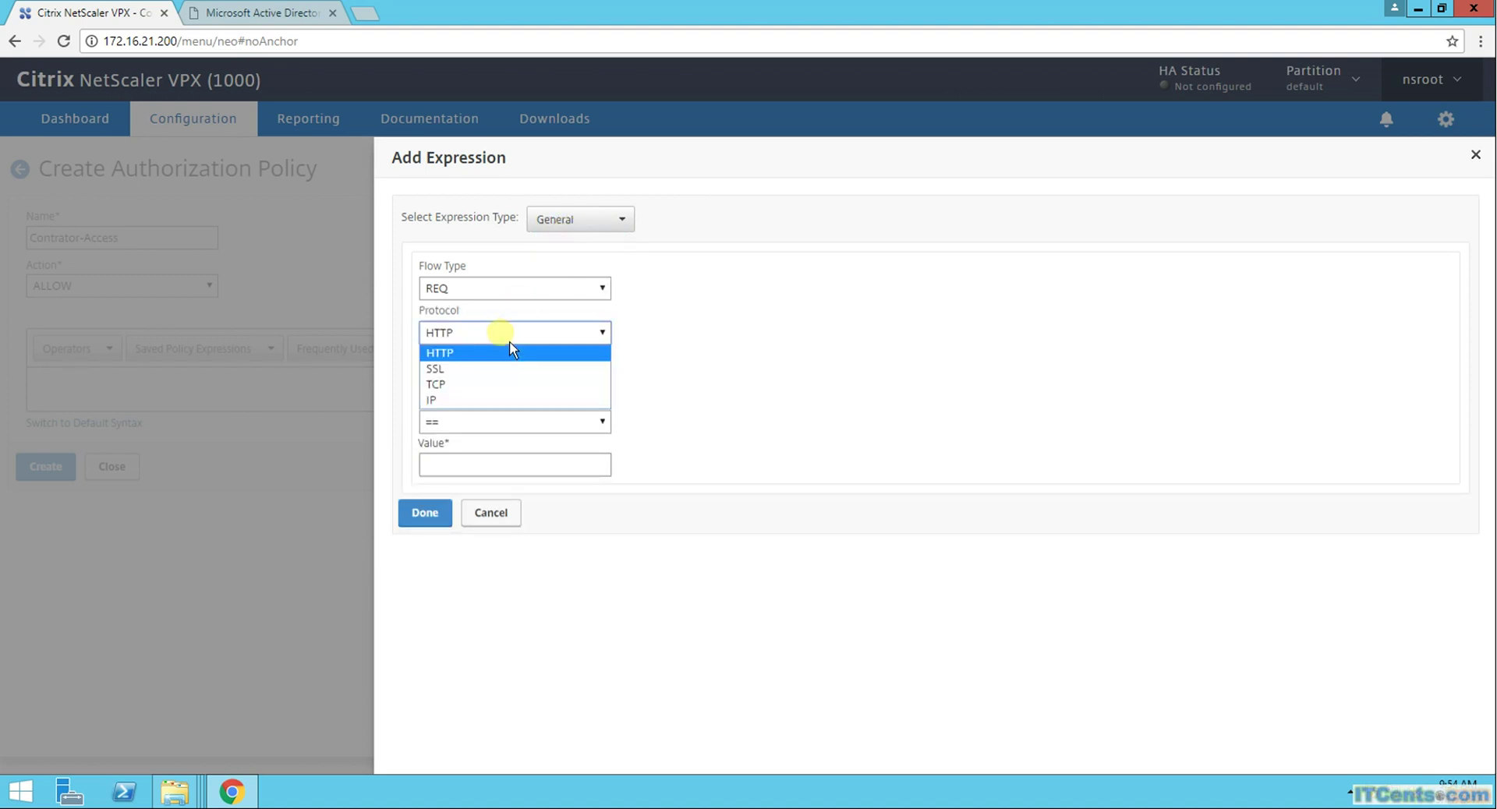
click(437, 397)
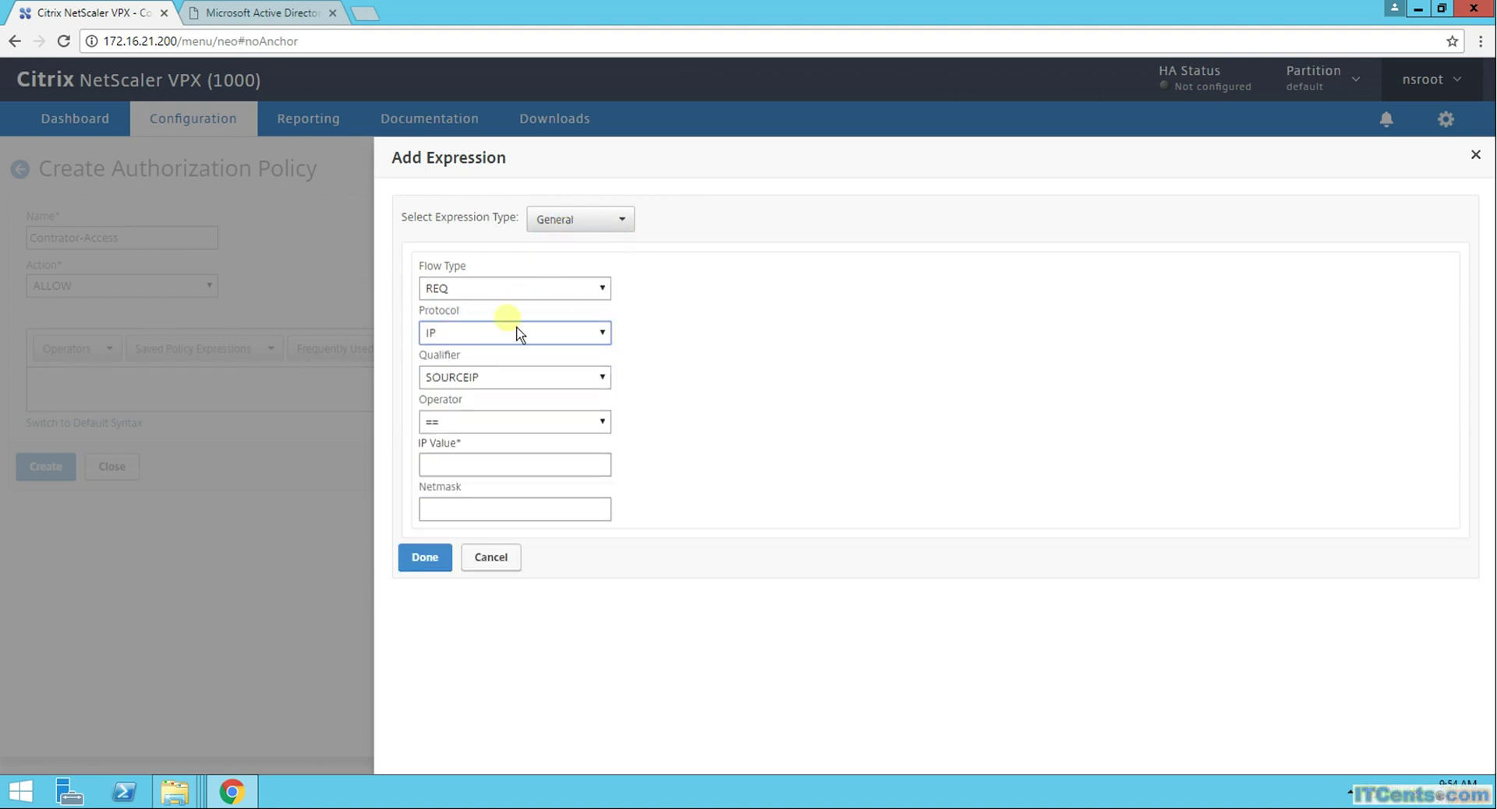
click(505, 382)
click(479, 413)
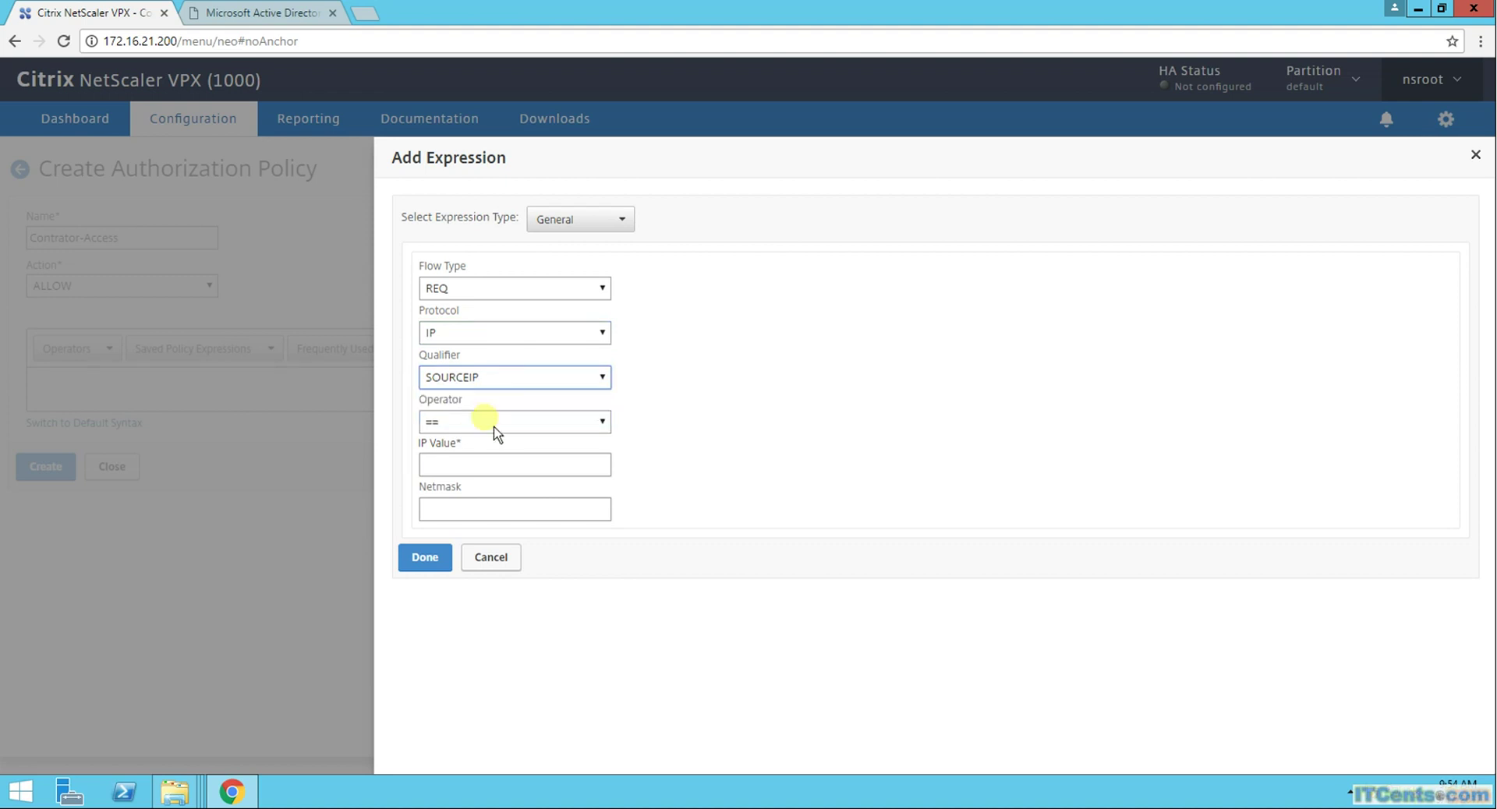
- Enter destination IP 172.16.21.101 with netmask 255.255.255.0 and add the condition
click(467, 464)
text(10.10)
key(BackSpace)
key(BackSpace)
key(BackSpace)
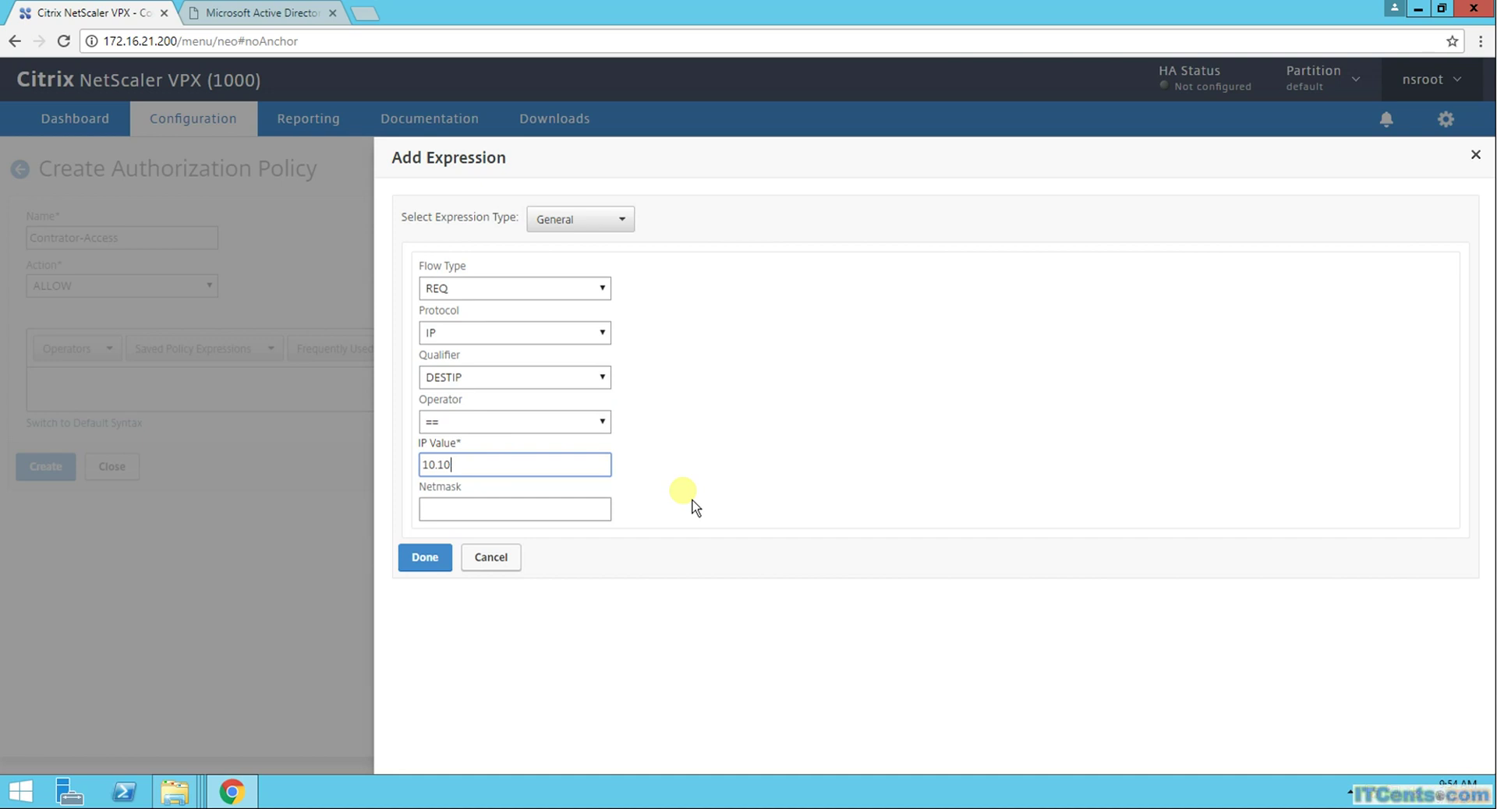
key(BackSpace)
text(72.16.21.101)
click(510, 509)
text(255.255.255.0)
click(428, 559)
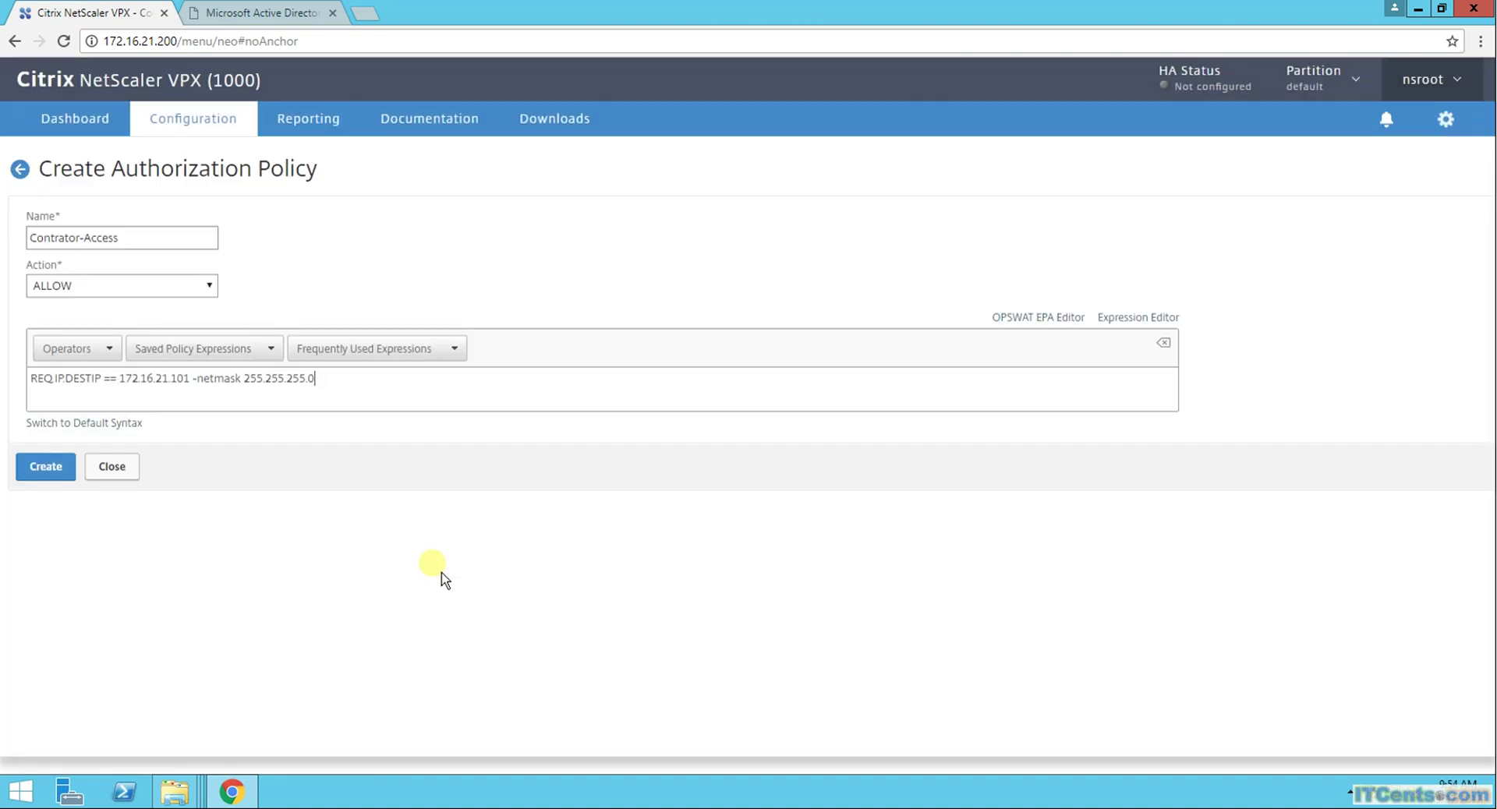
- Add a second IP DESTIP condition for 172.16.21.102 with netmask 255.255.255.255
click(1146, 318)
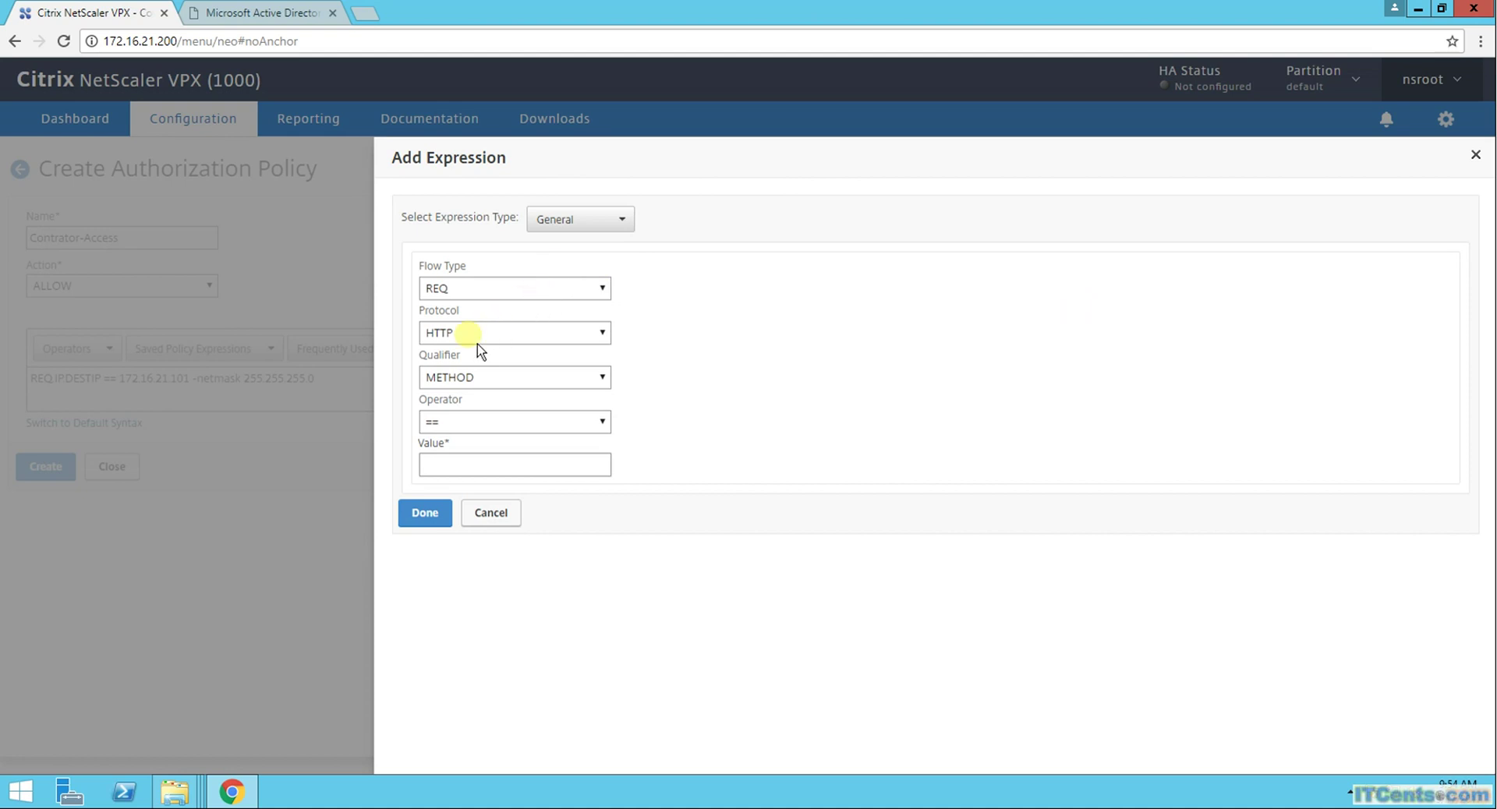
click(473, 339)
click(441, 398)
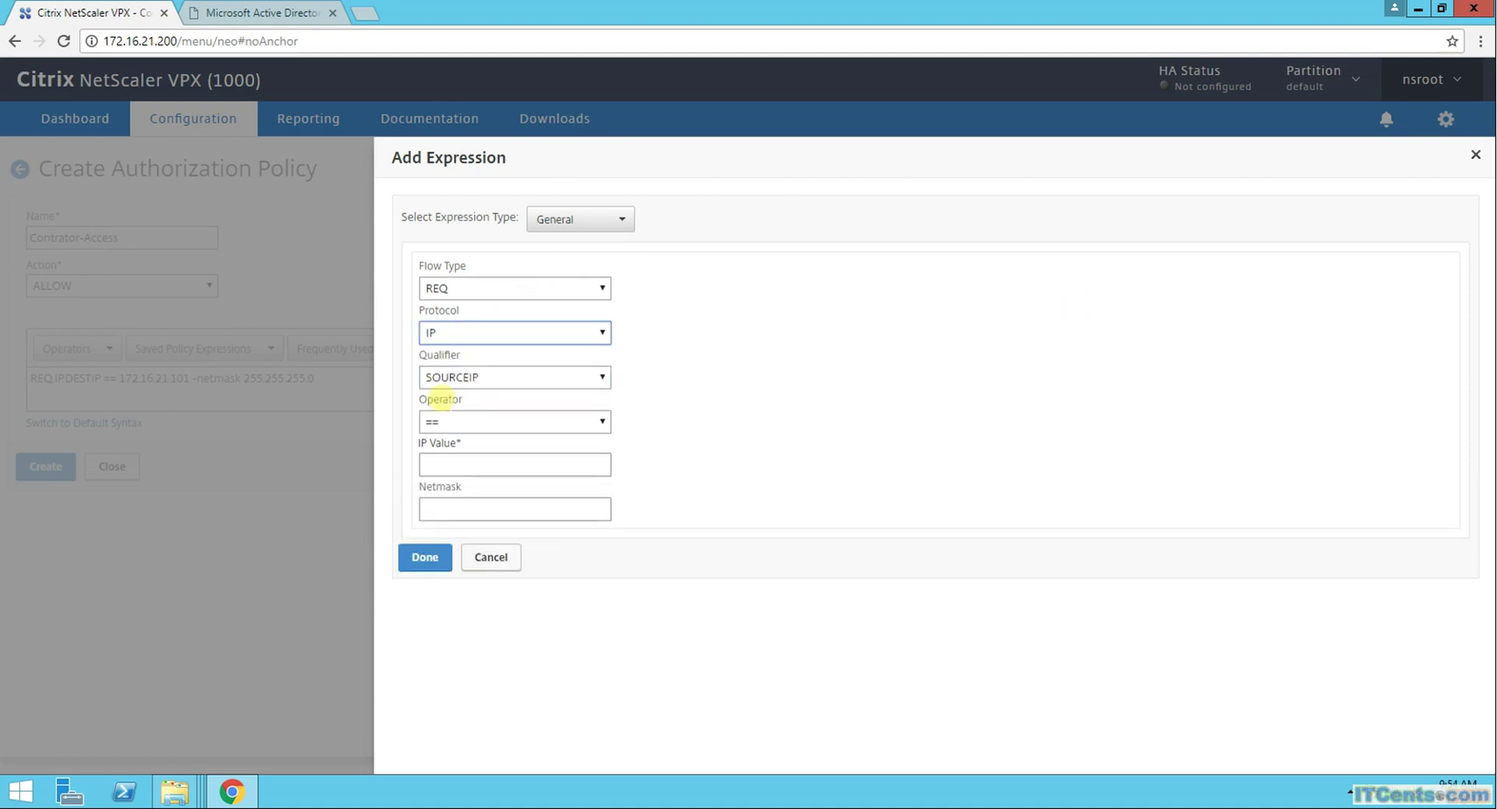
click(490, 377)
click(474, 407)
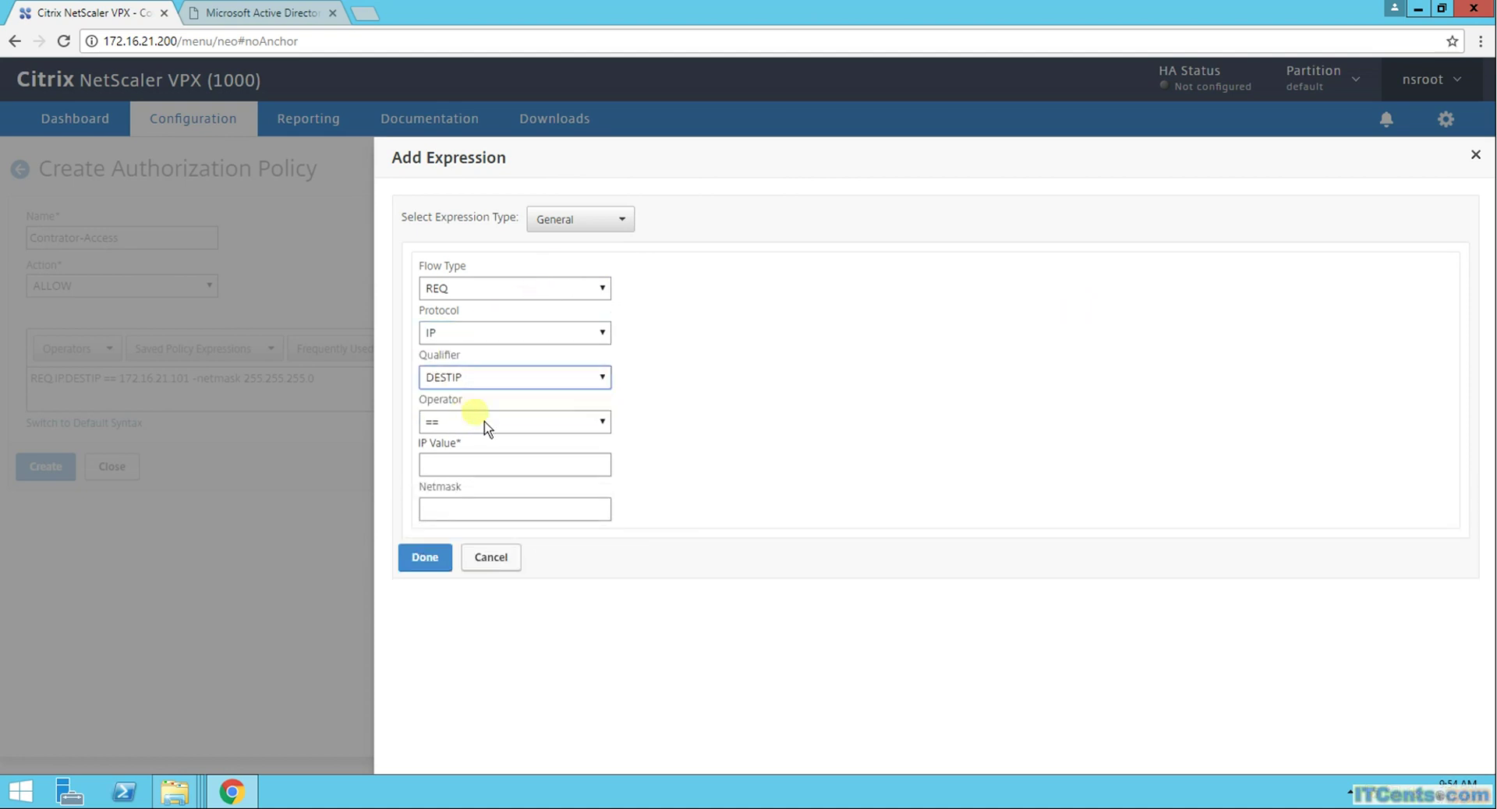
click(456, 465)
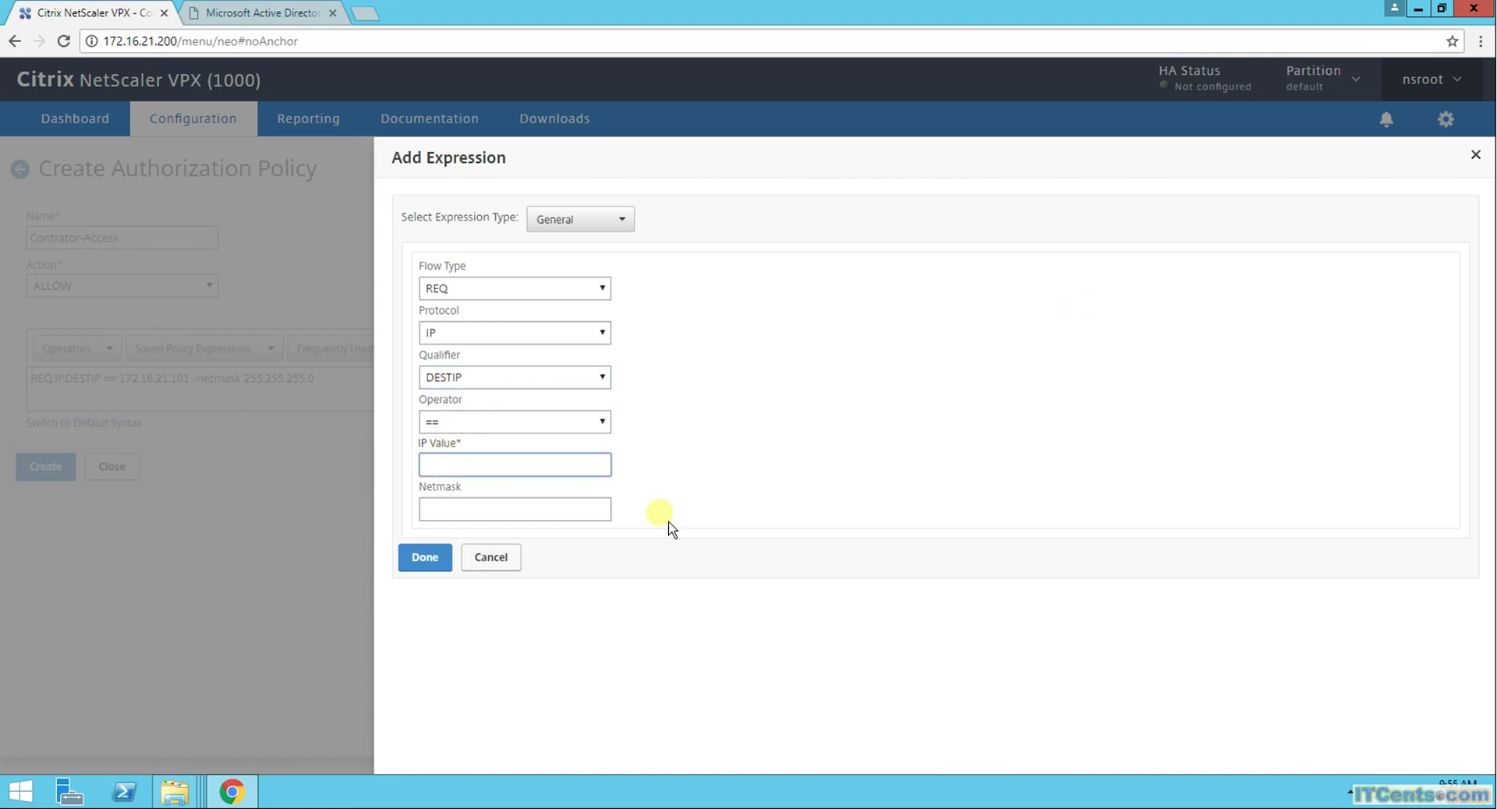
text(172.16.21.102)
click(541, 511)
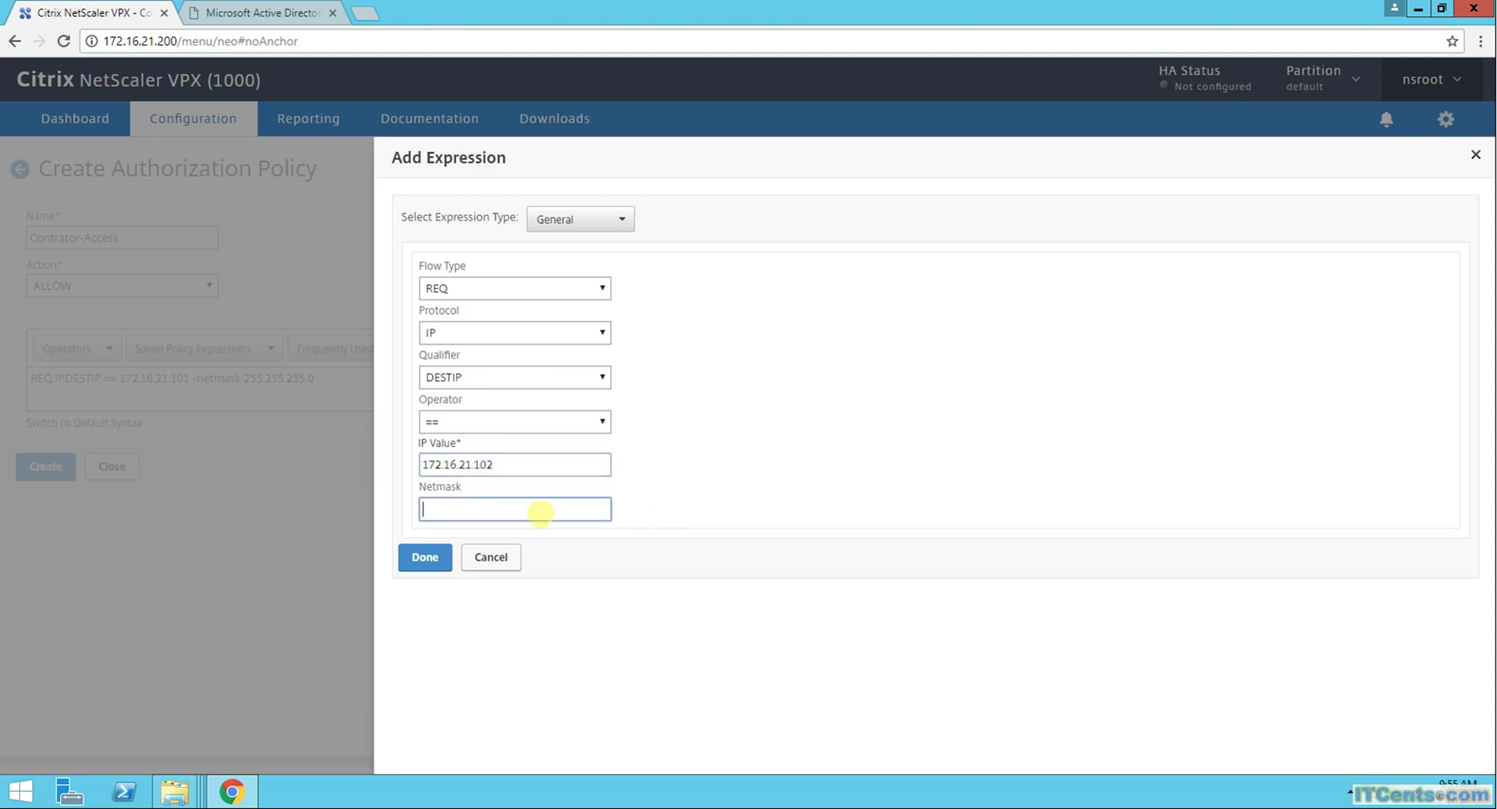
text(255.255.255.255)
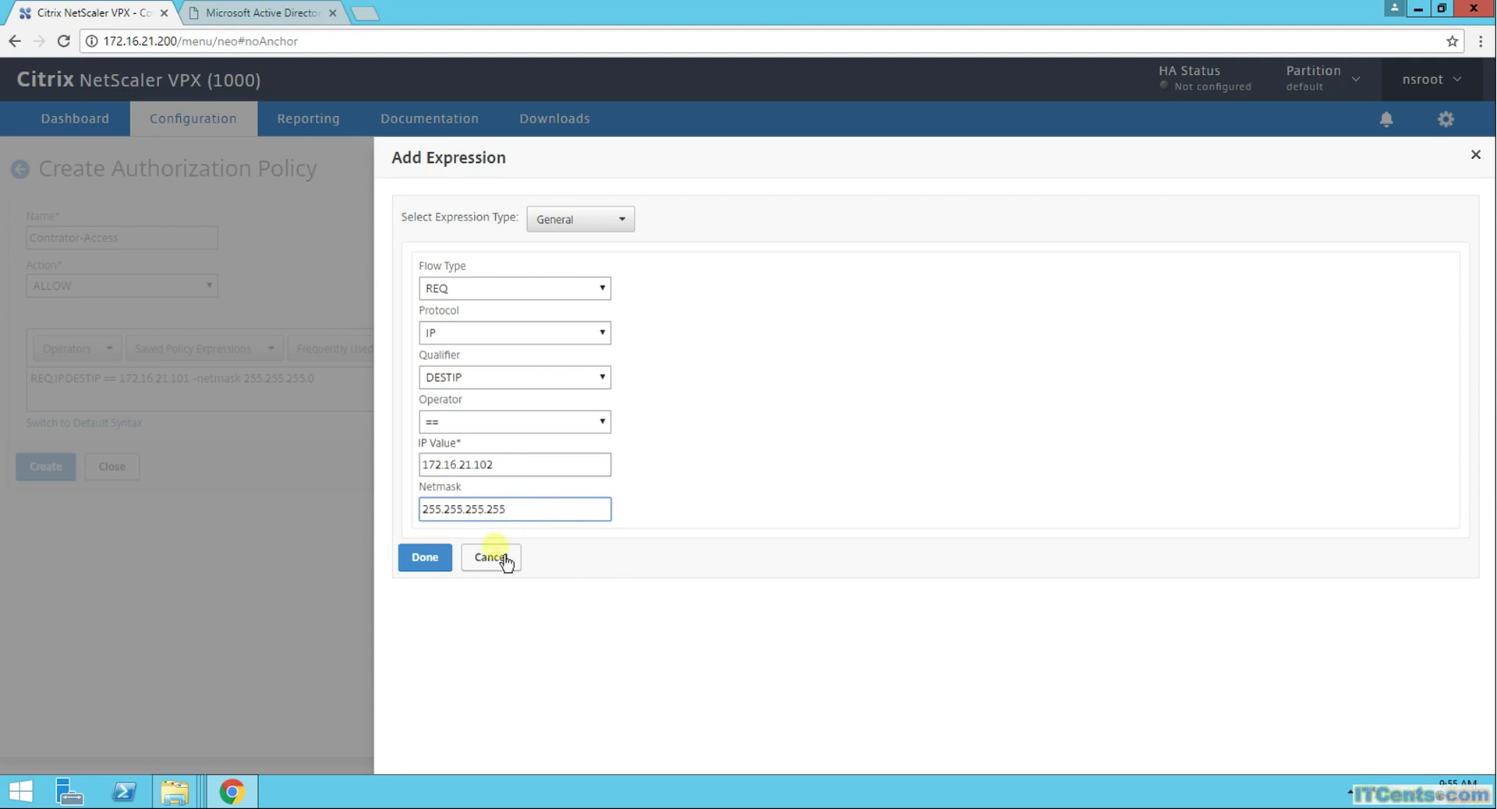
click(432, 561)
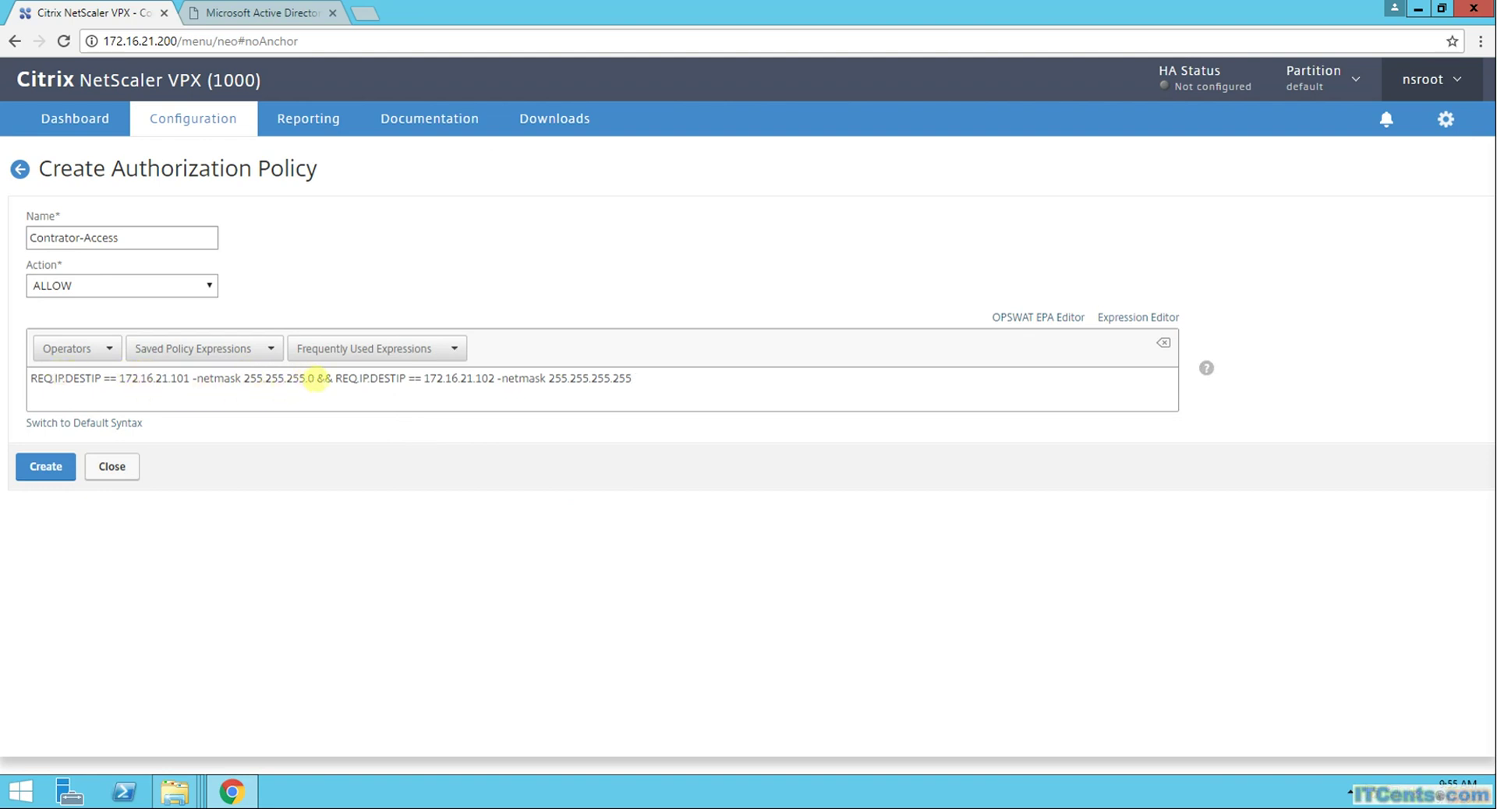
- Change the first condition's netmask to 255.255.255.255 and create the policy
click(315, 381)
key(BackSpace)
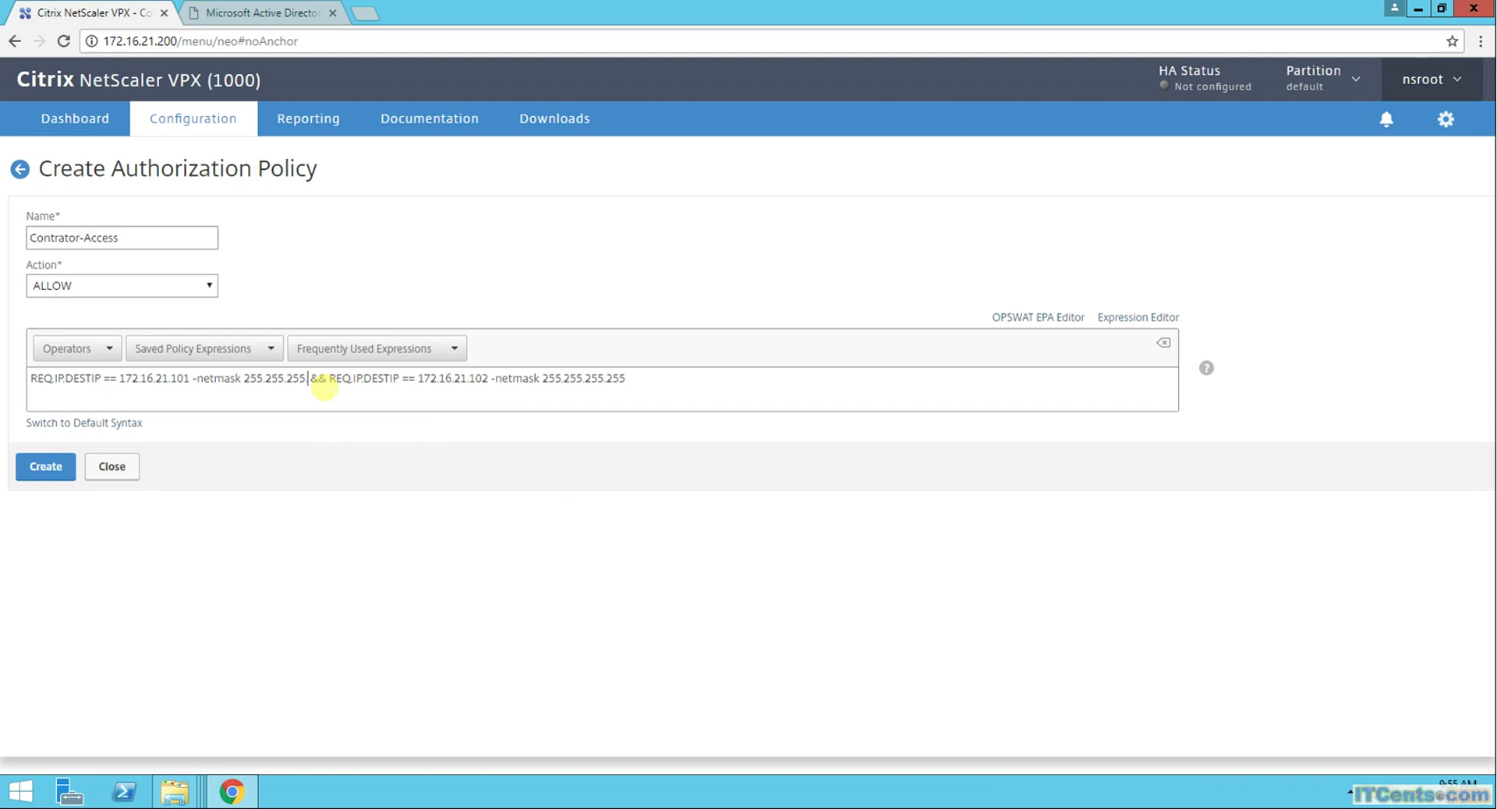
text(255.)
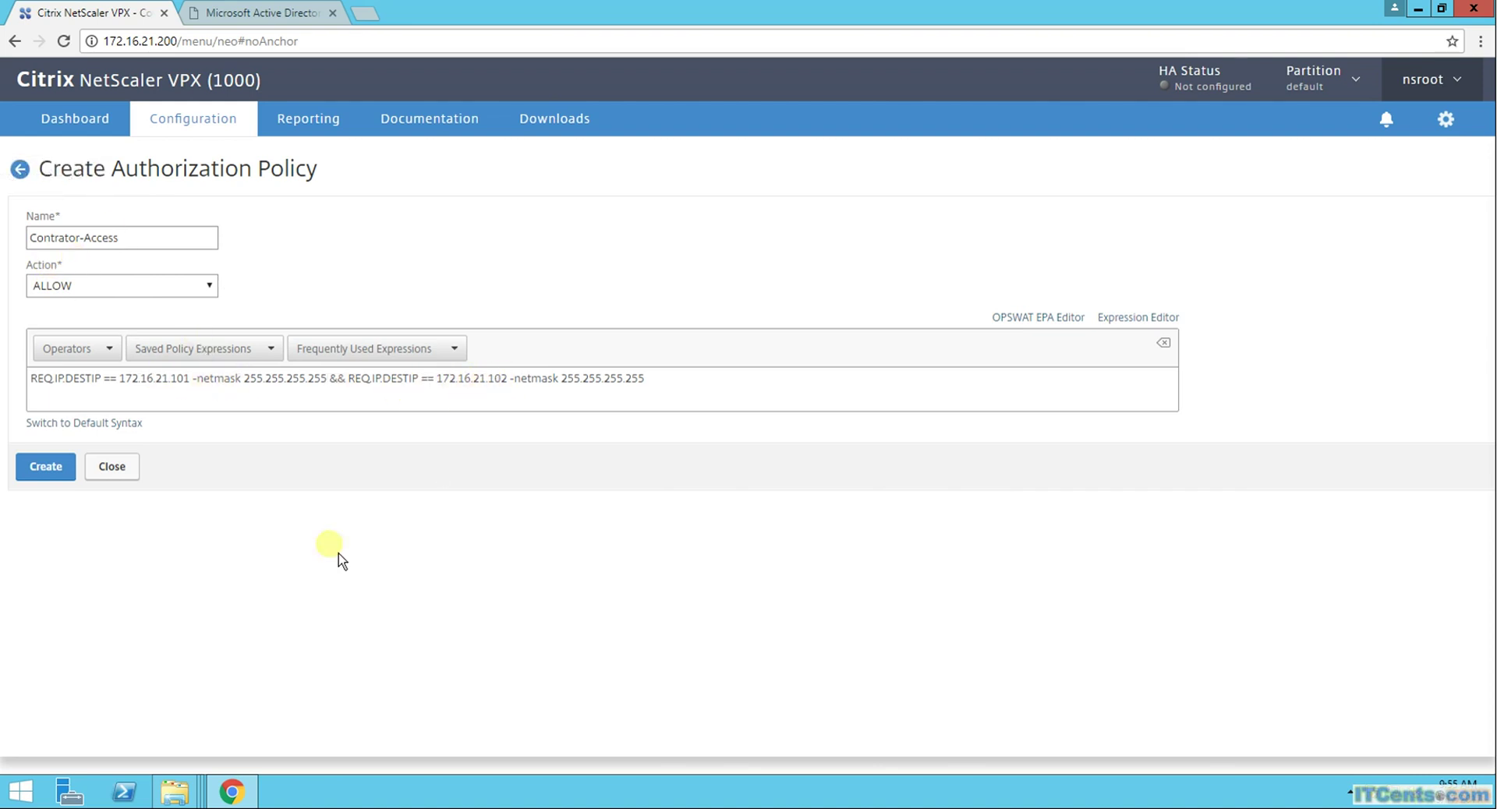
click(48, 469)
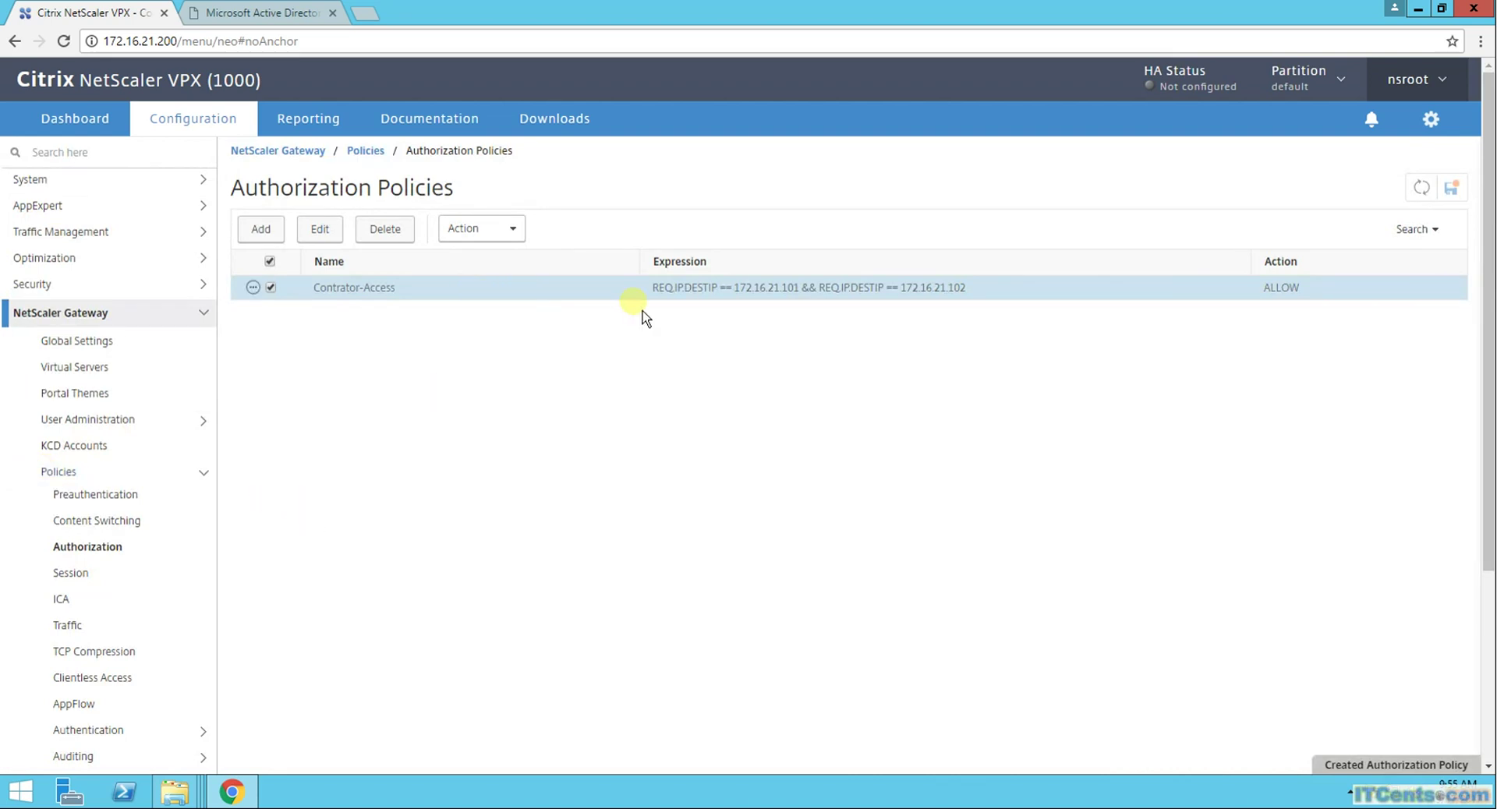
- Open the AAA user from User Administration > AAA Users for editing
click(82, 422)
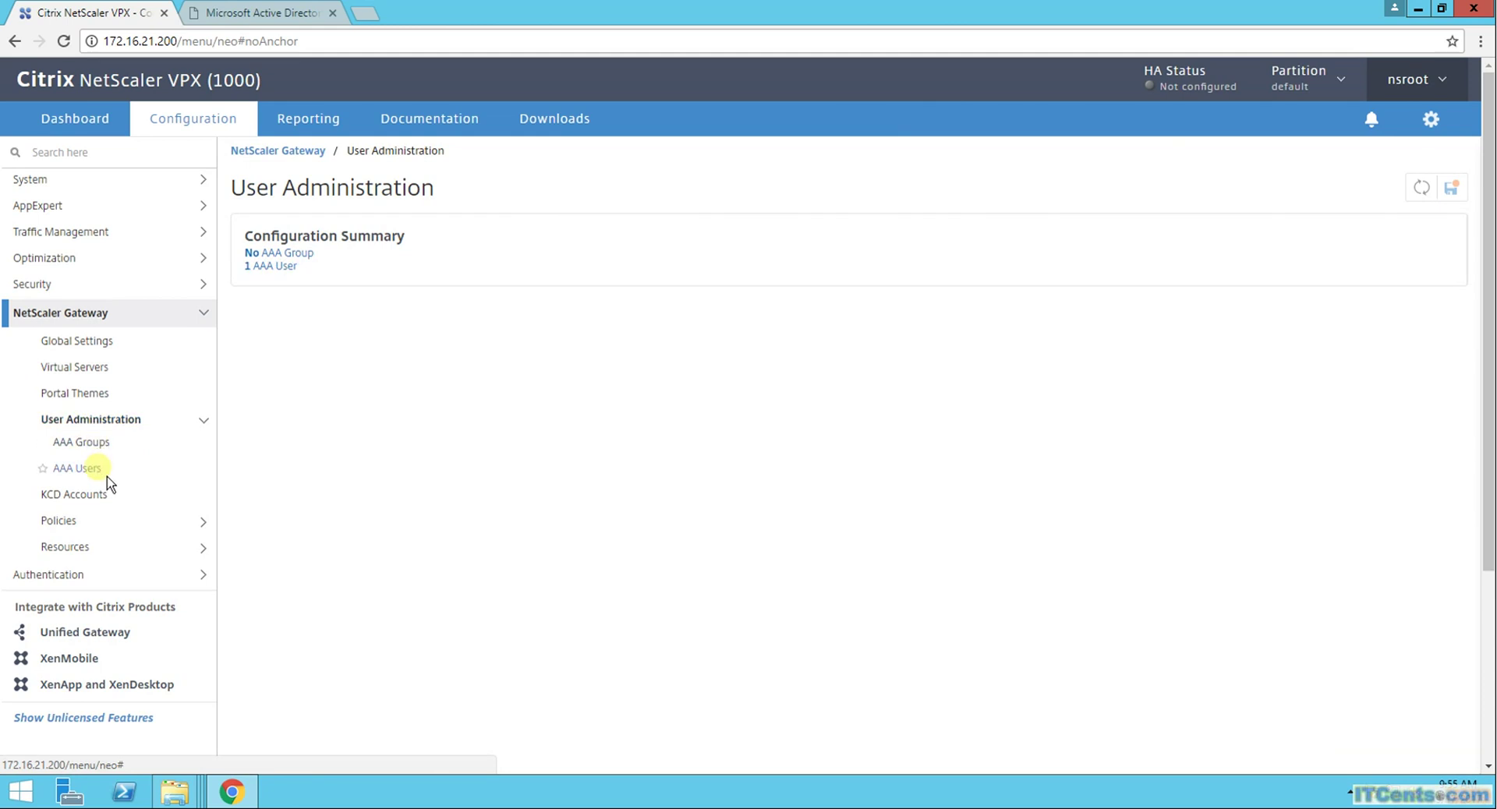
click(107, 476)
double_click(332, 296)
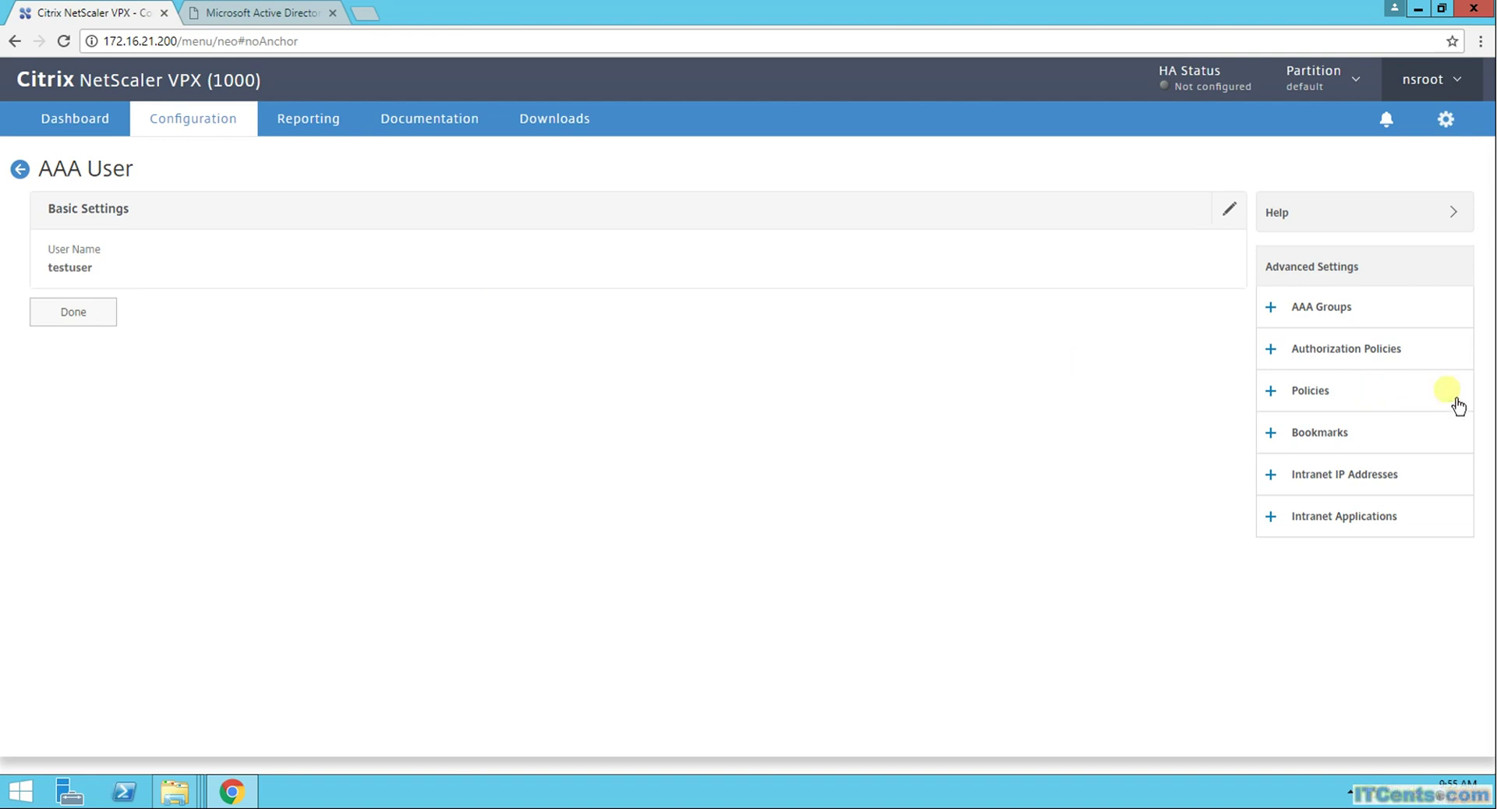
- Bind the Contrator-Access authorization policy to the user at priority 100 and finish
click(1321, 355)
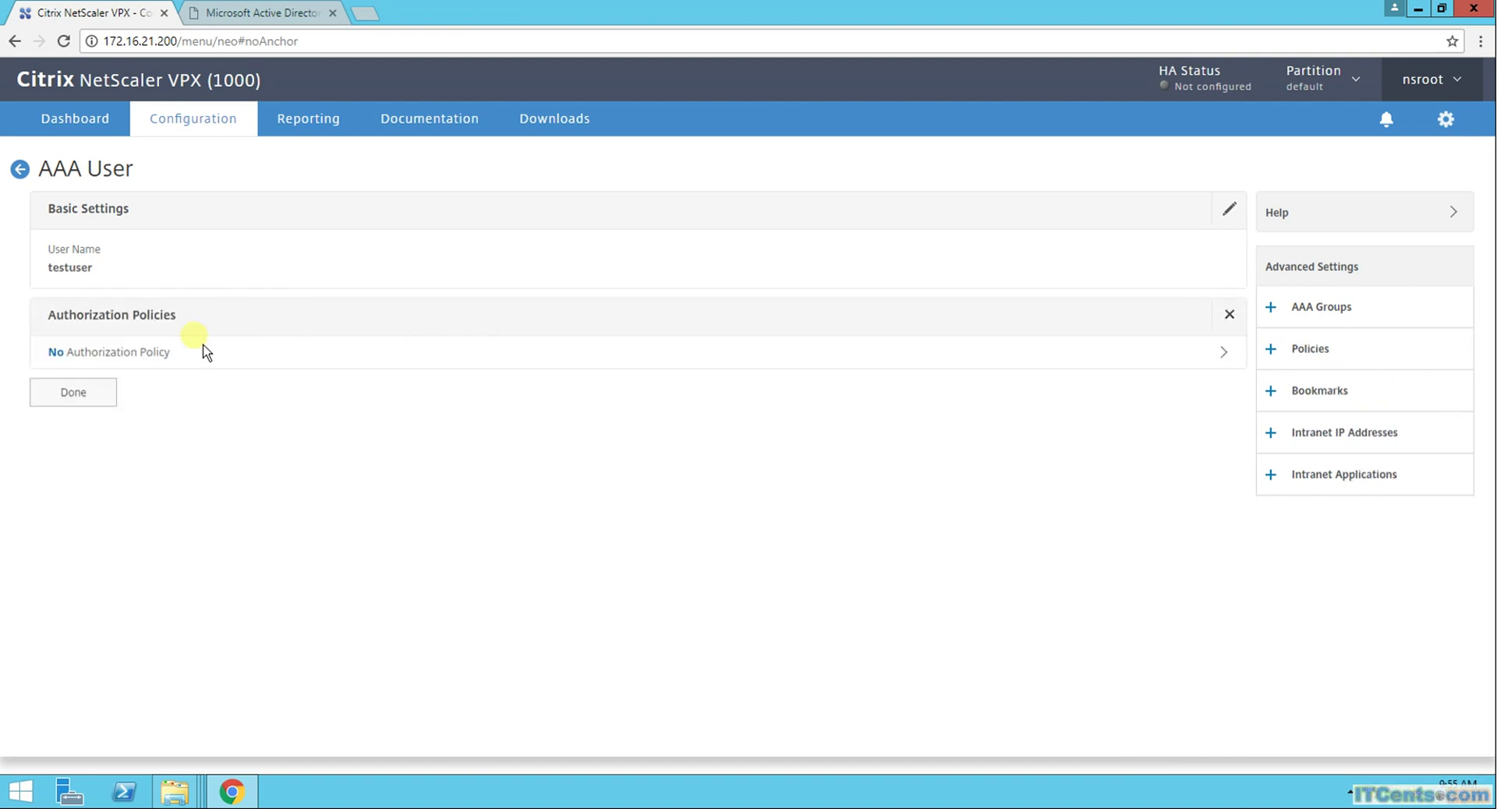
click(1217, 357)
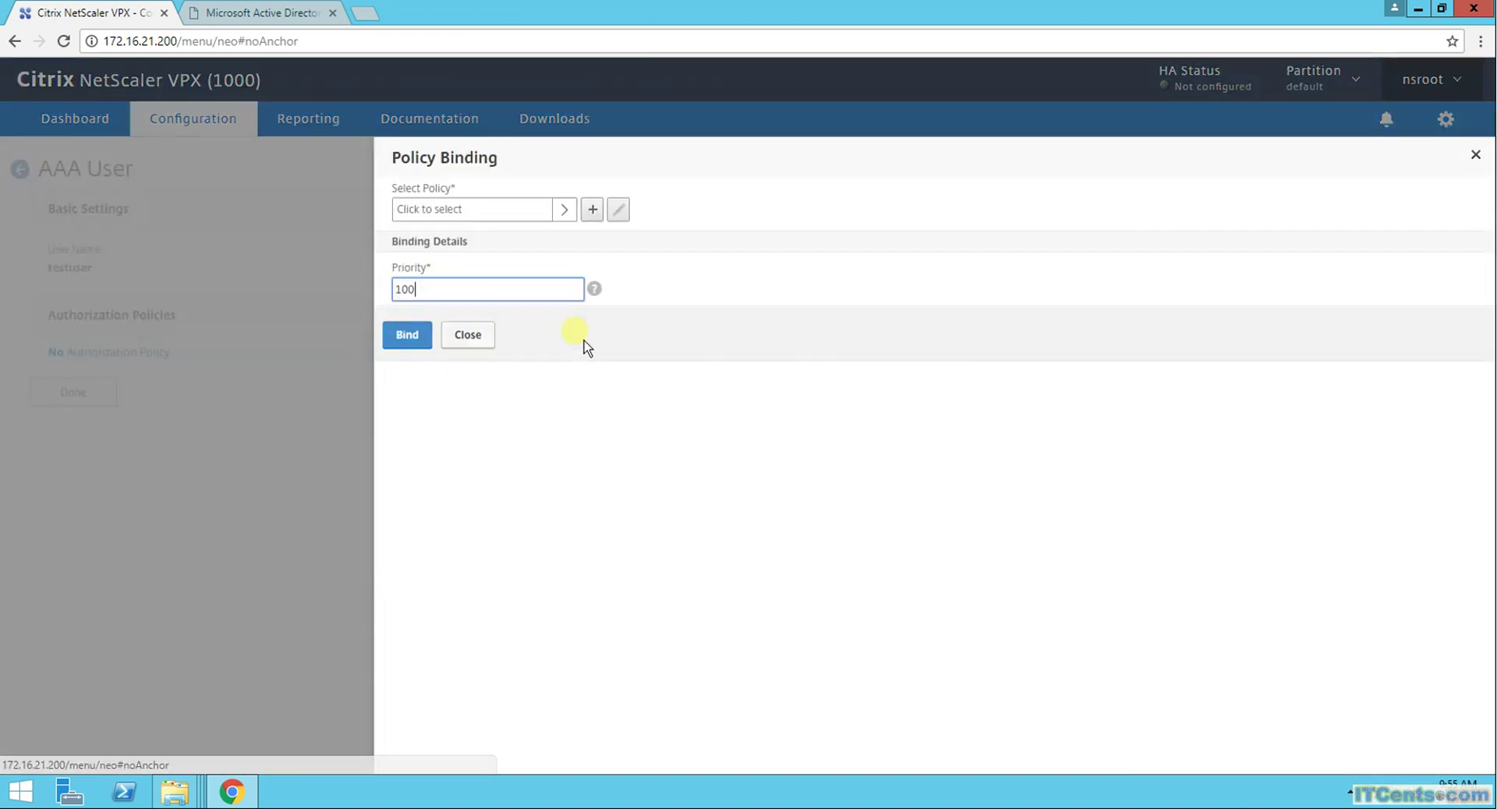
click(565, 211)
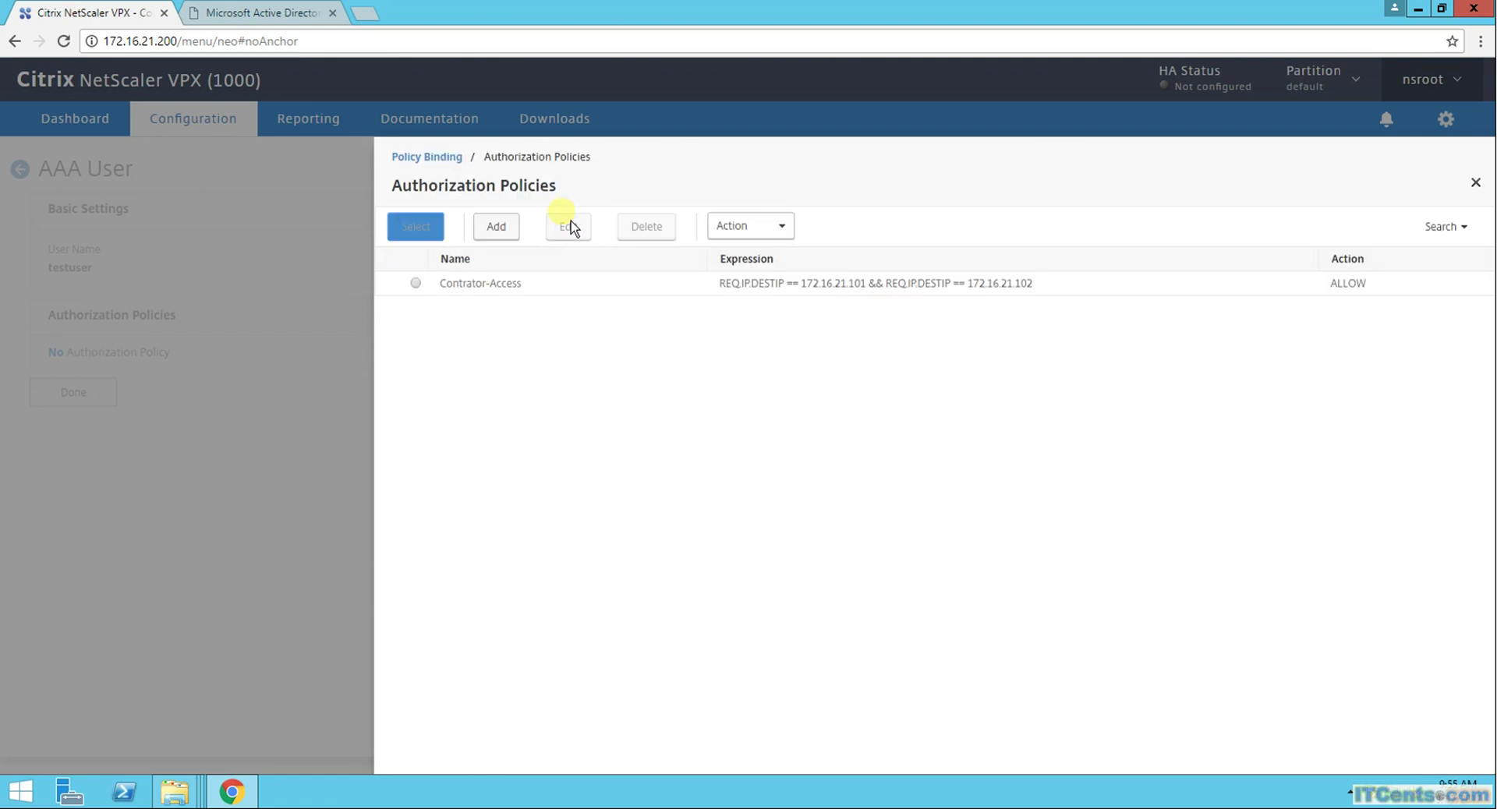
click(440, 283)
click(421, 226)
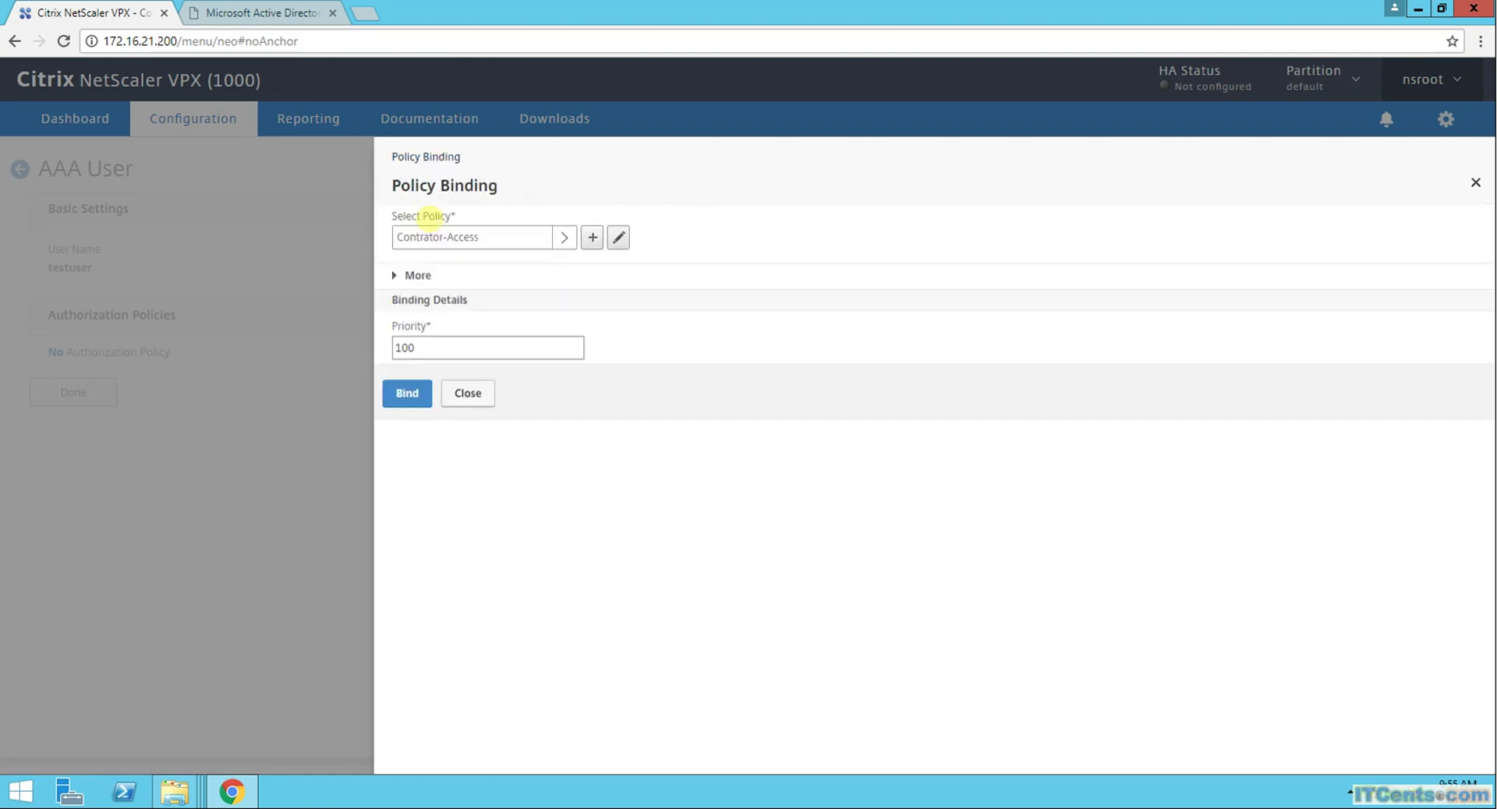
click(407, 393)
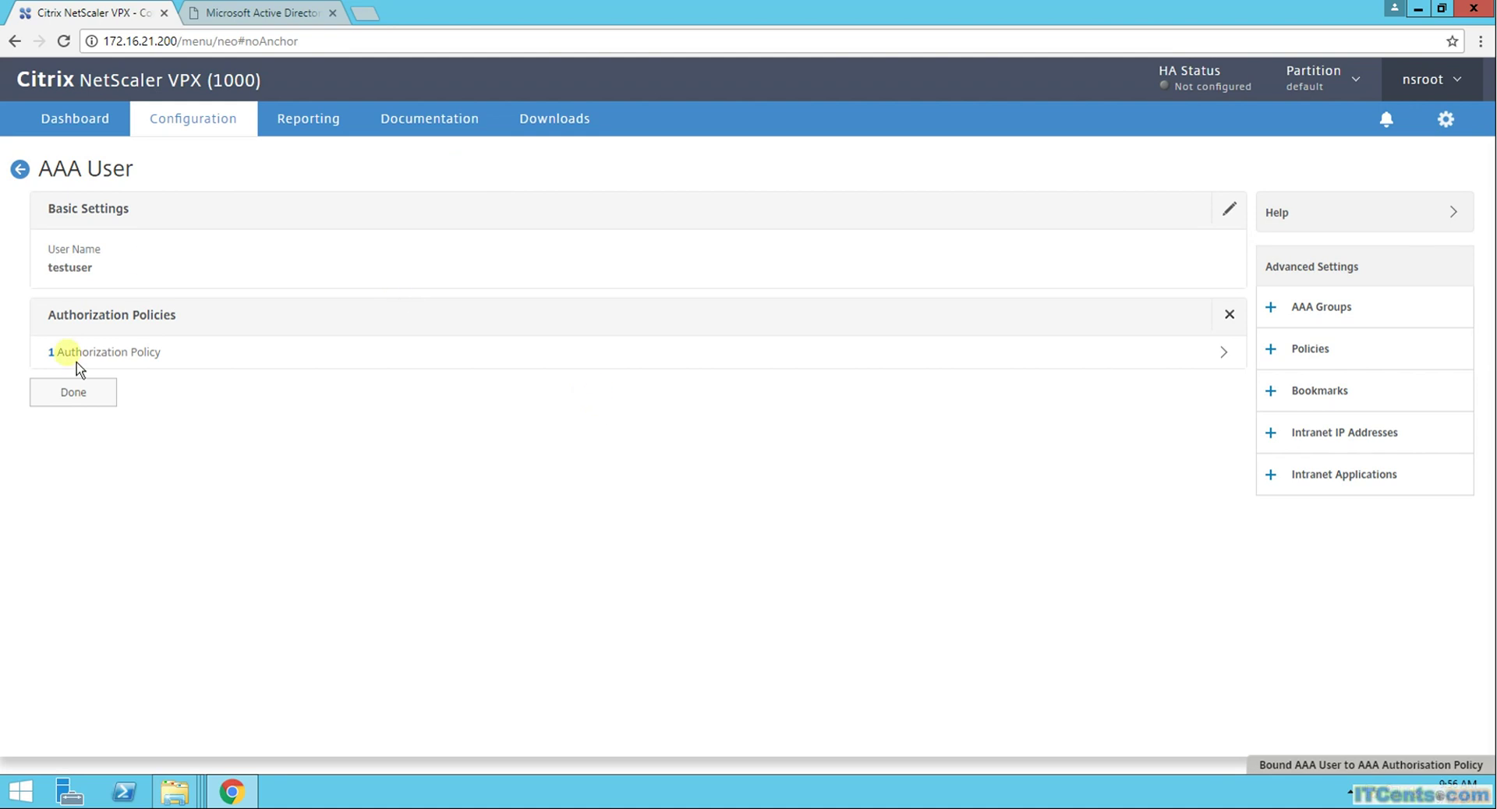
click(87, 396)
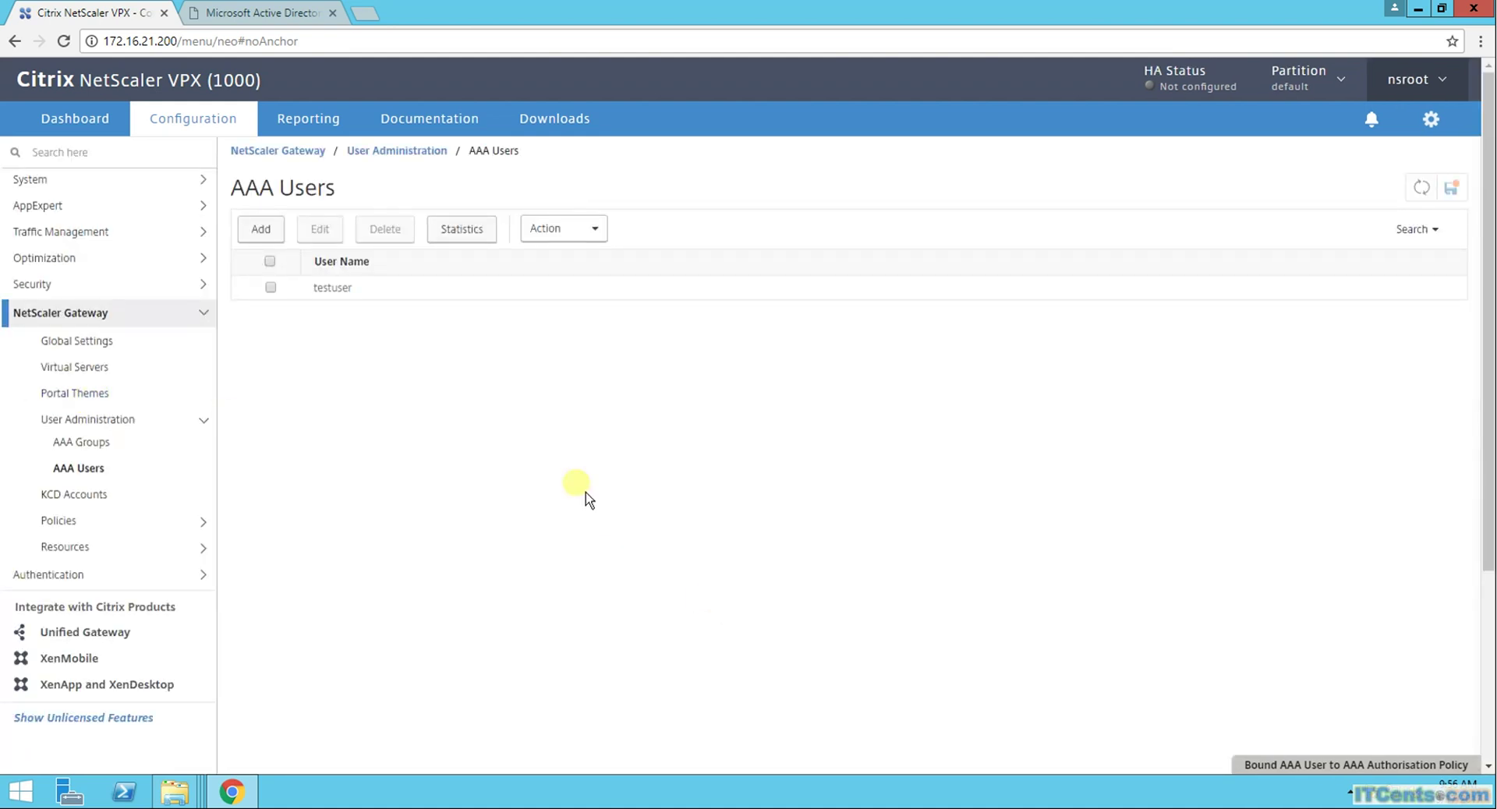
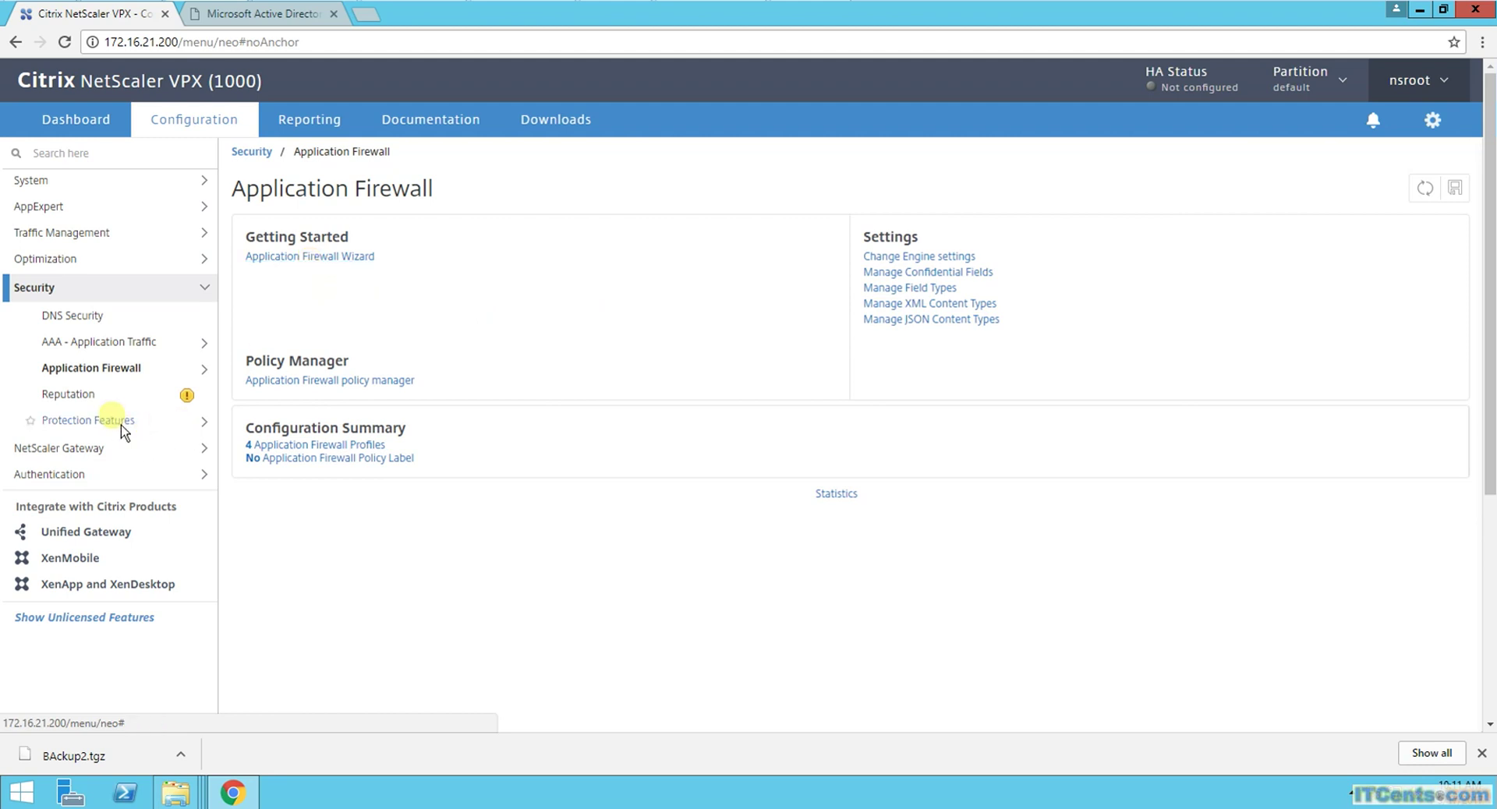
- Enable the HTTP DoS feature under Protection Features and accept the deprecation warning
click(202, 424)
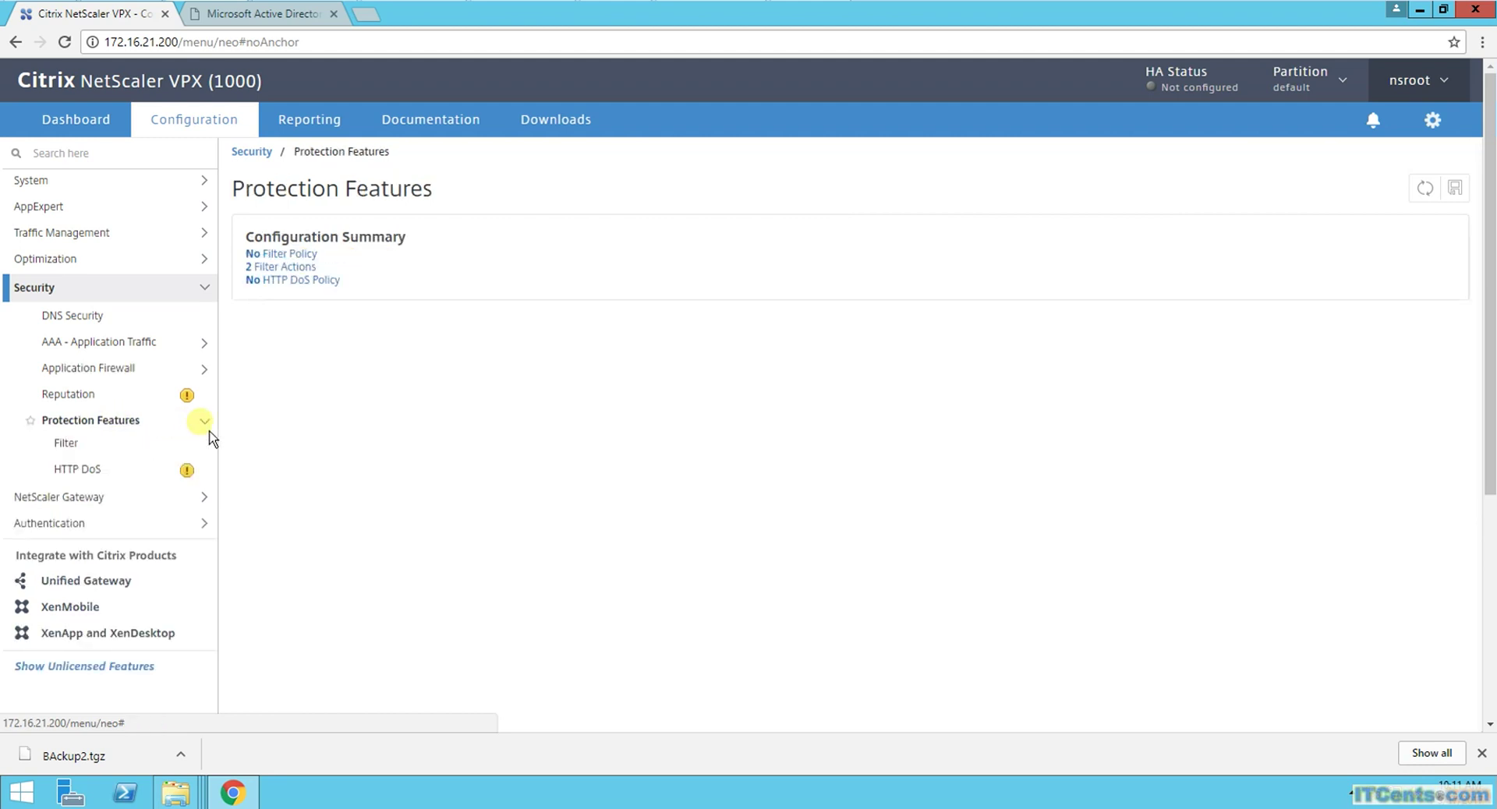
click(78, 469)
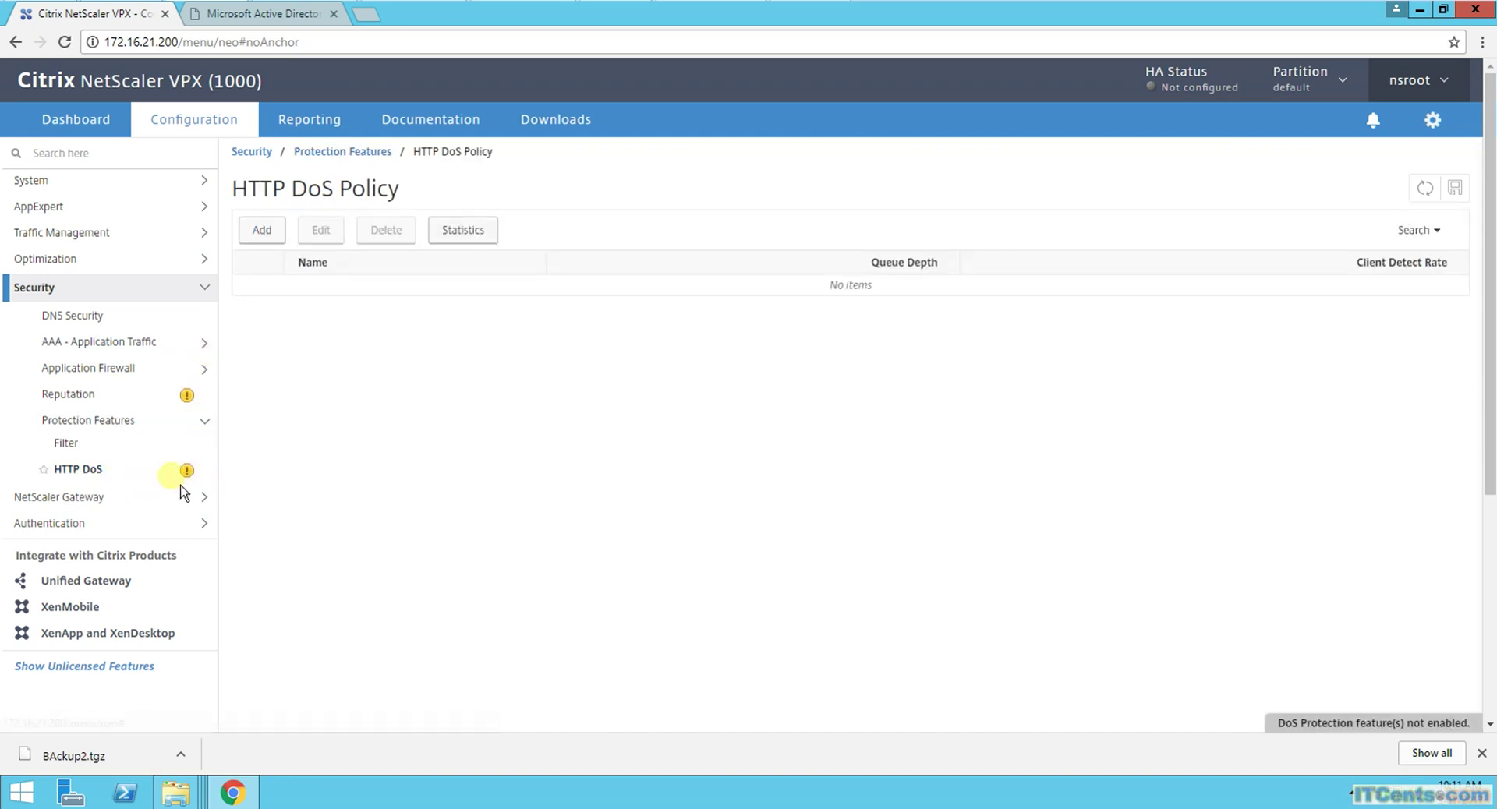
right_click(90, 475)
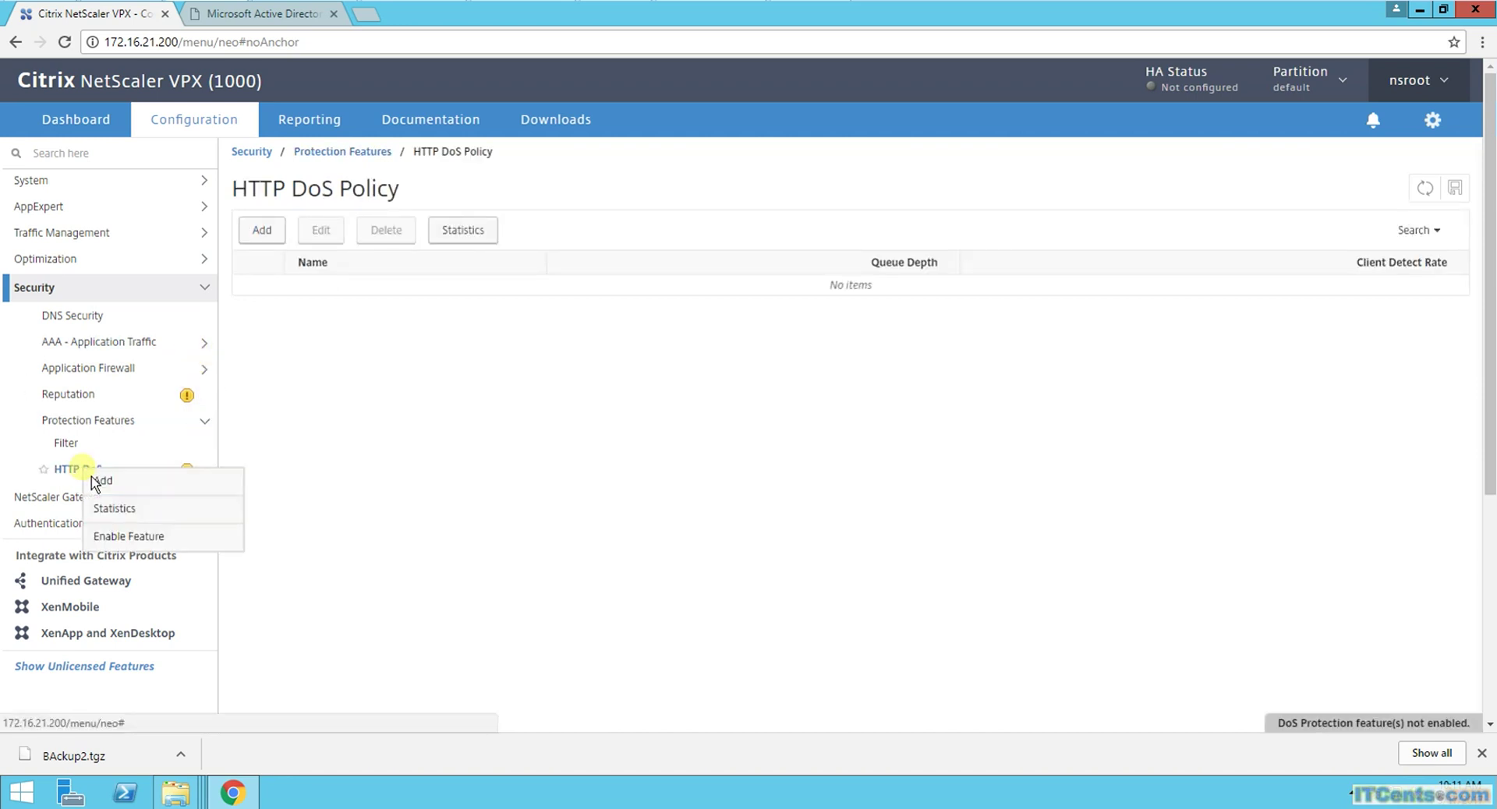
click(140, 549)
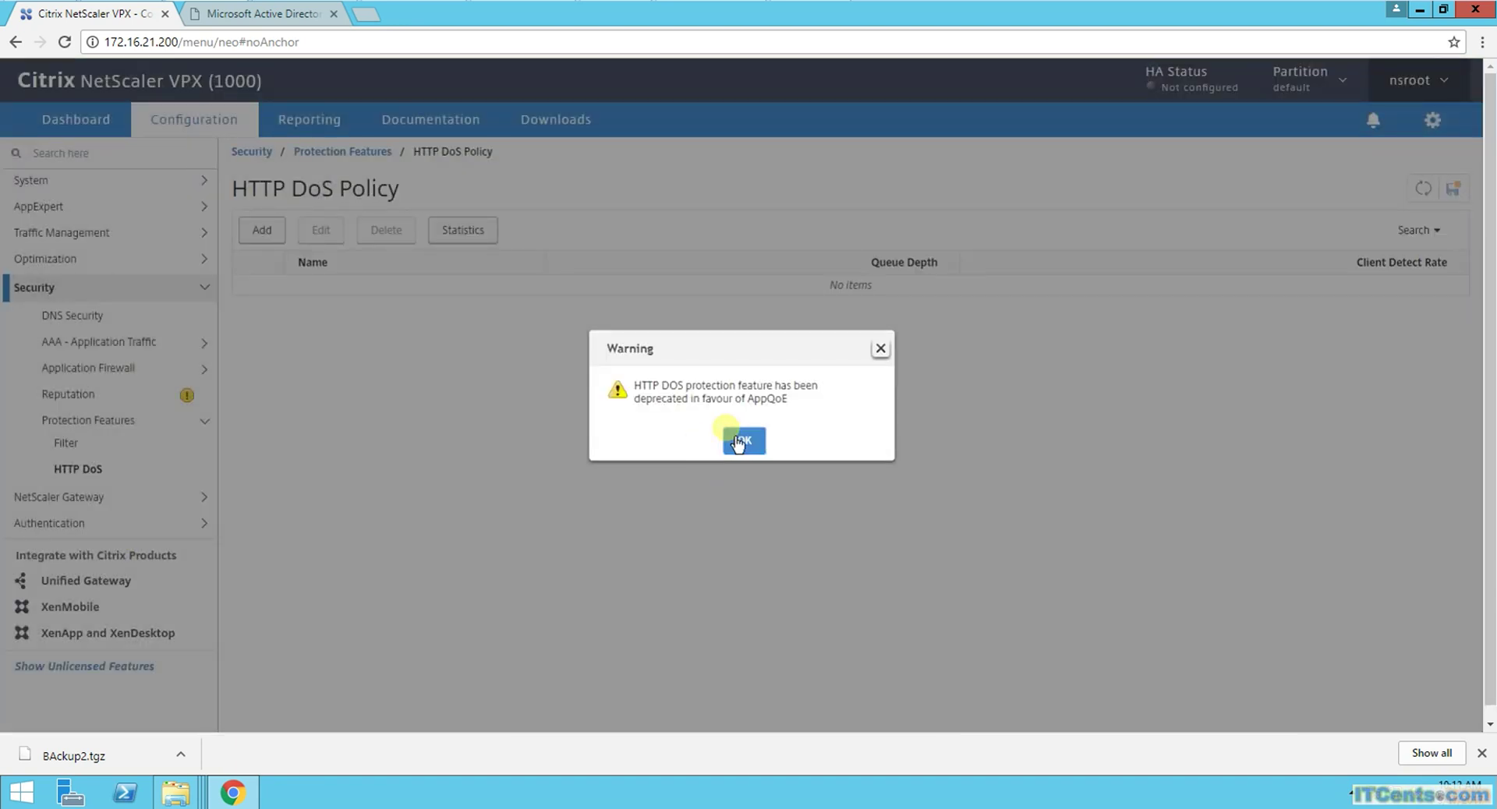
click(743, 441)
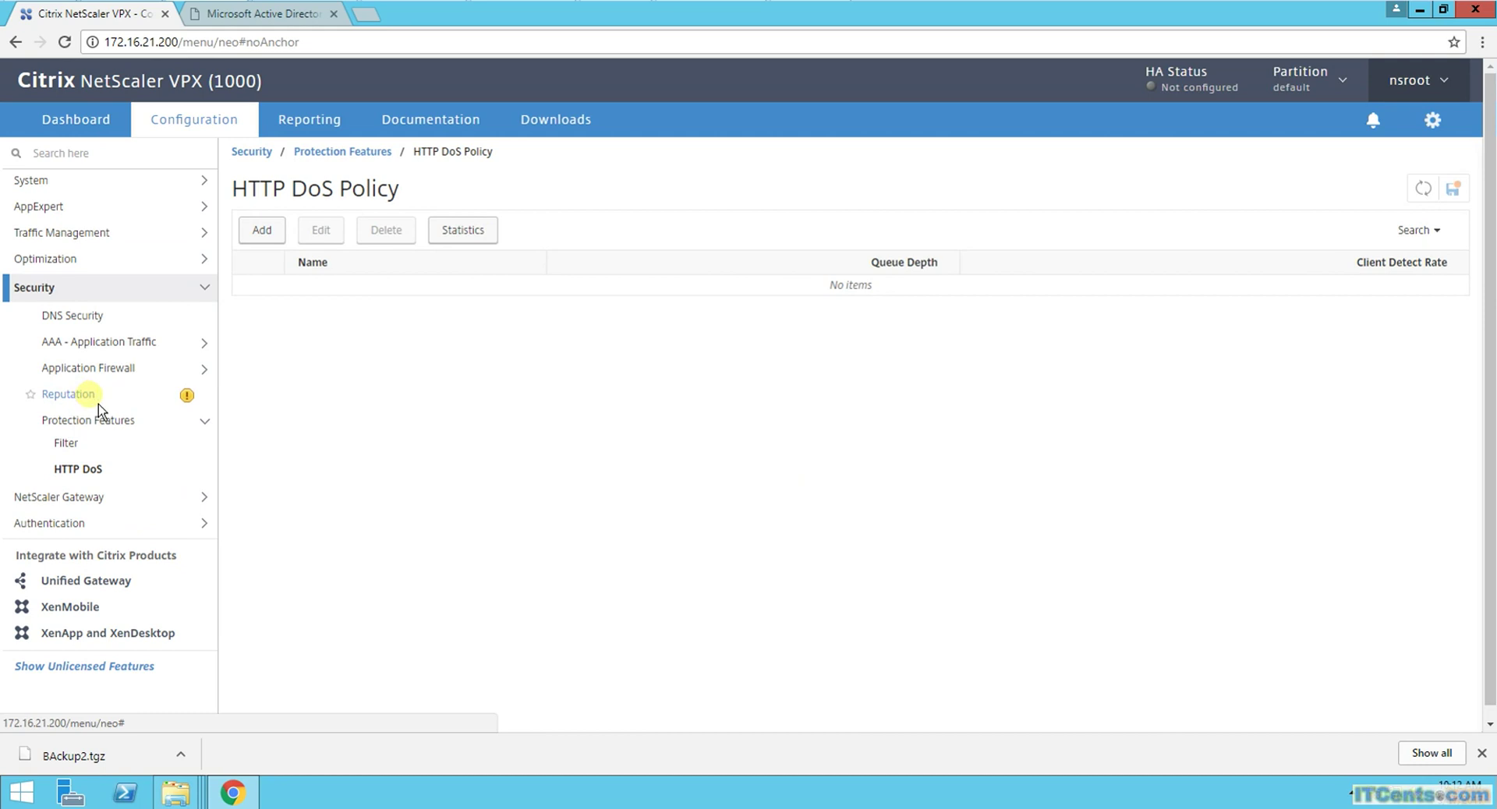
- Enable the Reputation feature
click(68, 394)
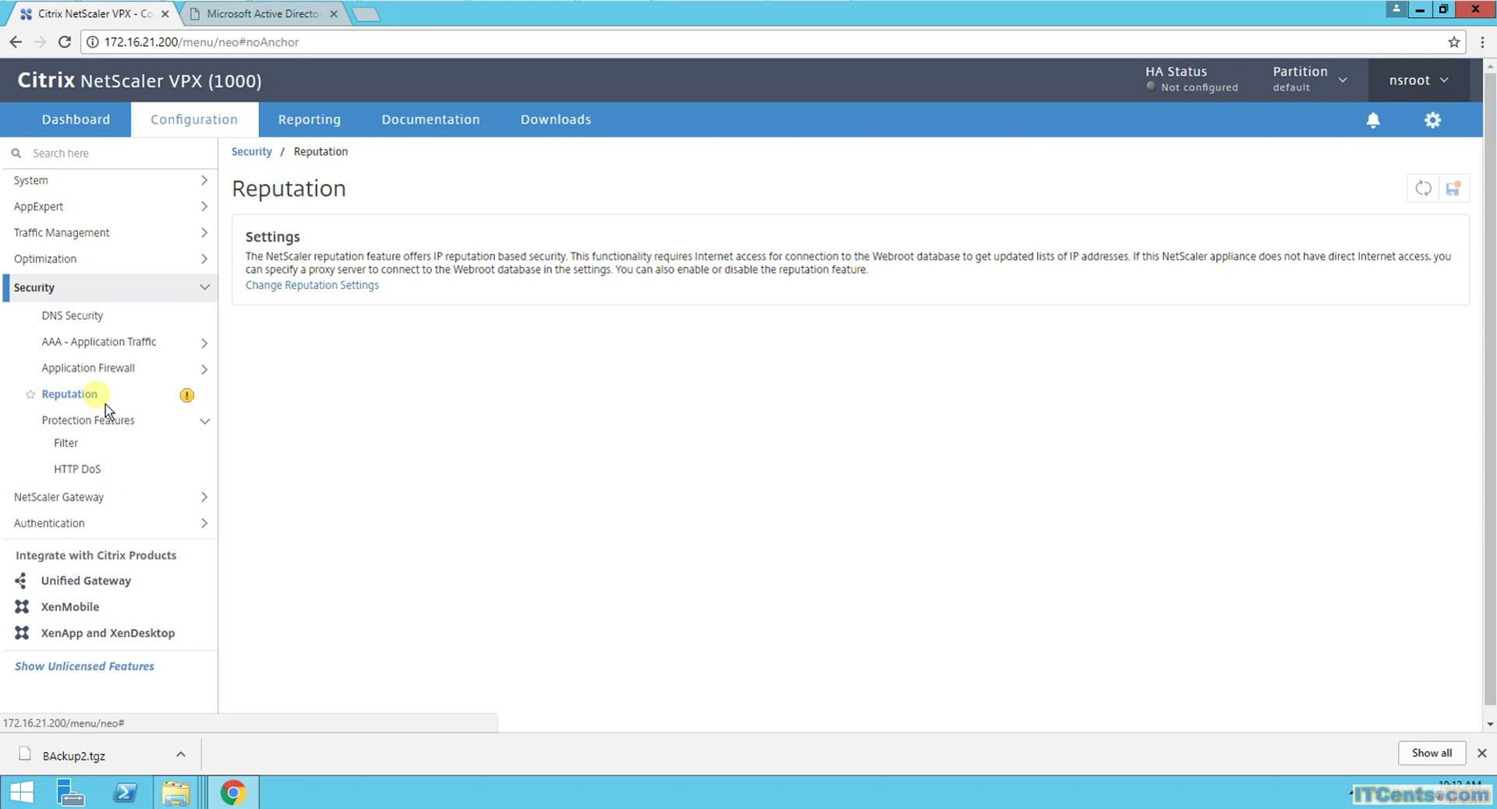
click(185, 396)
click(263, 423)
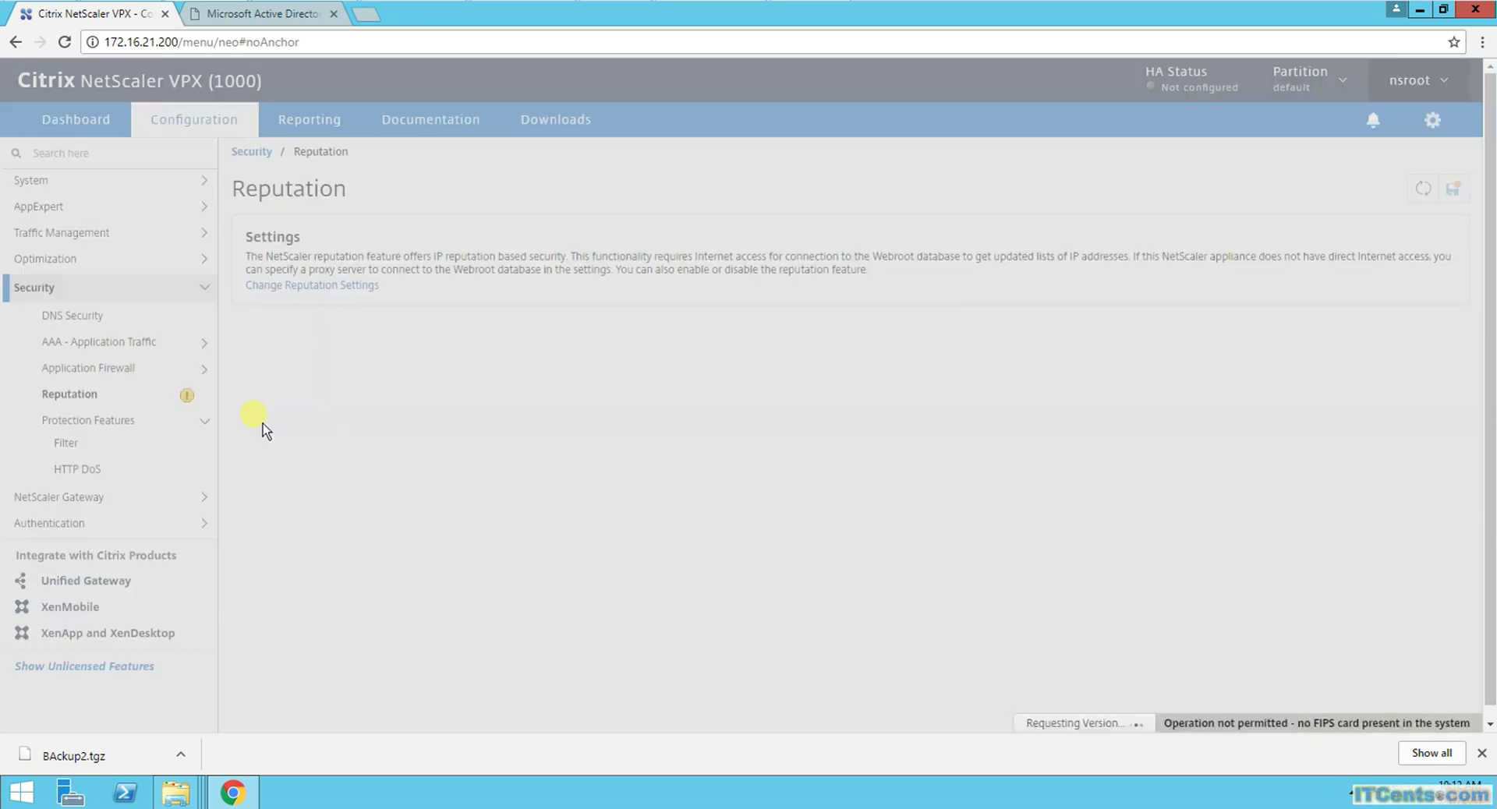
- Open and close Change Reputation Settings unchanged, then show the Application Firewall overview
click(279, 285)
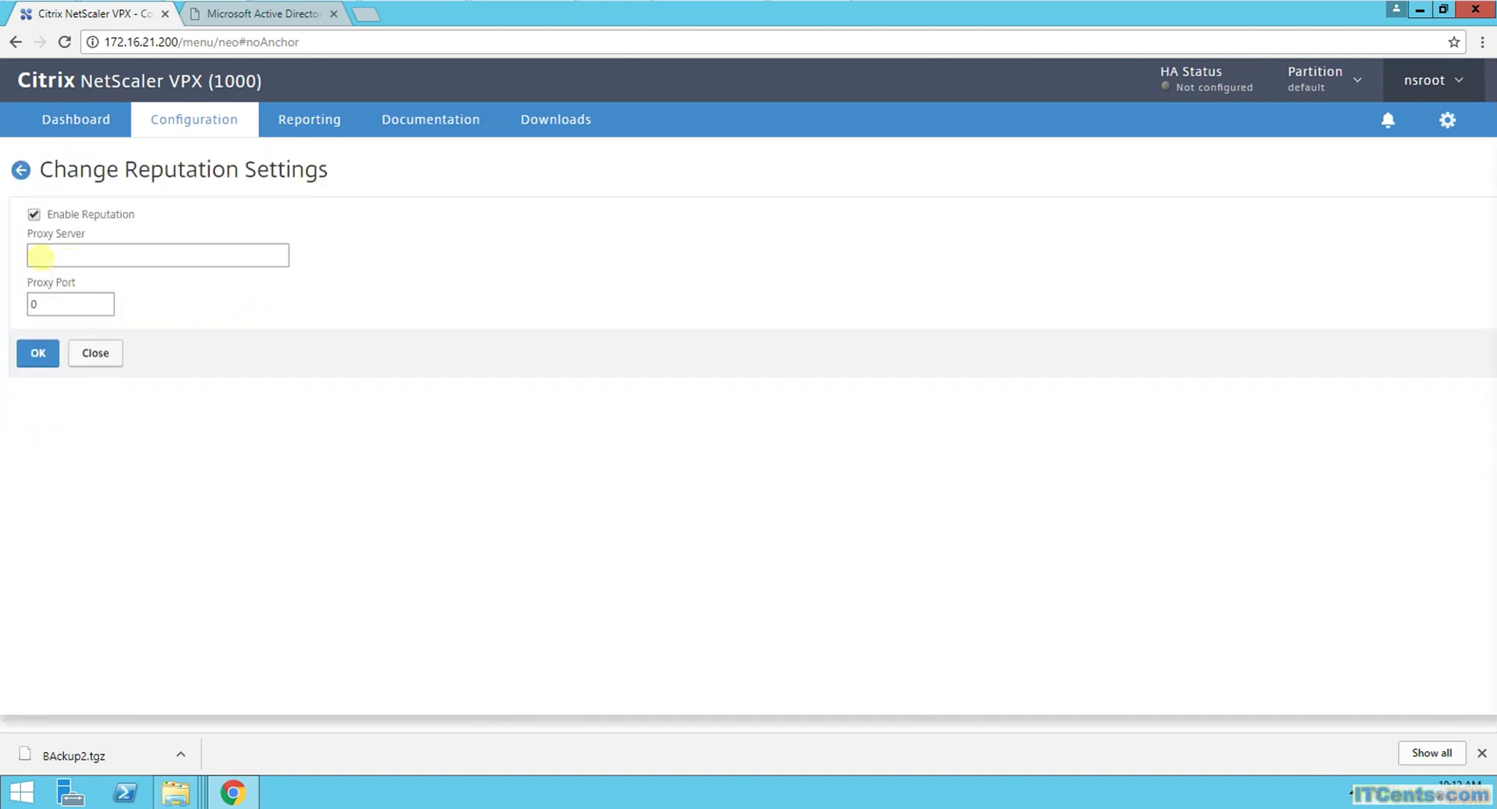
click(103, 363)
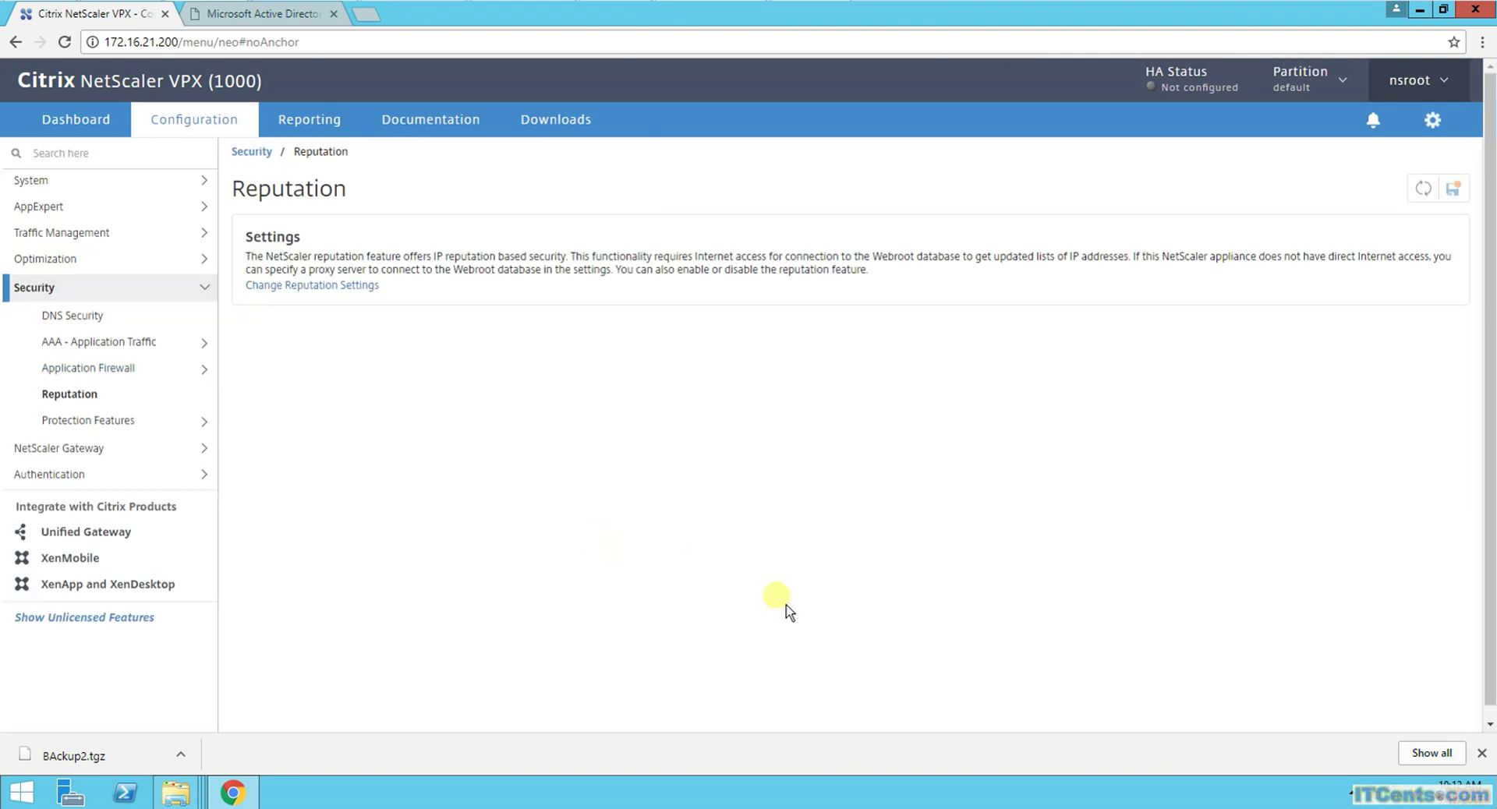
click(120, 371)
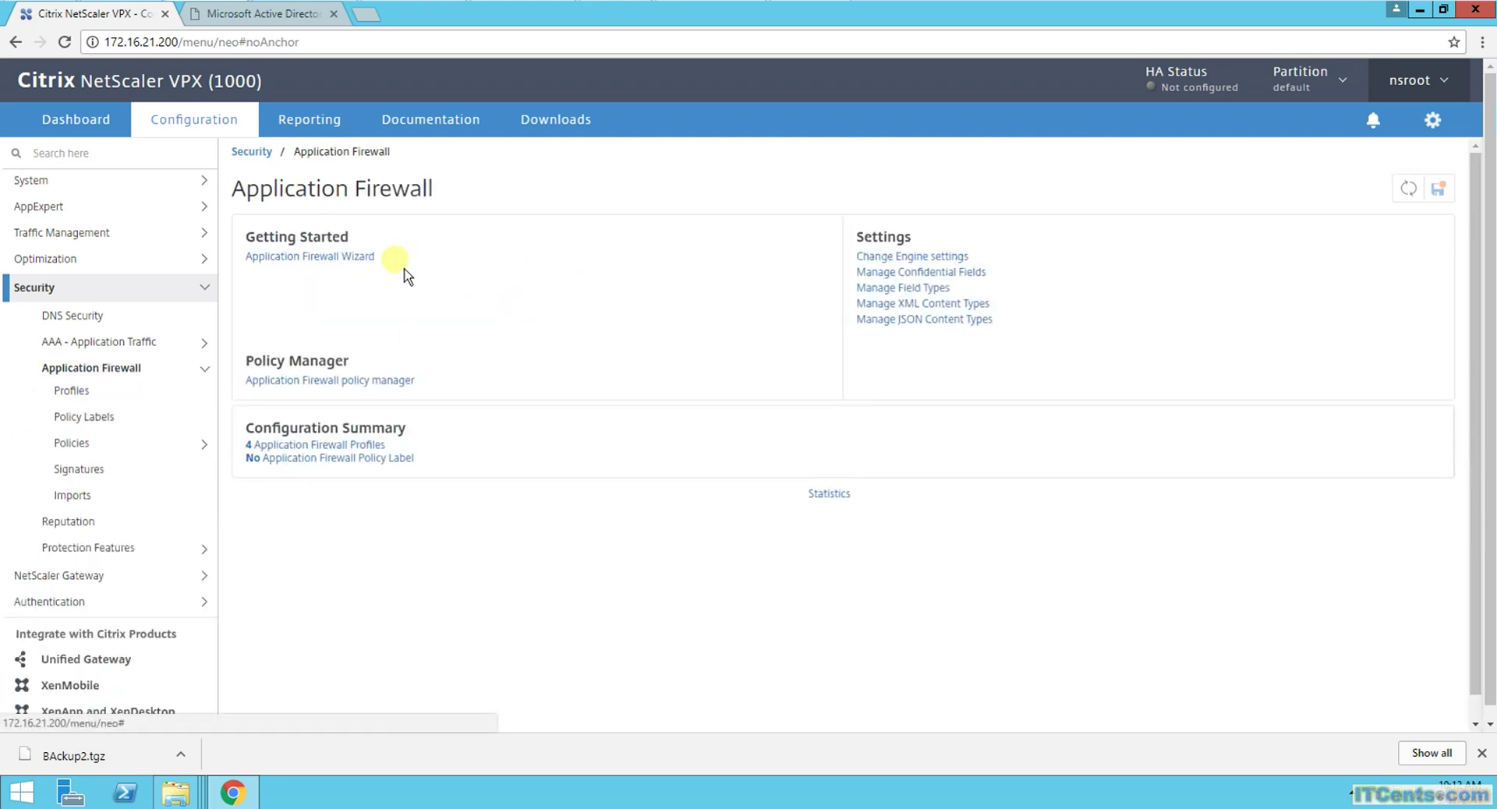
- Start the Application Firewall Wizard as WebTestConfig, type Web 2.0 Application, expression true
click(324, 259)
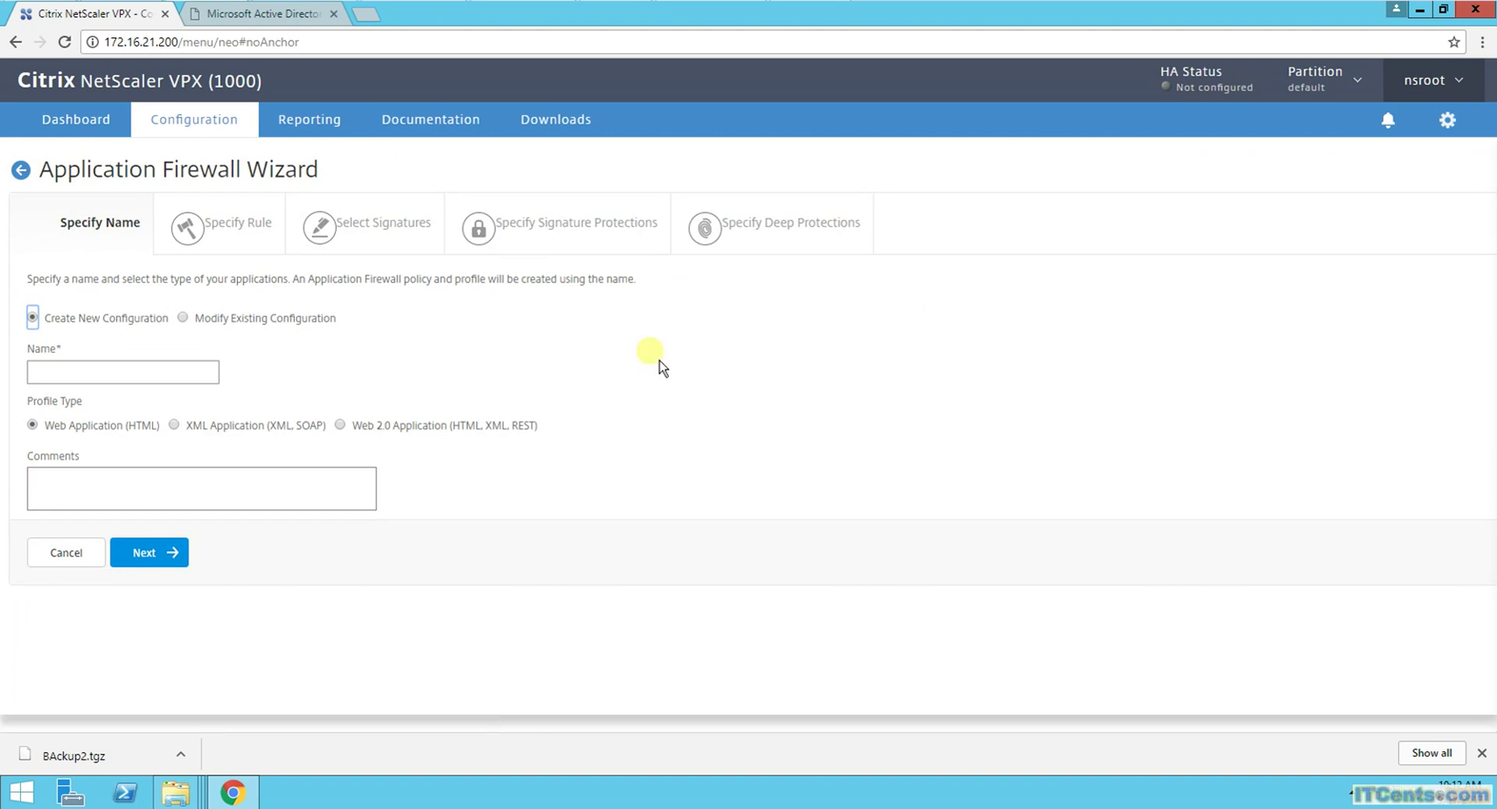
click(76, 371)
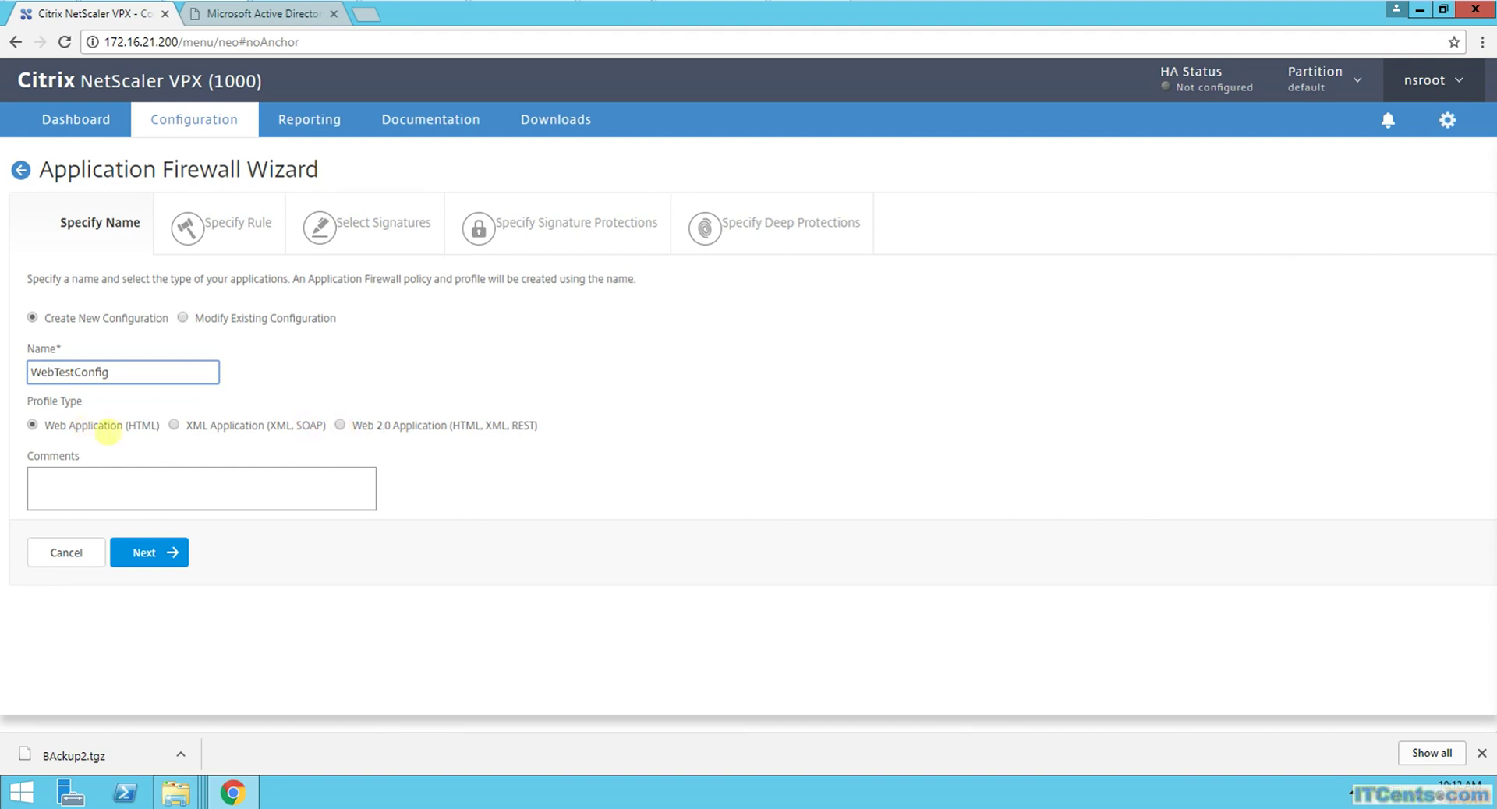
click(347, 435)
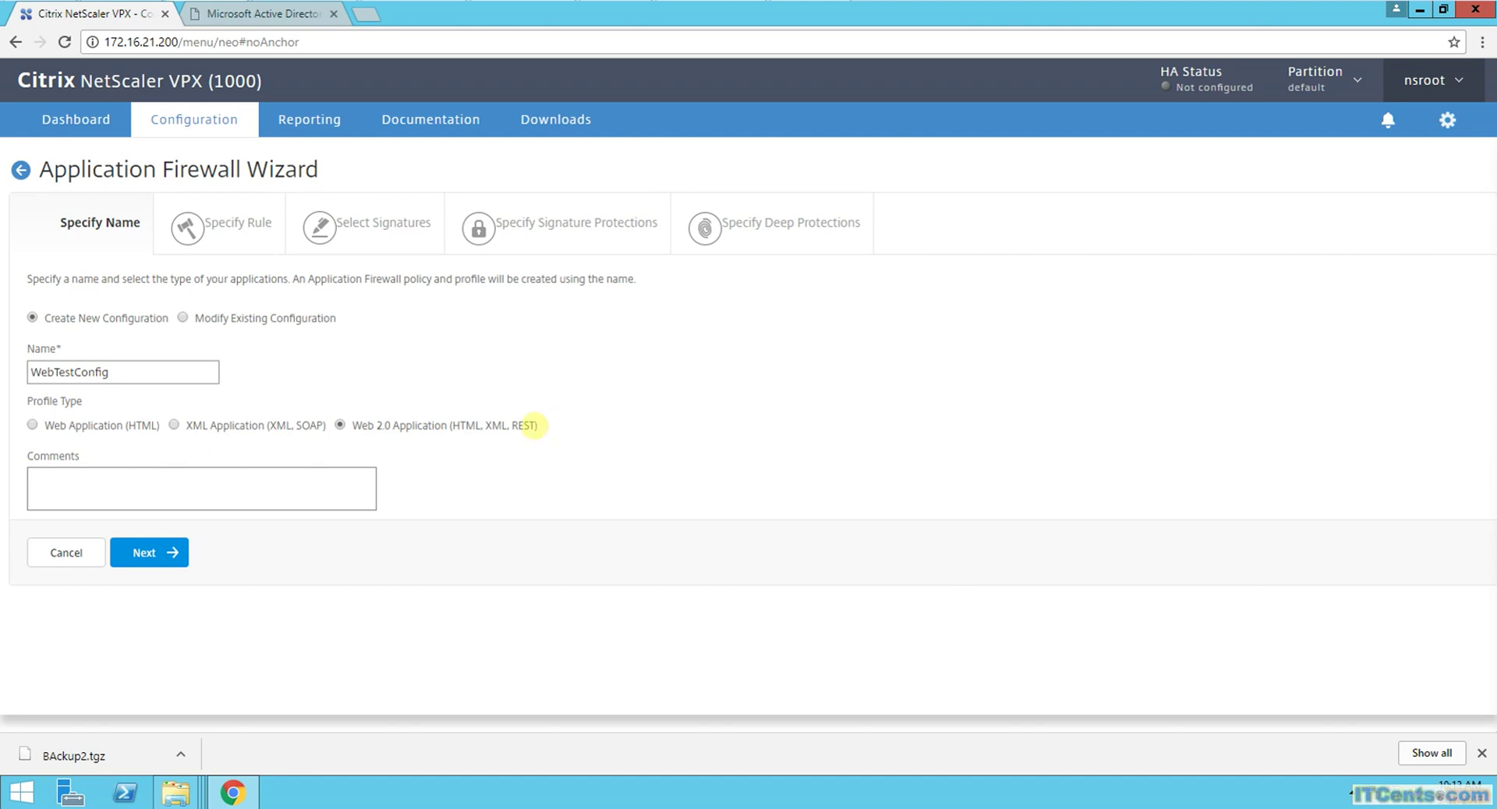
click(158, 565)
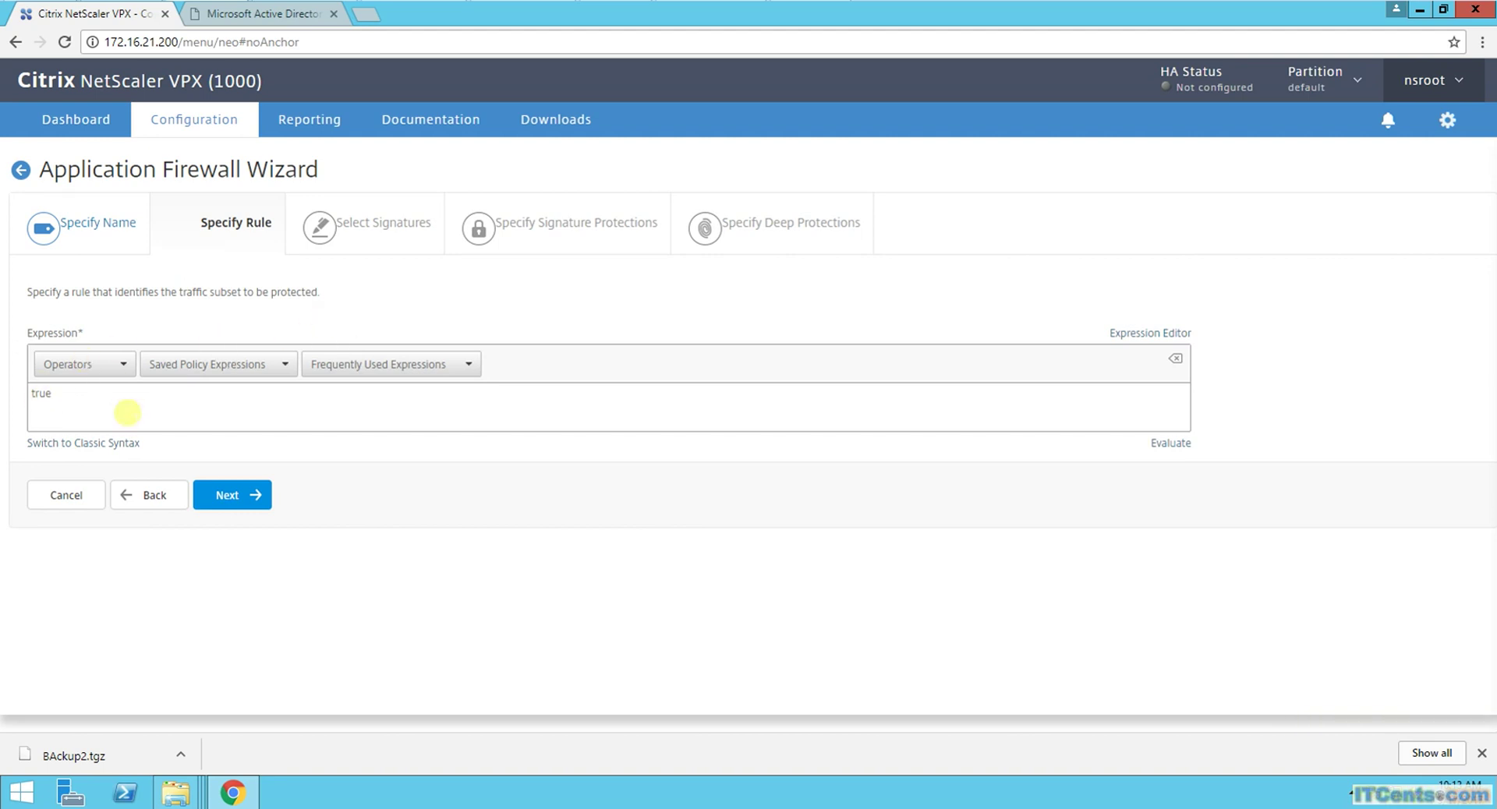
click(244, 494)
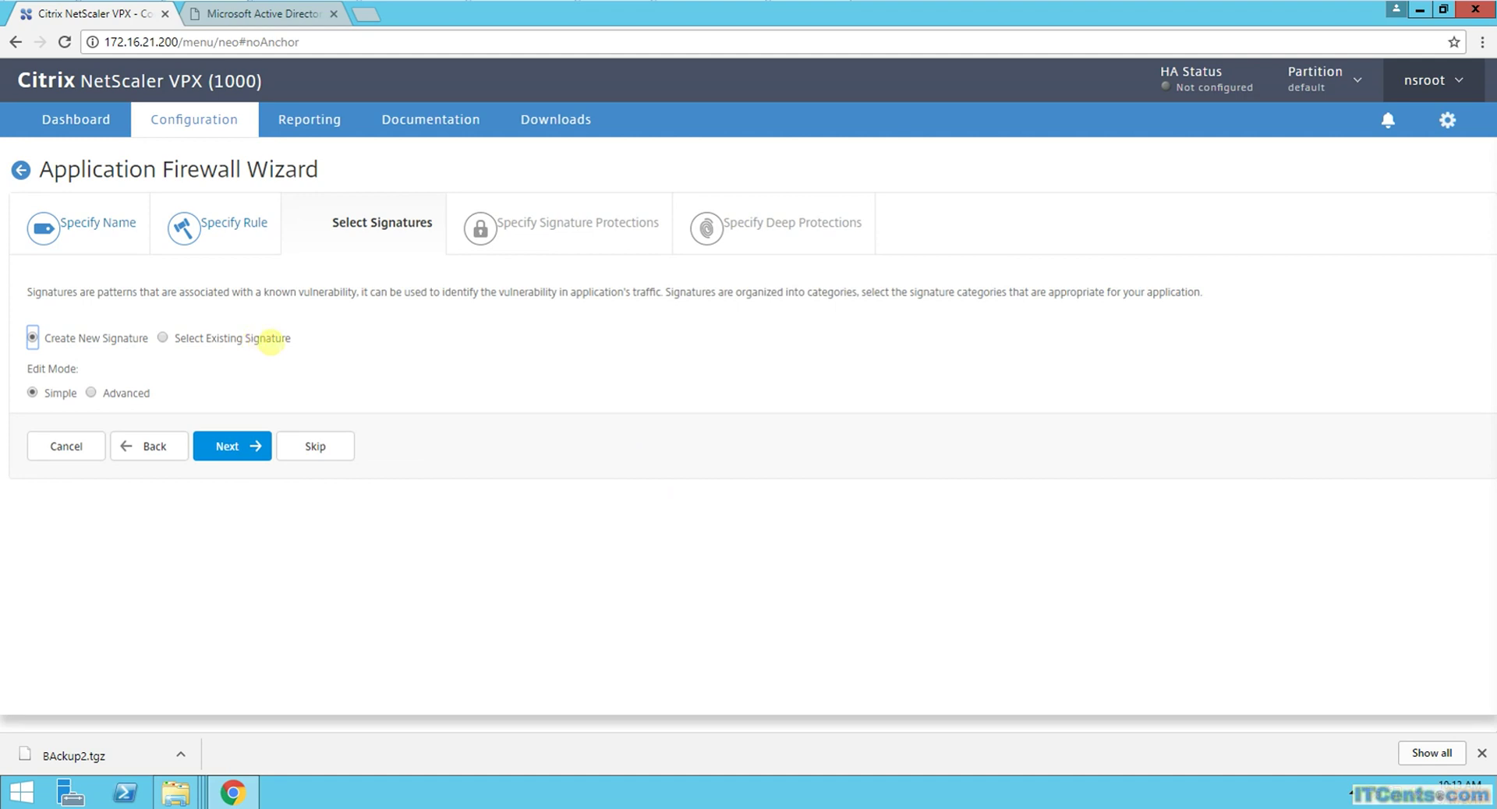
- Choose Create New Signature and advance to the signature protections step
click(162, 338)
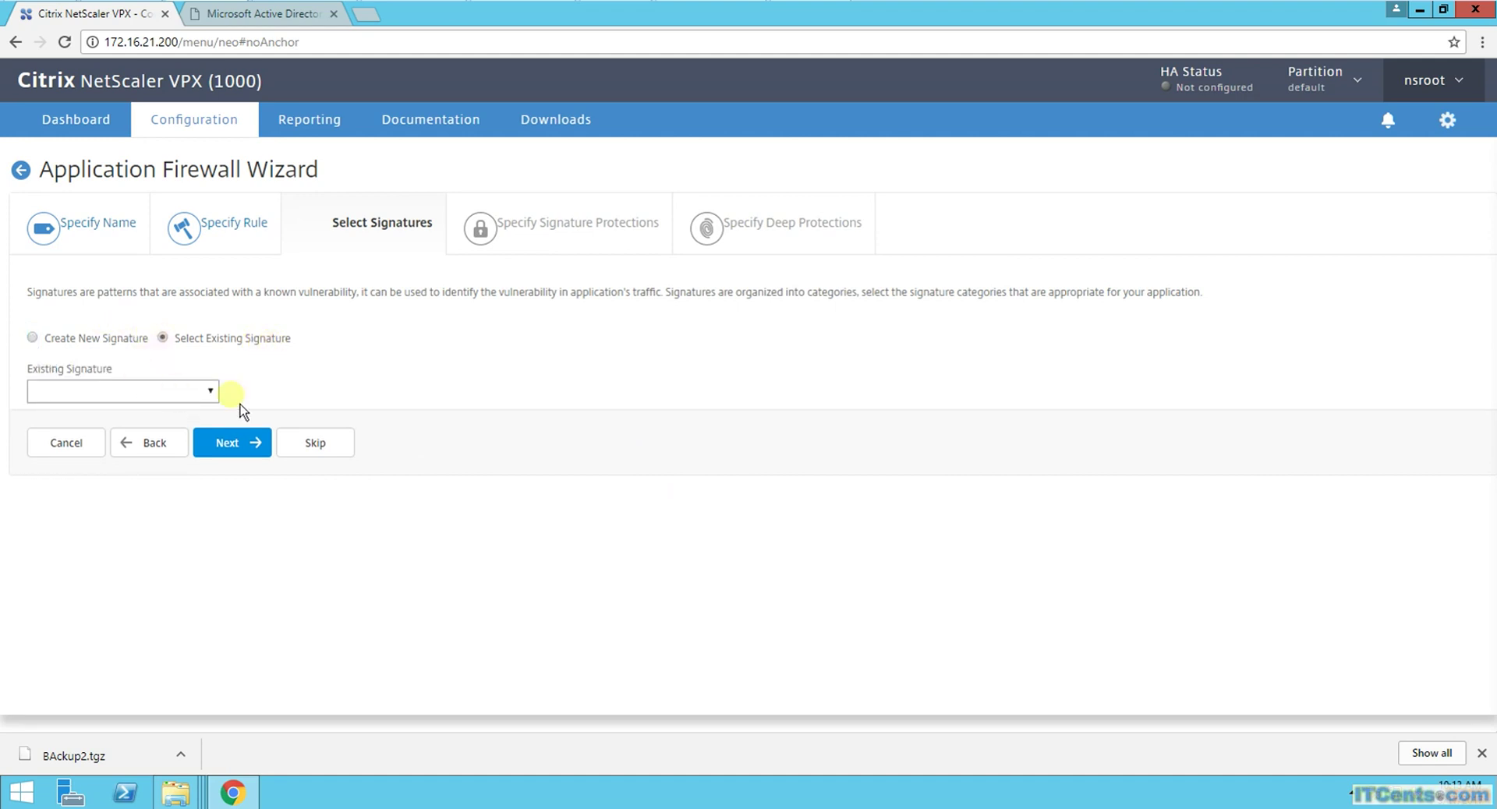
click(209, 391)
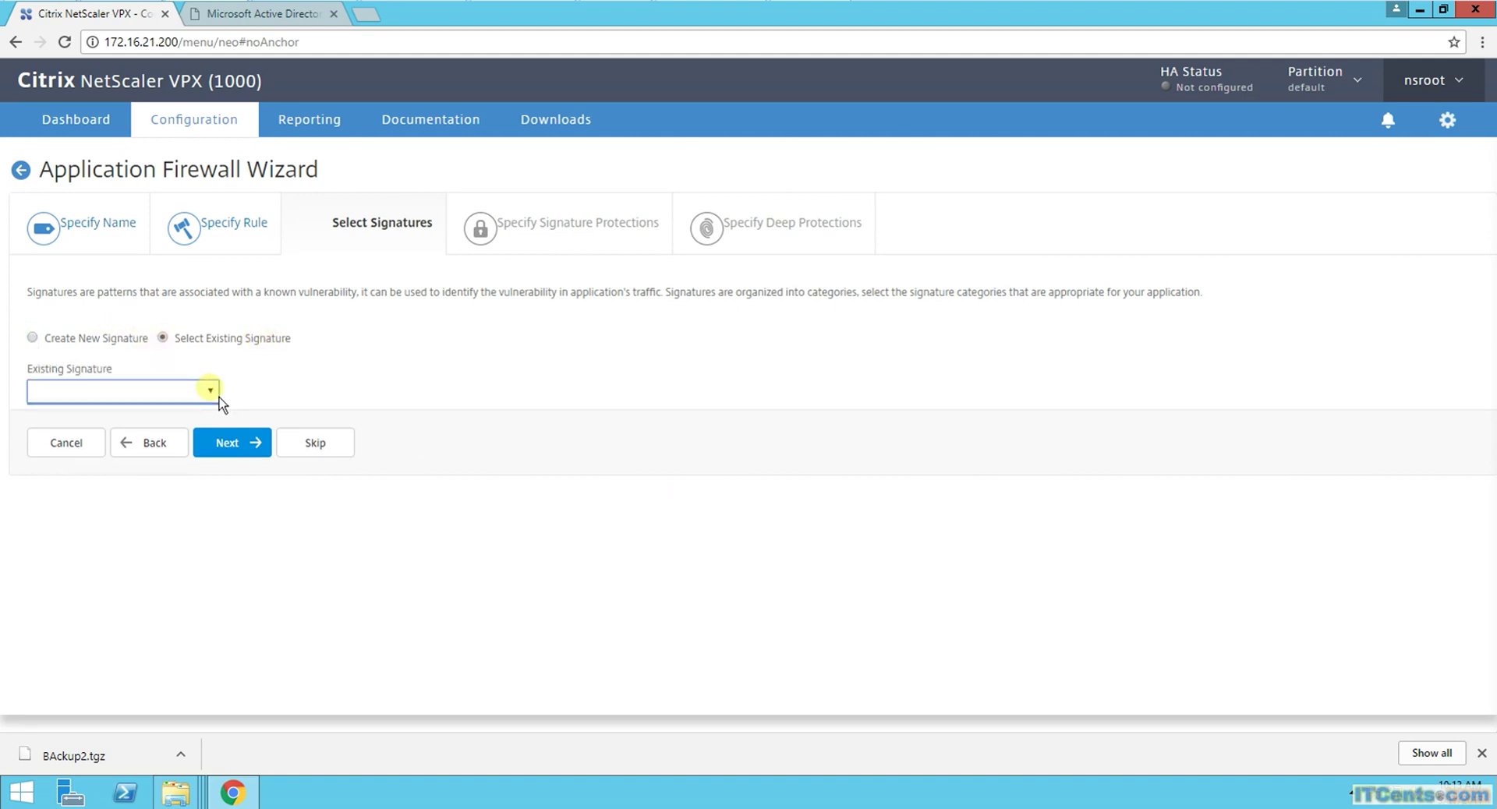
click(47, 341)
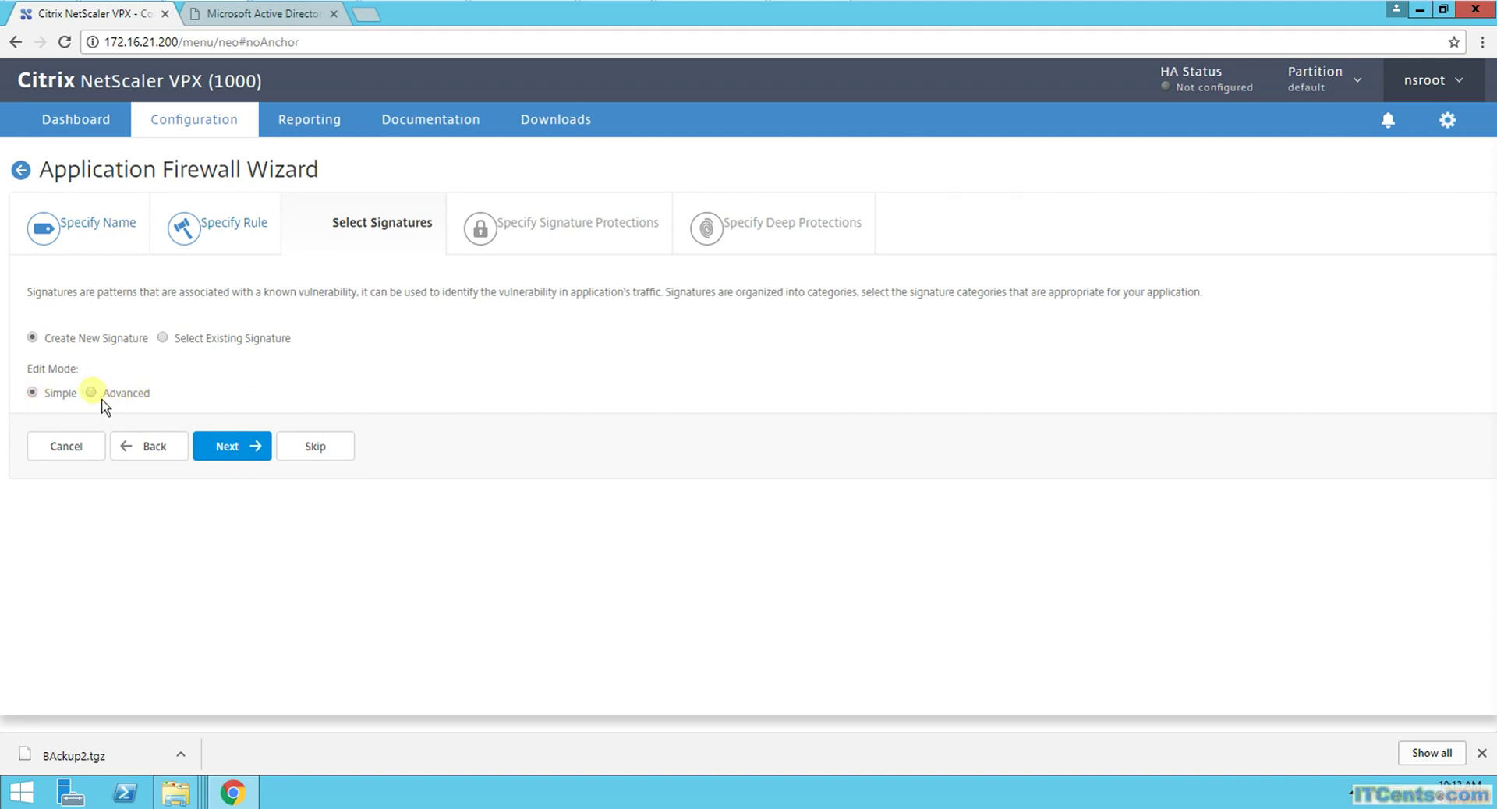
click(251, 445)
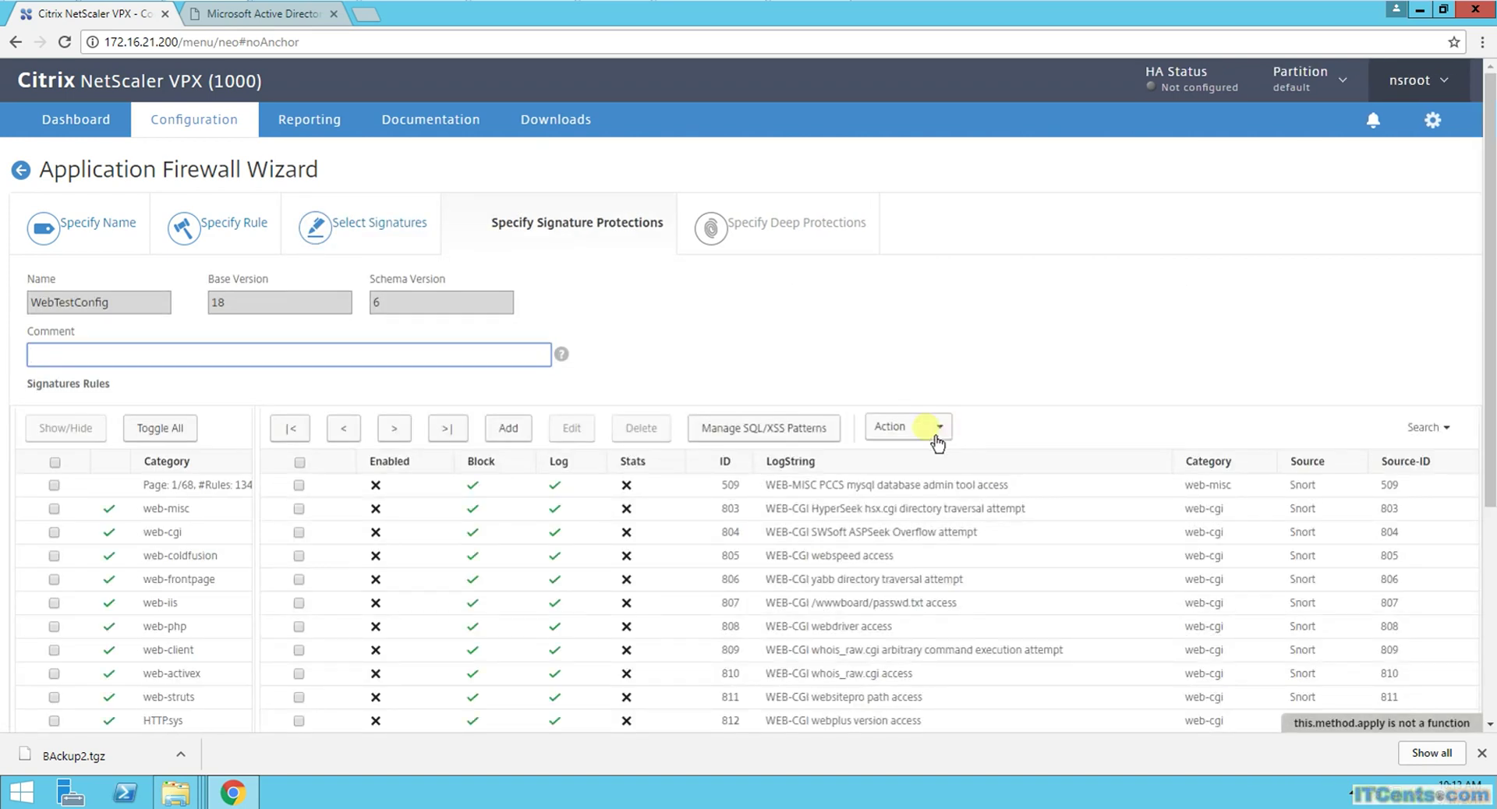
- Tick web-iis, web-client, HTTP.sys and web-misc categories, enable all 20 rules, and continue
drag(1487, 351, 1489, 497)
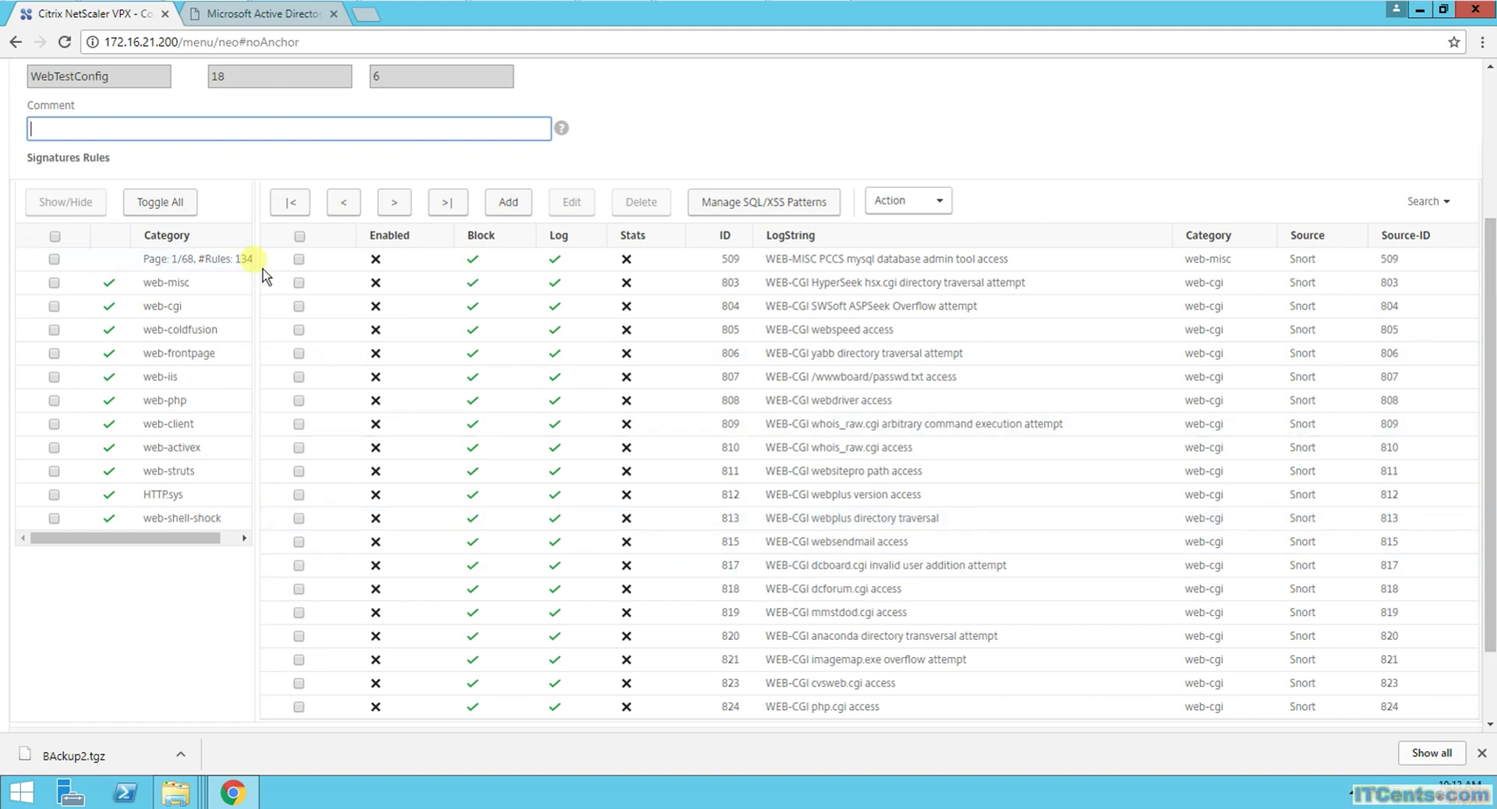
click(54, 376)
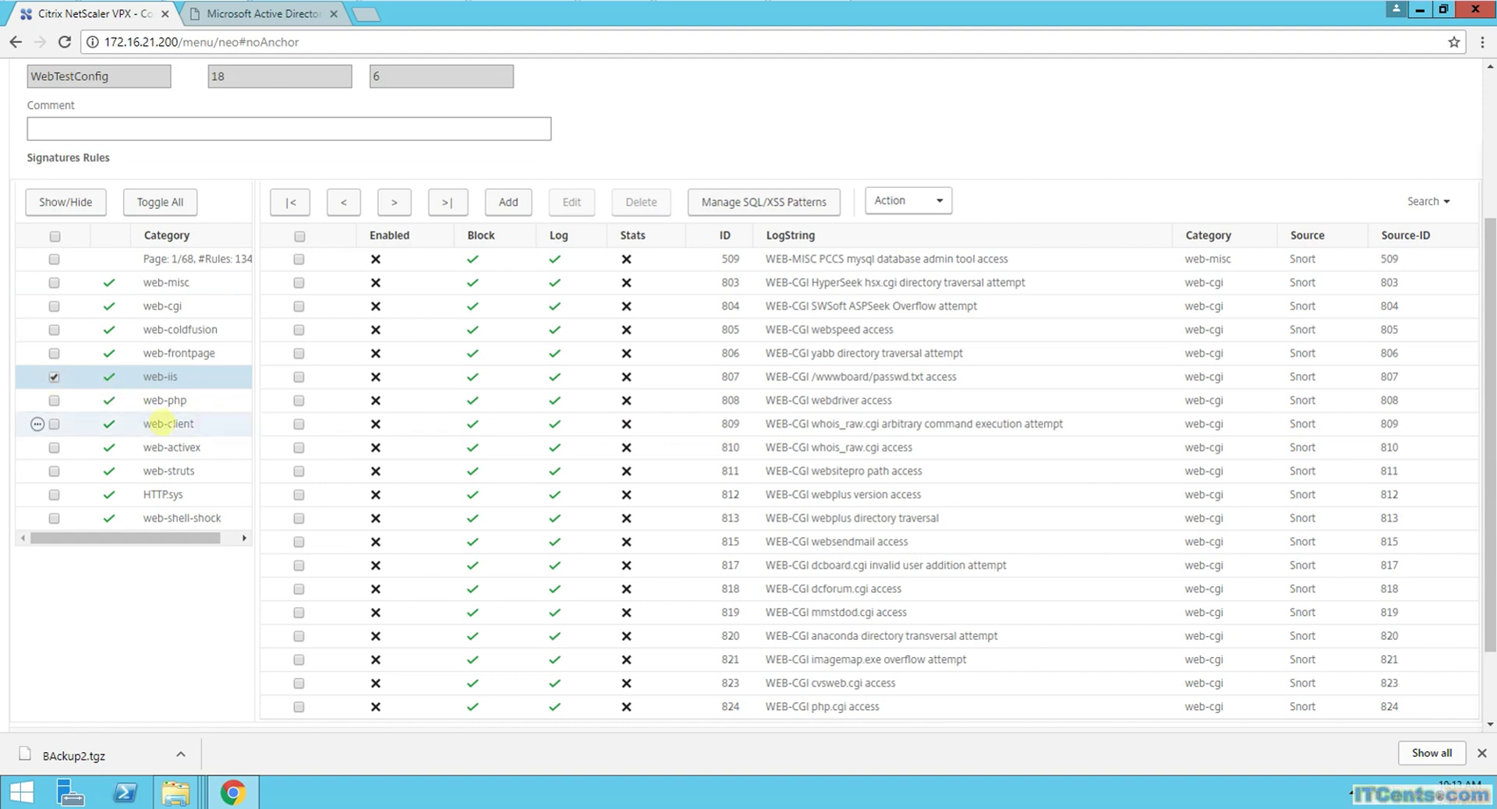
click(54, 424)
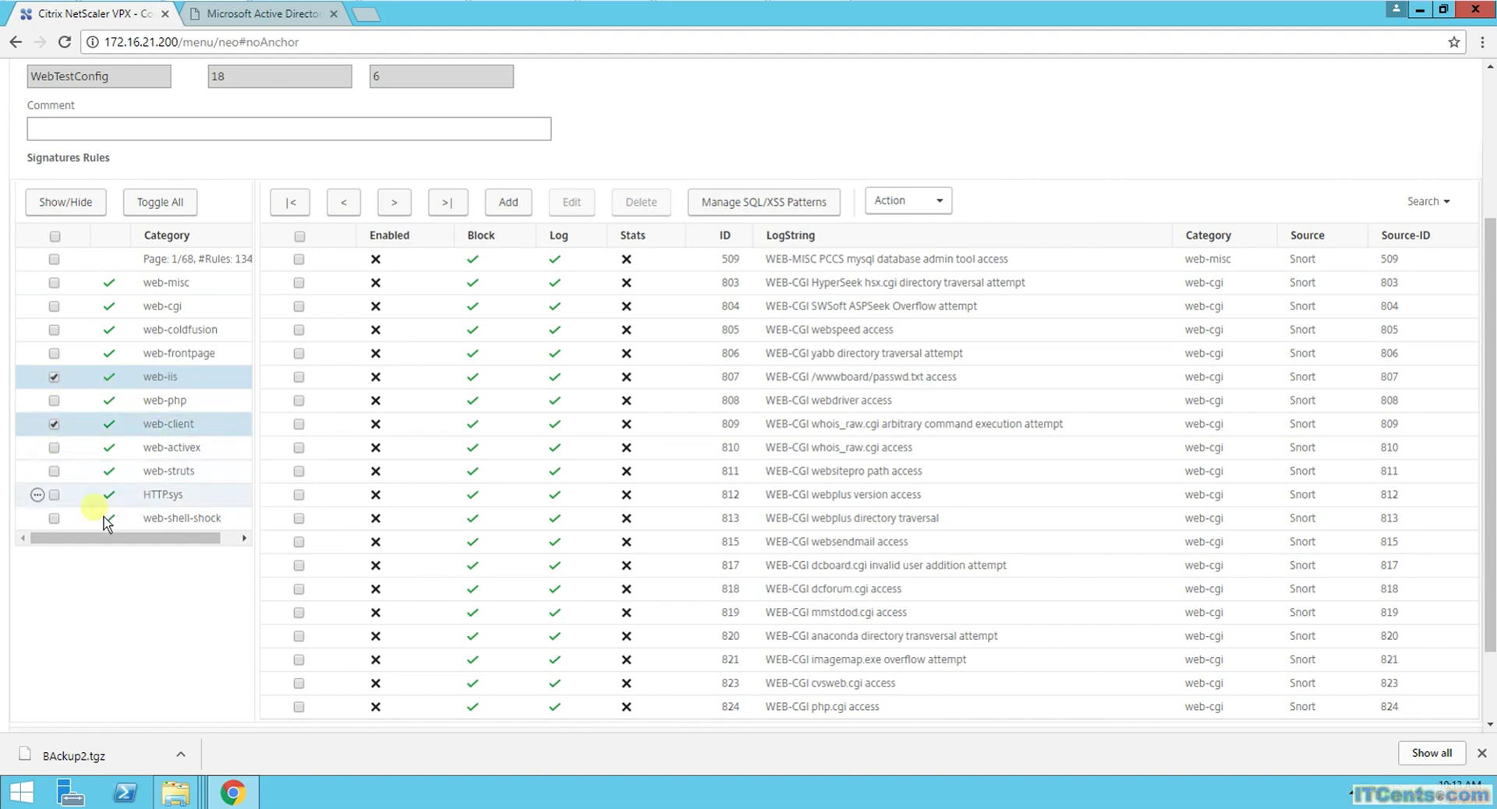
click(54, 495)
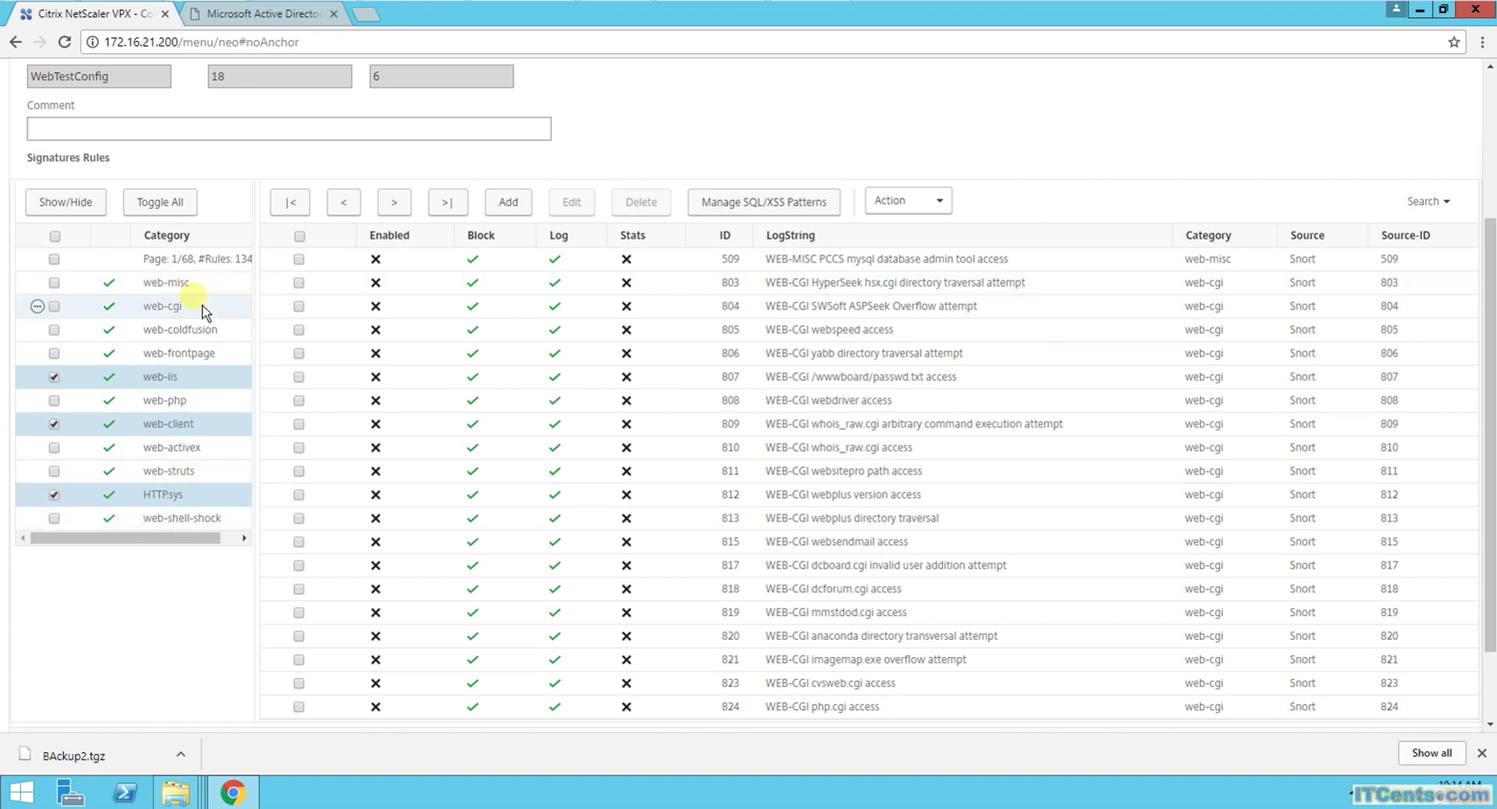
click(53, 282)
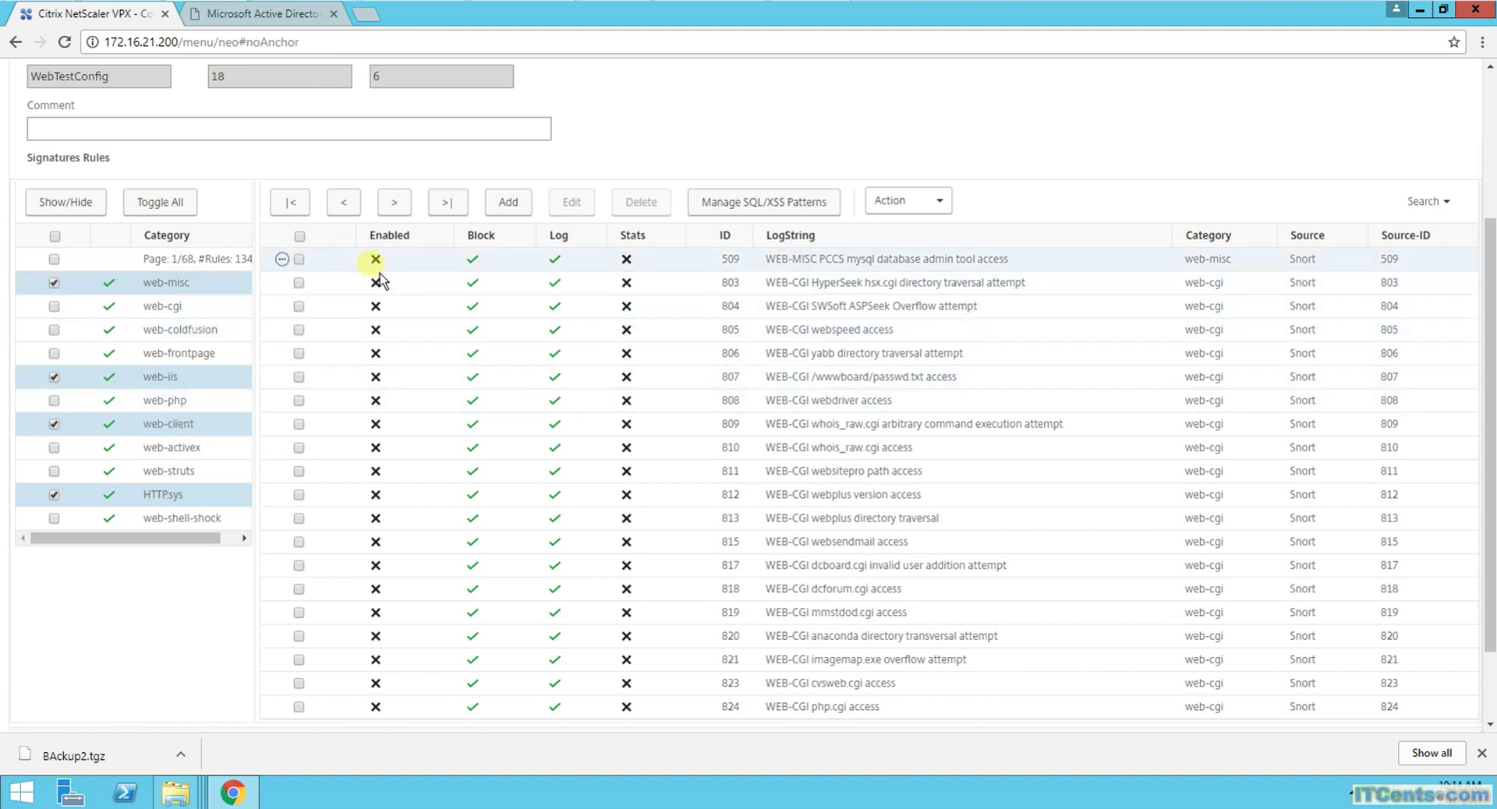
click(301, 236)
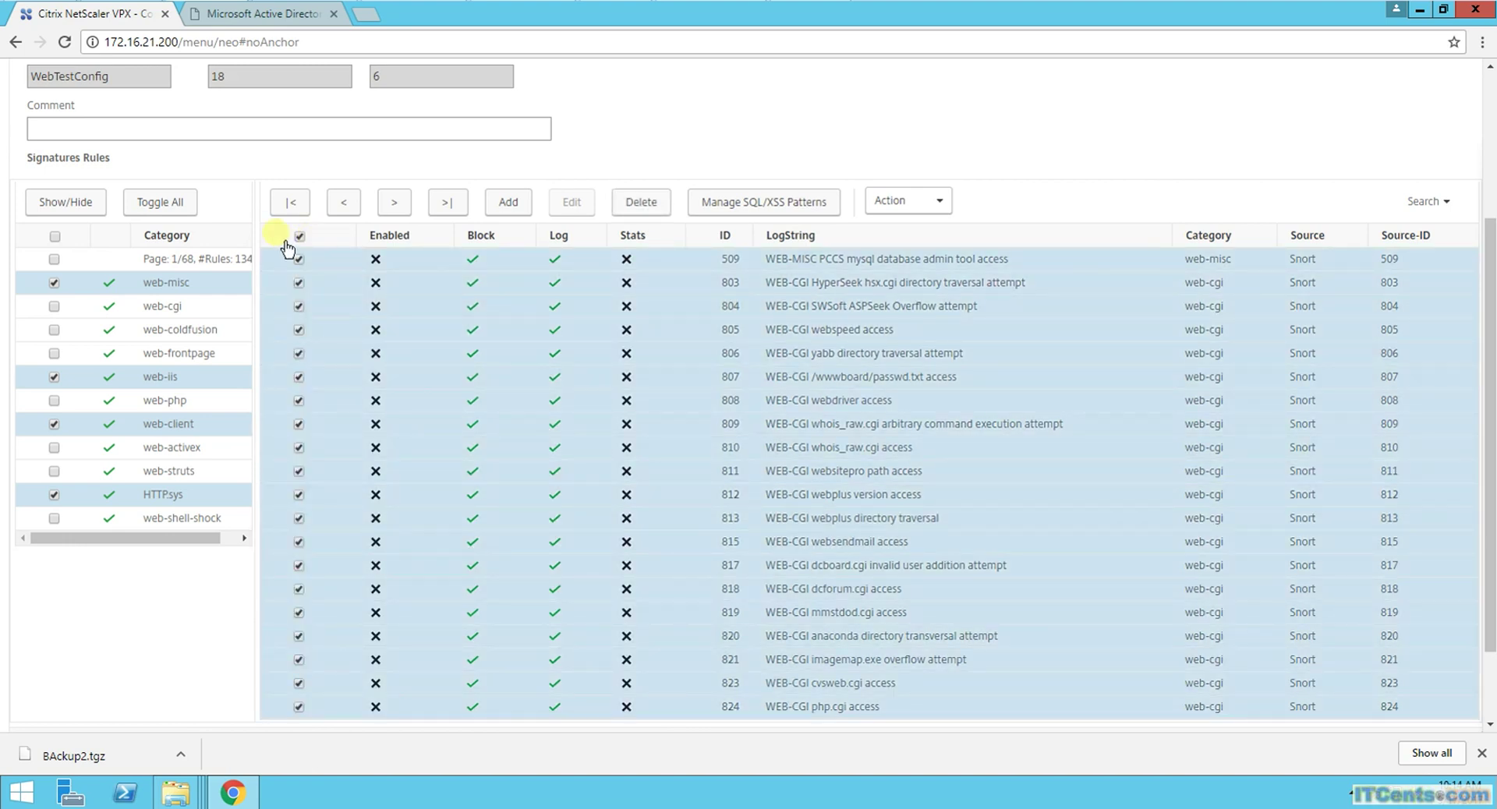
click(945, 207)
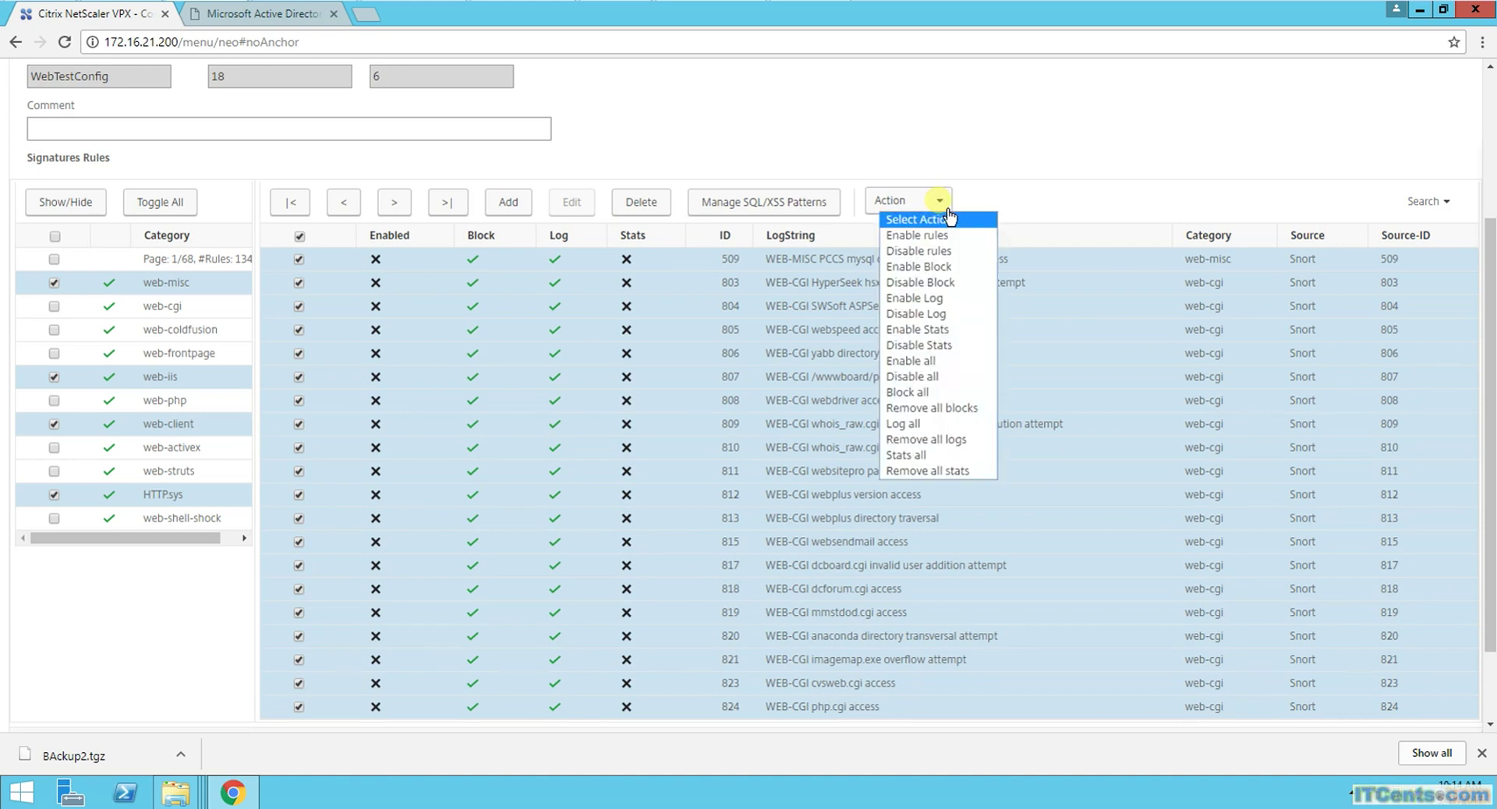
click(931, 236)
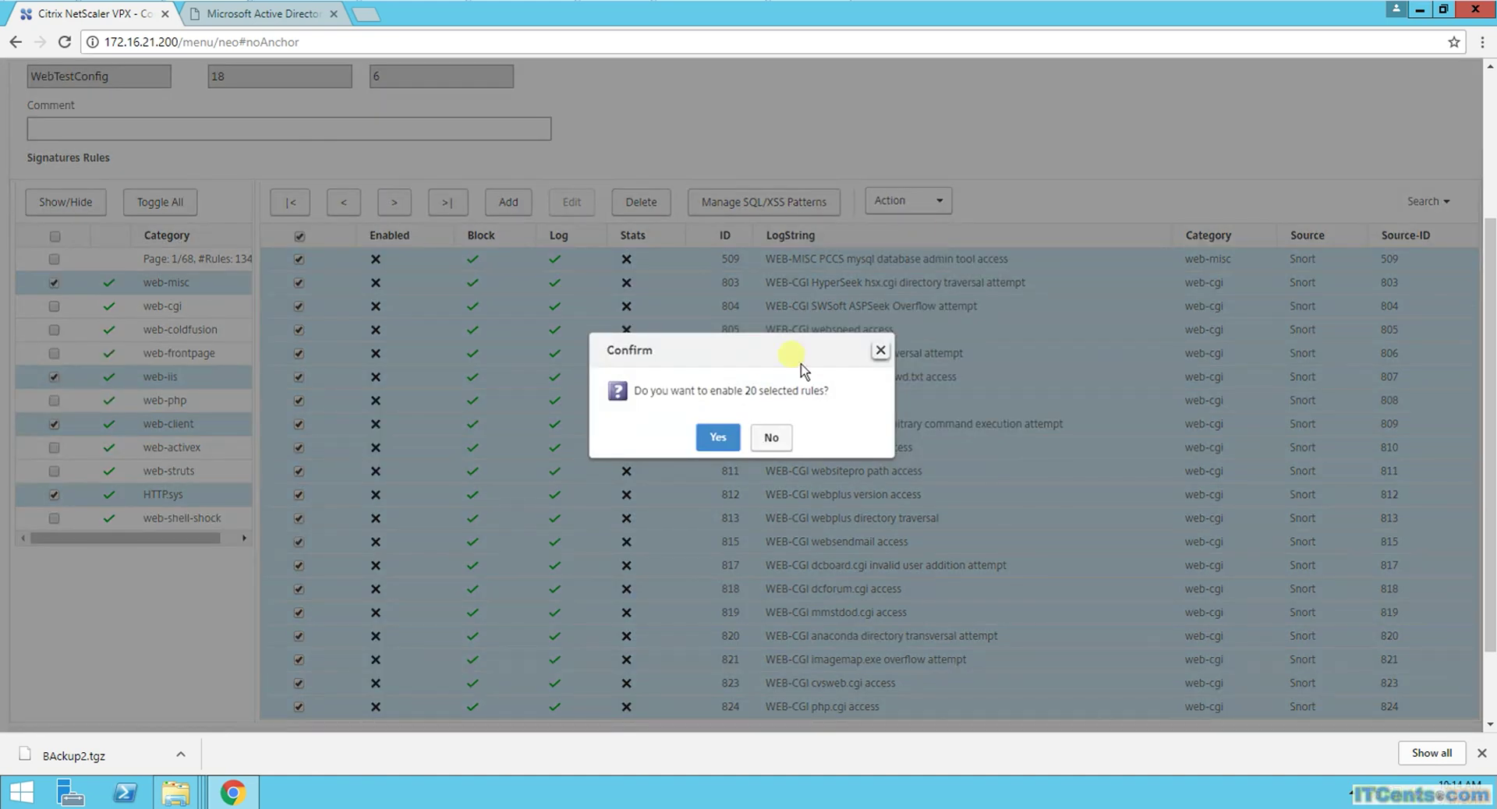
click(741, 446)
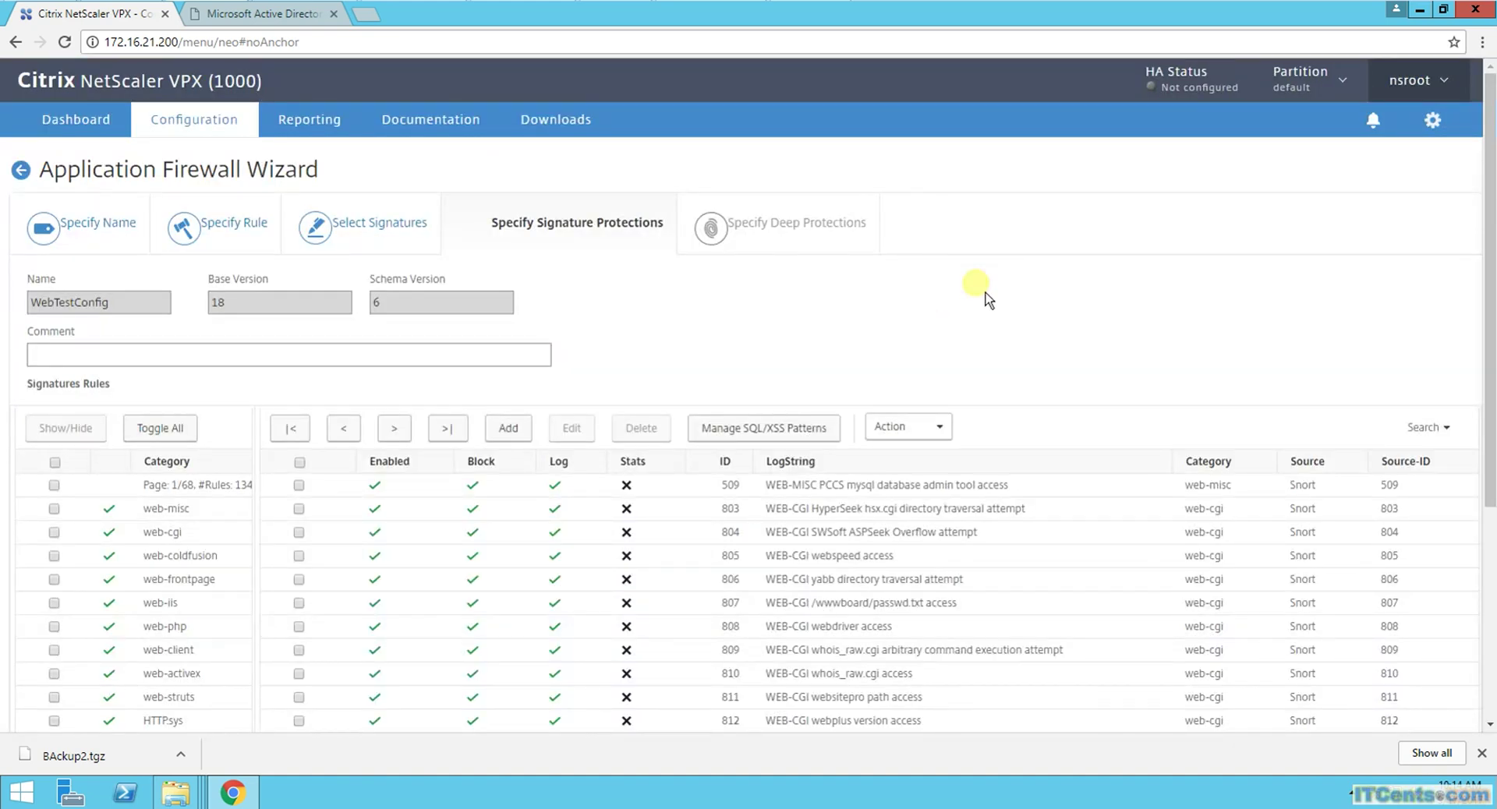
scroll(1088, 339, down, 3)
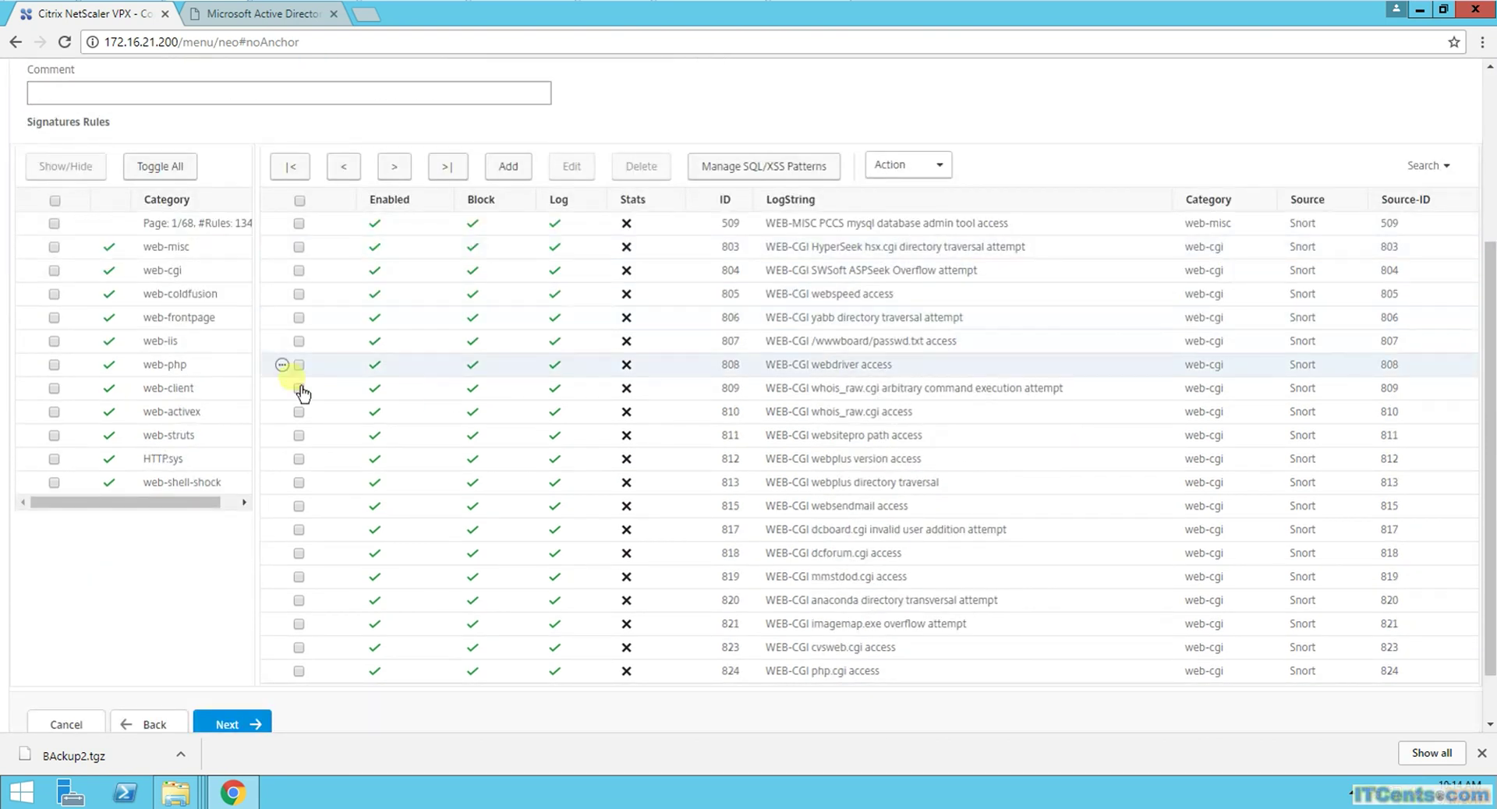
scroll(510, 688, down, 1)
click(241, 663)
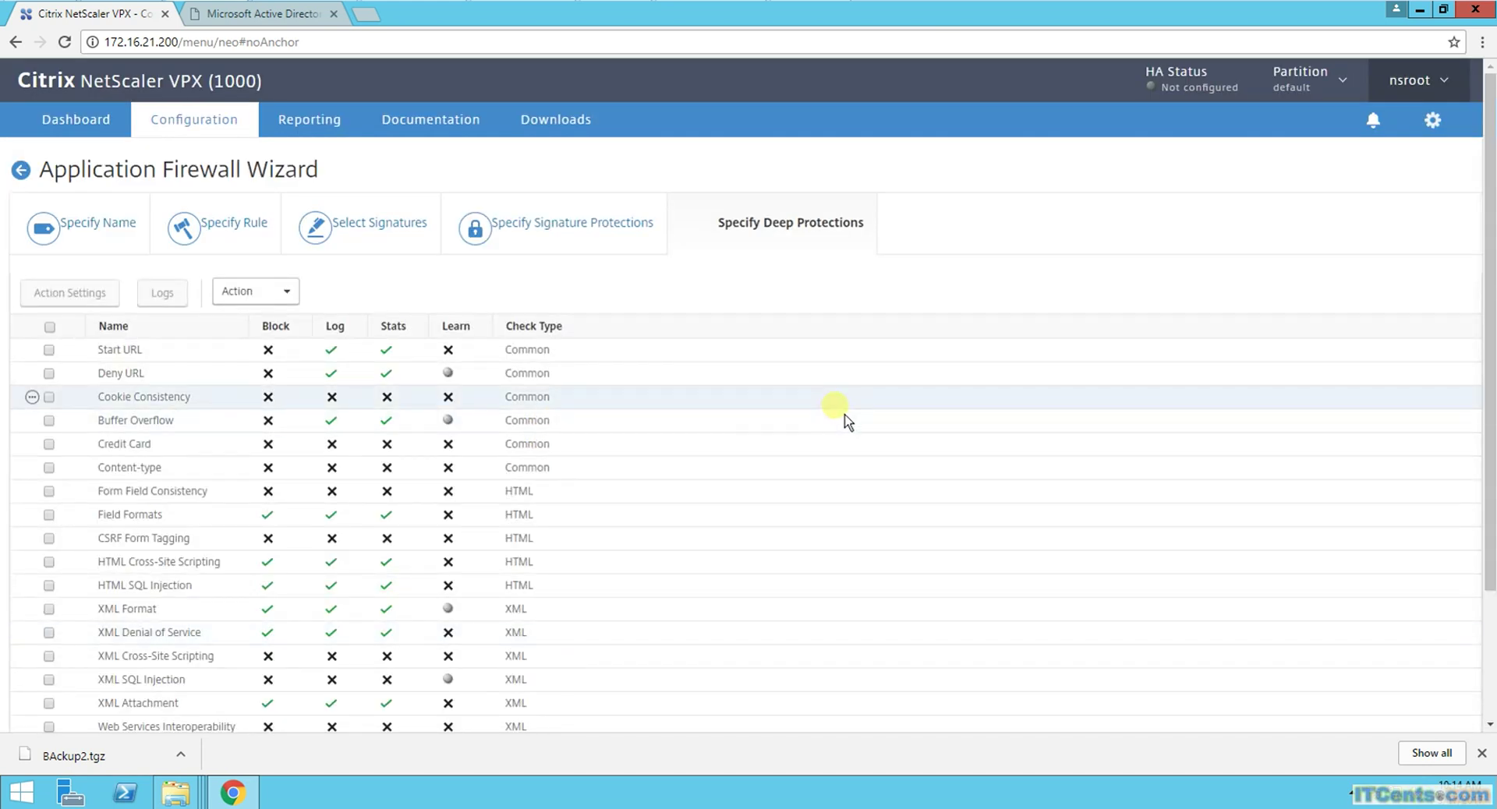
- Turn on learning for the Start URL check
scroll(846, 421, down, 2)
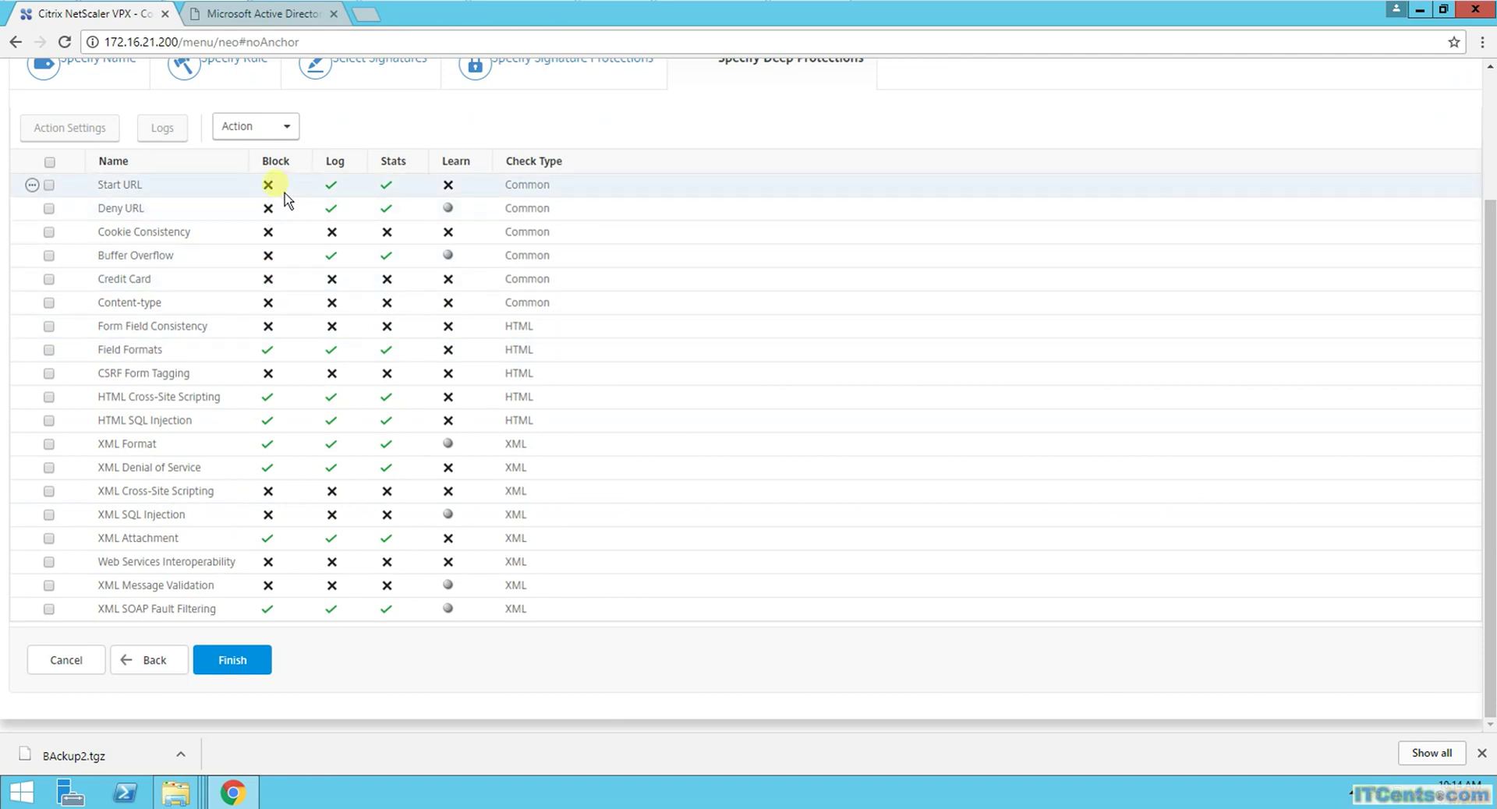
click(49, 185)
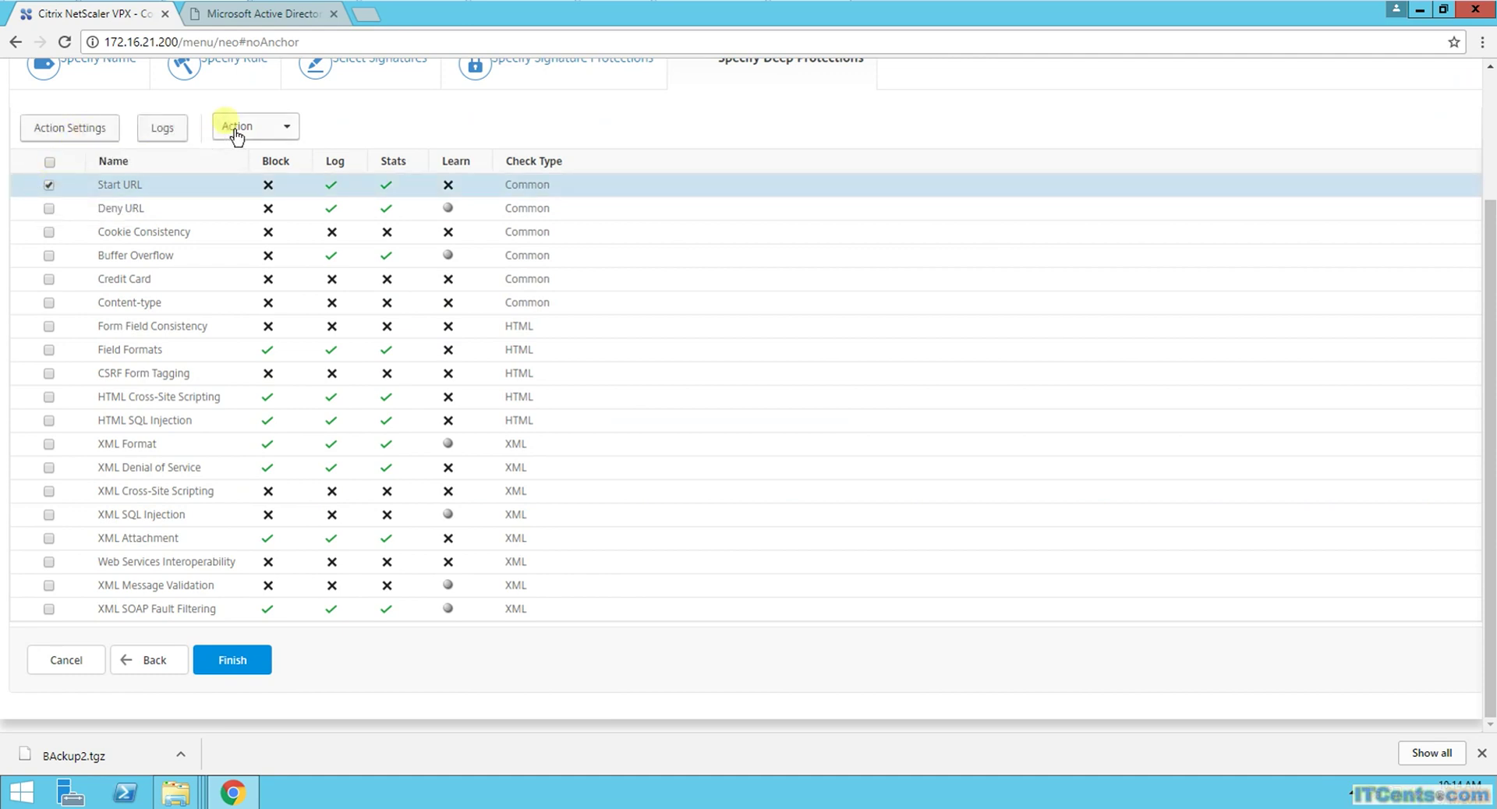
click(290, 133)
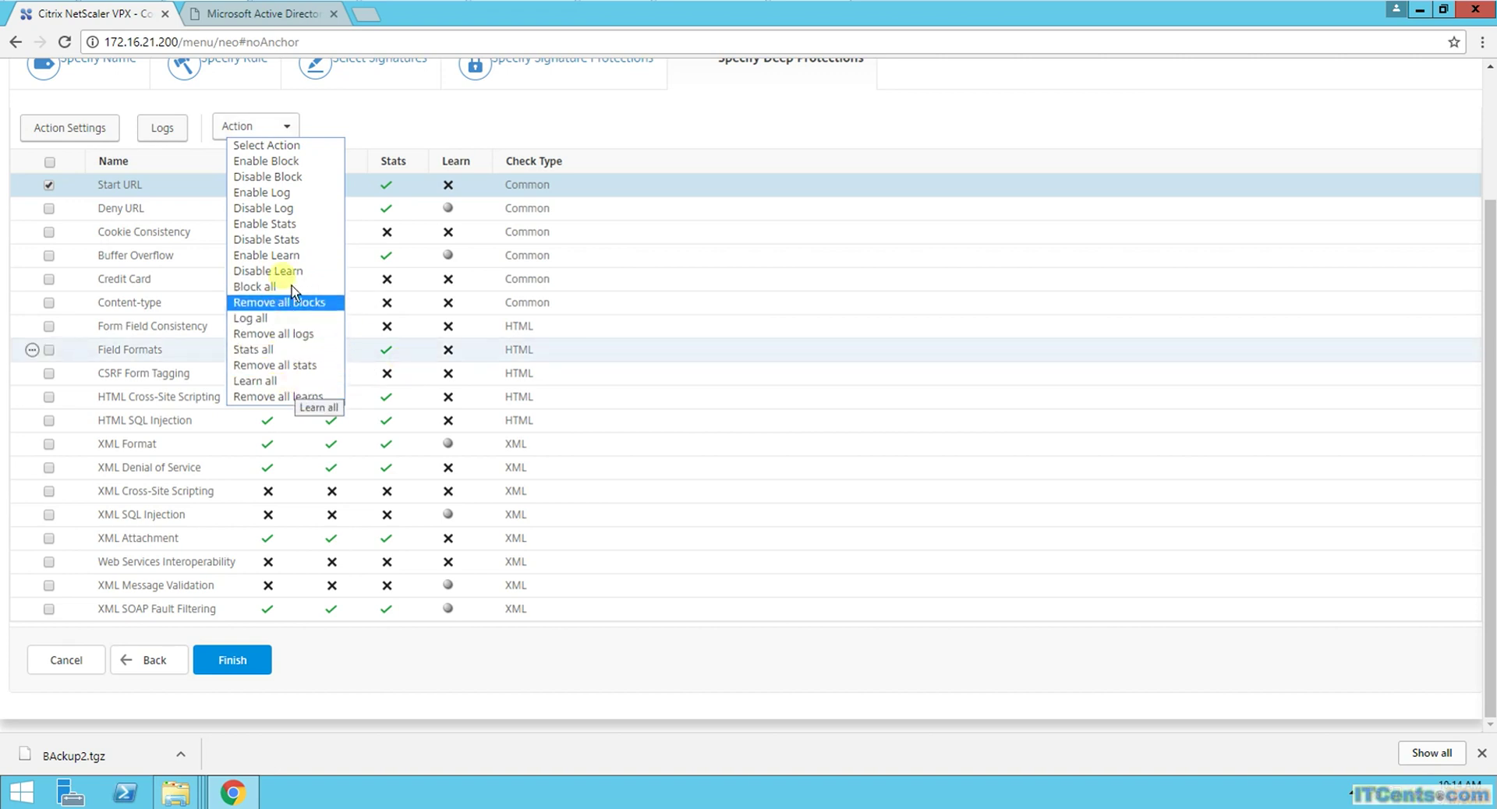
click(287, 256)
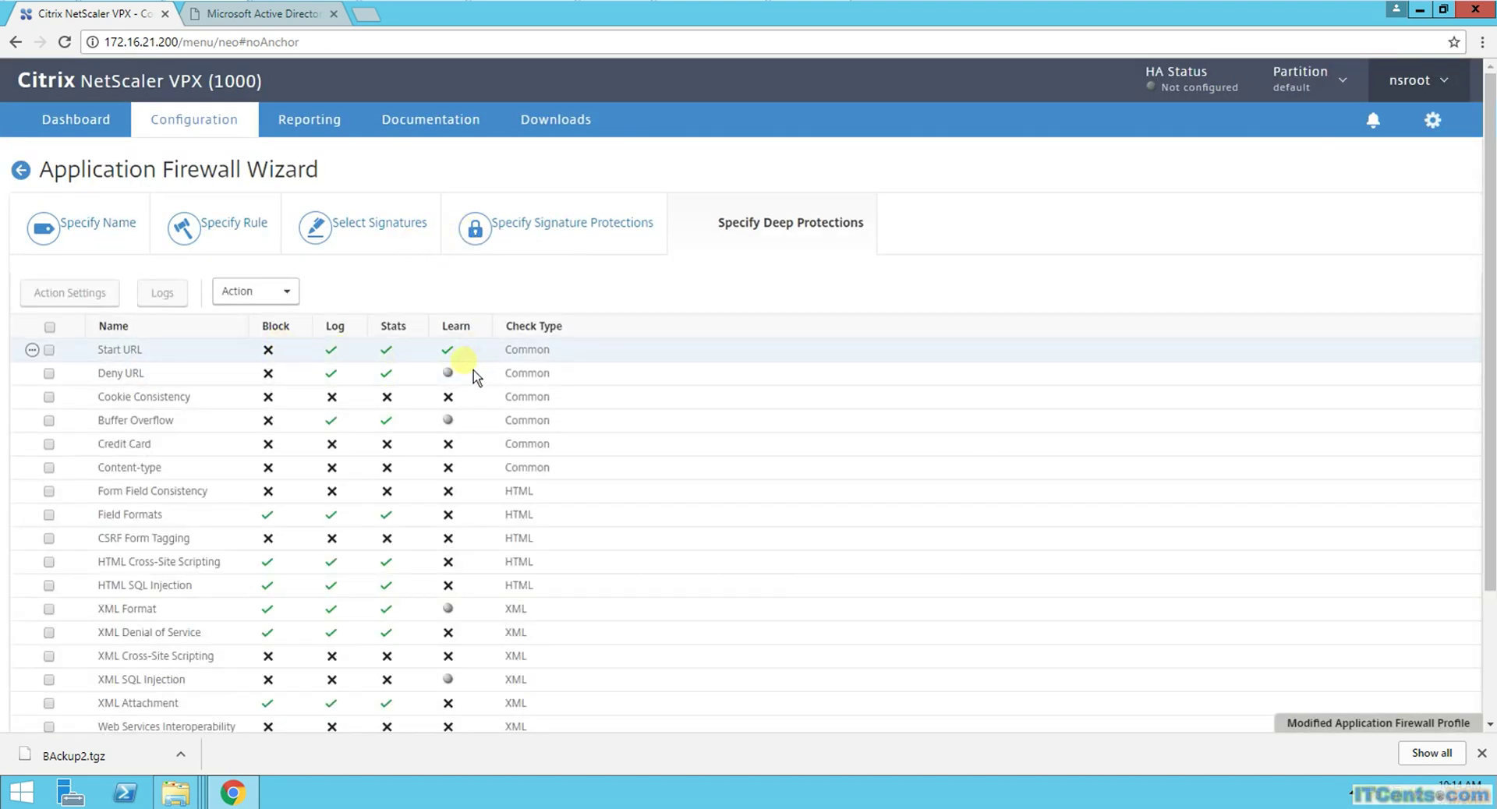
- Enable blocking on Cookie Consistency through XML Message Validation, skipping HTML Cross-Site Scripting
click(48, 396)
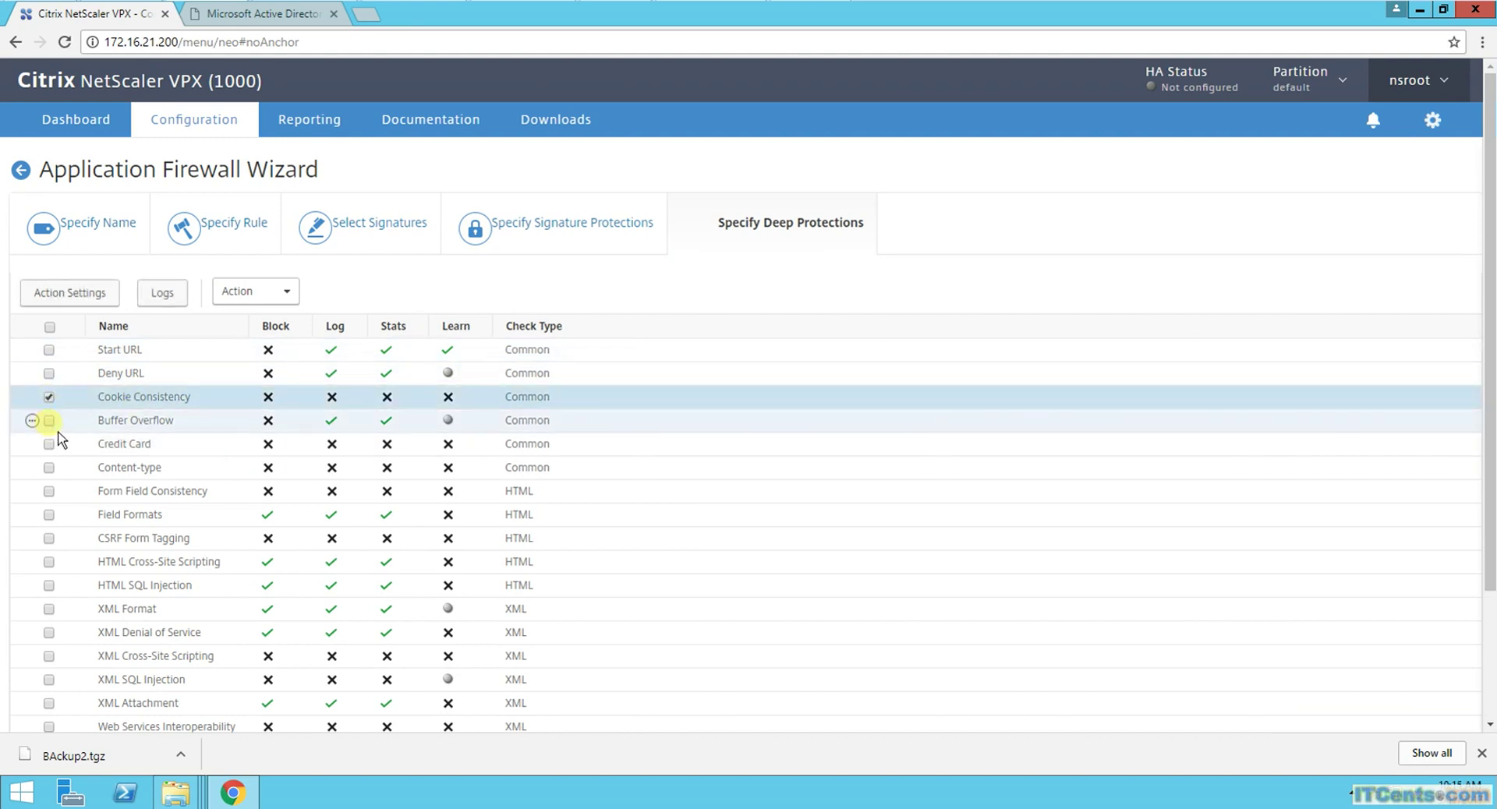
click(48, 420)
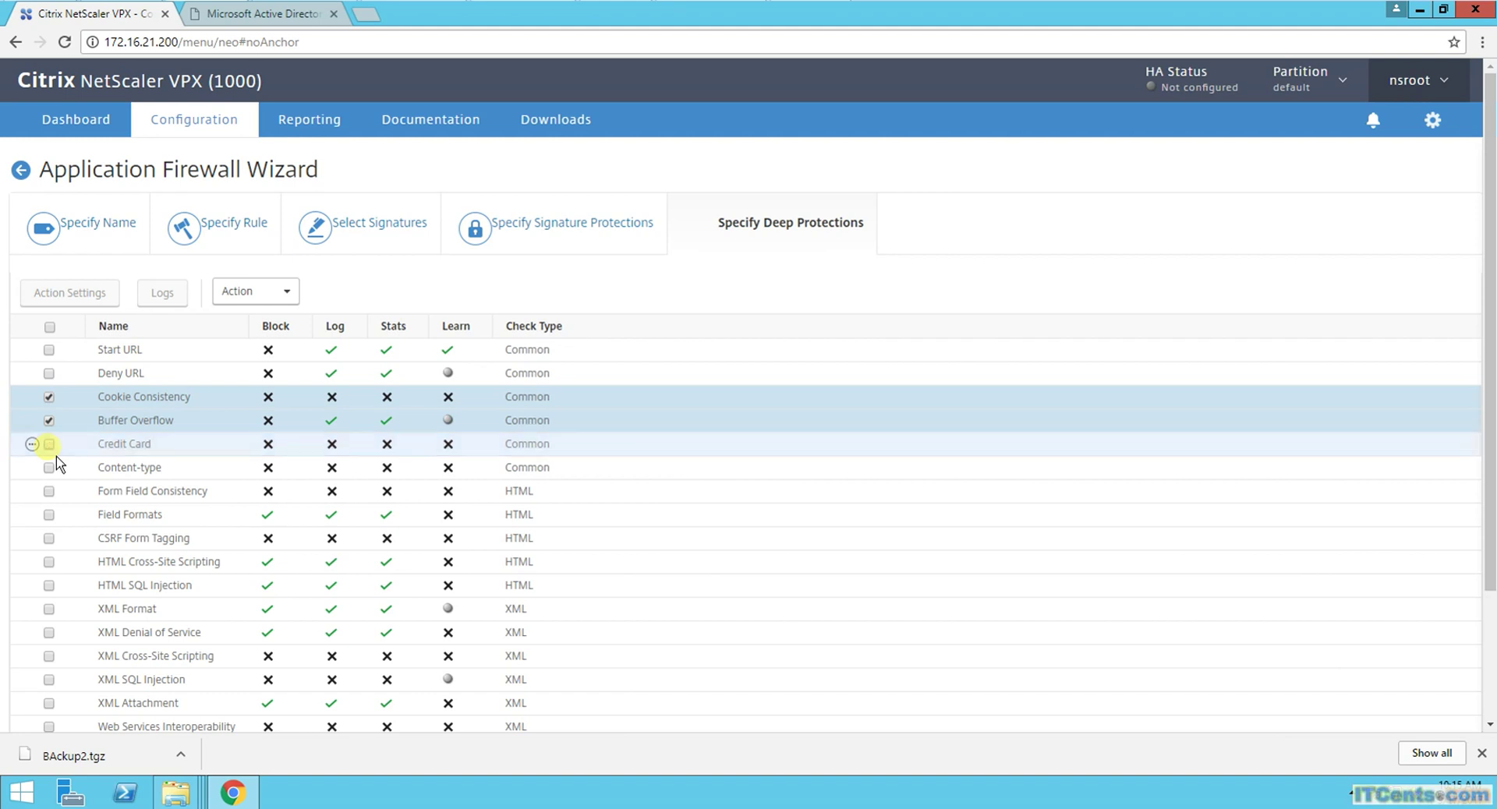
click(50, 446)
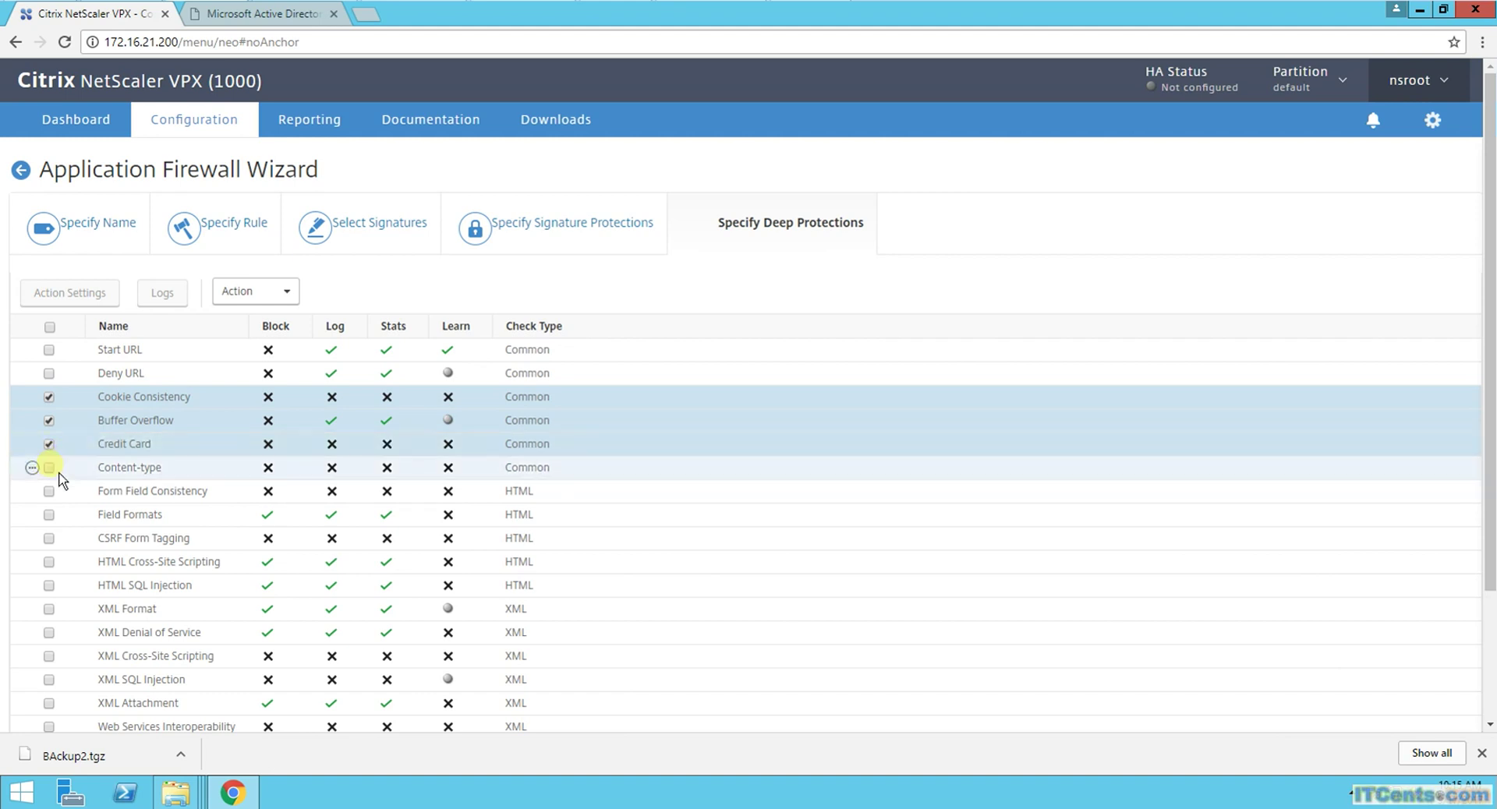
click(49, 468)
click(49, 491)
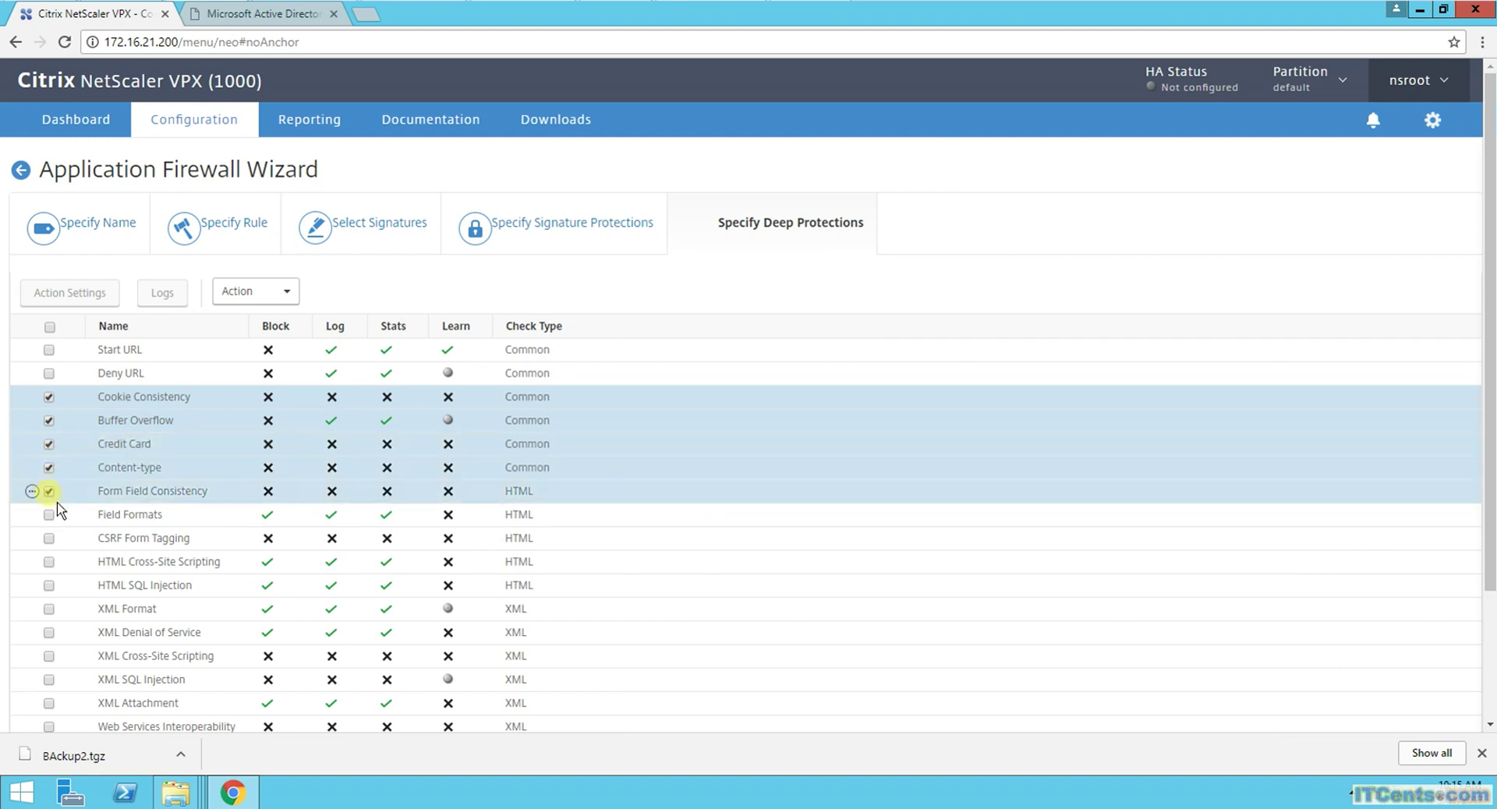
click(49, 538)
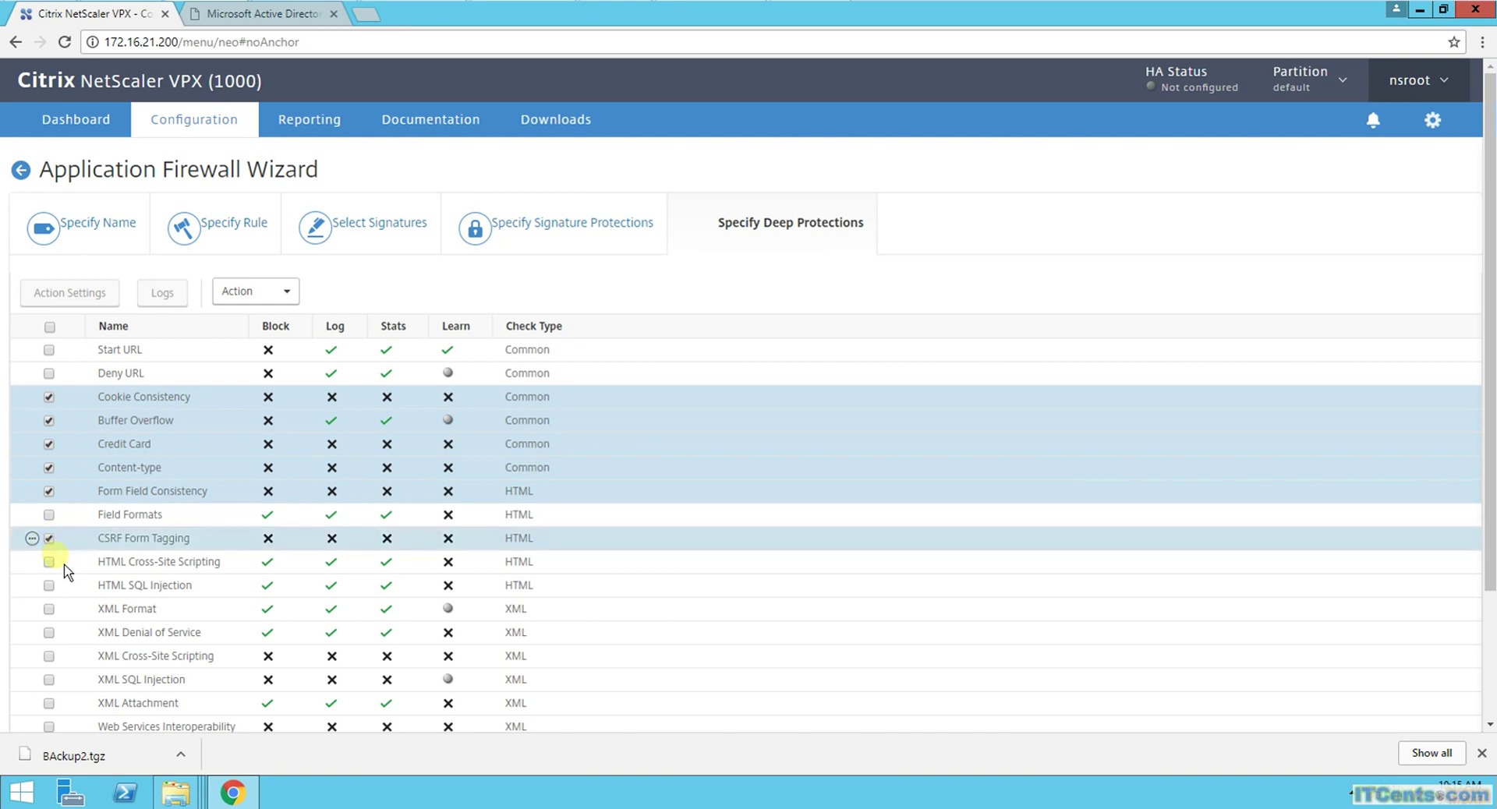
click(49, 562)
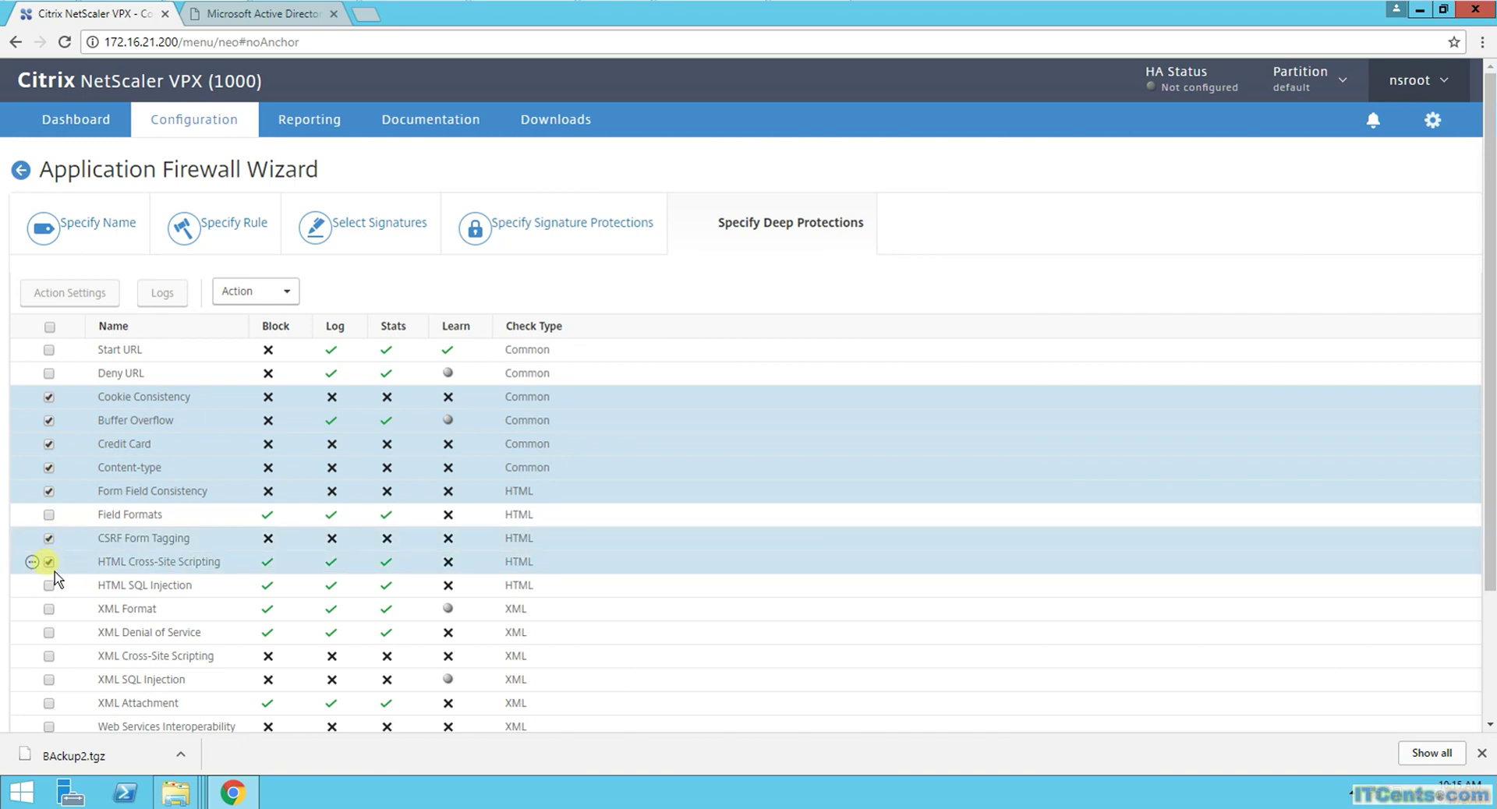
click(49, 562)
click(49, 655)
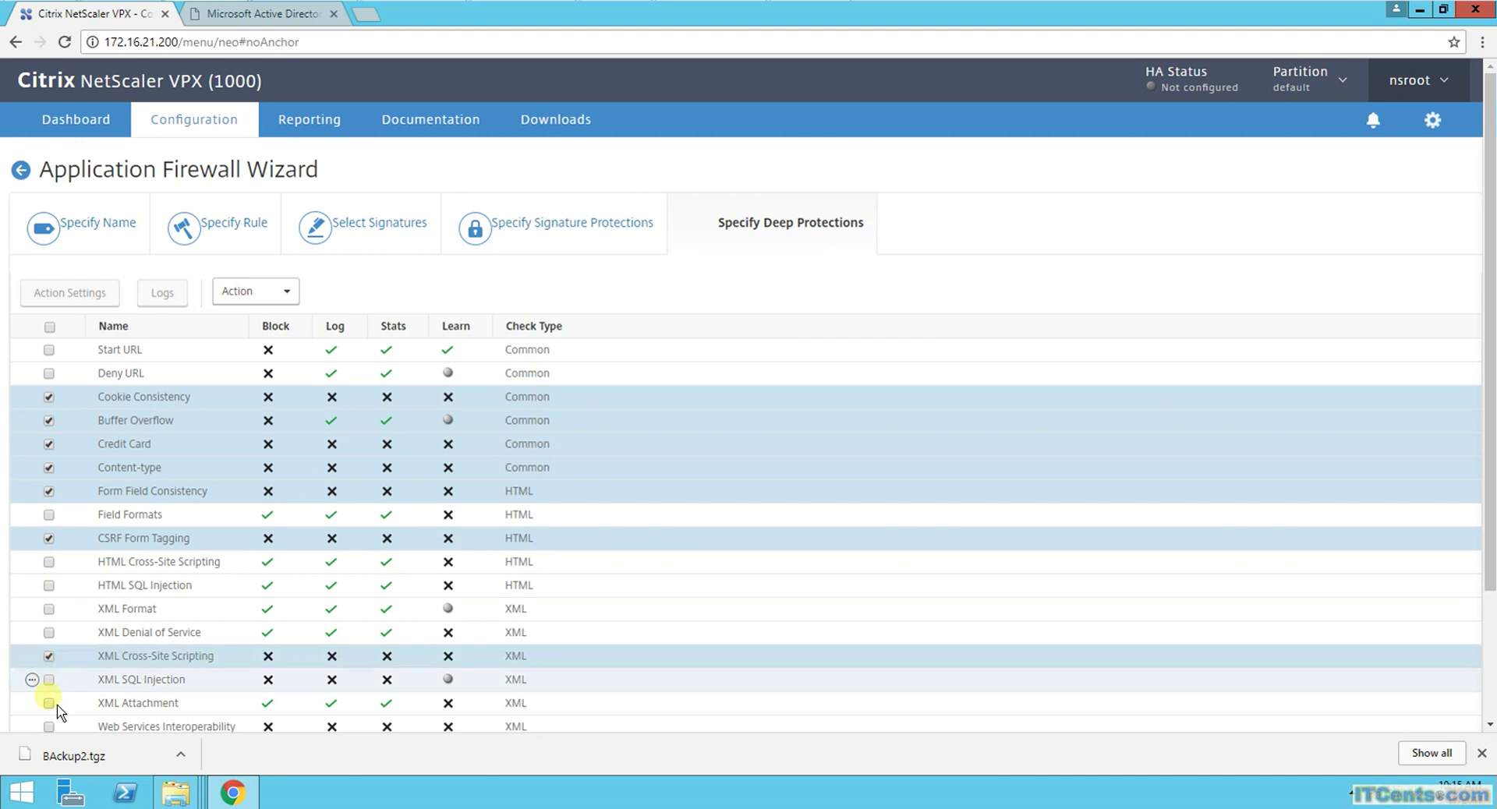
click(49, 679)
scroll(646, 675, down, 3)
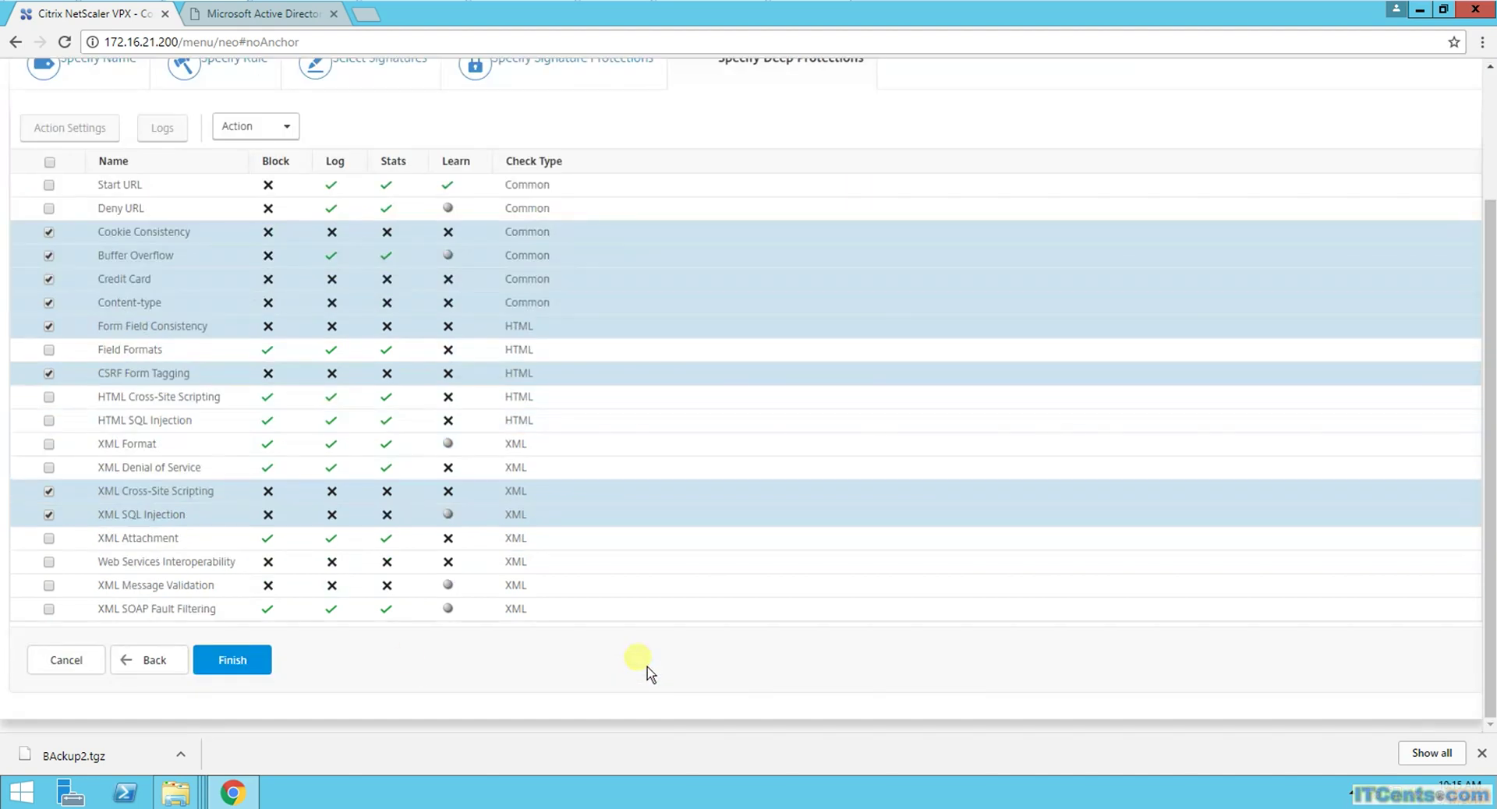
click(50, 562)
click(49, 586)
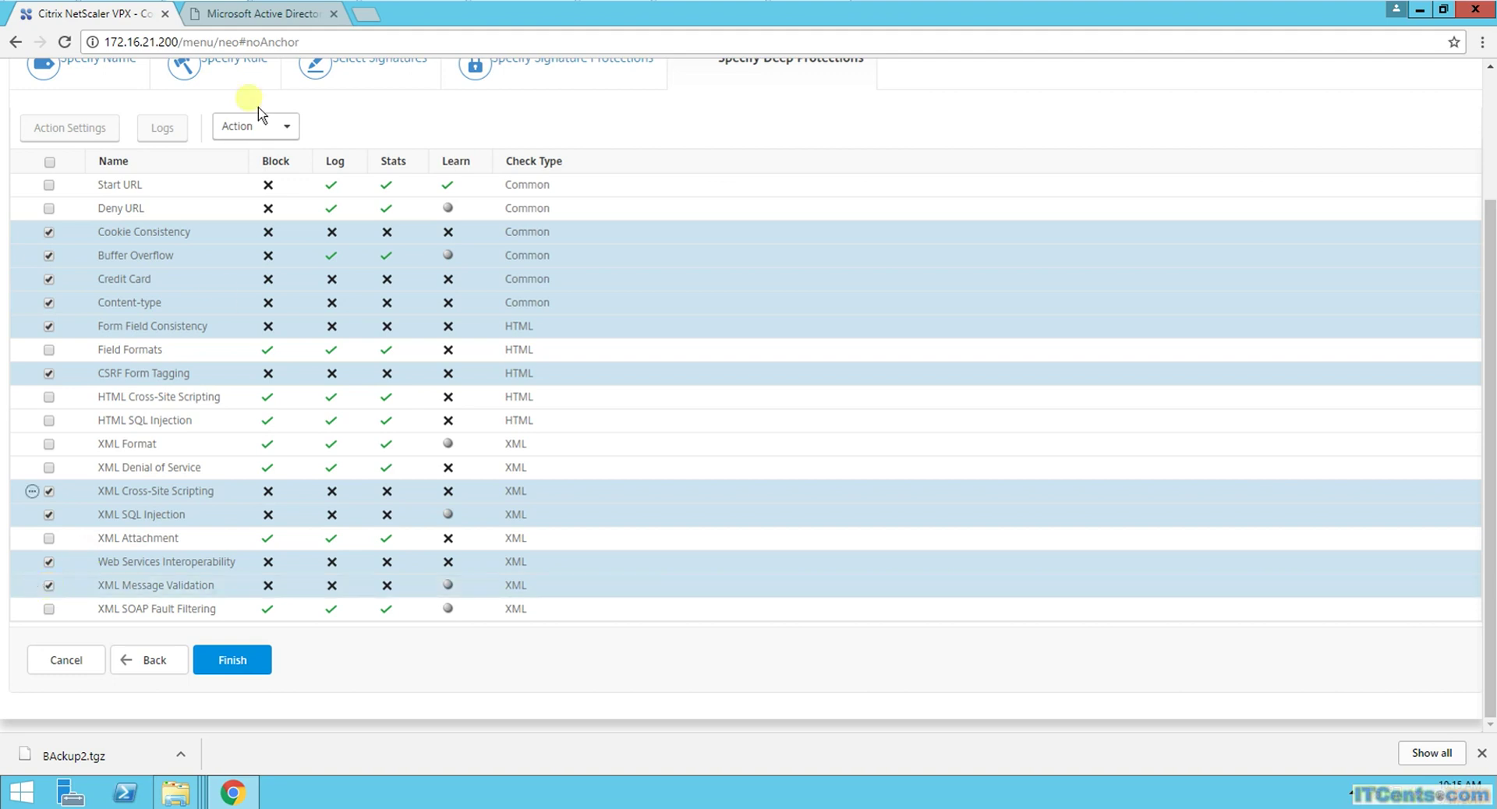
click(288, 141)
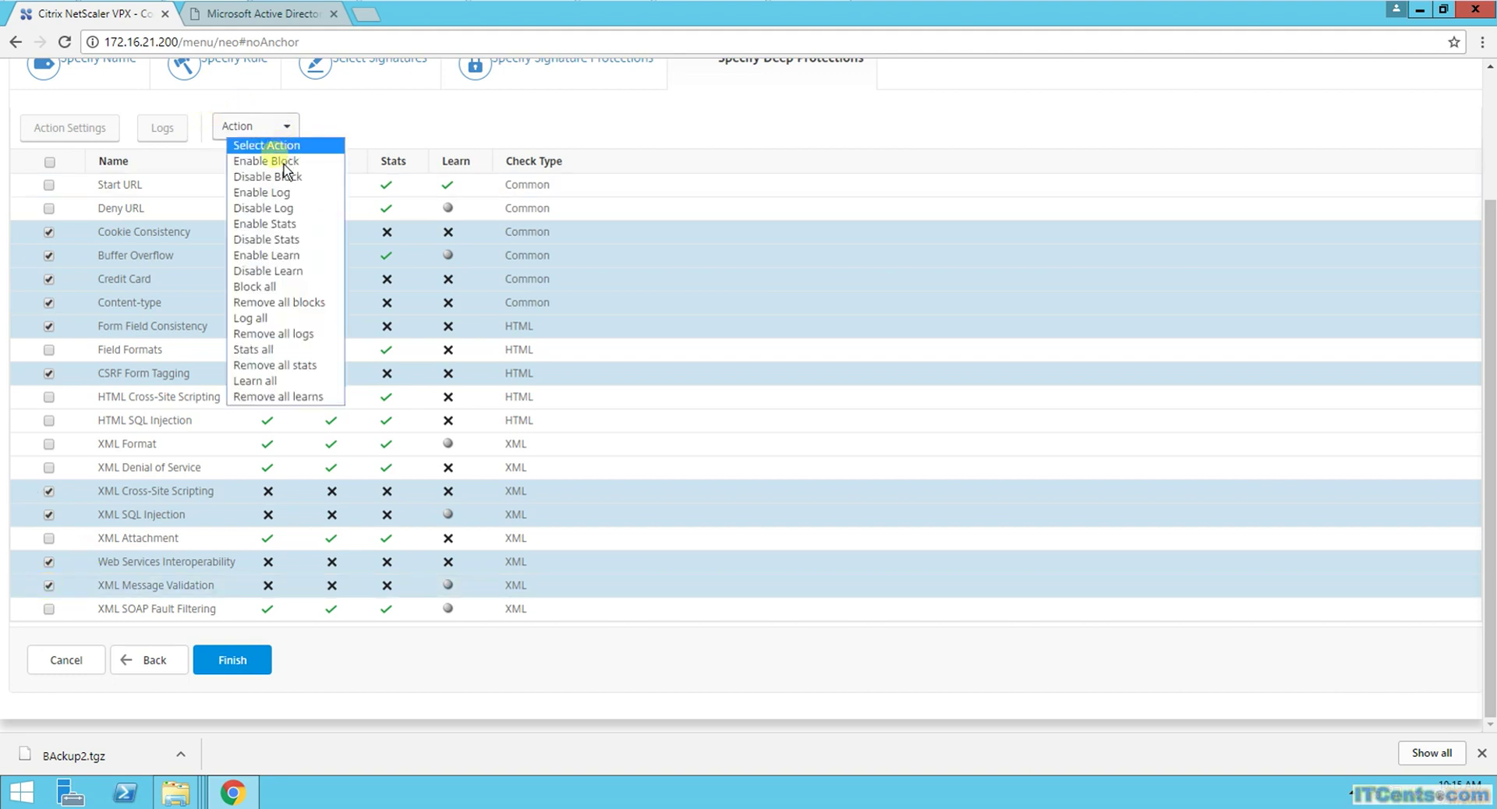
click(273, 164)
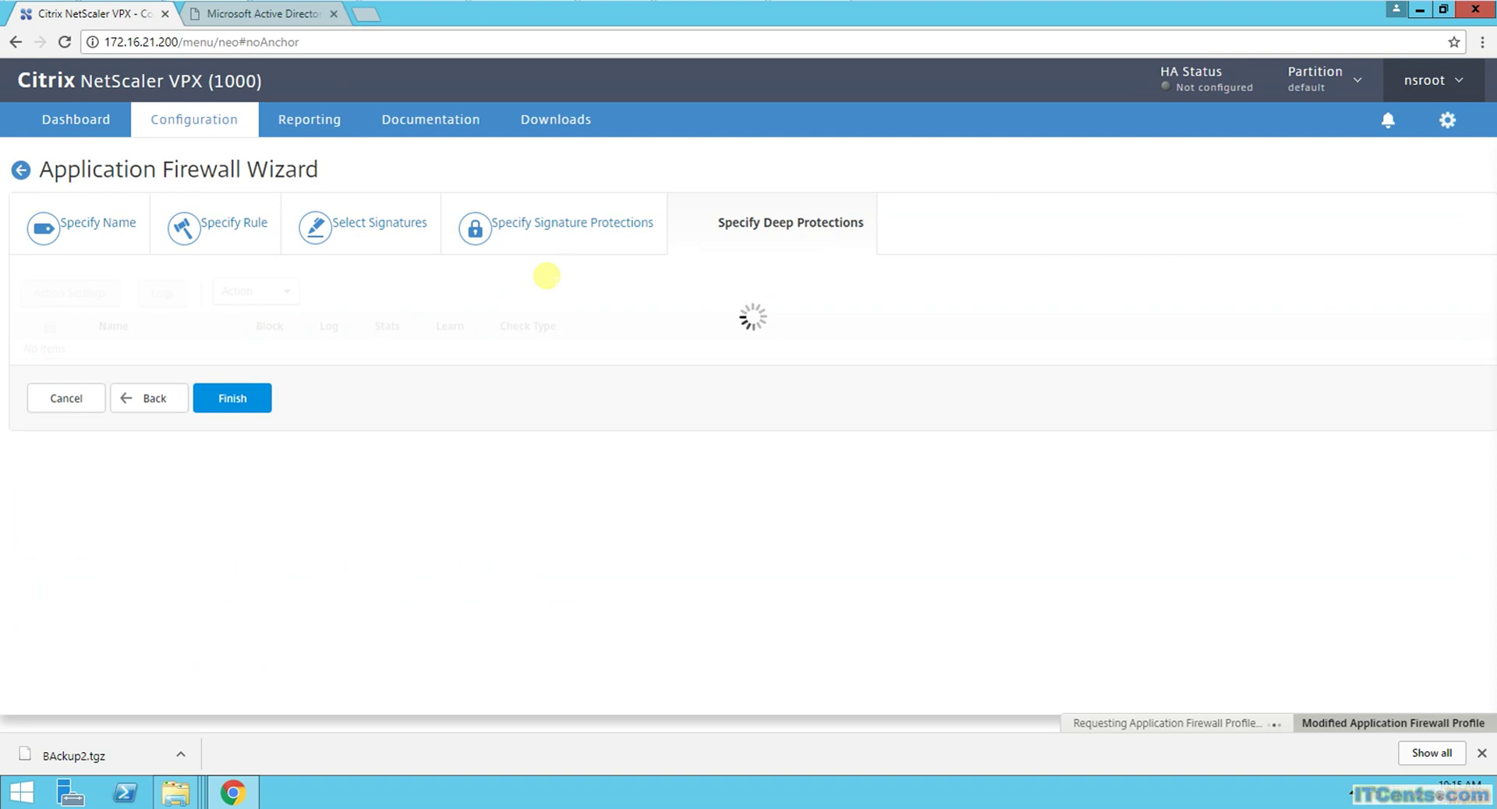
- Finish the wizard so the WebTestConfig policy is applied and bound globally
scroll(1018, 542, down, 2)
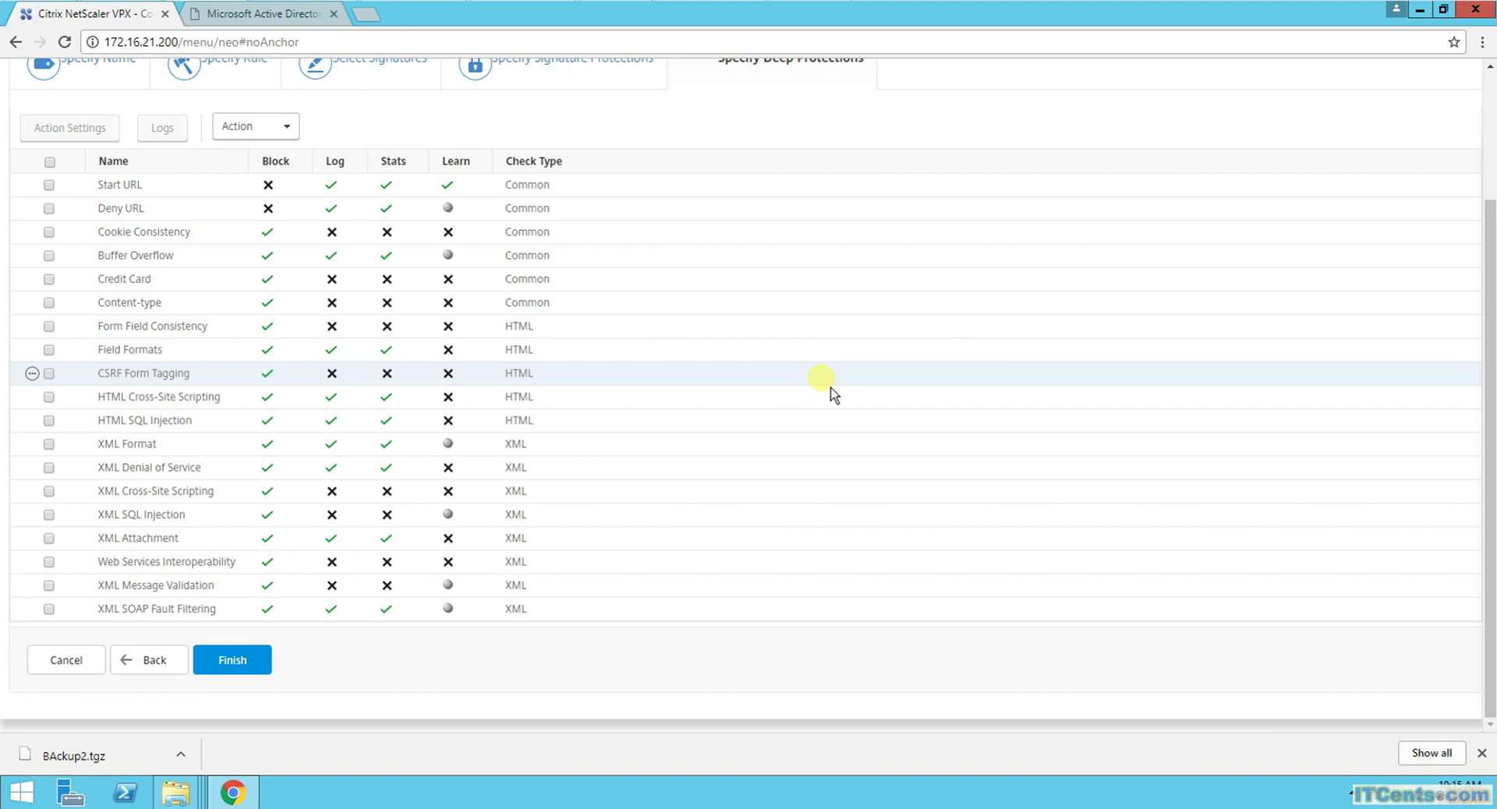
click(243, 668)
click(727, 543)
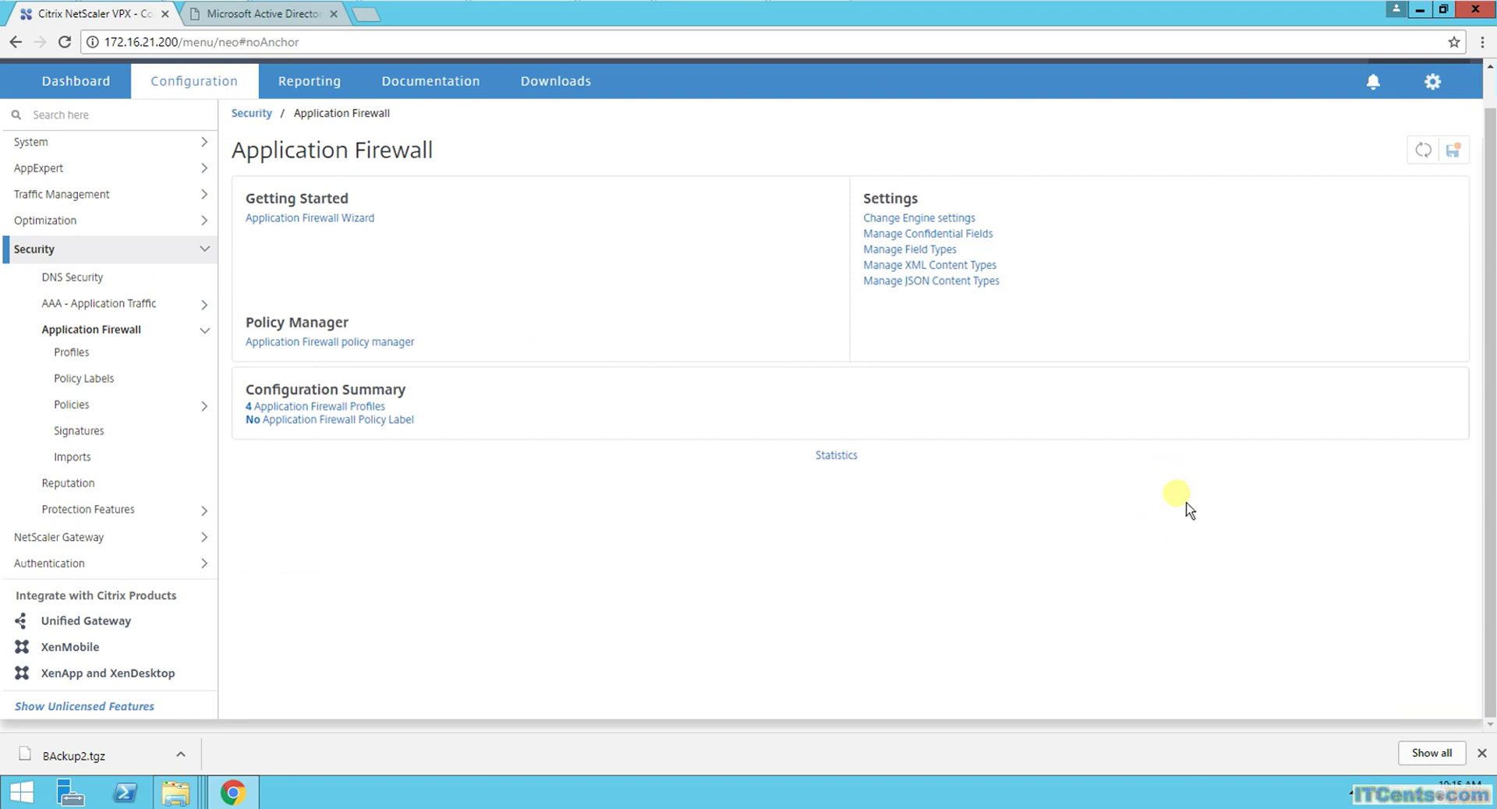
- Browse Application Firewall Profiles and Policies, ending on Signatures listing WebTestConfig
scroll(1186, 509, up, 1)
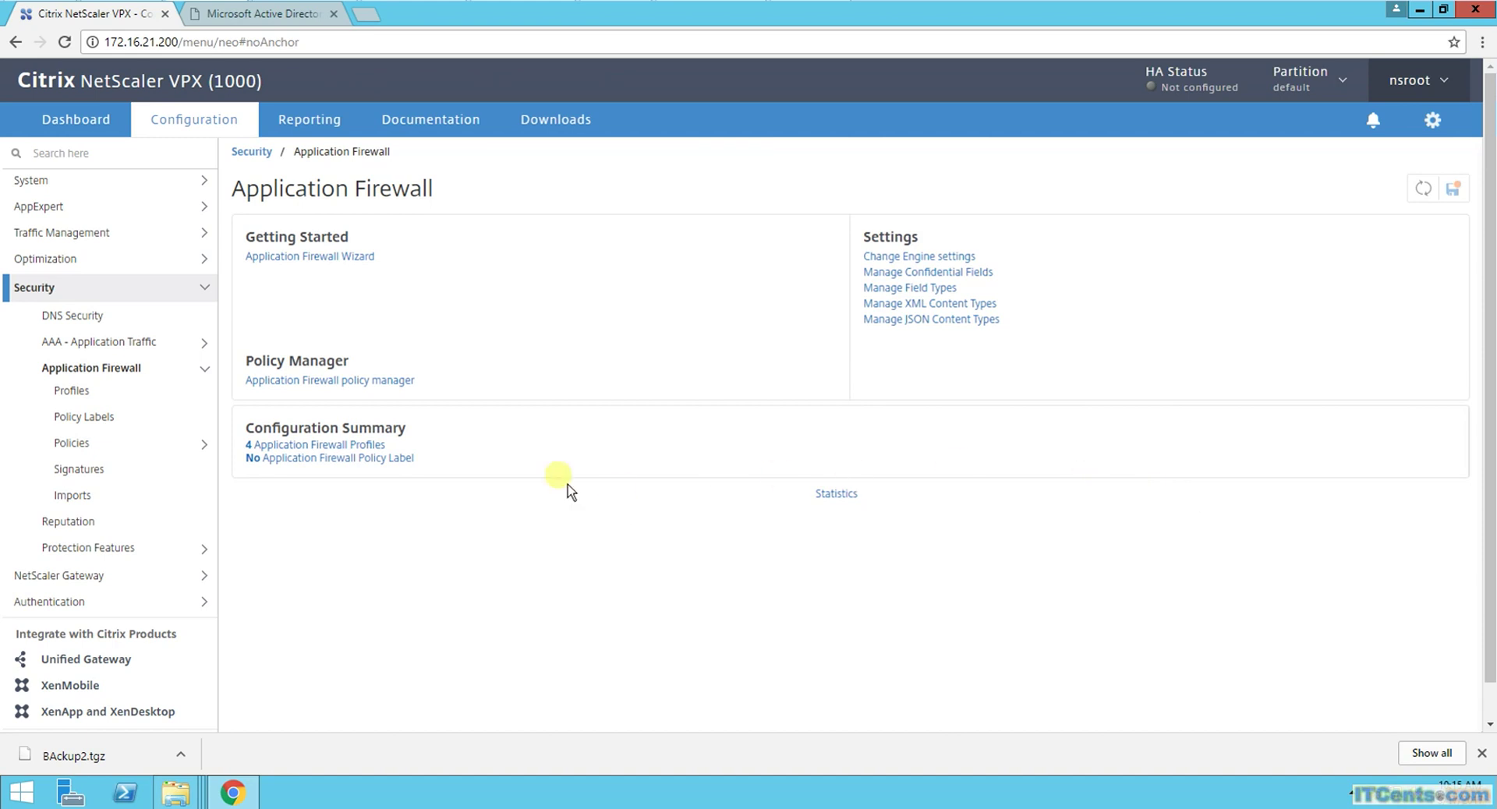
click(70, 391)
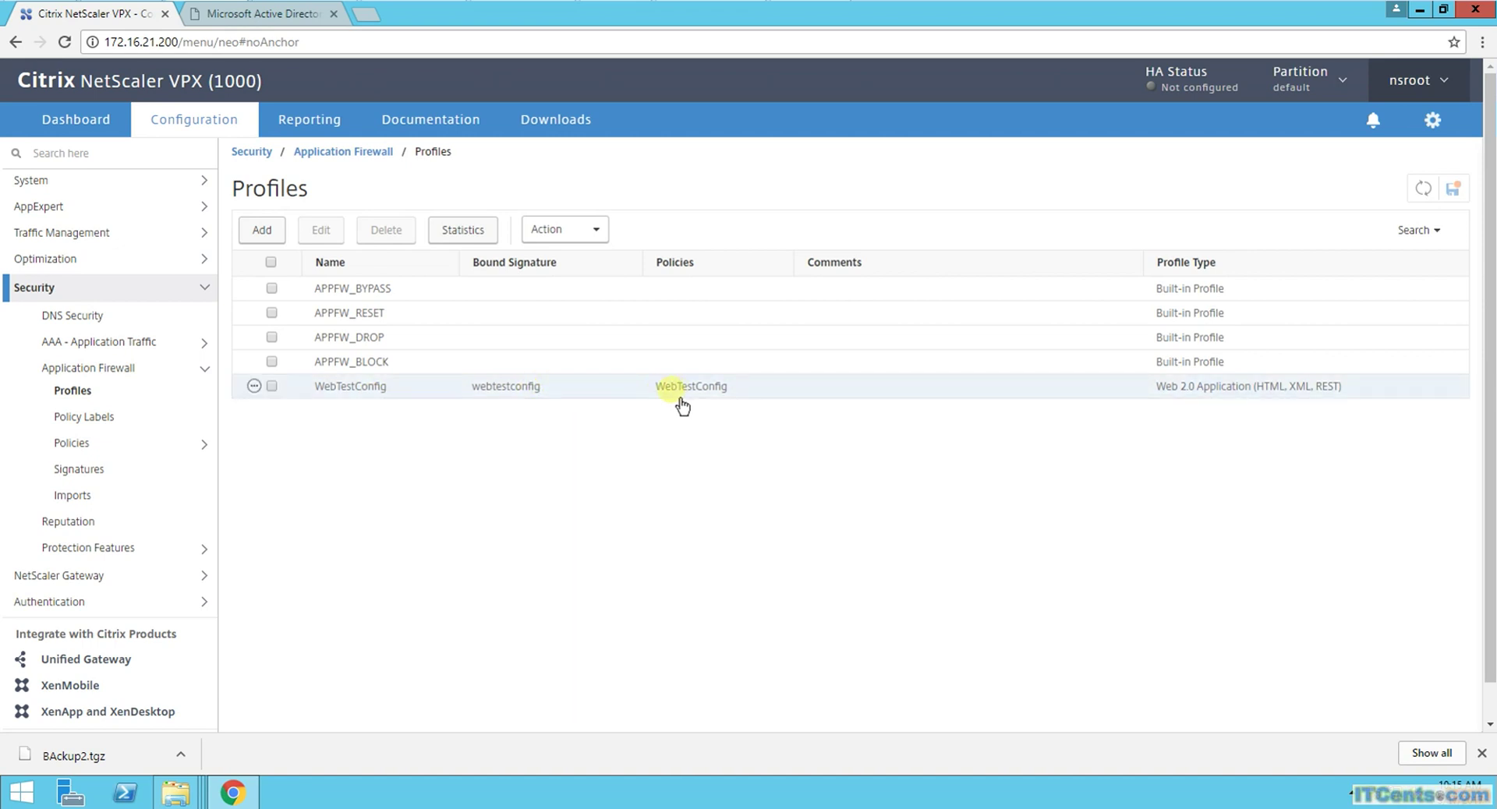
click(68, 444)
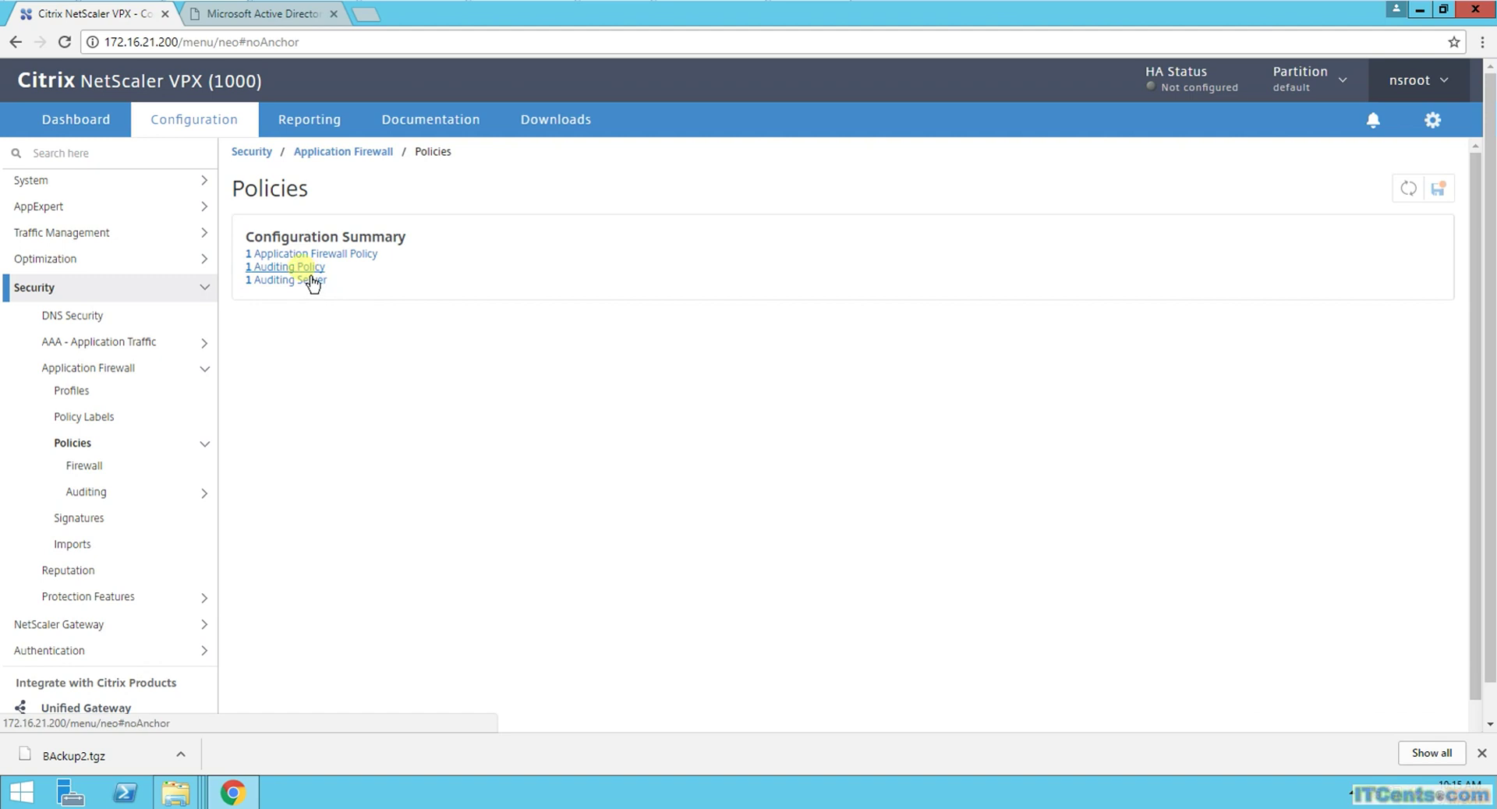
click(335, 254)
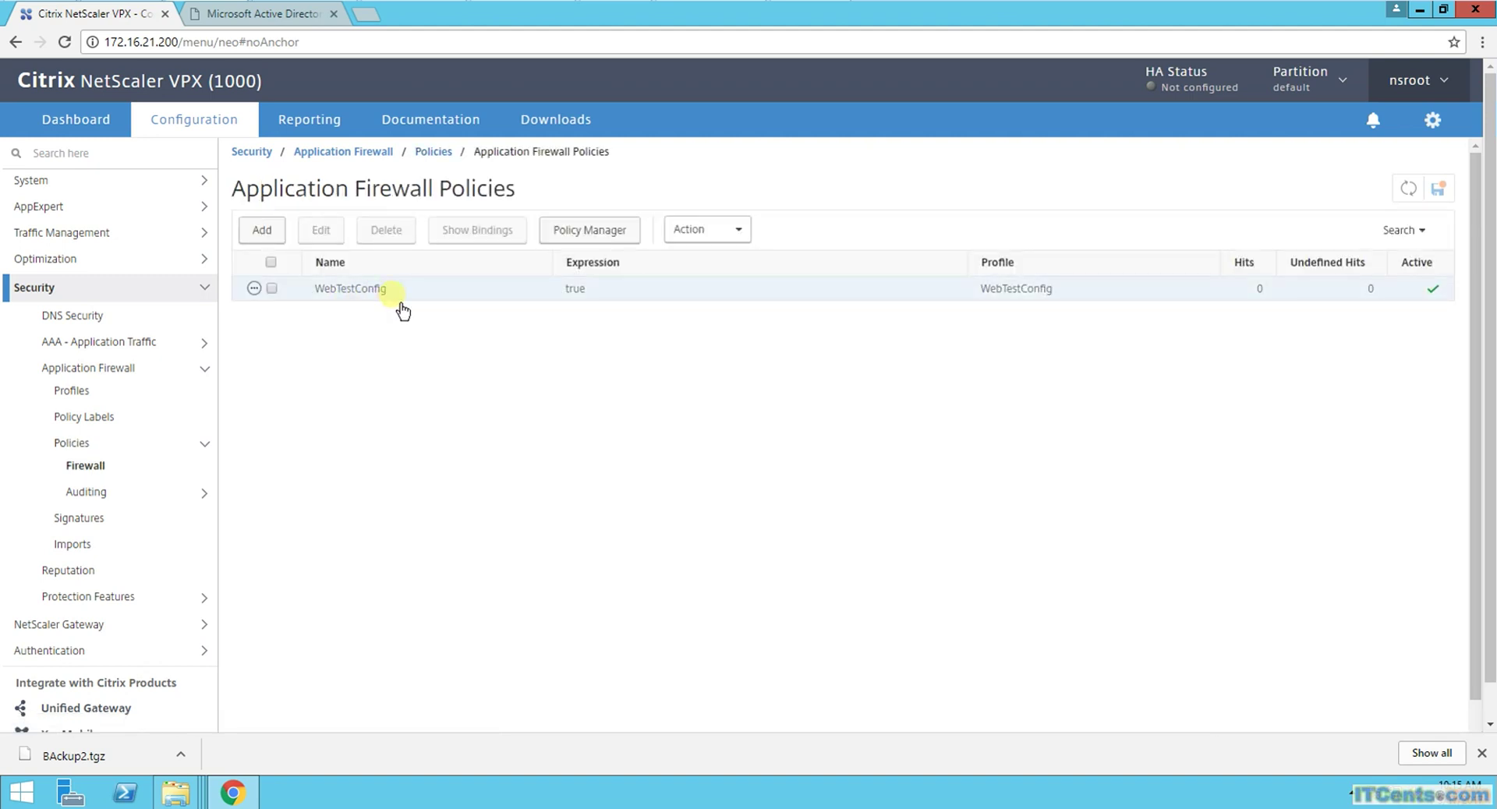
click(81, 518)
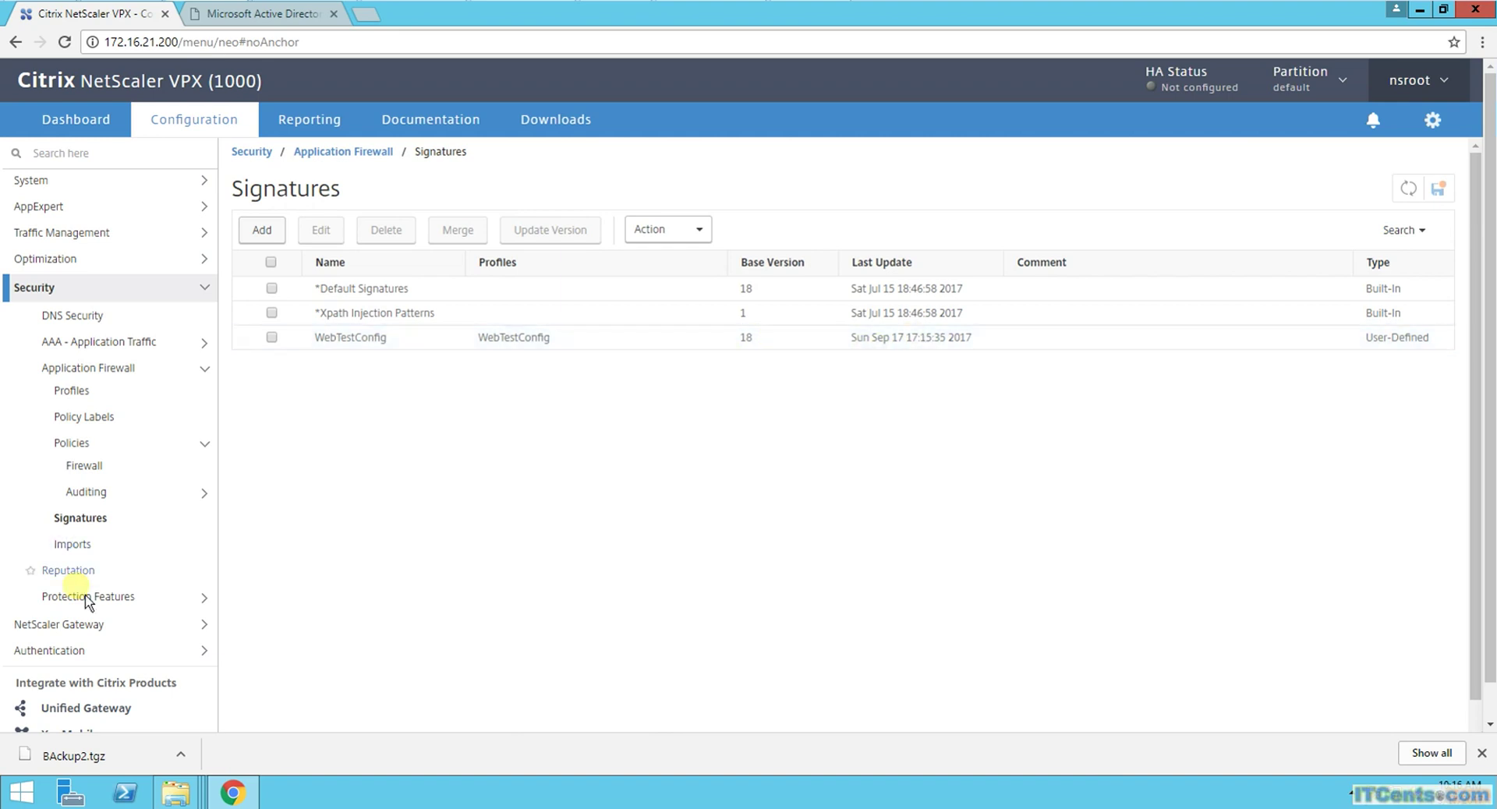
click(81, 518)
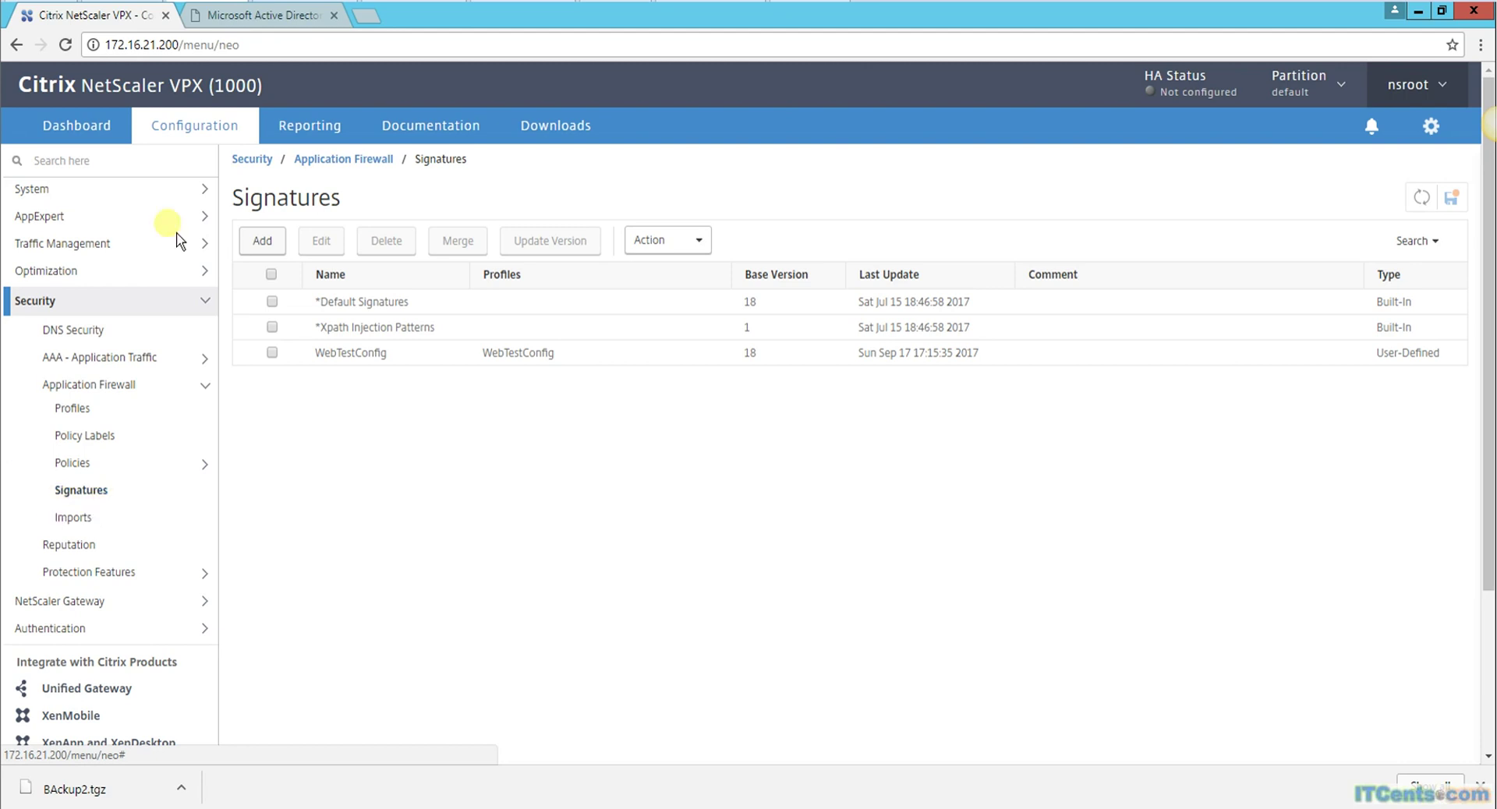
- Go to Traffic Management > Load Balancing > Virtual Servers and open VS-HTTP
click(160, 304)
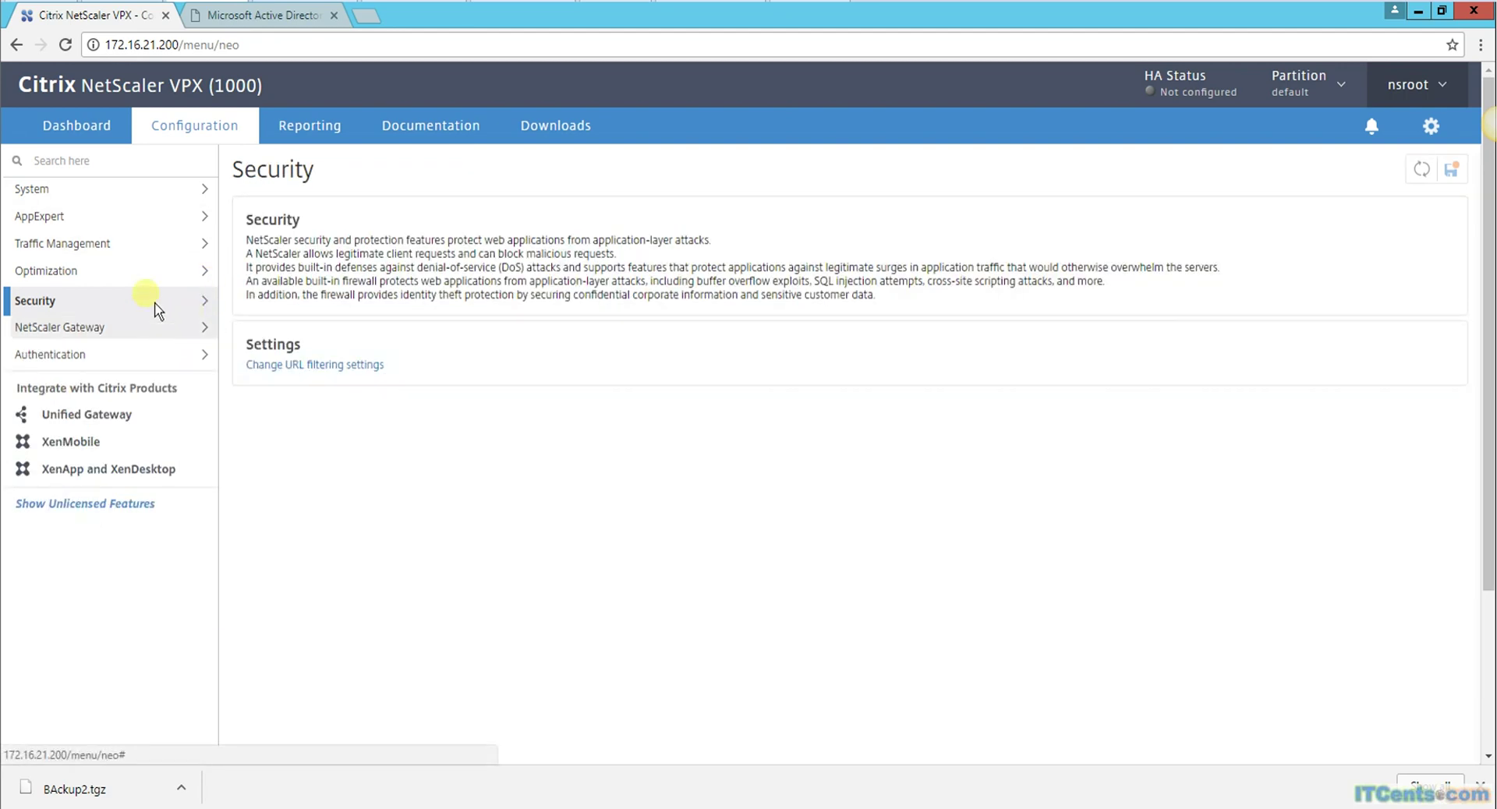
click(206, 244)
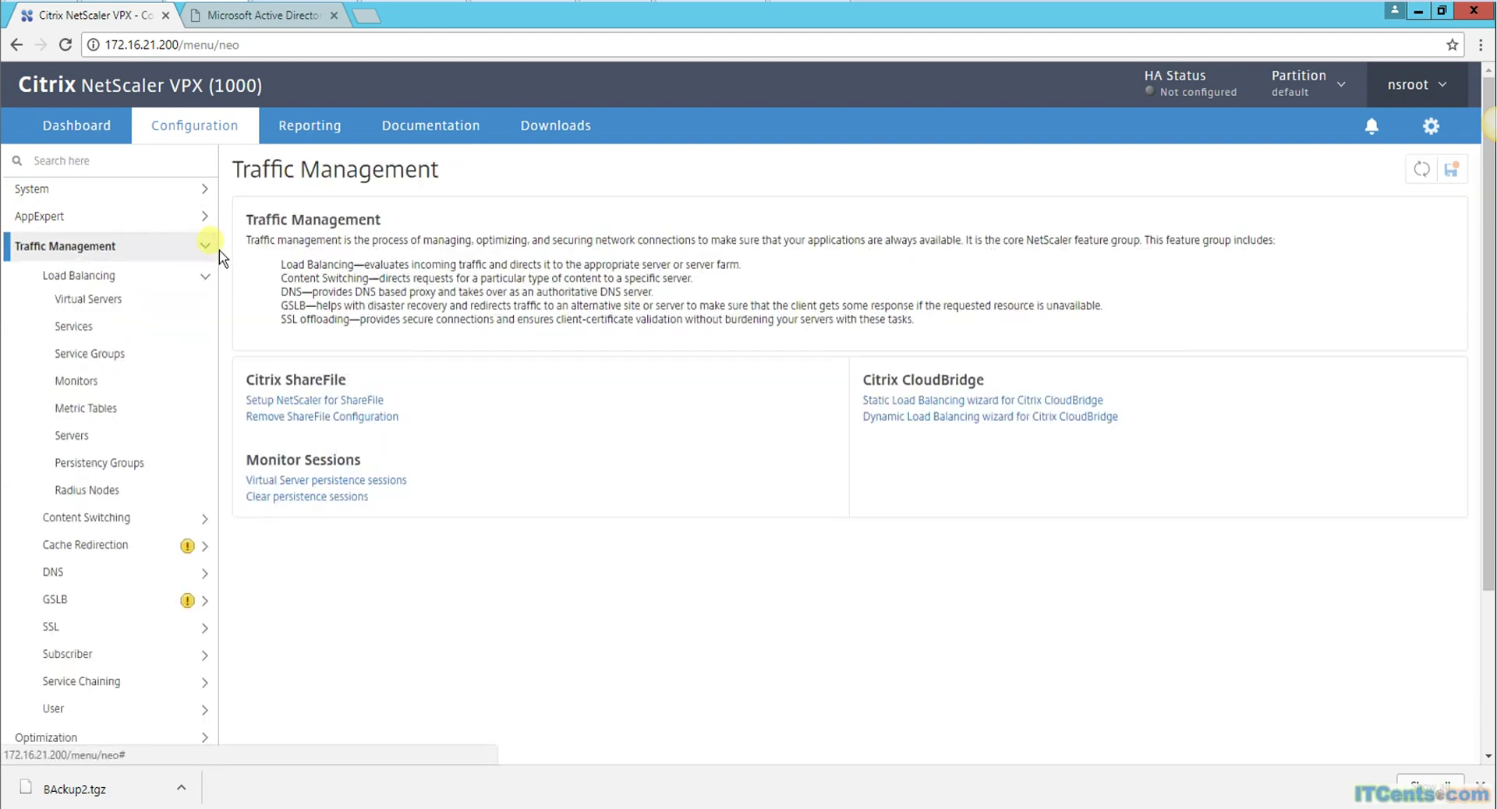
click(100, 301)
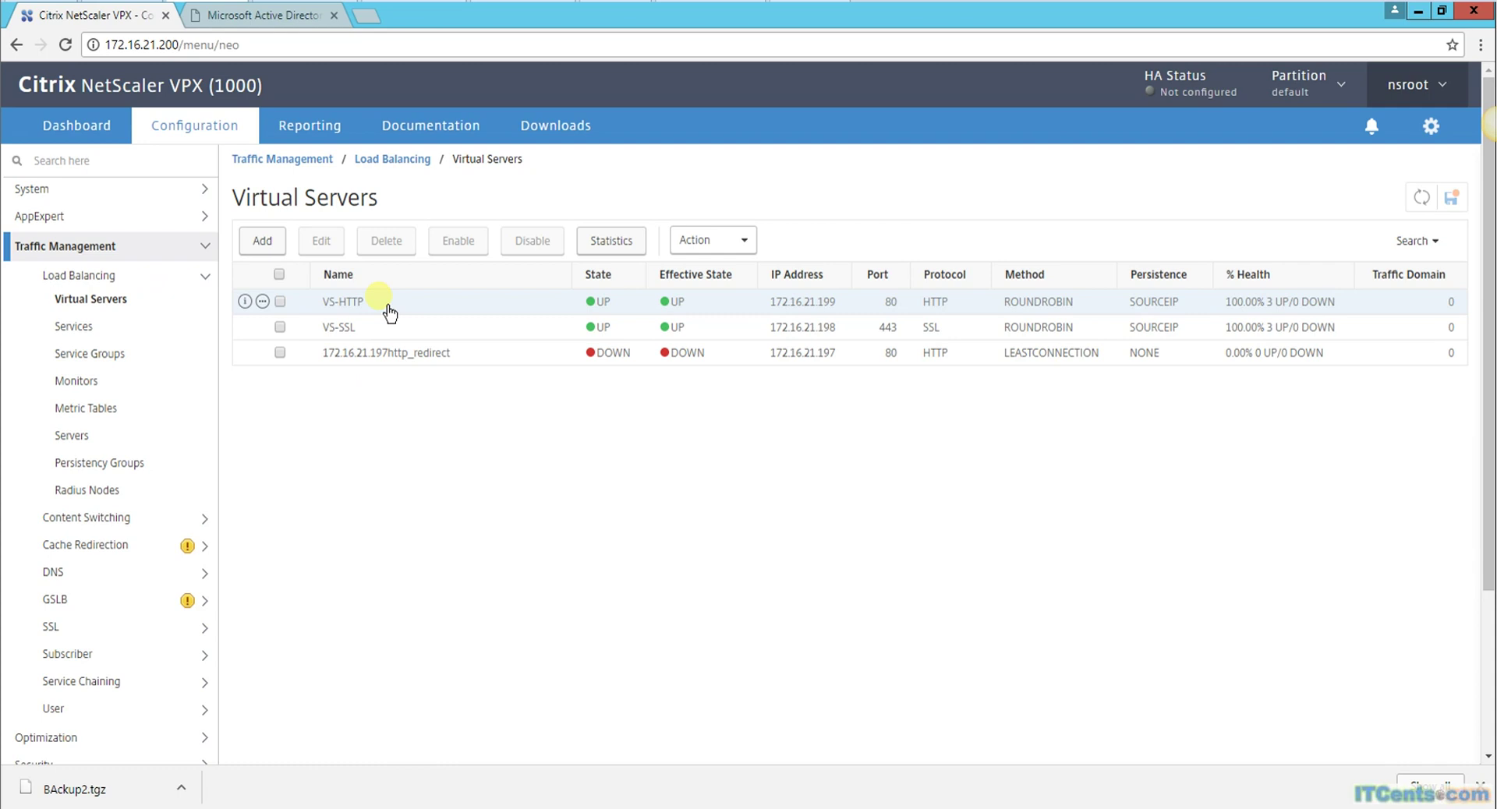
double_click(438, 305)
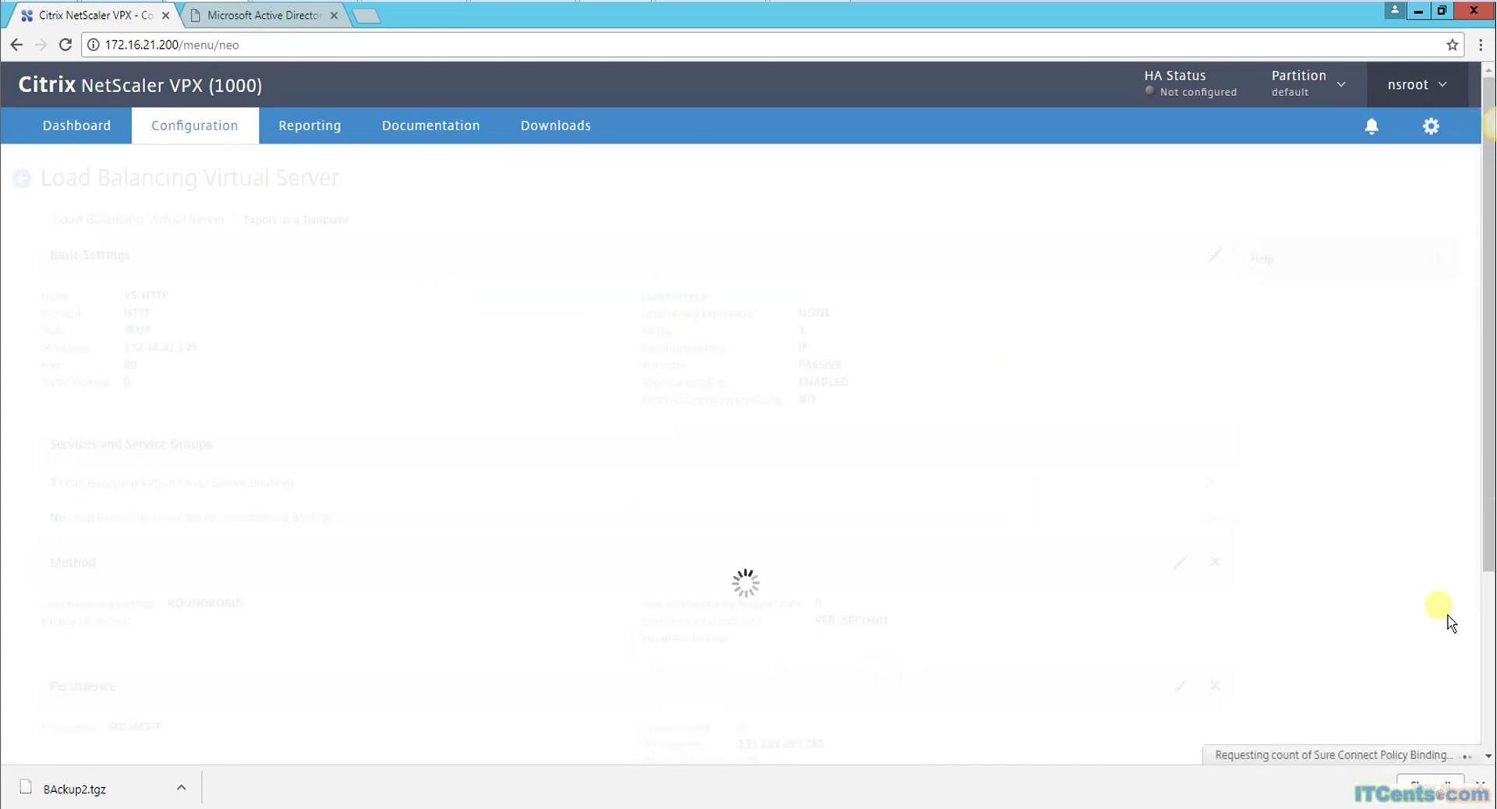
- Add a Policies section to VS-HTTP with an App Firewall Request binding
drag(1489, 296, 1491, 654)
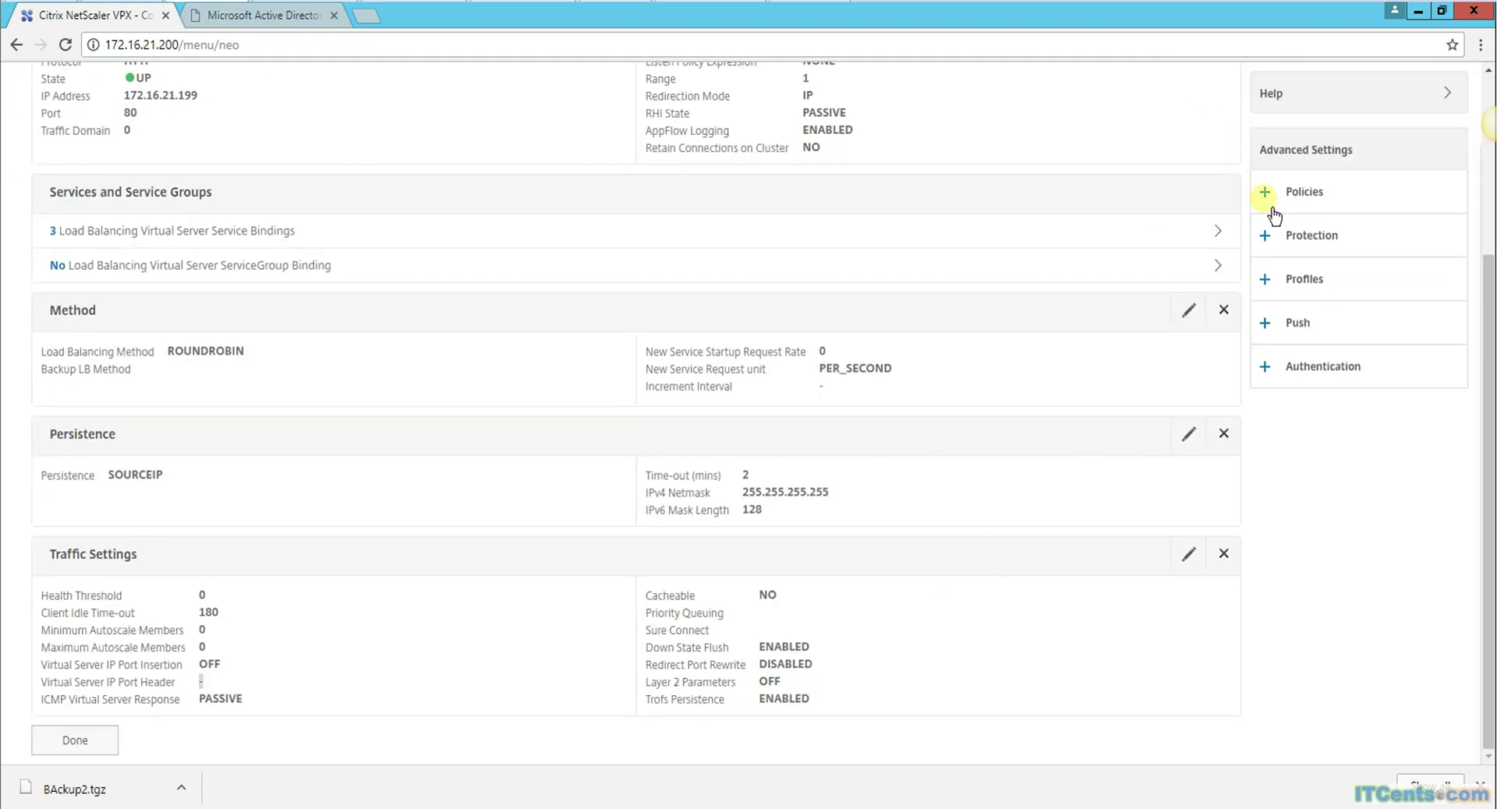
click(1272, 209)
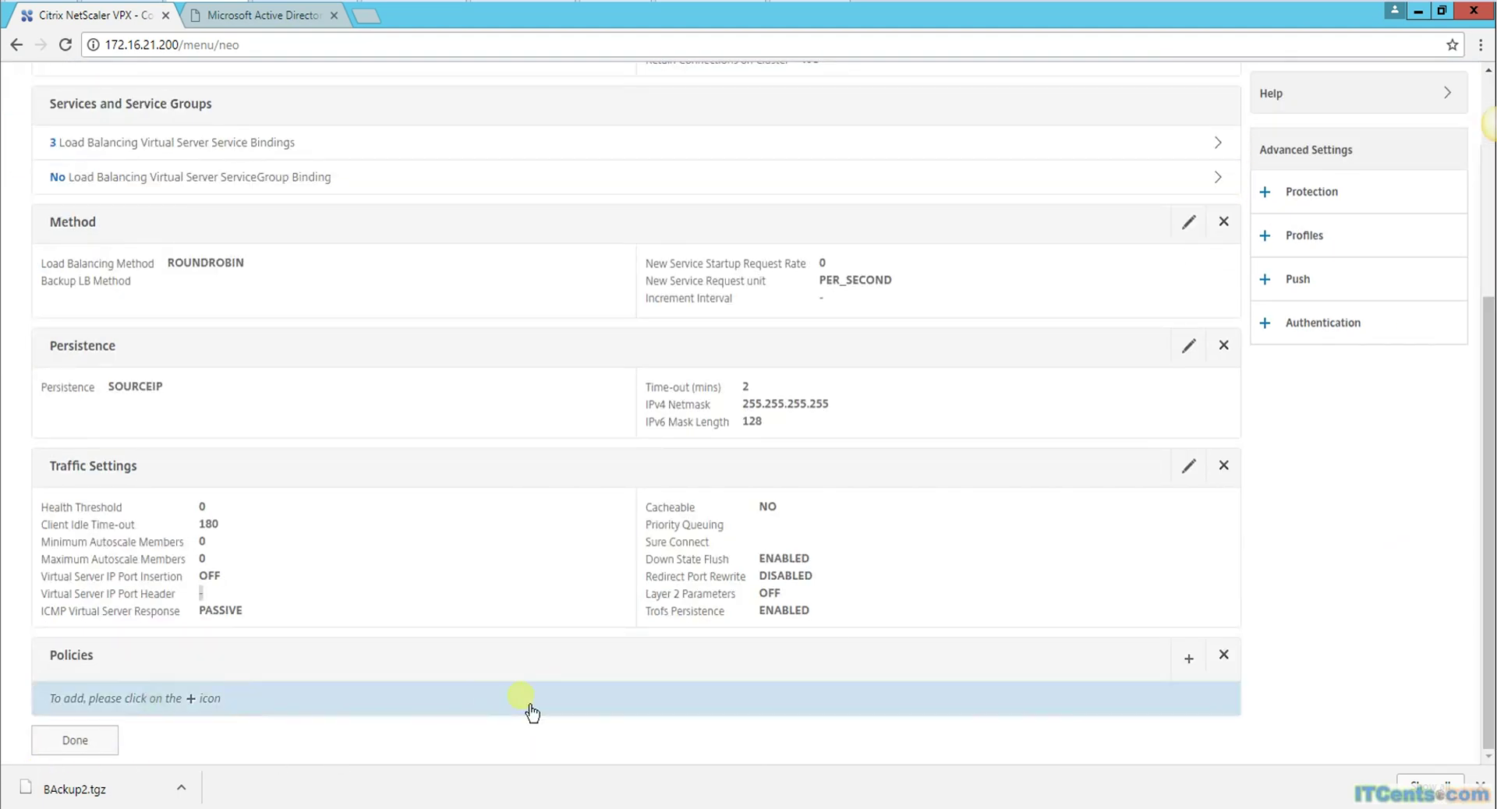
click(1200, 664)
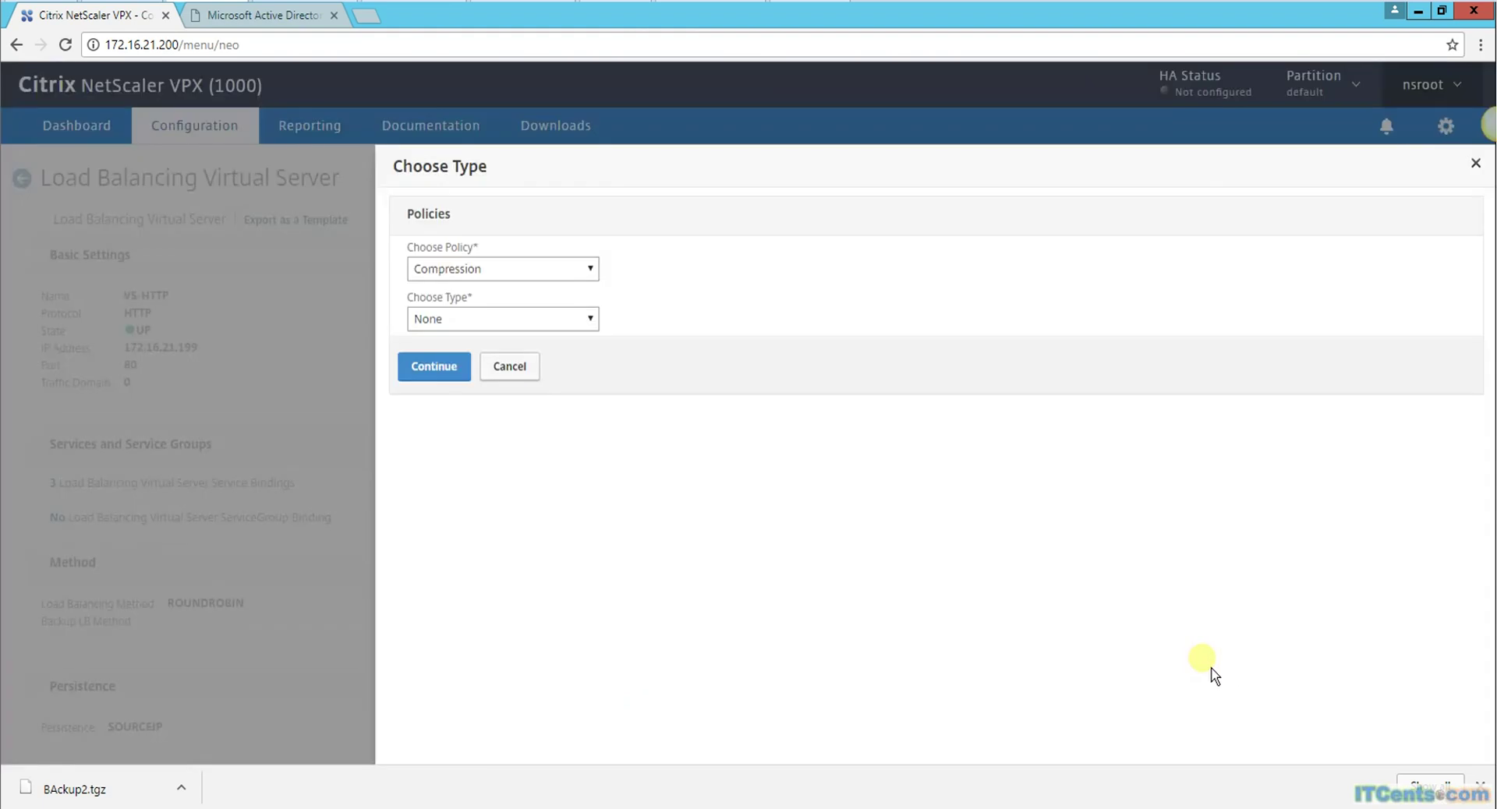
click(588, 272)
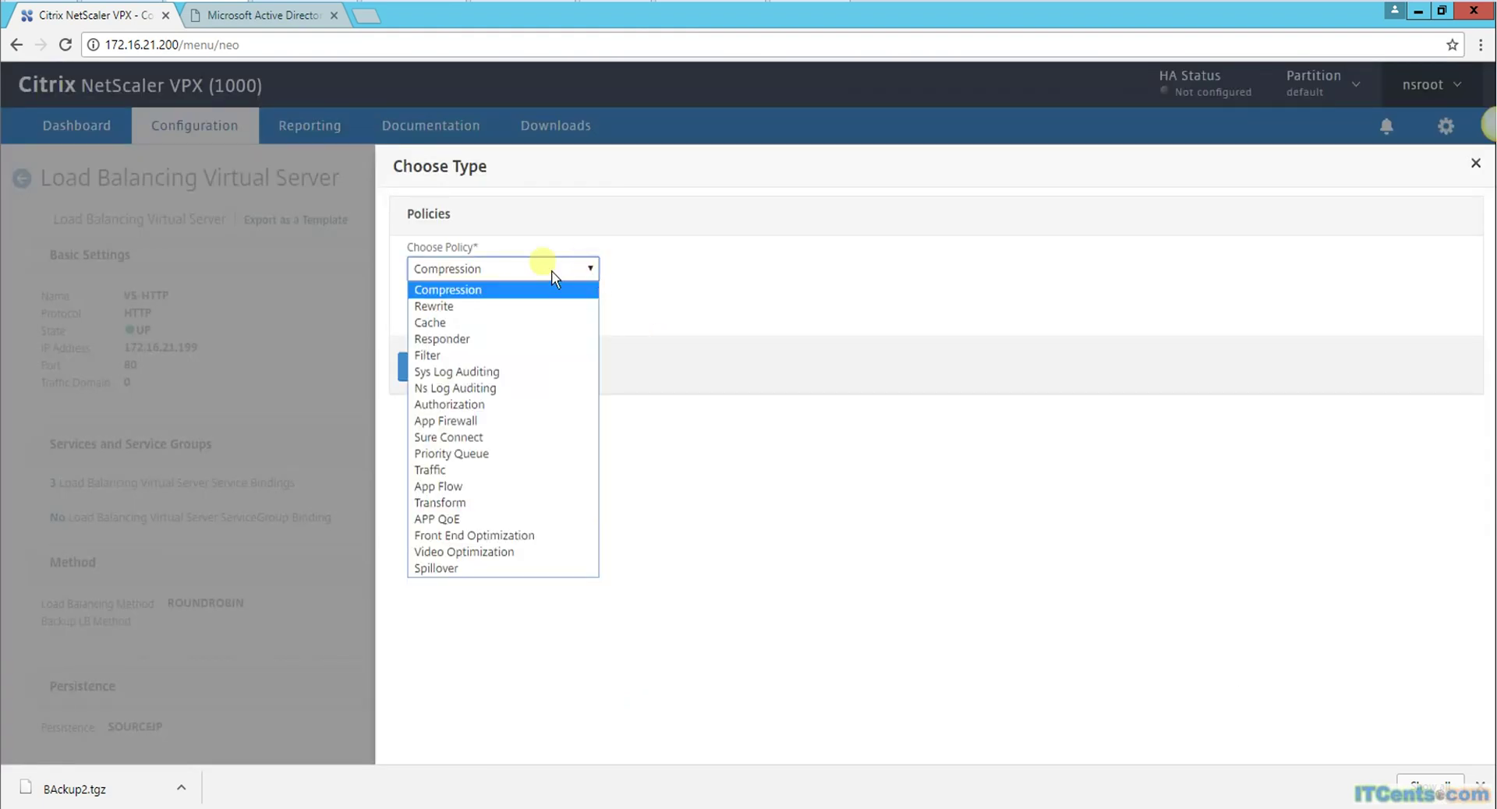
click(477, 423)
click(591, 318)
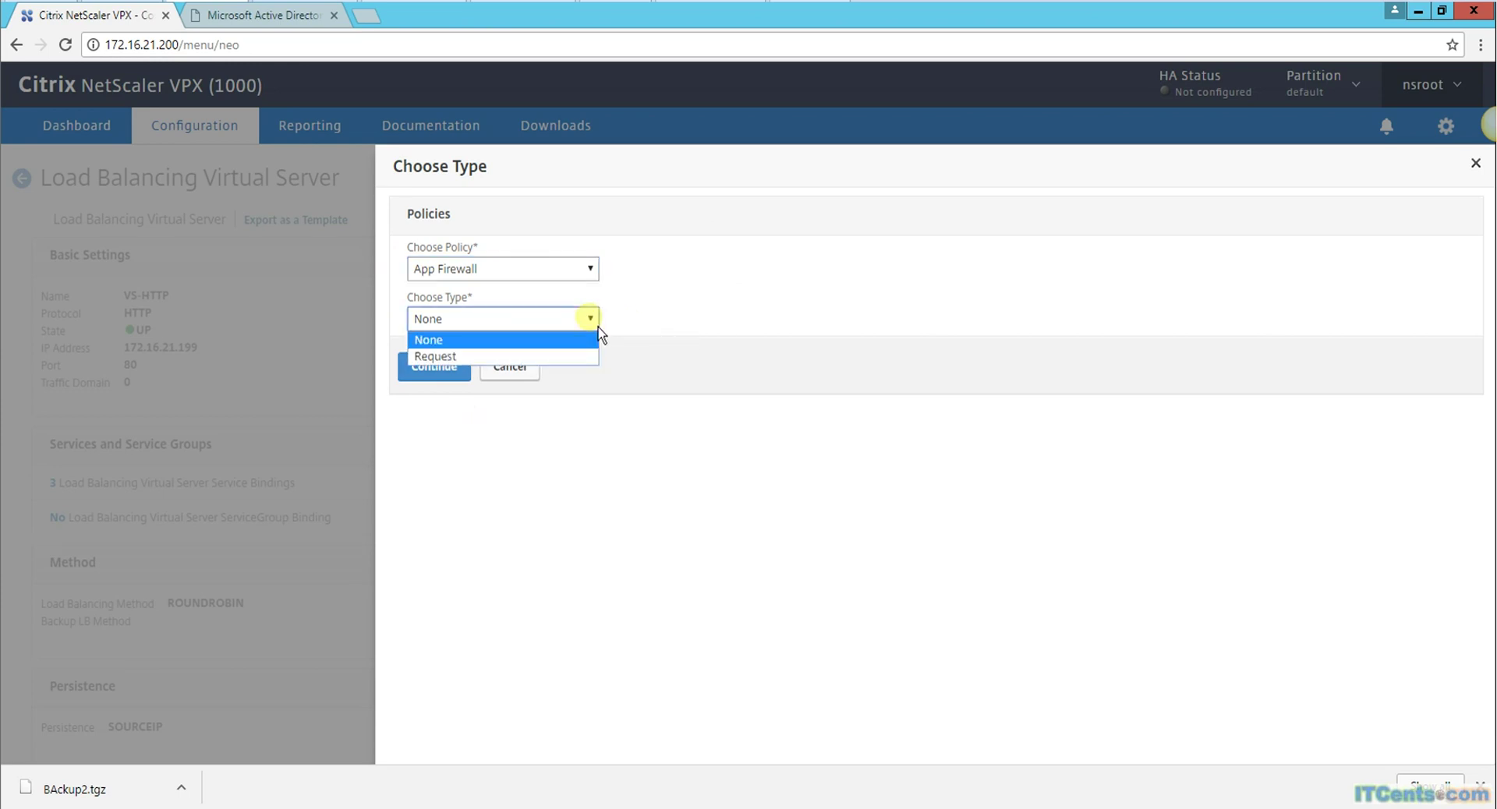
click(502, 356)
click(429, 372)
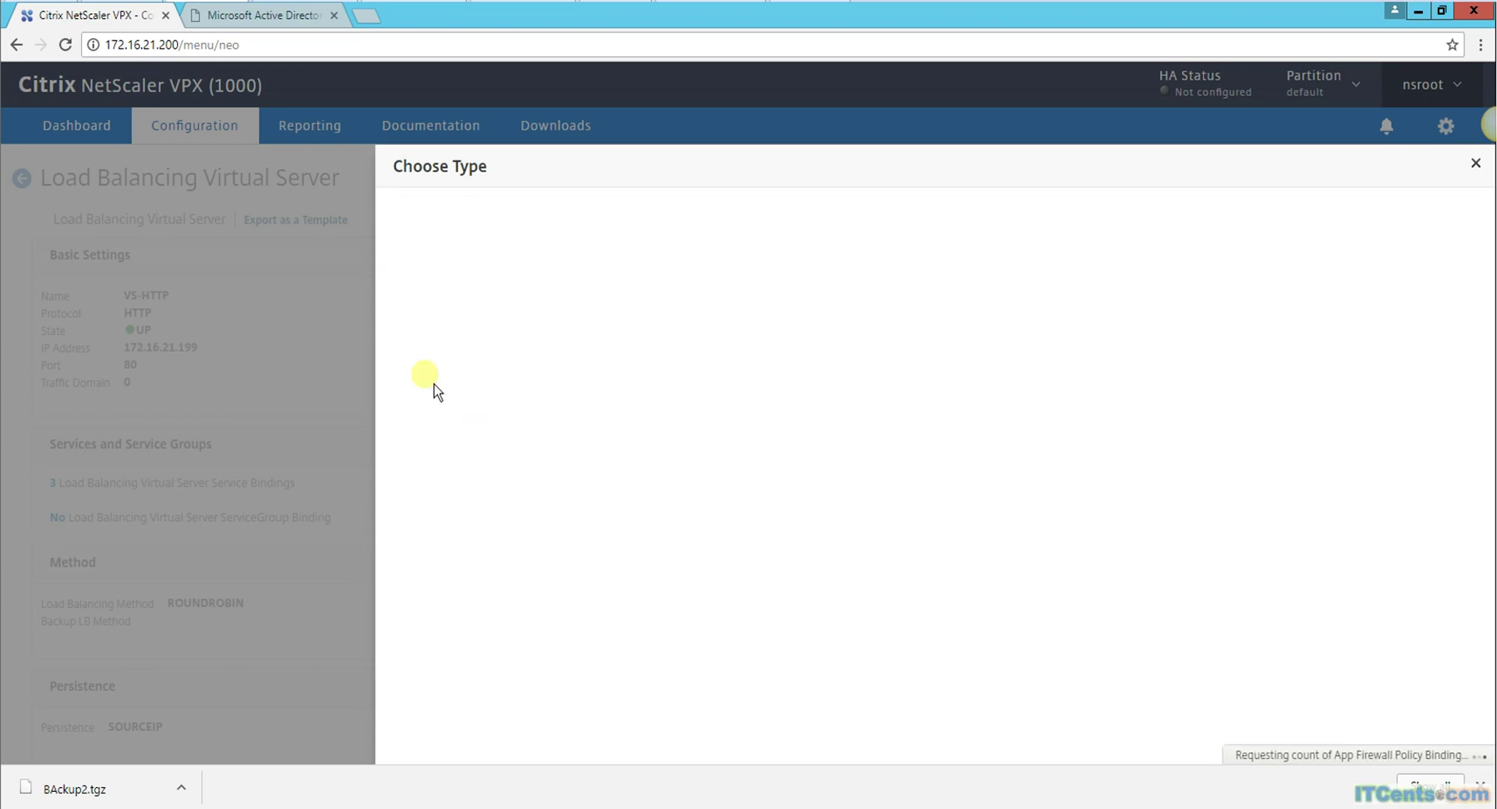
- Bind the WebTestConfig policy and finish editing VS-HTTP
click(578, 381)
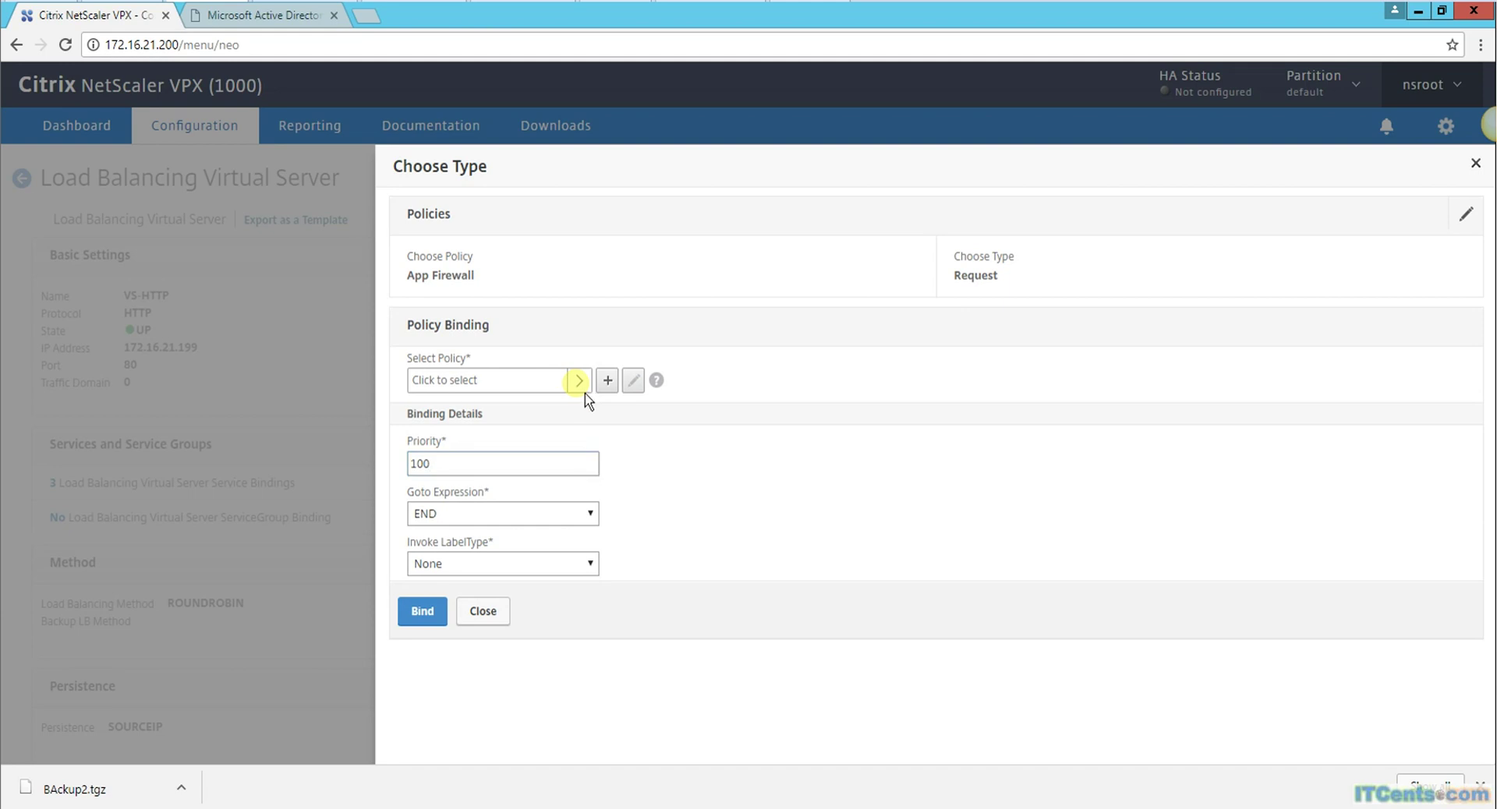
click(417, 297)
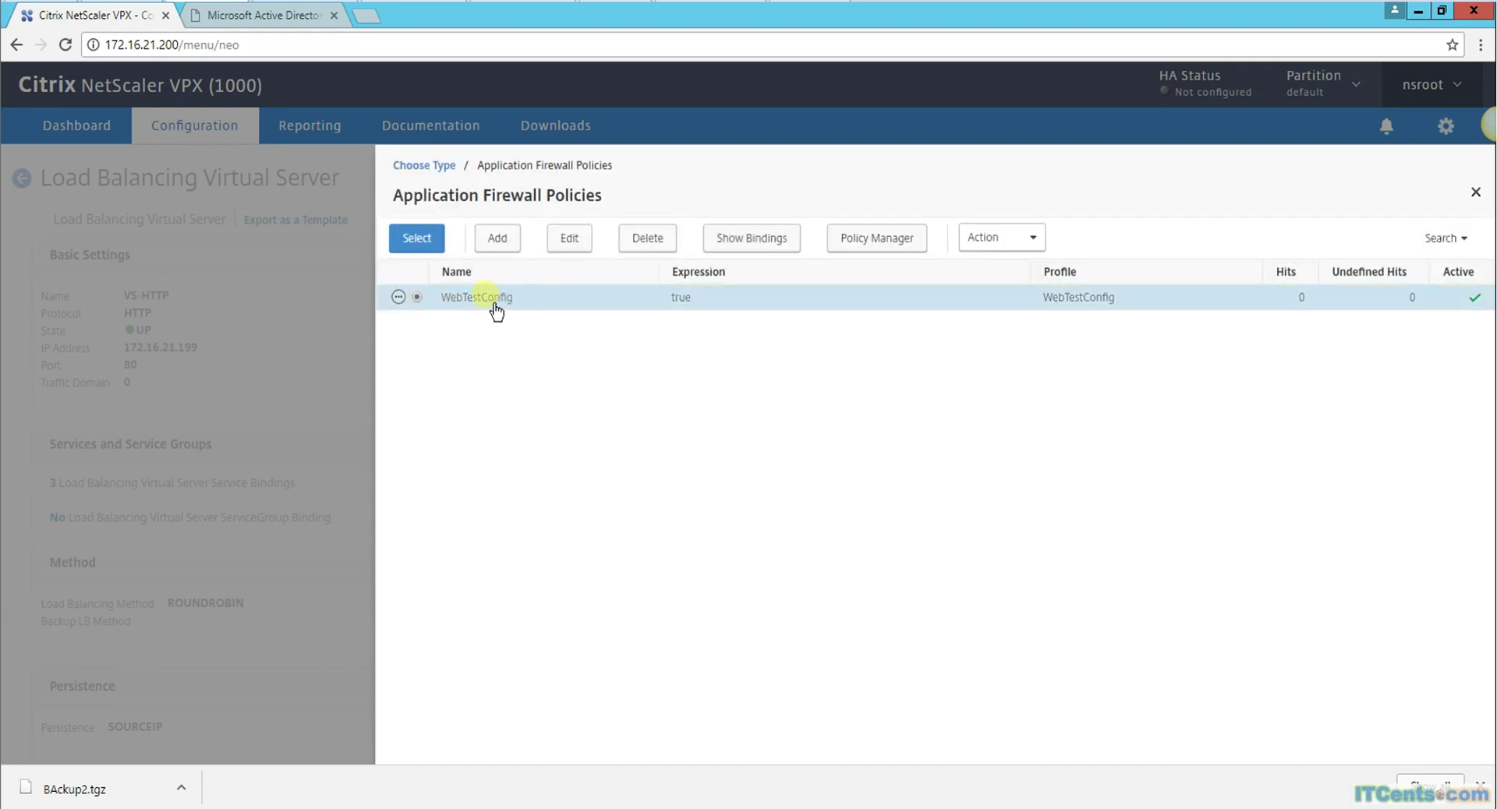
click(417, 237)
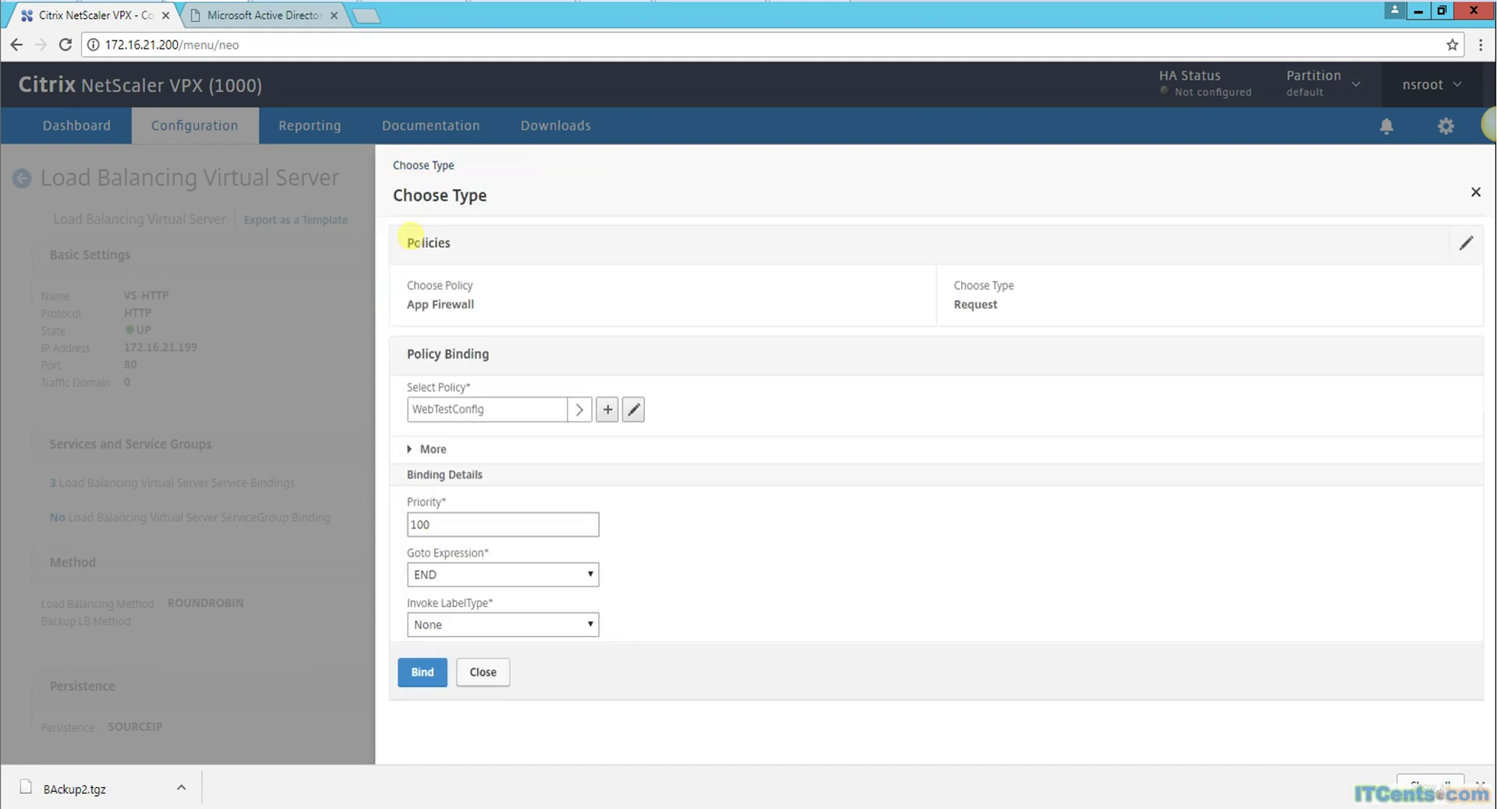
click(425, 672)
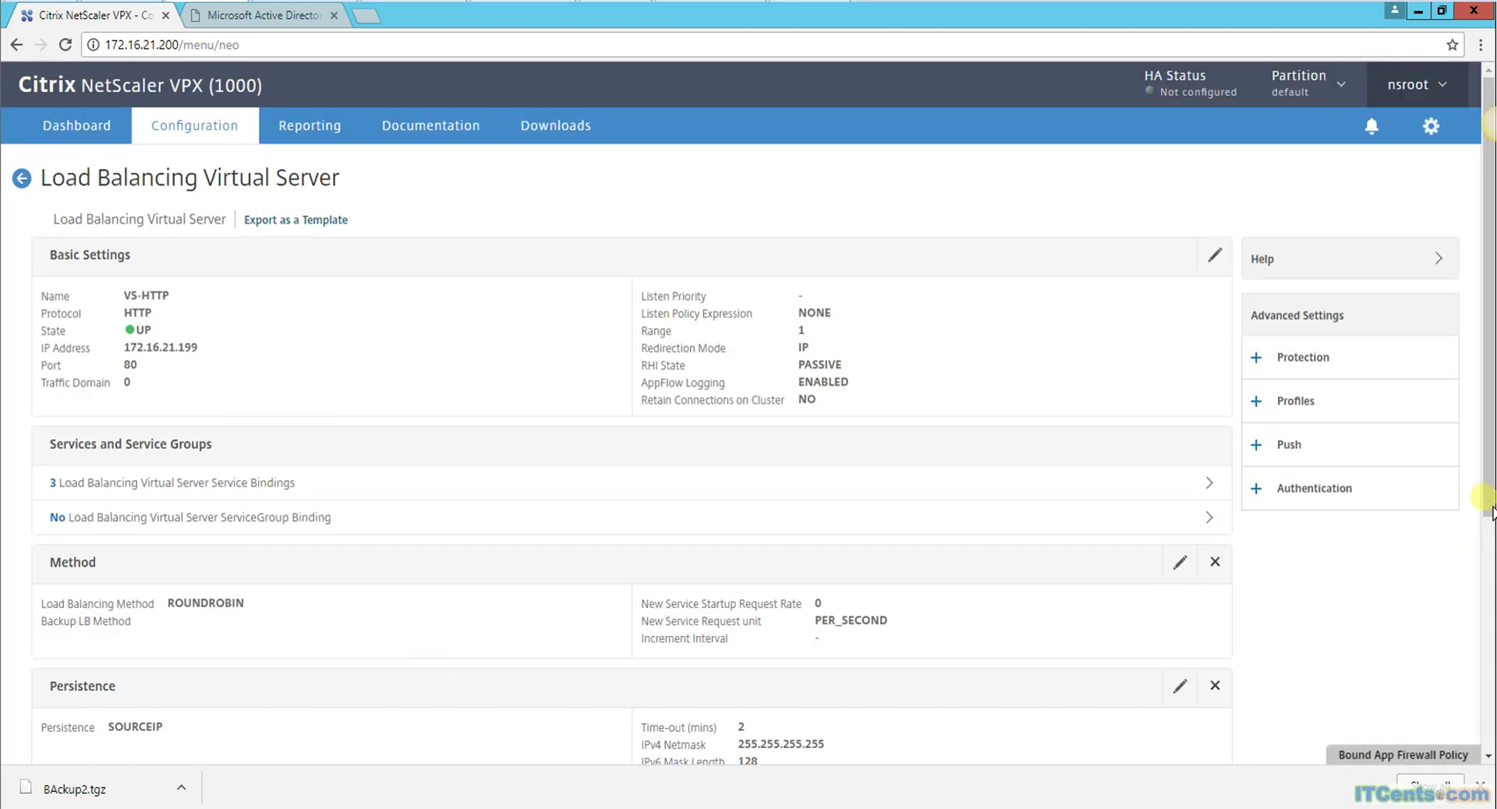
scroll(1489, 516, down, 5)
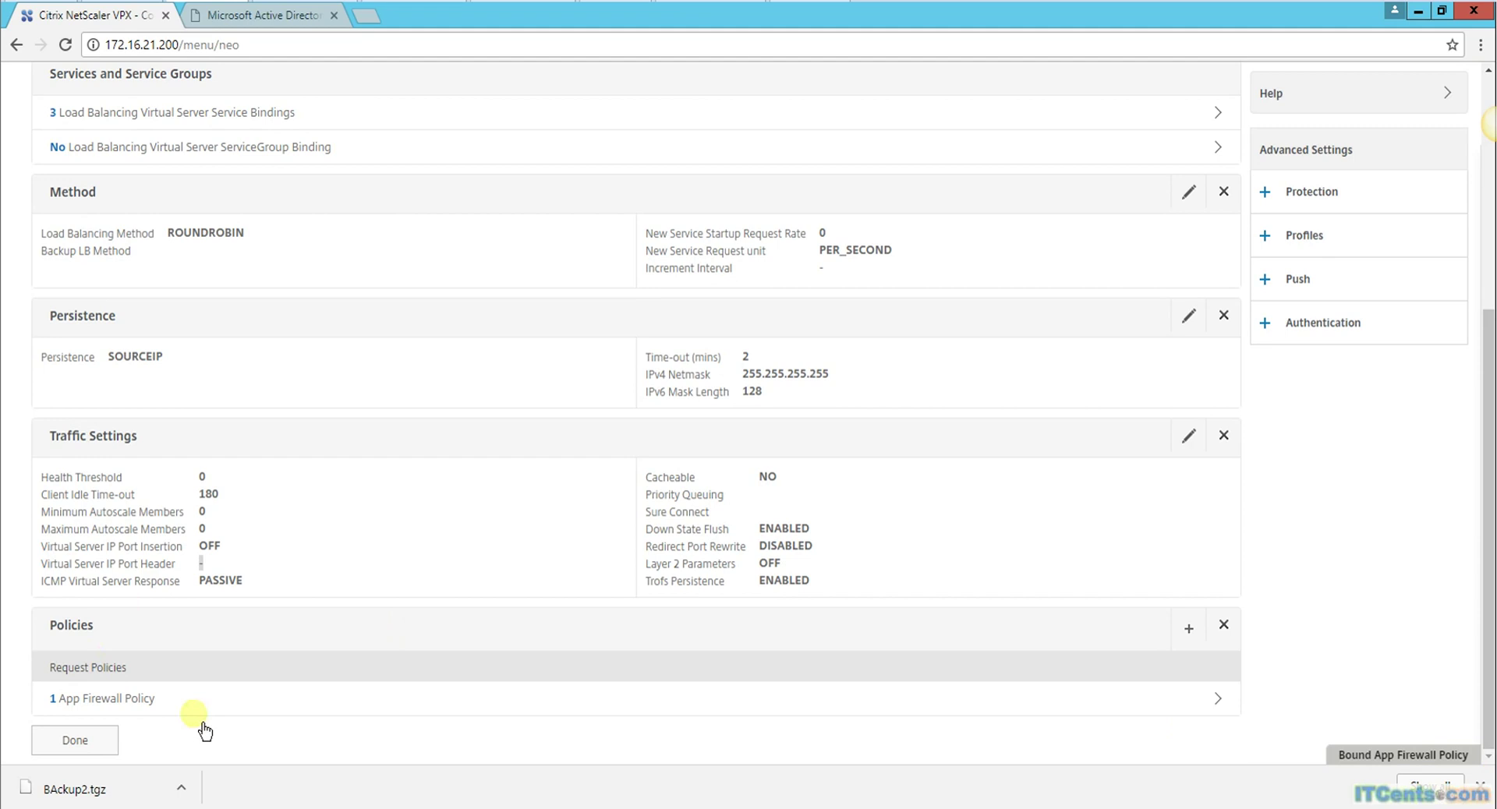
click(92, 741)
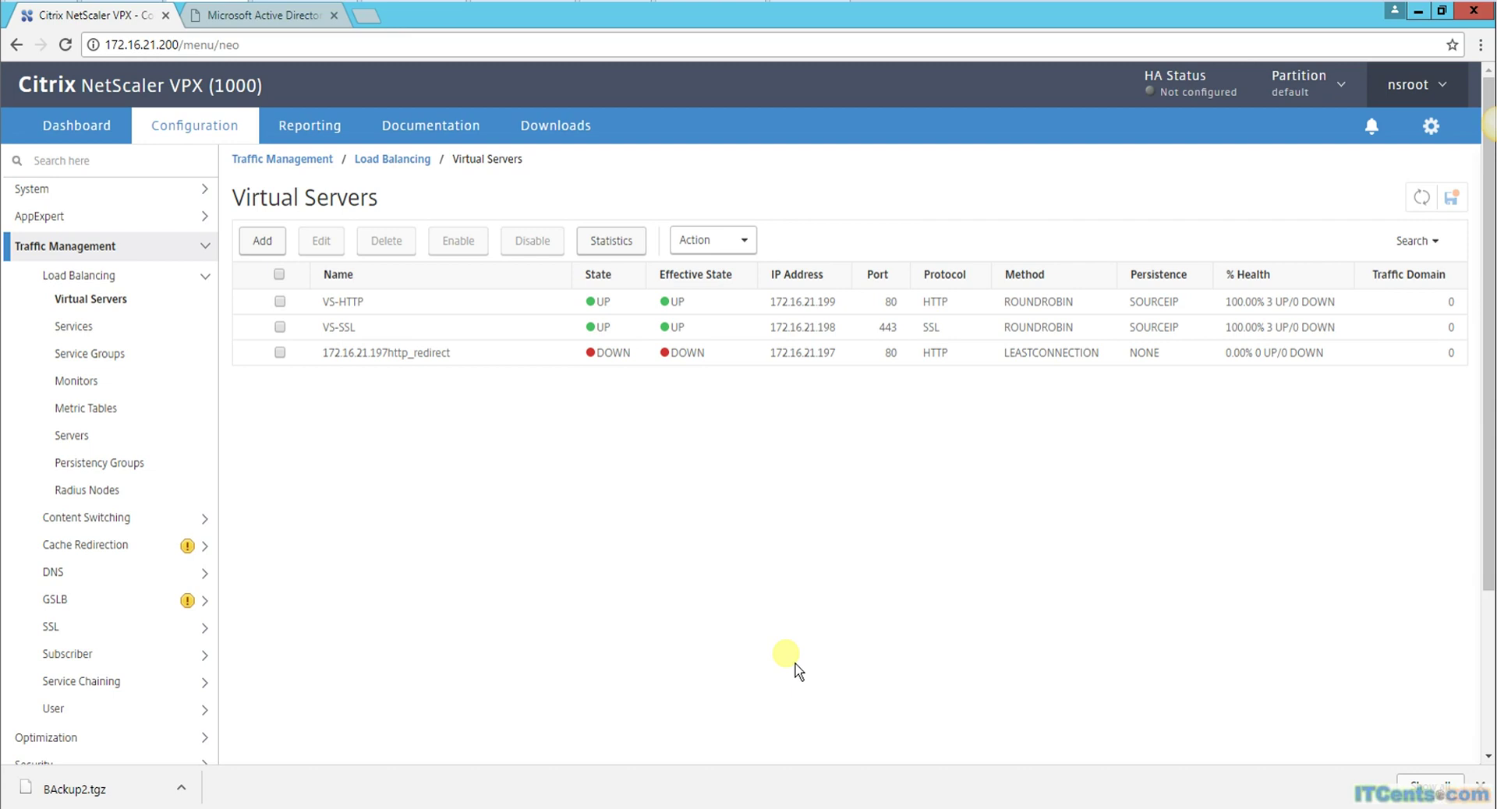
- Save the running configuration, confirming with Yes
click(1452, 198)
click(717, 459)
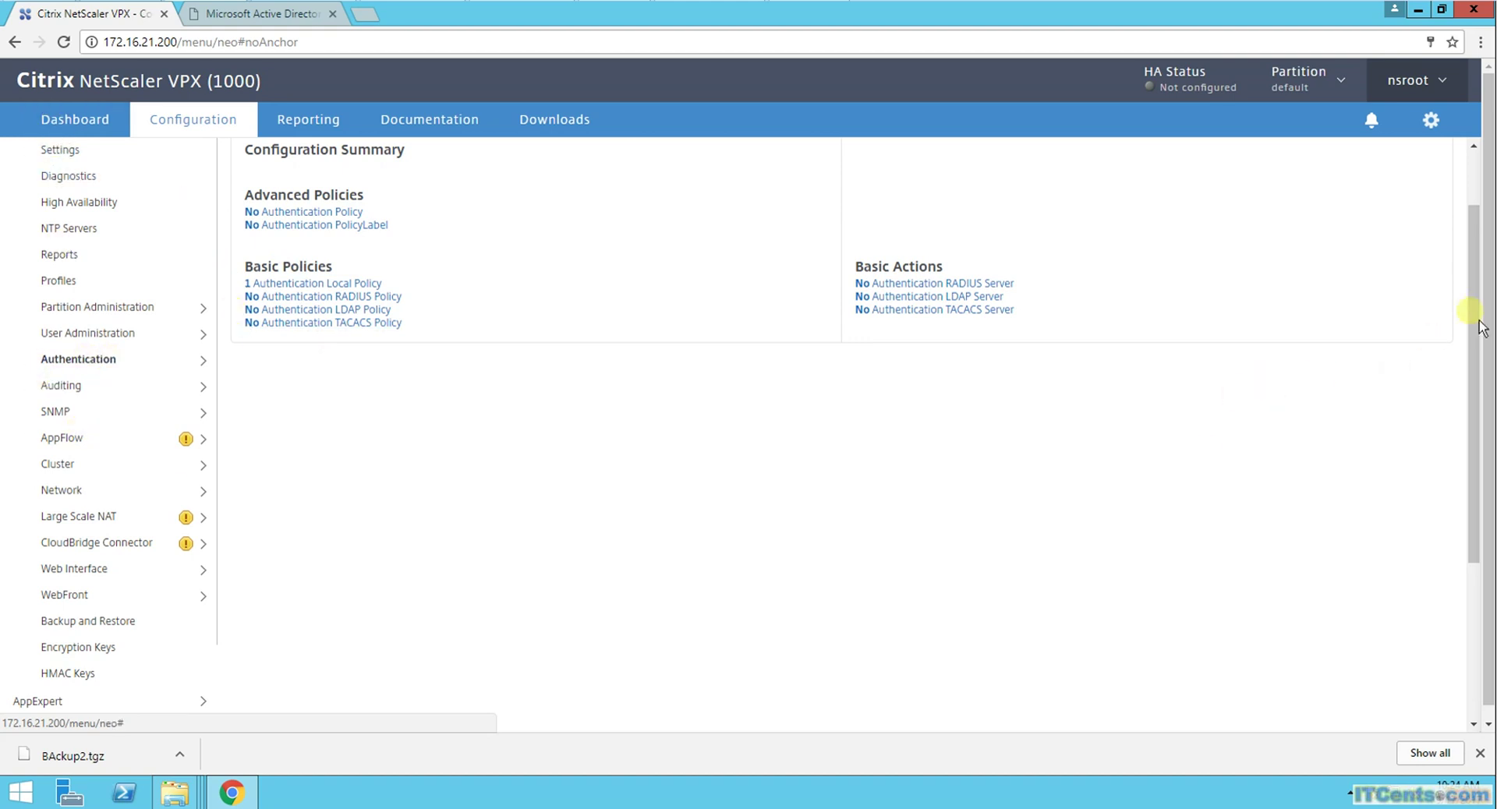
- Open the LDAP Servers tab under System Authentication and start a new LDAP server
drag(1485, 320, 1481, 234)
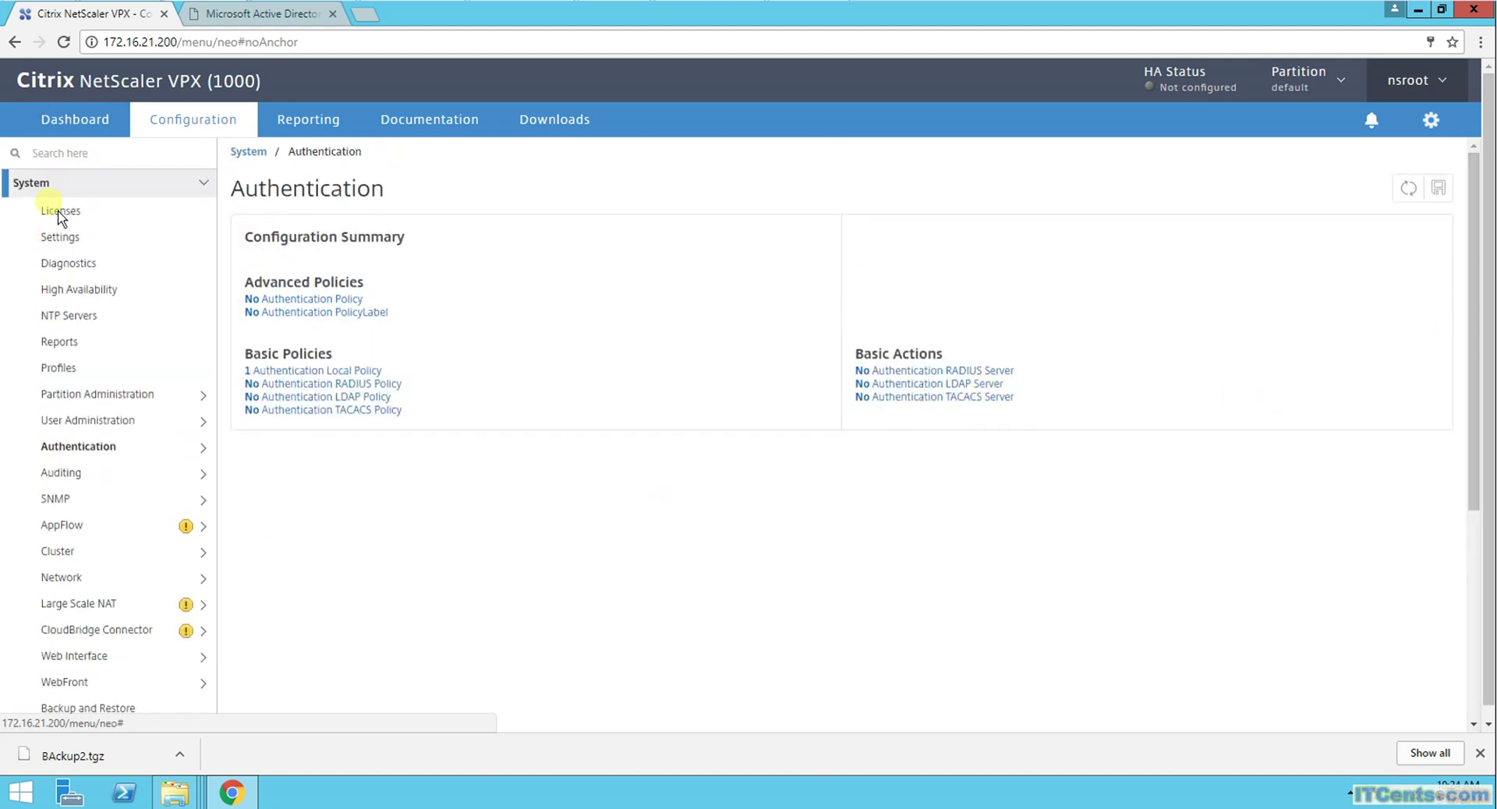
click(202, 447)
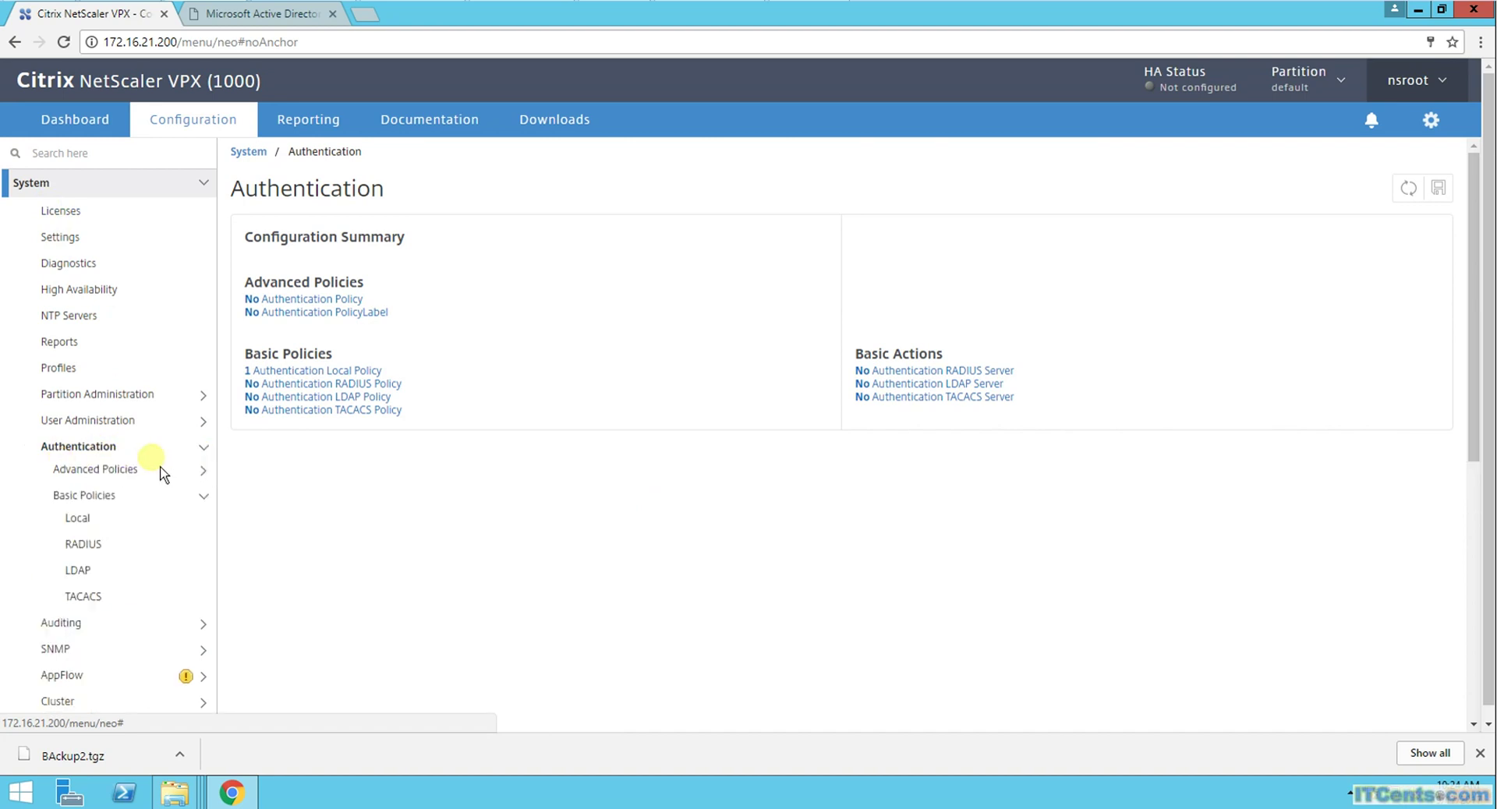
click(92, 576)
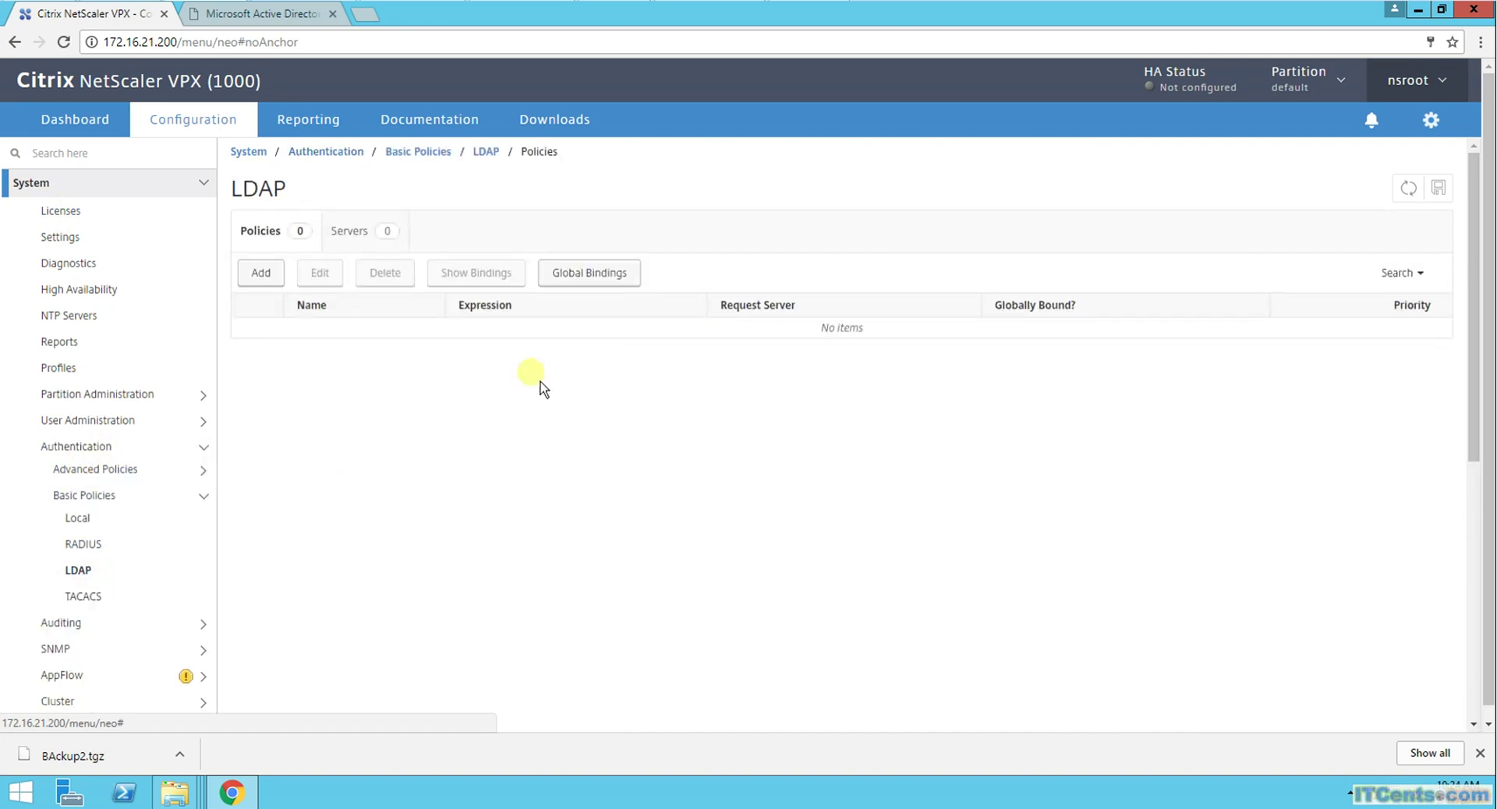
click(381, 249)
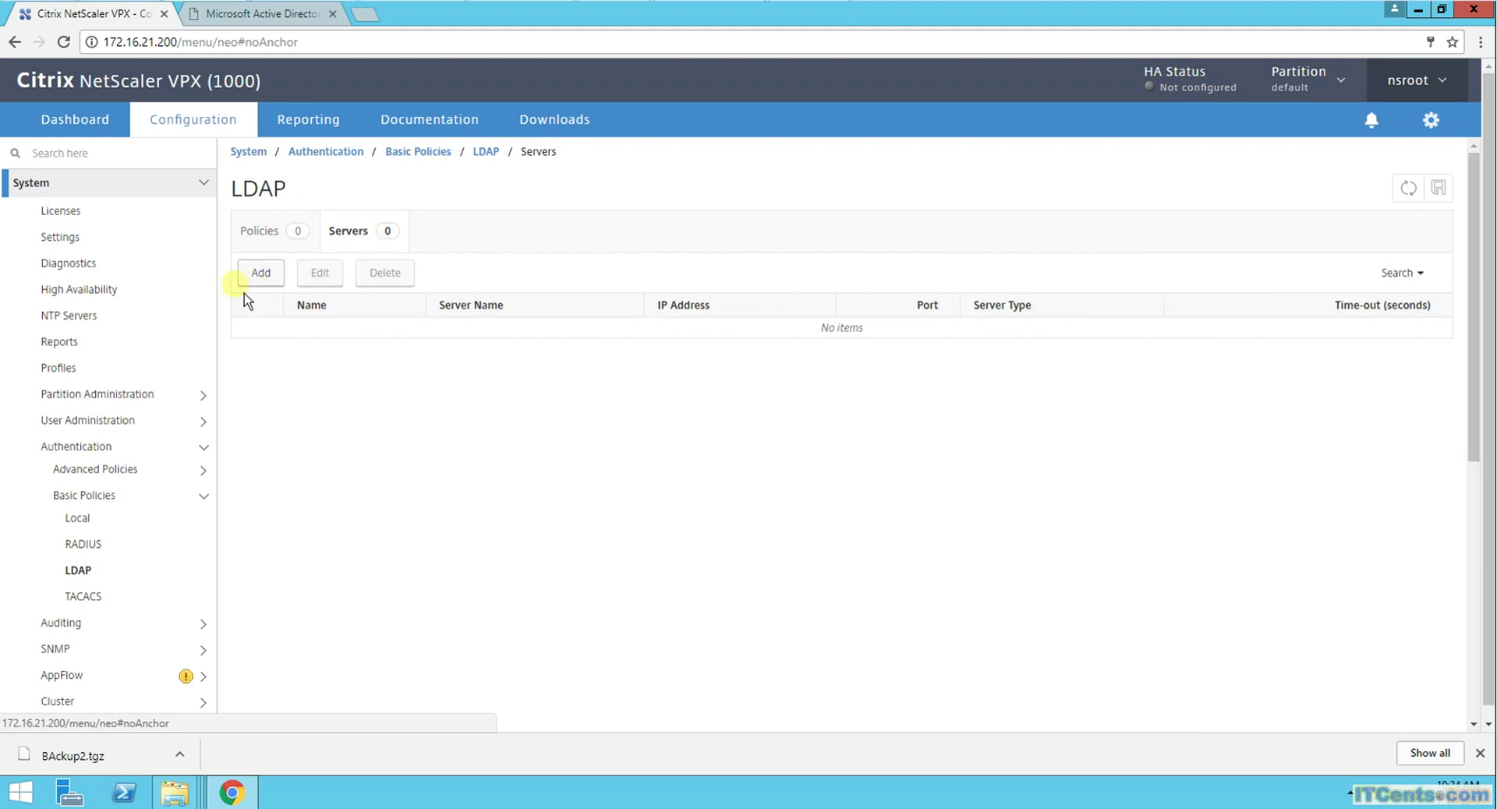
click(271, 276)
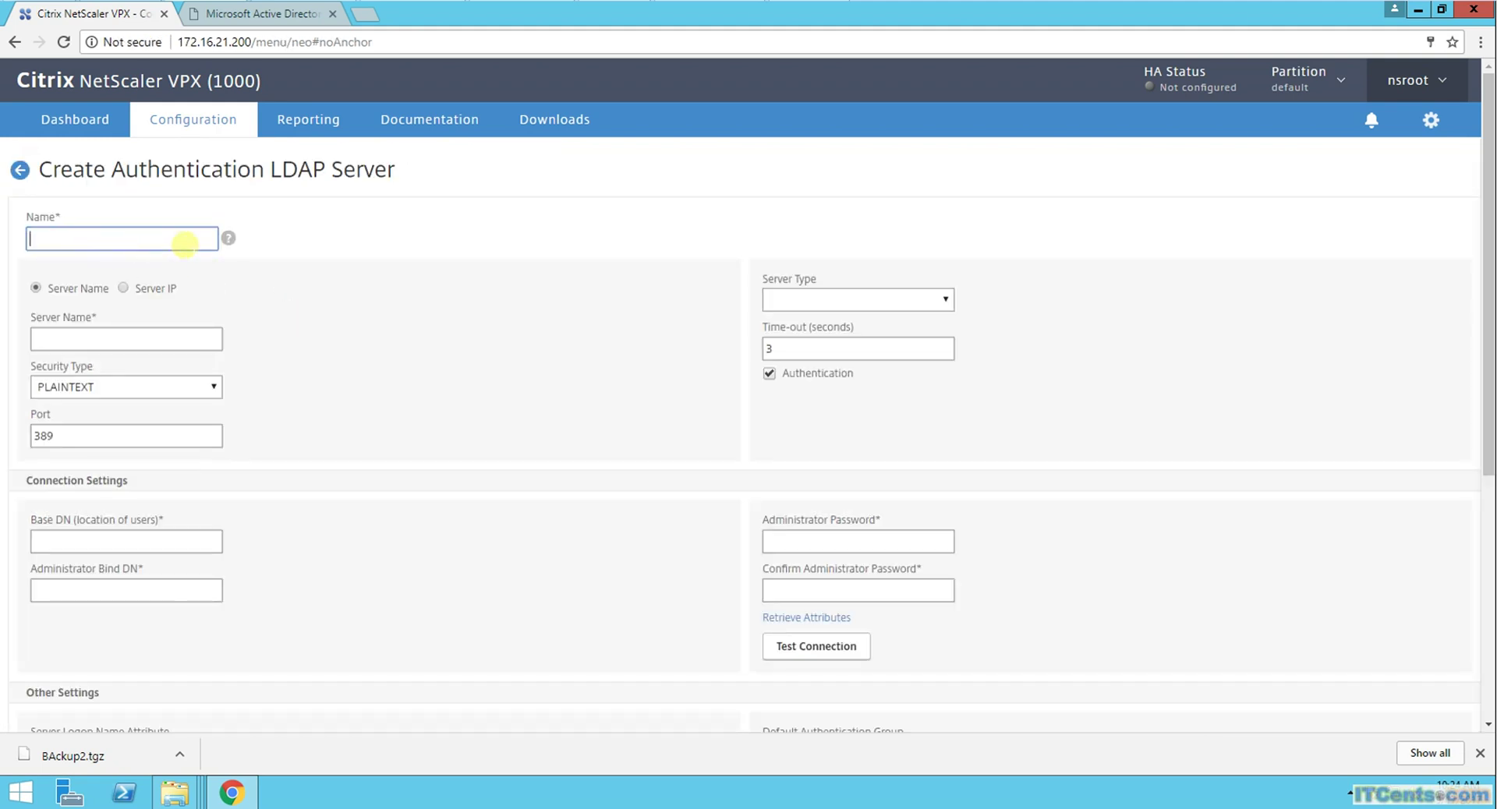
- Name the LDAP server DC at IP 10.10.10.100 with server type AD
text(DC)
click(122, 288)
click(114, 339)
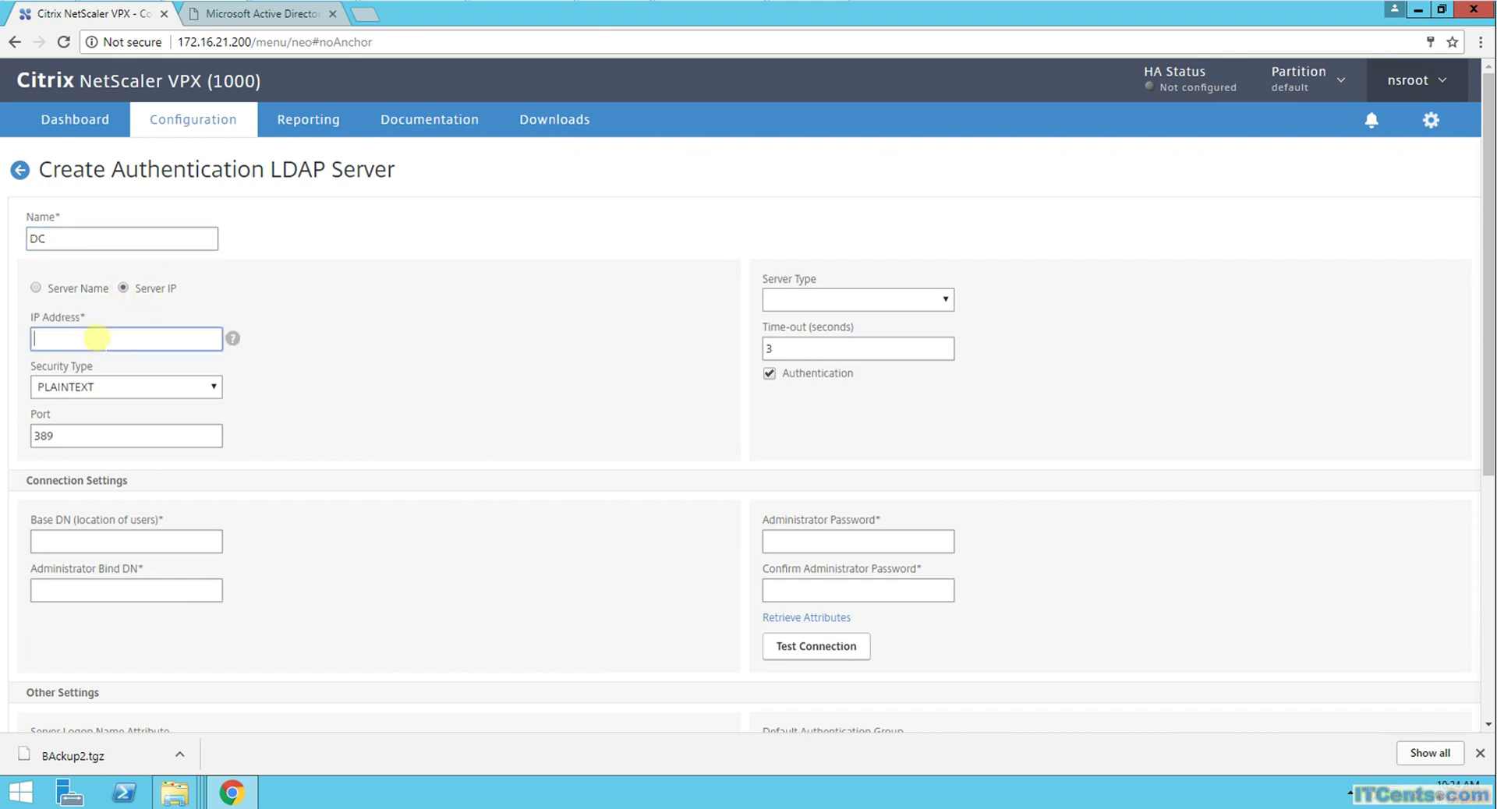
text(10.10.10.100)
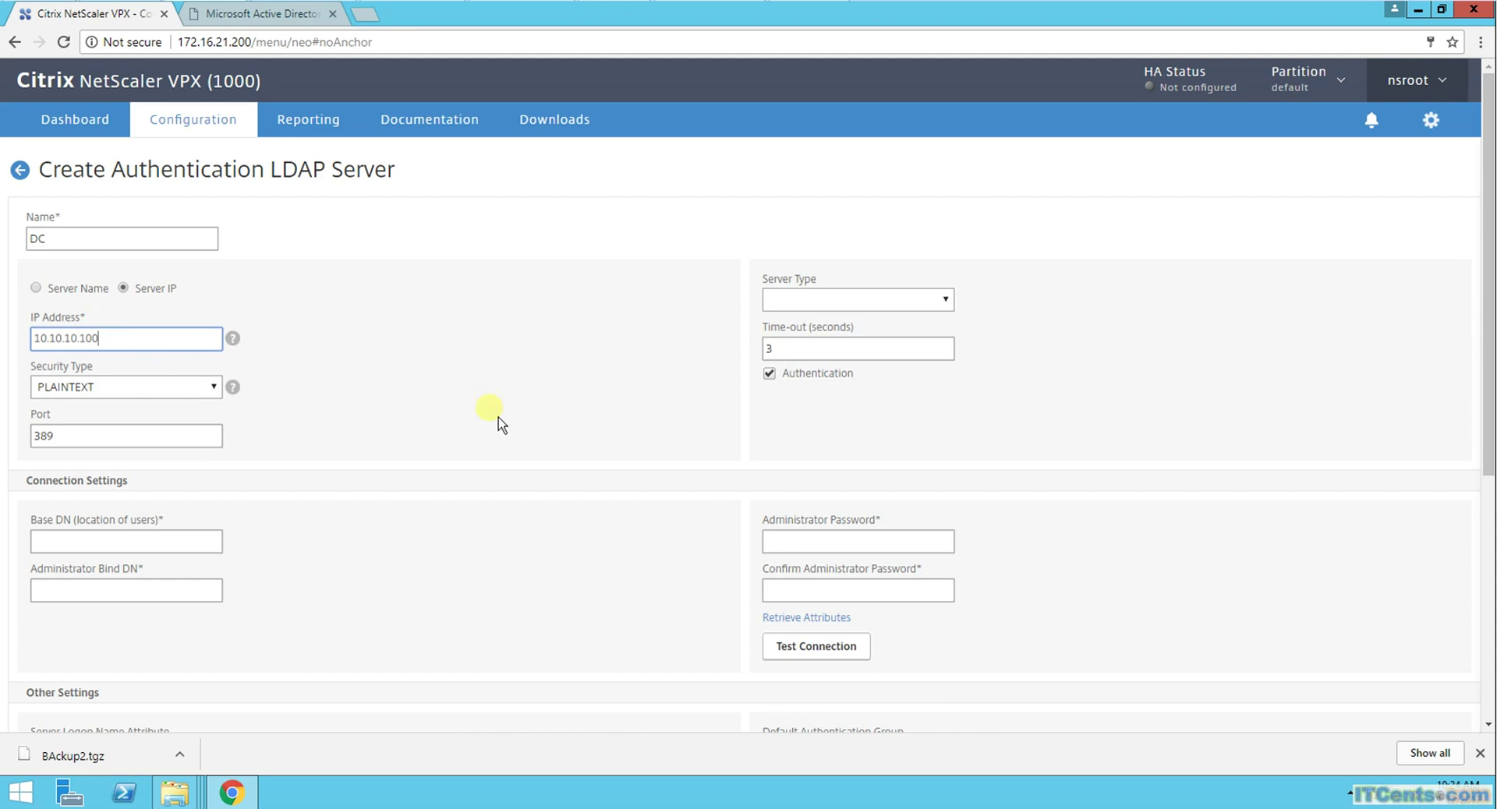
click(945, 299)
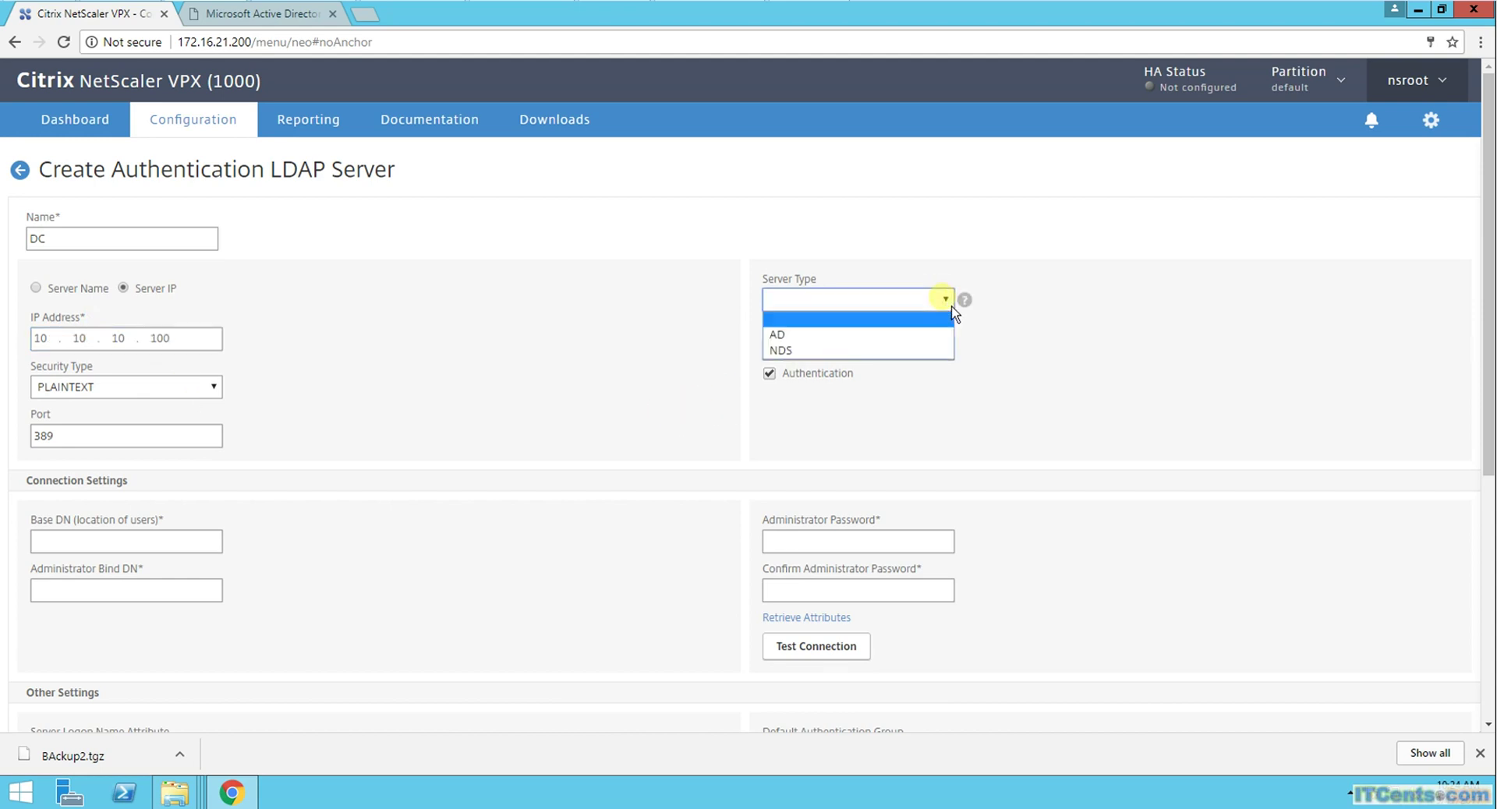
click(862, 333)
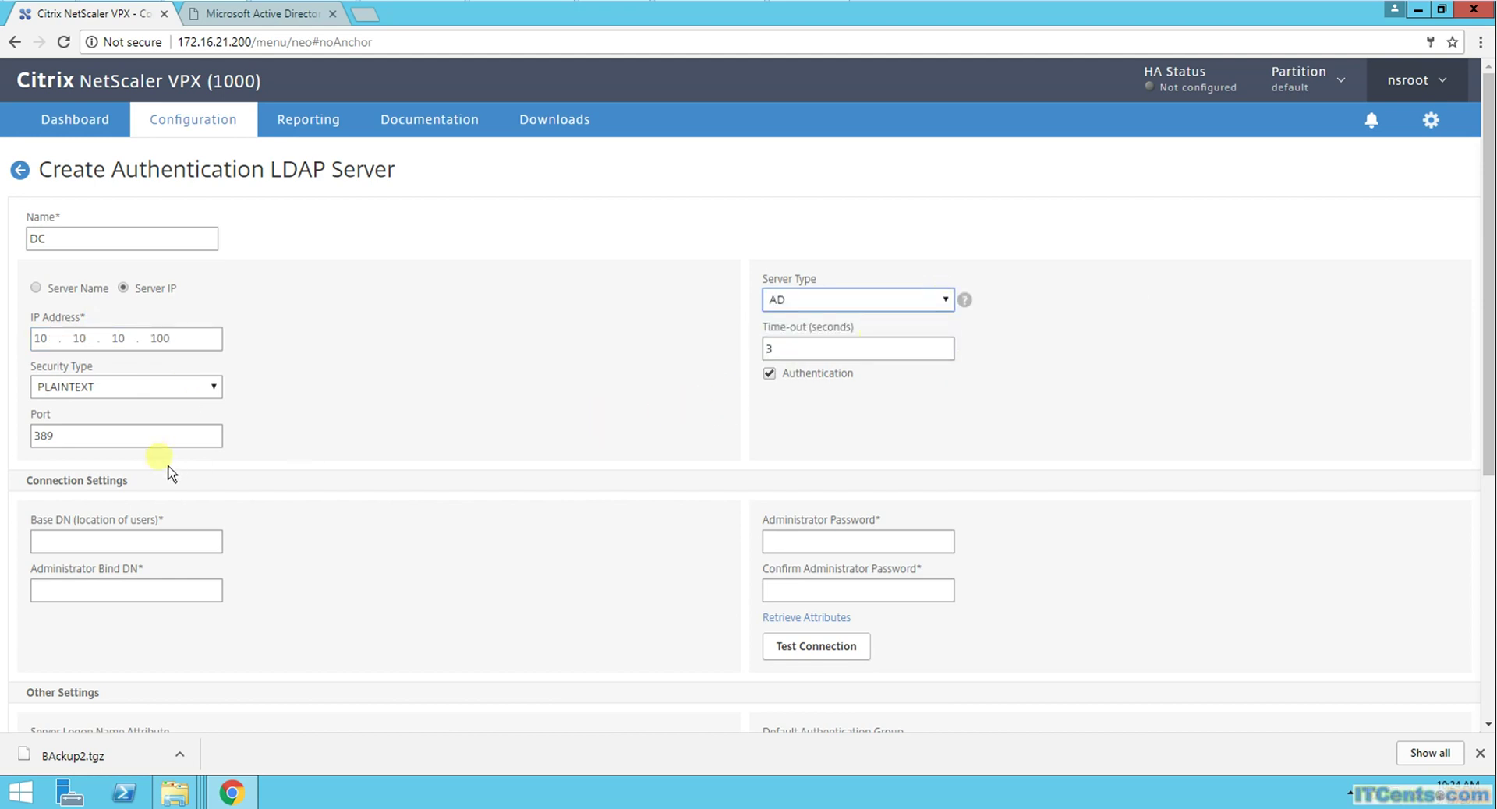
- Set base DN dc=itcents,dc=com and bind DN cn=Administrator,cn=Users,DC=ITCents,DC=com
click(93, 543)
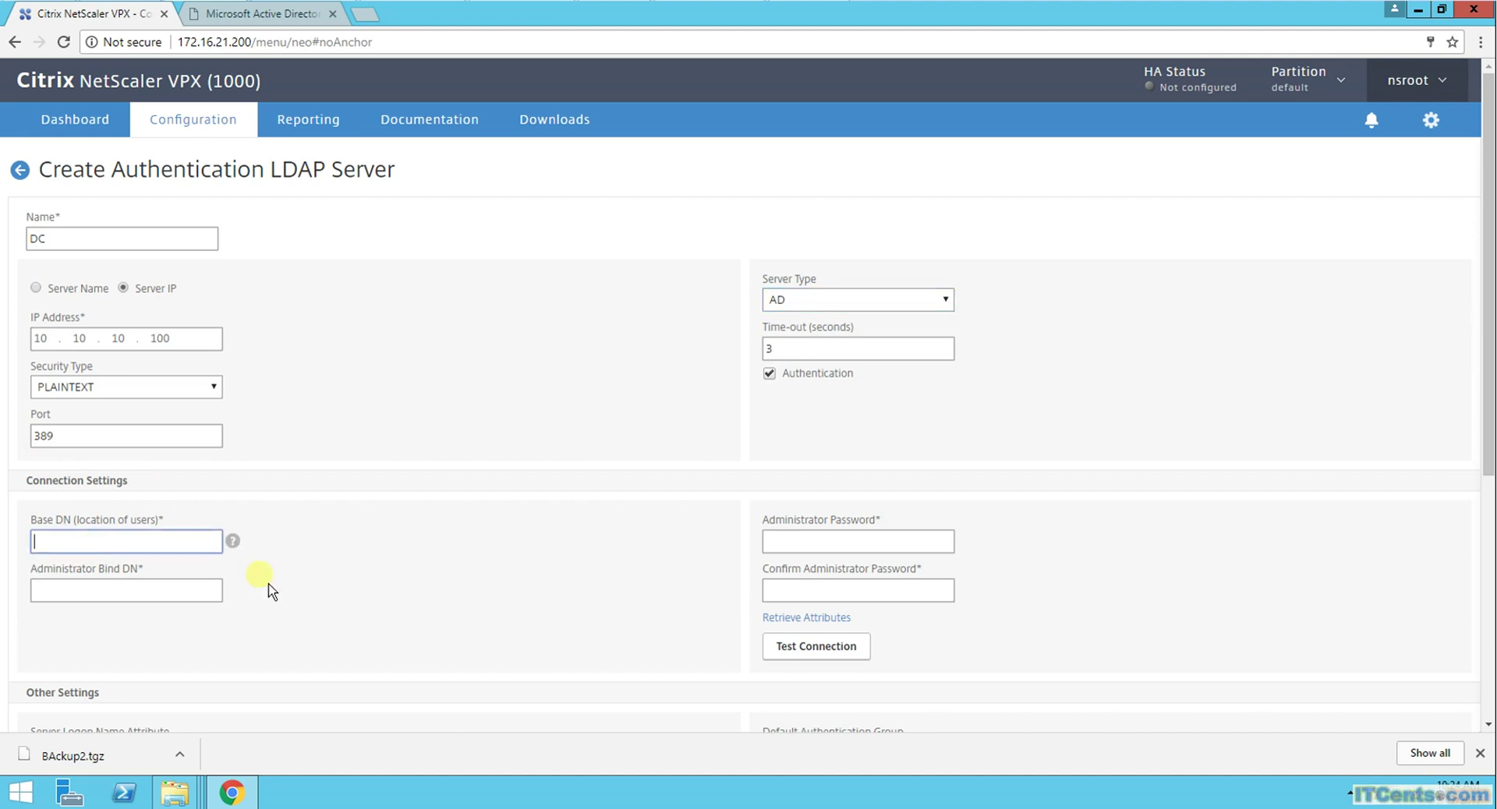
text(dc=itcents,dc=com)
click(139, 590)
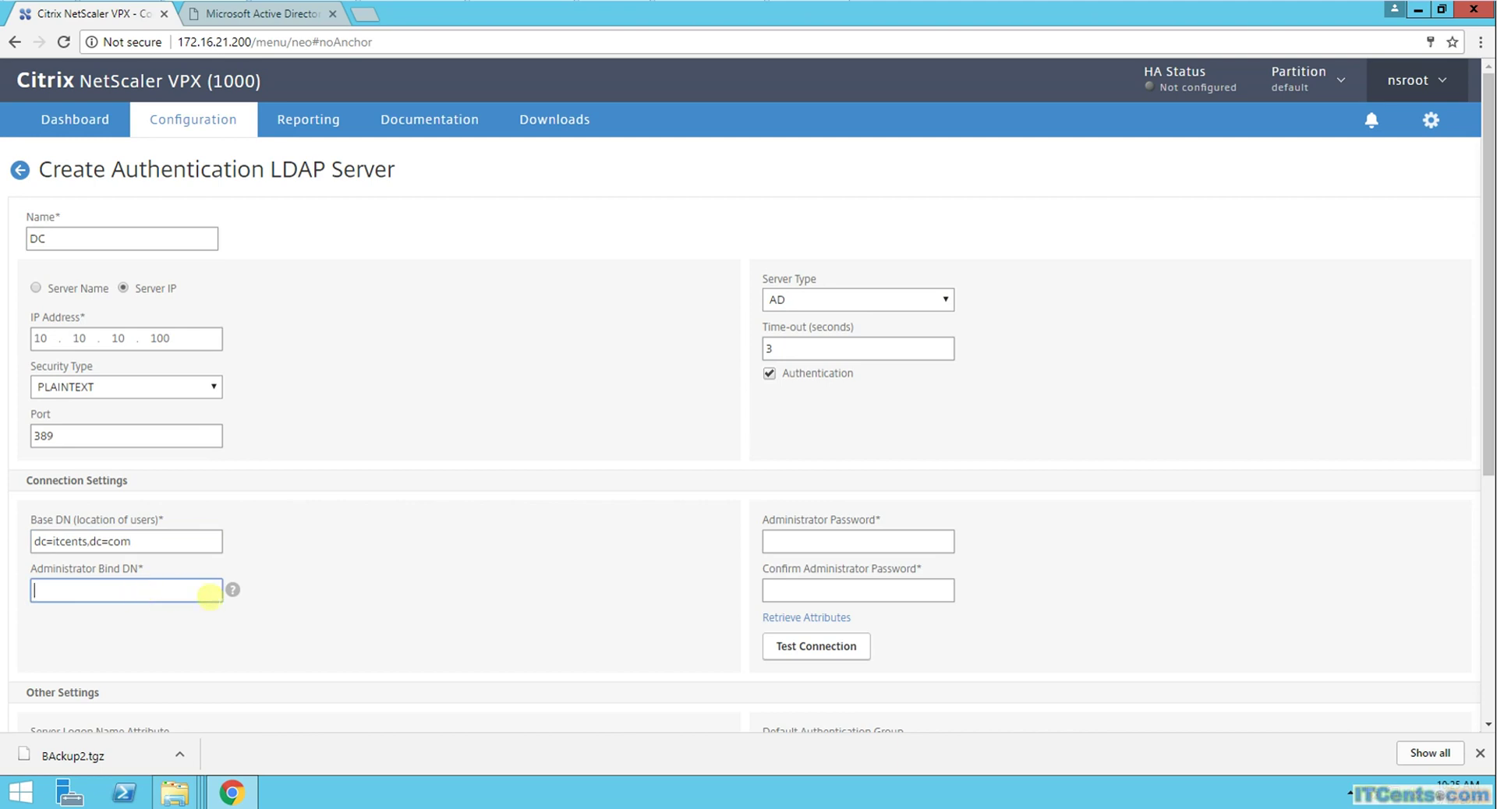
text(cn=Administrator,cn=Users,)
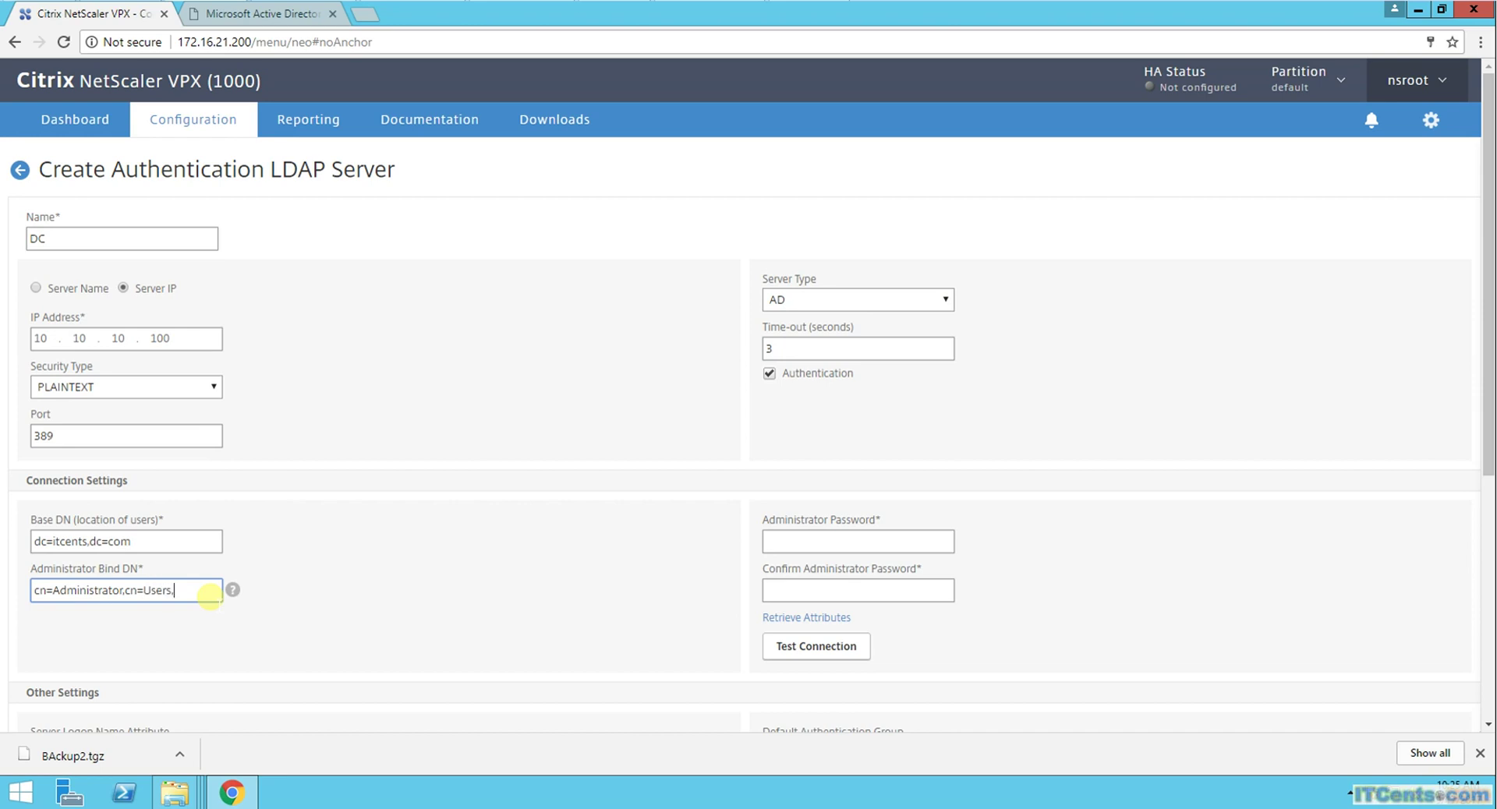
text(DC=ITCents)
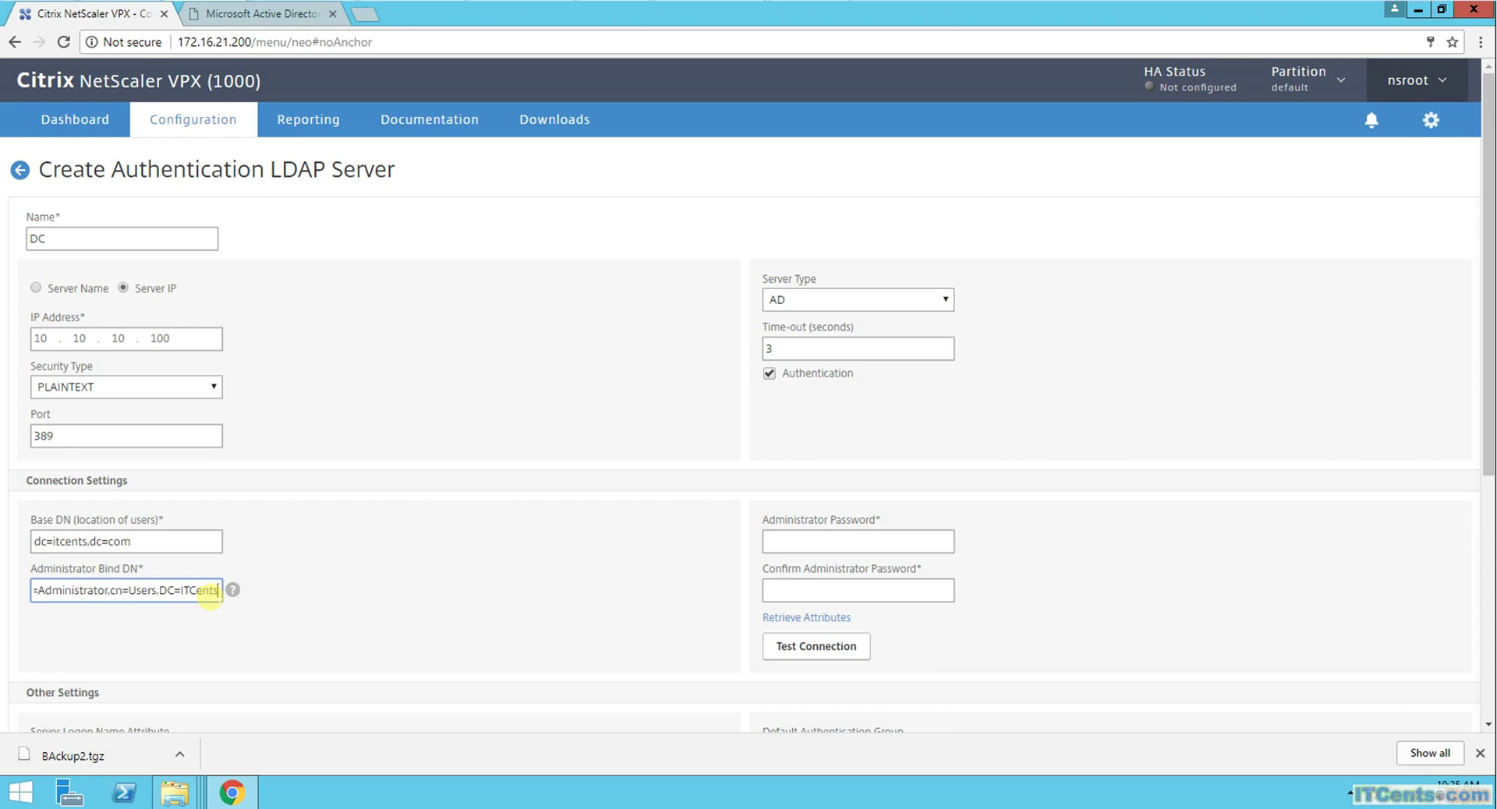
text(,DC=)
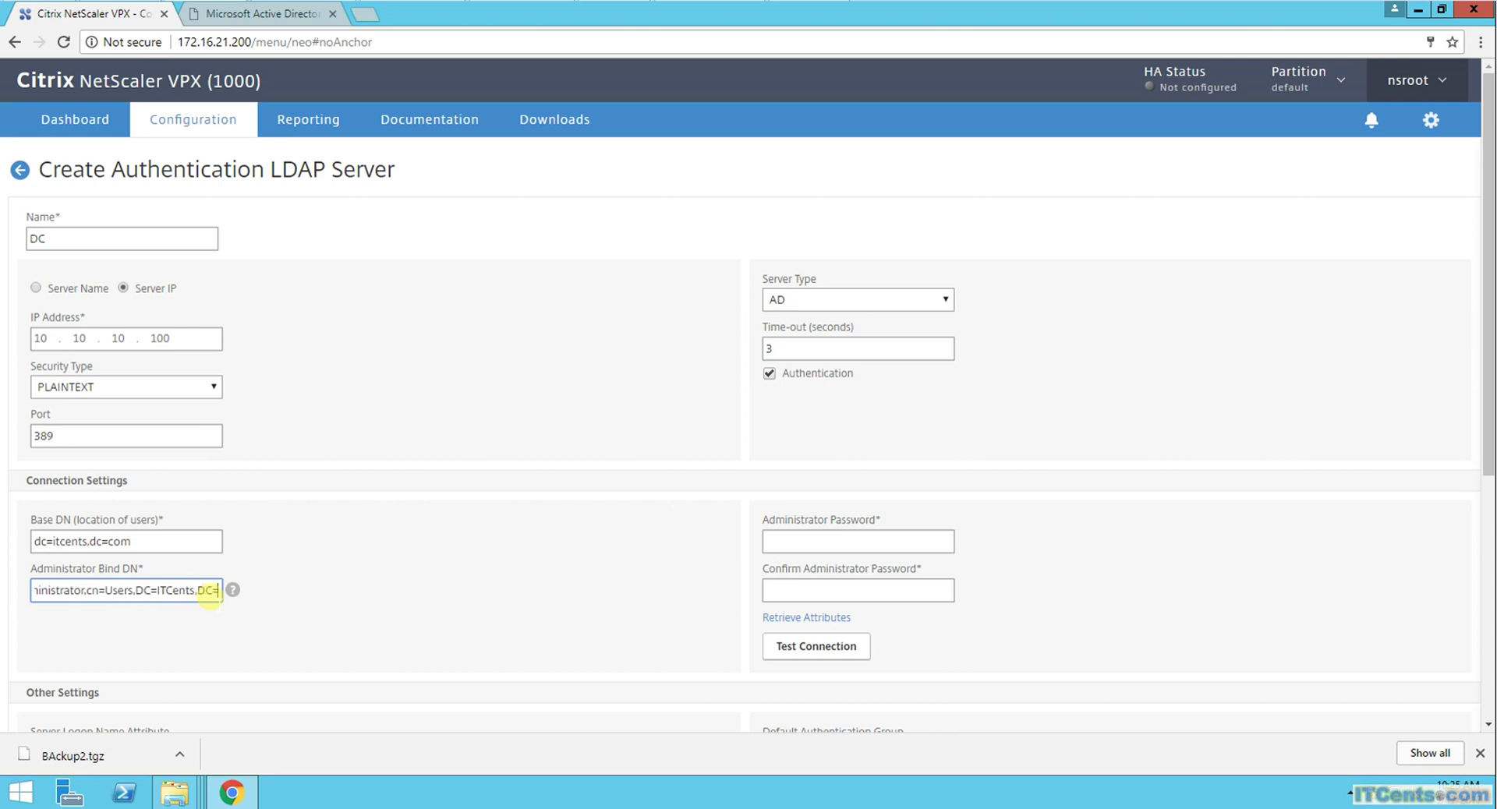
text(com)
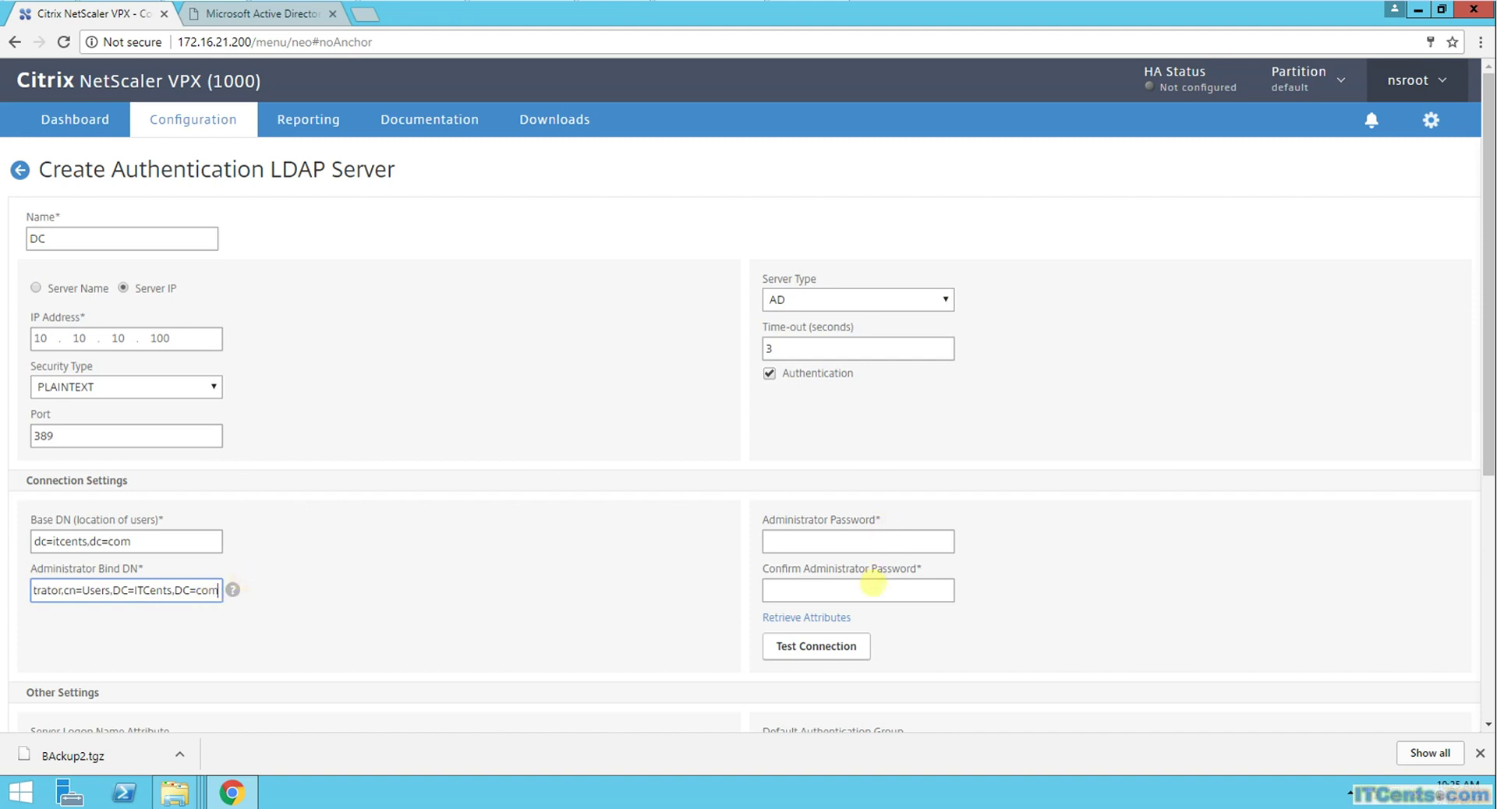
- Enter and confirm the administrator password, then test the LDAP connection
click(801, 540)
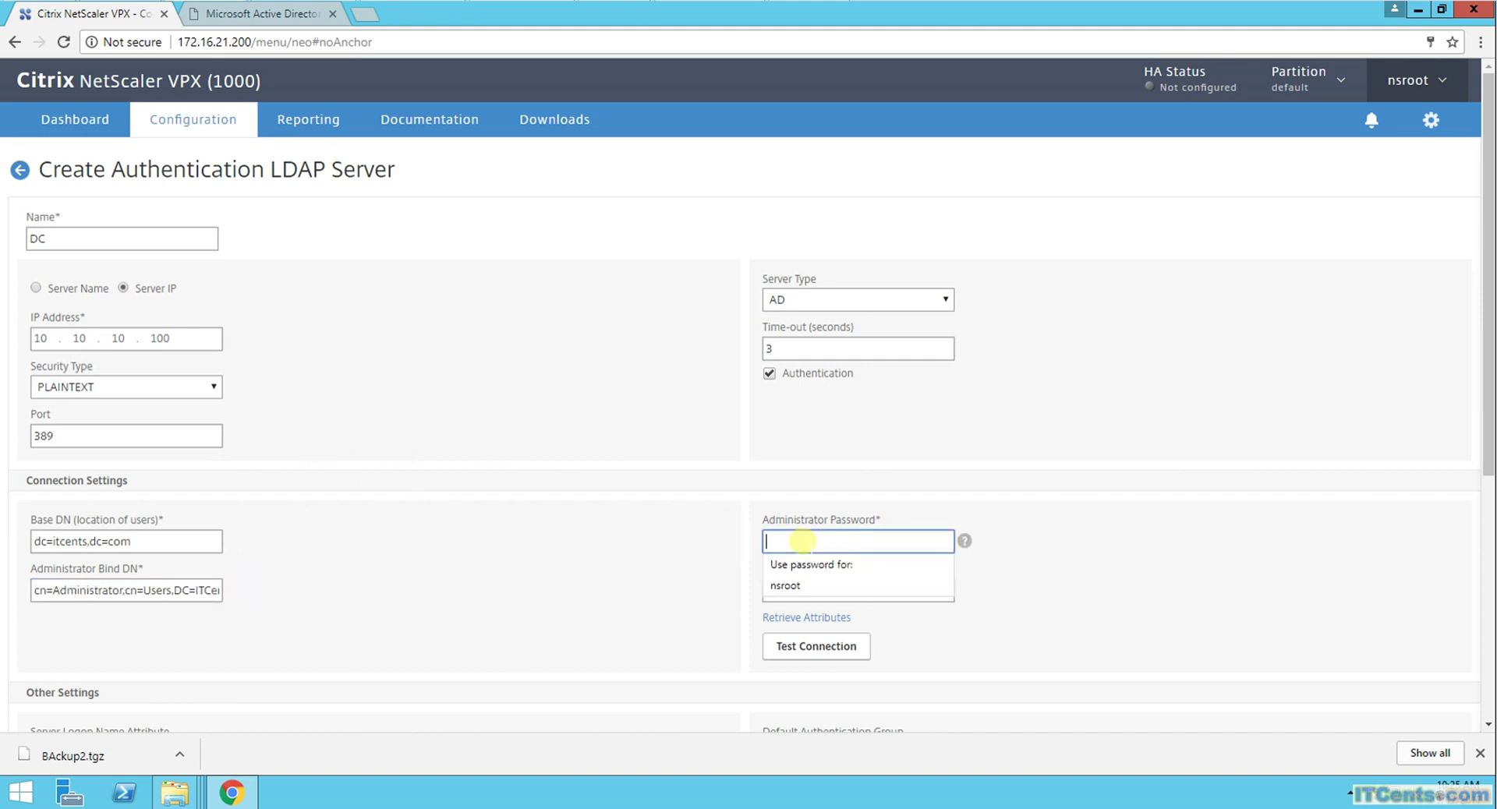
text(••••••••)
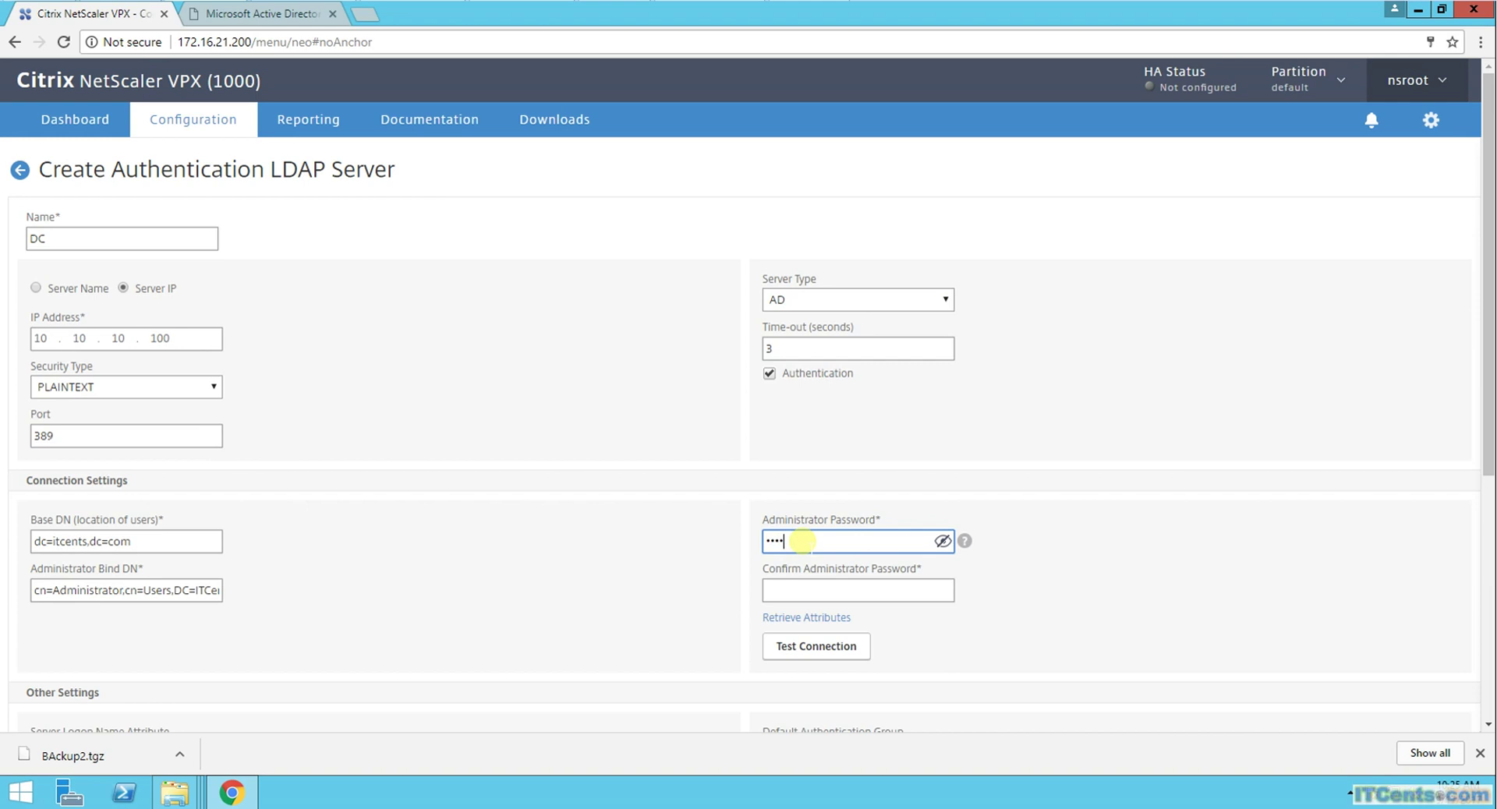
key(Tab)
text(••••••••)
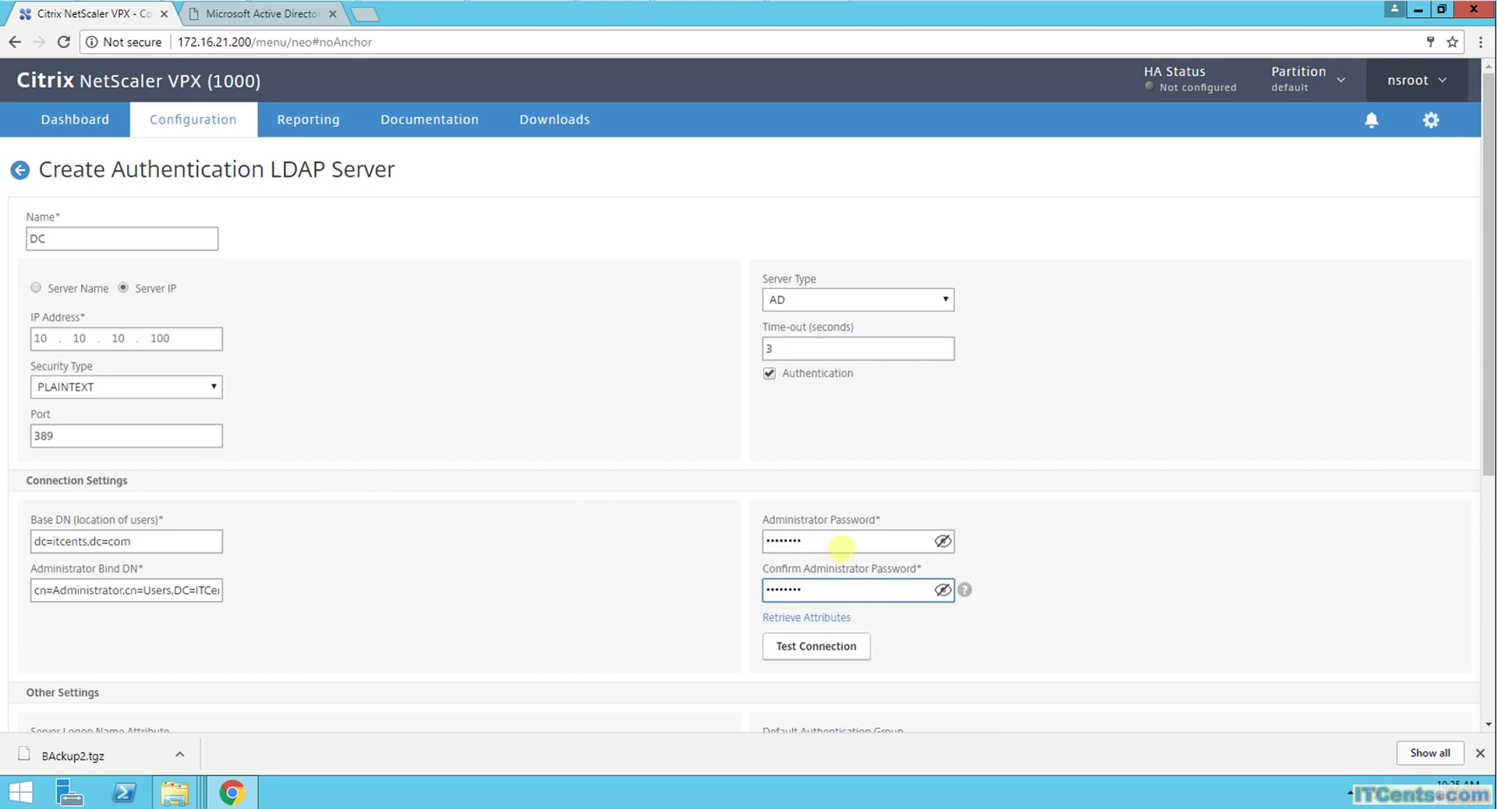
scroll(1206, 622, down, 1)
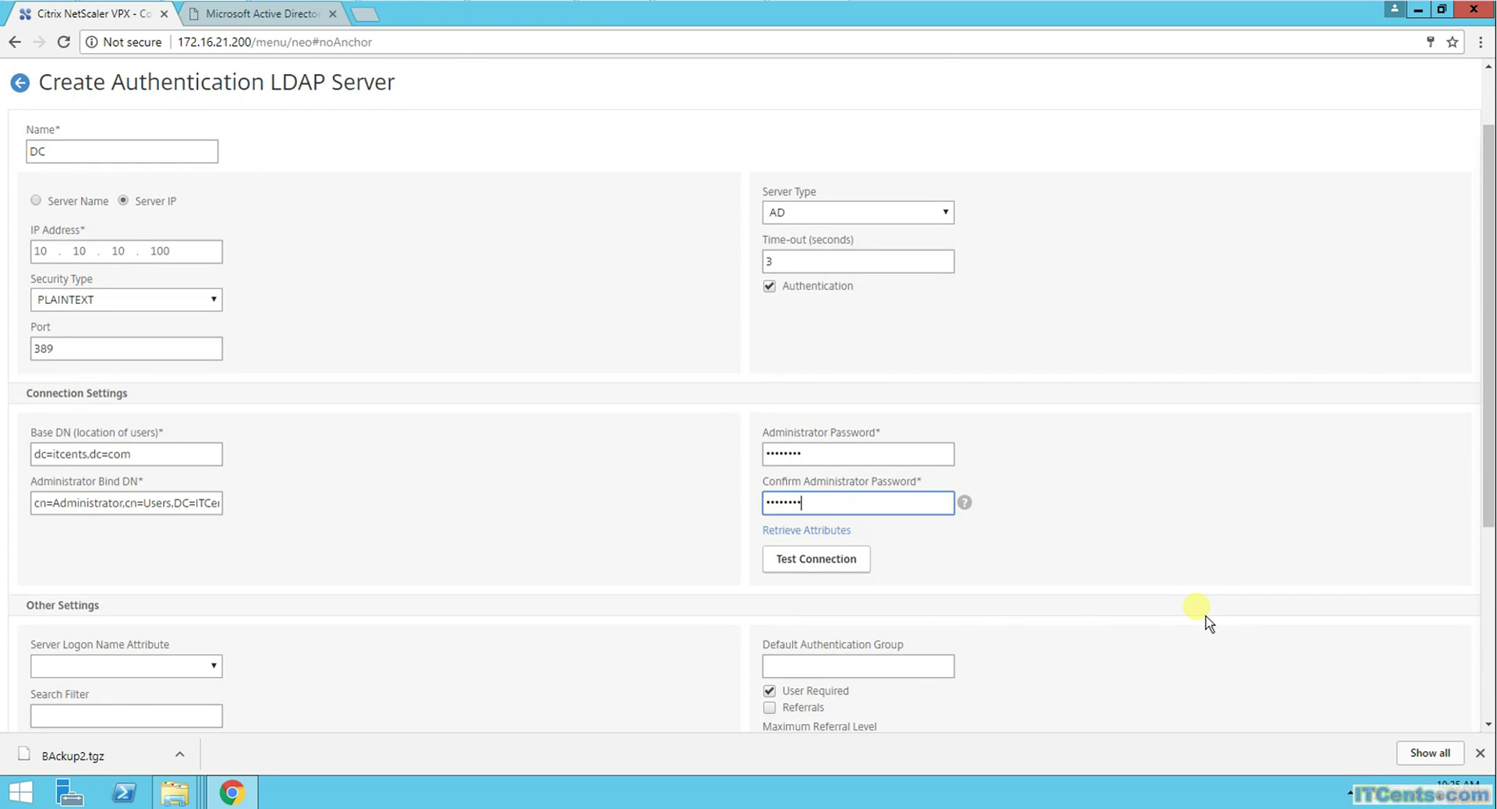
click(820, 560)
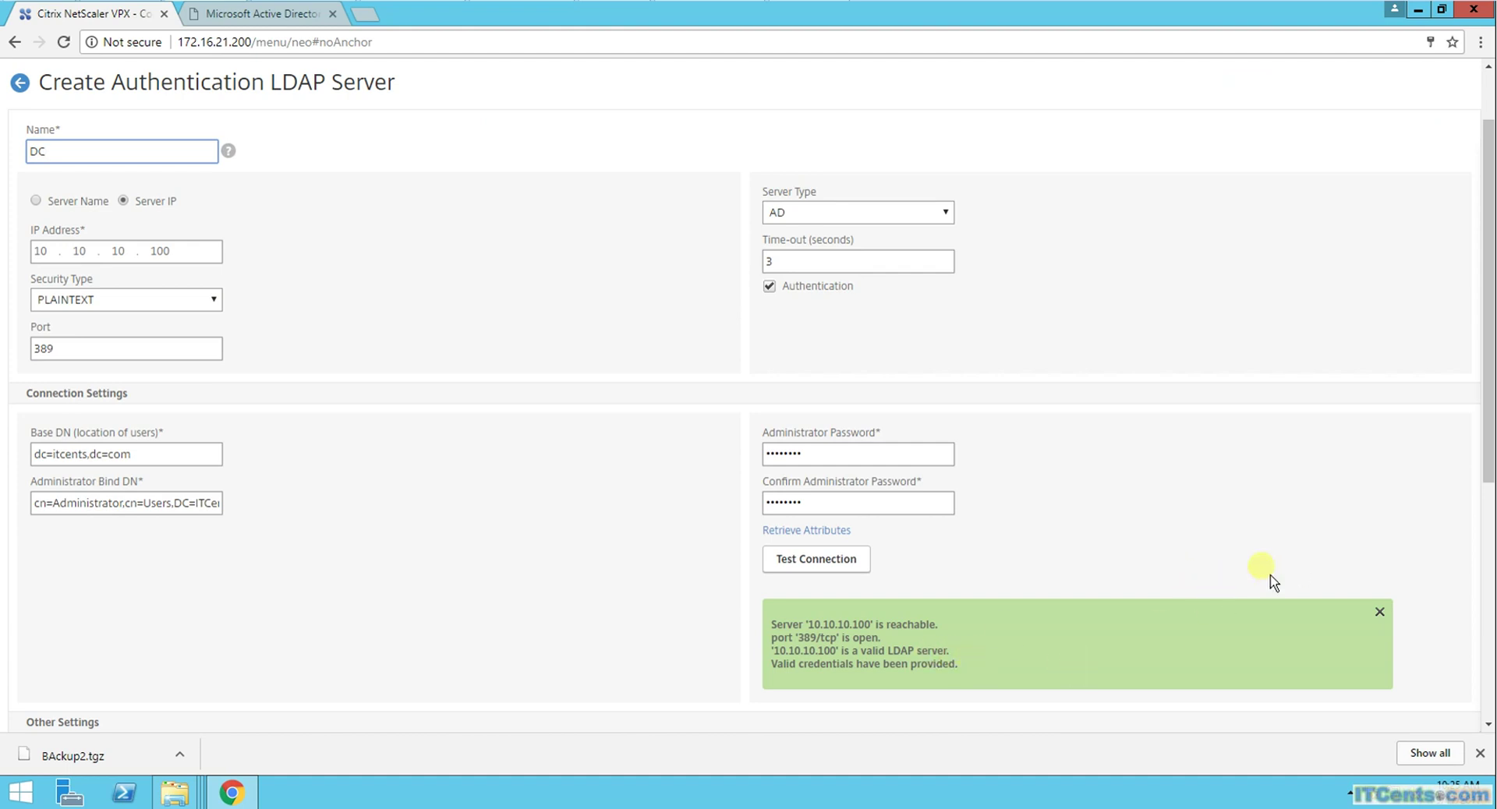
- Choose sAMAccountName logon name, memberOf group, and cn sub and SSO name attributes
scroll(1270, 555, down, 3)
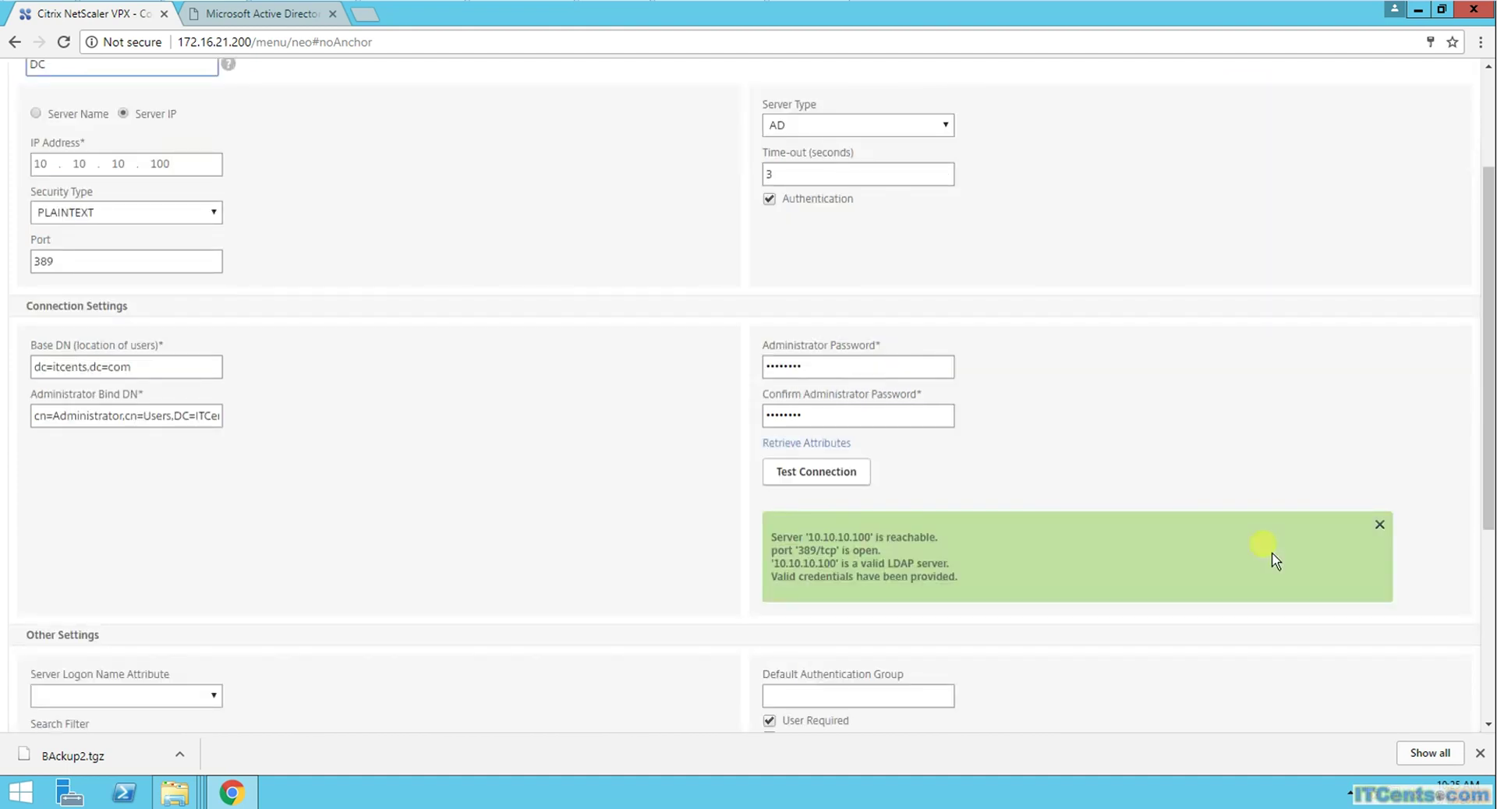
click(212, 521)
click(117, 571)
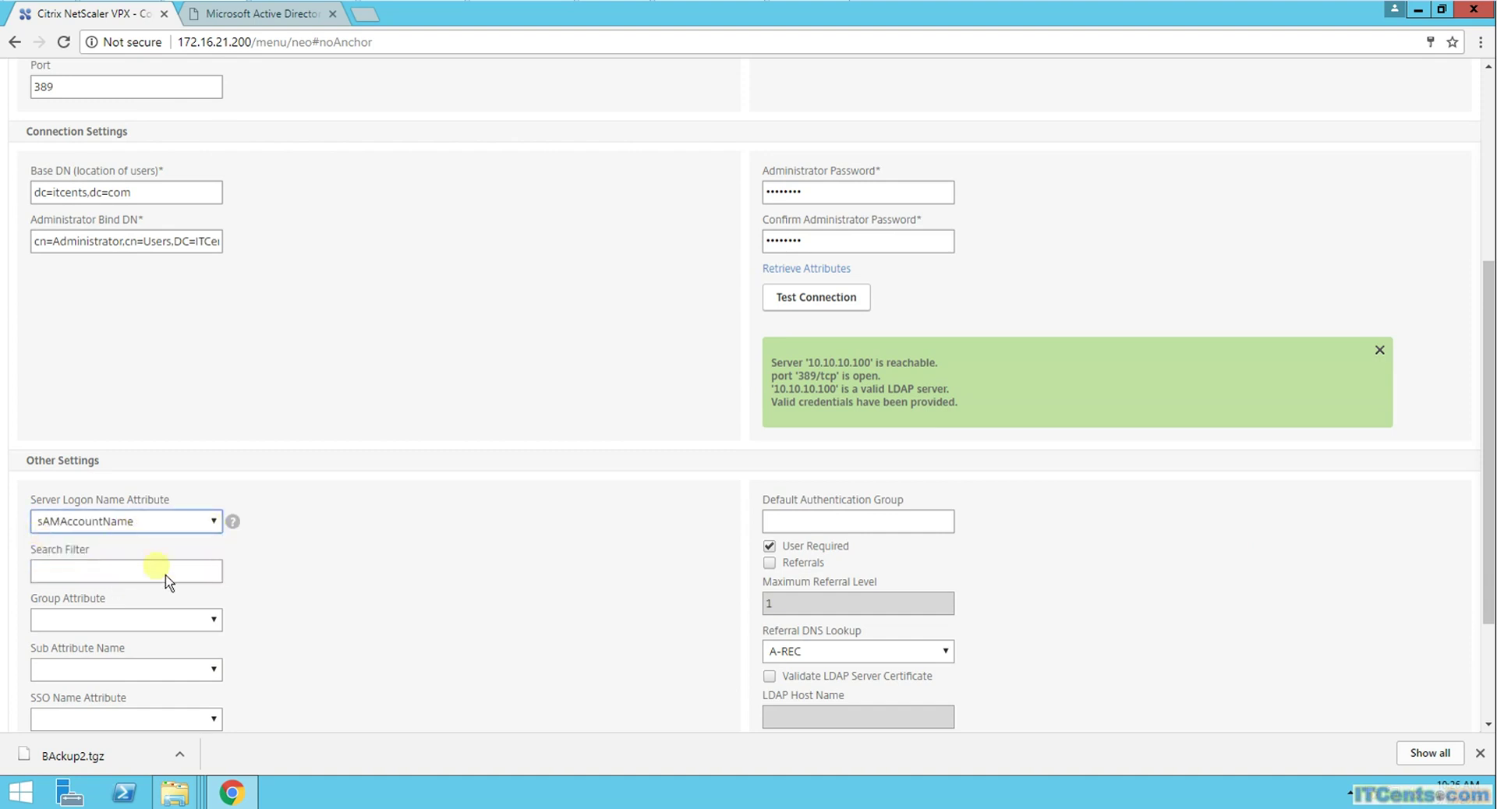
click(210, 619)
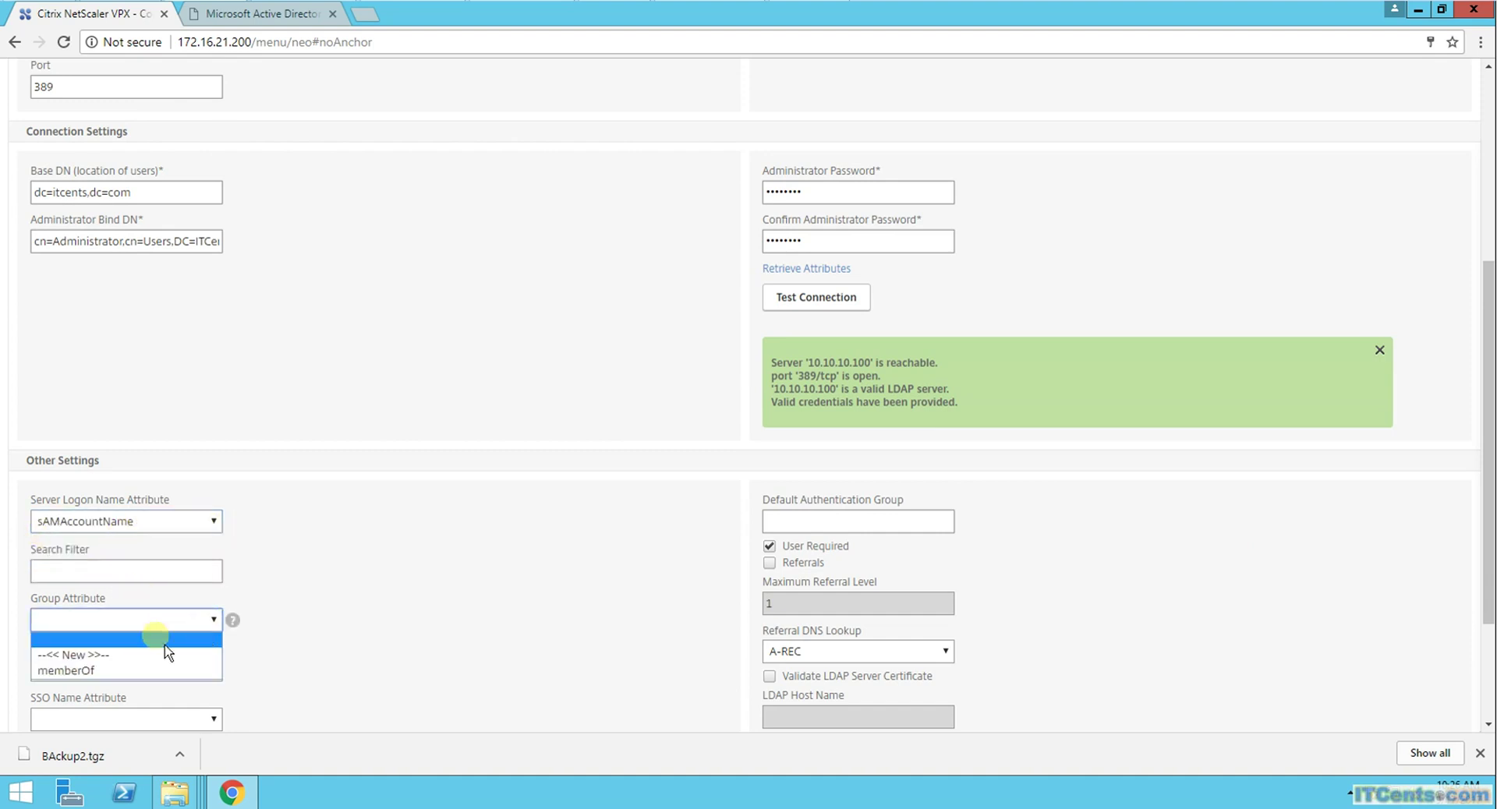
click(71, 673)
click(211, 669)
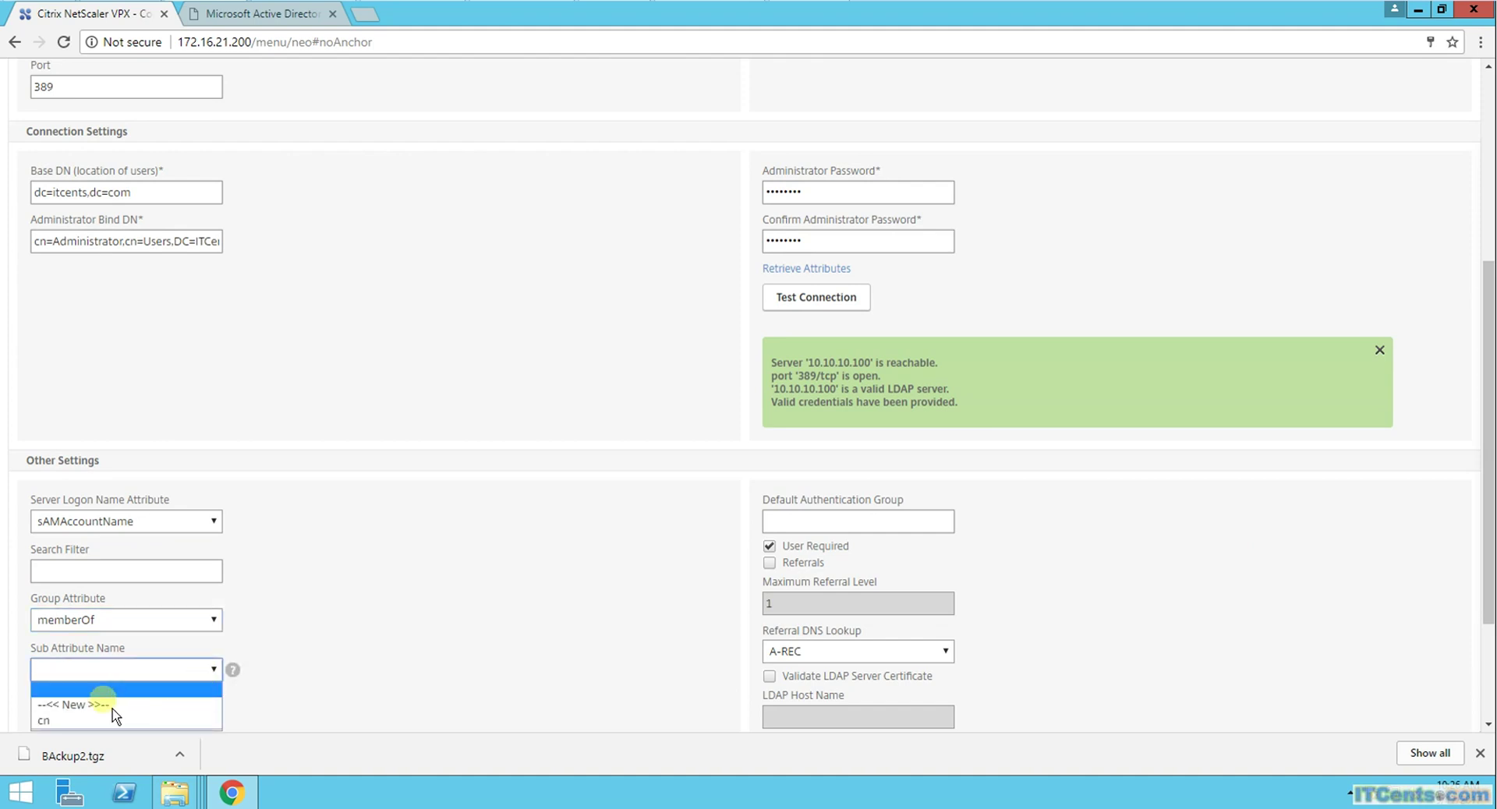
click(70, 721)
scroll(513, 611, down, 2)
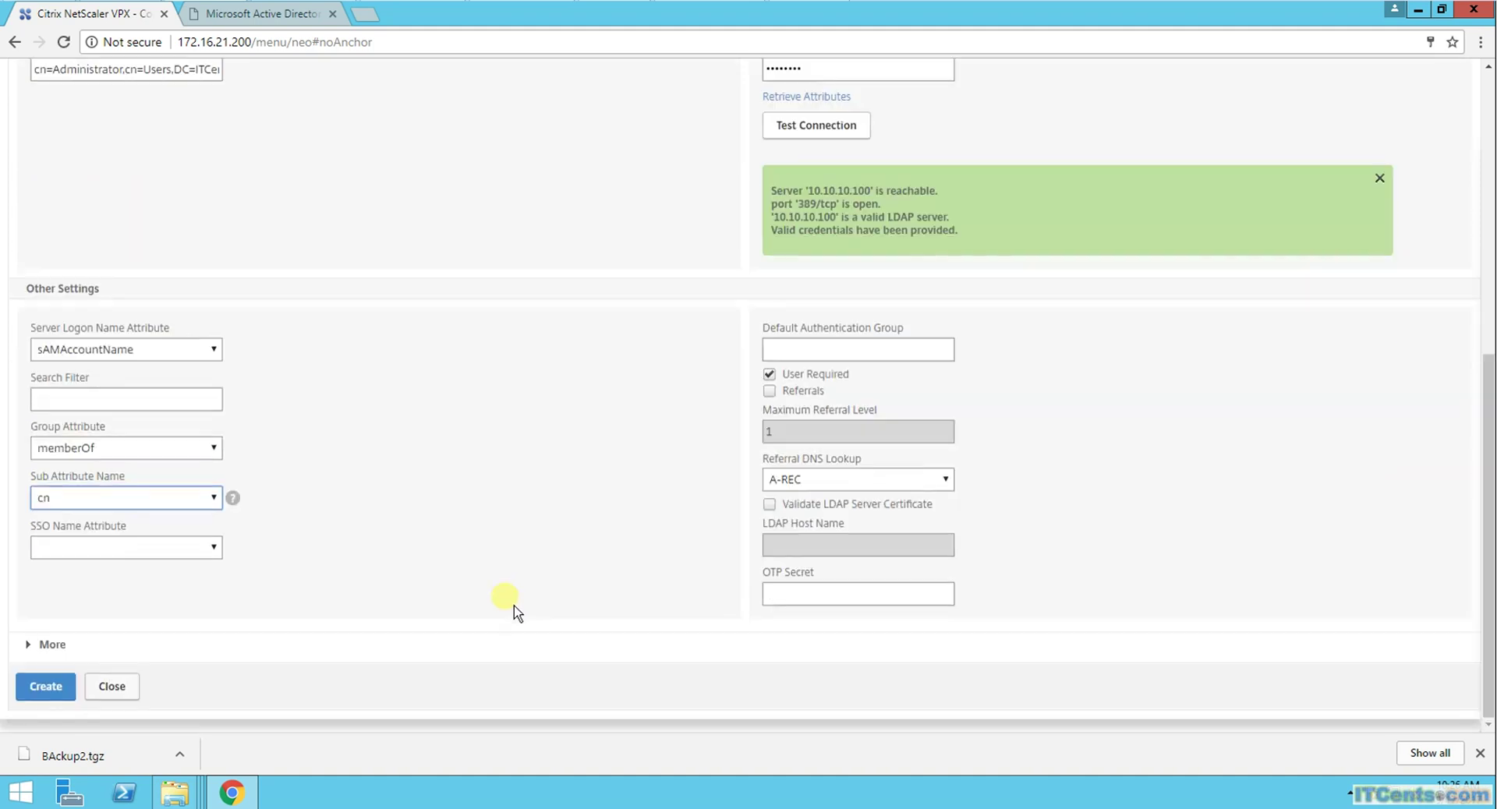
mouse_move(906, 405)
mouse_move(966, 352)
click(213, 547)
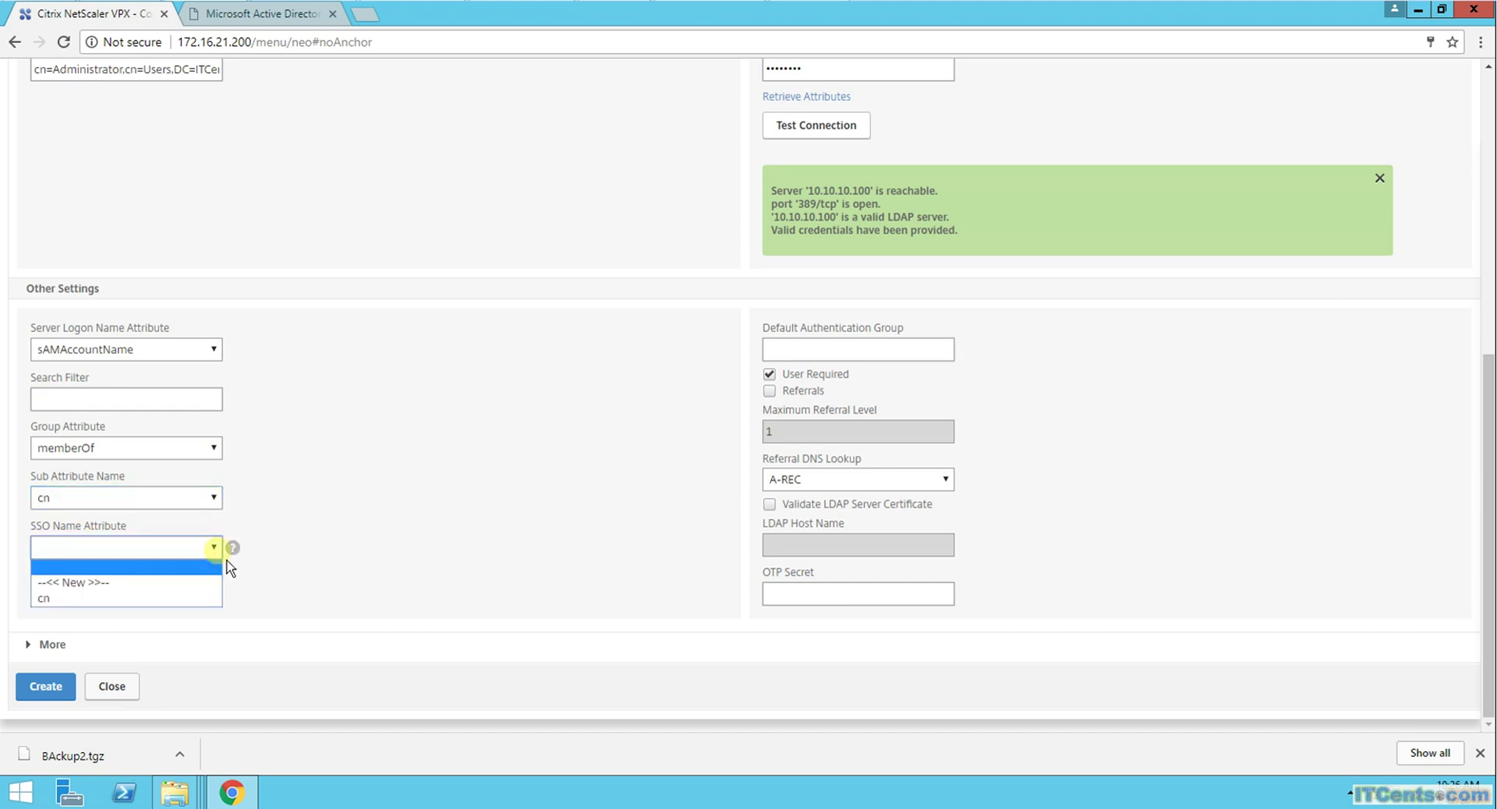
click(116, 598)
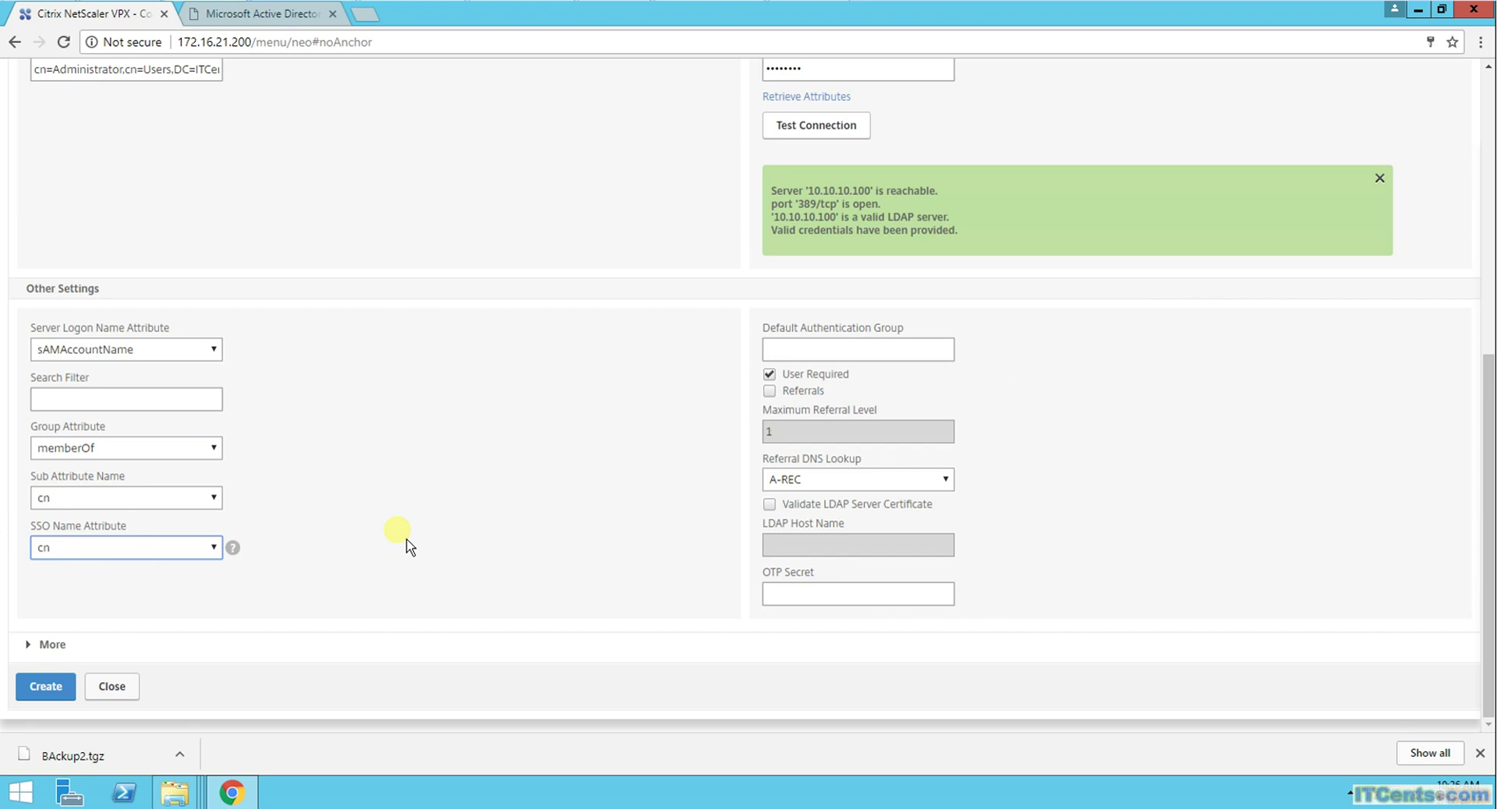
- Create the DC LDAP server
click(49, 690)
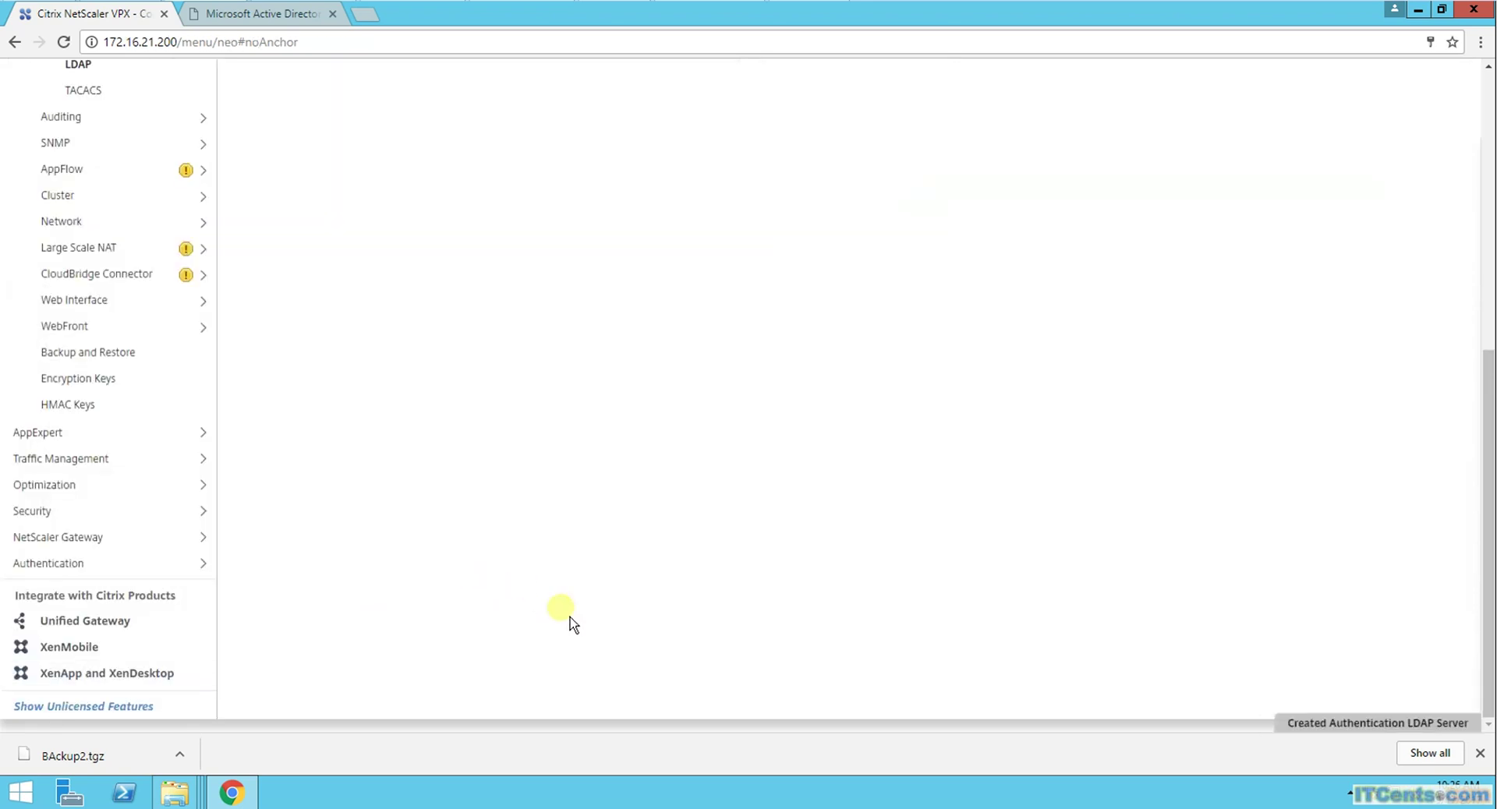
scroll(1489, 220, up, 1)
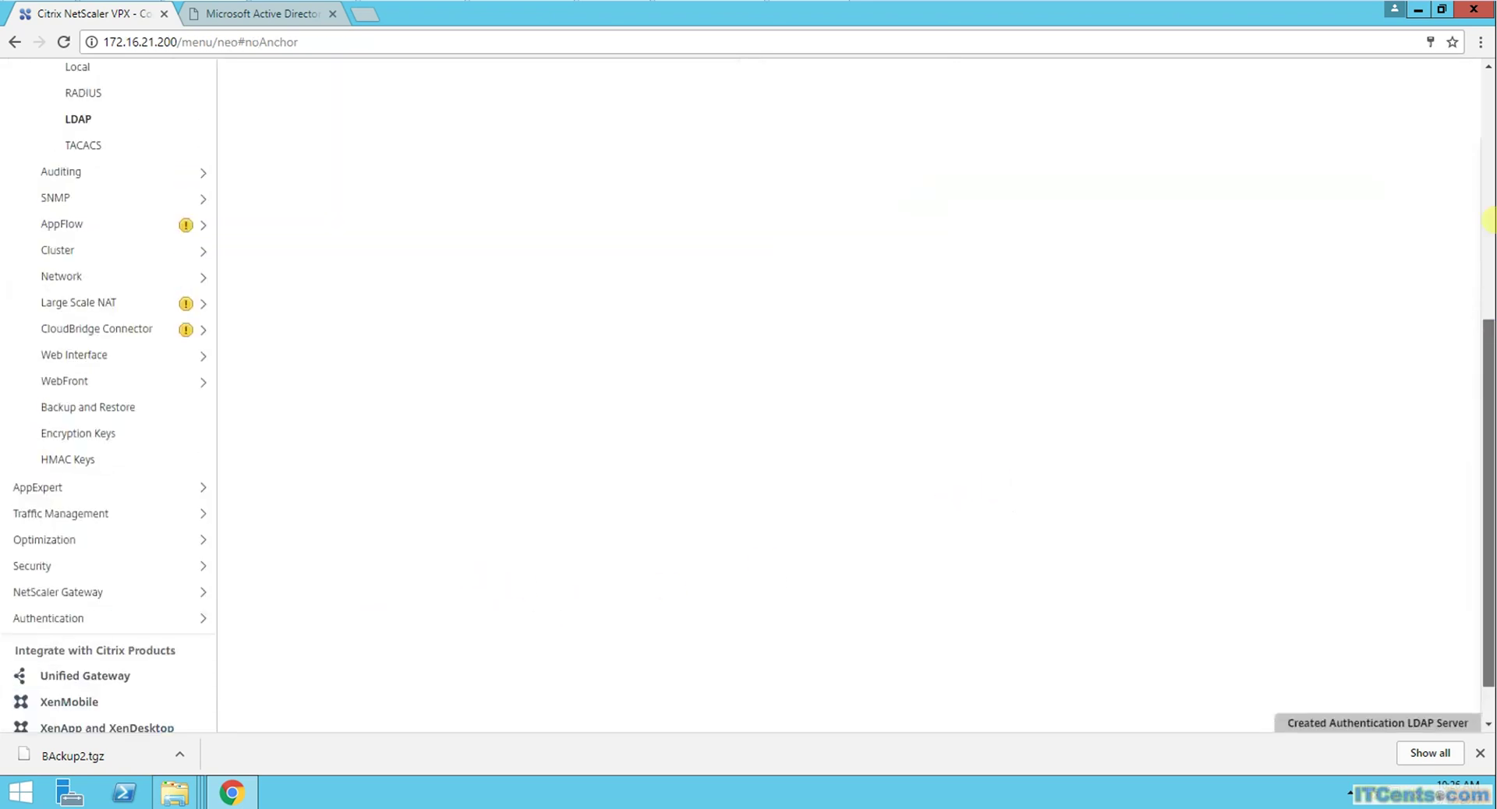
scroll(1489, 220, up, 6)
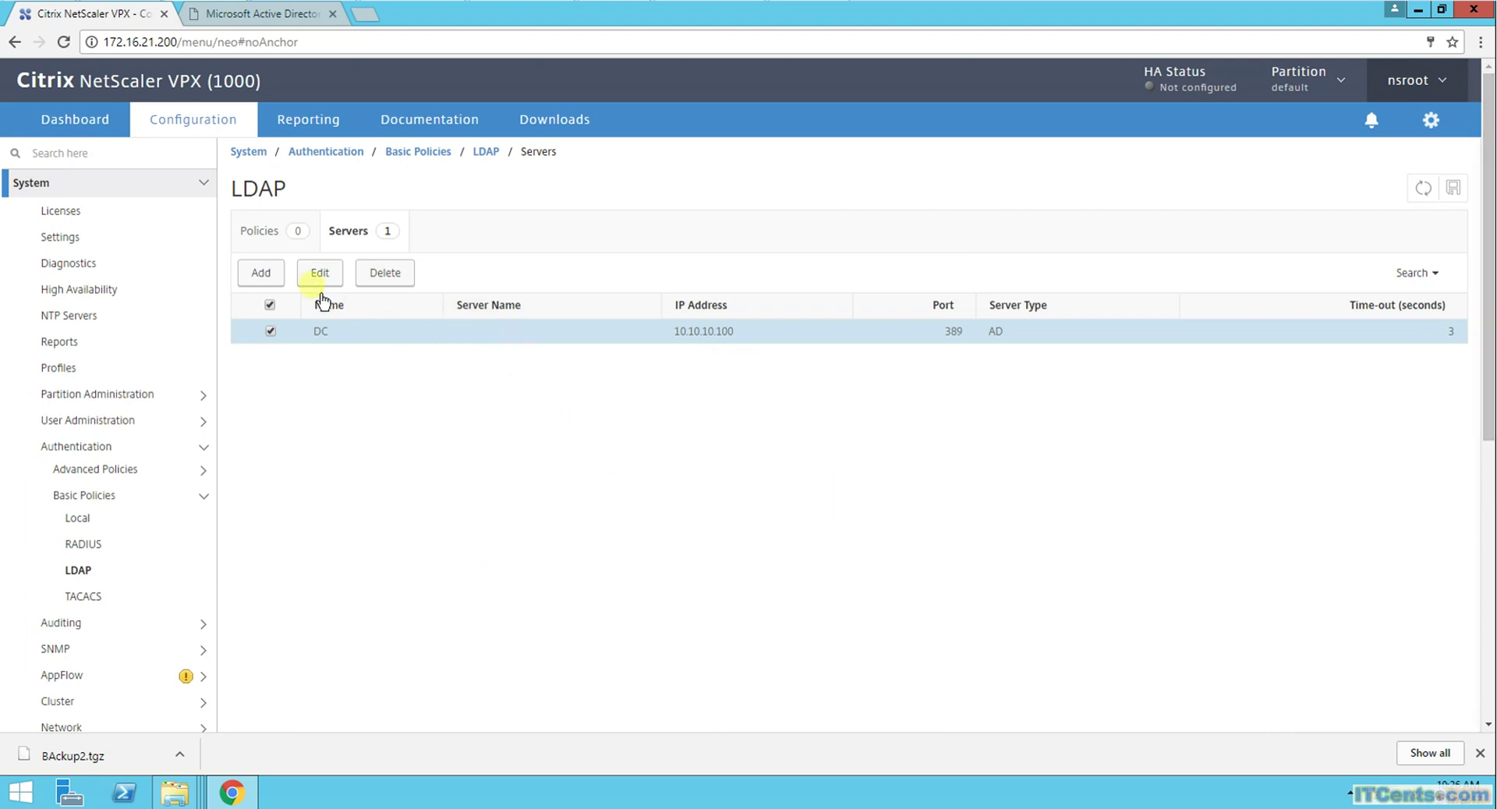
- Create LDAP policy AD-Auth with ns_true, accept the warning, and go to Advanced Policies
click(261, 231)
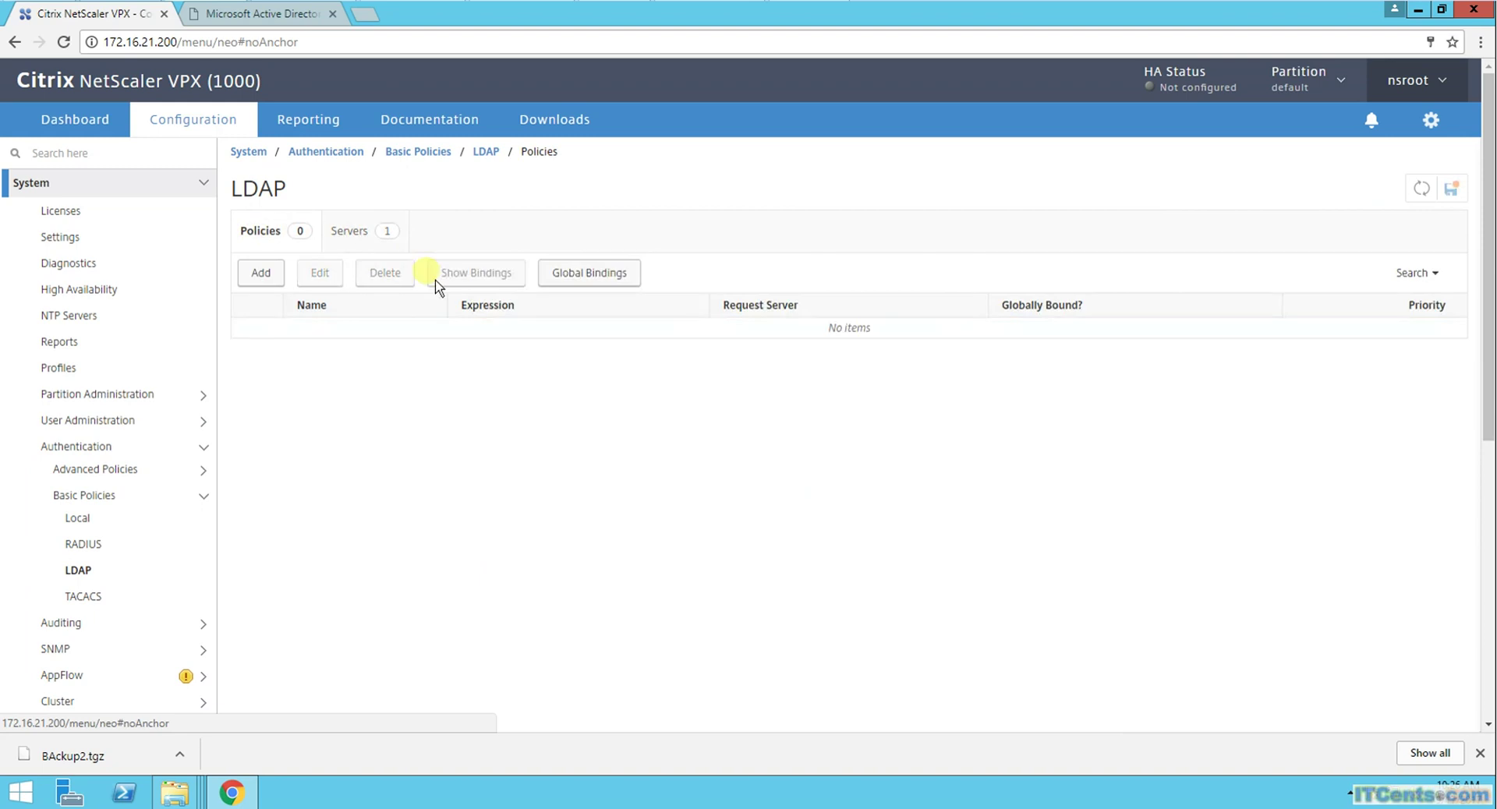
click(262, 274)
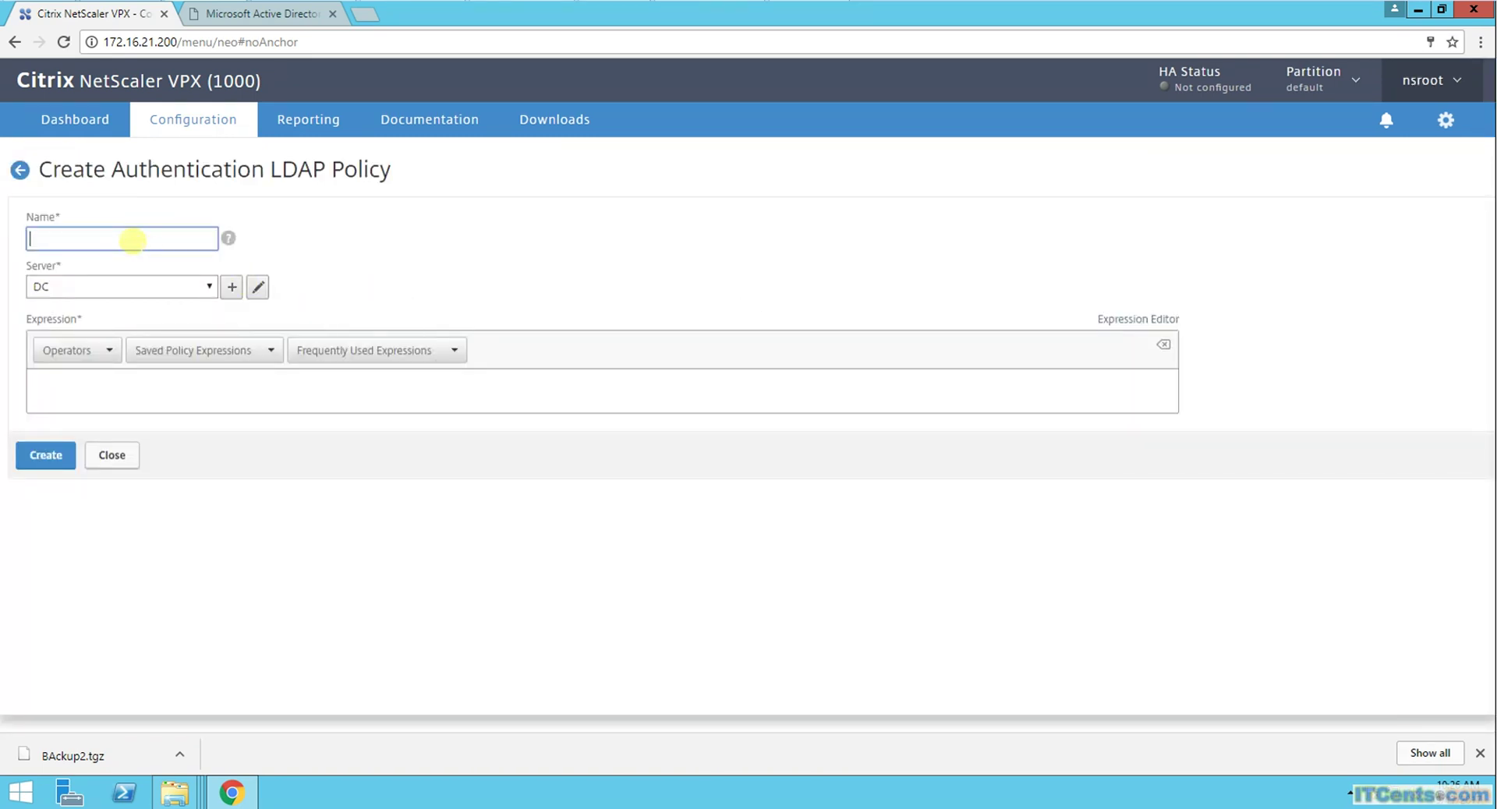
text(AD-Auth)
click(273, 358)
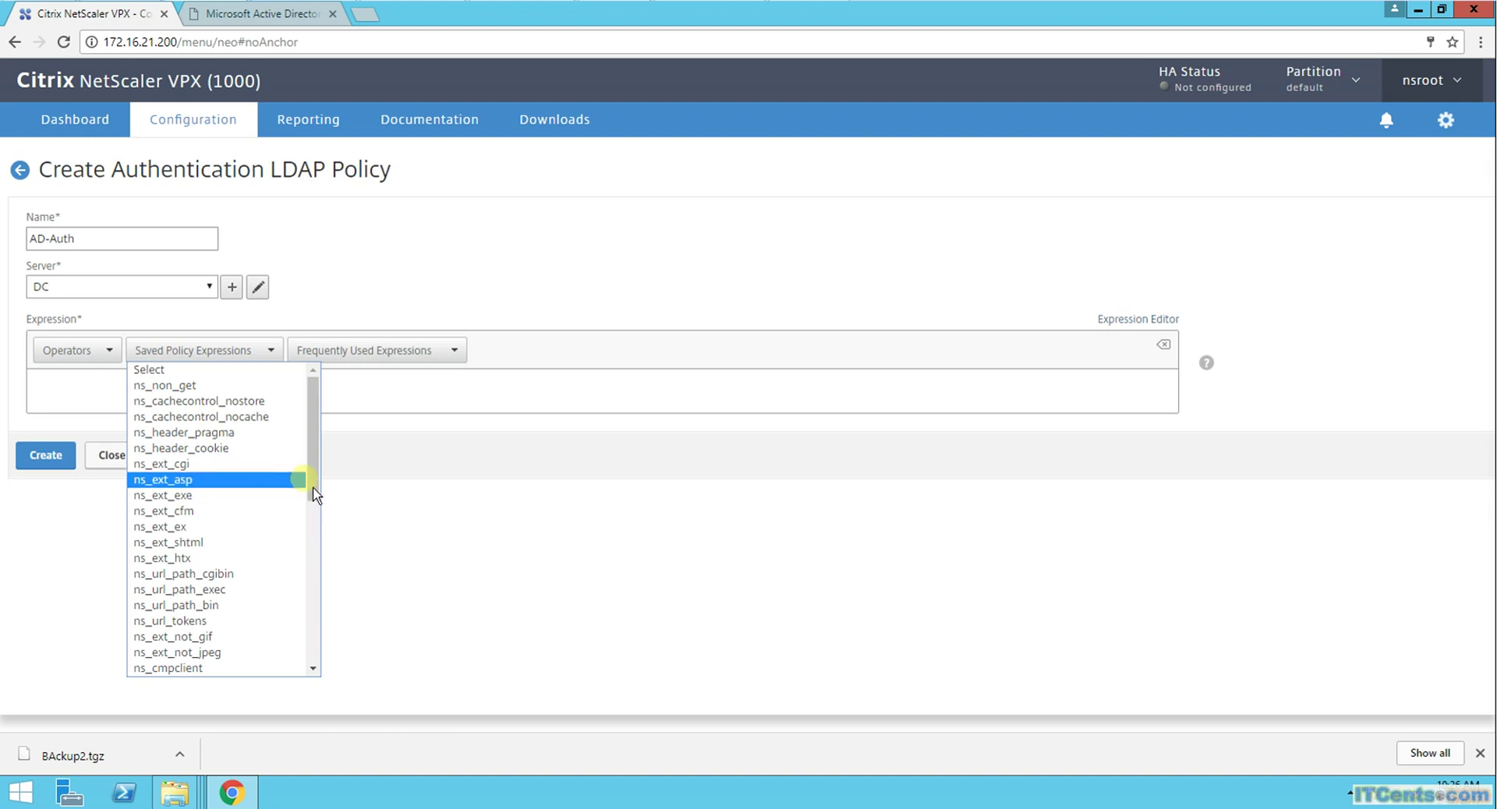
drag(314, 477, 324, 611)
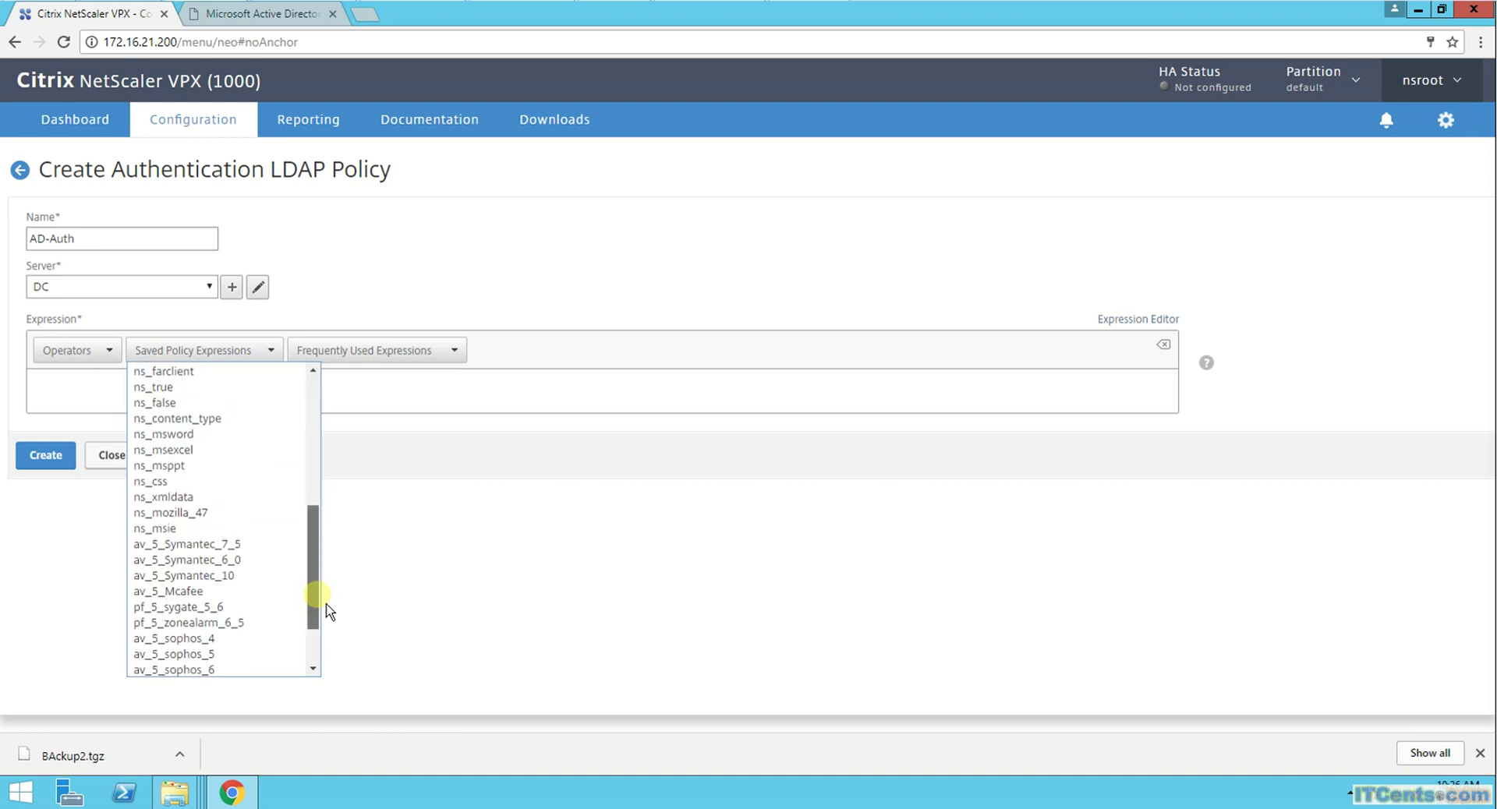
click(164, 386)
click(45, 456)
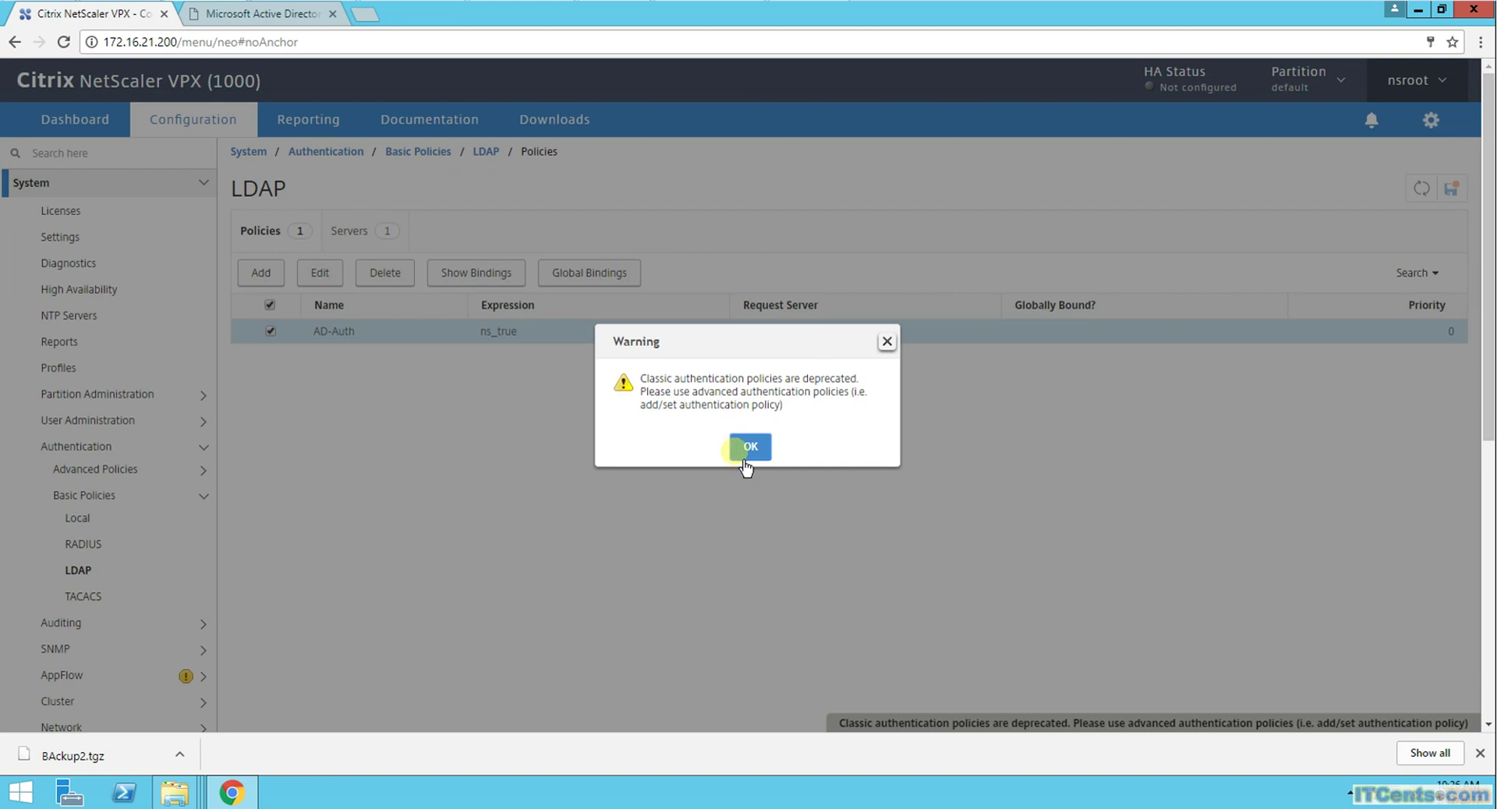
click(760, 450)
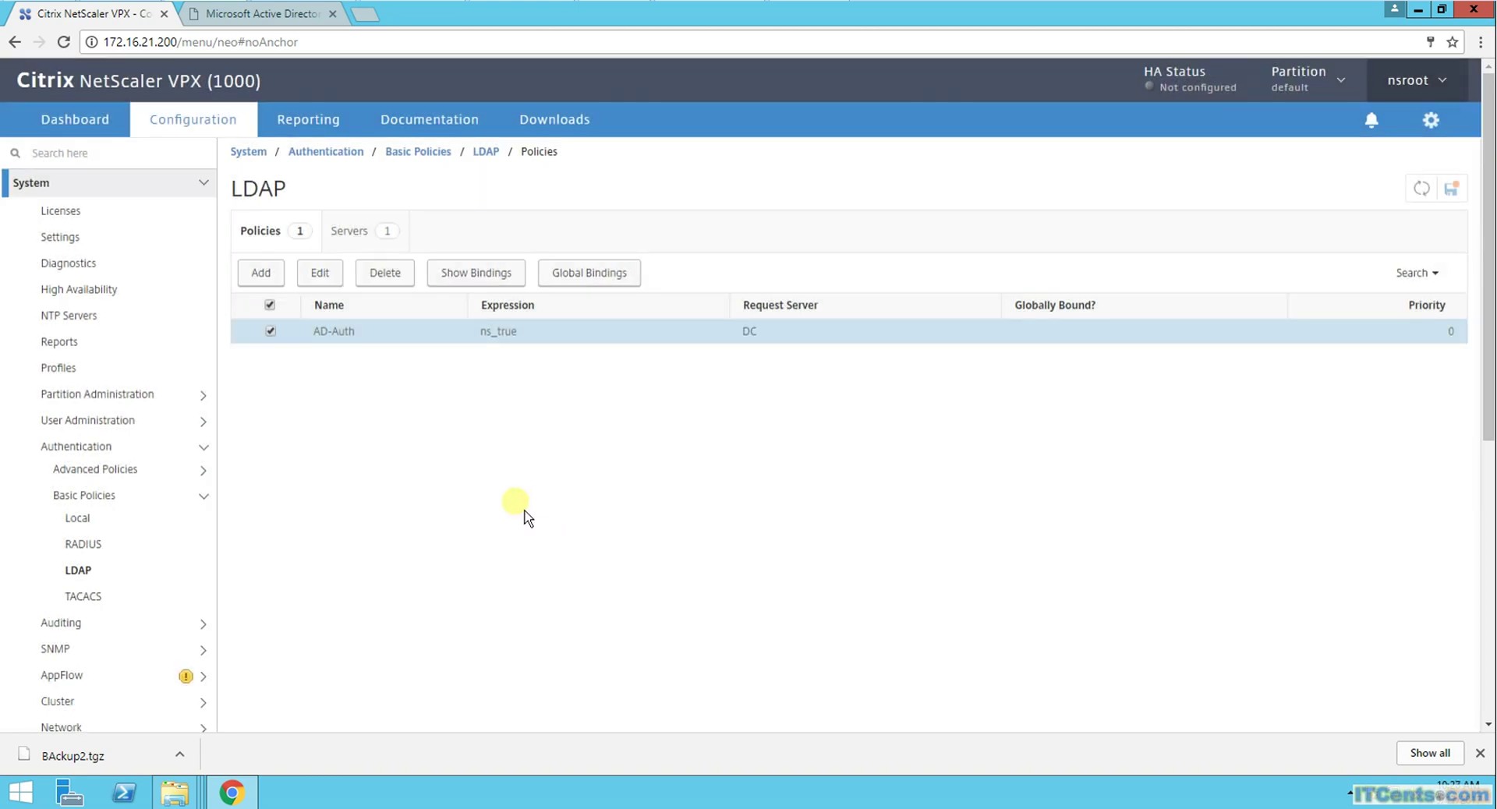
click(133, 482)
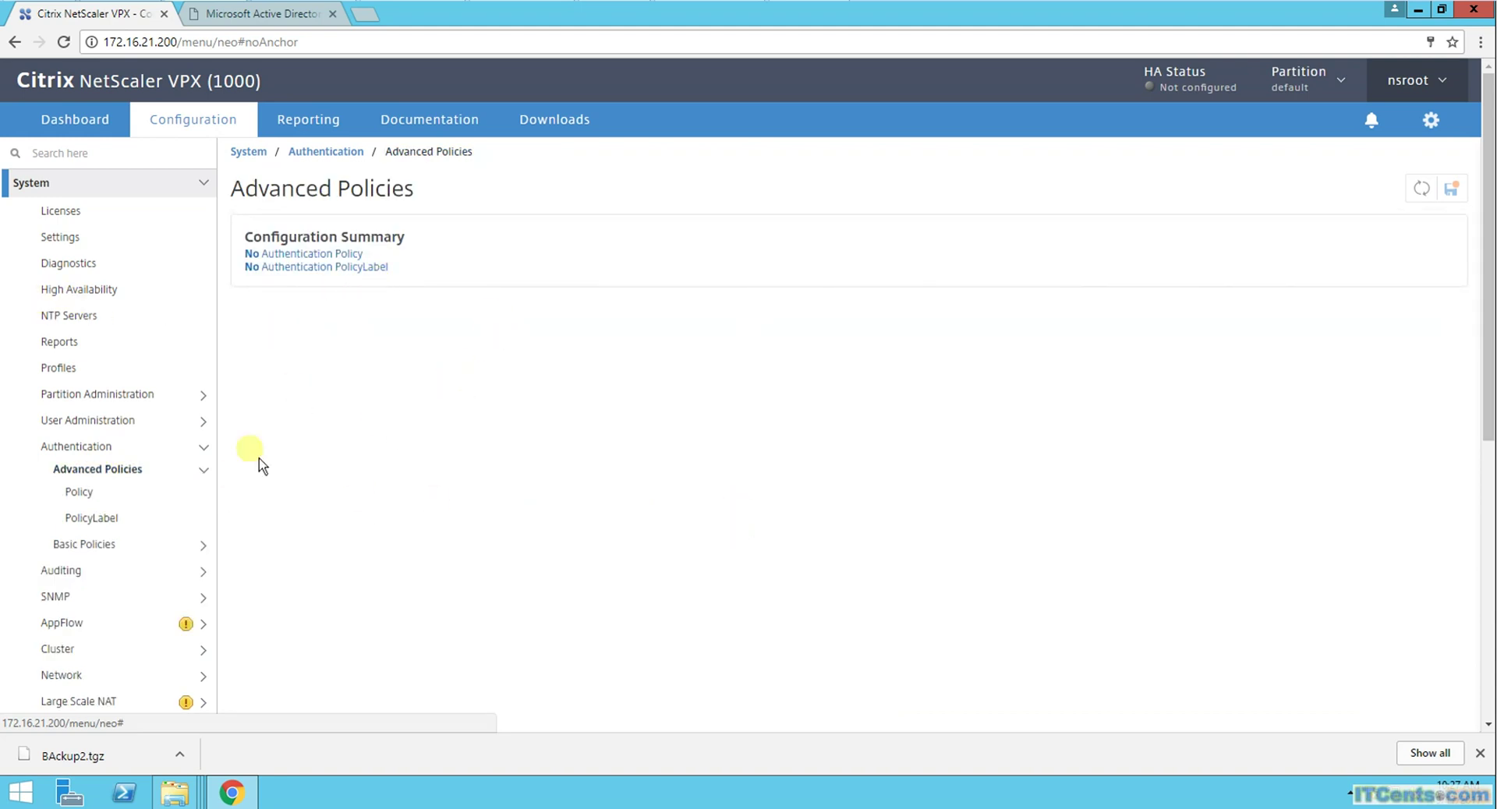
- Start new authentication policy LDAP-POL with action type LDAP and action DC
click(95, 498)
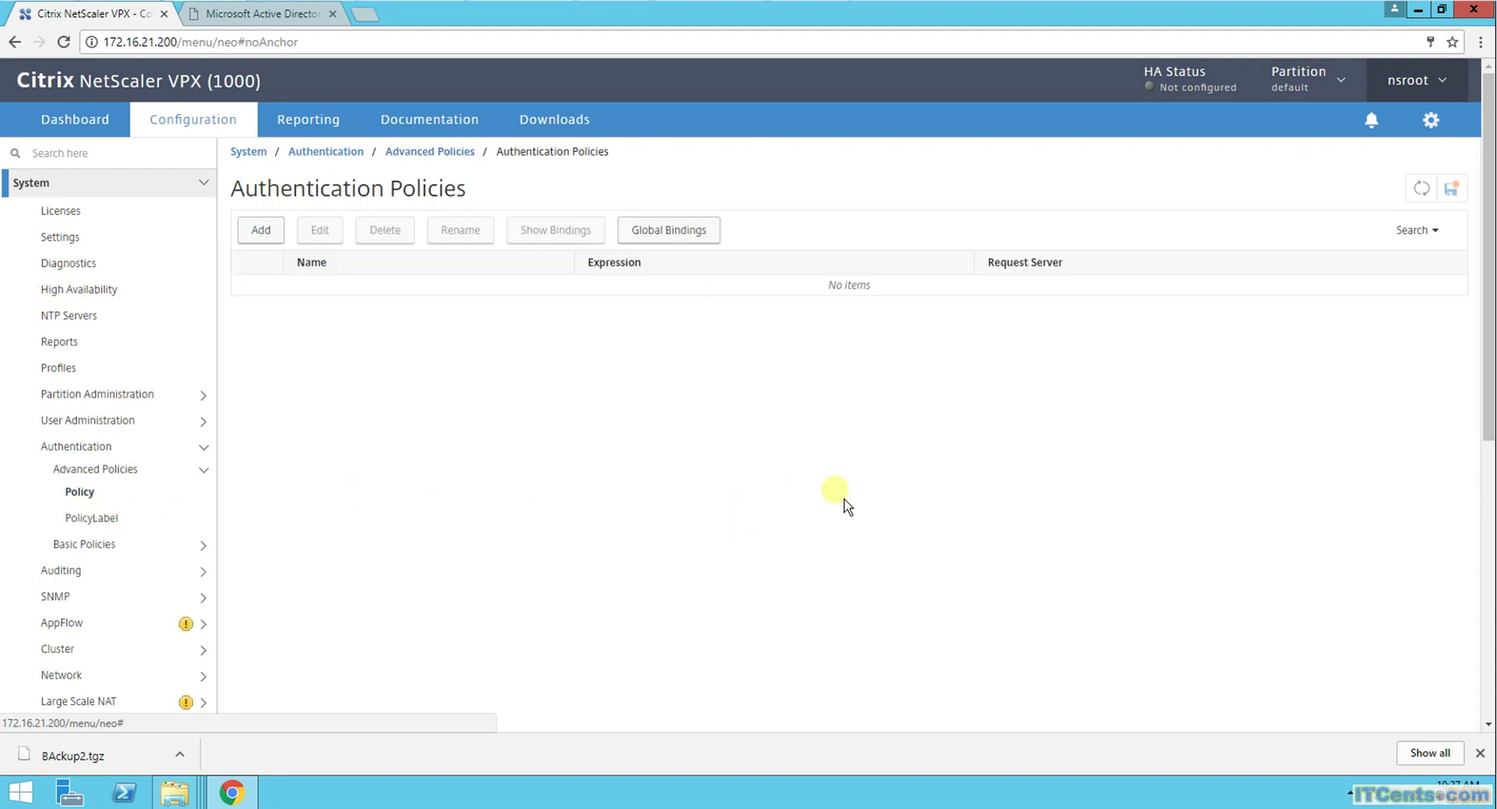
click(277, 238)
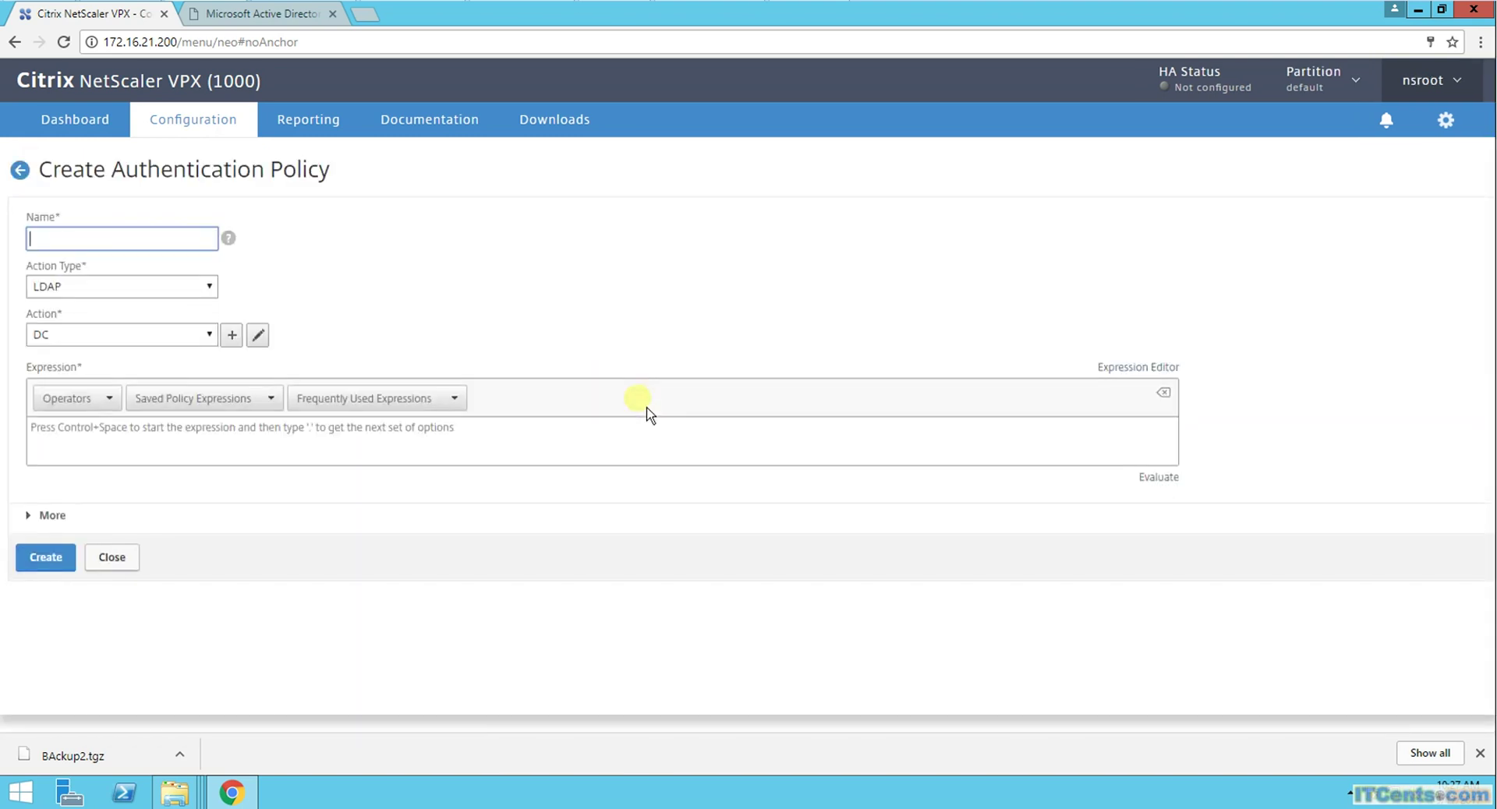
click(73, 237)
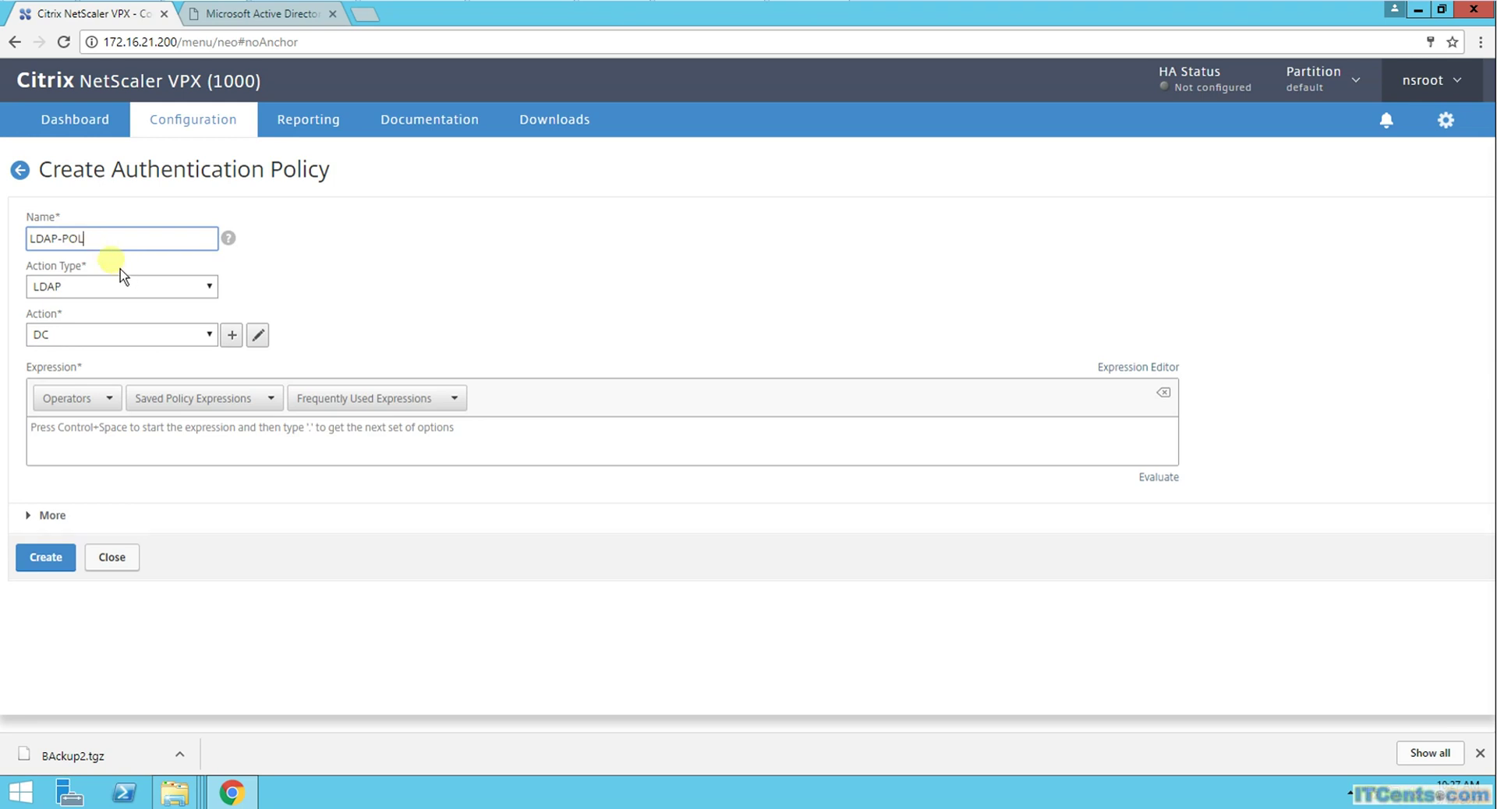
click(209, 287)
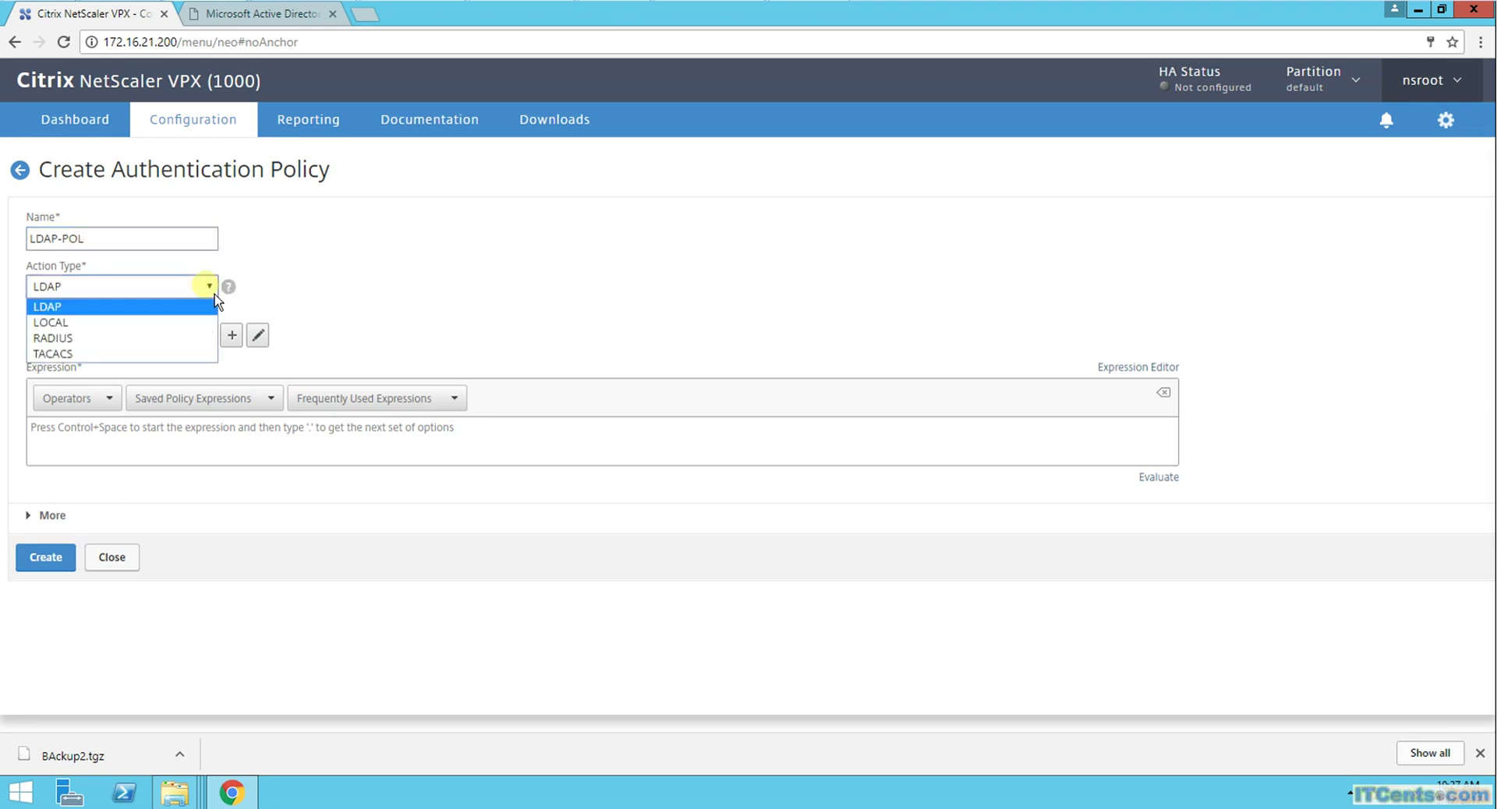
click(215, 296)
click(209, 334)
click(204, 348)
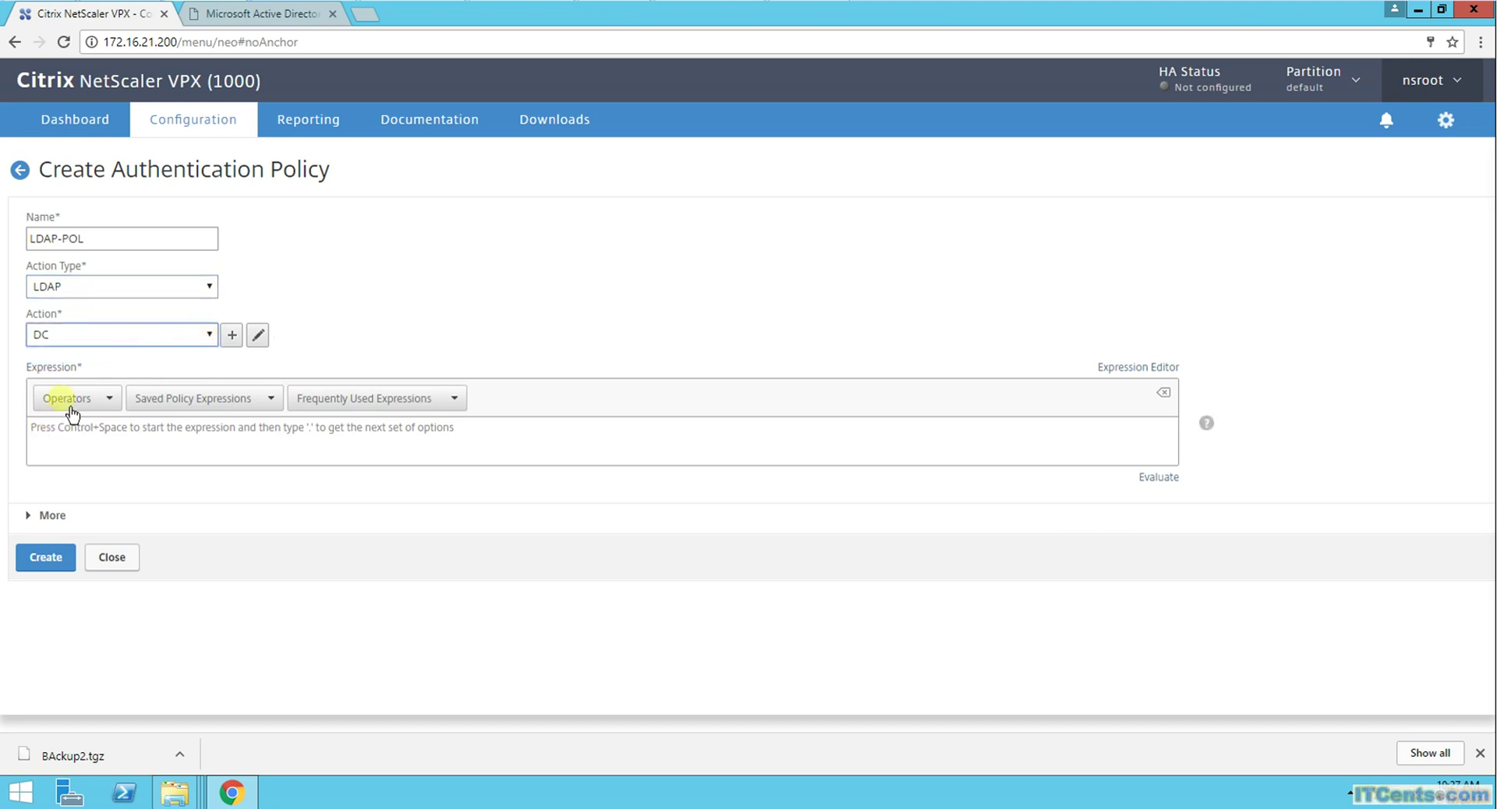
- Give LDAP-POL expression true, create it, and return to System Information
click(271, 398)
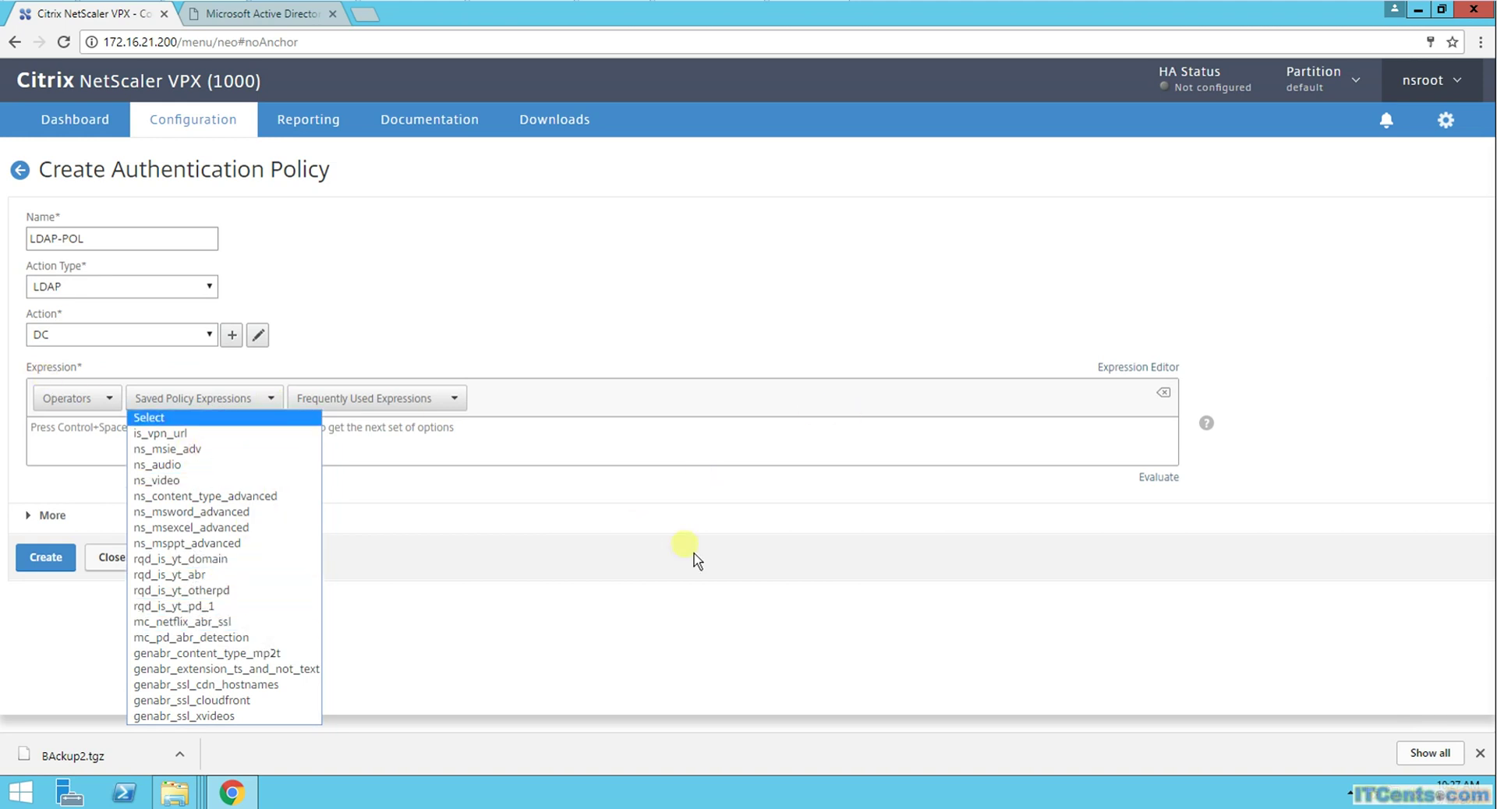
click(718, 522)
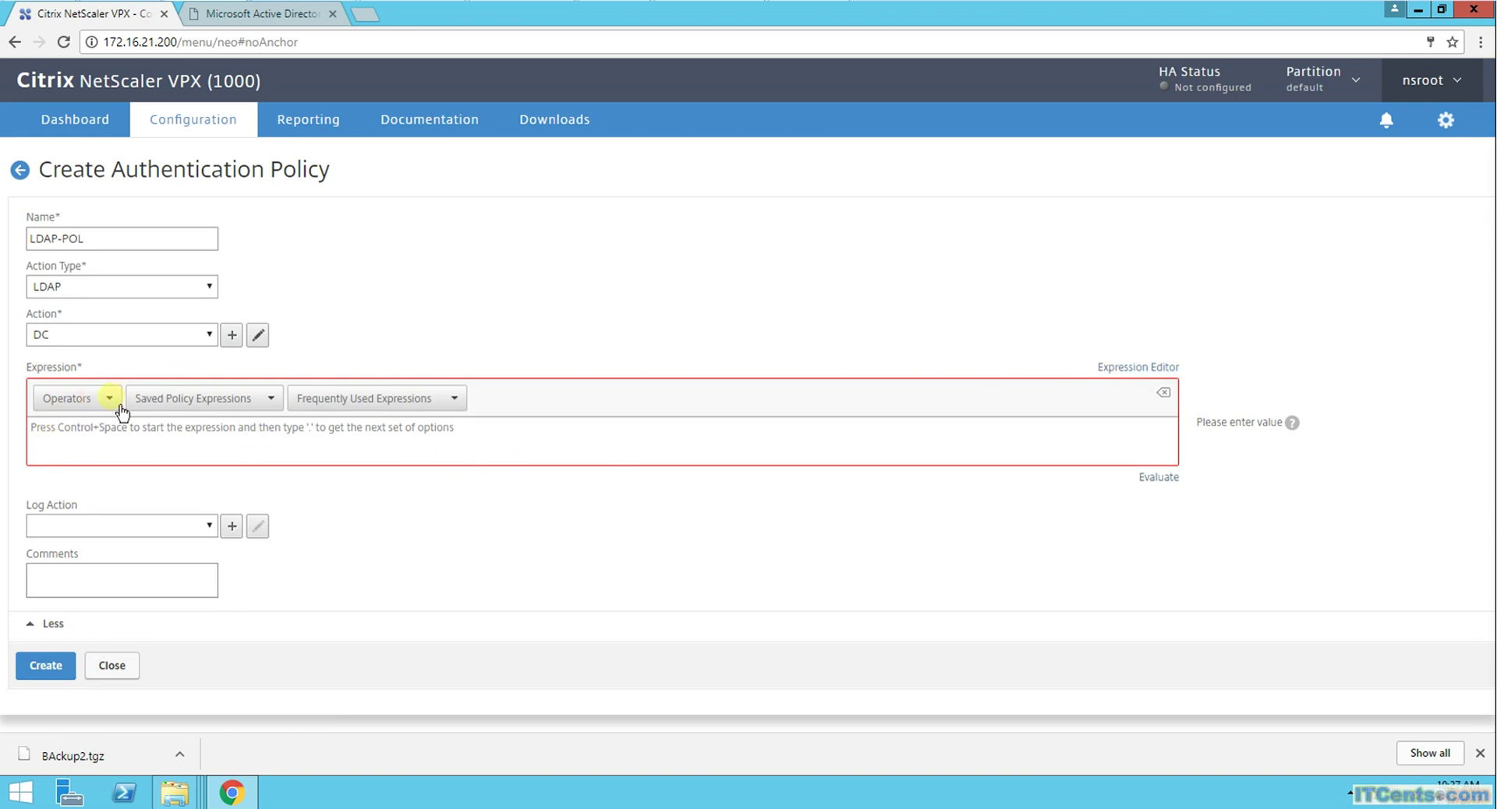
click(107, 443)
text(try)
text(e)
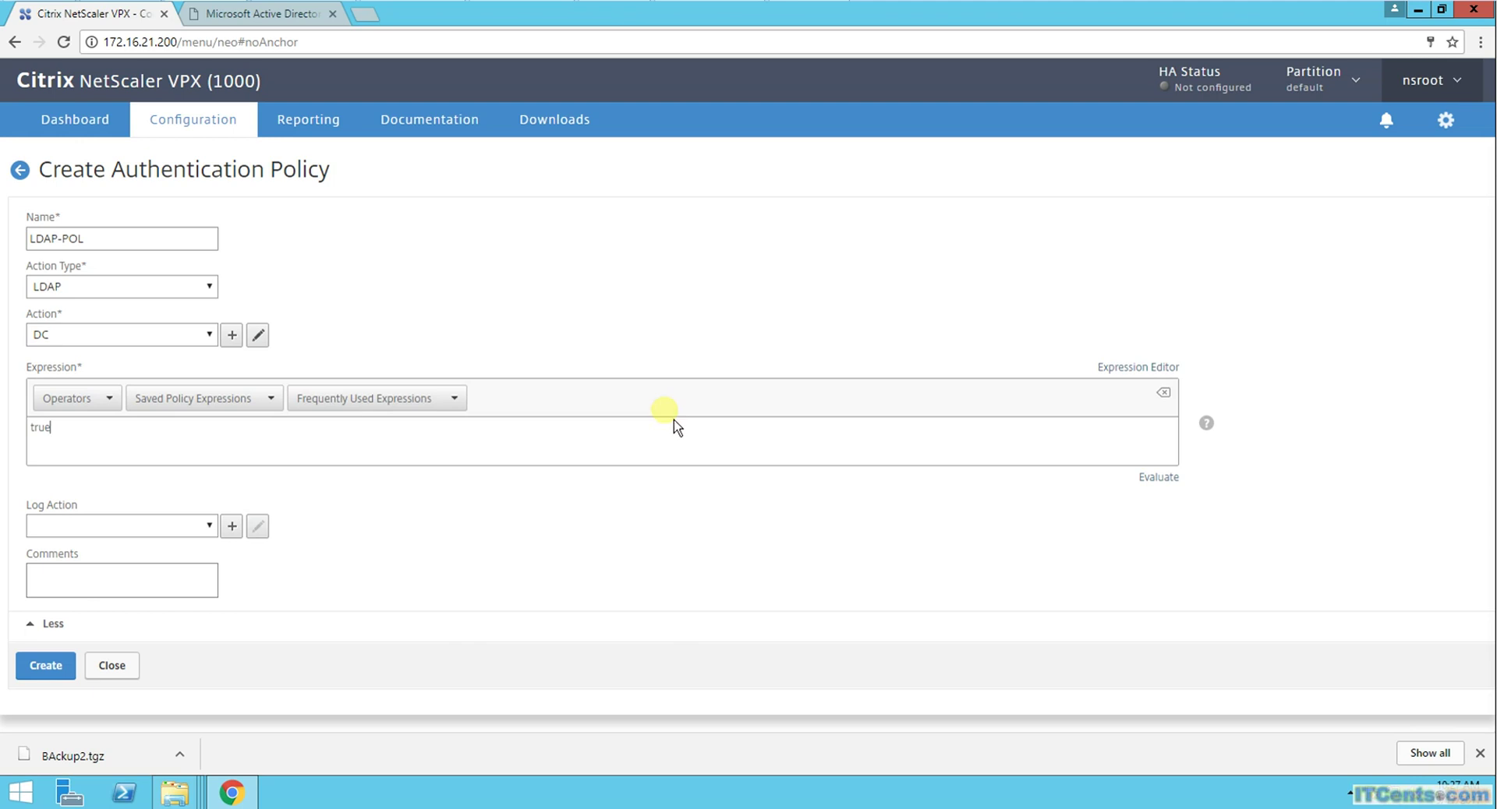
click(209, 526)
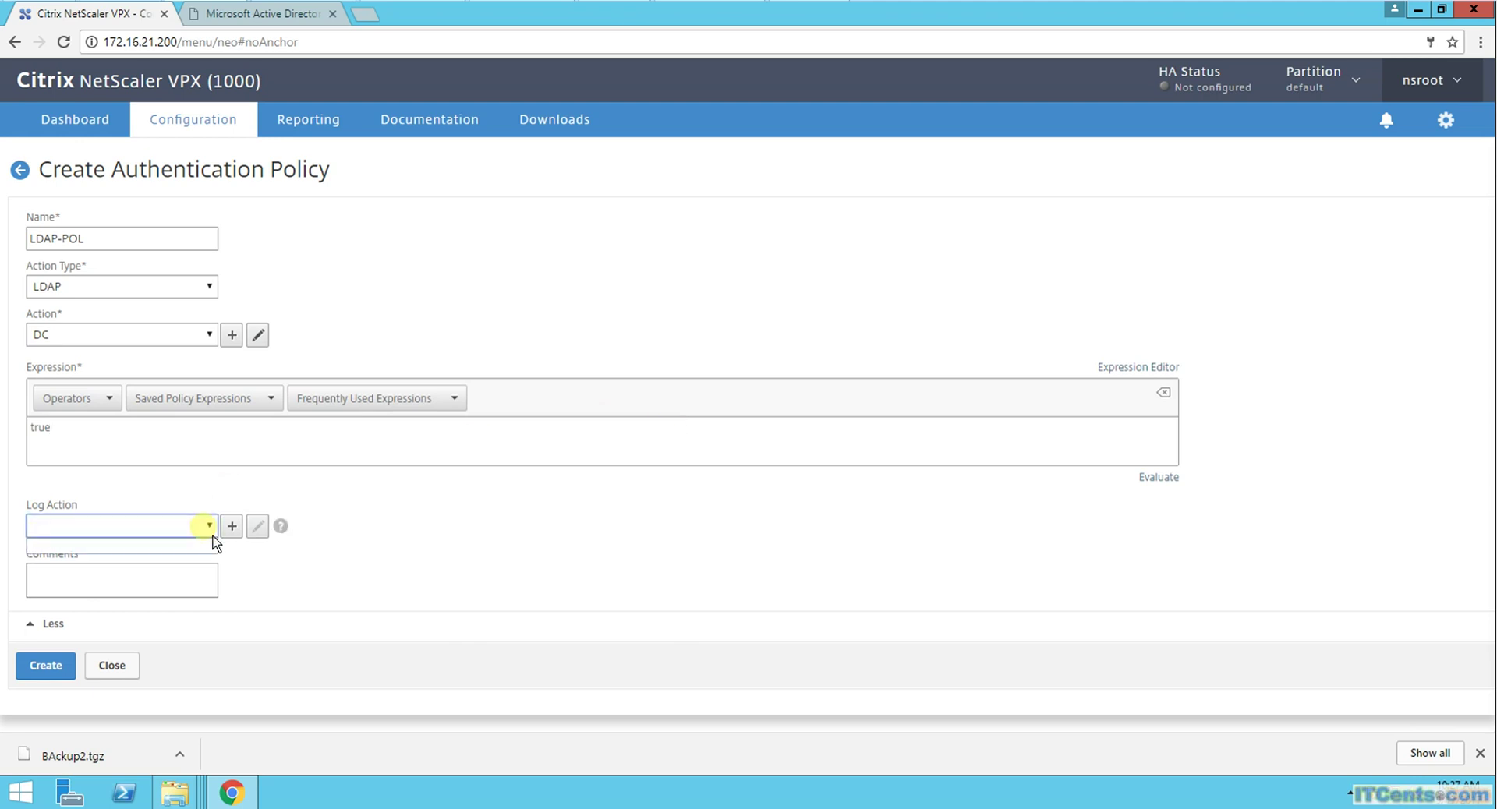
click(45, 667)
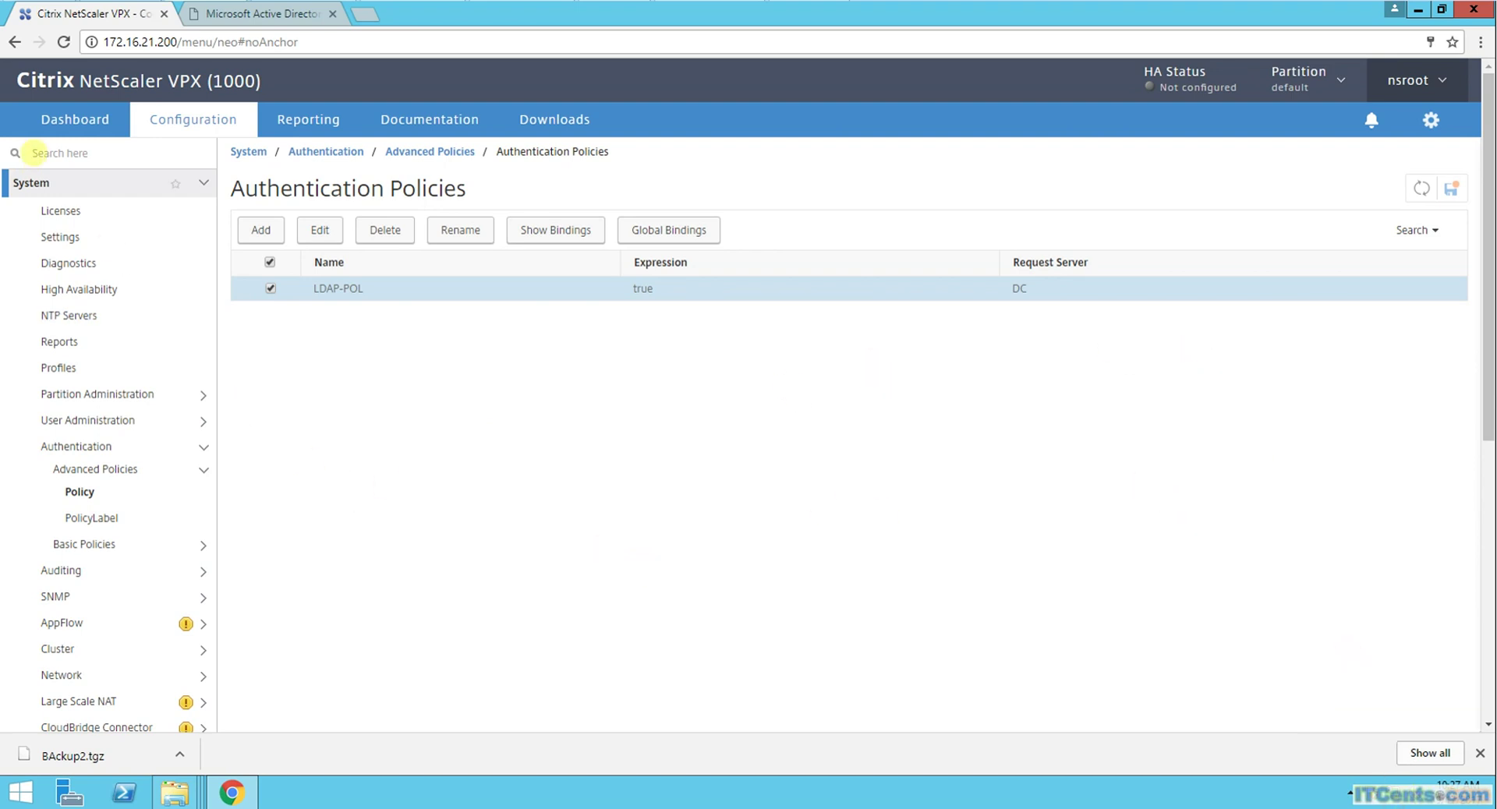
click(203, 187)
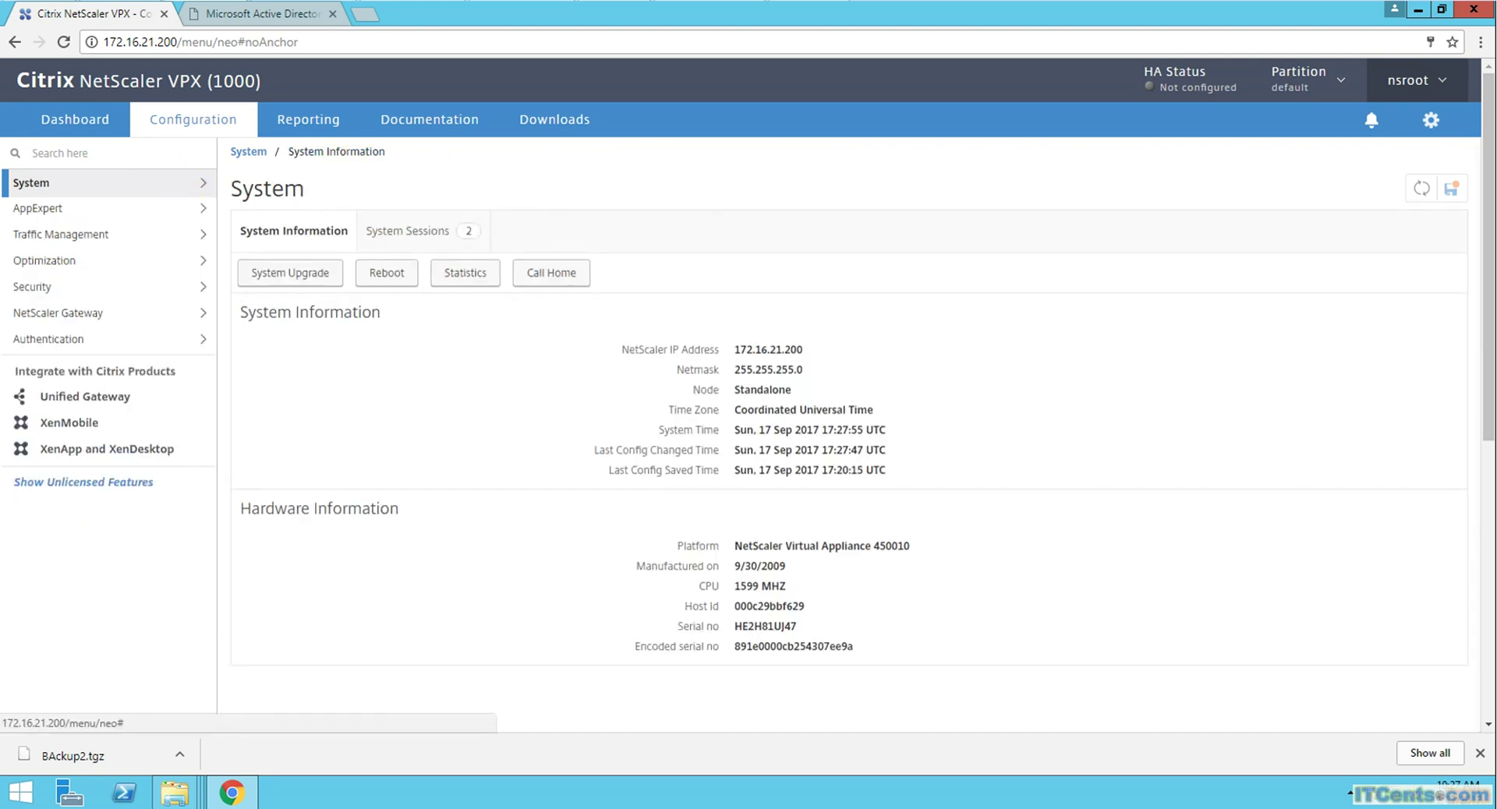
- Browse the Gateway, Authentication and Security overviews, ending on the Gateway AAA Users list
click(202, 313)
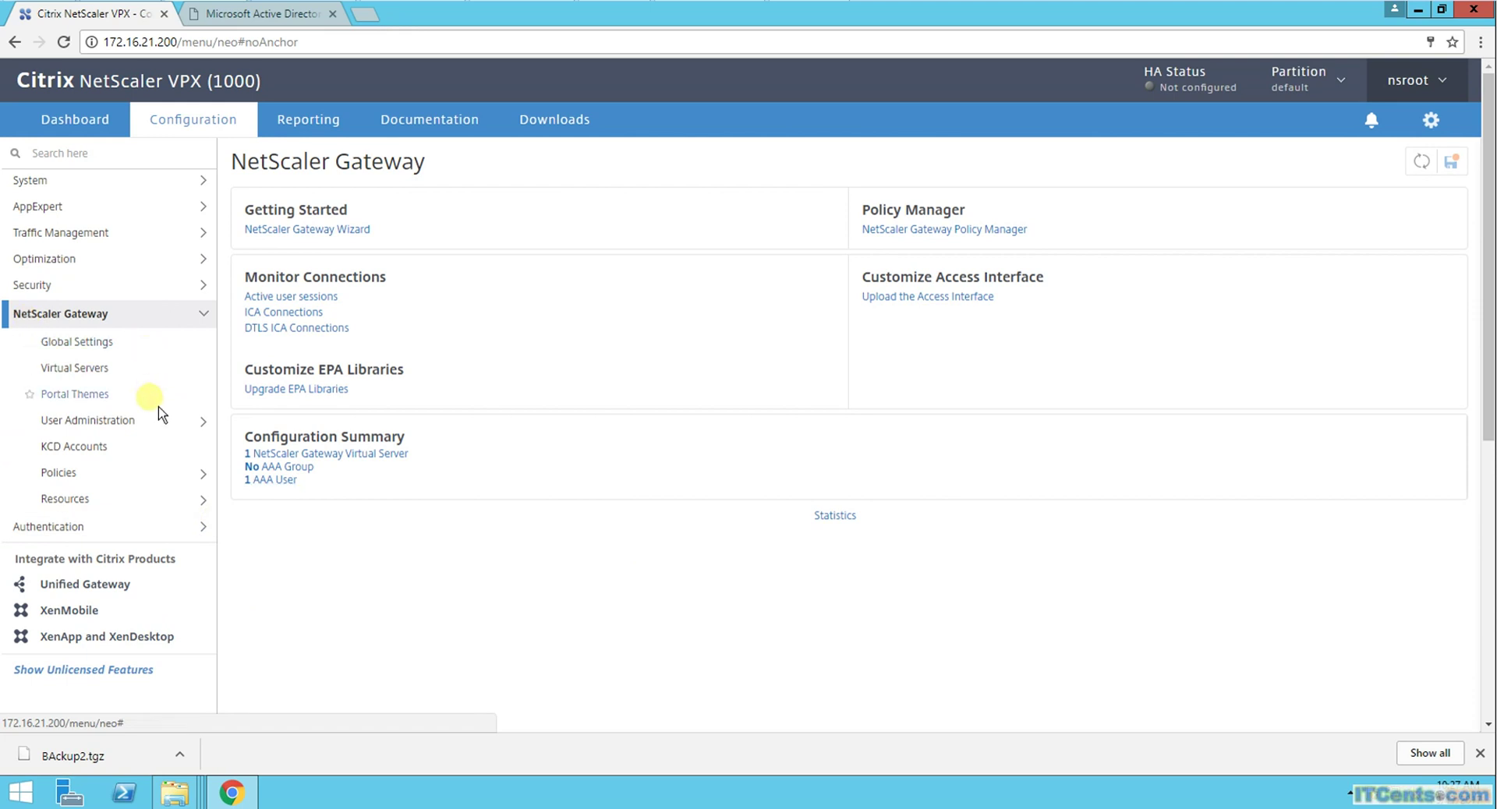
click(201, 420)
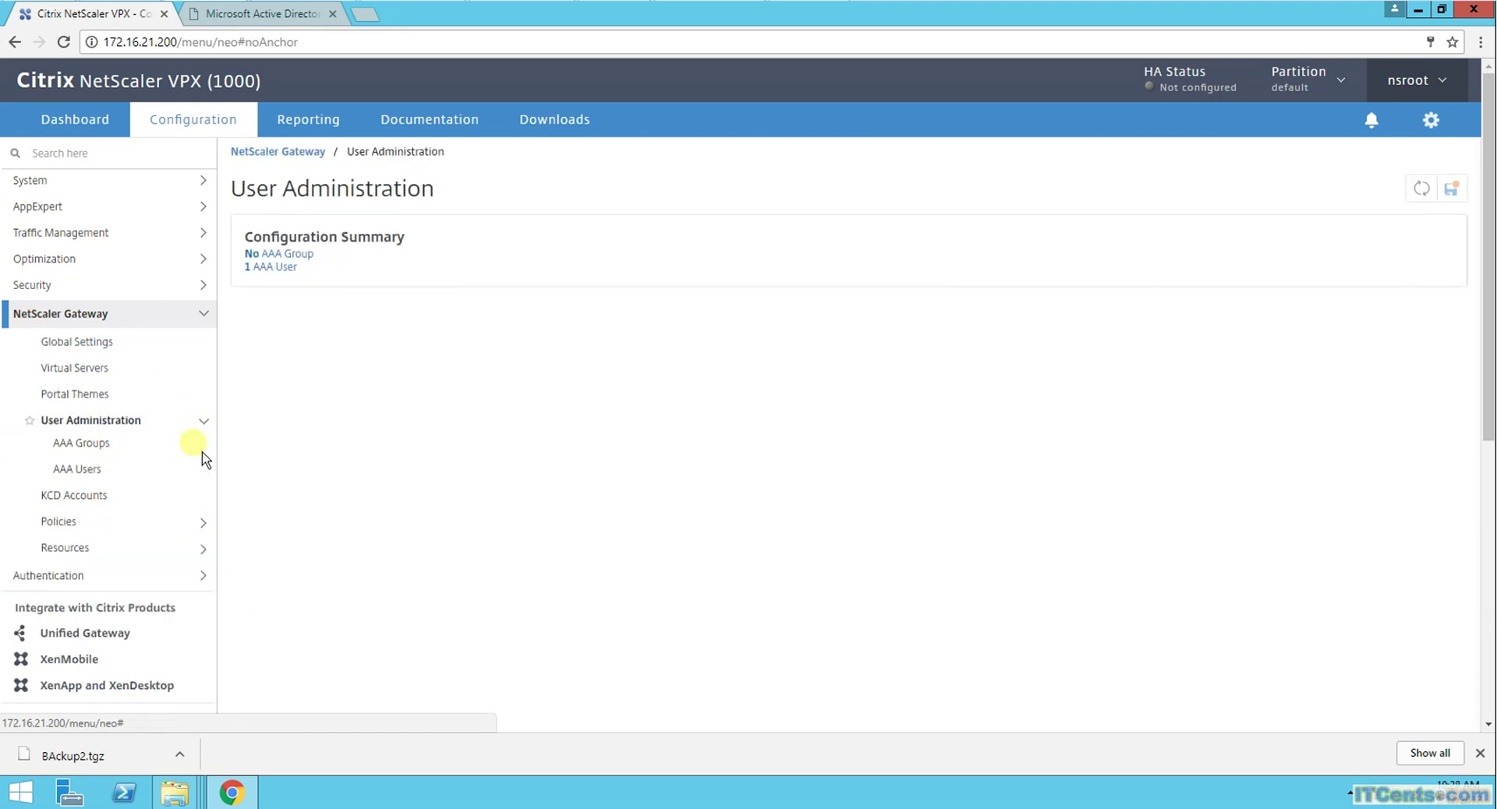
click(205, 576)
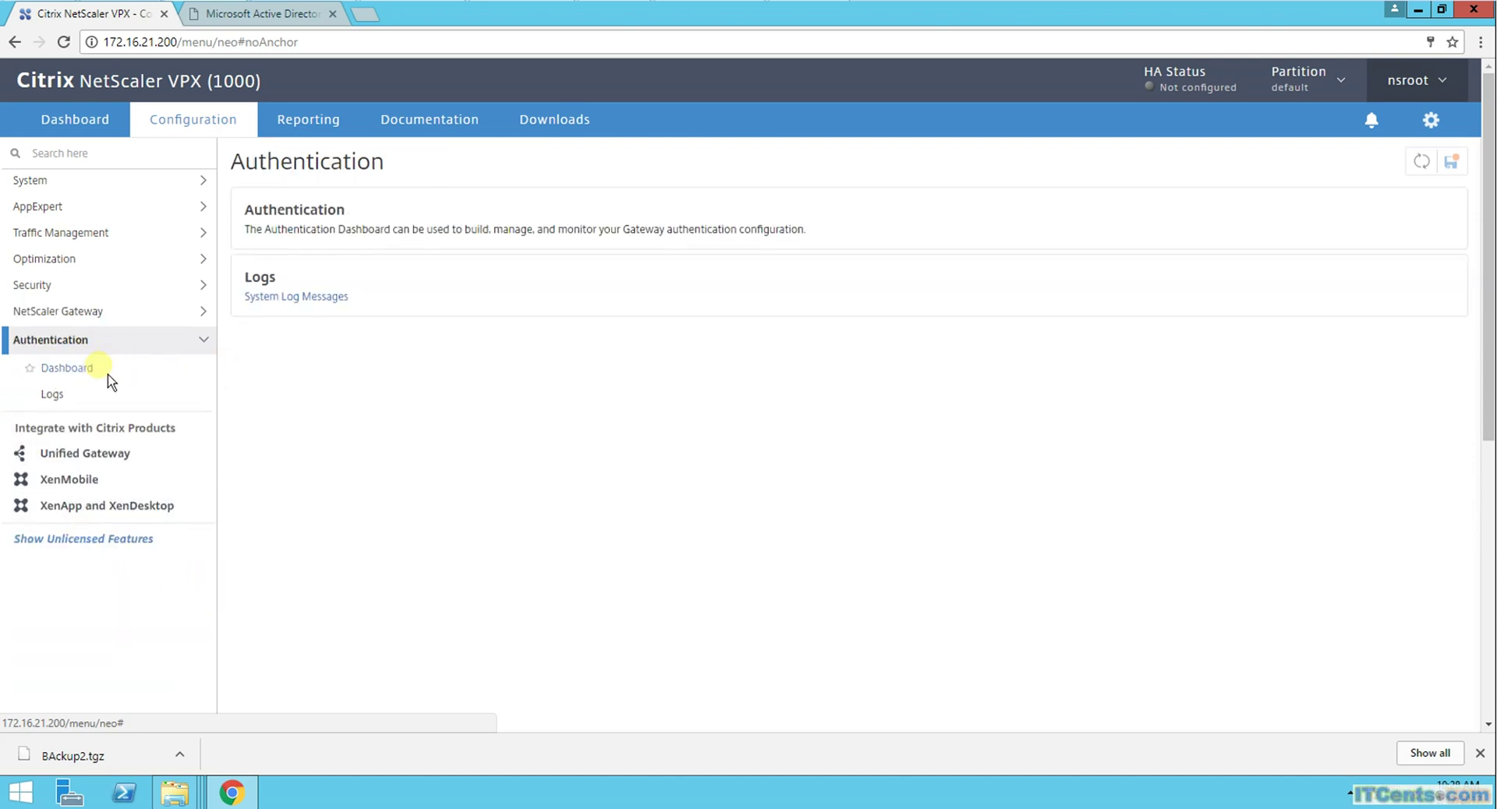
click(101, 342)
click(105, 349)
click(87, 368)
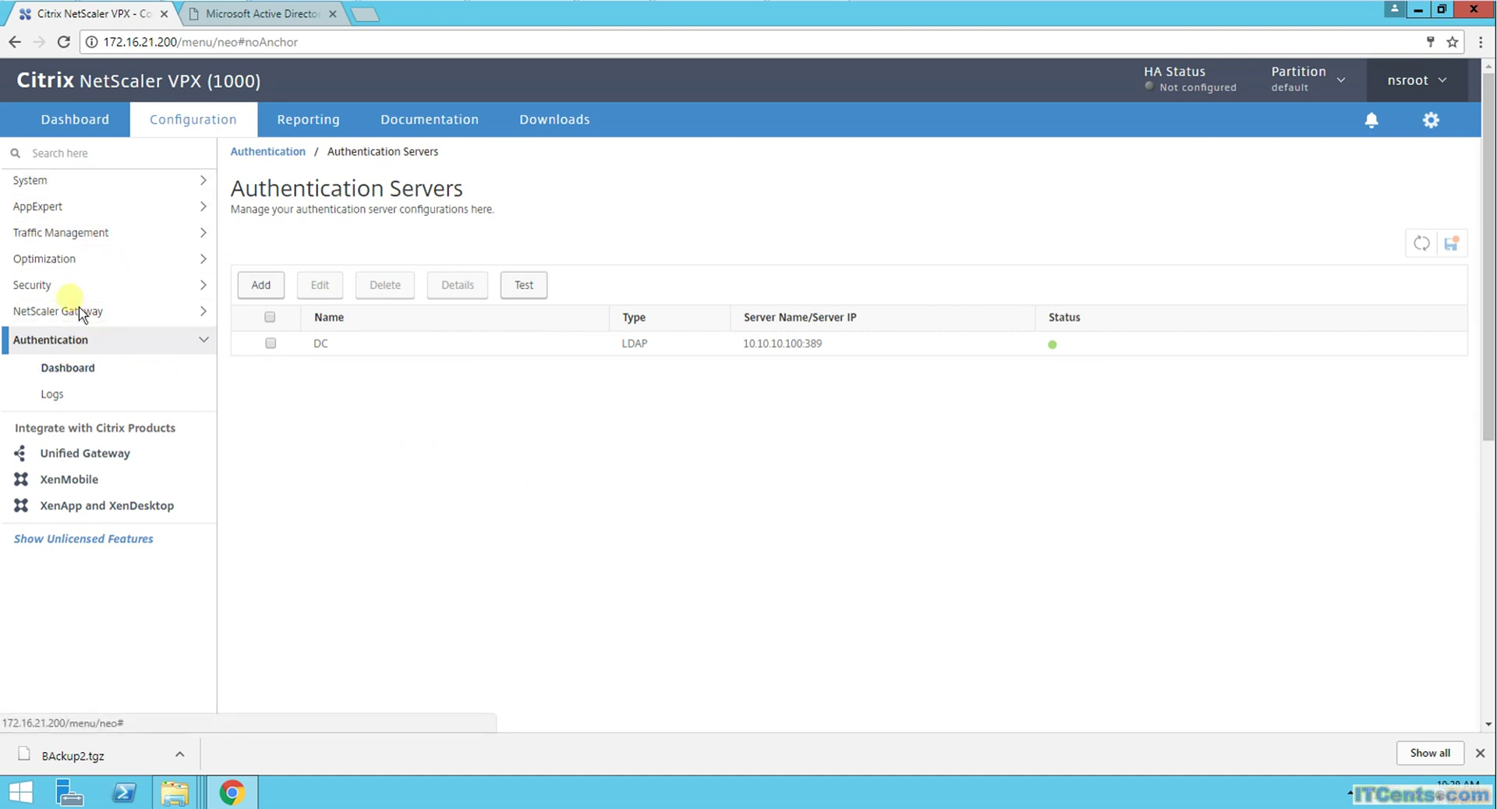
click(99, 290)
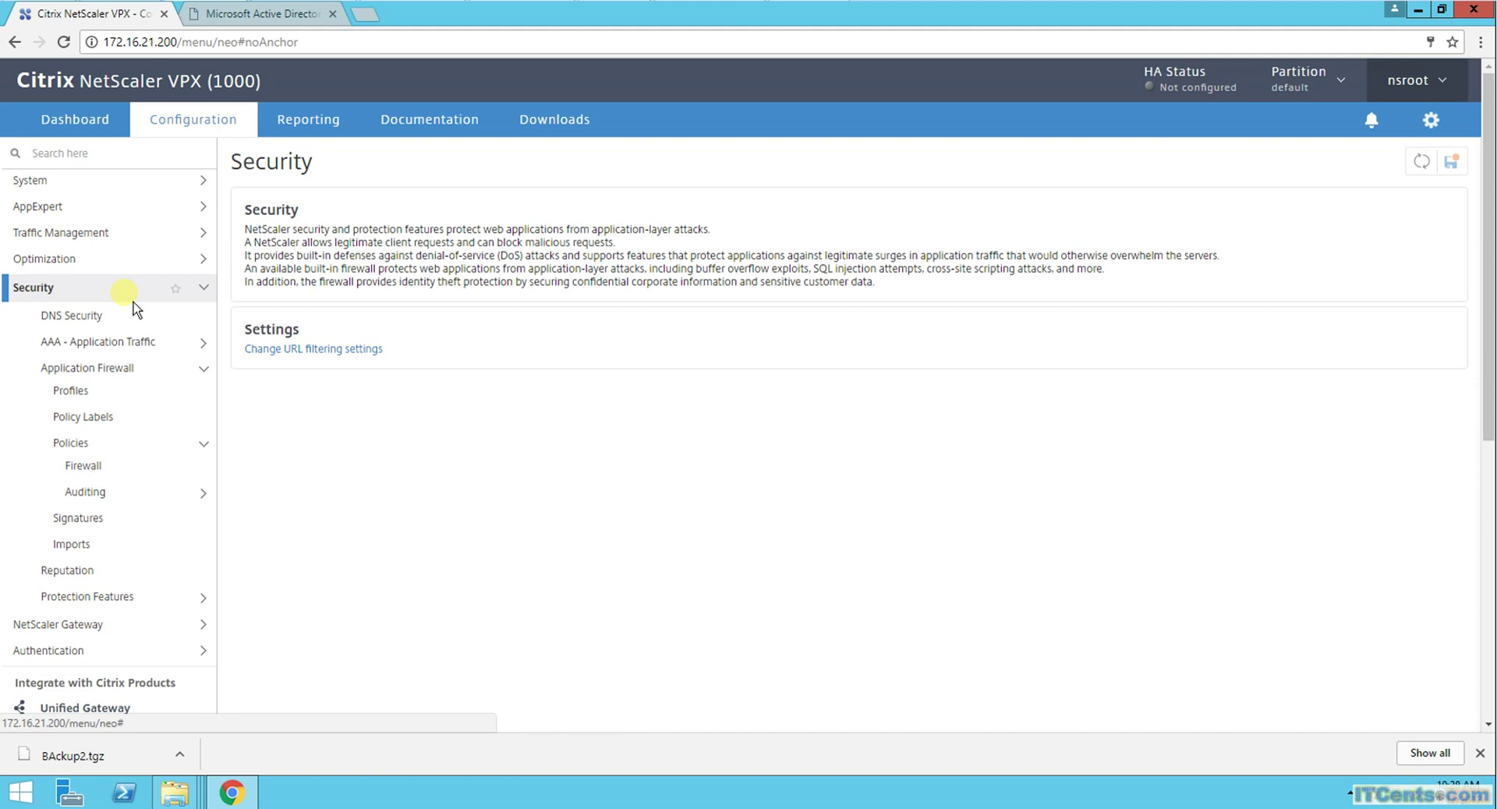
click(209, 623)
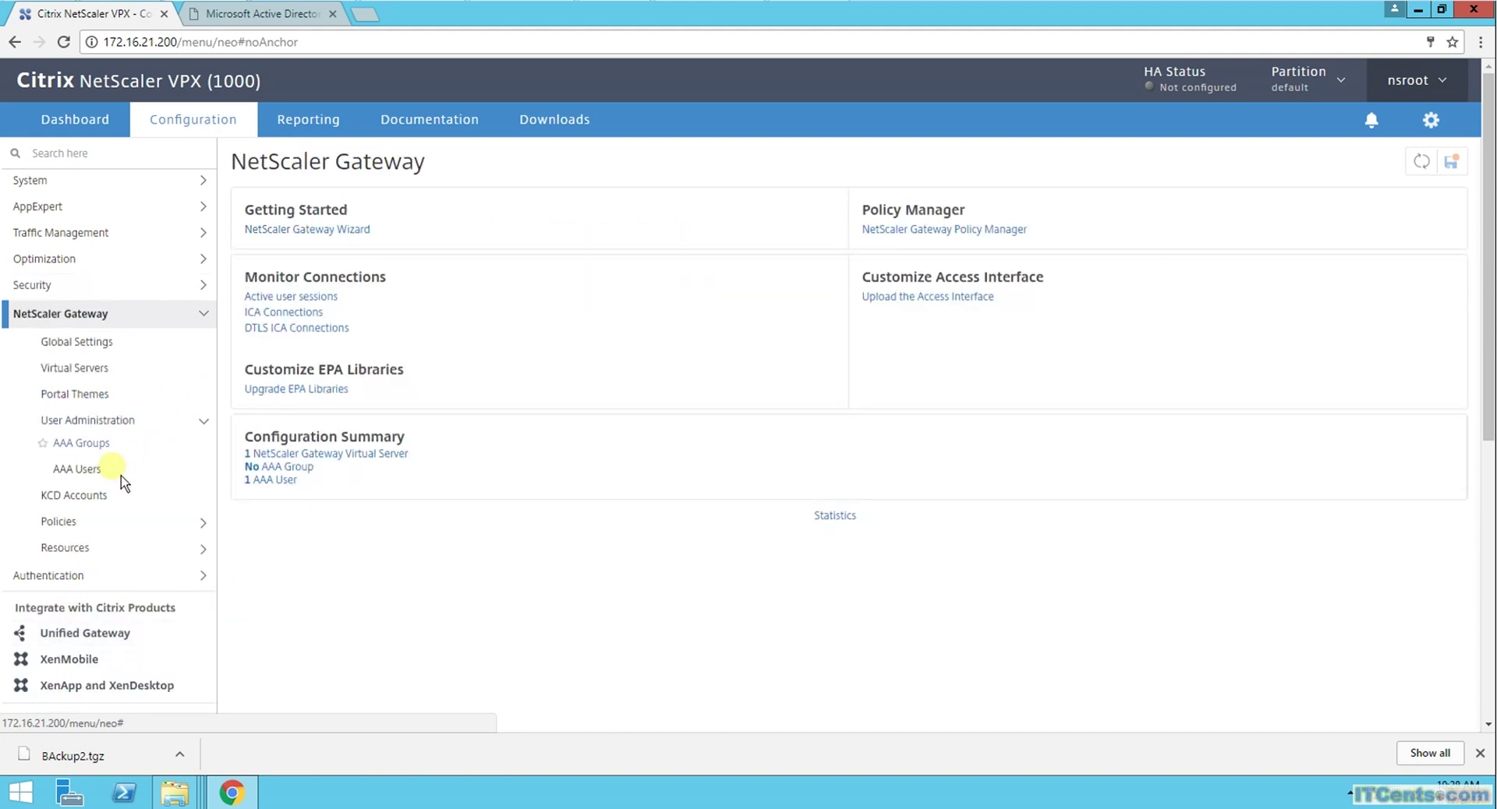
click(84, 471)
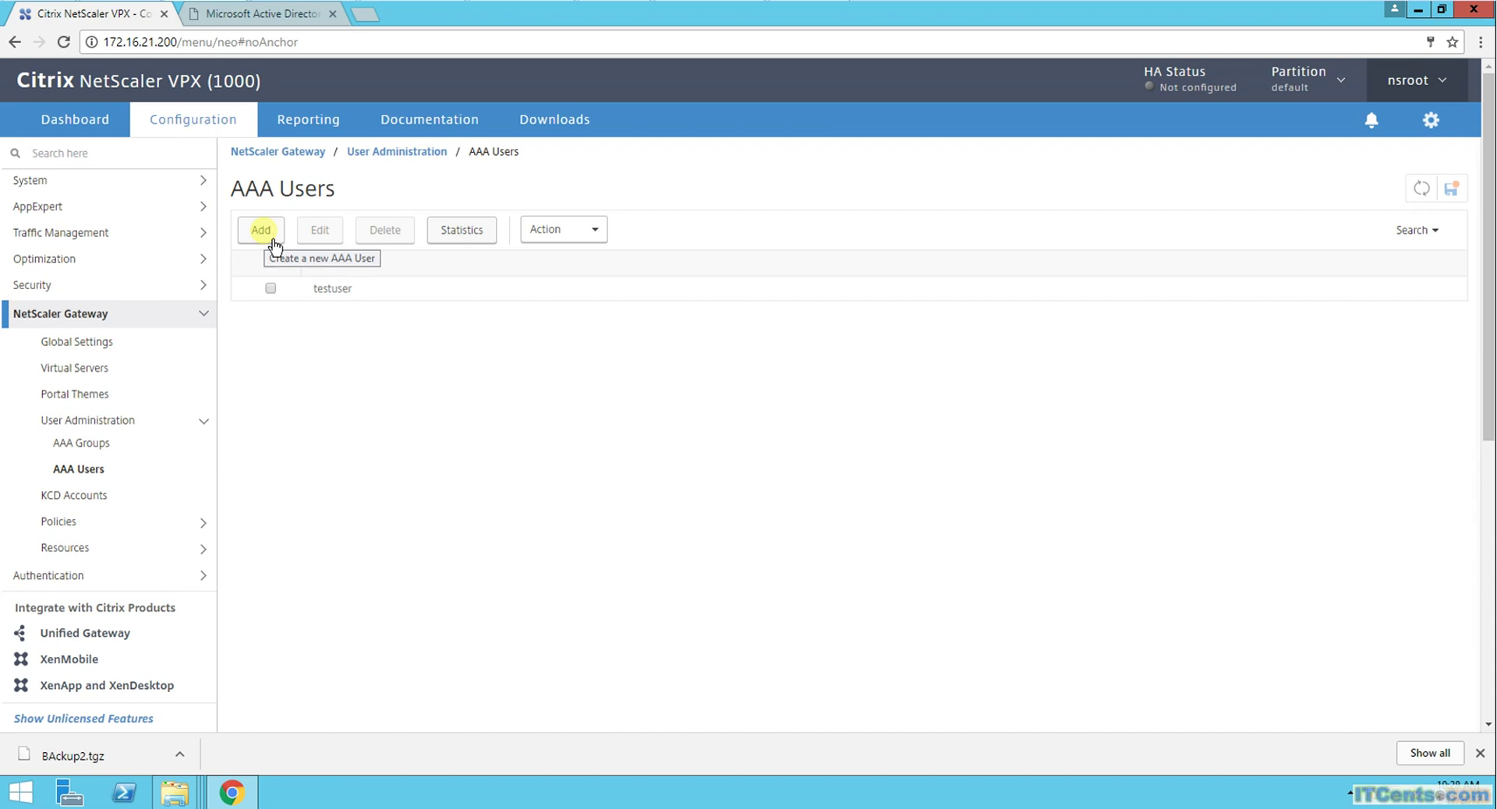
- Add a new AAA user keeping External Authentication checked
click(272, 239)
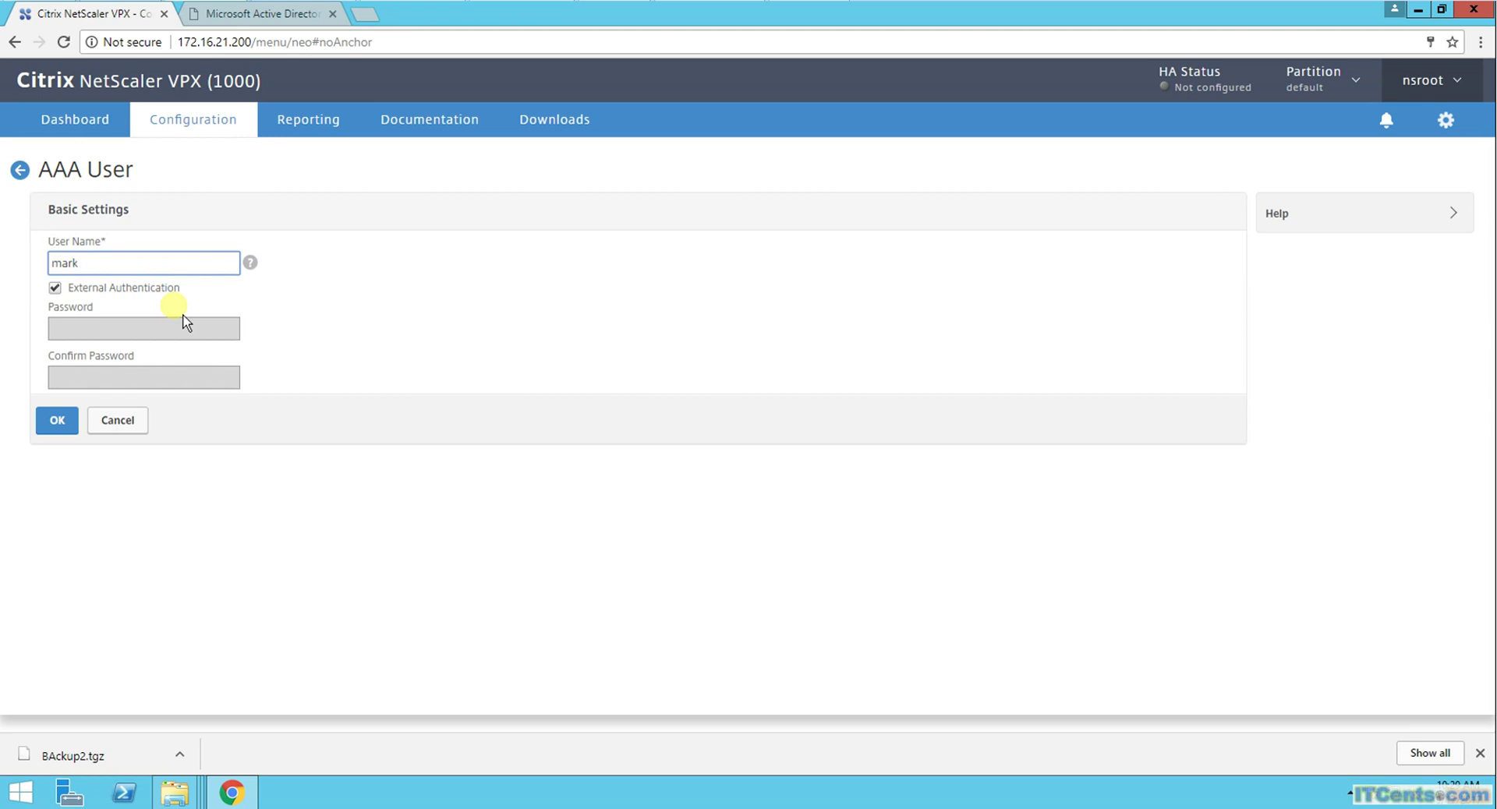
click(69, 428)
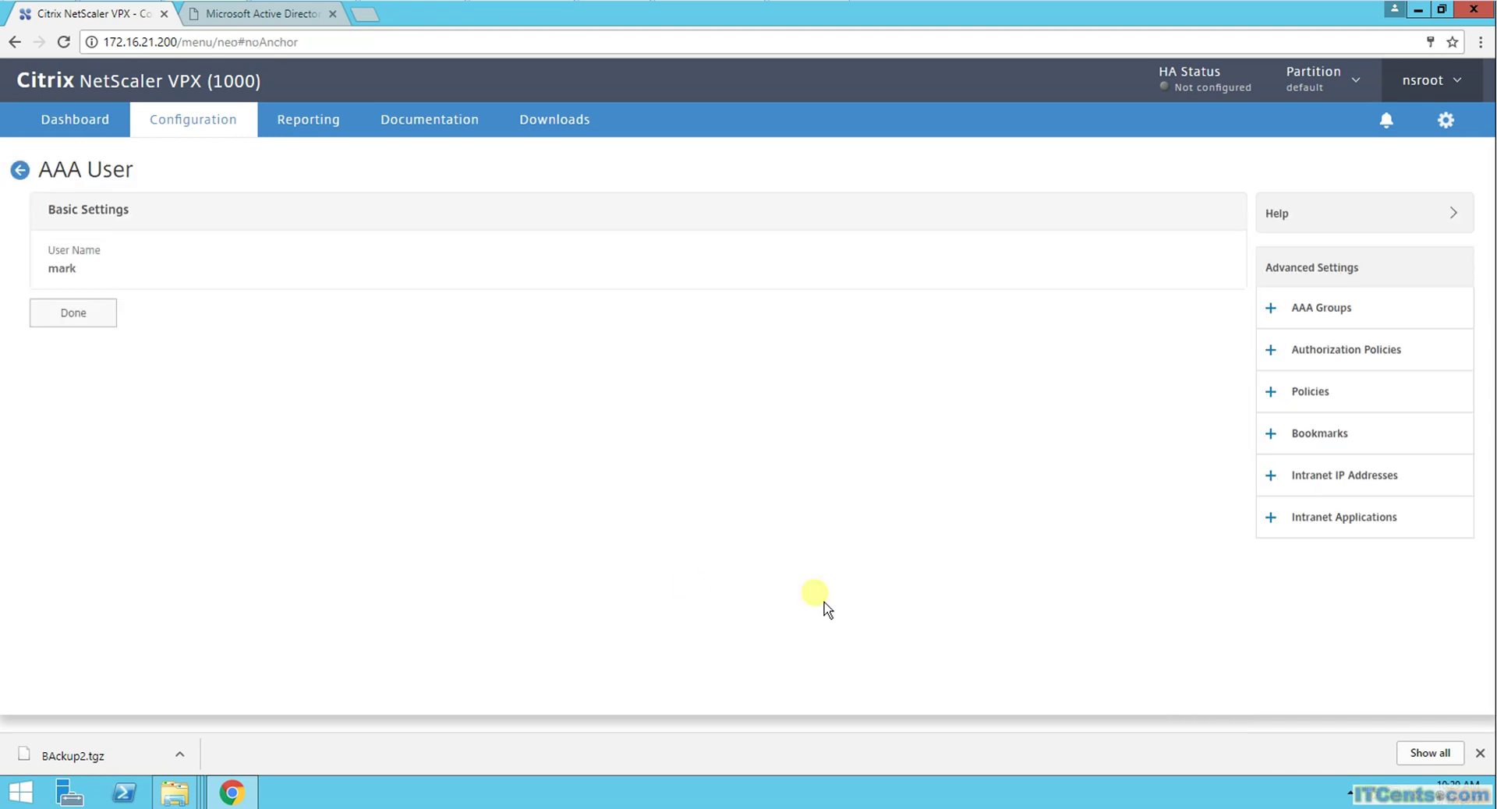
click(79, 321)
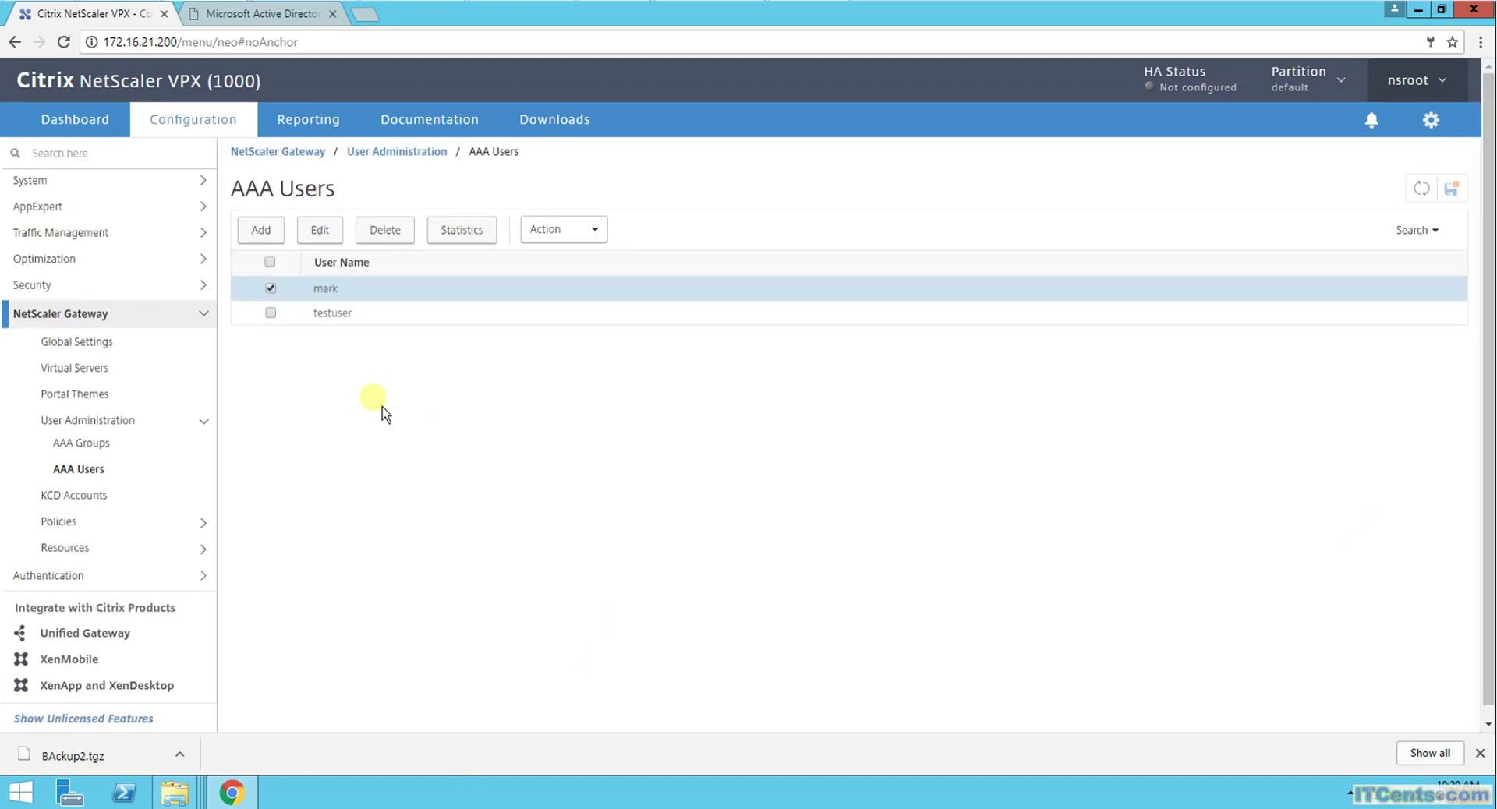
- Review the new user's settings, then save the running configuration
mouse_move(296, 301)
click(321, 230)
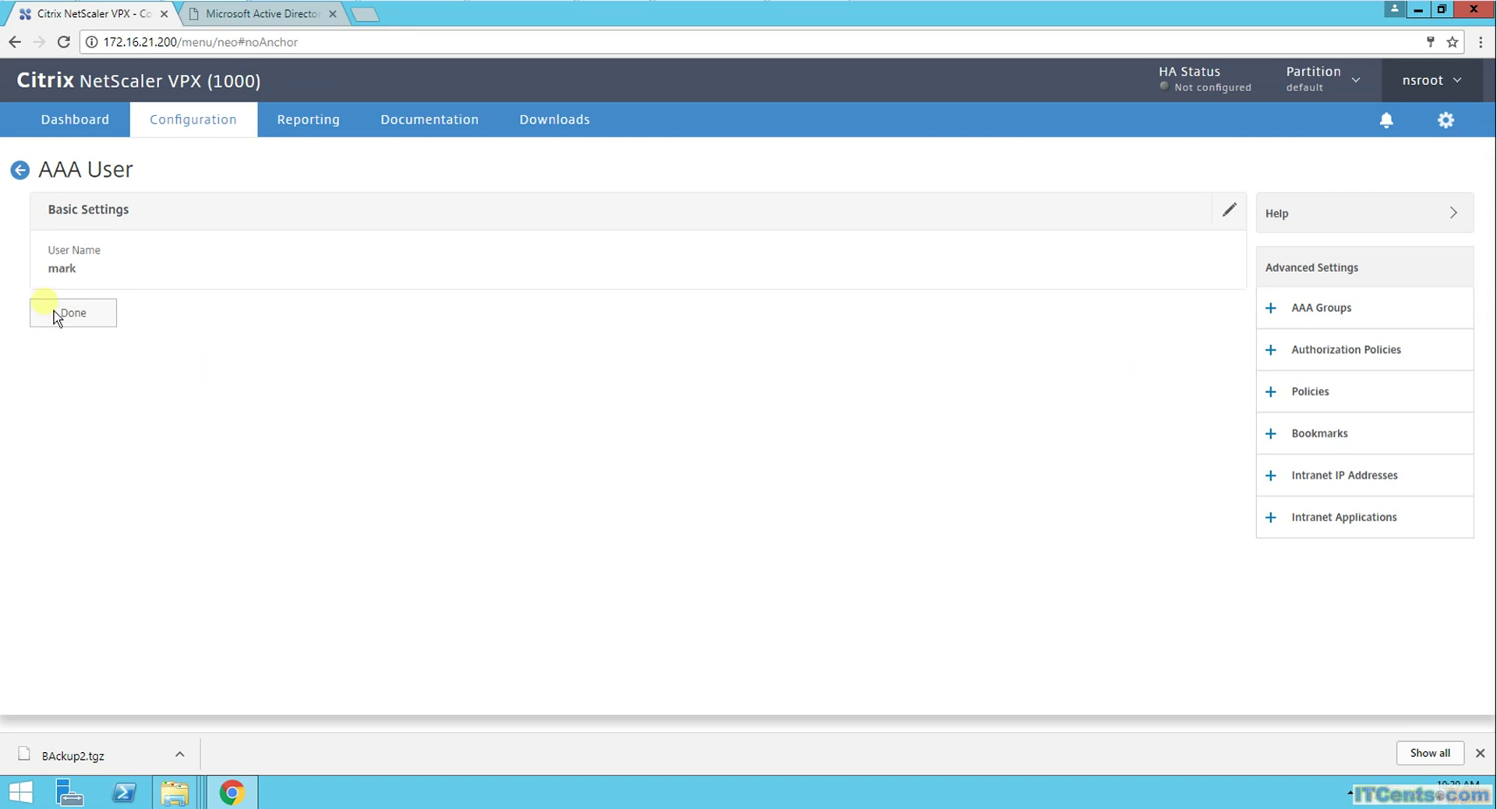
click(21, 170)
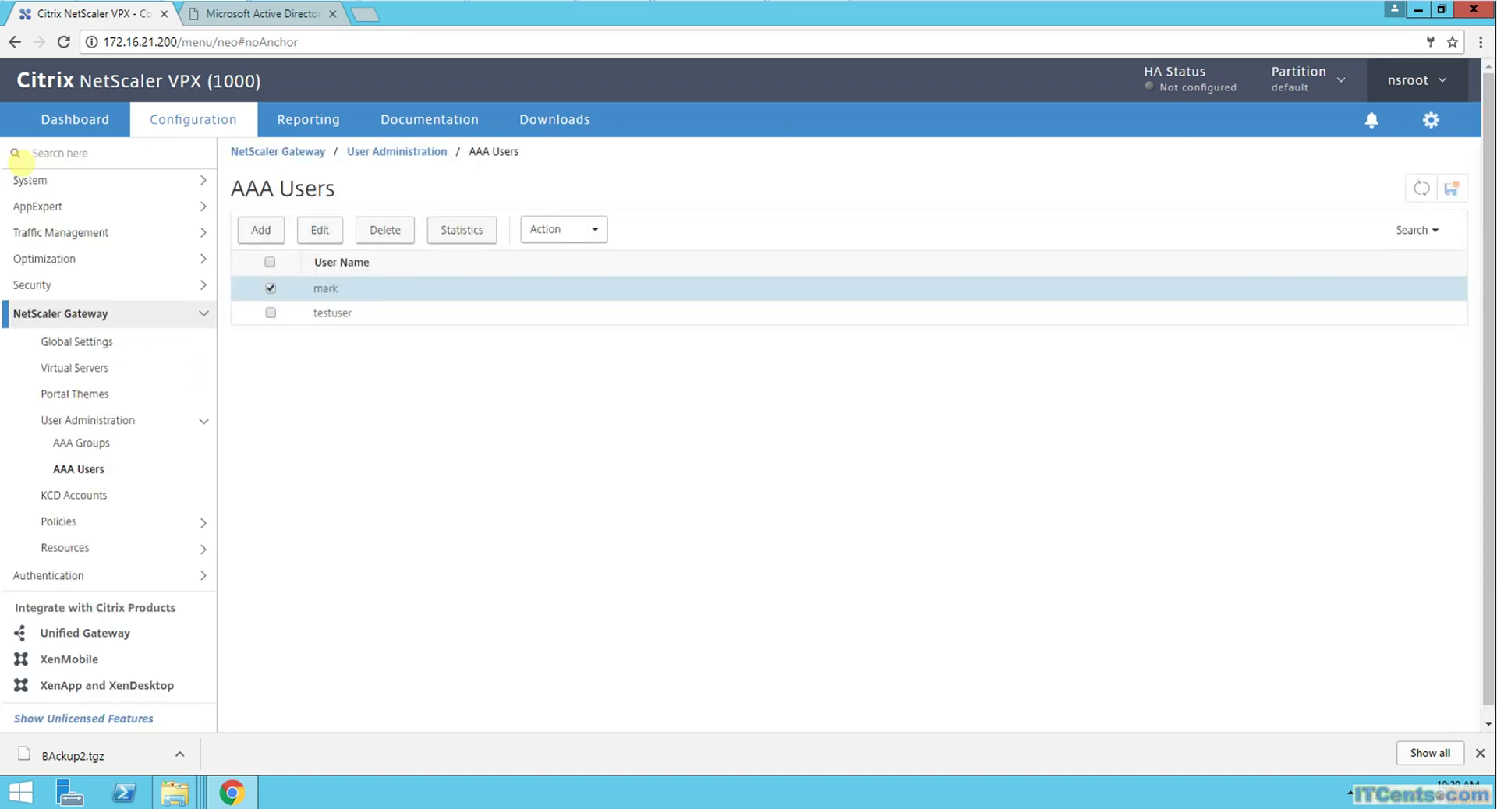
click(271, 289)
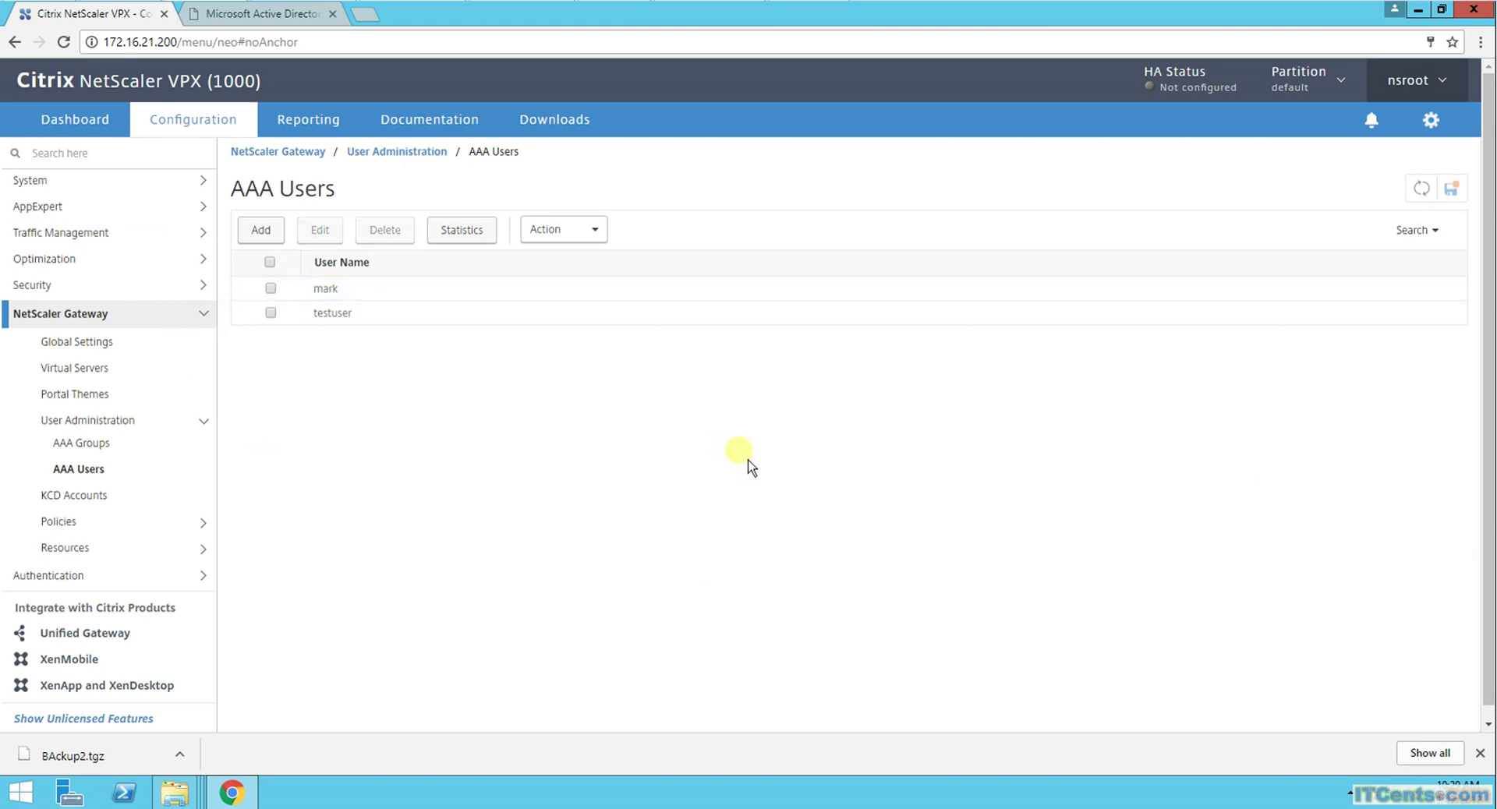
click(1451, 188)
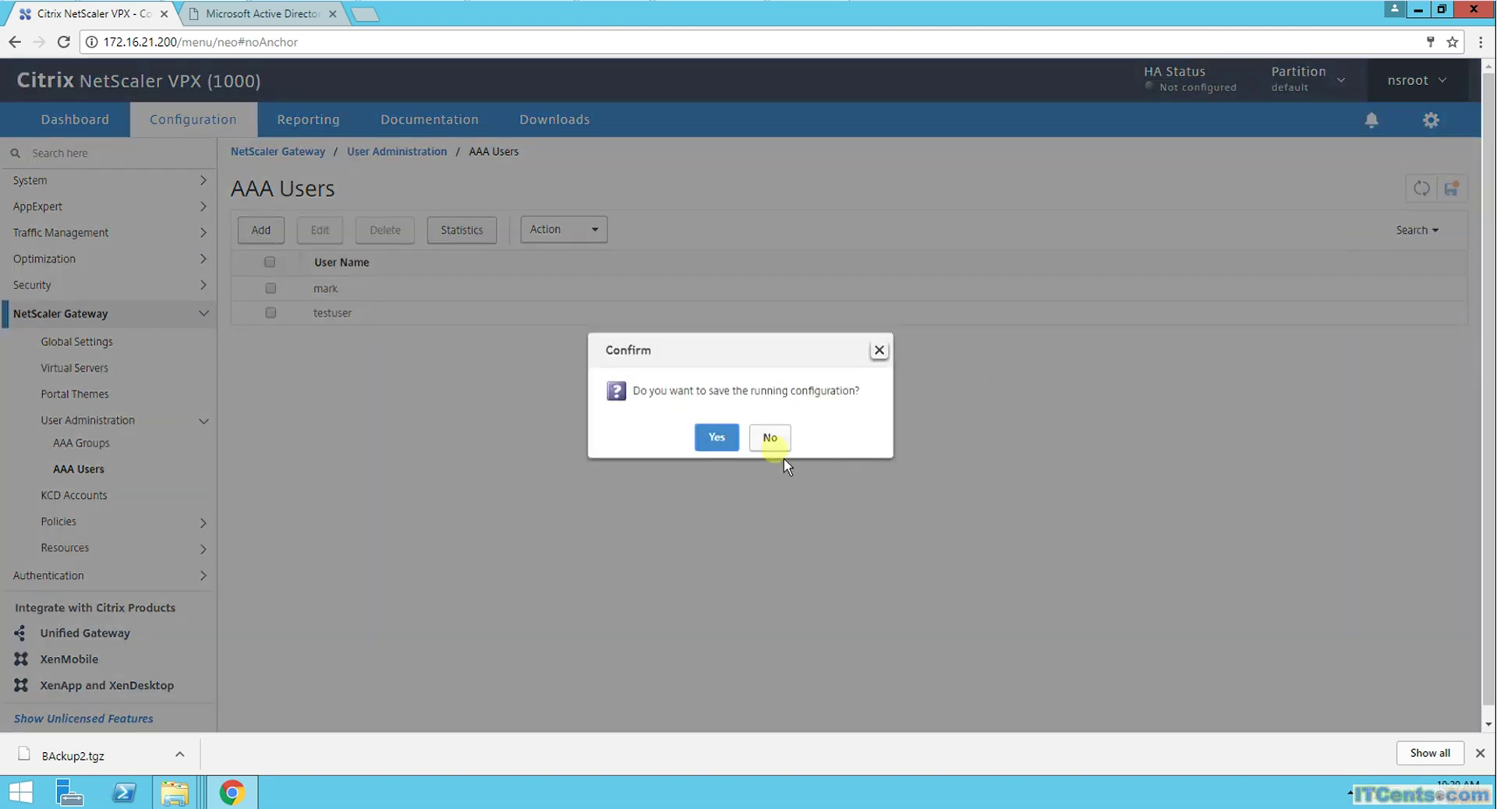
click(716, 437)
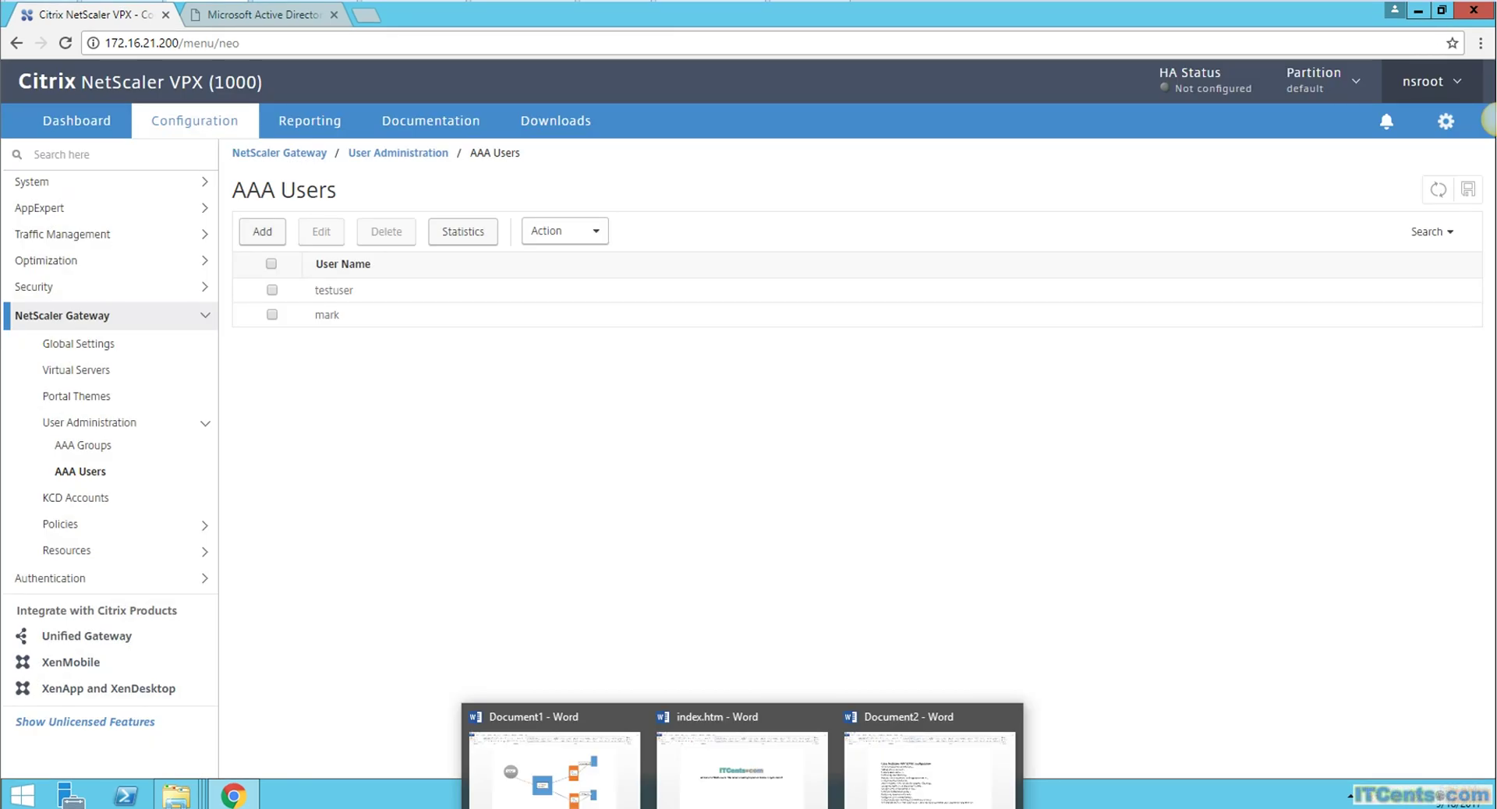
- Mark the licensing, DNS and NTP, and Basic Features lines 'done' in the checklist
click(857, 784)
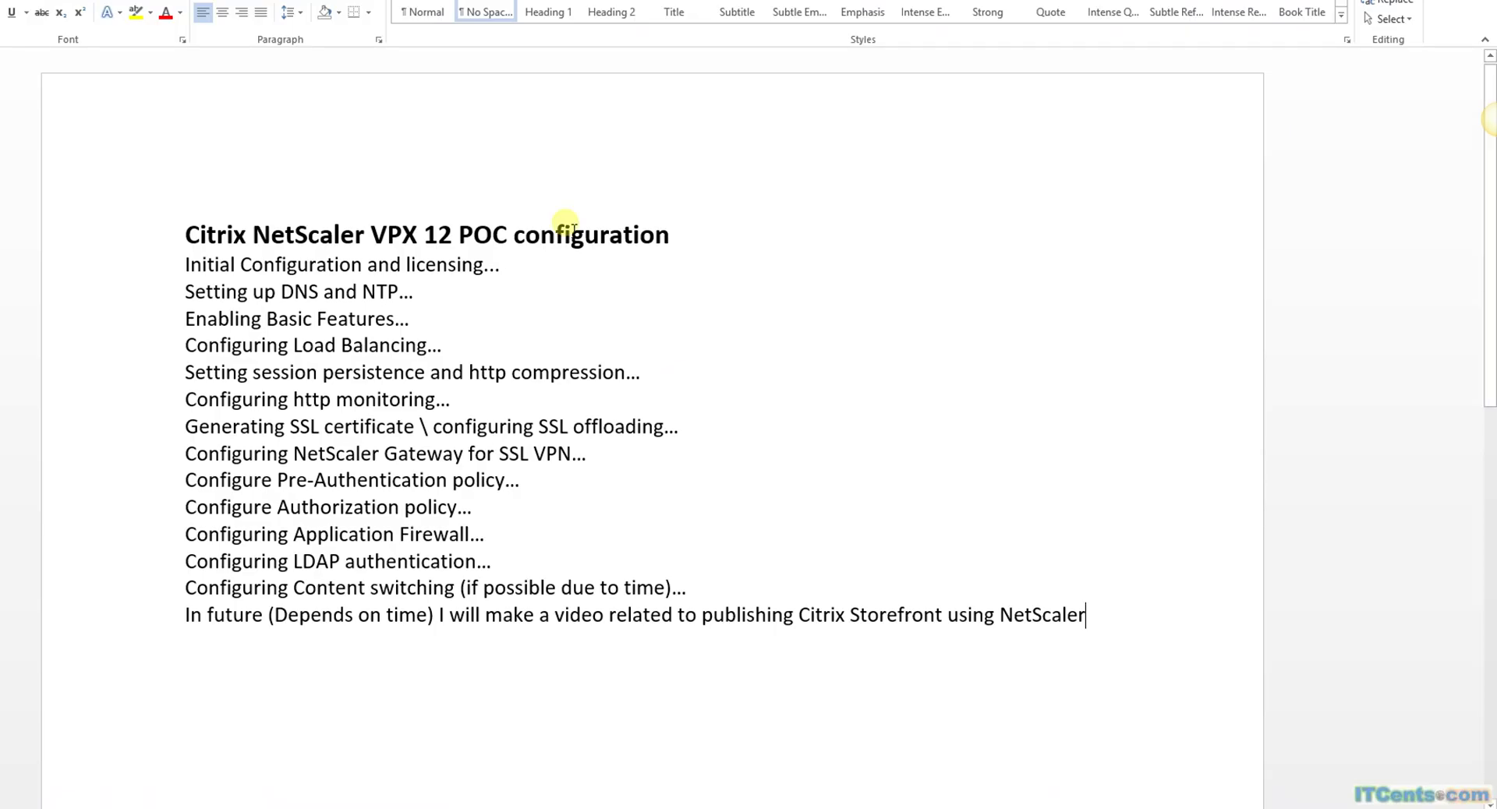
click(545, 279)
text(done)
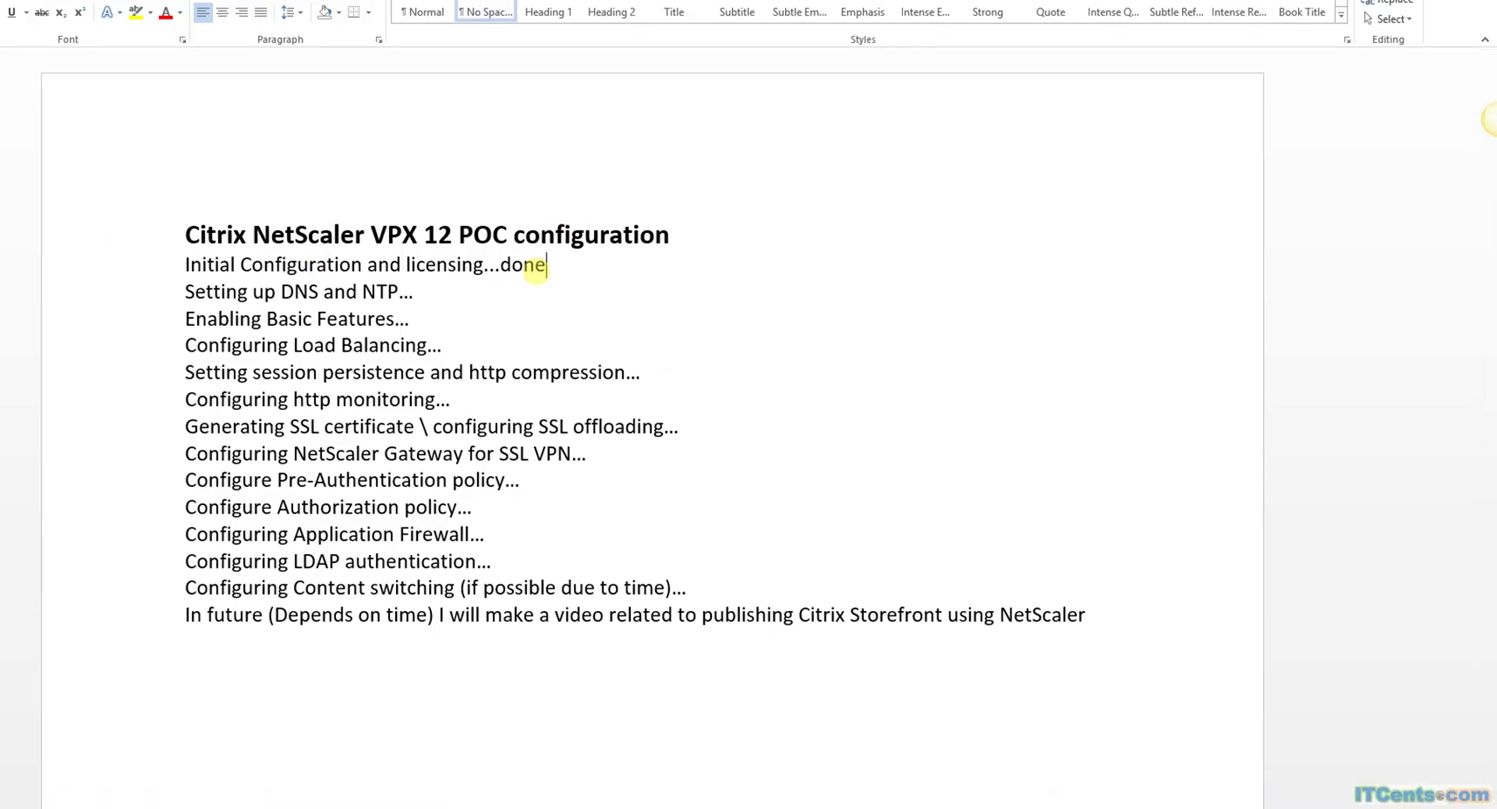
click(471, 295)
text(domne)
key(BackSpace)
text(ne)
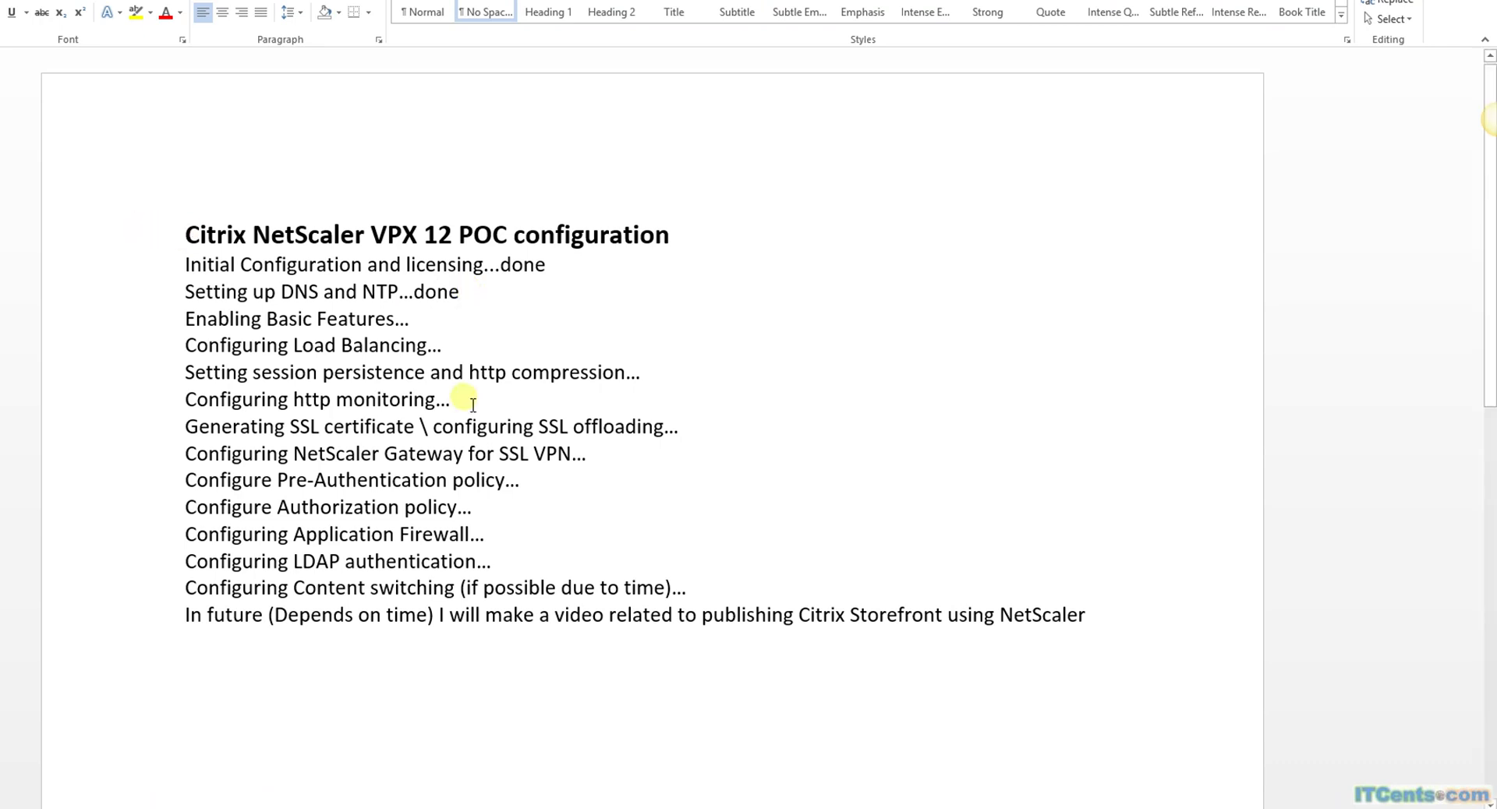
click(459, 326)
text(done)
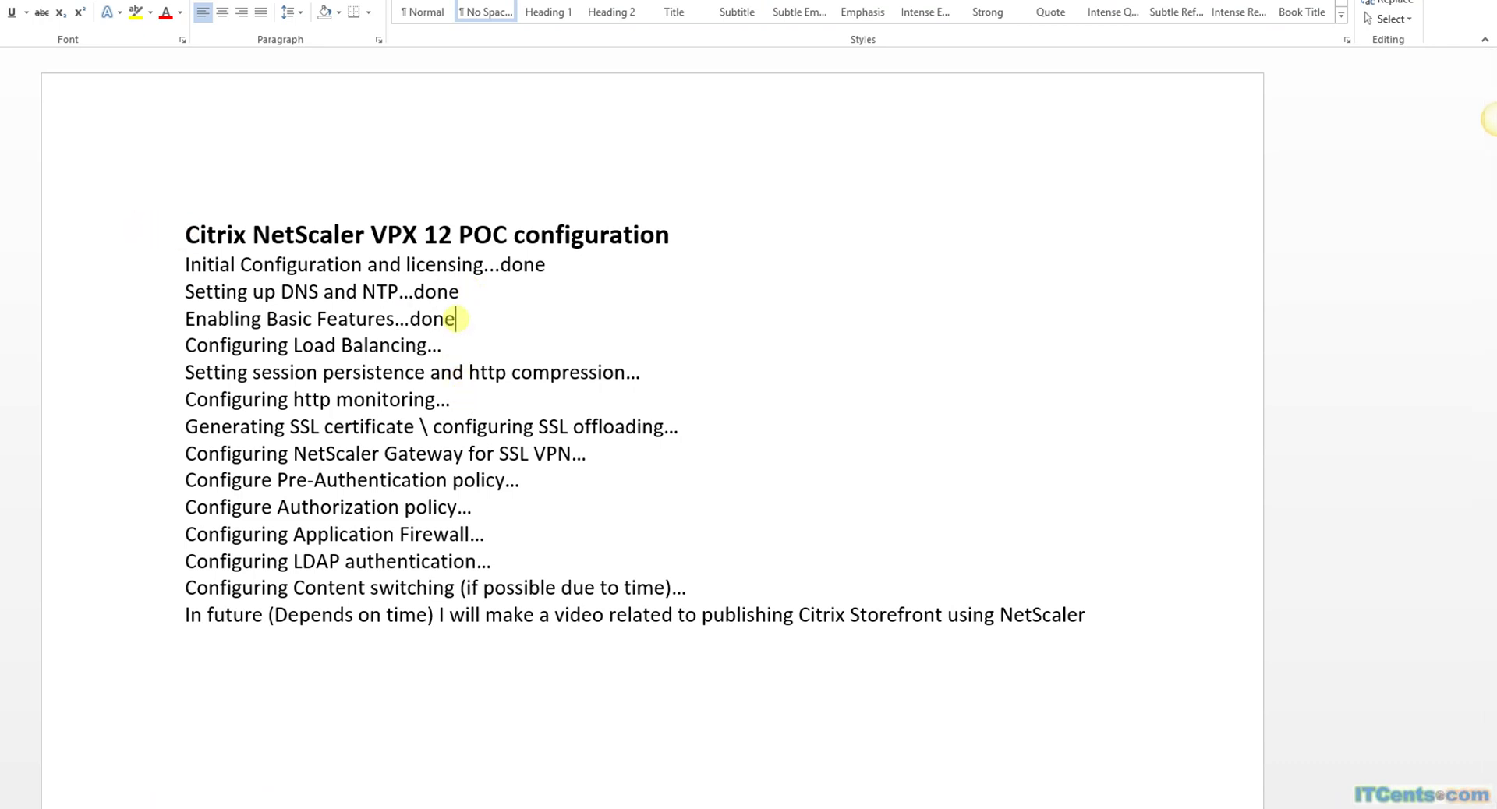
text(done)
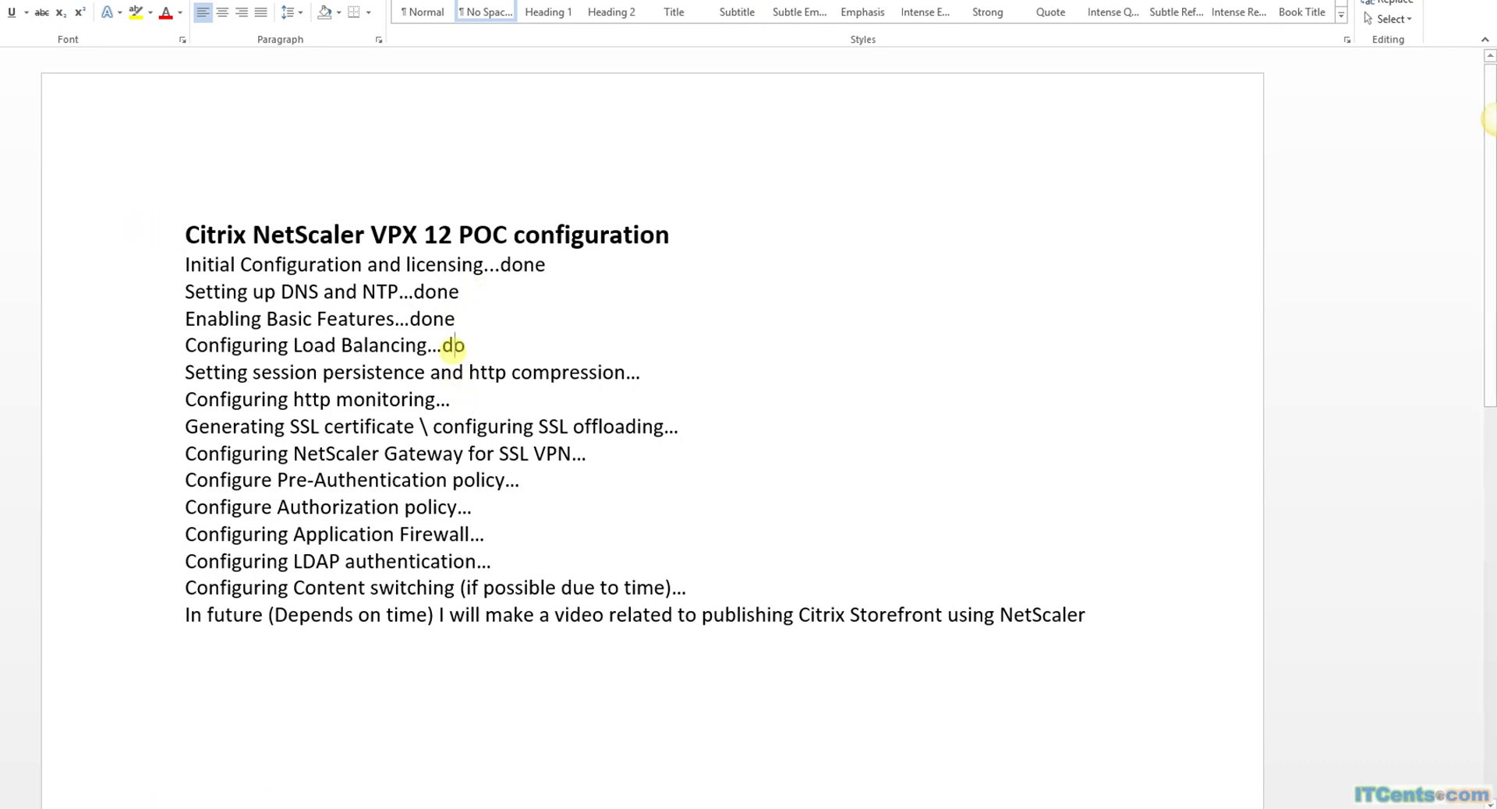
- Mark the compression, http monitoring, SSL VPN and Authorization policy lines 'done'
click(669, 374)
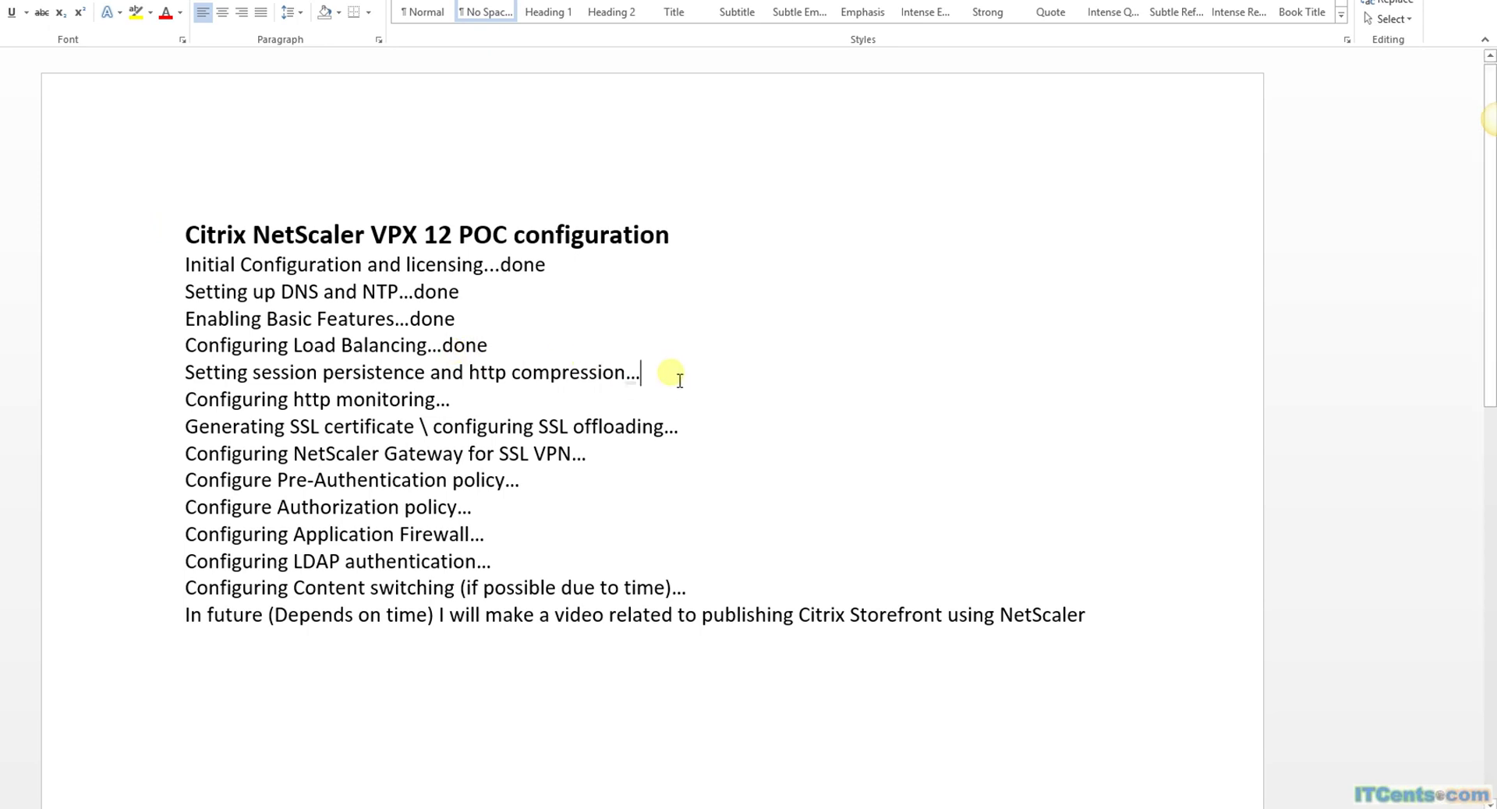
text(done)
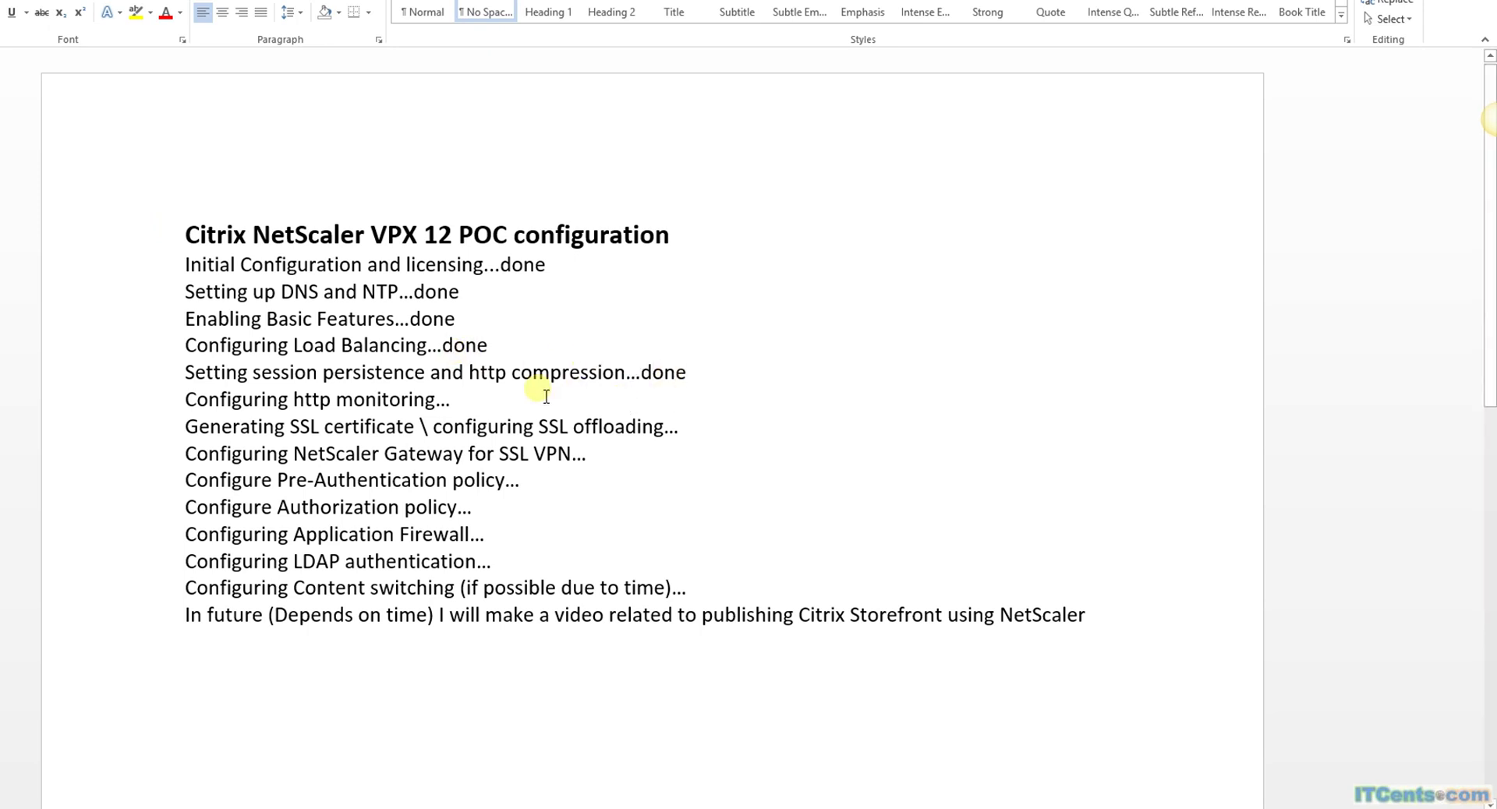
click(522, 398)
text(done)
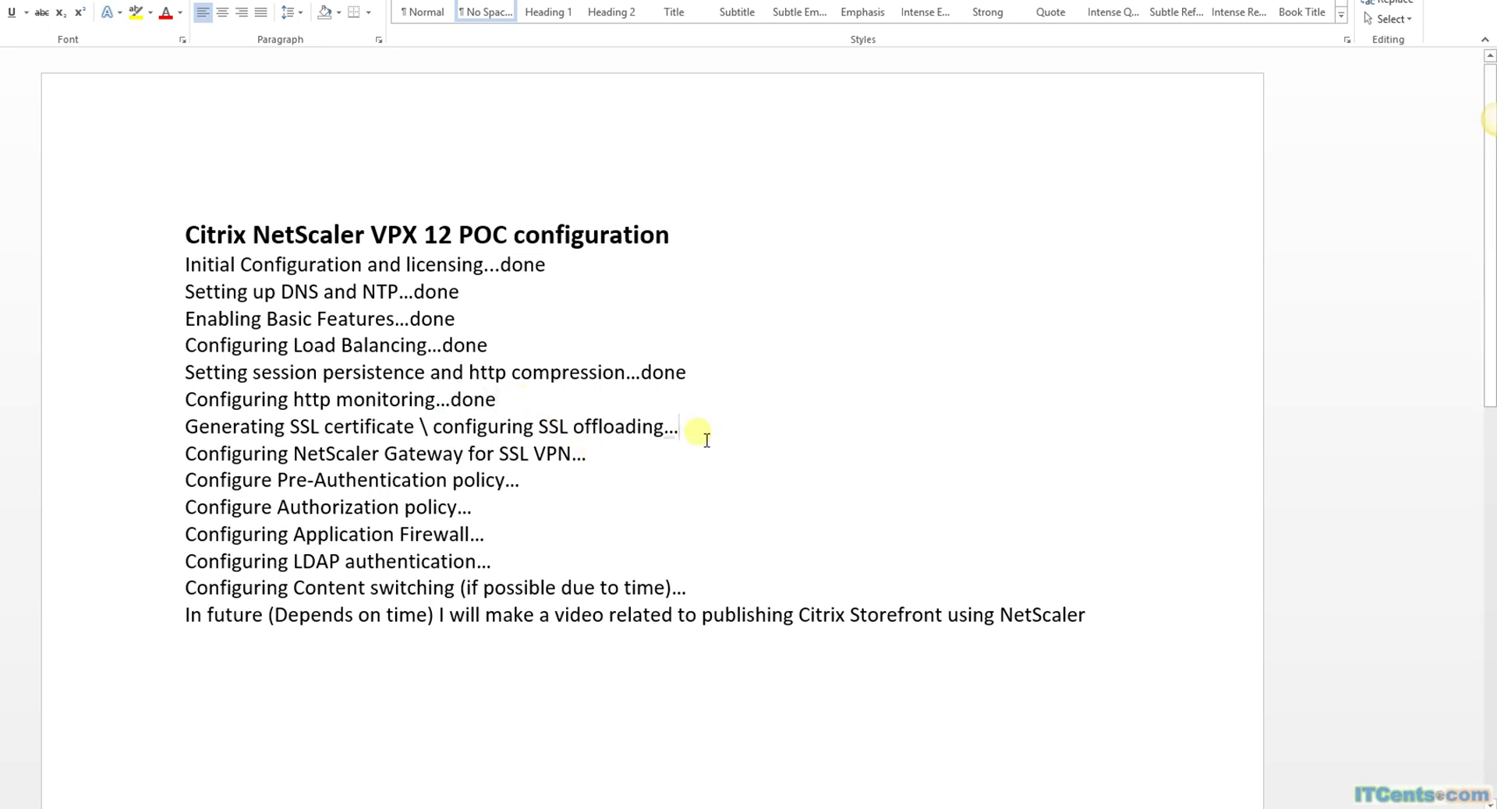
text(done)
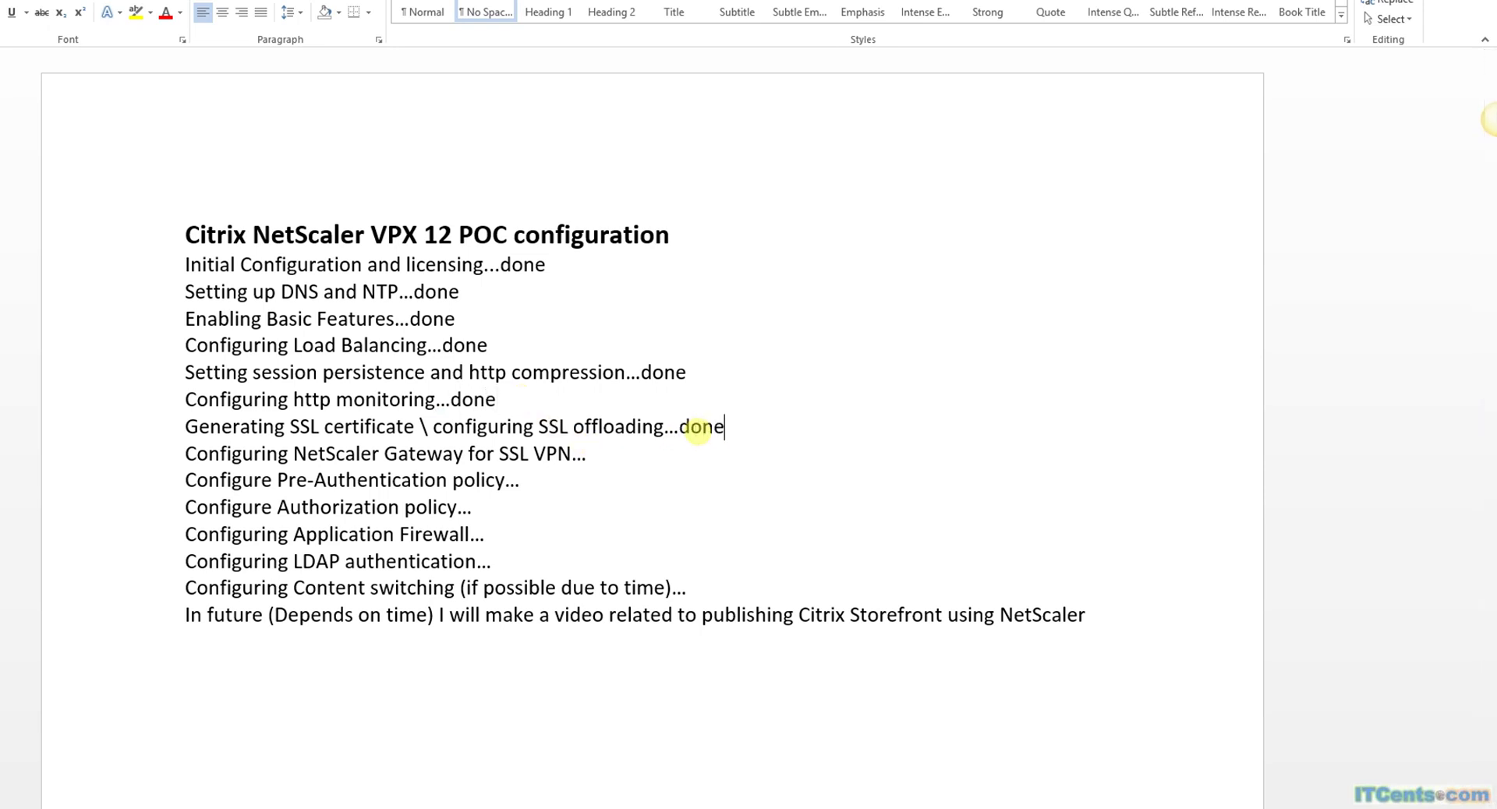
click(637, 455)
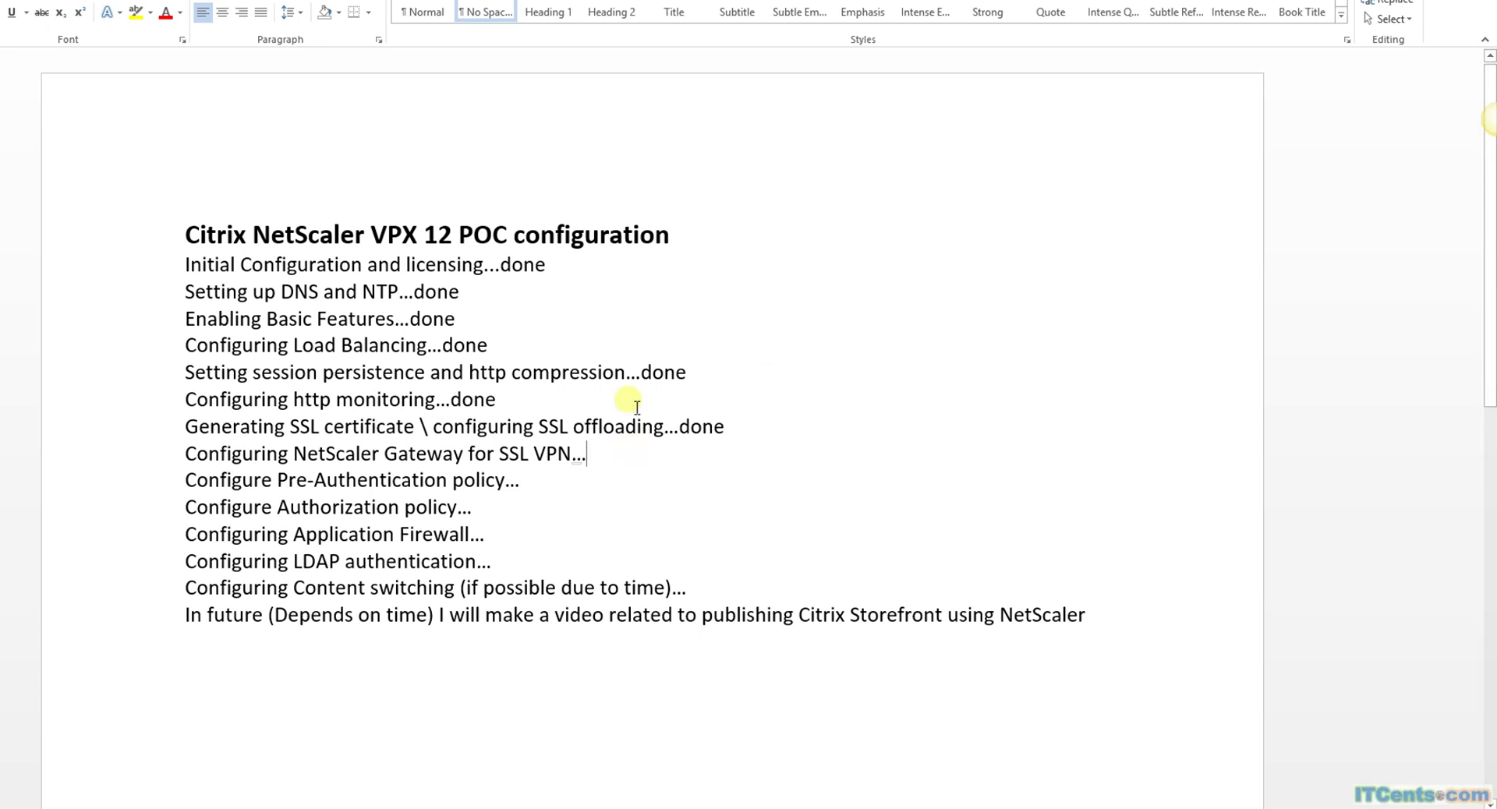
text(done)
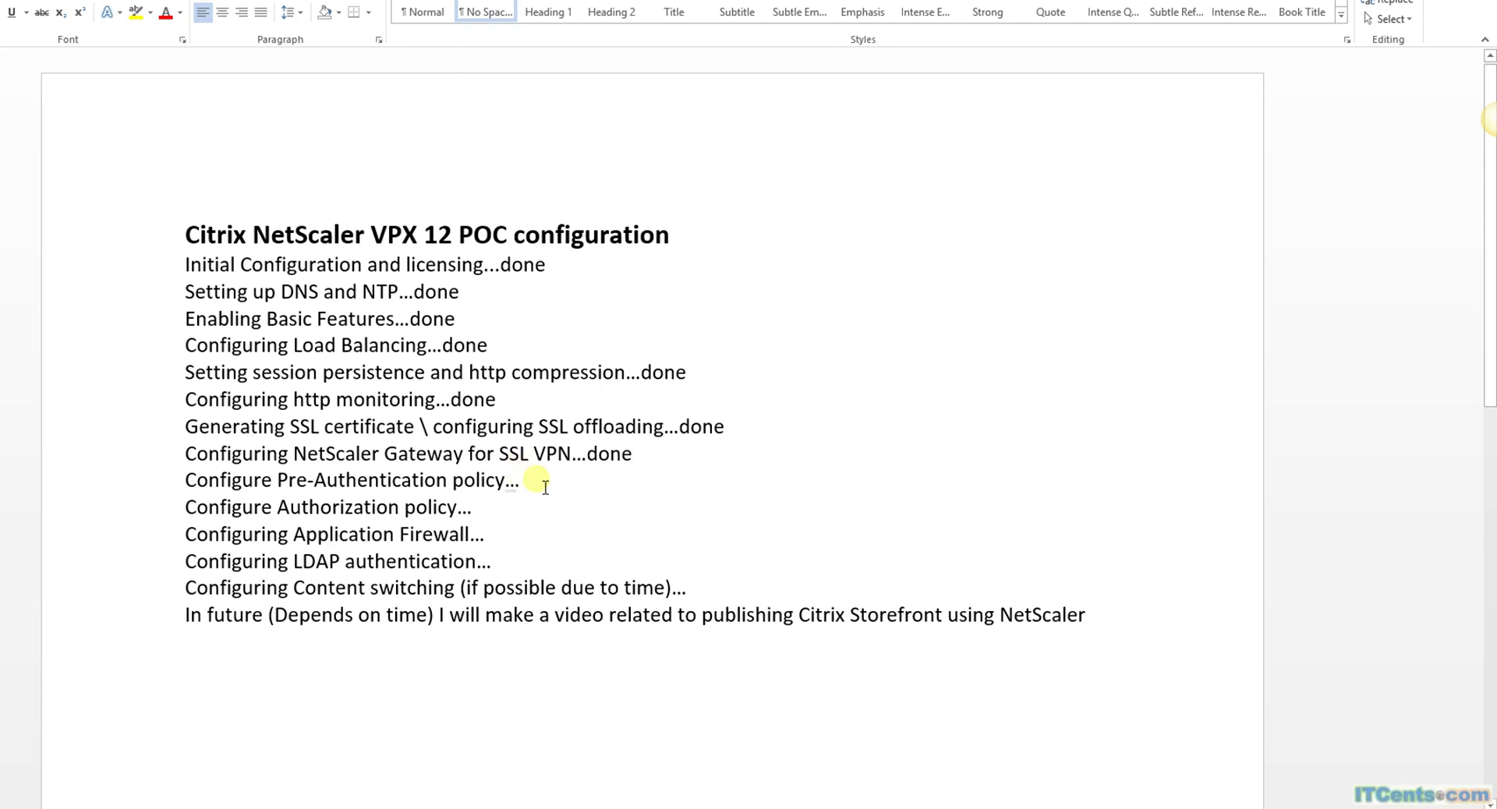
text(done)
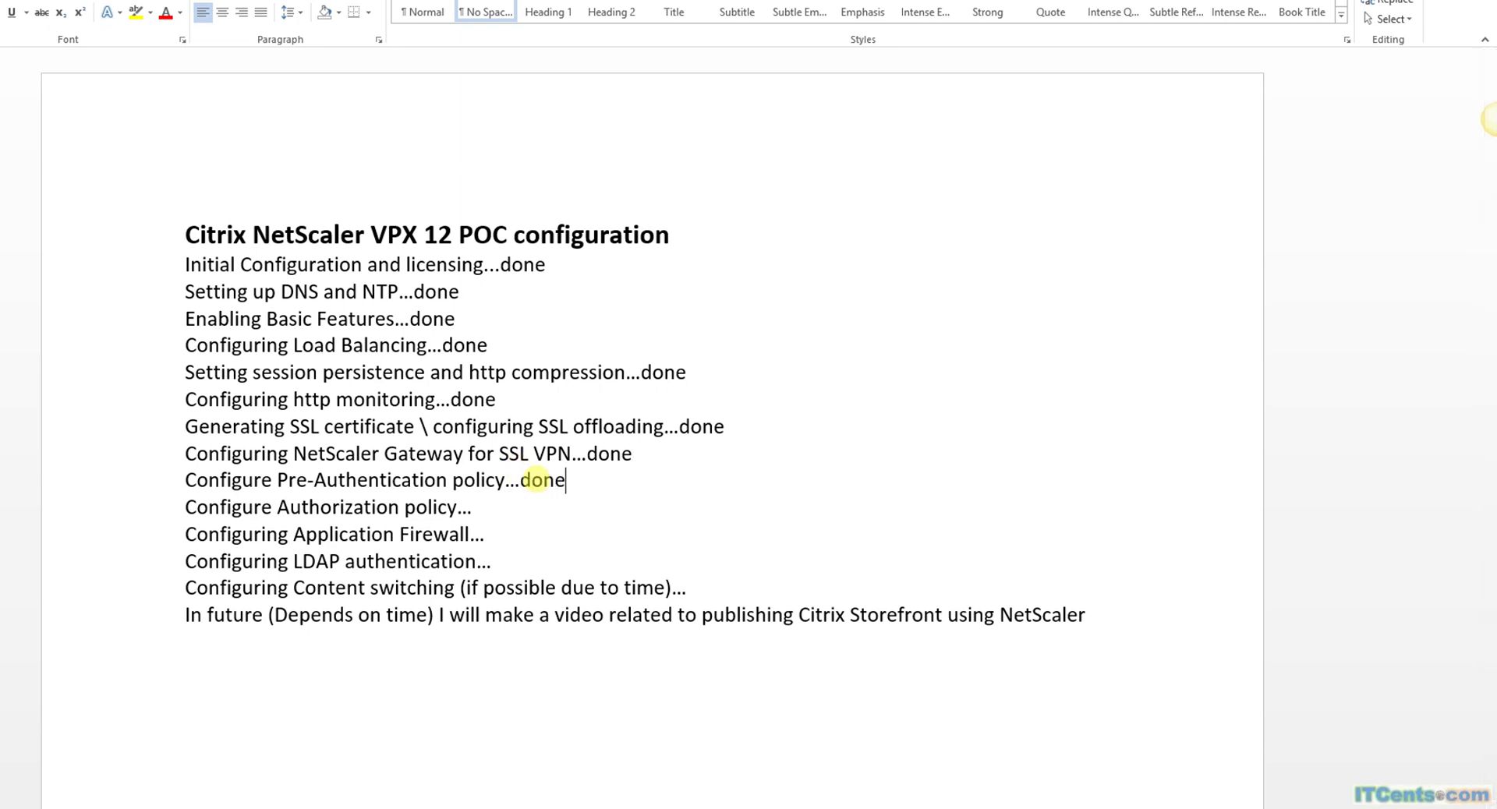
click(550, 517)
text(done)
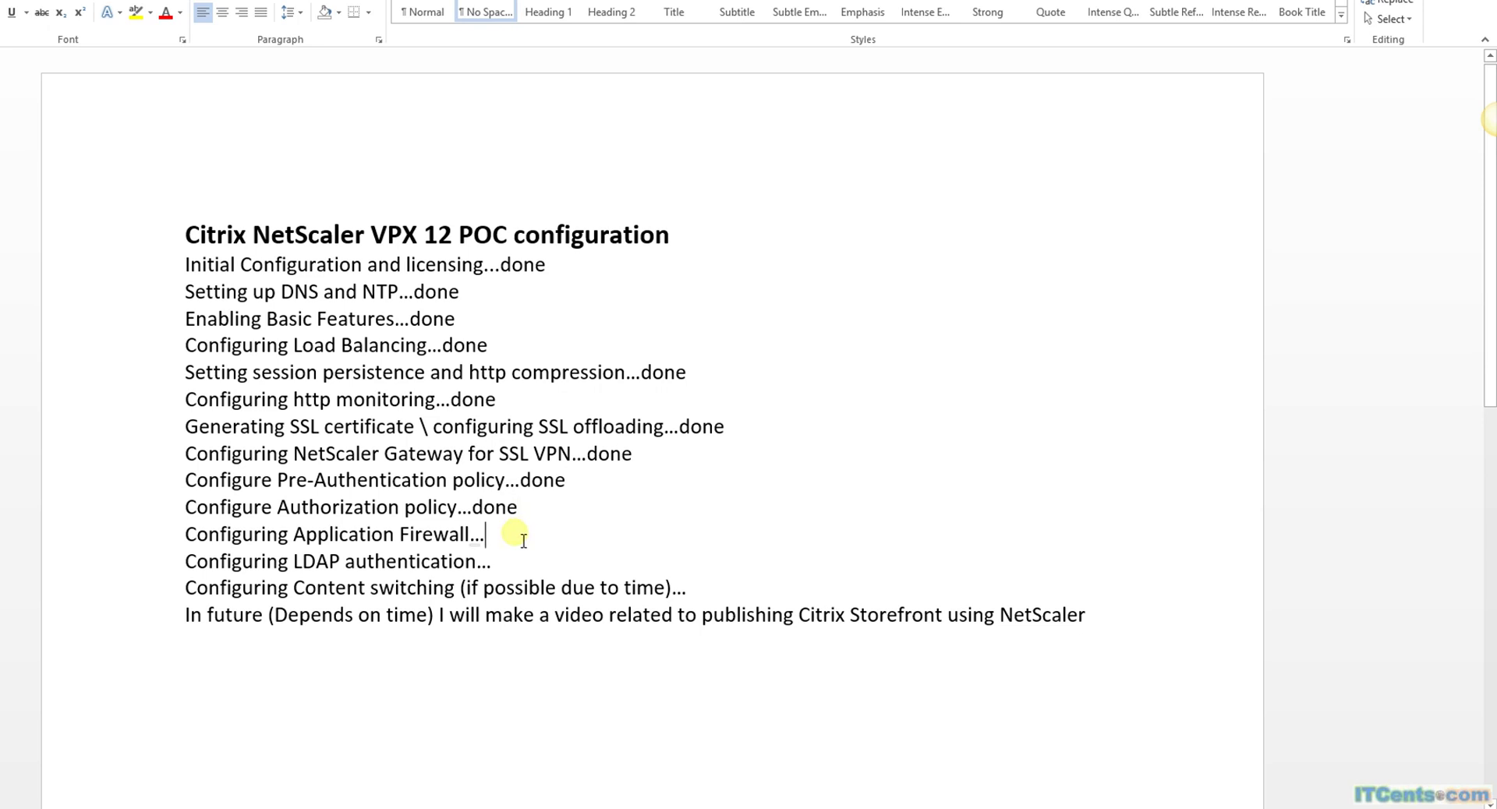
text(done)
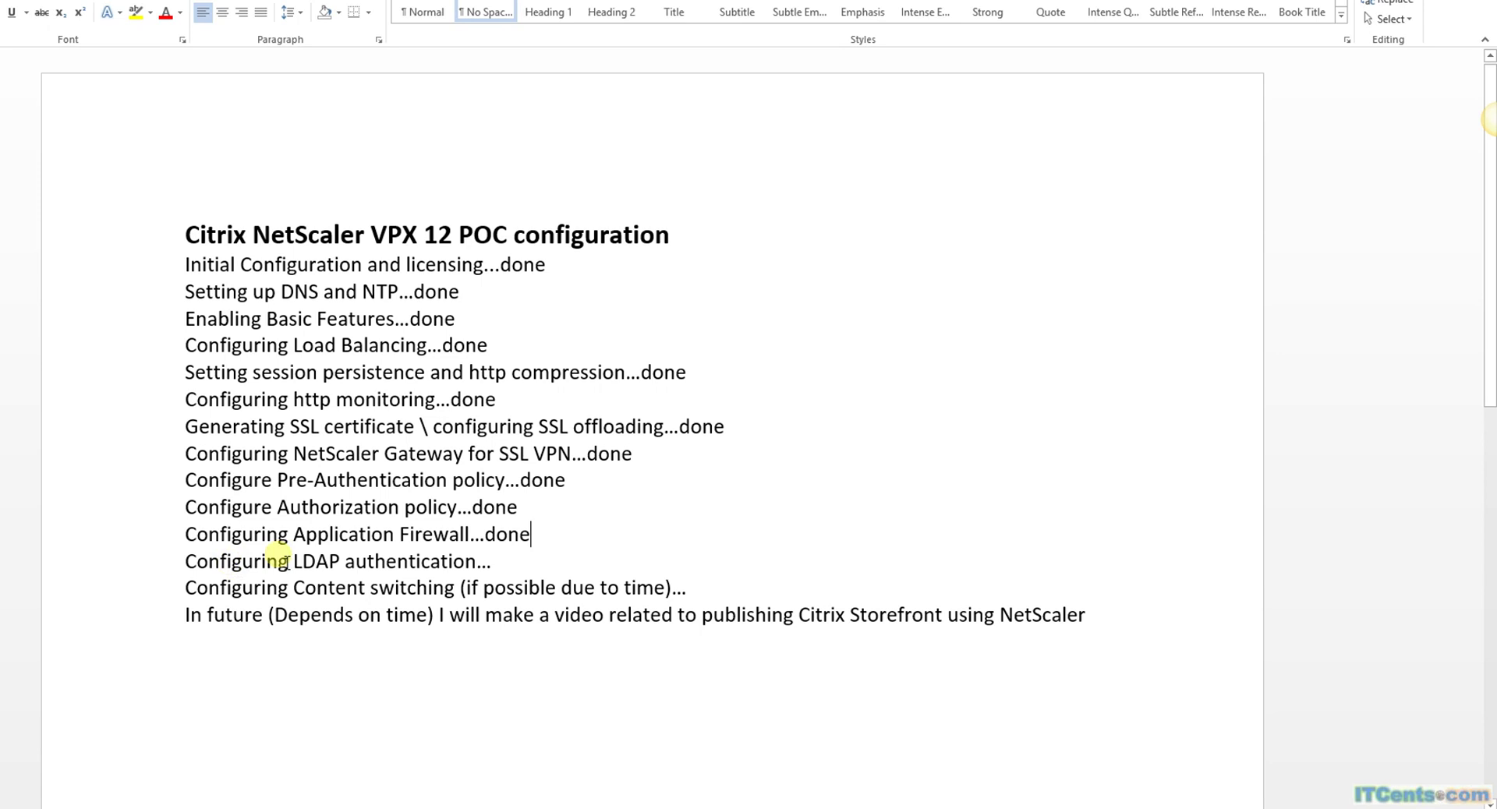
- Mark LDAP authentication 'done' and insert a blank line before the 'In future' note
click(515, 561)
text(done)
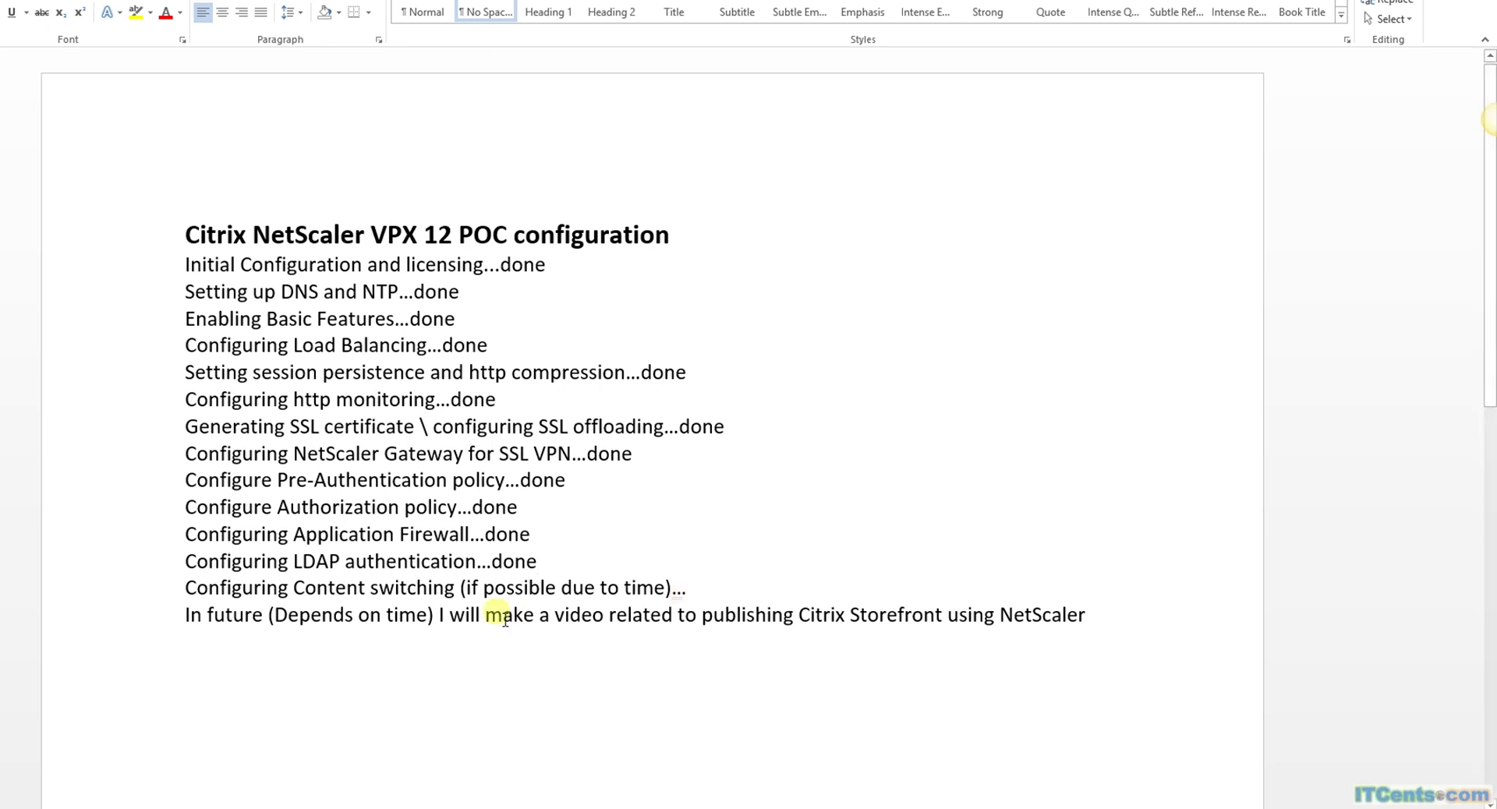
click(187, 622)
key(Return)
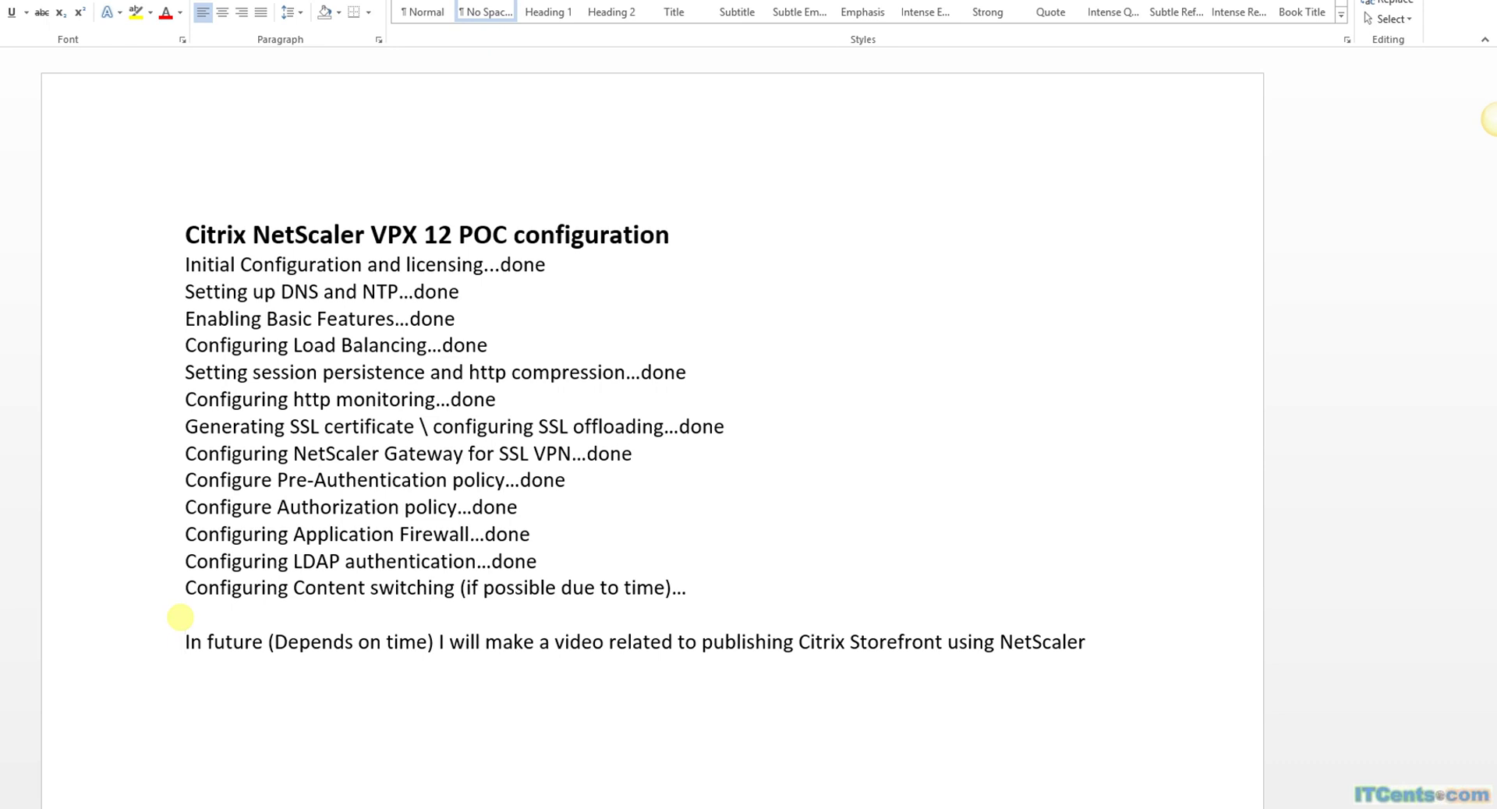
click(801, 644)
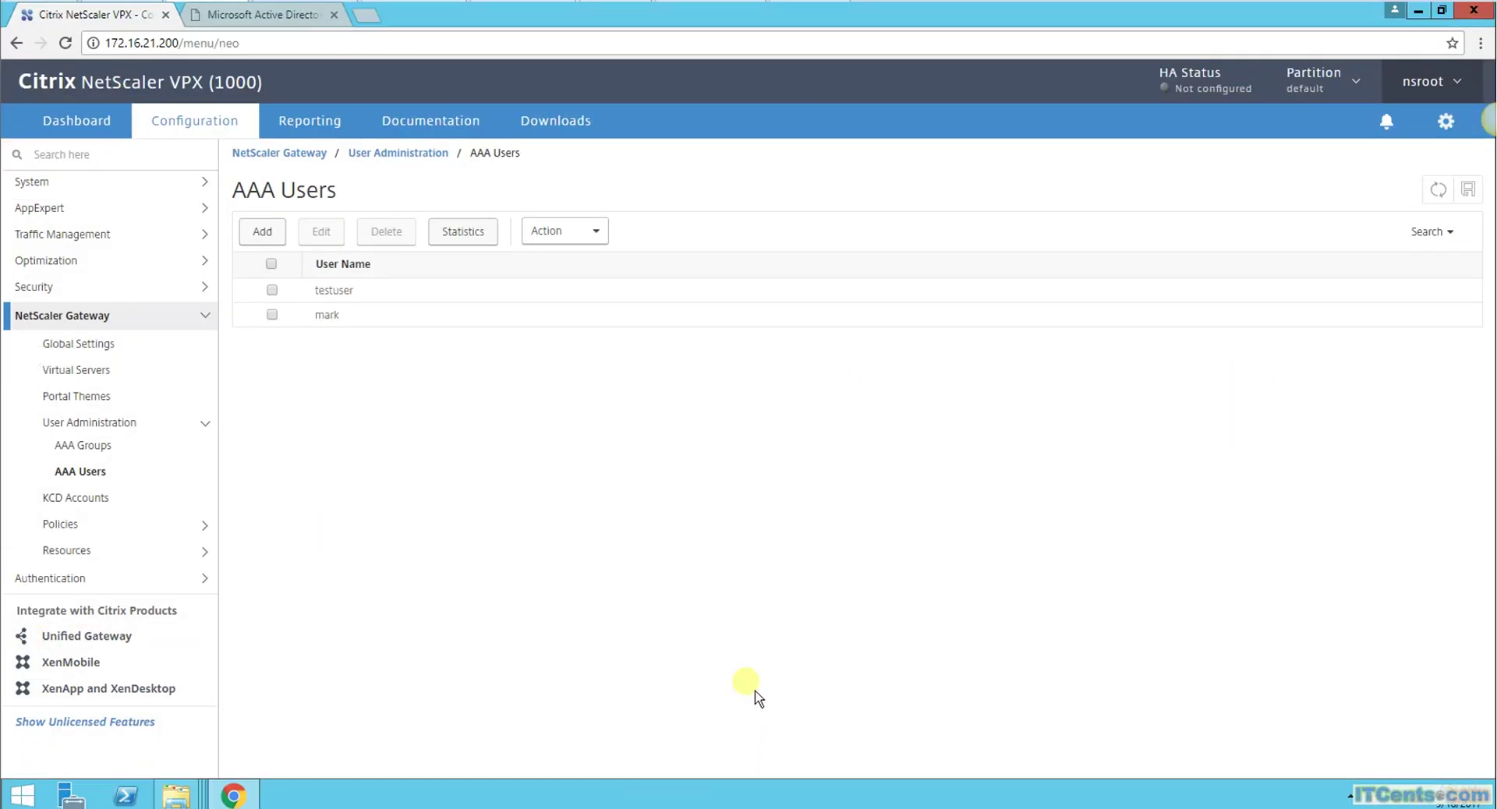
mouse_move(543, 788)
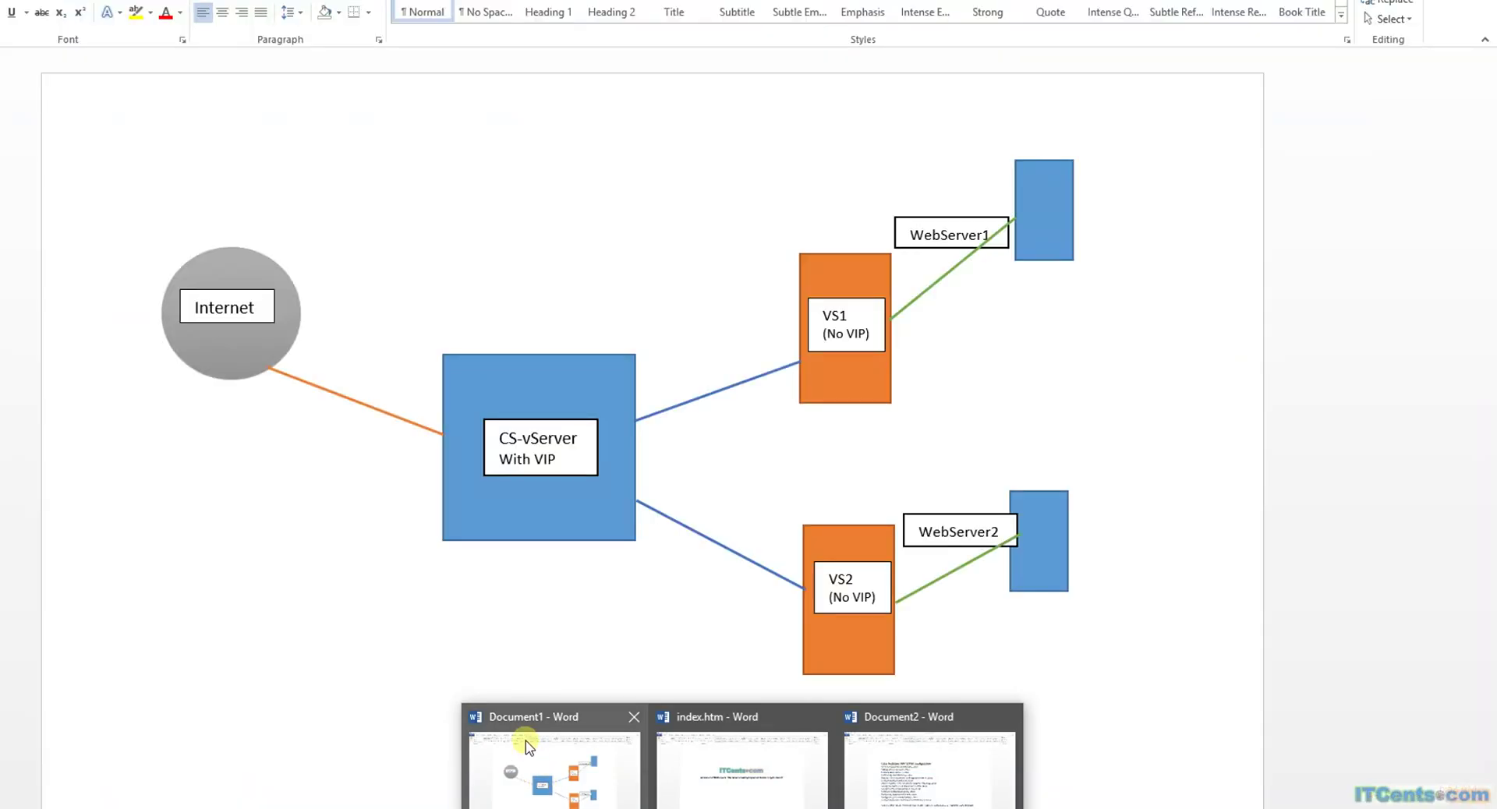
click(520, 715)
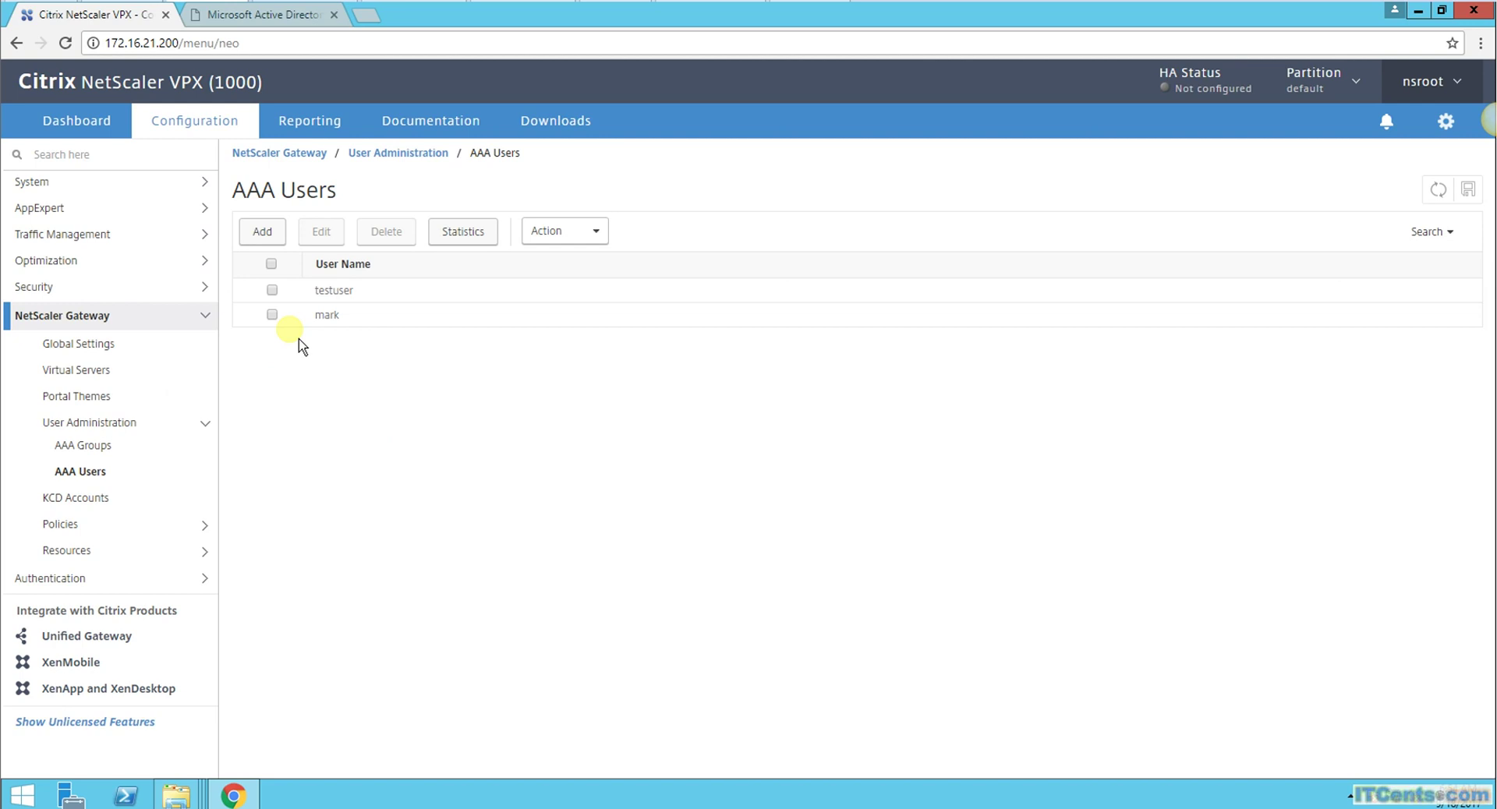
- Log back in after the session expired and start a new content switching virtual server
click(211, 244)
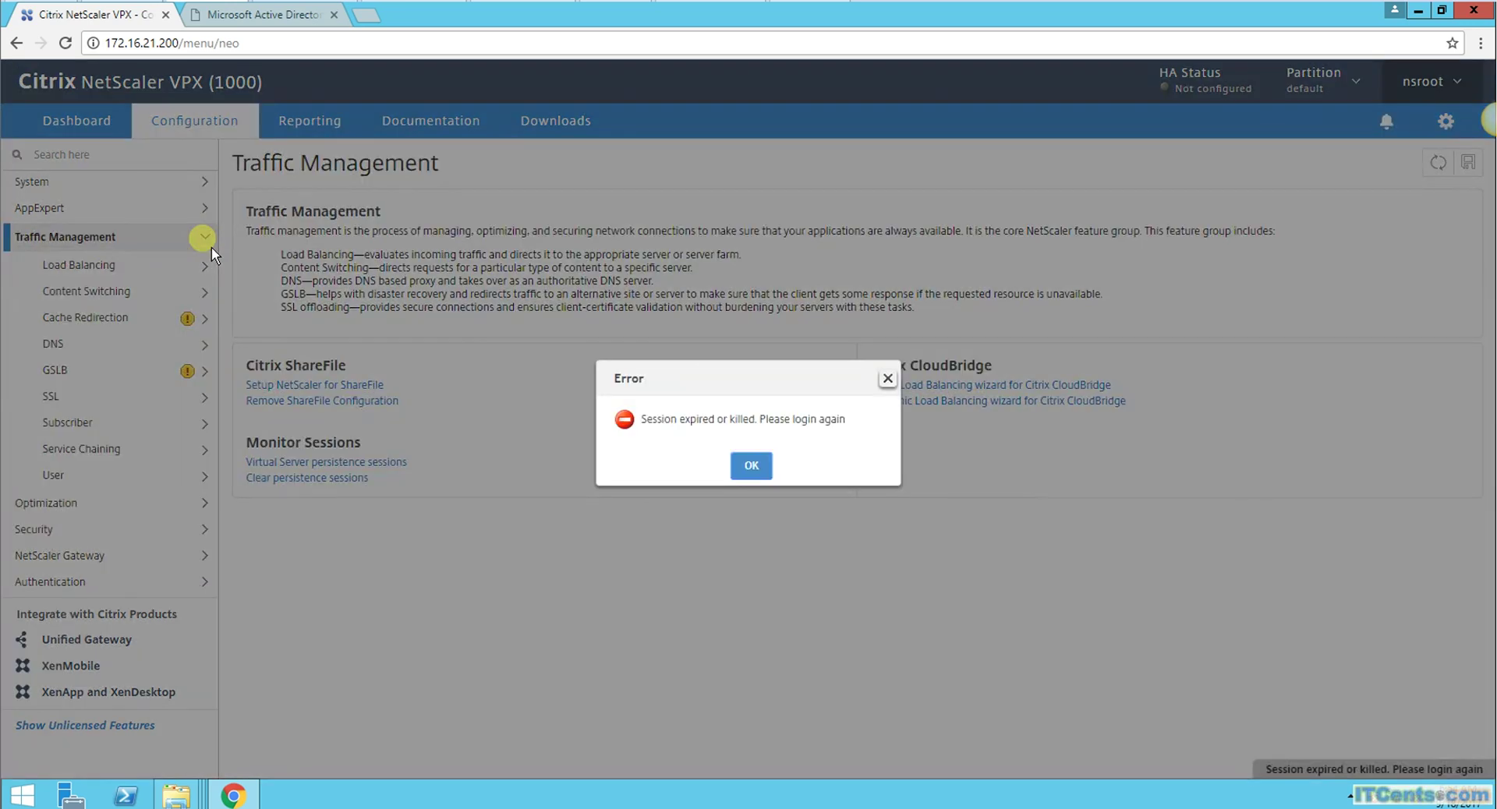
click(776, 471)
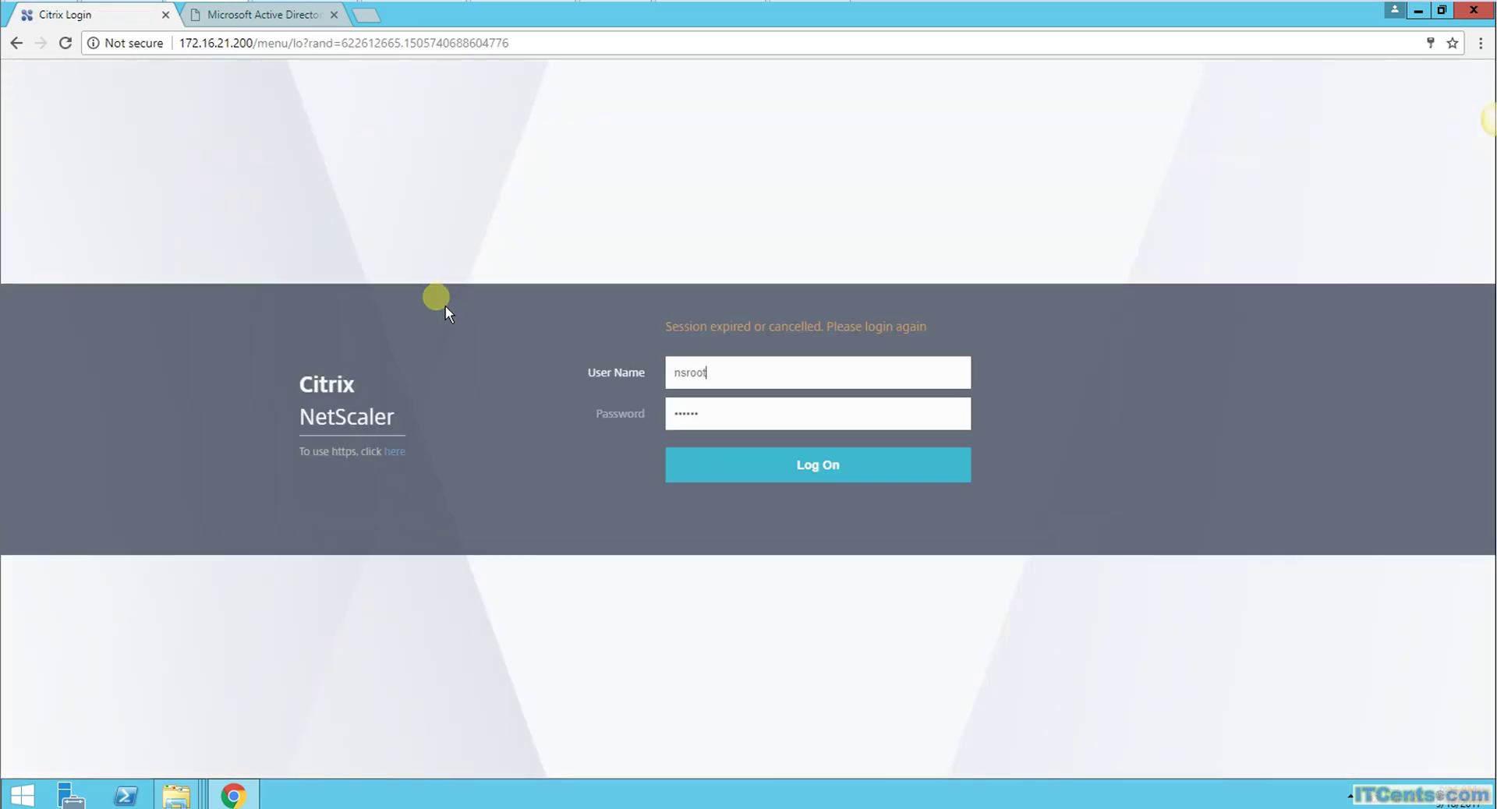
click(781, 478)
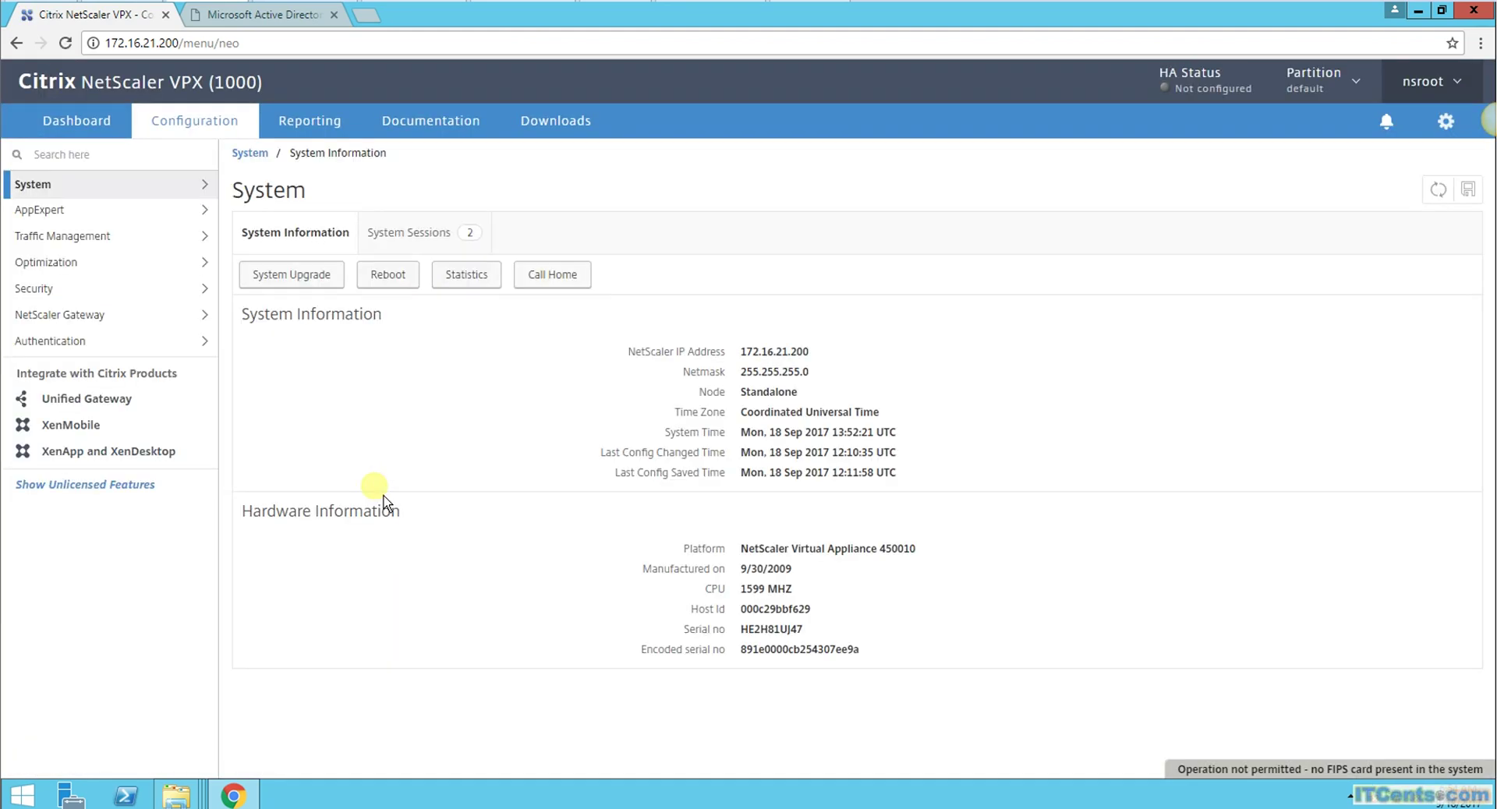
click(210, 241)
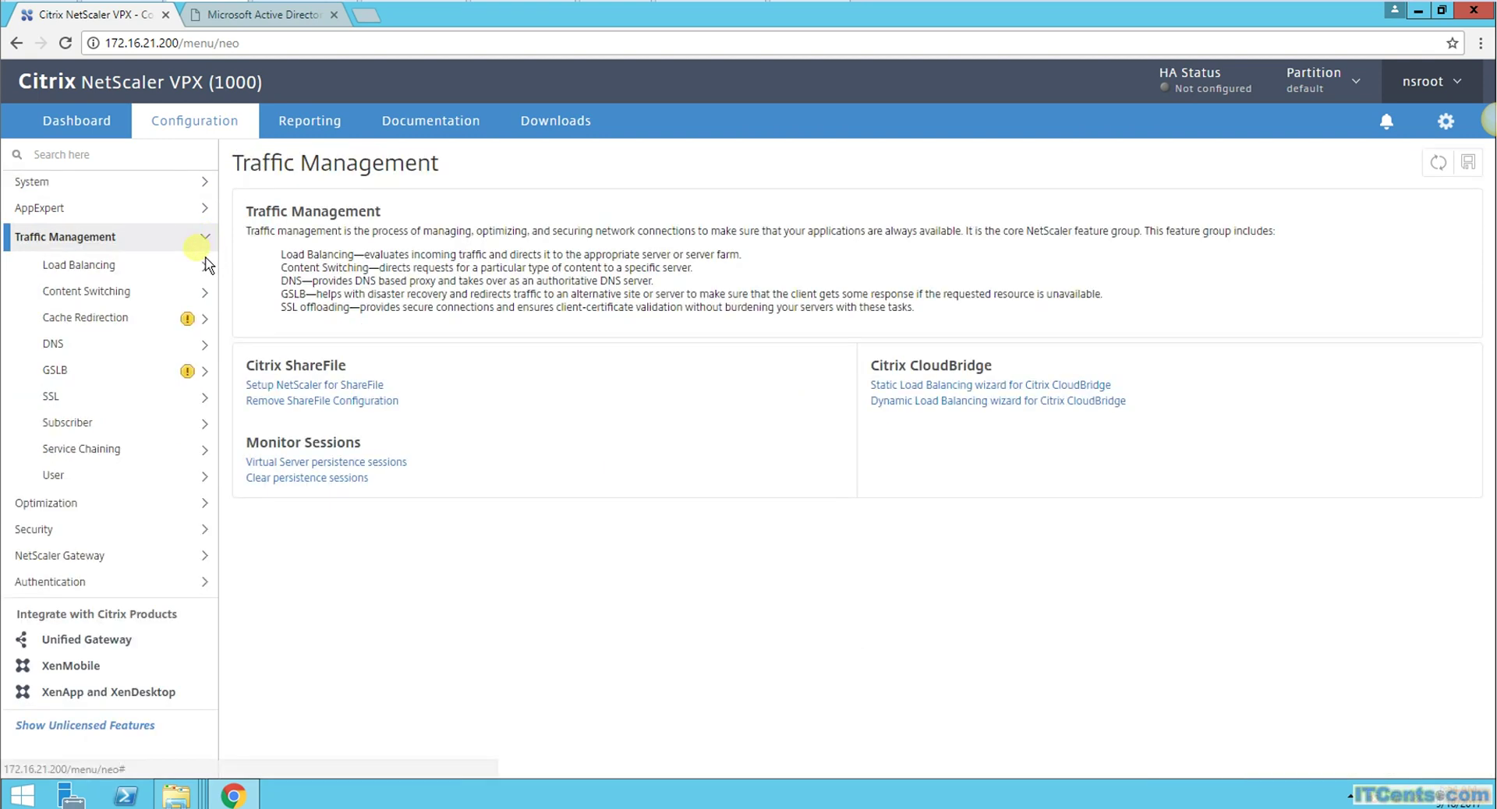
click(78, 294)
click(82, 314)
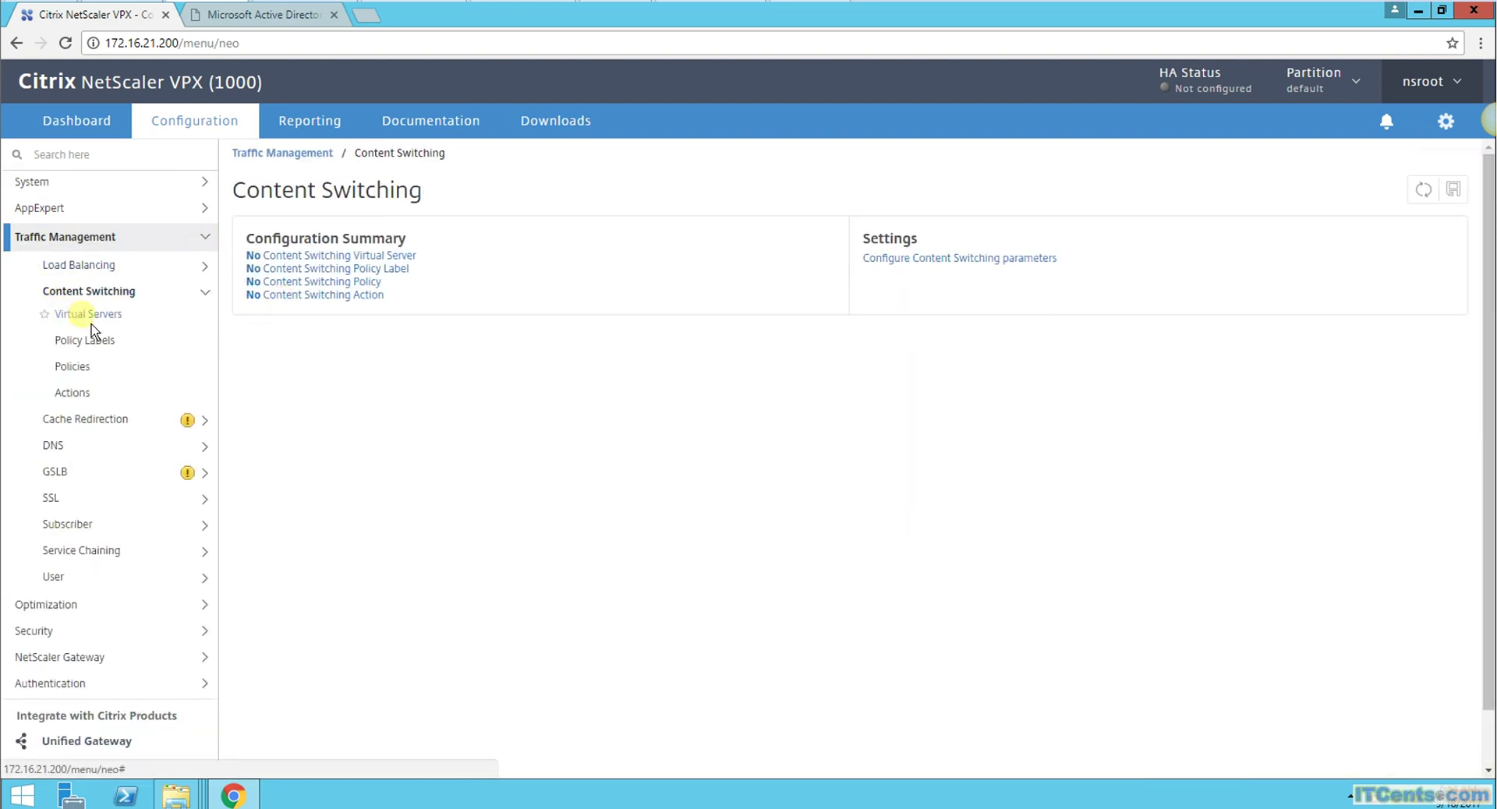
click(263, 232)
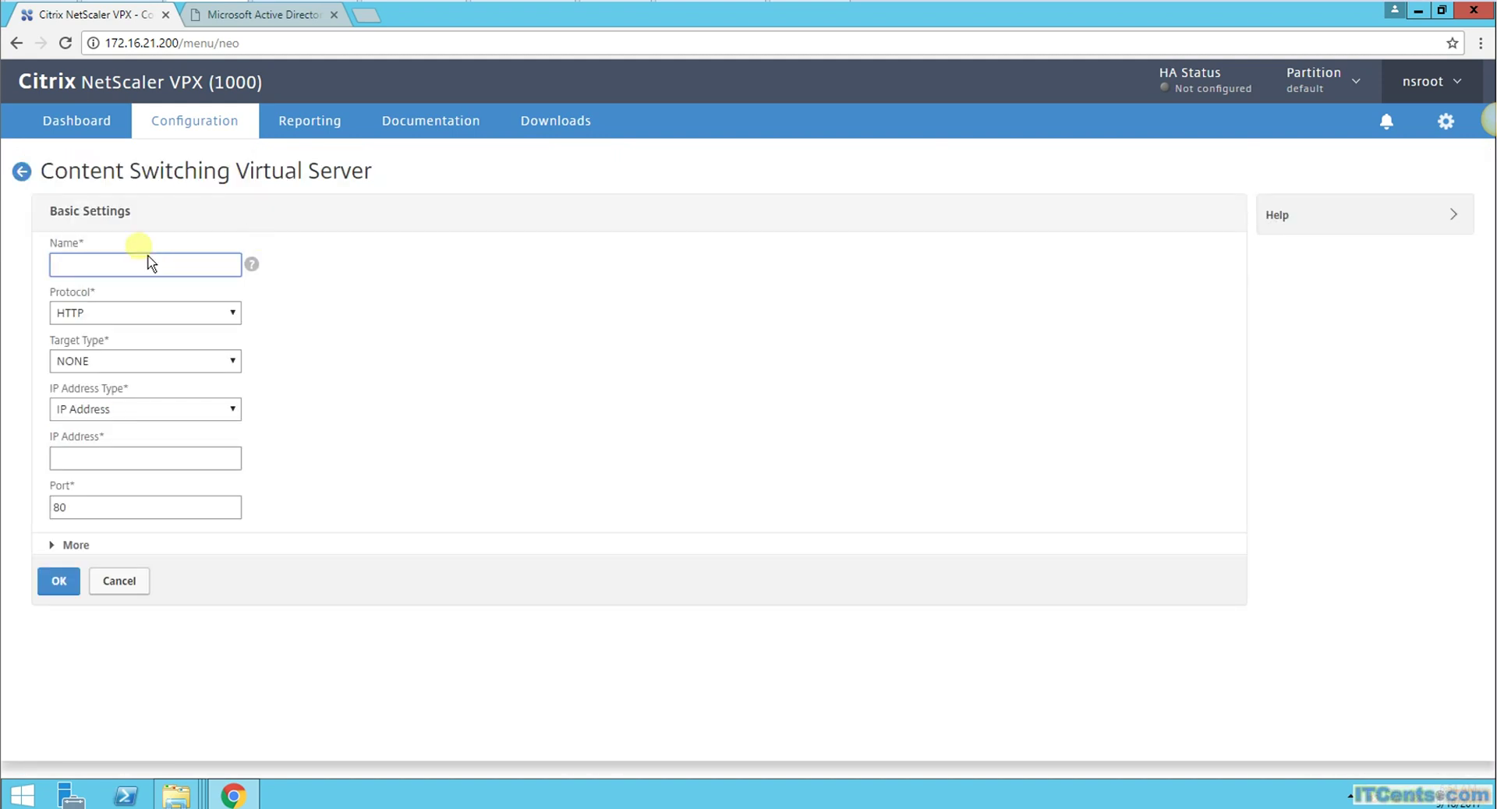
- Save content switching server VS-CS with target type NONE at 172.16.21.196, port 80
text(VS-CS)
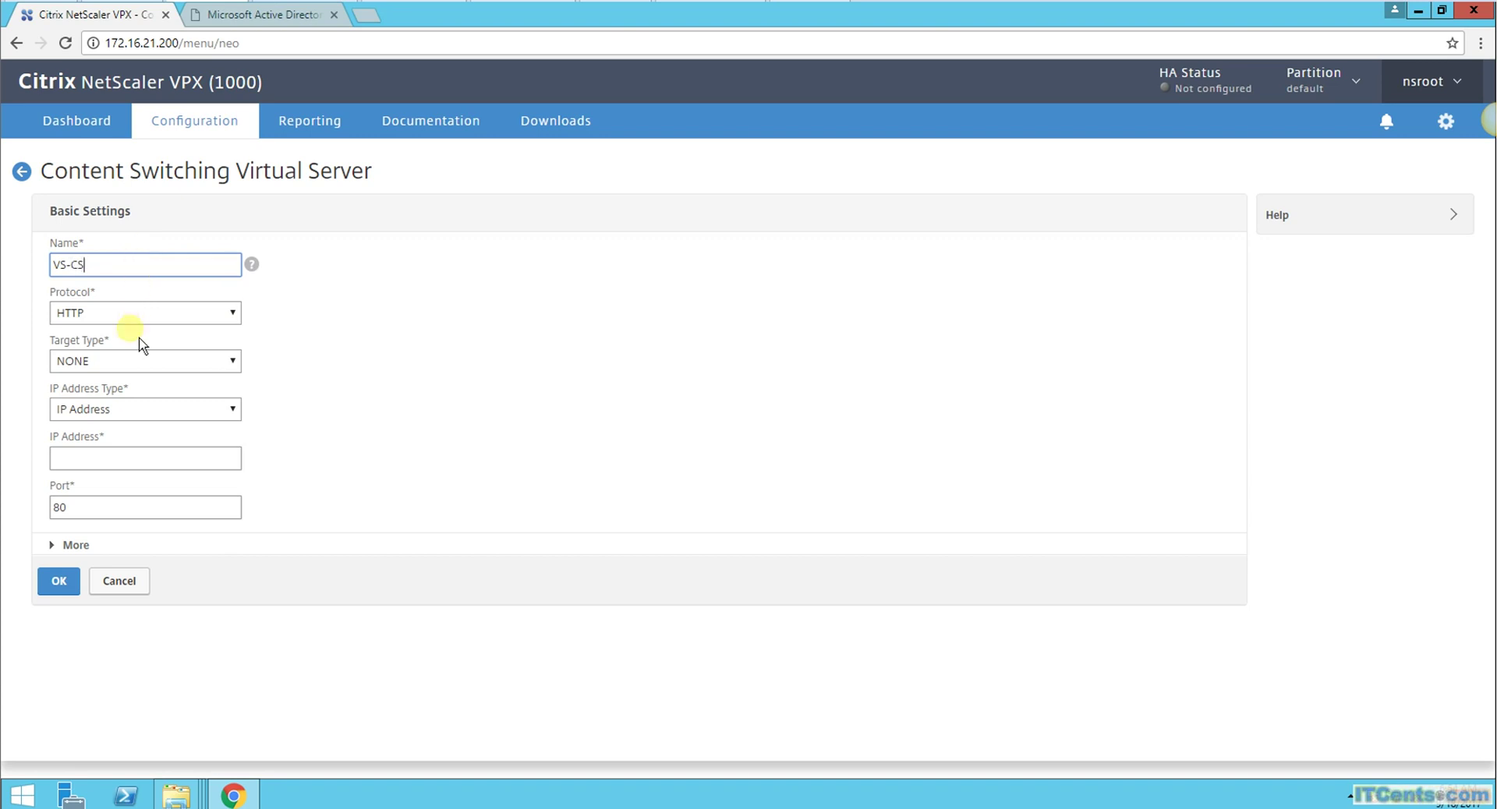
click(134, 361)
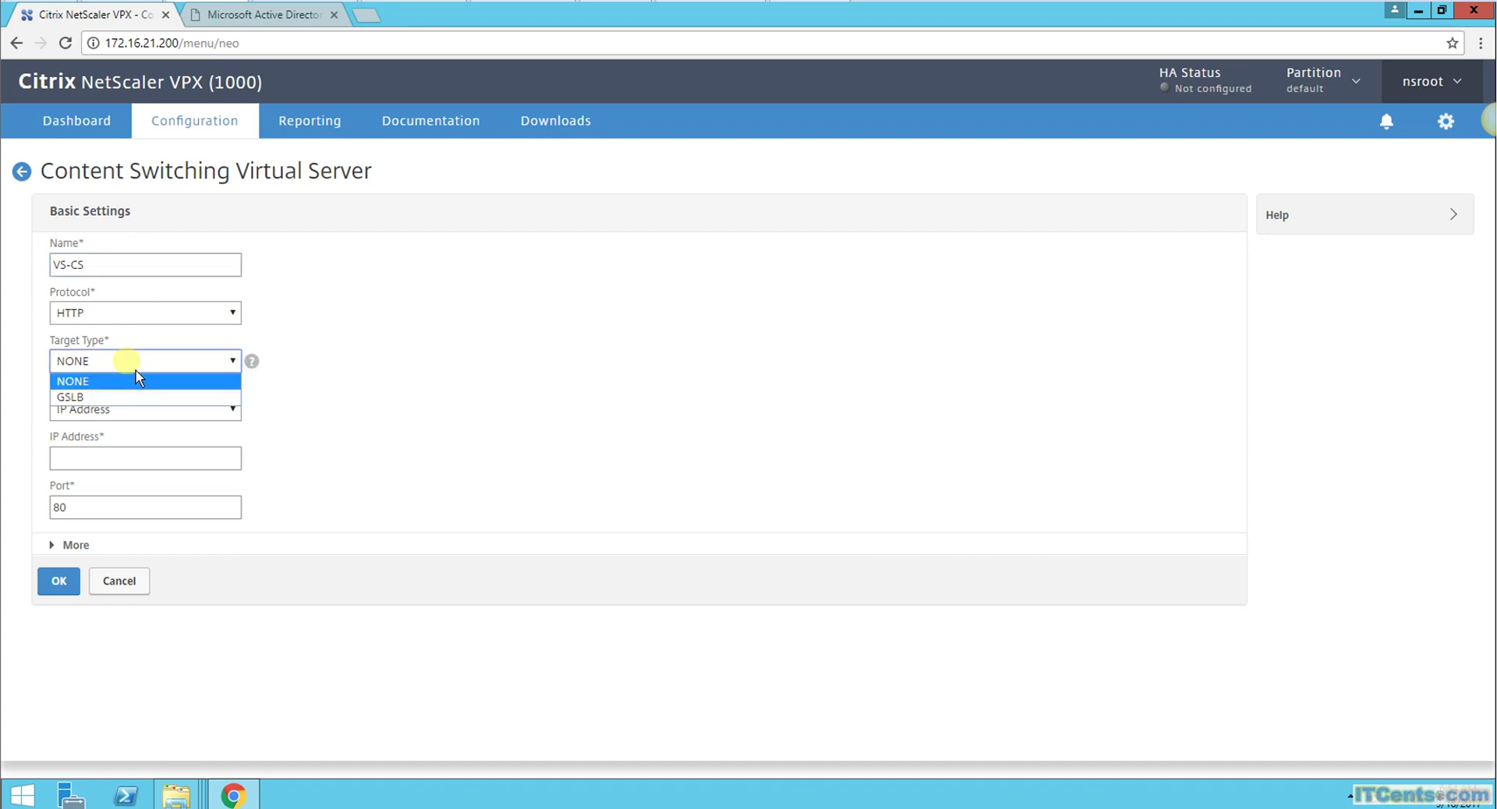
click(137, 381)
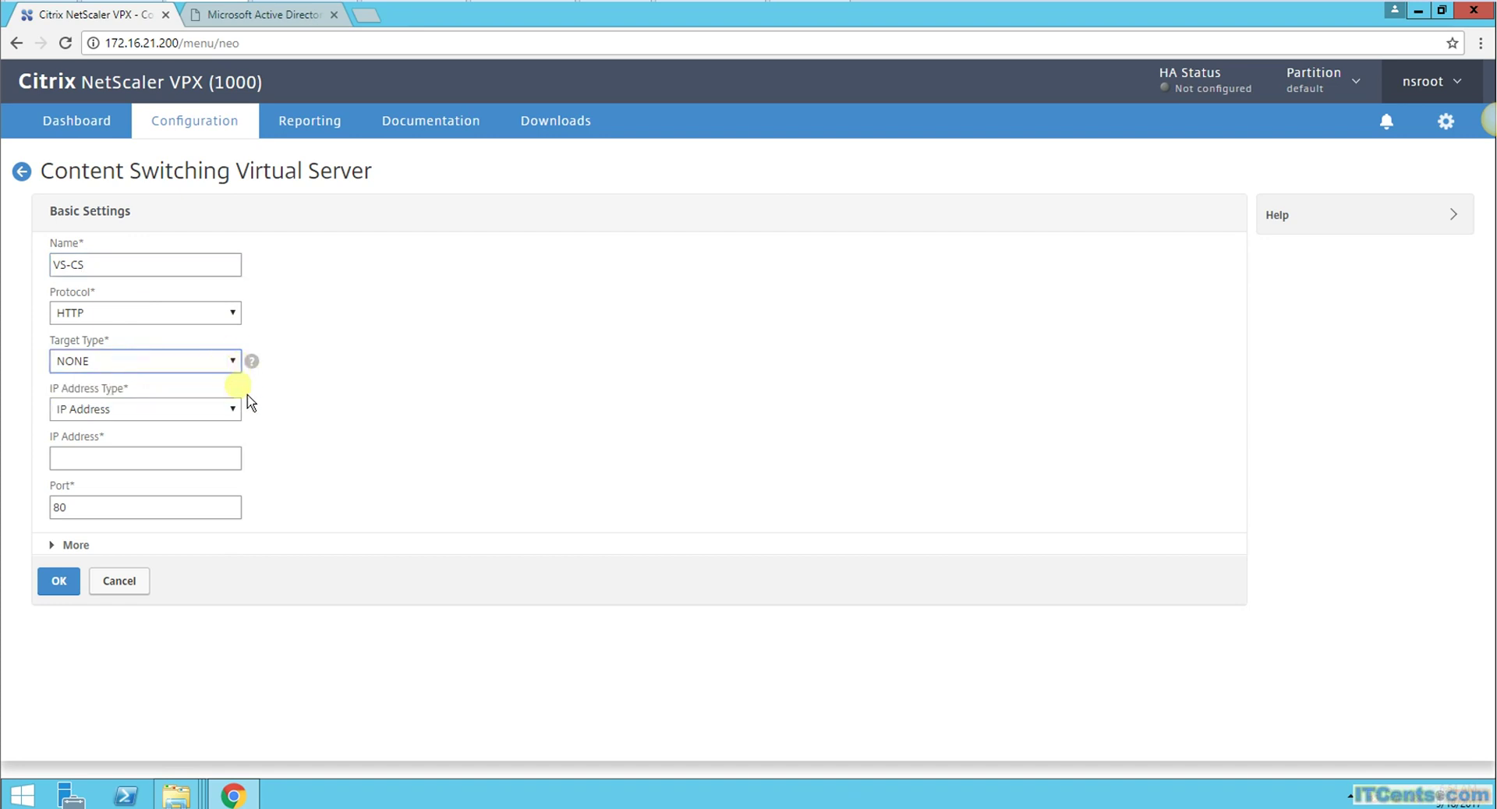
click(112, 466)
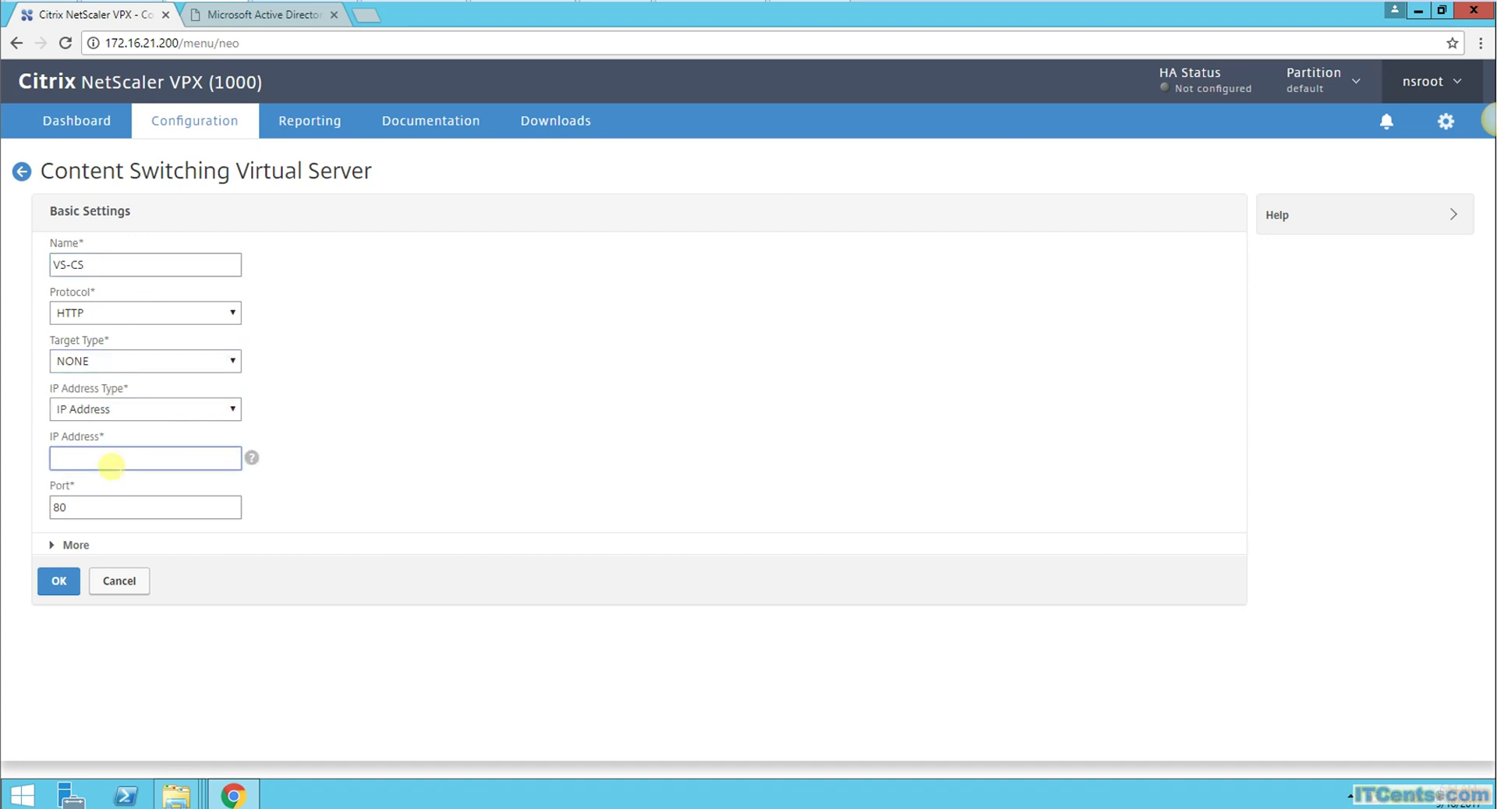
text(172.16.21.196)
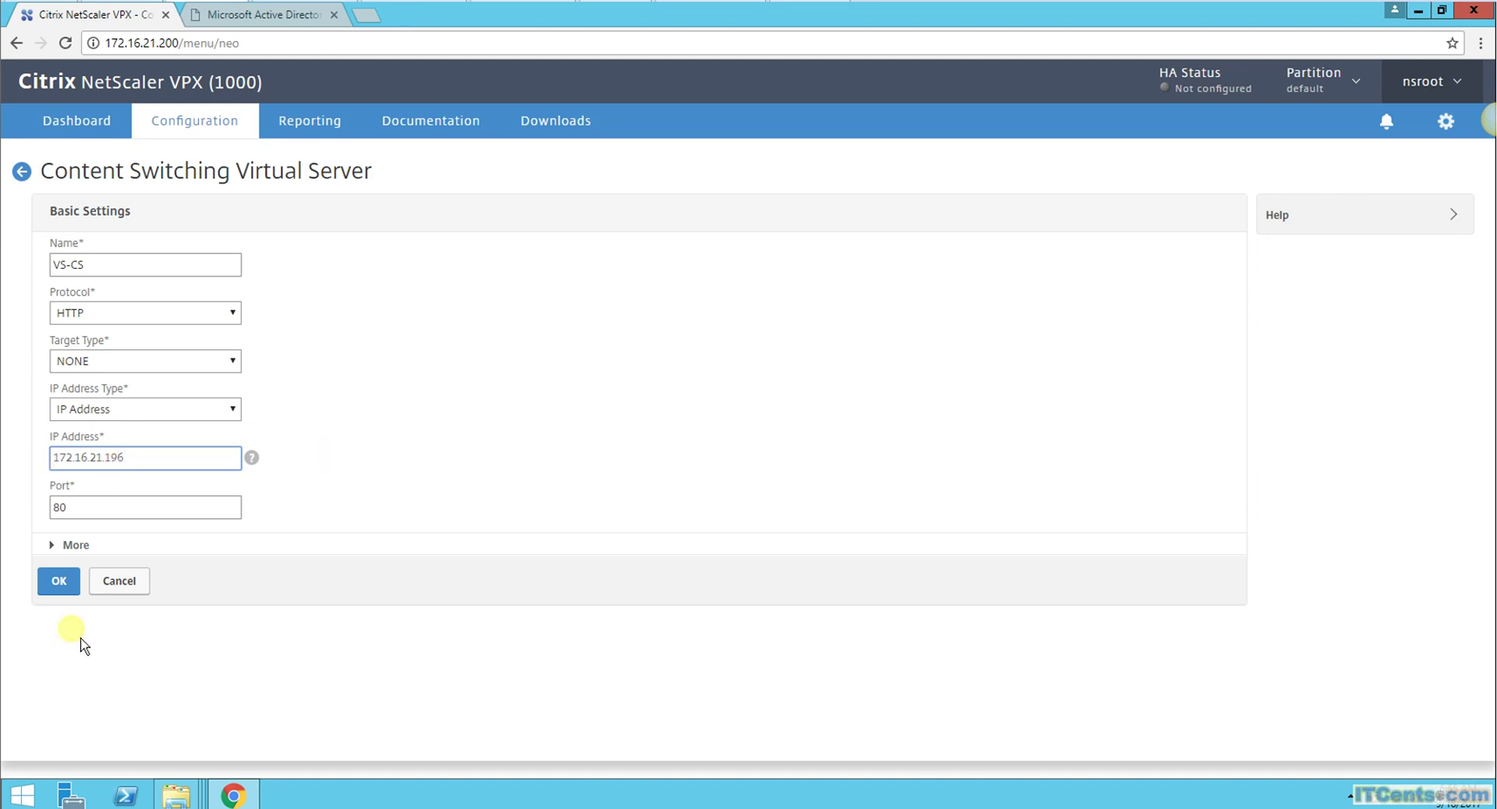
click(60, 581)
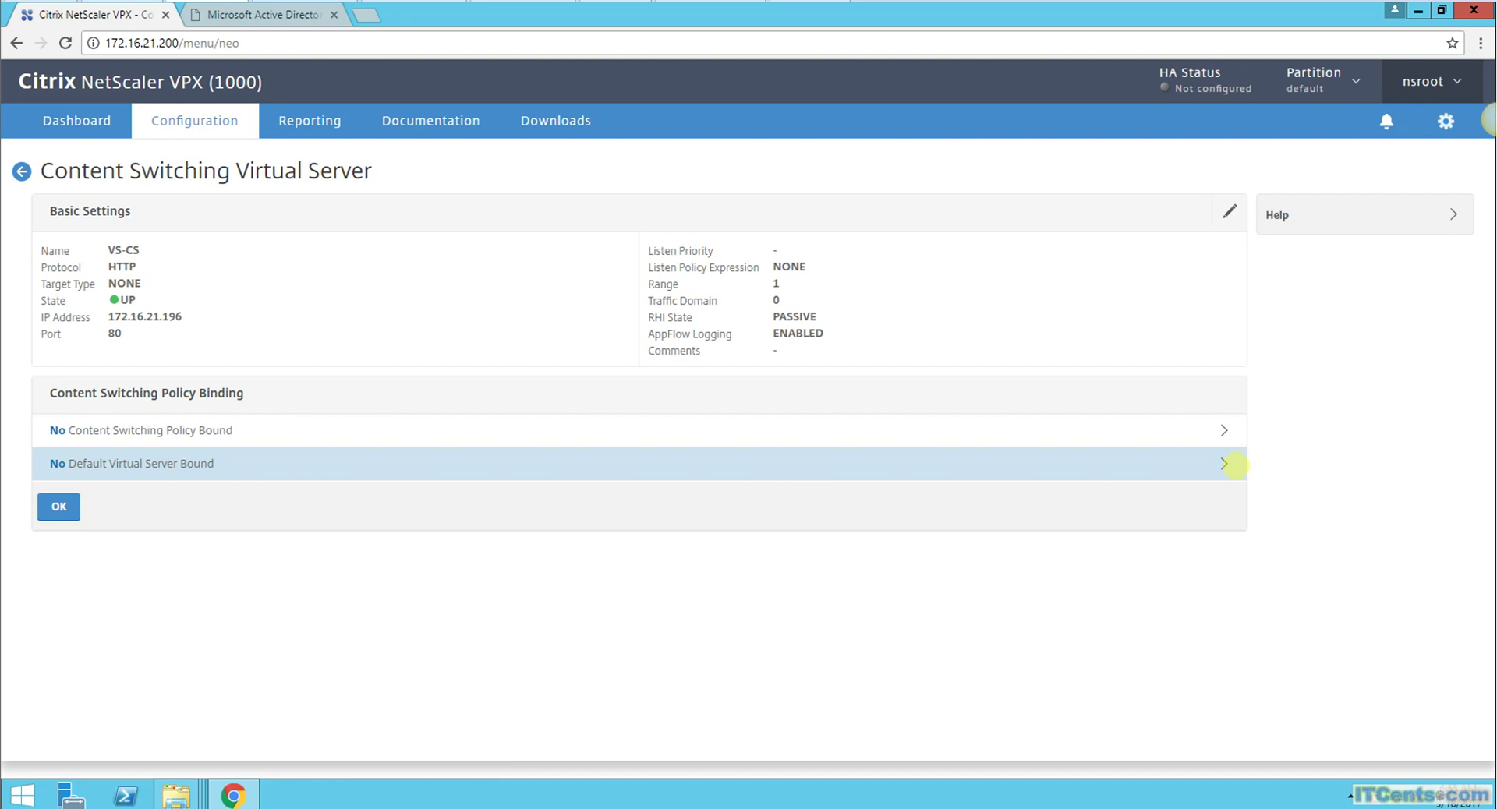
- Close the default binding for VS-CS without binding a load balancing server, then finish
click(1229, 465)
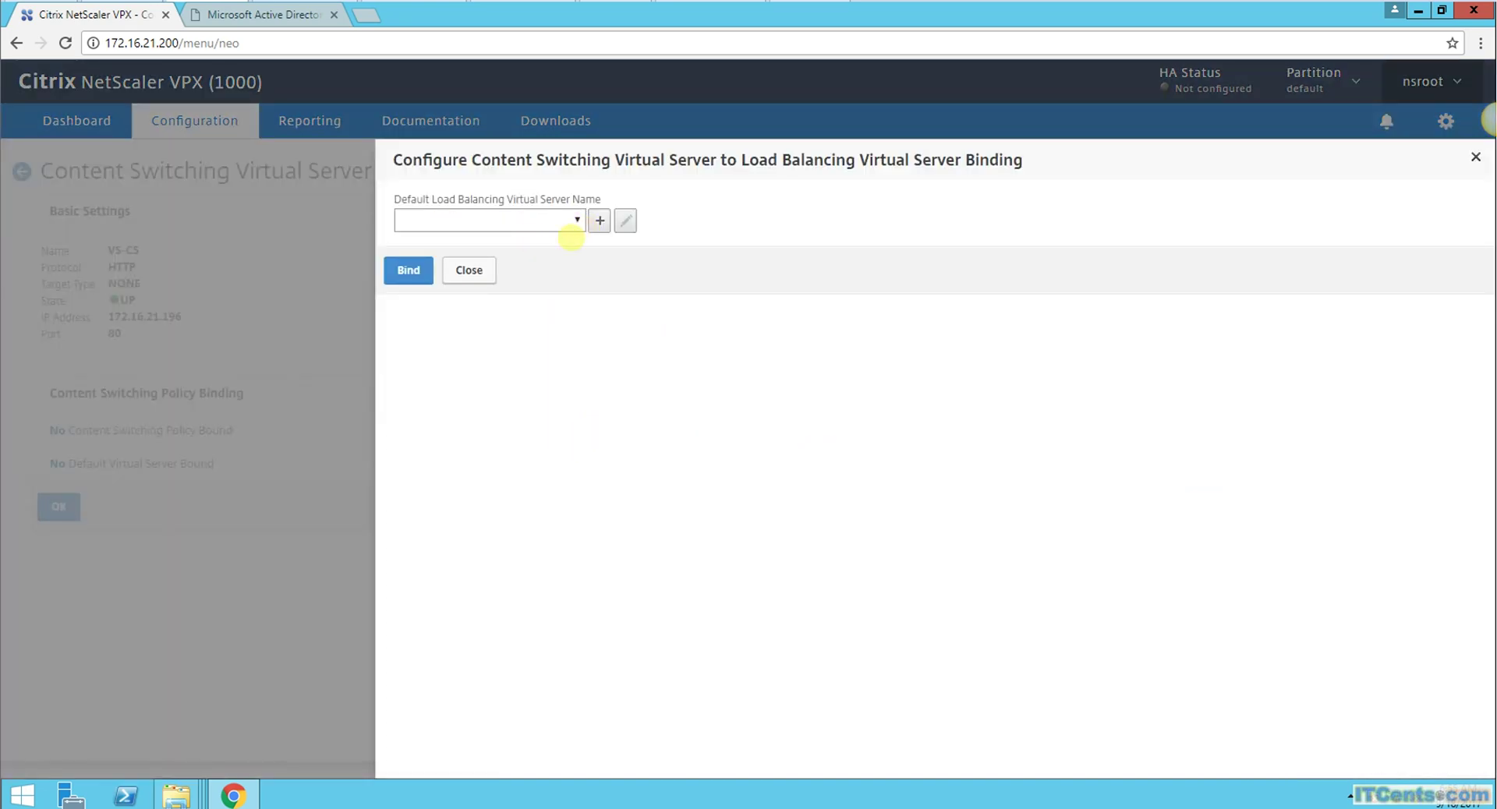
click(599, 221)
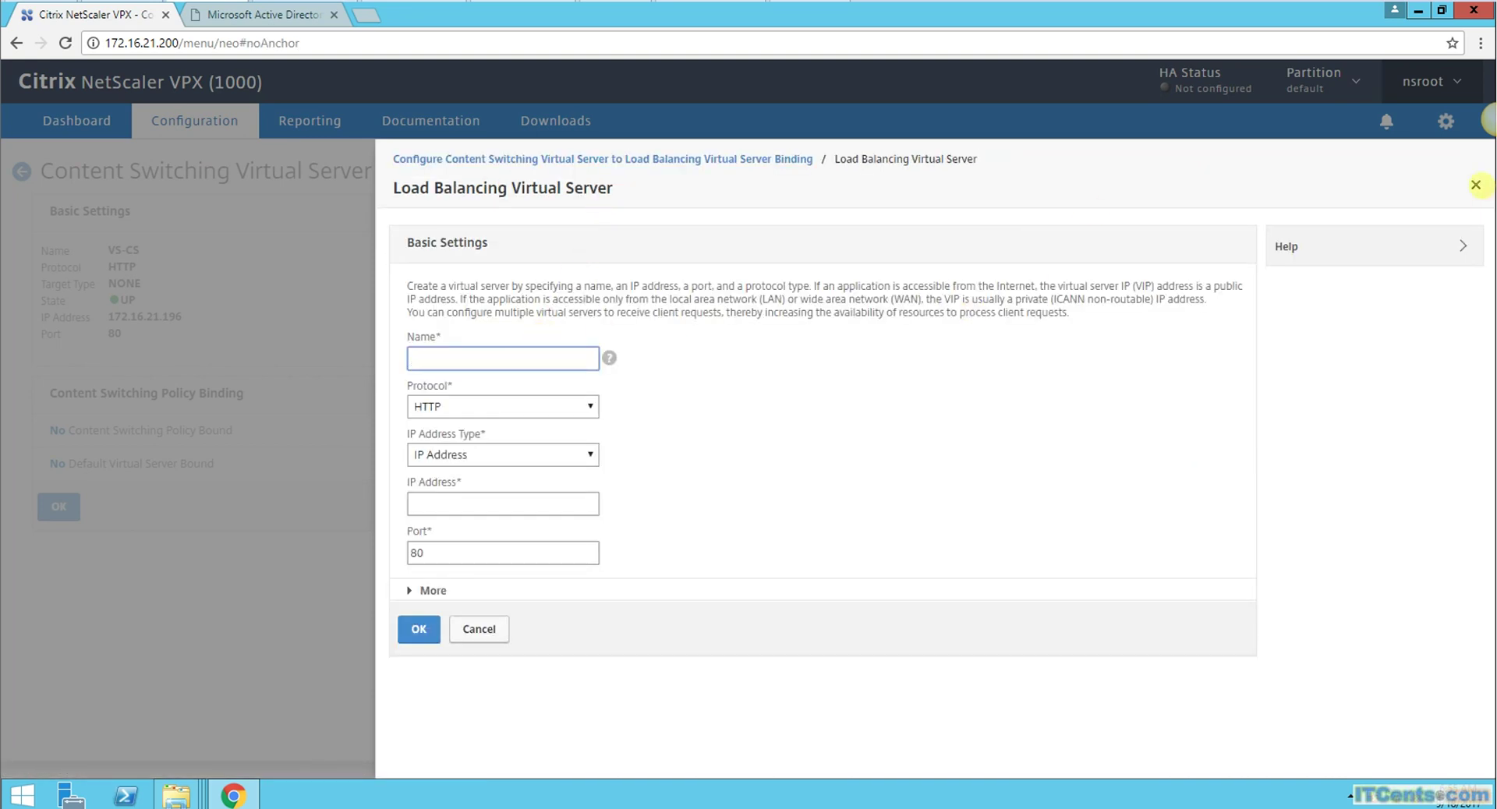
click(1476, 185)
mouse_move(1485, 119)
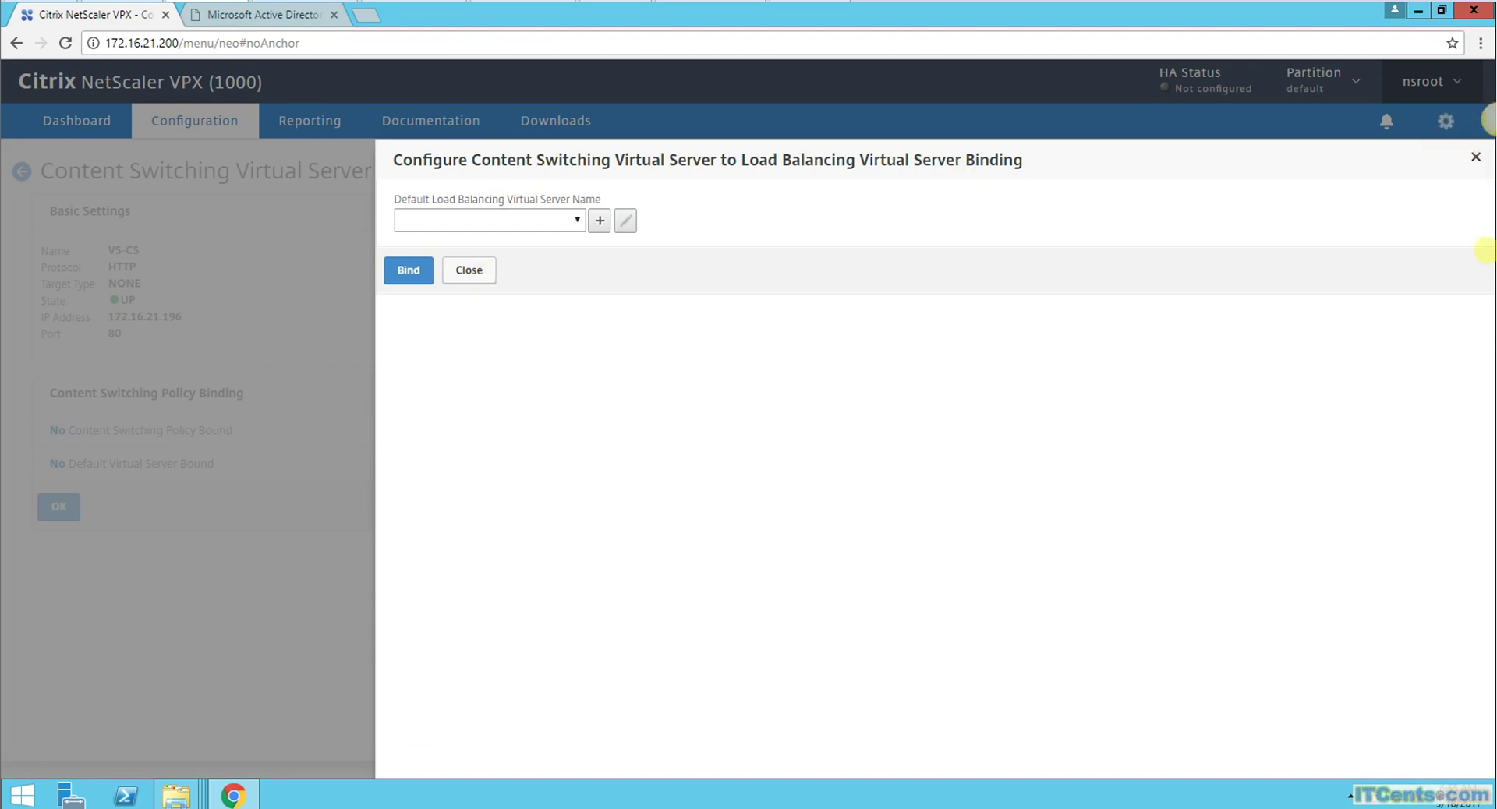
click(1475, 156)
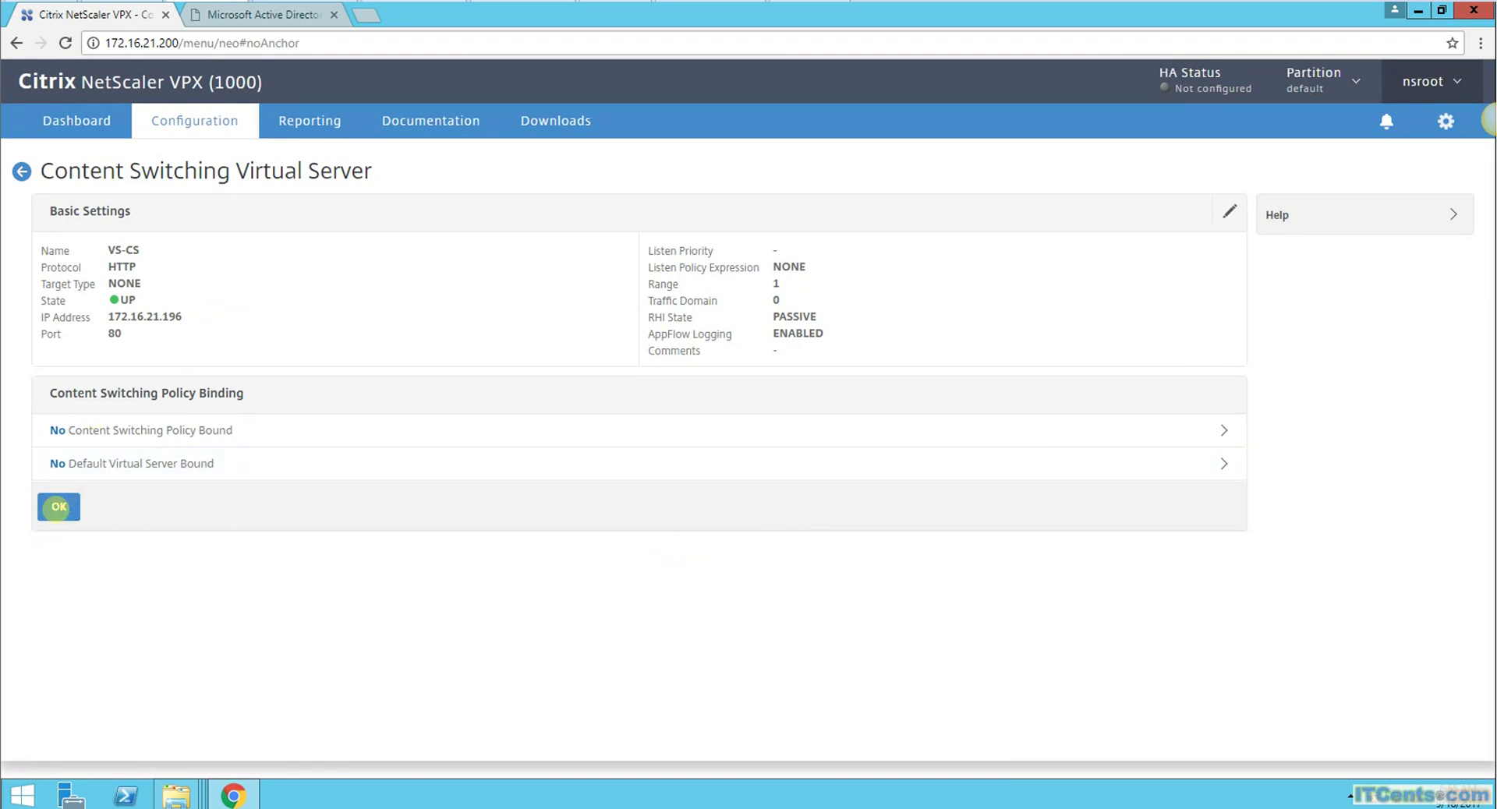
click(59, 507)
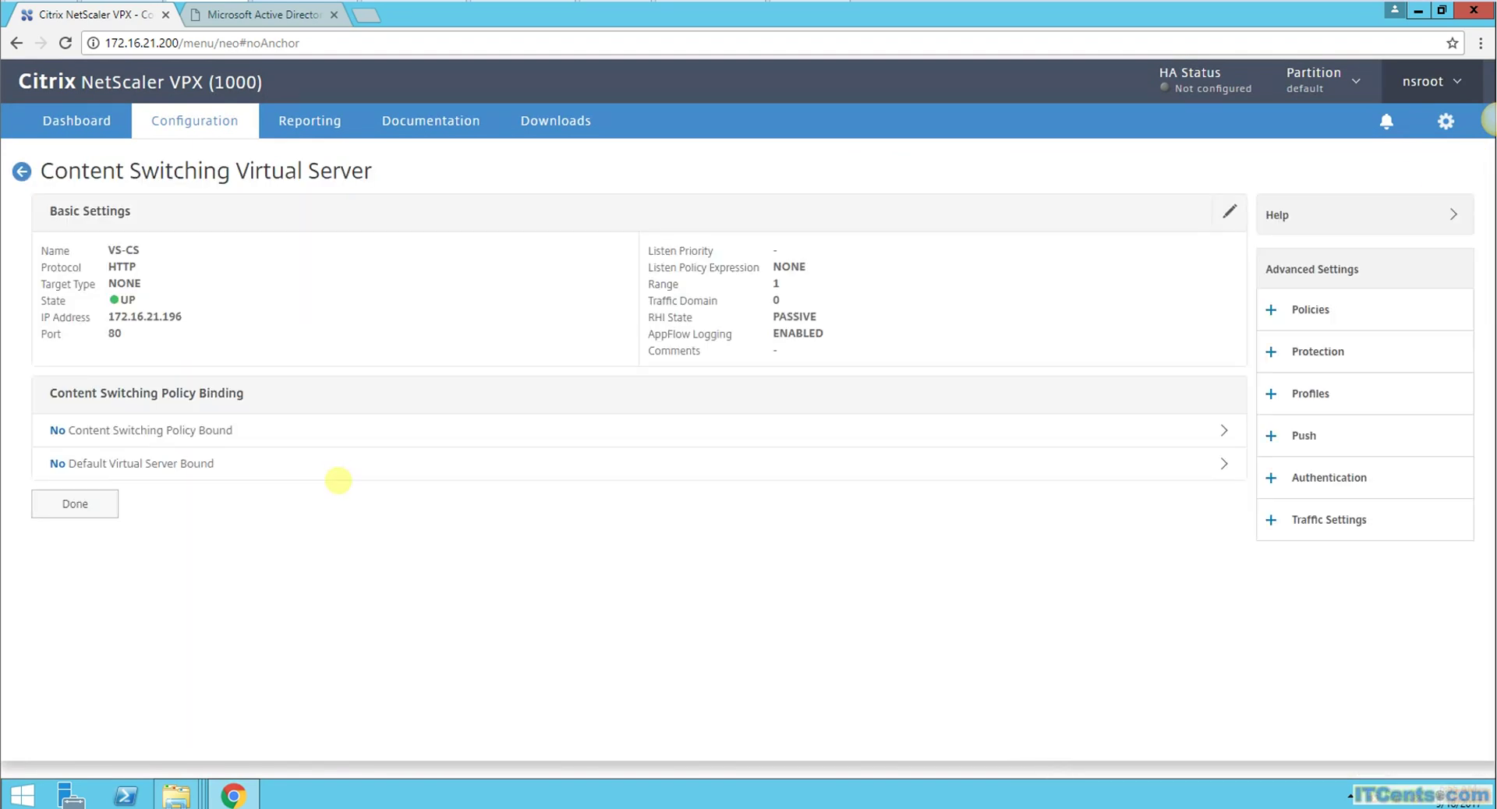
click(101, 509)
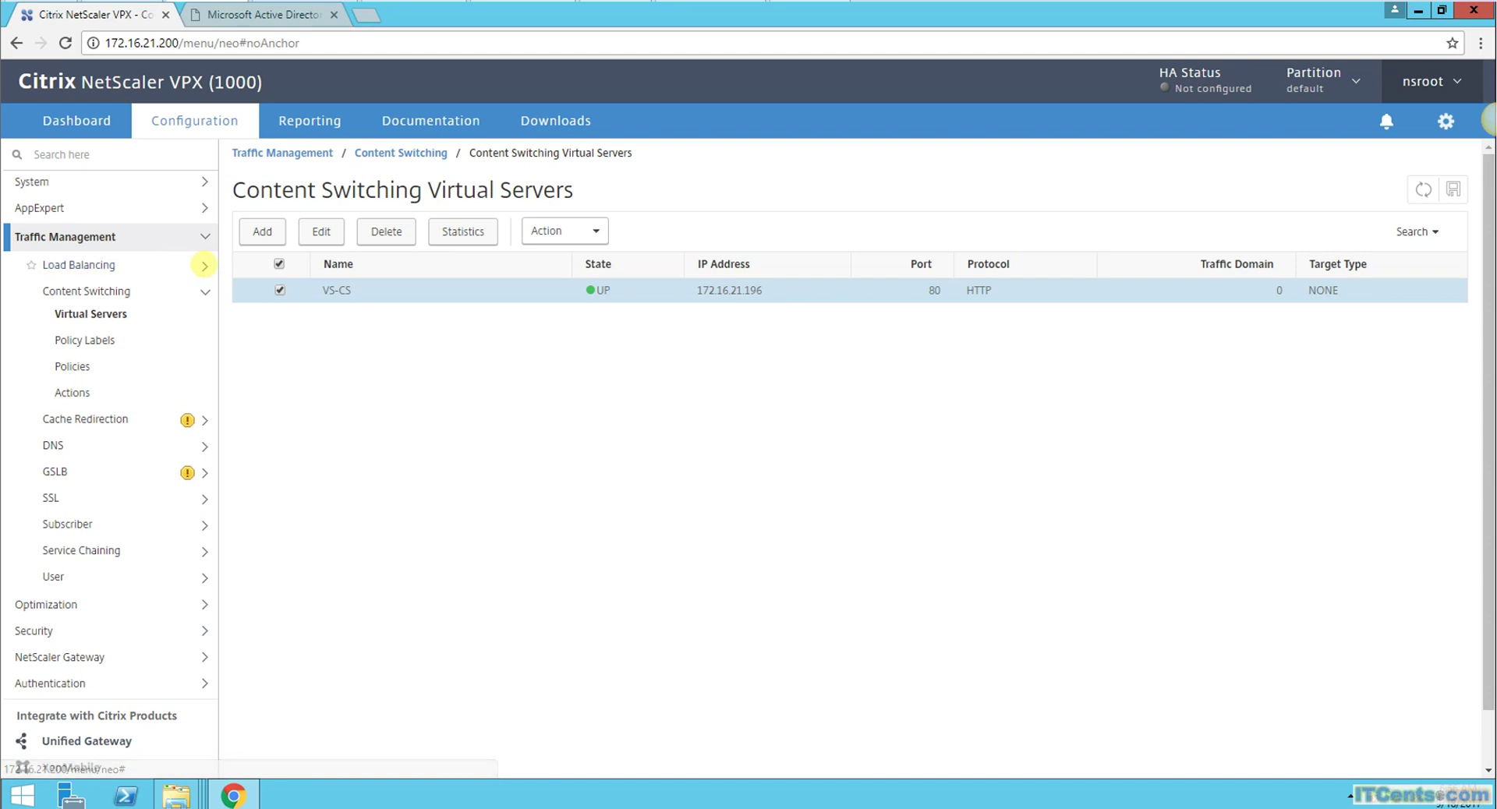
- Create the non-addressable load balancing virtual server VS1
click(200, 266)
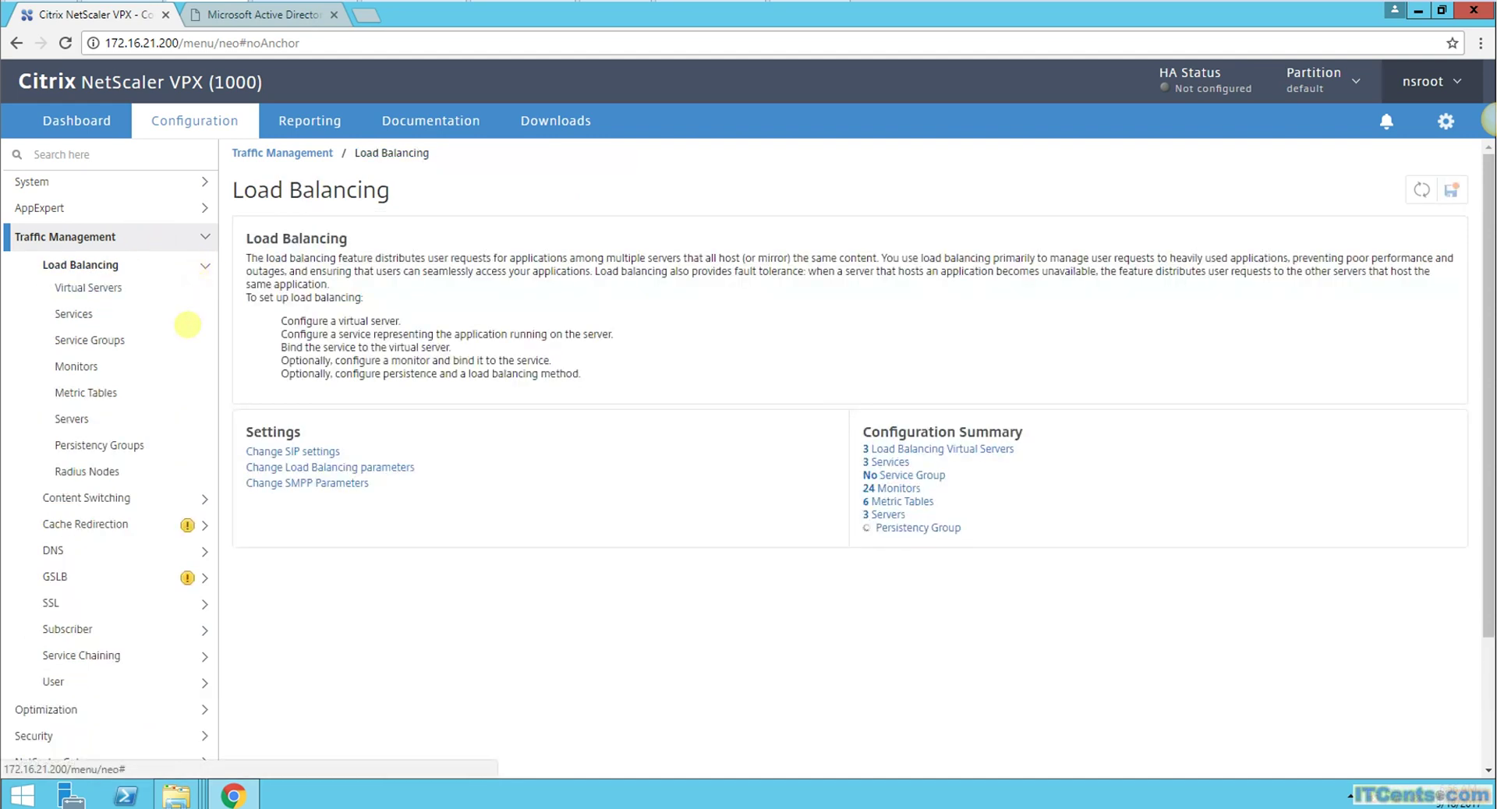
click(84, 286)
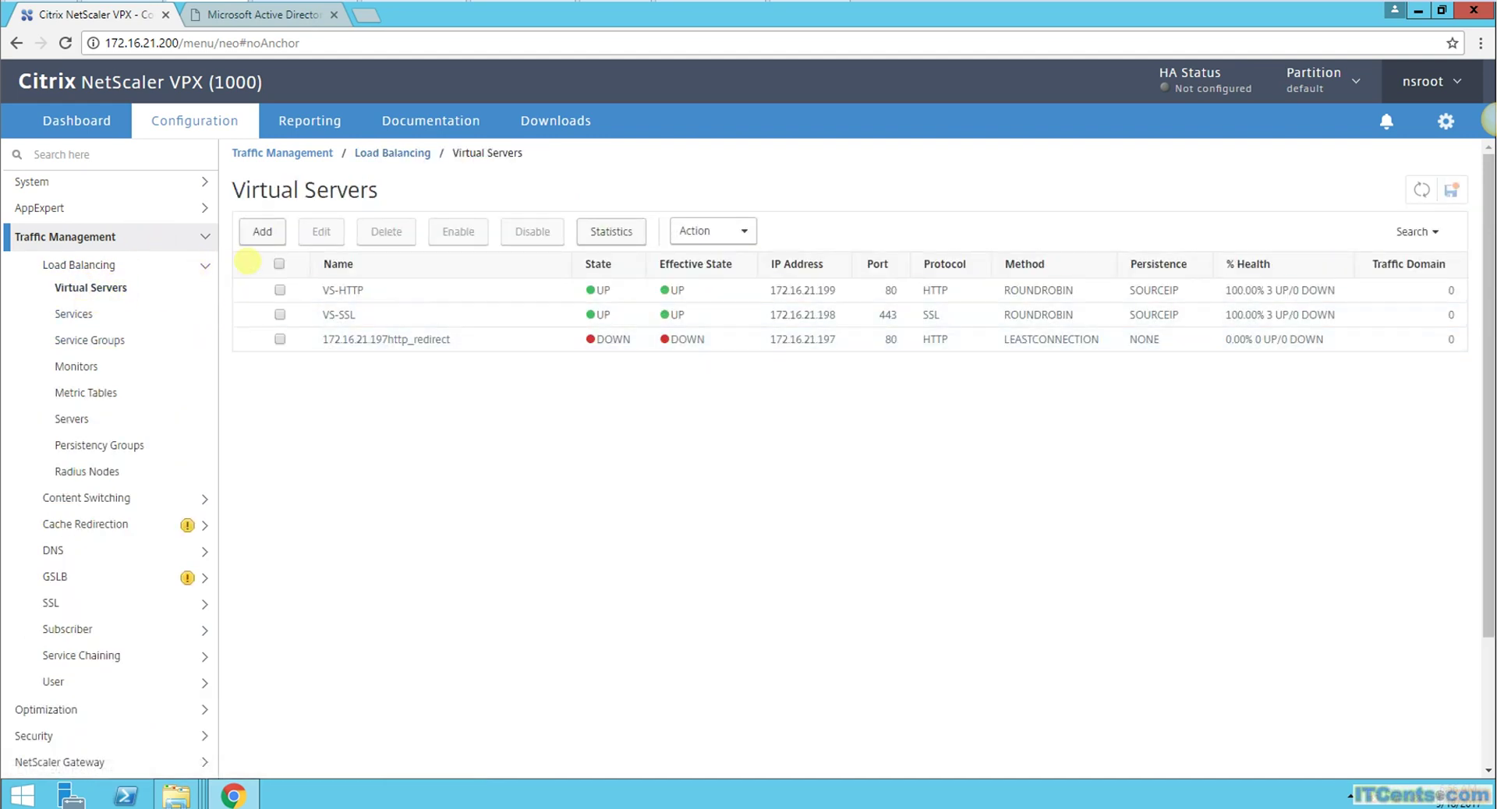
click(262, 232)
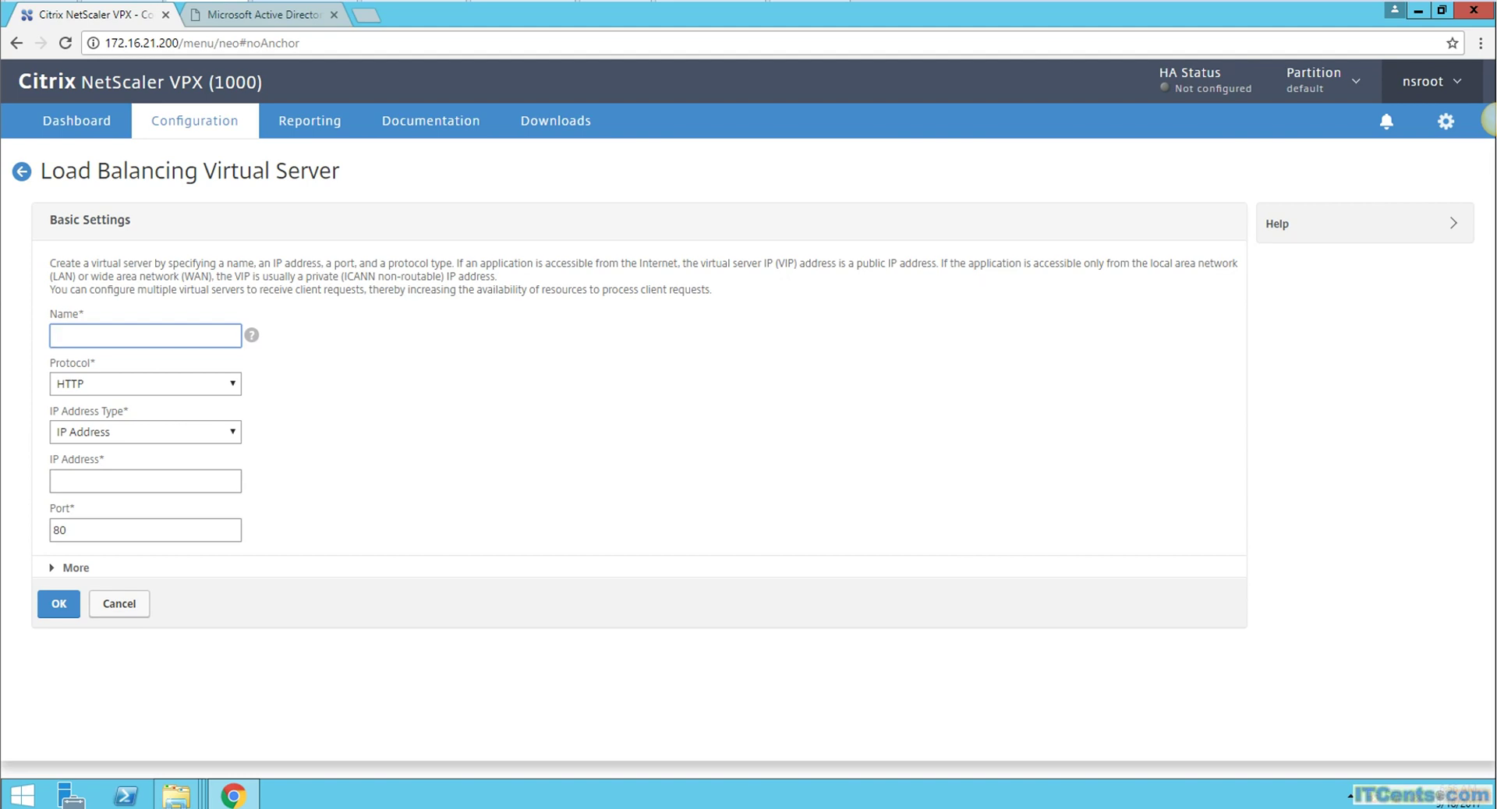
mouse_move(615, 796)
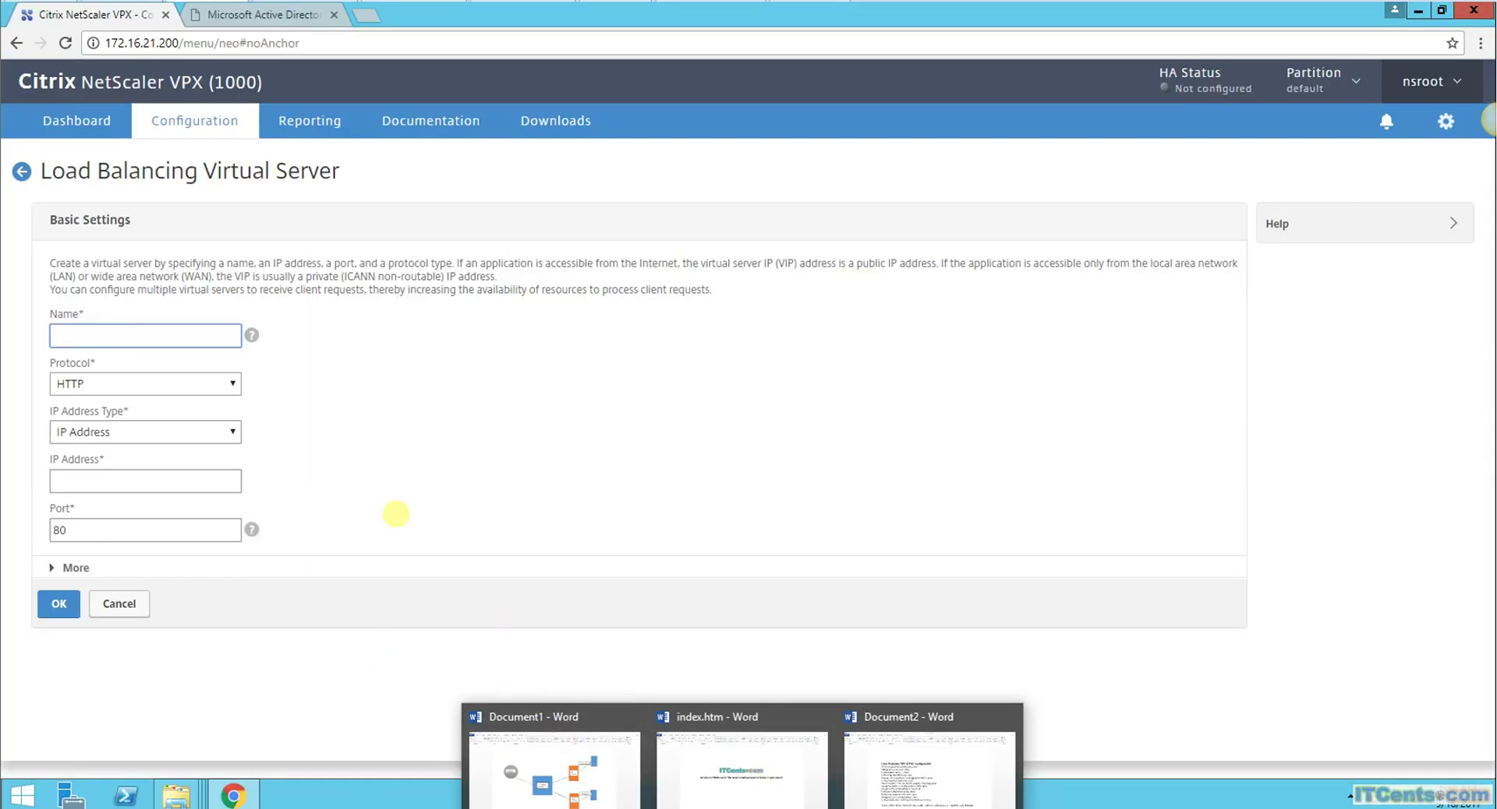
click(147, 335)
text(VS1)
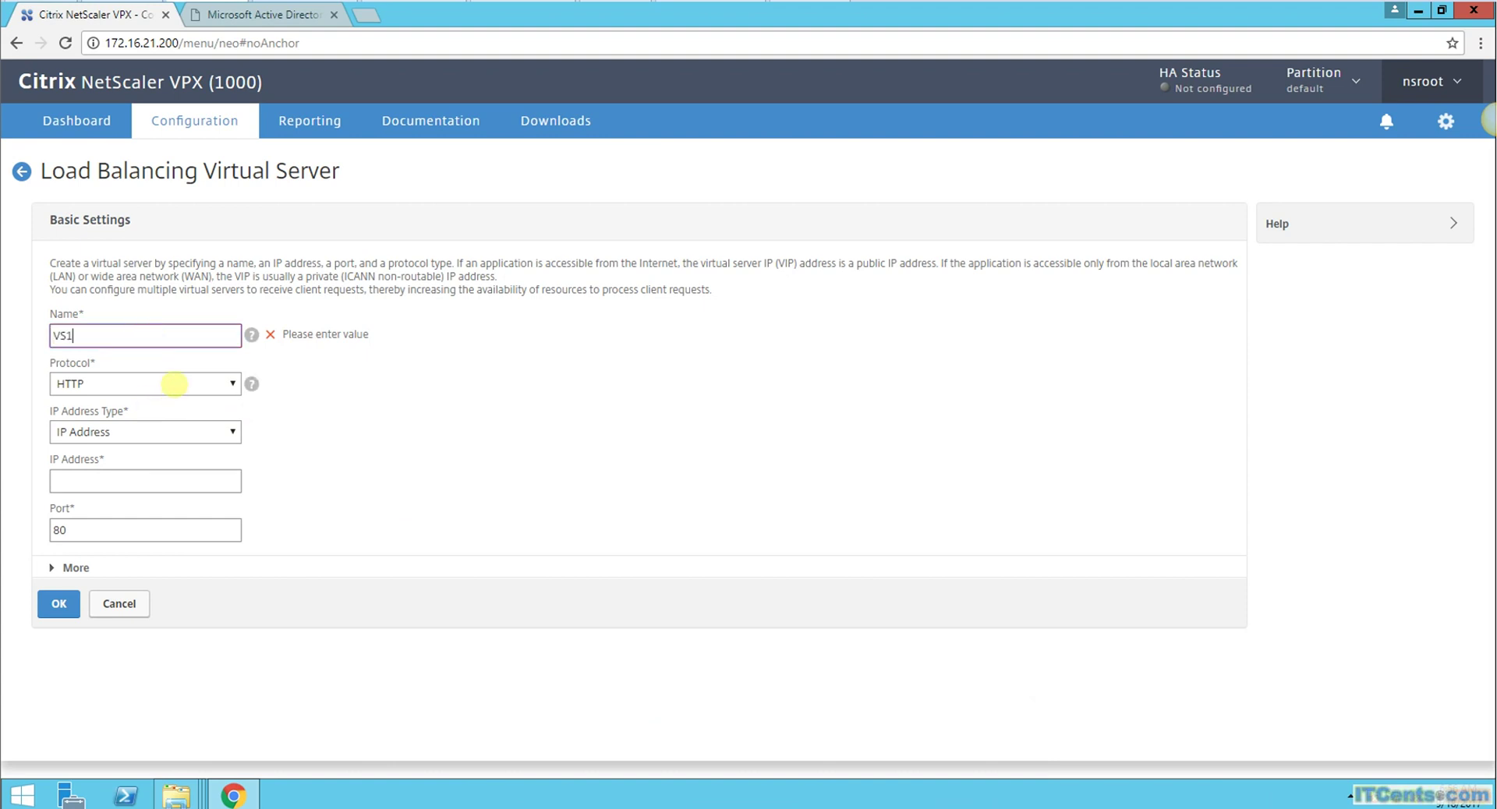
click(138, 433)
click(116, 484)
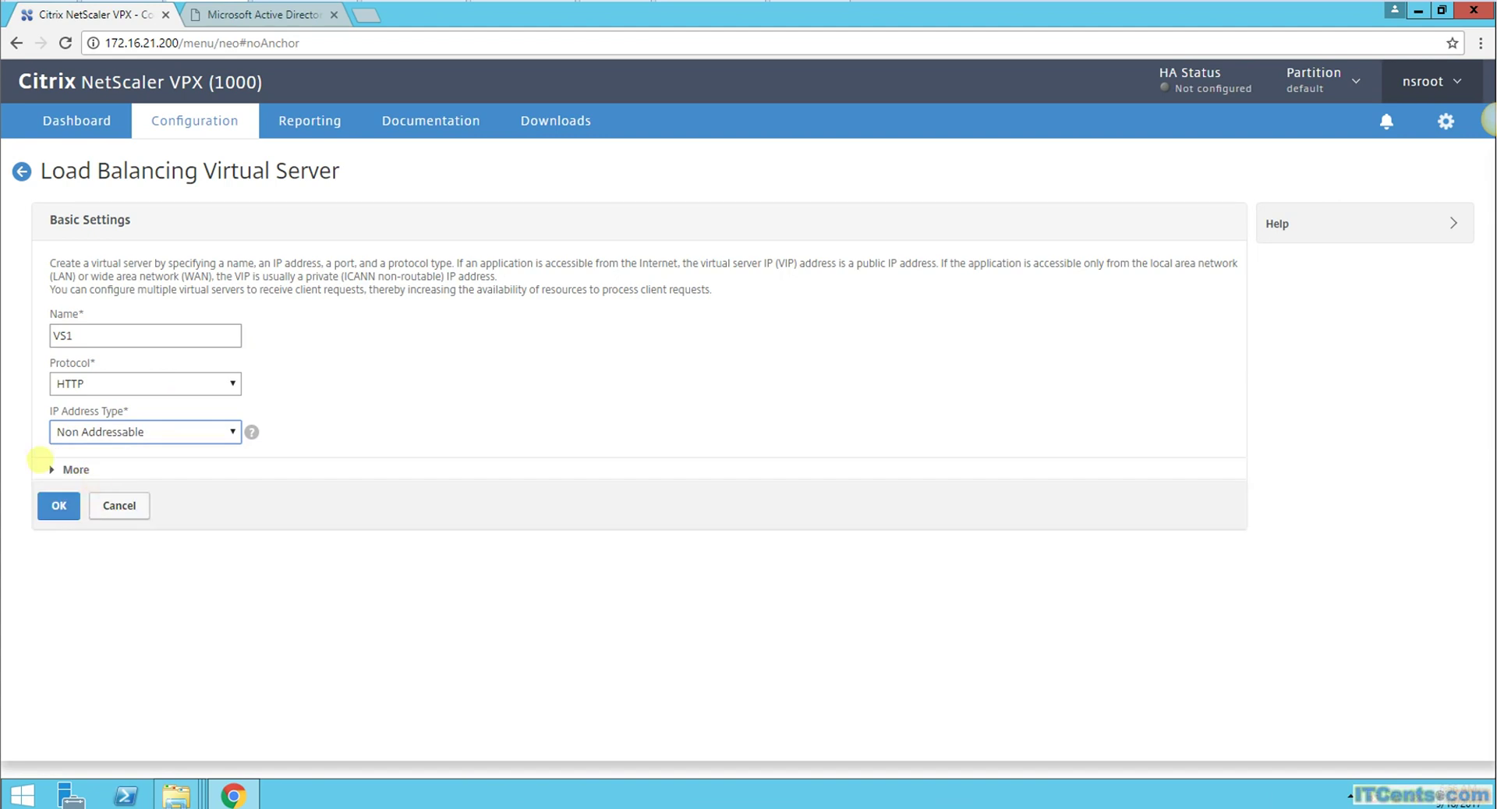
click(59, 506)
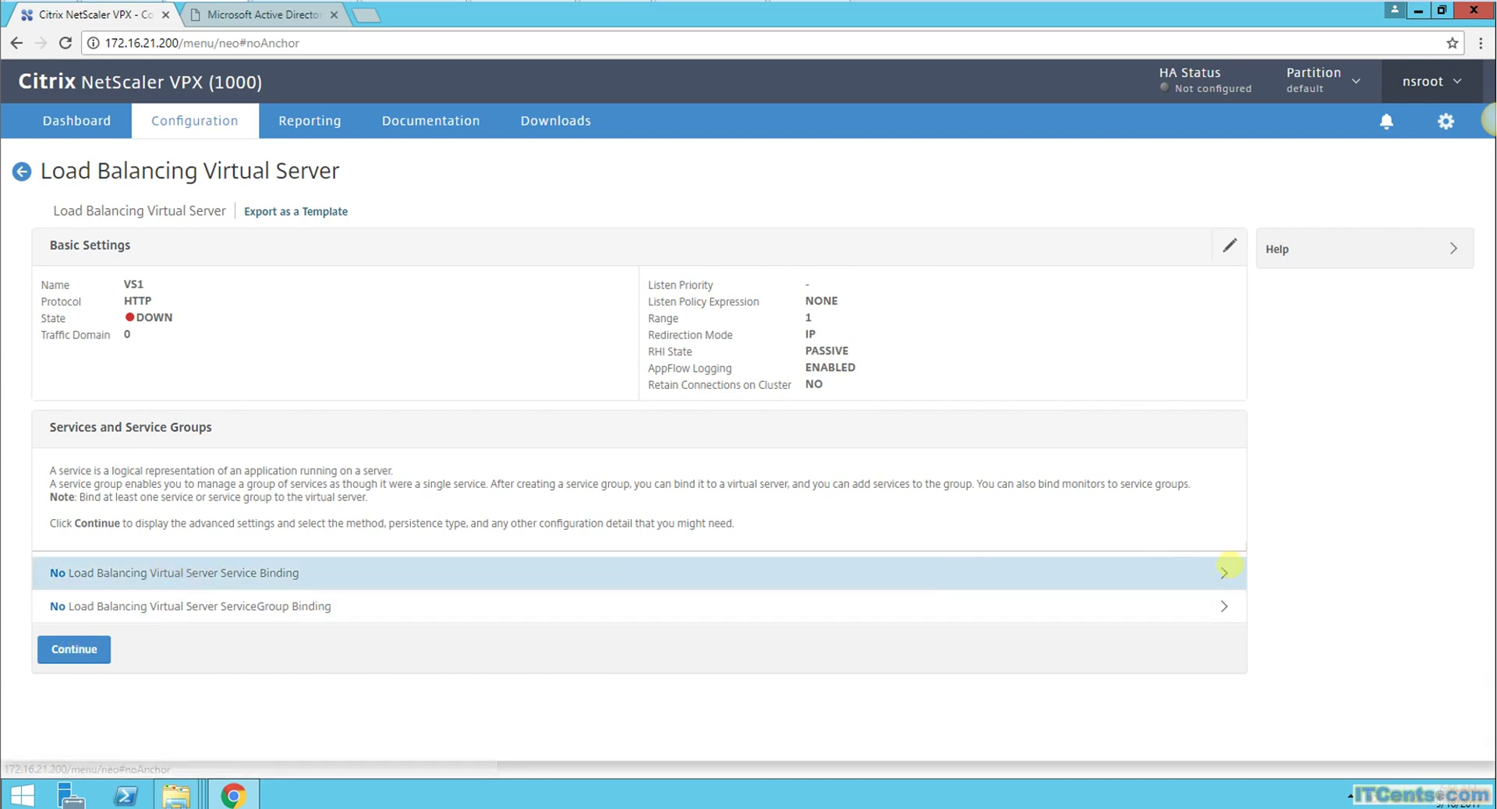
- Bind the WebServer1 service to VS1 and finish its configuration
click(1223, 570)
click(565, 212)
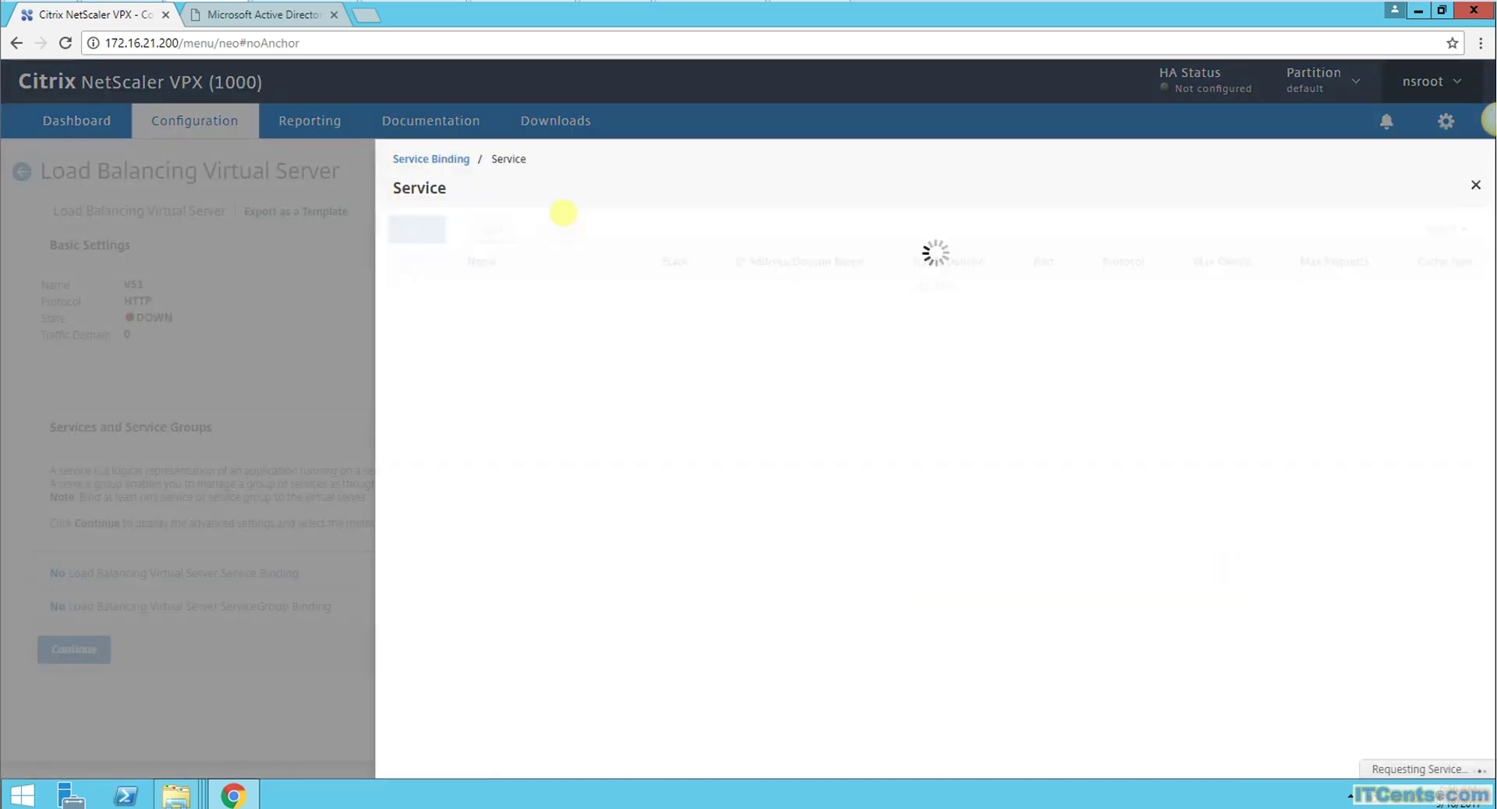
click(424, 287)
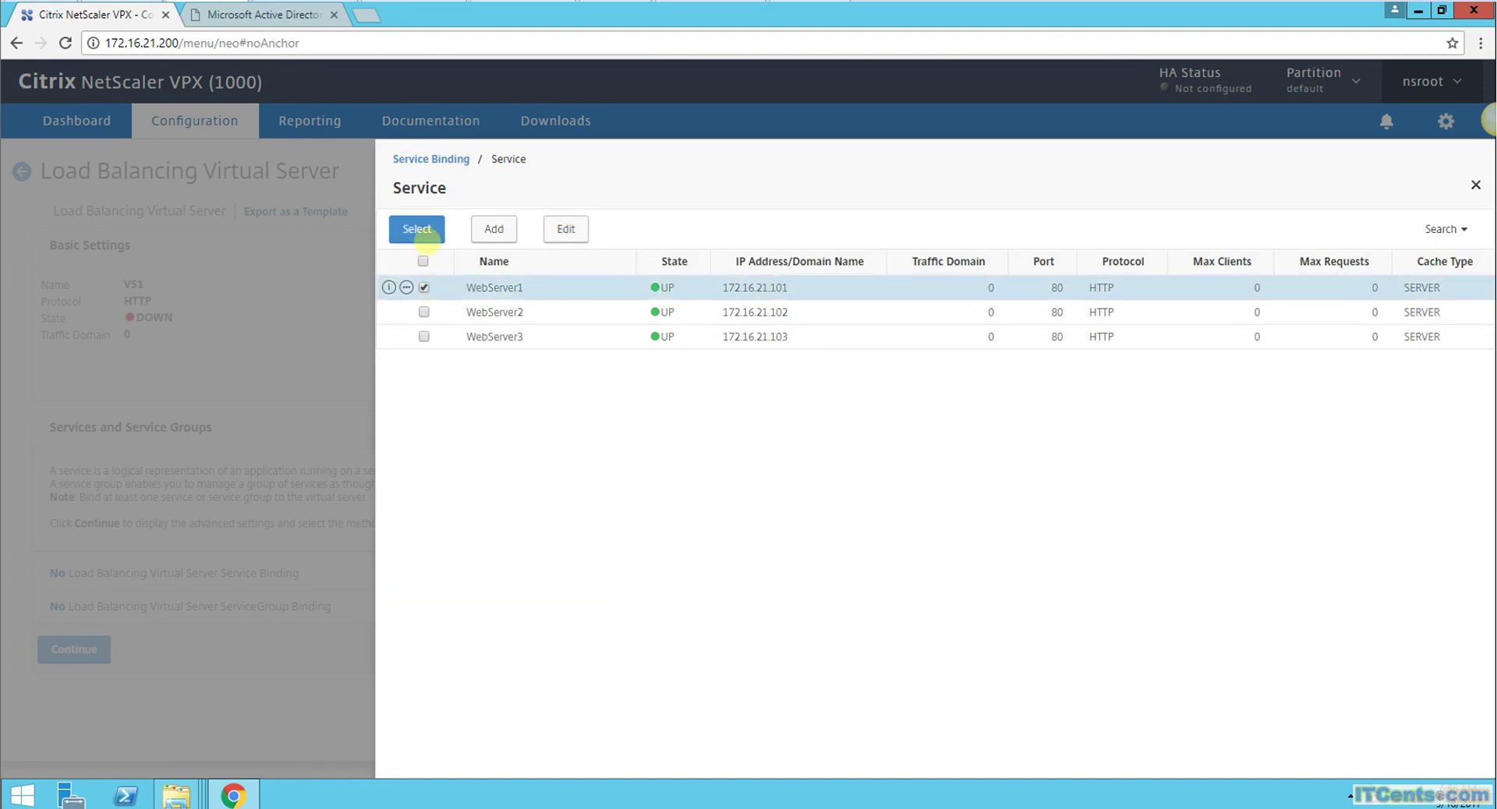
click(417, 228)
click(425, 366)
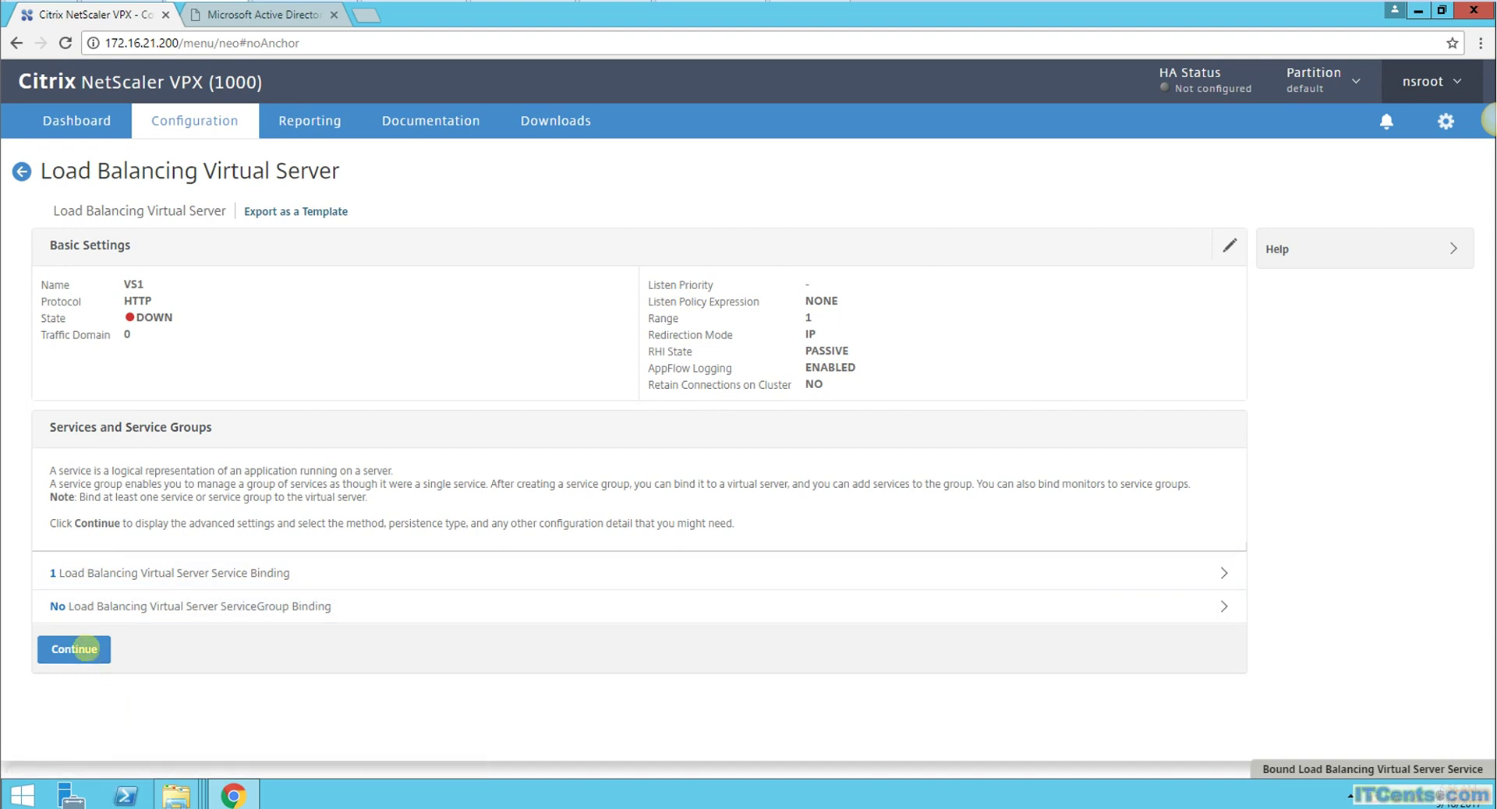
click(78, 649)
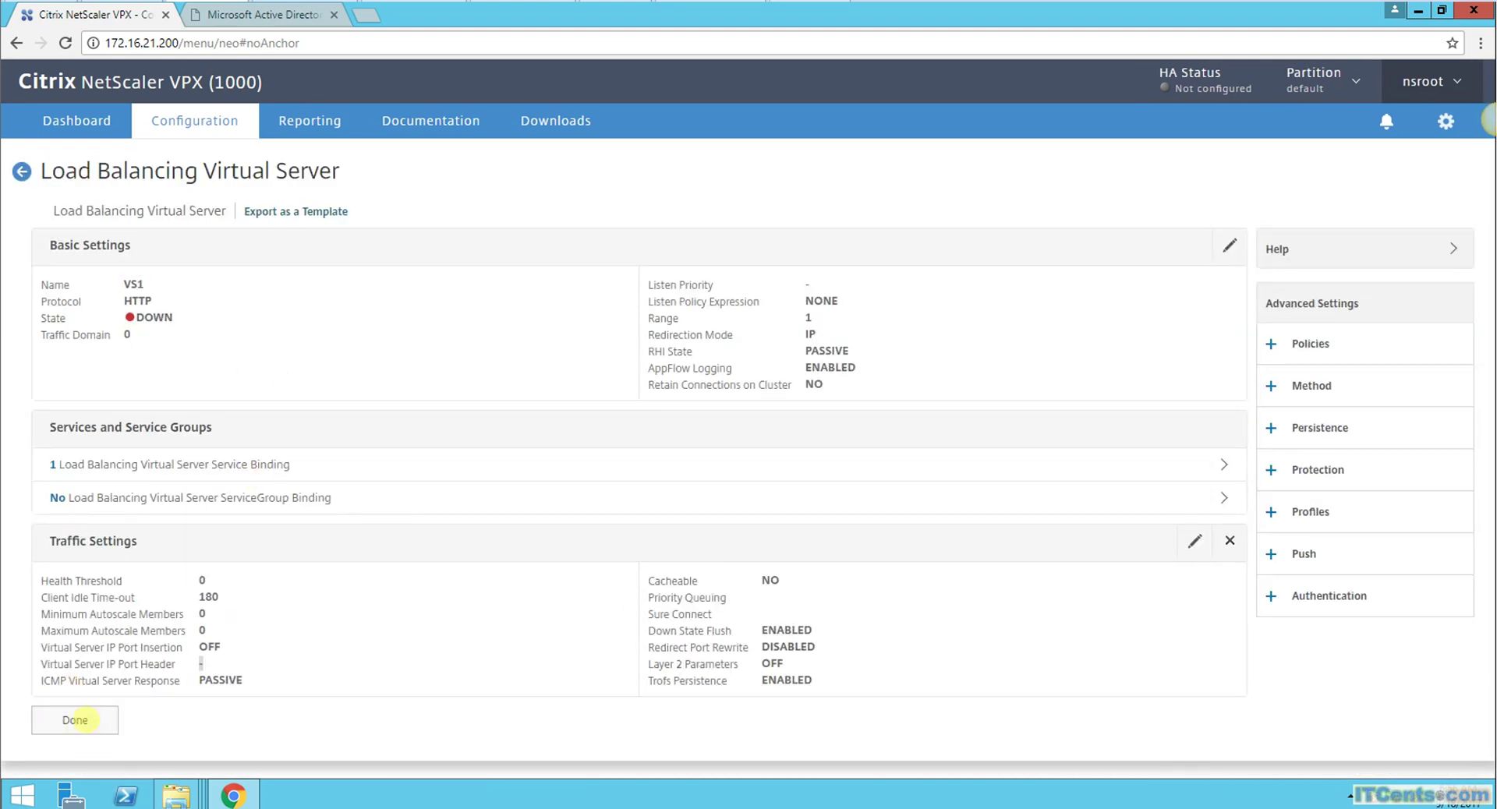
click(74, 718)
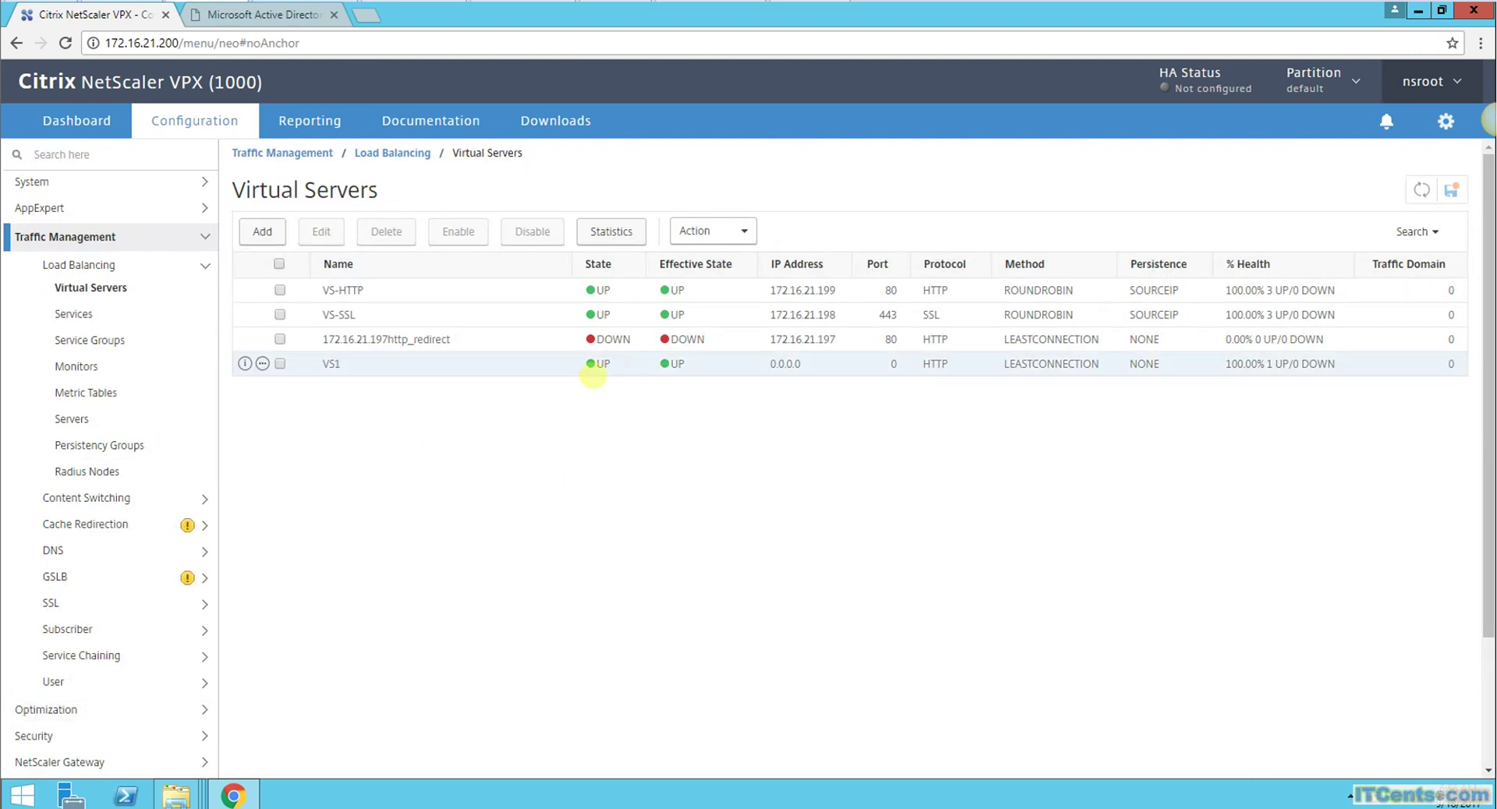
- Create load balancing virtual server VS2 with IP Address Type set to Non Addressable
click(260, 232)
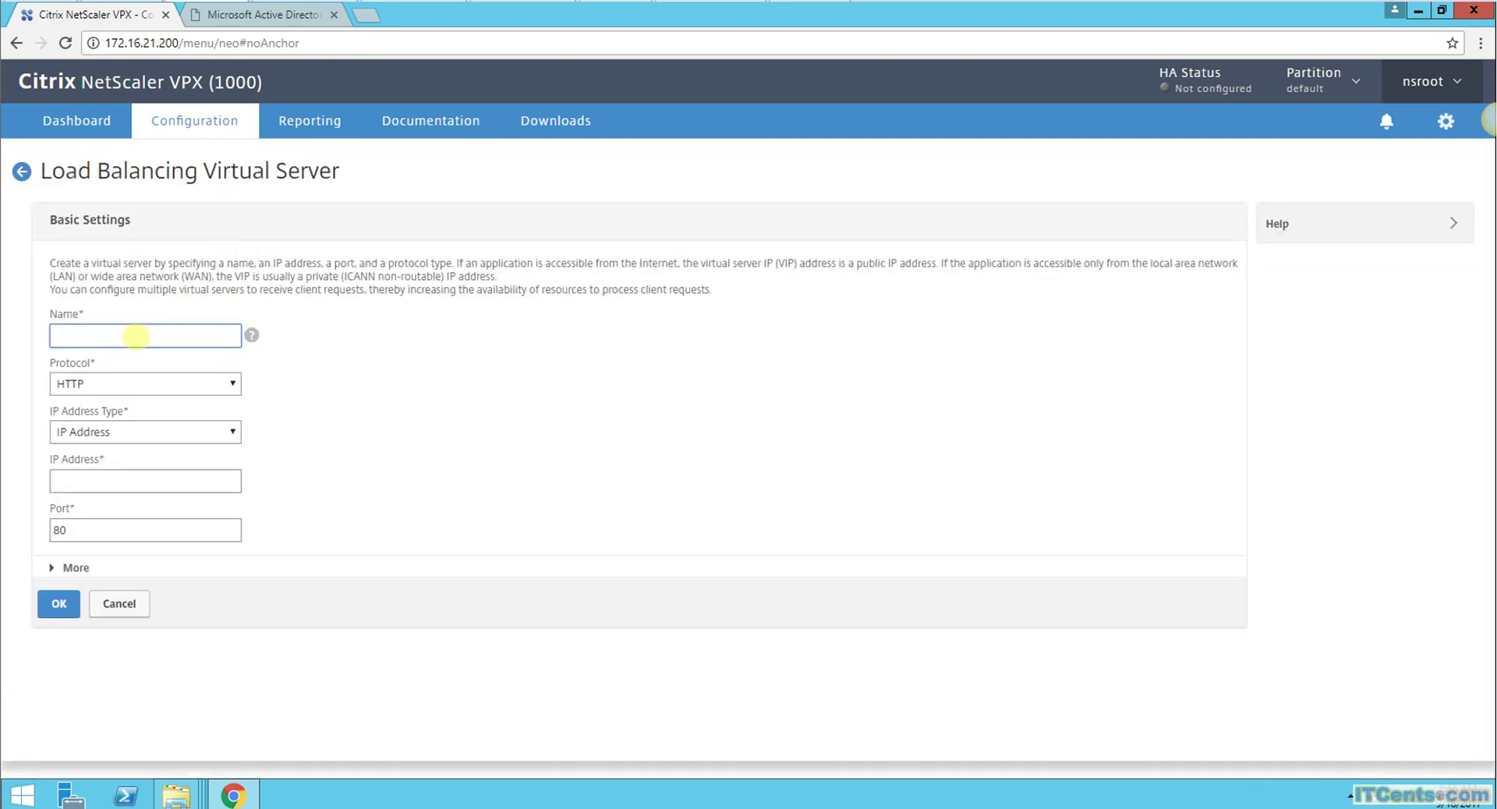
text(VS2)
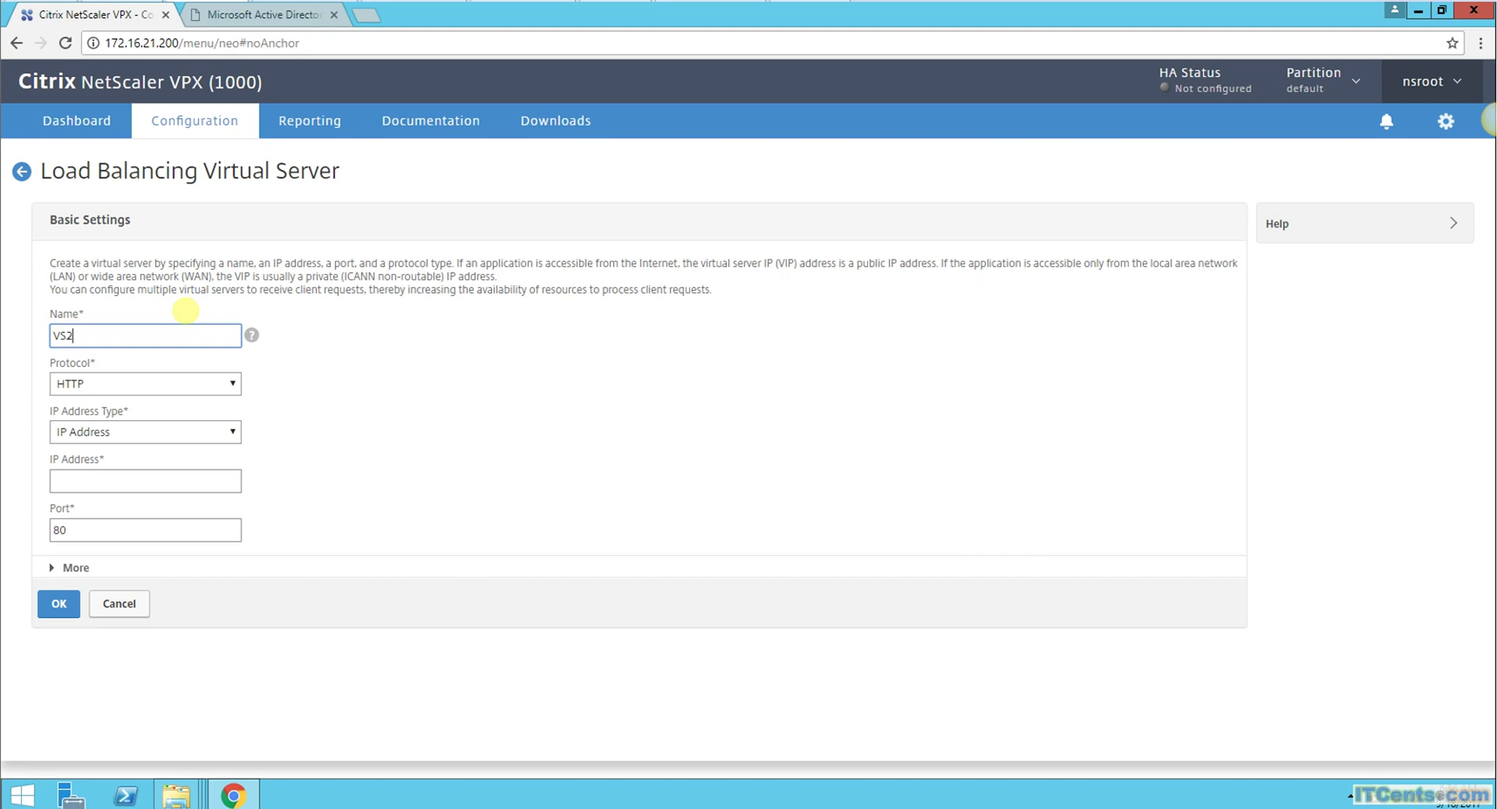
click(180, 431)
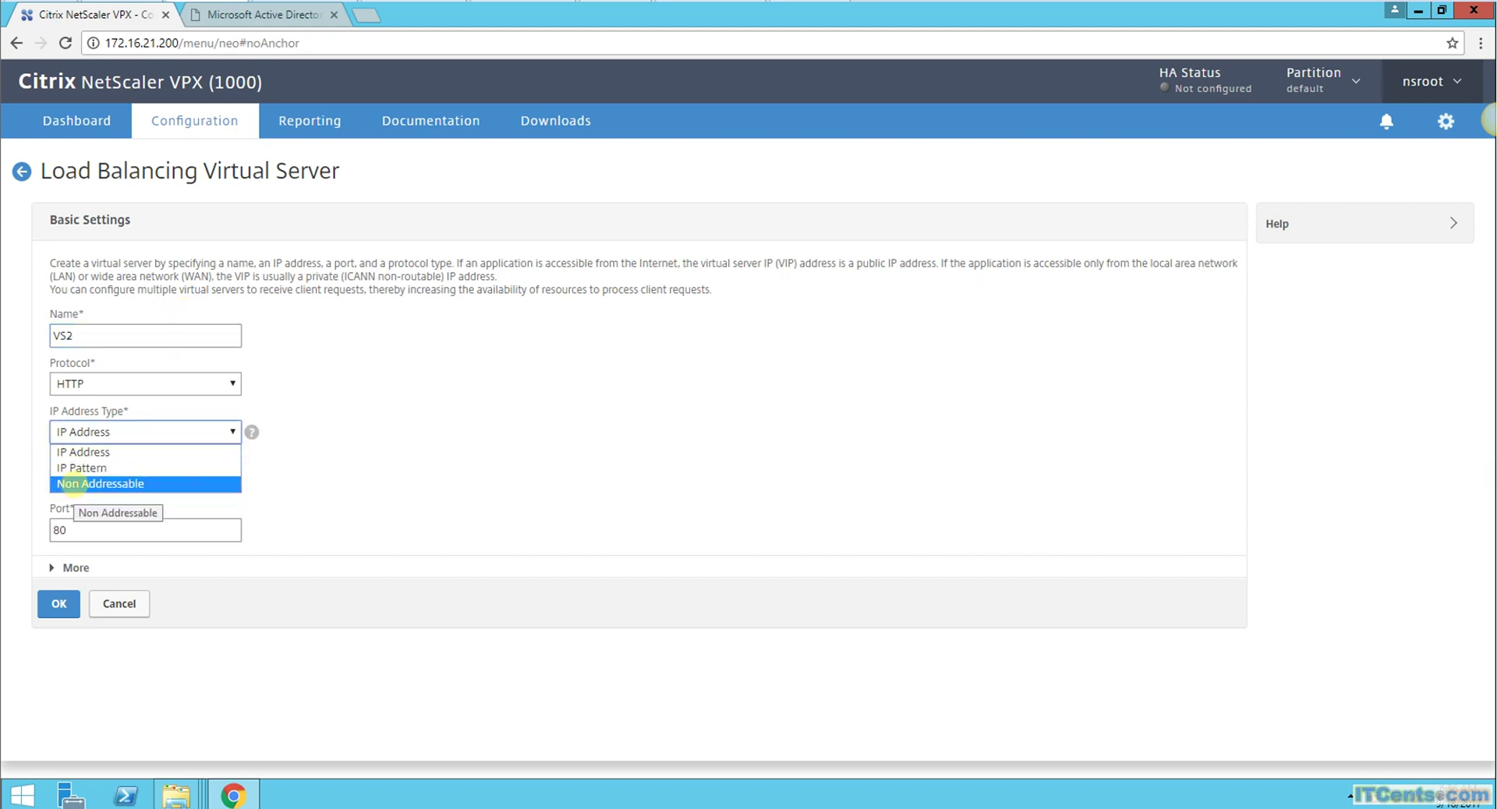
click(66, 485)
click(63, 470)
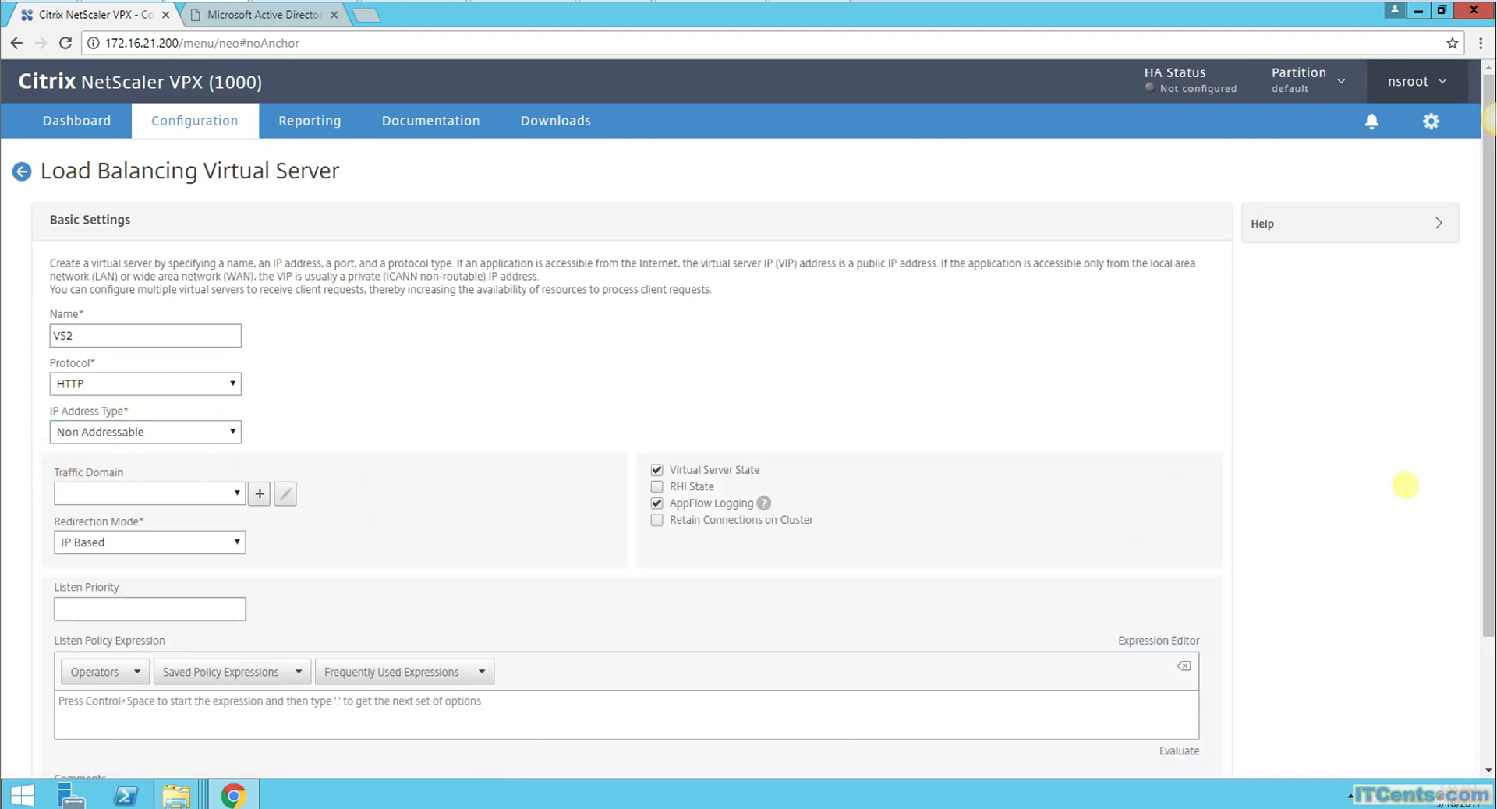
scroll(1437, 494, down, 3)
click(59, 736)
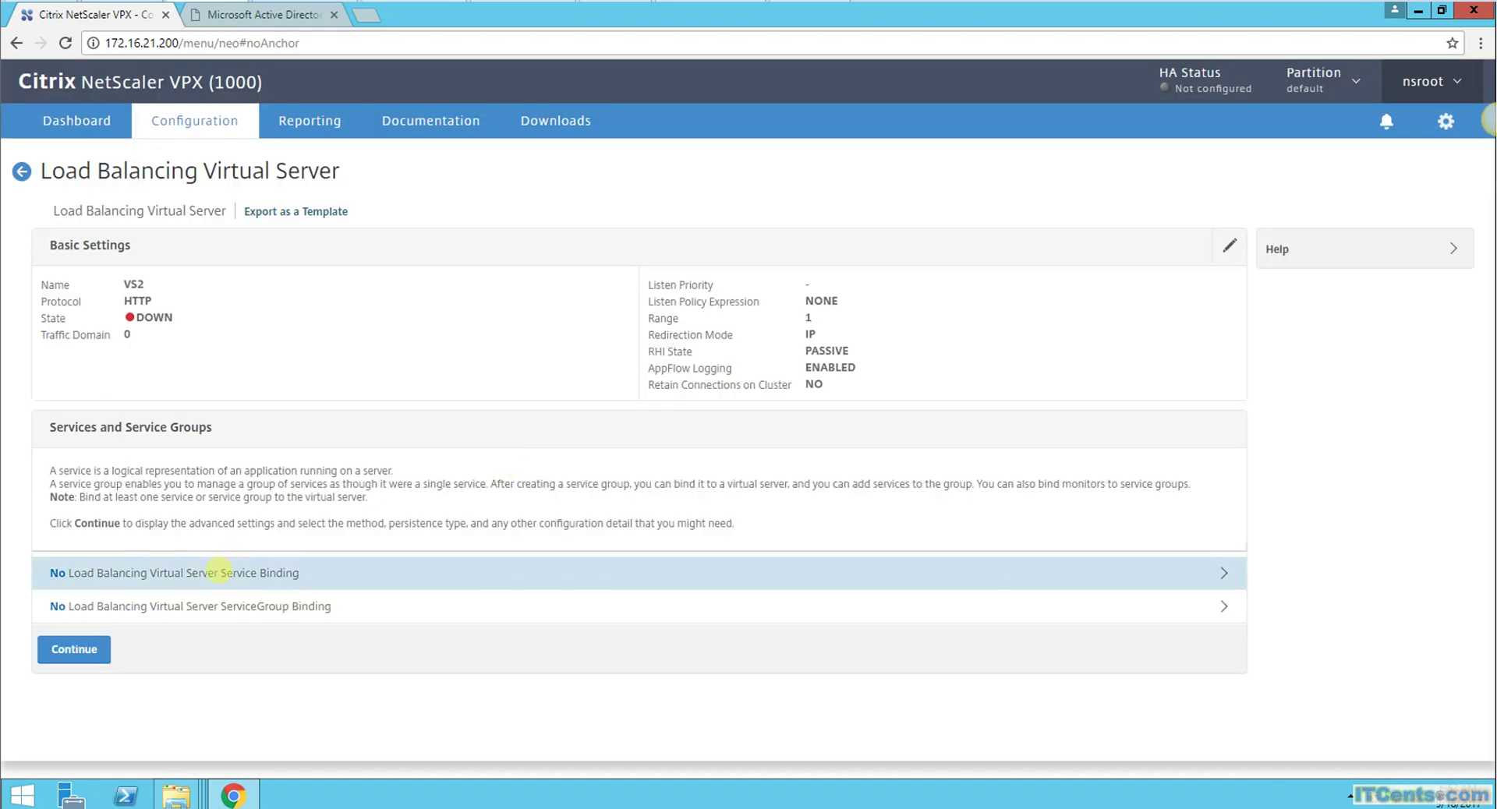
- Bind service WebServer2 to VS2 and finish back at the virtual servers list
click(226, 573)
click(555, 211)
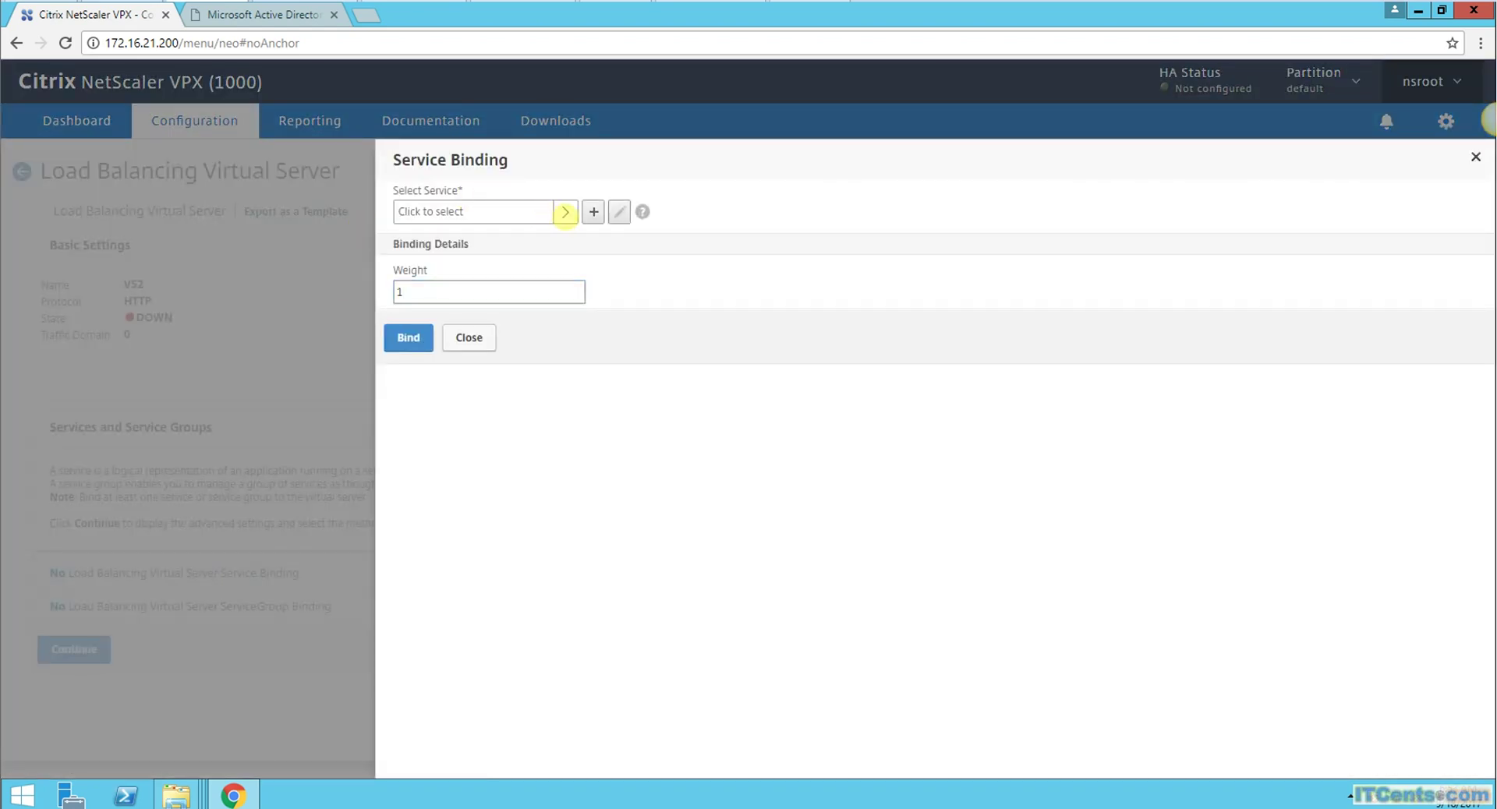
click(424, 312)
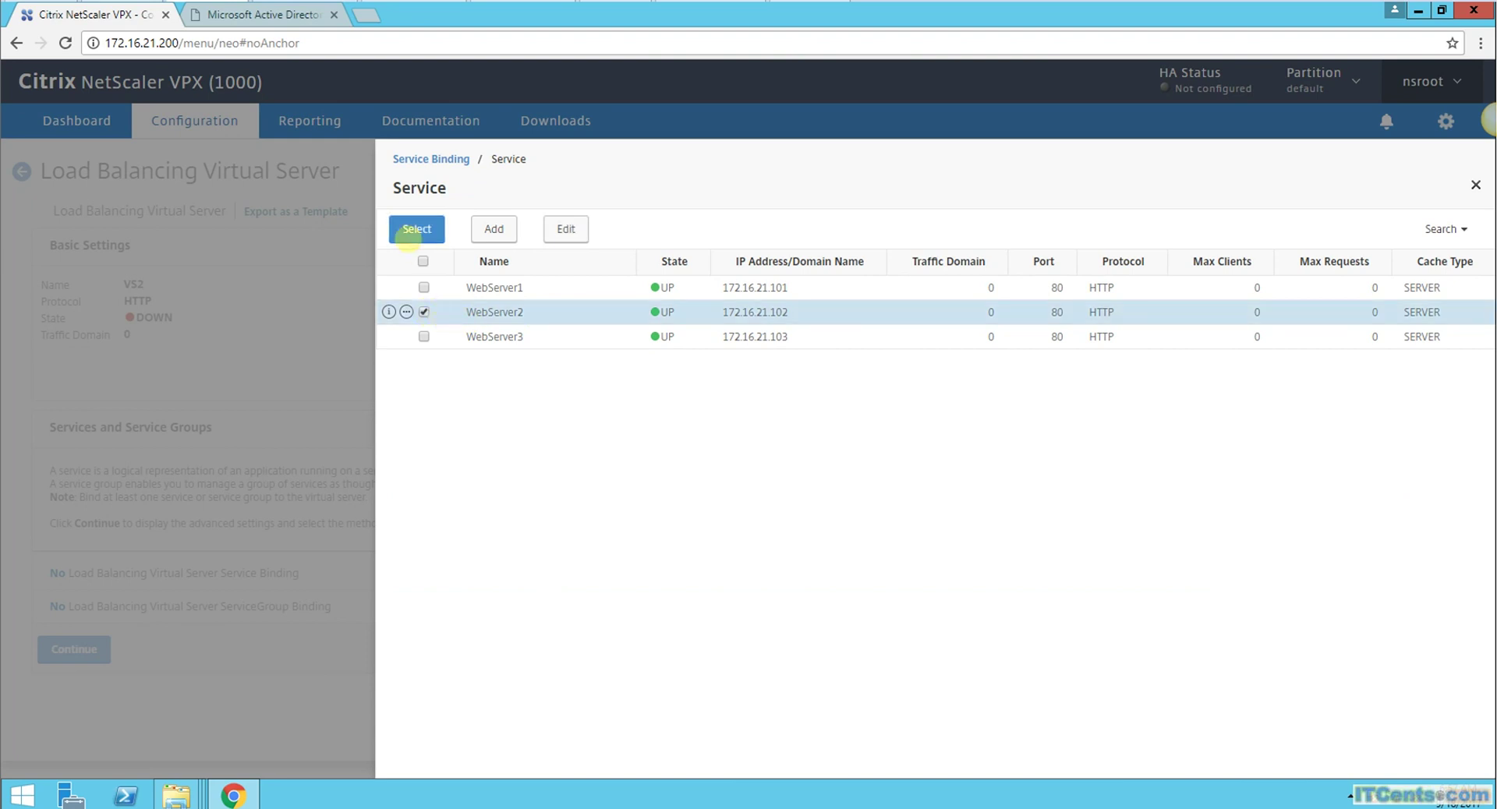
click(417, 228)
click(400, 362)
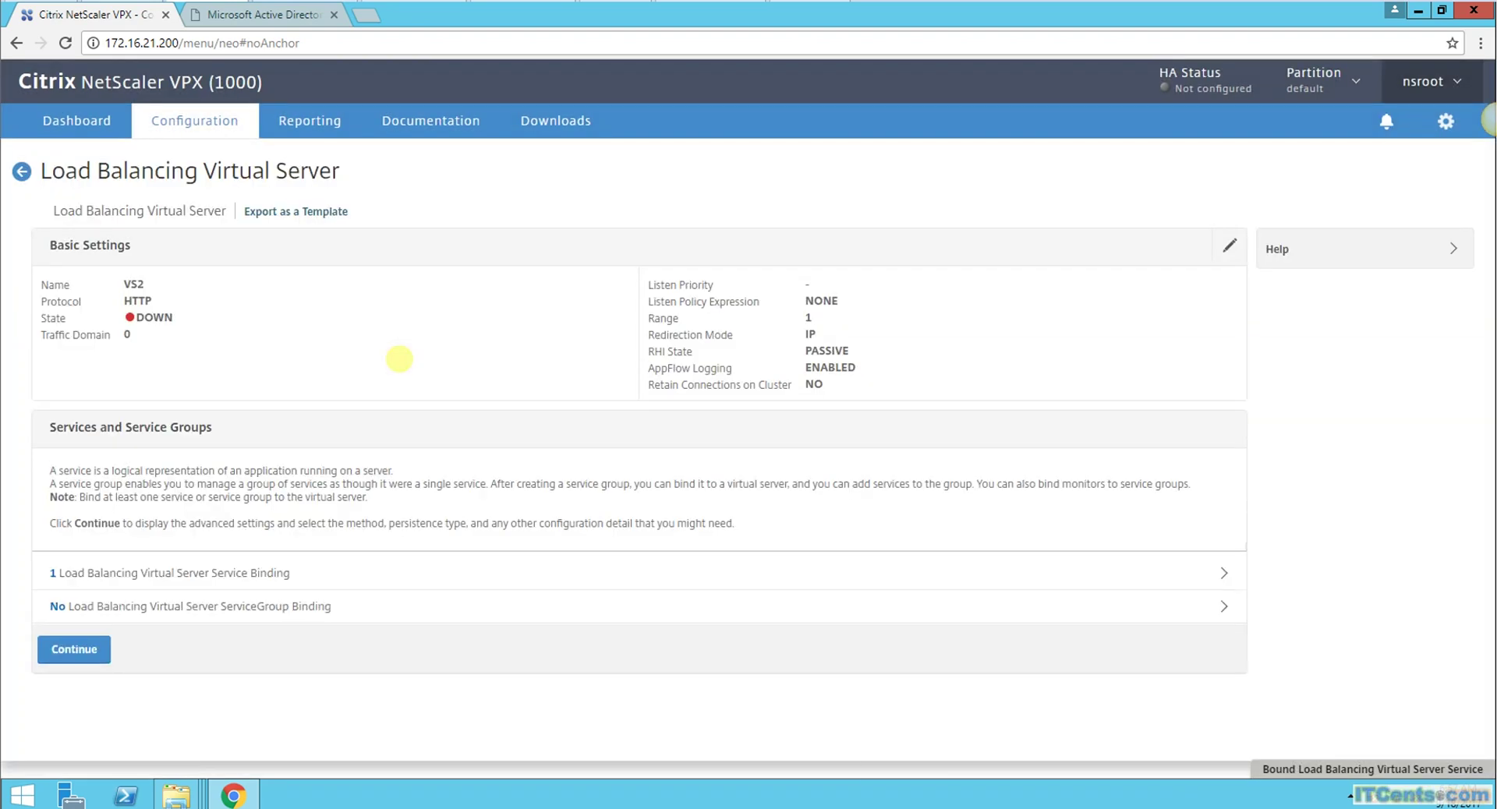
click(73, 652)
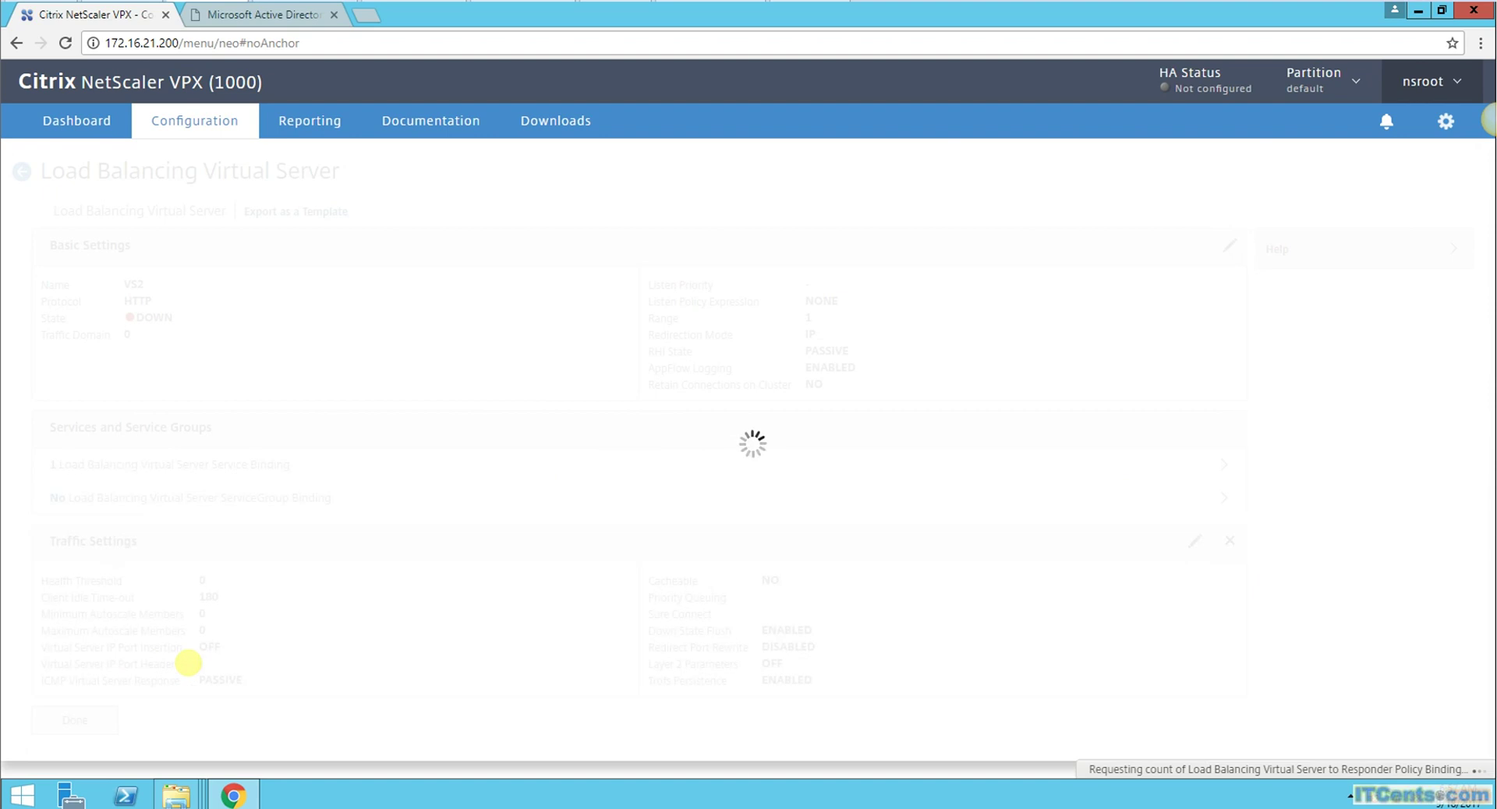
click(78, 721)
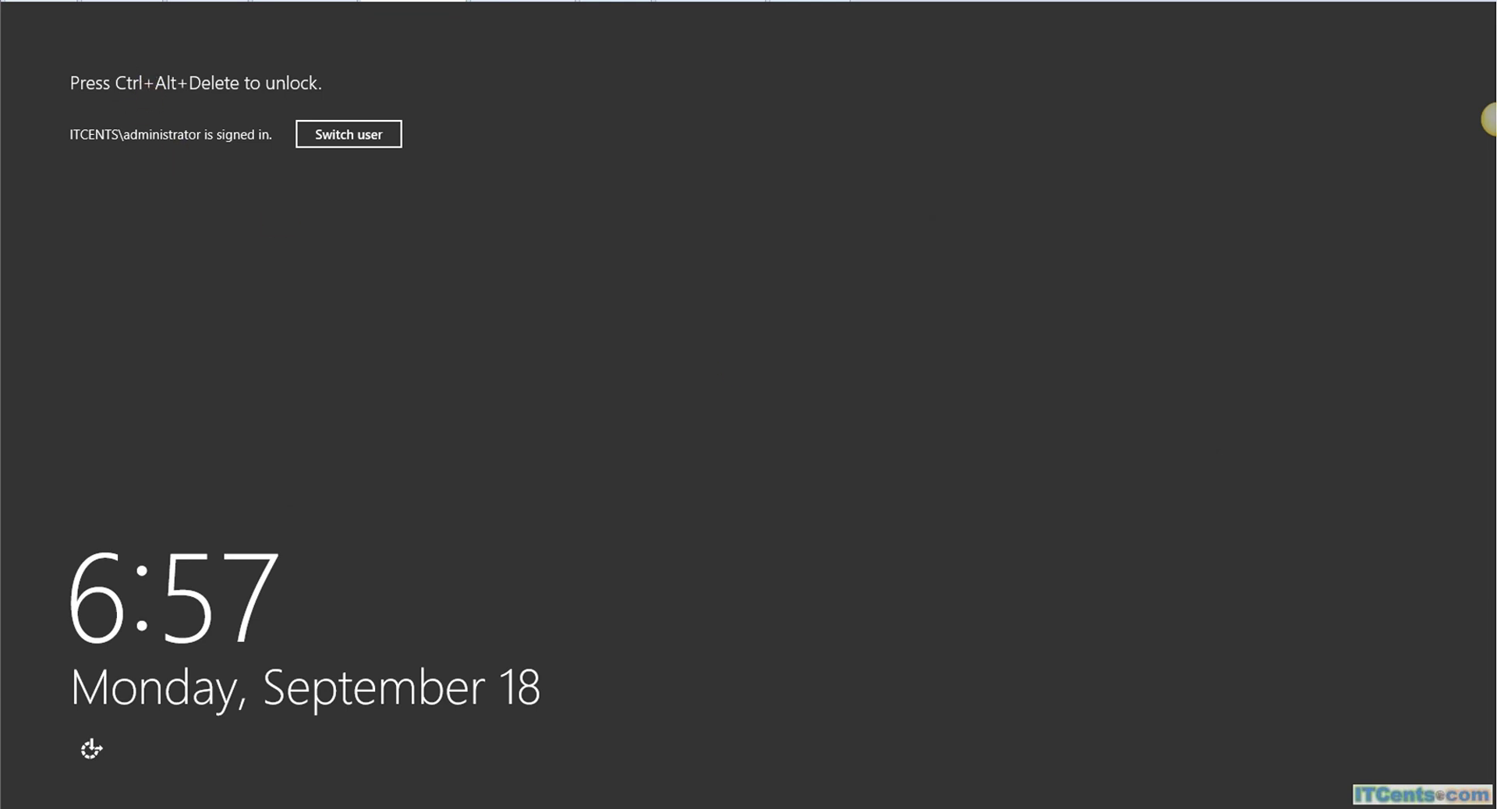
- Unlock the Windows Server session and open a new blank Chrome tab
key(ctrl+alt+Delete)
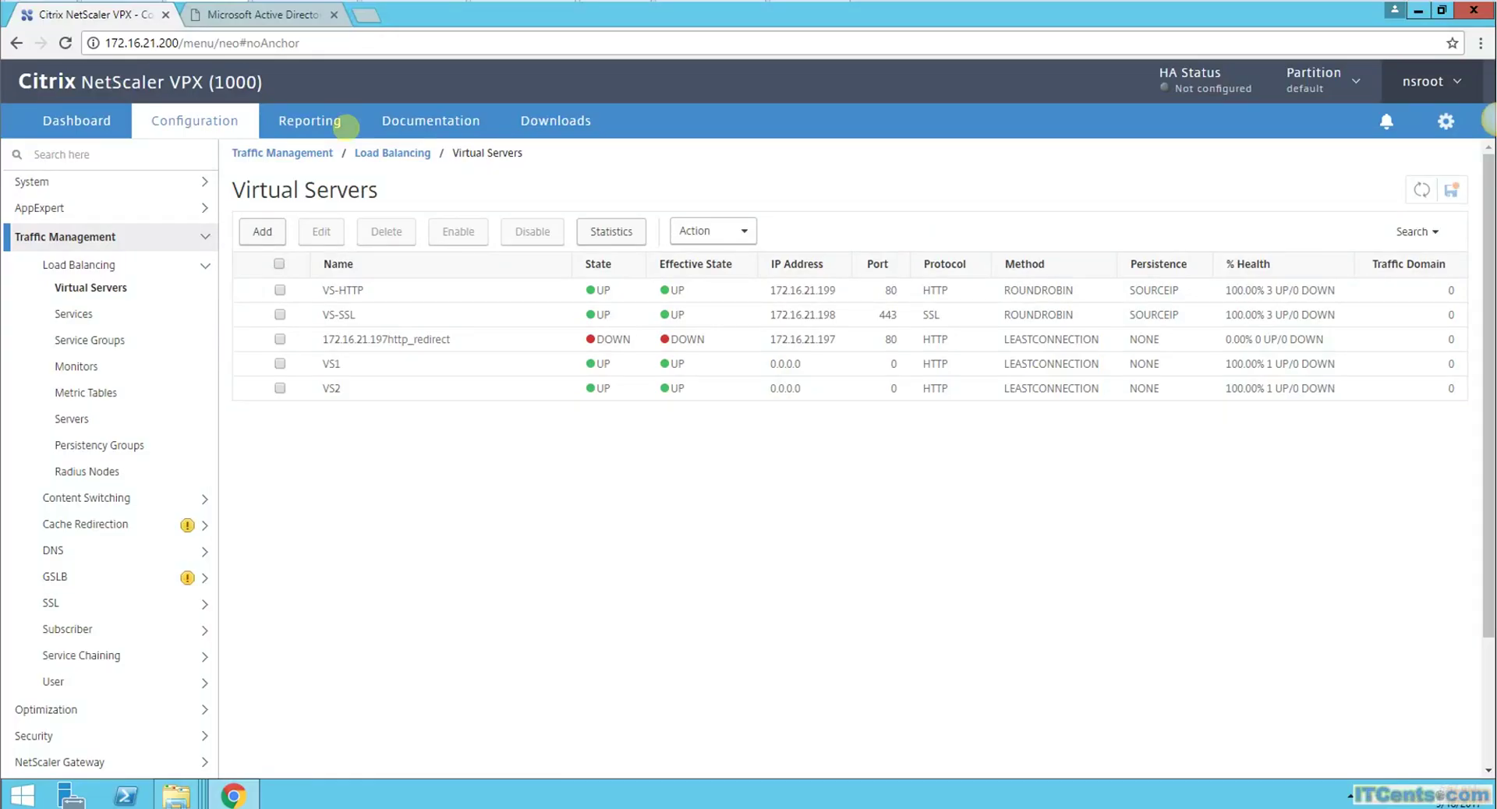
click(365, 15)
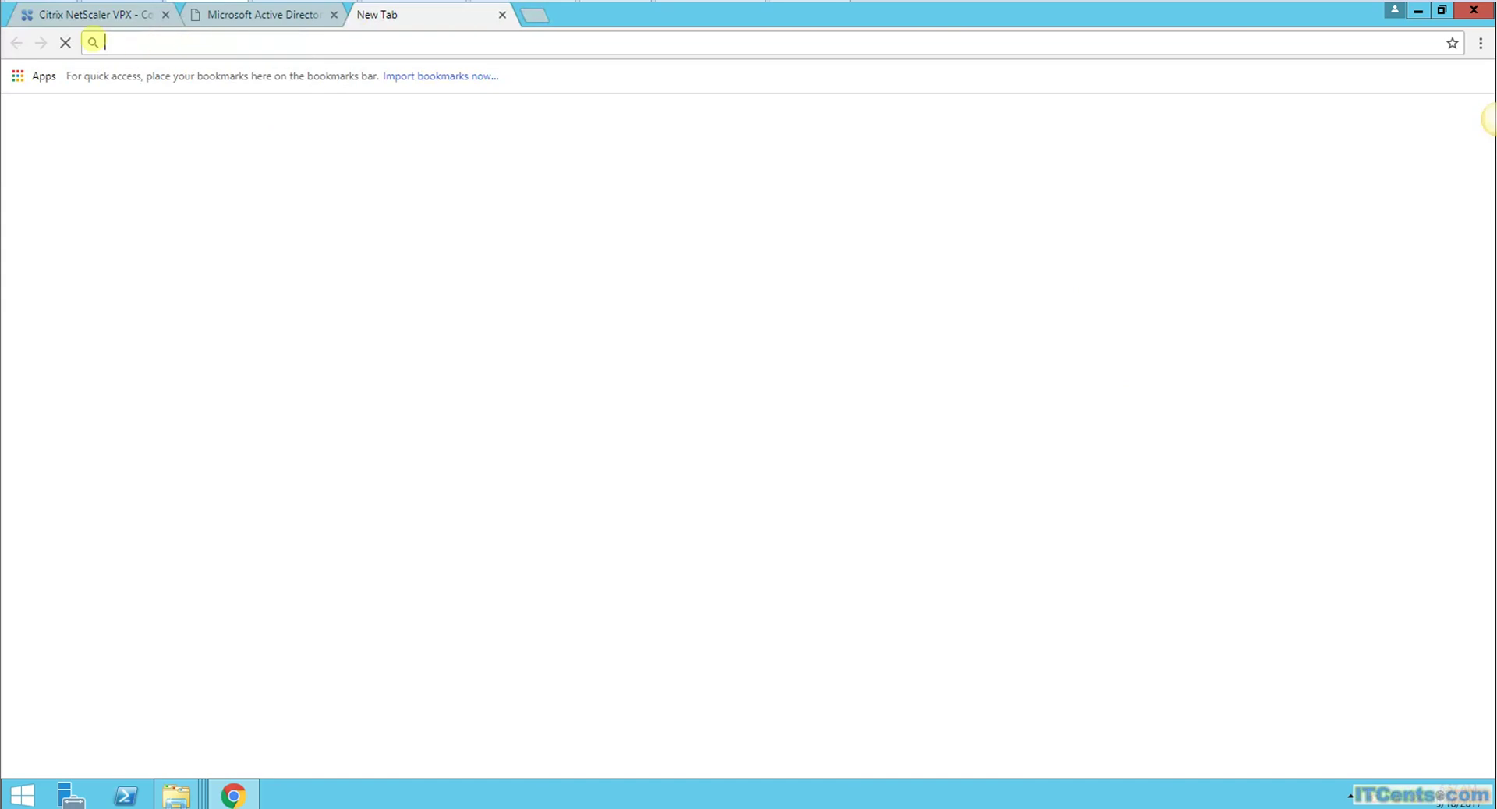
- Load 172.16.21.101/index.htm, then 172.16.21.102/index.htm for WebServer2, and return to NetScaler
text(17)
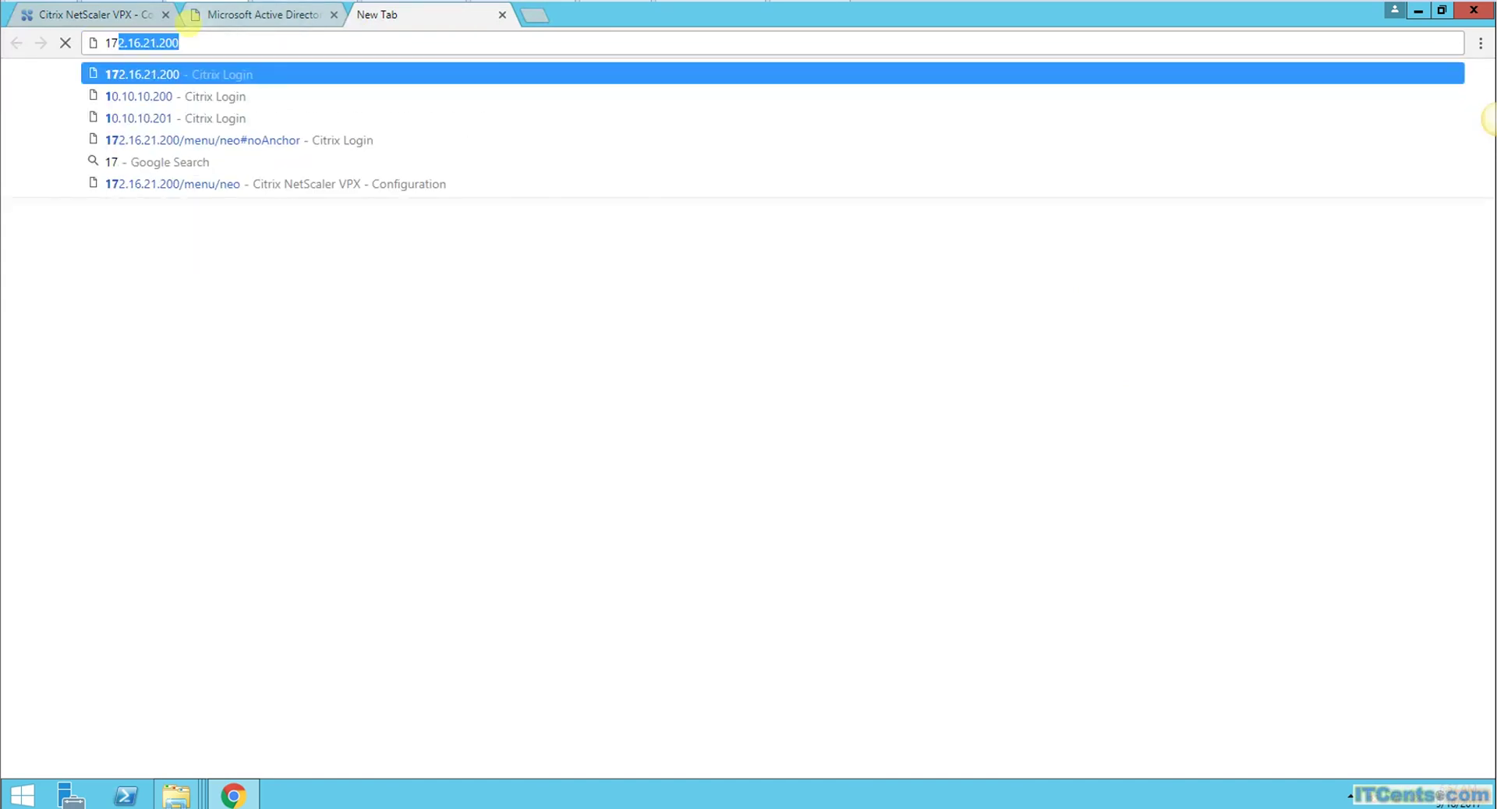
text(2.16)
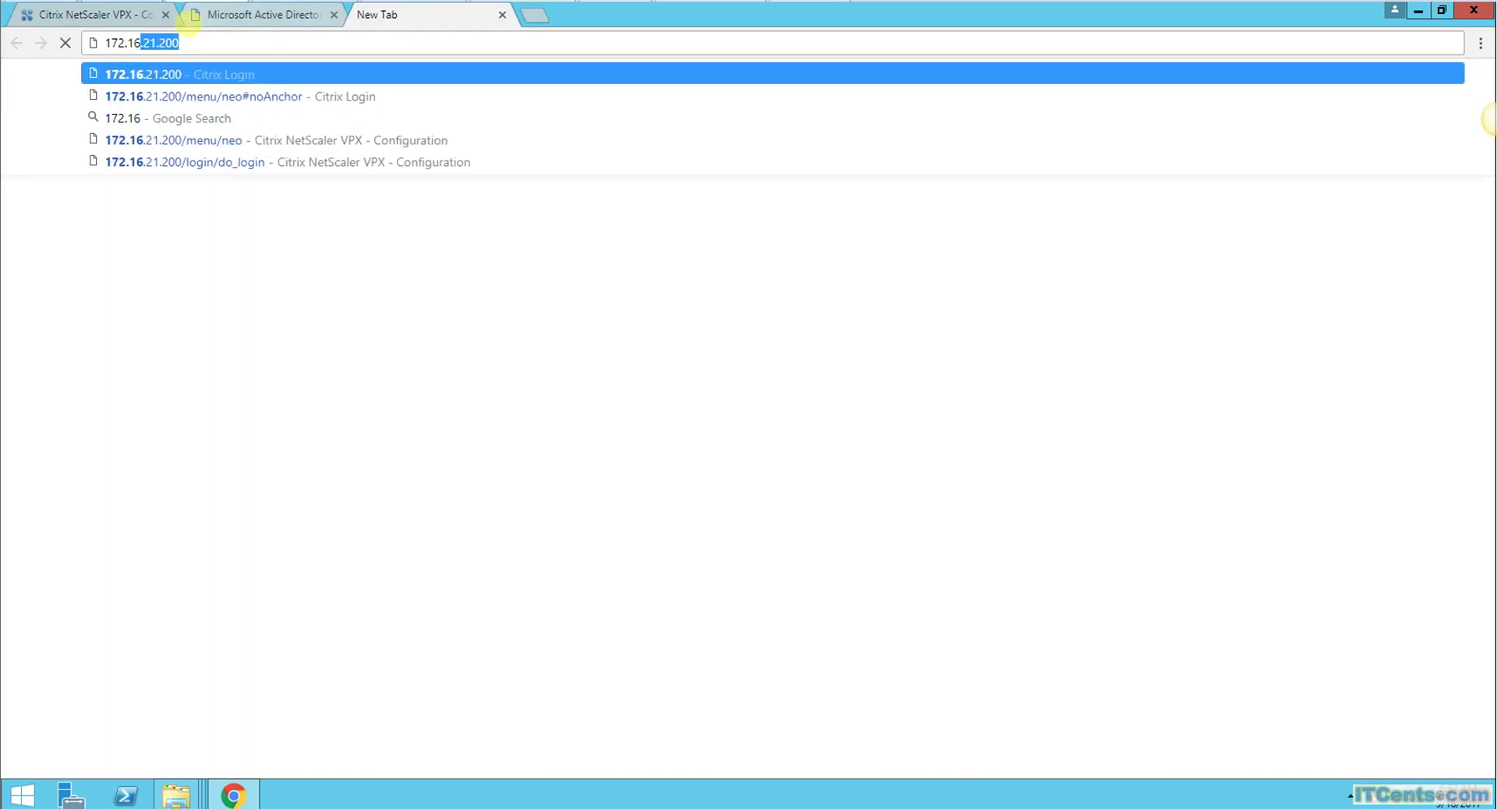
text(.21.1)
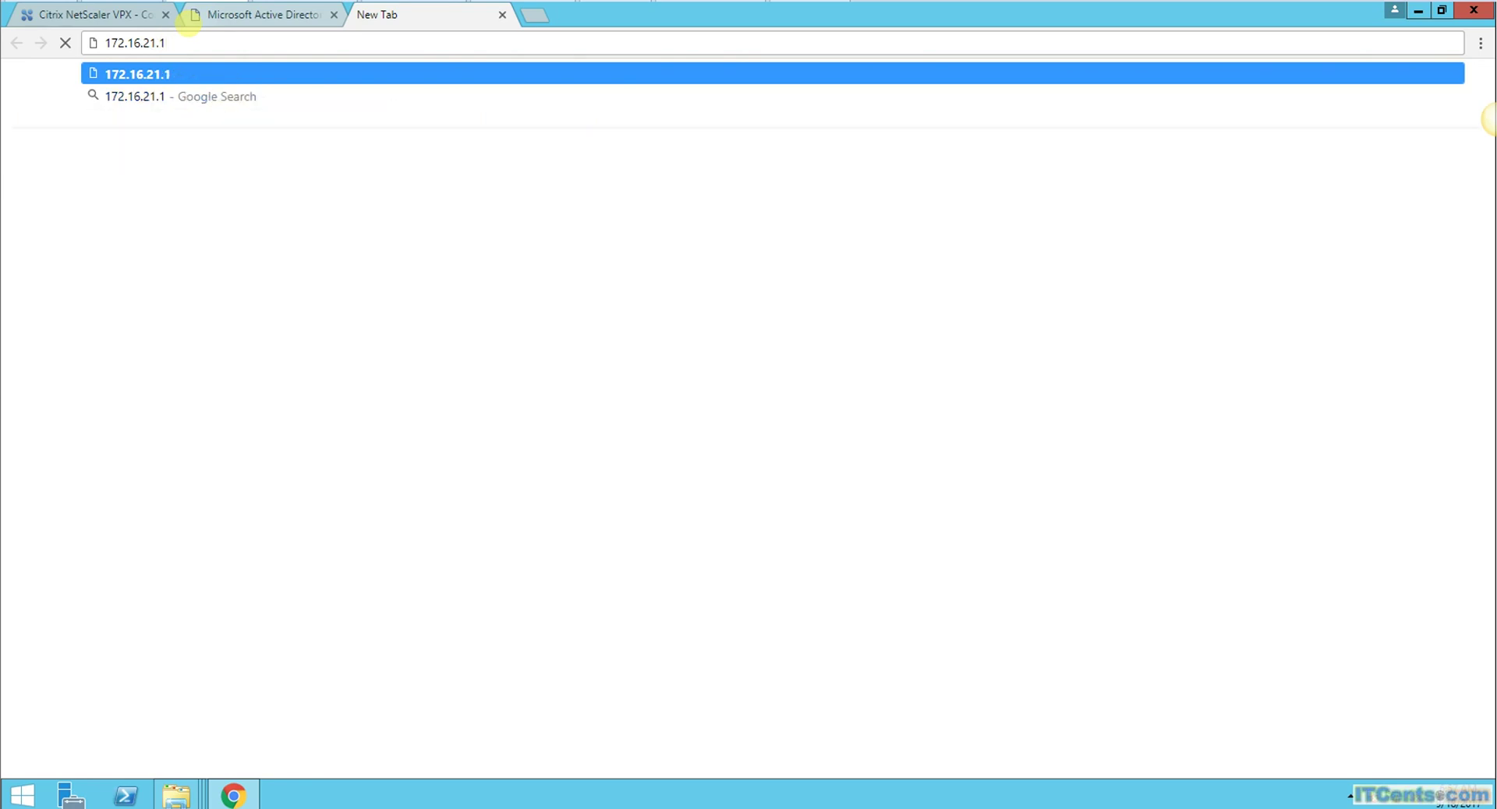
text(01/index.htm)
key(Return)
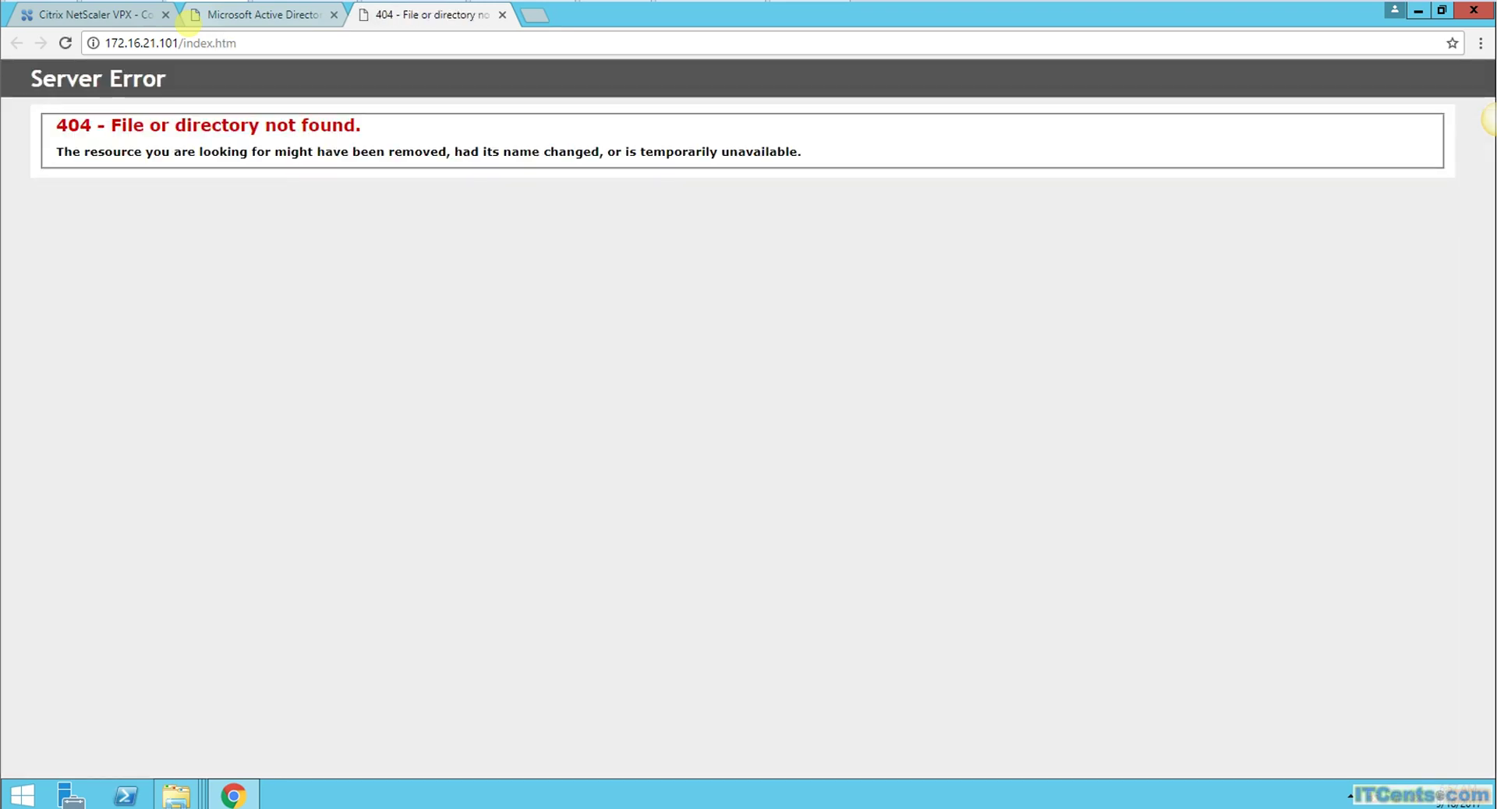
click(176, 42)
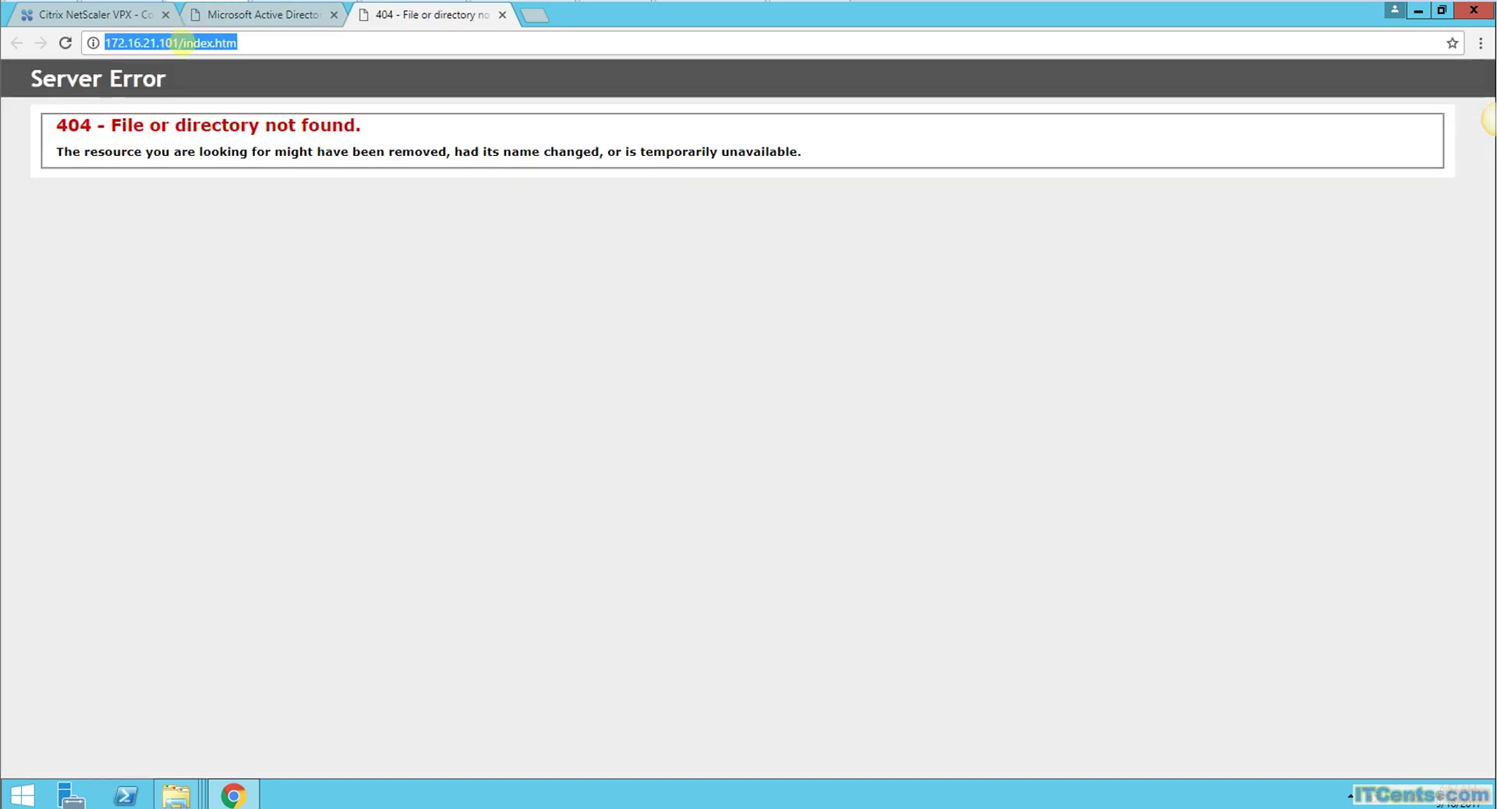
click(187, 44)
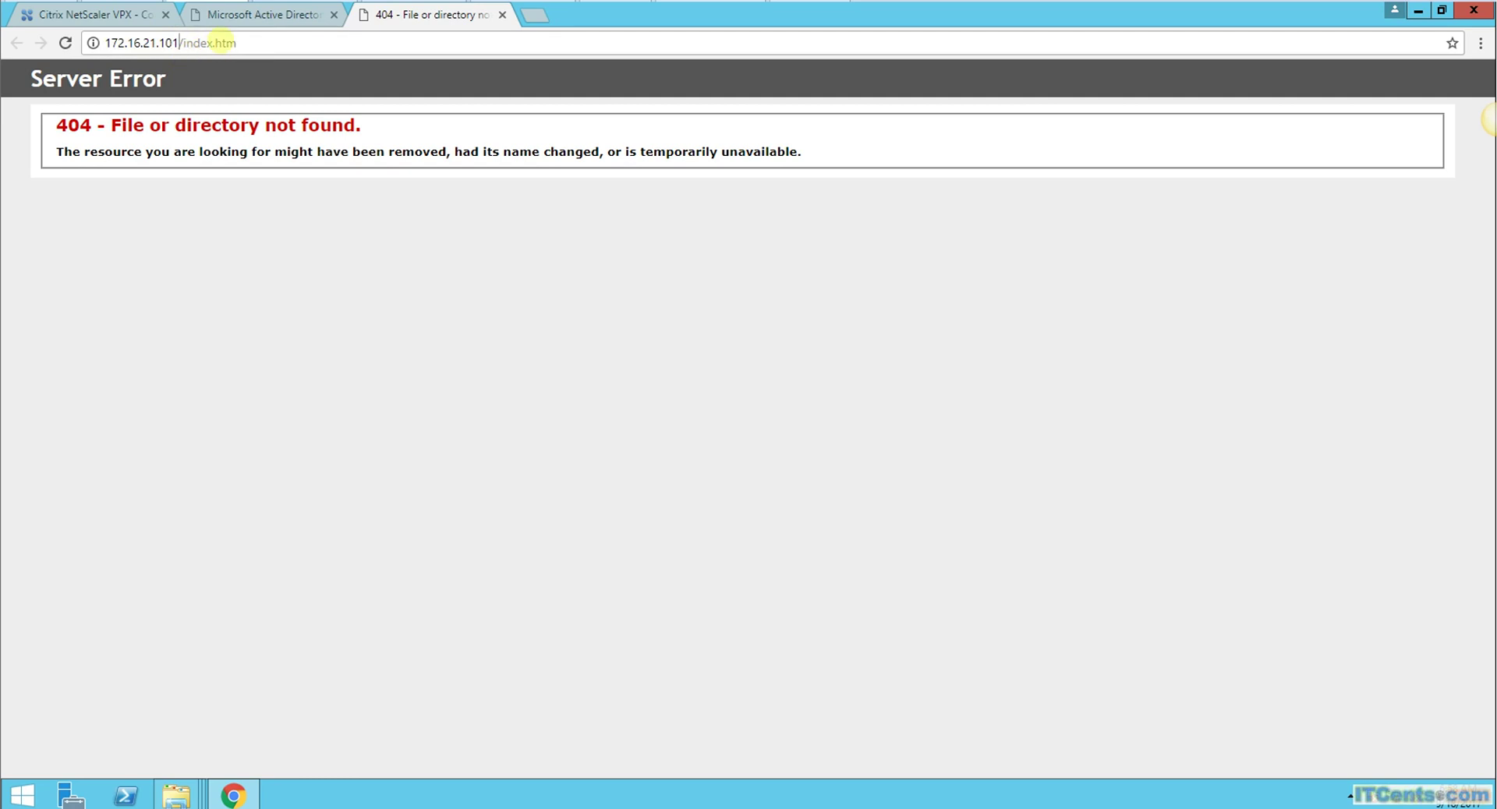
key(BackSpace)
text(2)
click(254, 42)
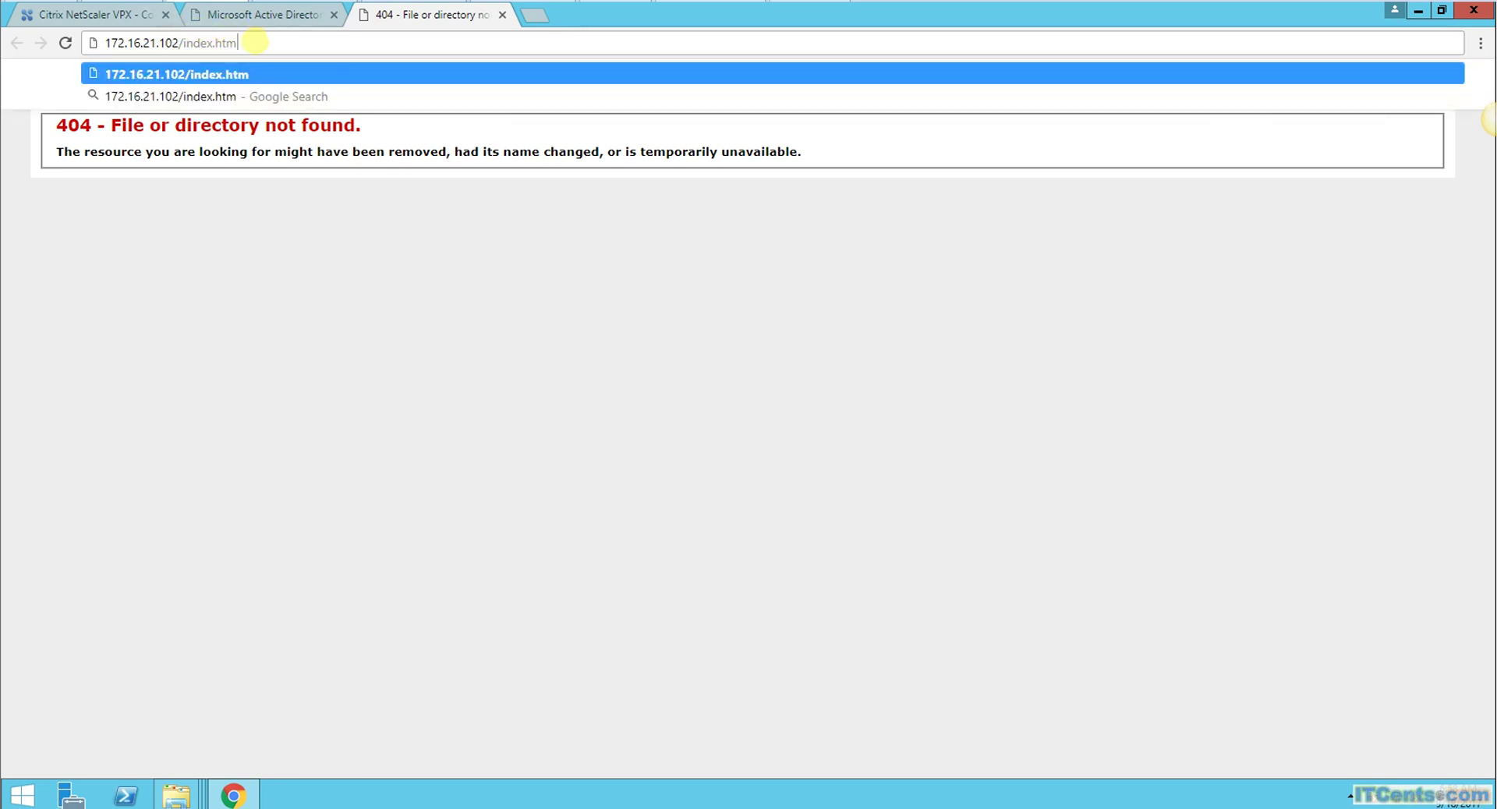
key(Return)
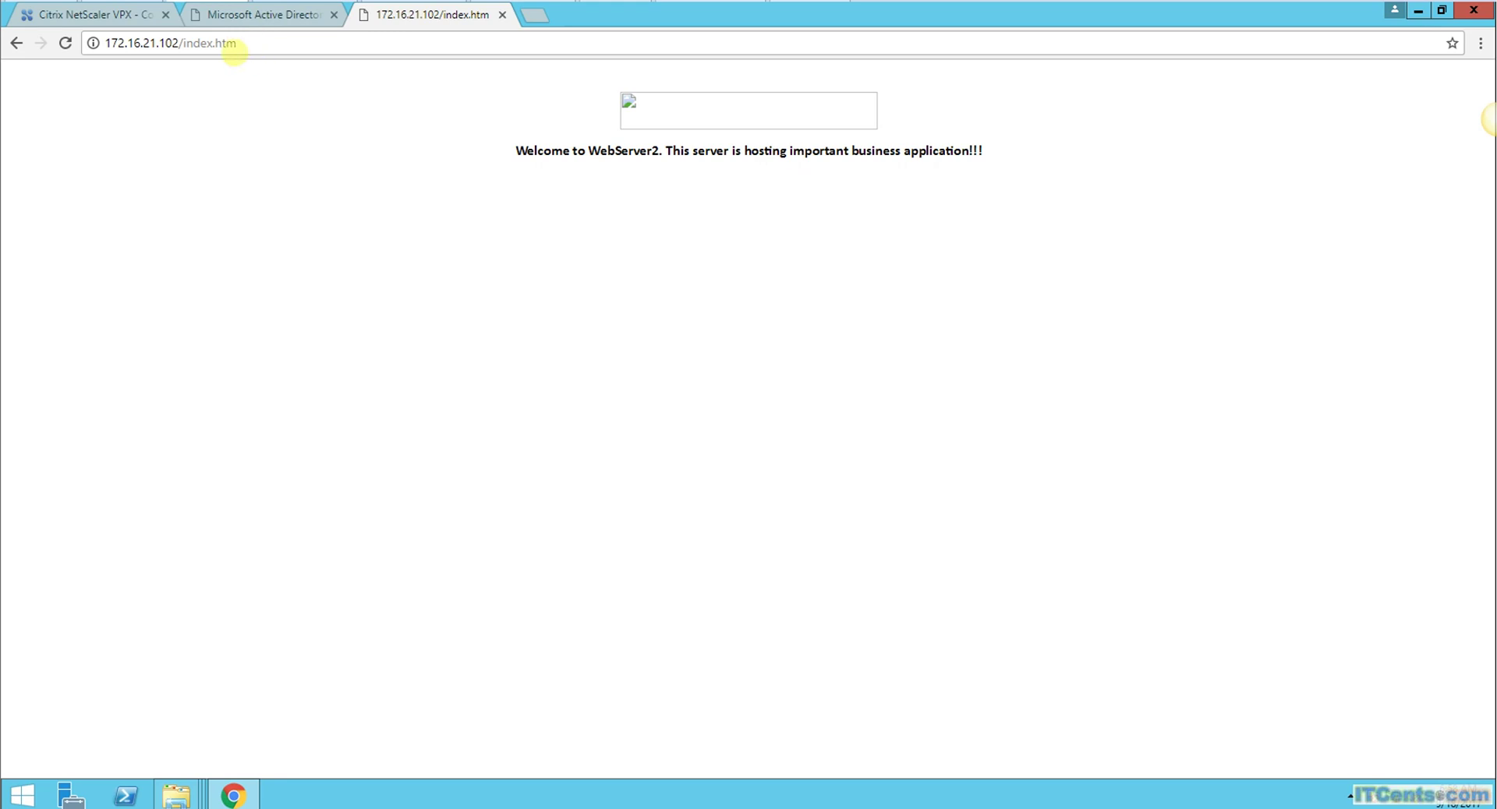
click(117, 14)
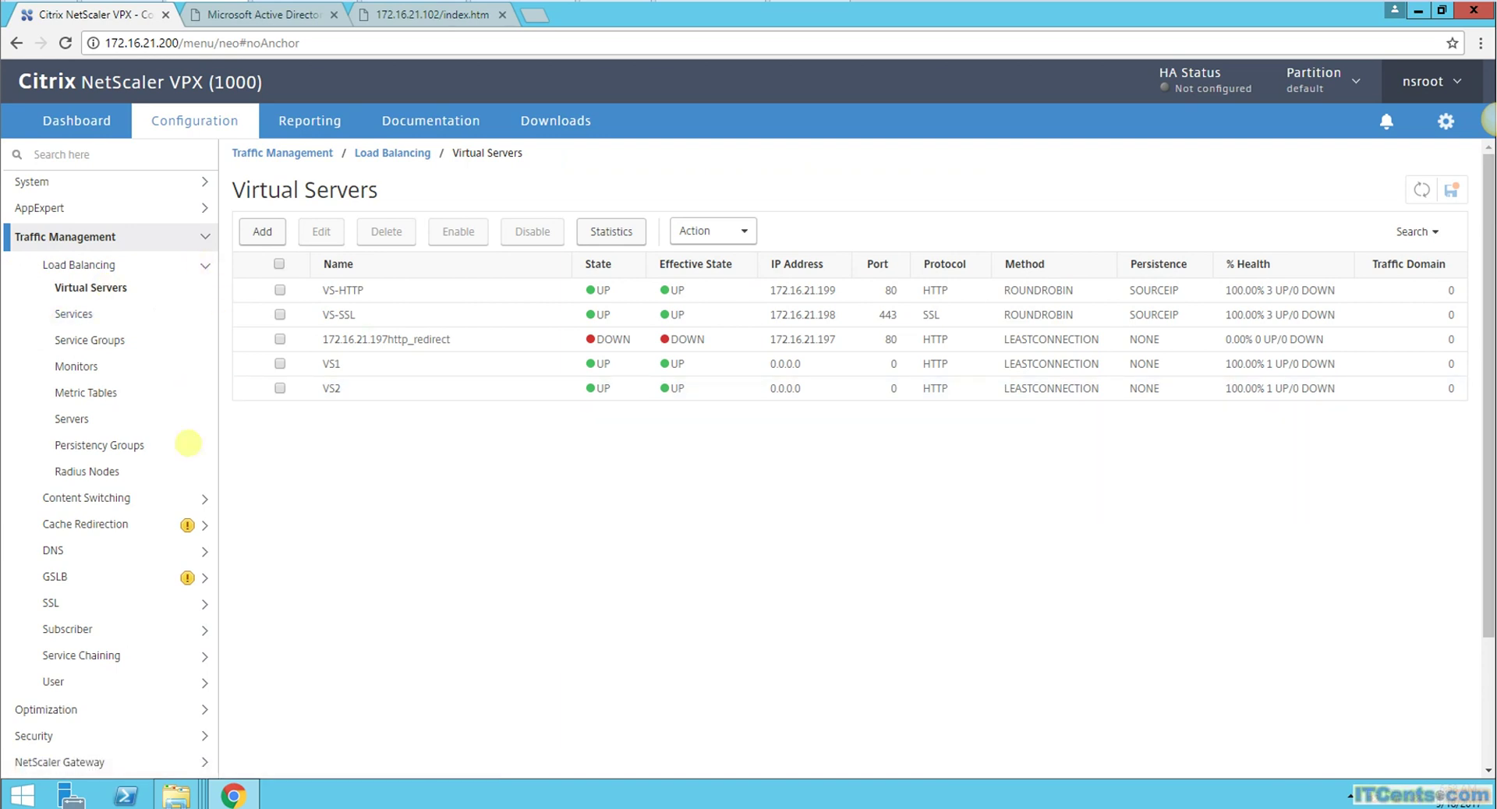
- Start a new content switching policy named CS-URLPOL
click(205, 499)
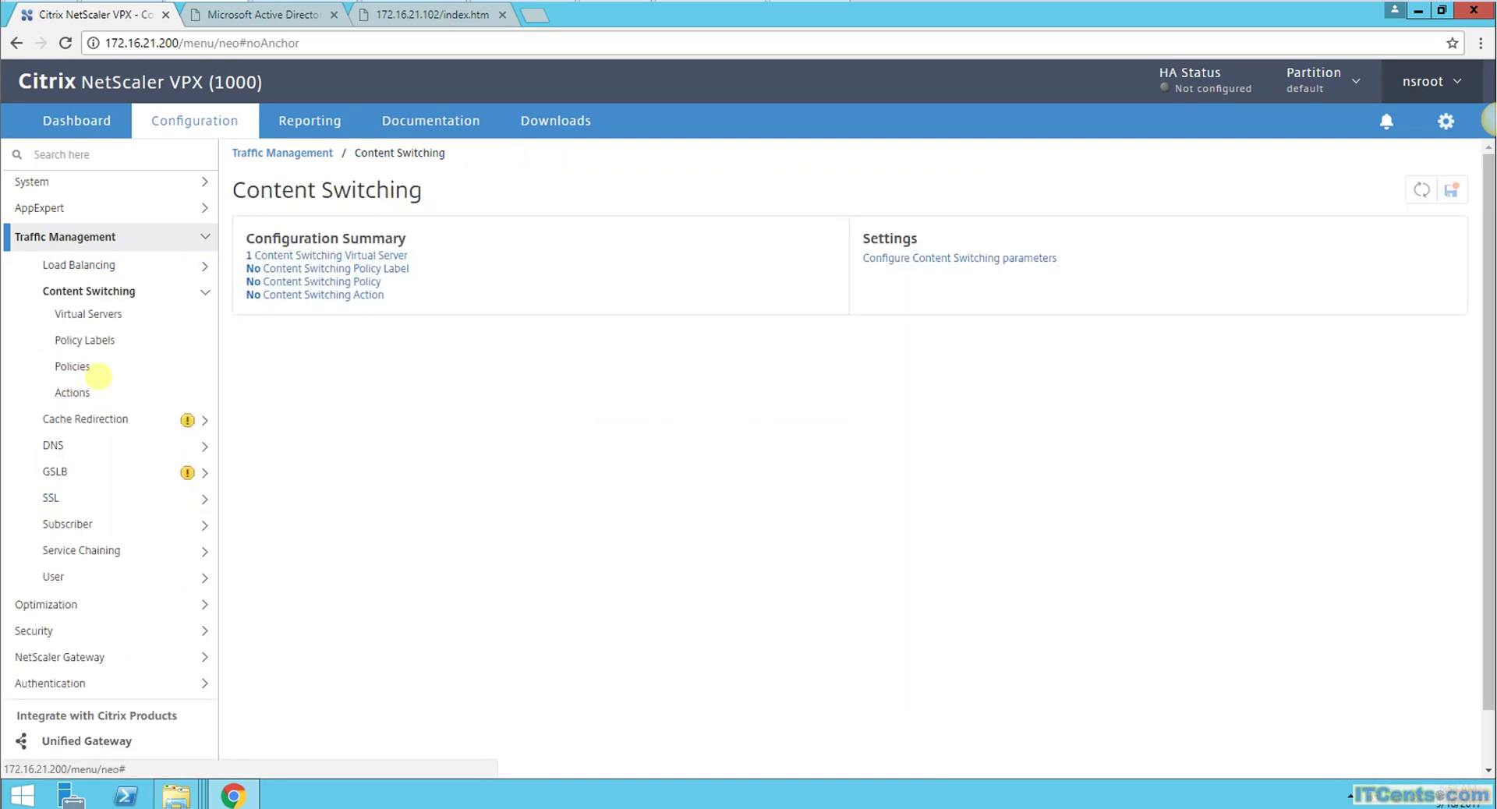
click(72, 366)
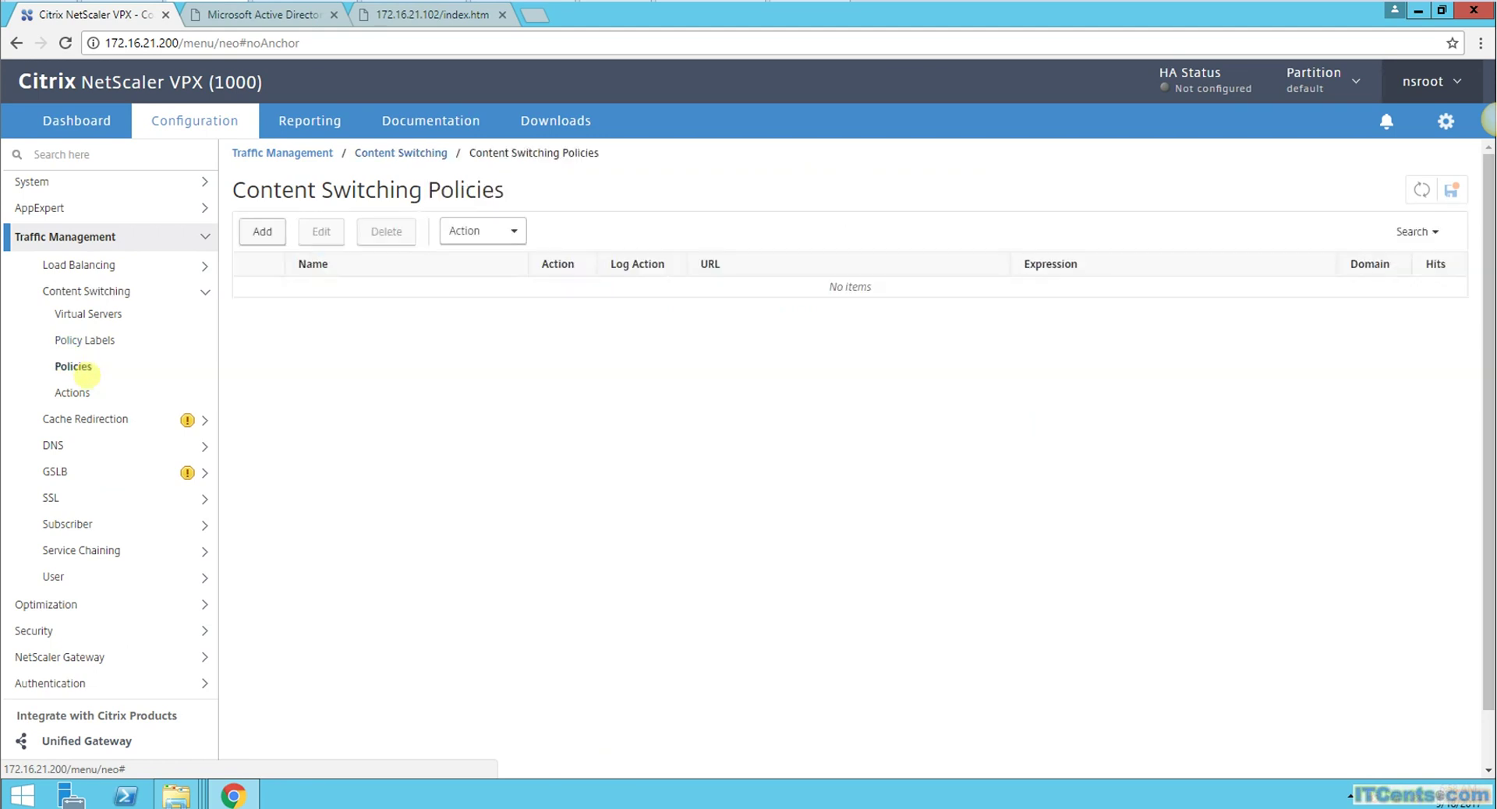
click(262, 232)
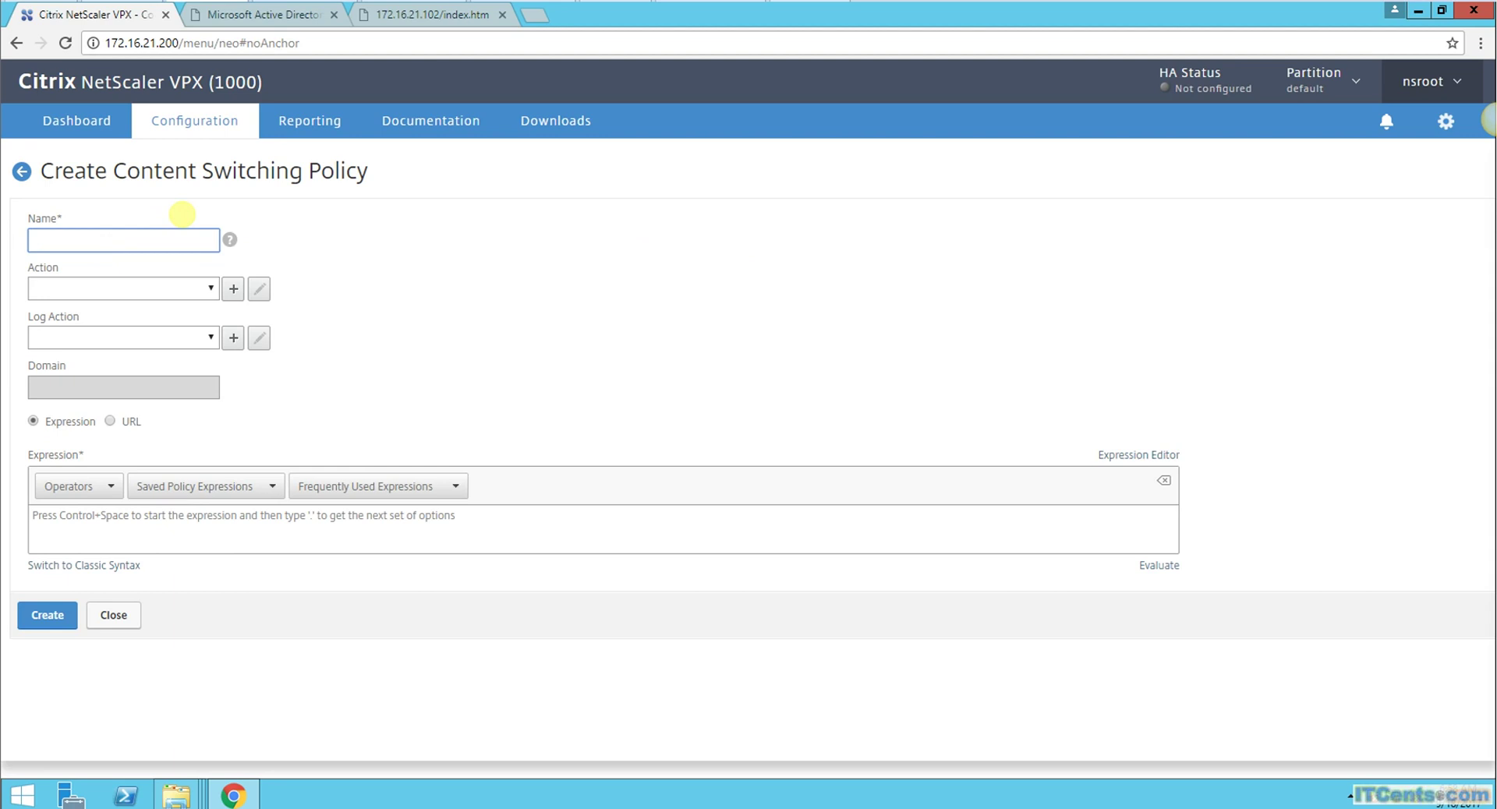
text(CS-URLPOL)
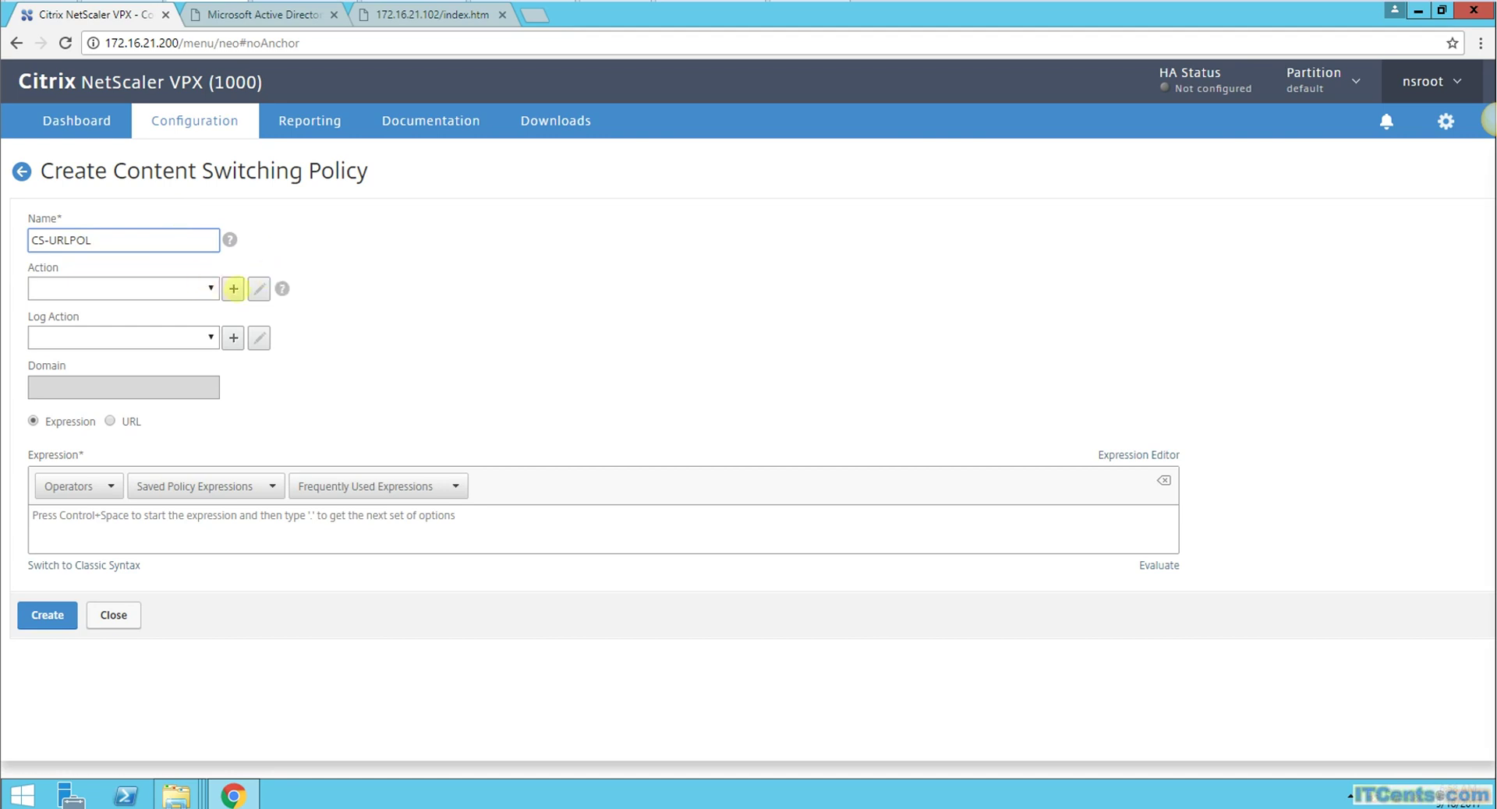
- Begin a content switching action ALLOW-ACCESS, then abandon it and return to the policy form
click(233, 288)
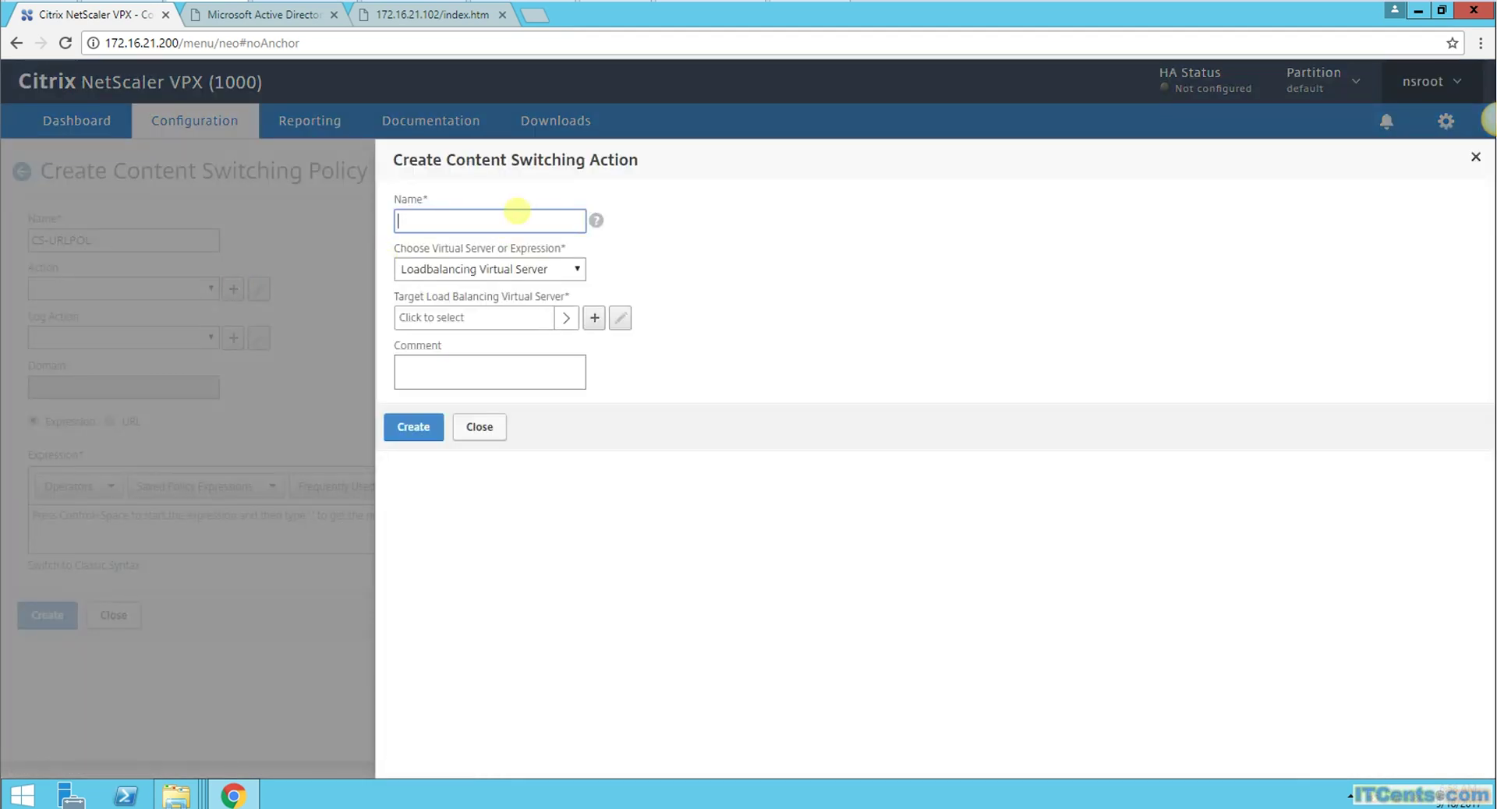
text(ALLOW-ACCESS)
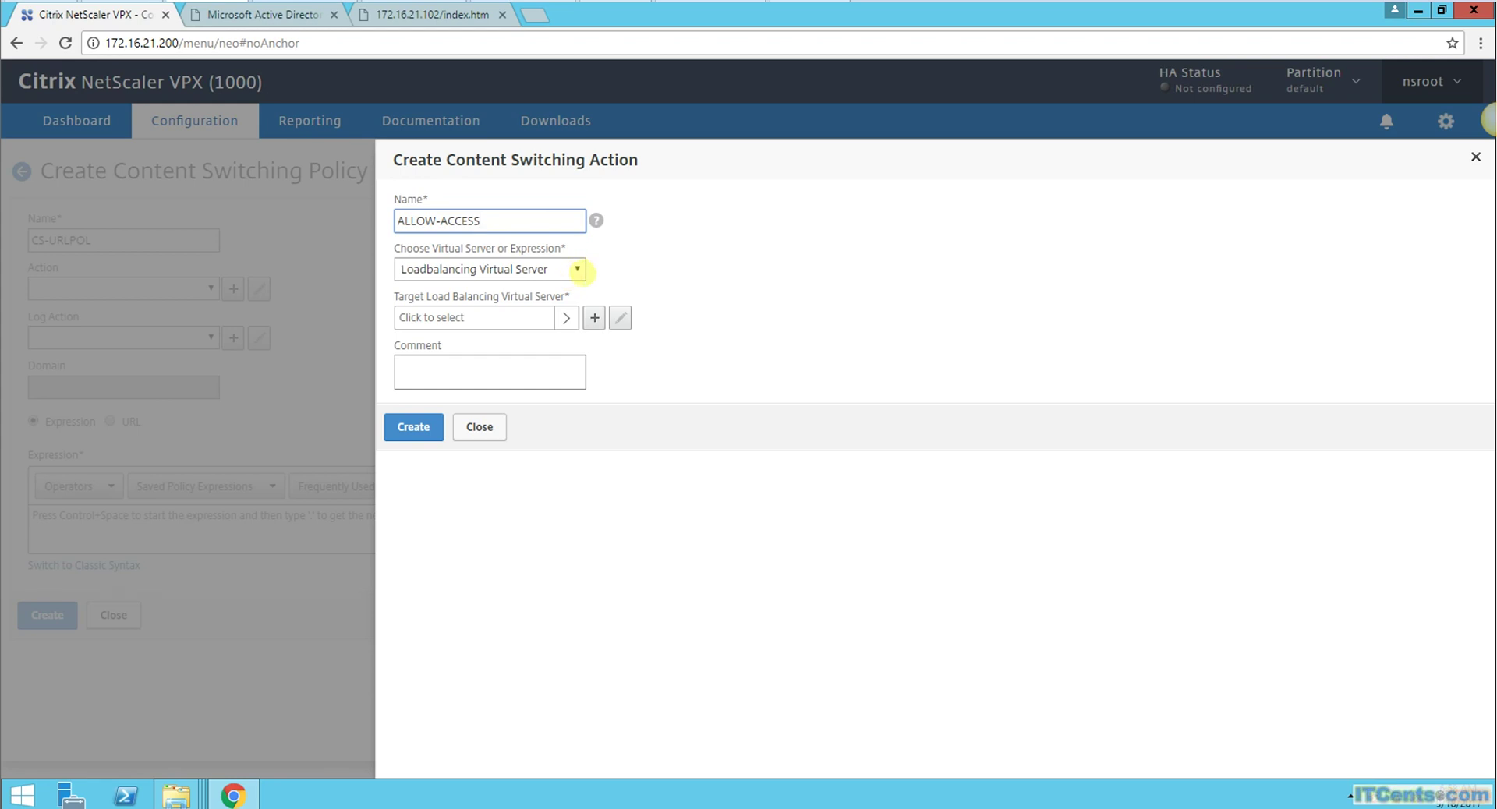
click(566, 317)
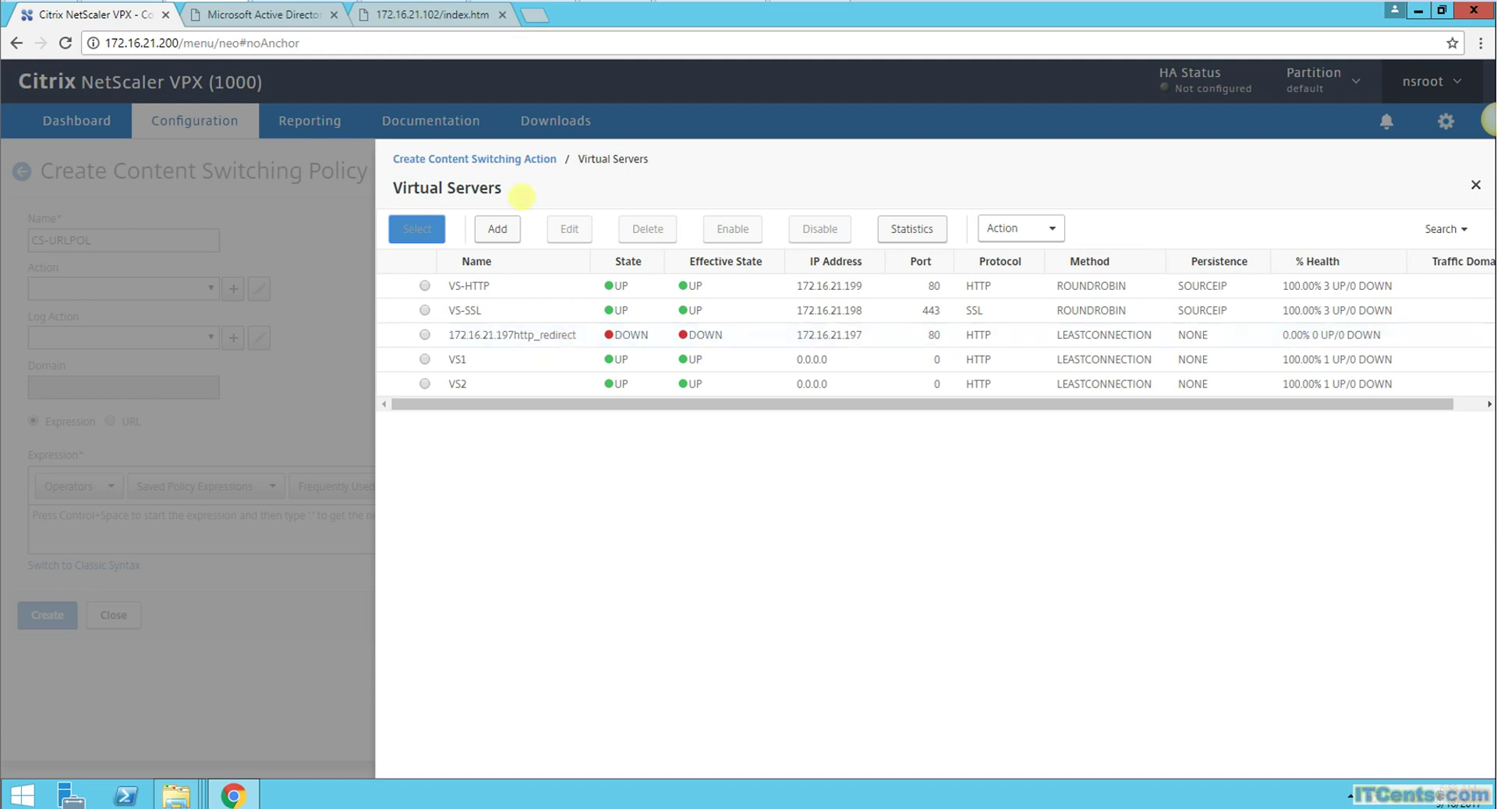
click(1475, 185)
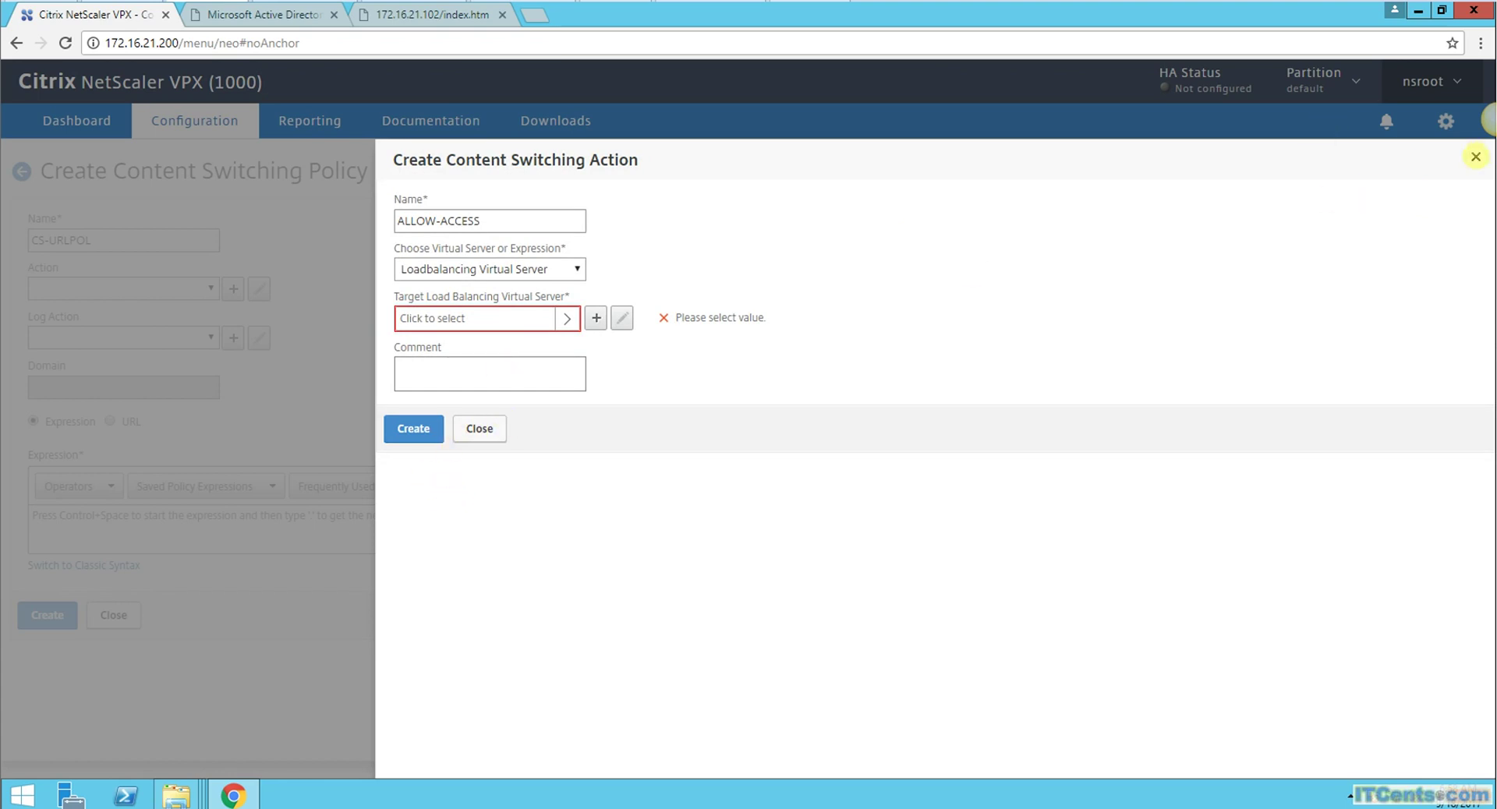
click(1475, 156)
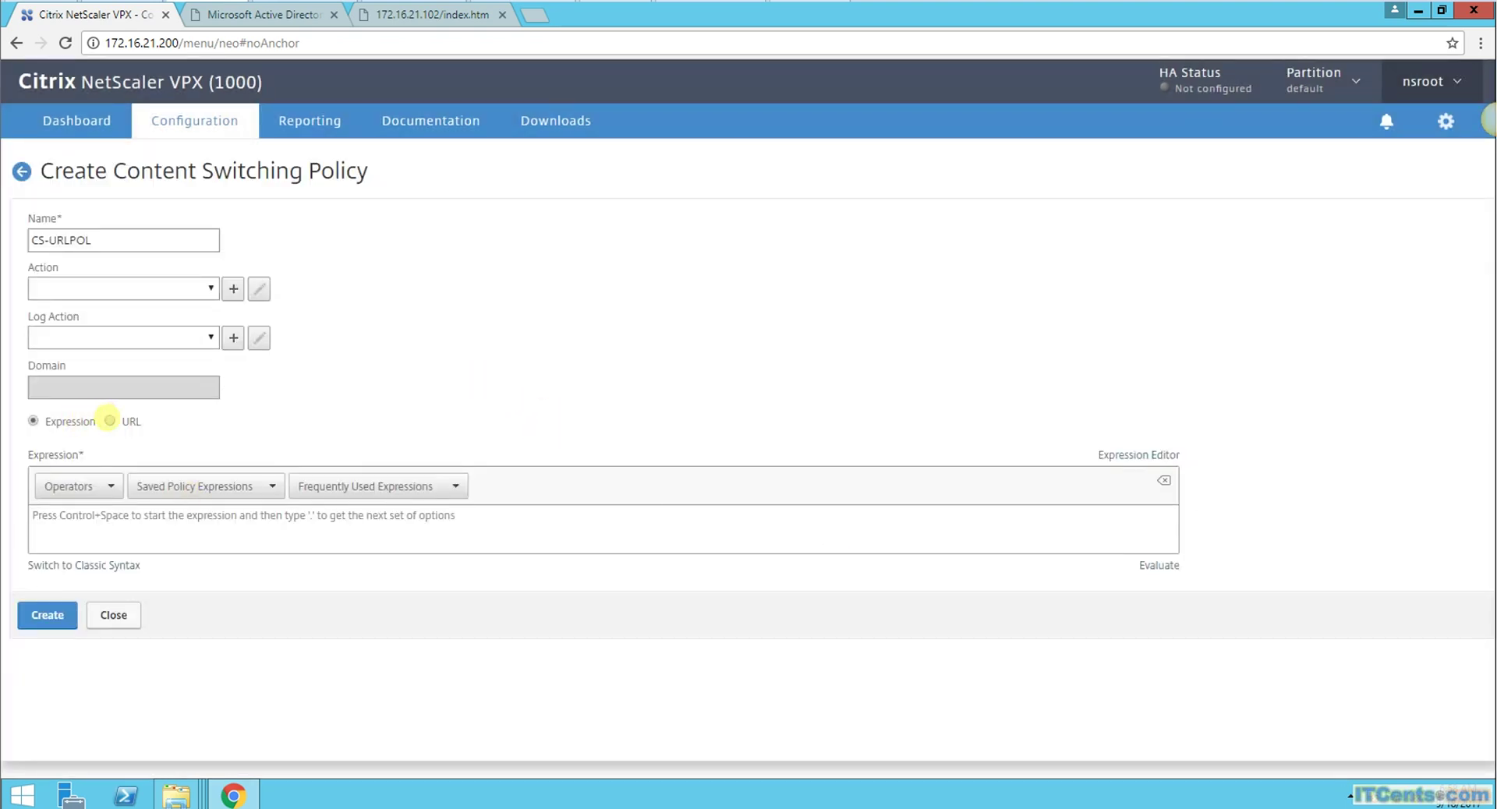
- Make CS-URLPOL URL-based with domain cstest.itcents.com and URL index.htm, and create it
click(109, 421)
click(100, 289)
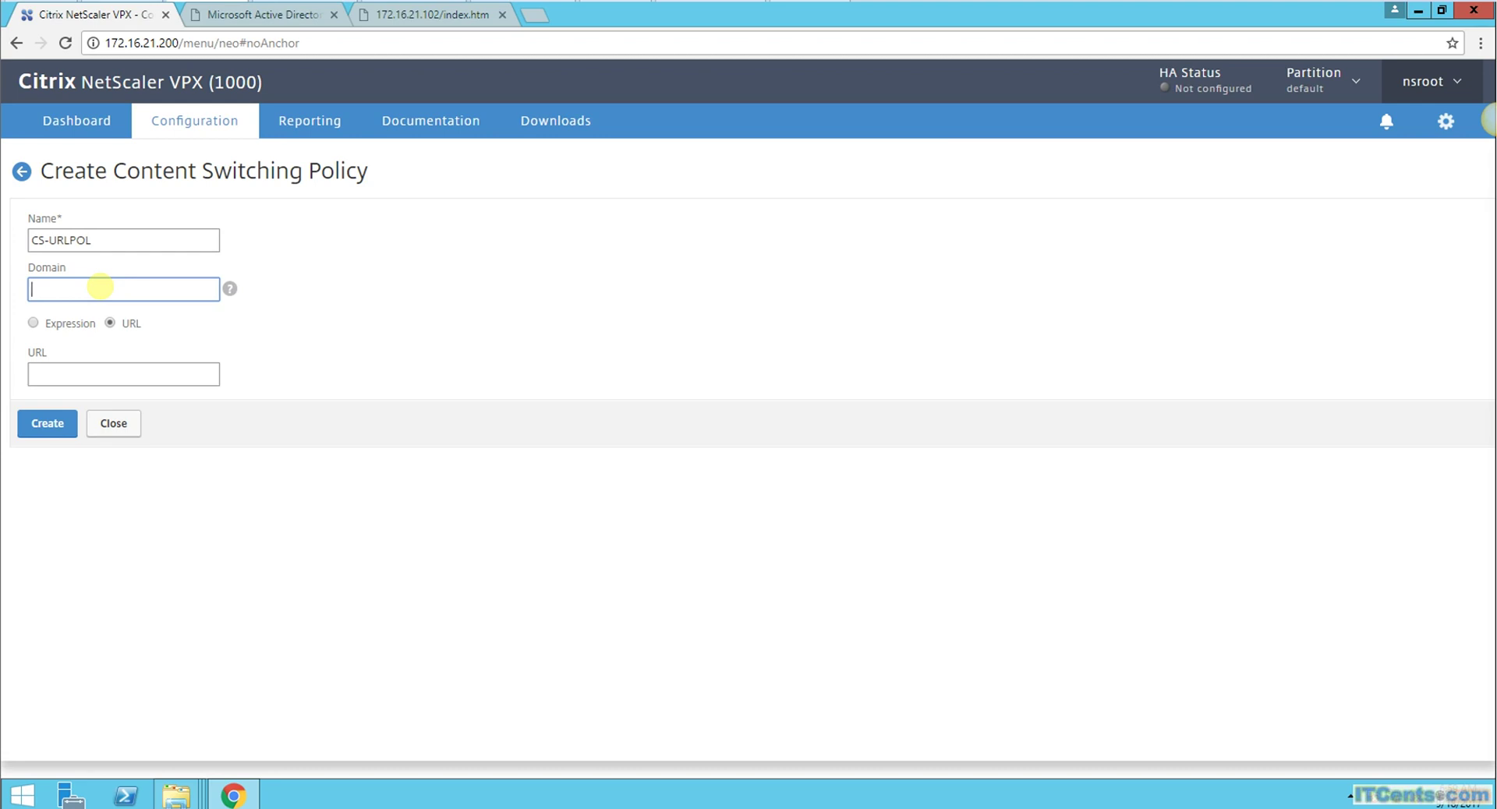
text(cstest.itcents.com)
click(56, 373)
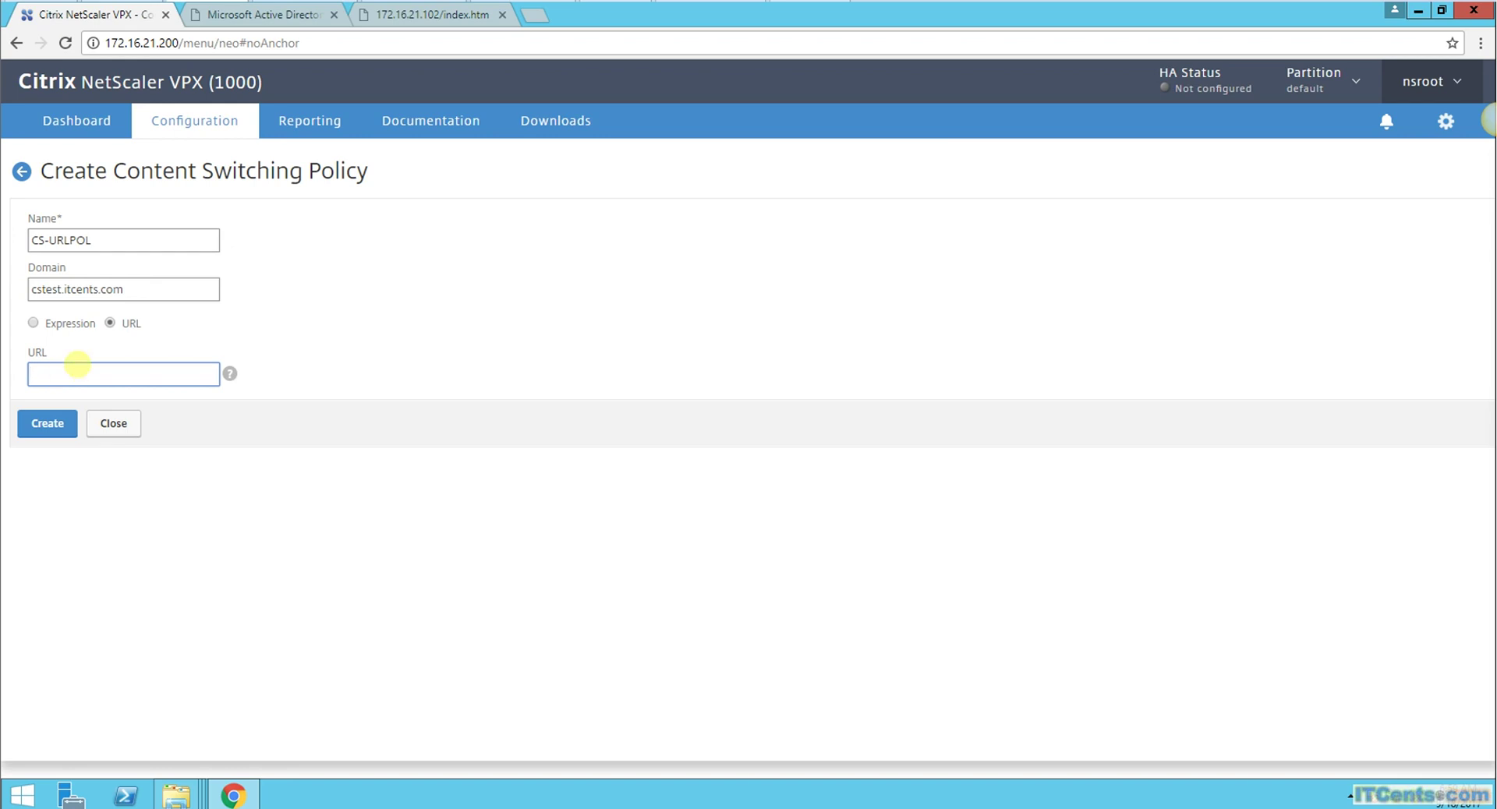
text(index.htm)
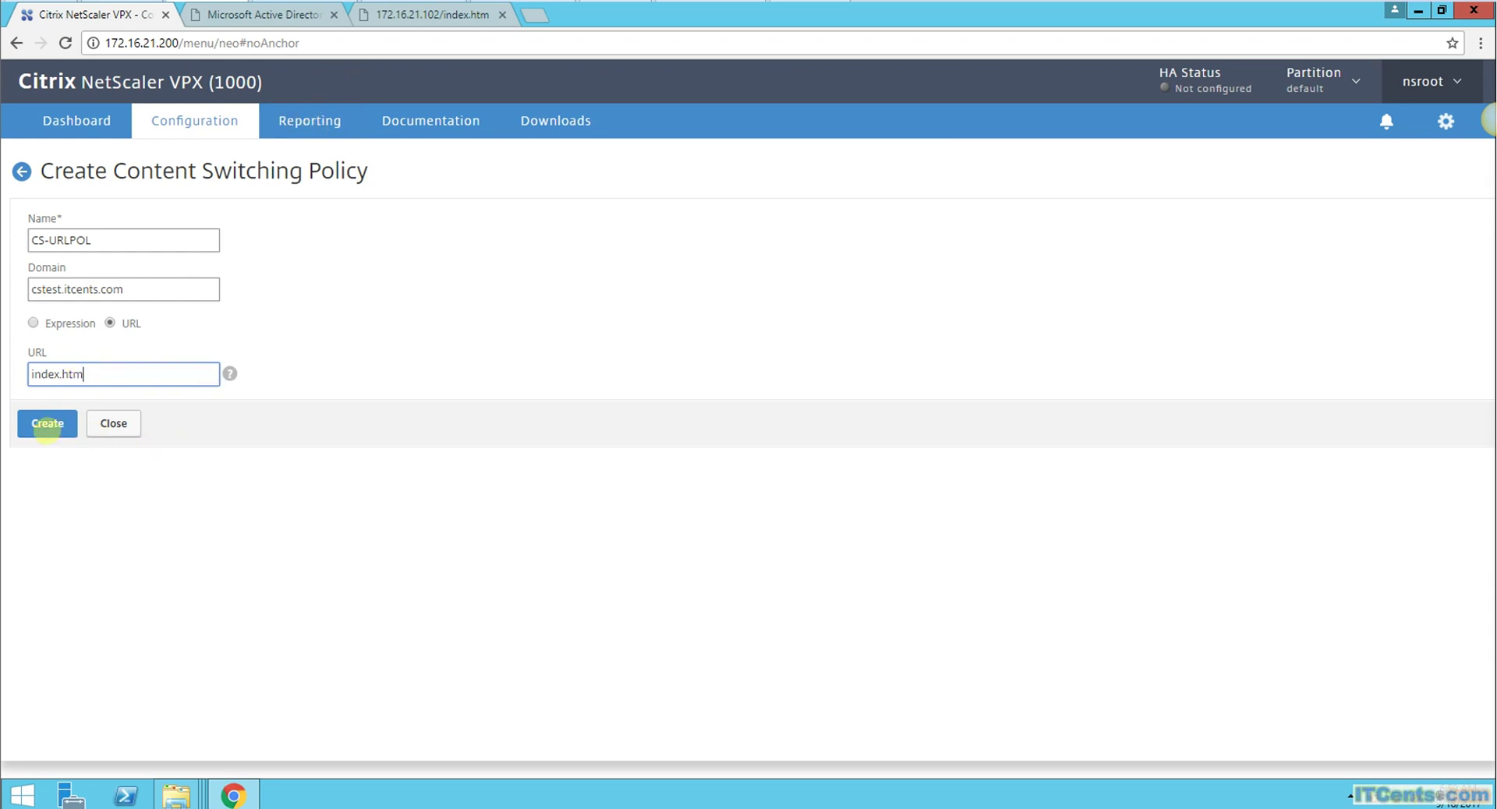
click(46, 425)
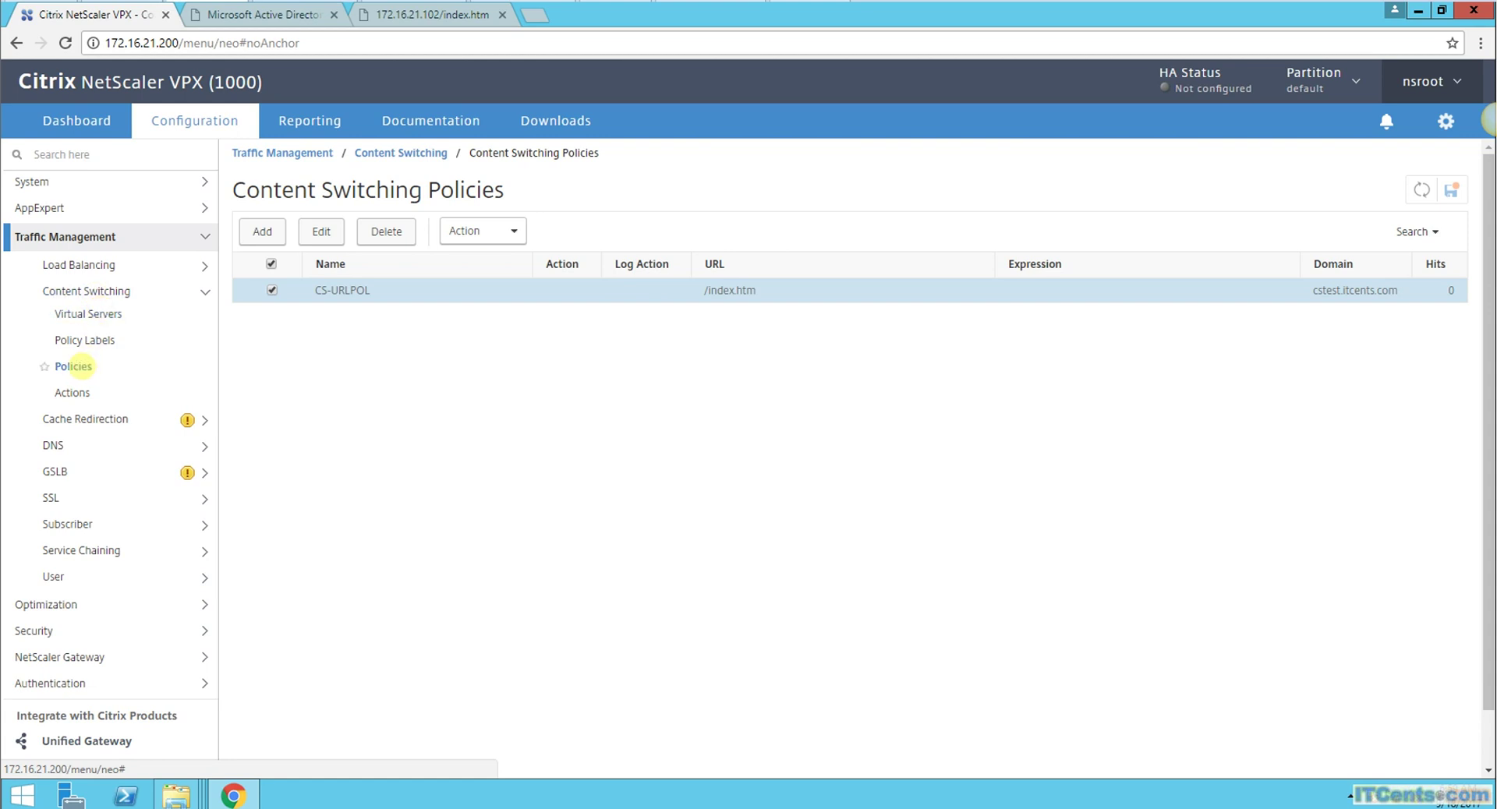
- Check the empty content switching actions list, cancel a new action, and go to CS virtual servers
click(73, 392)
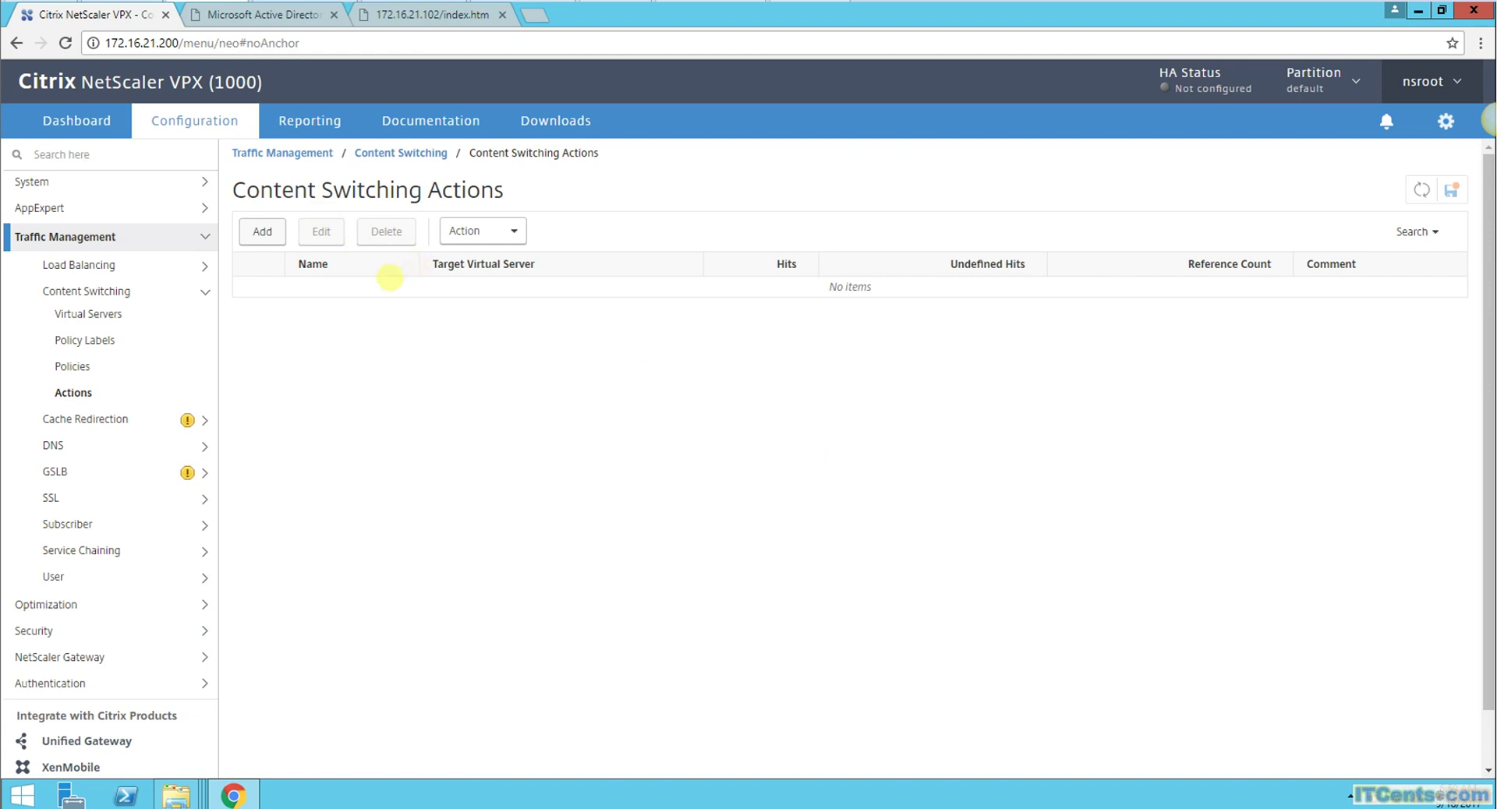
click(262, 230)
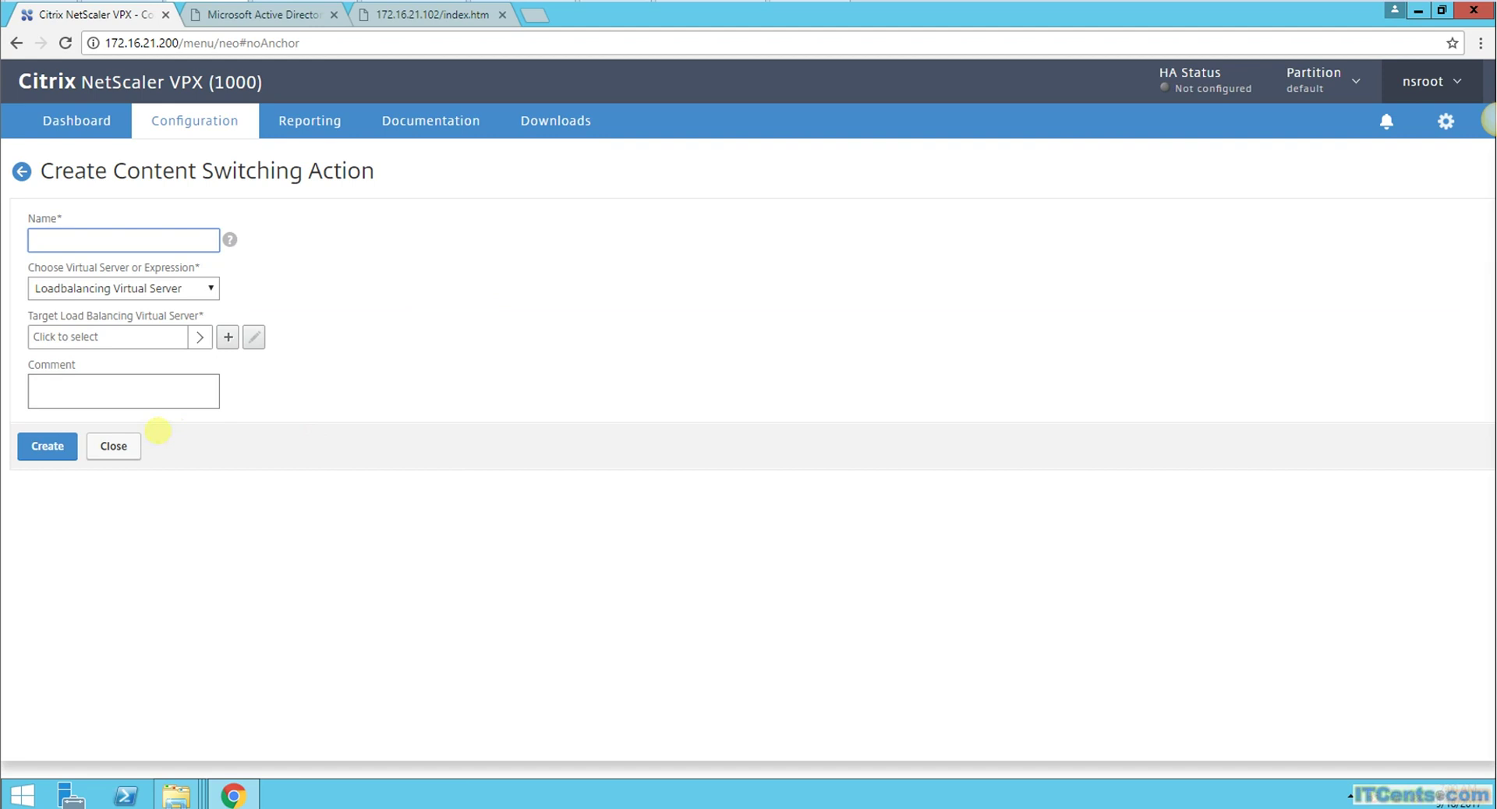
click(113, 445)
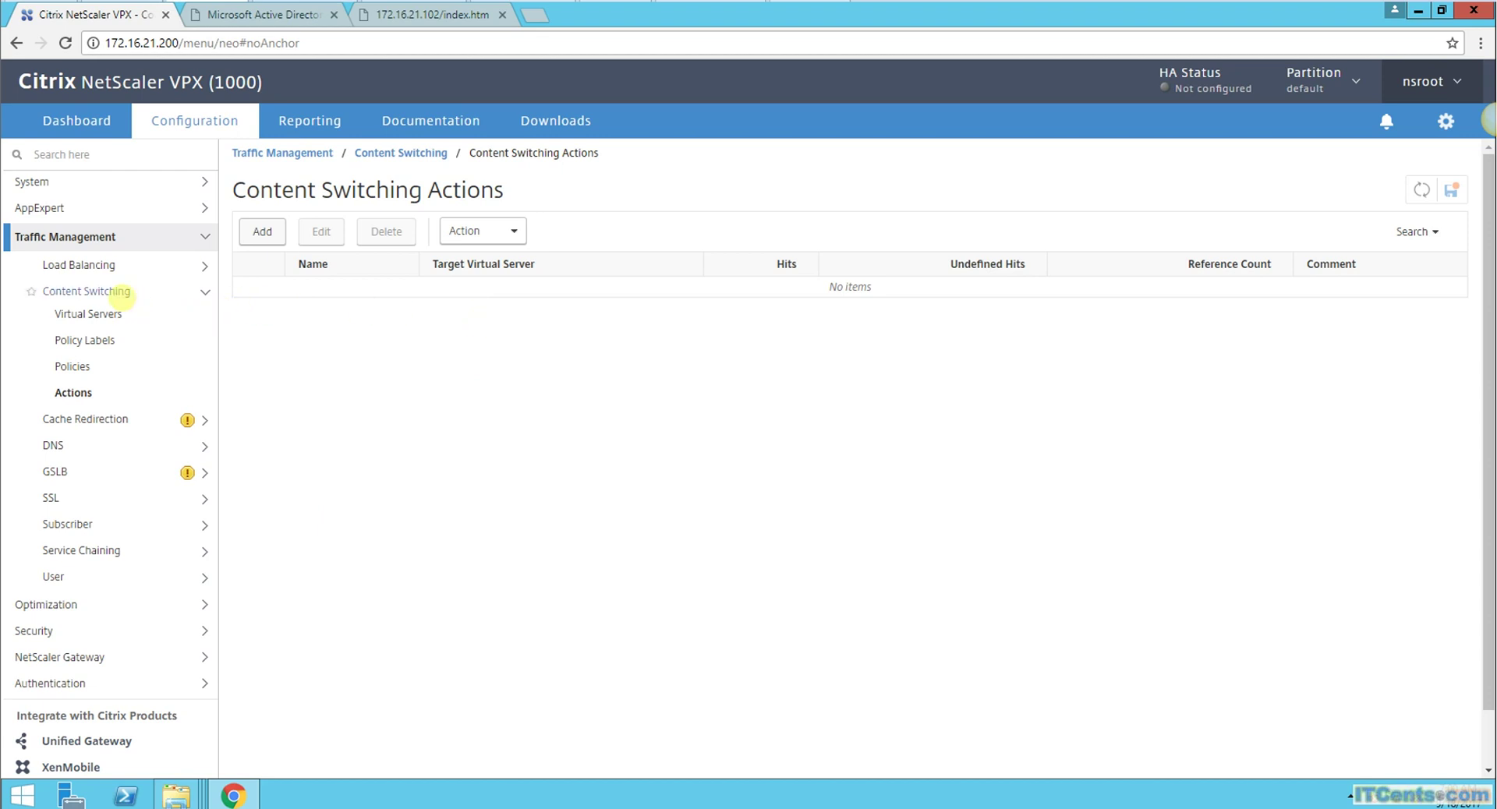
click(107, 312)
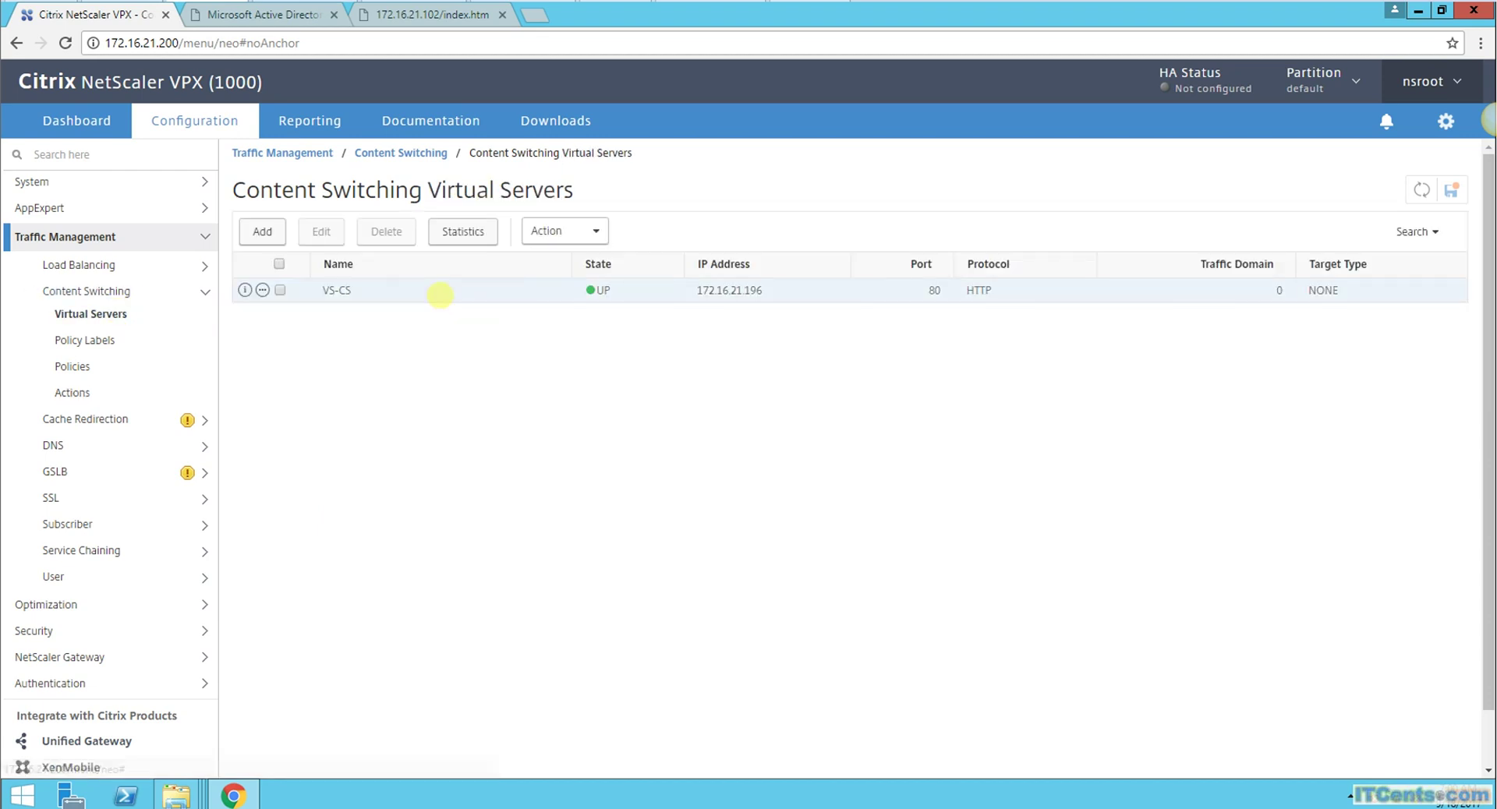
- Open VS-CS and select CS-URLPOL as the policy to bind after reviewing its settings
double_click(439, 293)
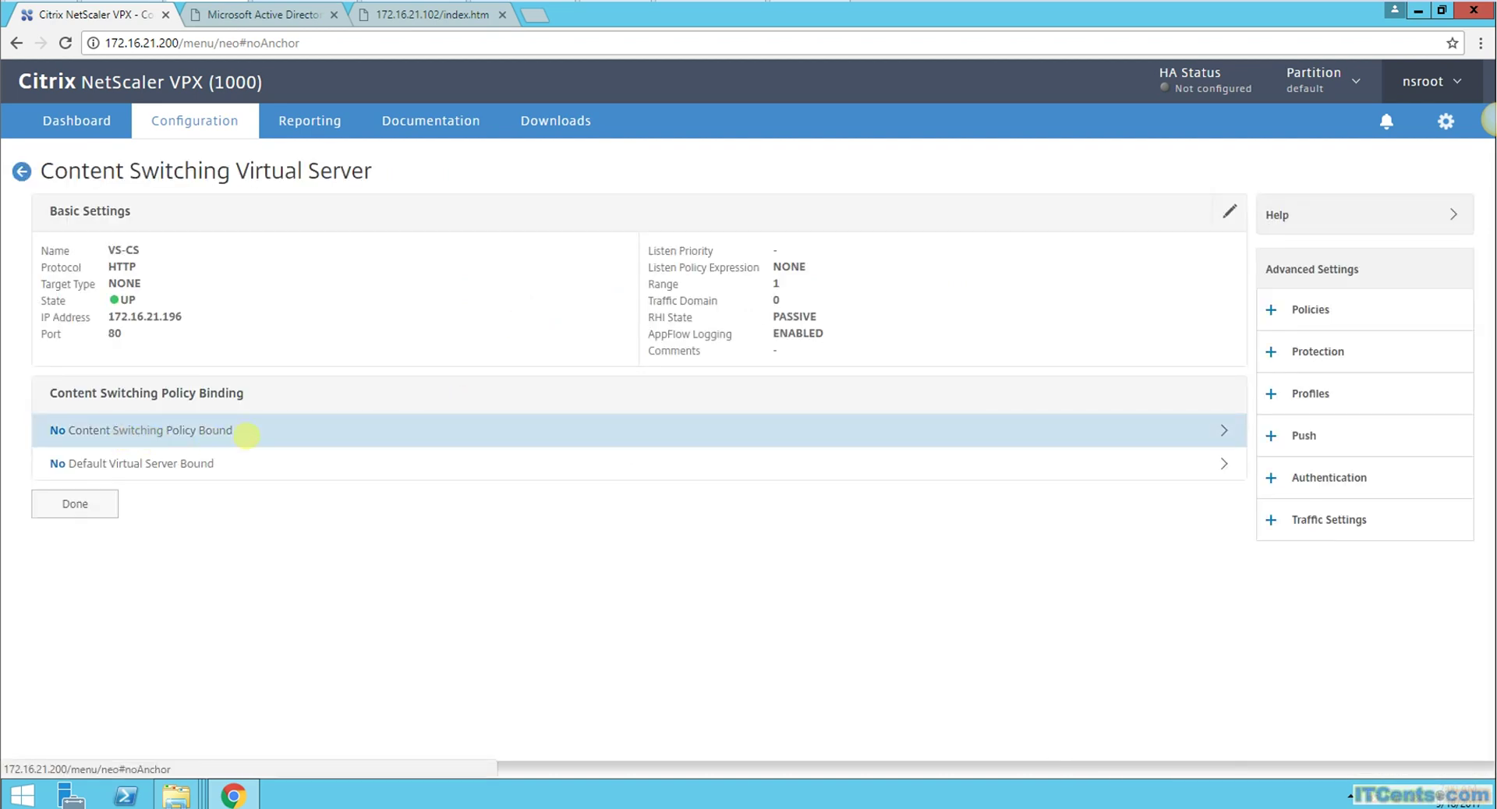
click(247, 433)
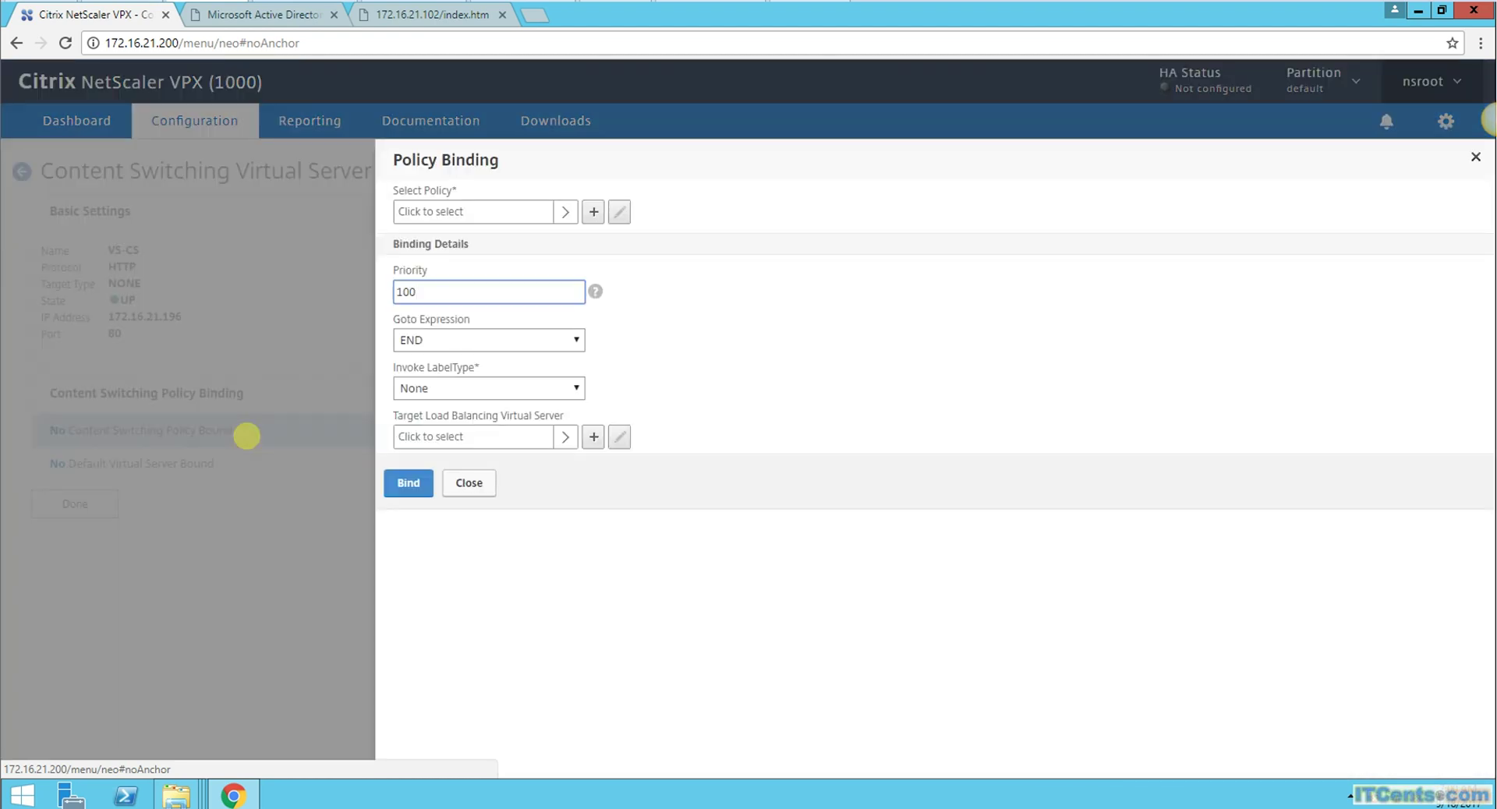
click(563, 211)
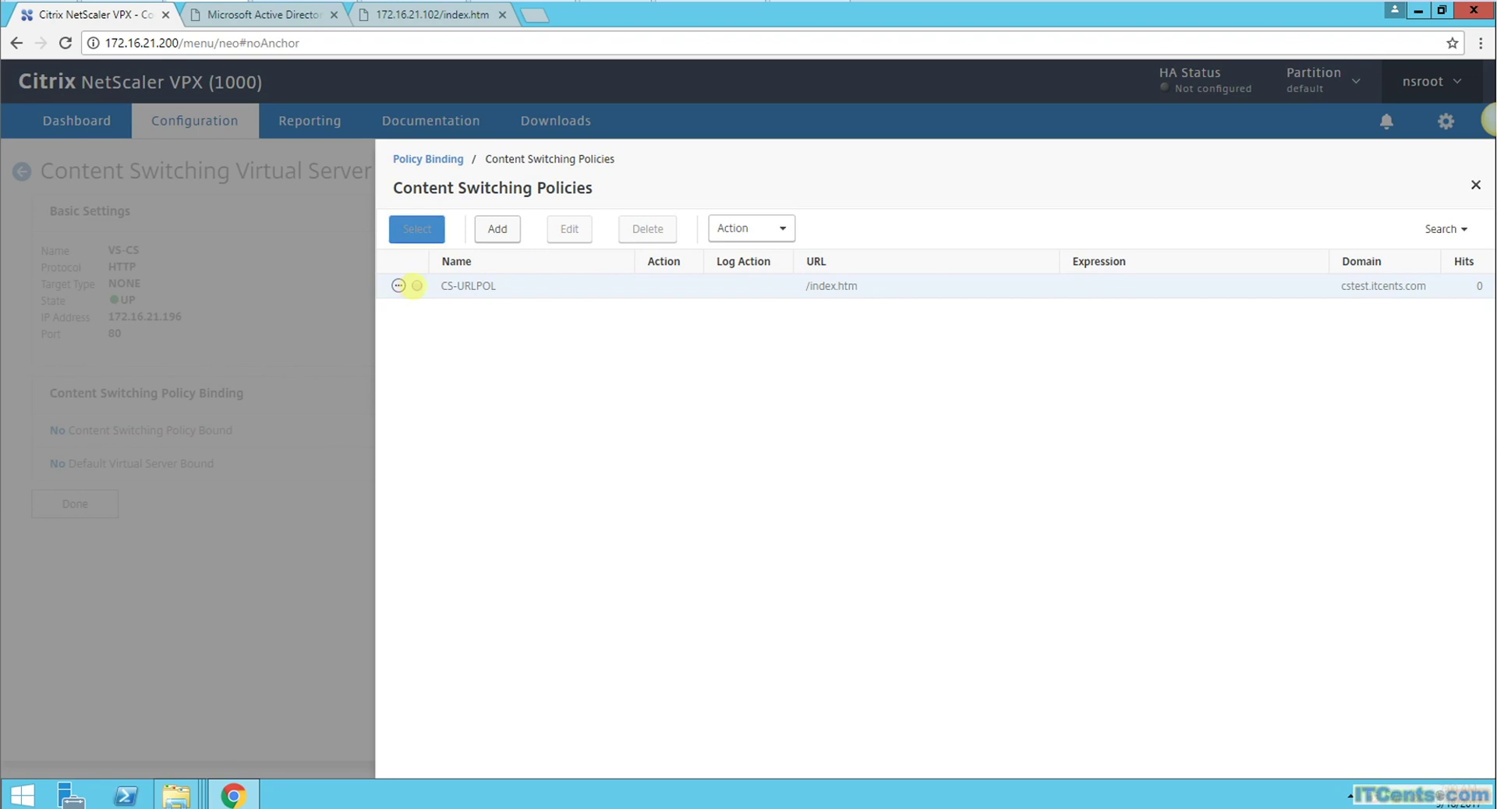
double_click(398, 285)
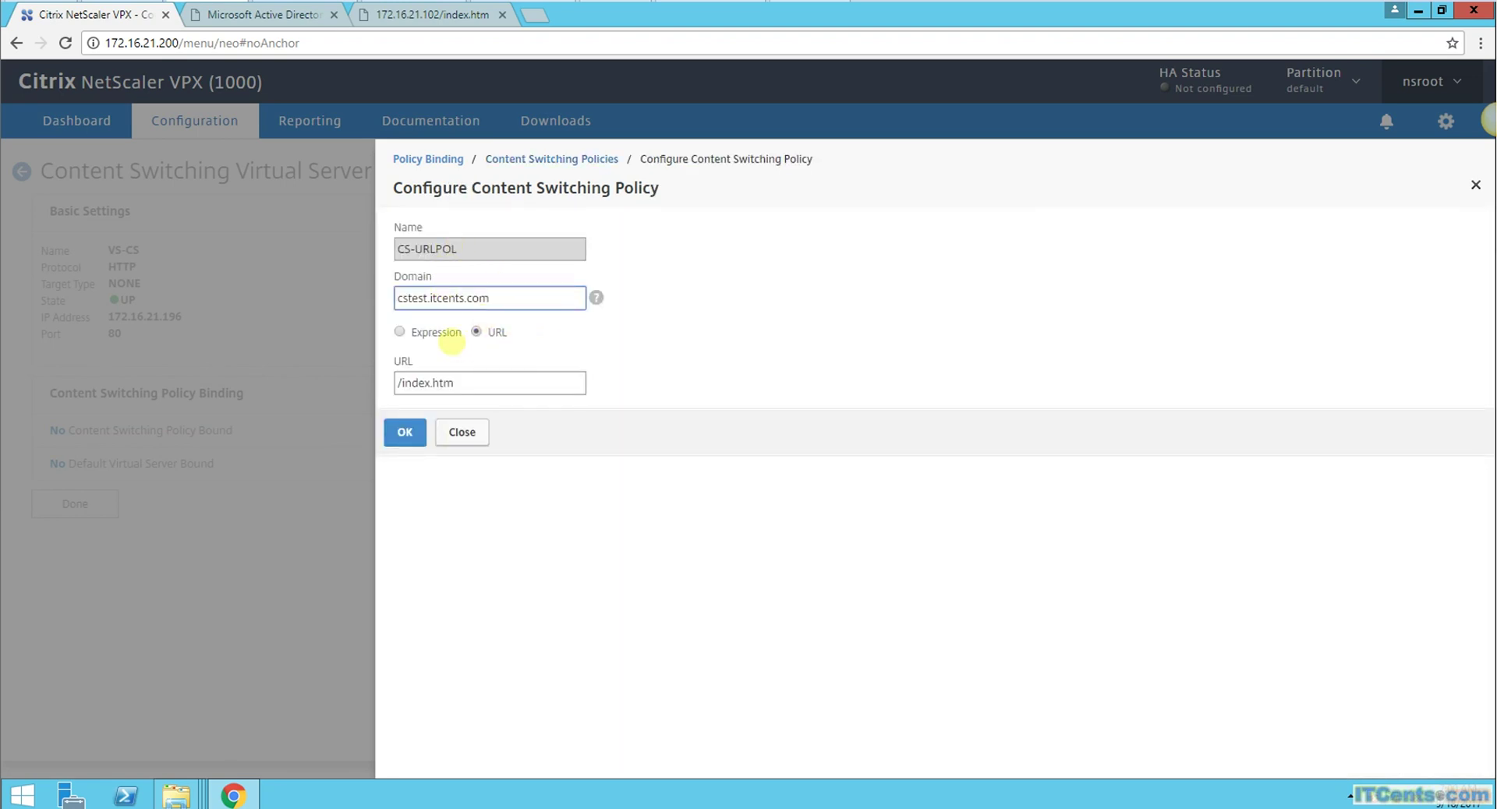
click(405, 432)
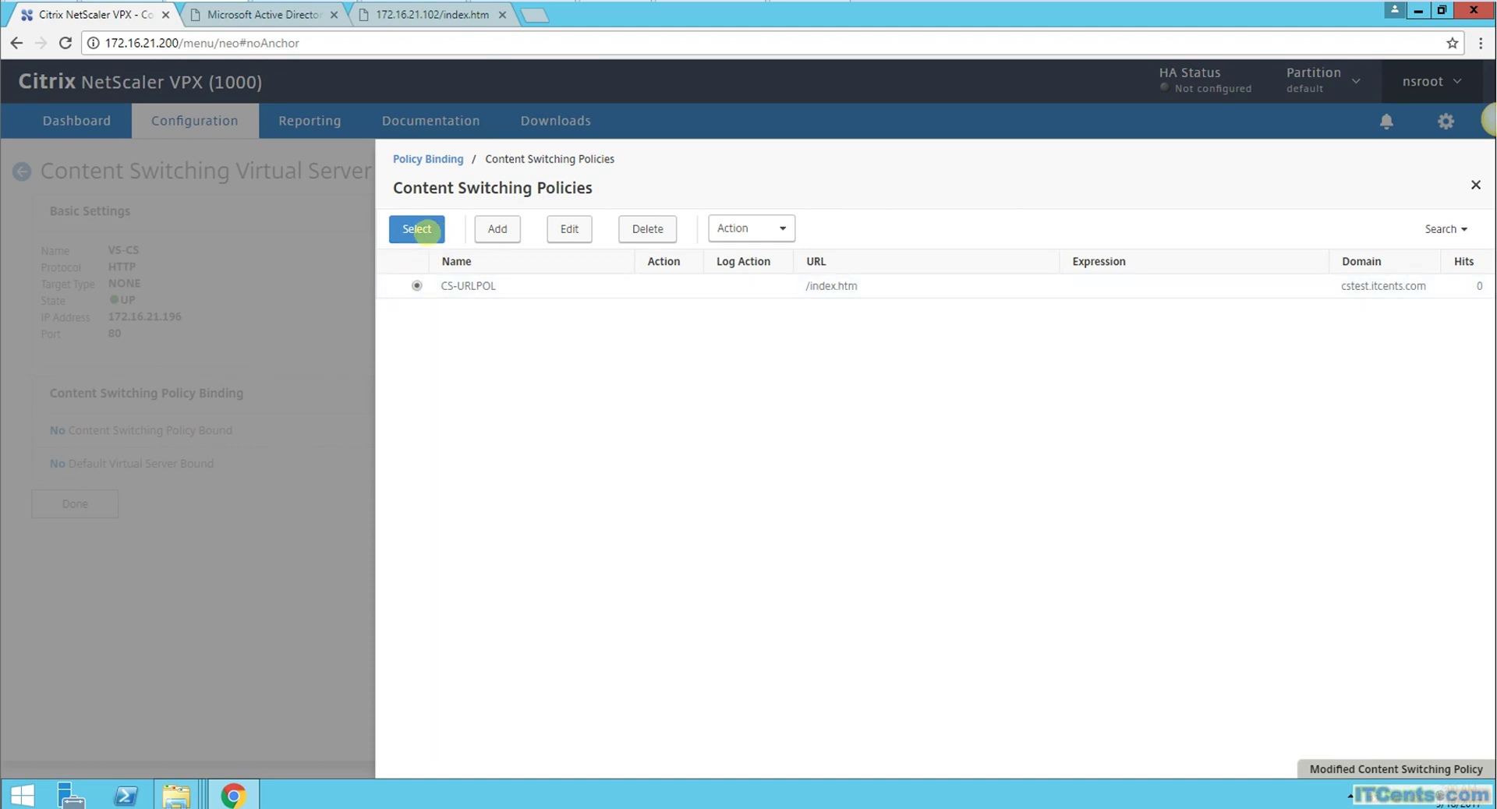
click(416, 228)
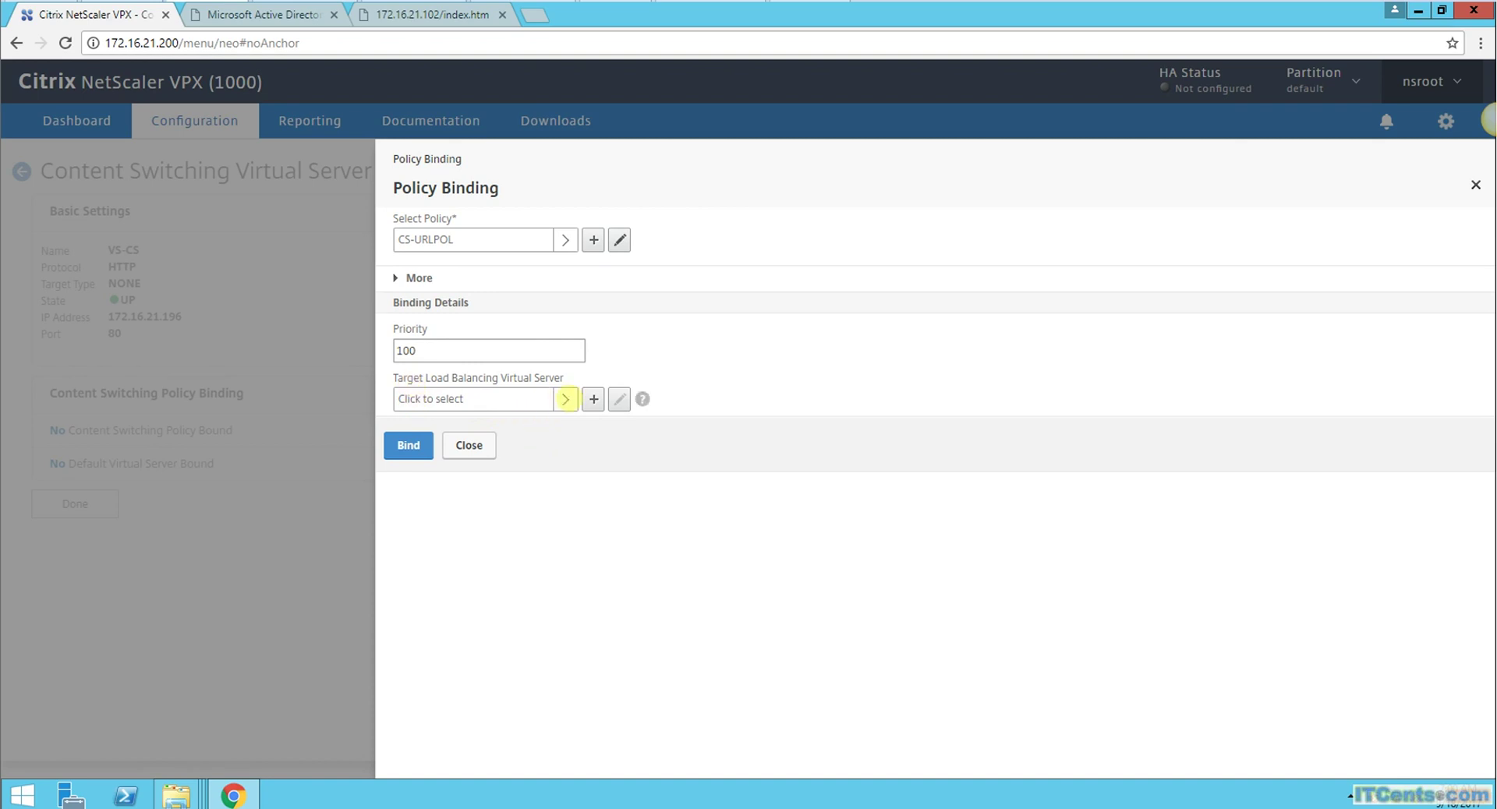
click(565, 399)
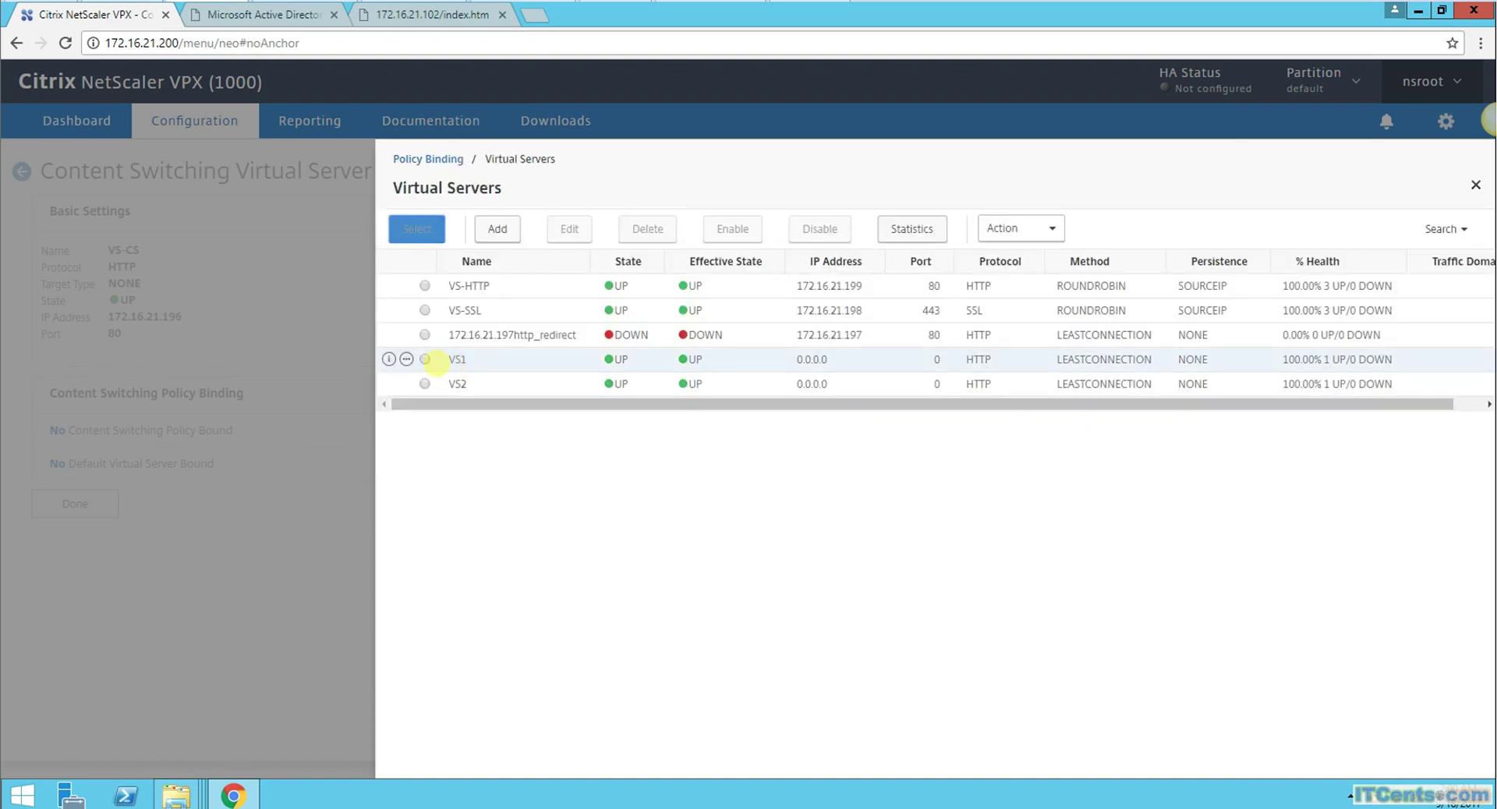
- Target VS2, clear the priority 100 after the error, and bind CS-URLPOL to VS-CS
click(424, 384)
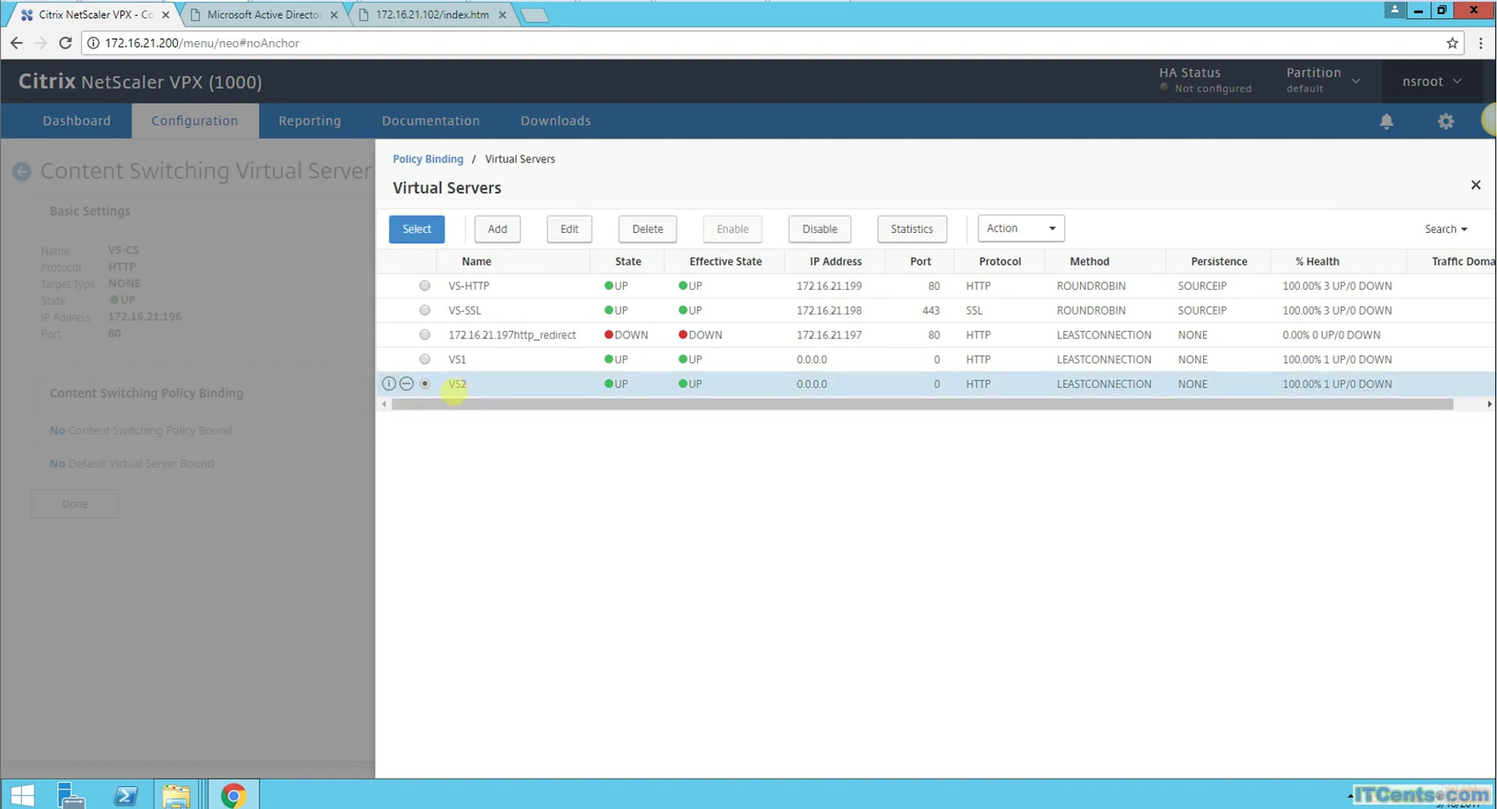
click(416, 229)
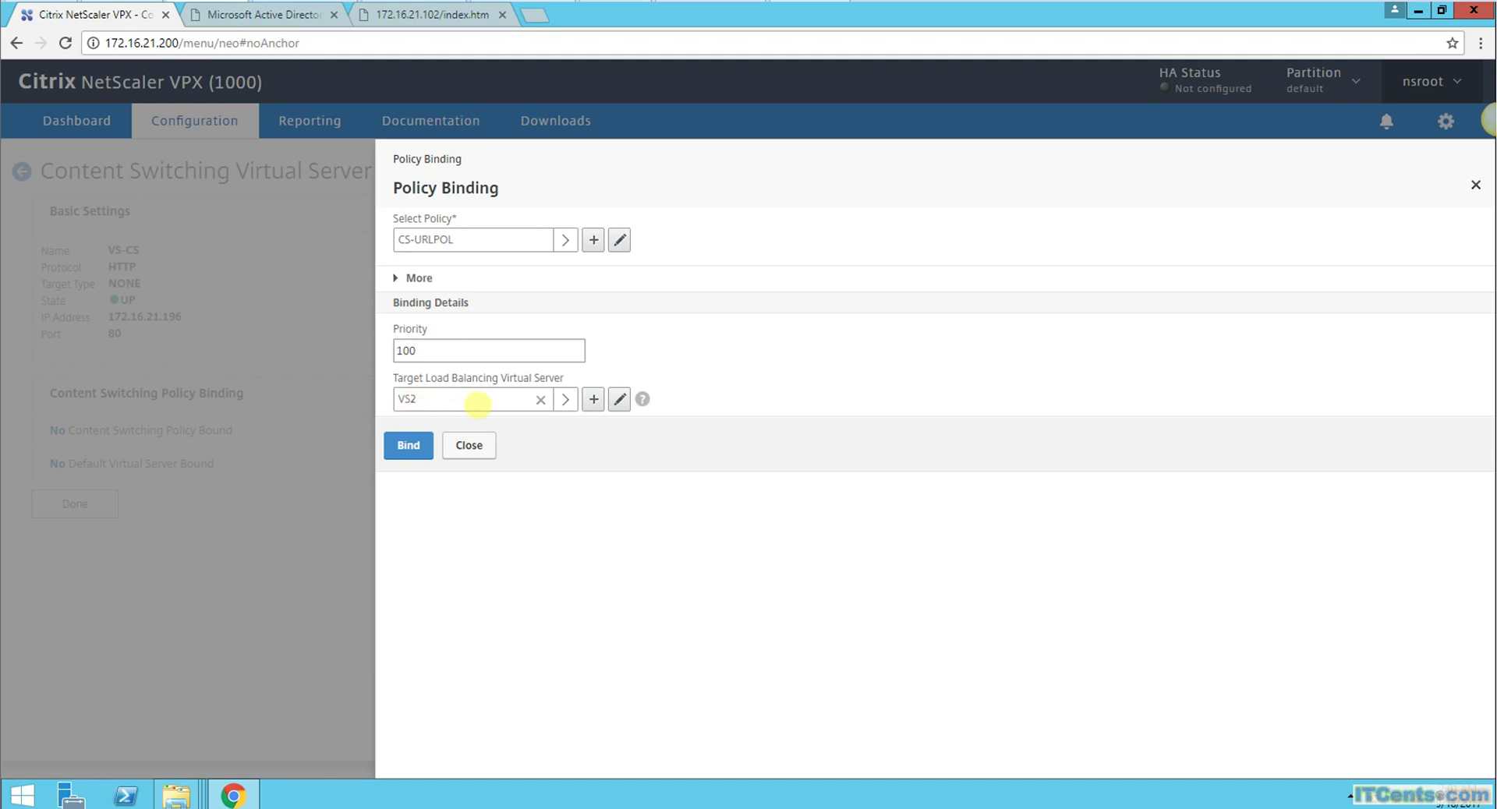
click(407, 448)
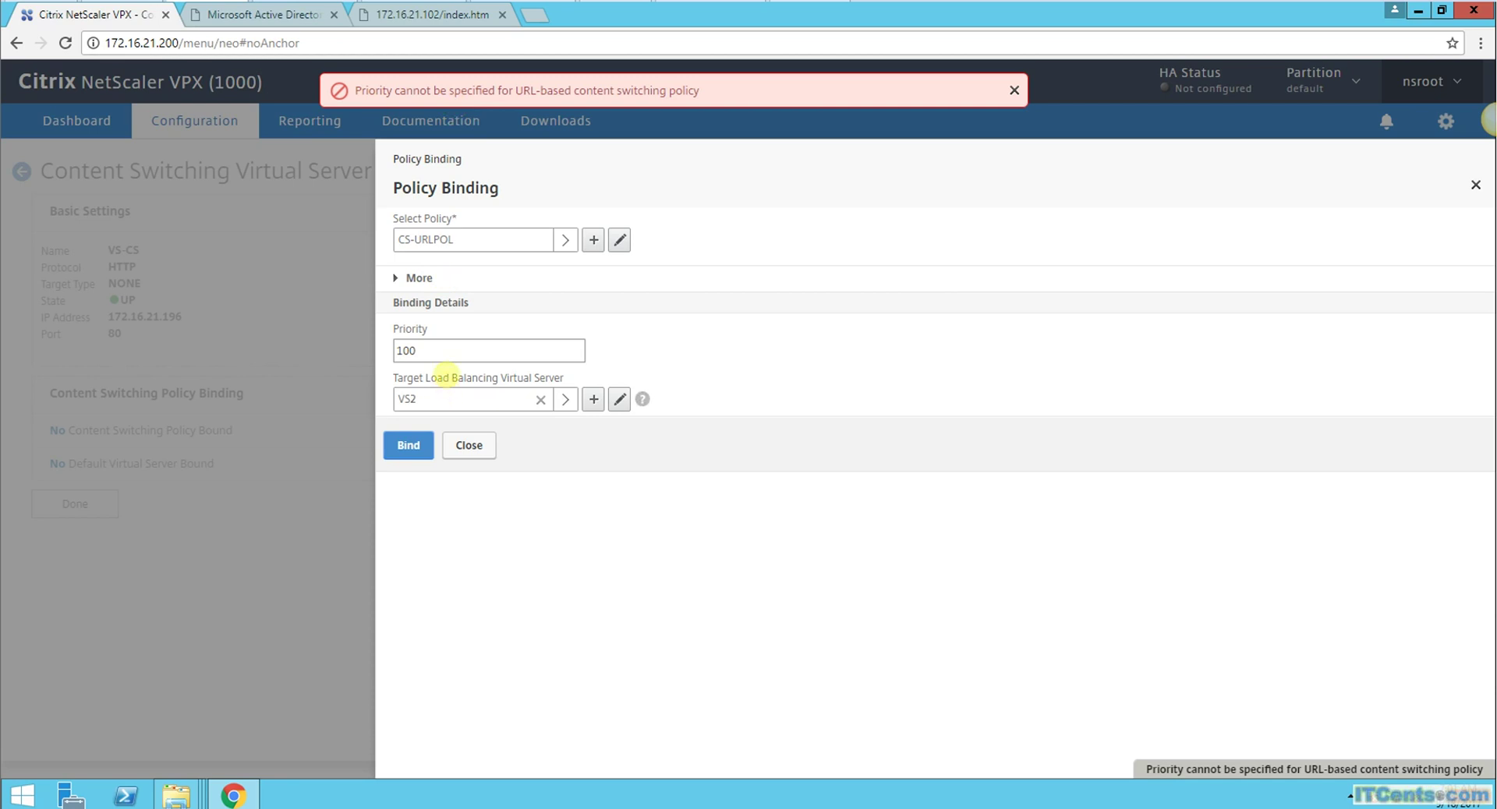
double_click(435, 350)
key(BackSpace)
click(408, 445)
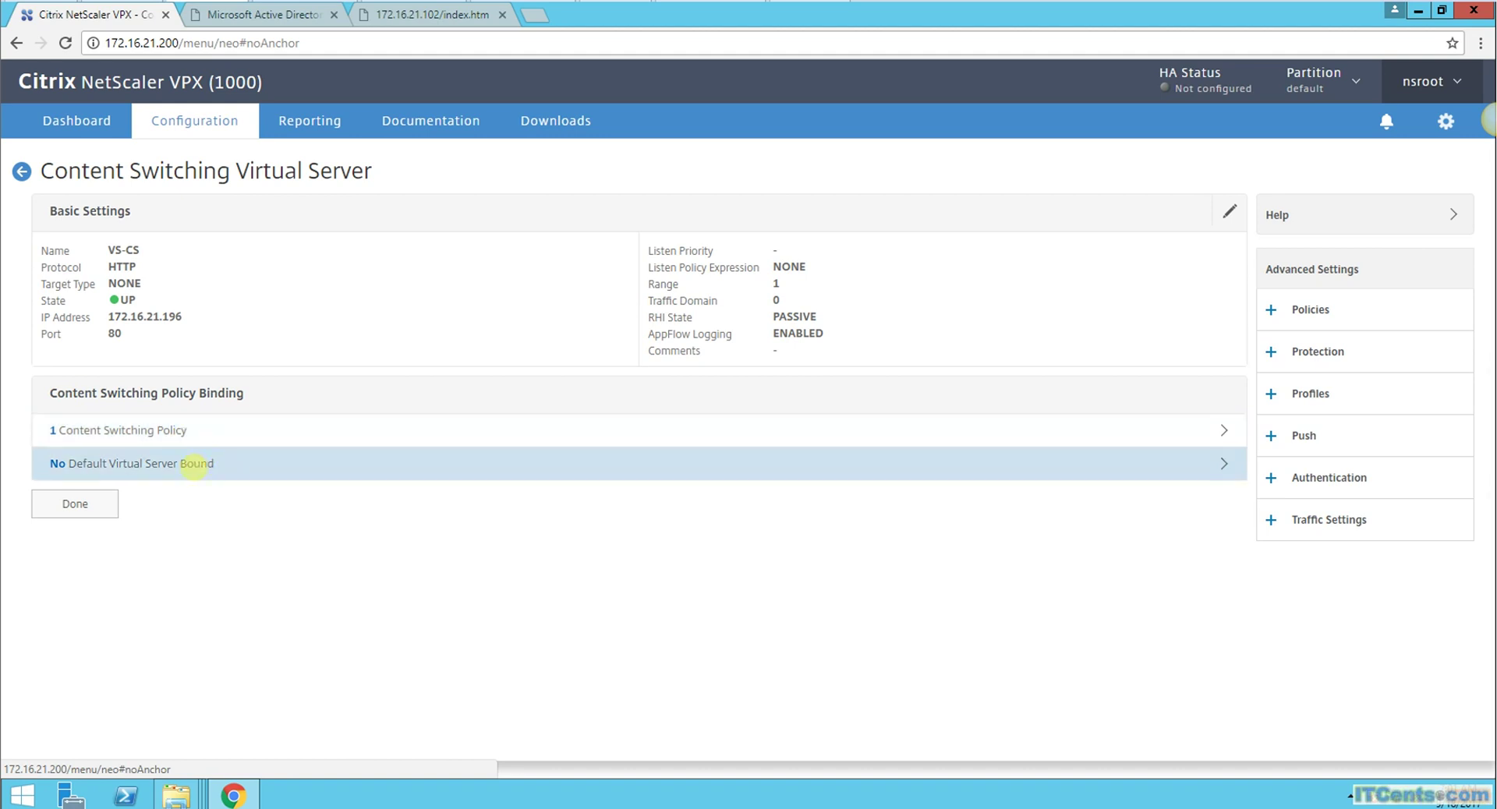
click(187, 466)
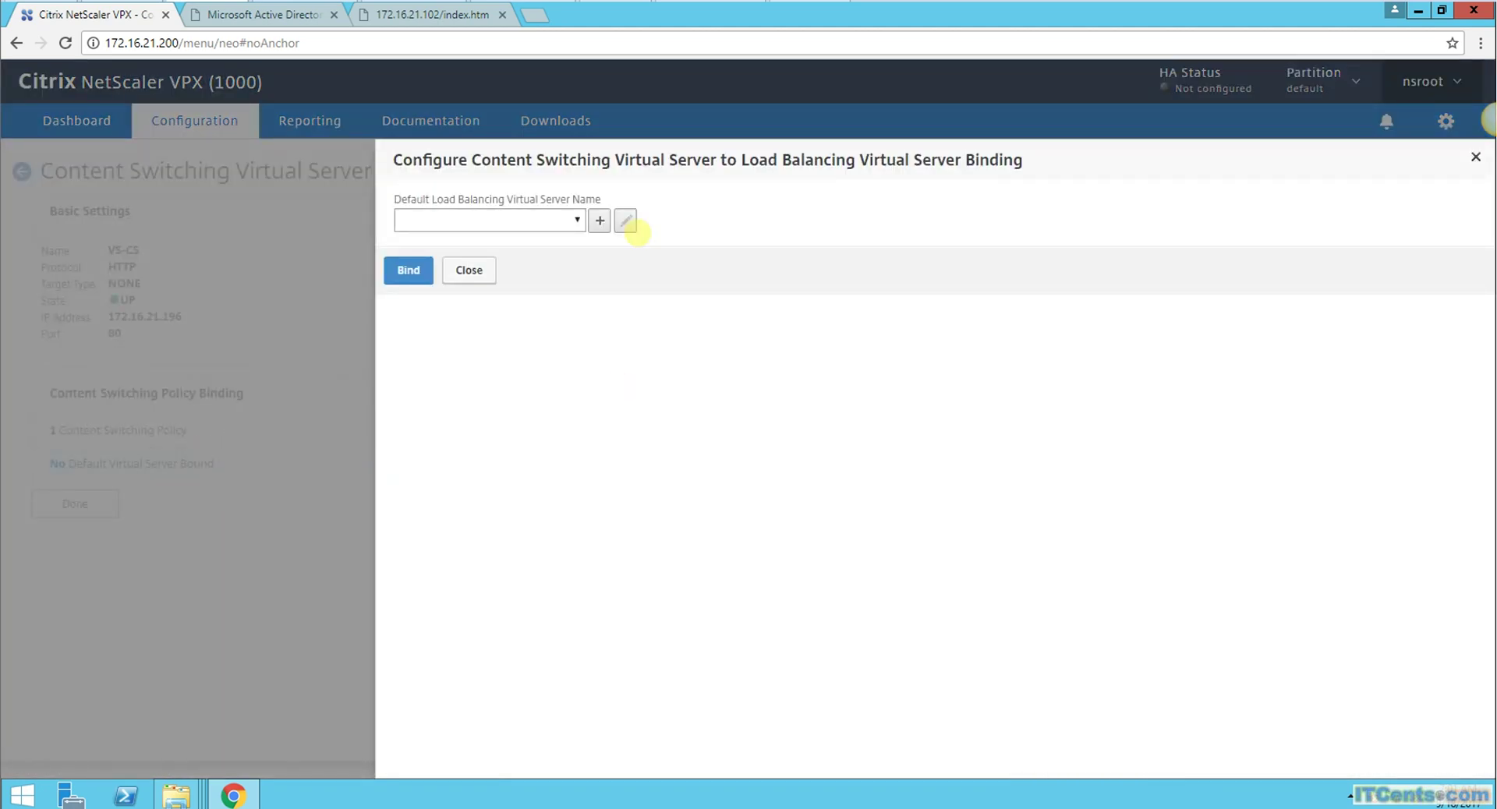
- Bind VS1 as the default load balancing virtual server for VS-CS and finish editing
click(574, 220)
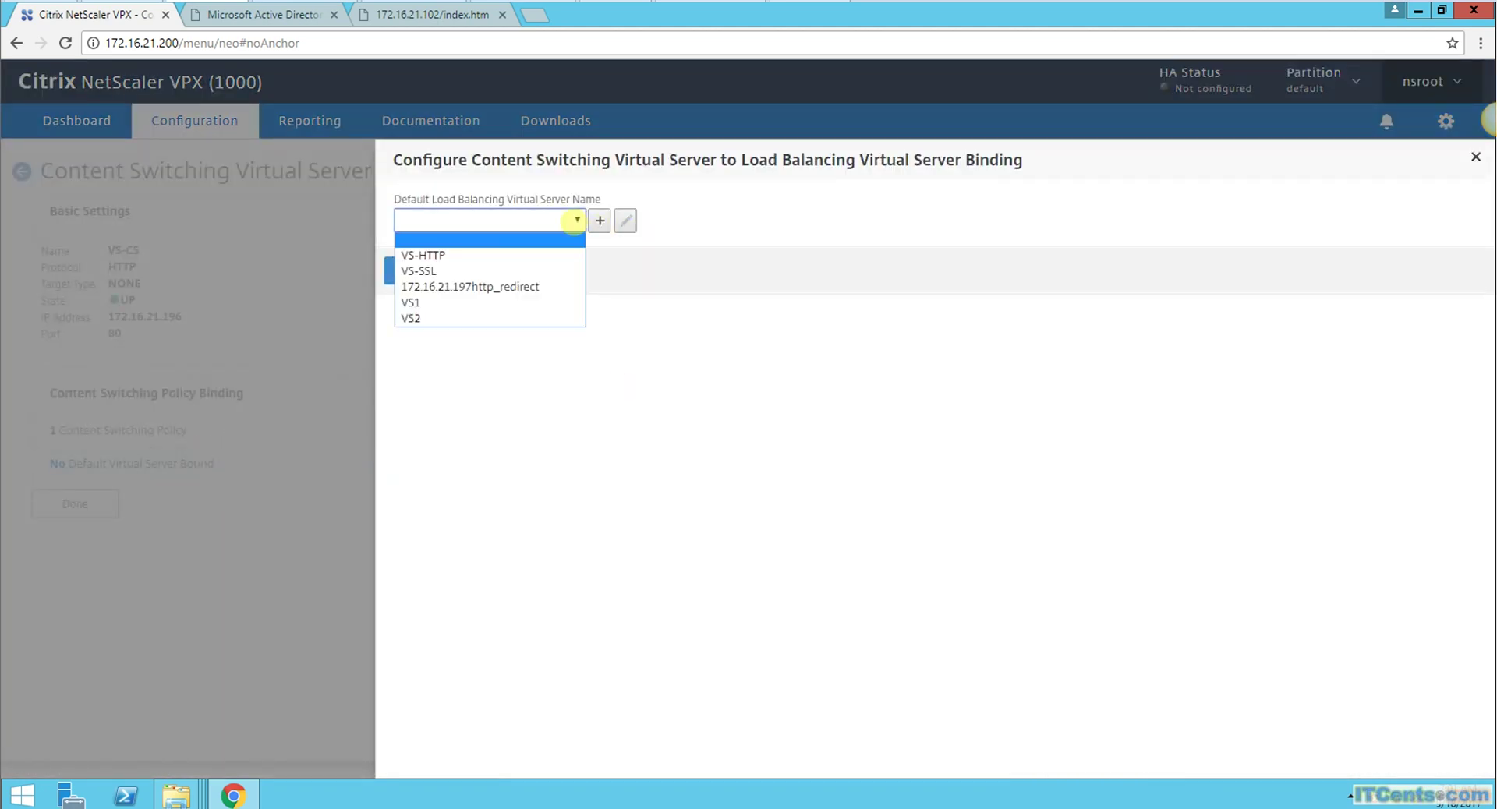
click(424, 302)
click(406, 290)
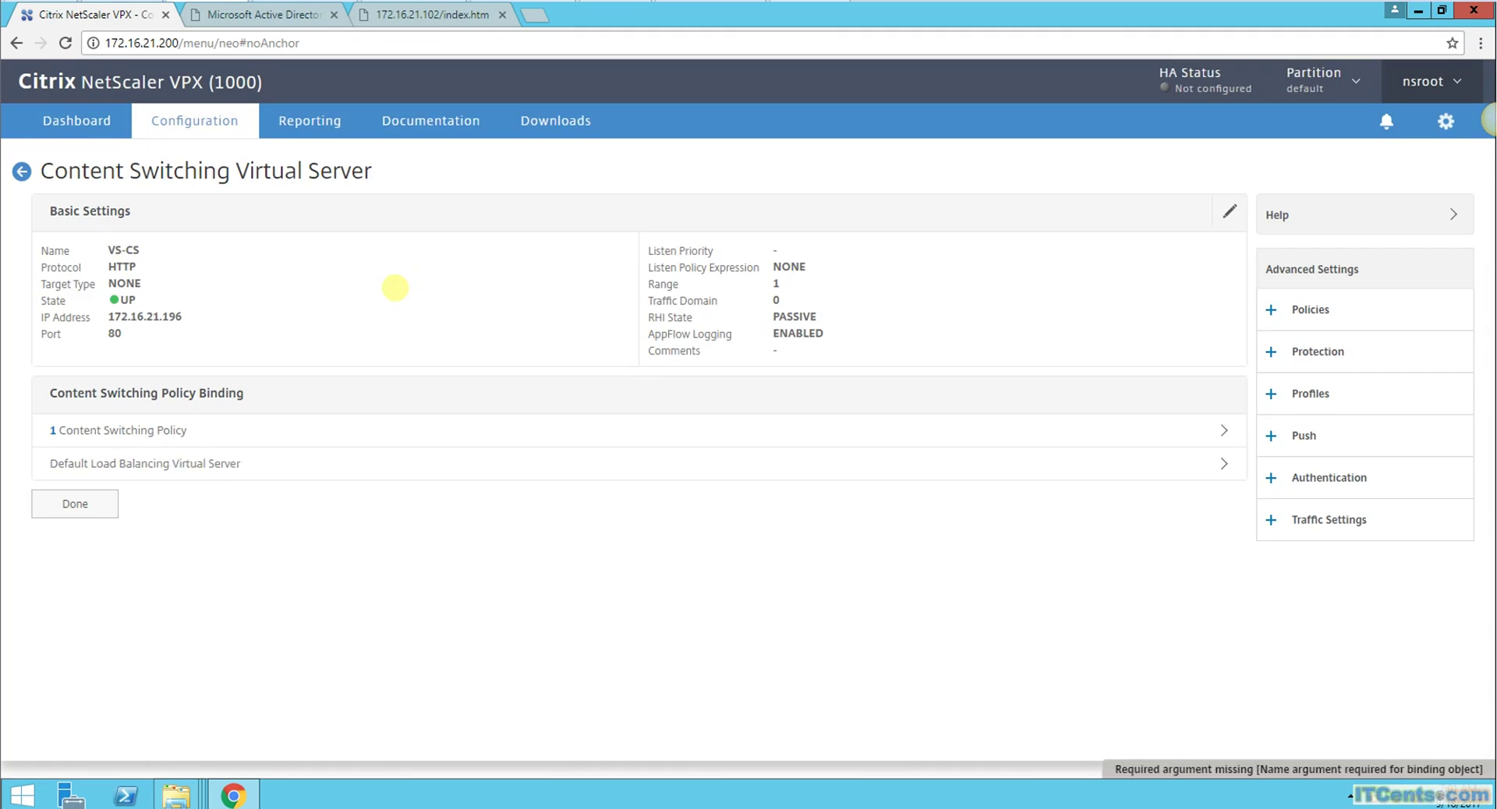
click(75, 504)
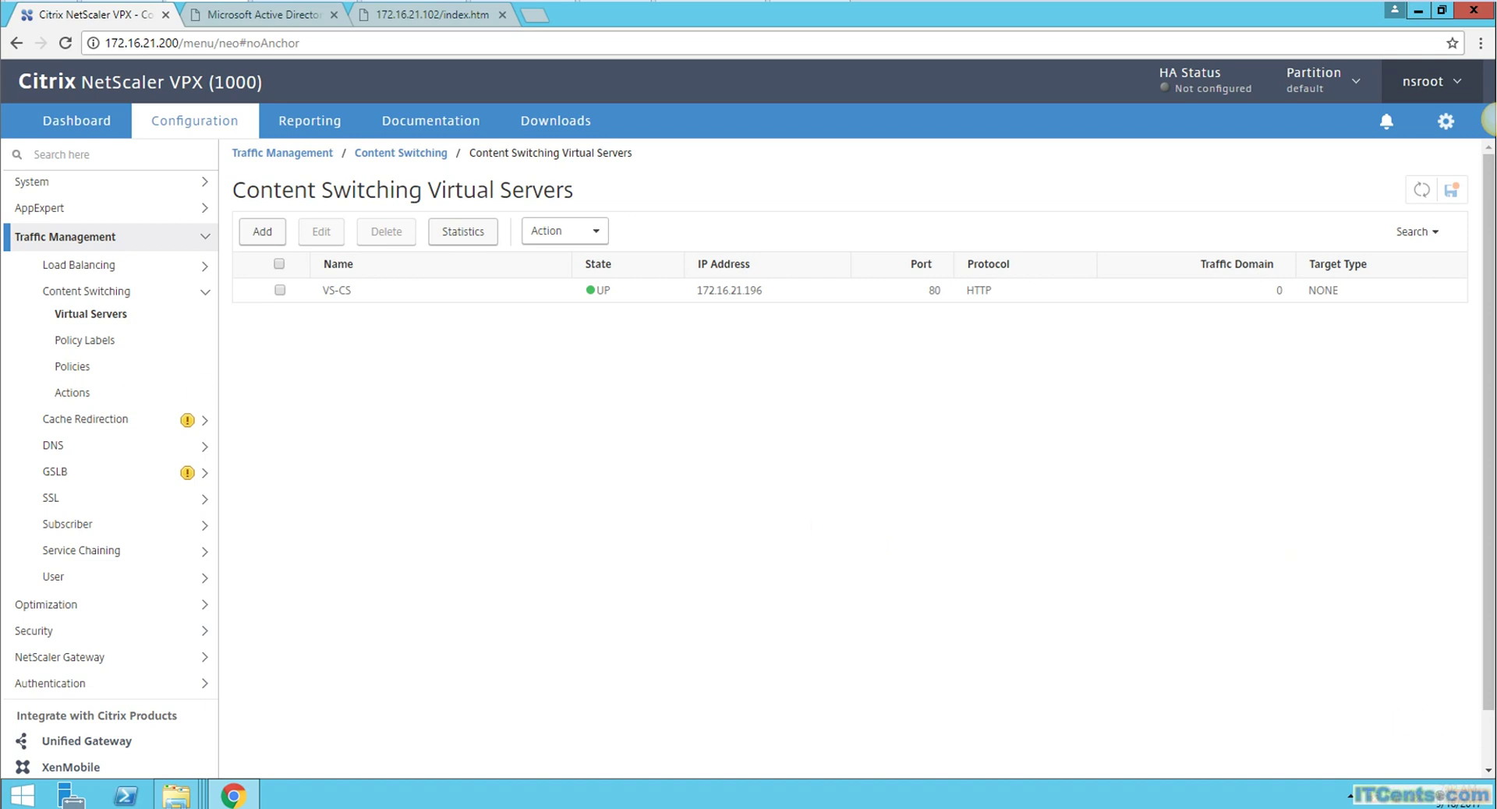
- Reopen VS-CS, review its bound policies, rebind VS1 as default, and return to the list
click(135, 321)
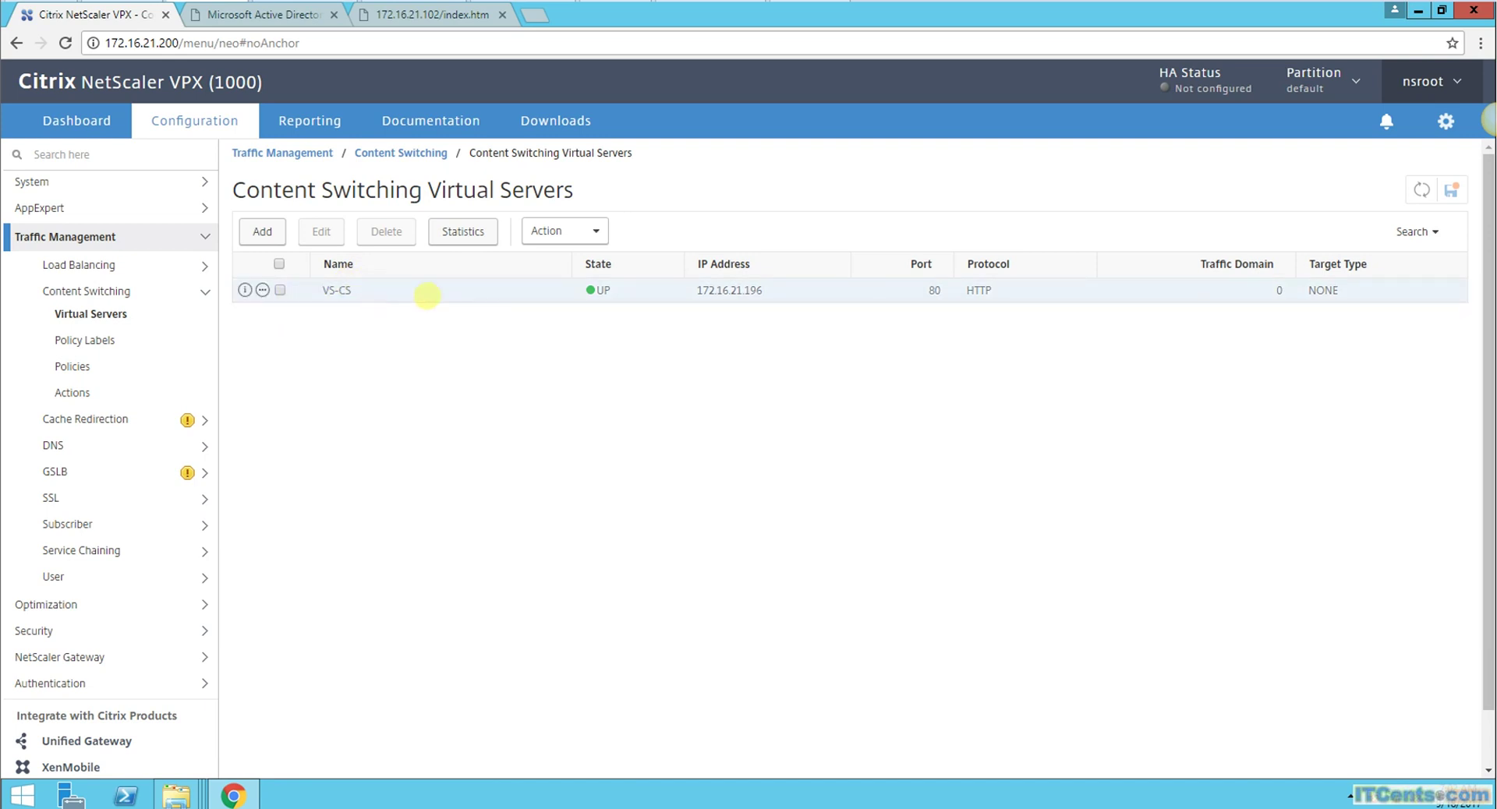
double_click(415, 294)
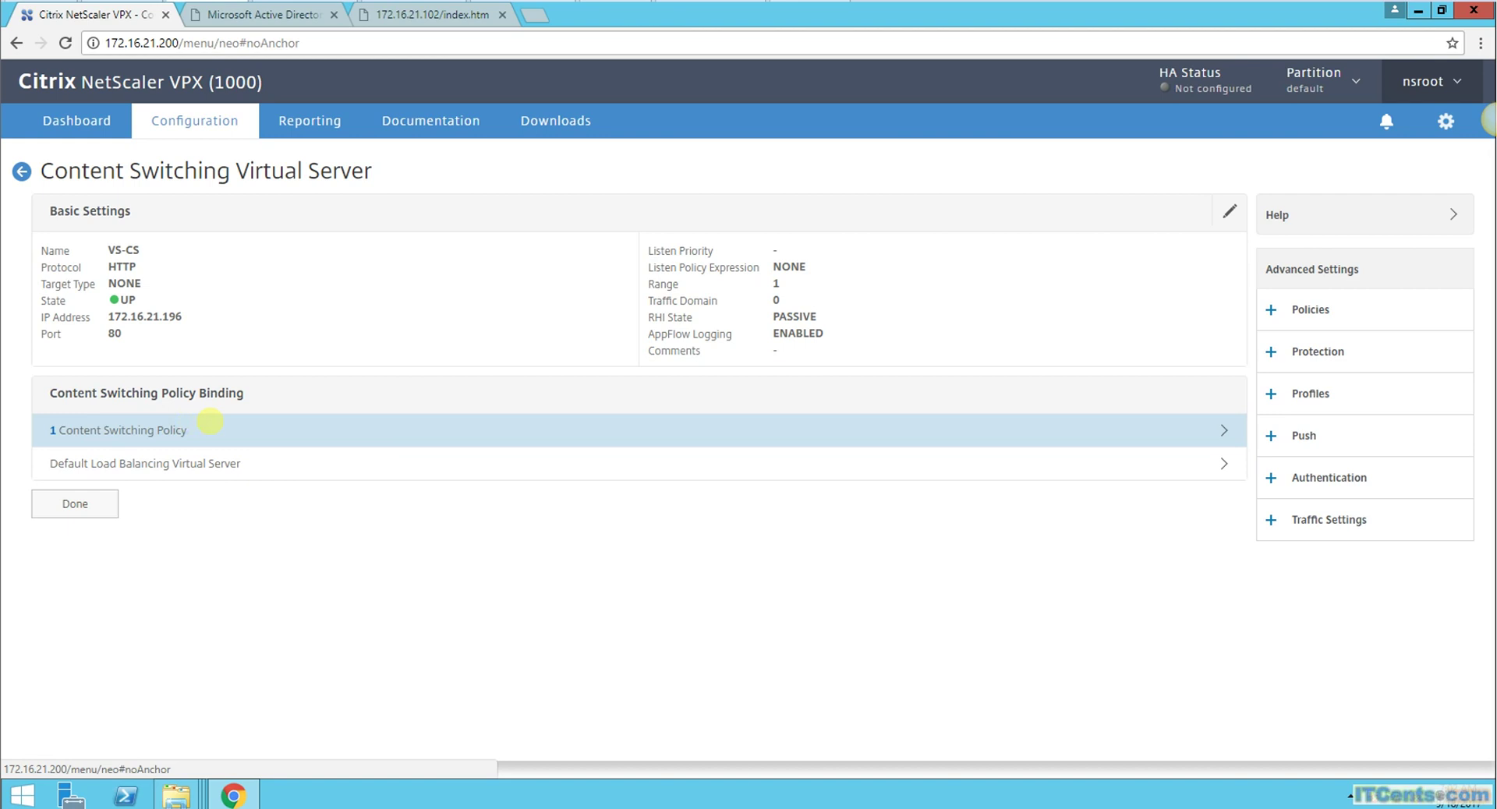
click(139, 430)
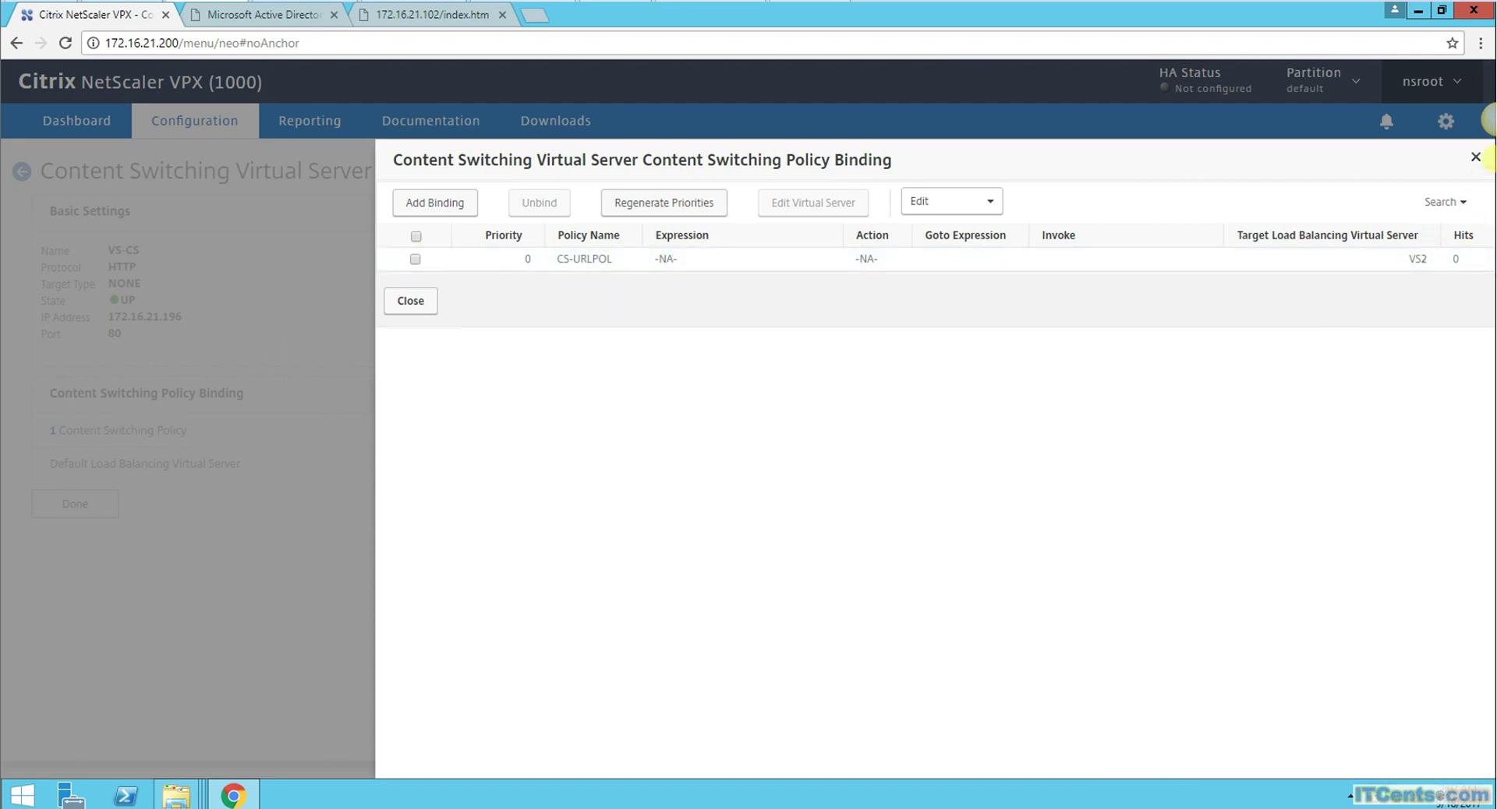
click(1475, 156)
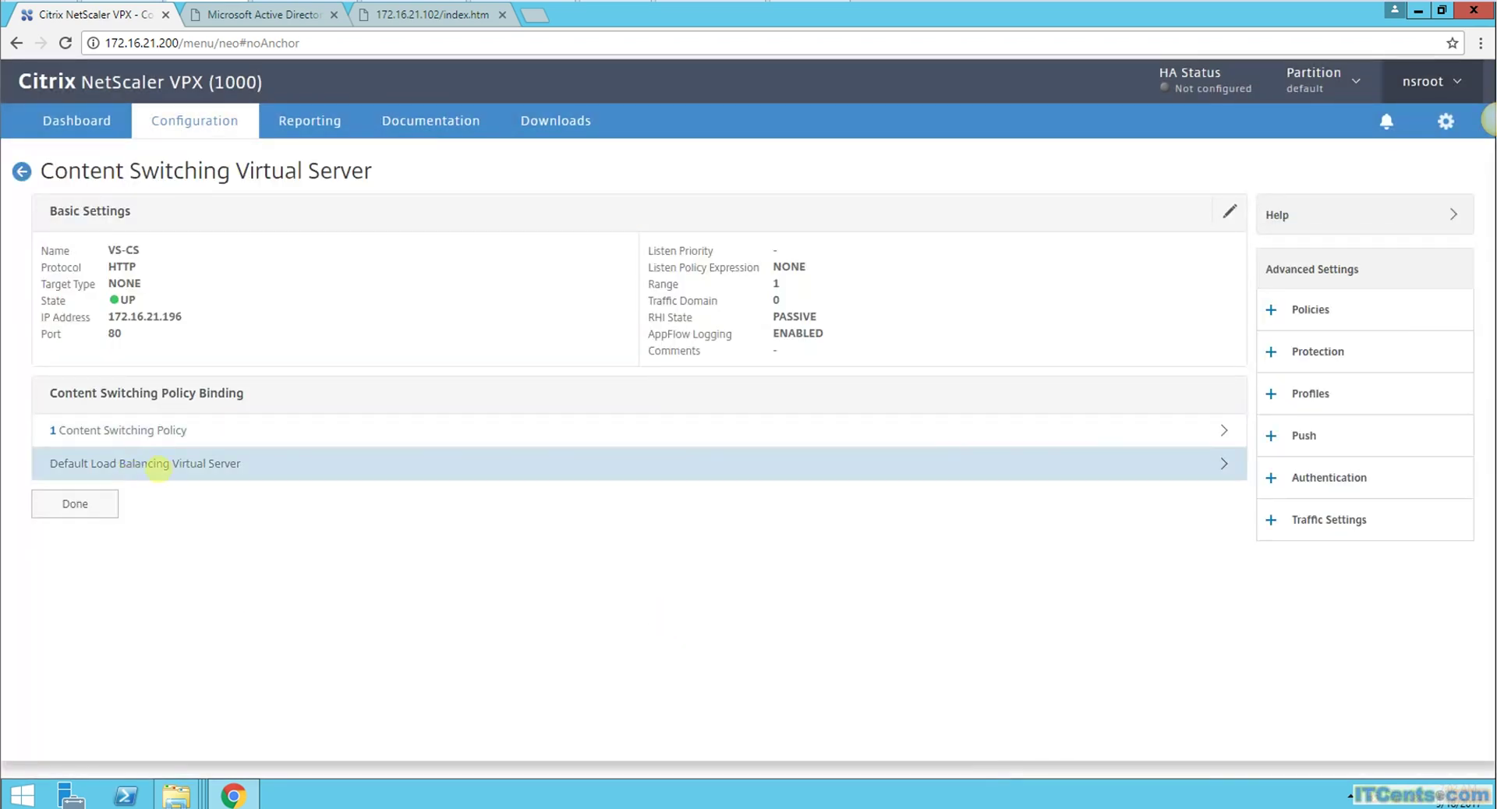
click(205, 467)
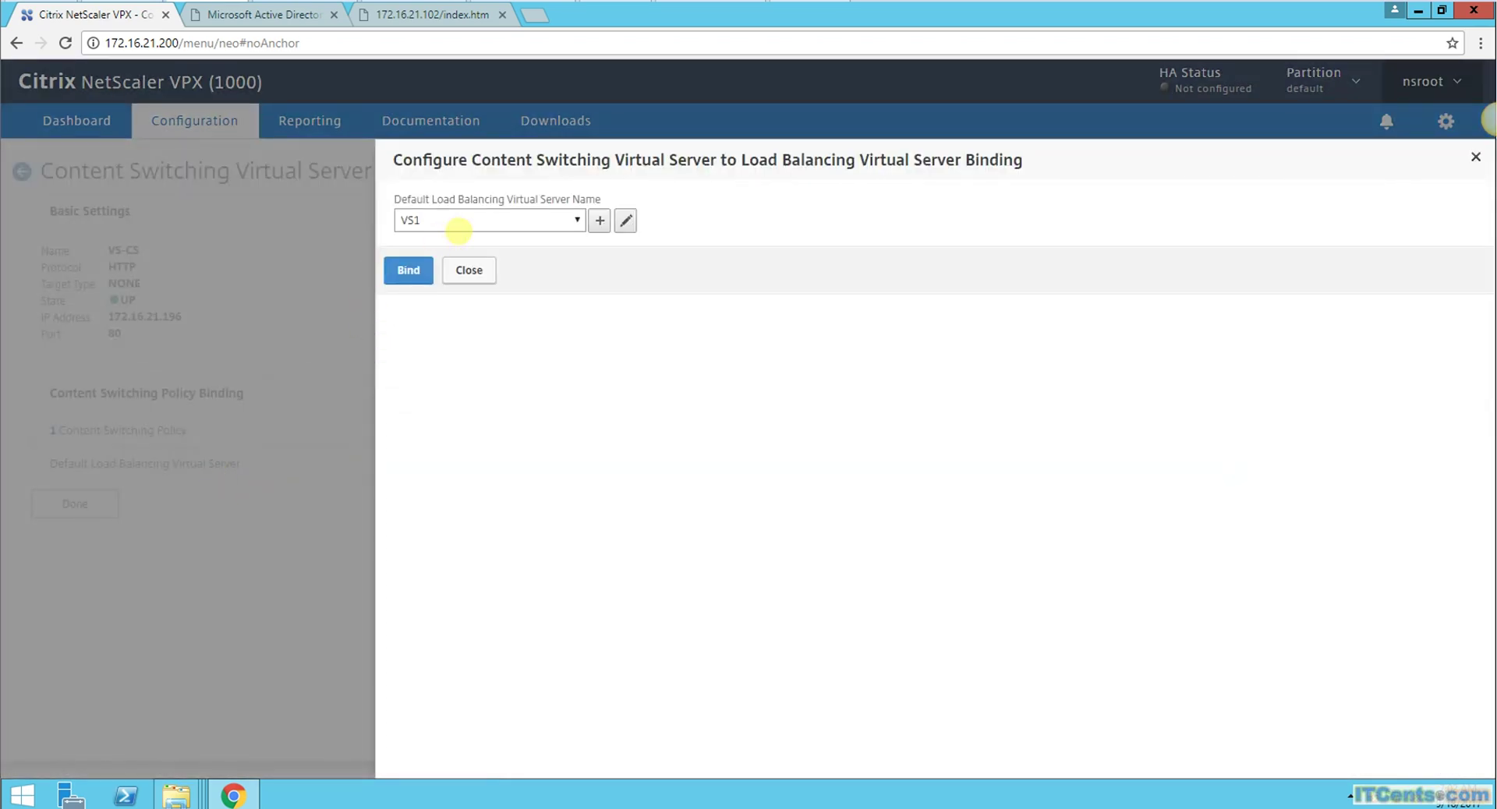
click(408, 270)
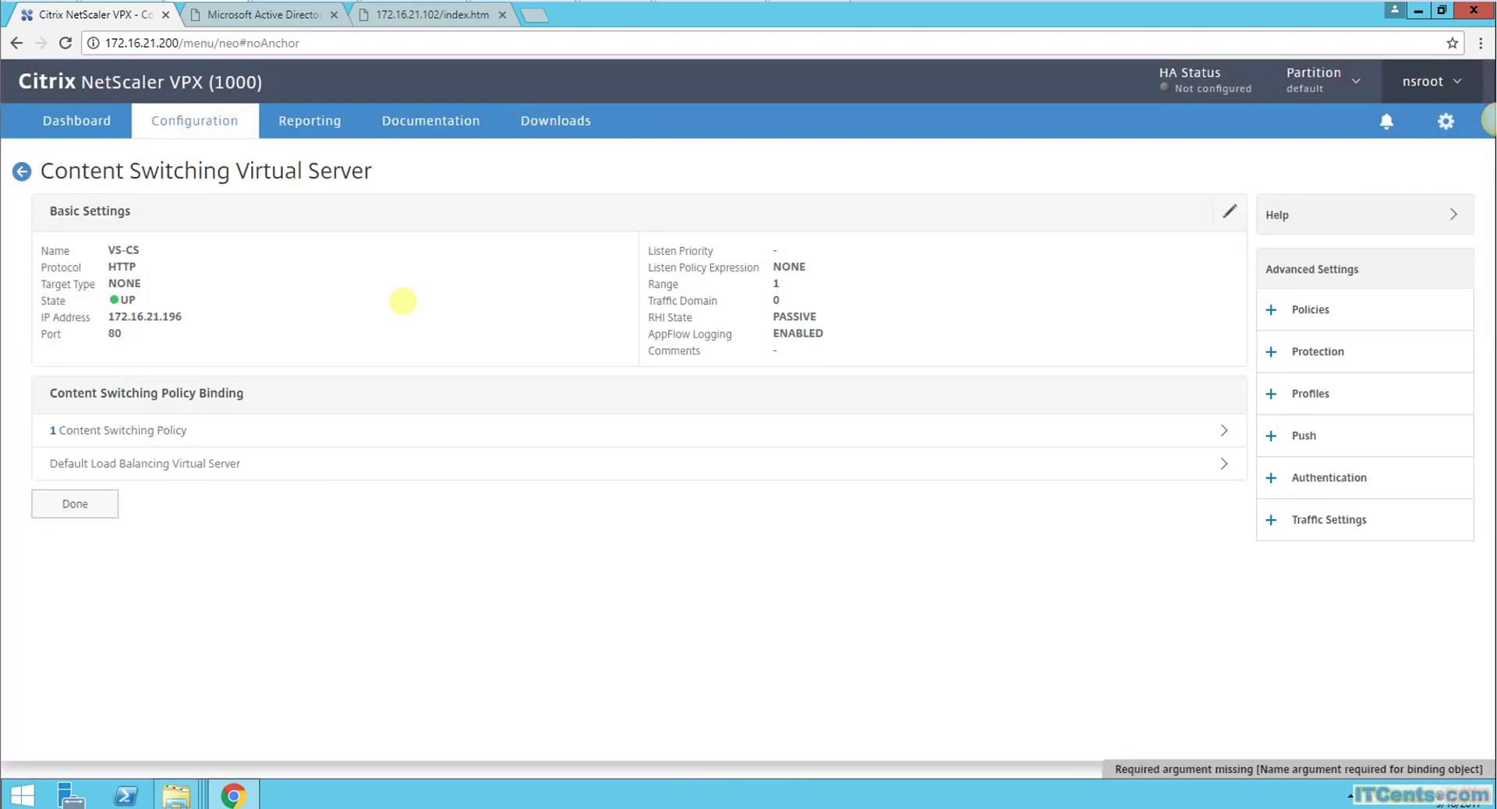
click(74, 504)
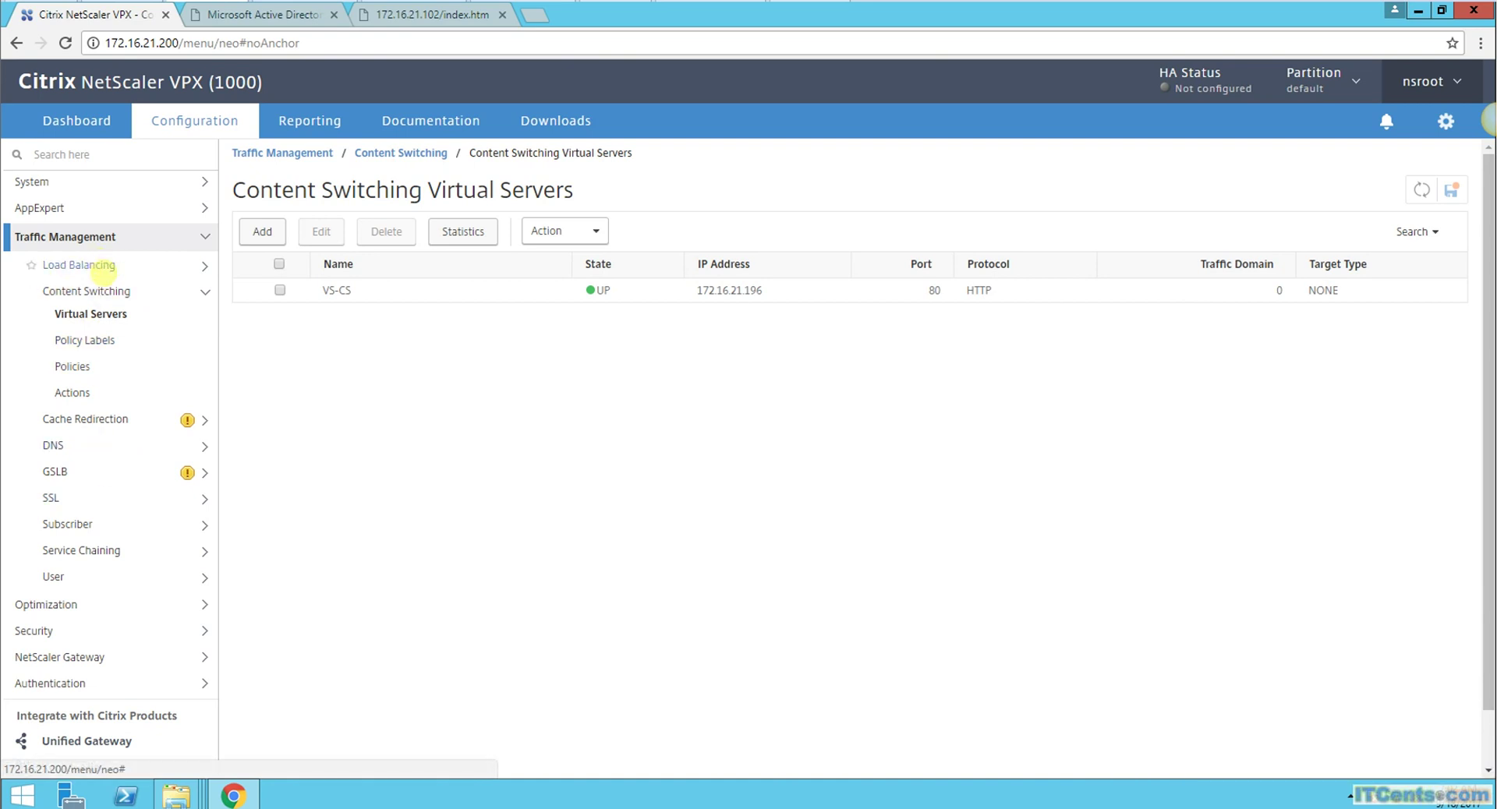
- View the content switching policies, then load cstest.itcents.com in Internet Explorer
click(73, 364)
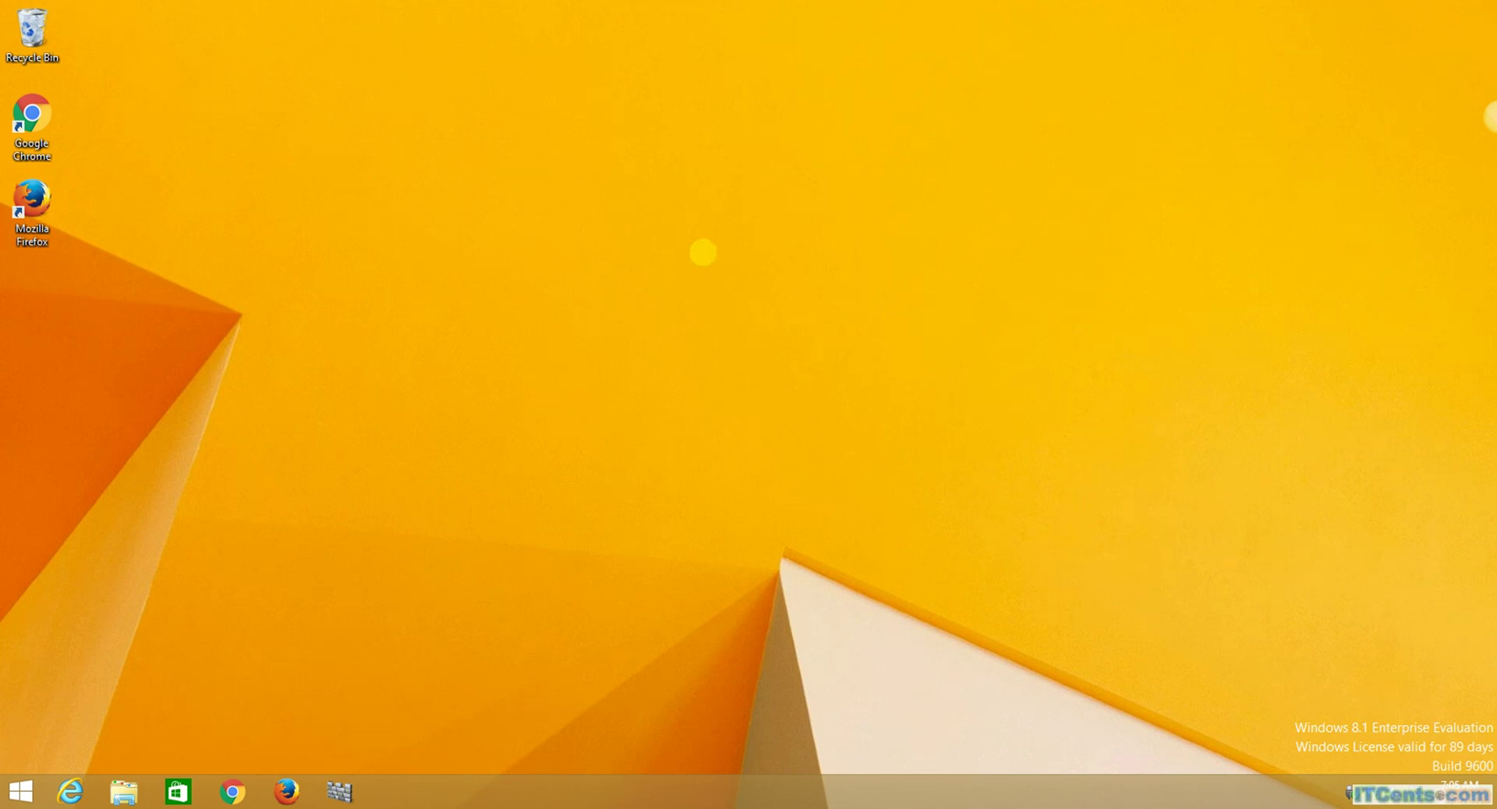
click(69, 792)
click(288, 32)
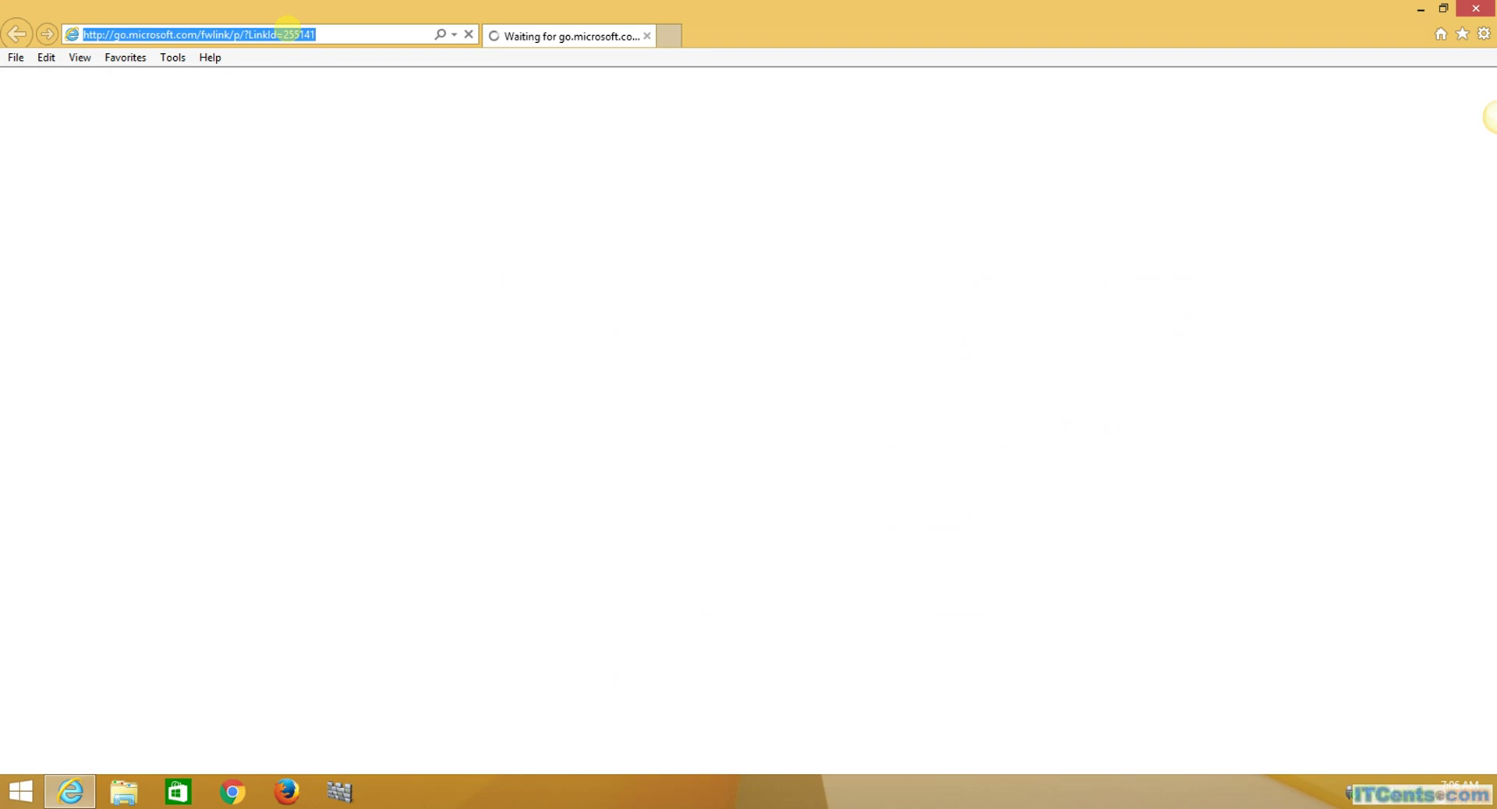
text(cstest)
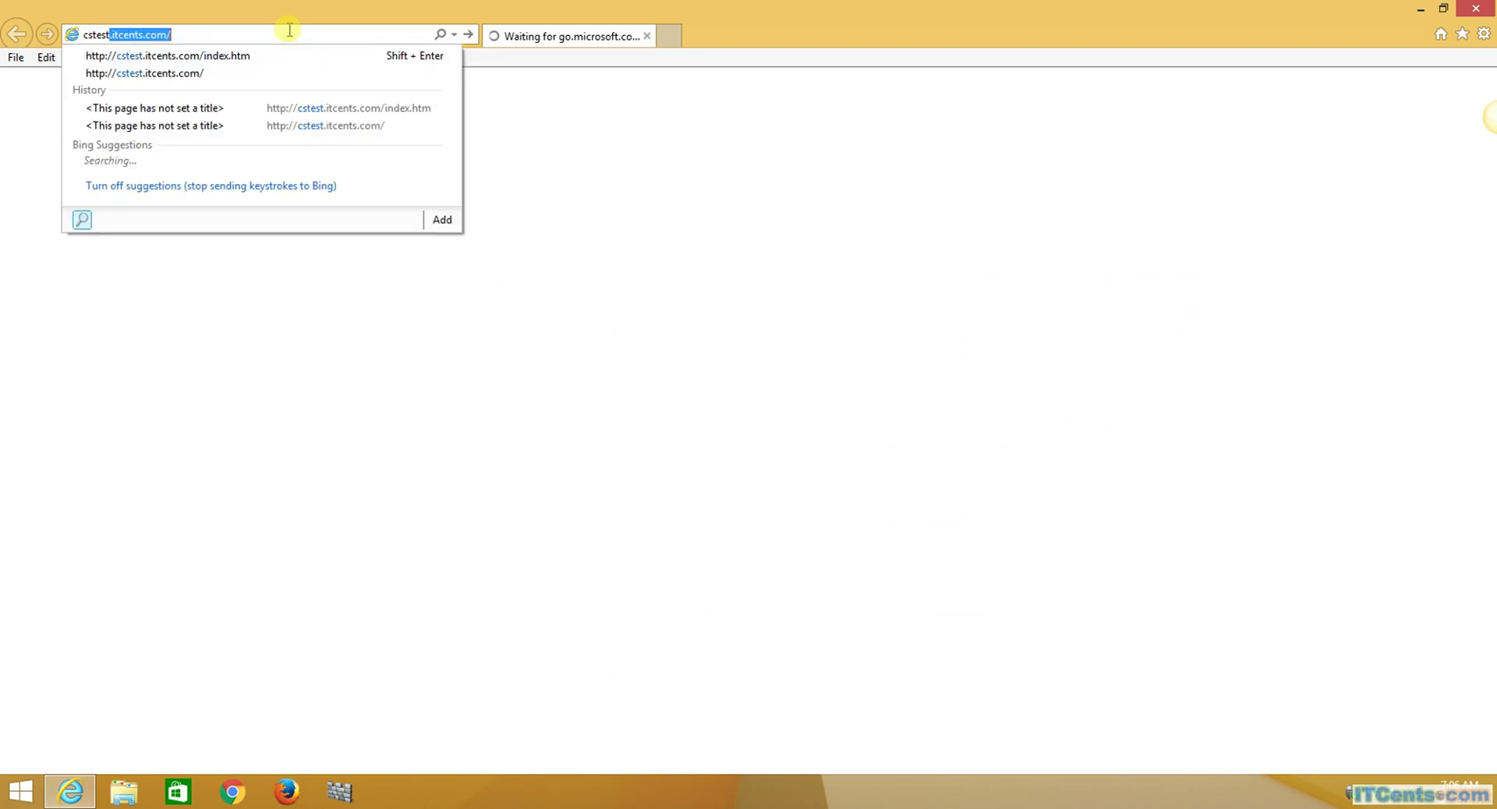
text(.itcents.com)
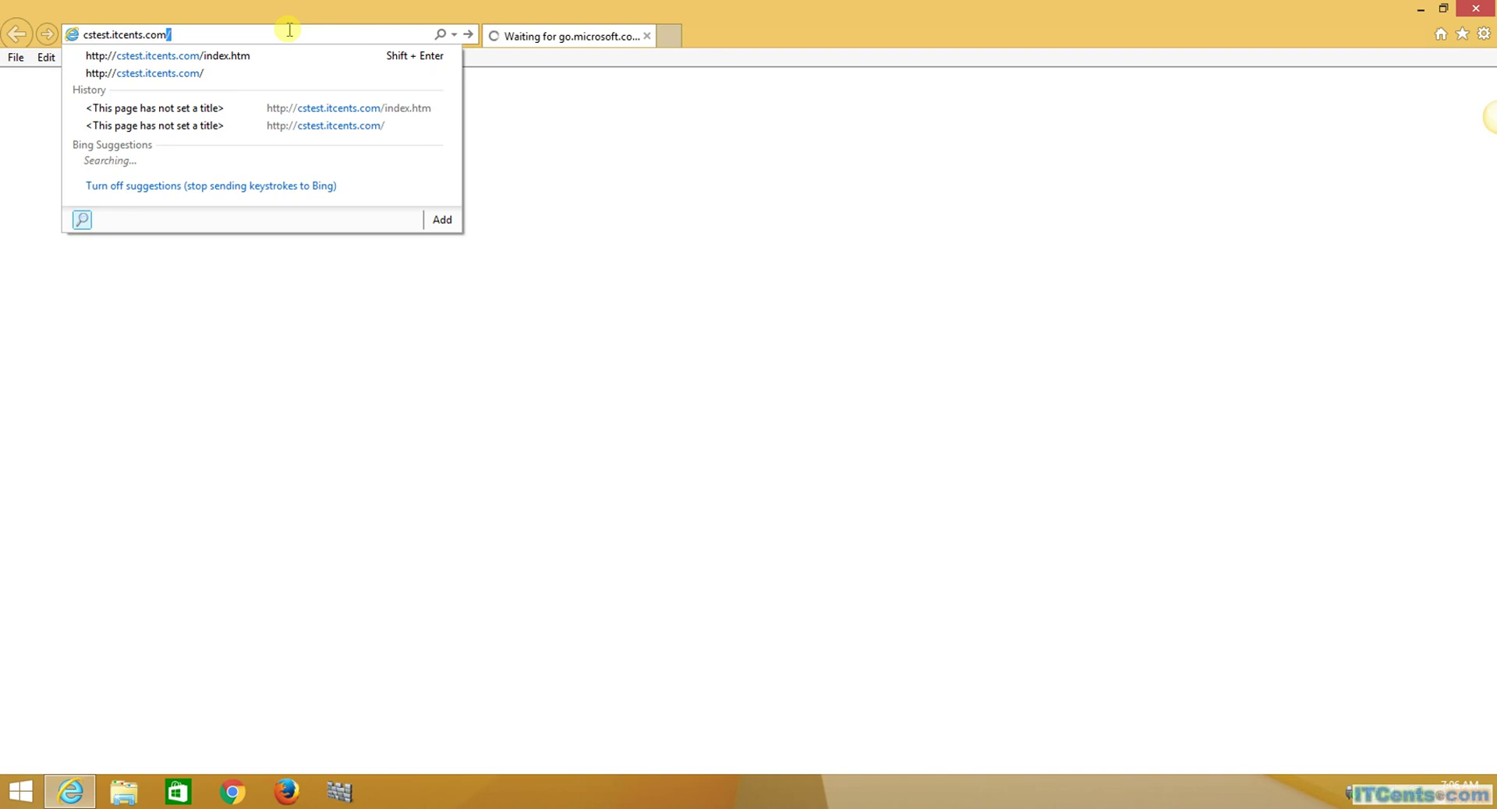
key(Return)
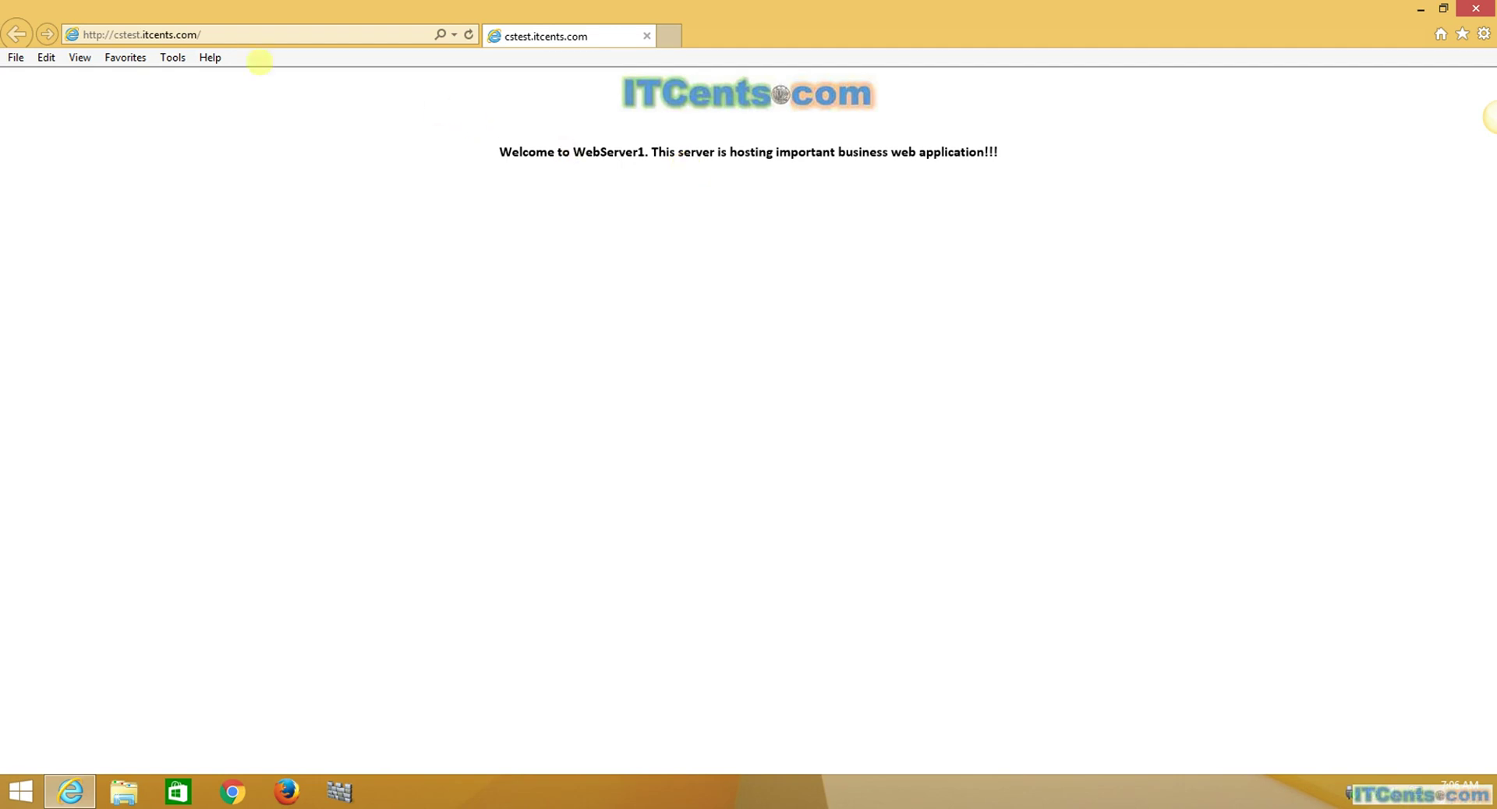
- Load cstest.itcents.com/index.htm to check it is served by WebServer2
click(227, 34)
click(227, 34)
text(inde)
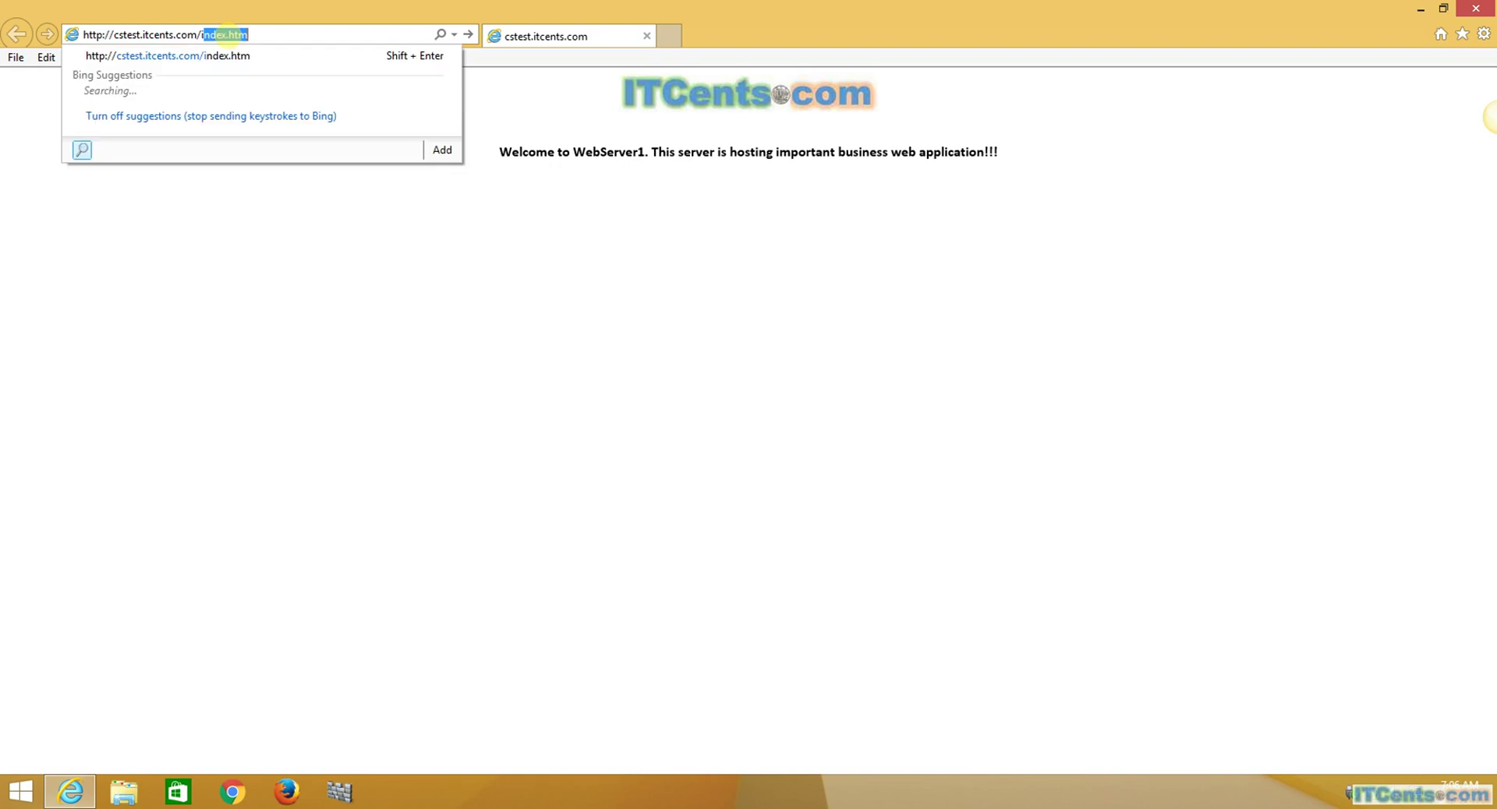
text(x.htm)
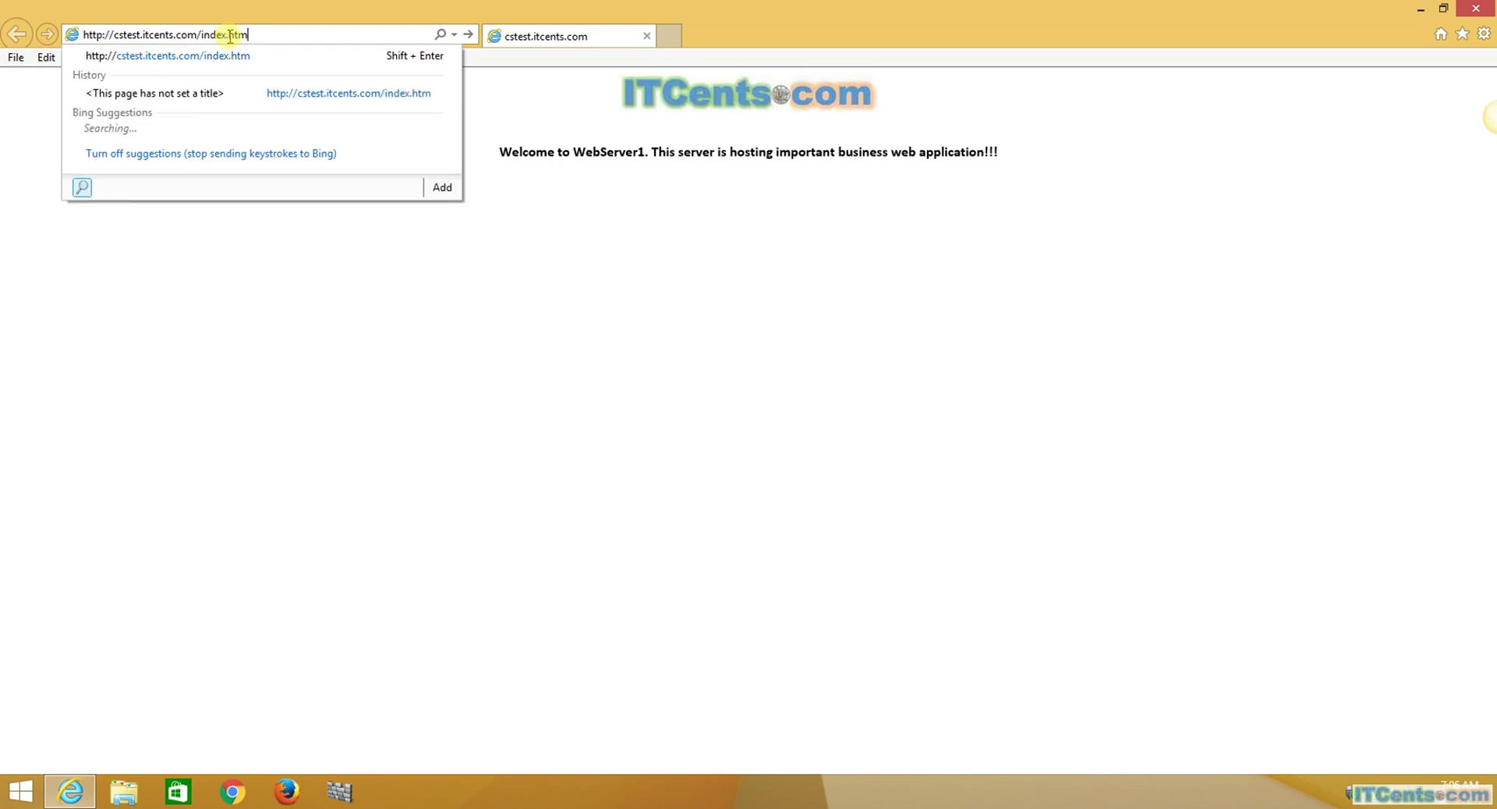
key(Return)
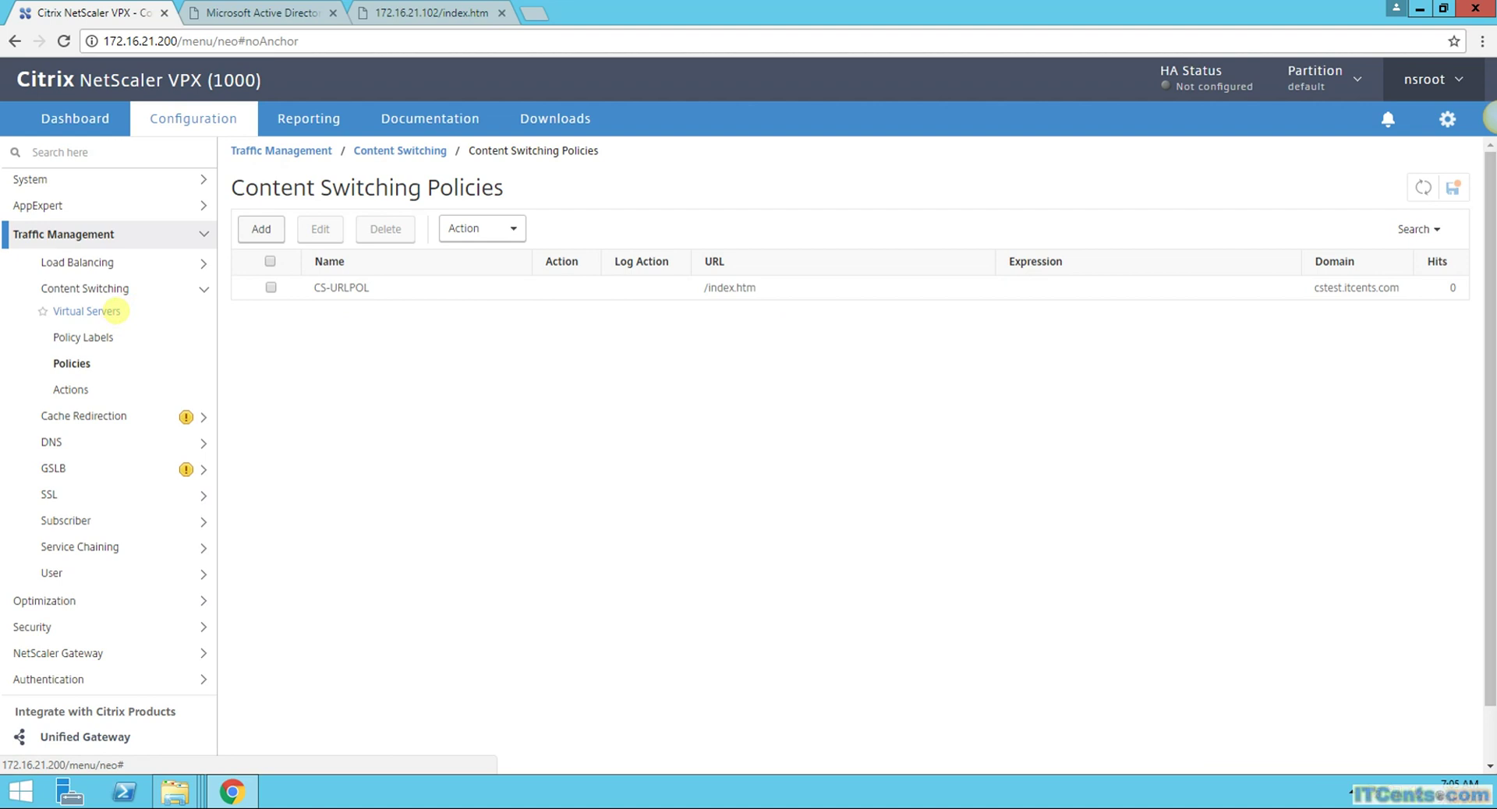
- Check VS-CS's bindings: CS-URLPOL targets VS2 with 2 hits, and VS1 is the default server
click(115, 310)
double_click(392, 294)
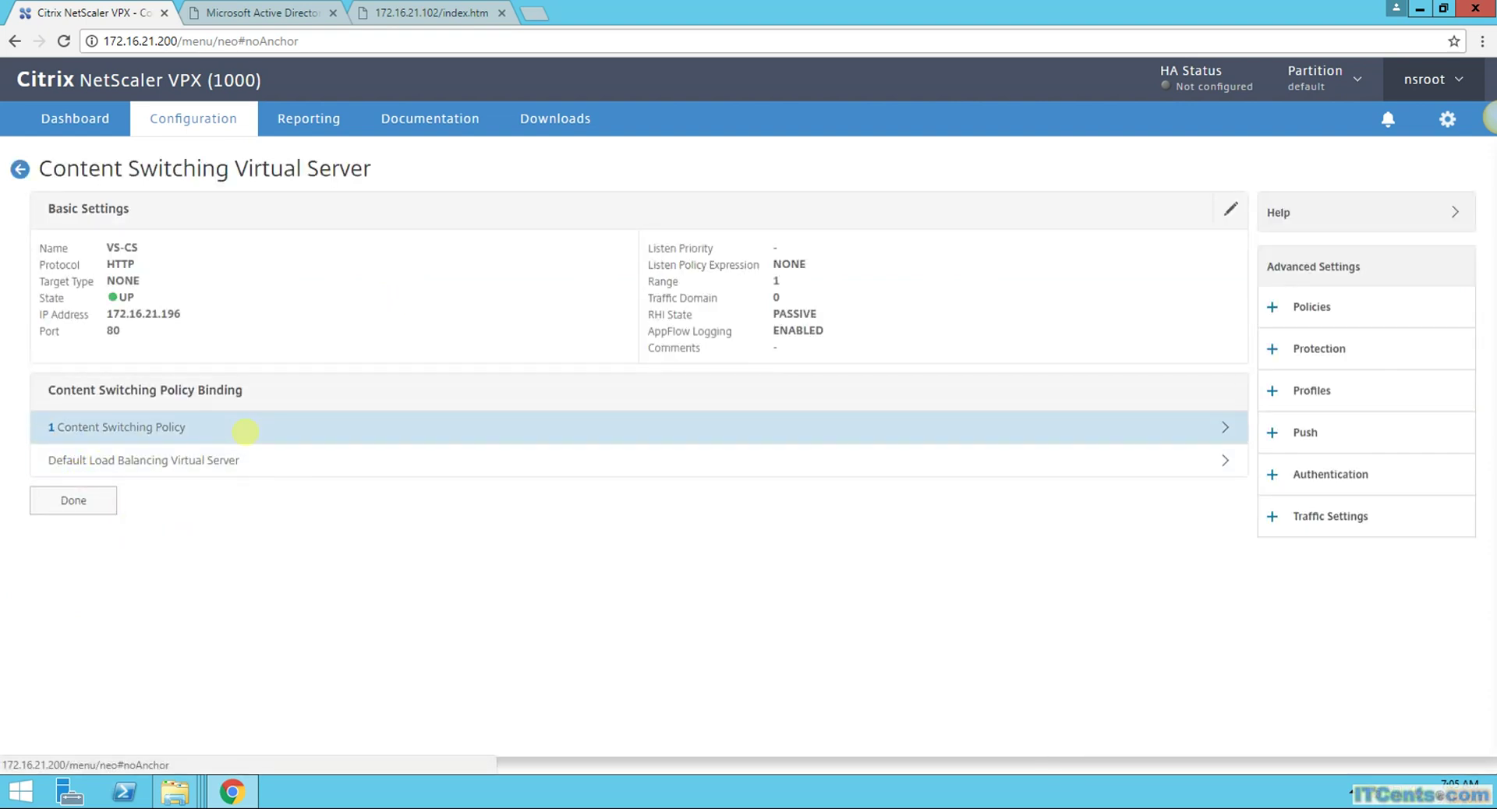
click(246, 430)
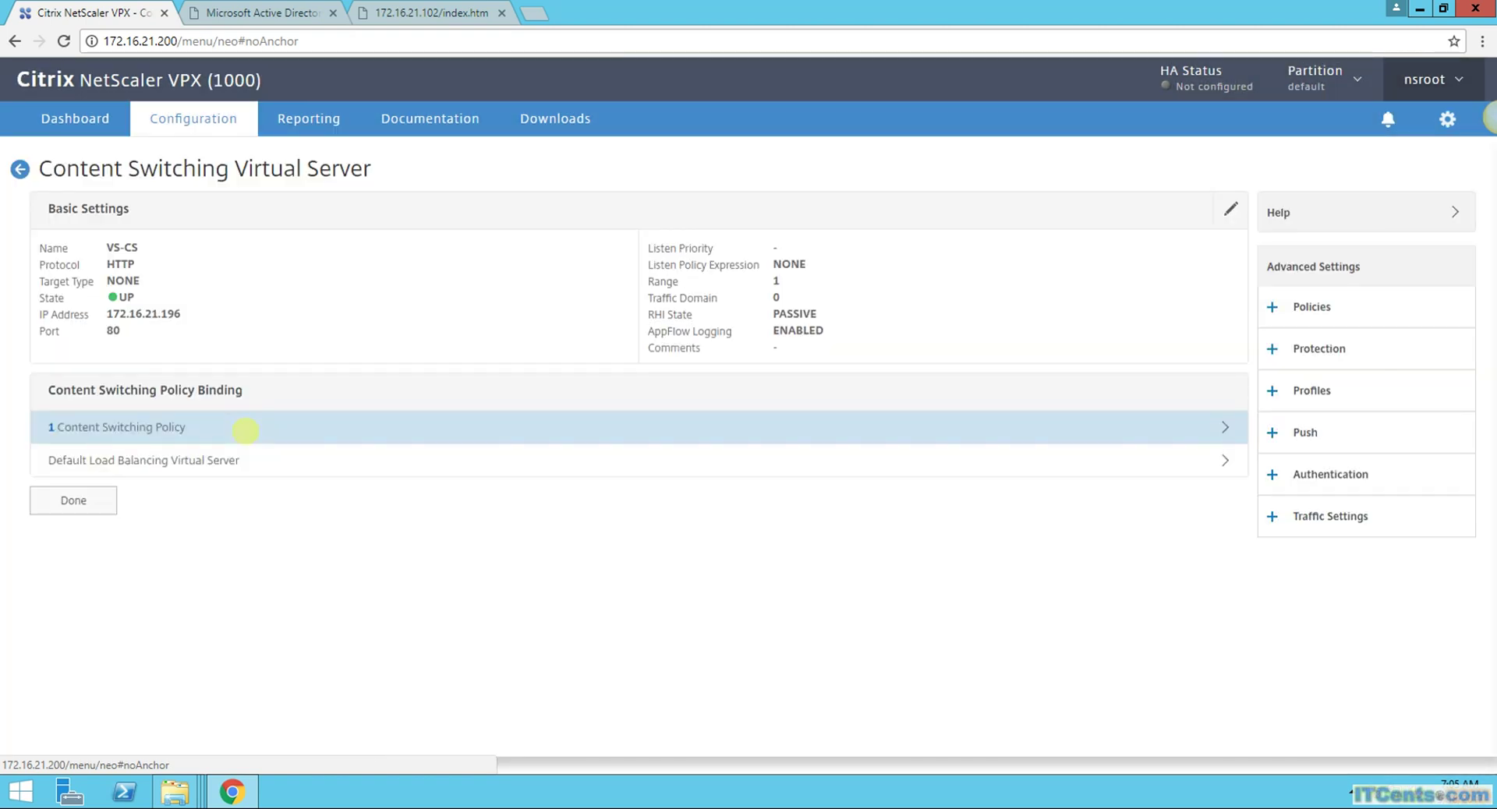
click(246, 429)
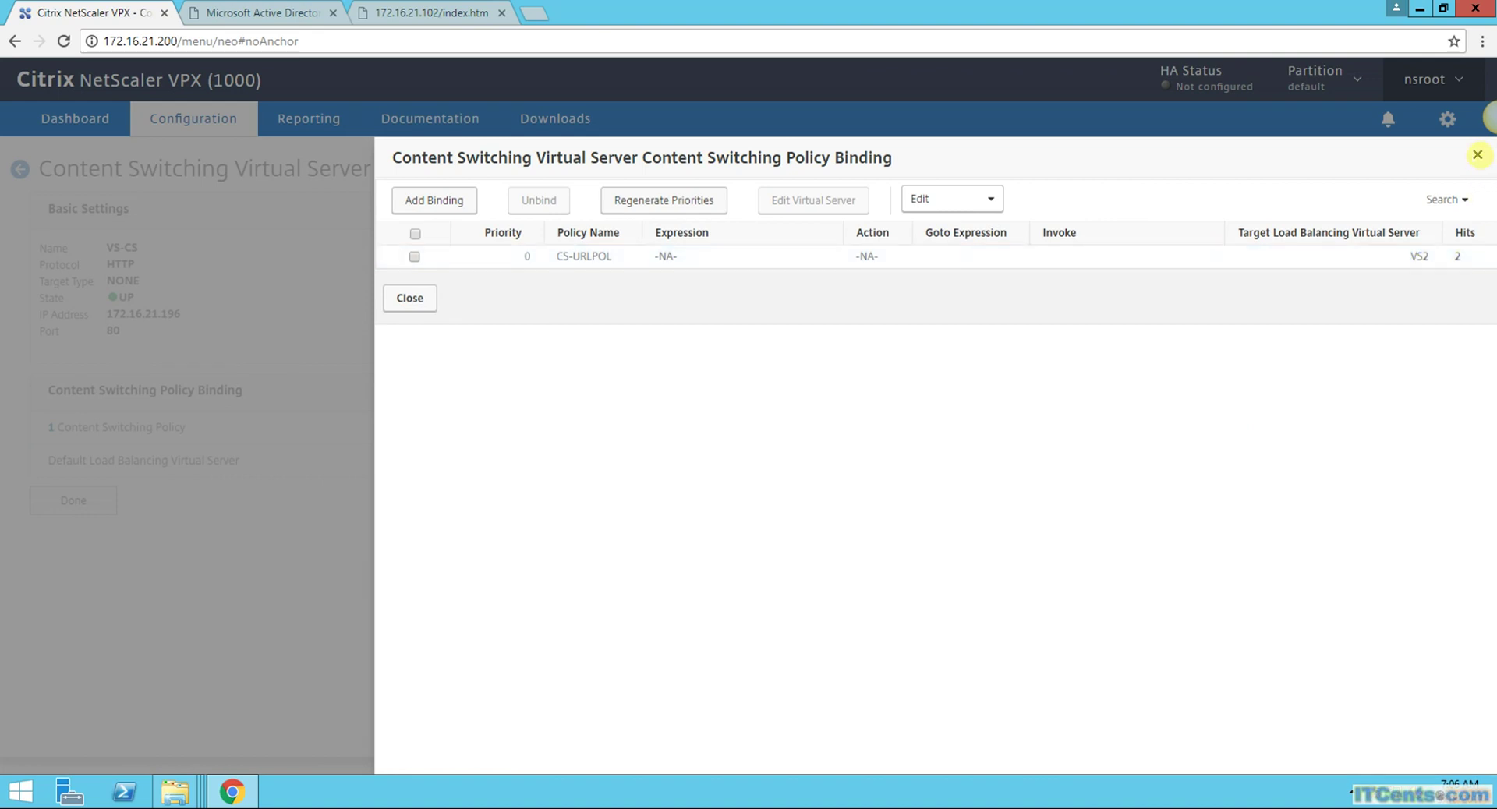
click(1477, 155)
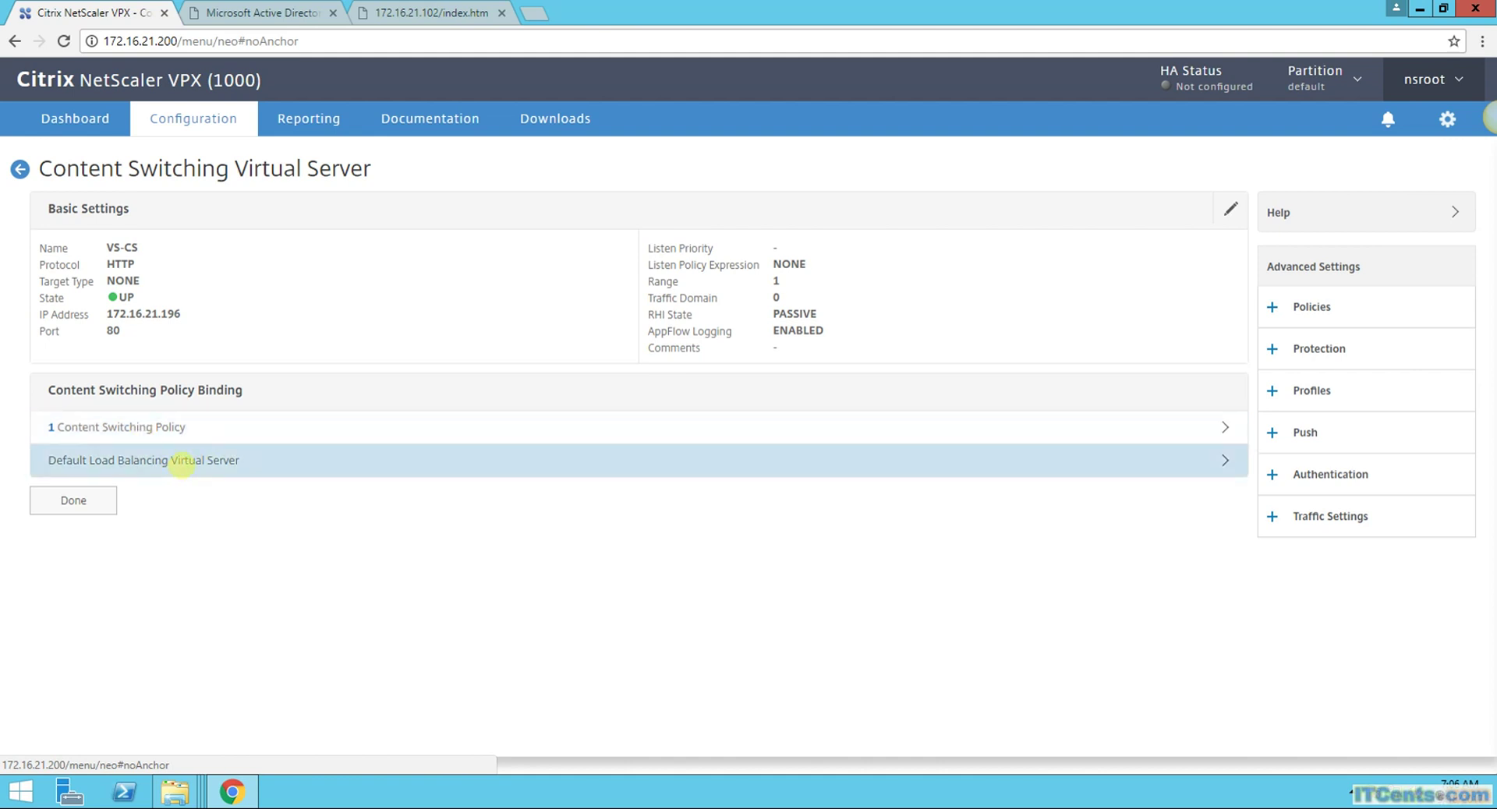
click(184, 461)
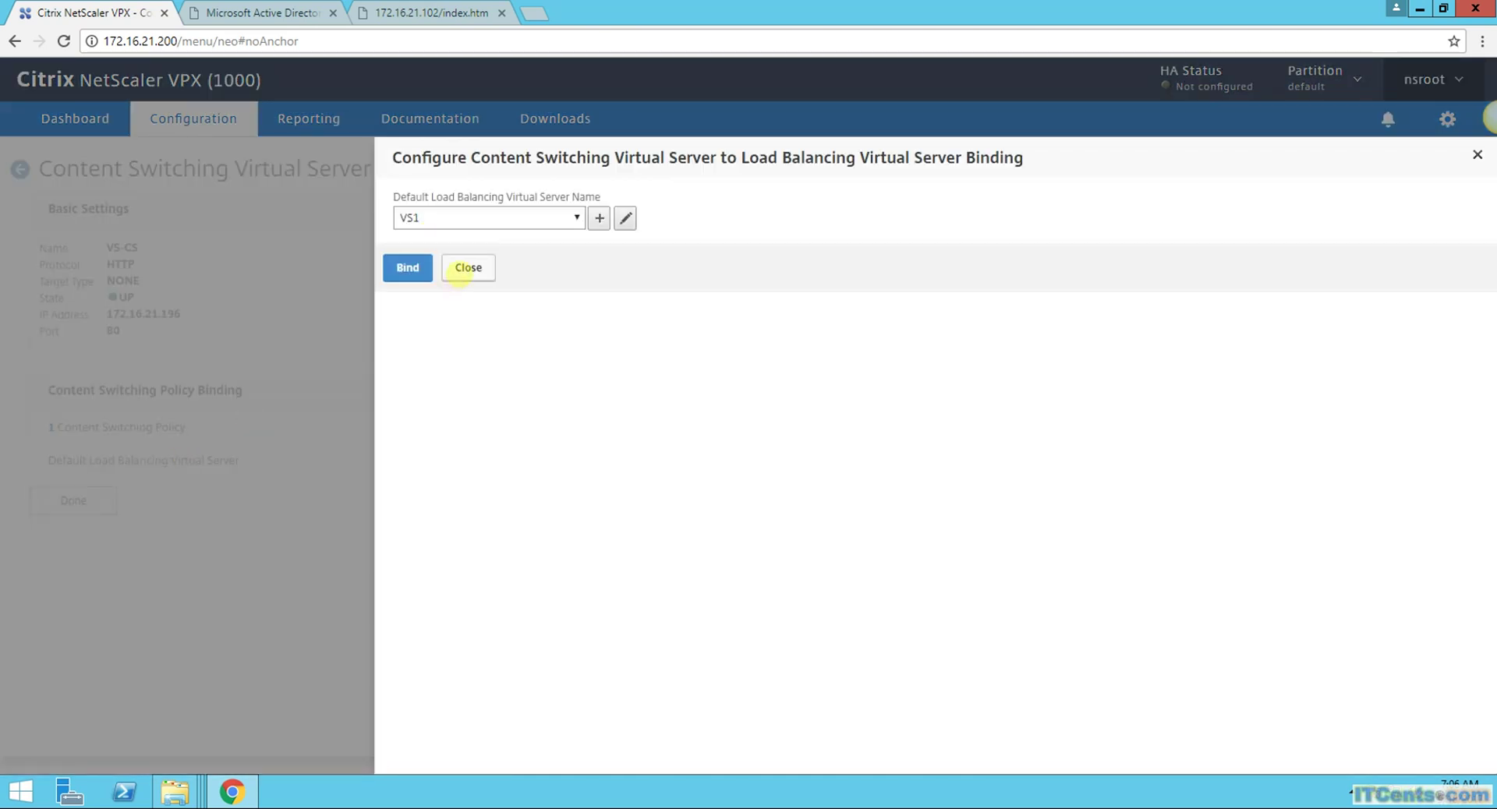
click(468, 268)
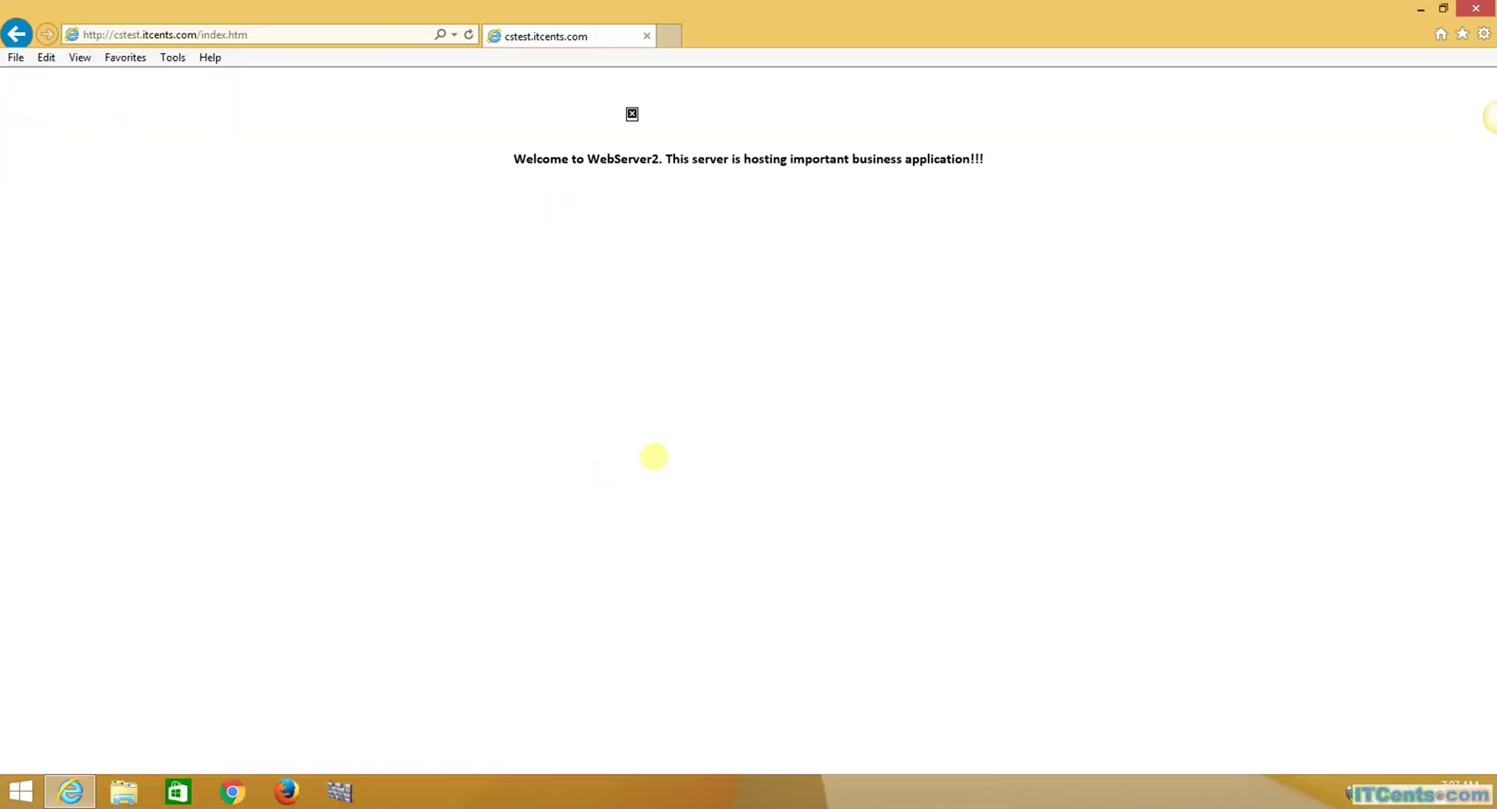
click(263, 33)
click(267, 33)
key(BackSpace)
key(BackSpace)
key(BackSpace)
key(BackSpace)
key(BackSpace)
key(BackSpace)
key(BackSpace)
key(BackSpace)
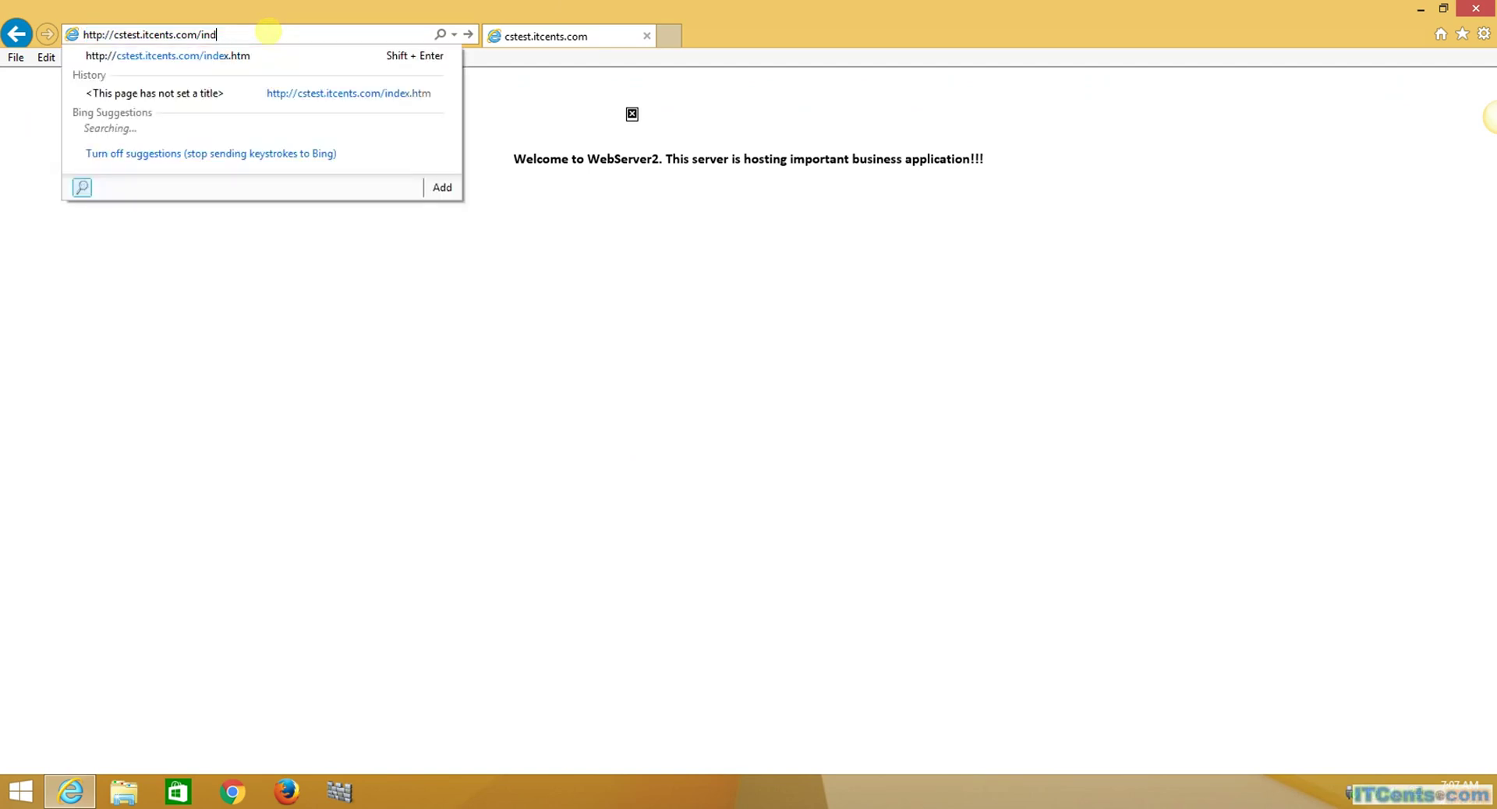
text(isstart)
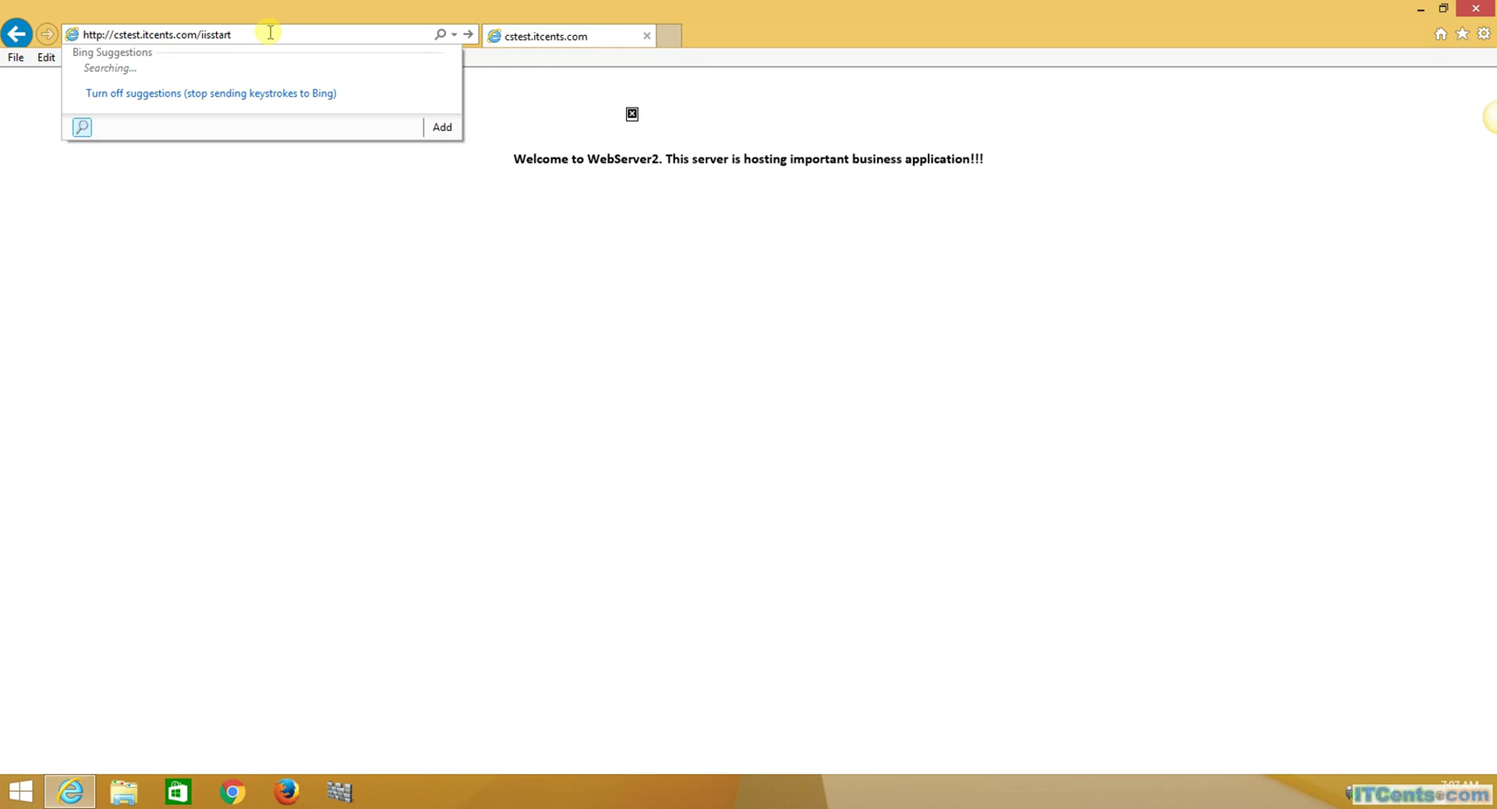
text(.ht)
text(r)
key(BackSpace)
text(m)
key(Return)
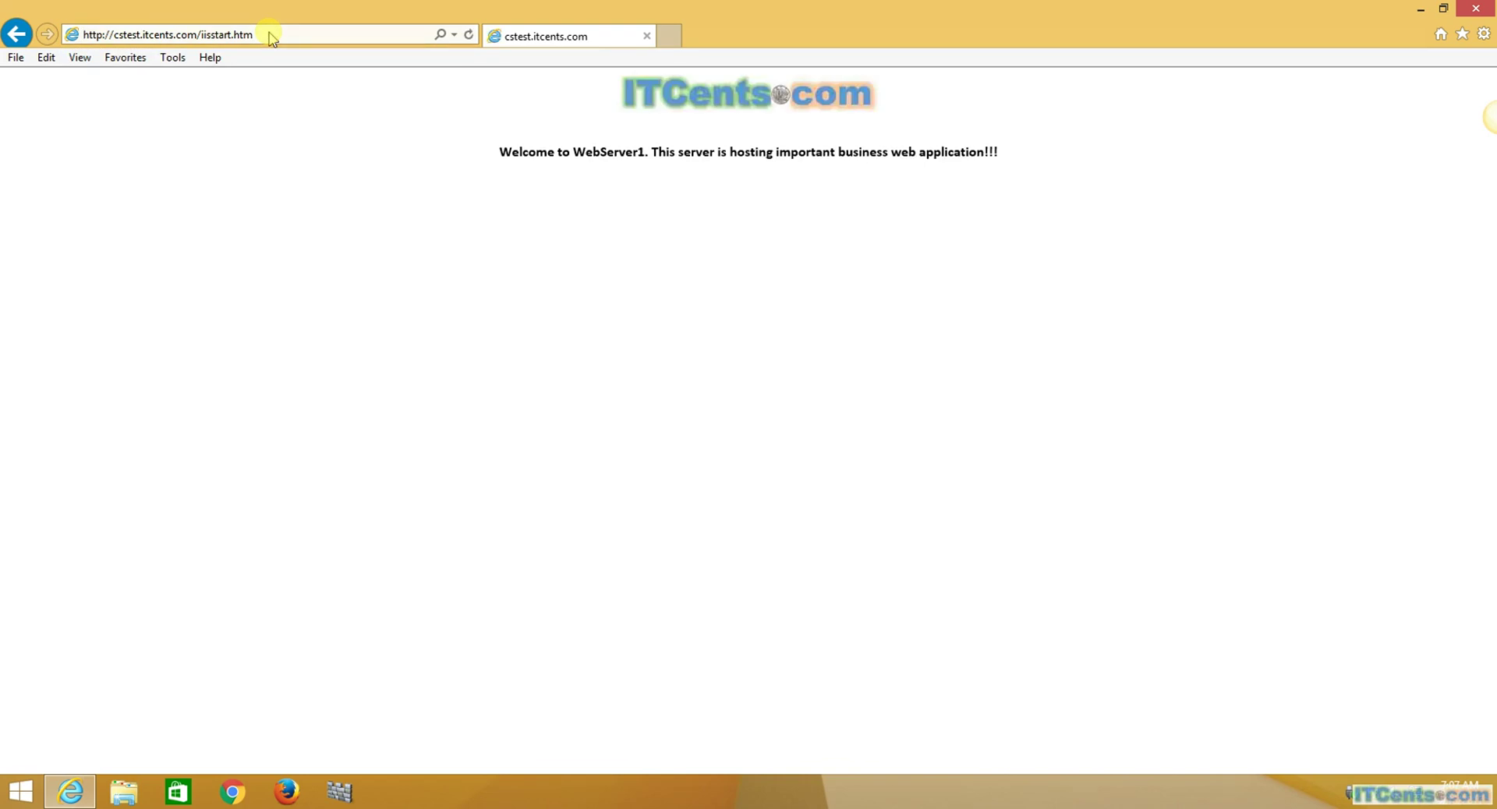
click(271, 37)
click(271, 34)
key(BackSpace)
key(BackSpace)
key(BackSpace)
key(BackSpace)
key(BackSpace)
key(BackSpace)
key(BackSpace)
key(BackSpace)
key(BackSpace)
key(BackSpace)
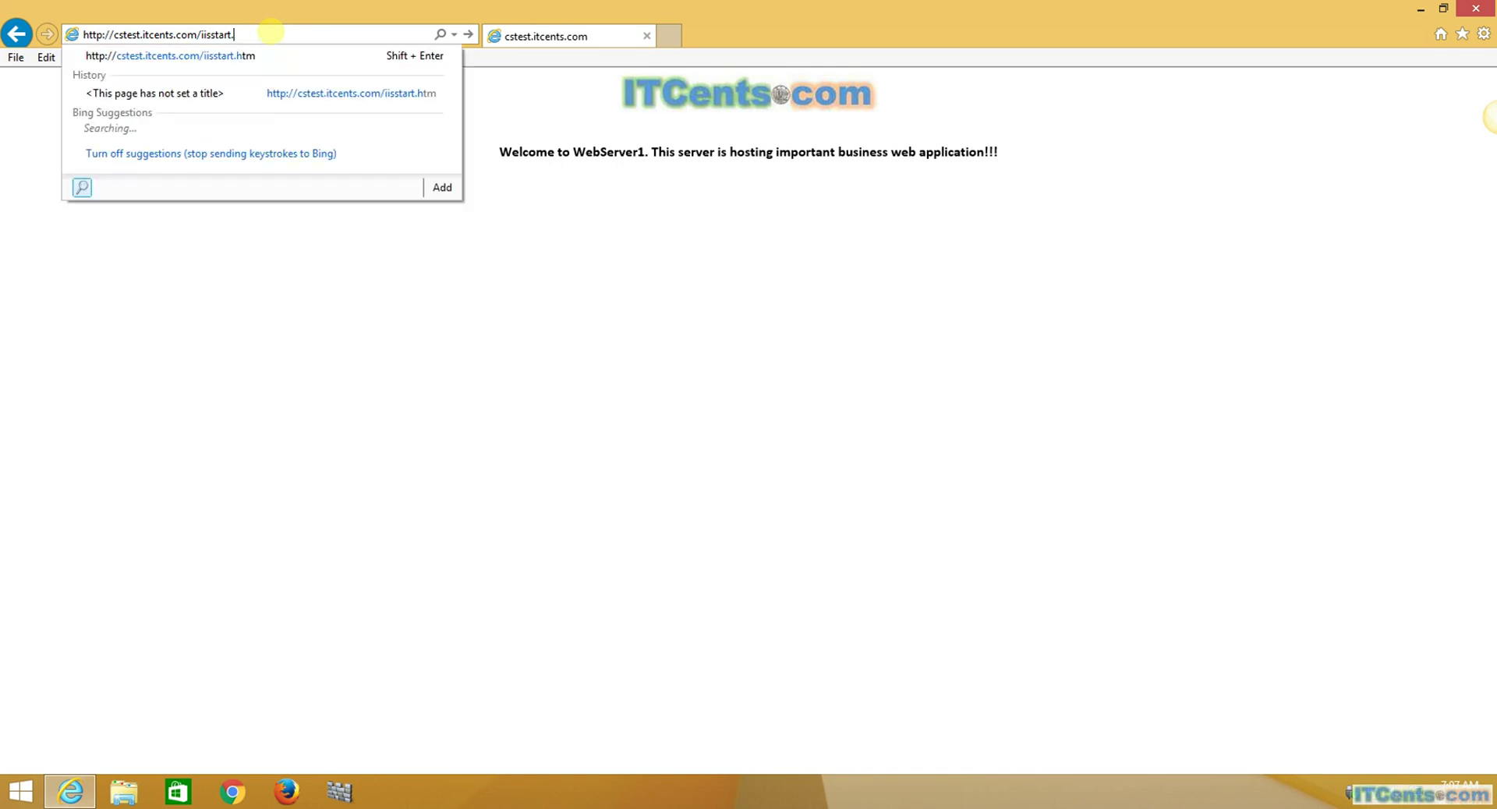
key(BackSpace)
key(BackSpace)
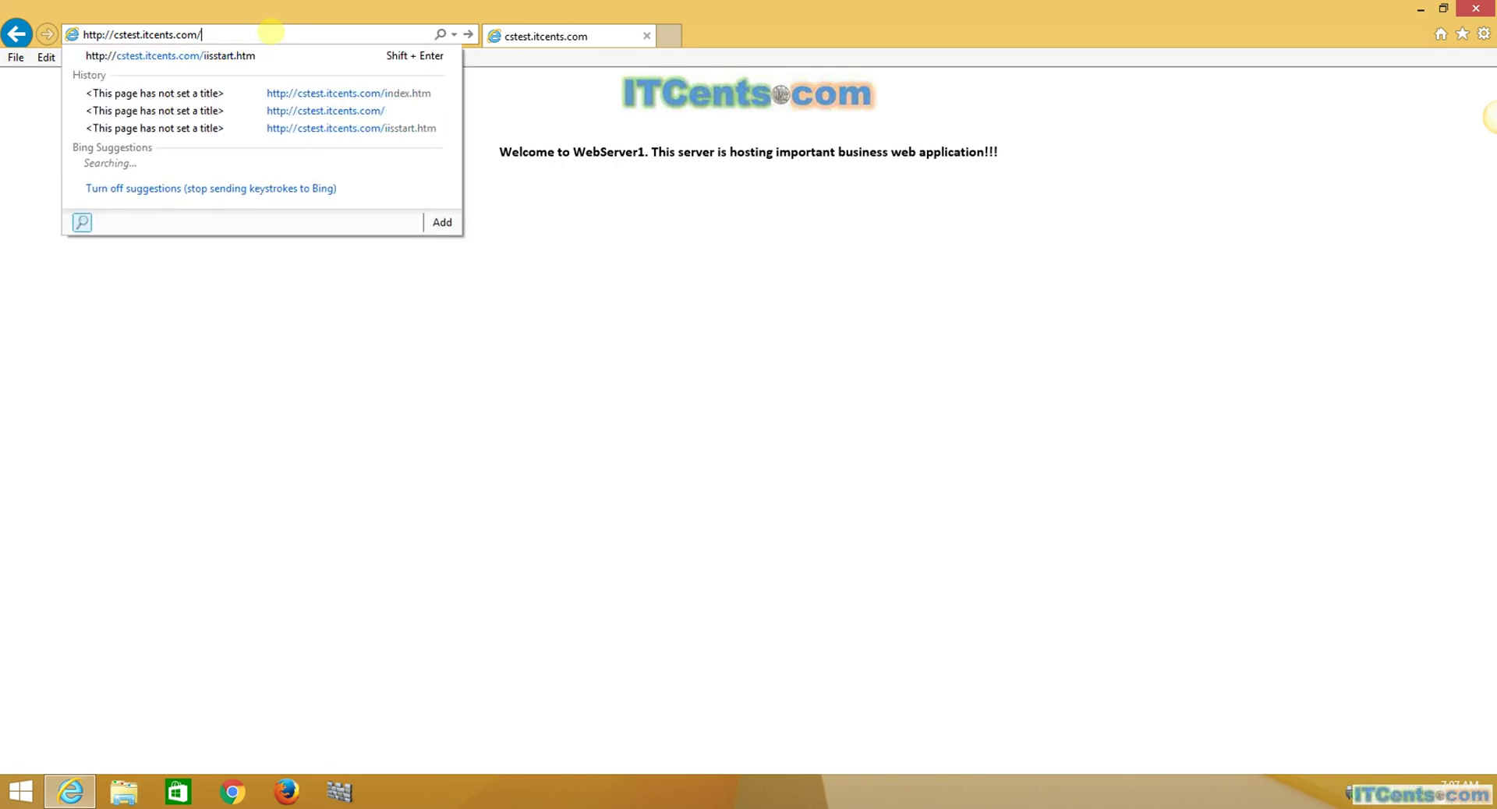
key(BackSpace)
key(Return)
click(270, 32)
click(250, 40)
text(index.)
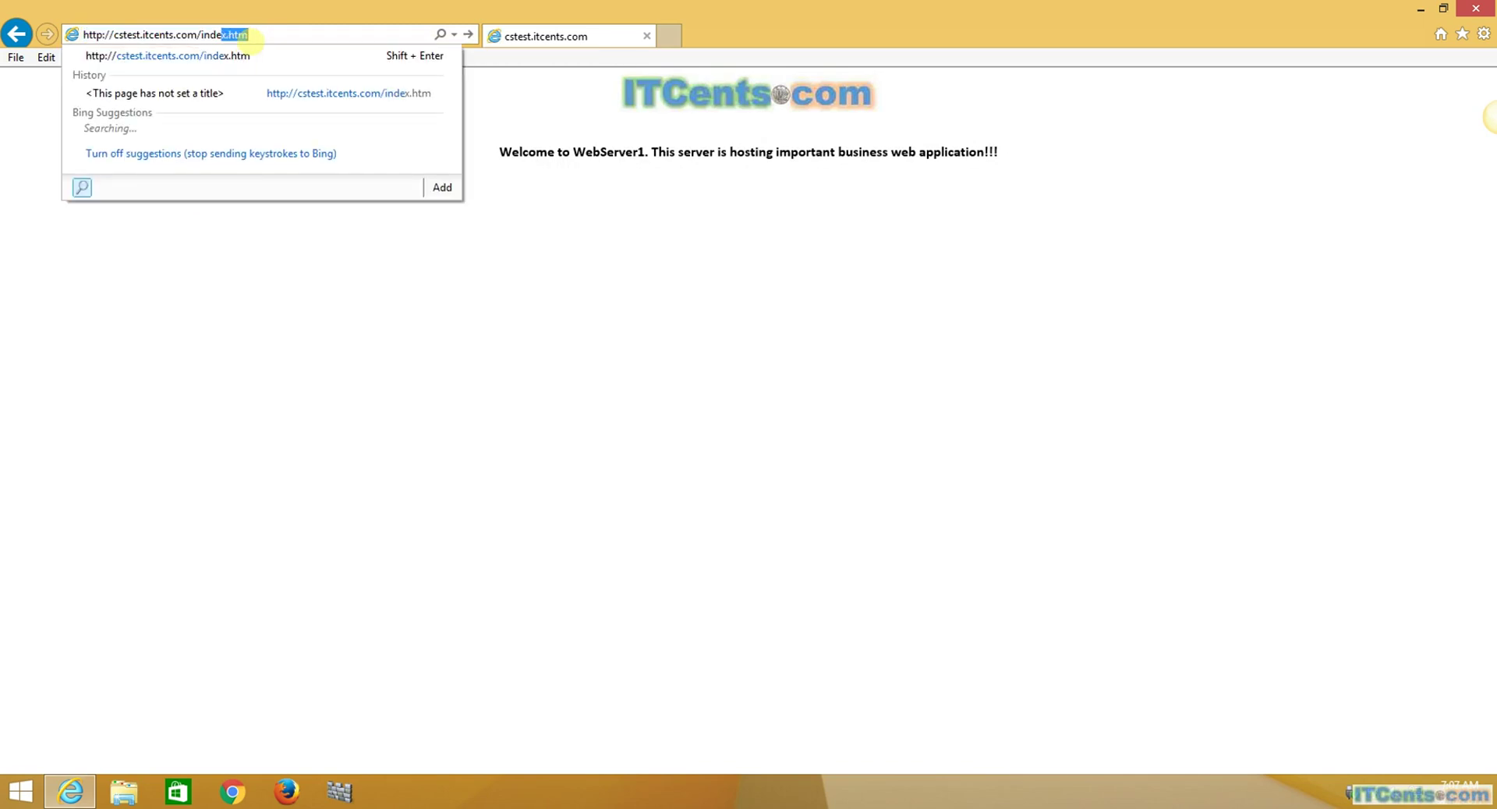
text(htm)
key(Return)
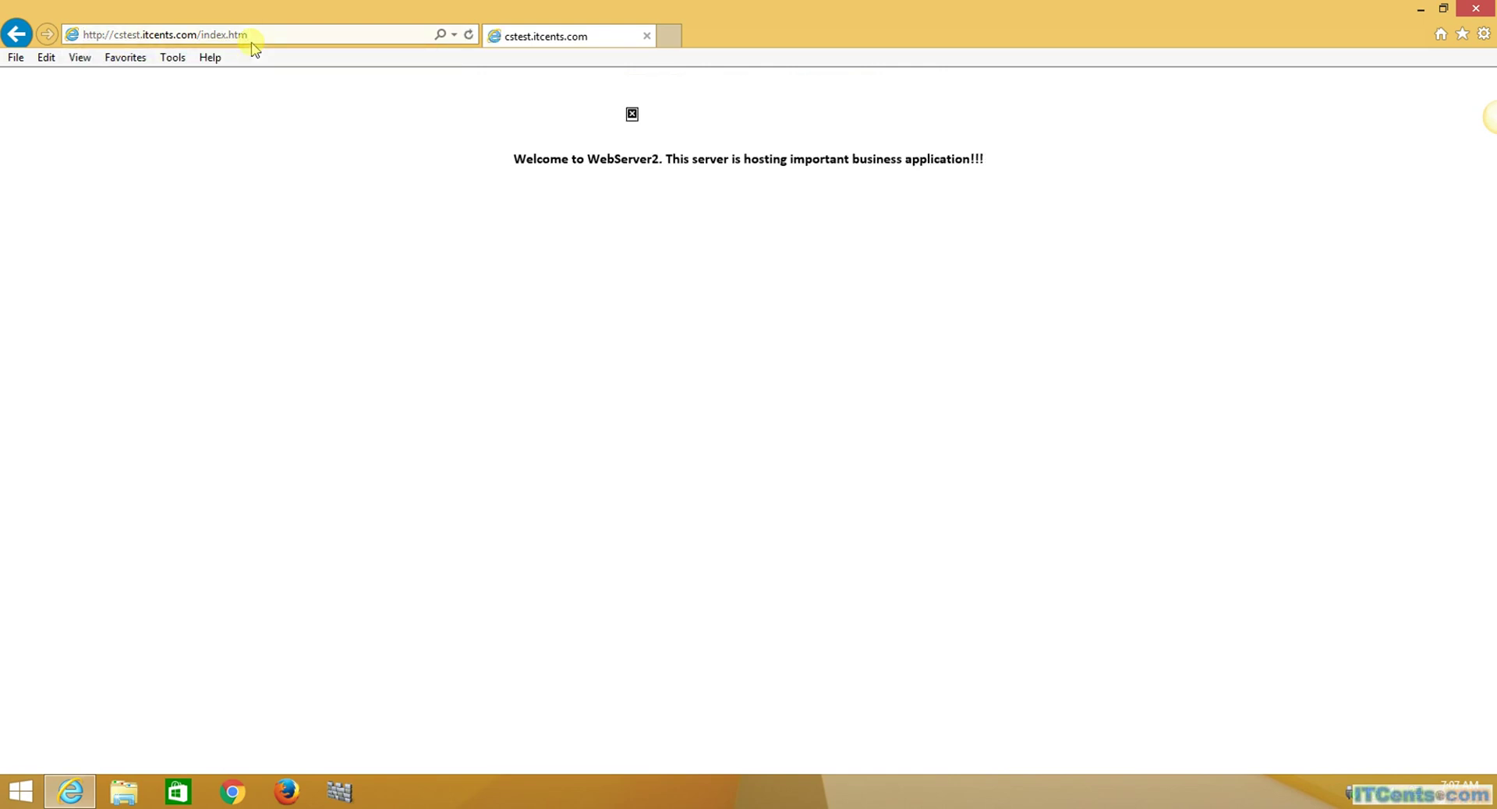
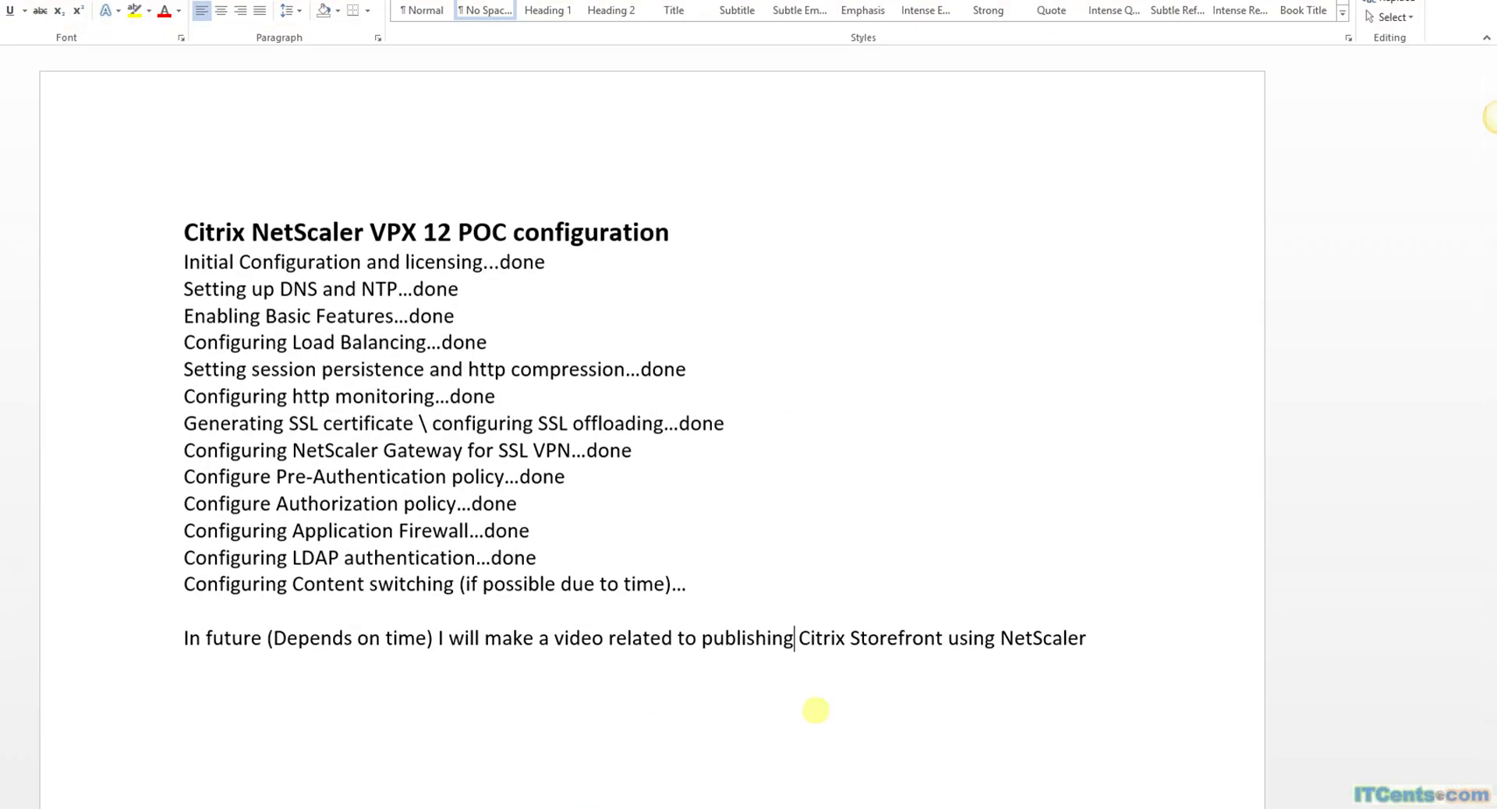
- Replace the Content switching line's '(if possible due to time)' note with '...done' in the checklist
click(705, 583)
key(BackSpace)
key(BackSpace)
key(BackSpace)
key(BackSpace)
key(BackSpace)
key(BackSpace)
key(BackSpace)
key(BackSpace)
key(BackSpace)
key(BackSpace)
key(BackSpace)
key(BackSpace)
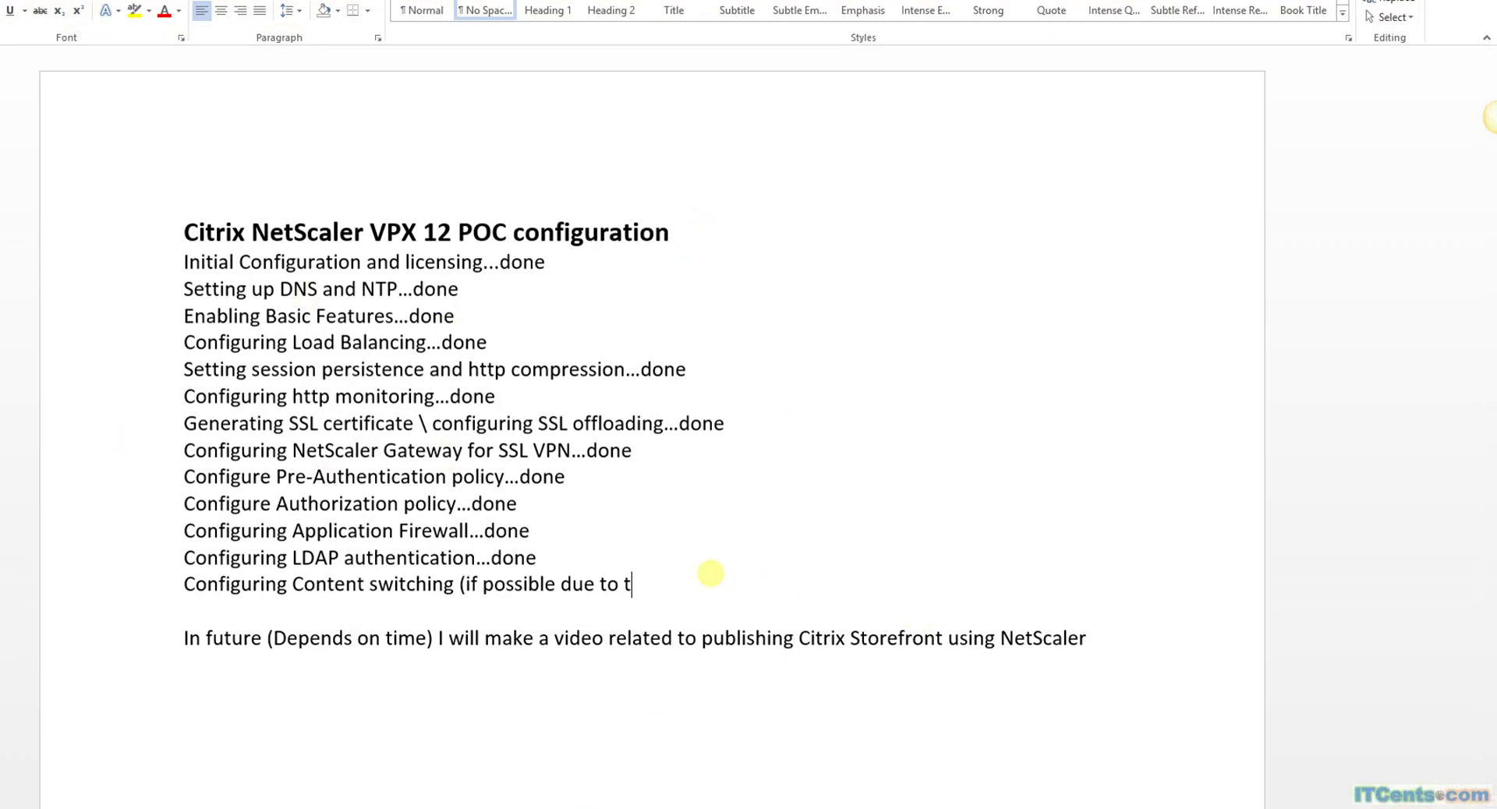
key(BackSpace)
key(BackSpace)
key(BackSpace)
key(BackSpace)
key(BackSpace)
key(BackSpace)
key(BackSpace)
key(BackSpace)
key(BackSpace)
key(BackSpace)
key(BackSpace)
key(BackSpace)
key(BackSpace)
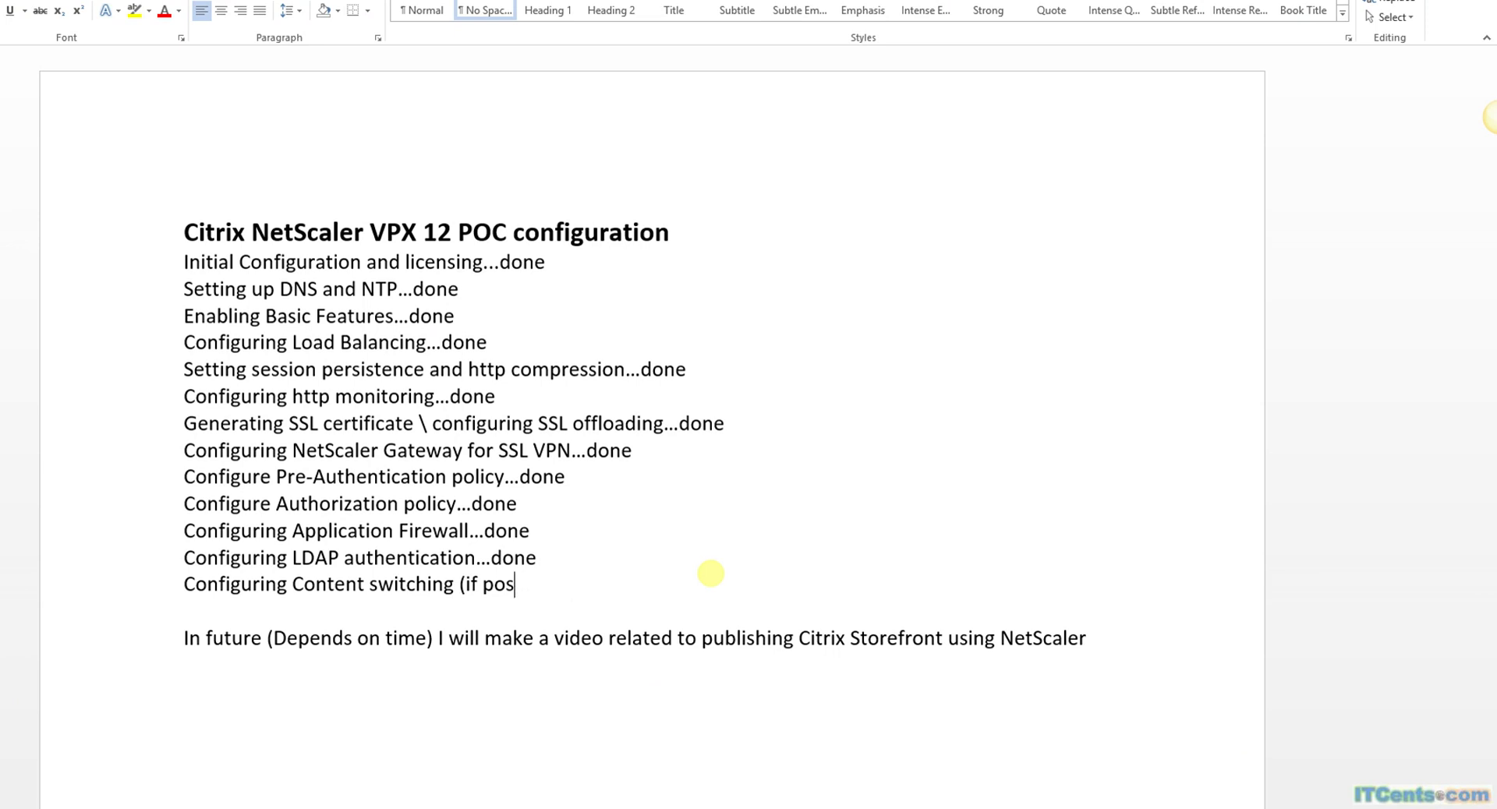
key(BackSpace)
key(BackSpace)
text(...)
text(done)
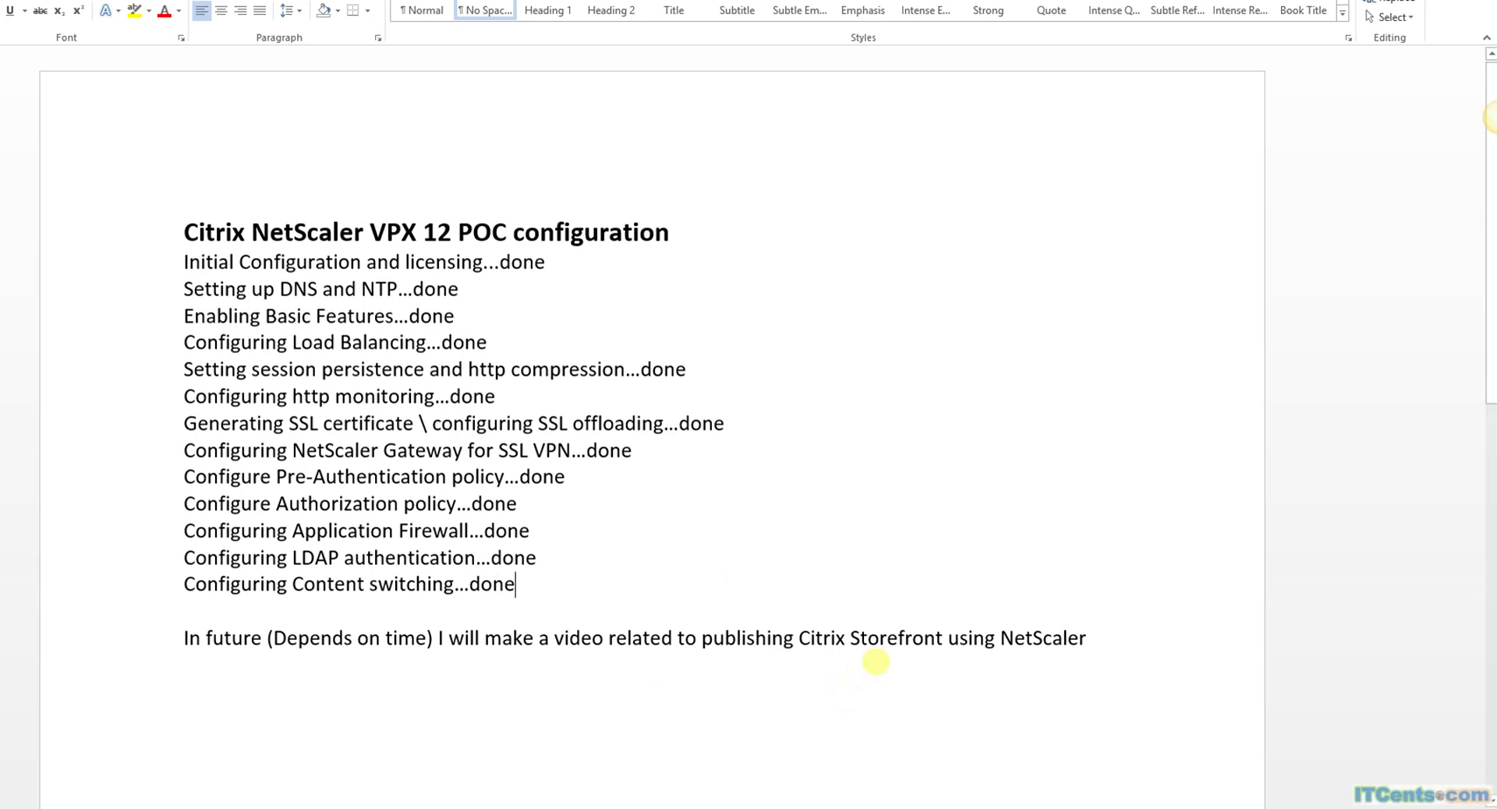
drag(1099, 643, 160, 648)
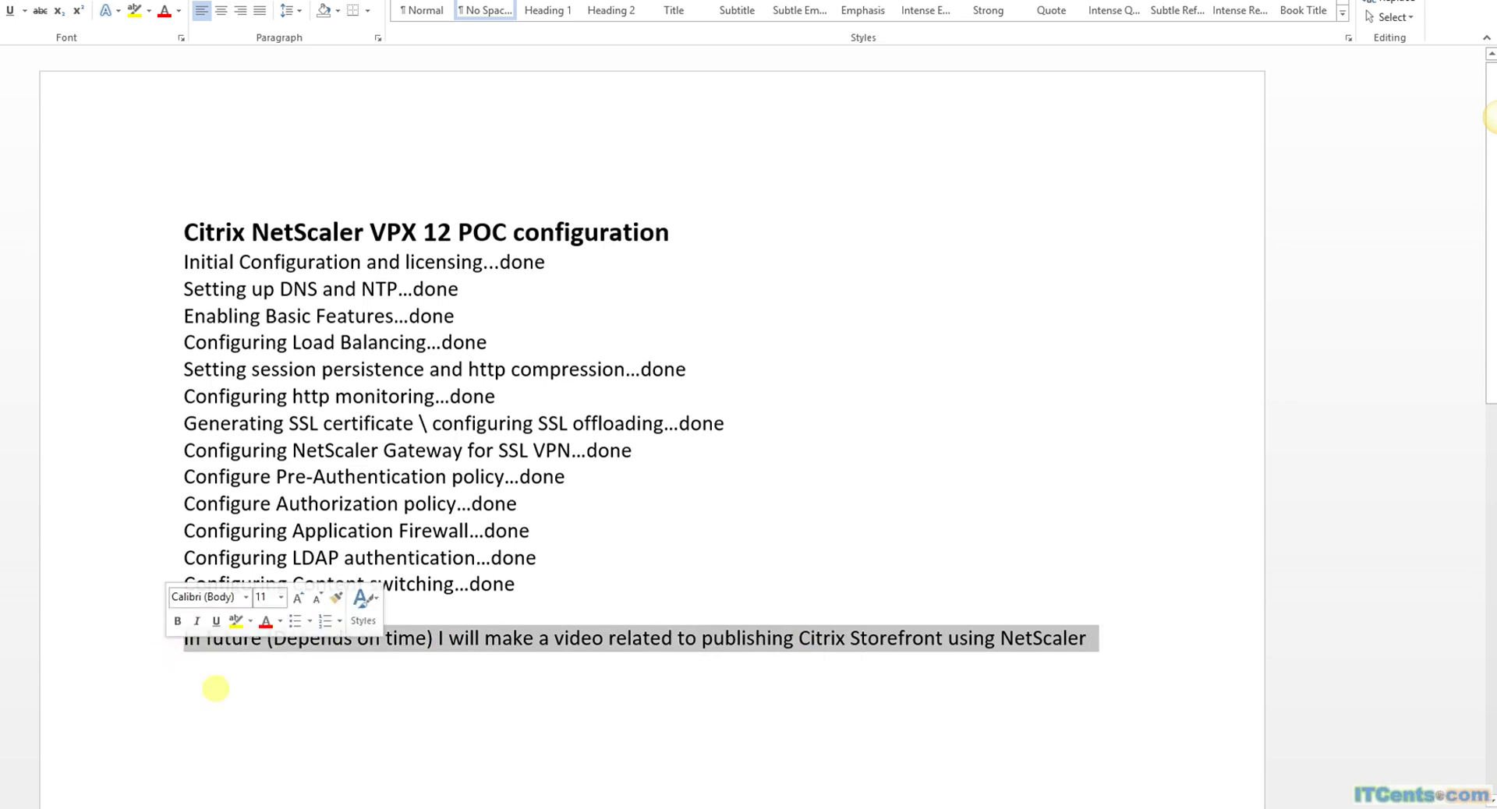
click(850, 696)
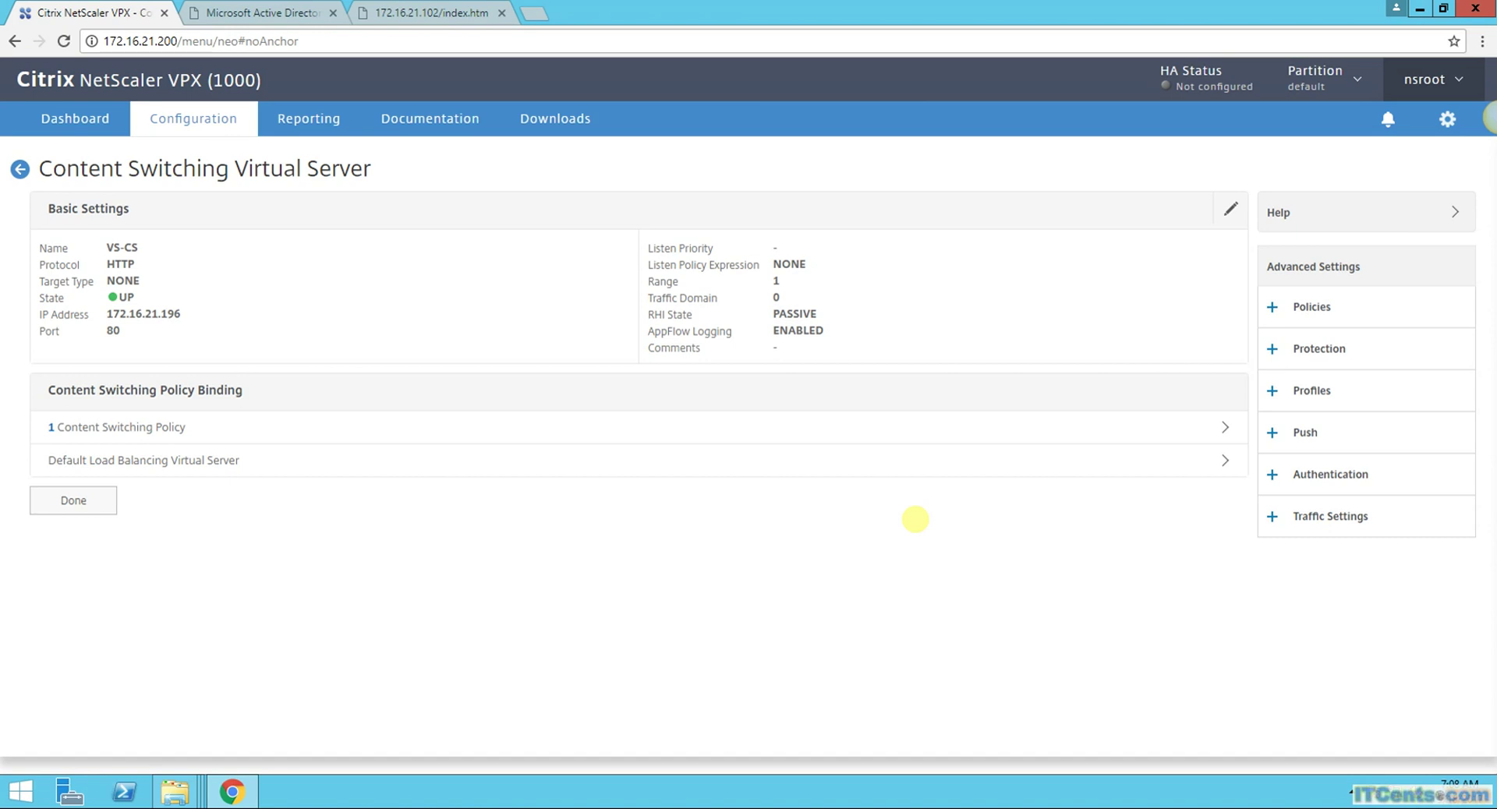
- Close the VS-CS page and return to the content switching virtual server list
click(74, 504)
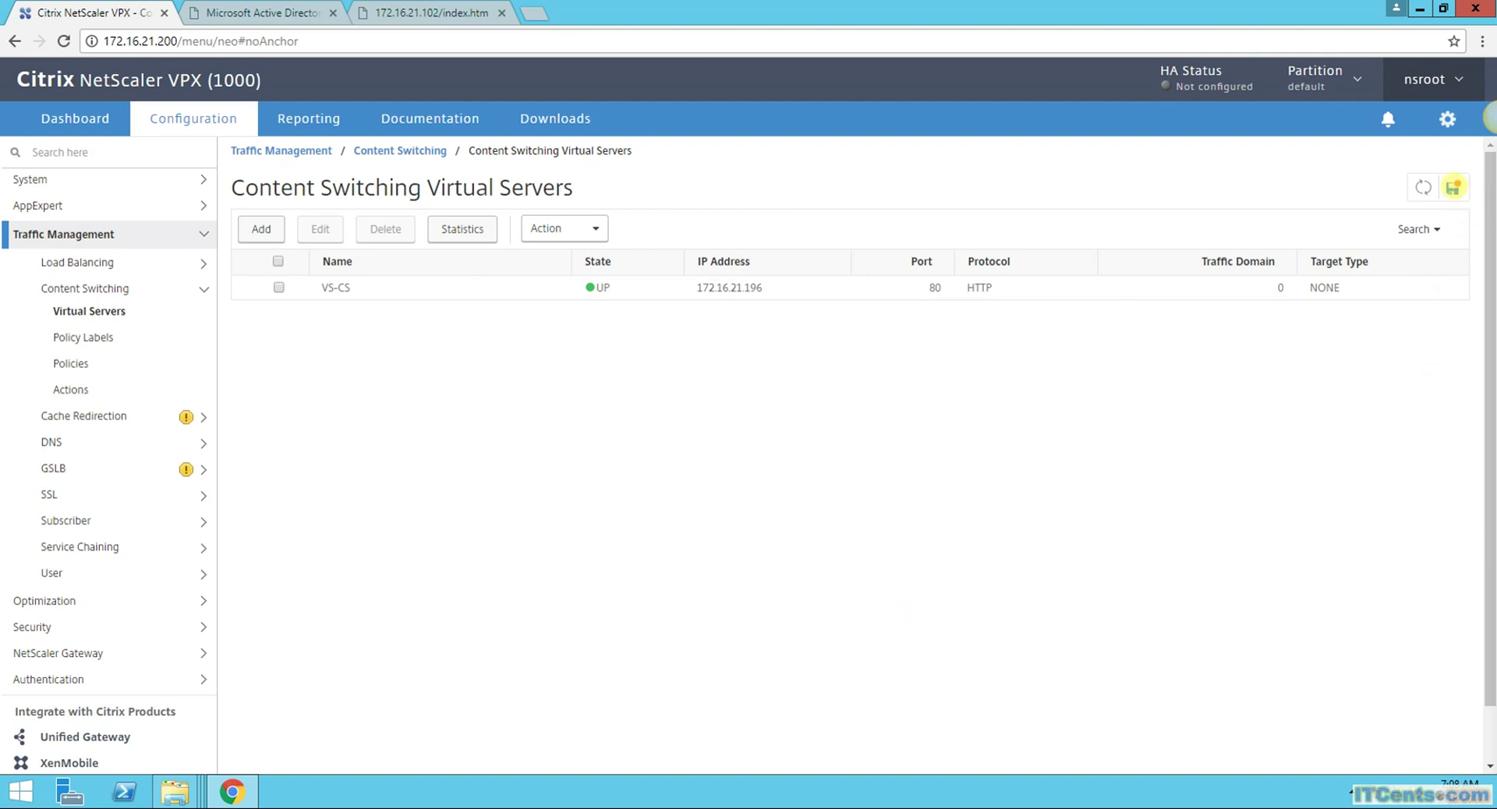
- Save and confirm the NetScaler running configuration, then show the NetScaler4.jpg network diagram
click(1453, 188)
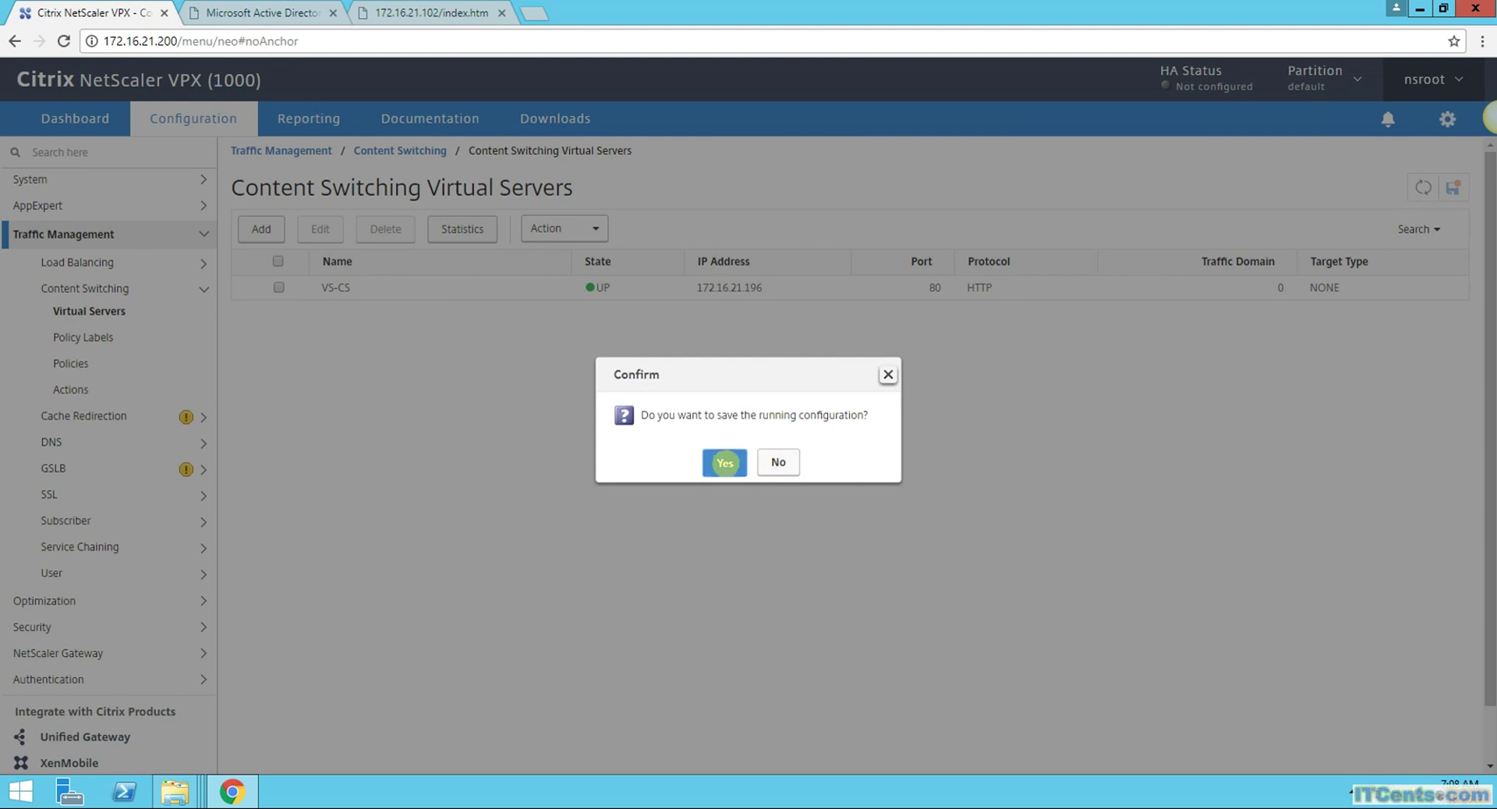
click(724, 461)
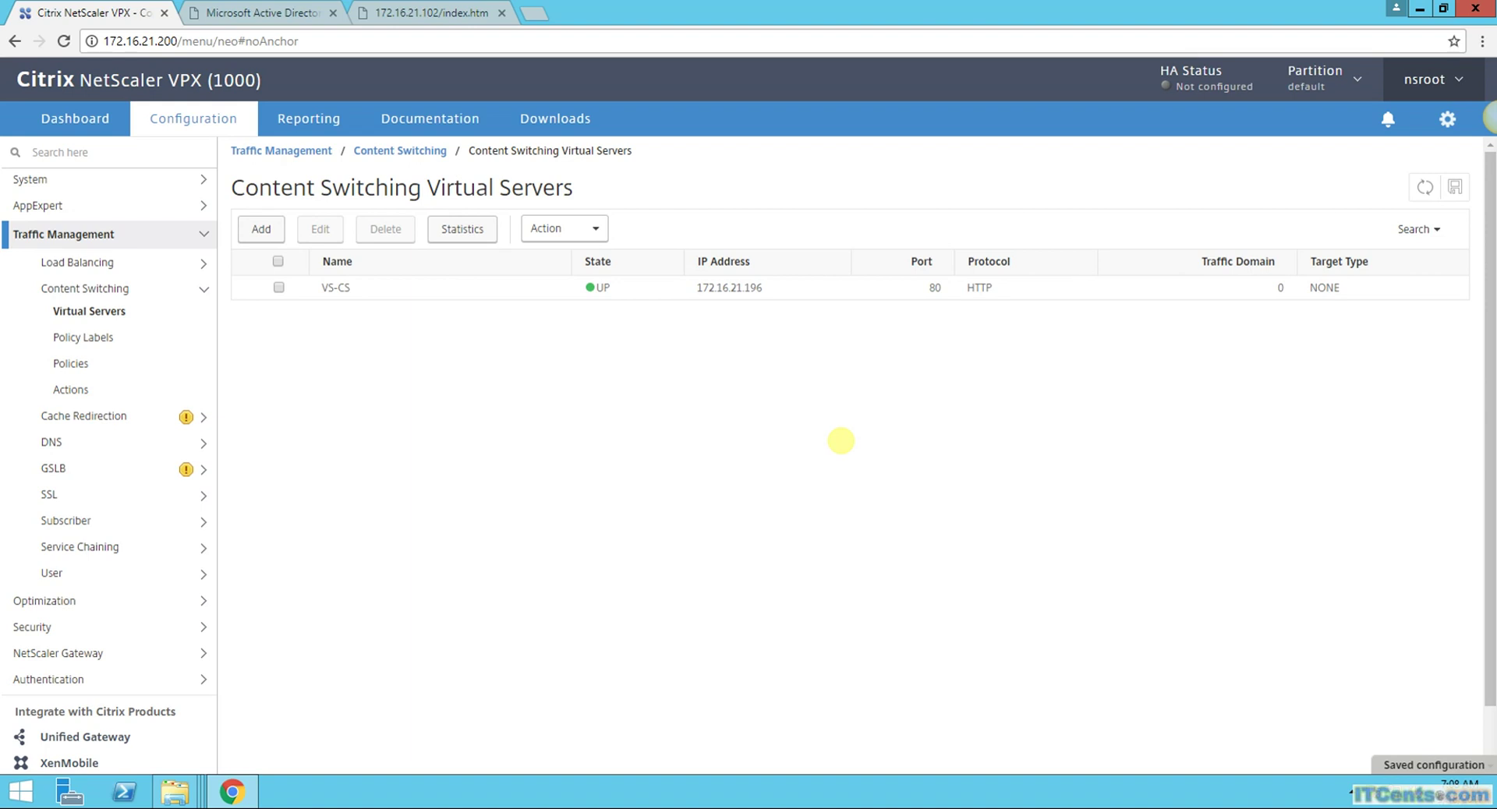
mouse_move(810, 795)
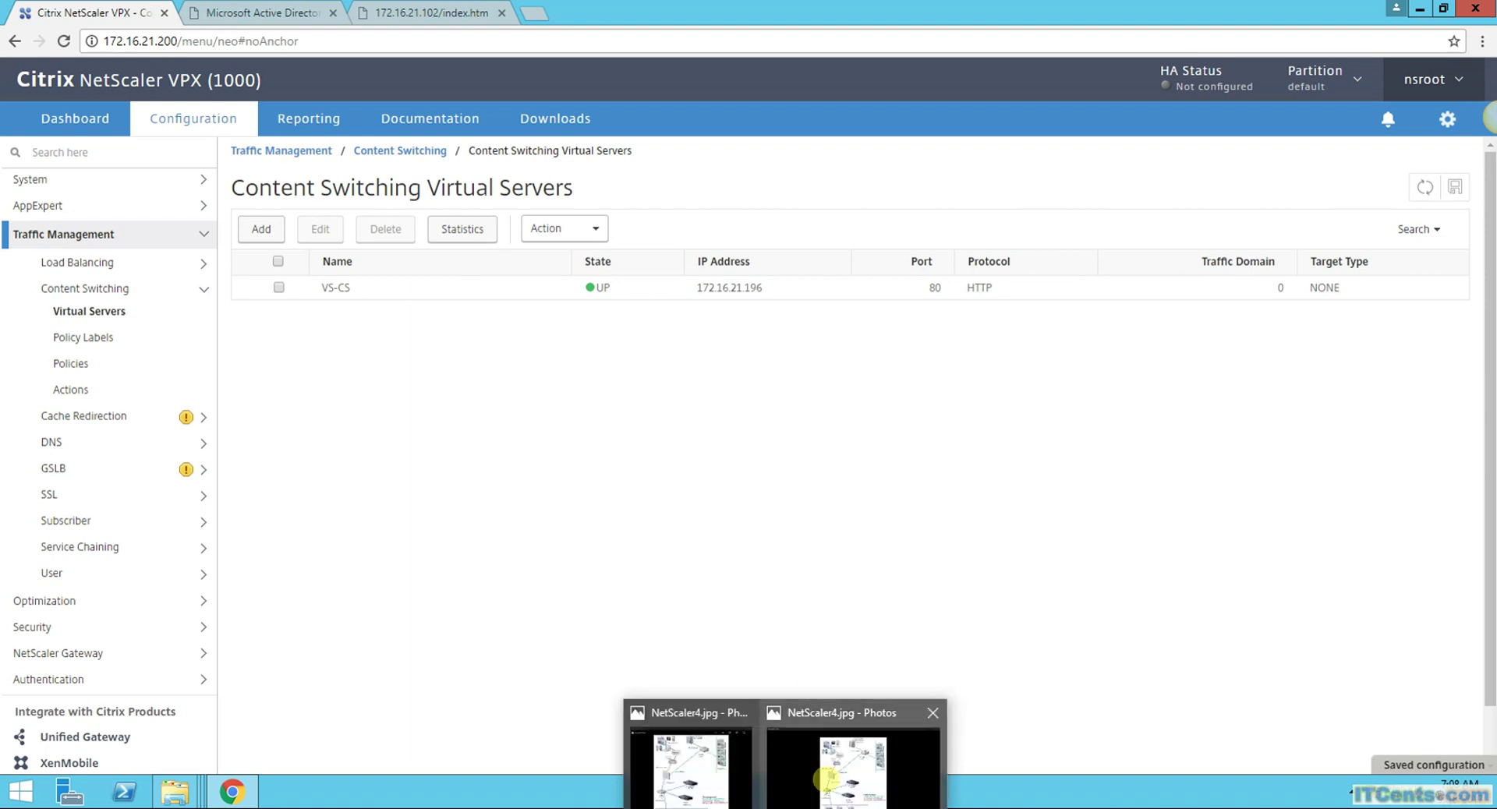
click(834, 767)
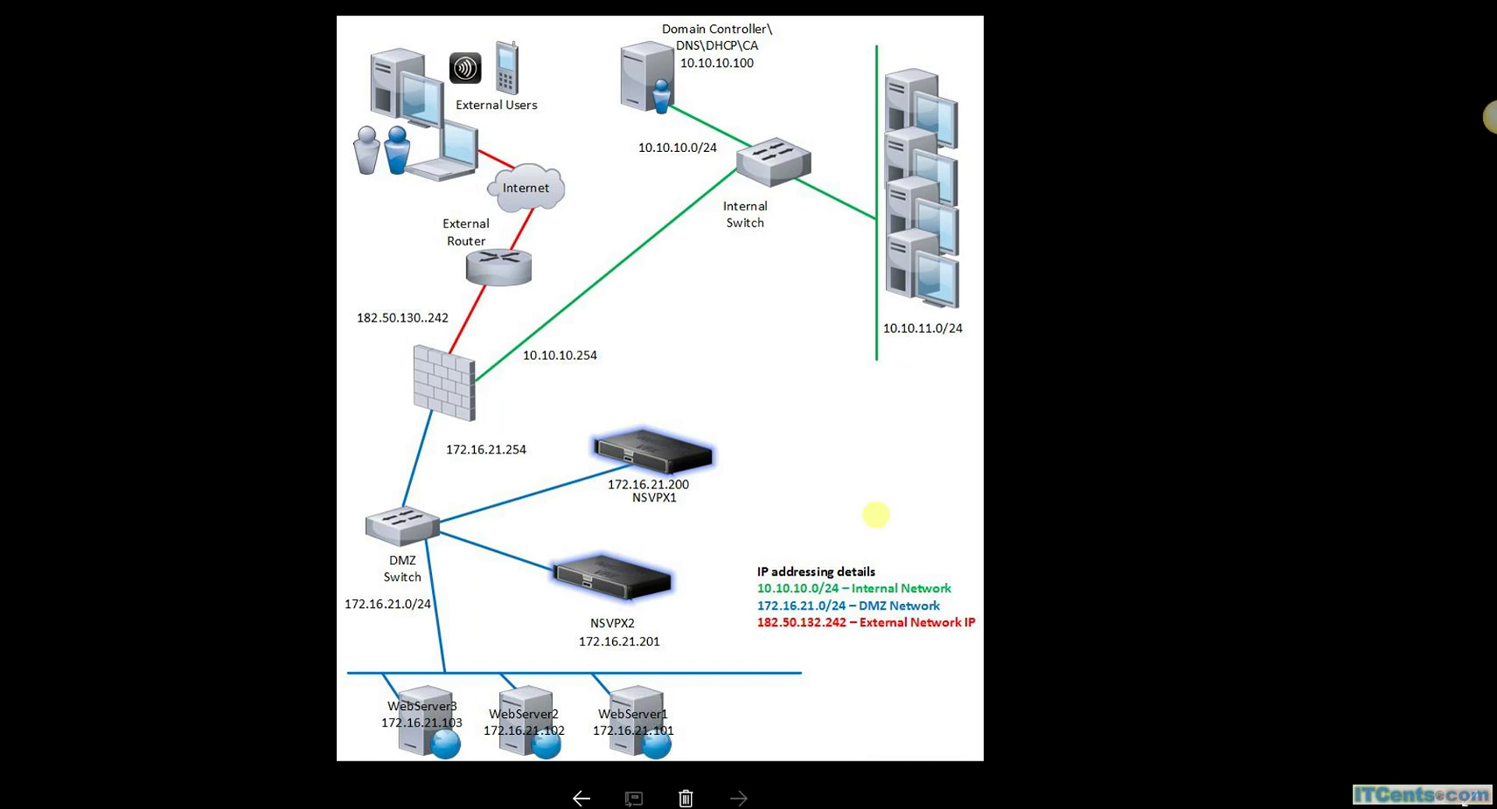